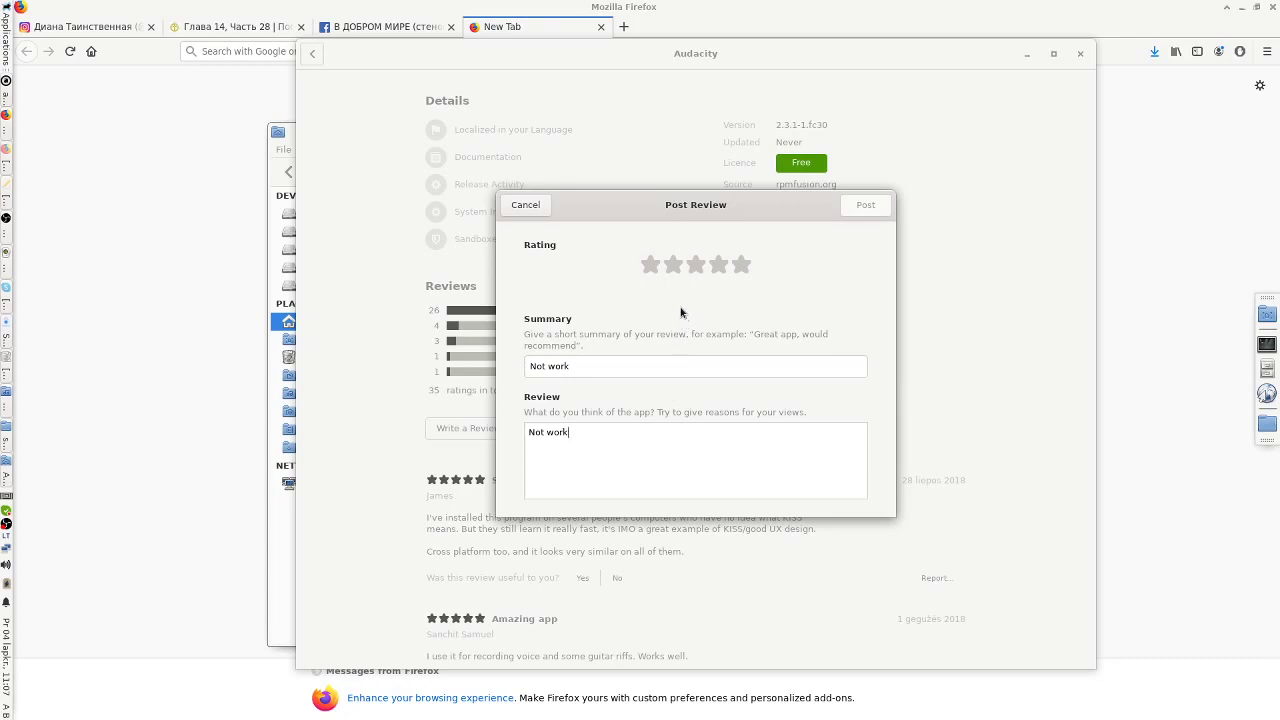
- Give the Audacity review a two-star rating
click(676, 267)
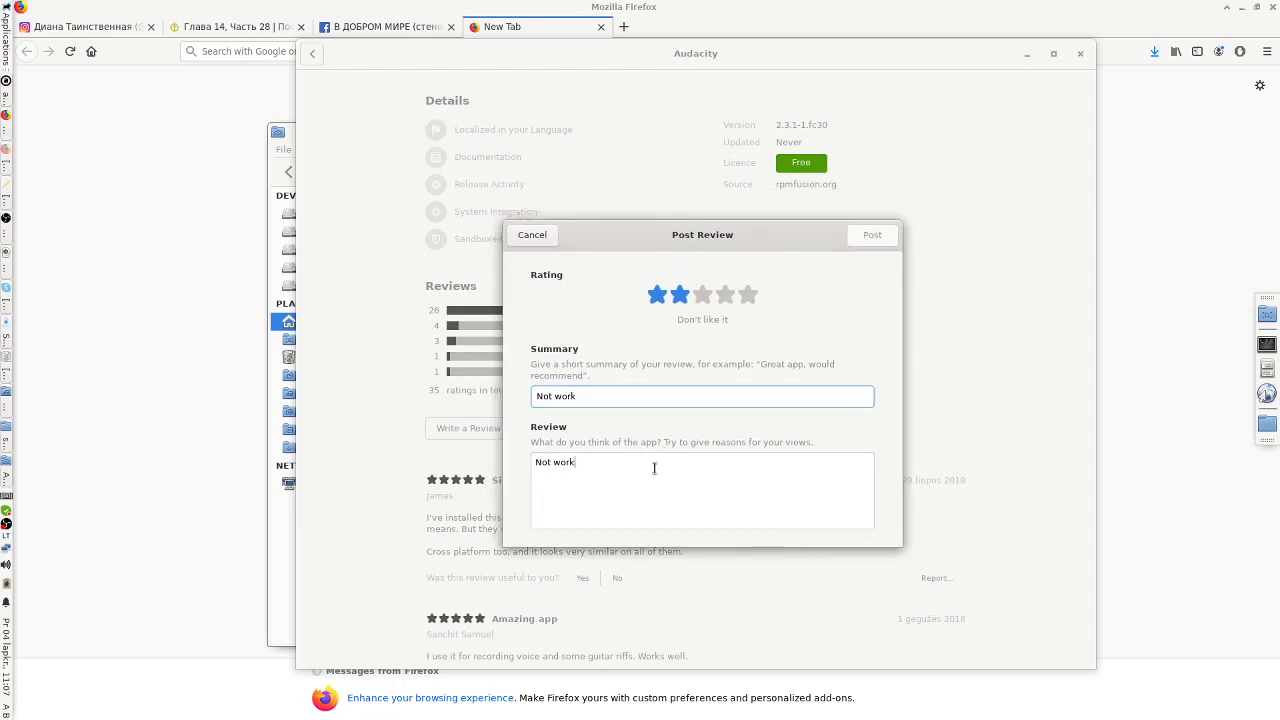
drag(584, 240, 646, 260)
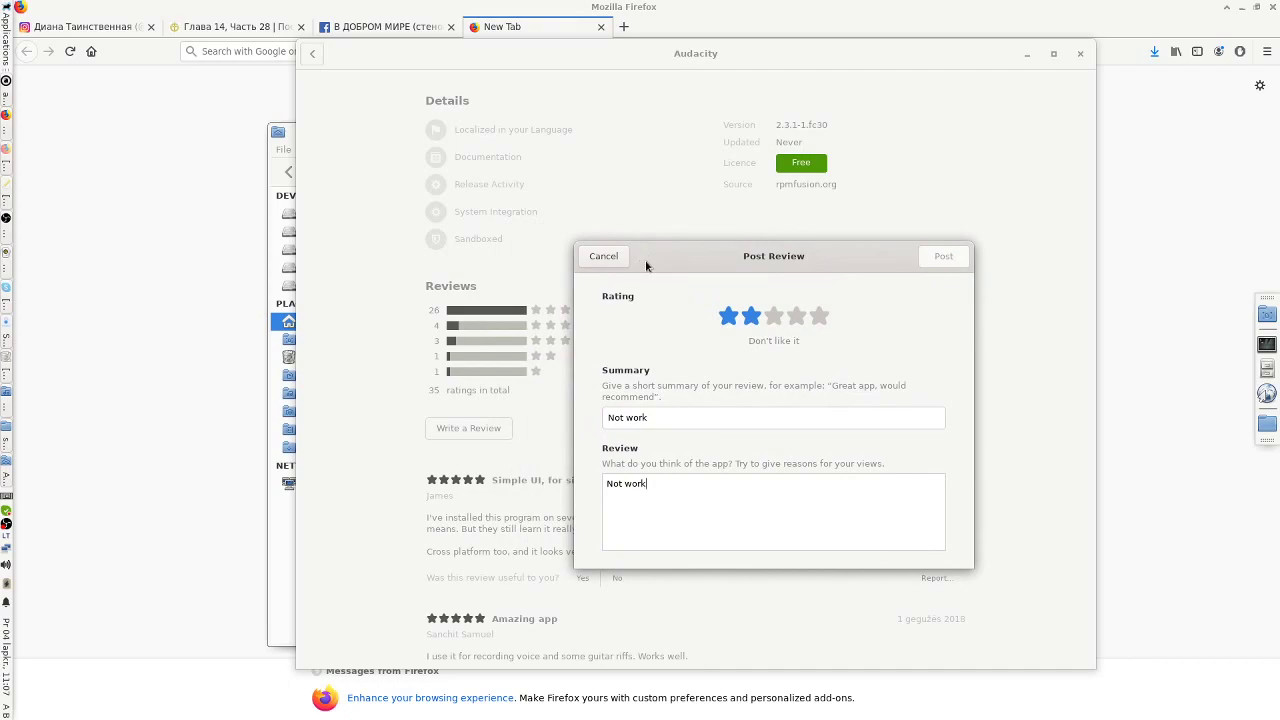
drag(936, 259, 871, 263)
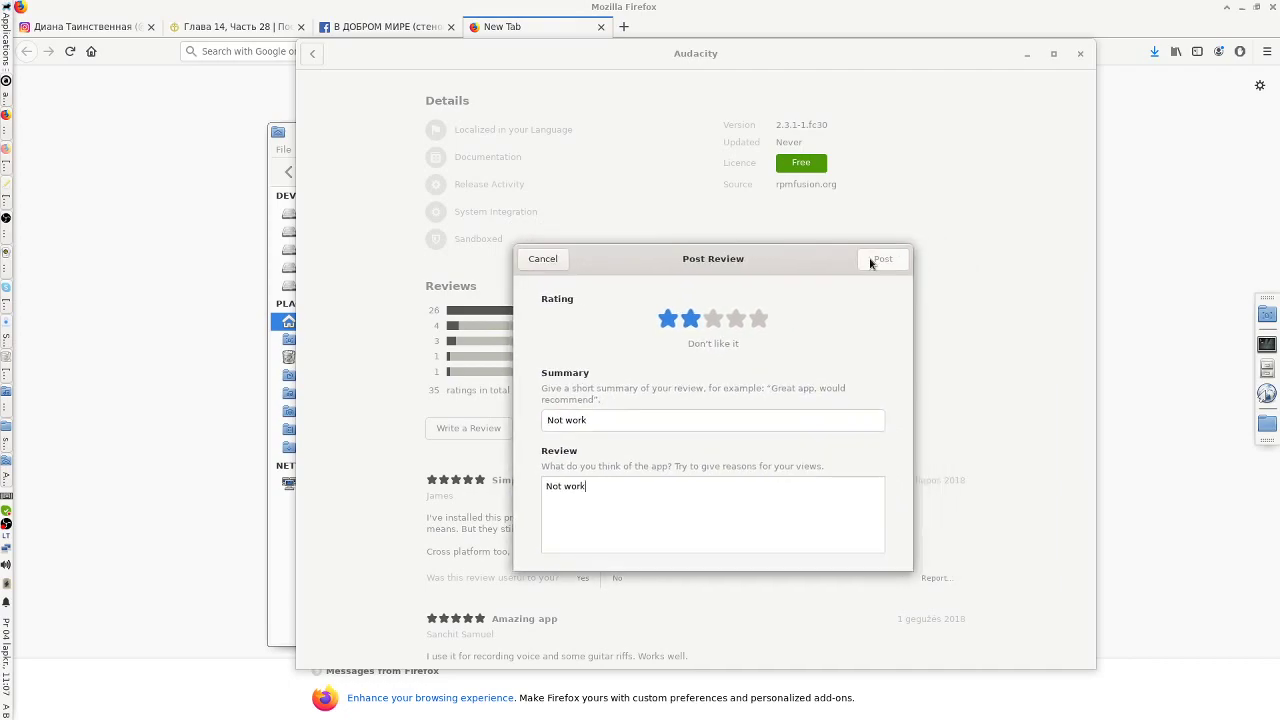
- Extend the review body to "Not work, not launch" and post the review
click(646, 428)
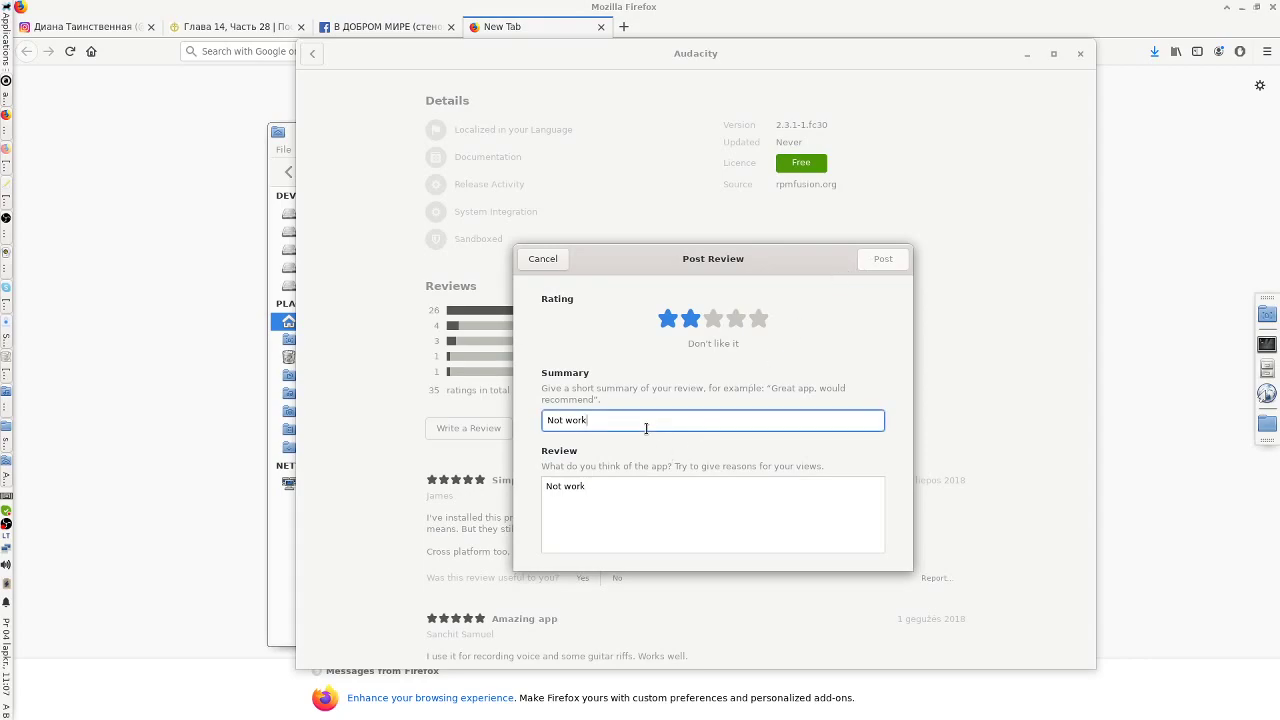
double_click(640, 488)
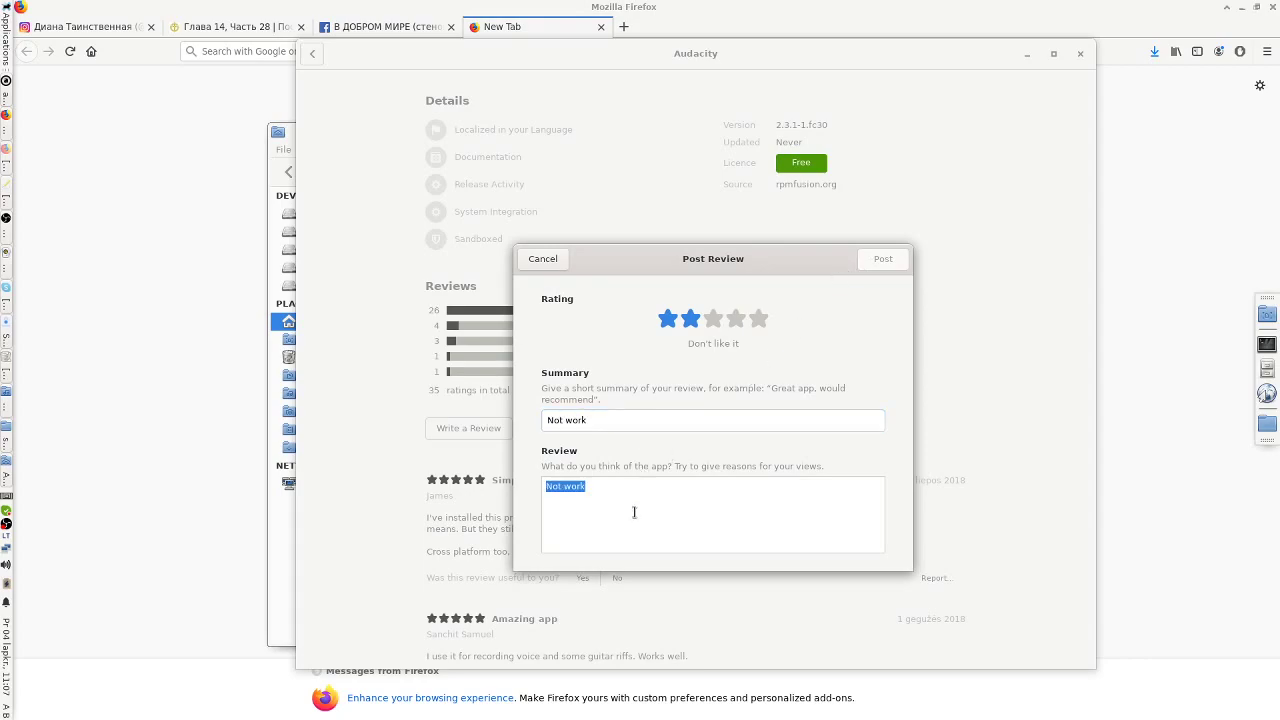
click(649, 430)
double_click(648, 428)
drag(713, 265, 672, 284)
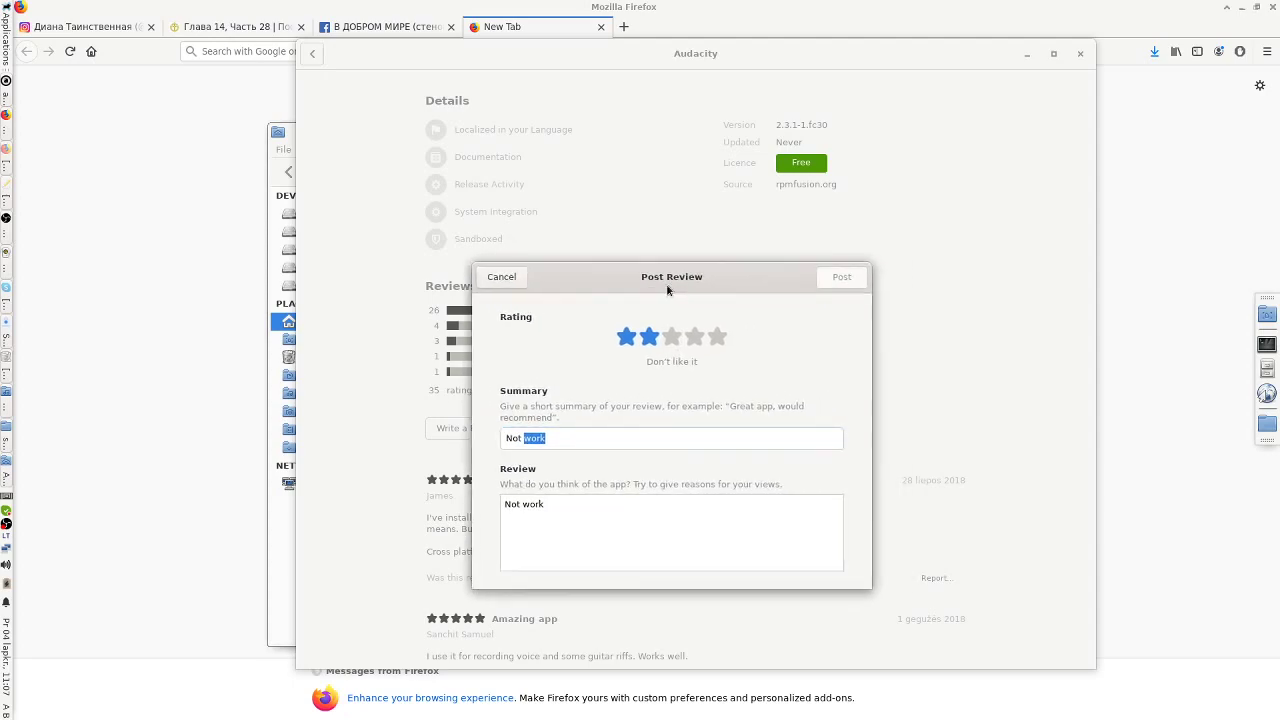
click(597, 504)
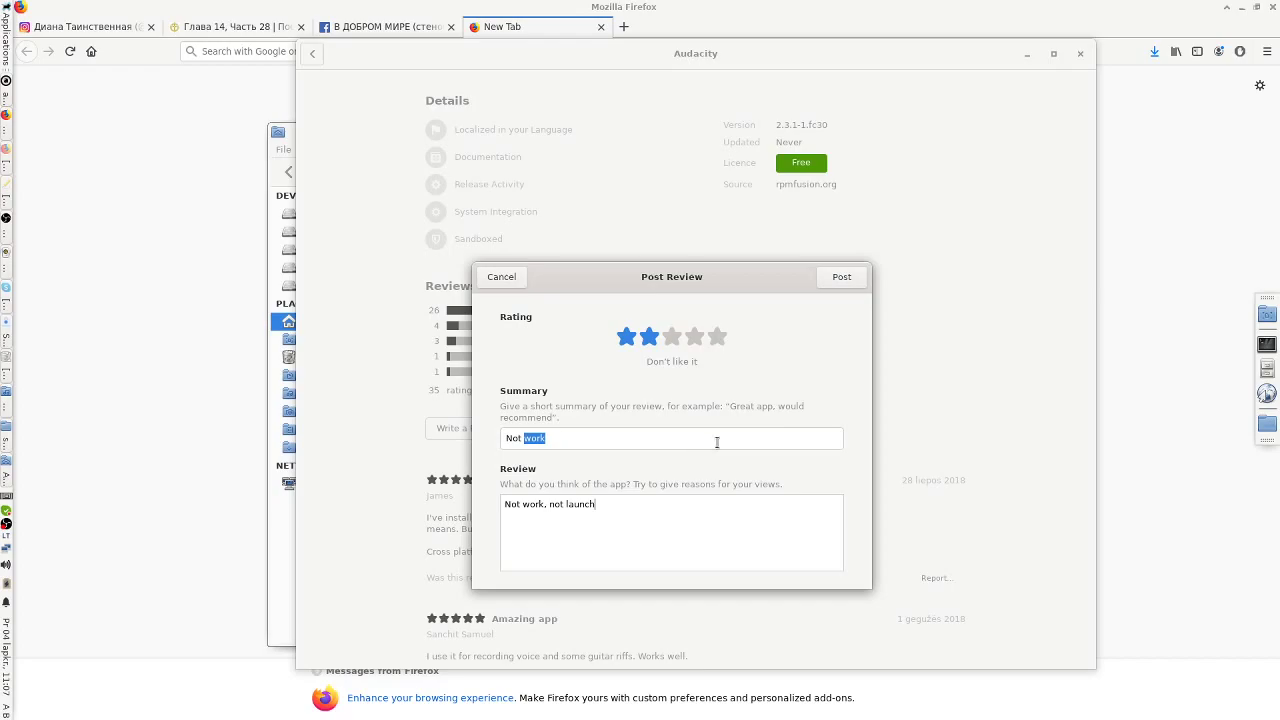
click(841, 277)
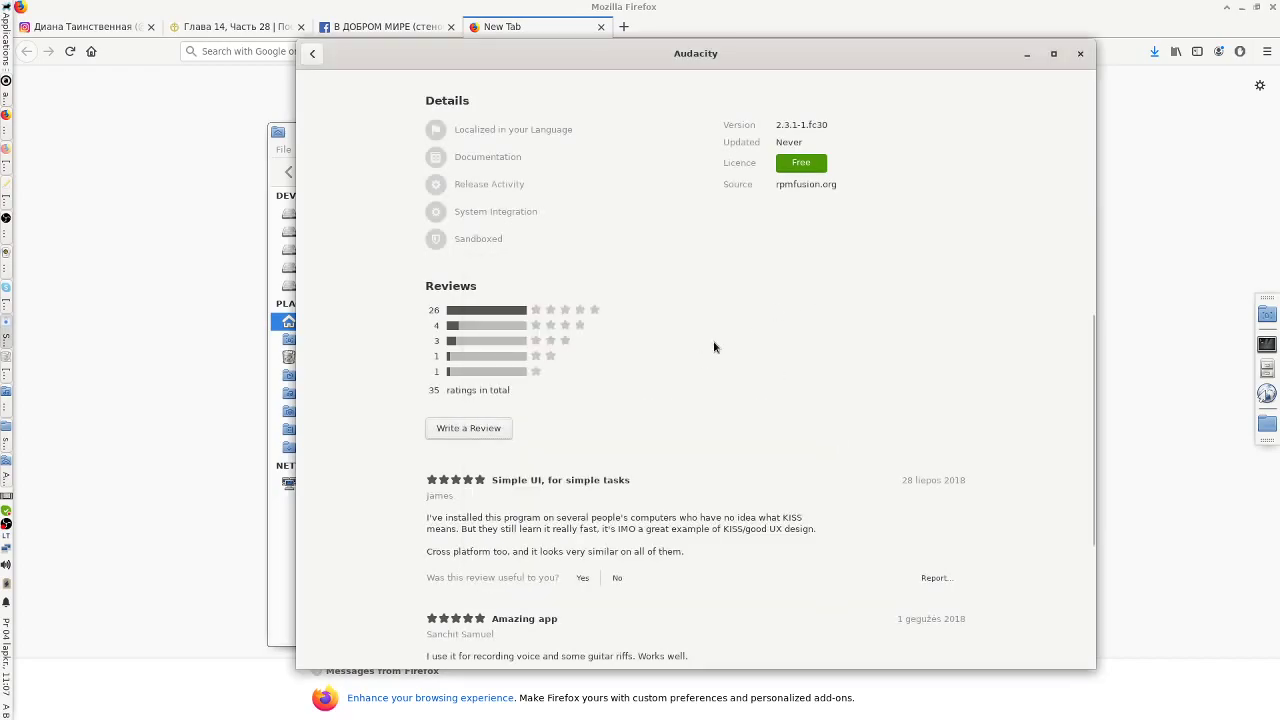
- Launch the installed Audacity application and dismiss its welcome message
scroll(690, 400, up, 2)
scroll(686, 405, up, 4)
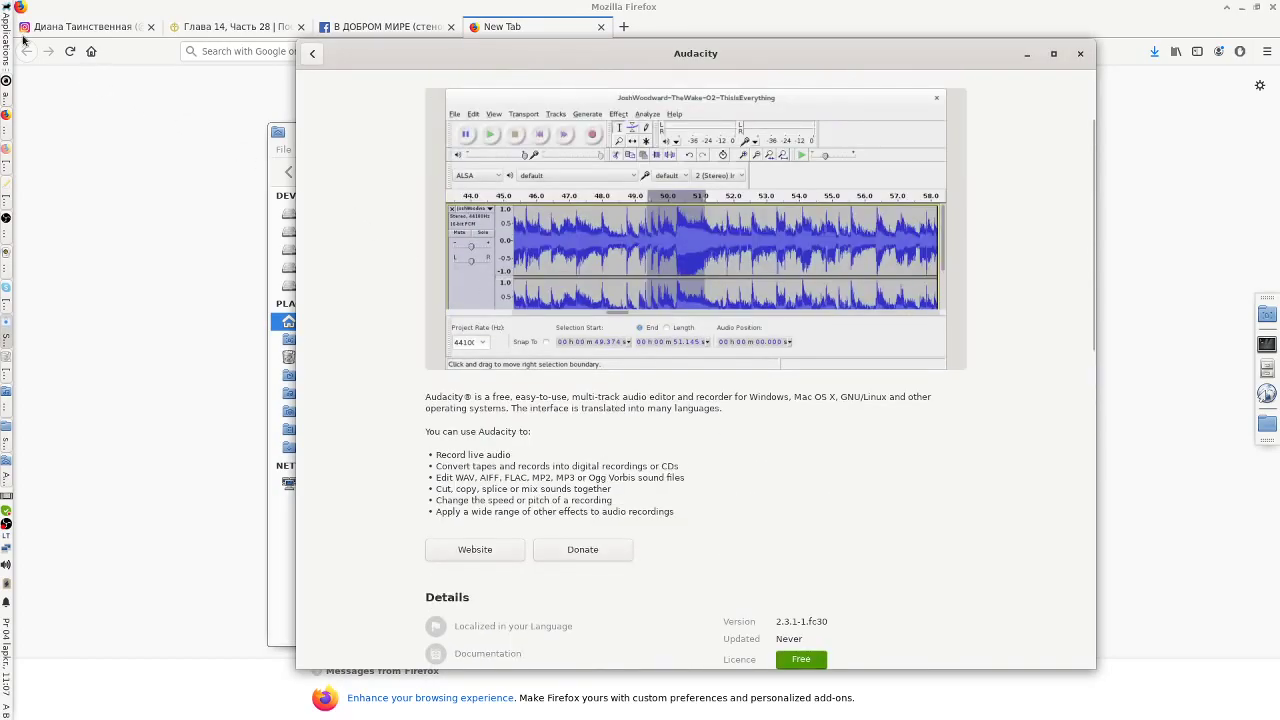
click(5, 32)
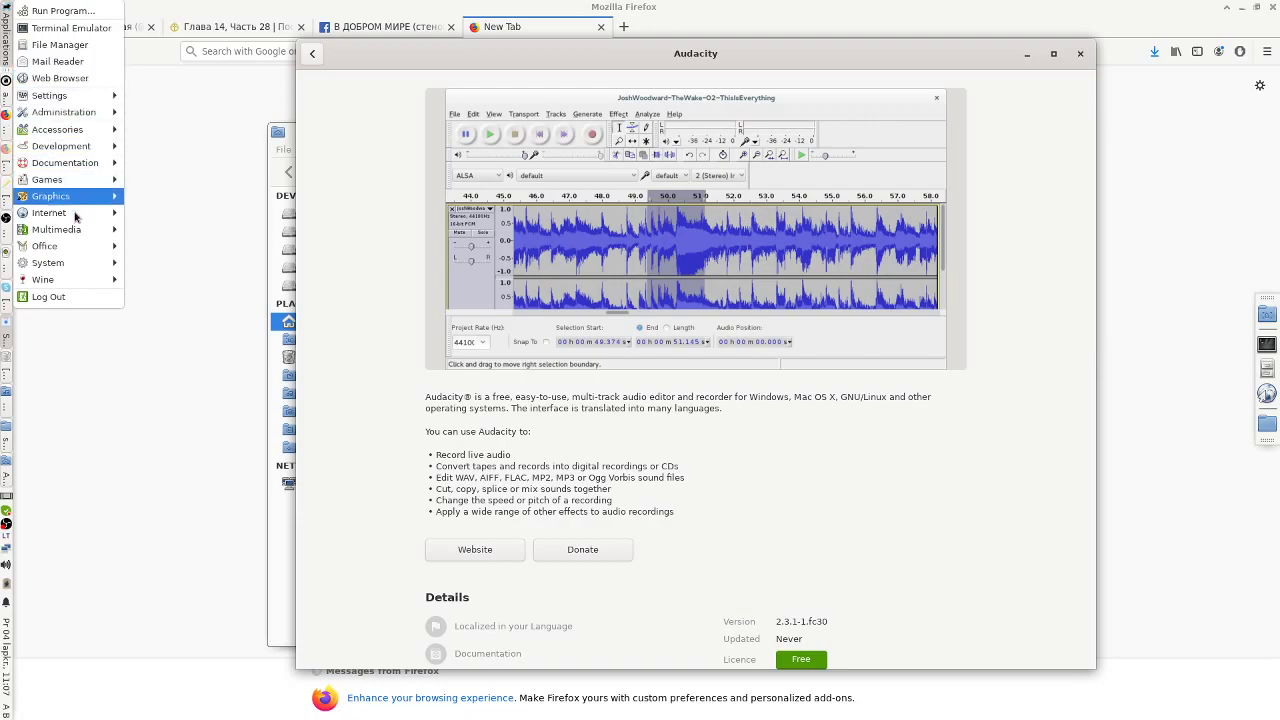
mouse_move(74, 230)
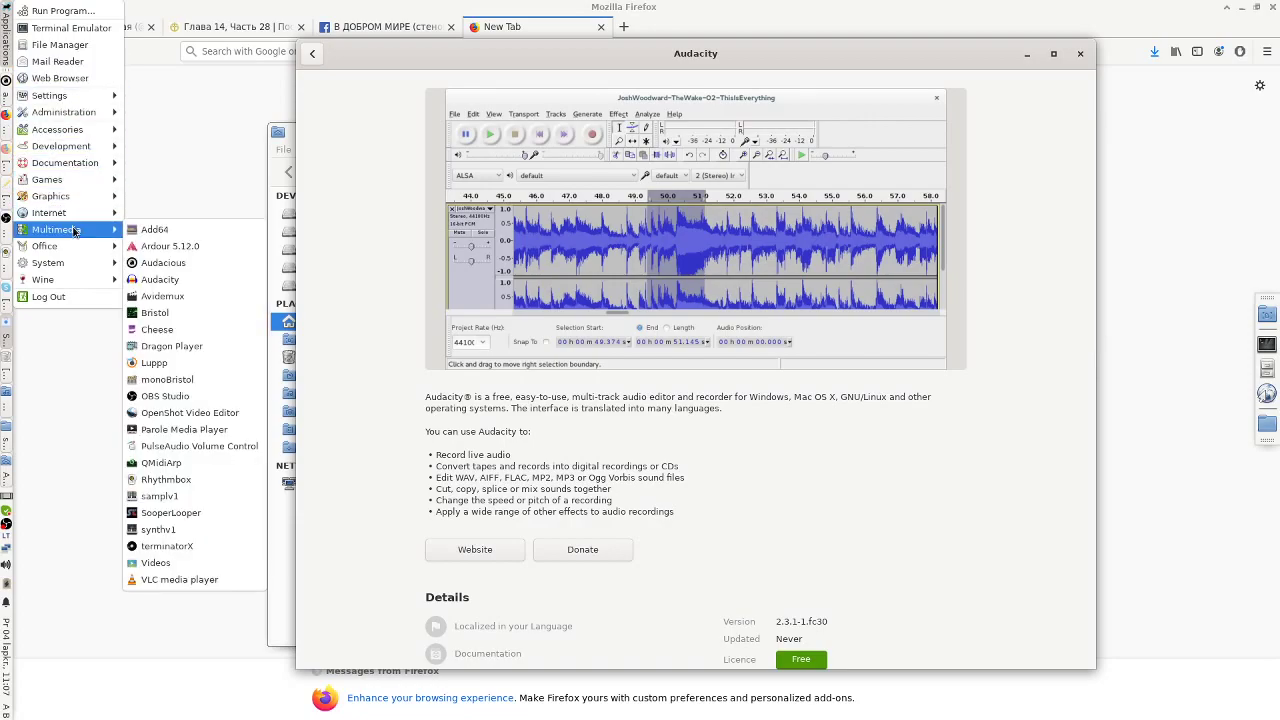
click(180, 284)
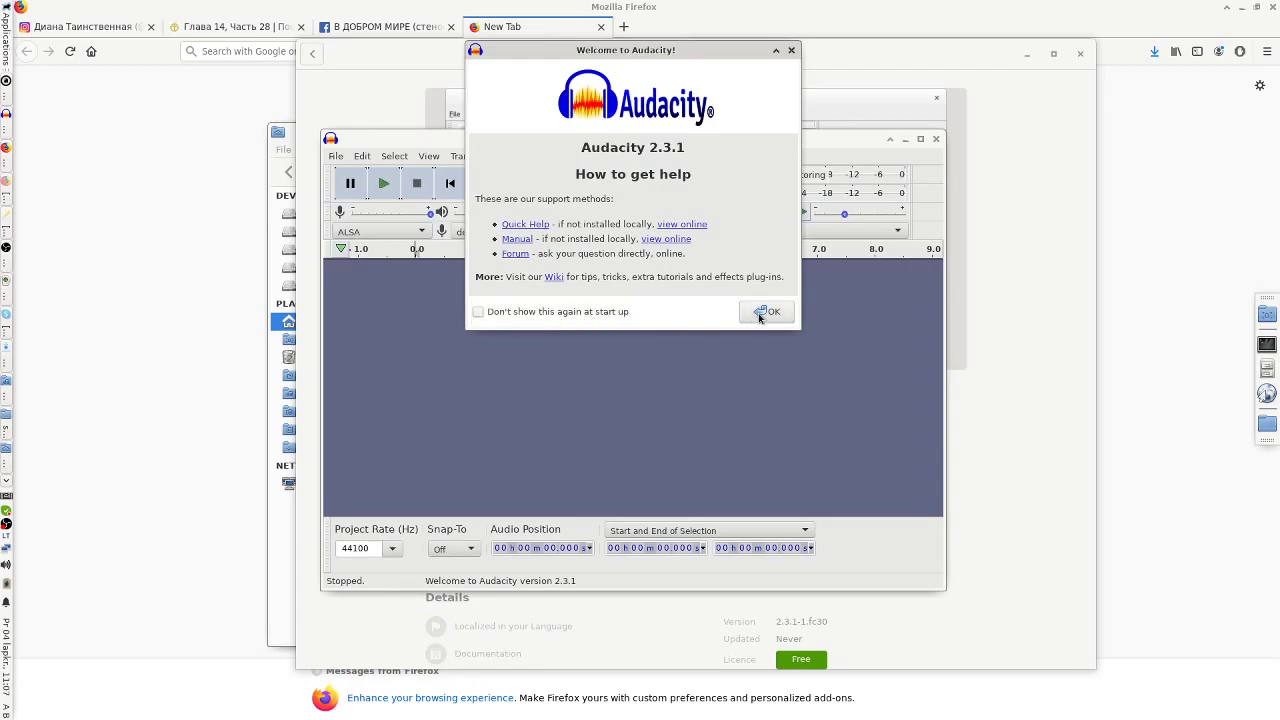
click(763, 313)
- Record a stereo test clip of about 2 seconds with the default input device and maximize the Audacity window
click(522, 183)
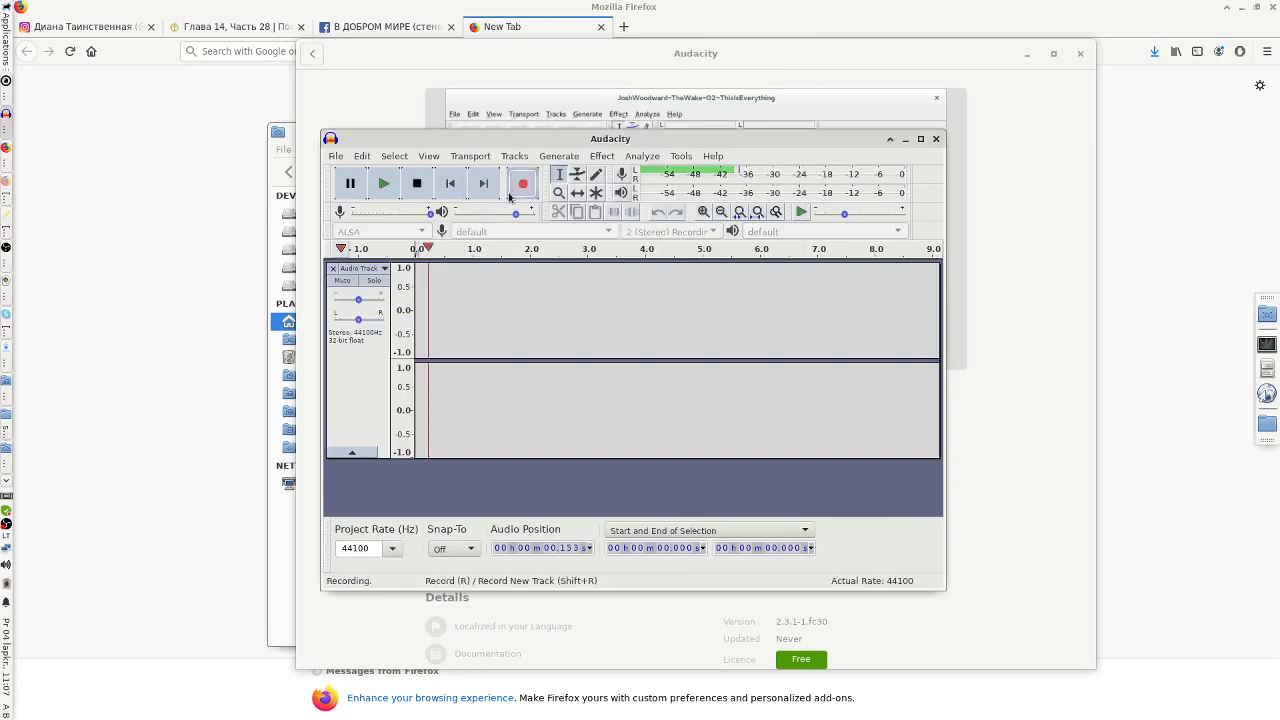
click(417, 183)
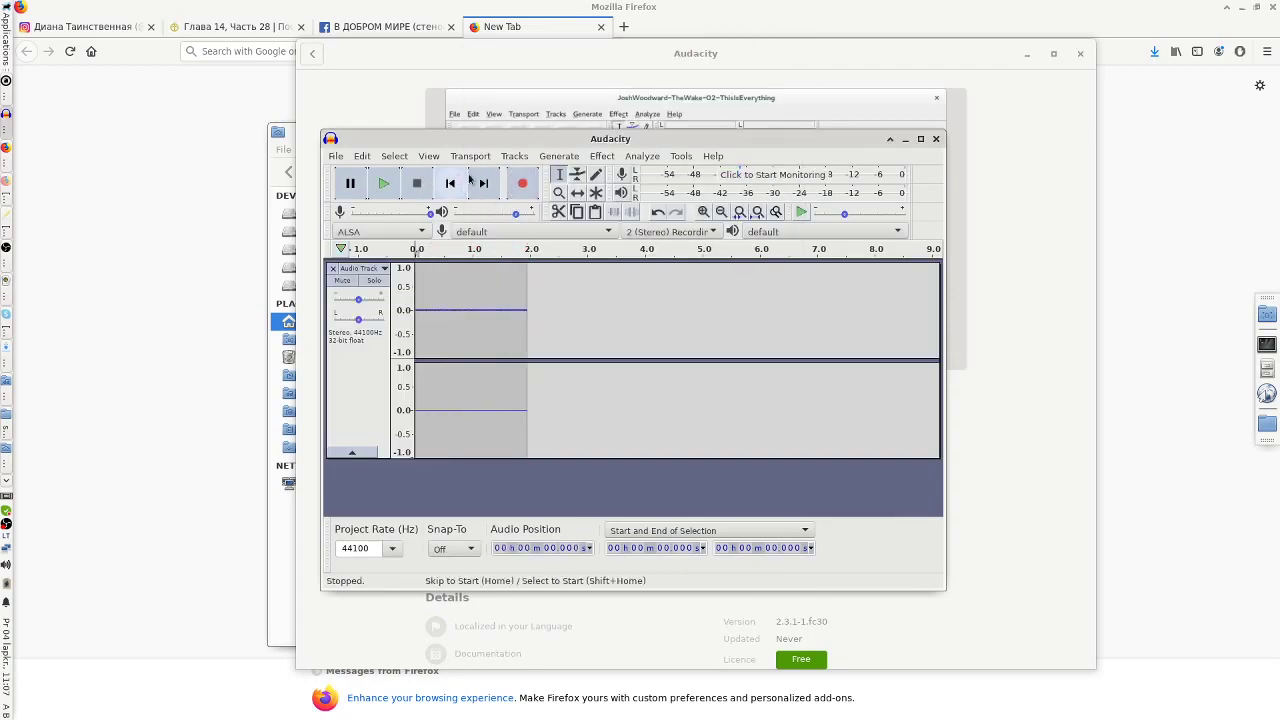
double_click(497, 139)
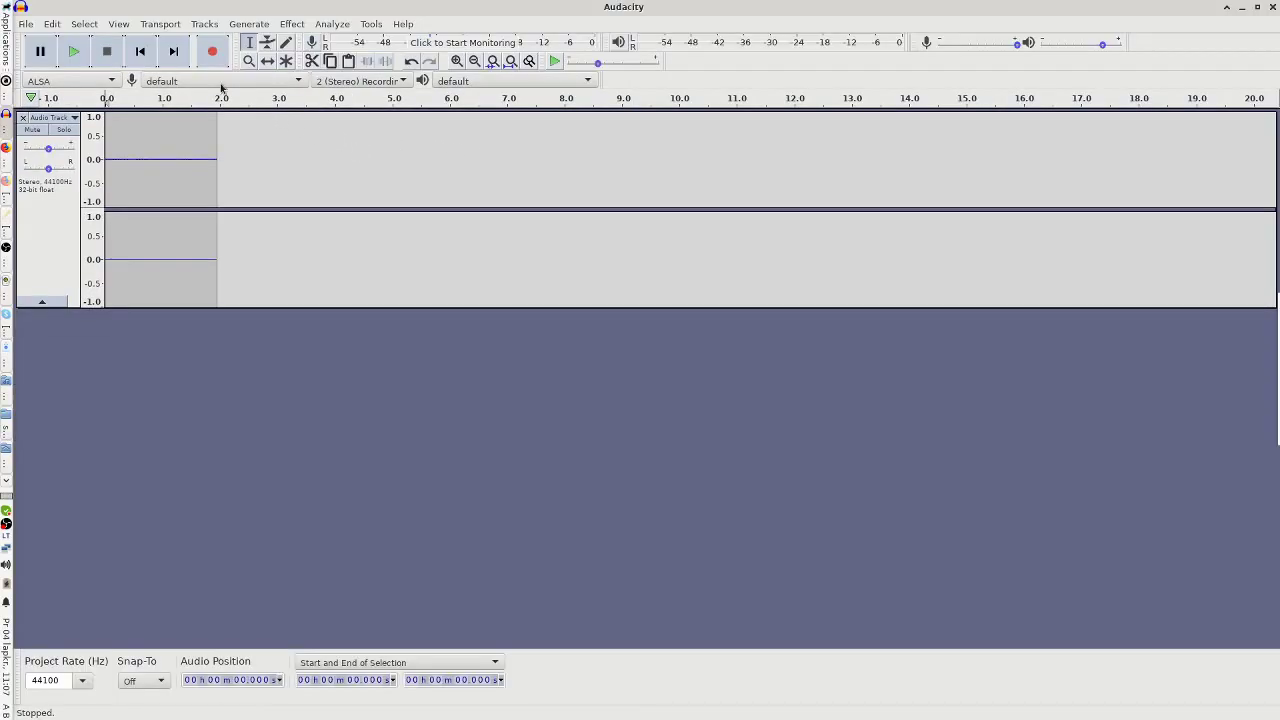
- Delete the recorded track and record another test clip of about 2 seconds from the default input device
click(22, 117)
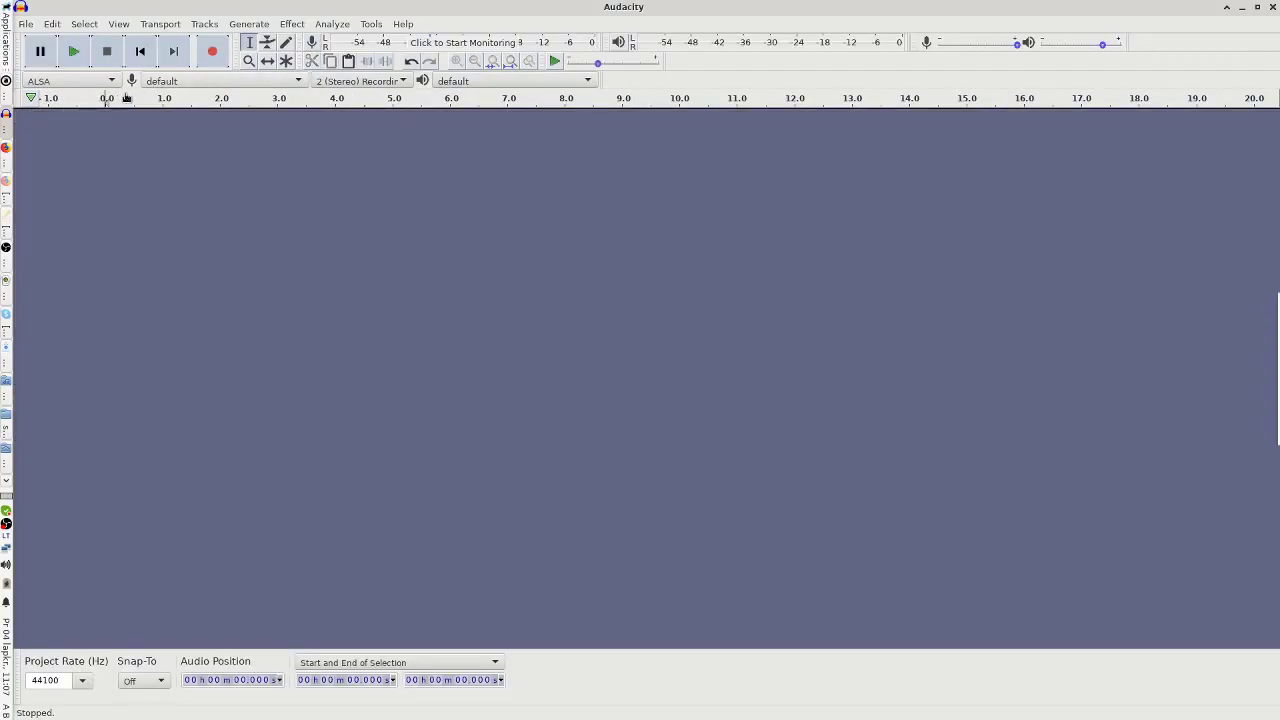
click(212, 51)
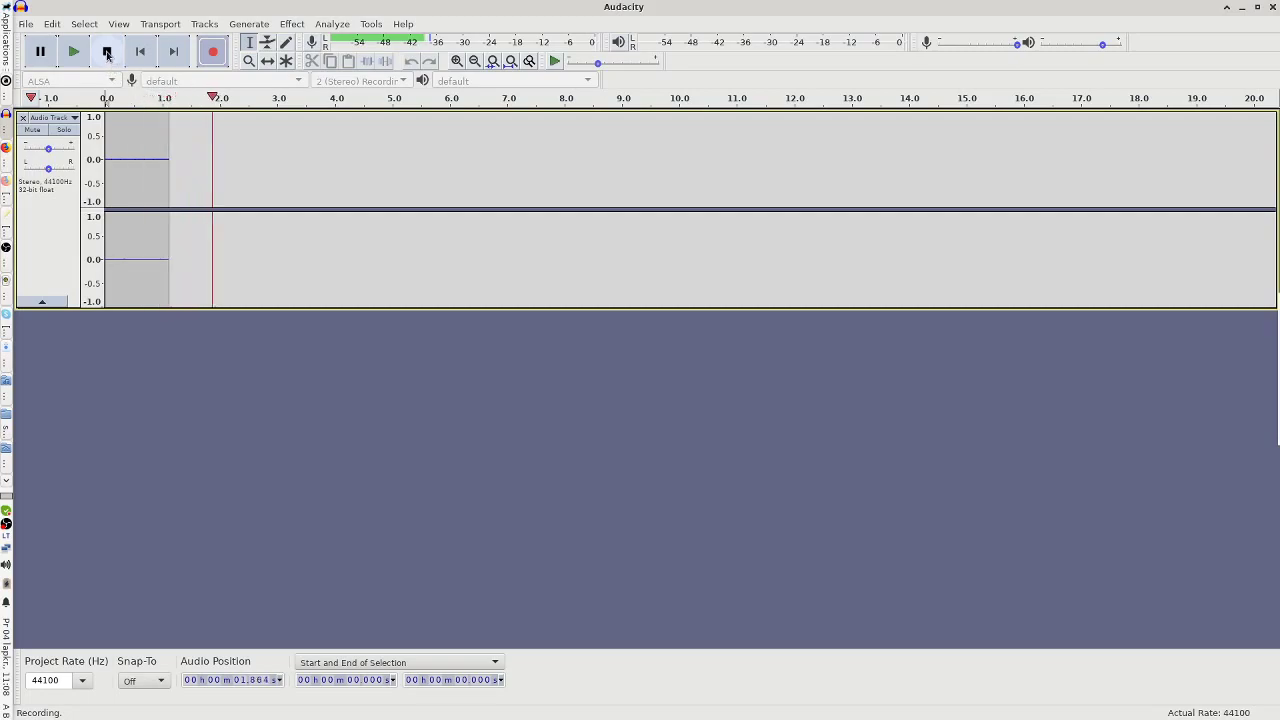
key(space)
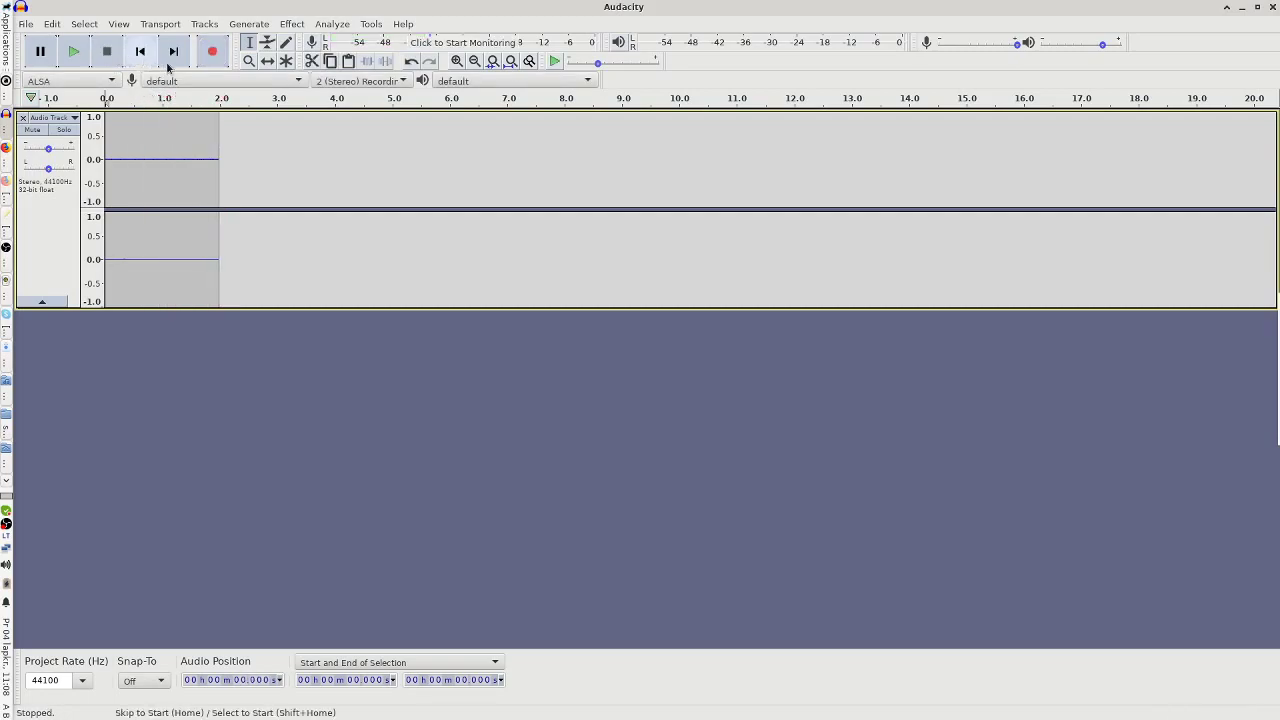
- Set the recording device to pulse and replace the existing track with a new test clip of about 1.8 seconds
click(380, 81)
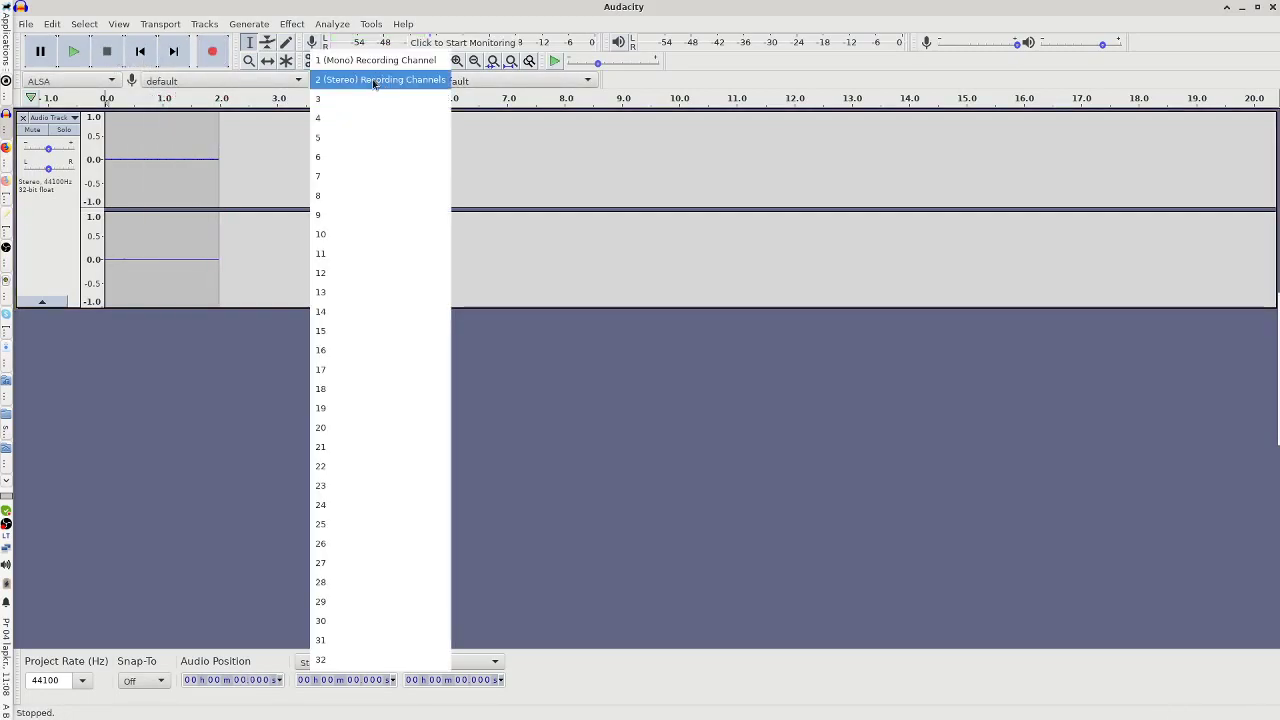
click(375, 81)
click(264, 80)
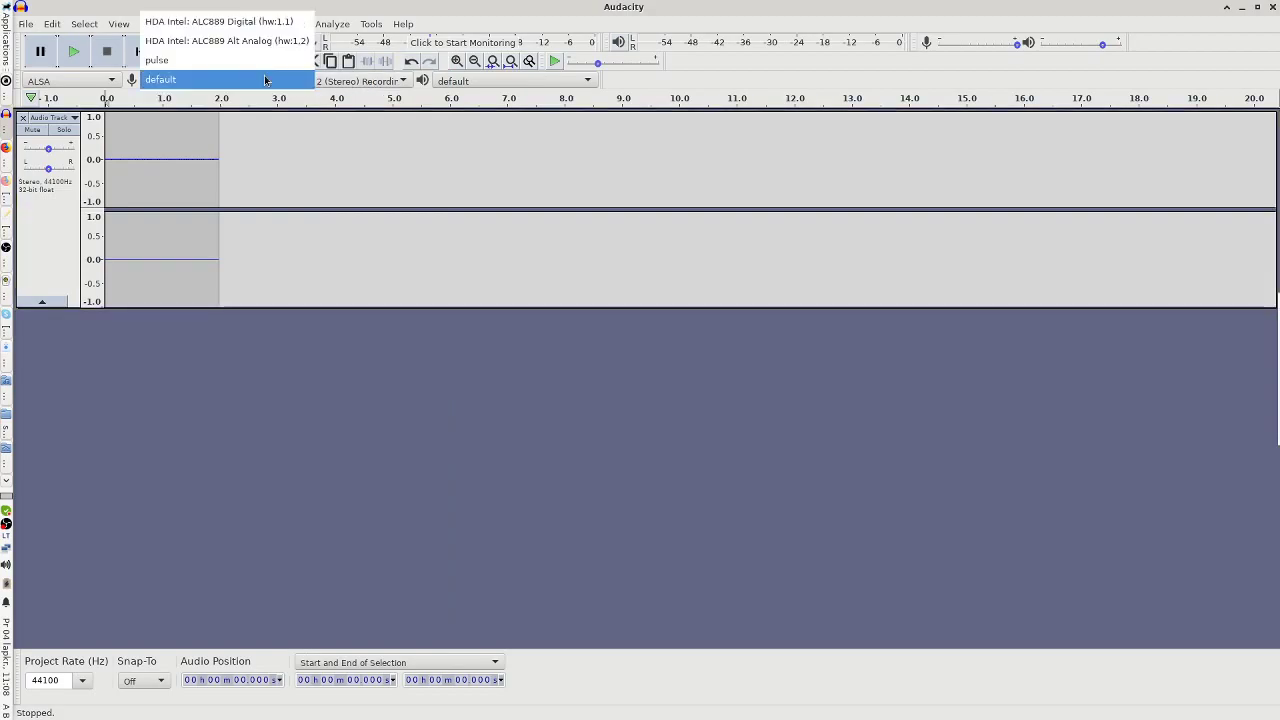
click(250, 61)
click(22, 118)
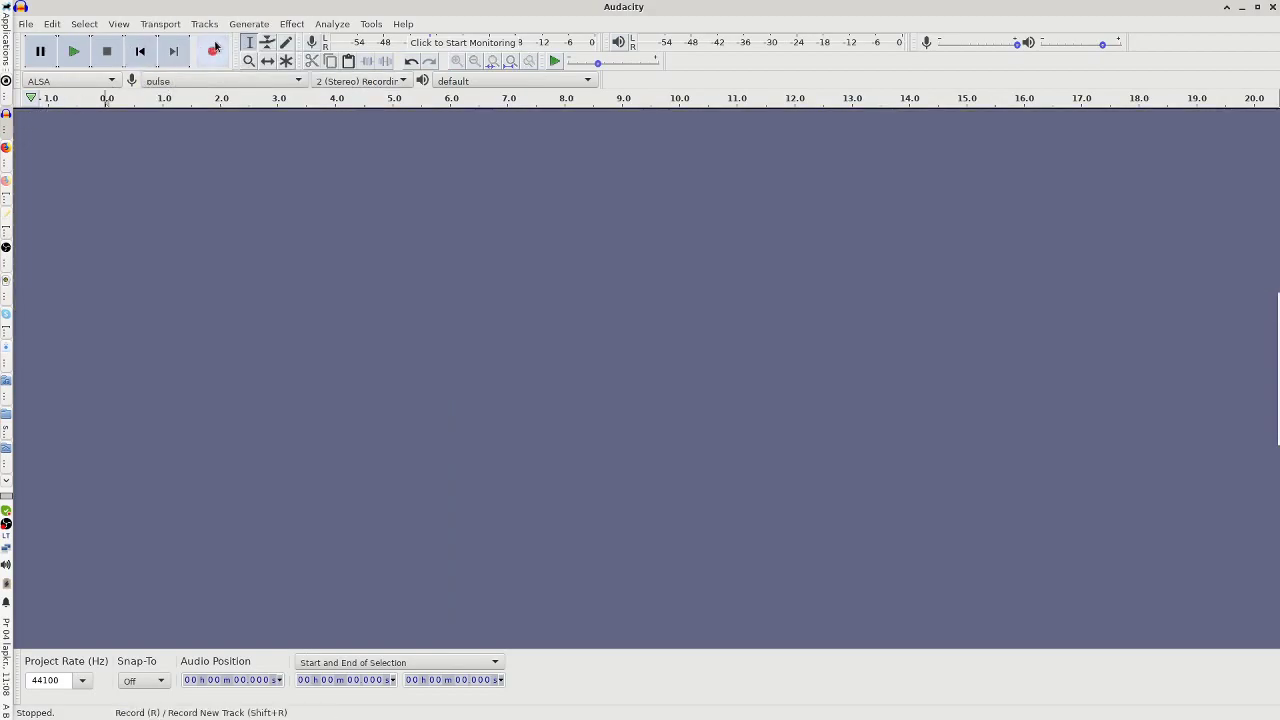
click(212, 51)
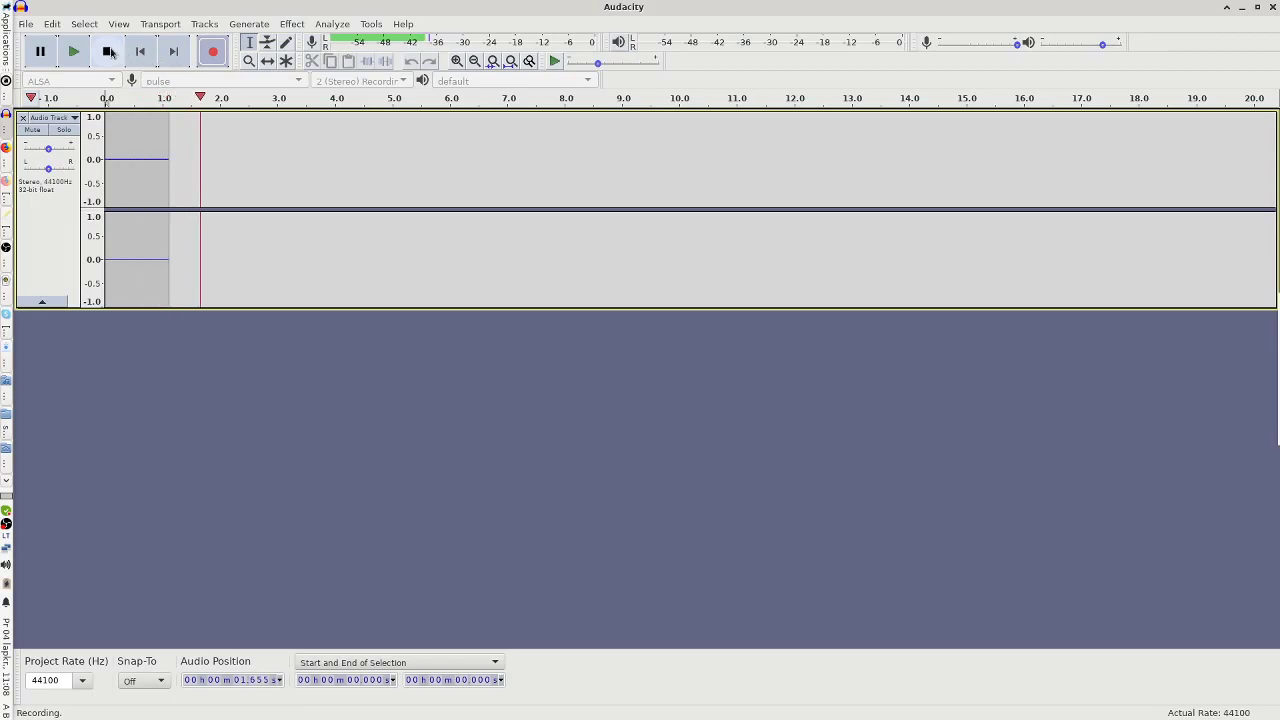
click(142, 52)
- Set the recording device to HDA Intel: ALC889 Alt Analog (hw:1,2) and replace the track with a test clip of about 6.3 seconds
click(353, 81)
click(353, 81)
click(250, 80)
click(241, 63)
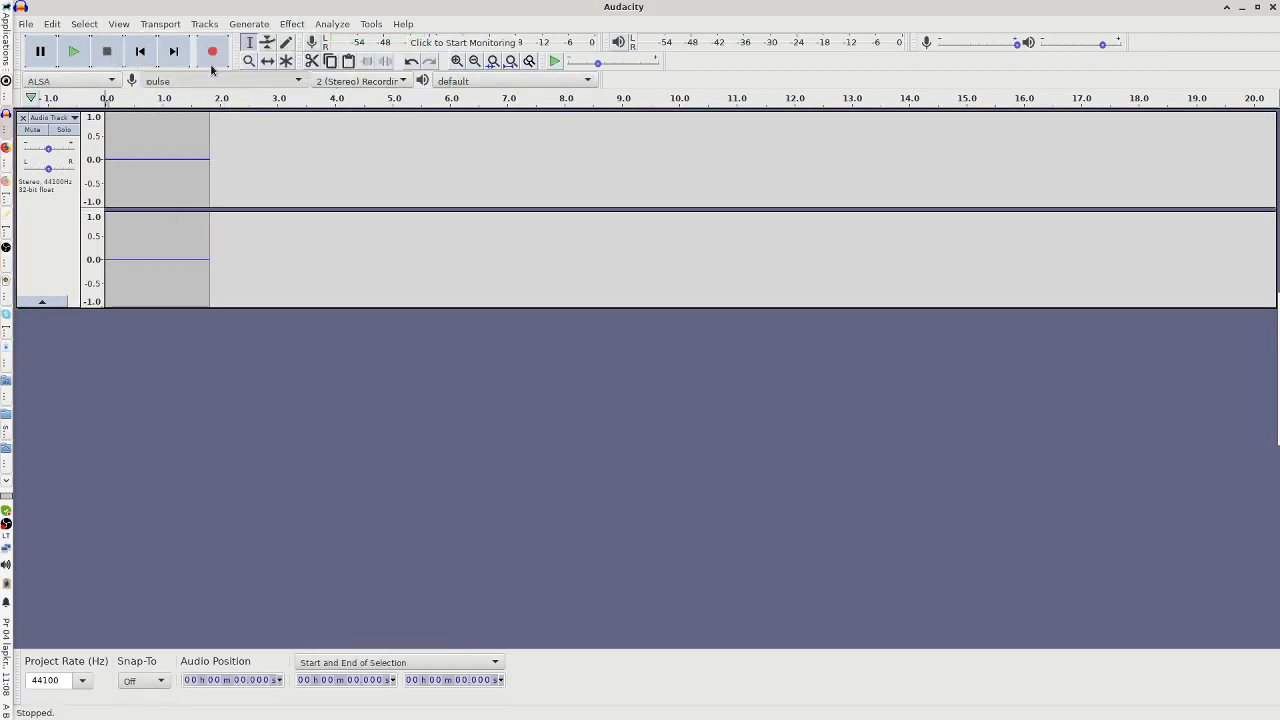
click(22, 118)
click(350, 81)
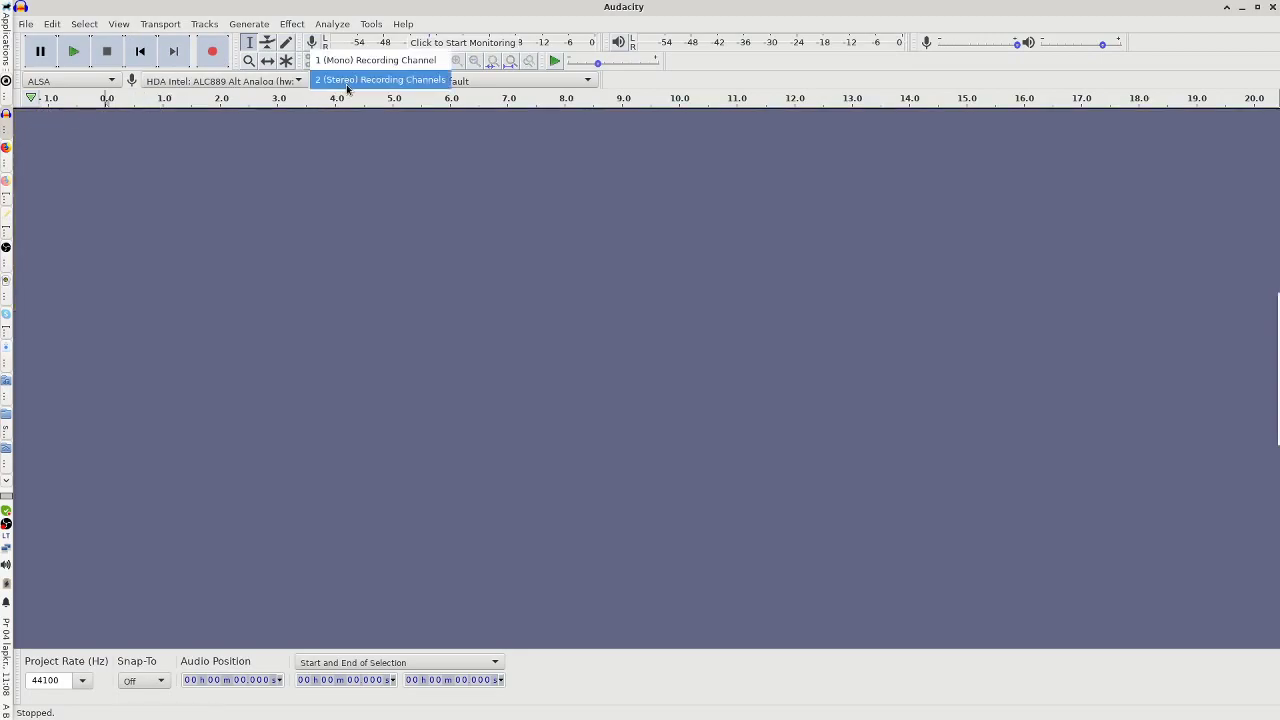
click(346, 80)
click(450, 84)
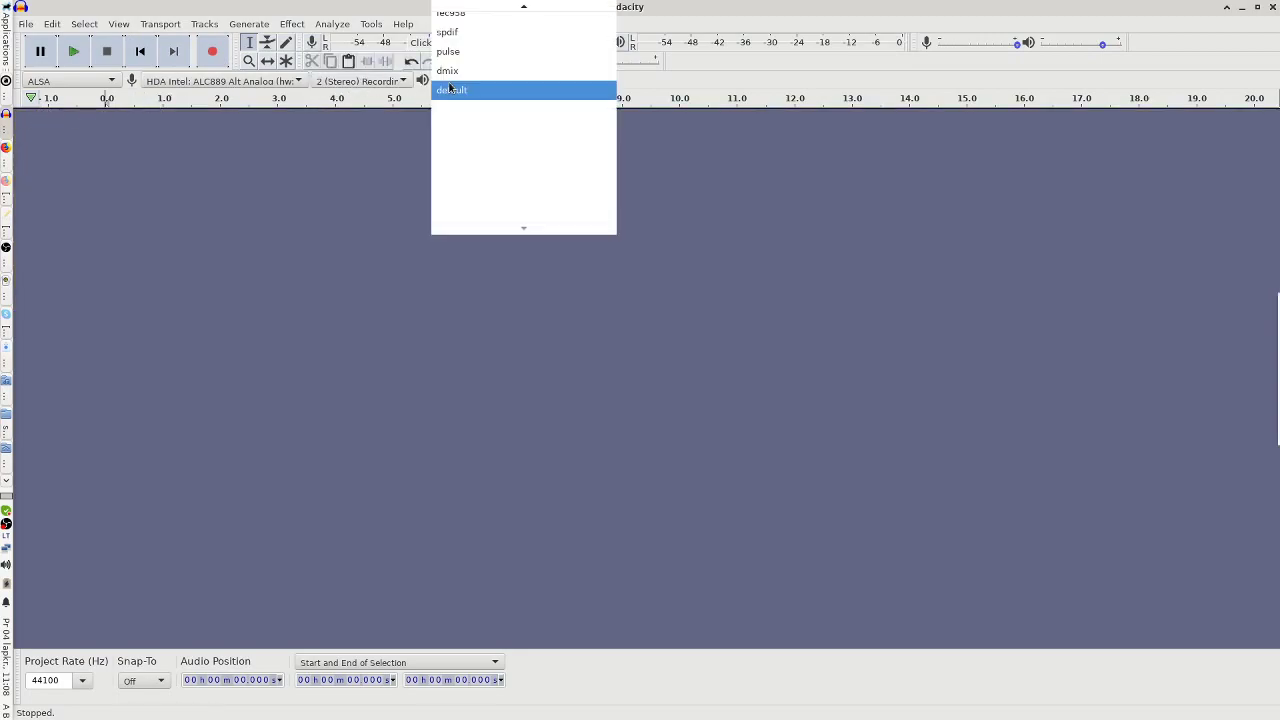
click(450, 89)
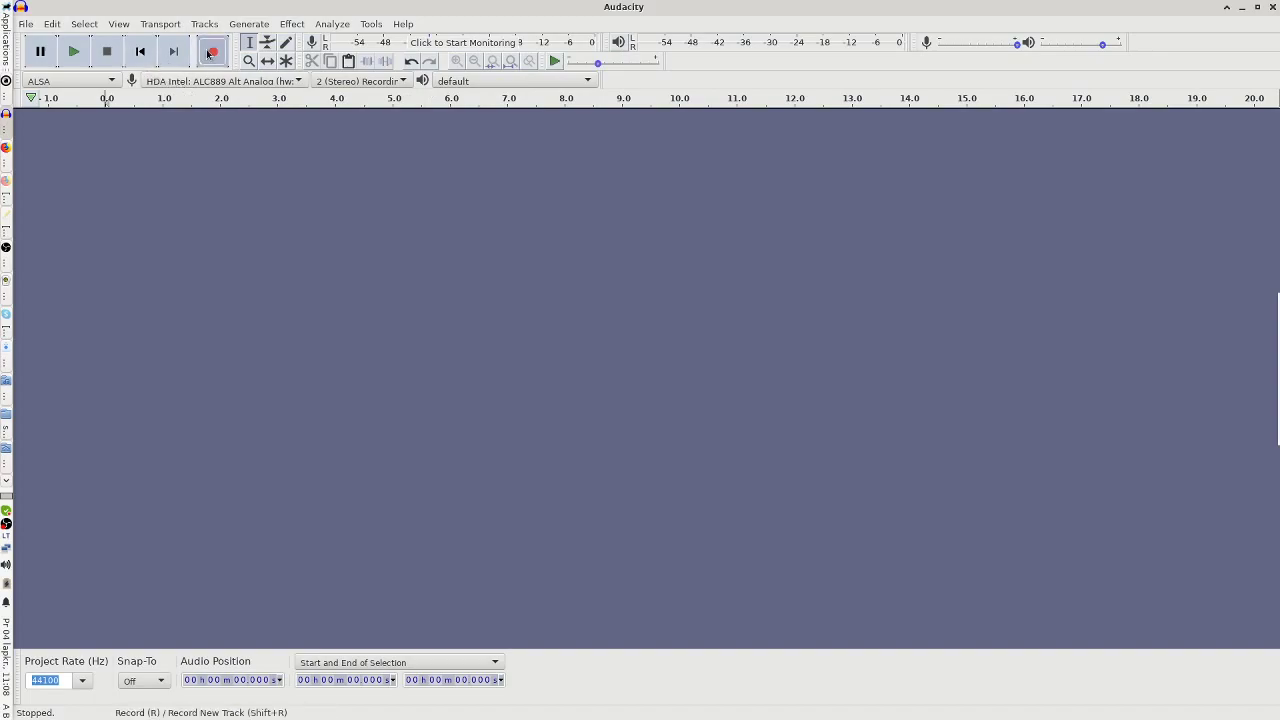
click(210, 52)
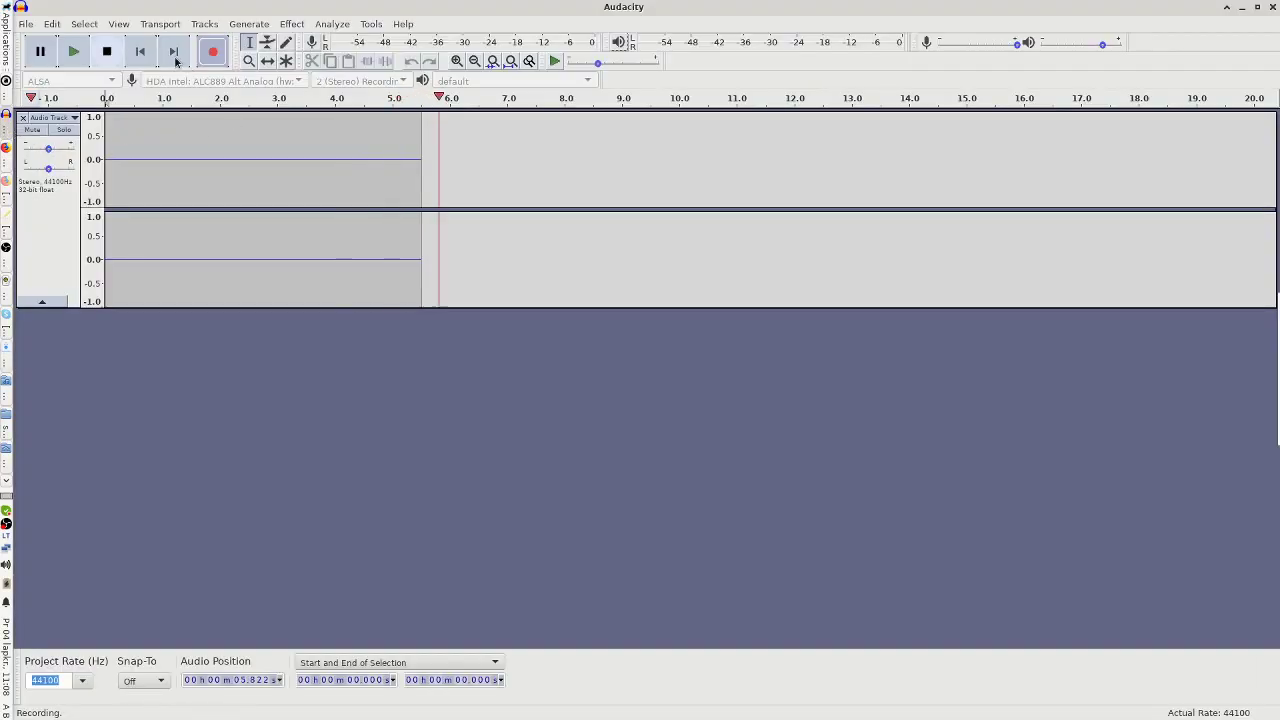
click(107, 51)
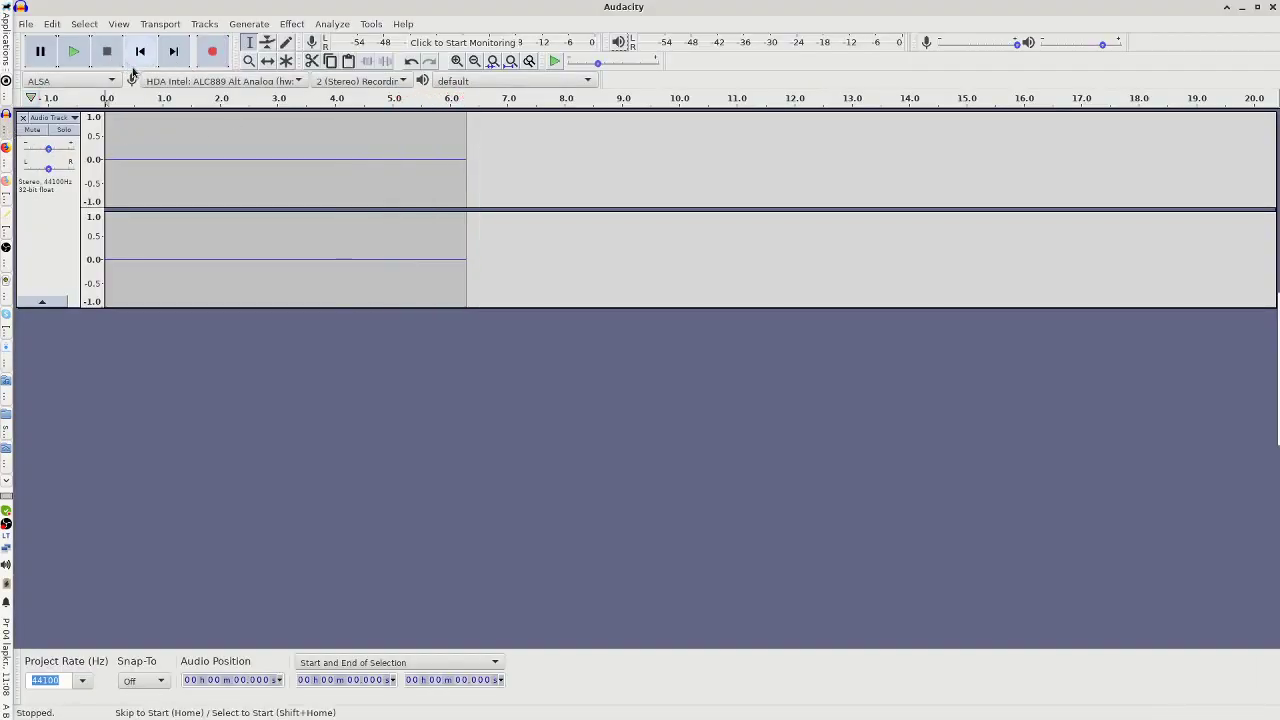
- Delete the track, switch the recording device to HDA Intel: ALC889 Digital (hw:1,1), and record about 1.4 seconds
click(22, 117)
click(270, 82)
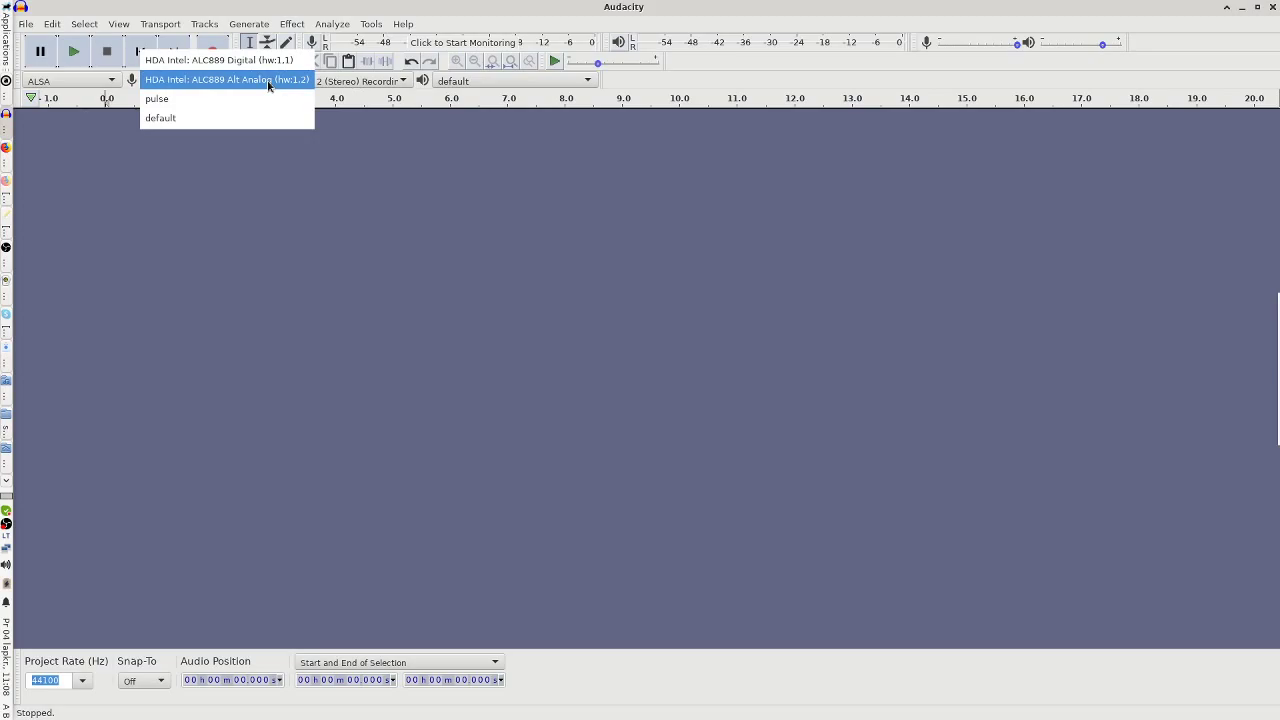
click(268, 61)
click(390, 85)
click(396, 85)
click(106, 80)
click(111, 72)
click(212, 51)
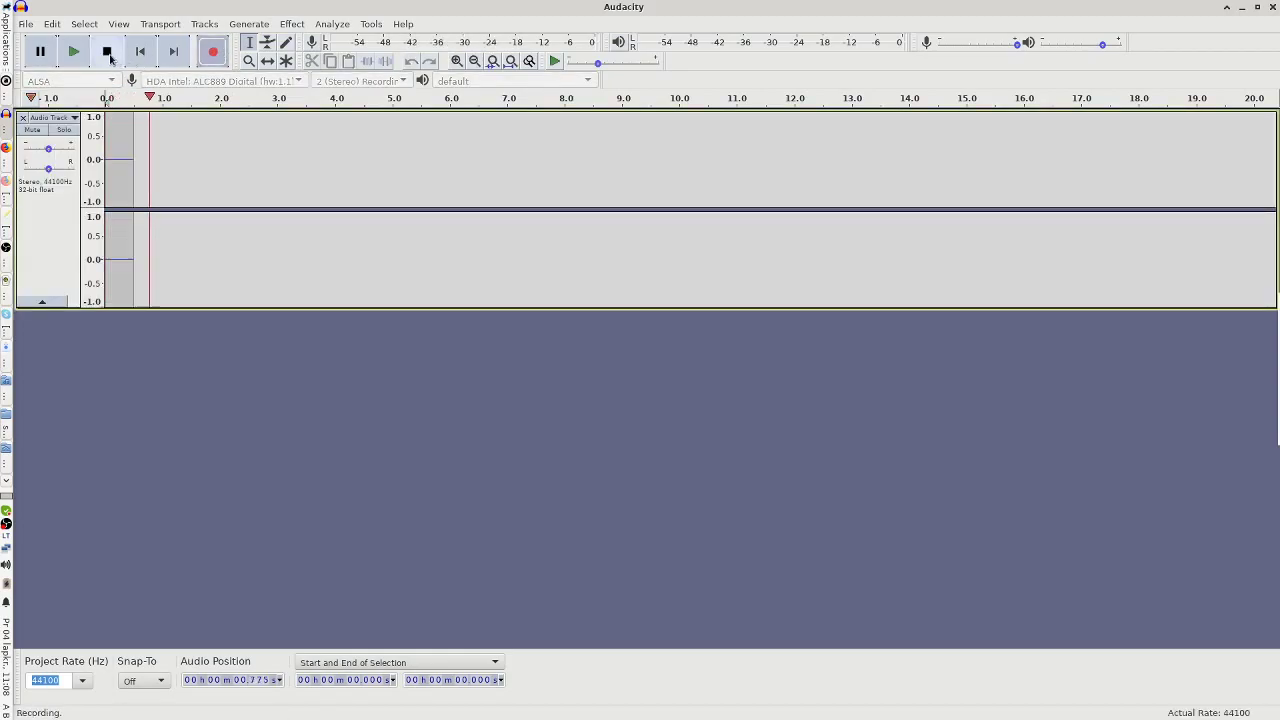
click(108, 53)
- Set the recording device to pulse and the playback device to dmix, and extend the recording to about 4.3 seconds
click(198, 81)
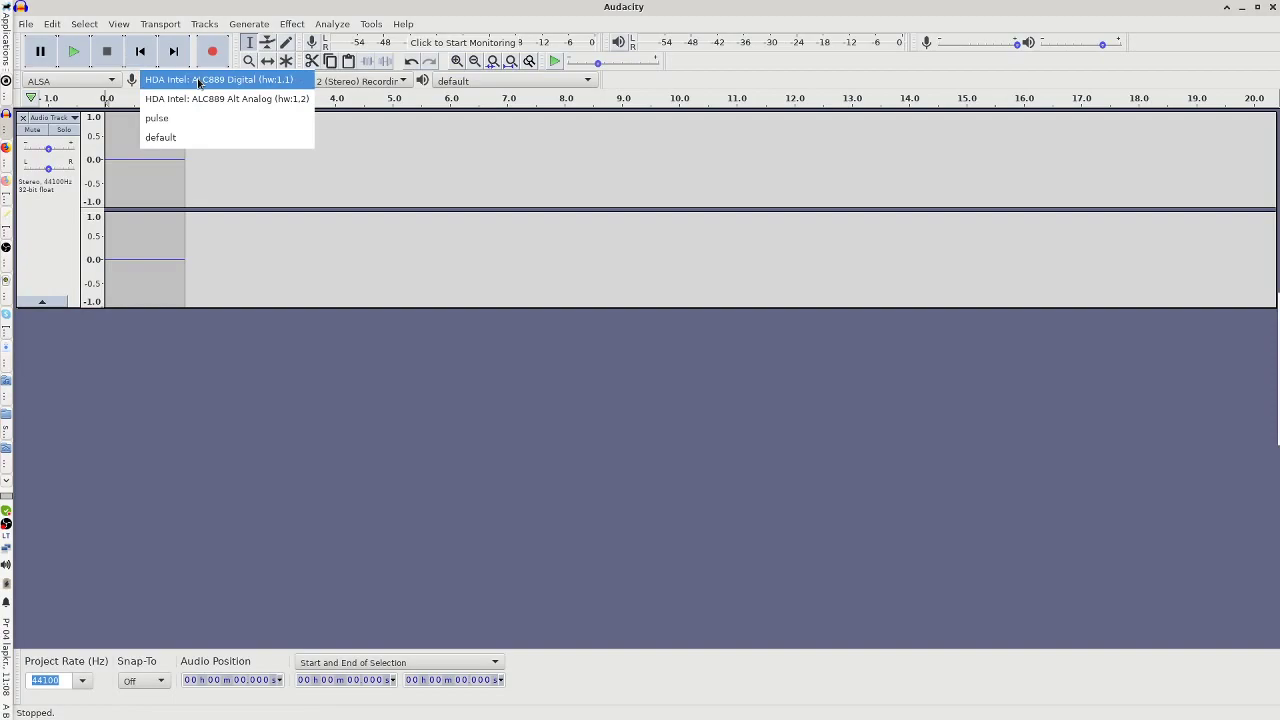
click(223, 117)
click(469, 86)
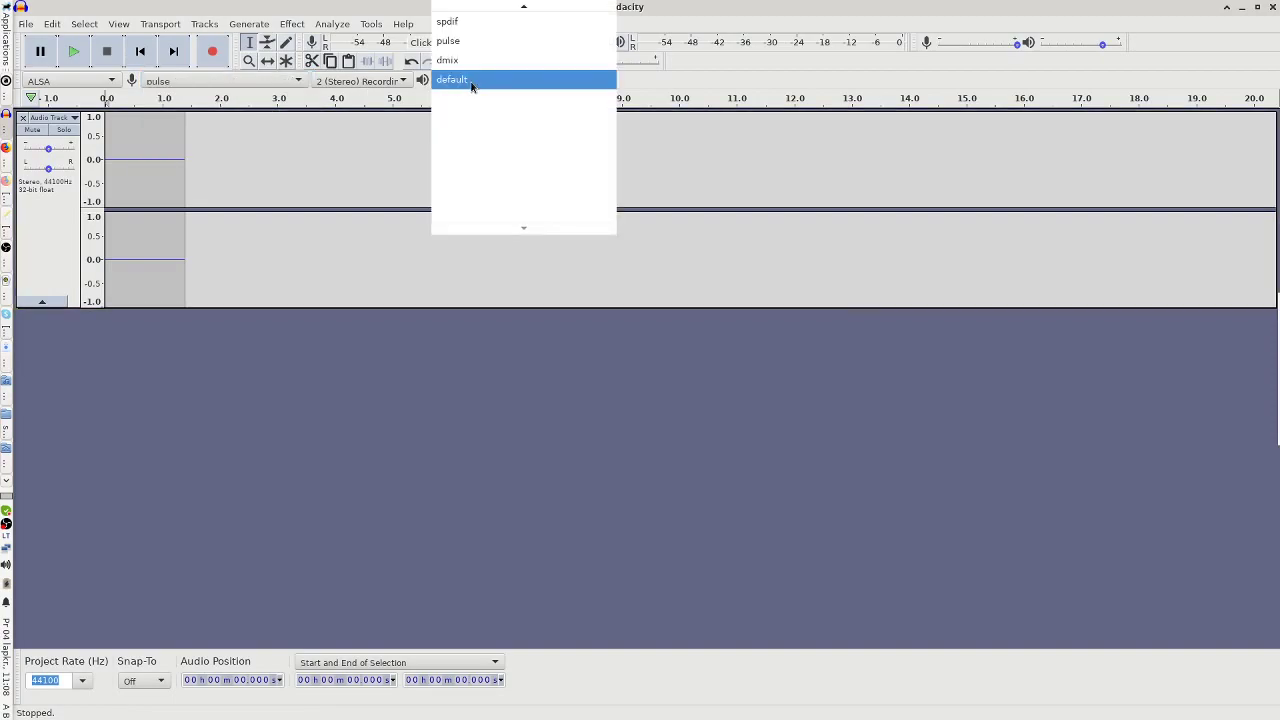
click(474, 60)
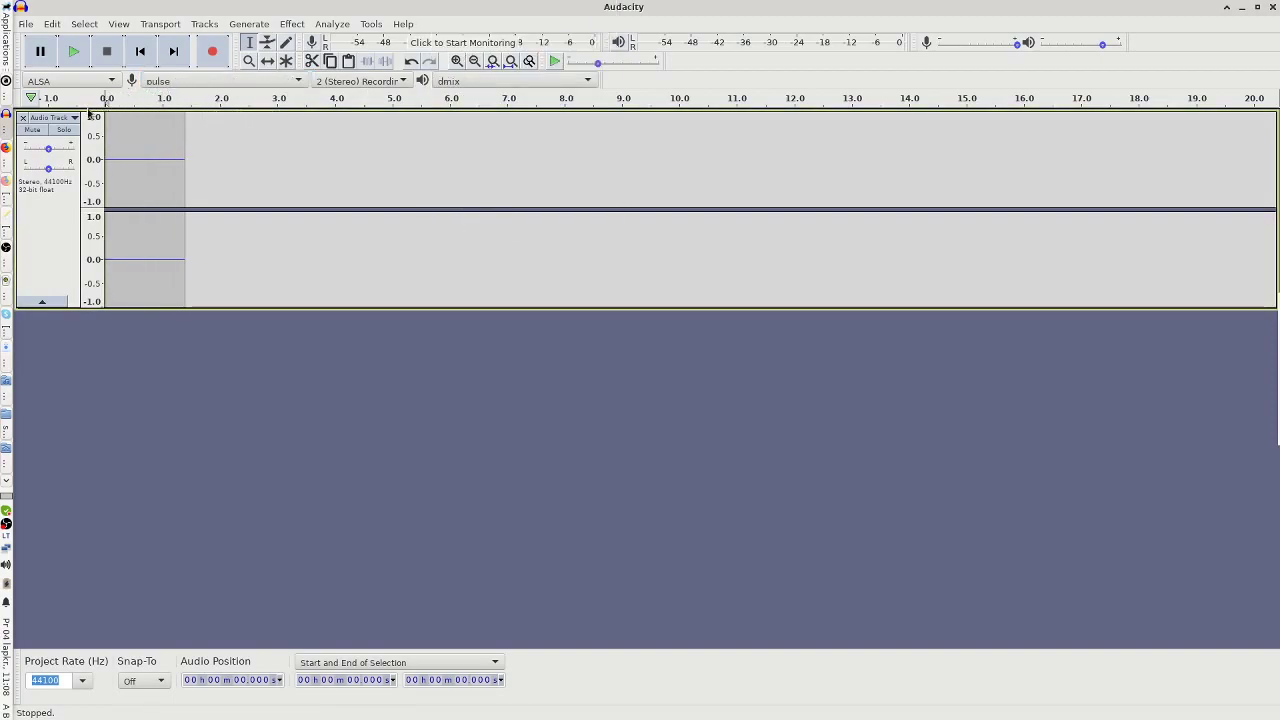
click(212, 51)
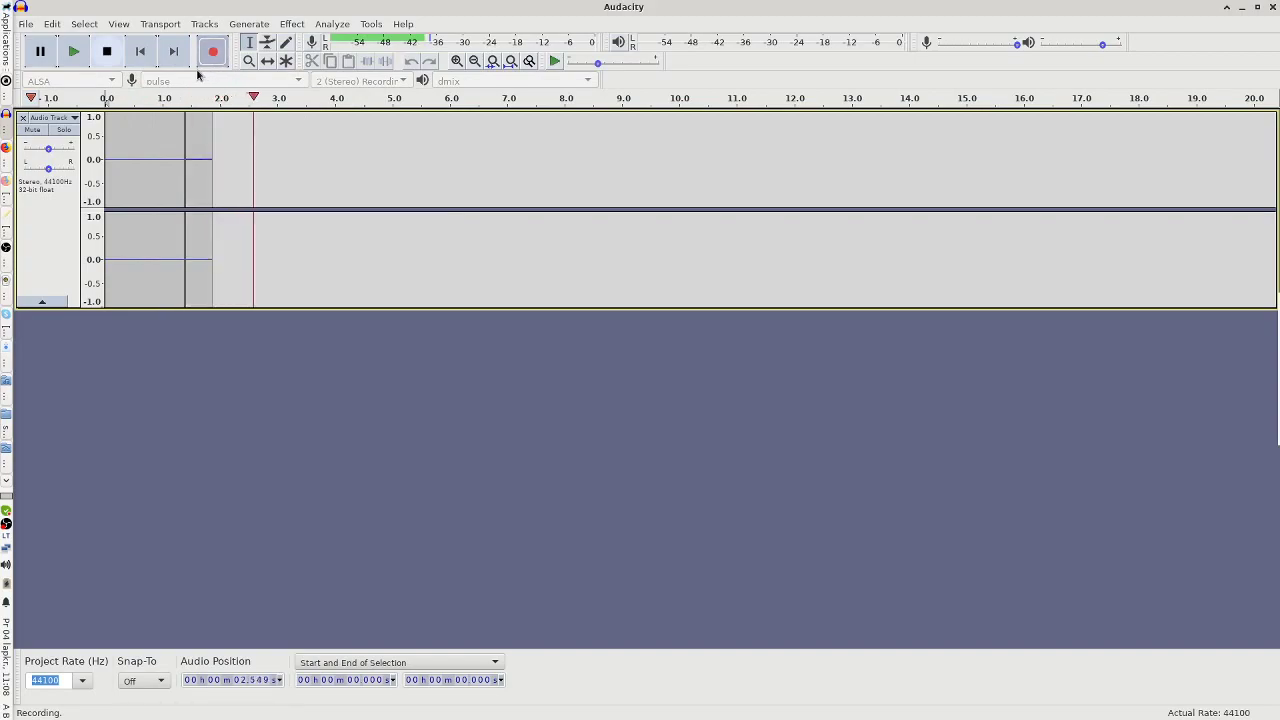
click(104, 65)
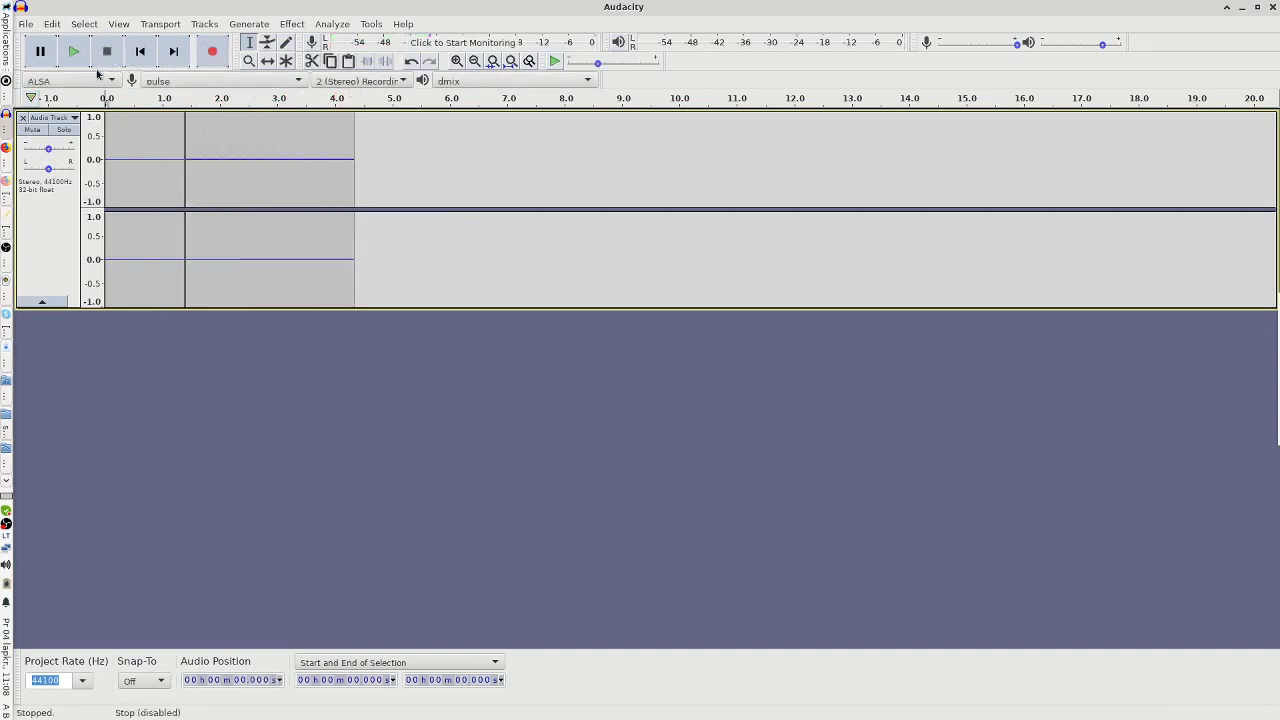
- Delete the audio track and set the recording channels to 1 (Mono)
click(22, 117)
click(358, 80)
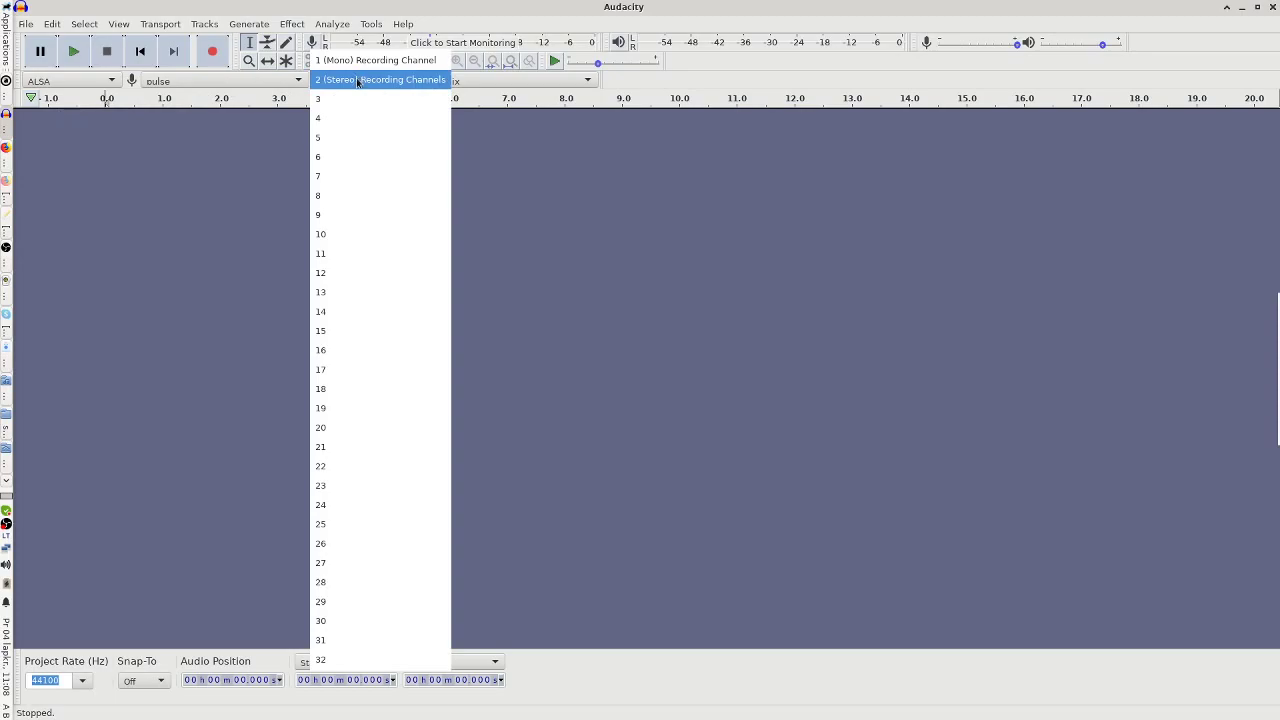
click(360, 60)
- Set the playback device to pulse and keep pulse as the recording device
click(470, 80)
scroll(470, 85, up, 5)
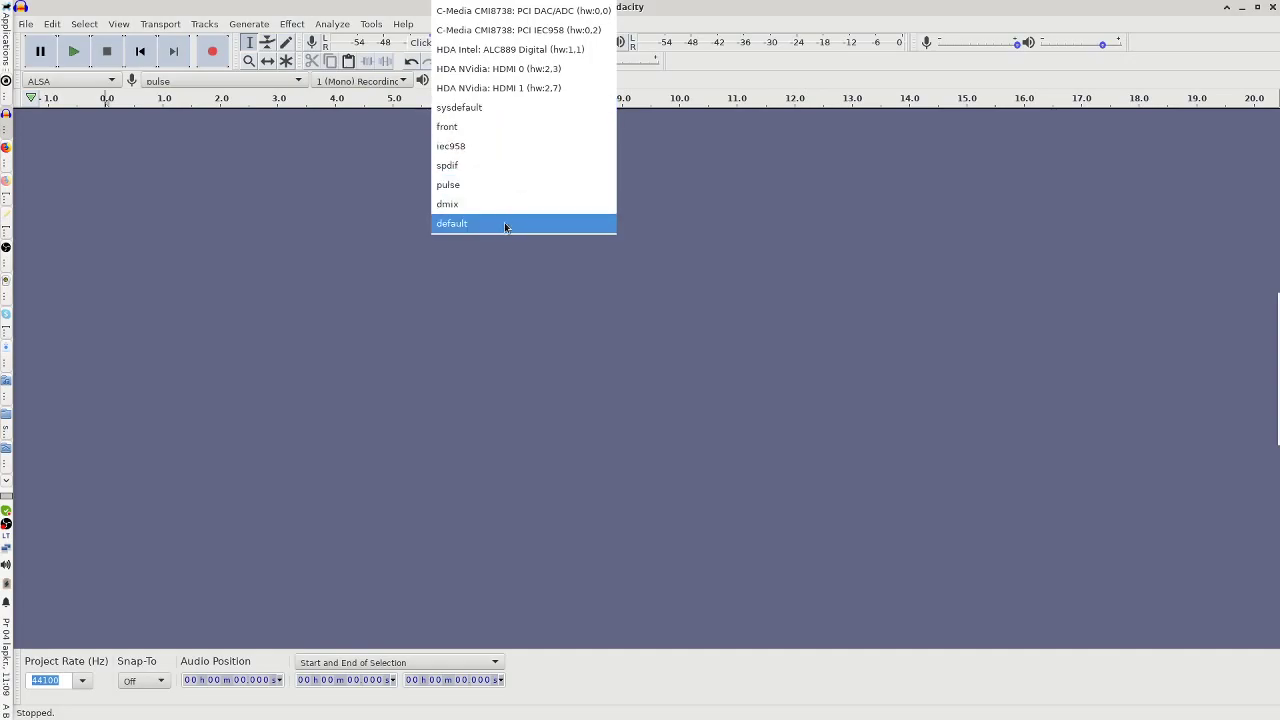
click(507, 193)
click(257, 80)
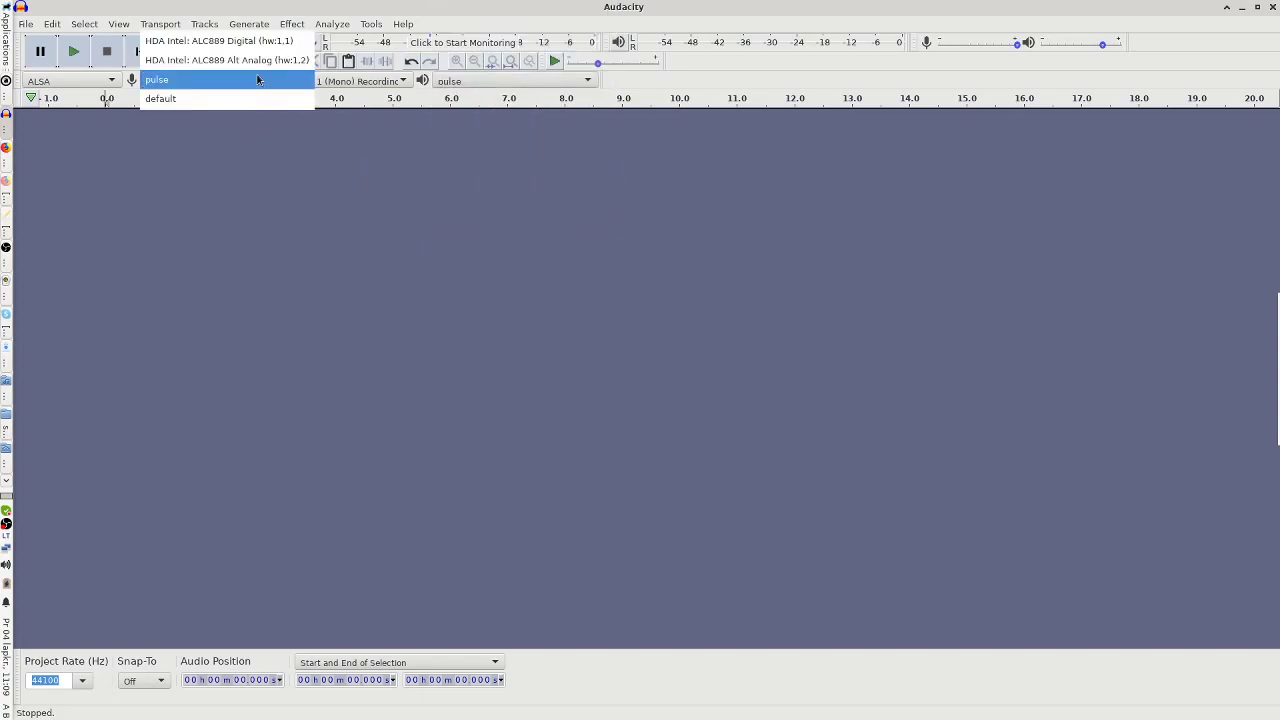
click(257, 80)
- Set the recording channels to 2 (Stereo) and record a test clip of about 2 seconds
click(340, 80)
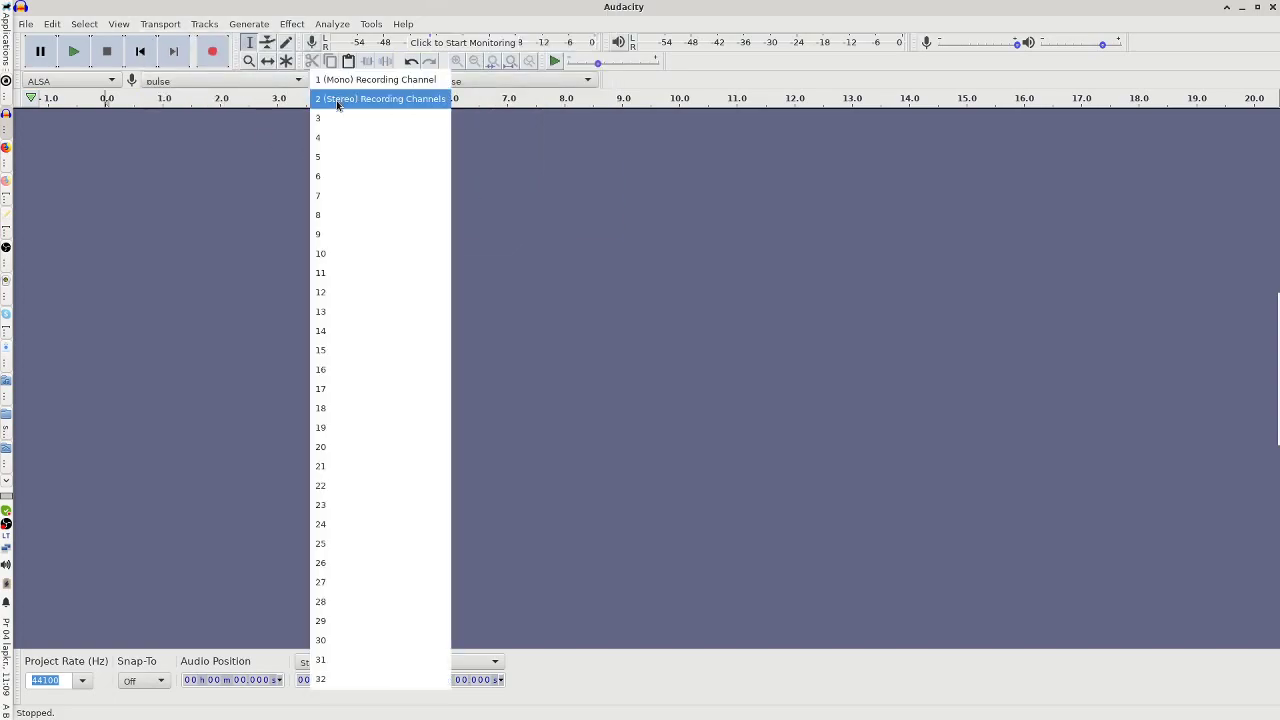
click(336, 100)
click(198, 55)
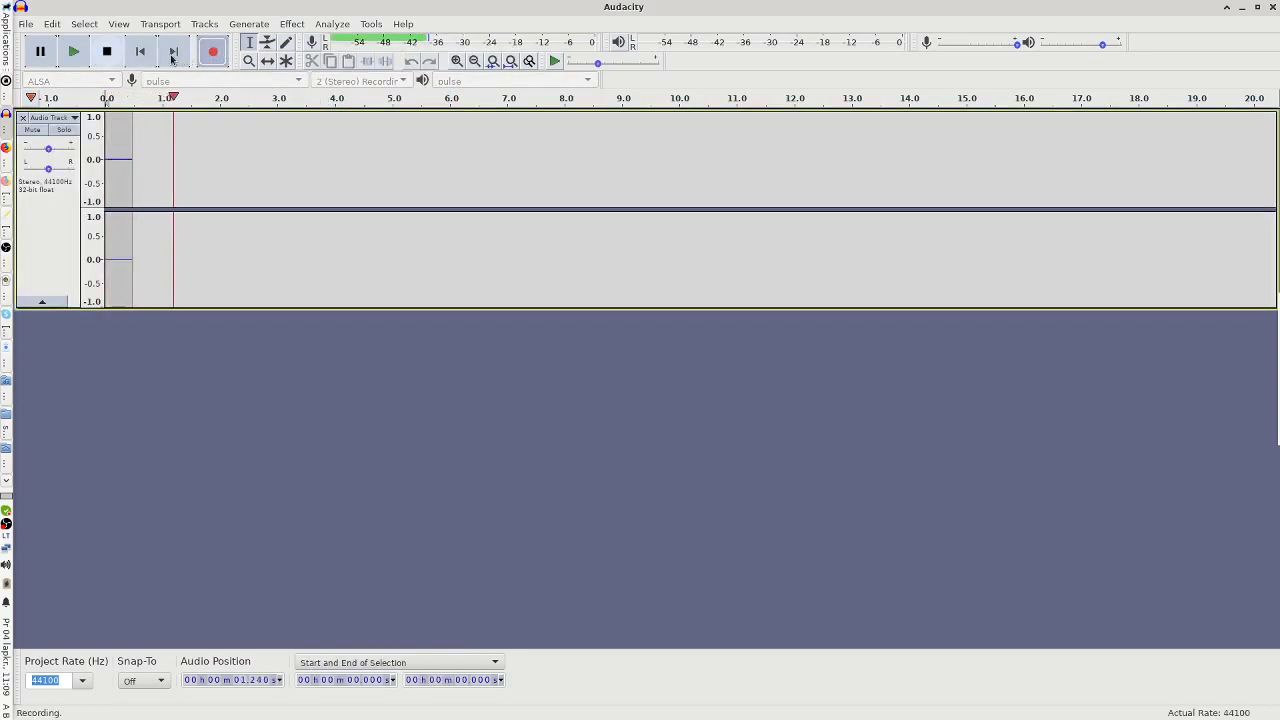
click(107, 52)
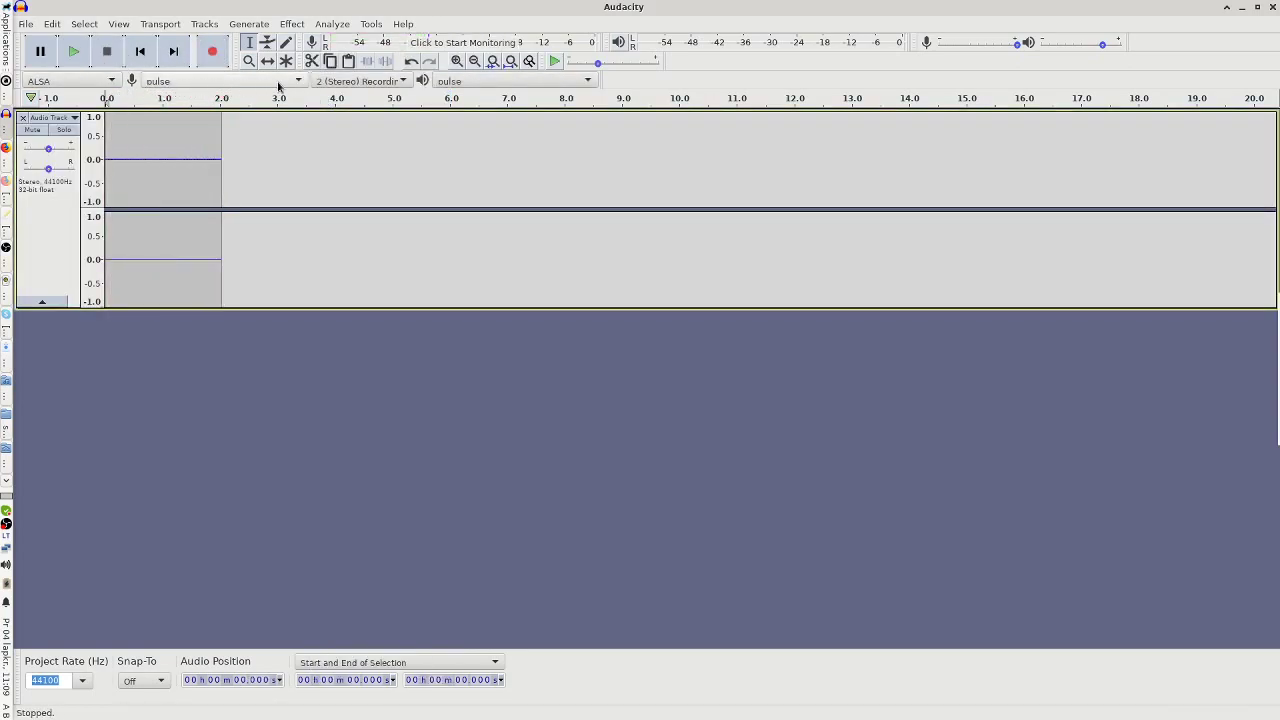
- Set the playback device to spdif and extend the recording to about 3.5 seconds
click(365, 82)
click(367, 82)
click(470, 84)
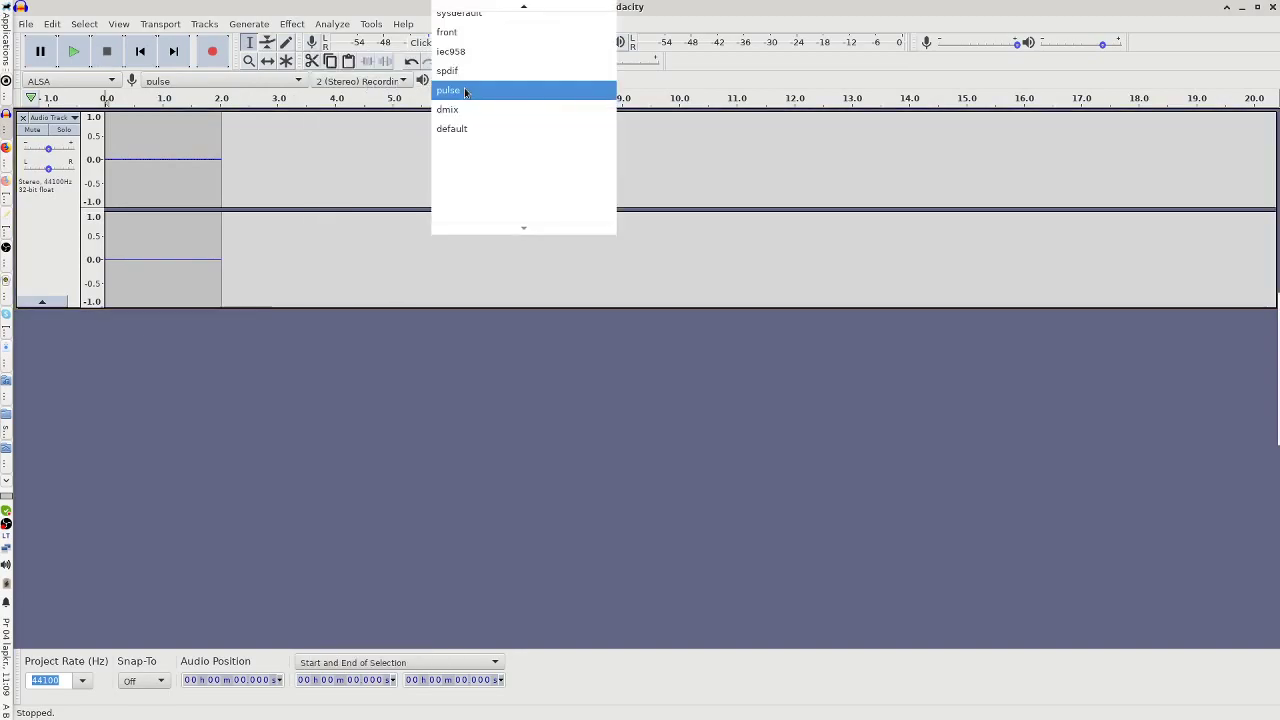
click(450, 70)
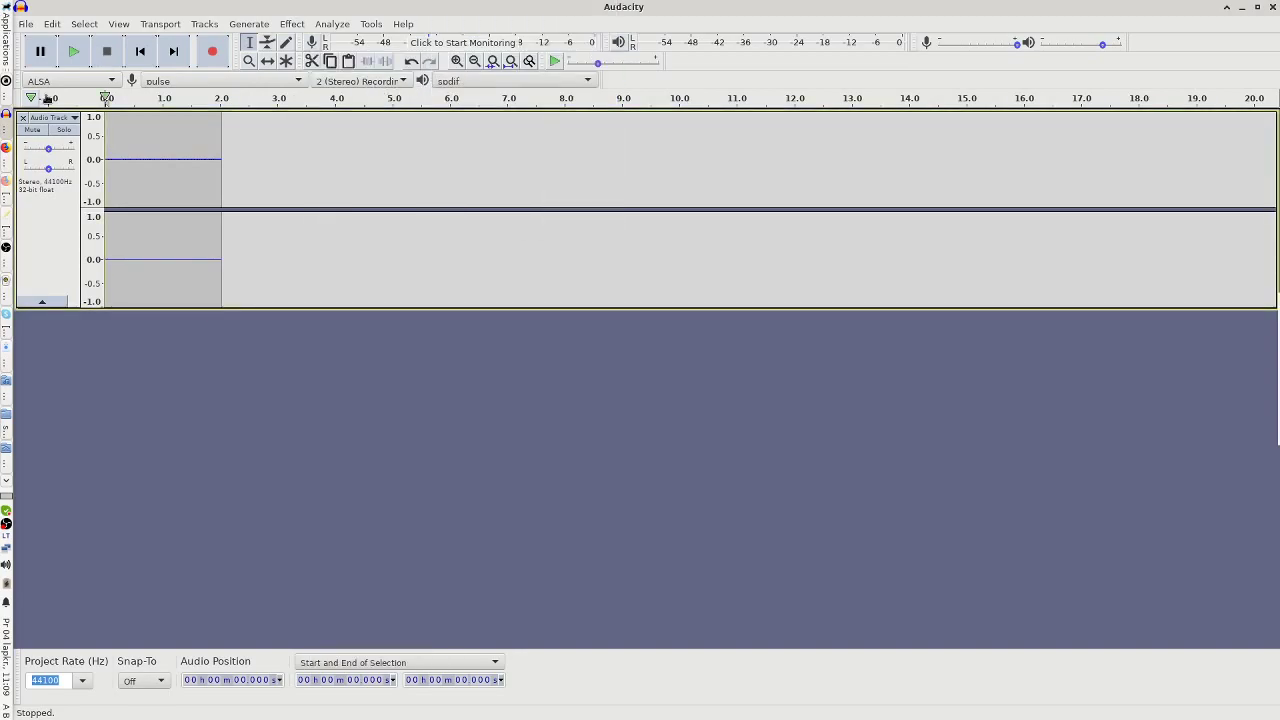
click(203, 50)
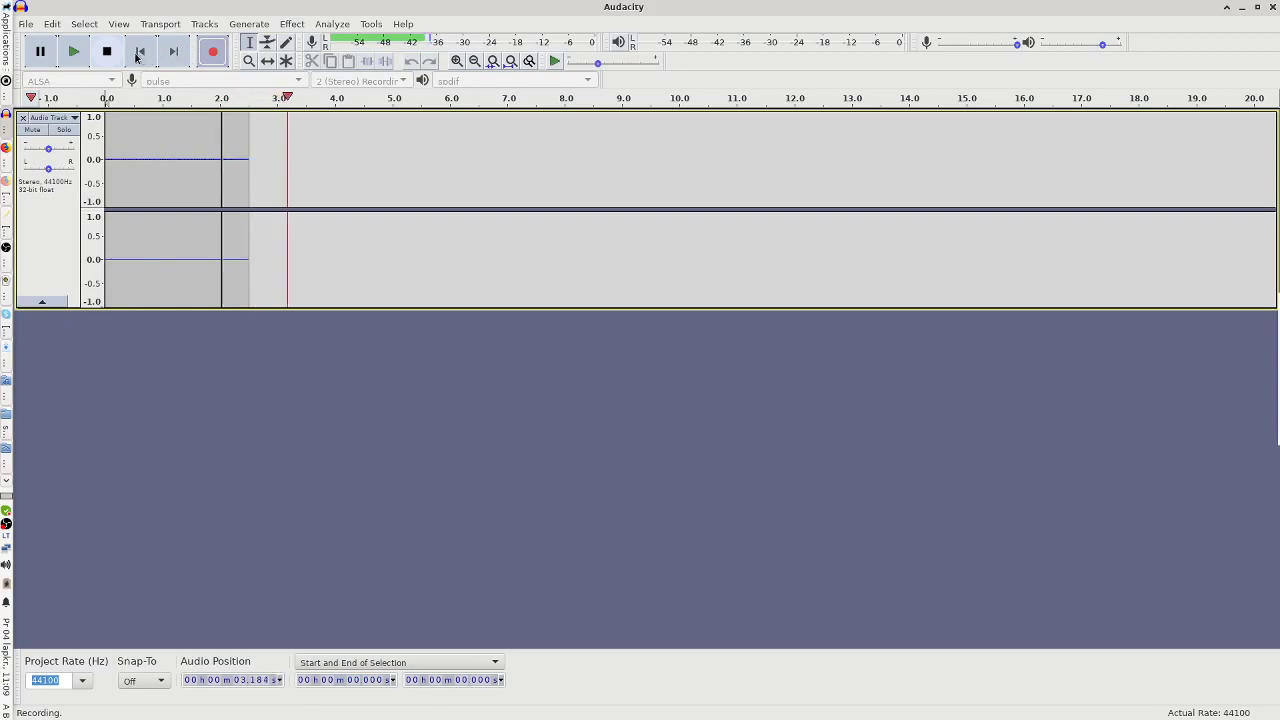
key(space)
- Set the playback device to iec958 and extend the recording to about 5.3 seconds
click(470, 81)
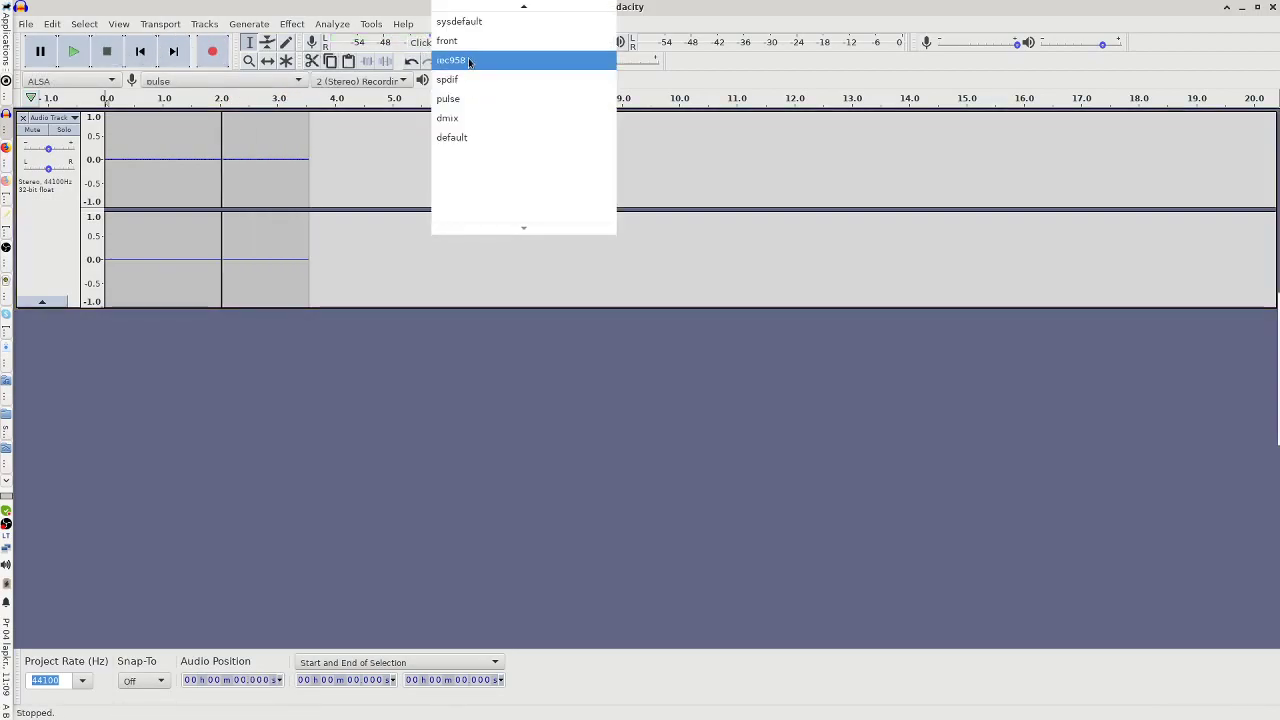
click(470, 58)
click(216, 53)
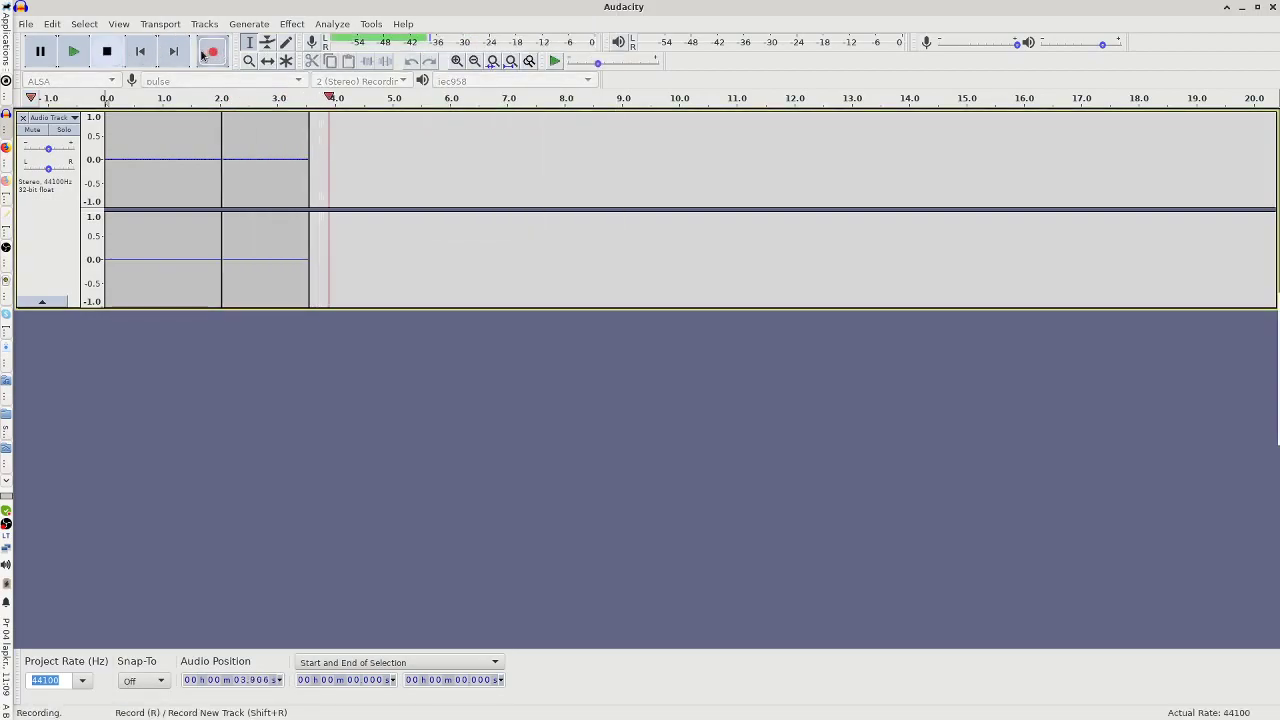
click(109, 52)
- Set the playback device to sysdefault and extend the recording to about 6.4 seconds
click(521, 81)
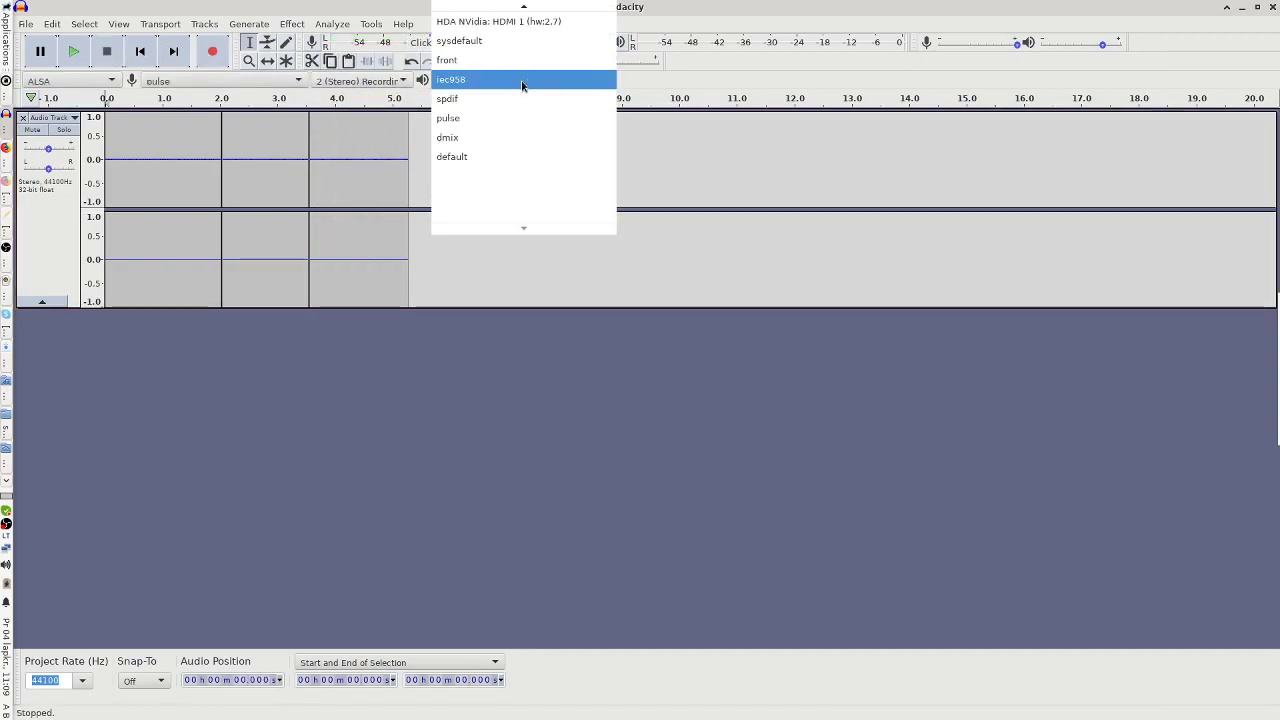
click(510, 41)
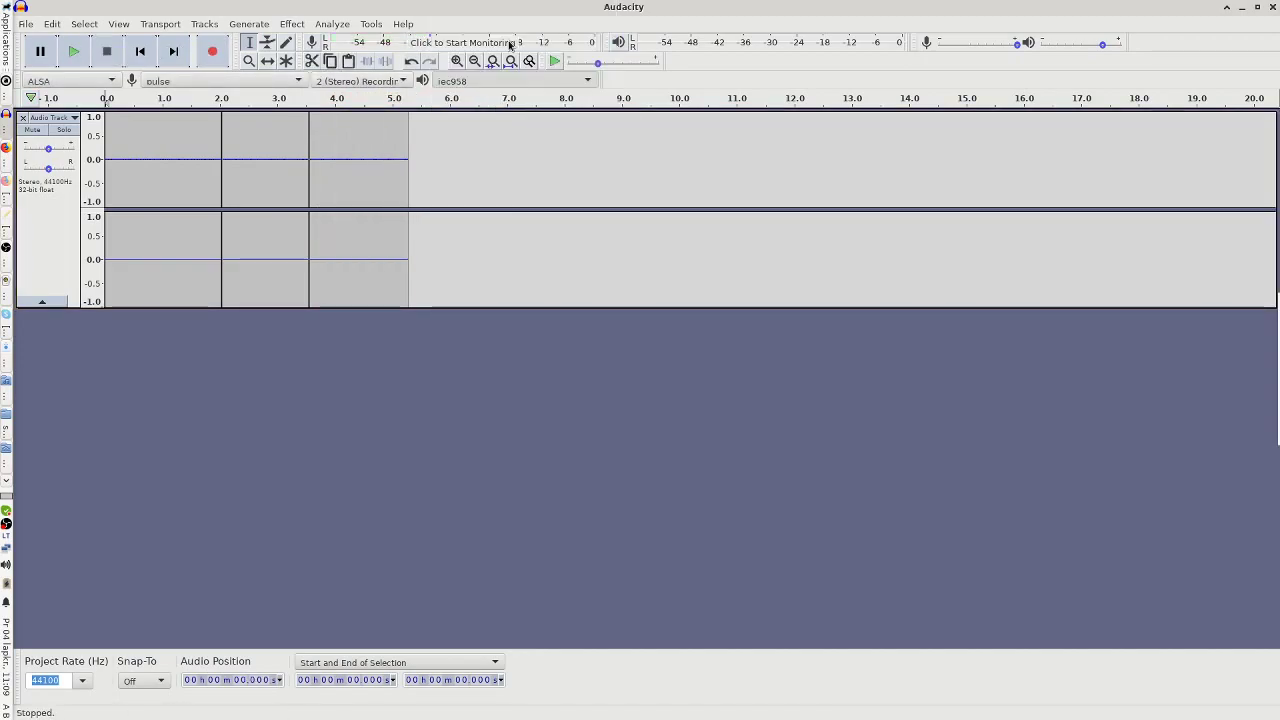
key(r)
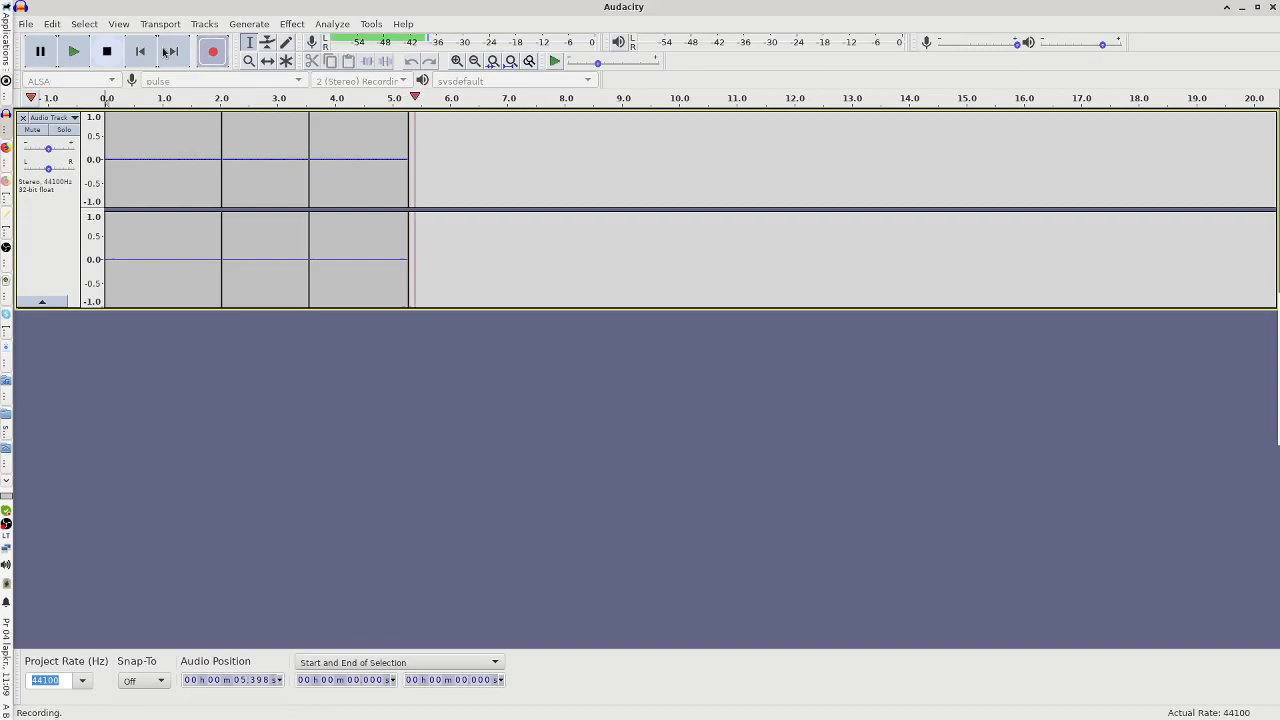
click(109, 52)
- Set the playback device to C-Media CMI8738: PCI DAC/ADC (hw:0,0) and extend the recording to about 8.1 seconds
click(487, 81)
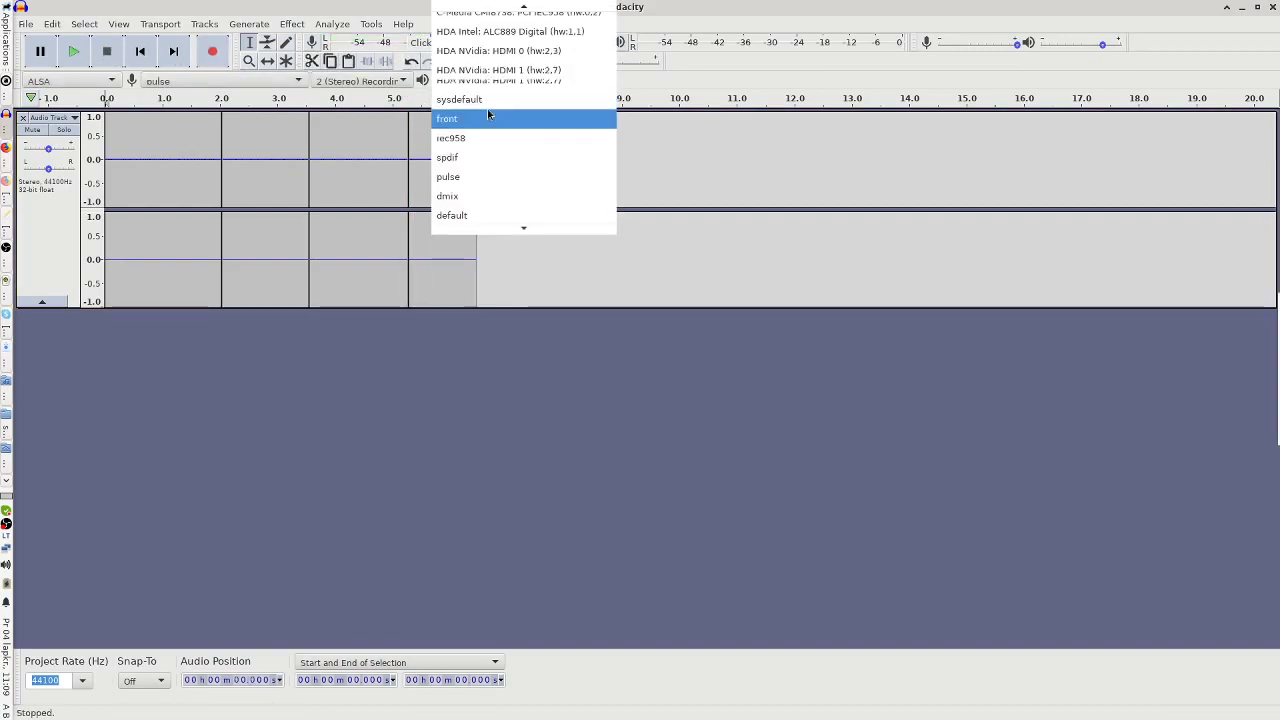
click(520, 11)
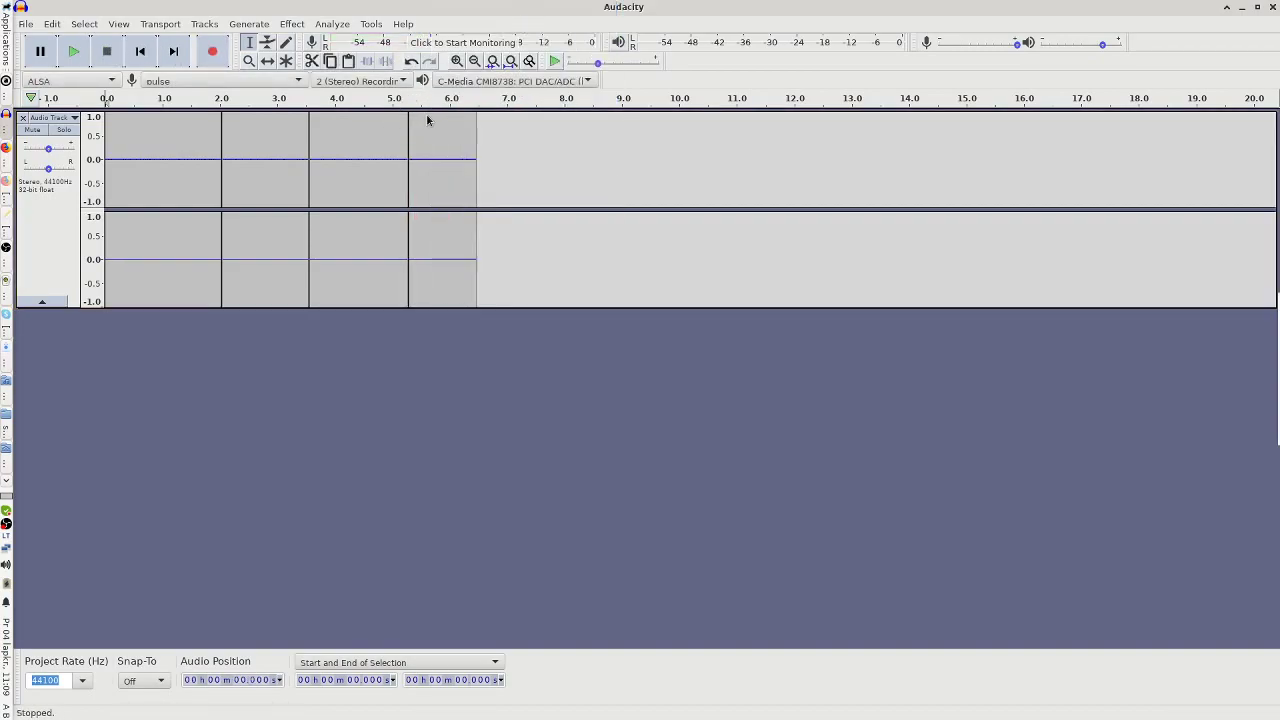
click(202, 60)
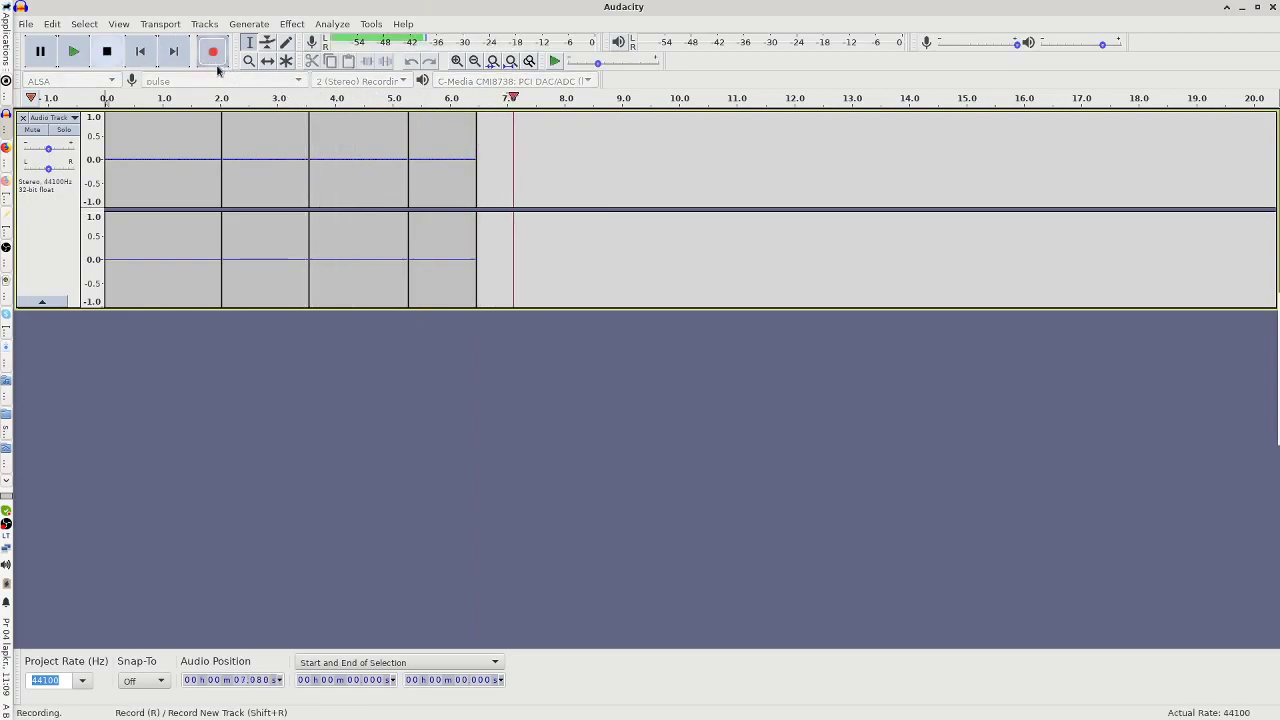
click(105, 51)
- Set the playback device to C-Media CMI8738: PCI IEC958 (hw:0,2) and extend the recording to about 9.3 seconds
click(500, 81)
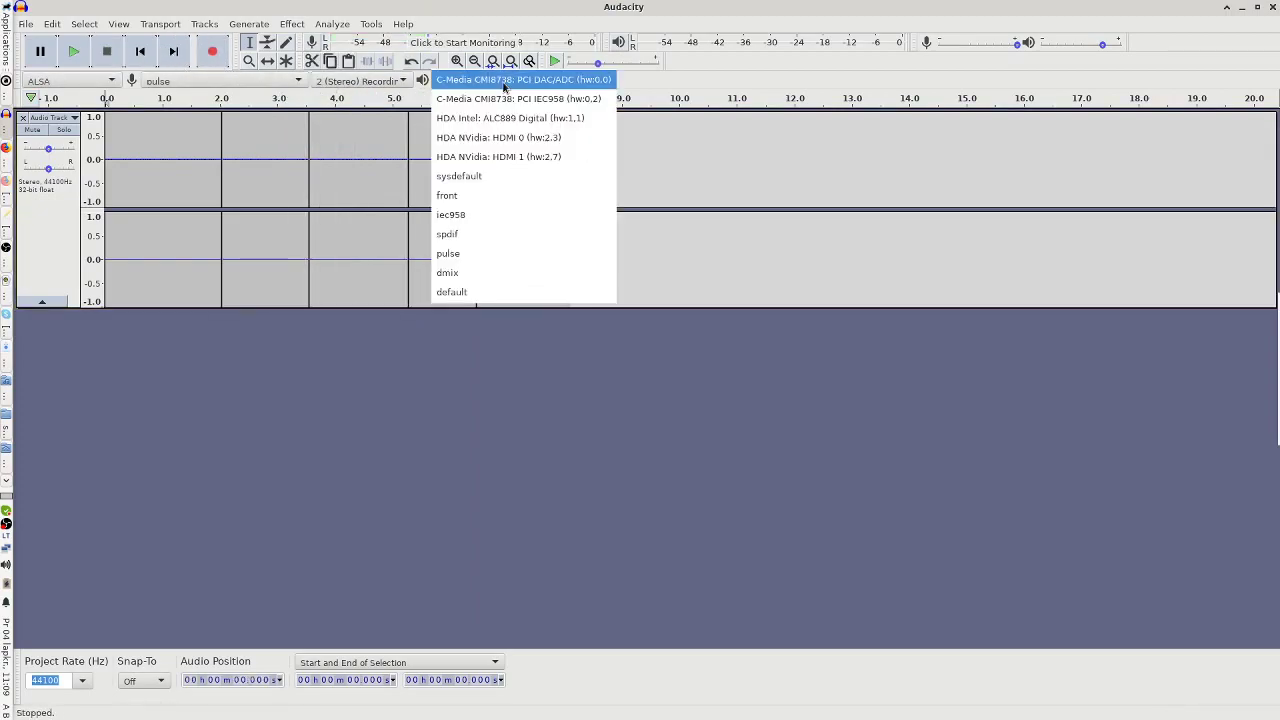
click(497, 100)
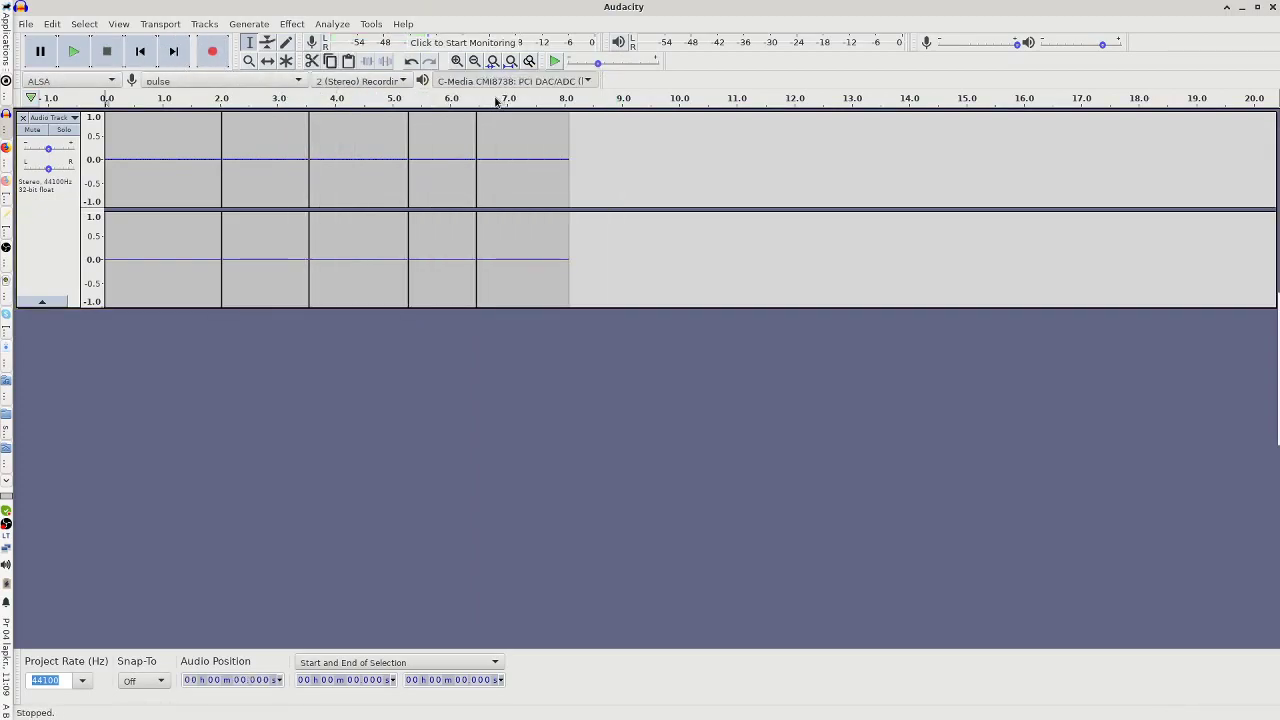
click(212, 51)
click(107, 51)
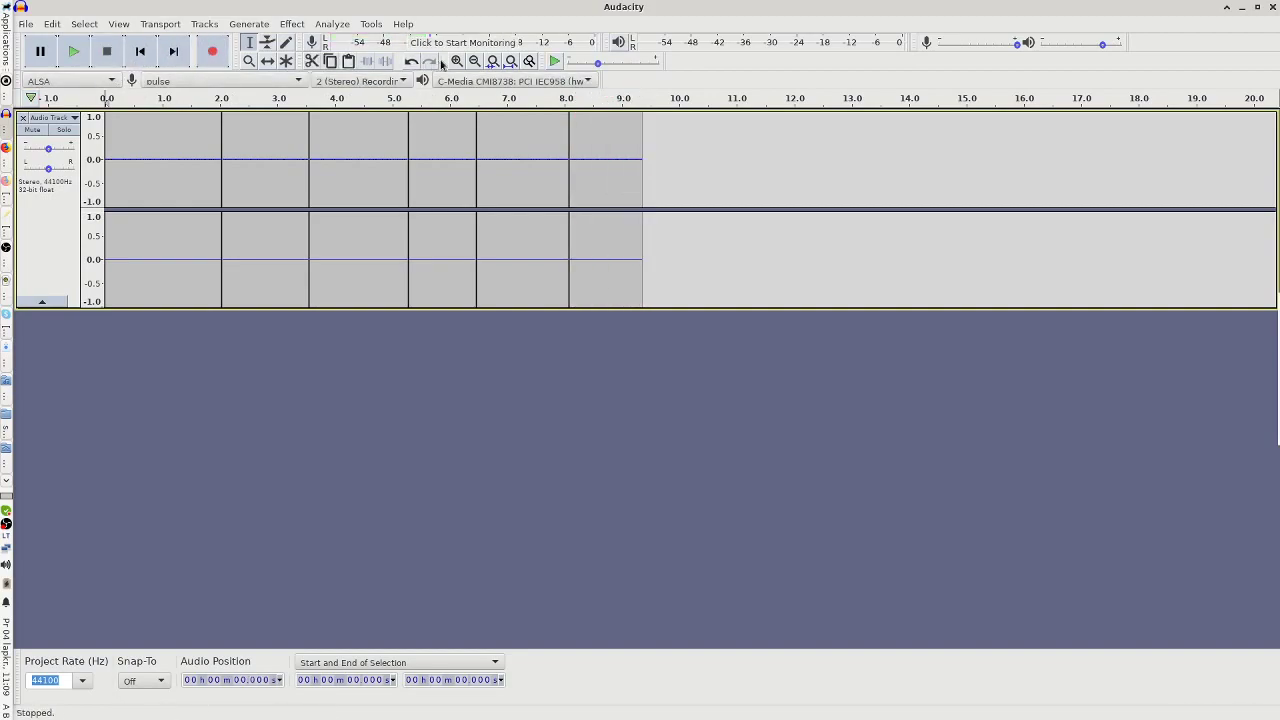
- Set the playback device to HDA NVidia: HDMI 0 (hw:2,3) and extend the recording to about 10.9 seconds
click(488, 81)
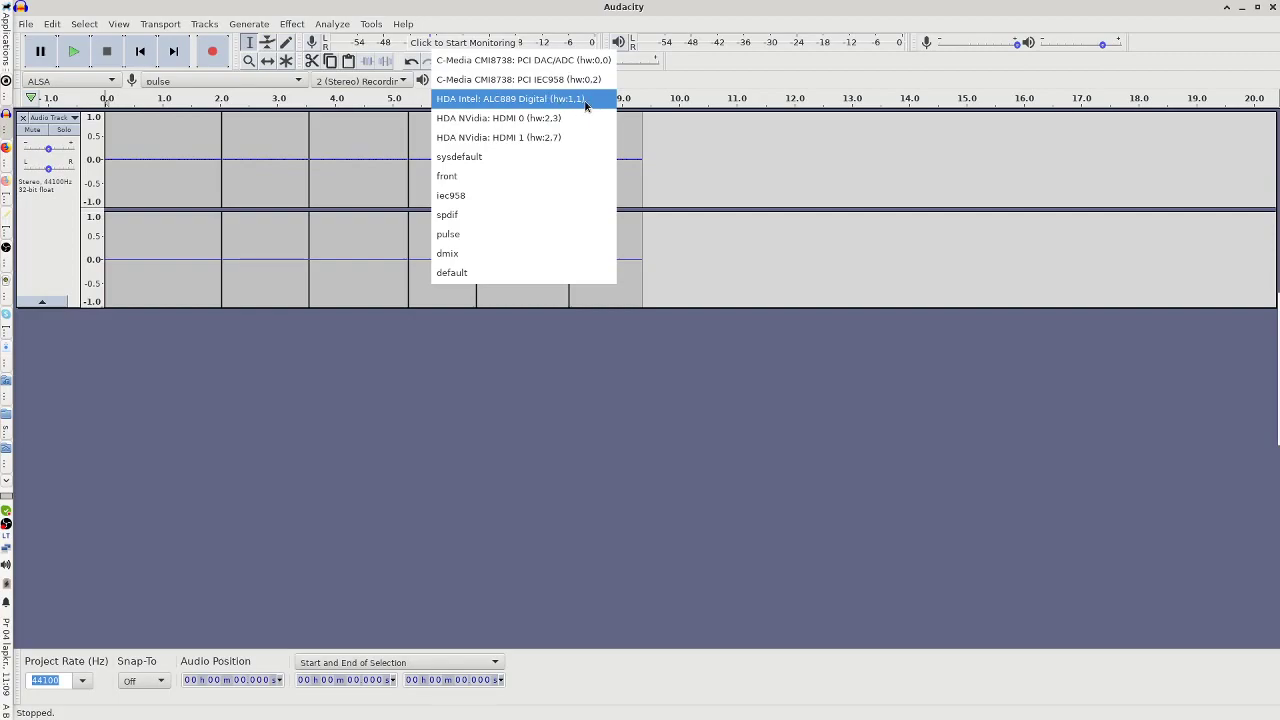
key(Escape)
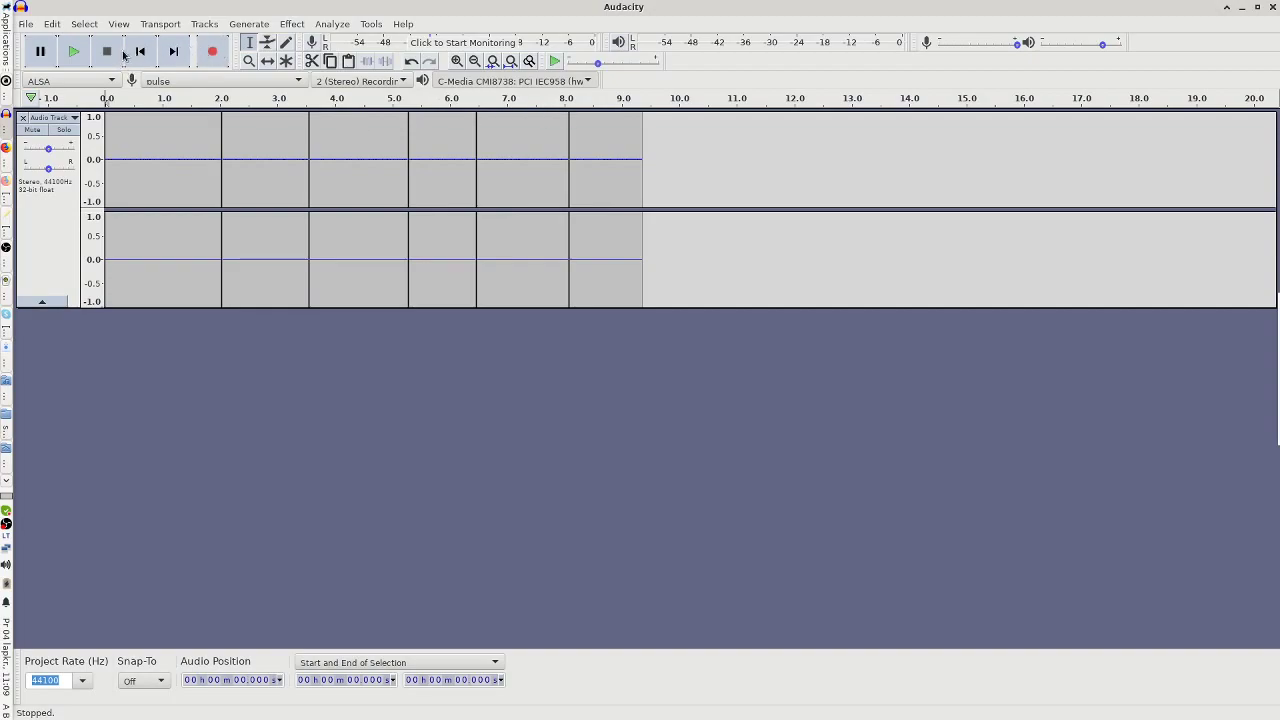
key(r)
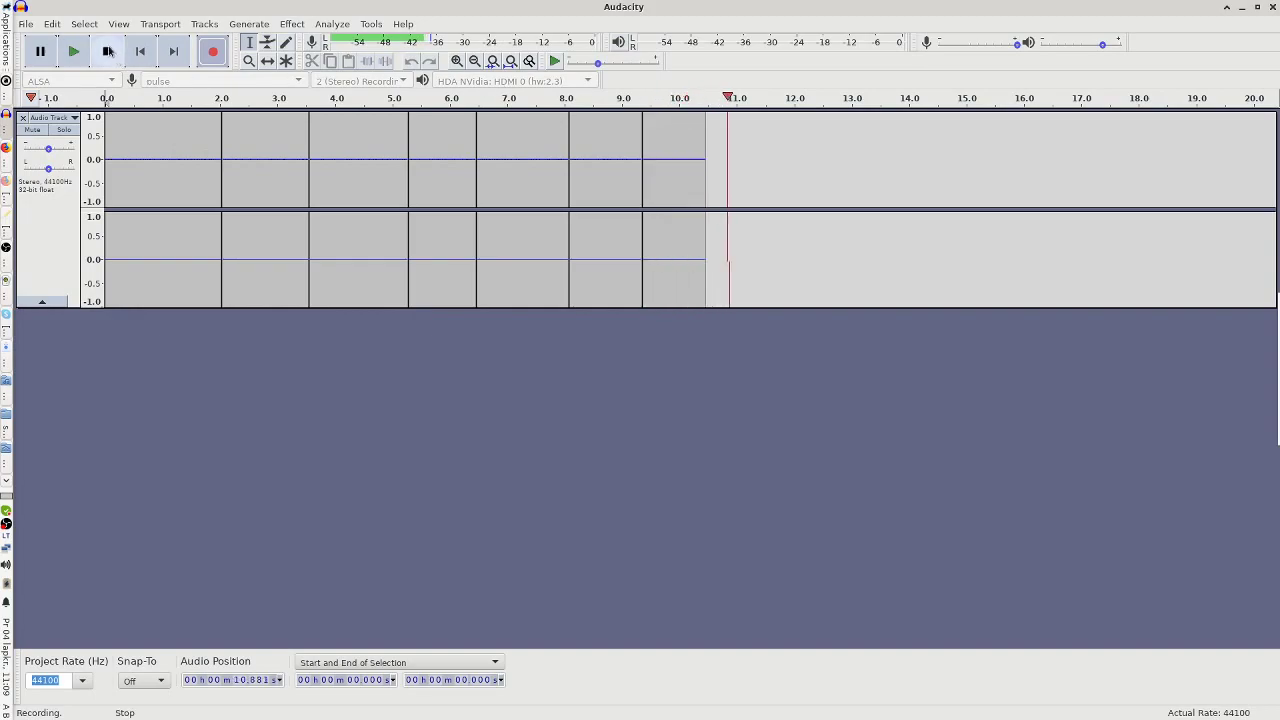
click(108, 51)
- Set the playback device to dmix and extend the recording to about 12.2 seconds
click(506, 86)
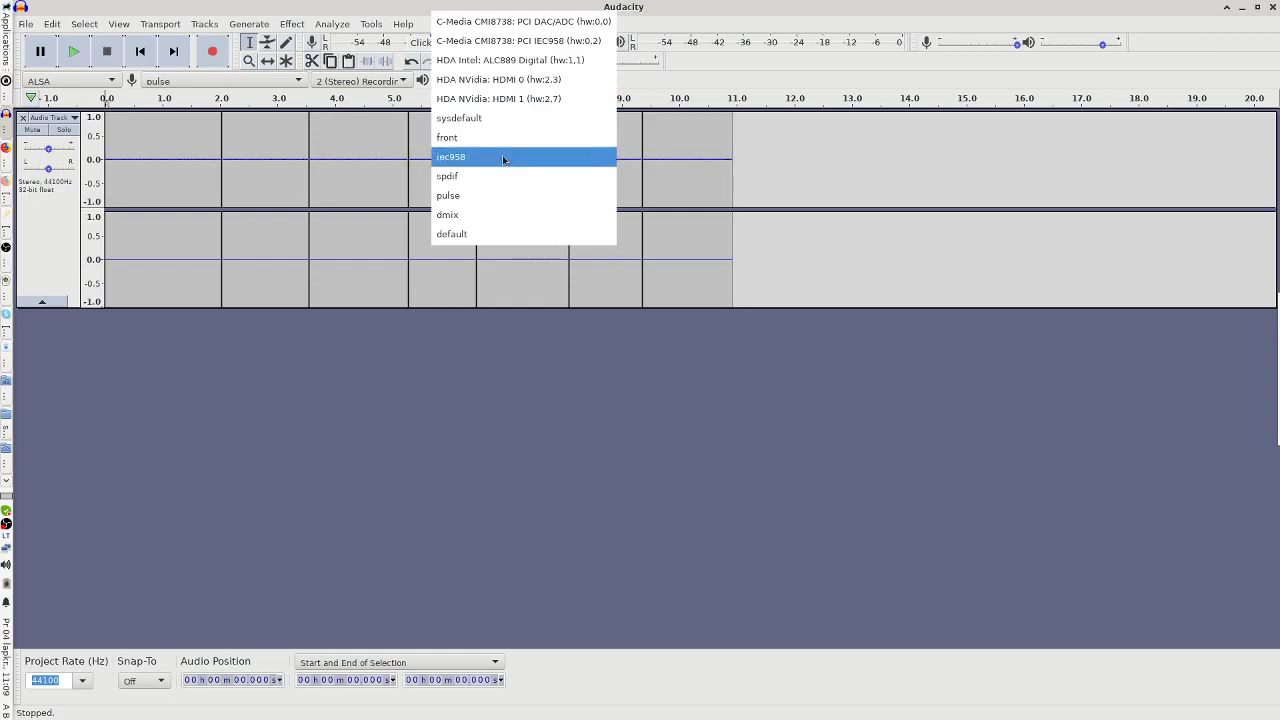
key(Escape)
click(513, 218)
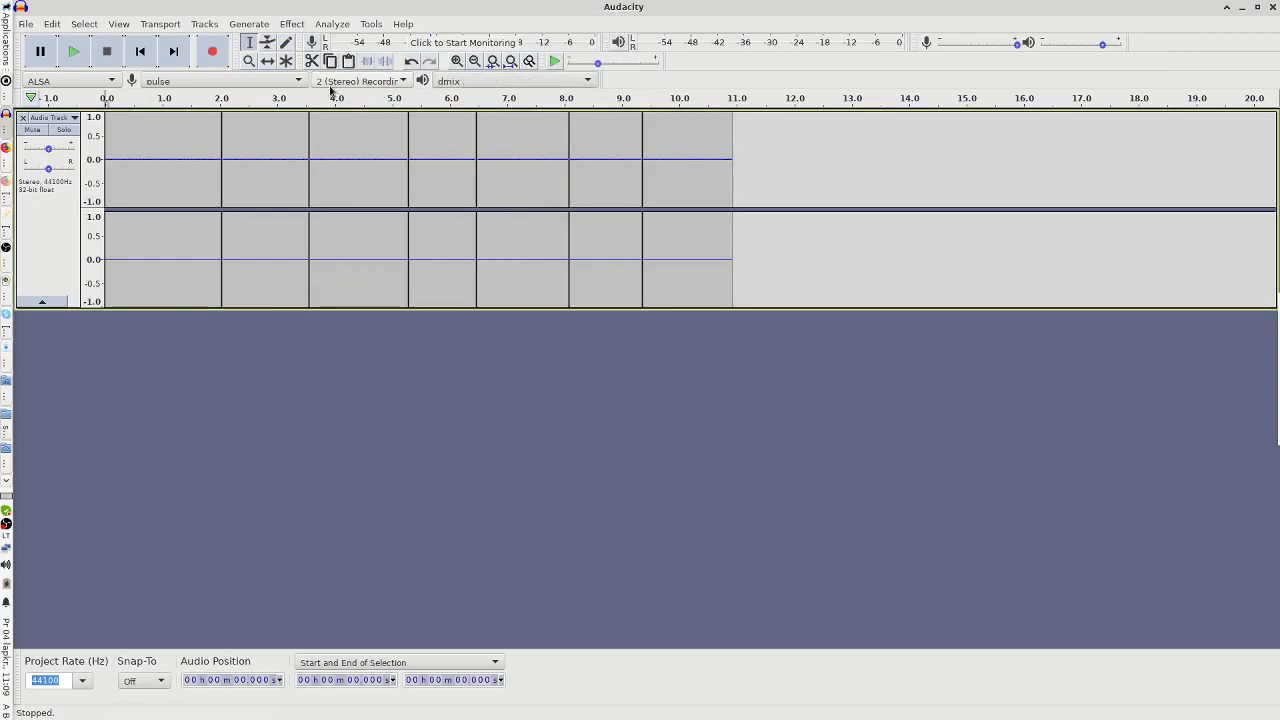
click(208, 47)
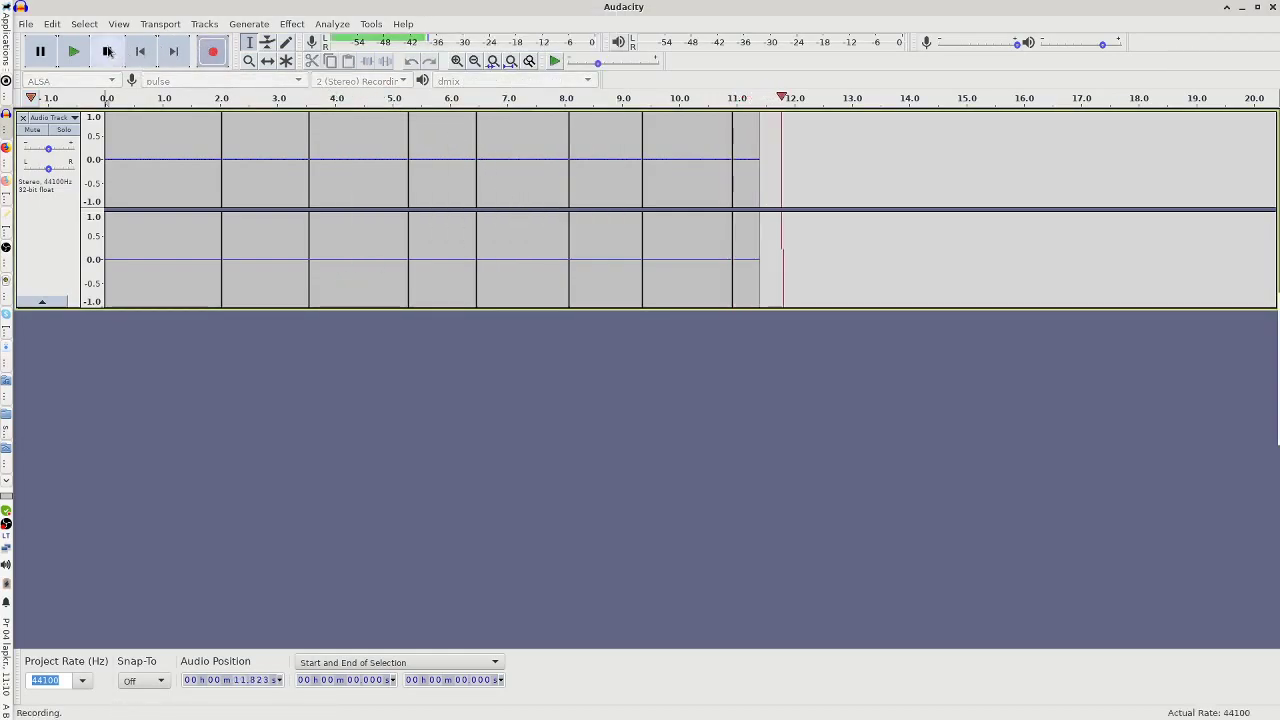
key(space)
- Set the recording device to default and extend the recording to about 14 seconds
click(400, 82)
click(389, 82)
click(233, 82)
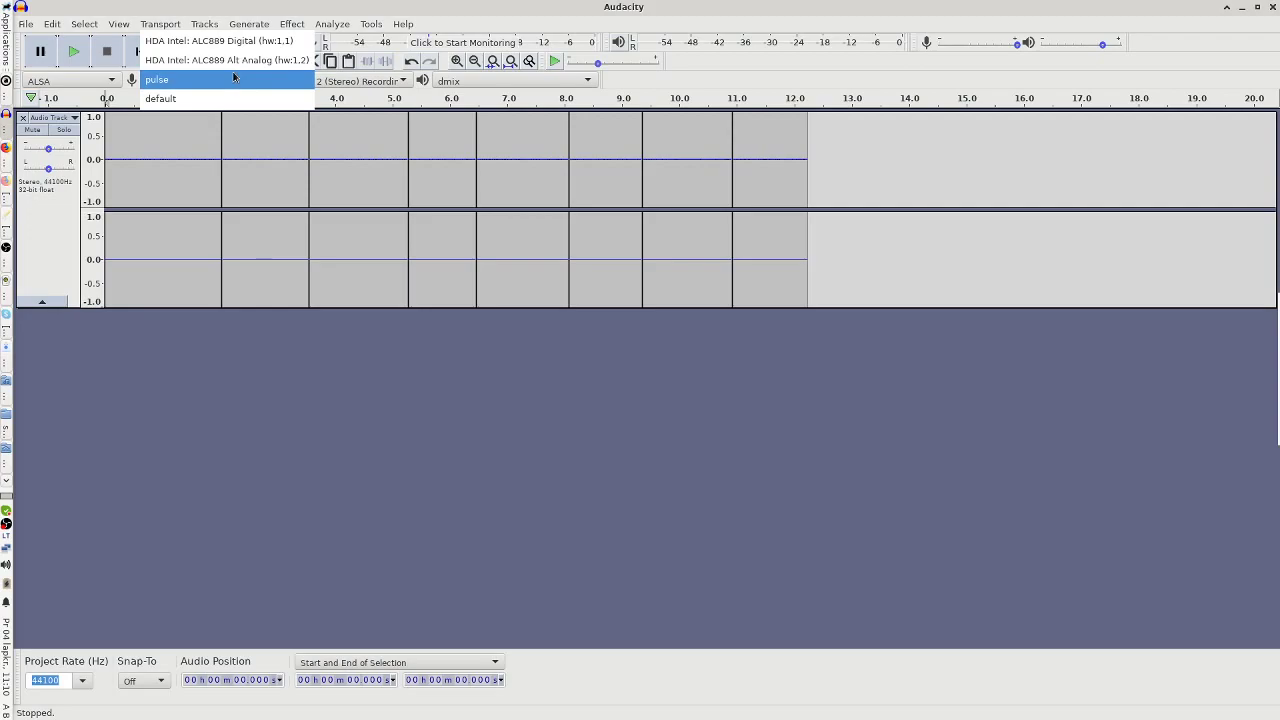
click(203, 97)
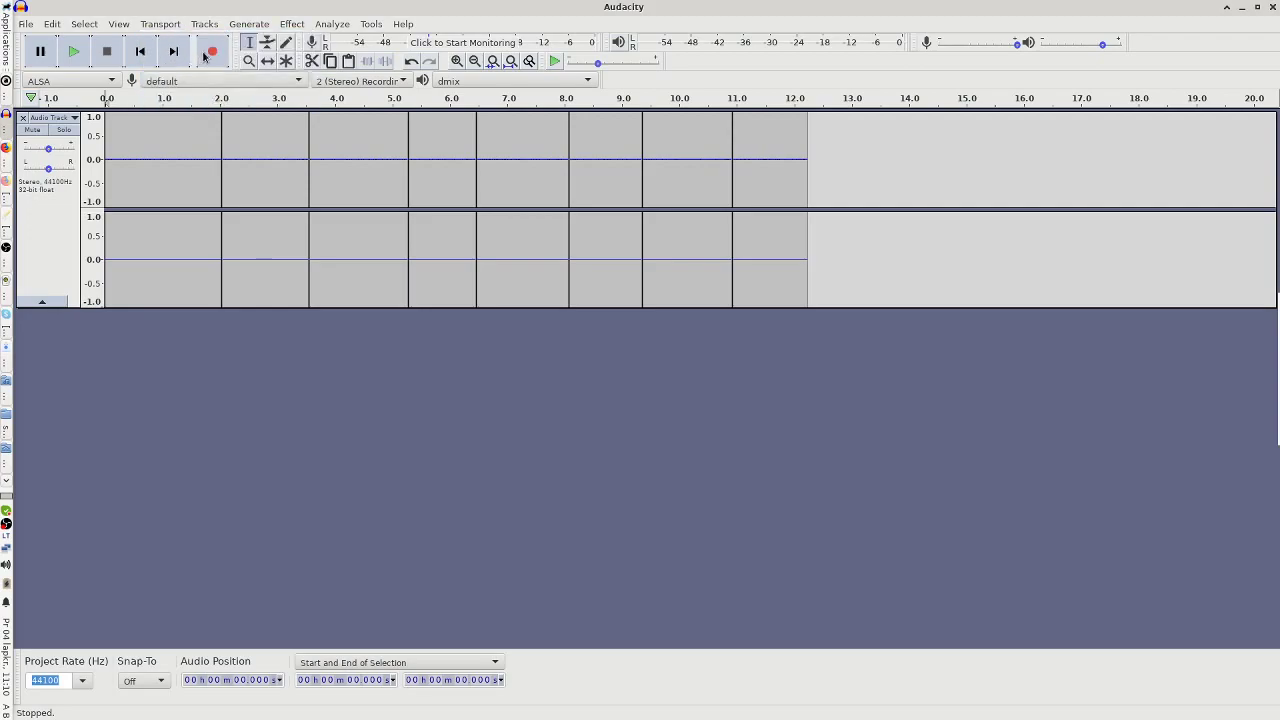
click(205, 55)
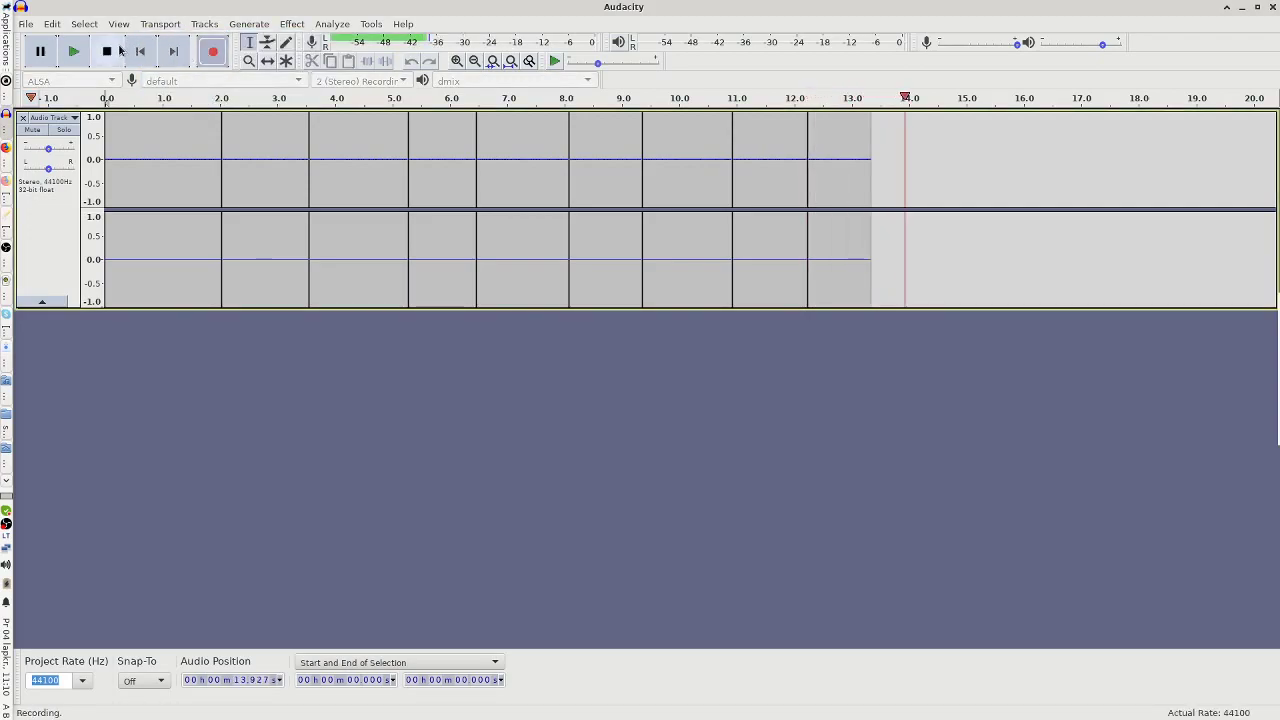
click(112, 51)
click(516, 81)
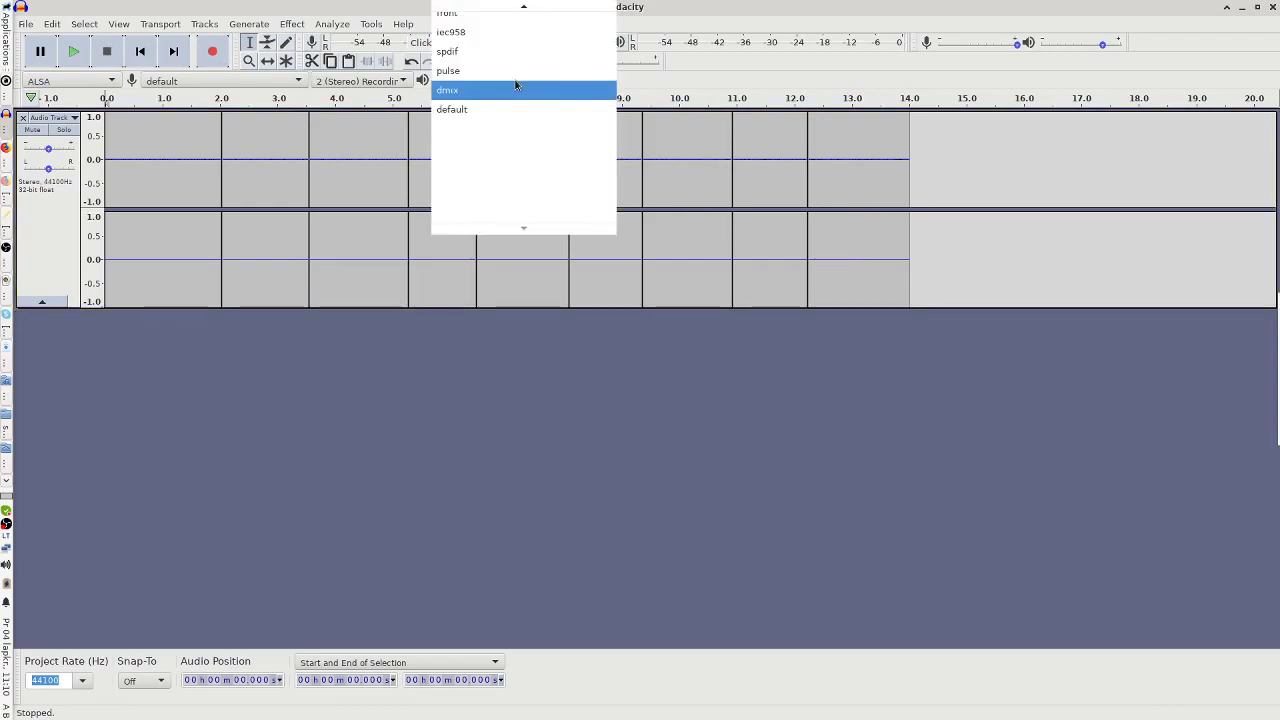
scroll(506, 140, up, 6)
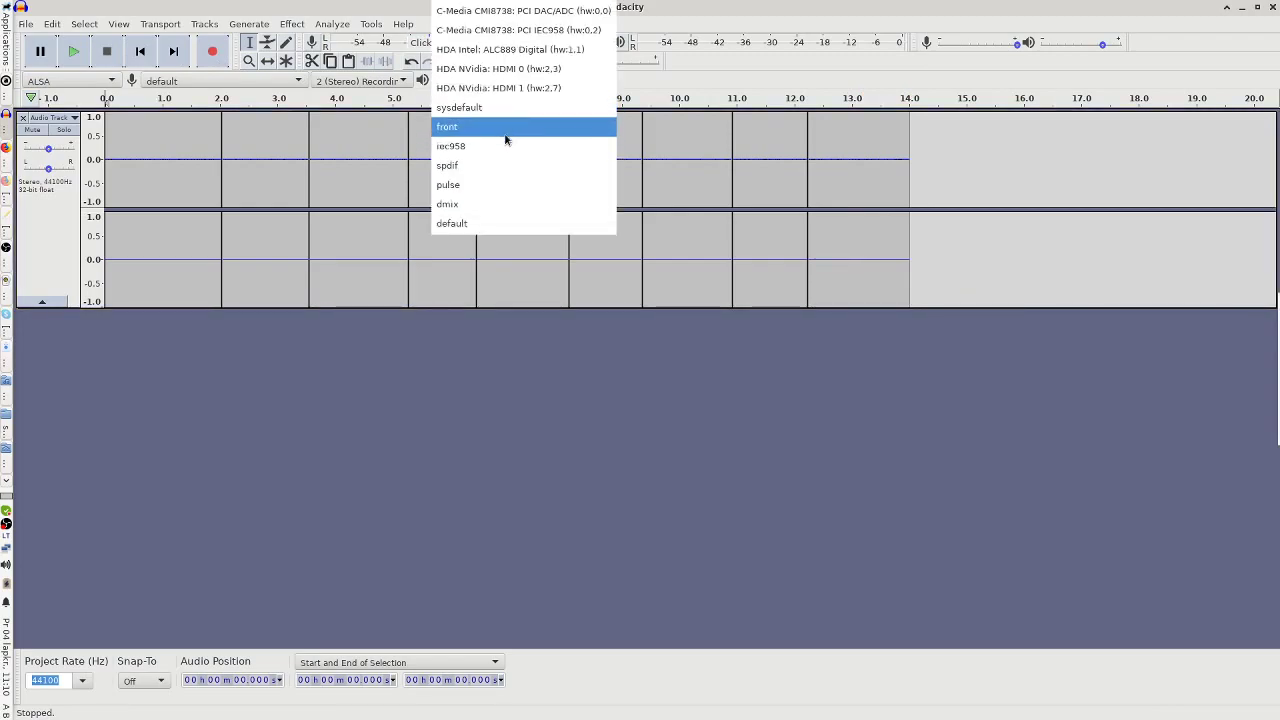
click(331, 166)
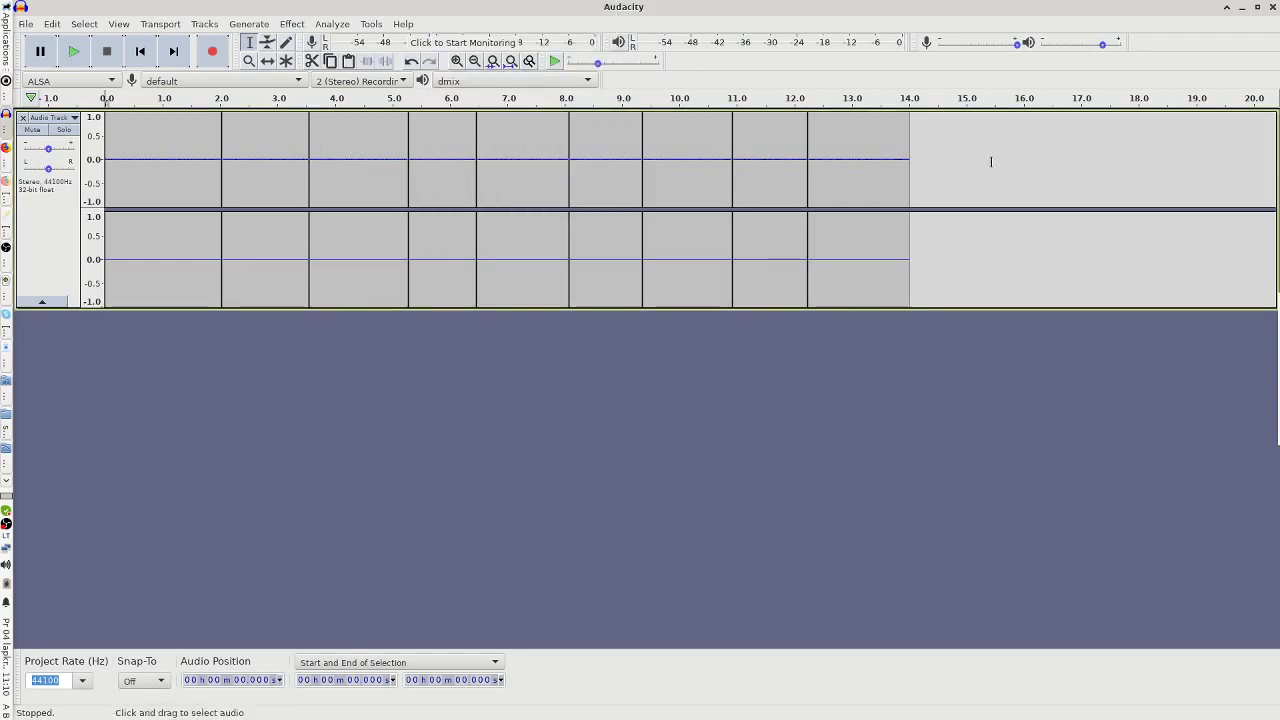
- Close the untitled Audacity project and discard its recording without saving
click(1272, 8)
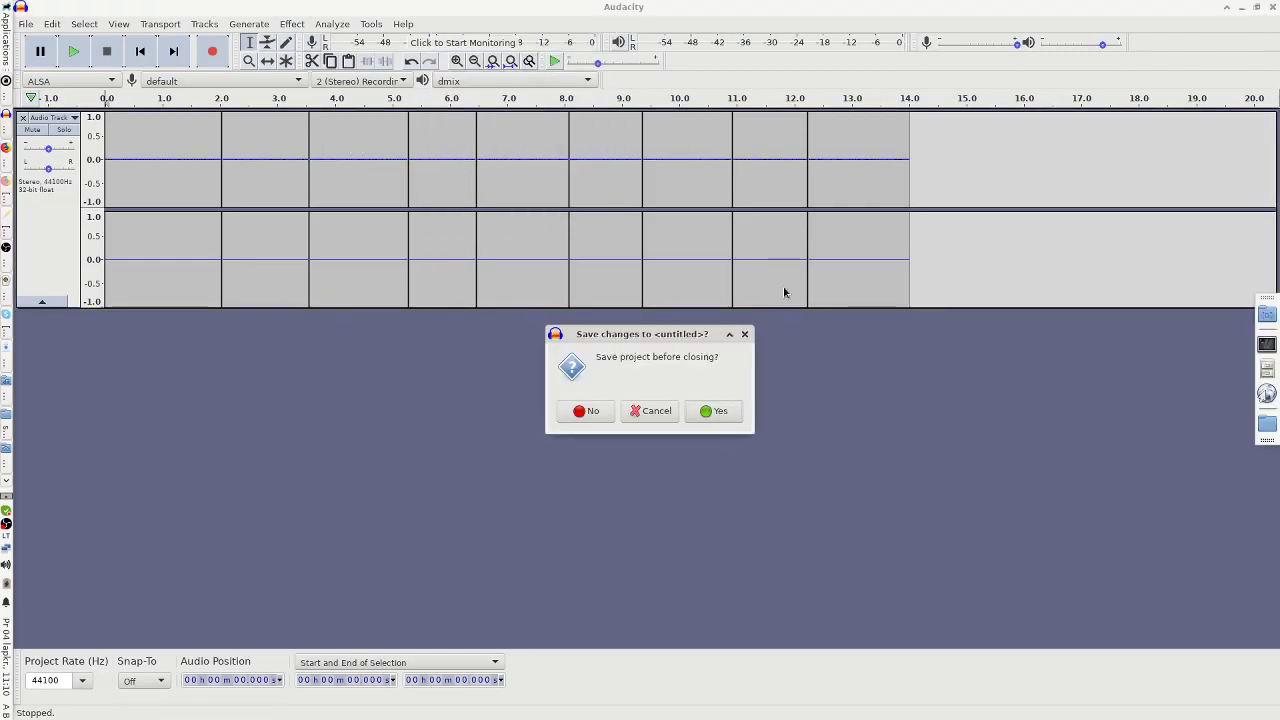
click(648, 410)
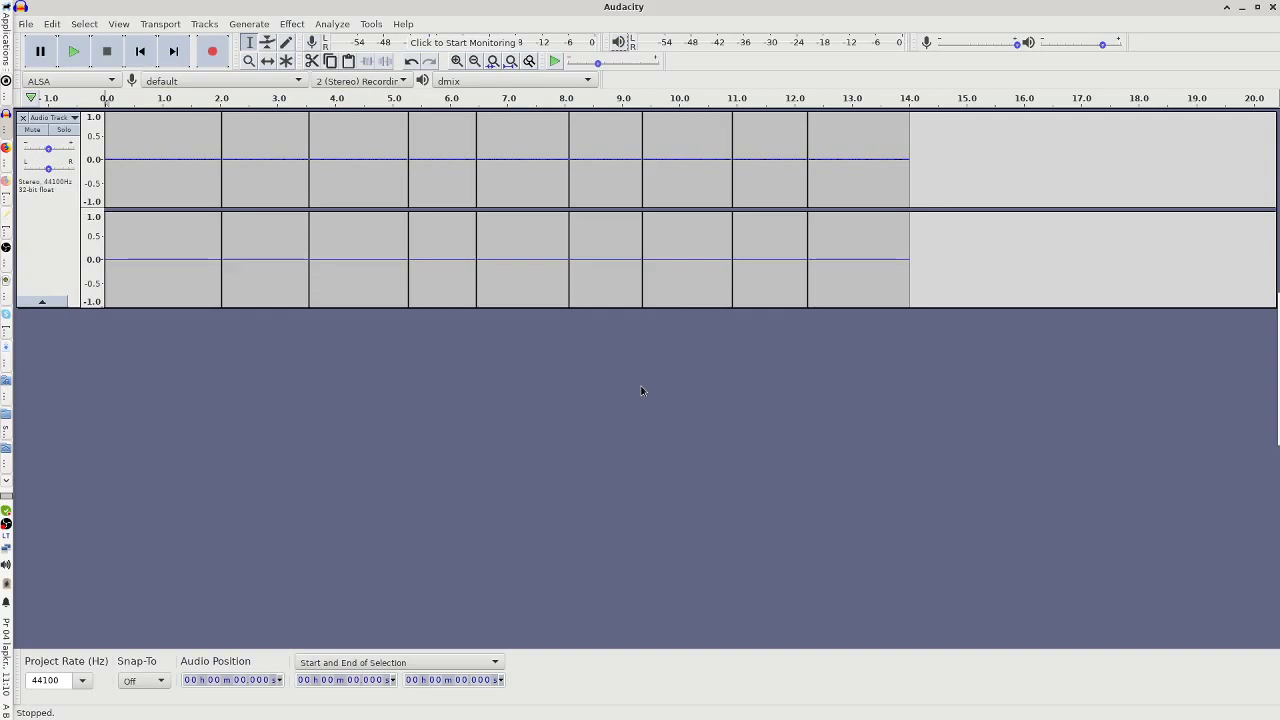
click(1257, 7)
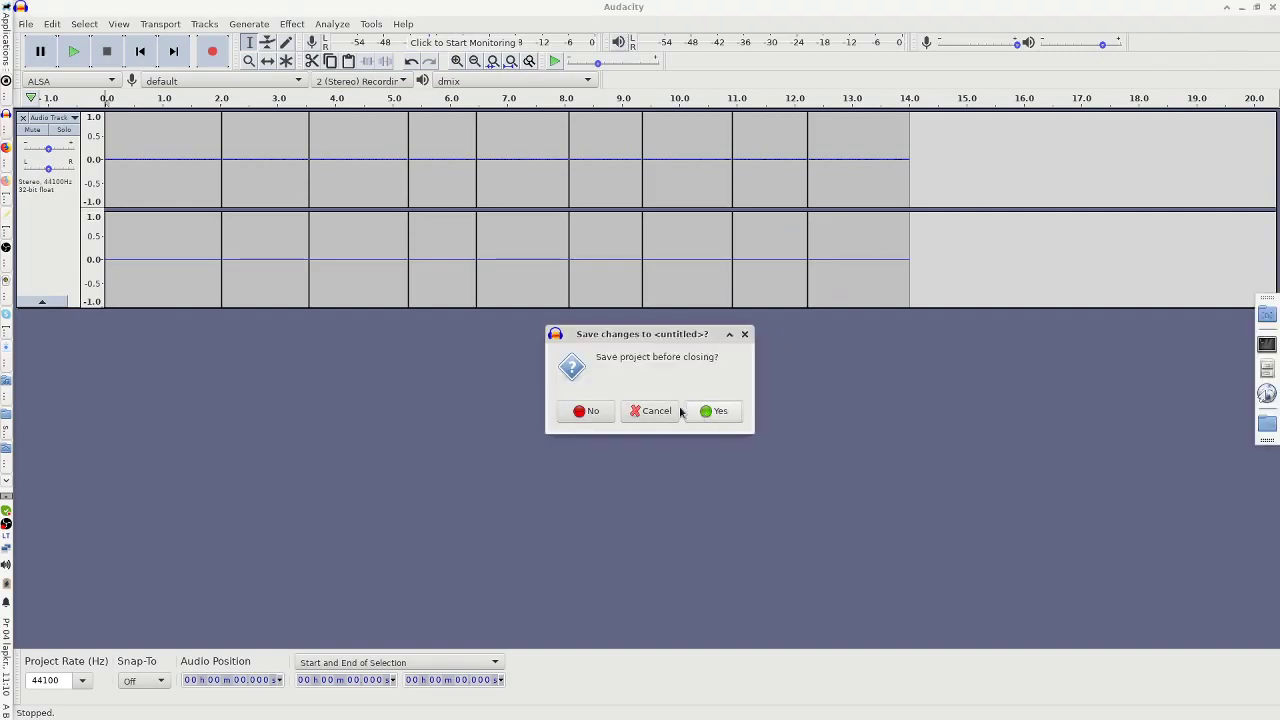
click(590, 412)
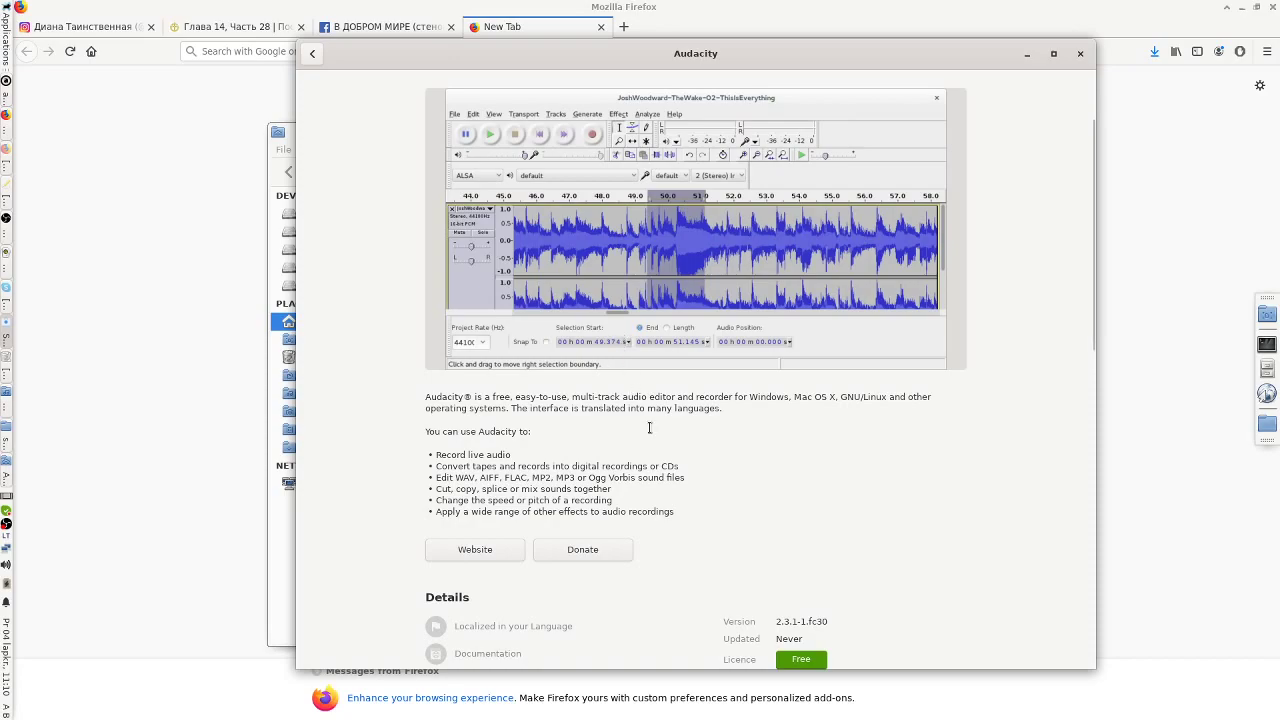
- Start a new review on Audacity's page in the software centre and rate it four stars
scroll(708, 488, down, 10)
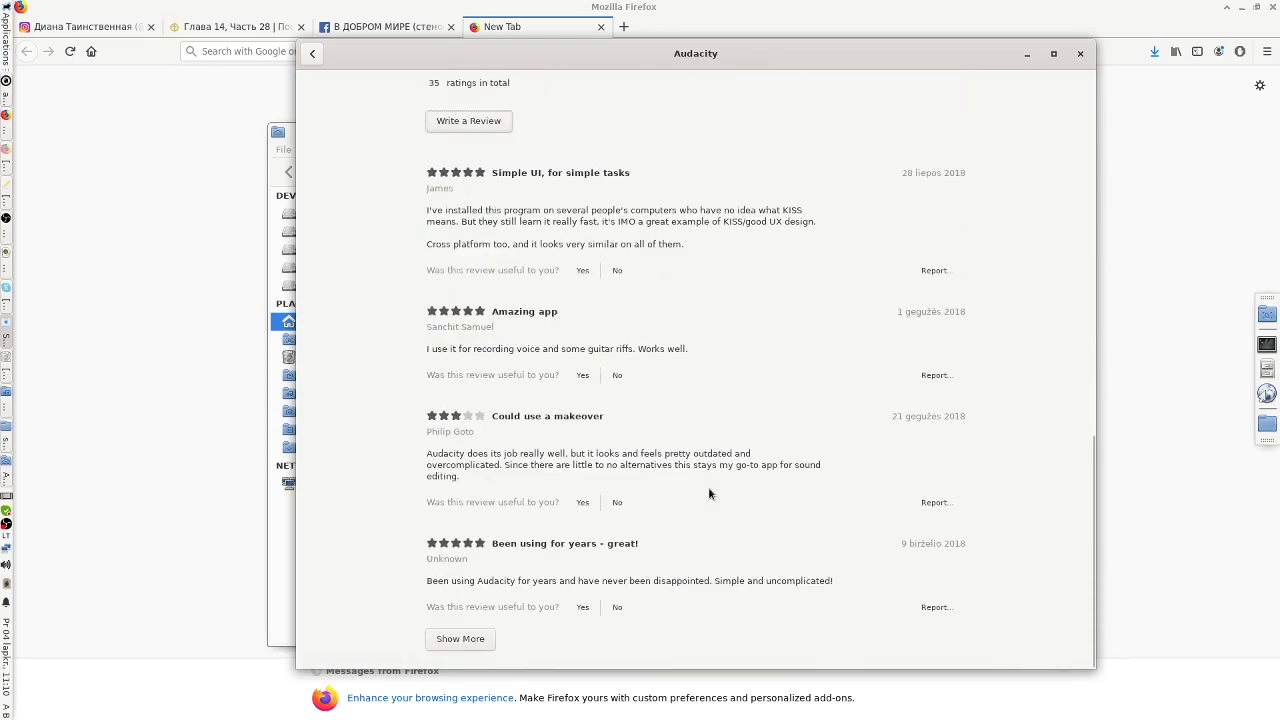
scroll(709, 493, up, 8)
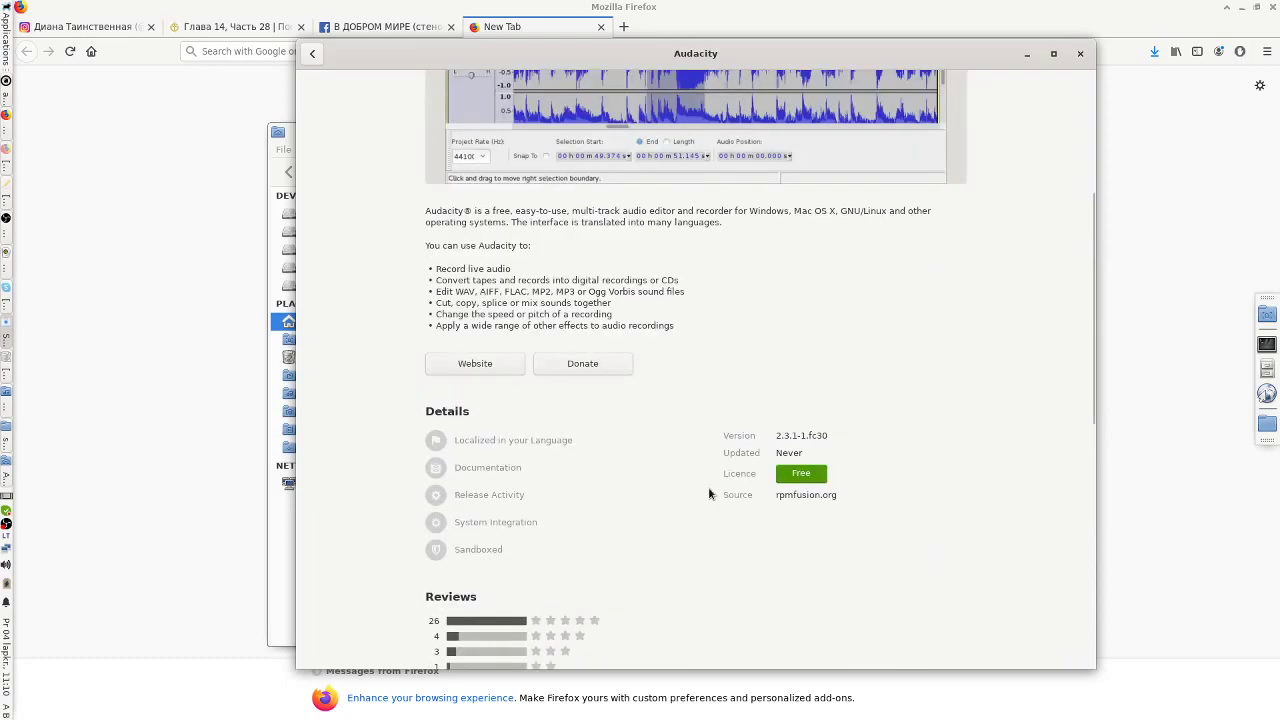
scroll(709, 493, up, 5)
scroll(708, 493, down, 10)
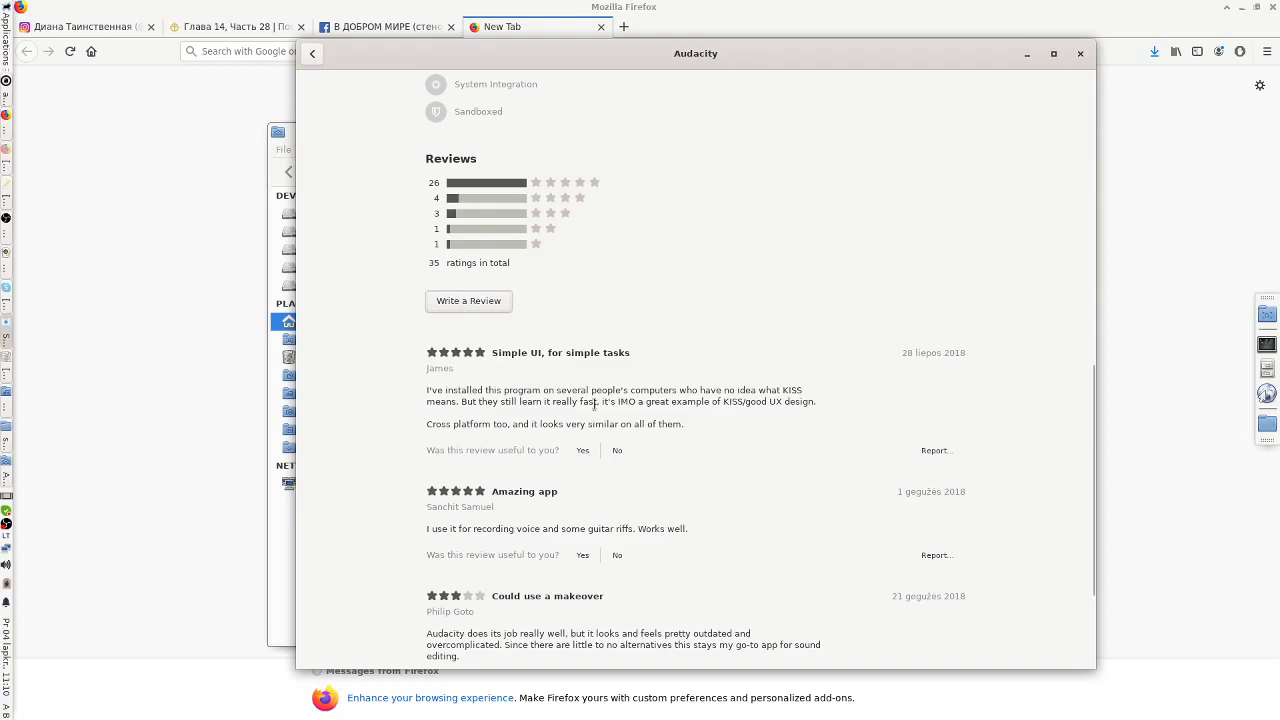
click(475, 306)
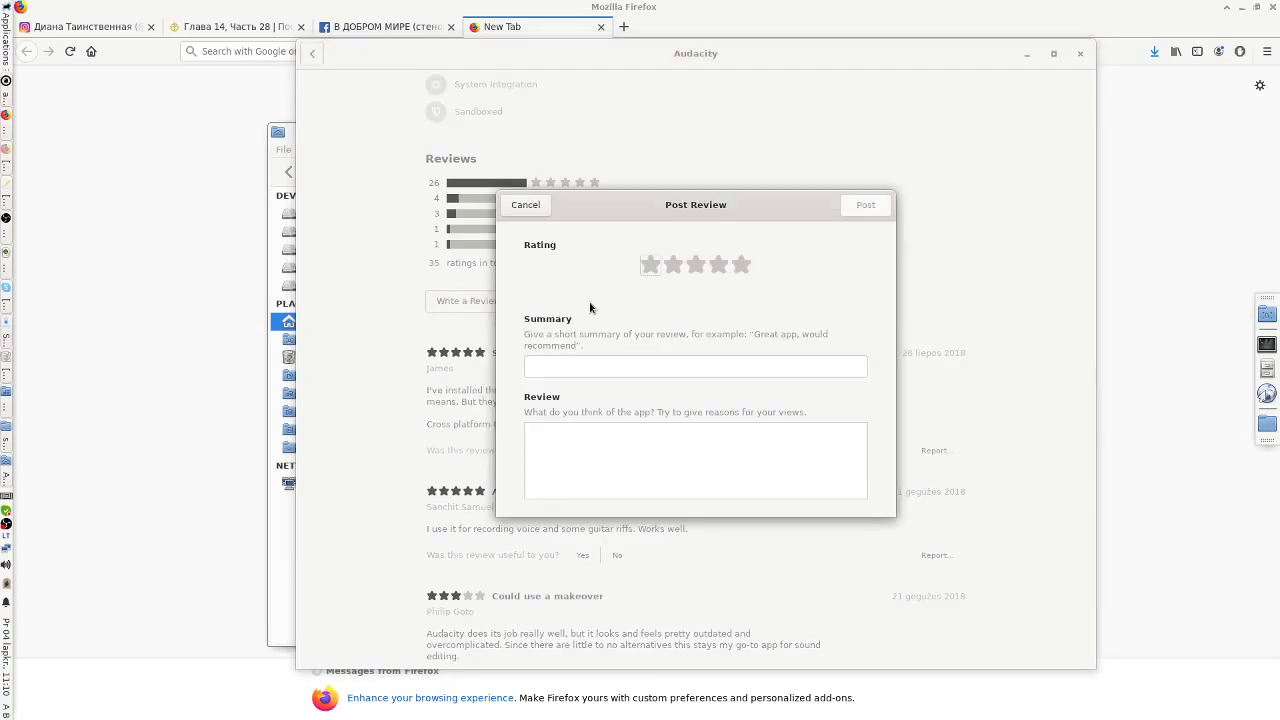
click(720, 266)
- Enter the summary "Work" and the review text "not record computer audio.", and try to post the review
click(631, 367)
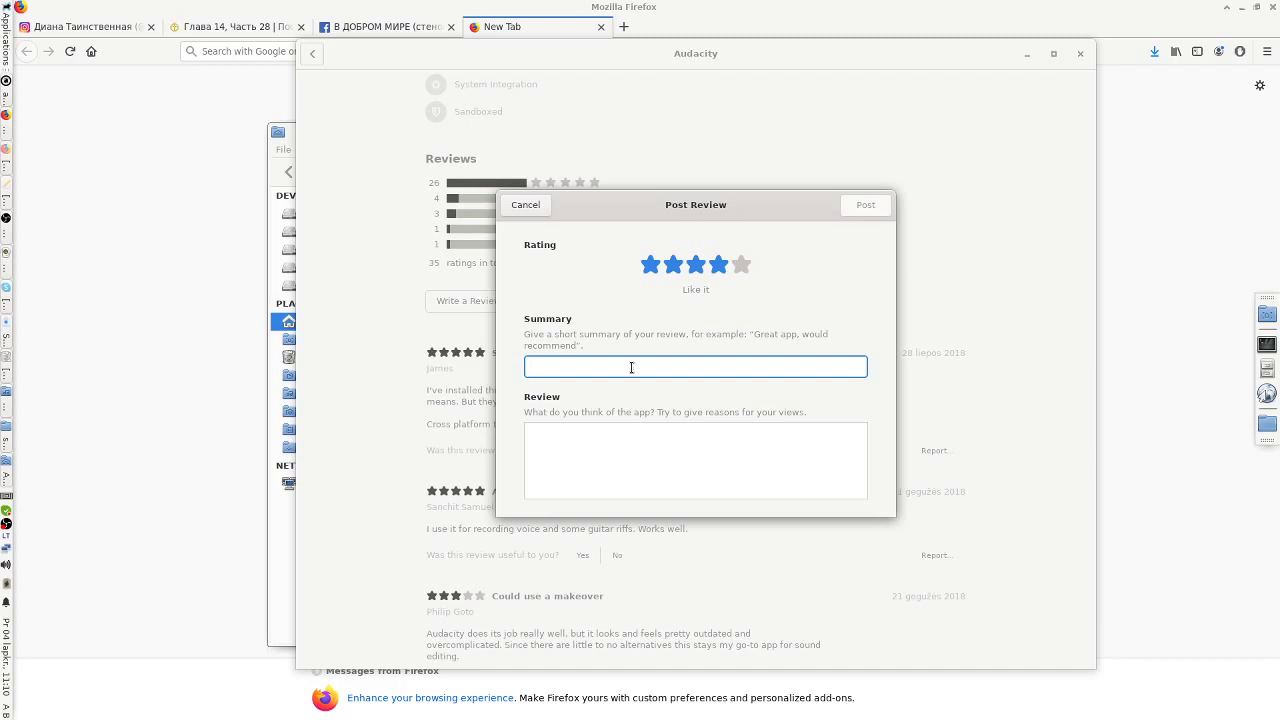
text(Work)
click(631, 451)
text(not reco)
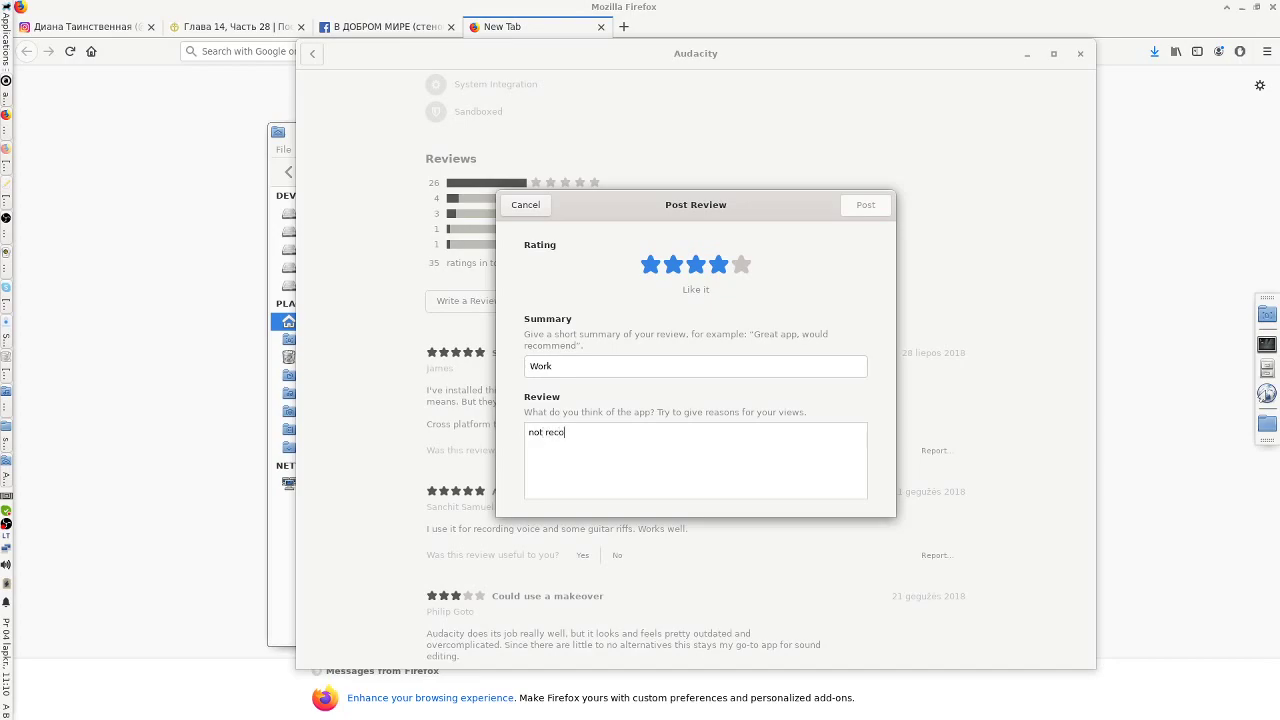
text(rd computer audio.)
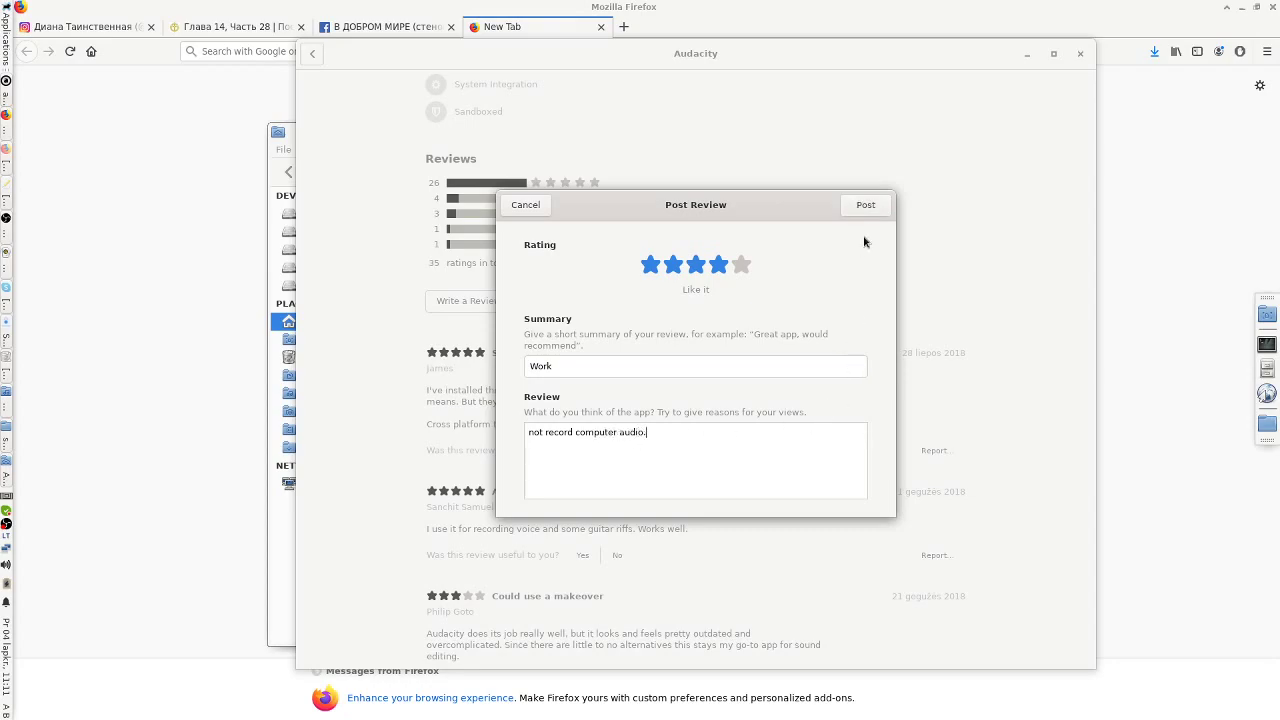
click(866, 206)
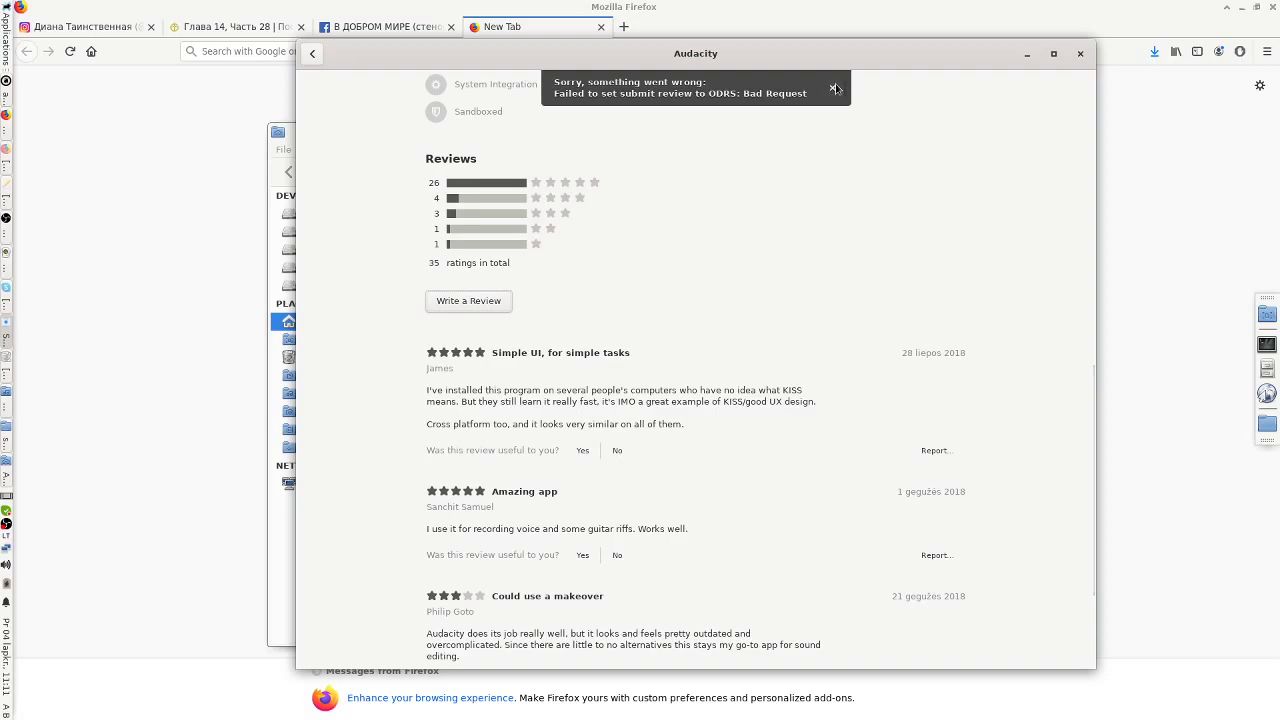
- Leave the Audacity page and view the available system updates
scroll(979, 347, up, 3)
scroll(977, 341, up, 5)
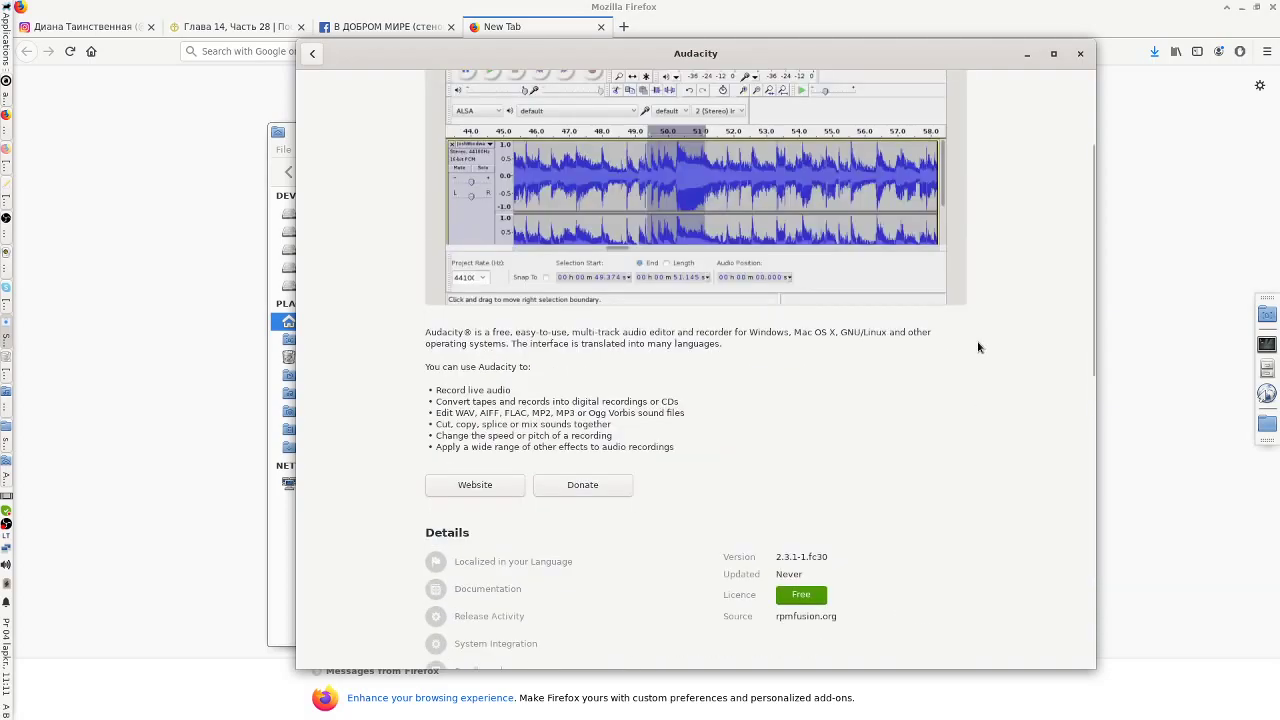
scroll(977, 341, up, 3)
click(312, 53)
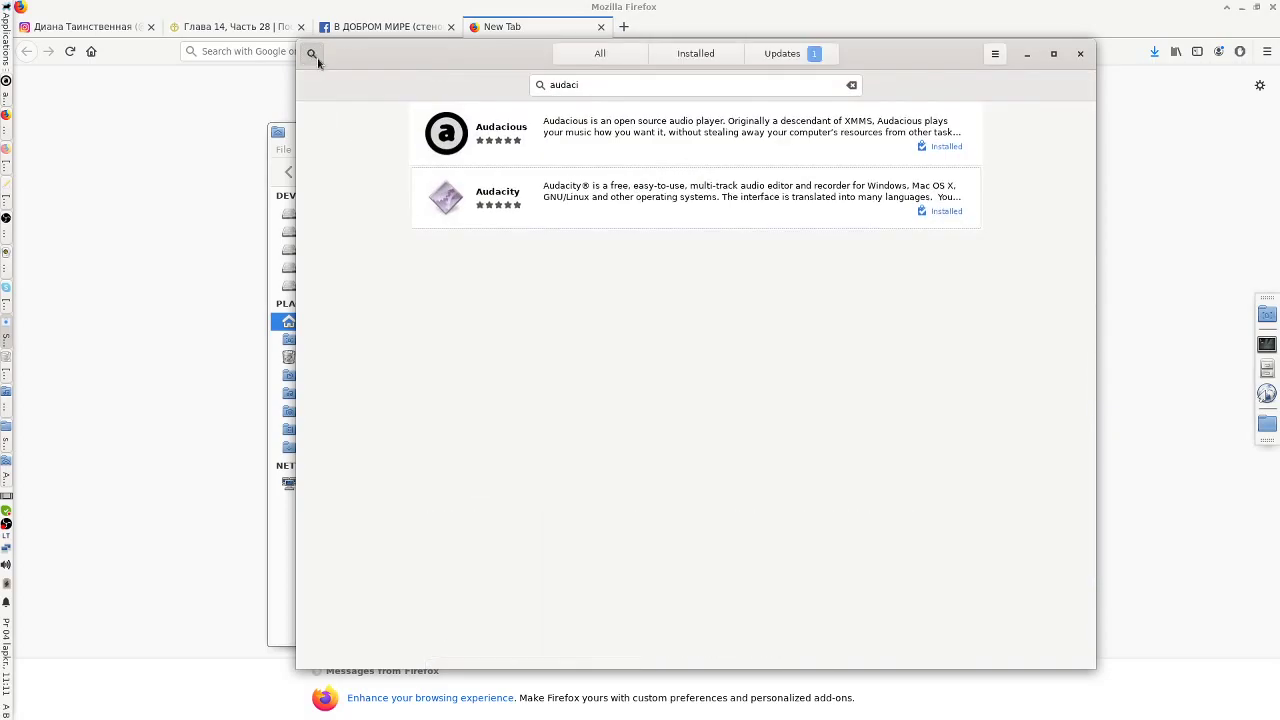
click(758, 62)
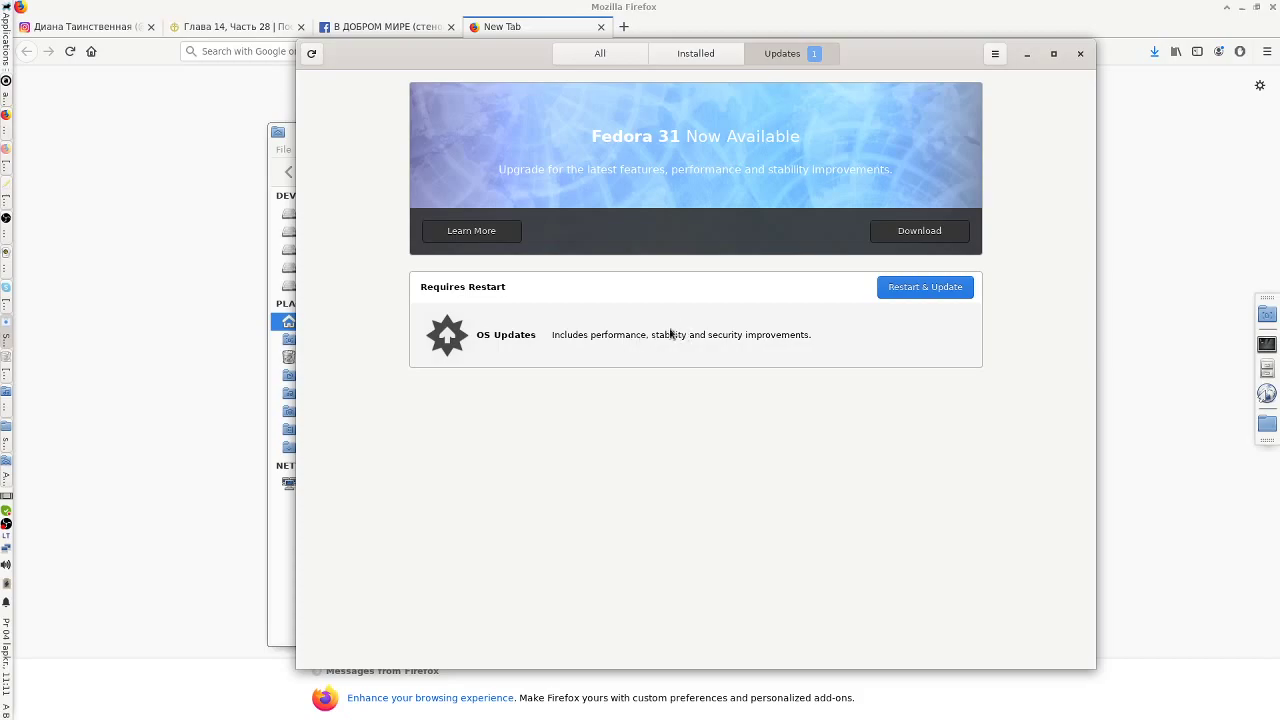
- Open KWrite with an empty document and move its window below the Fedora 31 upgrade banner
click(6, 62)
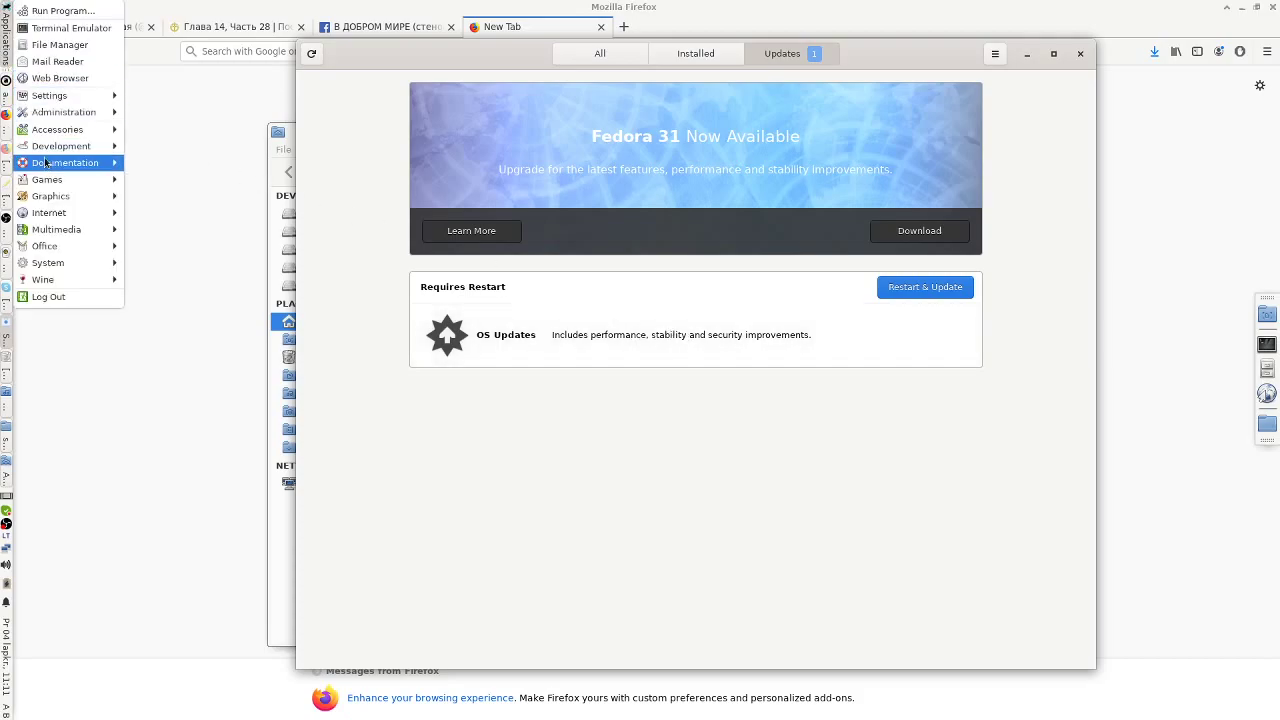
mouse_move(65, 215)
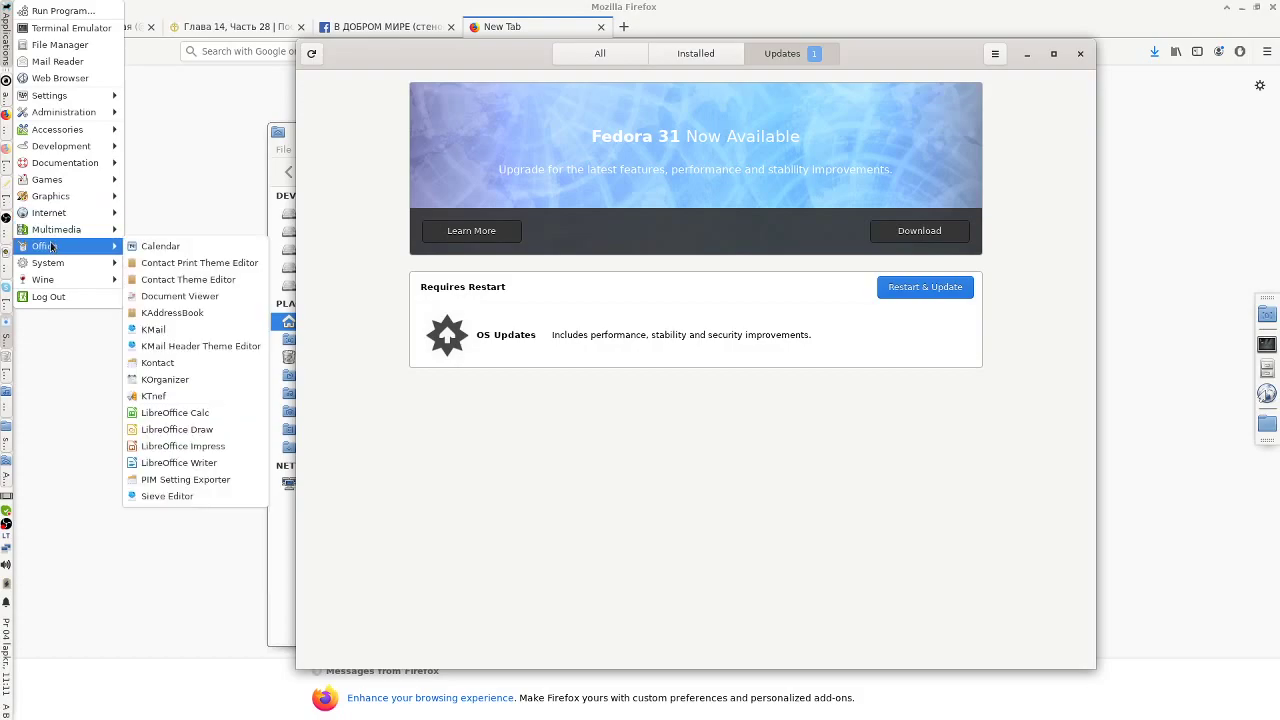
mouse_move(77, 131)
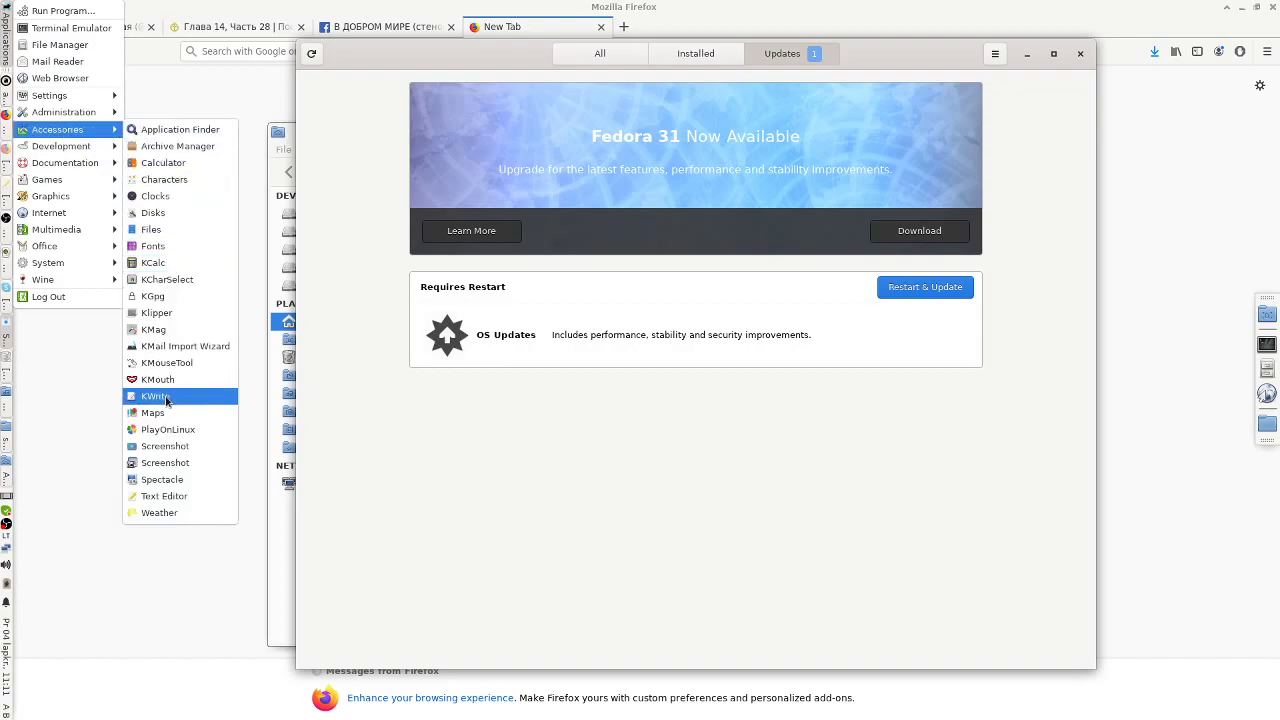
click(160, 397)
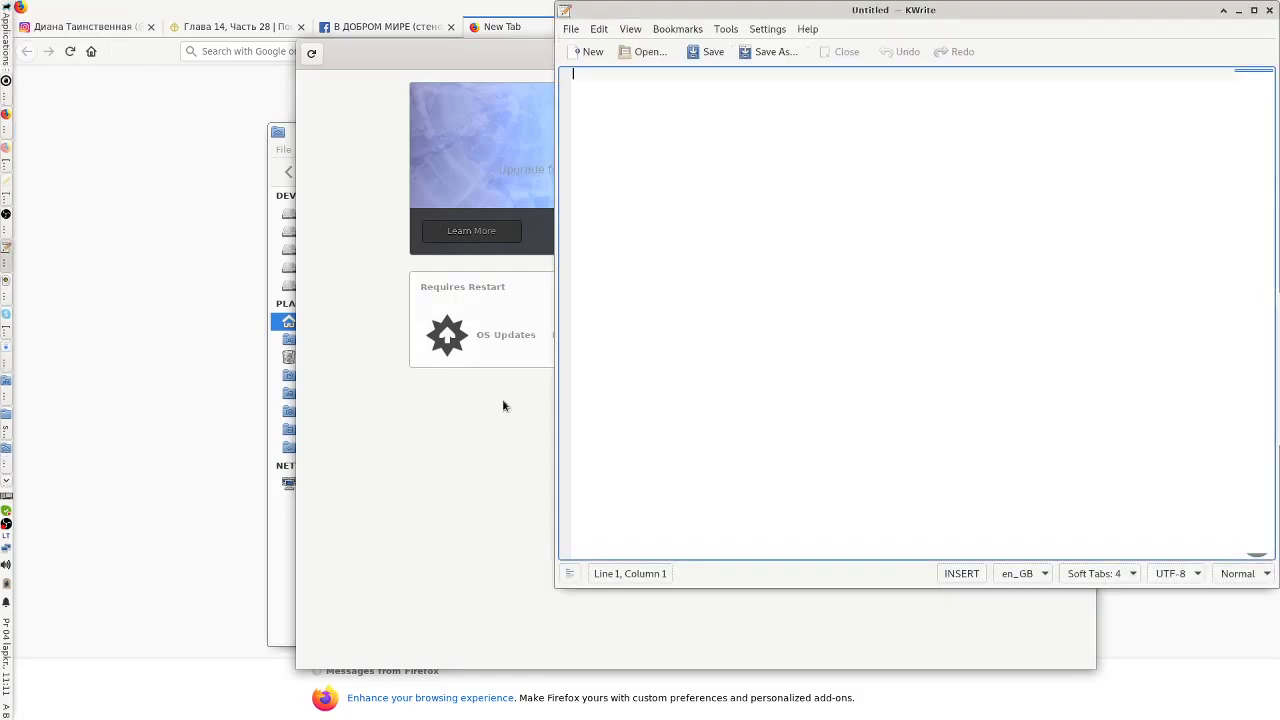
drag(862, 8, 586, 303)
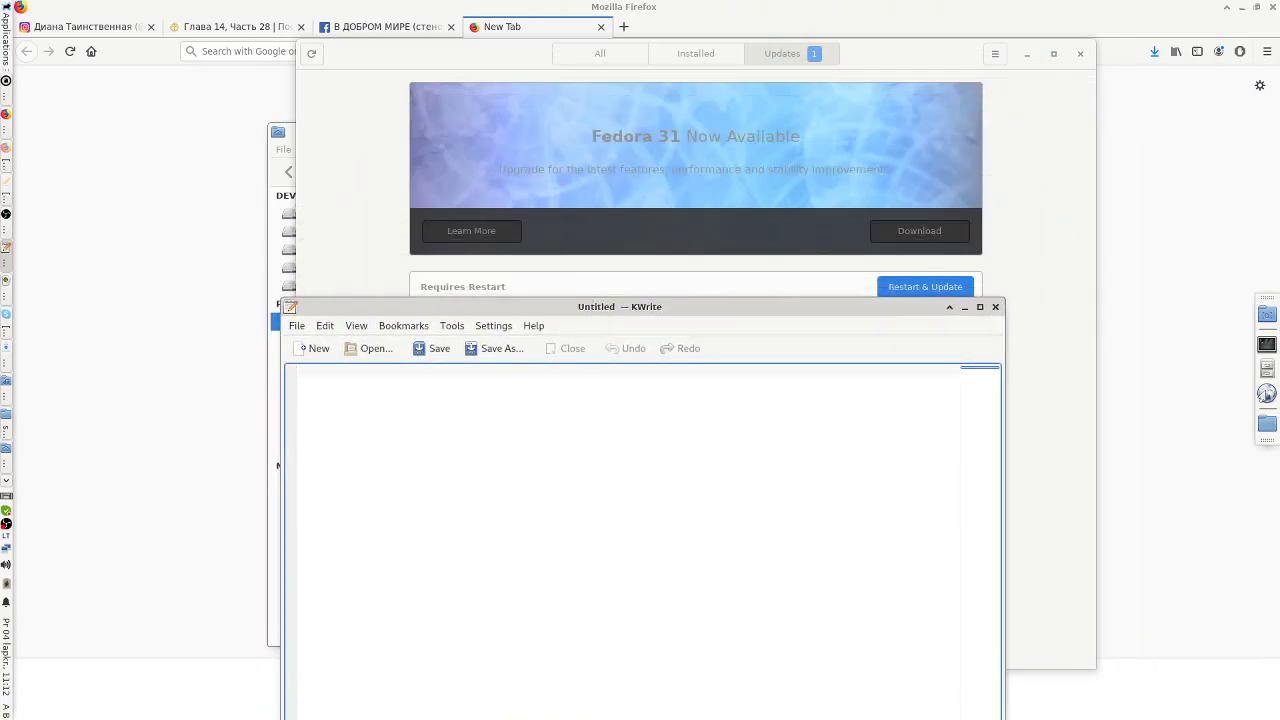
- Write "Fedora my is great work and why I should upgrade?" in the empty document
text(F)
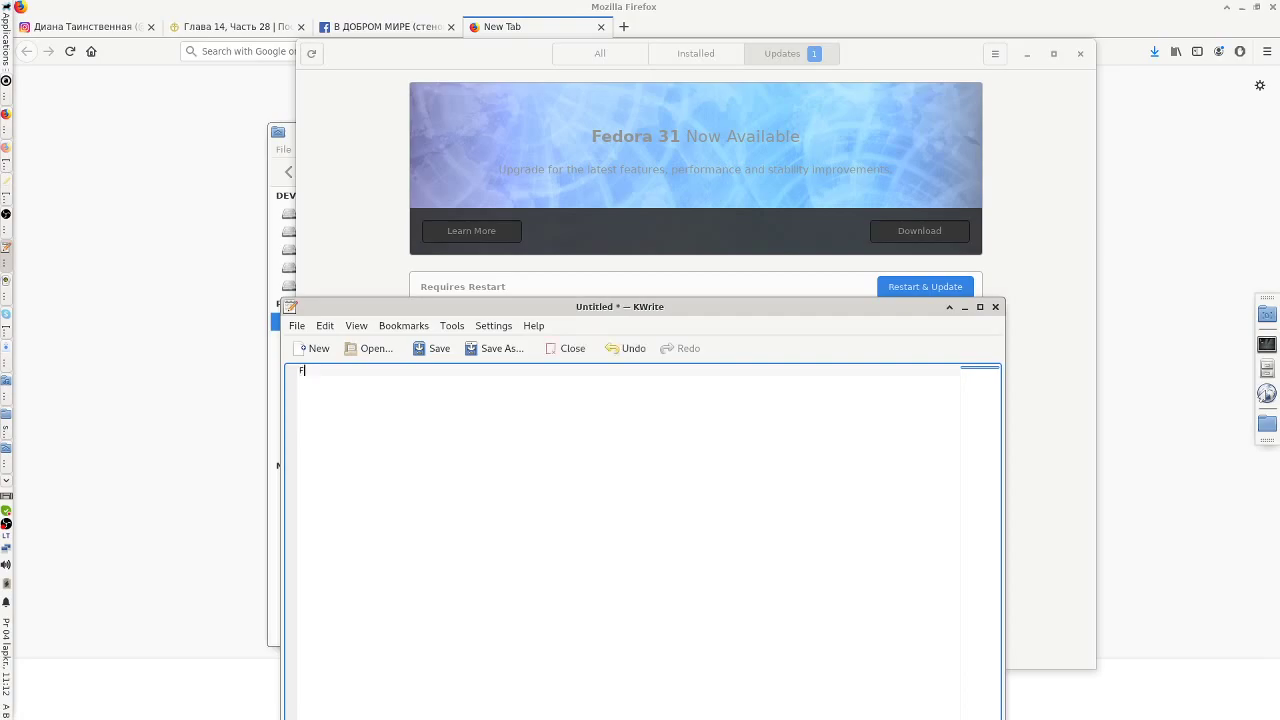
text(edor)
text(a my is great work and)
text(why I should upd)
key(BackSpace)
text(grade?)
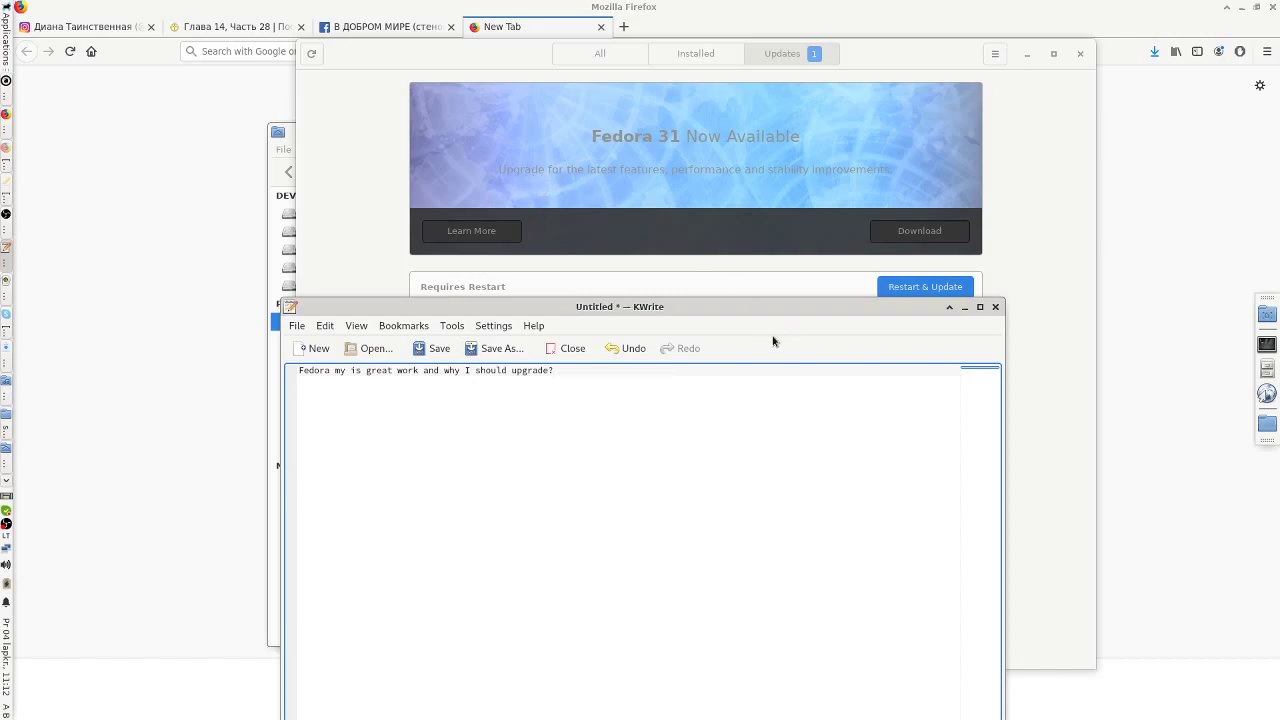
- Move the editor window off the updates list, discard the note without saving and close KWrite
drag(848, 307, 729, 385)
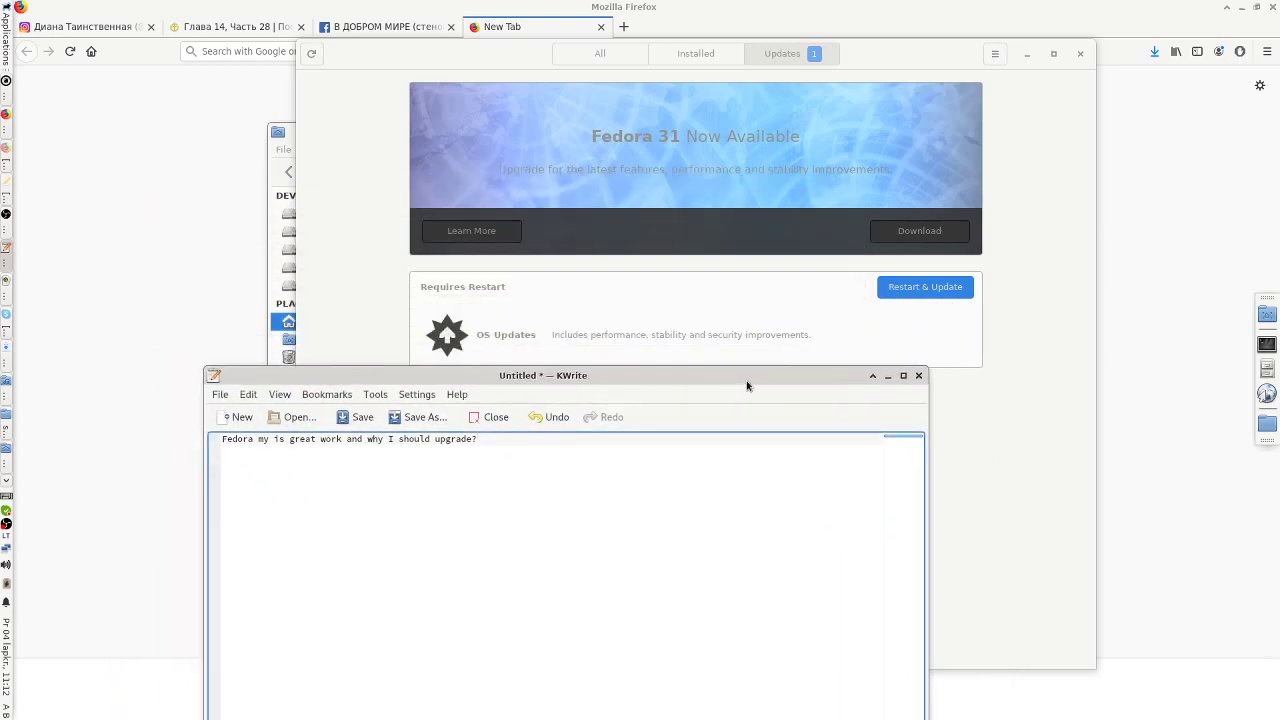
click(483, 421)
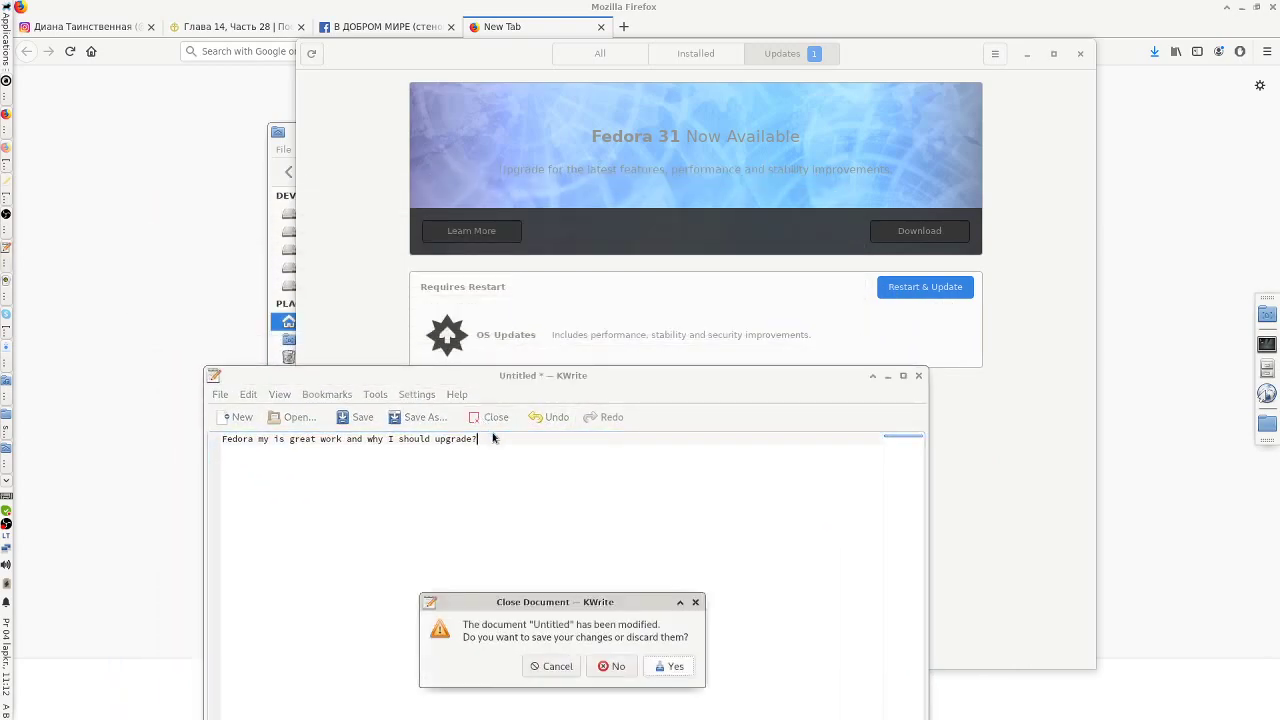
click(610, 664)
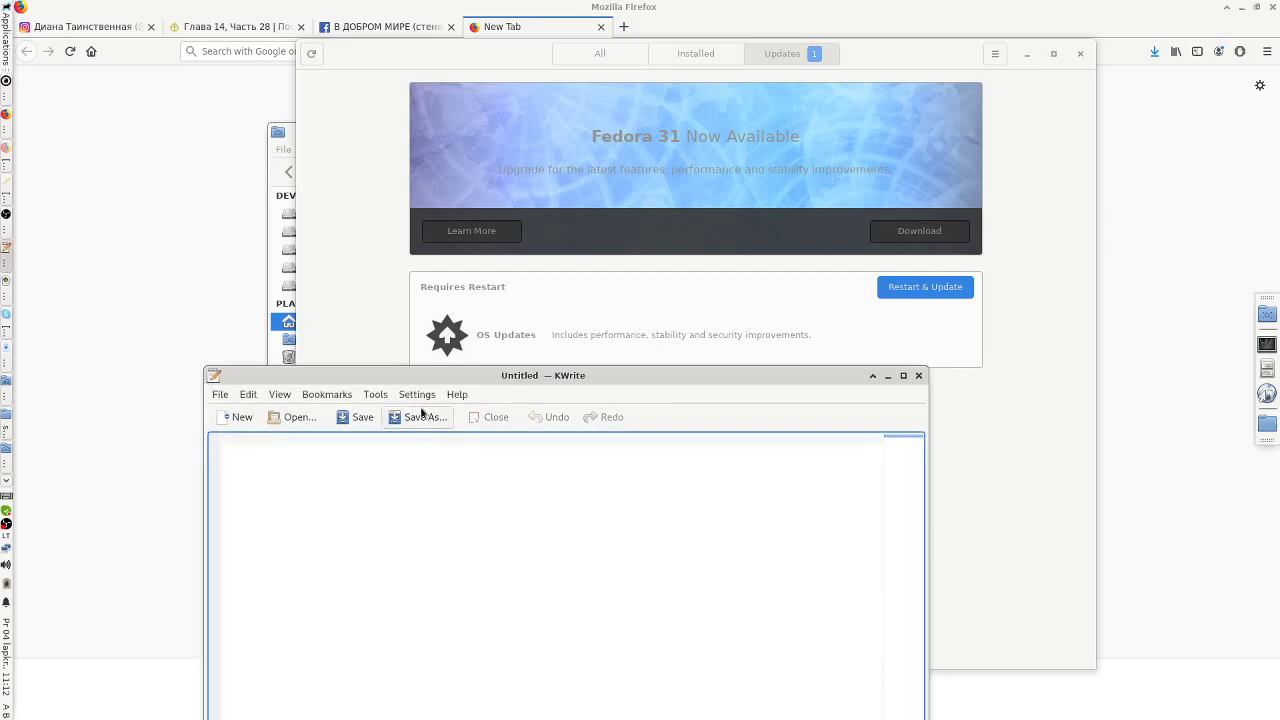
click(918, 375)
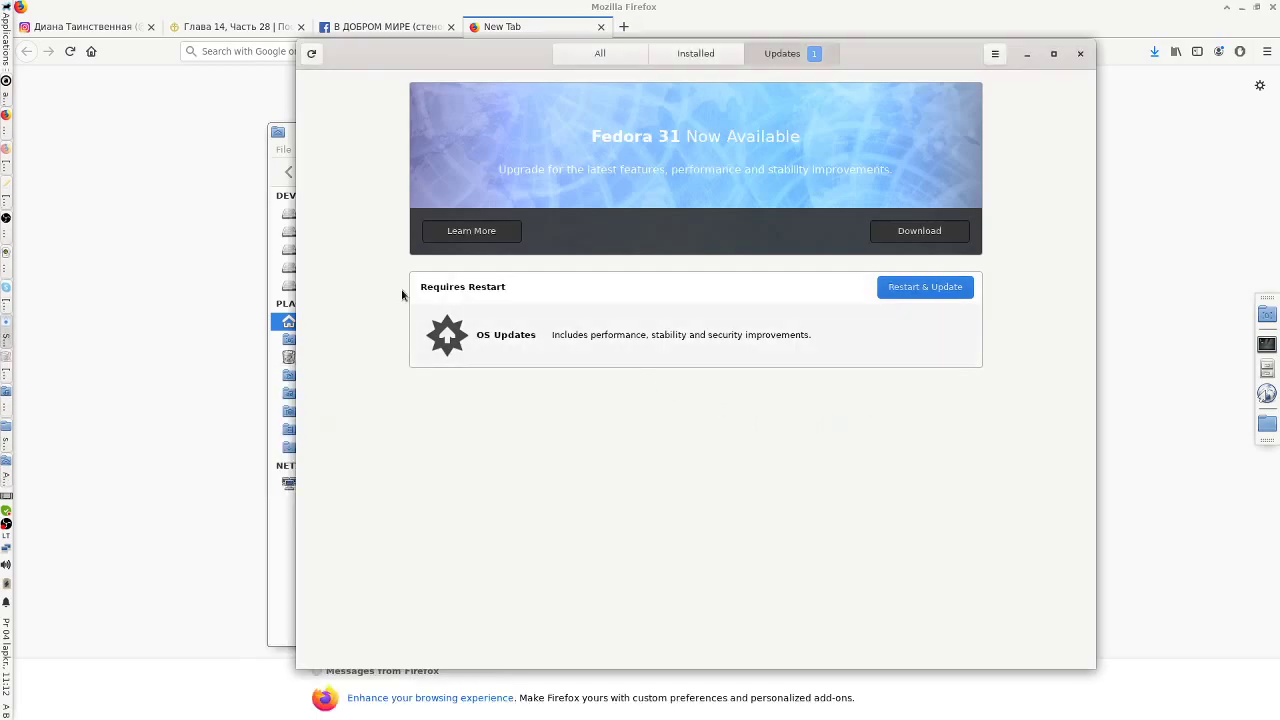
click(4, 33)
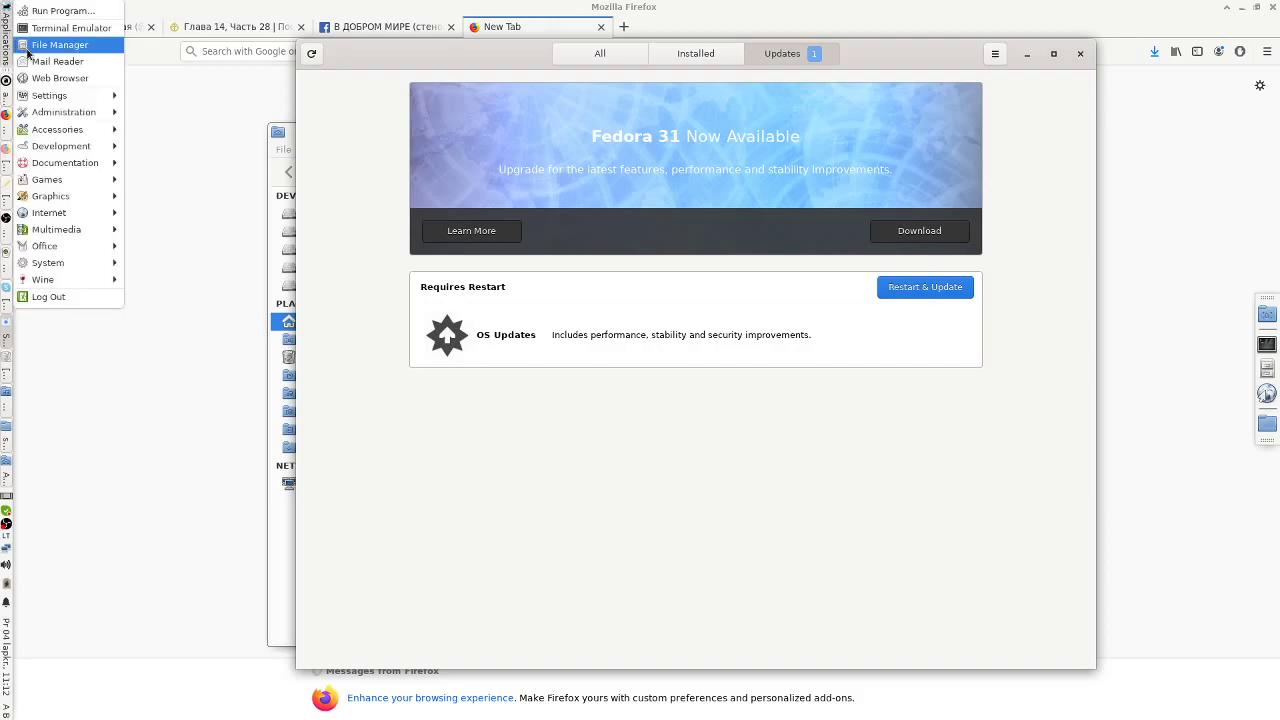
mouse_move(72, 112)
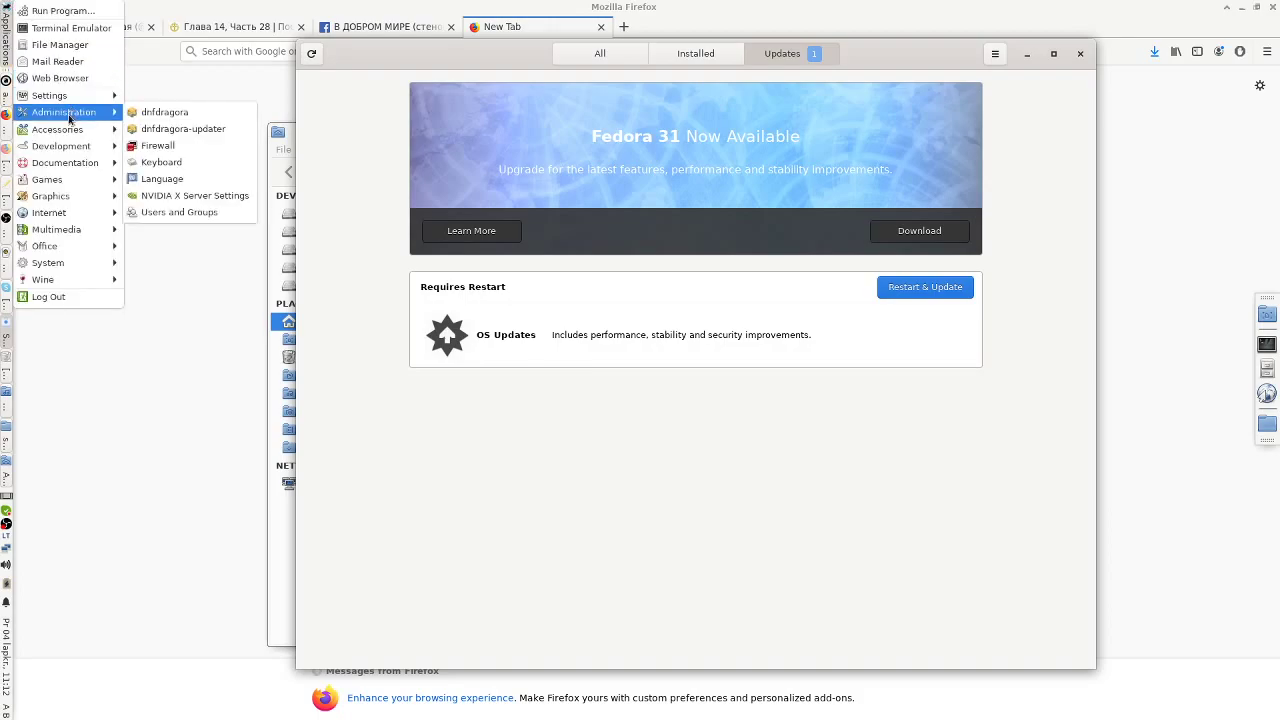
click(175, 165)
key(Escape)
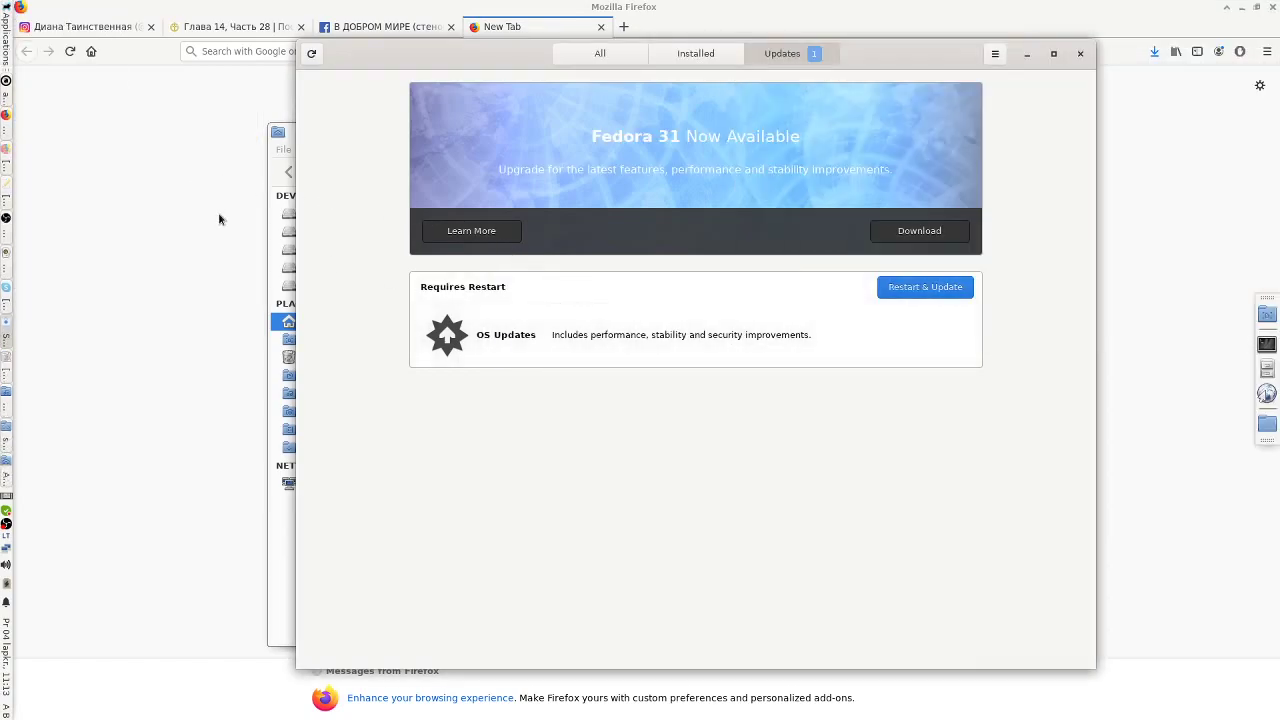
- Open the desktop's Settings and show the Input Method Selector
click(7, 28)
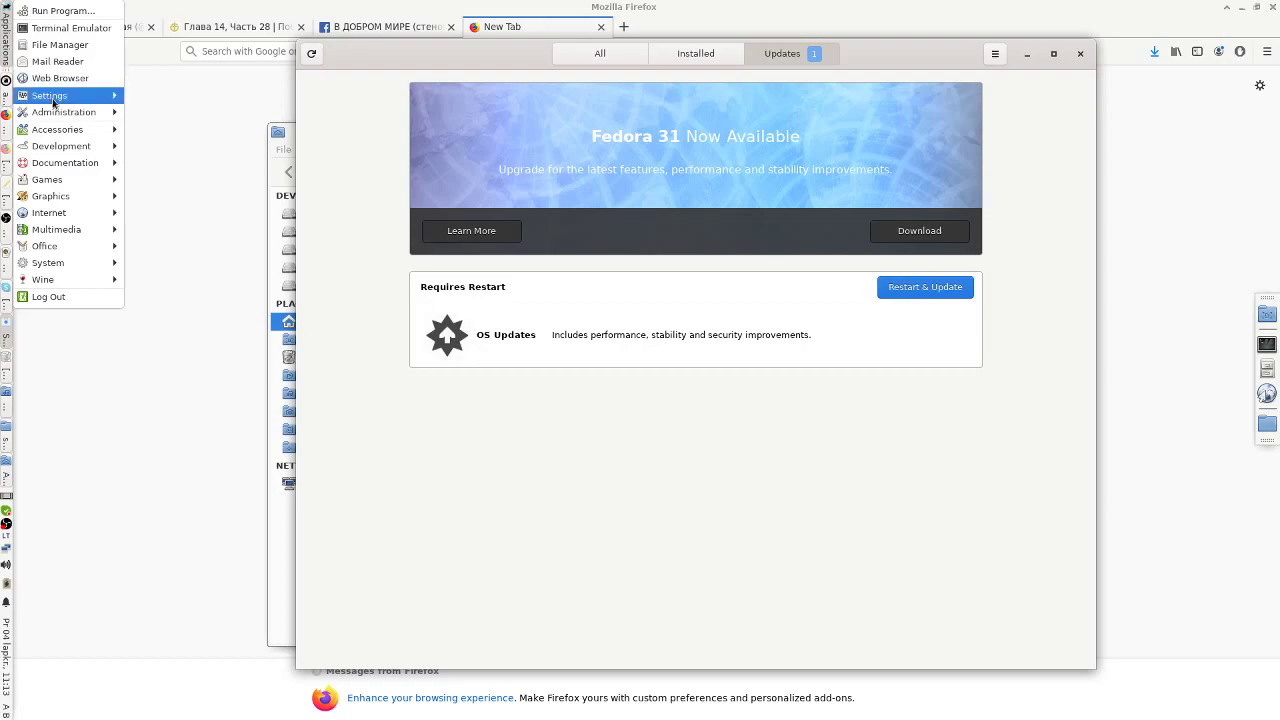
mouse_move(60, 95)
click(168, 95)
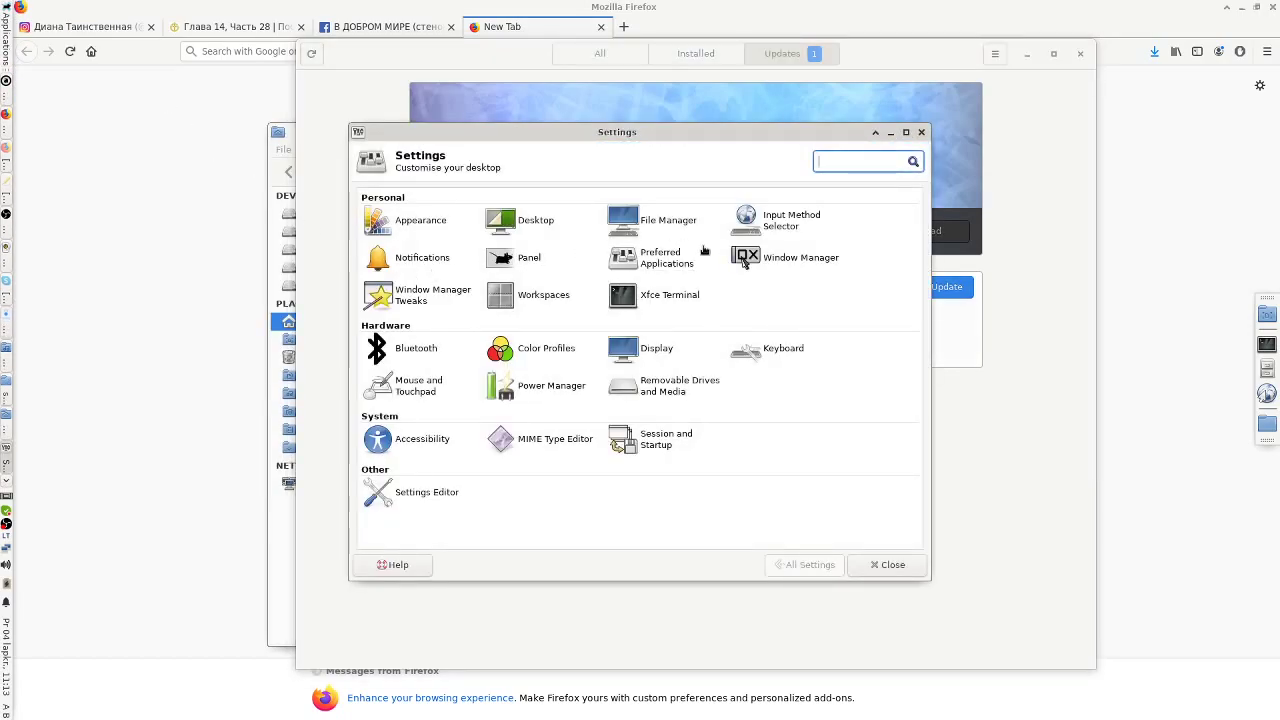
click(776, 229)
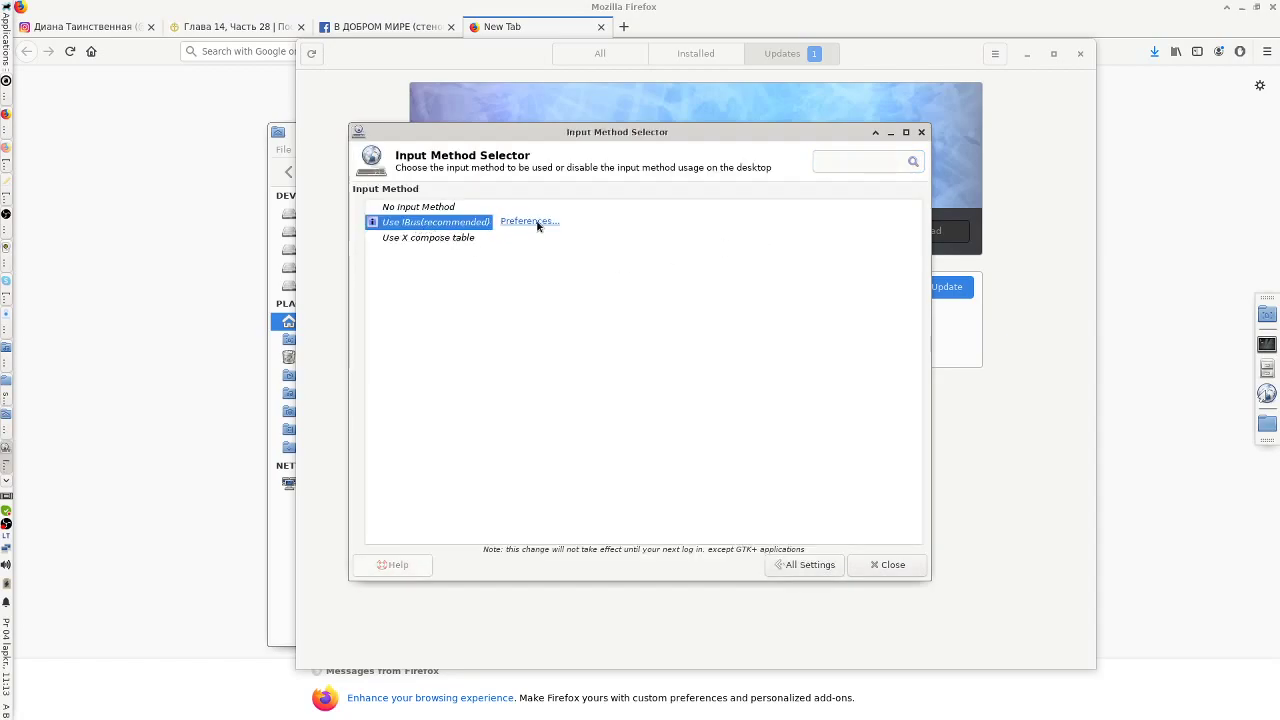
- Open the IBus preferences and look through the Input Method, Emoji and Advanced settings
click(530, 221)
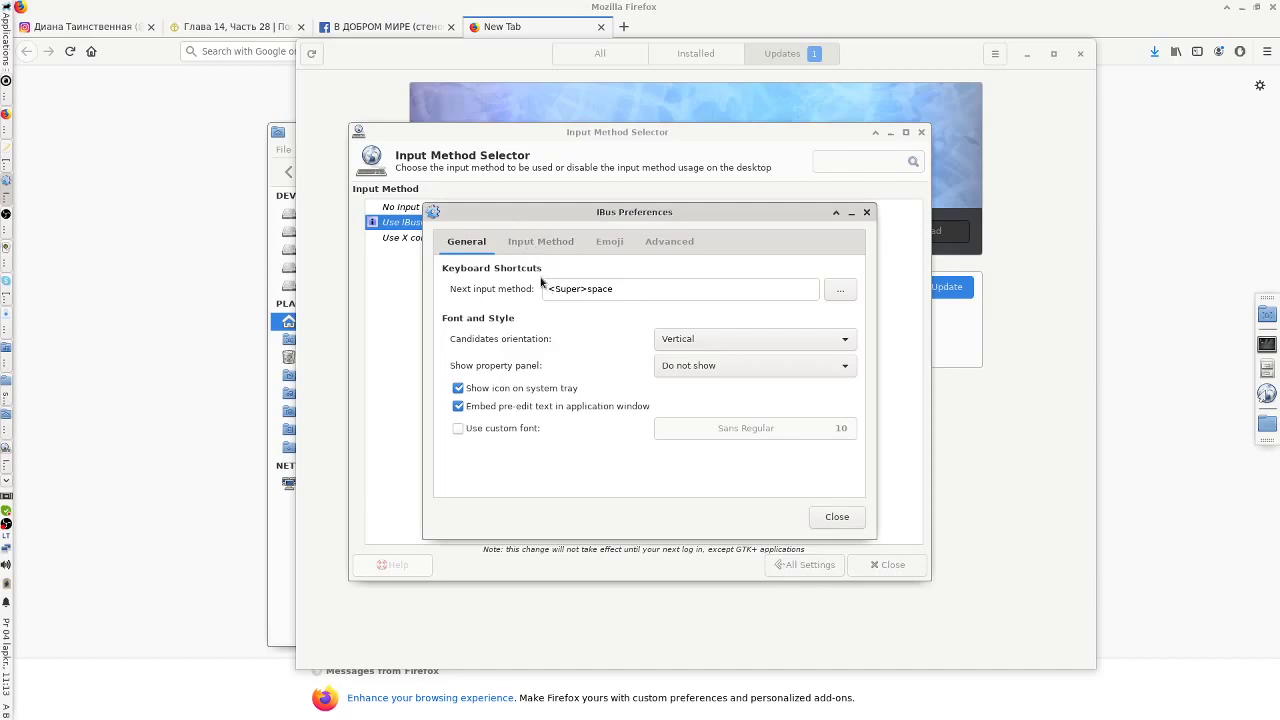
click(540, 242)
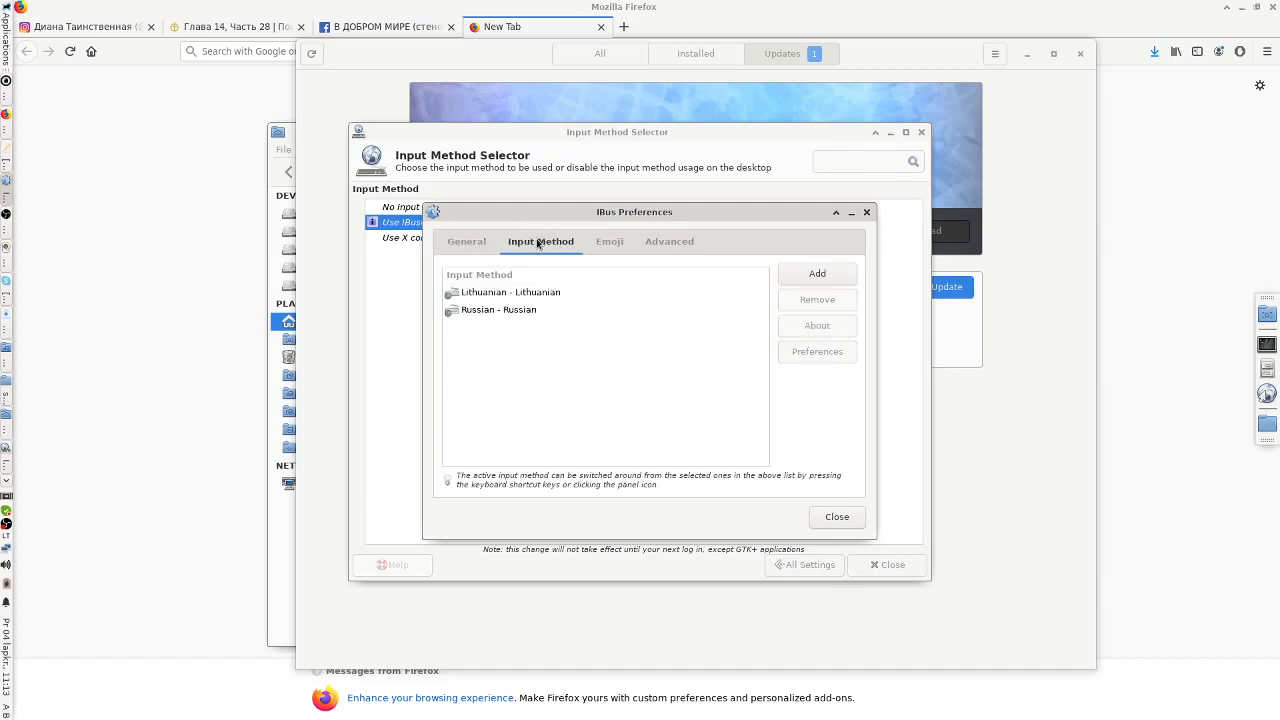
click(606, 243)
click(652, 245)
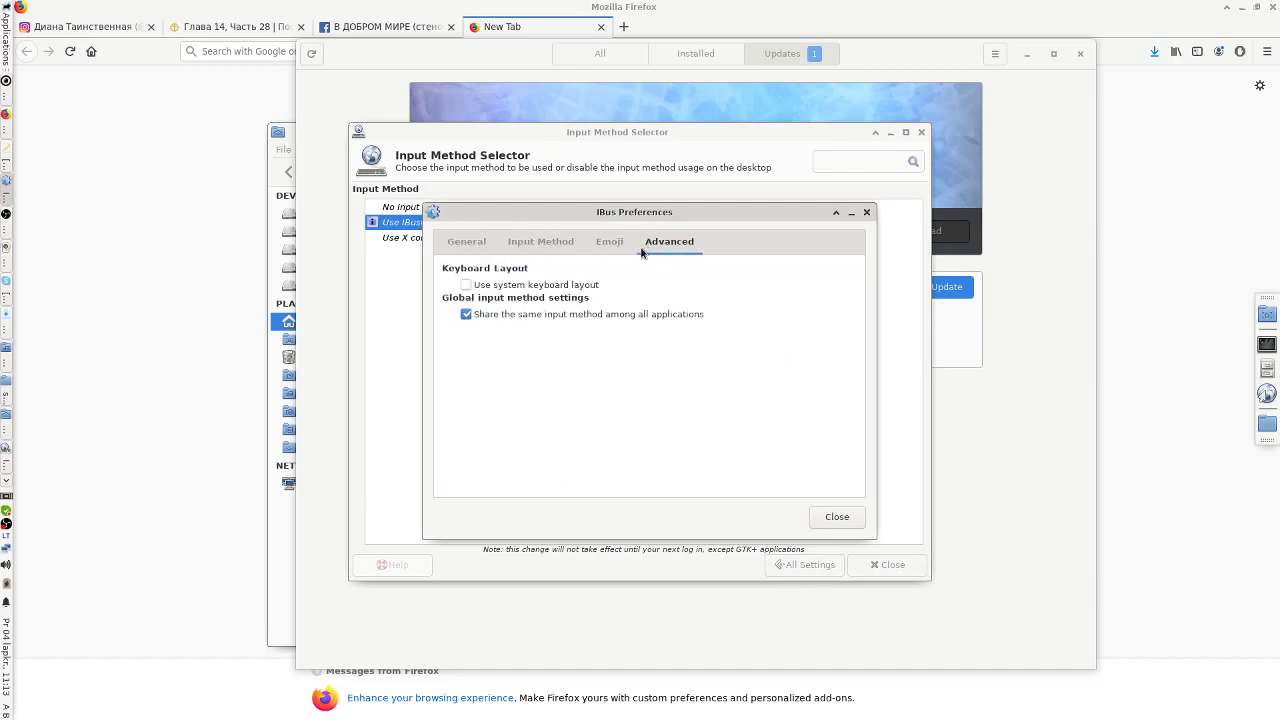
- Look through the Lithuanian and Russian input methods in the IBus preferences and show the general keyboard shortcut settings
click(530, 244)
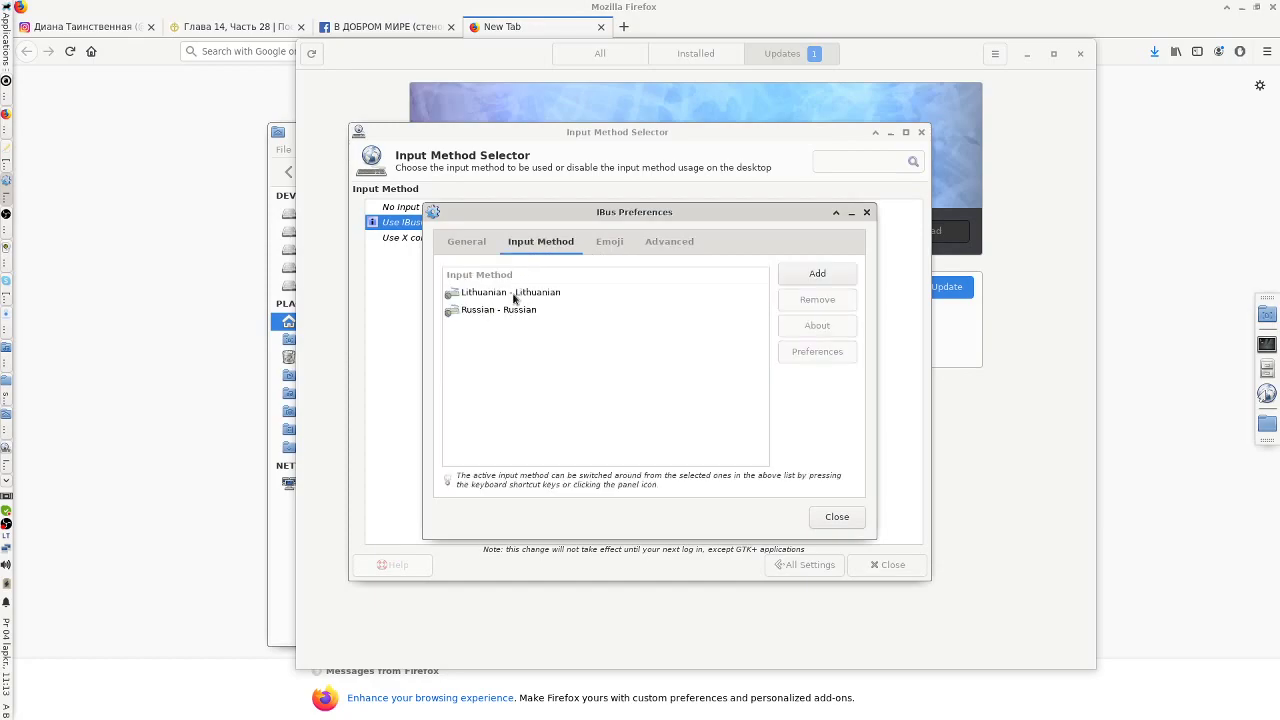
click(513, 293)
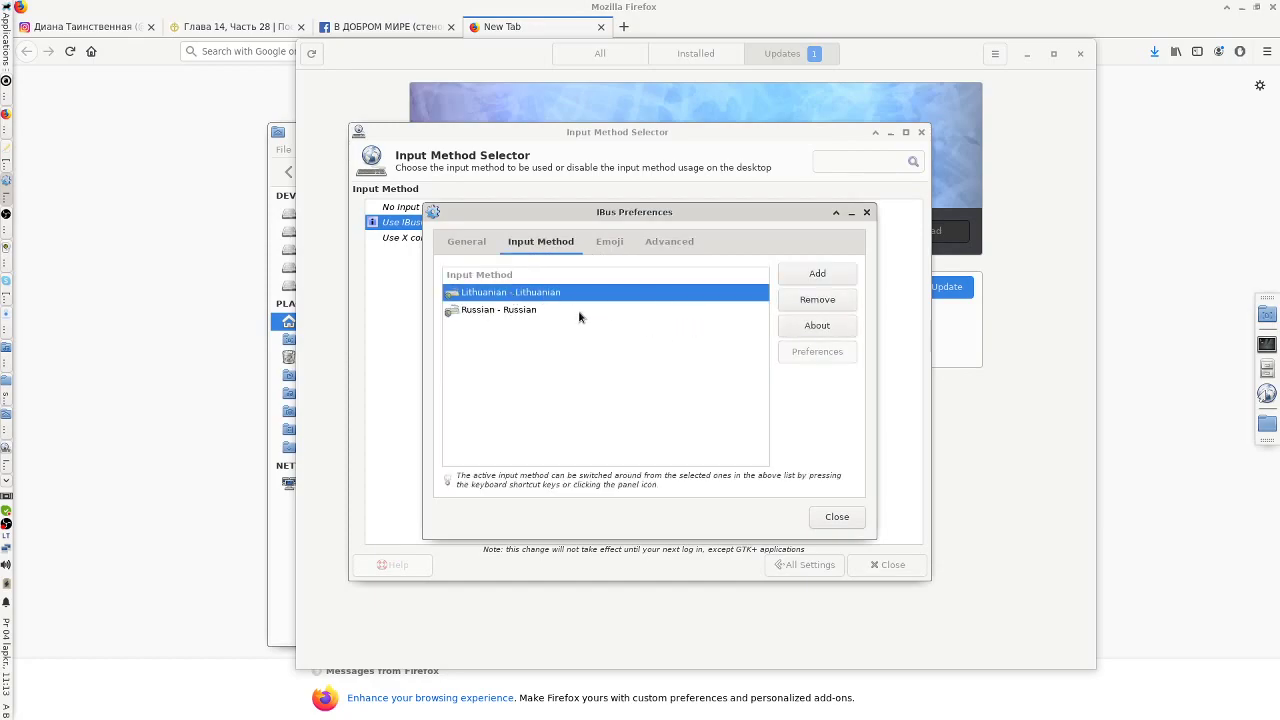
click(516, 311)
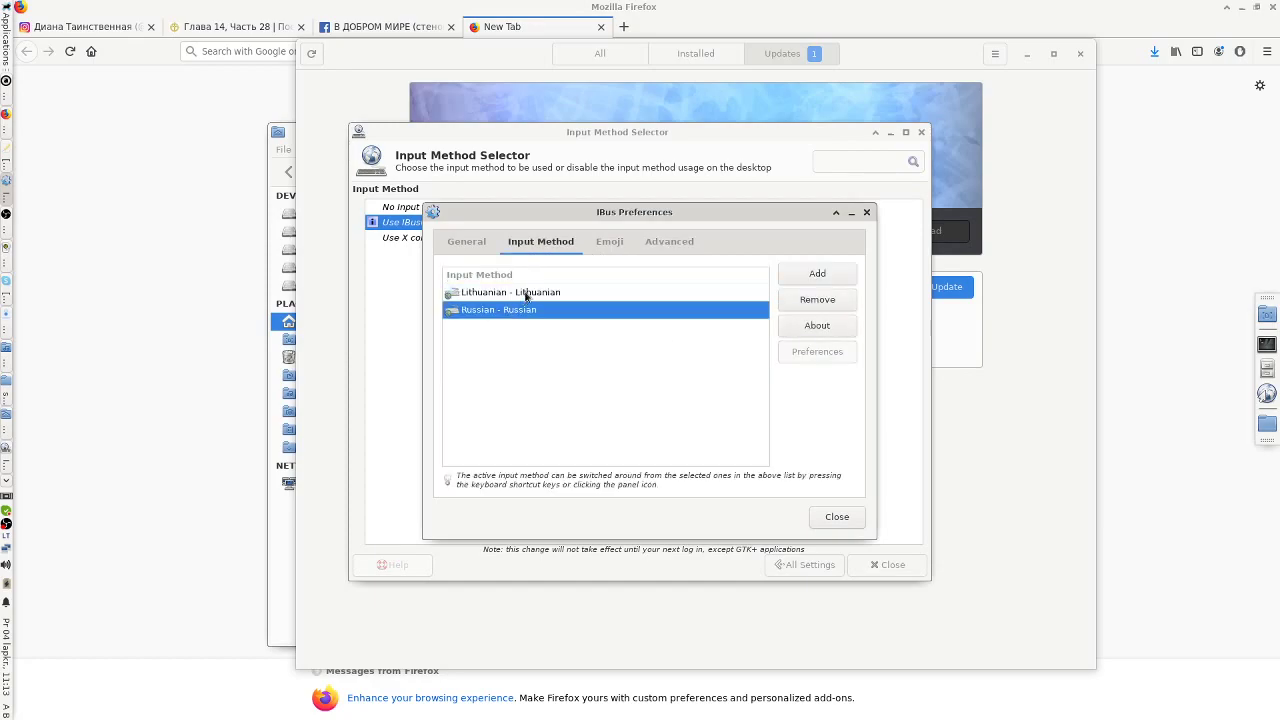
click(463, 244)
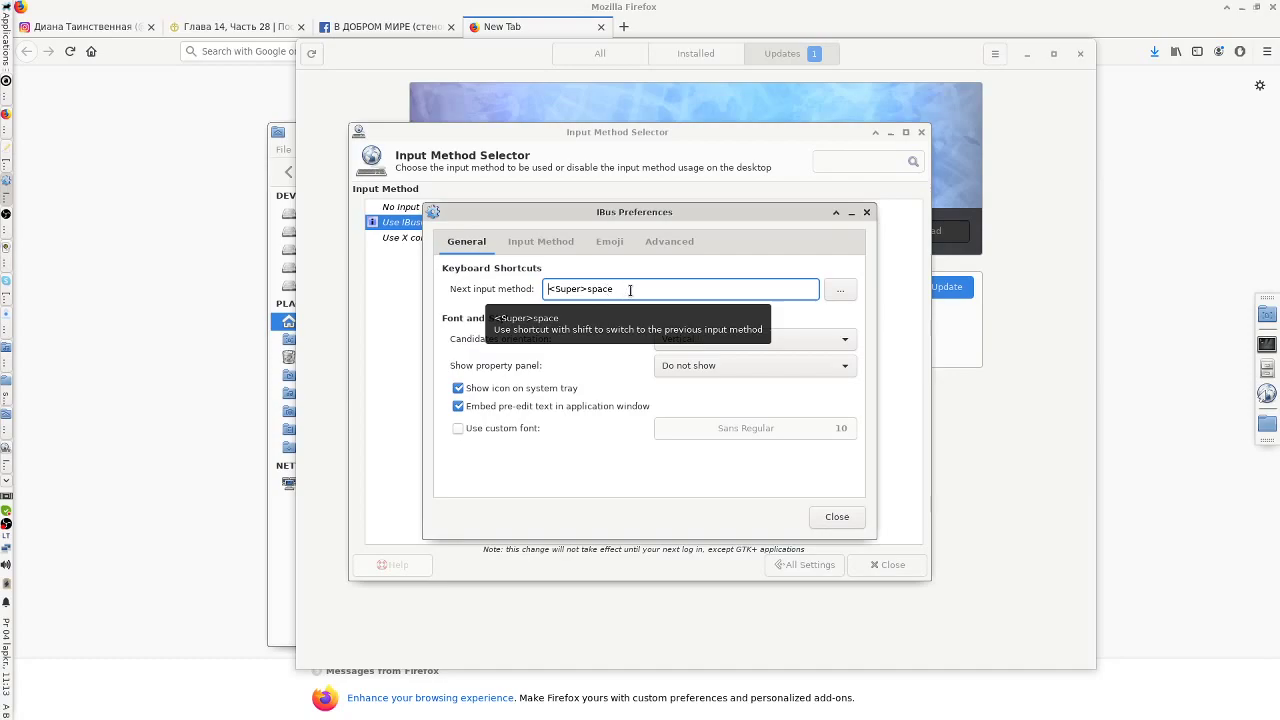
- Open the Text Editor with an empty document, unmaximize its window and move it below the next input method shortcut setting
click(6, 32)
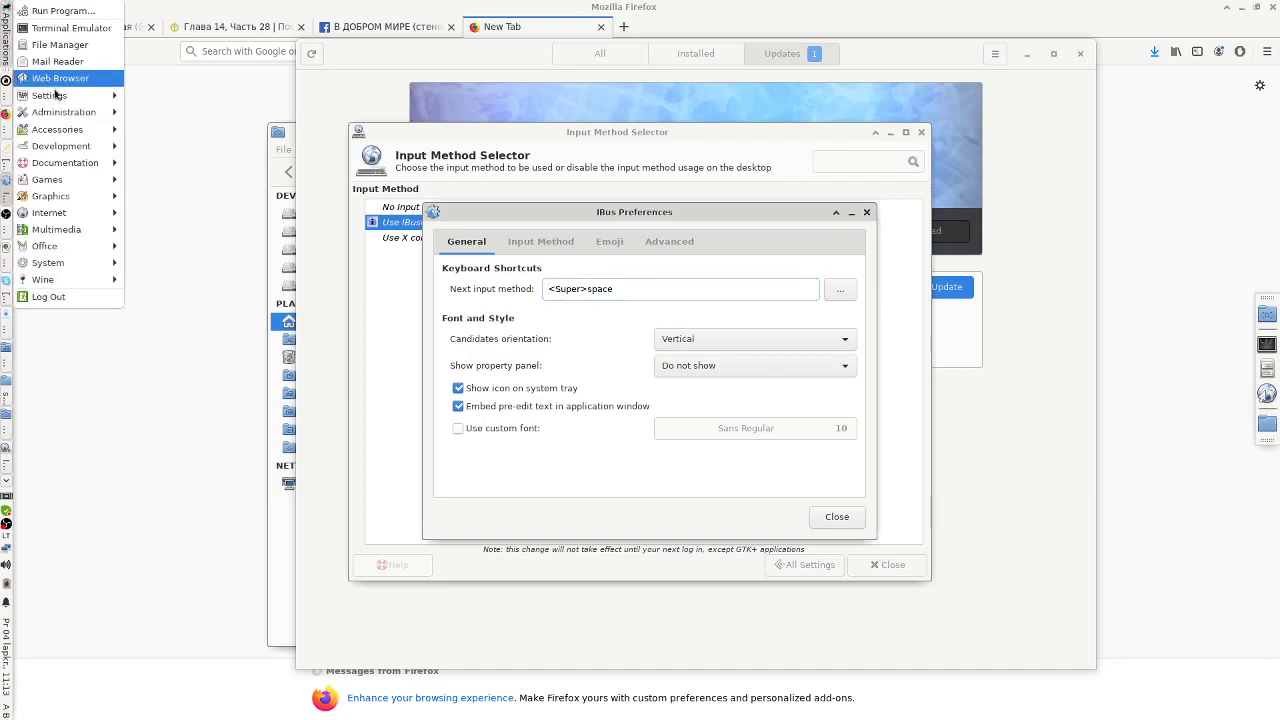
mouse_move(77, 129)
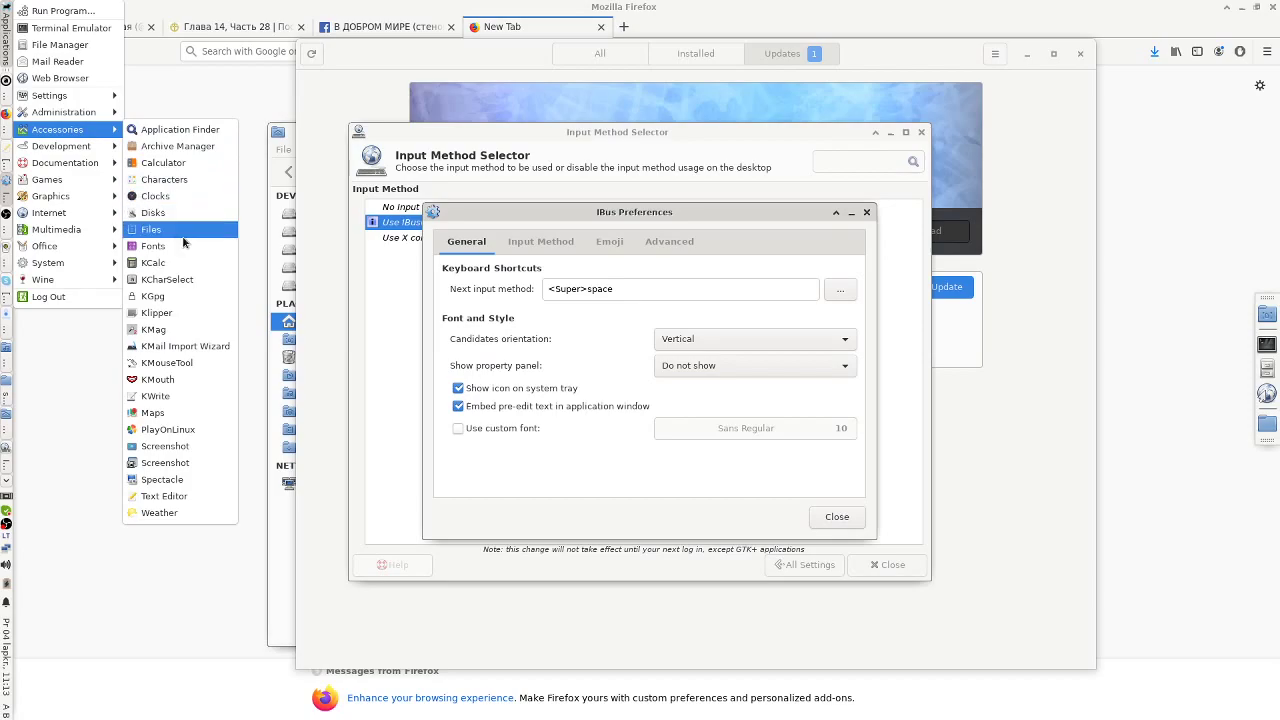
click(183, 494)
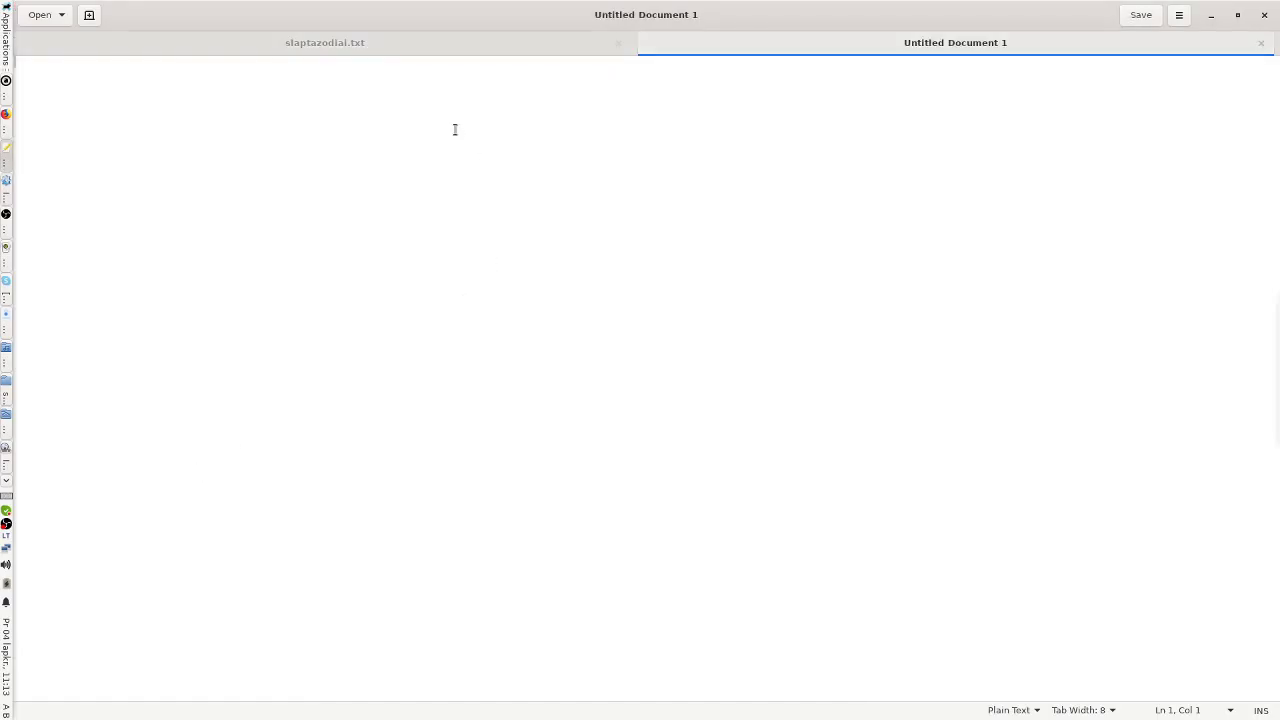
double_click(931, 24)
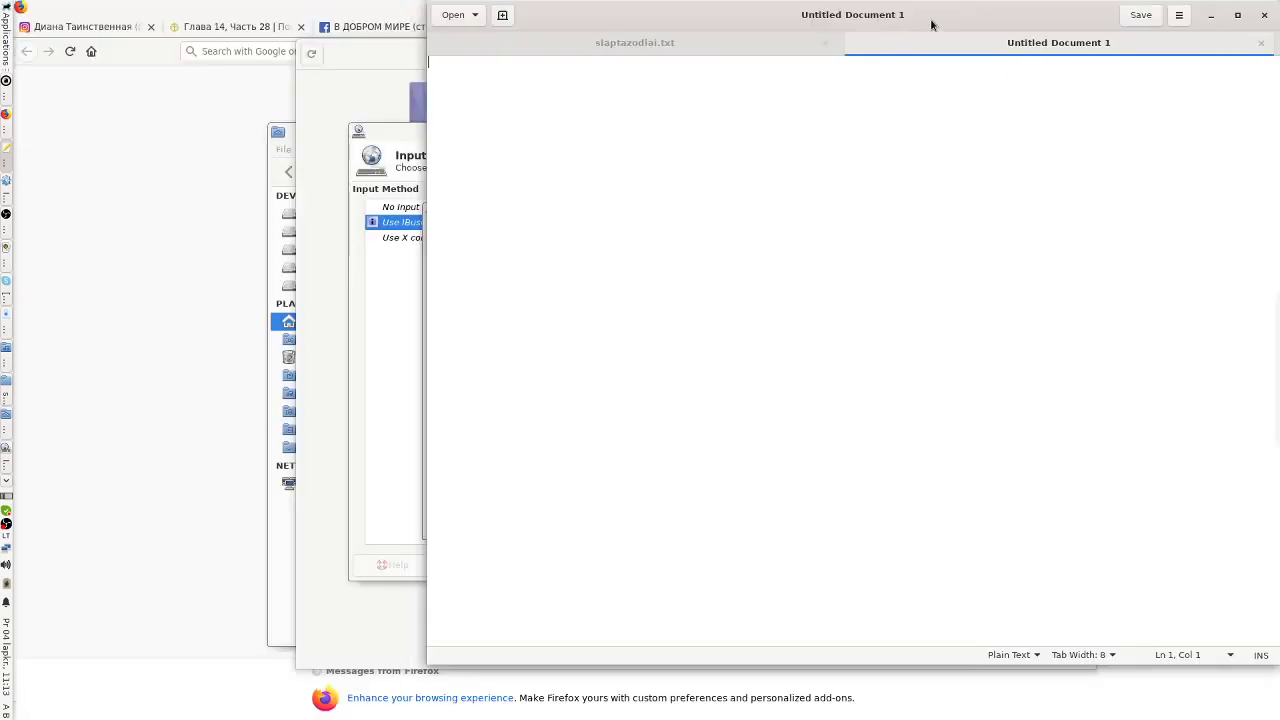
drag(957, 29, 708, 502)
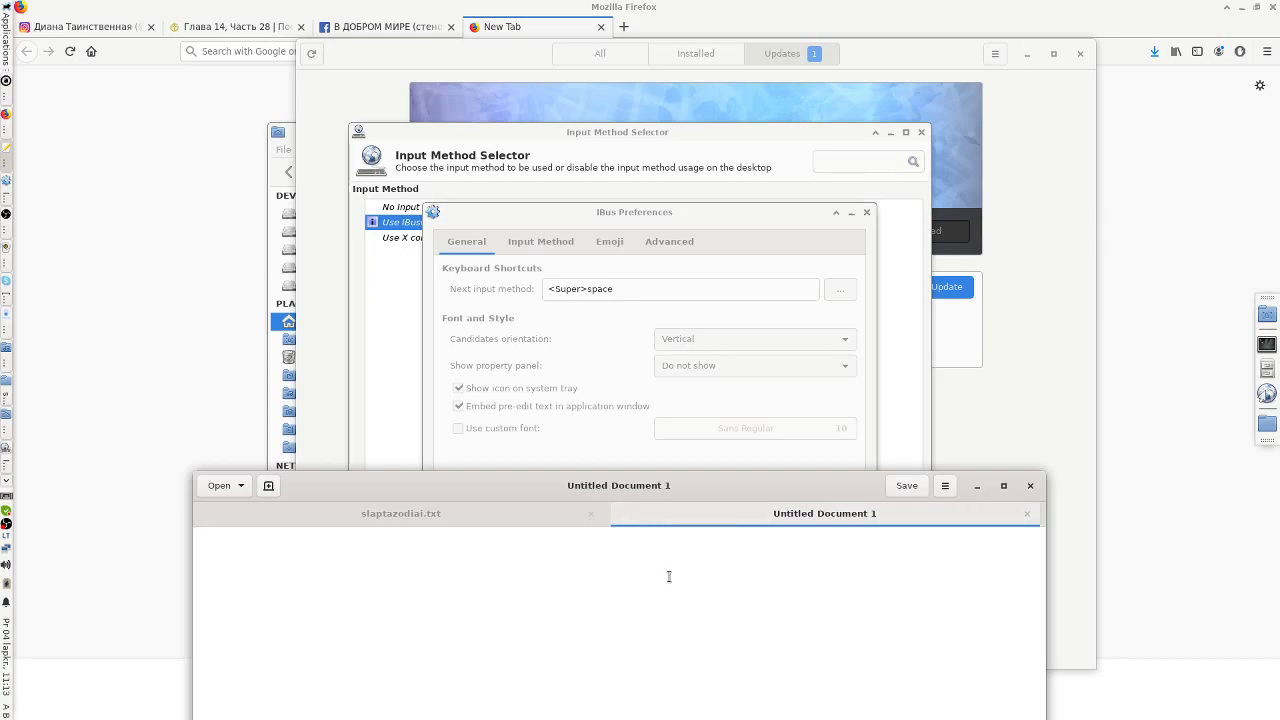
- Write "Win+space change layout" in the empty document, then close the editor without saving it
text(win)
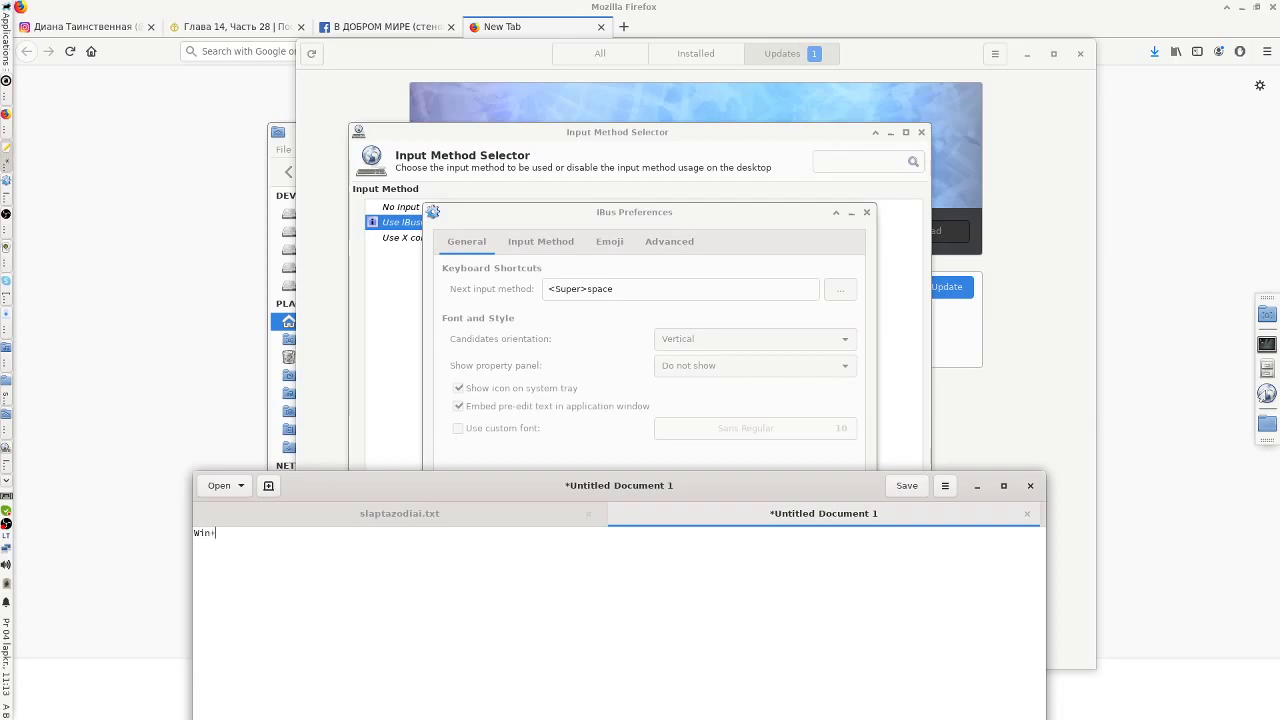
text(+space change layout)
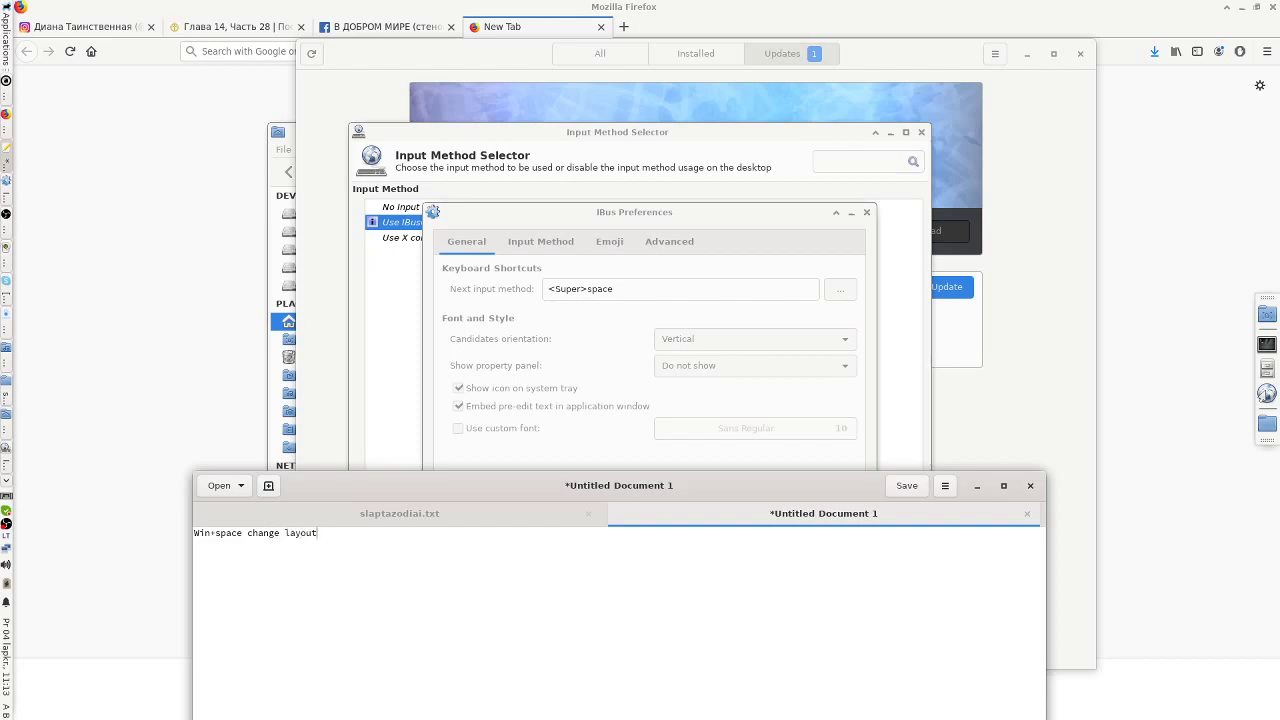
click(1030, 485)
drag(614, 626, 684, 468)
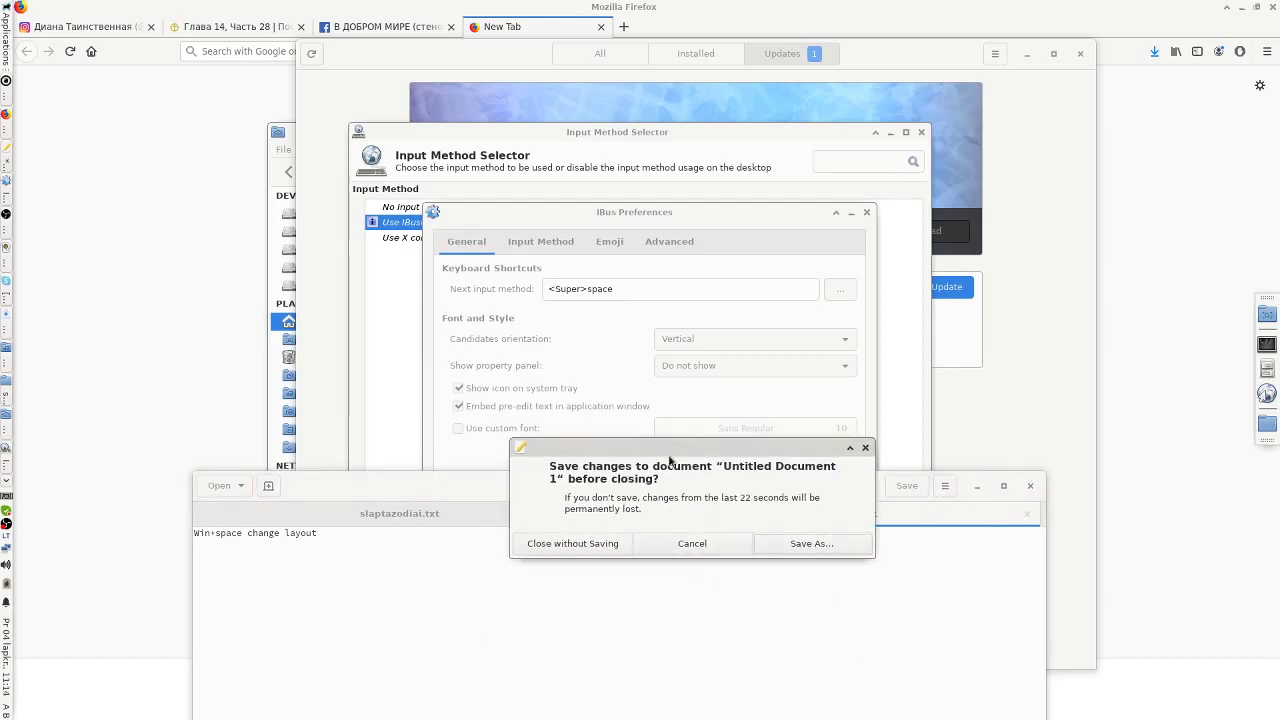
click(589, 545)
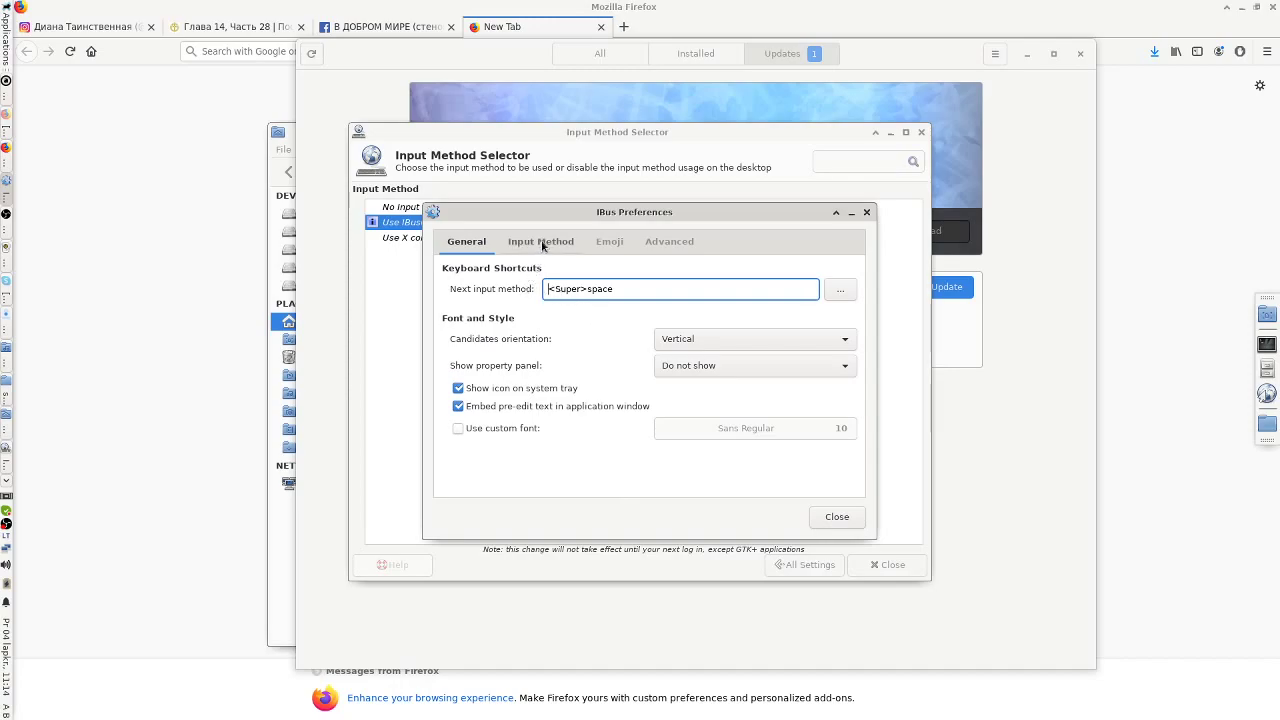
- Try to add the Alt and Shift modifiers to the next input method shortcut, then close the IBus preferences
click(840, 289)
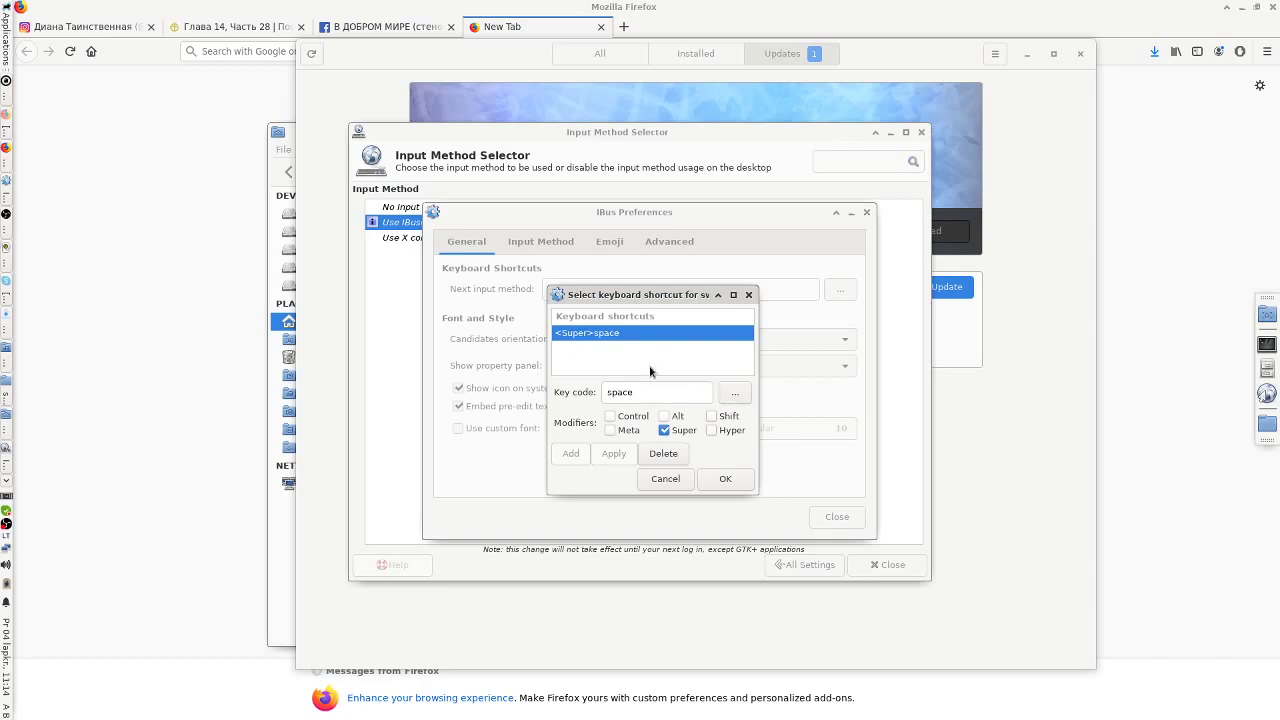
click(665, 416)
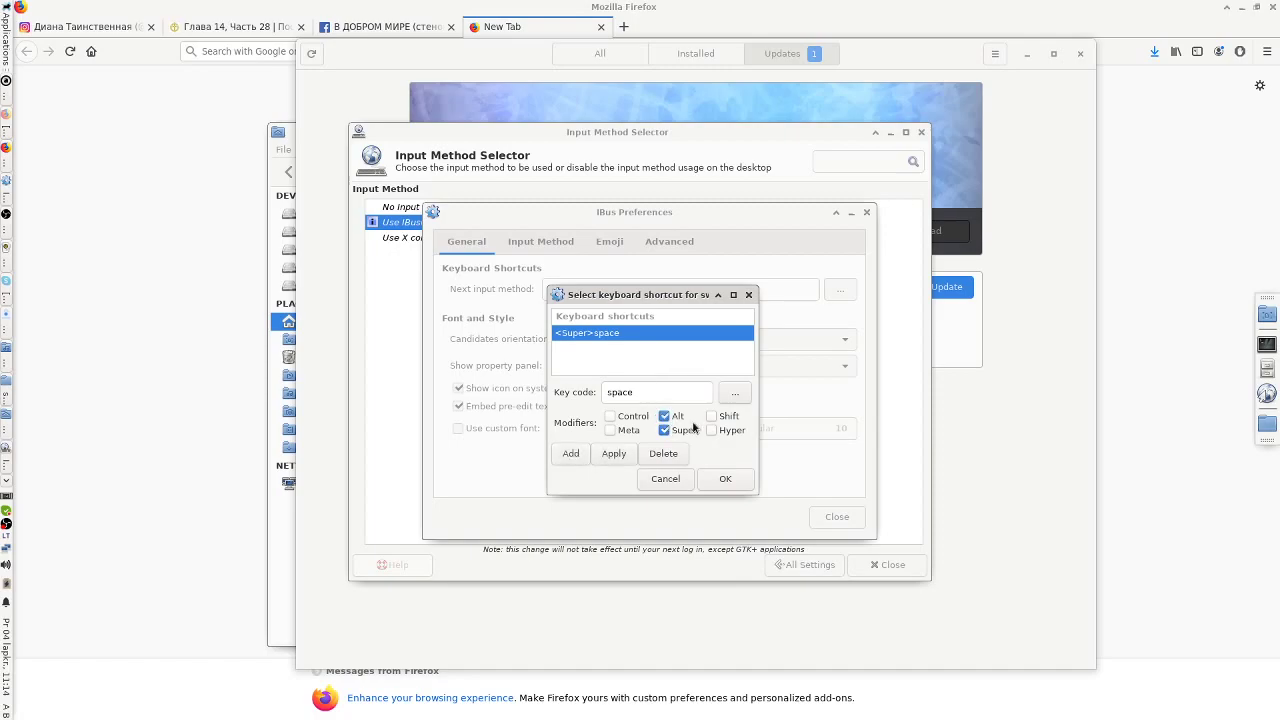
click(711, 416)
click(723, 479)
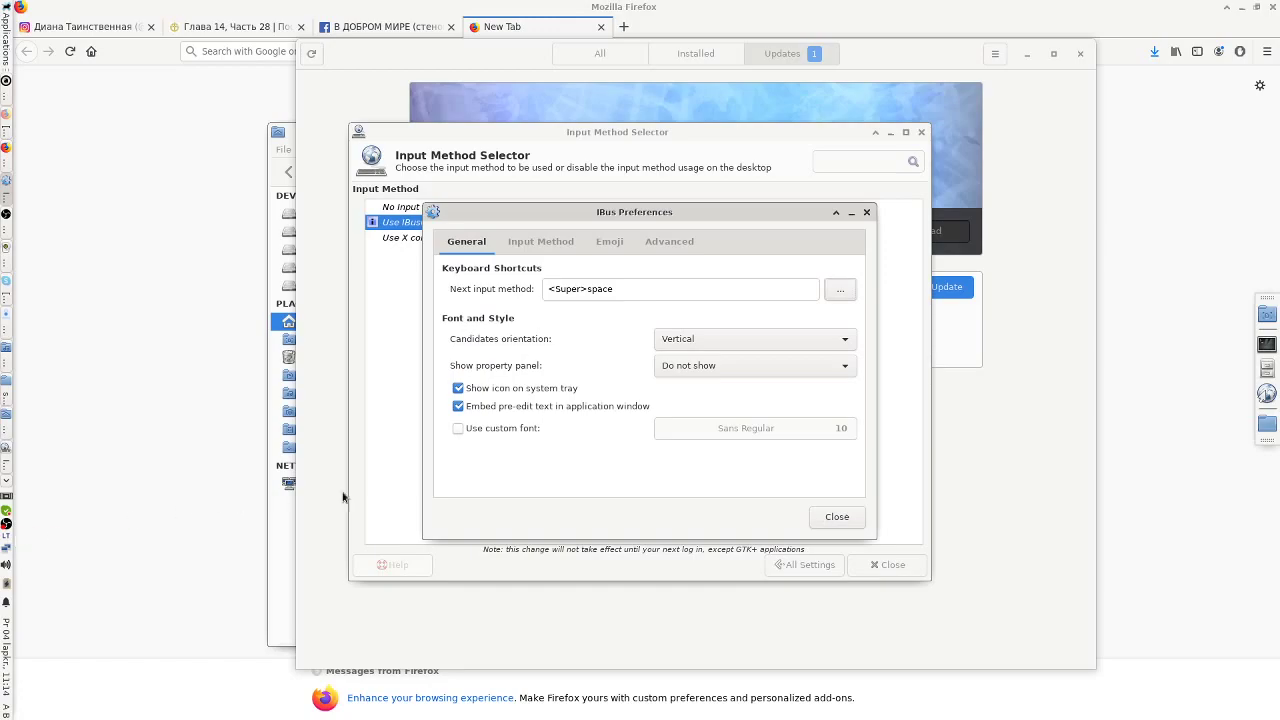
click(837, 516)
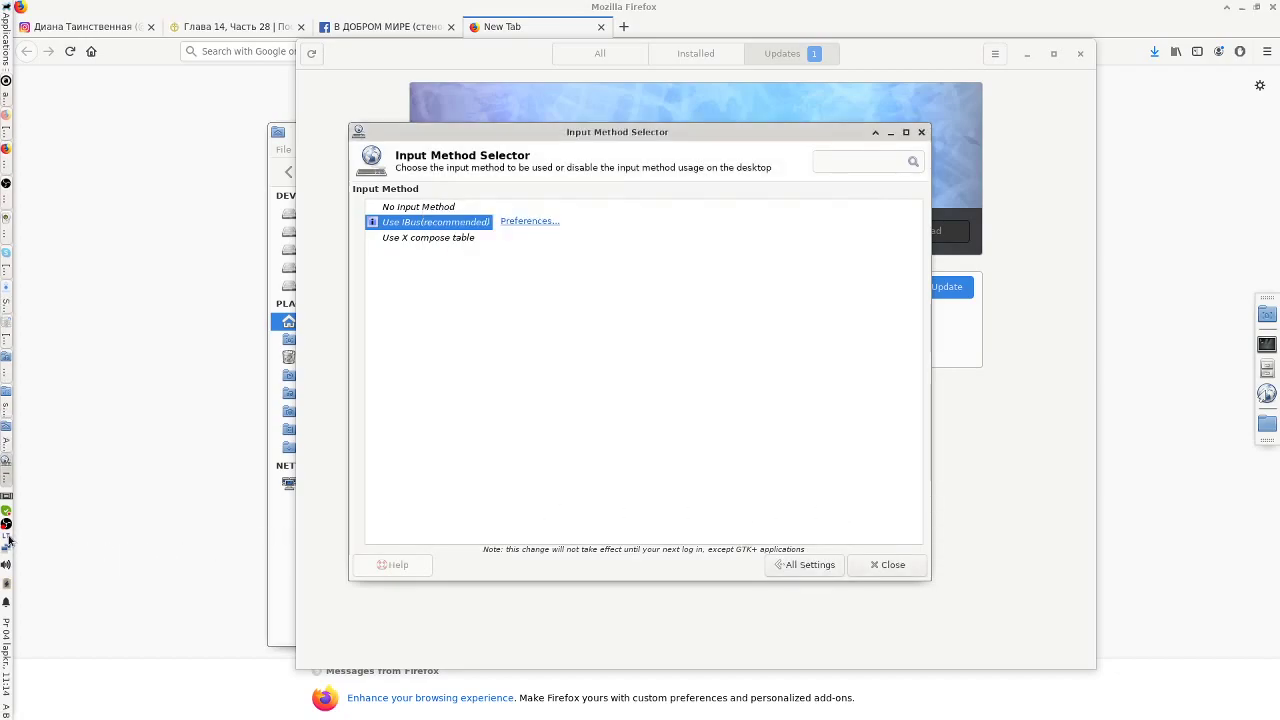
- Bring the browser forward, switch the keyboard layout to Lithuanian and return to the Input Method Selector
click(210, 492)
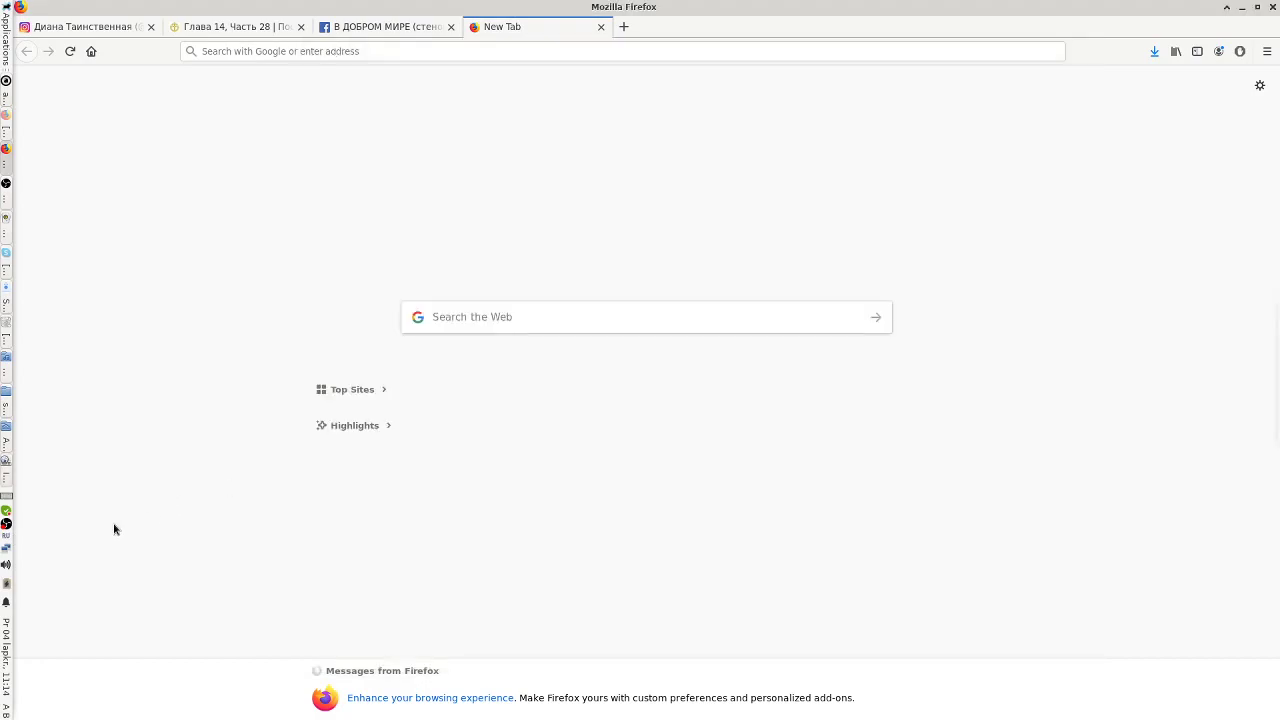
click(6, 536)
click(8, 486)
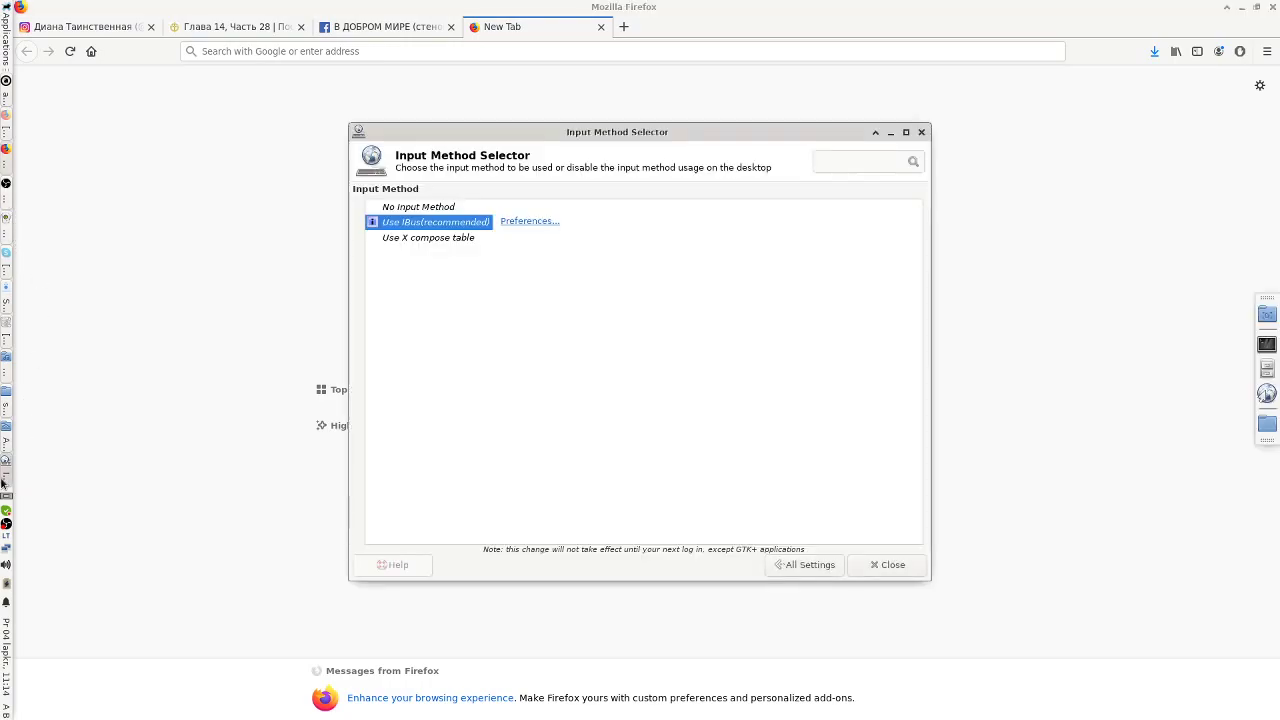
- Reopen the IBus shortcut settings for the next input method and select the Alt modifier instead of Super
click(545, 222)
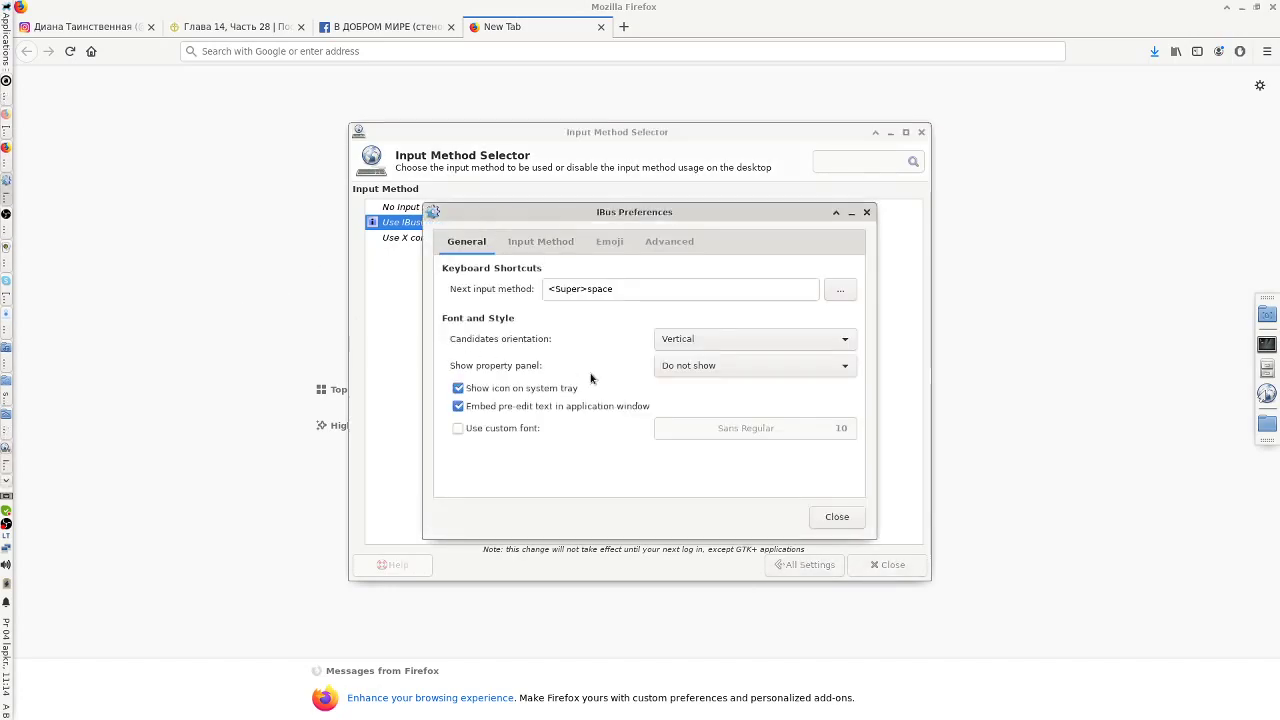
click(848, 294)
click(665, 430)
click(664, 416)
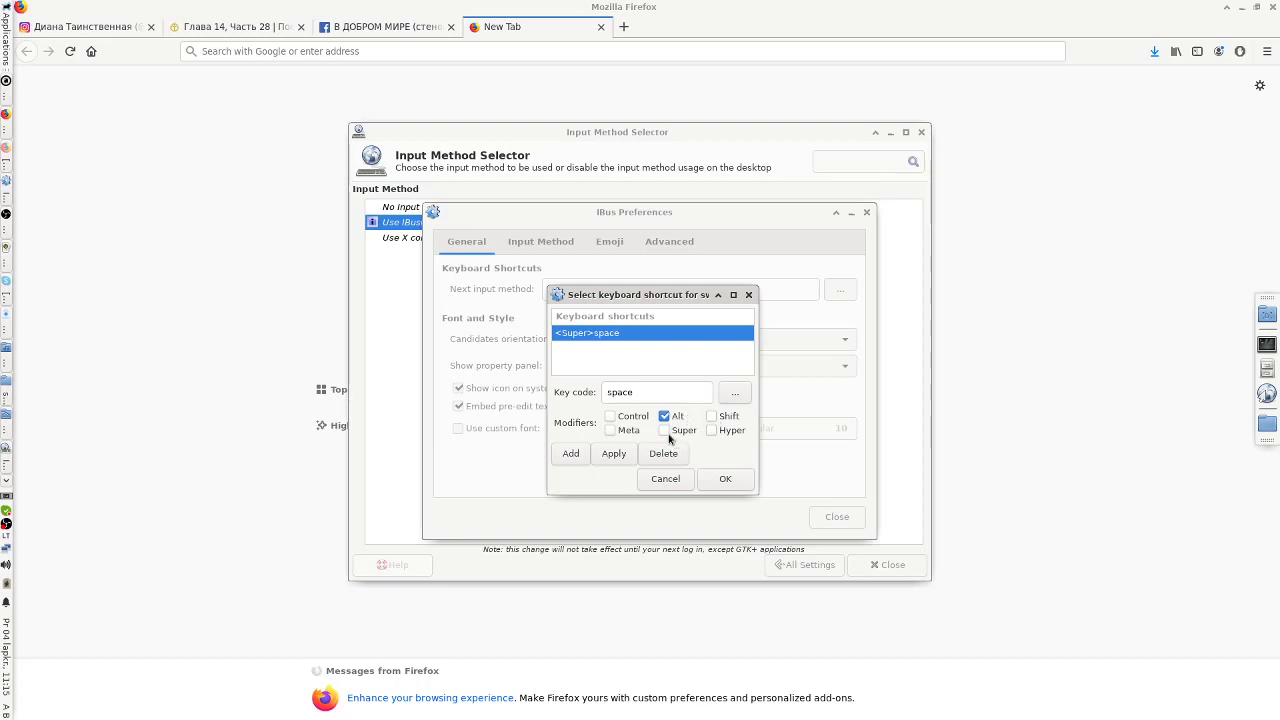
click(665, 417)
click(665, 417)
- Open and close the key capture dialog, then clear the key code and add Alt alone as a shortcut
click(735, 393)
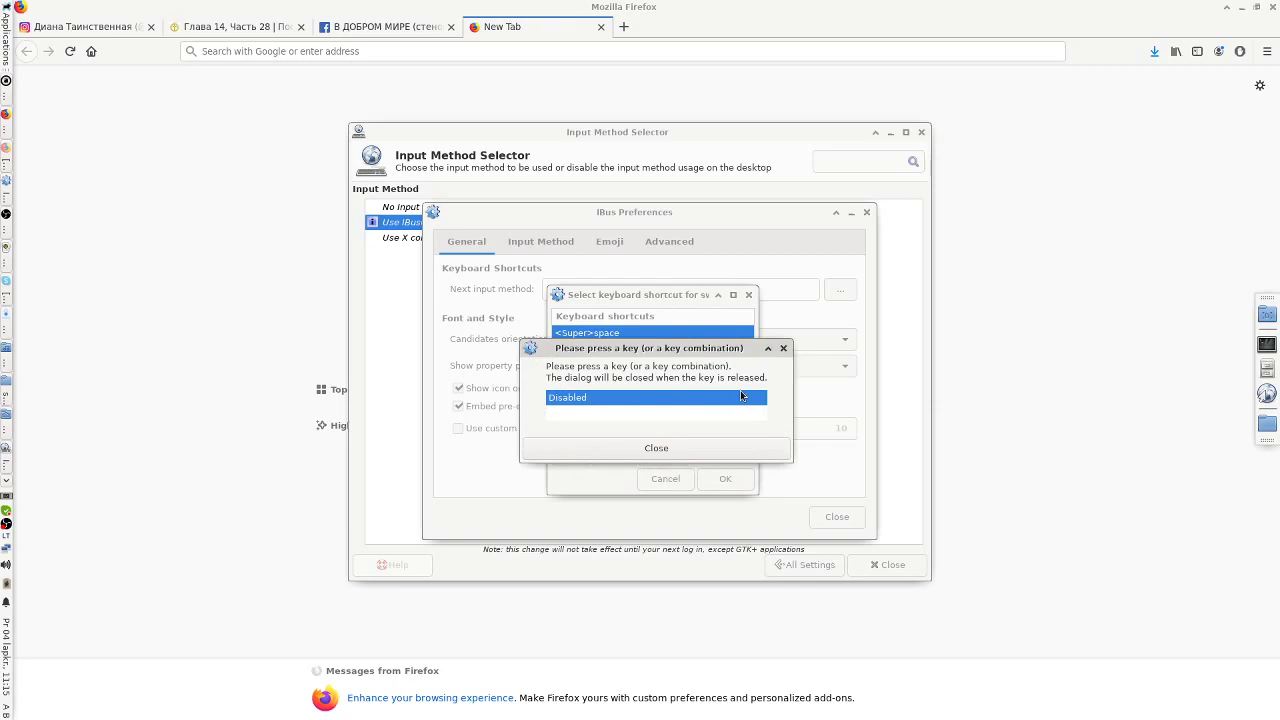
click(688, 398)
click(645, 448)
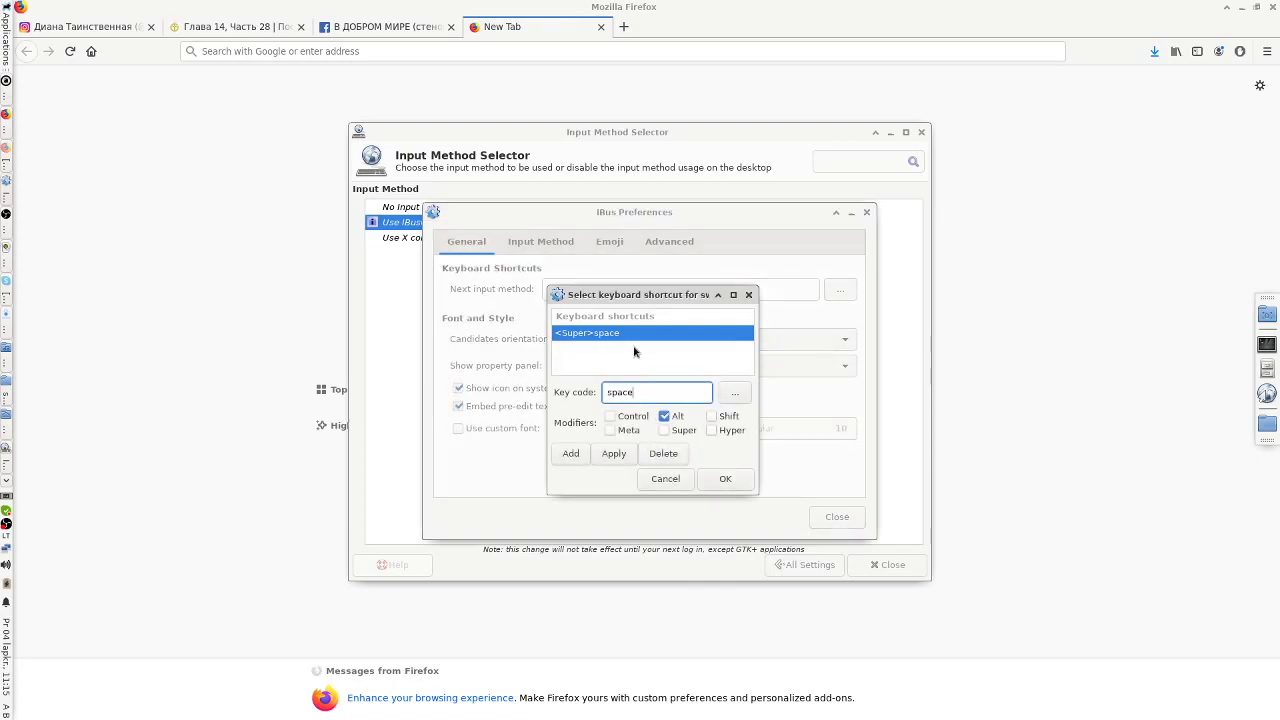
drag(644, 394, 526, 398)
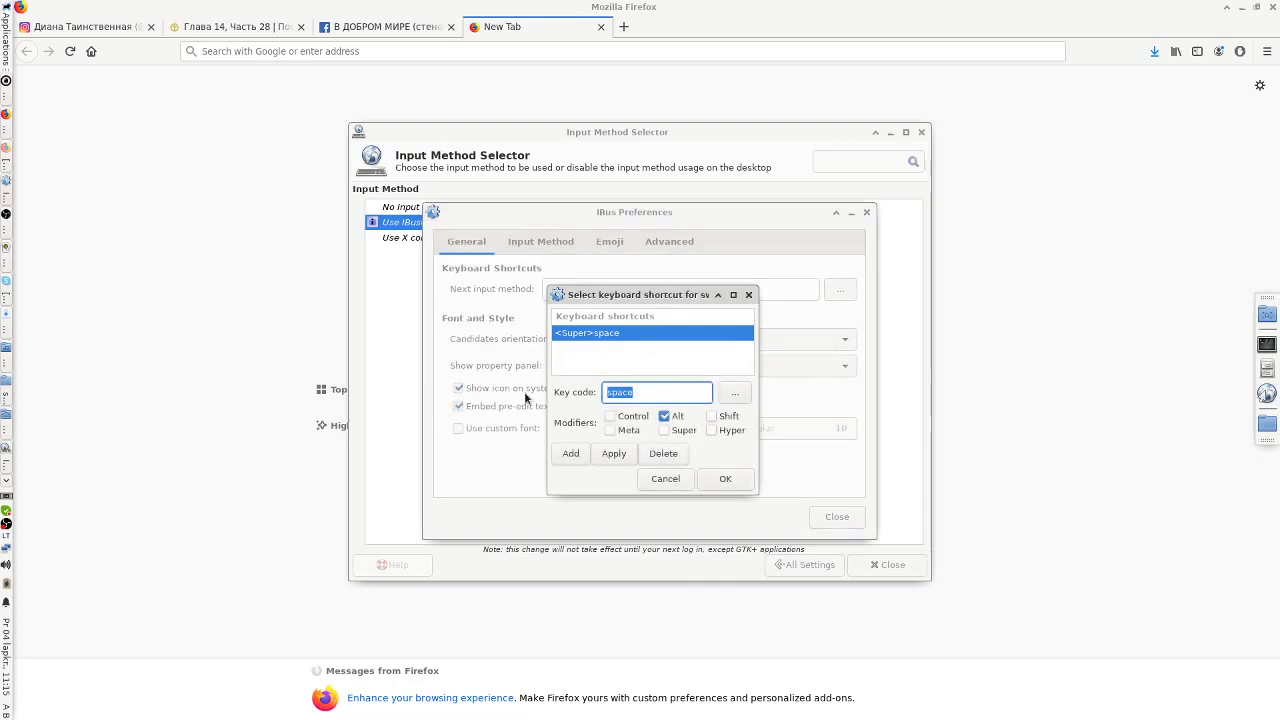
key(BackSpace)
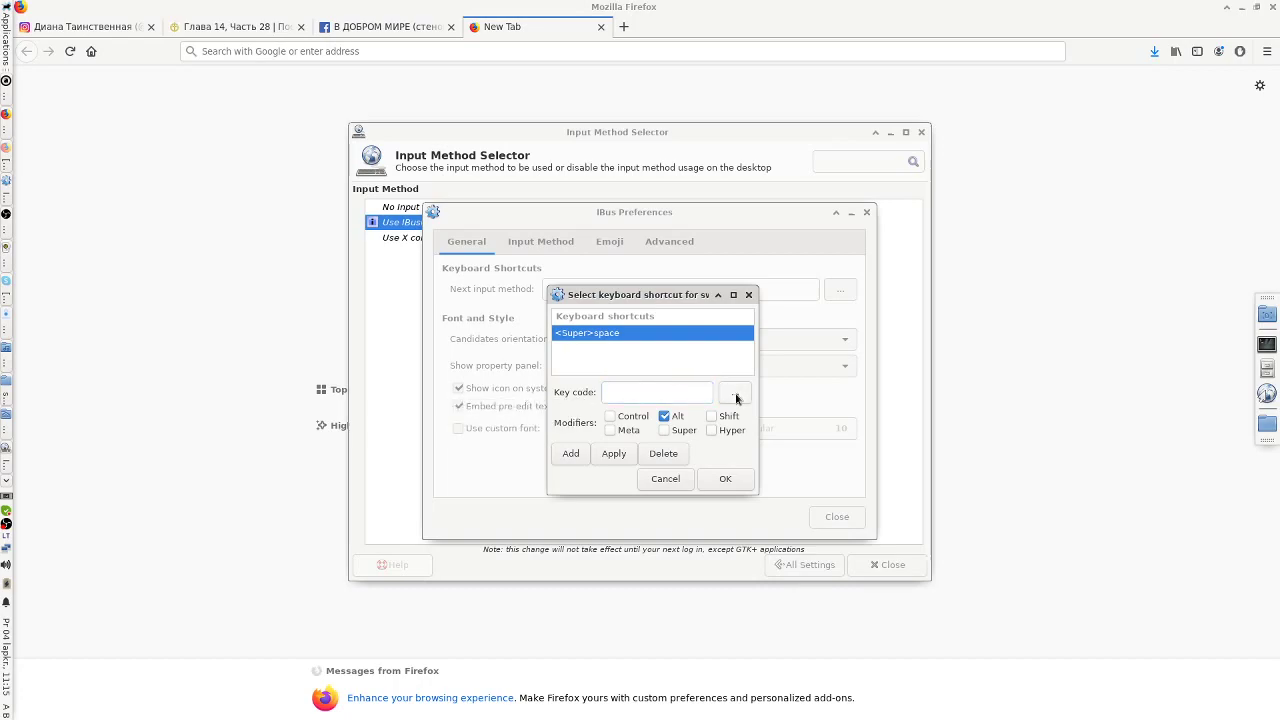
click(569, 454)
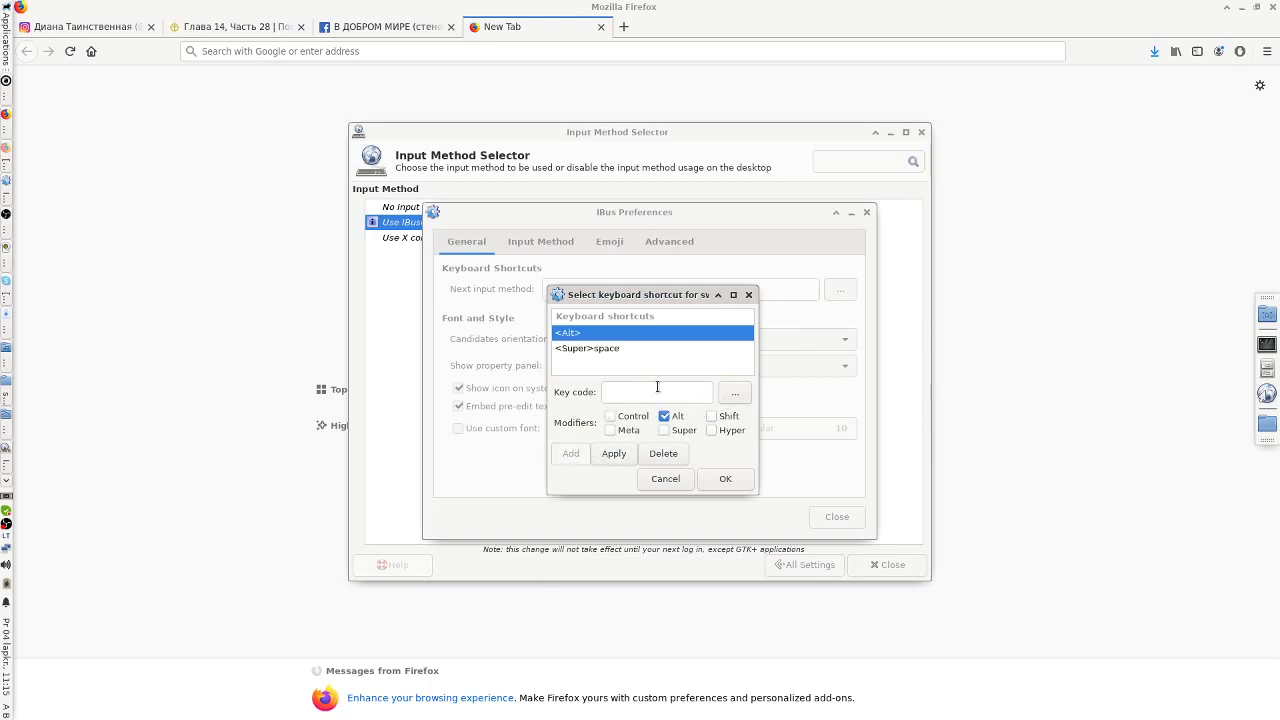
- Open the key capture dialog again, close it and delete the Alt-only shortcut from the list
click(735, 392)
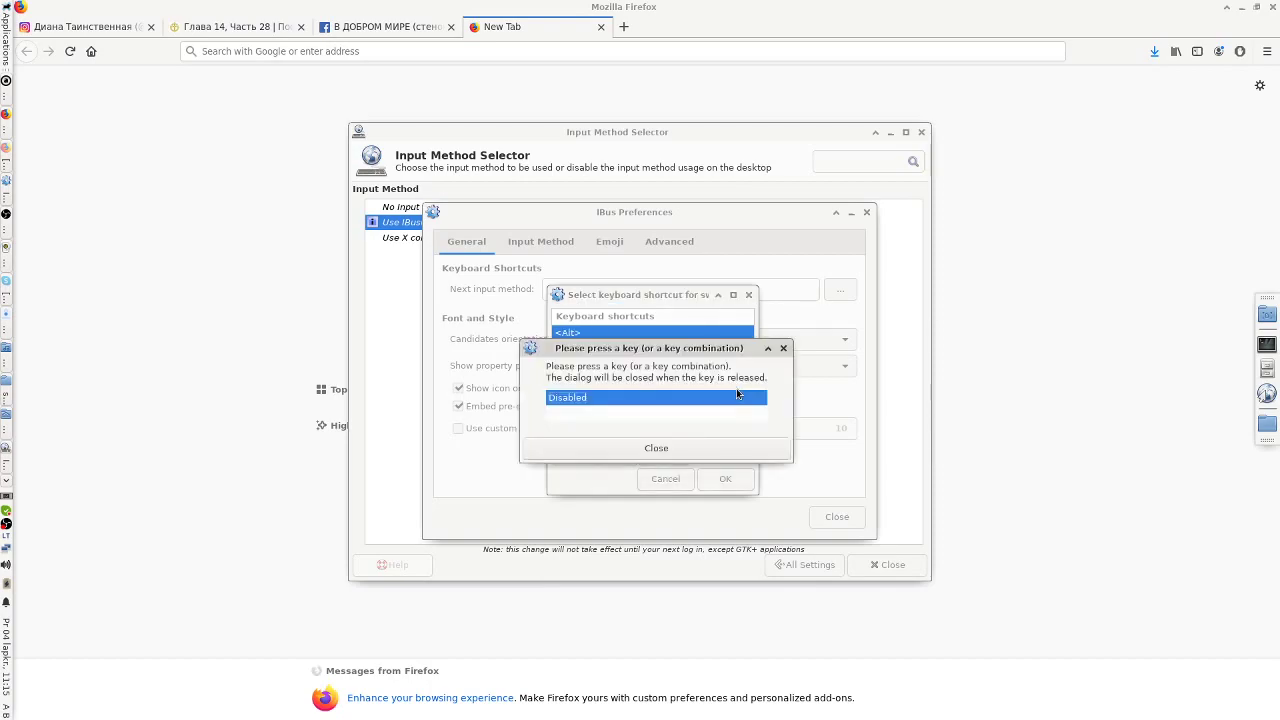
click(650, 449)
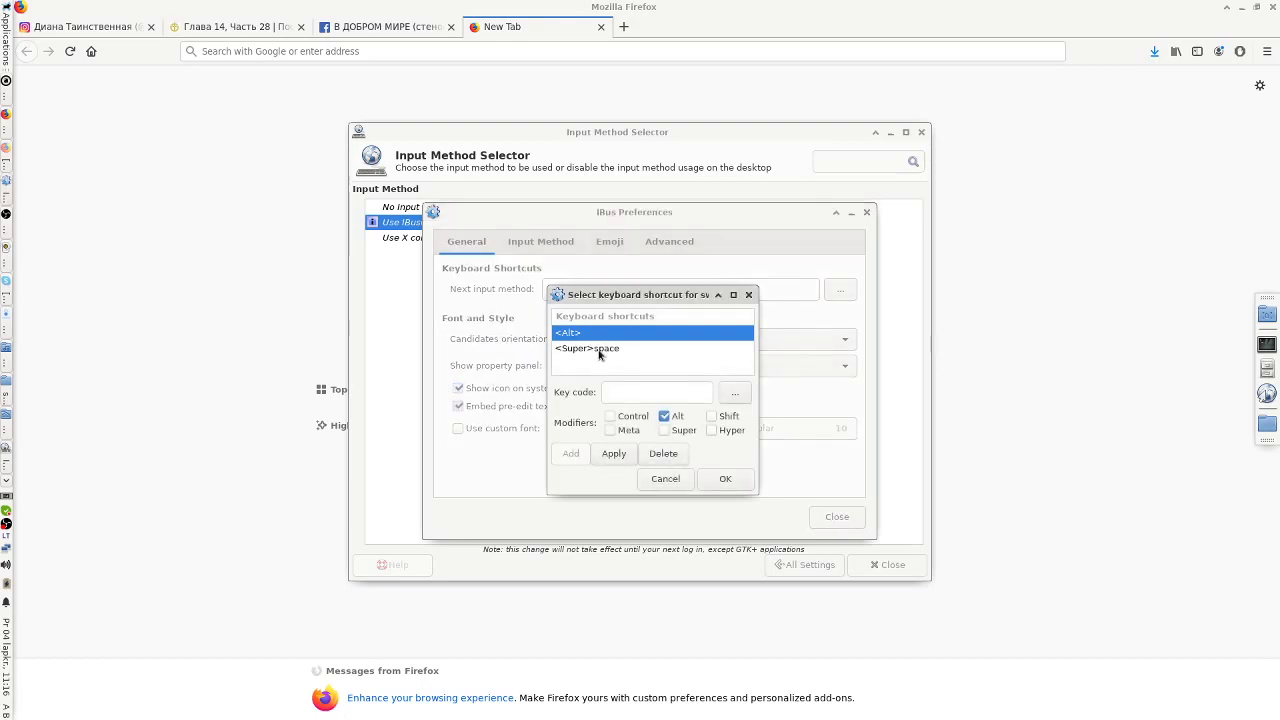
click(664, 415)
click(661, 453)
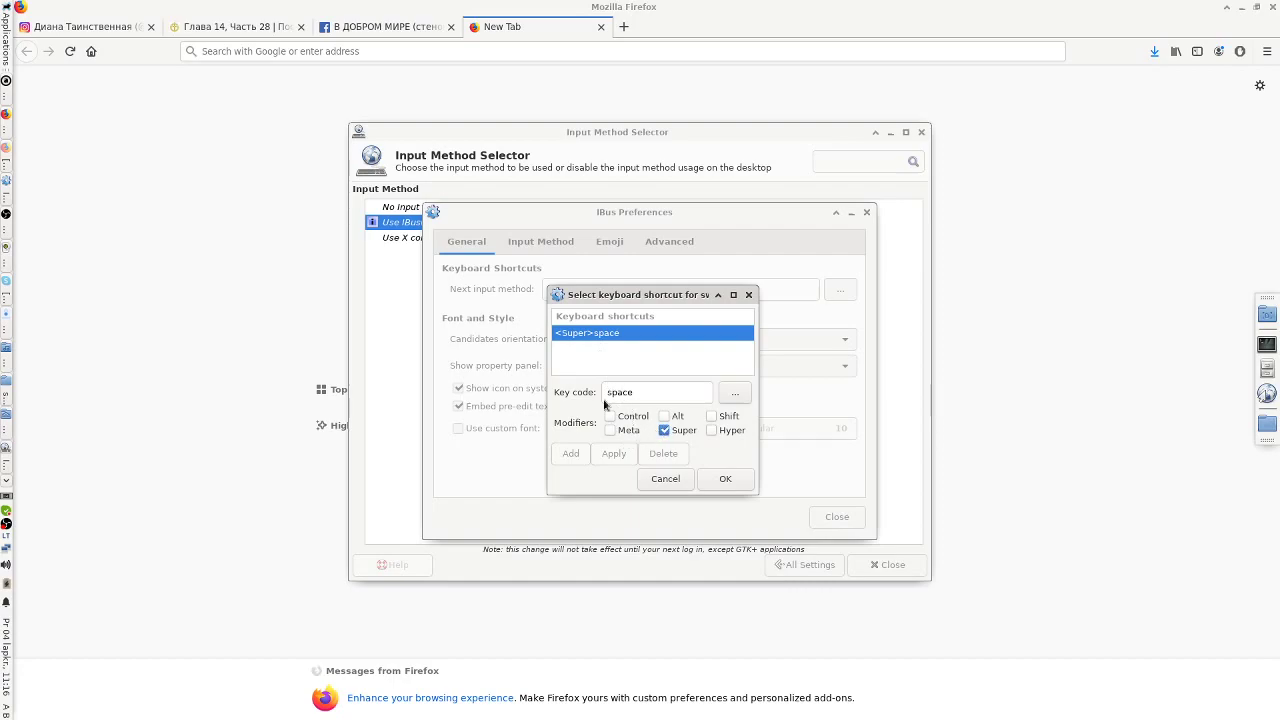
- Try adding an Alt+Super+space shortcut for switching the input method and delete it again
click(664, 416)
click(581, 449)
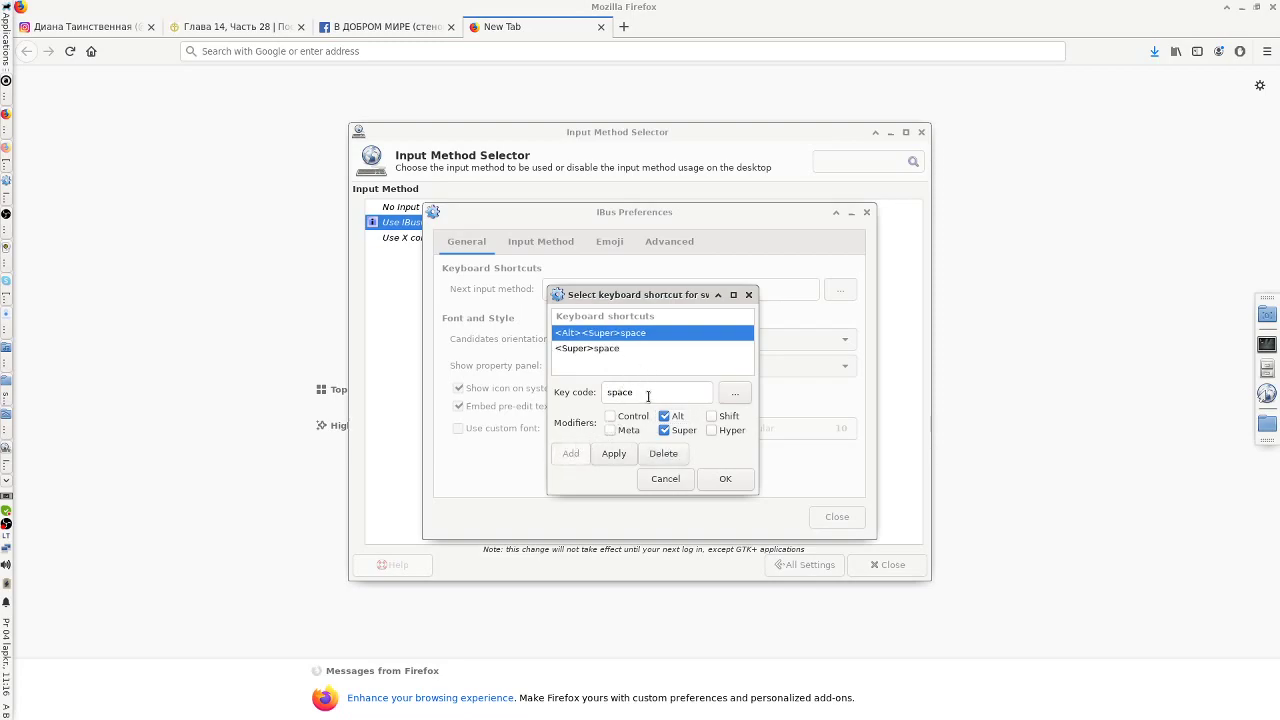
click(661, 453)
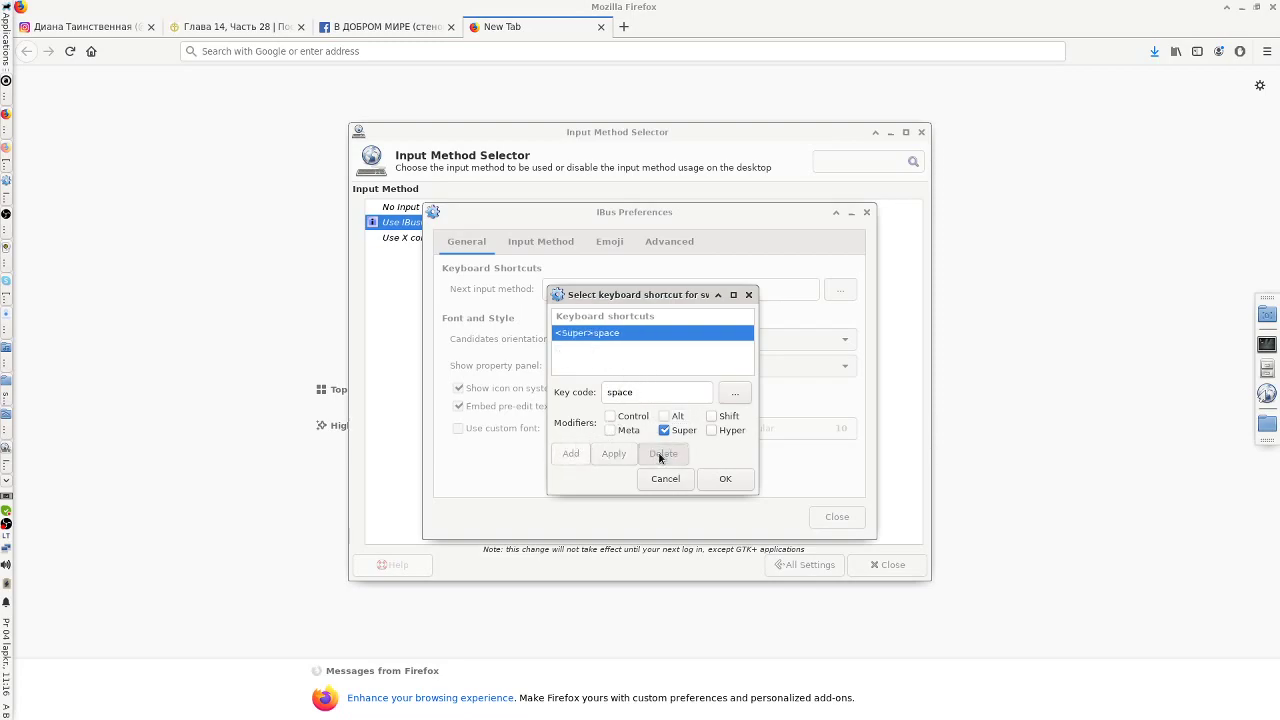
- Add Shift+space as another shortcut for switching to the next input method
click(664, 430)
click(664, 416)
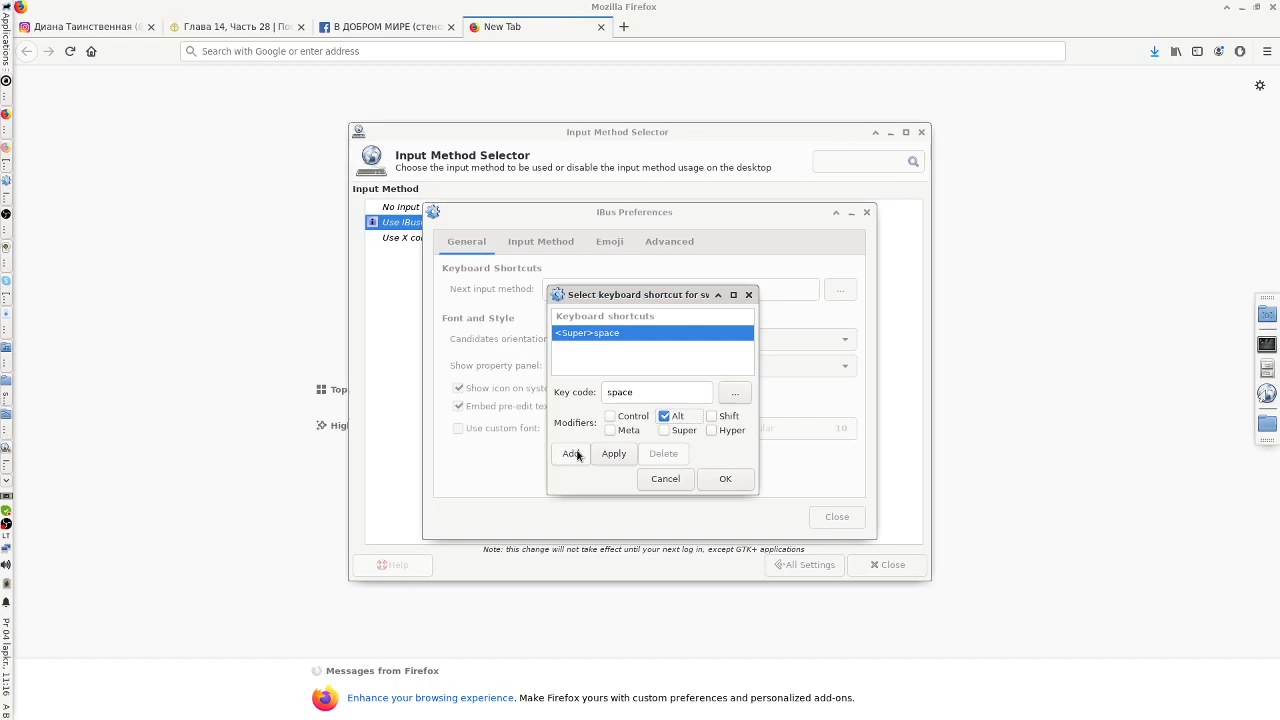
click(664, 416)
click(711, 416)
click(574, 457)
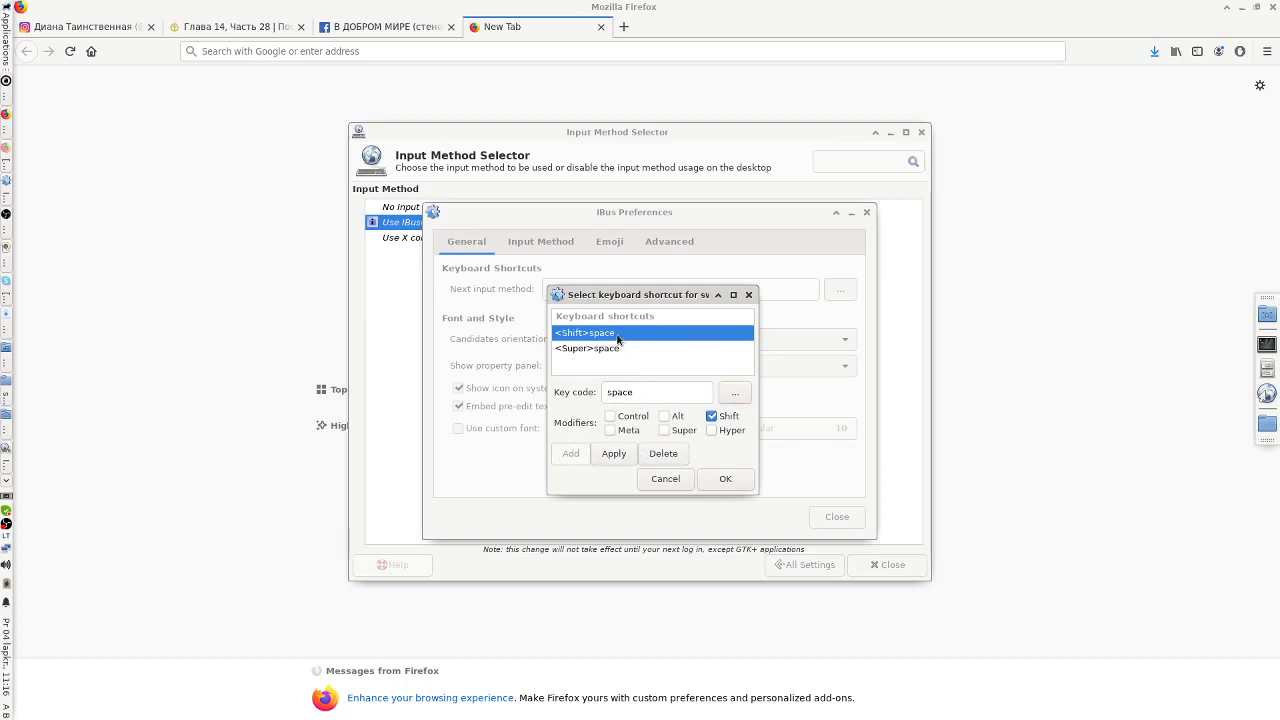
- Try to capture a replacement key for the Shift+space shortcut with B and A, then close the key capture dialog
click(649, 391)
click(730, 391)
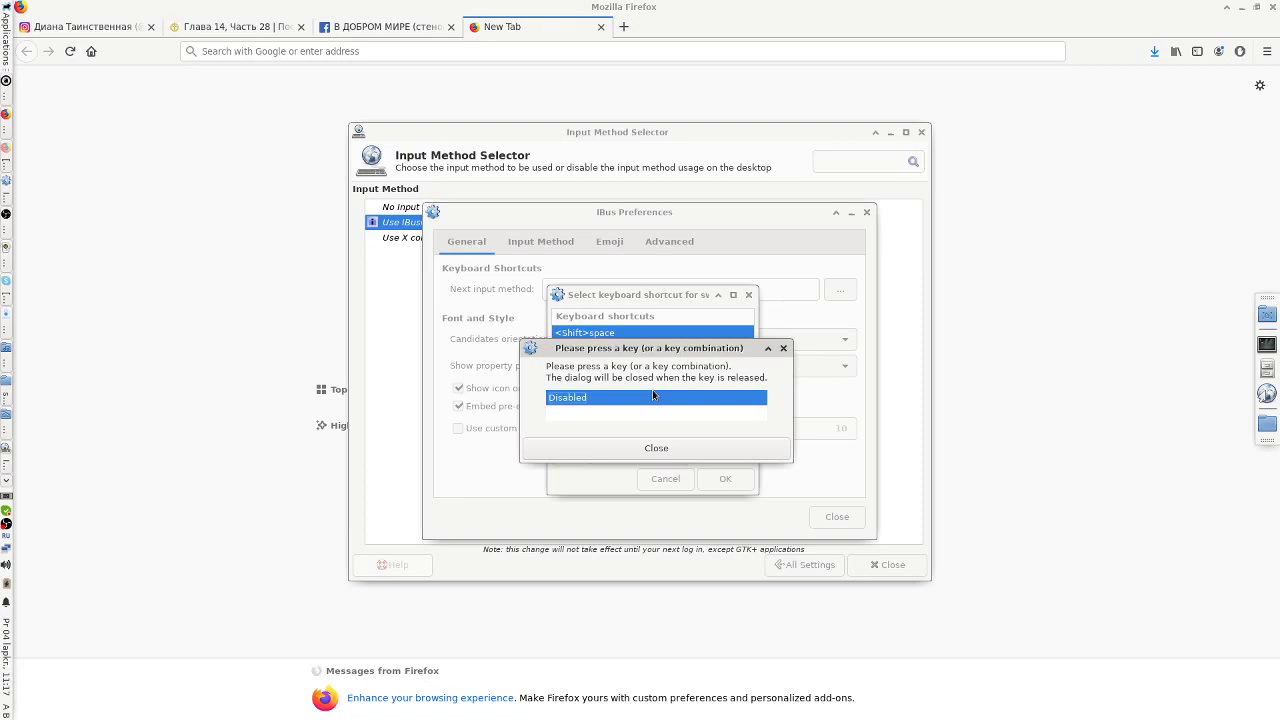
text(B)
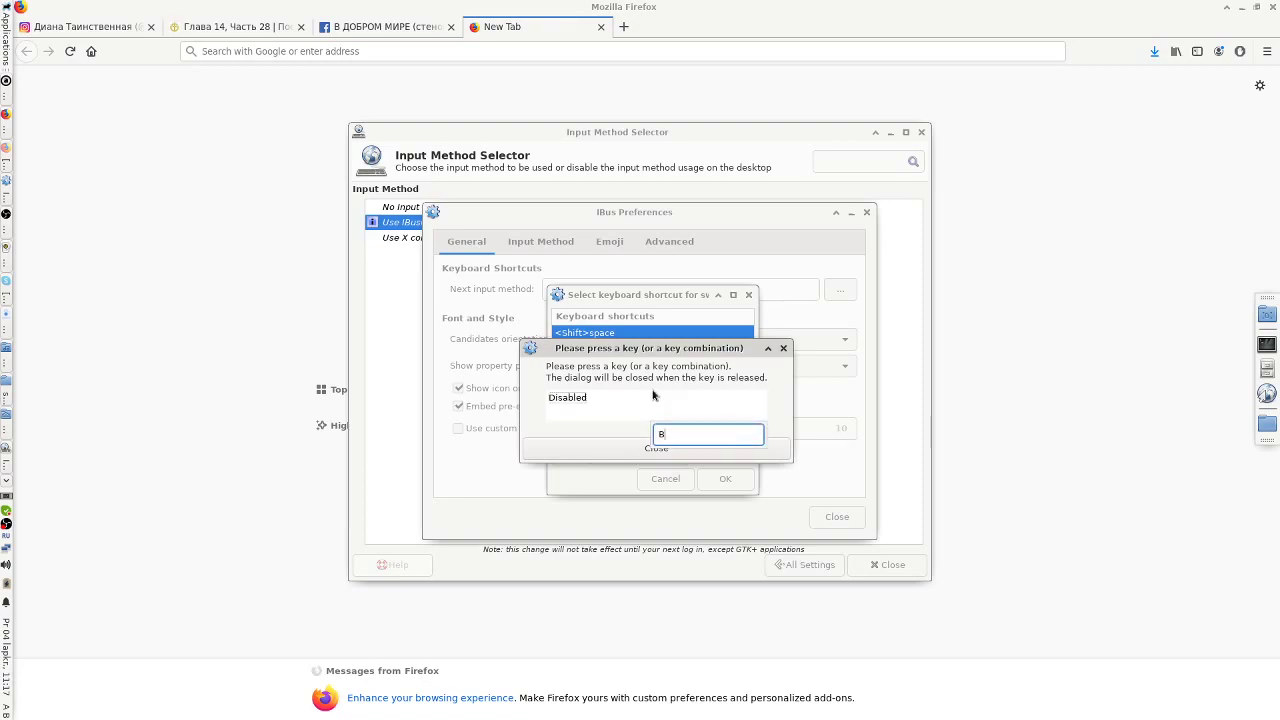
key(BackSpace)
key(Escape)
text(B)
key(Escape)
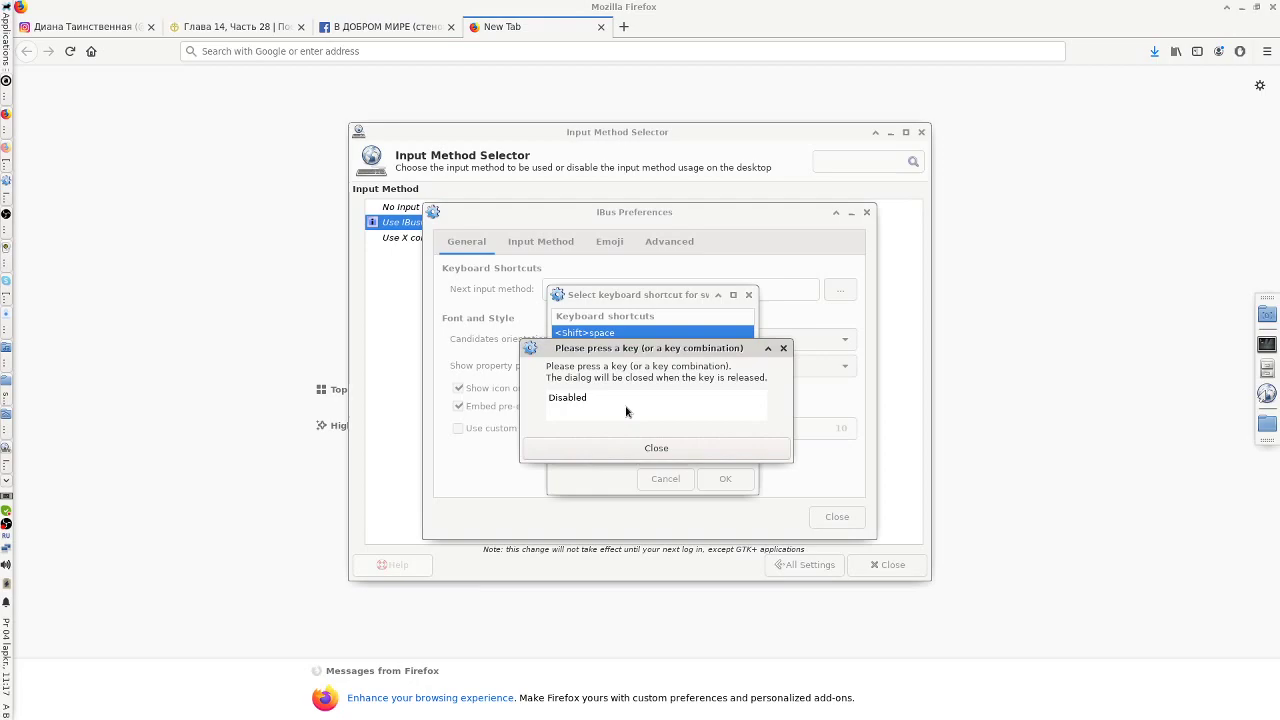
text(A)
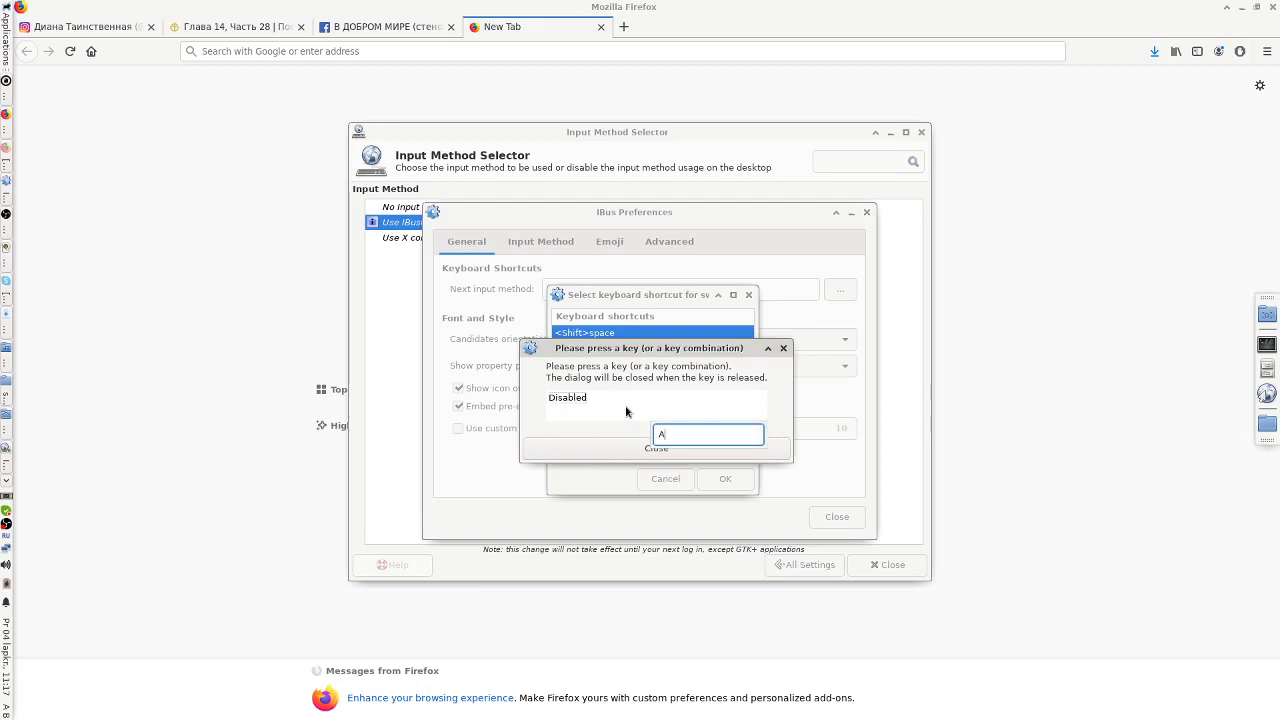
key(BackSpace)
text(B)
key(BackSpace)
click(633, 450)
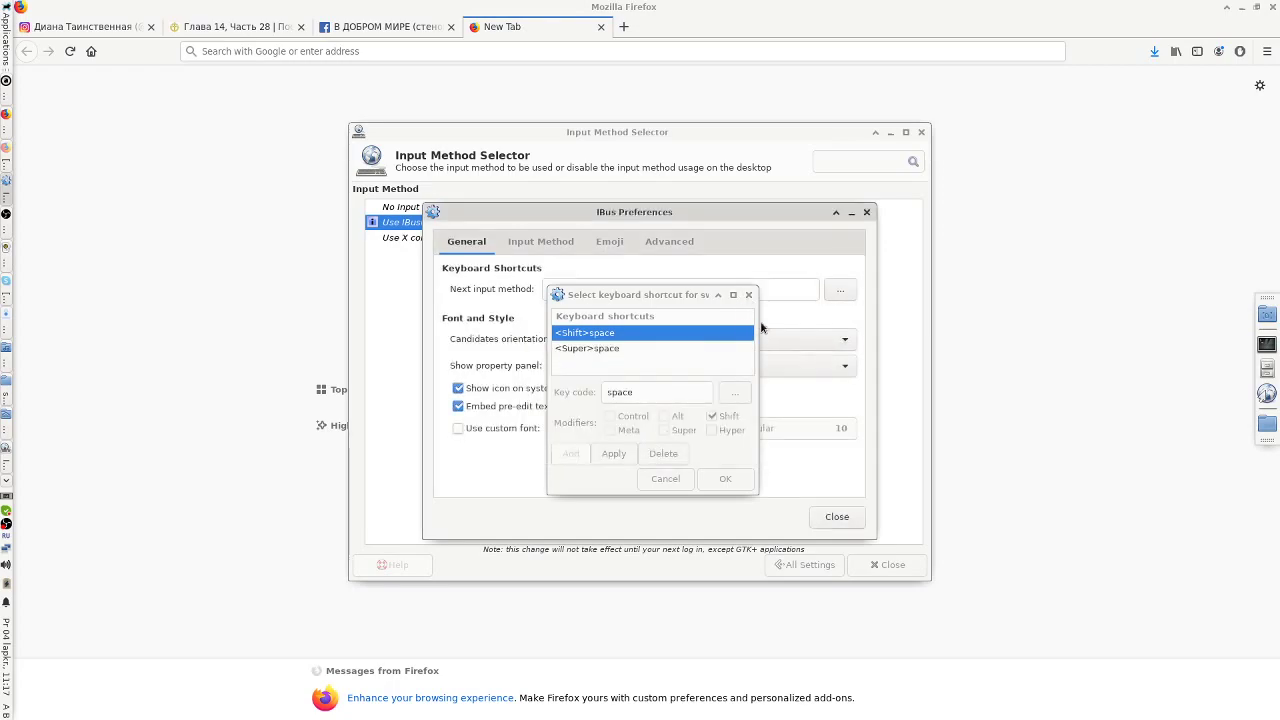
- Discard the pending shortcut changes and close both IBus Preferences and the Input Method Selector
click(748, 295)
click(866, 212)
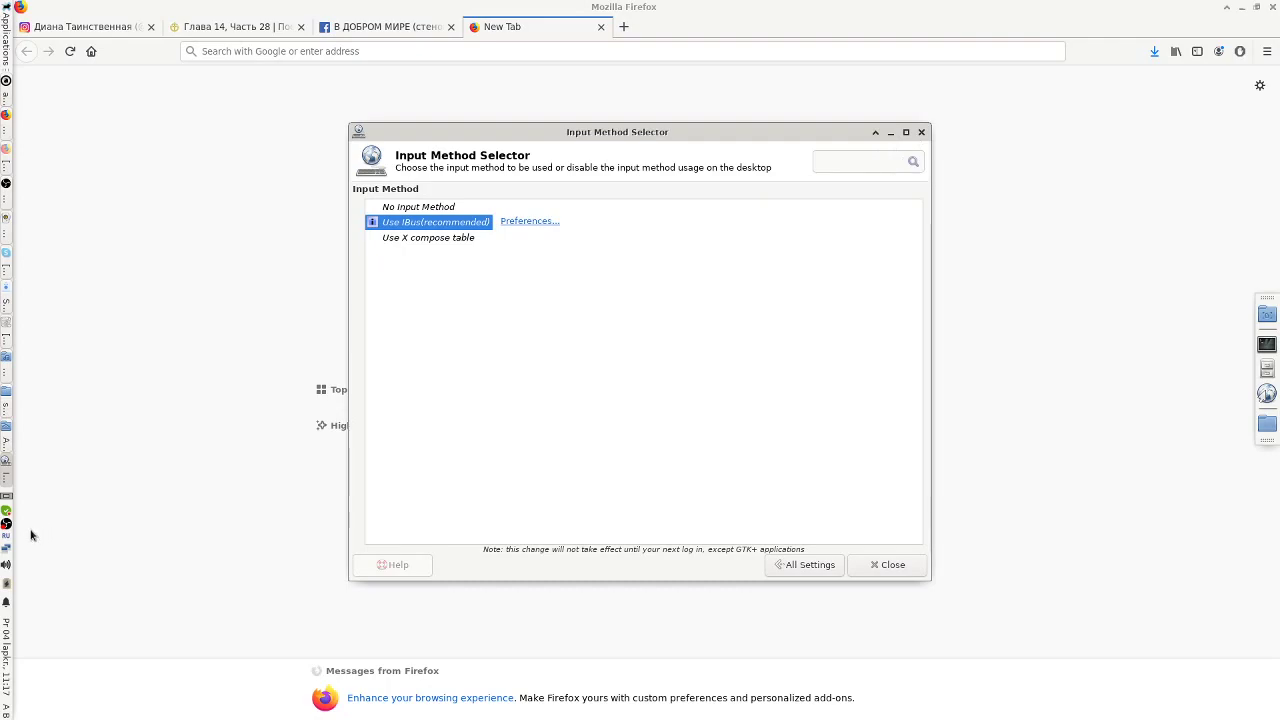
click(920, 134)
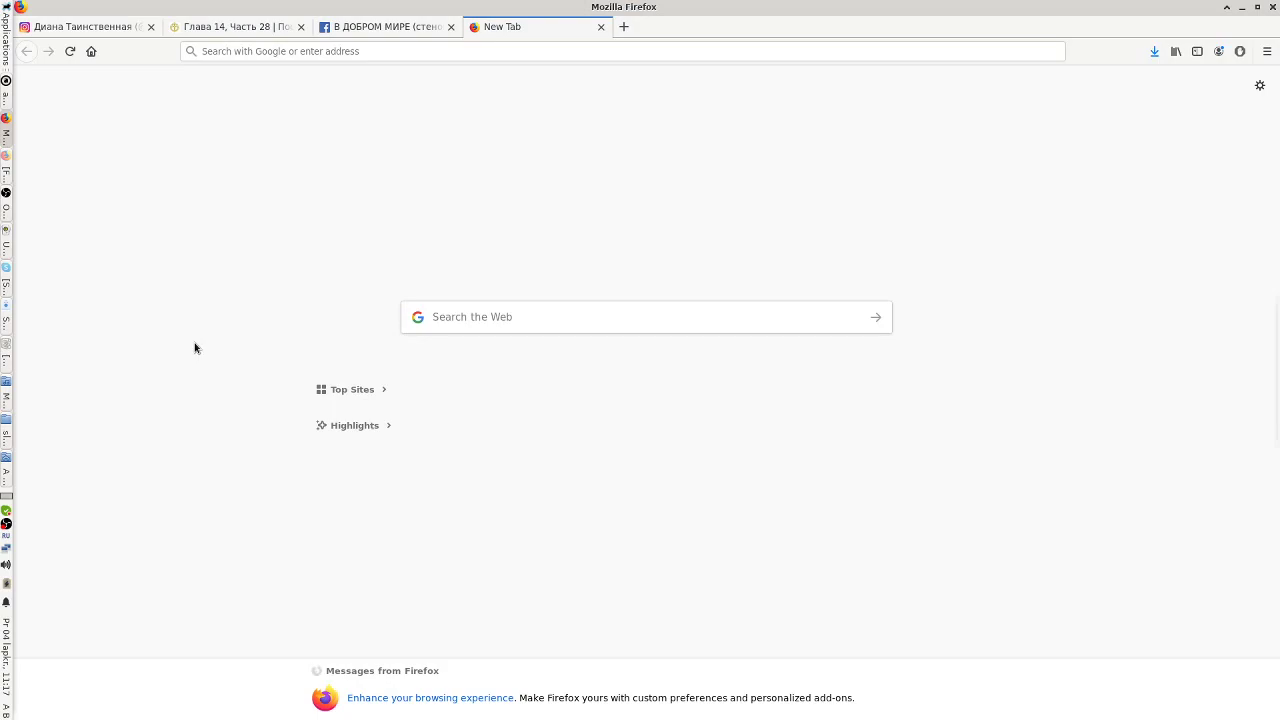
- Open the Input Method Selector from the Settings Manager and bring up the IBus shortcut editor for the next input method
click(5, 50)
mouse_move(74, 95)
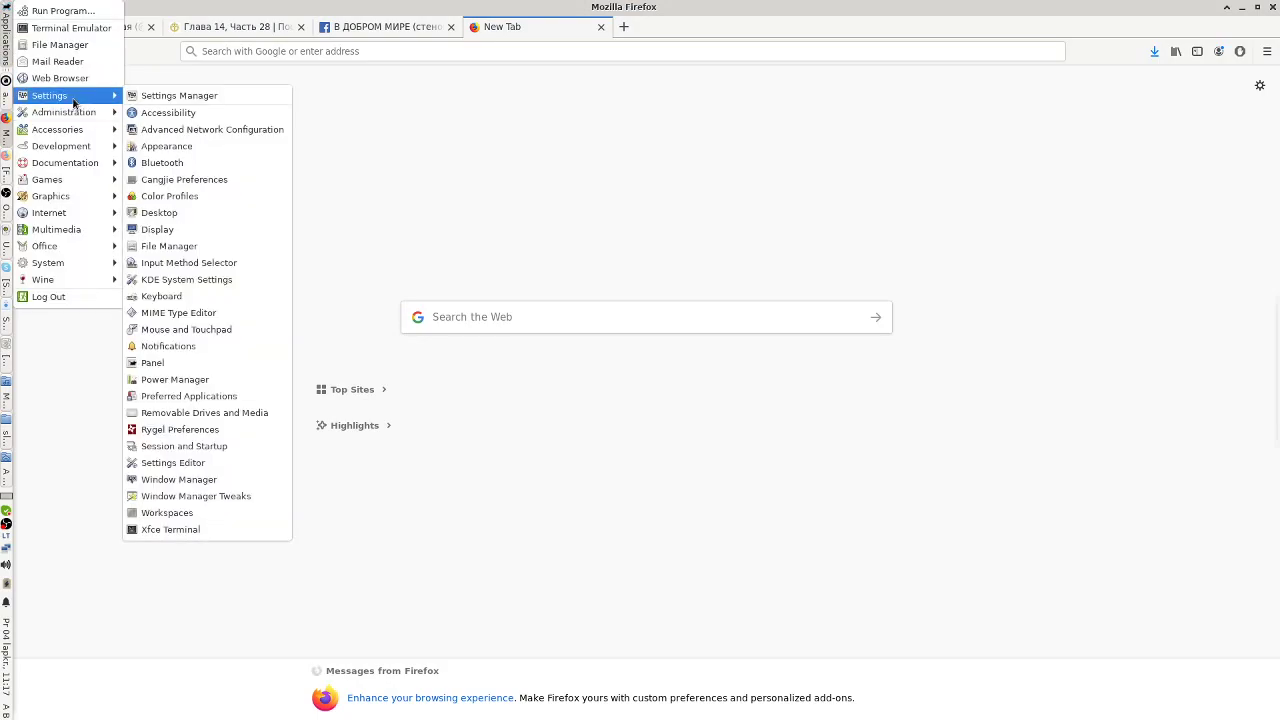
click(165, 95)
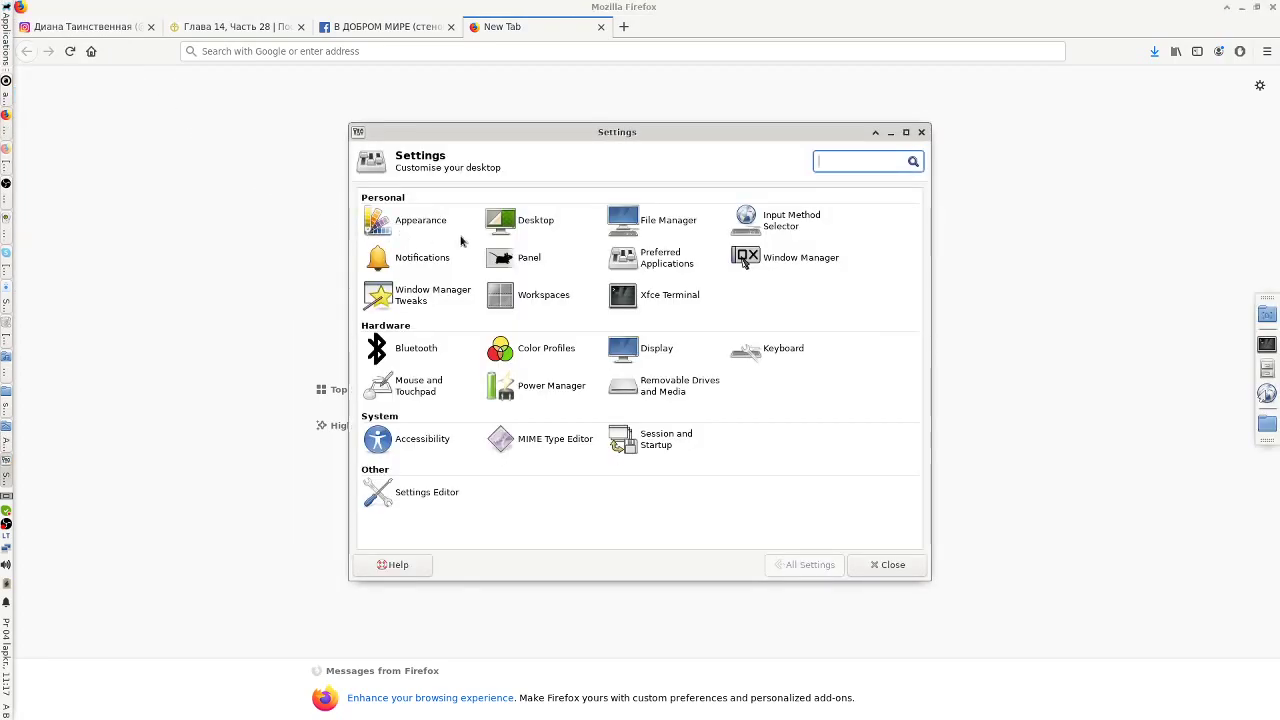
click(769, 224)
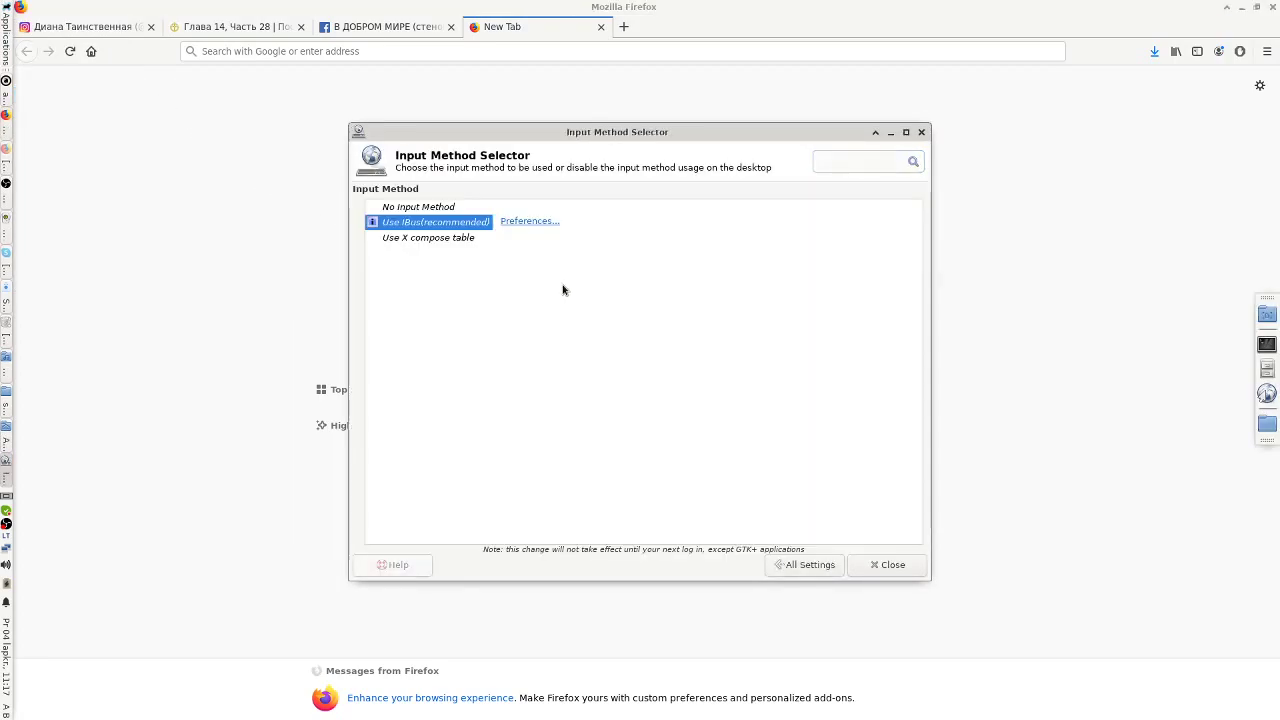
click(530, 224)
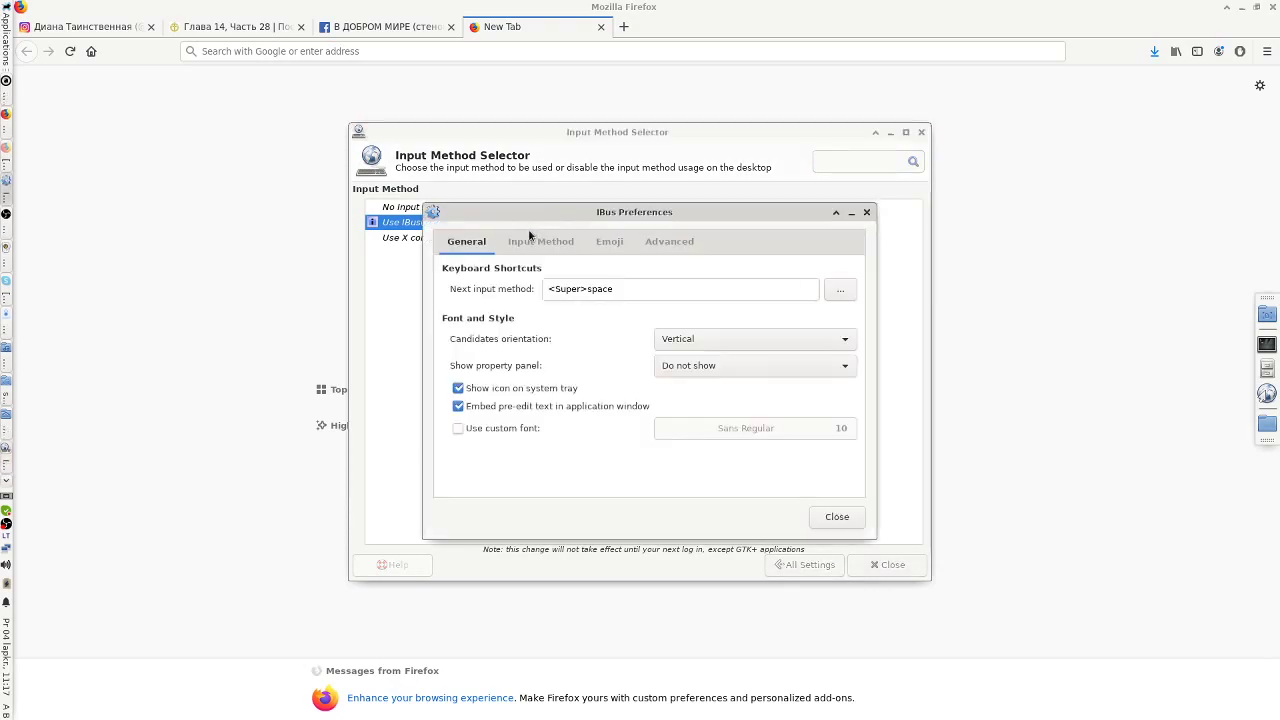
click(841, 289)
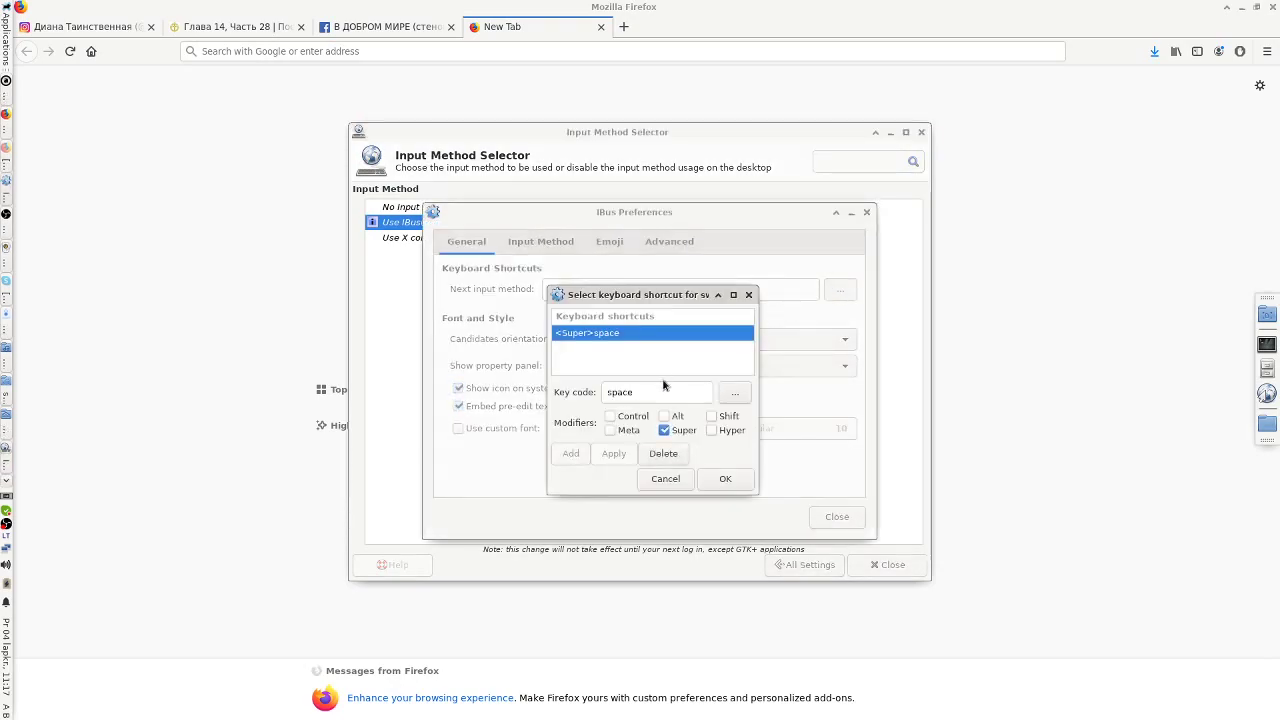
- Replace the Super modifier with Alt and add Alt+space as another shortcut
click(666, 416)
click(665, 416)
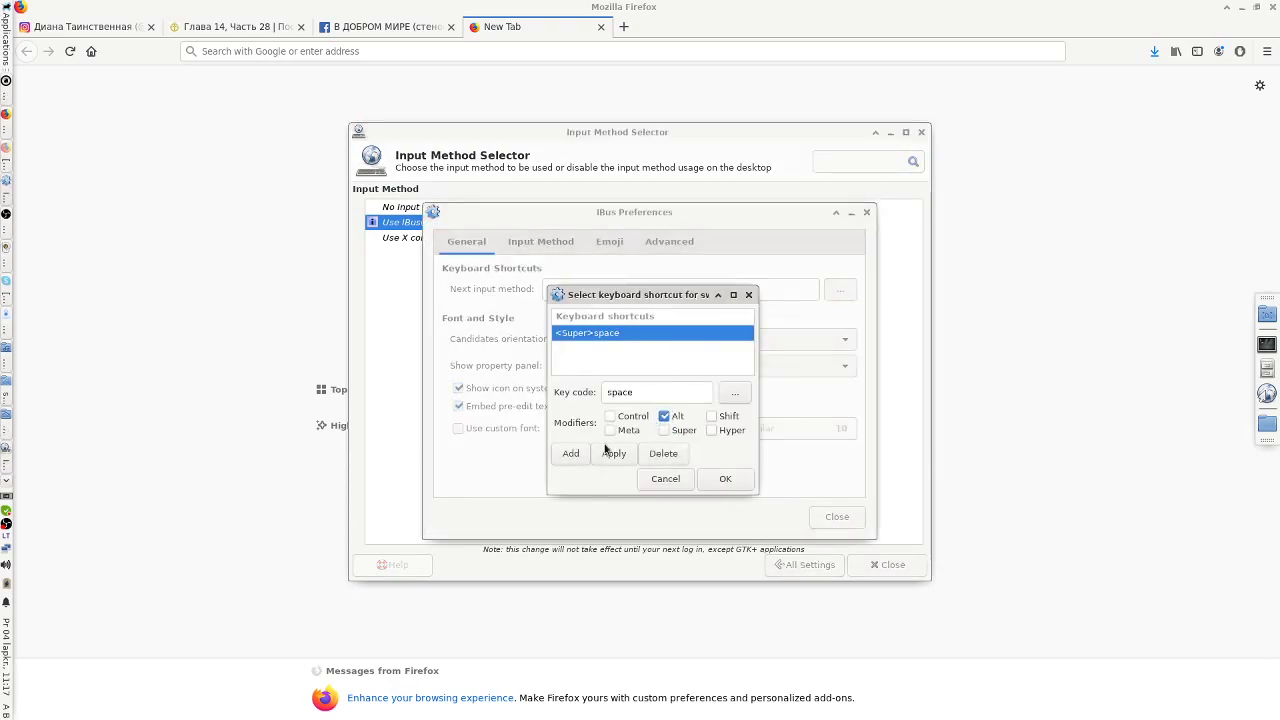
click(569, 456)
click(588, 456)
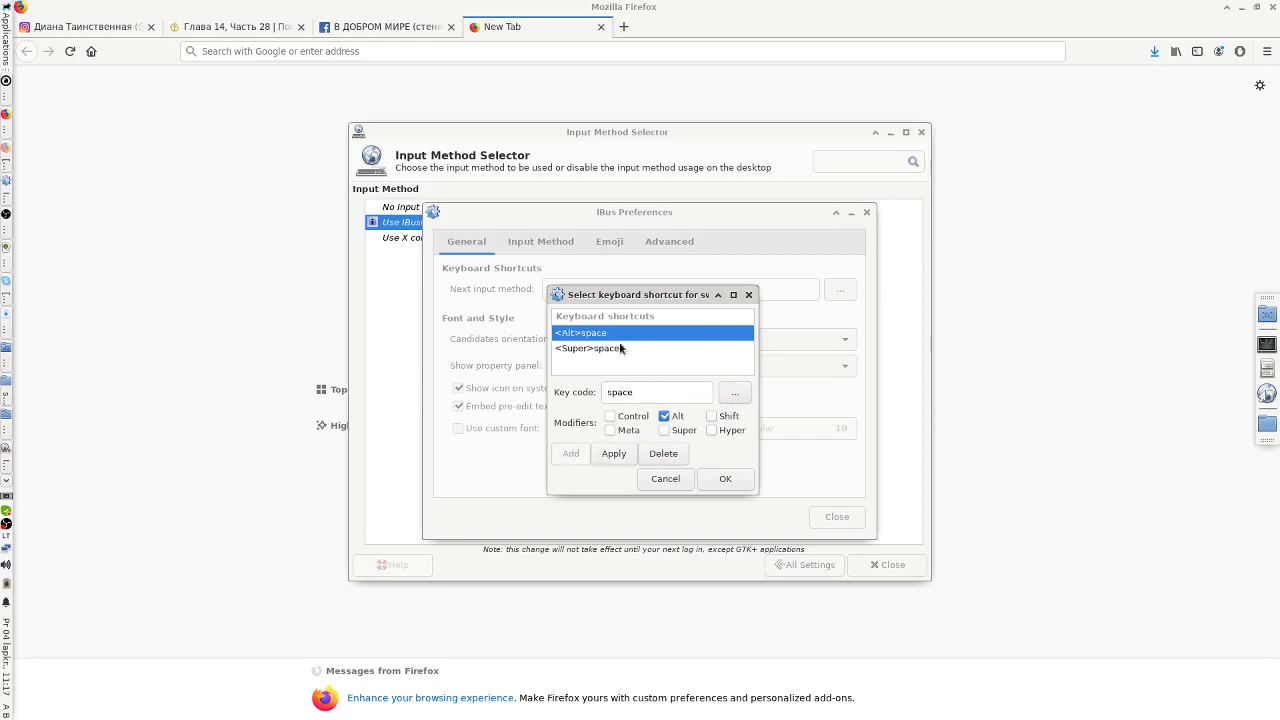
- Try entering letters such as D, df and SDSSDSD in the key capture dialog and clear them again
click(733, 397)
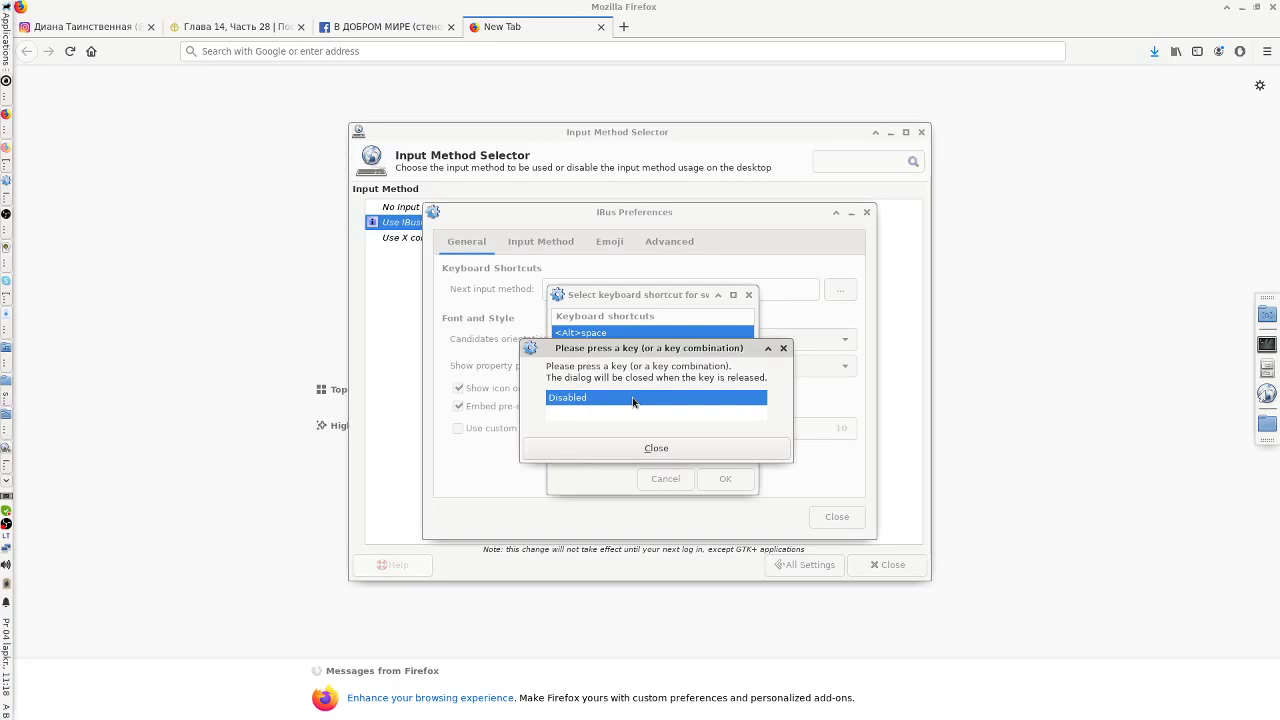
text(D)
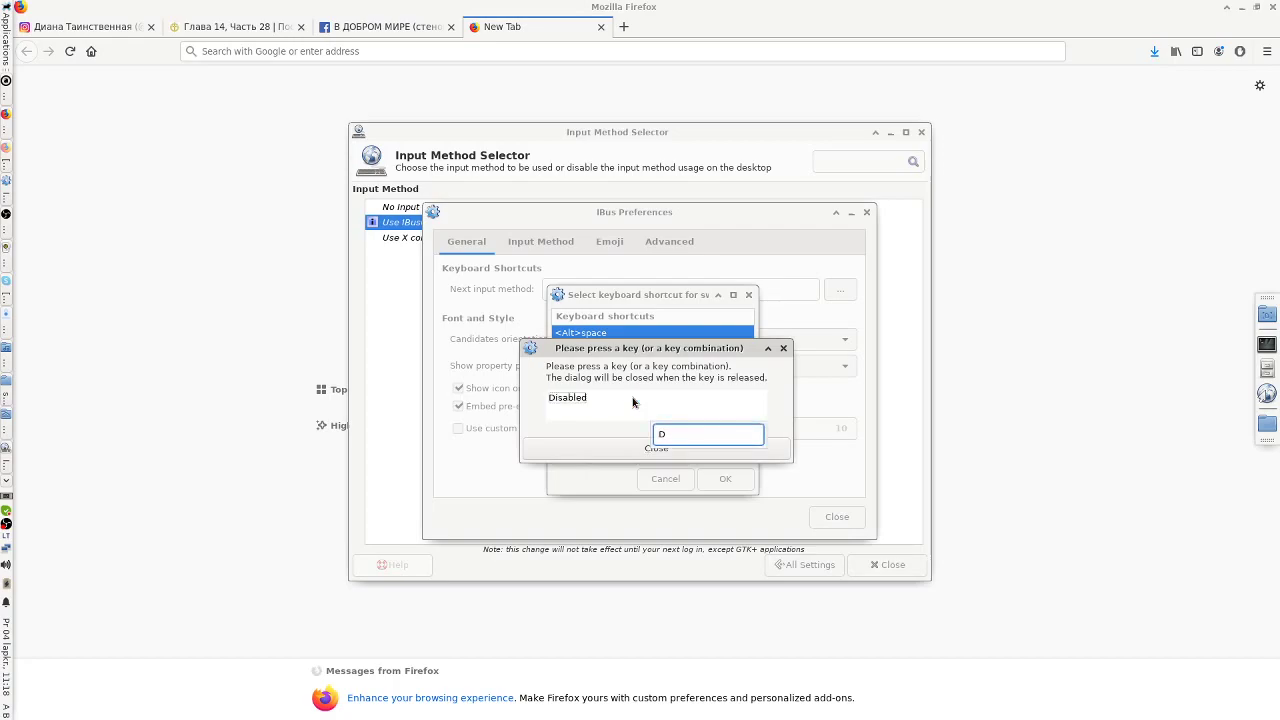
key(BackSpace)
text(df)
key(BackSpace)
key(BackSpace)
text(SDSSDSD)
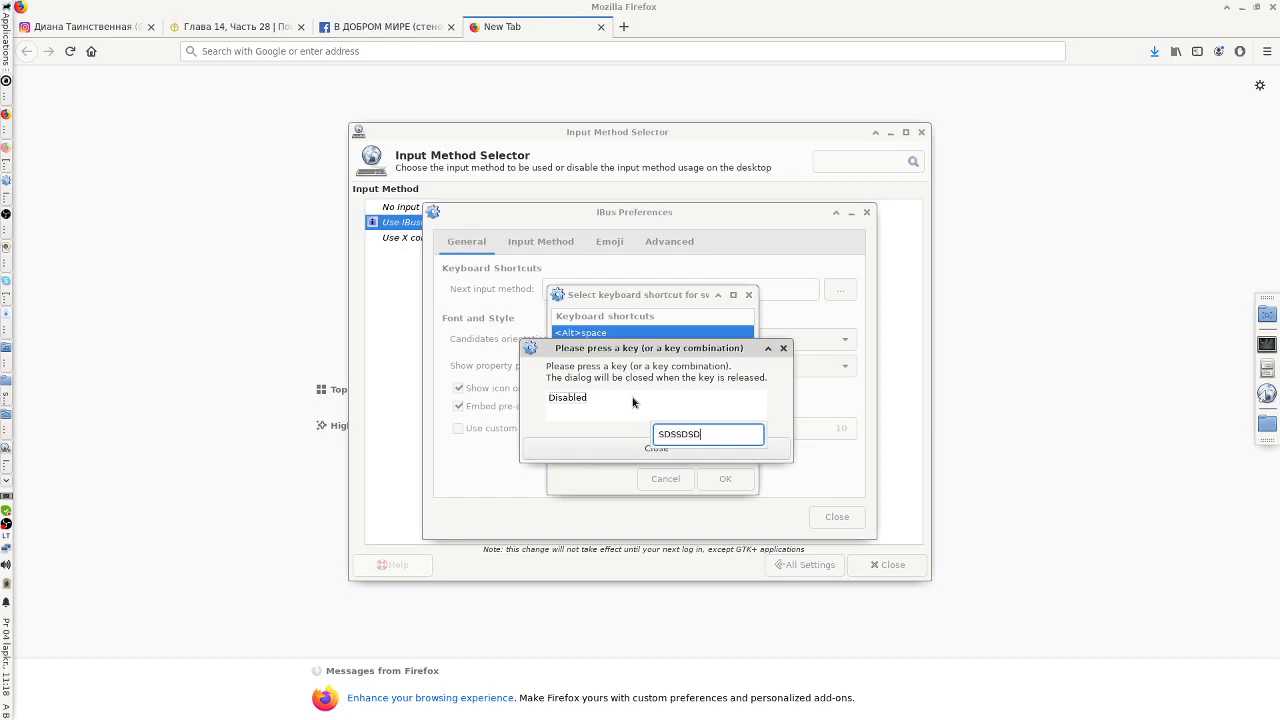
key(ctrl+a)
text(g)
key(BackSpace)
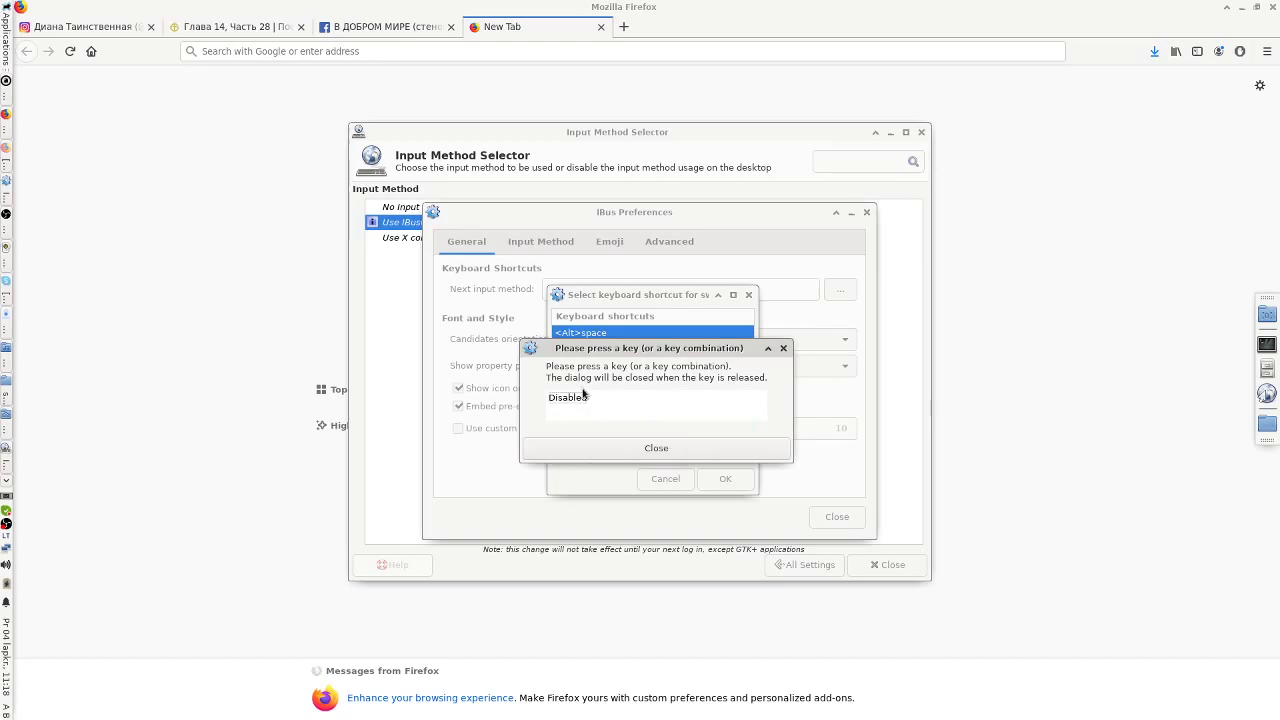
- Capture f as the key code, enable the Shift modifier and add Shift+f to the shortcuts
click(582, 395)
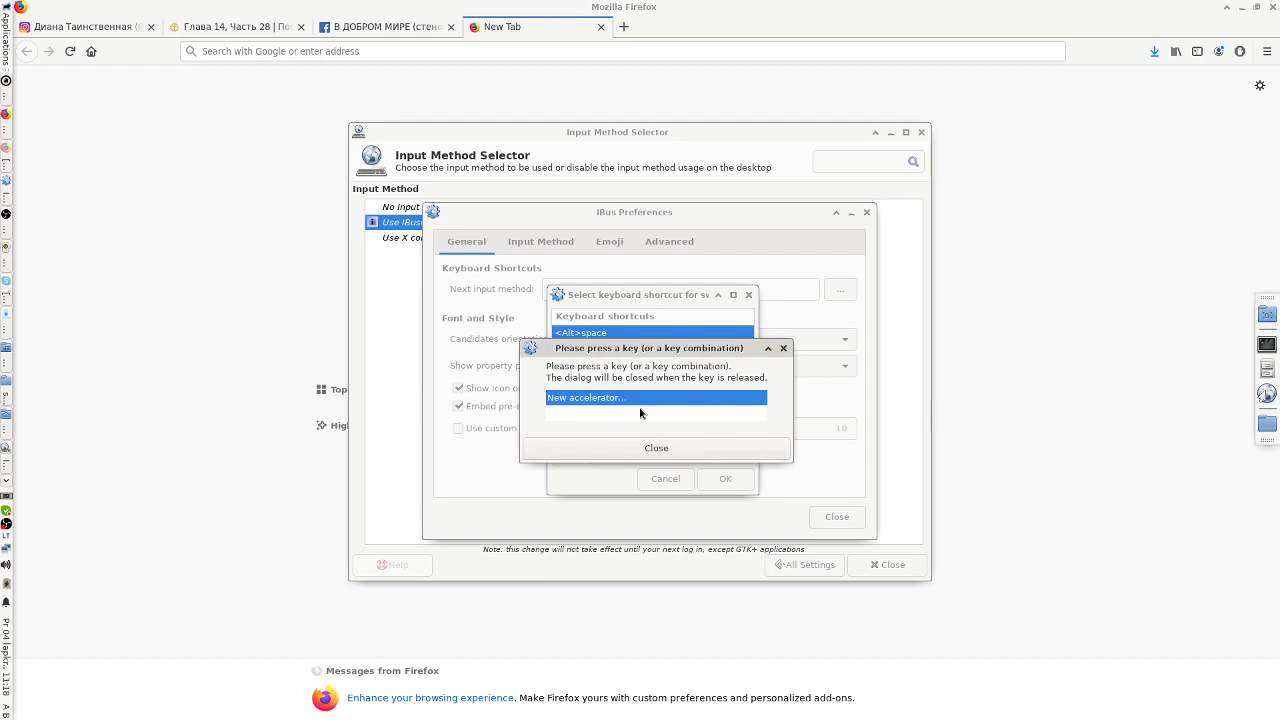
key(super+space)
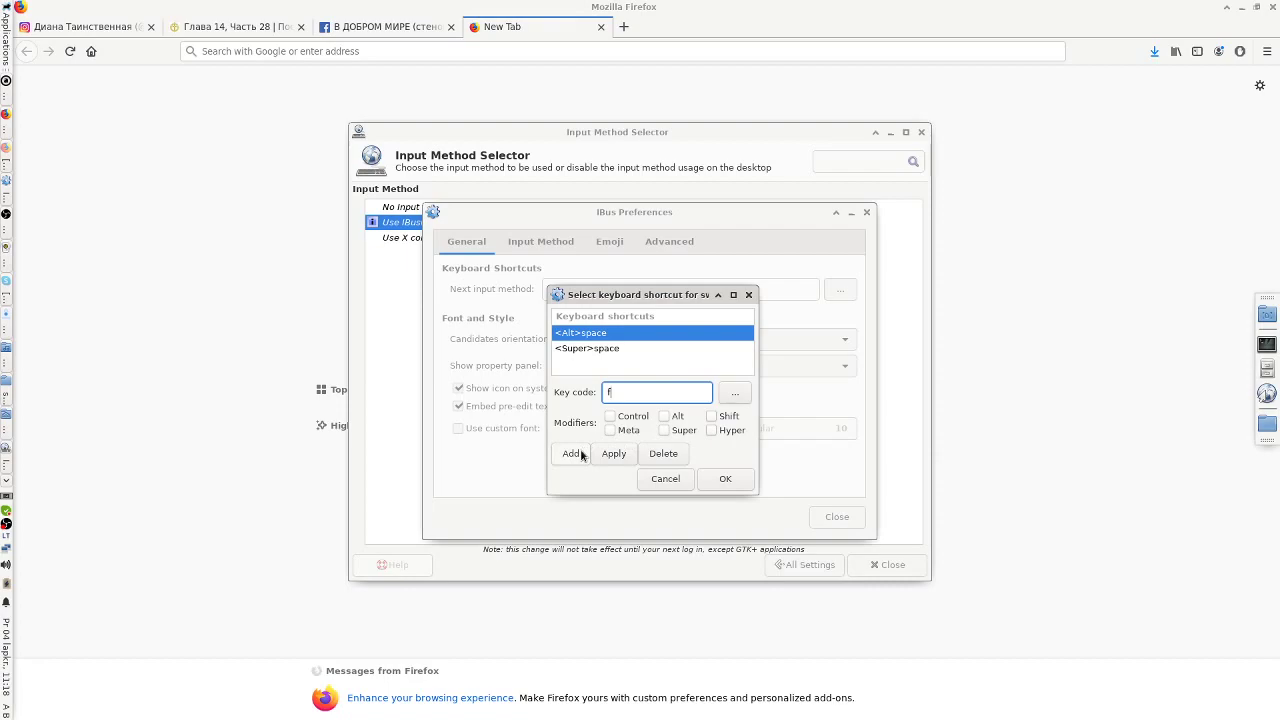
click(711, 416)
click(573, 453)
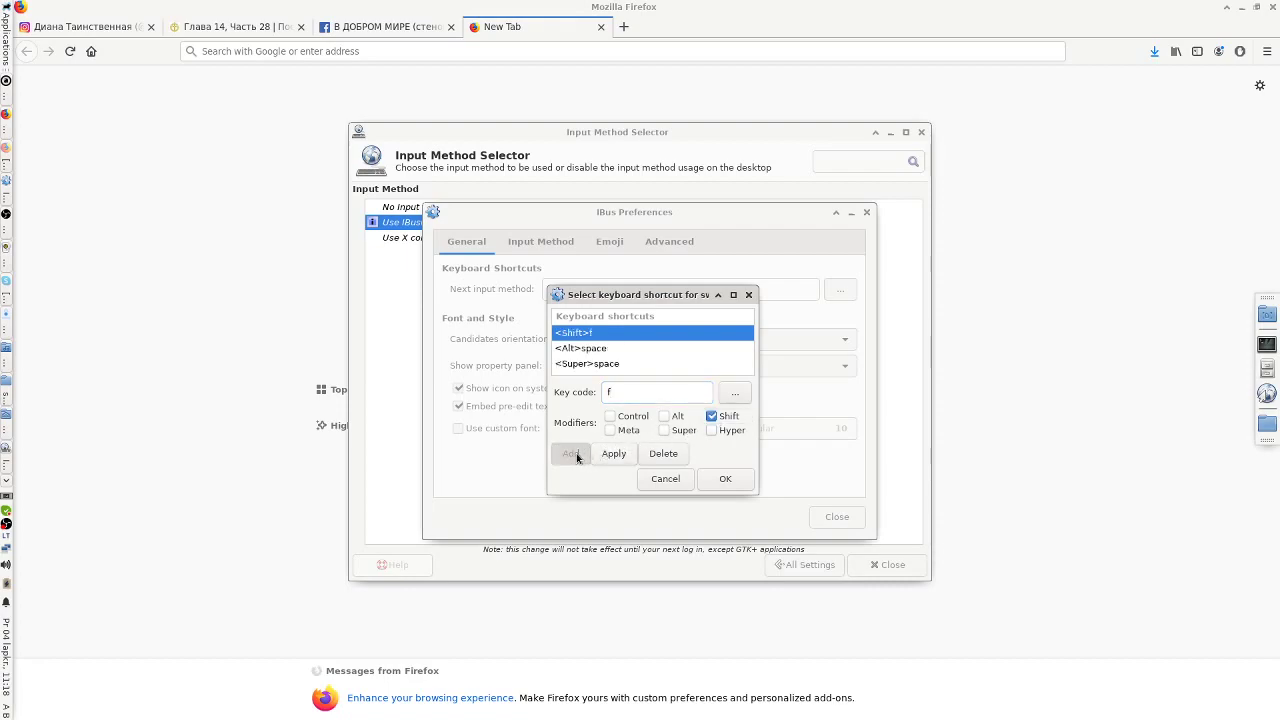
- Capture the Shift+f combination through a new accelerator and reselect the Shift+f entry
click(737, 393)
click(624, 403)
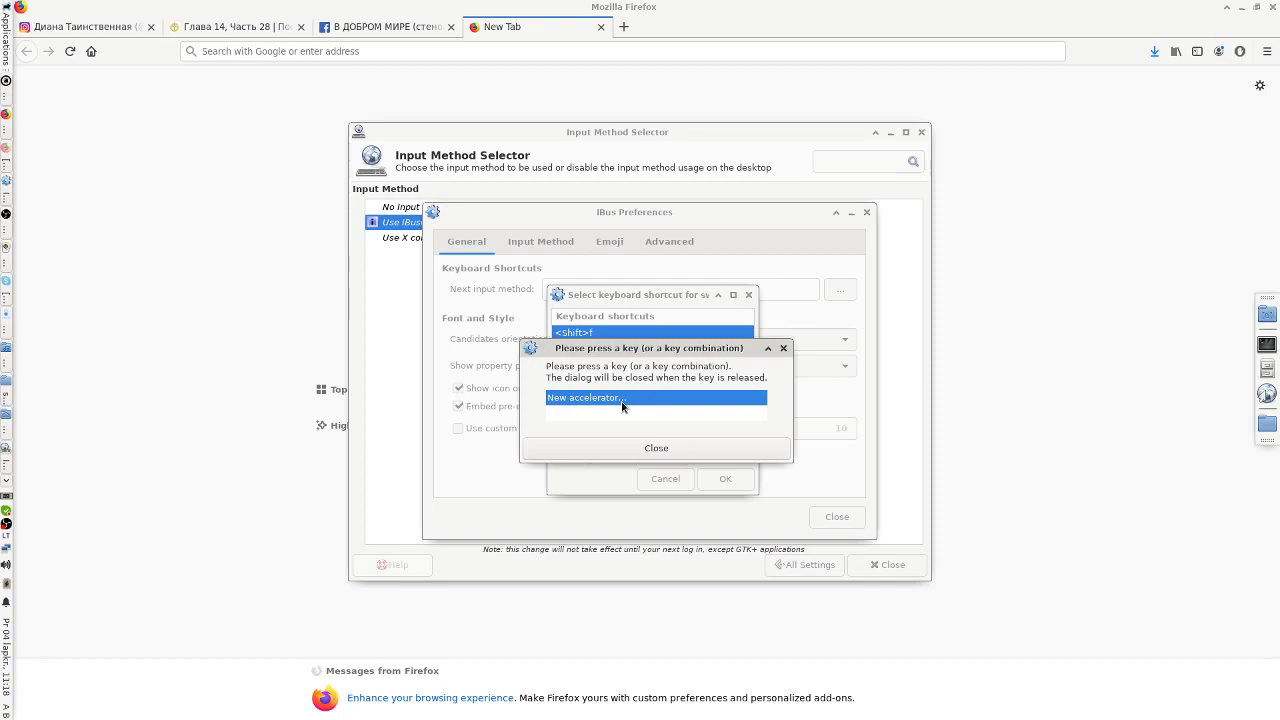
key(shift+f)
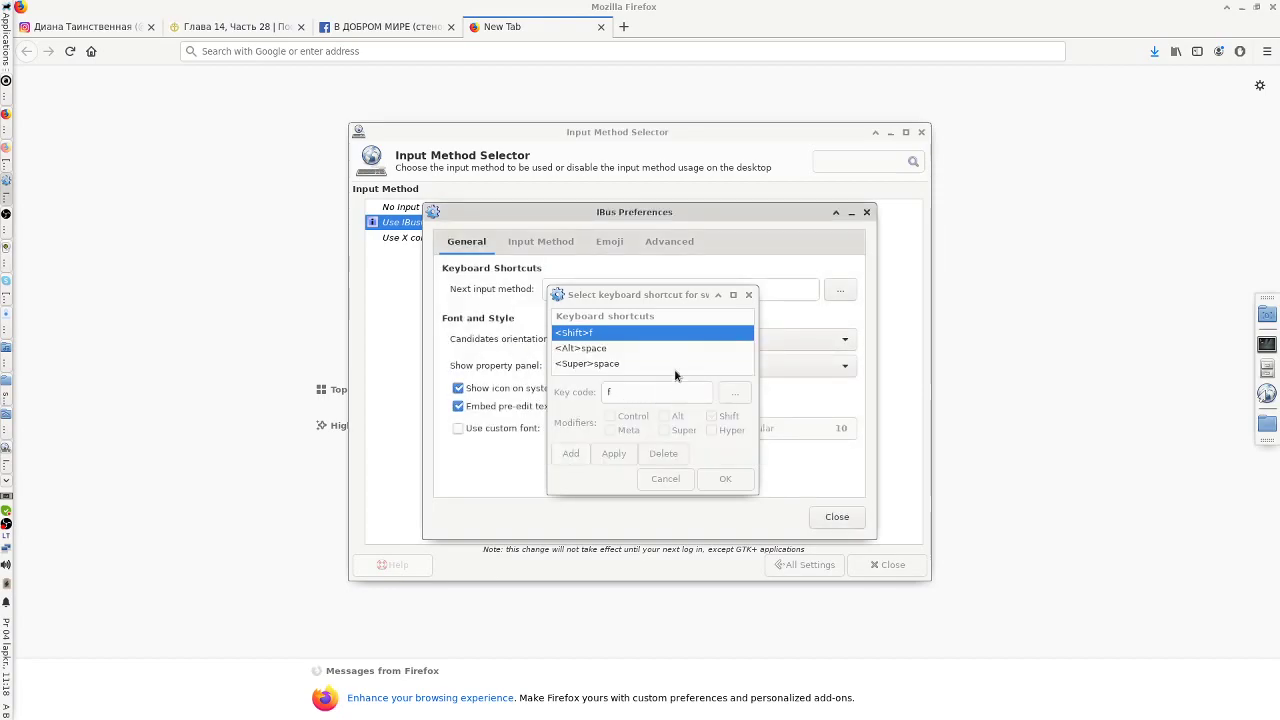
click(632, 336)
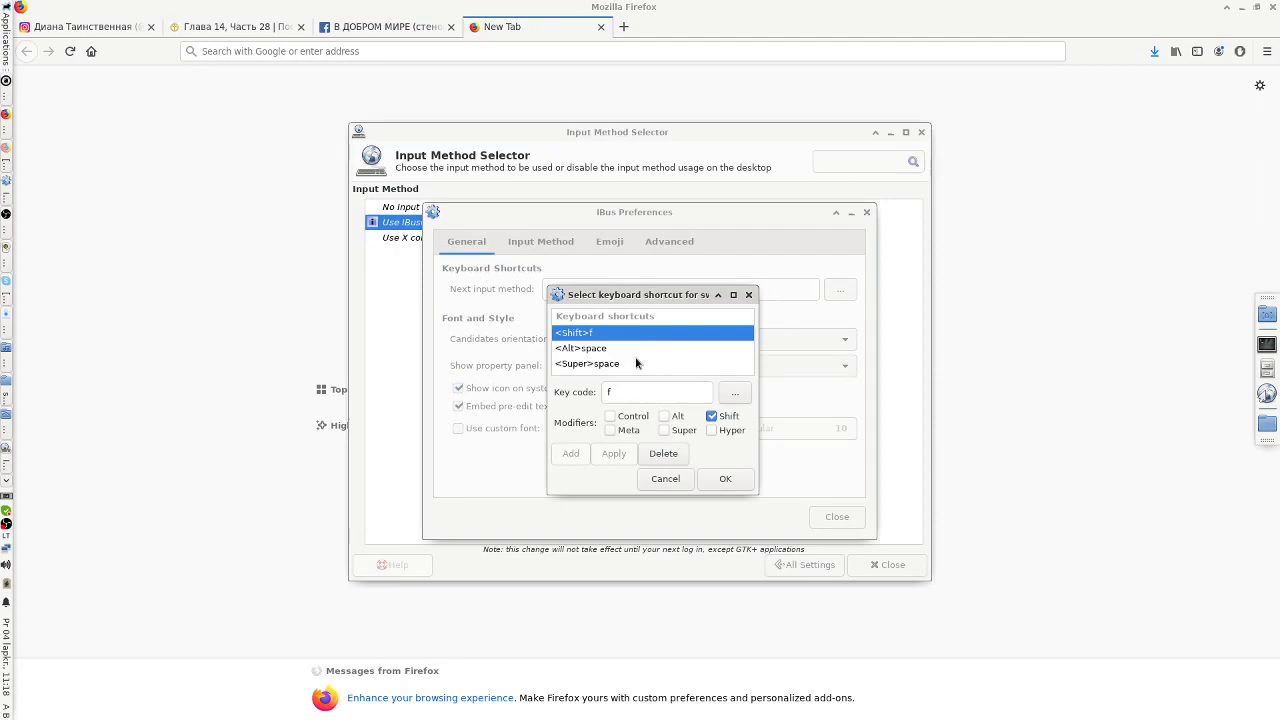
- Look at the Alt+space entry, then return to Shift+f and capture Alt+Tab as its combination
click(622, 349)
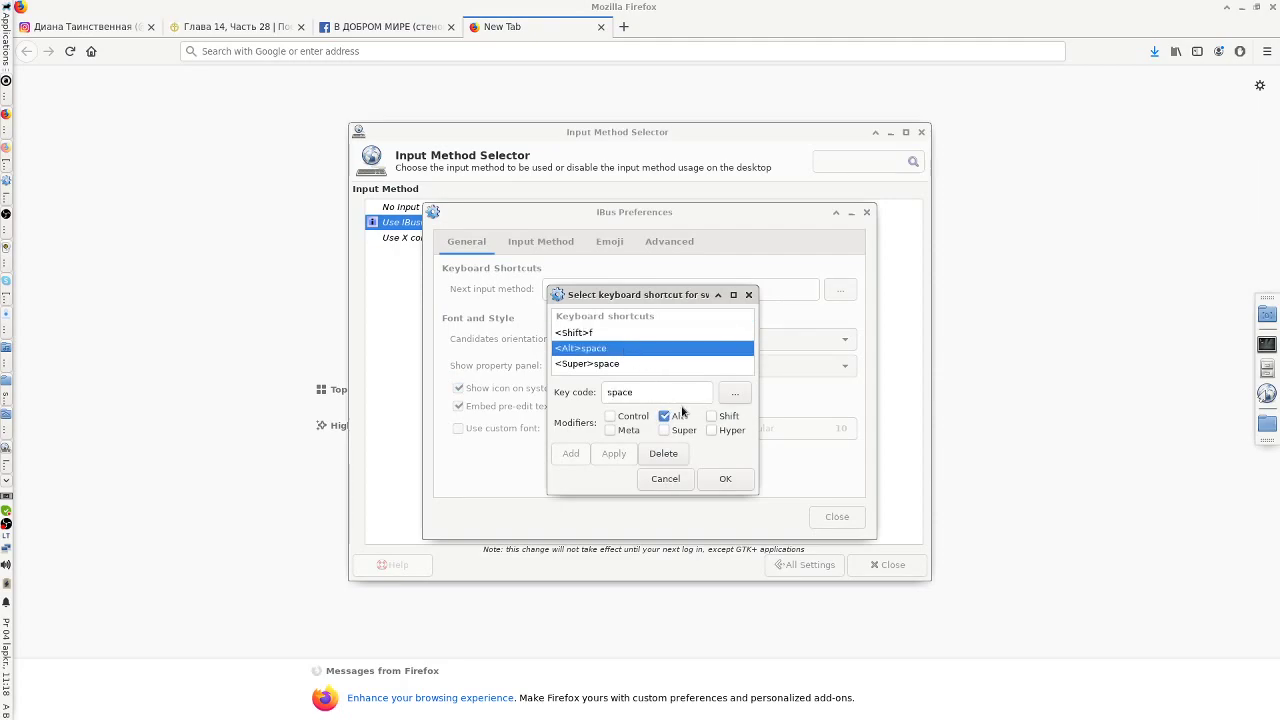
click(597, 334)
click(734, 393)
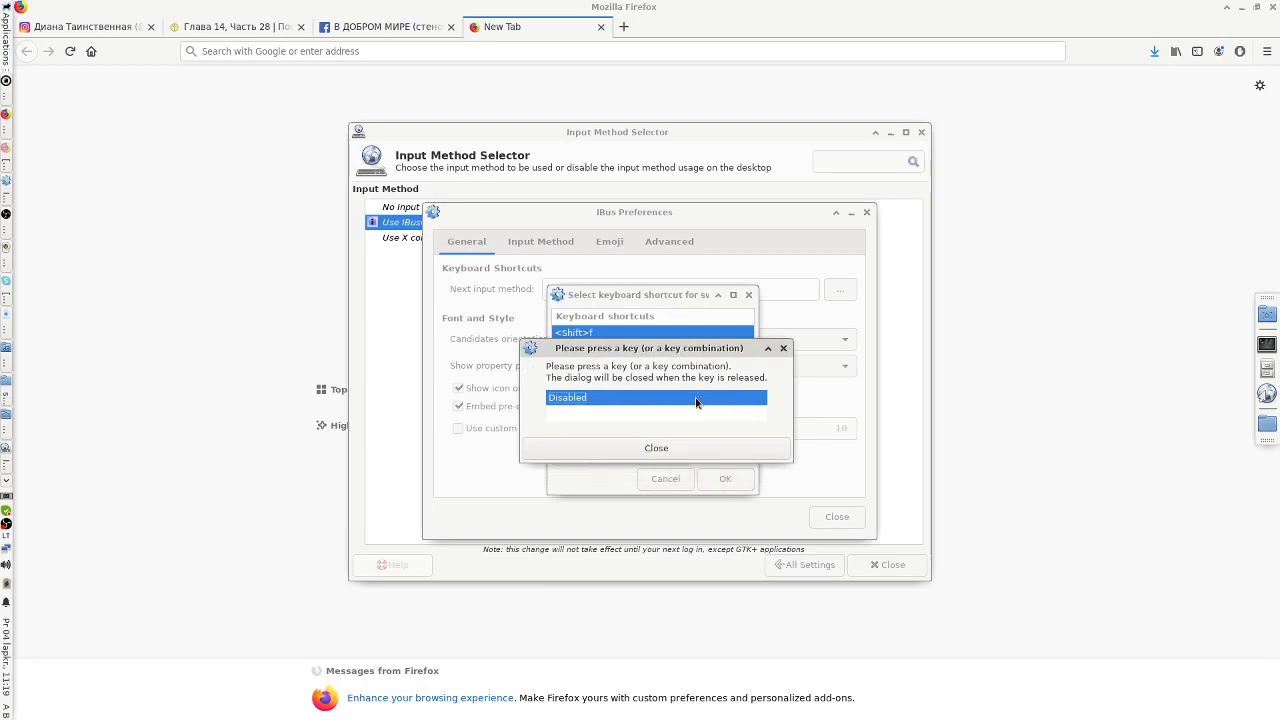
click(697, 402)
key(alt+Tab)
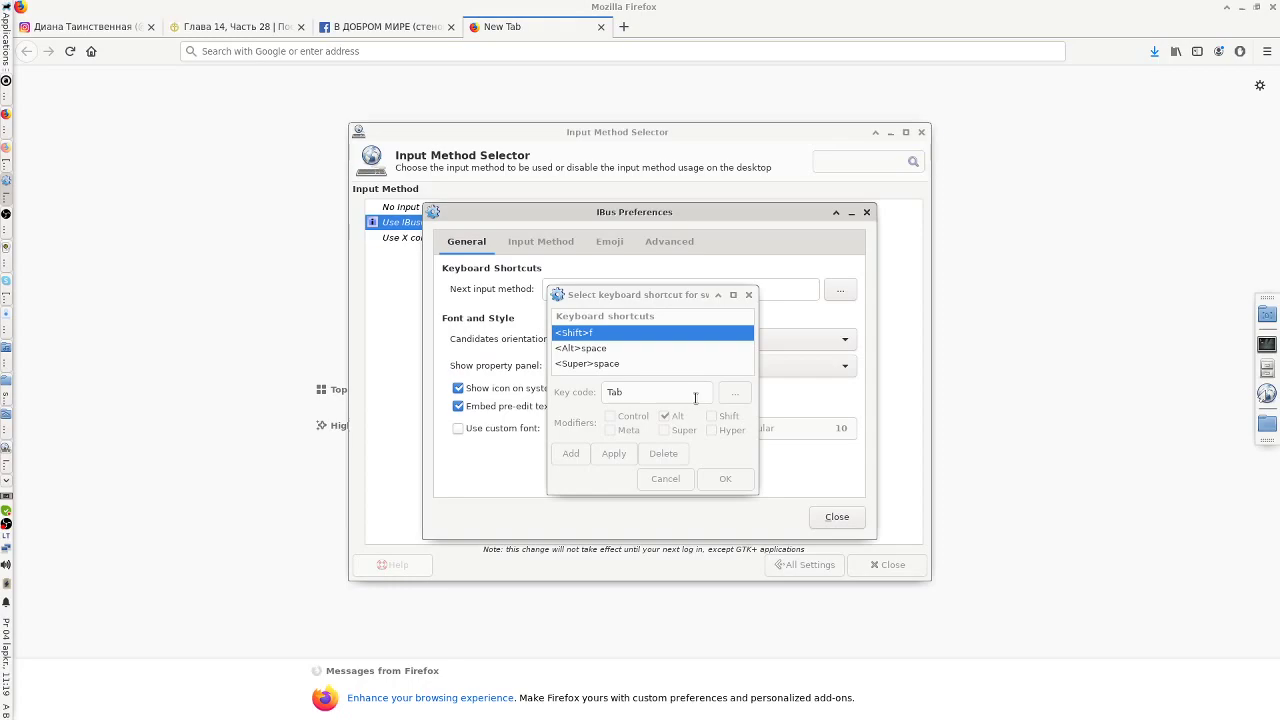
- Discard the shortcut edits, then reopen the shortcut editor to check the list and close it
click(748, 295)
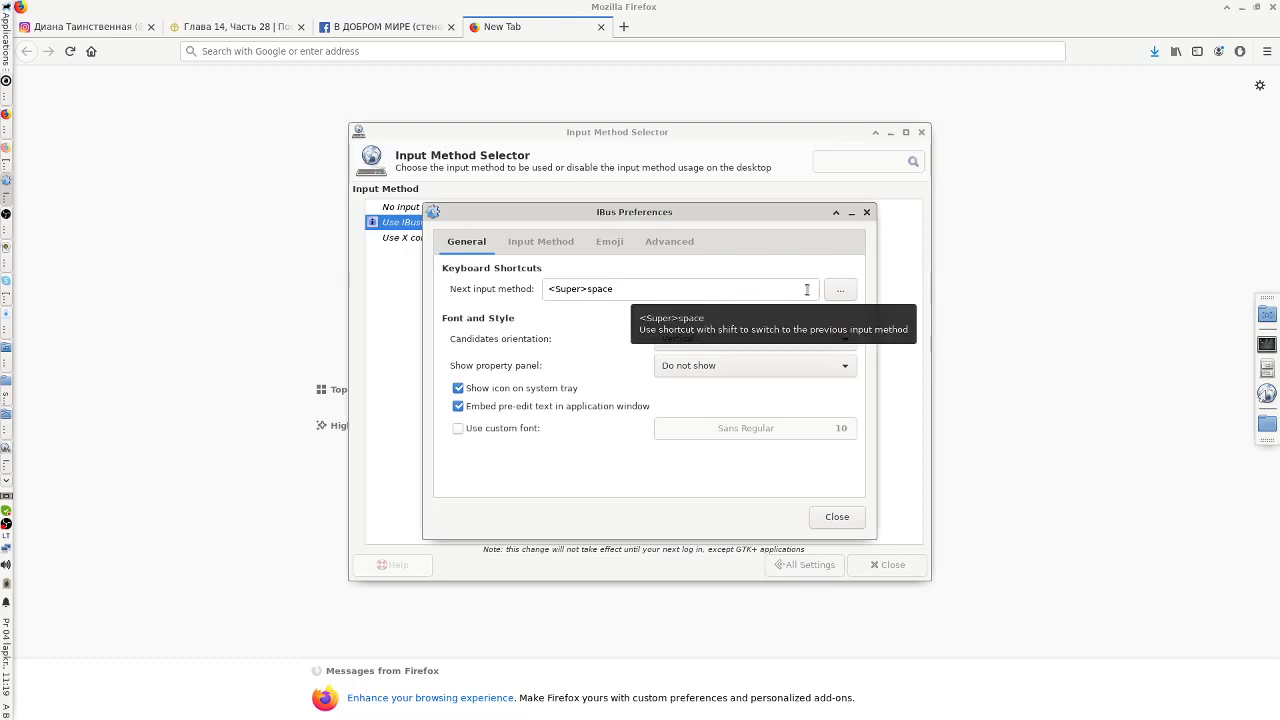
click(840, 289)
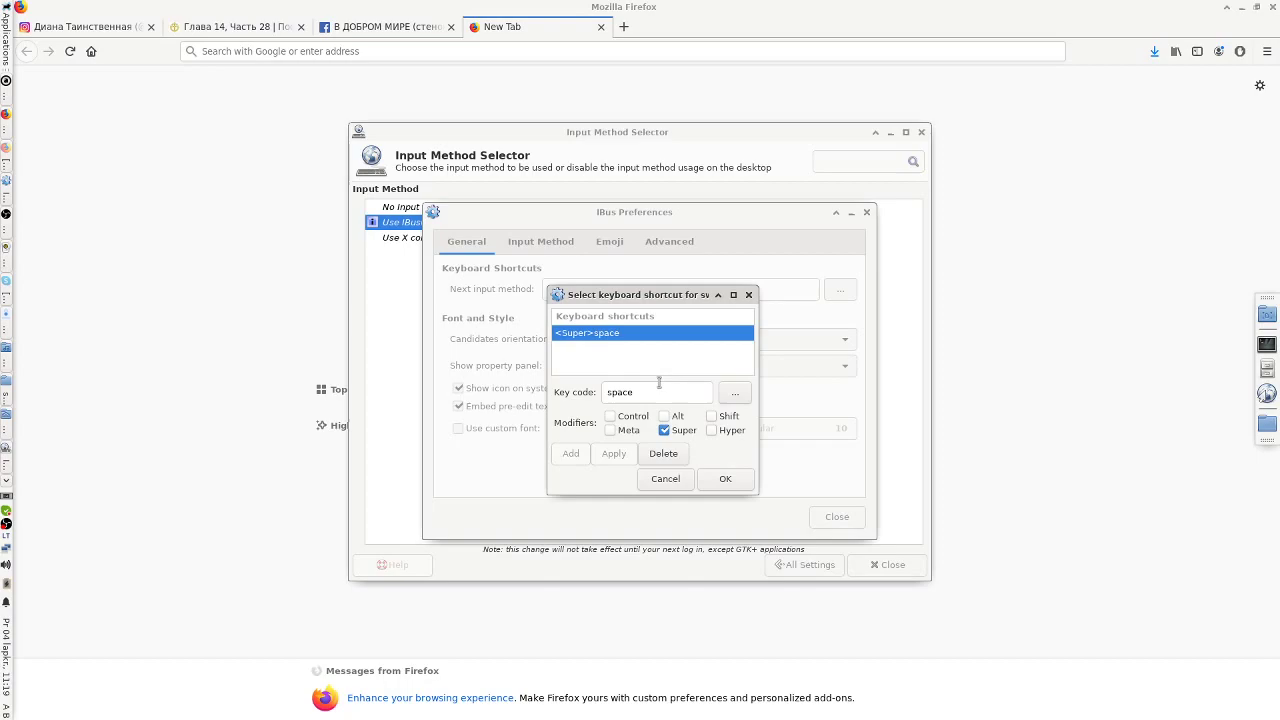
click(748, 294)
- Reopen the shortcut editor, remove the Super modifier and add space alone as a shortcut
click(848, 290)
click(664, 430)
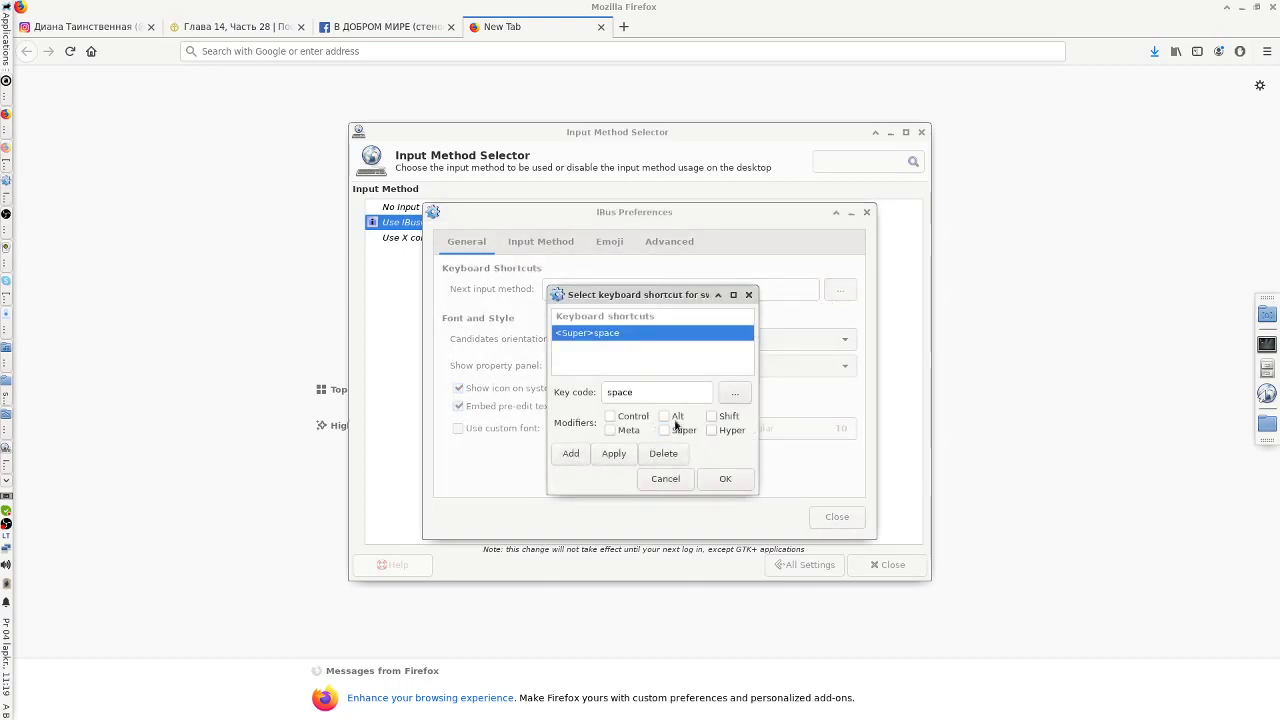
click(571, 453)
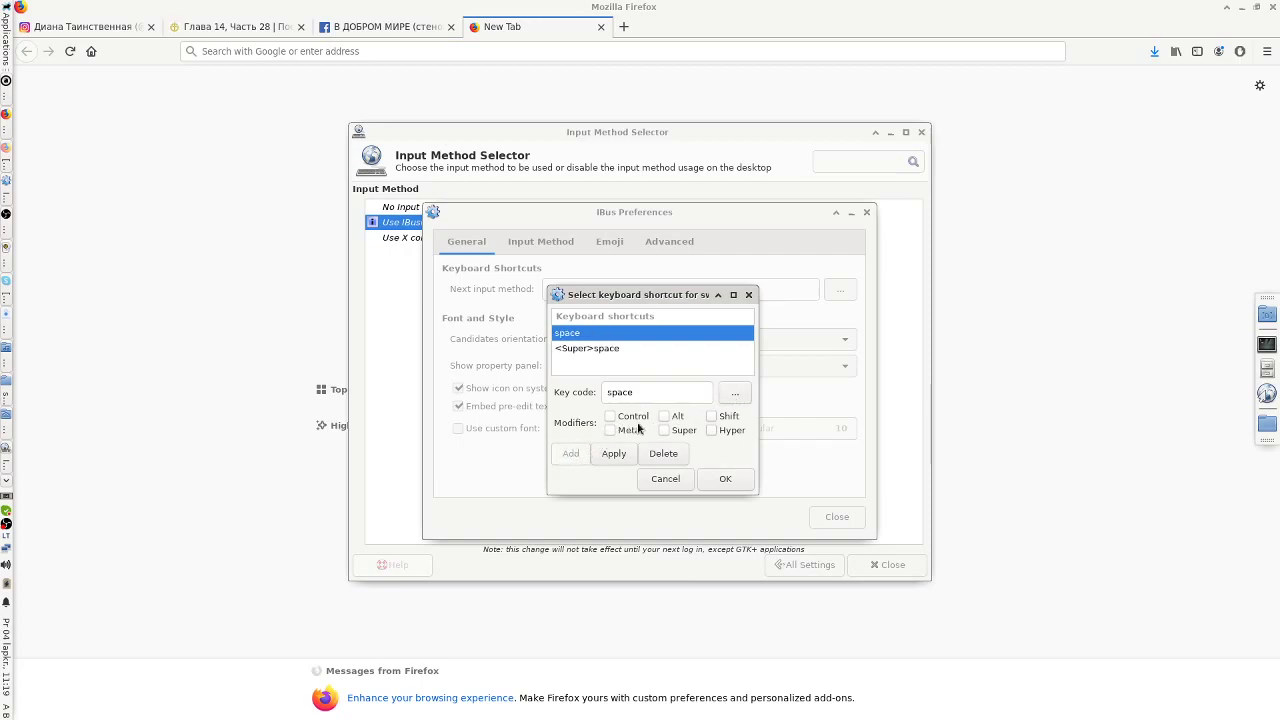
- Capture Tab as the key code without adding it, then accept the shortcut list for the next input method
click(724, 396)
click(646, 398)
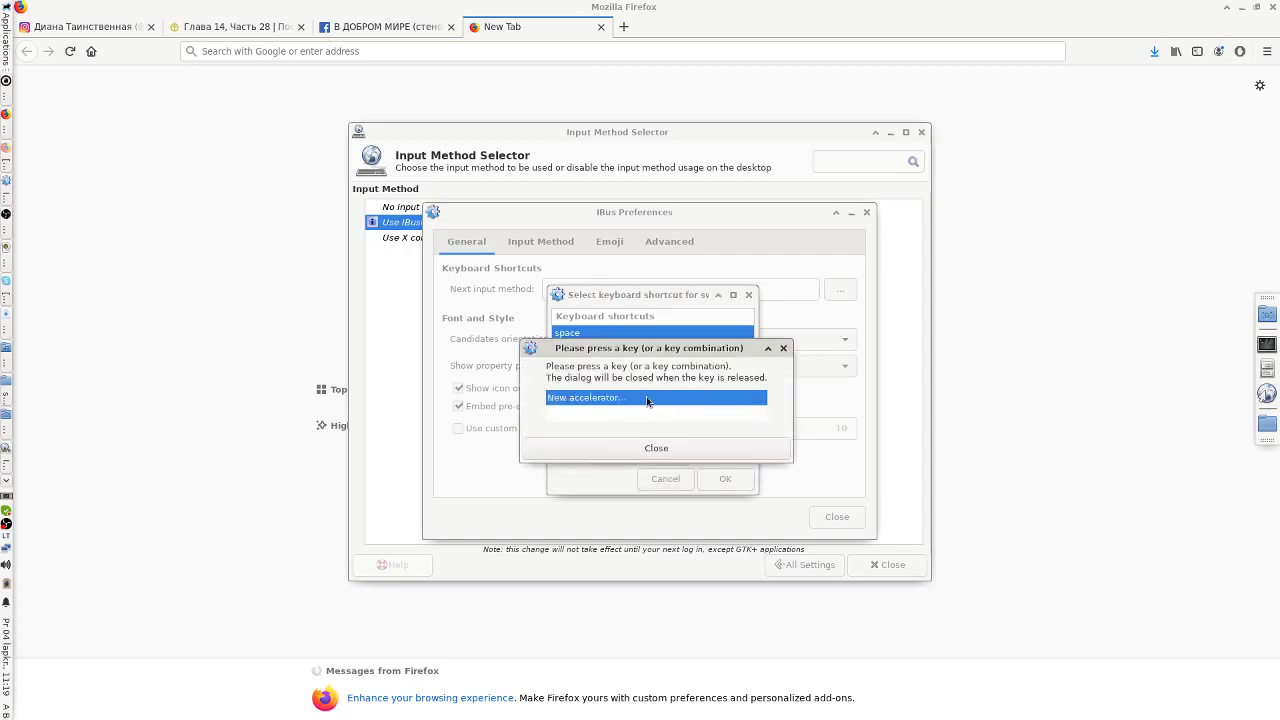
key(Tab)
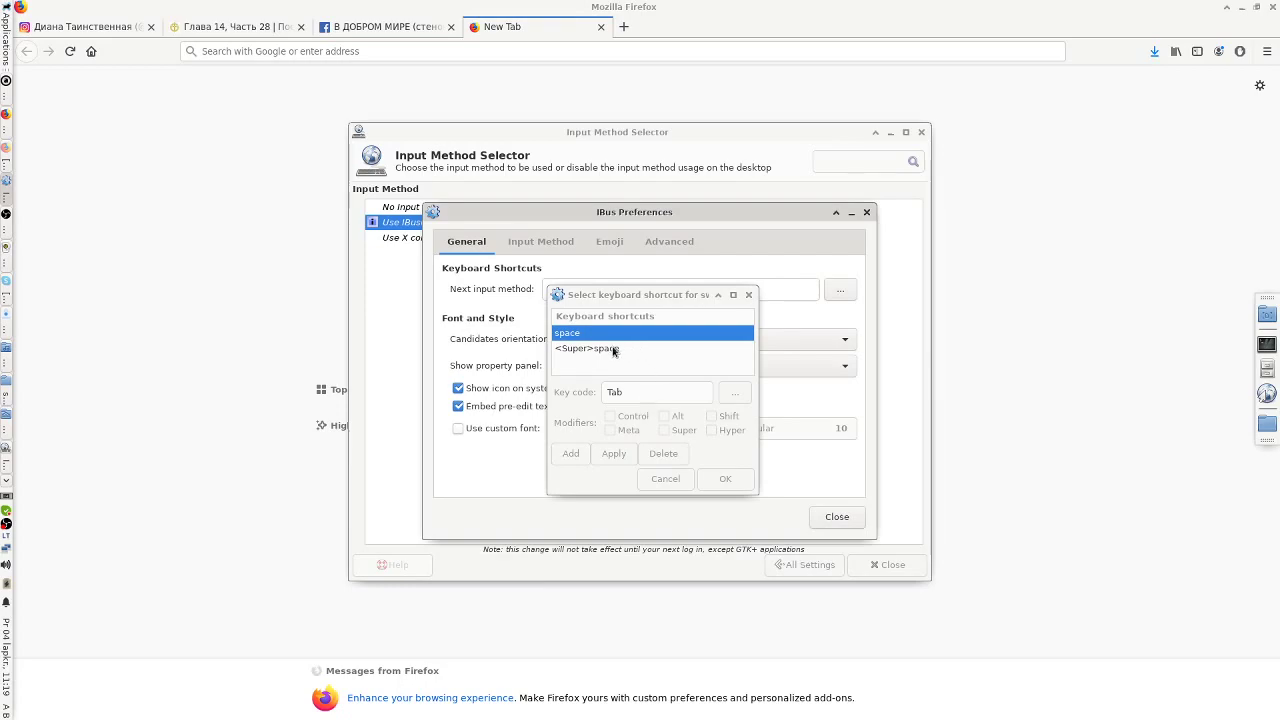
click(627, 394)
click(644, 394)
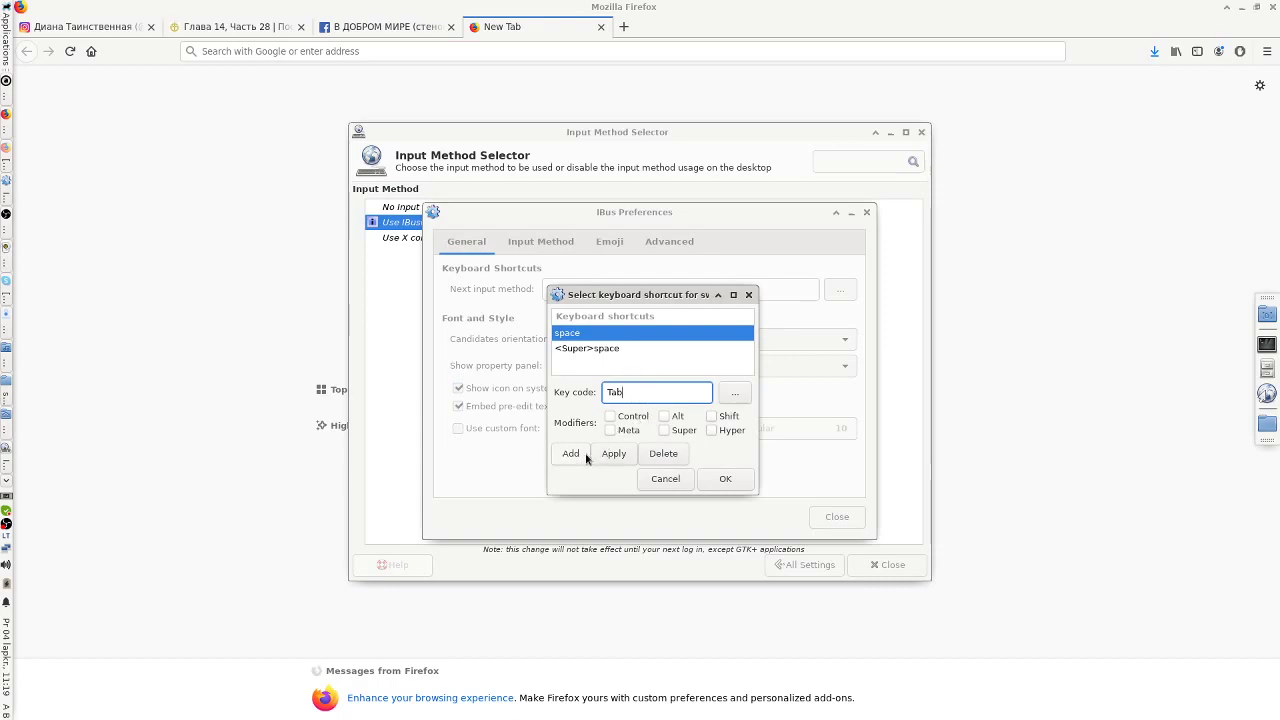
click(711, 473)
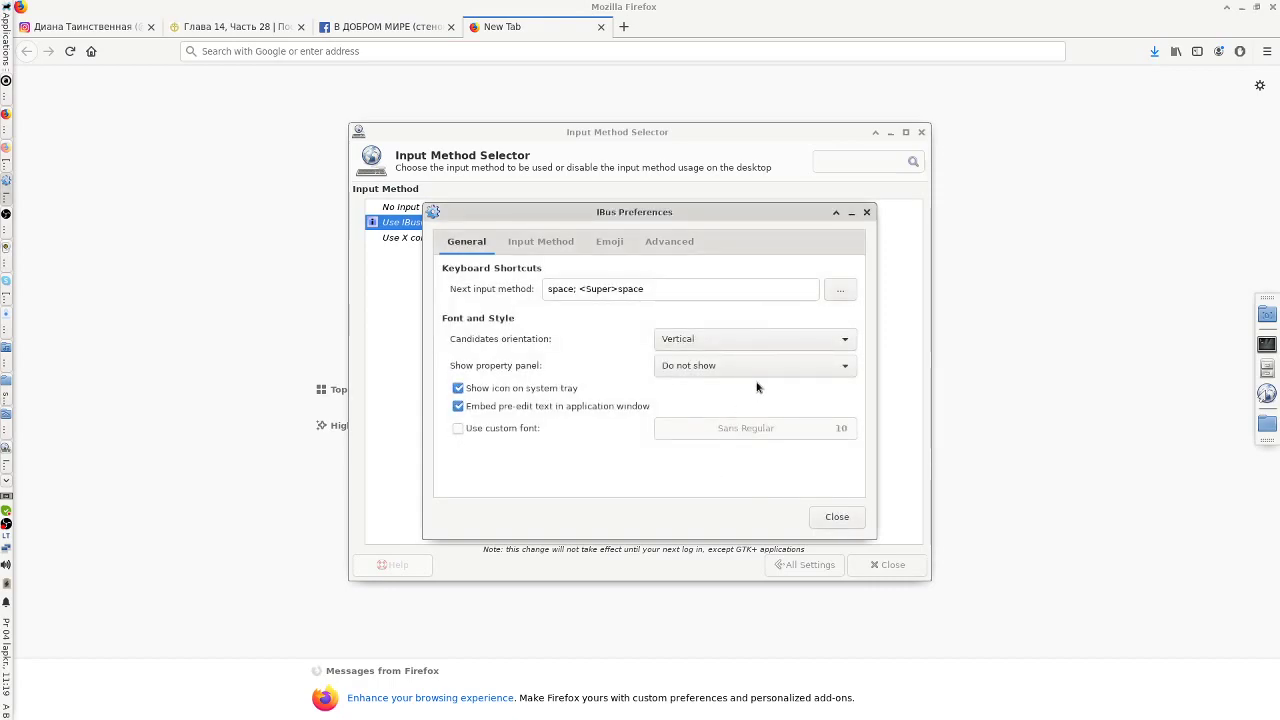
- Check the list of shortcuts for the next input method, then test the Tab shortcut in the Firefox address bar
click(836, 297)
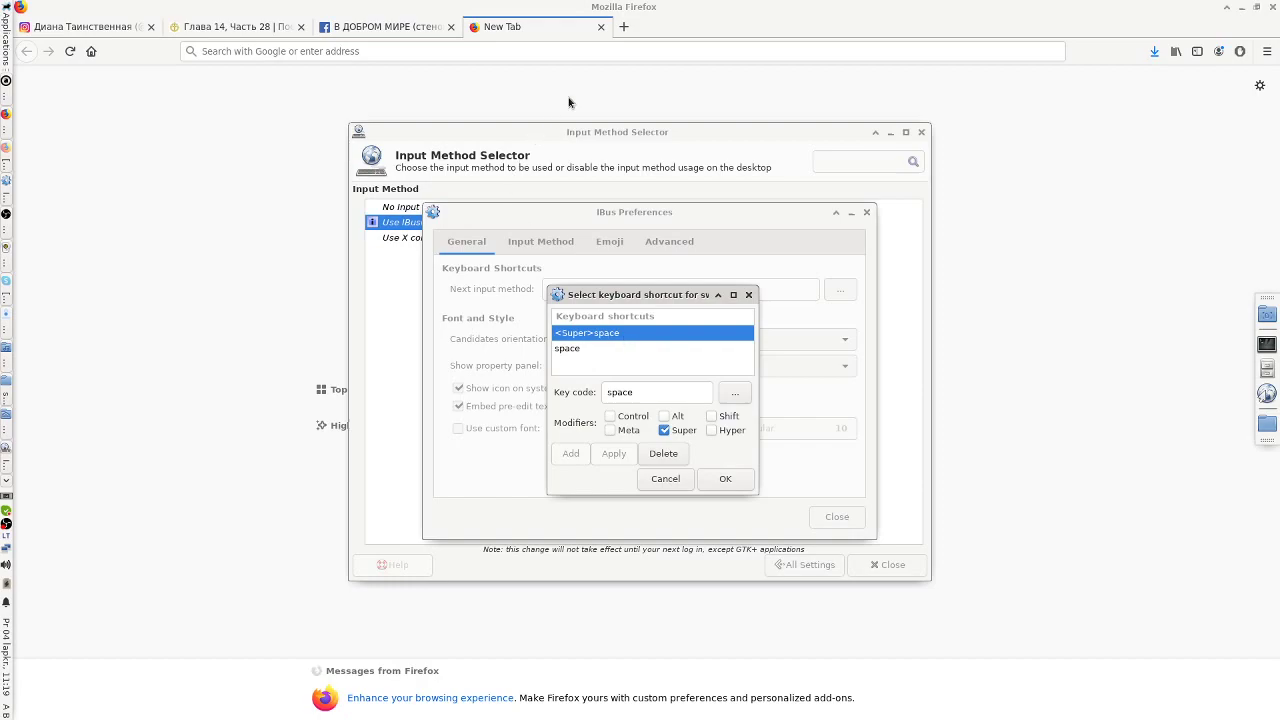
click(628, 50)
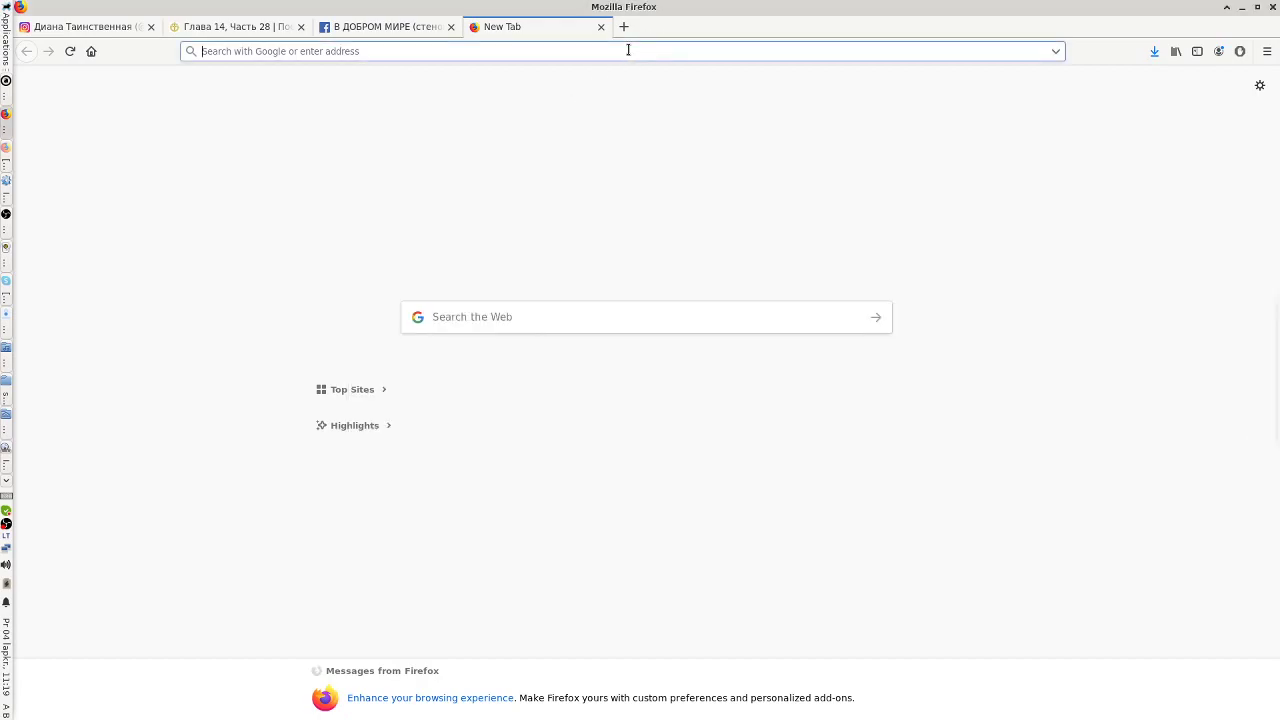
key(Tab)
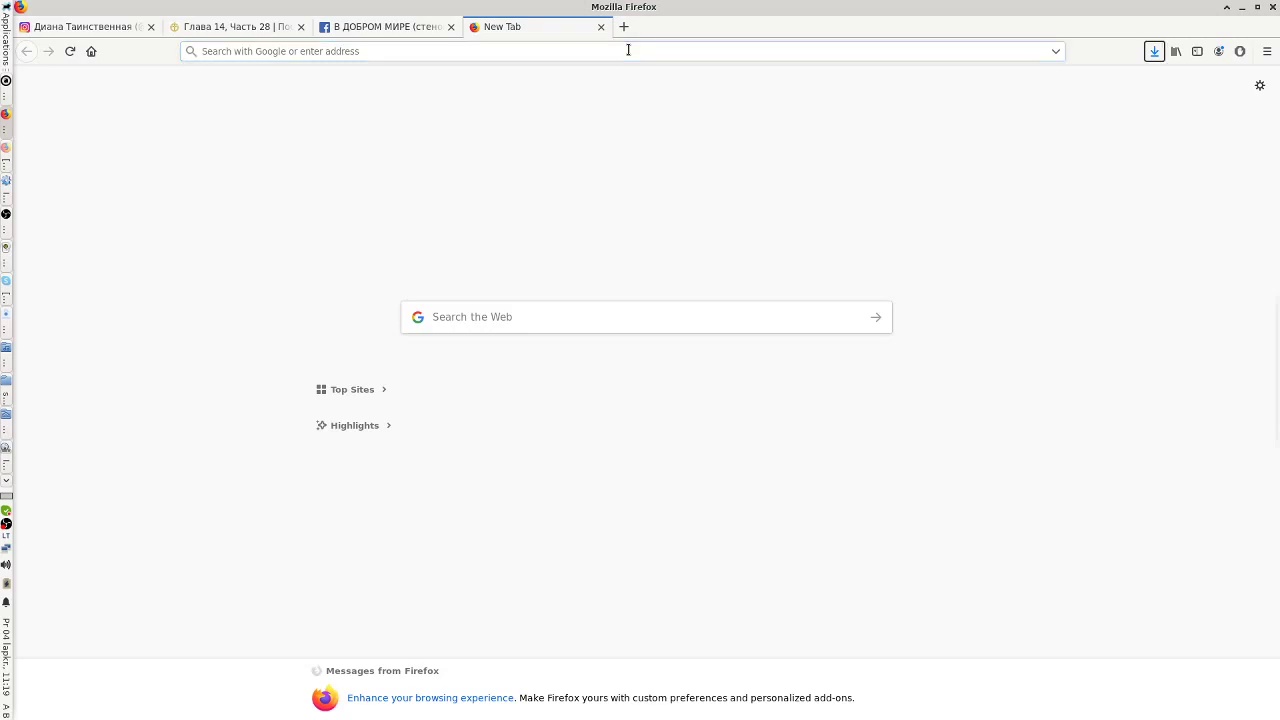
key(Tab)
key(Tab)
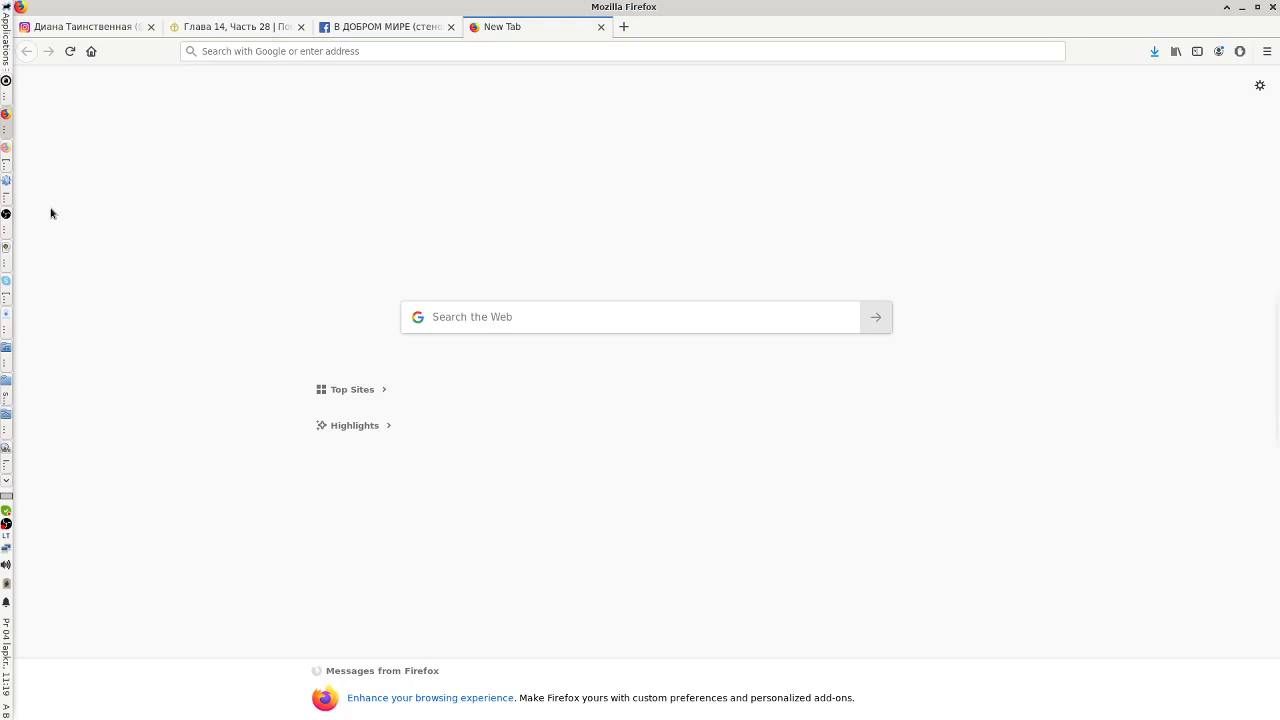
- Restore the minimised Wastebasket file manager window, close it and bring back the Input Method Selector
click(8, 487)
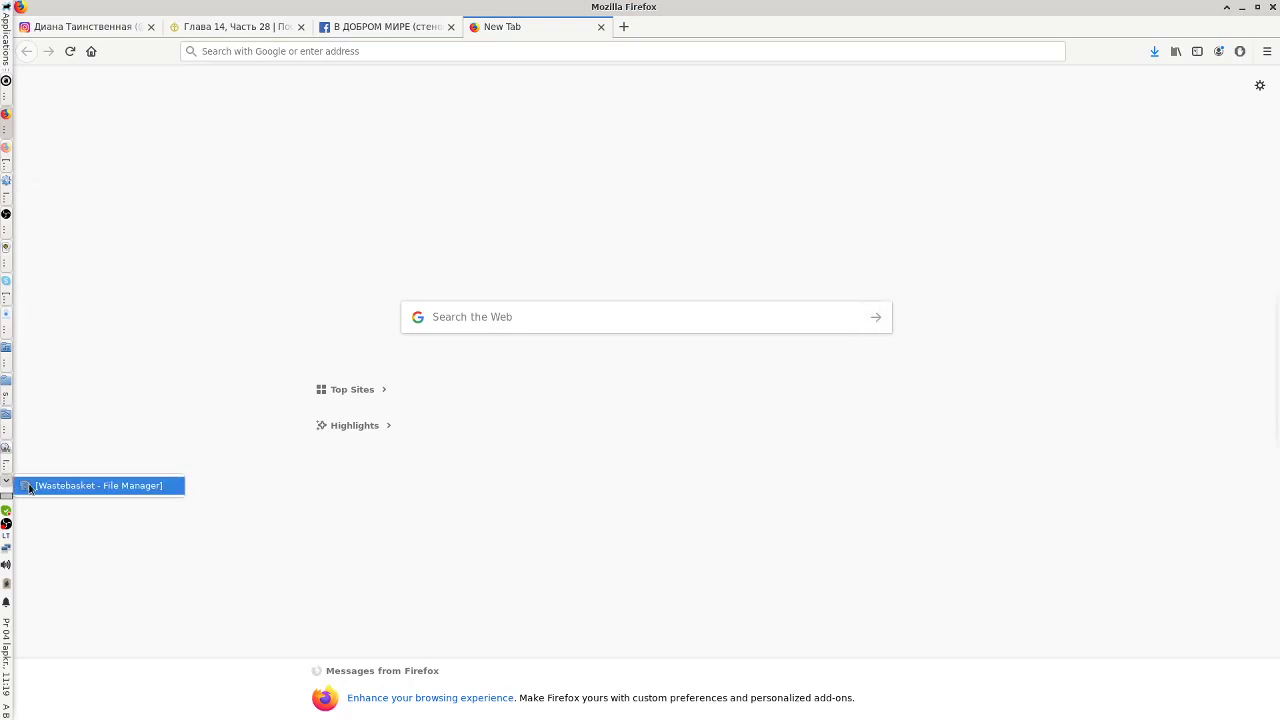
click(62, 478)
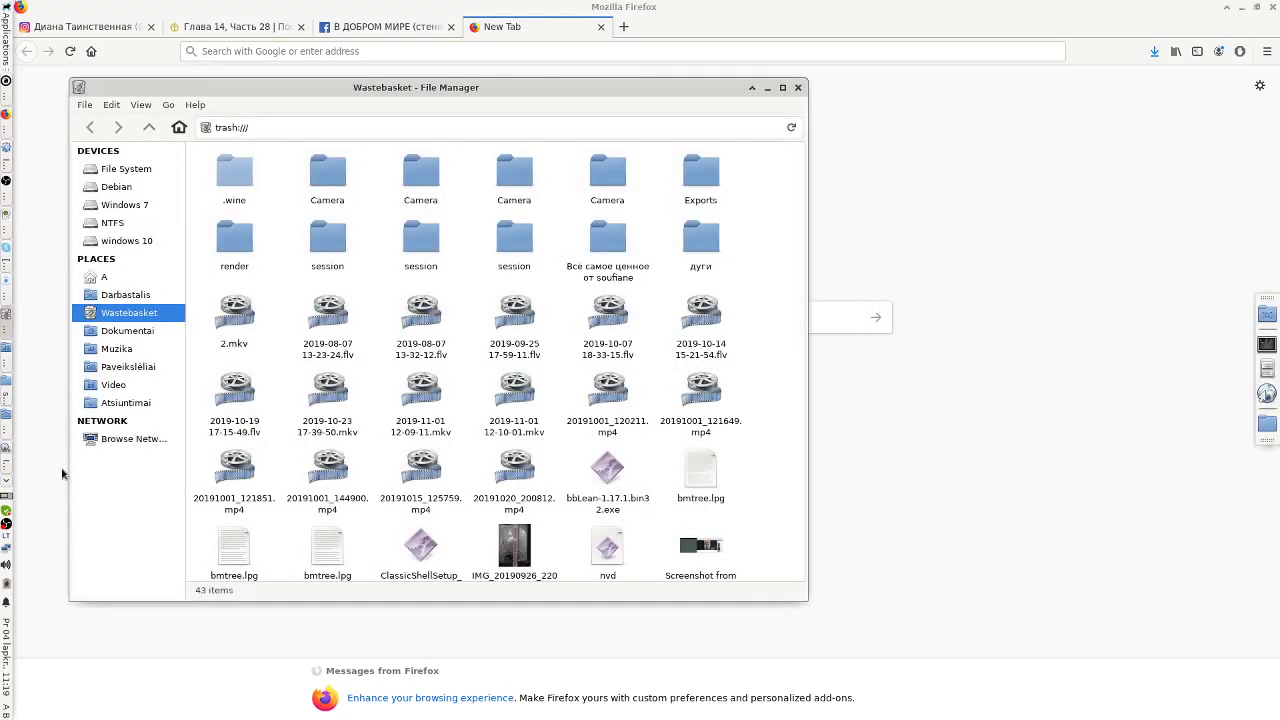
click(797, 87)
click(7, 478)
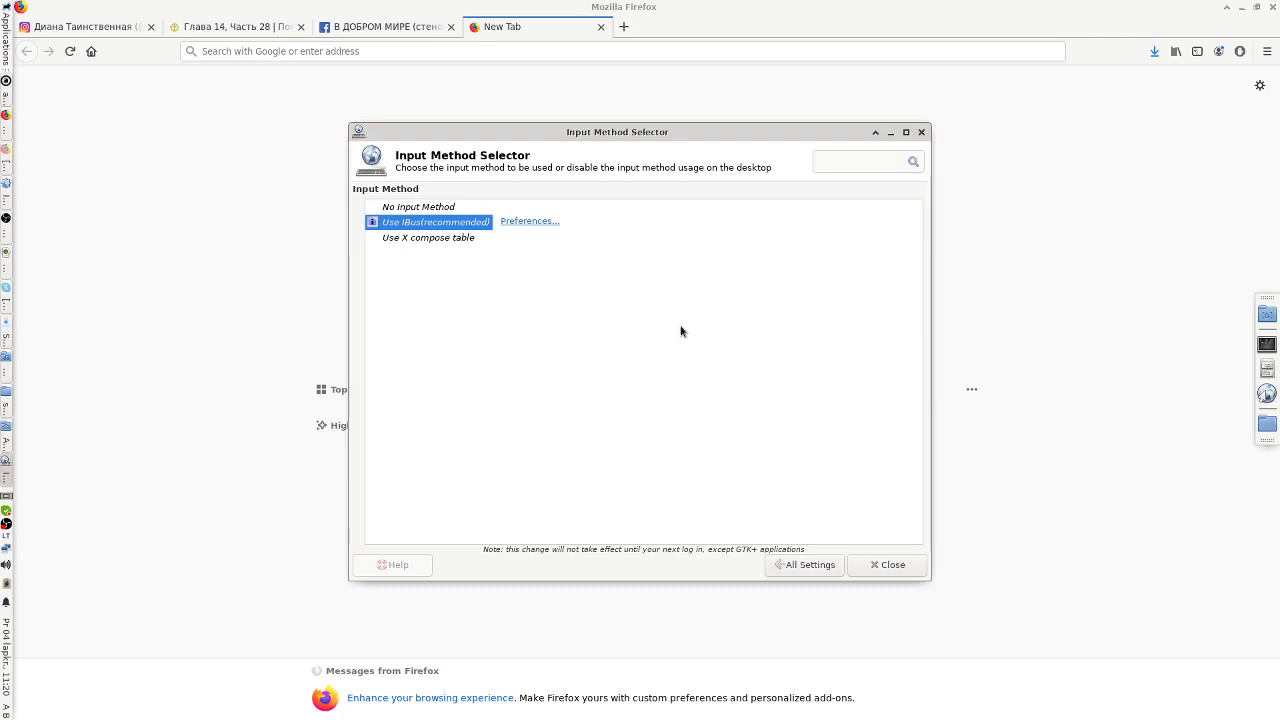
- Set the panel clock's tooltip format to 2019-11-04, look through its time formats and close the clock properties
right_click(5, 652)
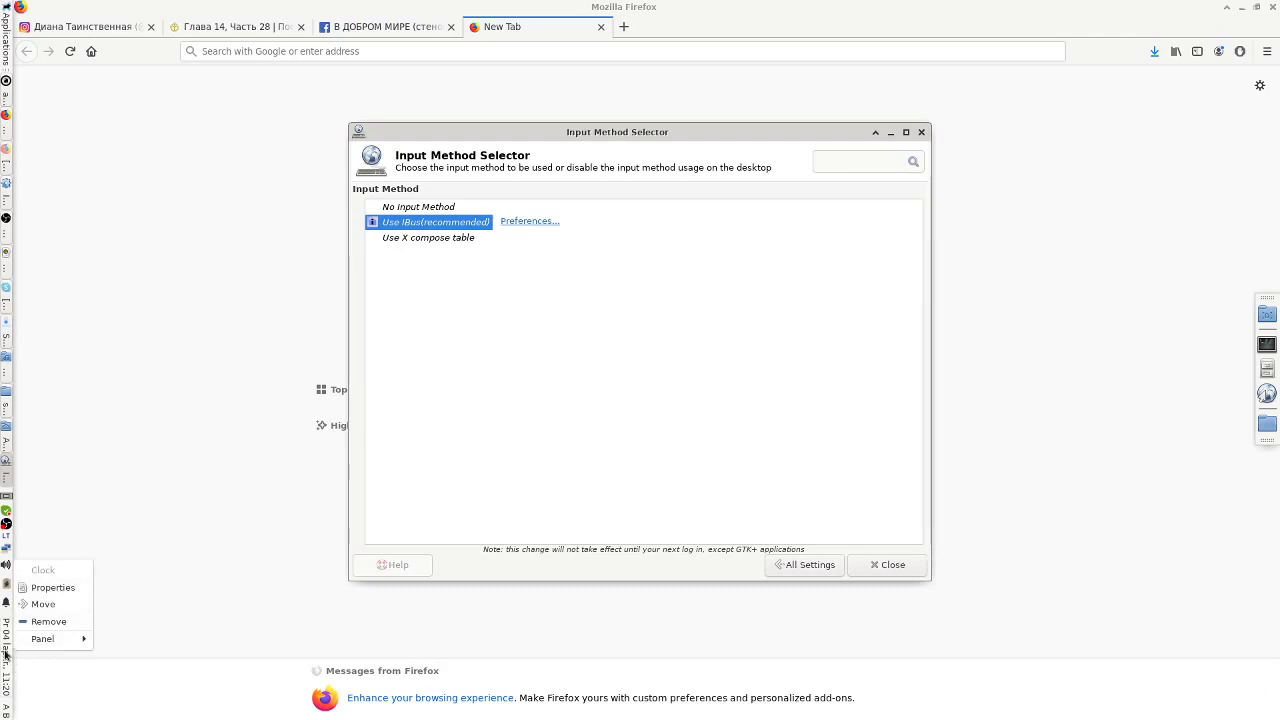
click(60, 587)
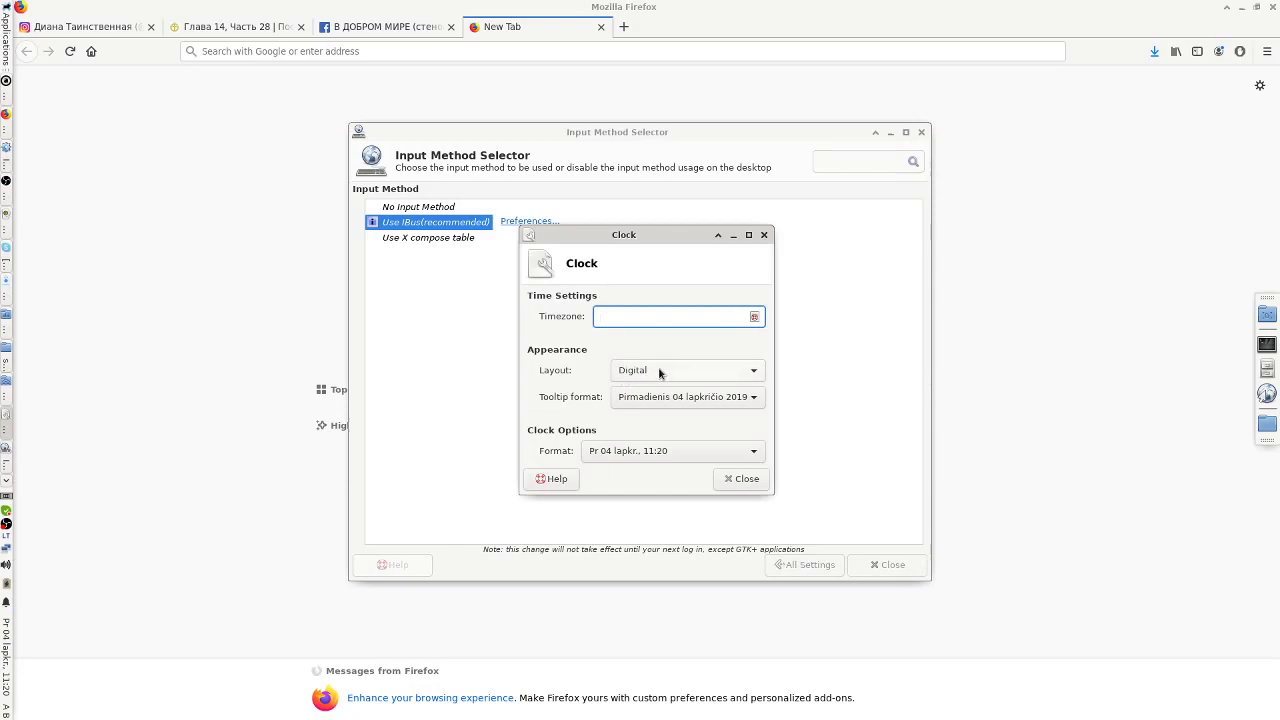
click(706, 397)
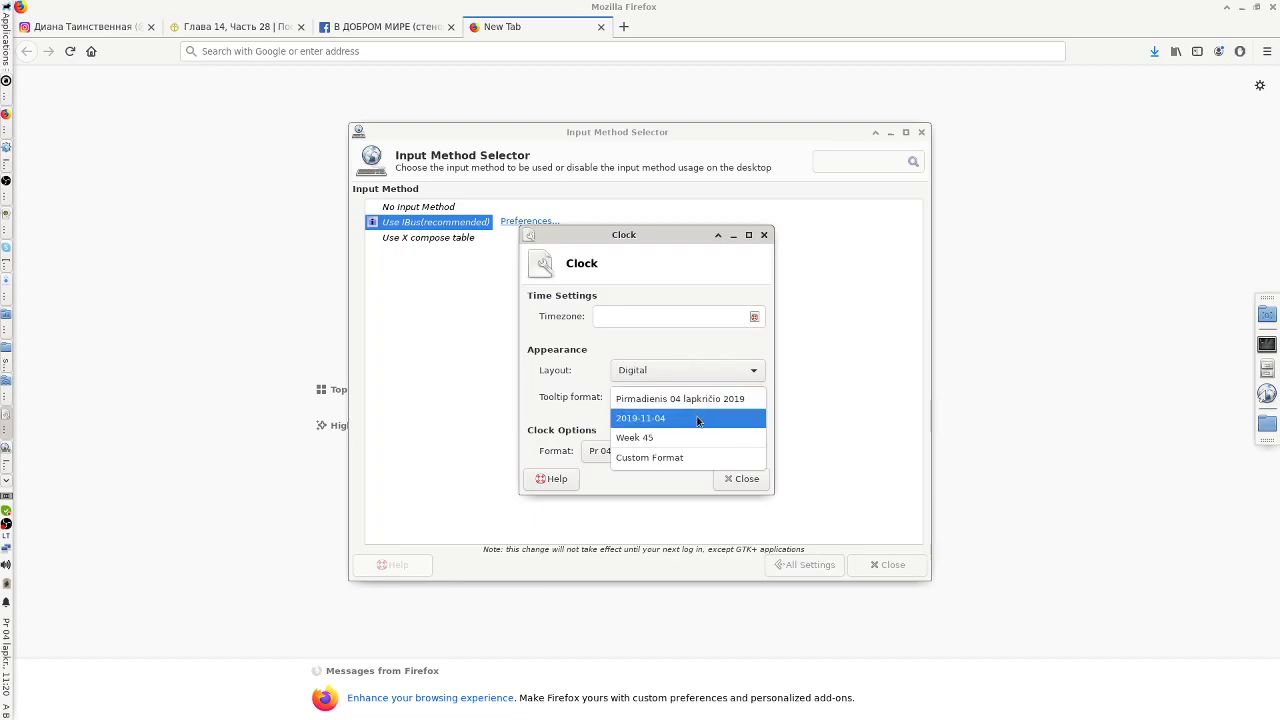
click(697, 419)
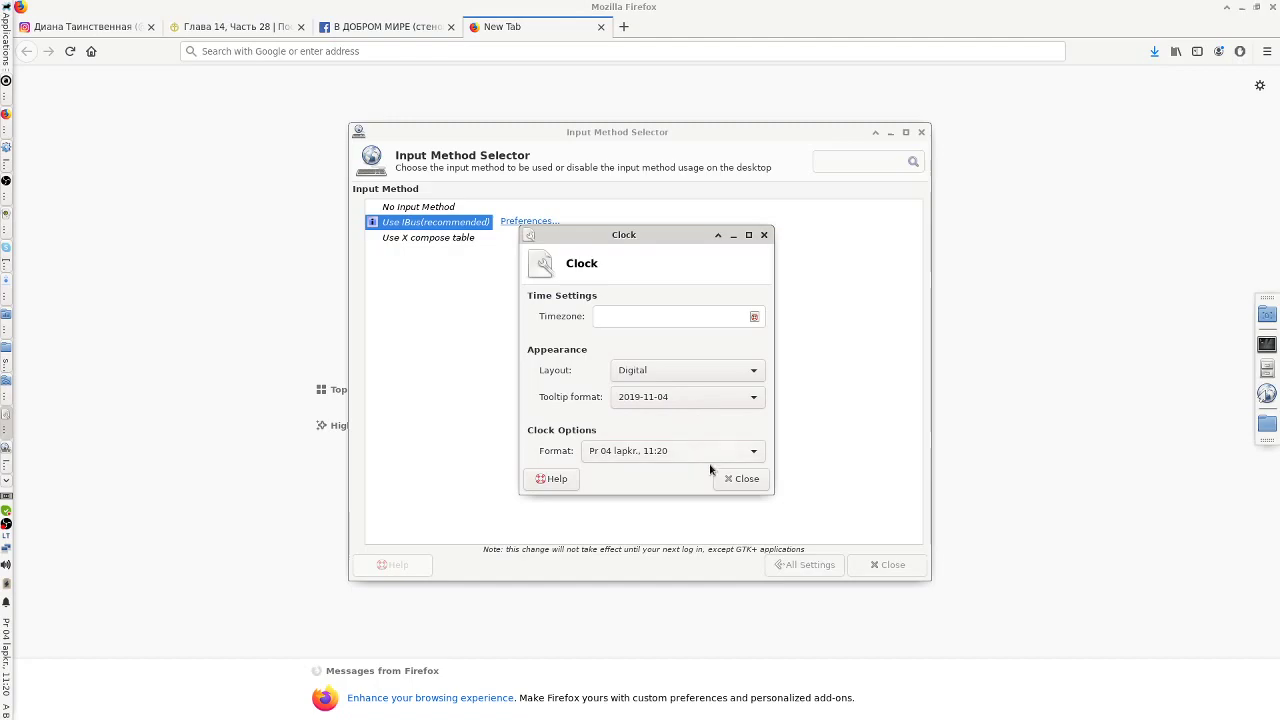
click(698, 450)
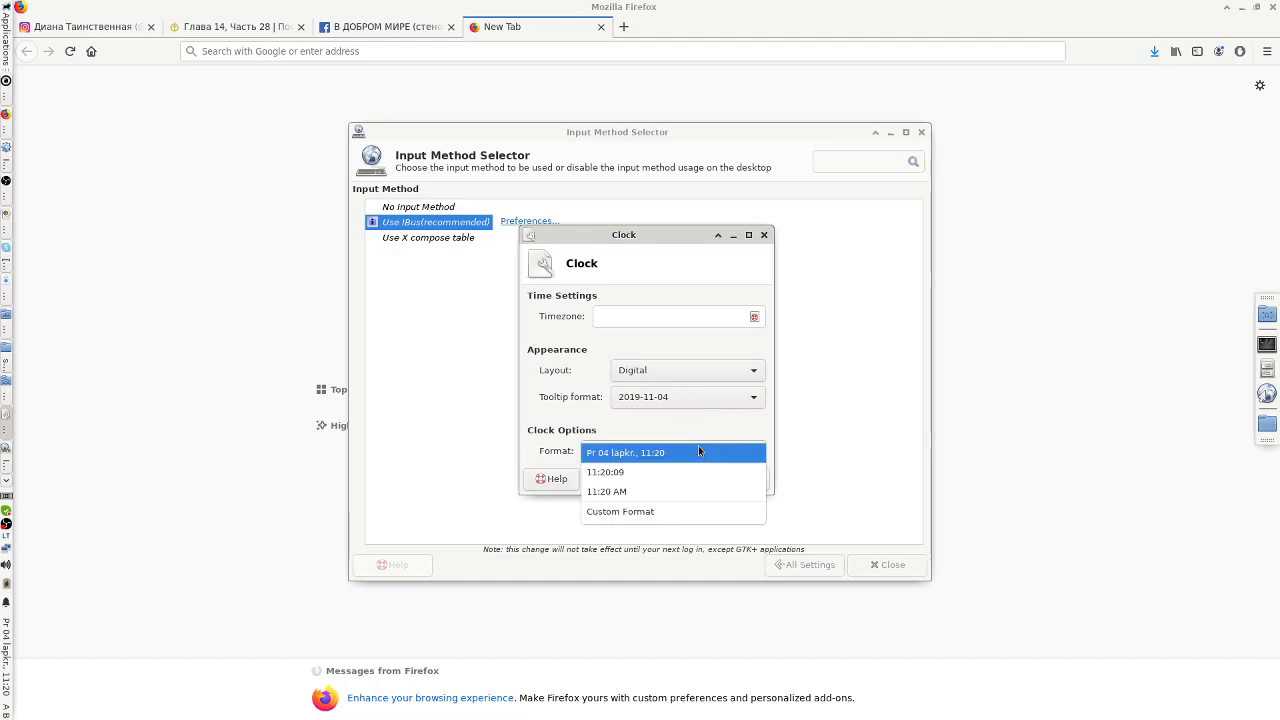
click(698, 450)
click(742, 480)
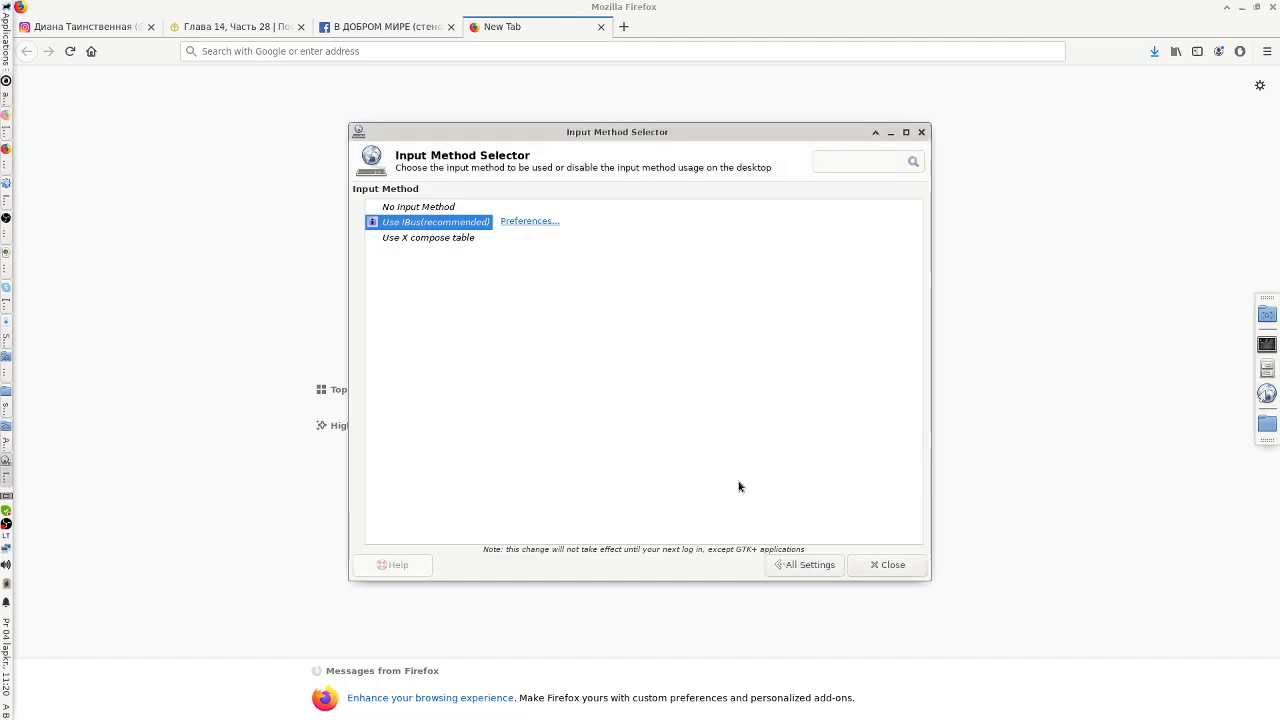
- Reopen the clock properties, try Custom Format, and set the clock format to the time with seconds (11:20:27)
right_click(8, 668)
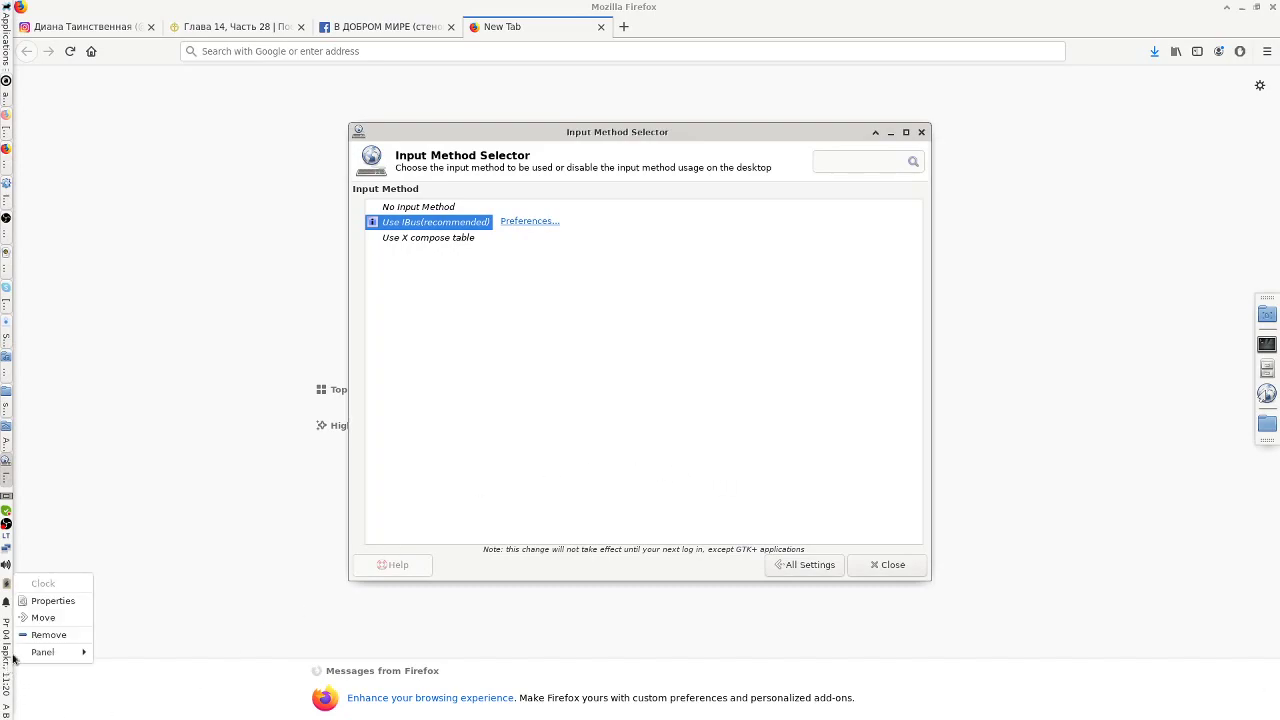
click(55, 604)
click(677, 451)
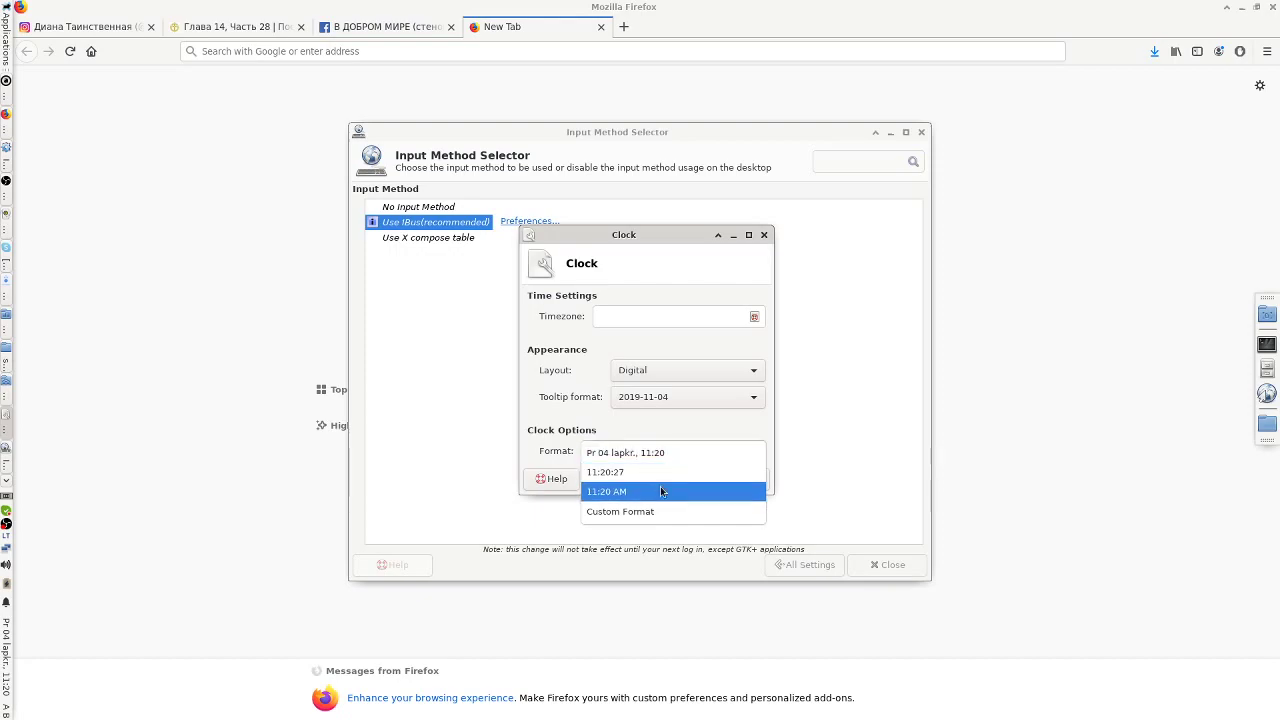
click(658, 511)
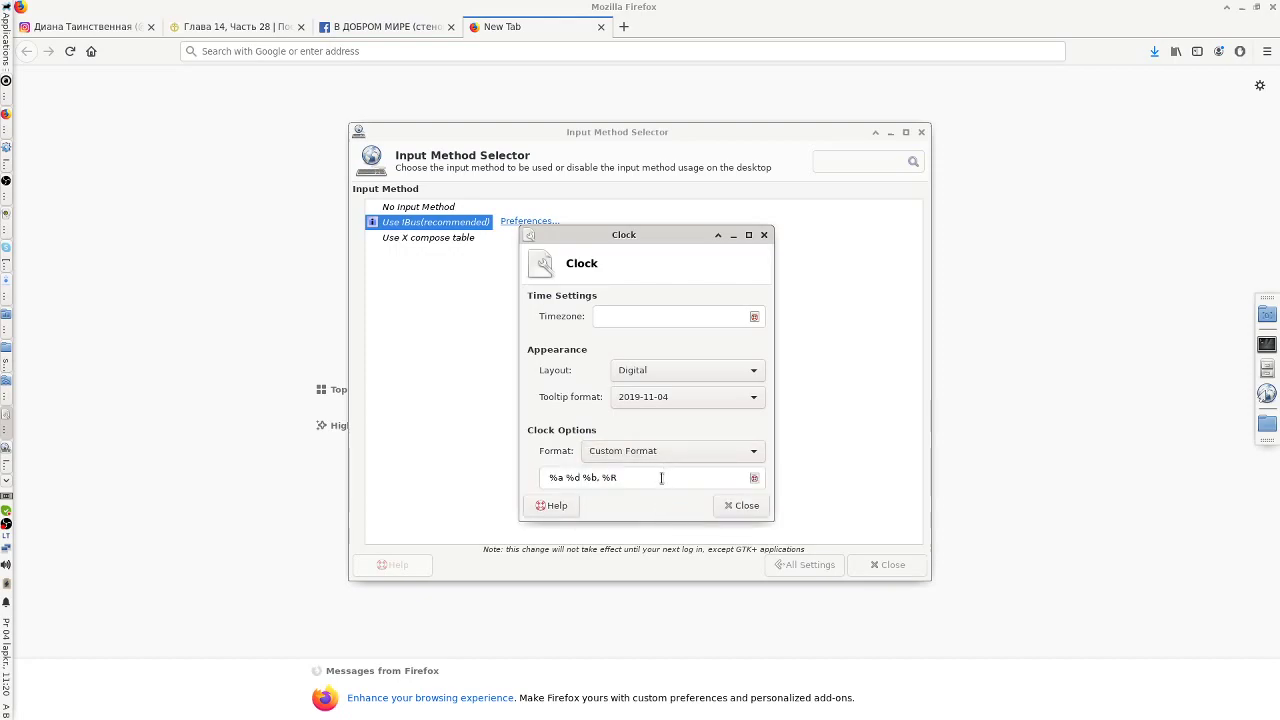
click(665, 455)
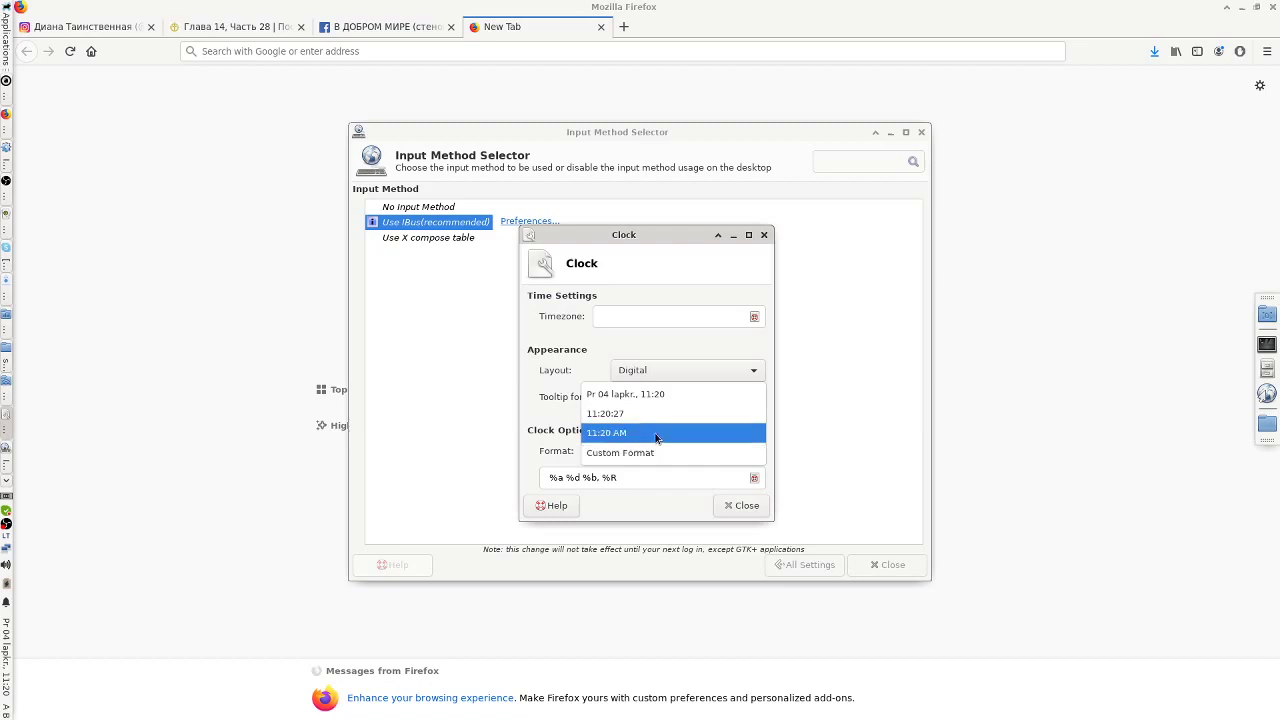
click(646, 413)
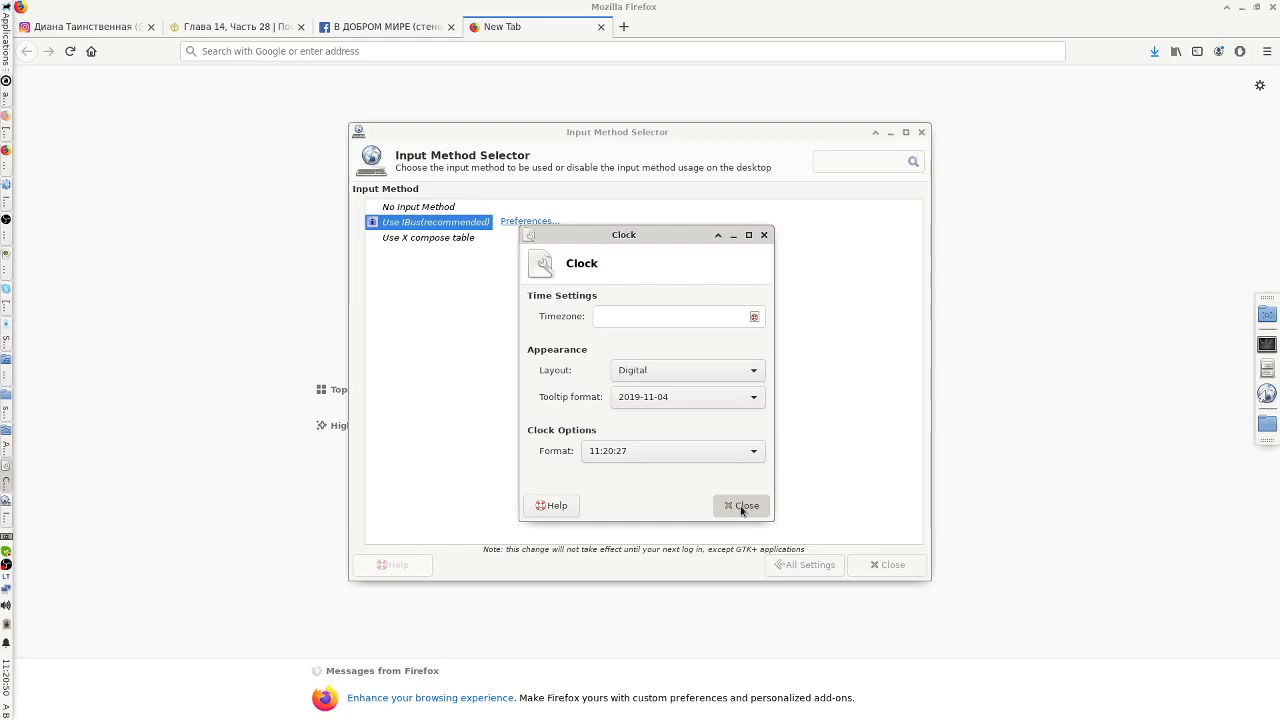
- Switch the clock format to Custom Format with %T and close the clock properties
click(658, 455)
click(651, 492)
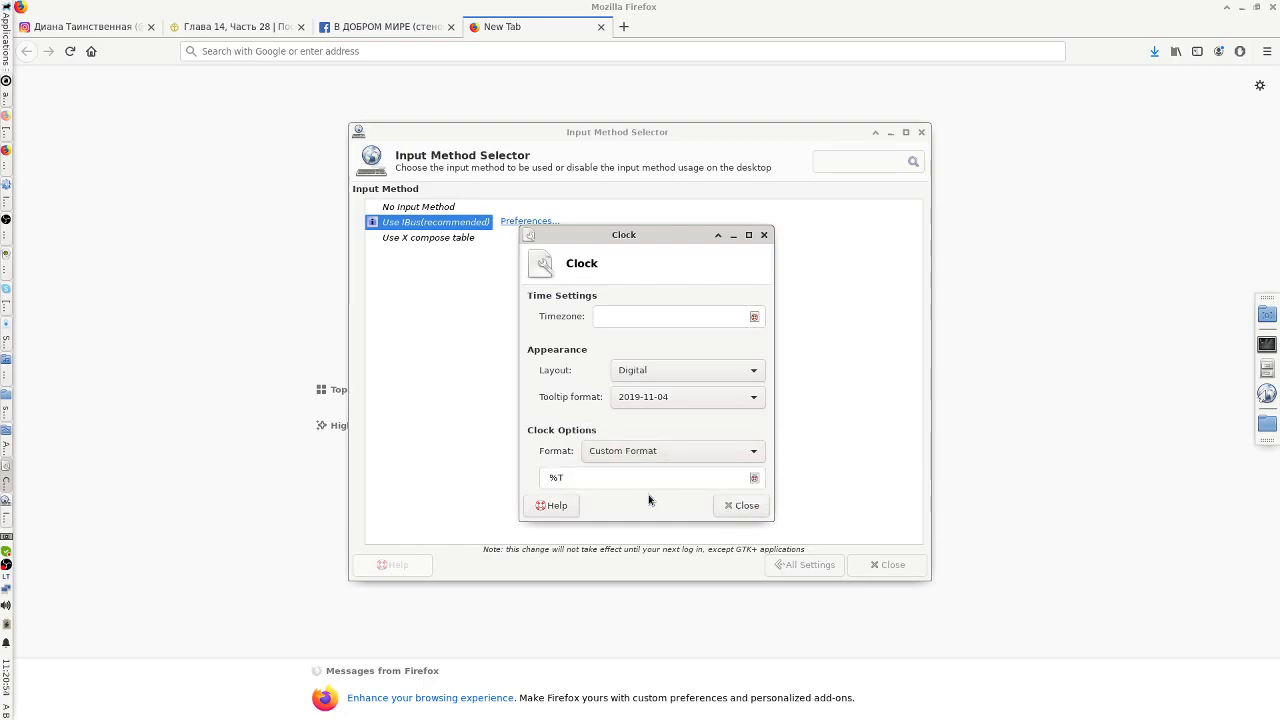
click(741, 505)
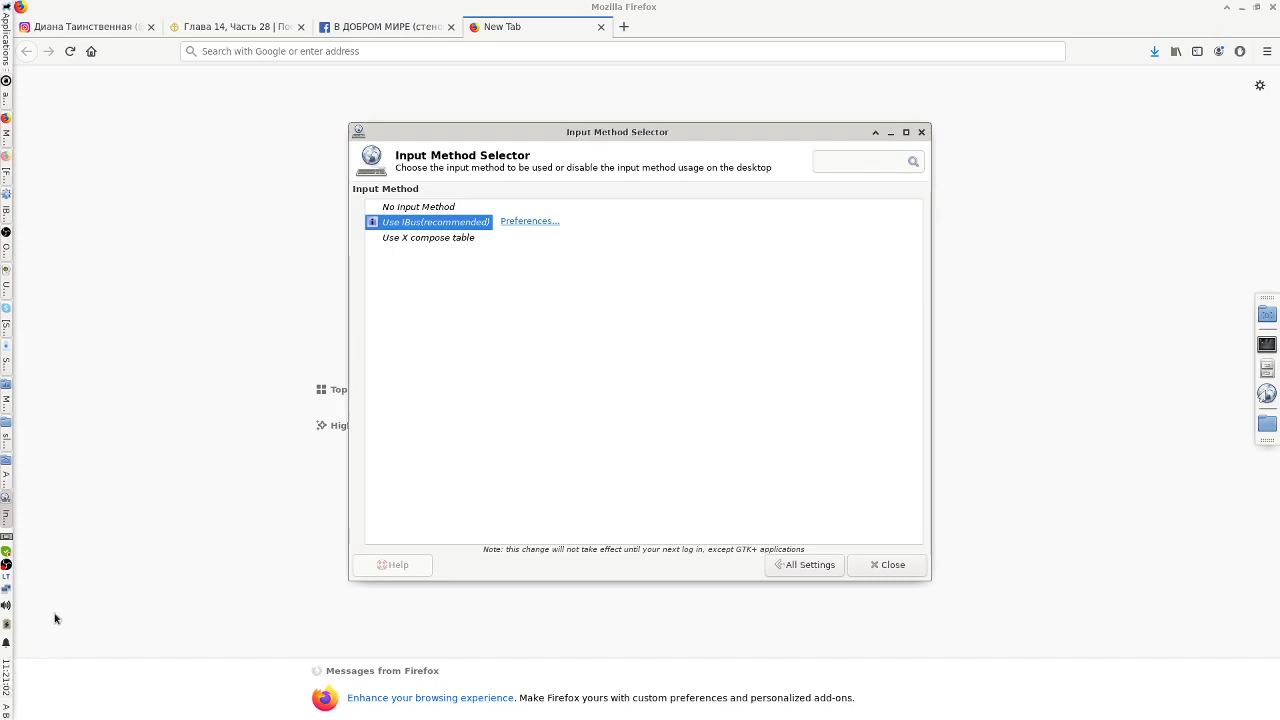
- Open the IBus shortcut list for the next input method, select the plain space entry and capture Tab as the key code
click(527, 221)
click(674, 289)
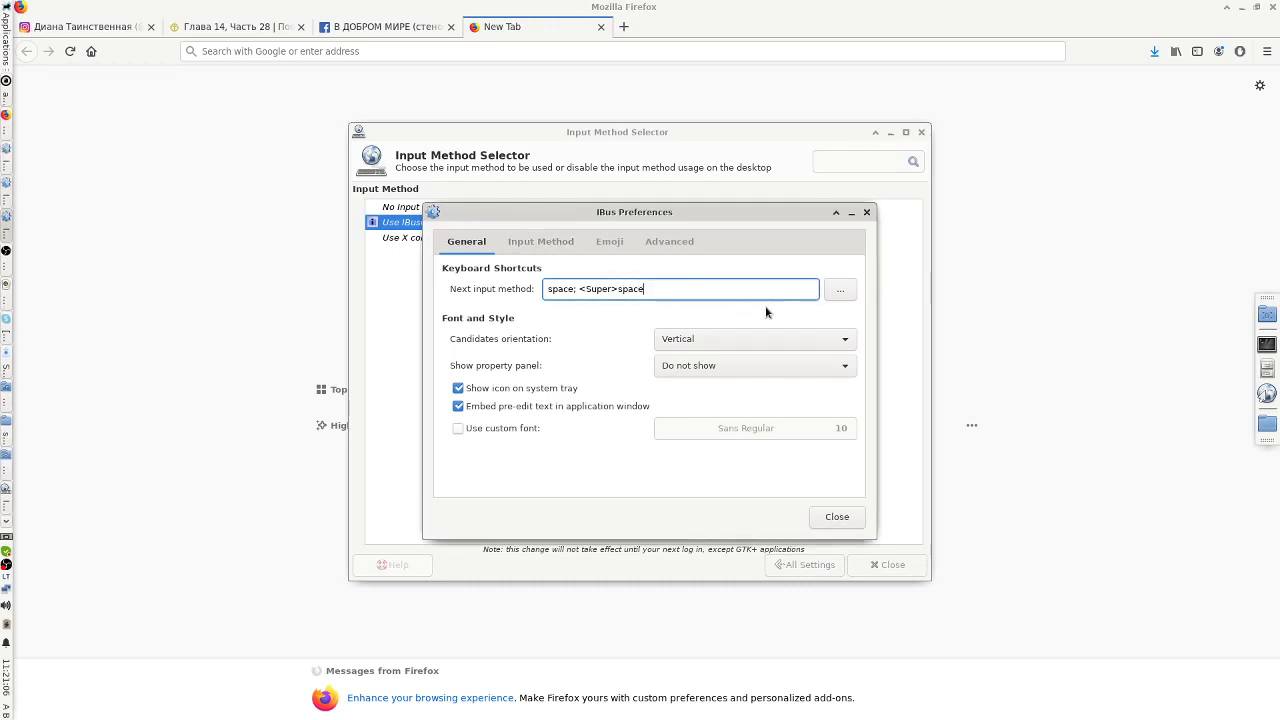
click(846, 288)
click(597, 349)
click(601, 334)
click(599, 350)
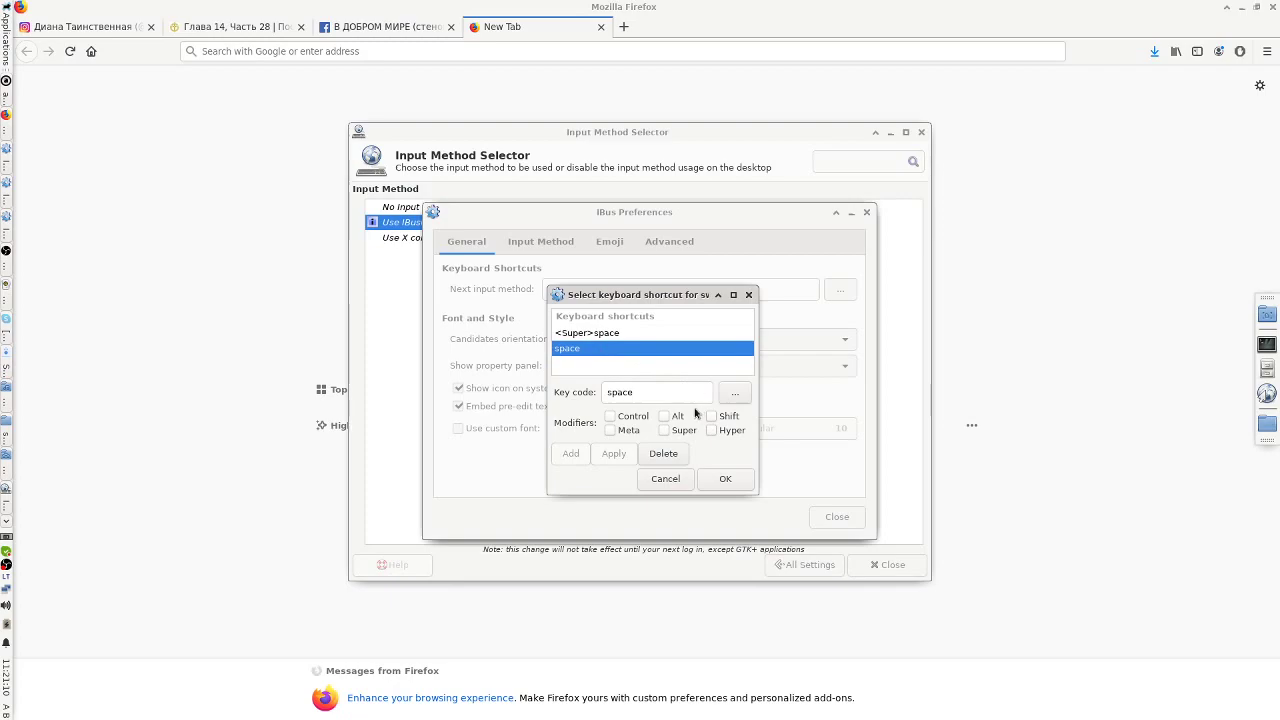
click(702, 393)
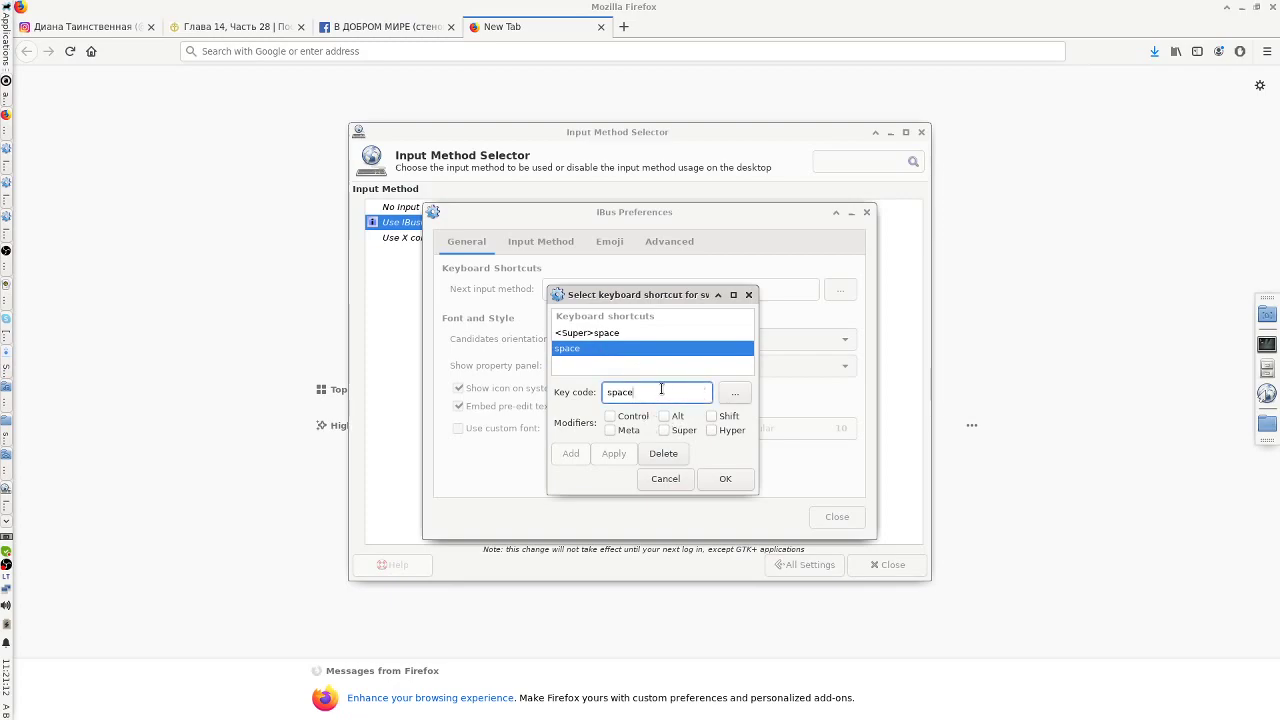
click(735, 393)
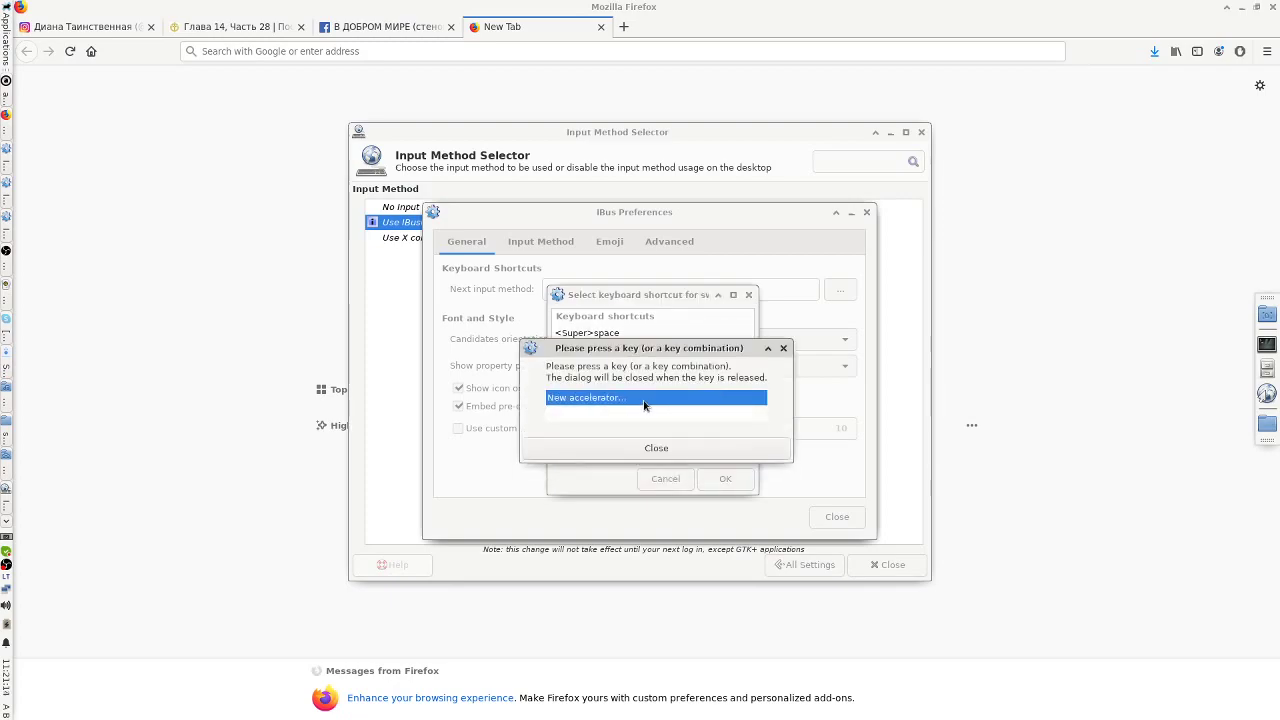
key(Tab)
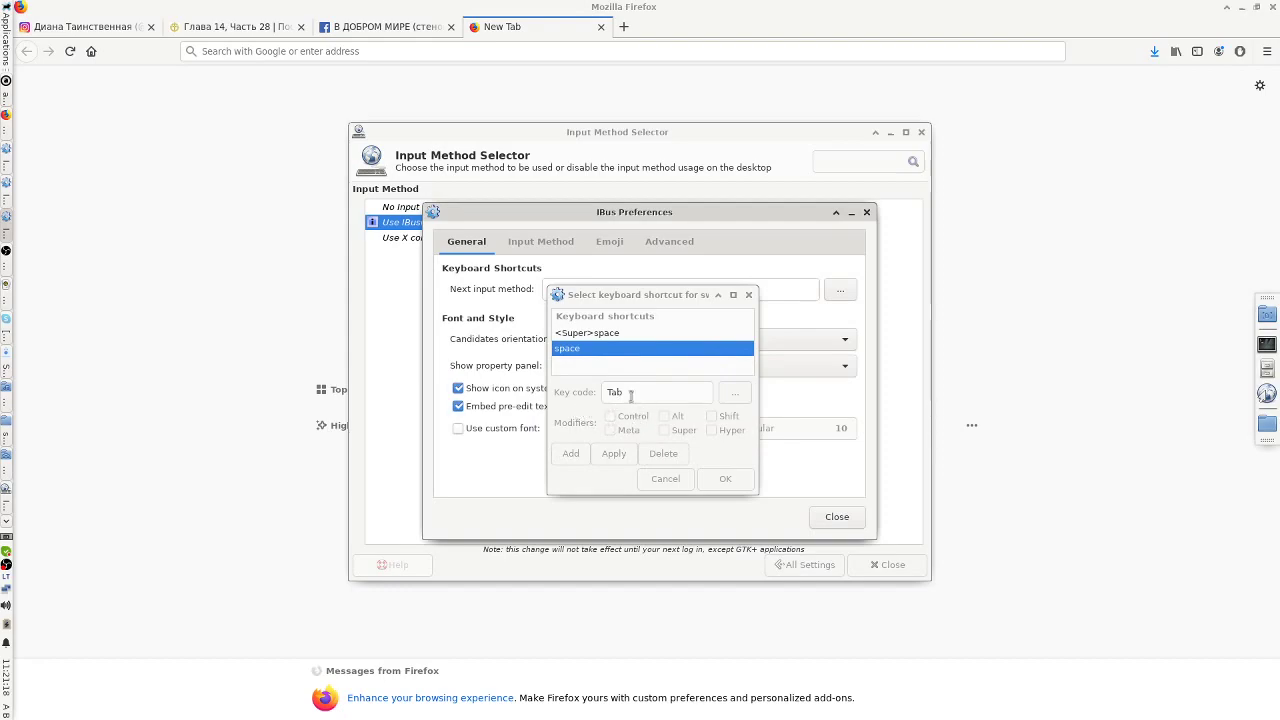
click(718, 455)
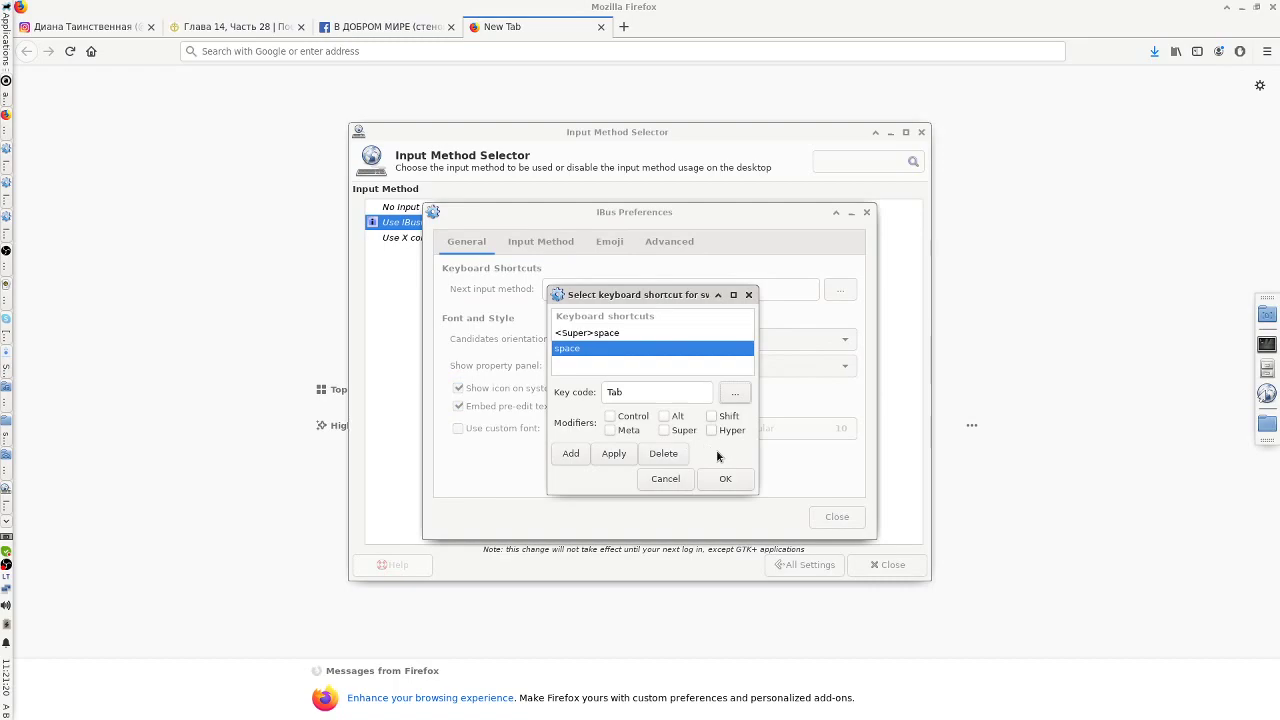
- Add Alt+Tab to the shortcut list, and add Tab without any modifier as another shortcut
click(655, 391)
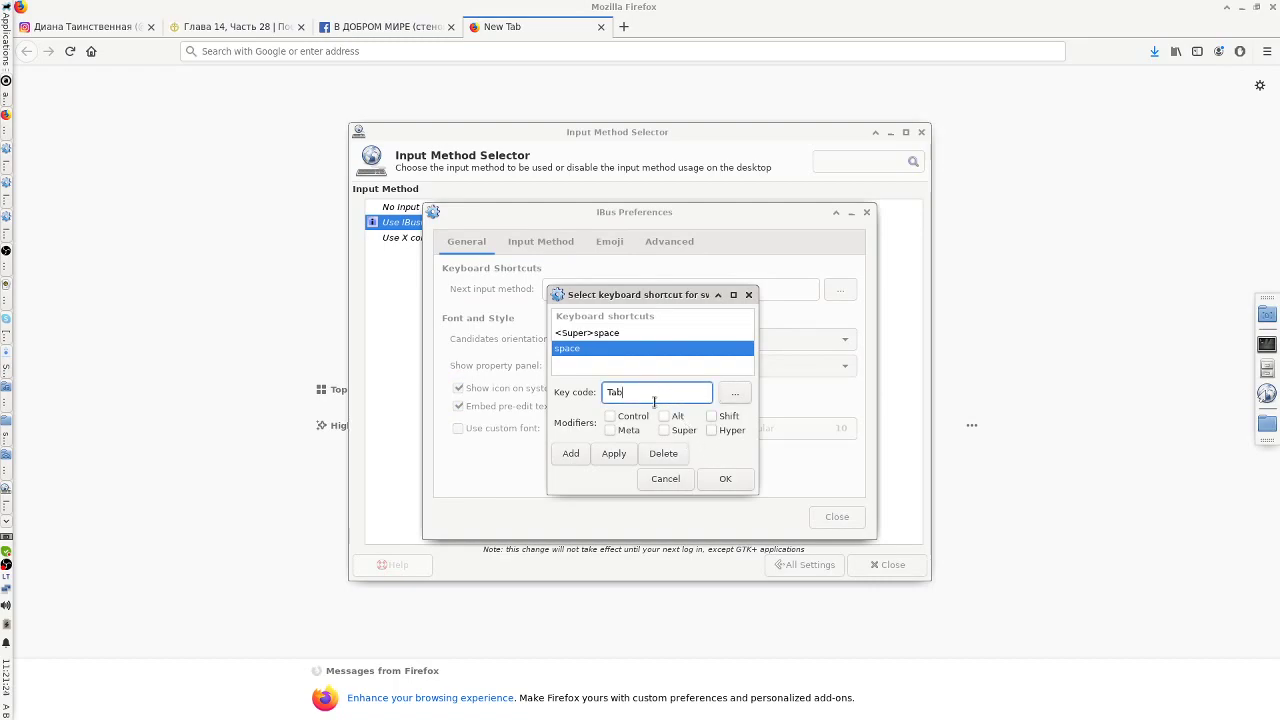
click(665, 417)
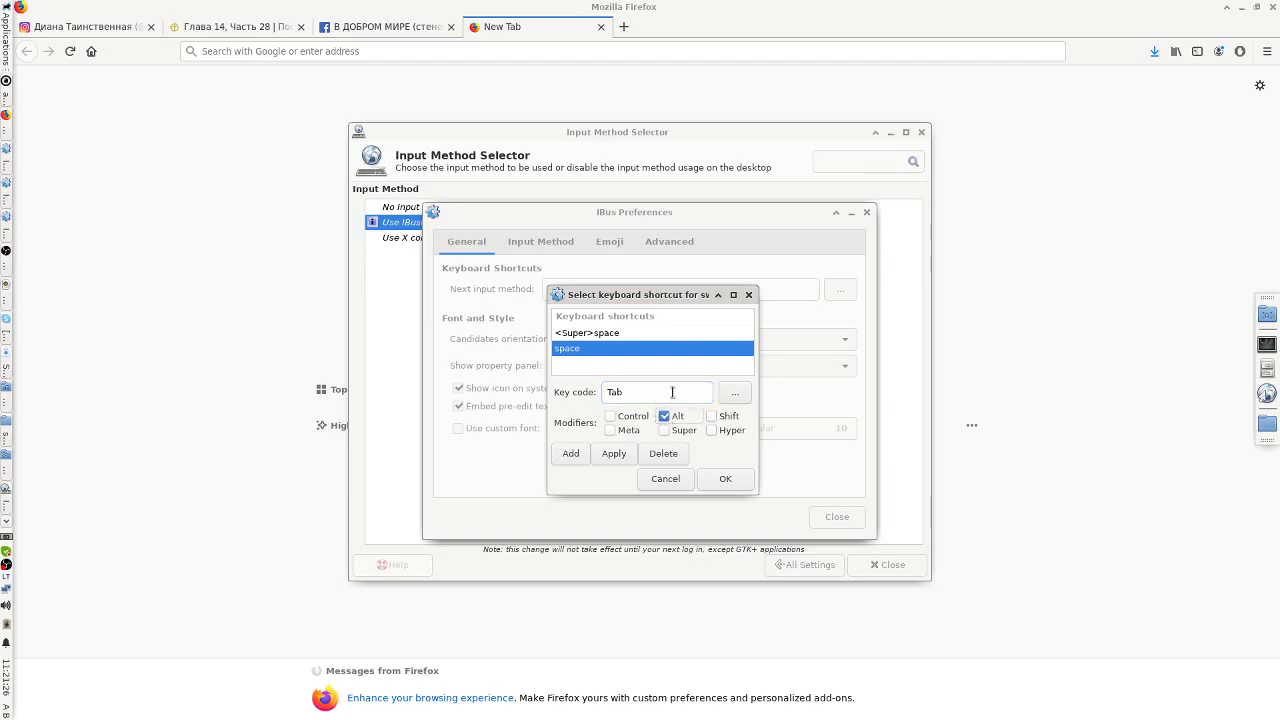
click(654, 394)
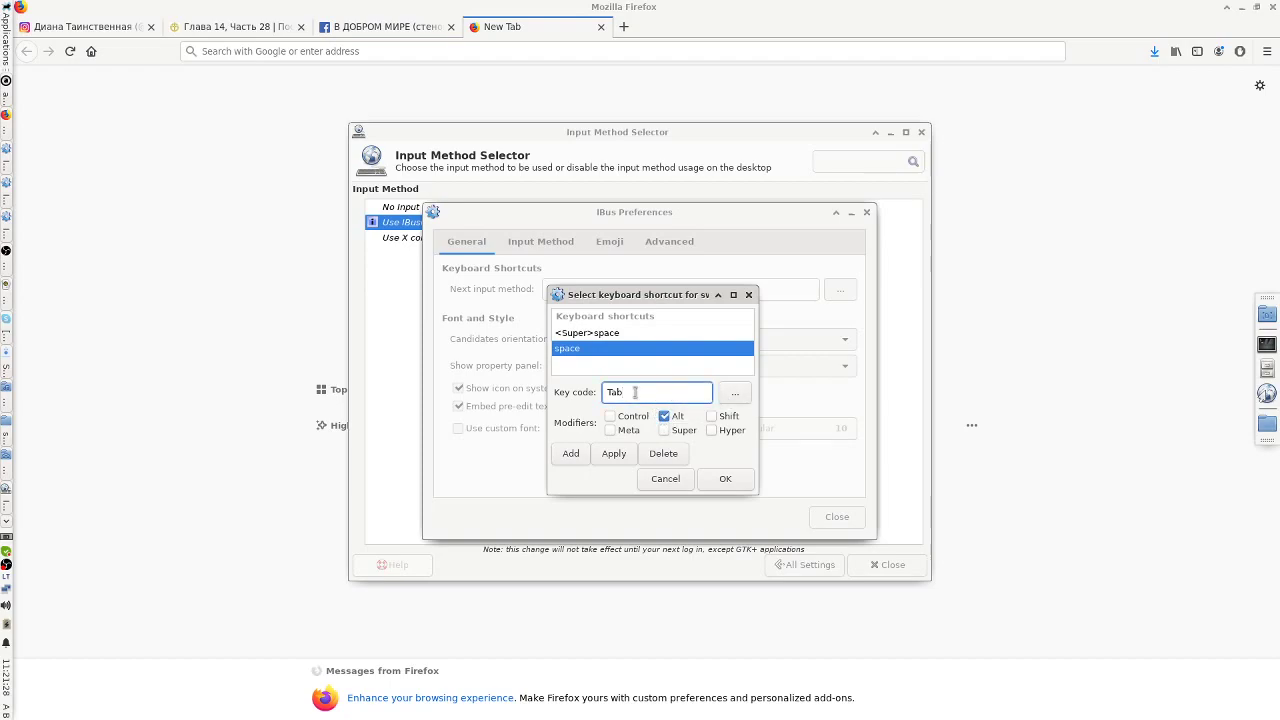
click(569, 454)
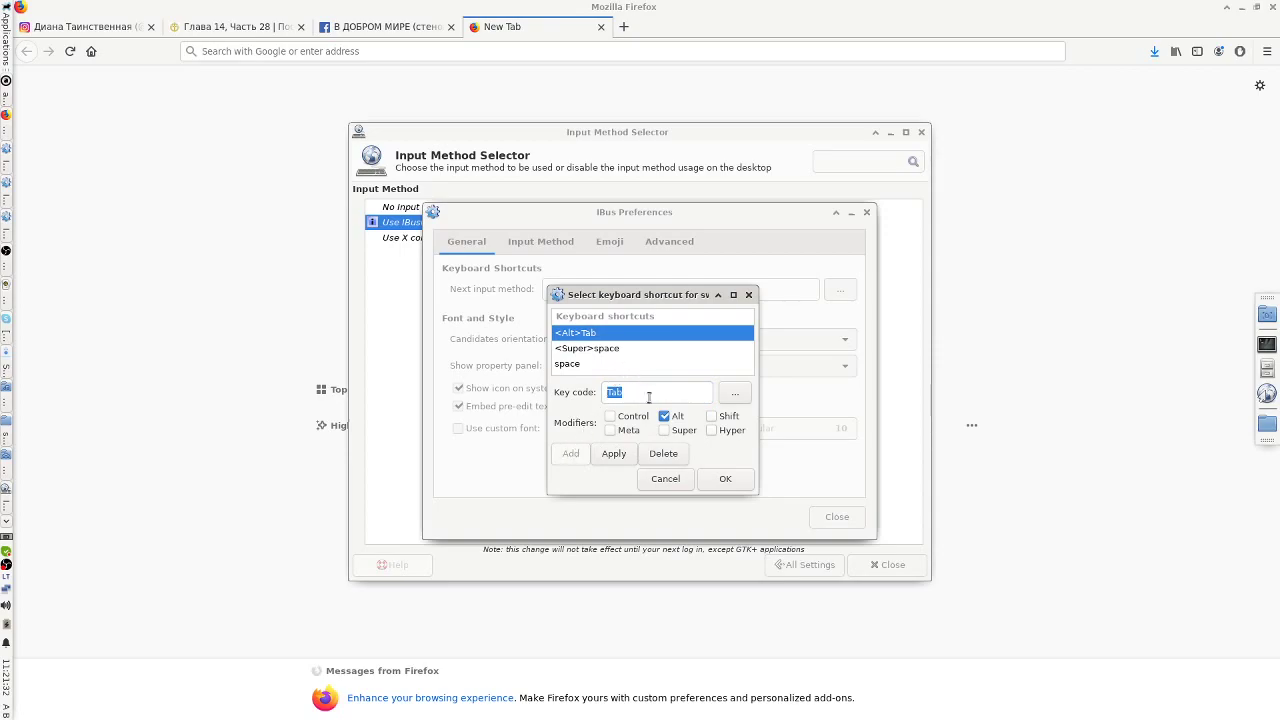
click(664, 416)
click(572, 454)
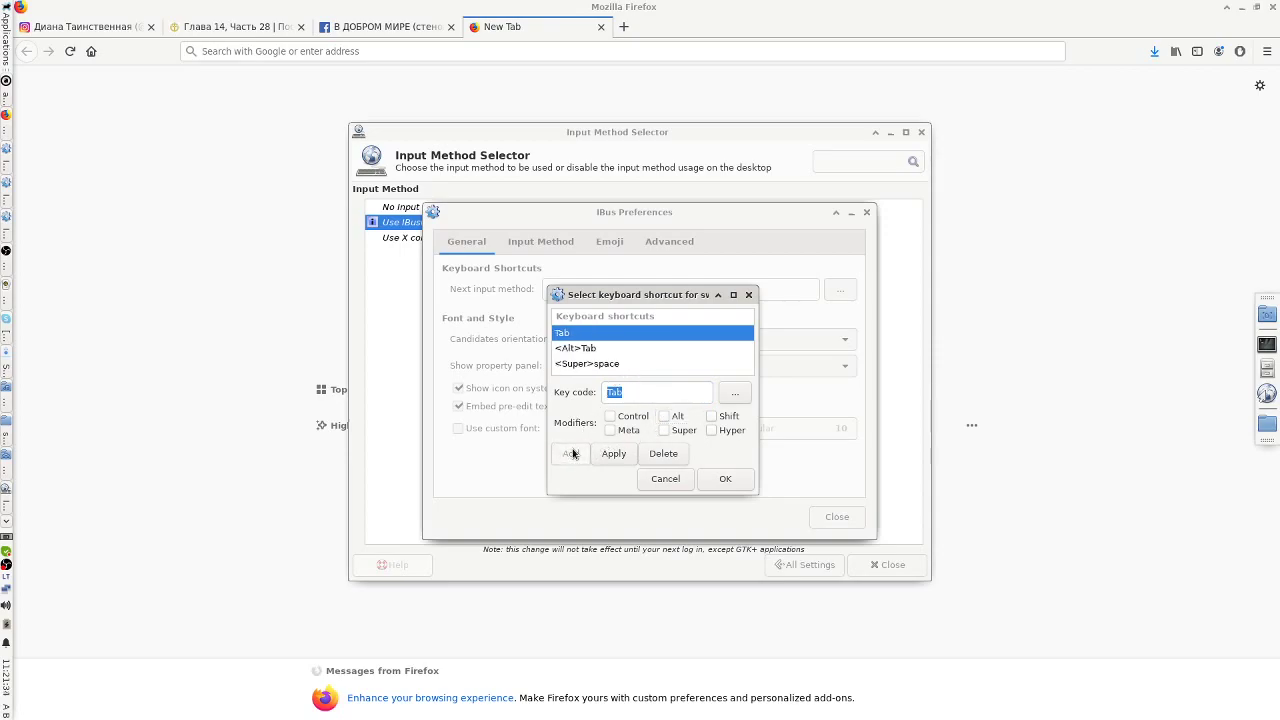
- Delete the Alt+Tab and plain space shortcuts, accept the list and switch to the Firefox window
click(588, 348)
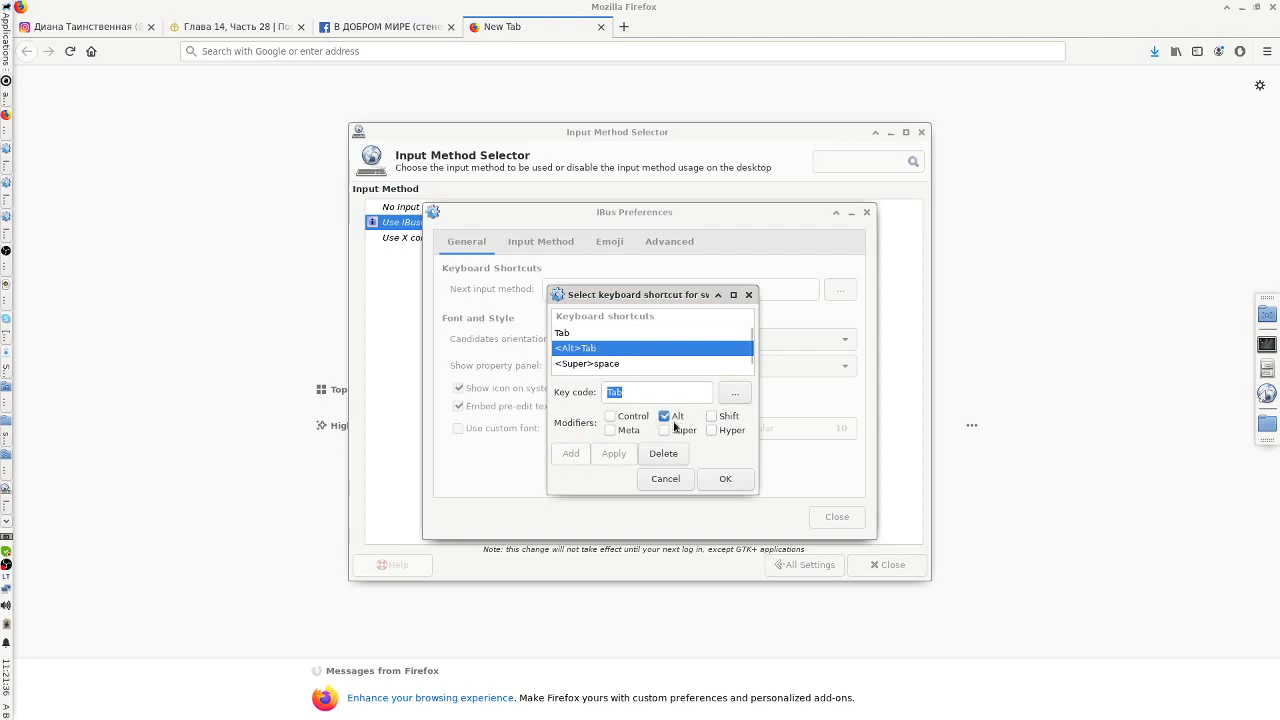
click(657, 452)
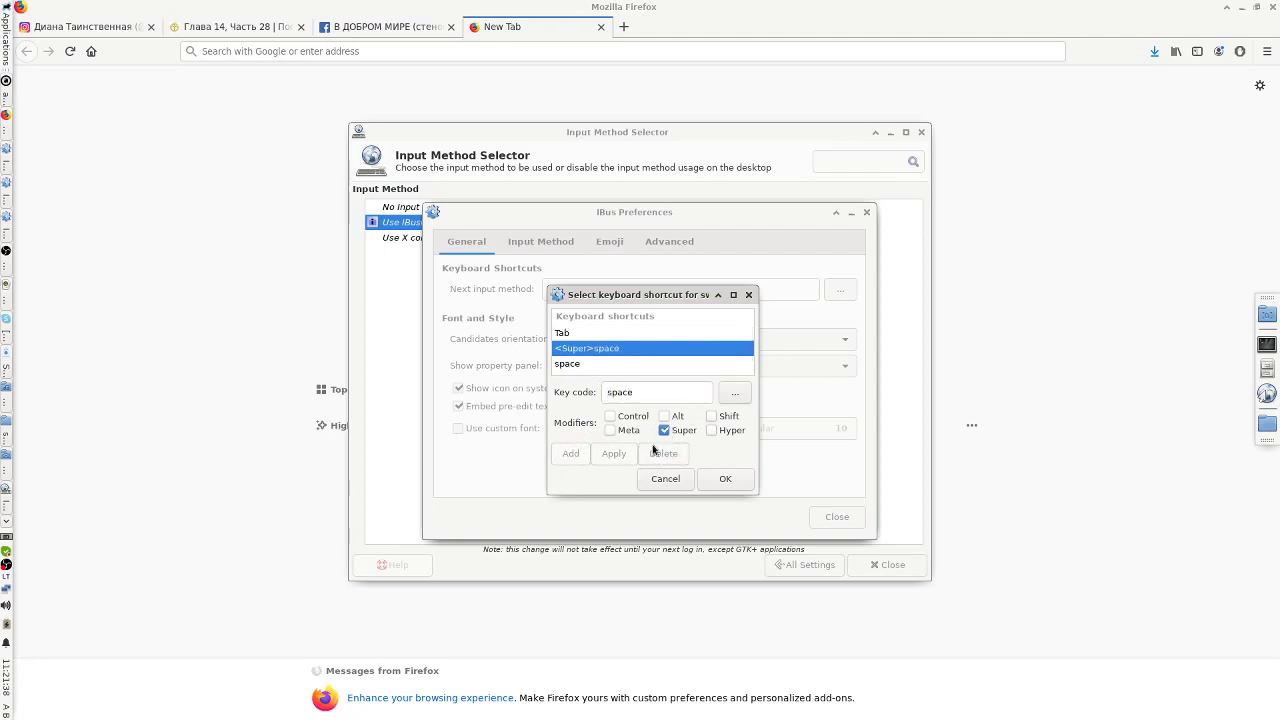
click(585, 364)
click(660, 453)
click(592, 333)
click(724, 478)
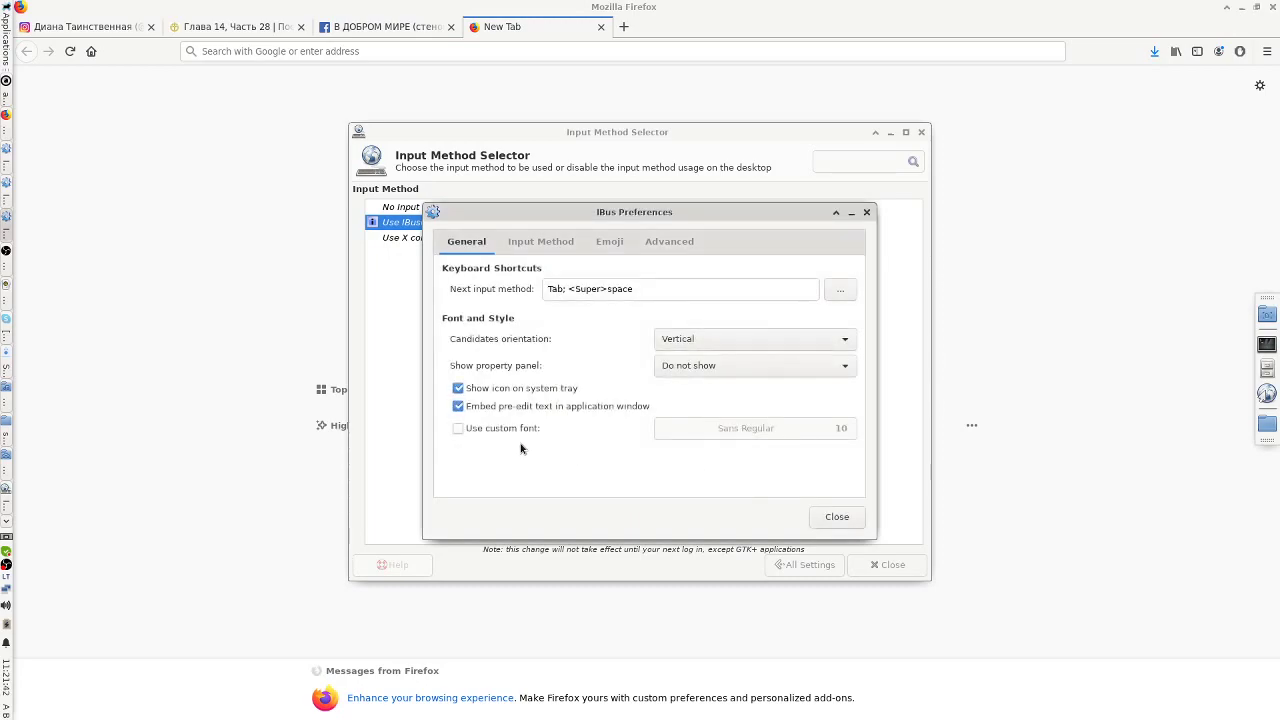
click(277, 291)
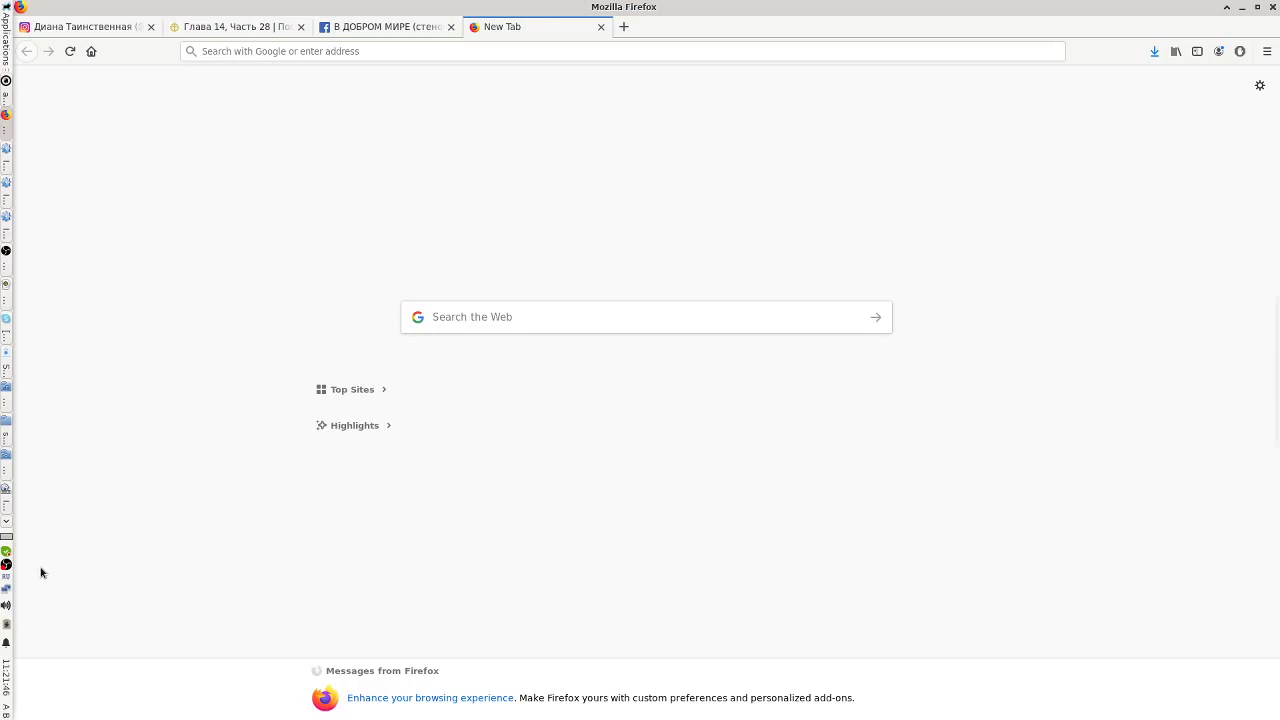
- Test the Russian layout in the address bar by entering ЕФИ, replace it with ЕФ and leave the field
click(7, 577)
click(445, 51)
text(ЕФИ)
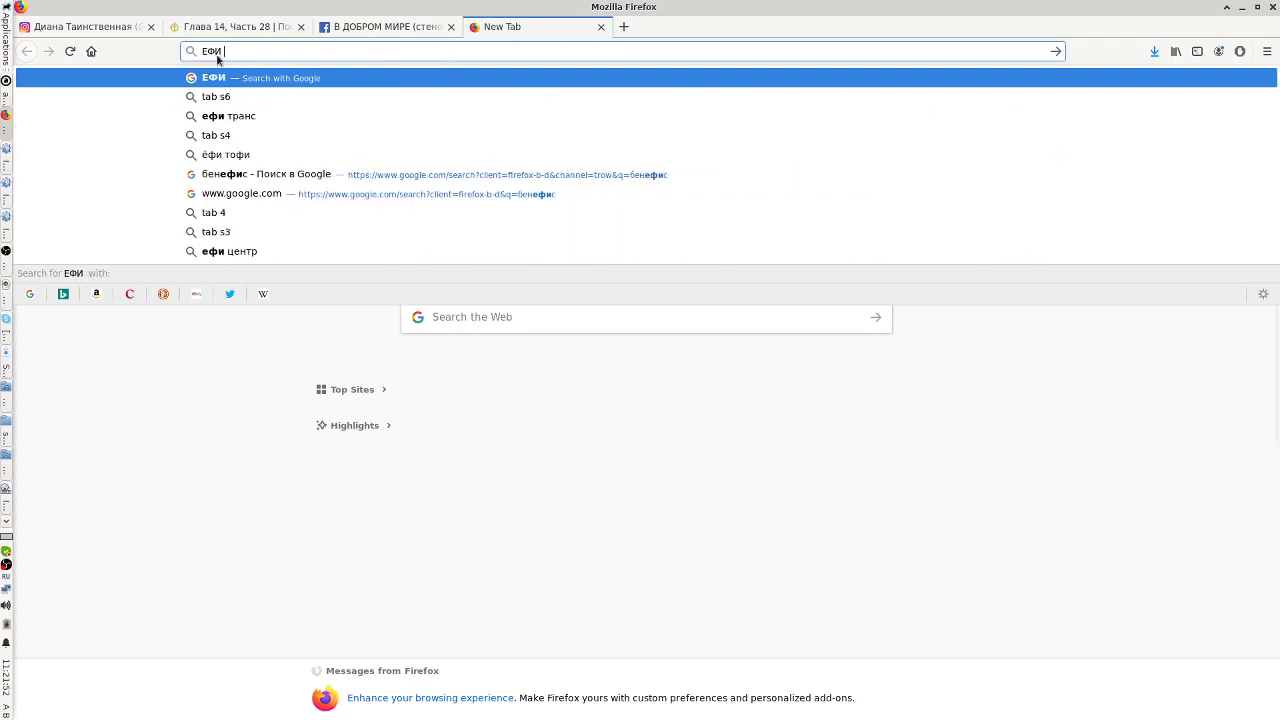
key(ctrl+a)
key(BackSpace)
text(ЕФ)
click(531, 434)
- Write "TAB change layout. at+shift not can do." in the web search box of the new tab page
click(497, 317)
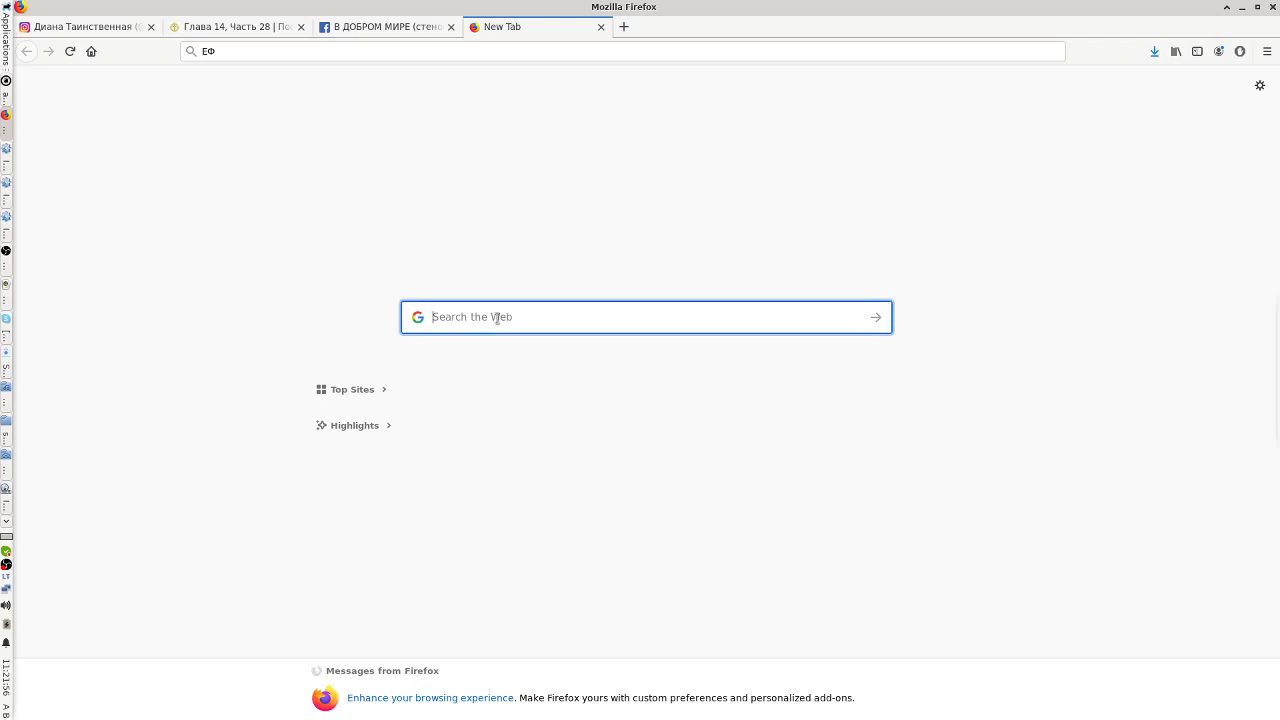
text(TA)
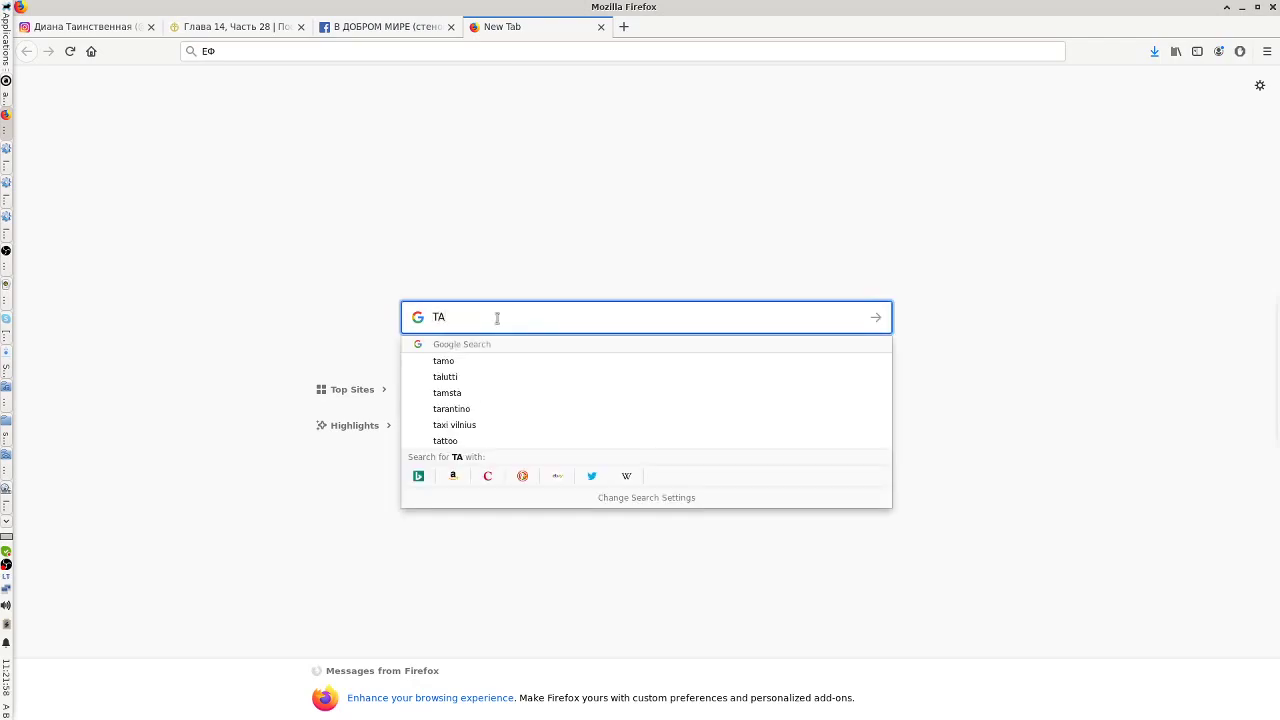
text(B change l)
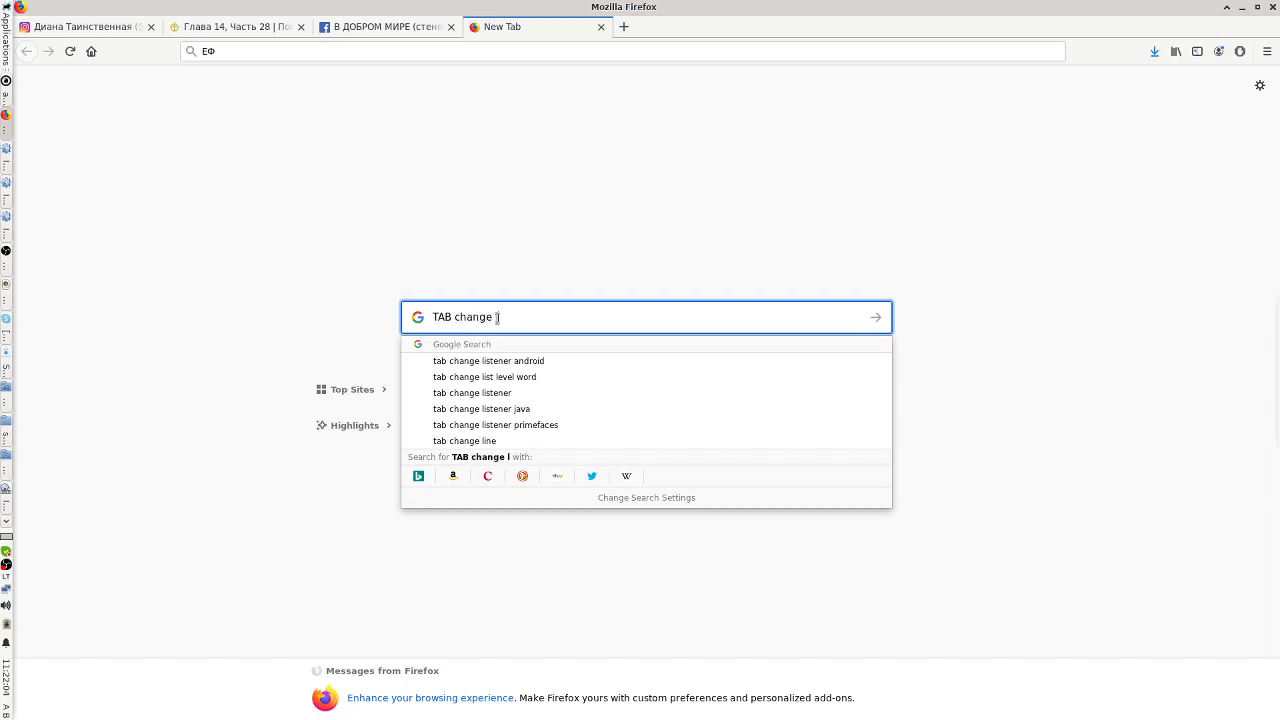
text(ayout. )
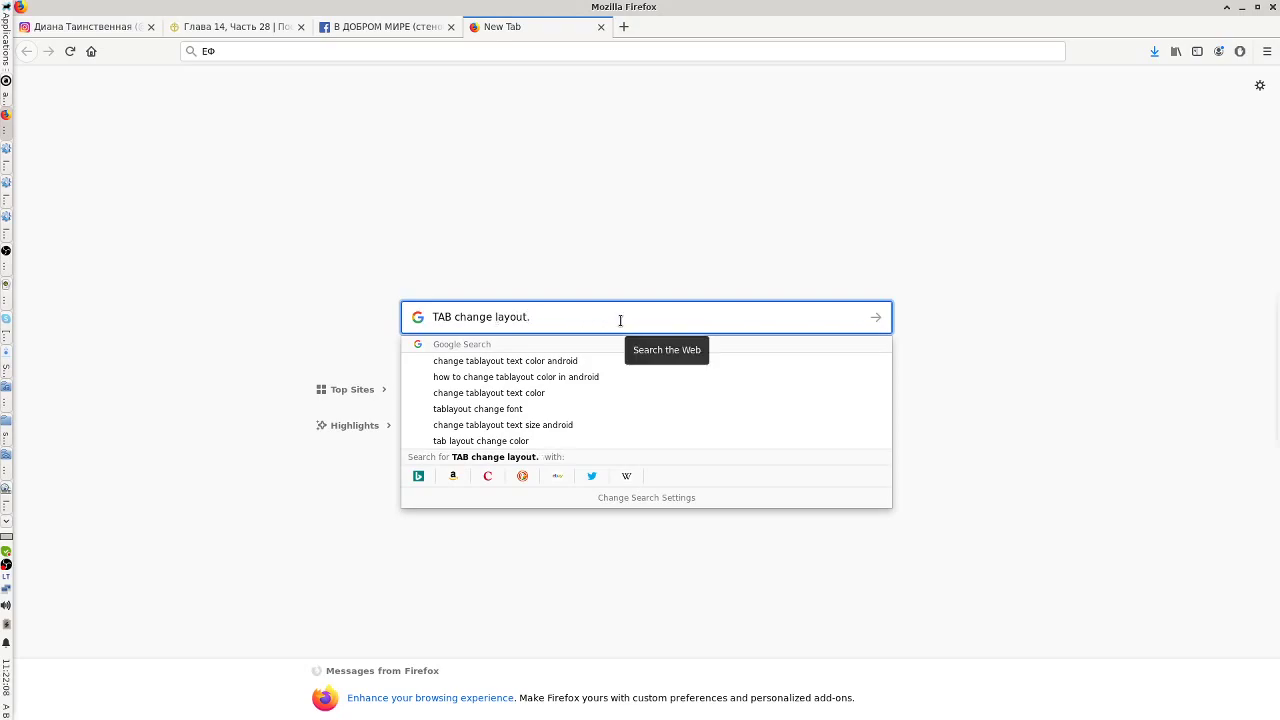
text(a)
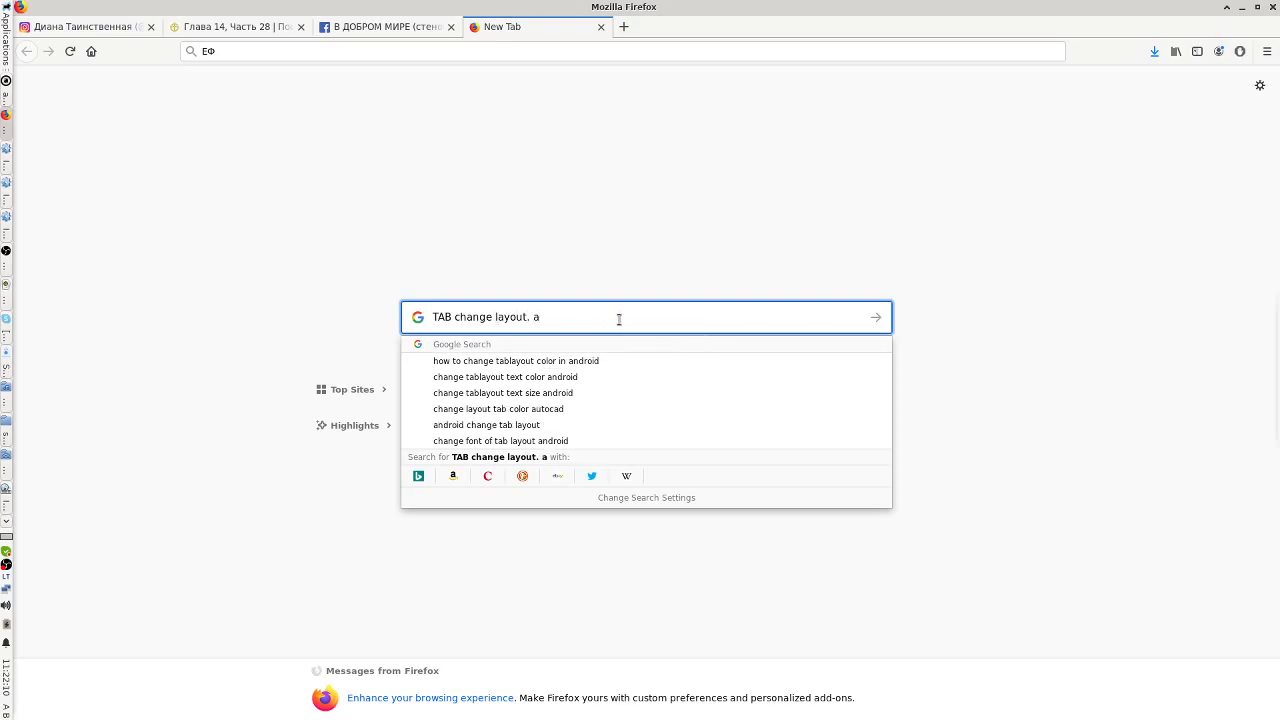
text(t shi)
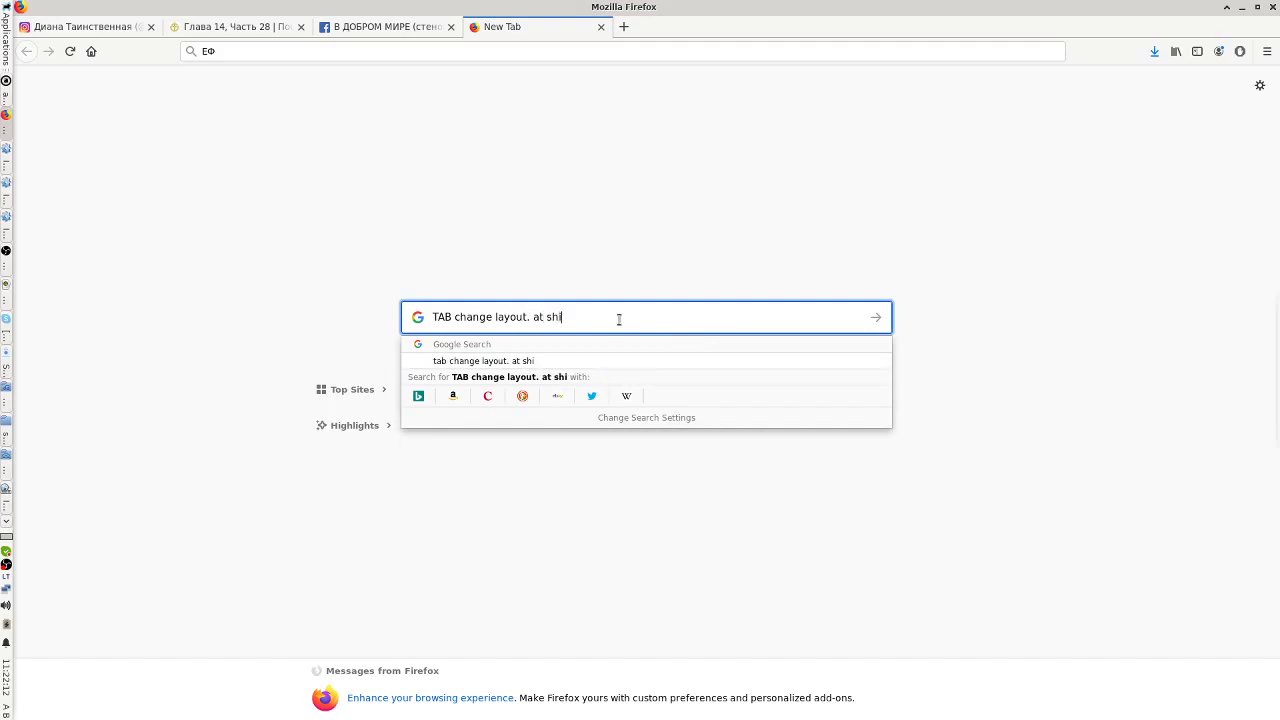
text(ft n)
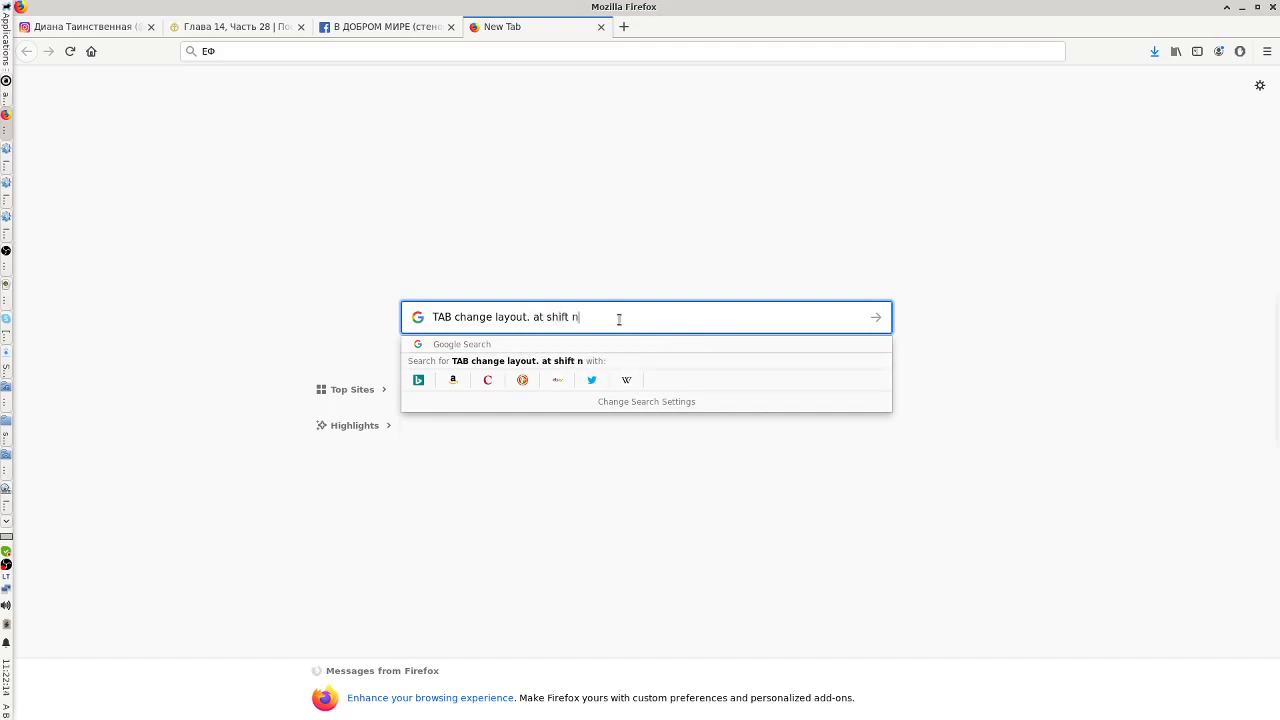
text(ot can do.)
click(547, 318)
key(BackSpace)
text(+)
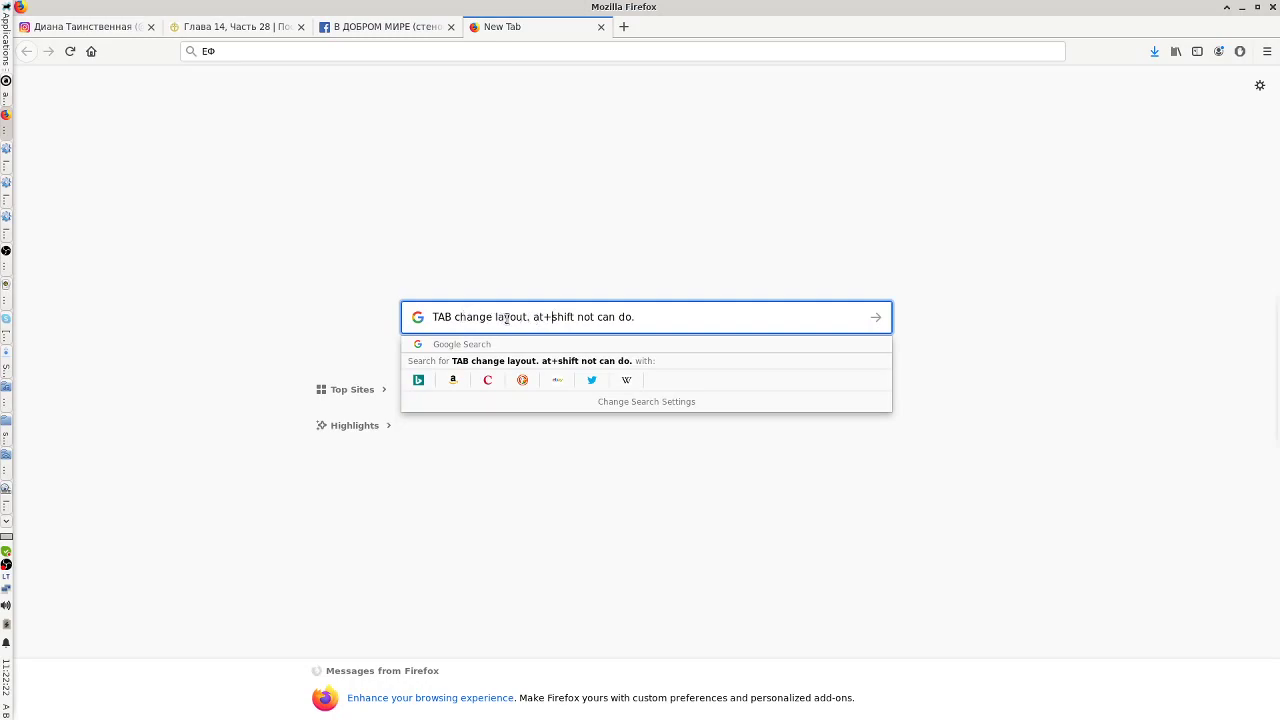
- Append a run of trial letters ending in fghfgh to the search text and leave the search box
click(698, 316)
text(napanpanpfghfgh)
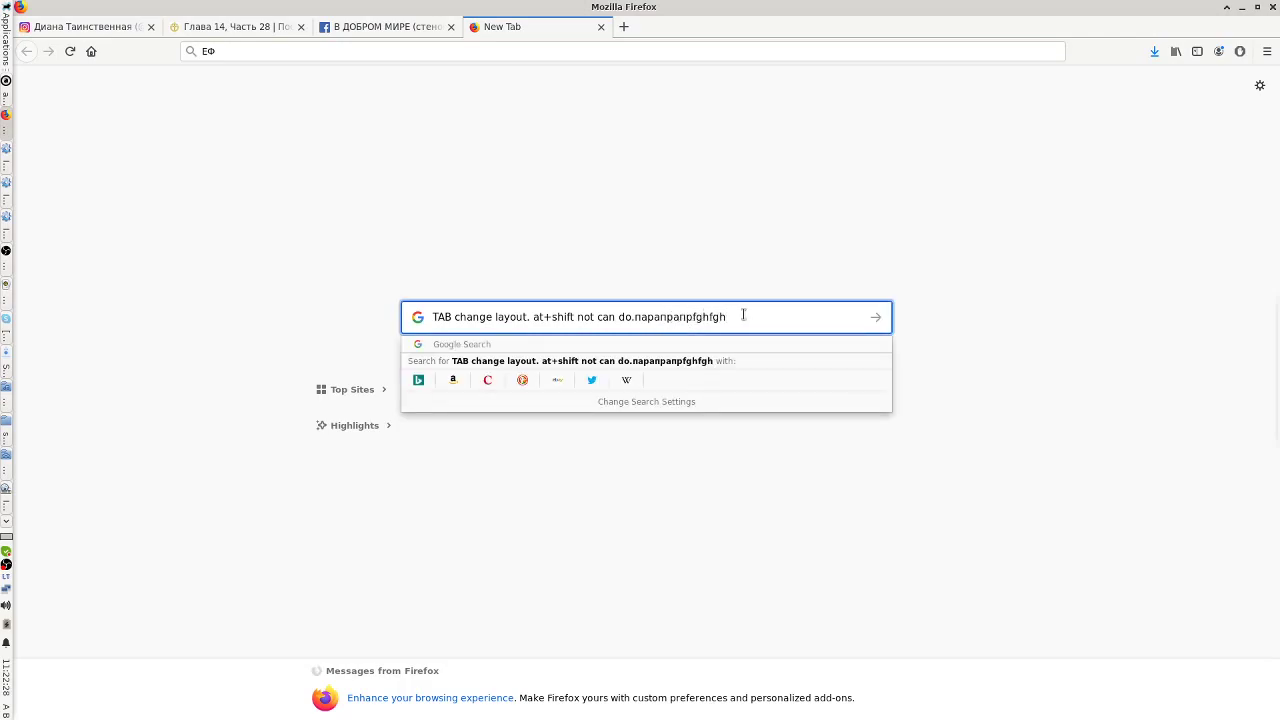
click(694, 240)
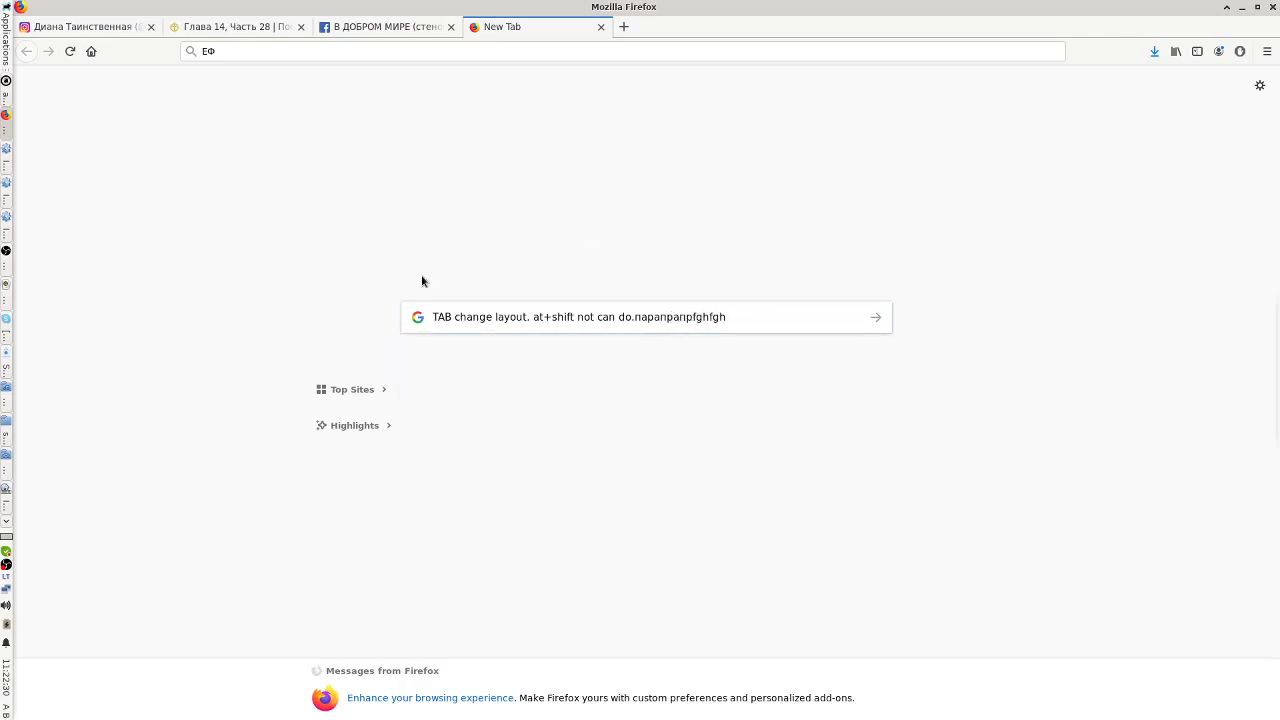
- Close the leftover keyboard shortcut dialog and the remaining open IBus Preferences windows
click(6, 166)
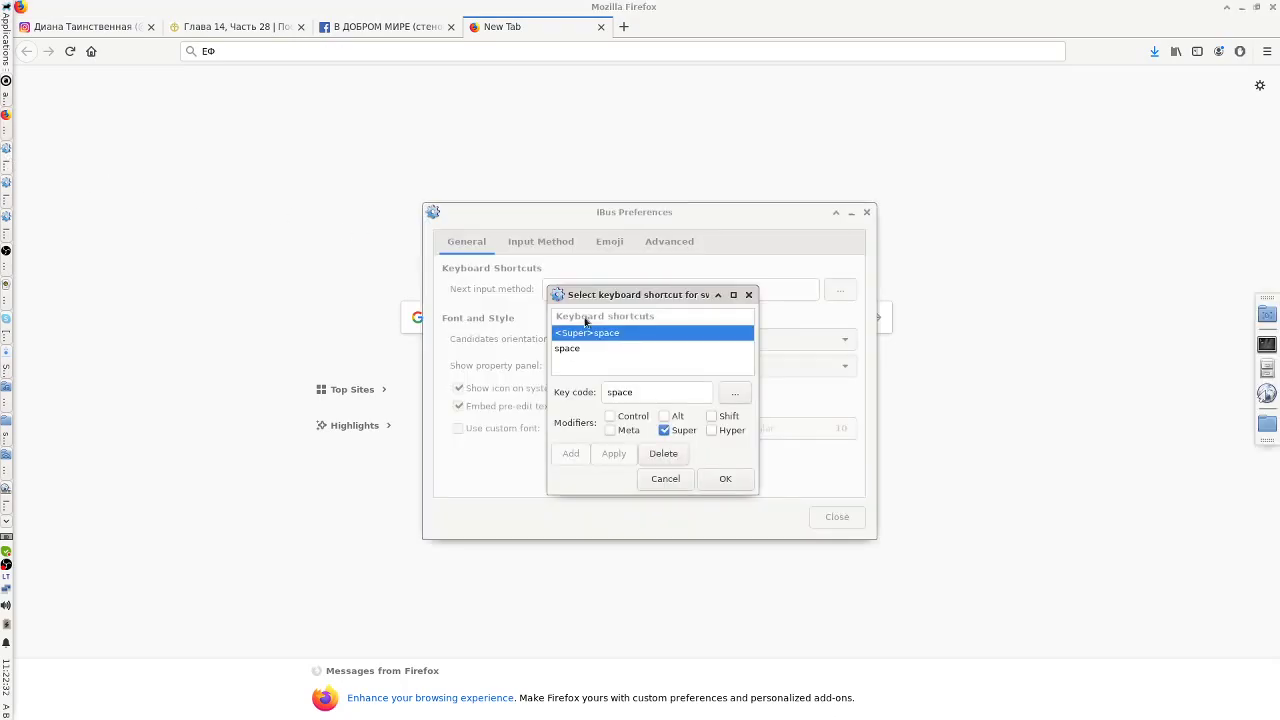
click(747, 296)
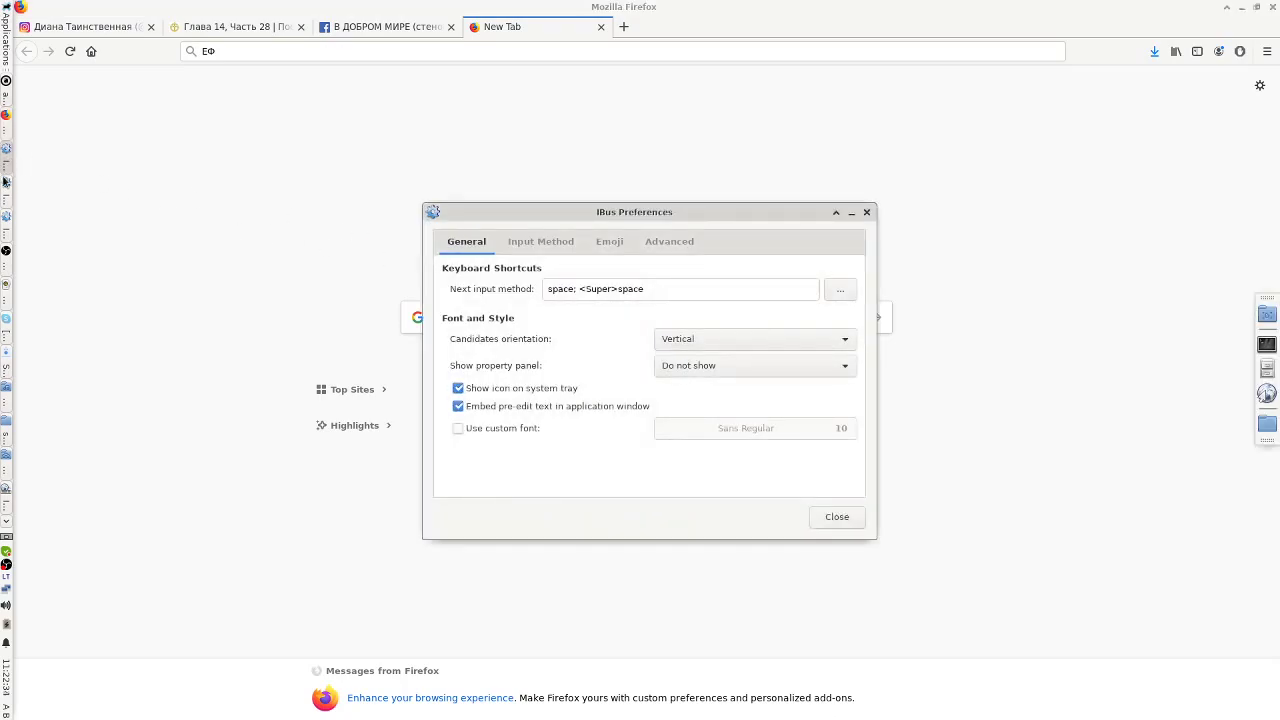
click(757, 237)
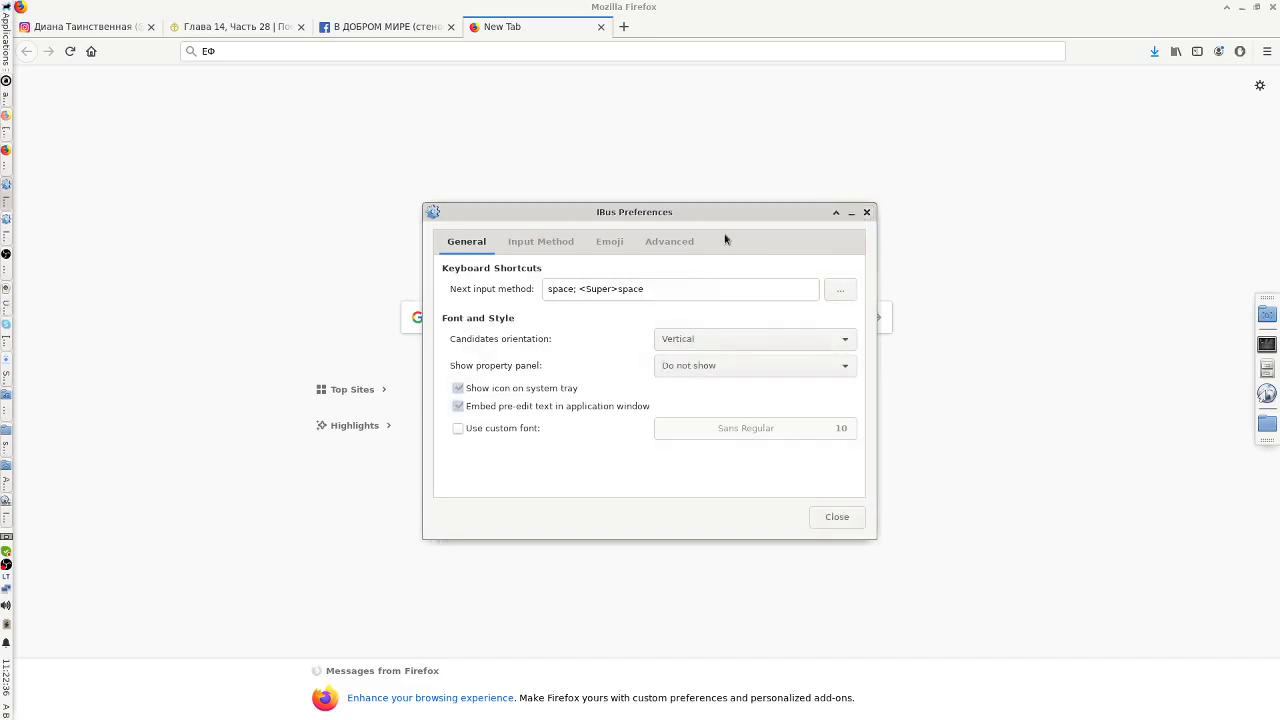
click(866, 212)
click(6, 207)
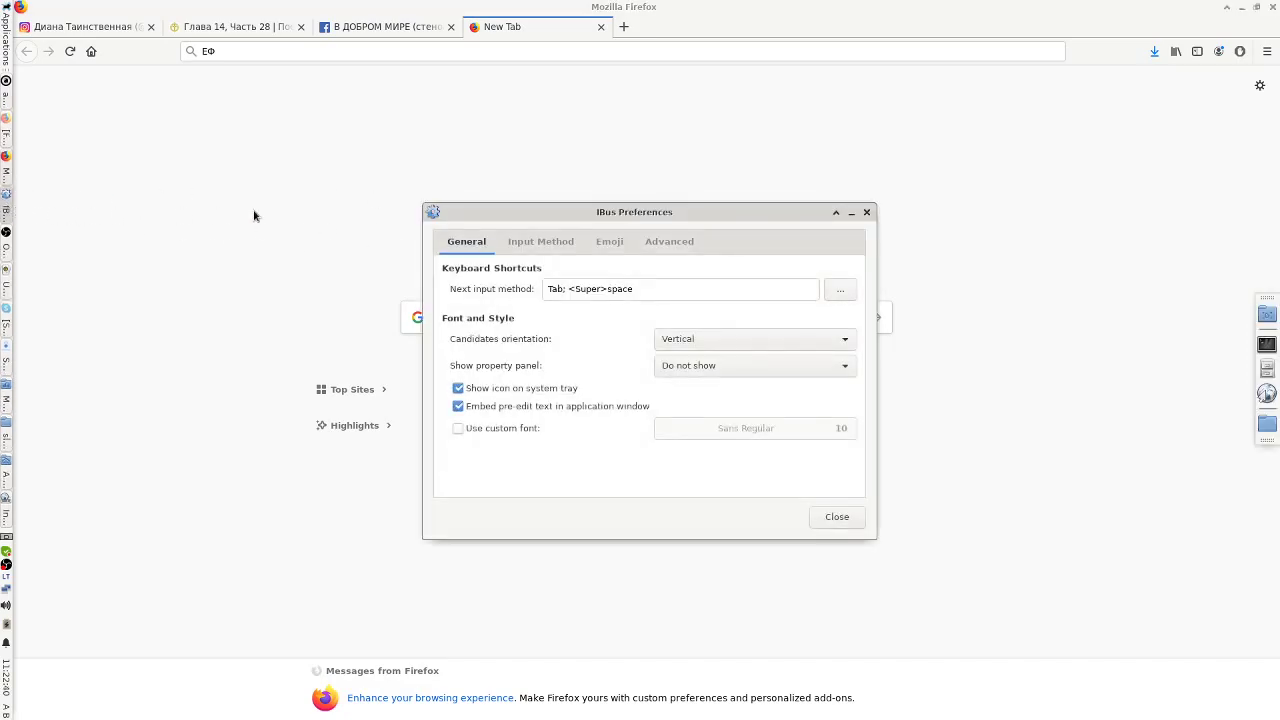
click(866, 212)
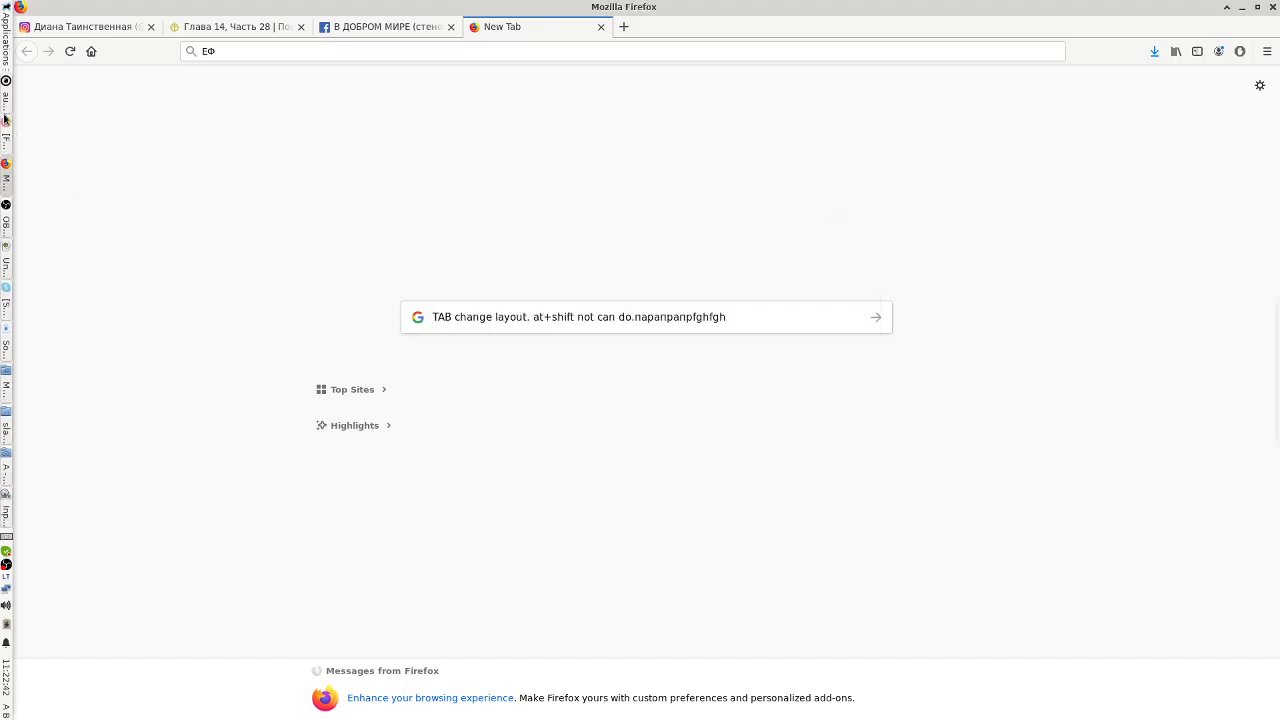
- Open IBus Preferences through the Input Method Selector in the desktop settings and show the shortcut list for the next input method
click(4, 55)
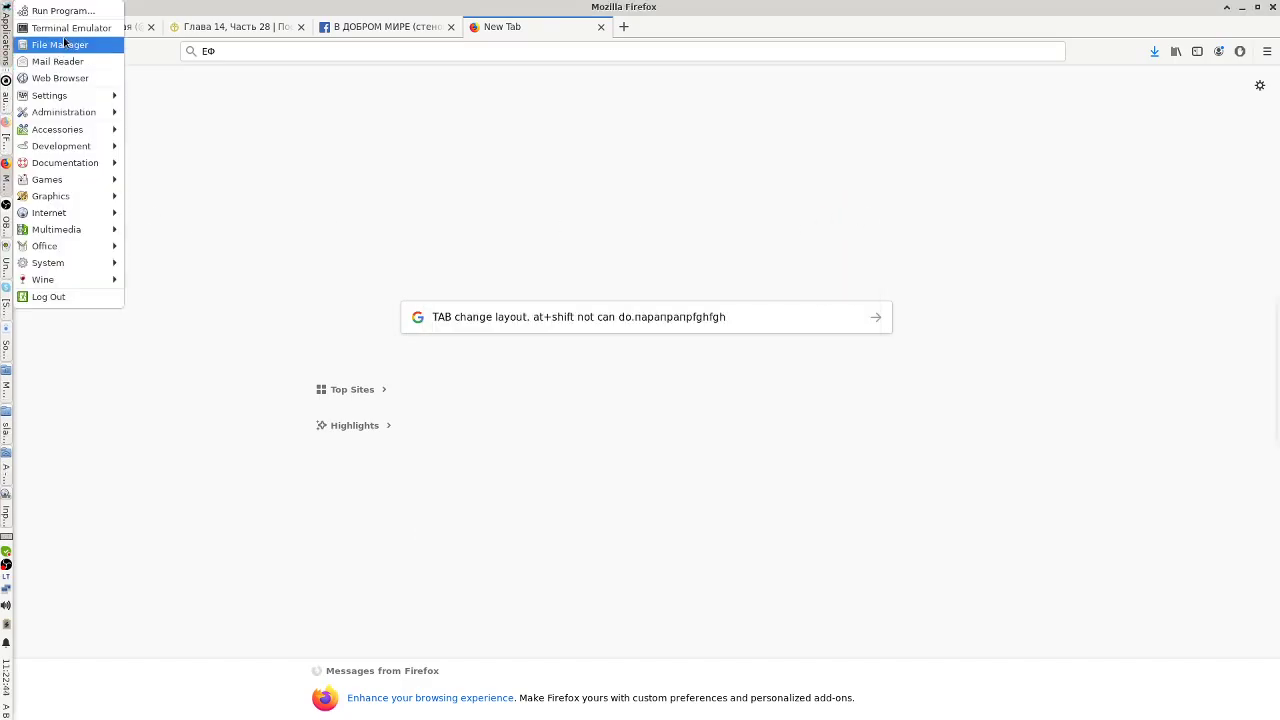
mouse_move(58, 96)
click(180, 95)
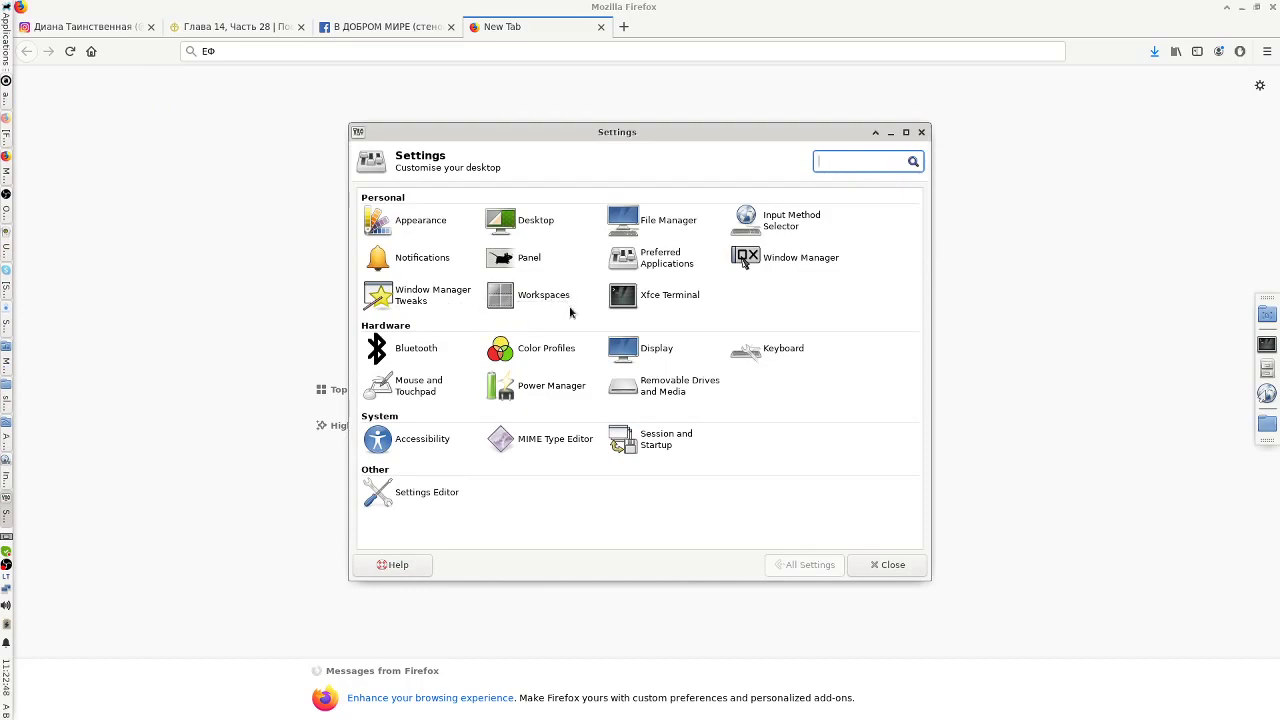
click(760, 220)
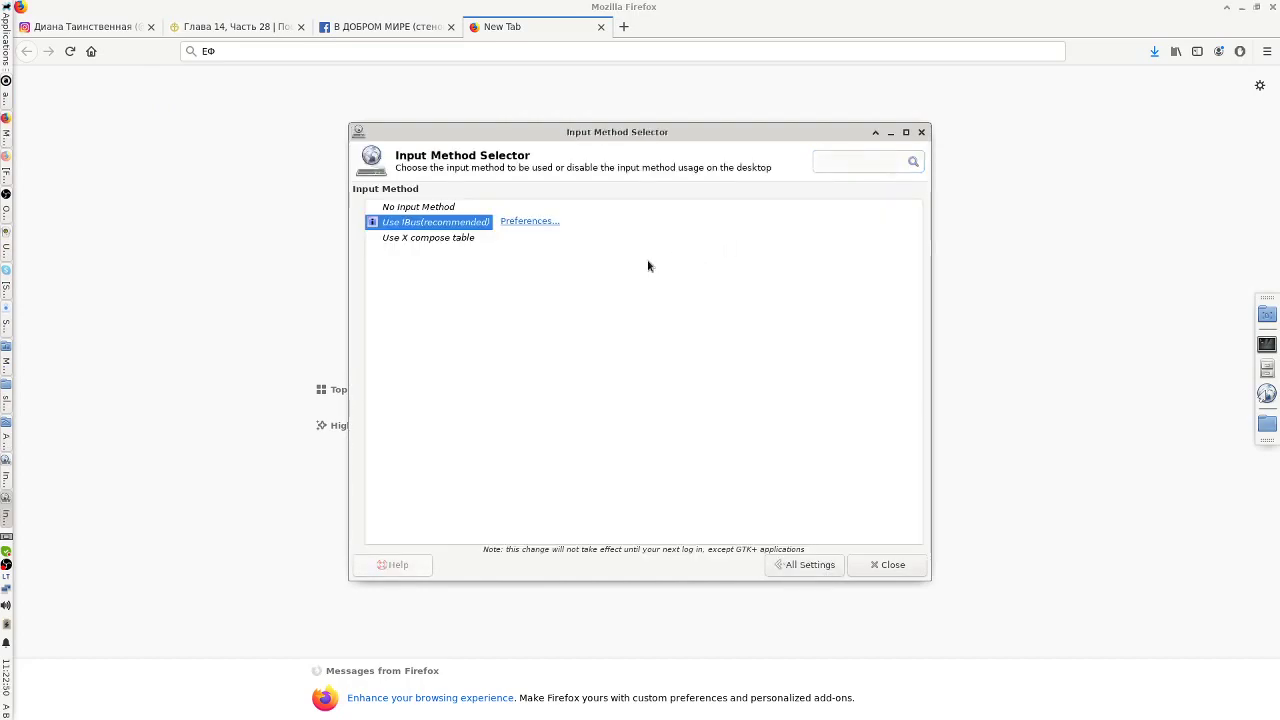
click(534, 221)
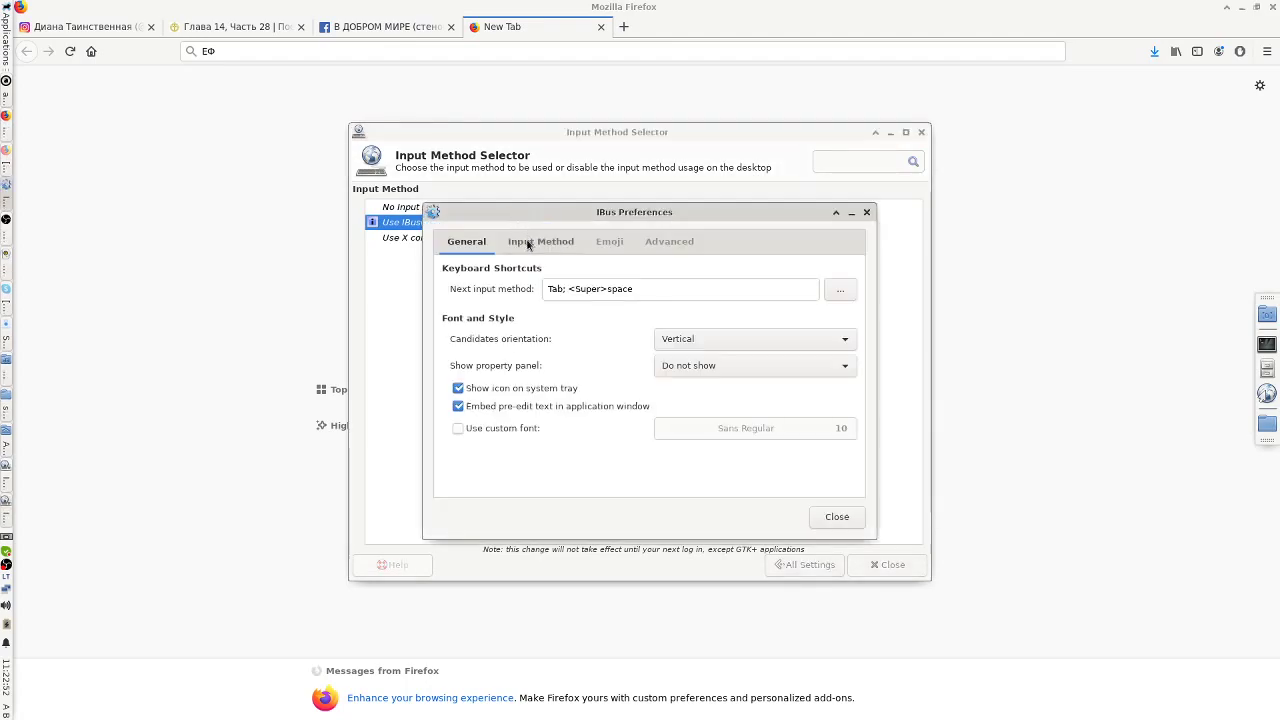
click(541, 245)
click(466, 243)
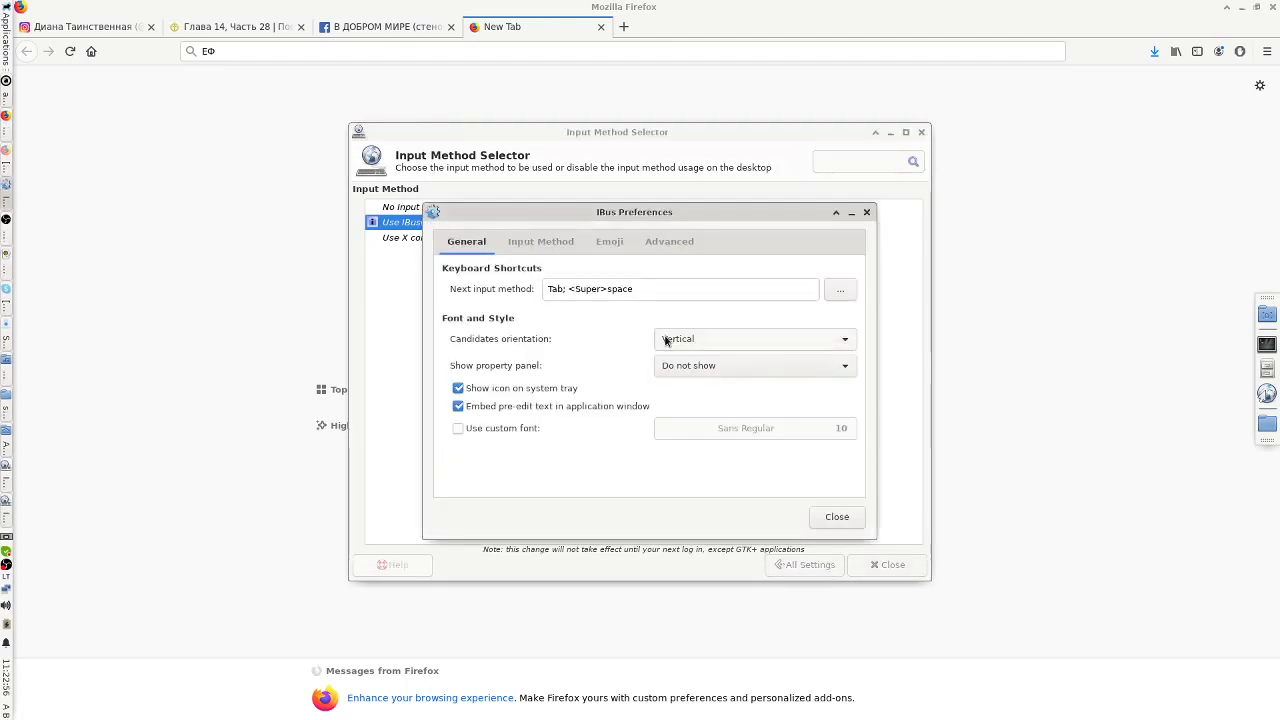
click(840, 290)
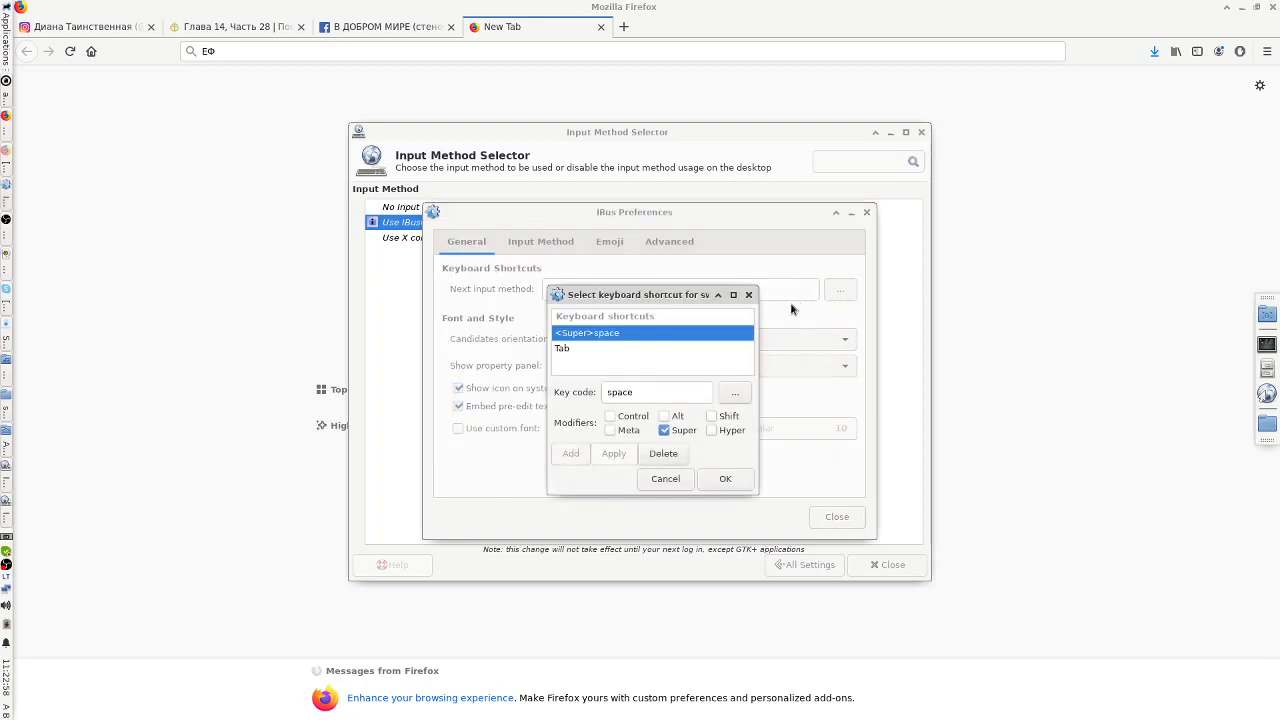
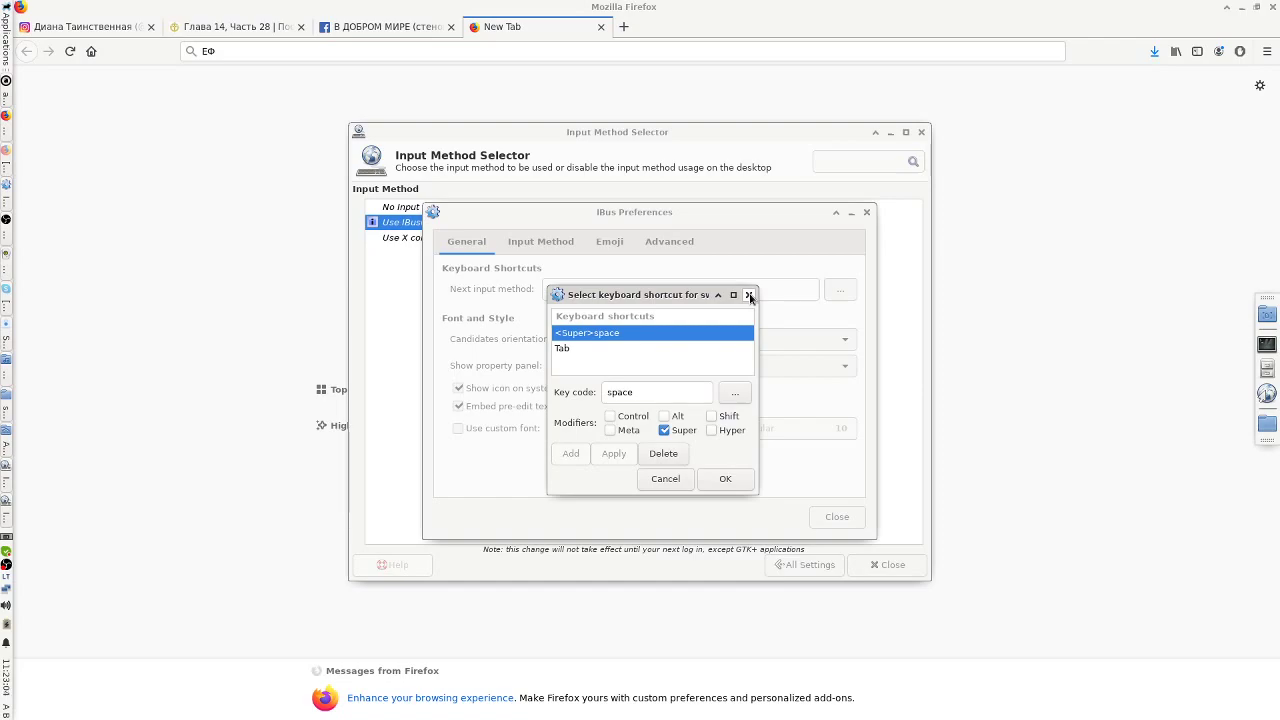
- Add Alt+space as a shortcut for the next input method by replacing the Super modifier with Alt
click(664, 416)
click(664, 430)
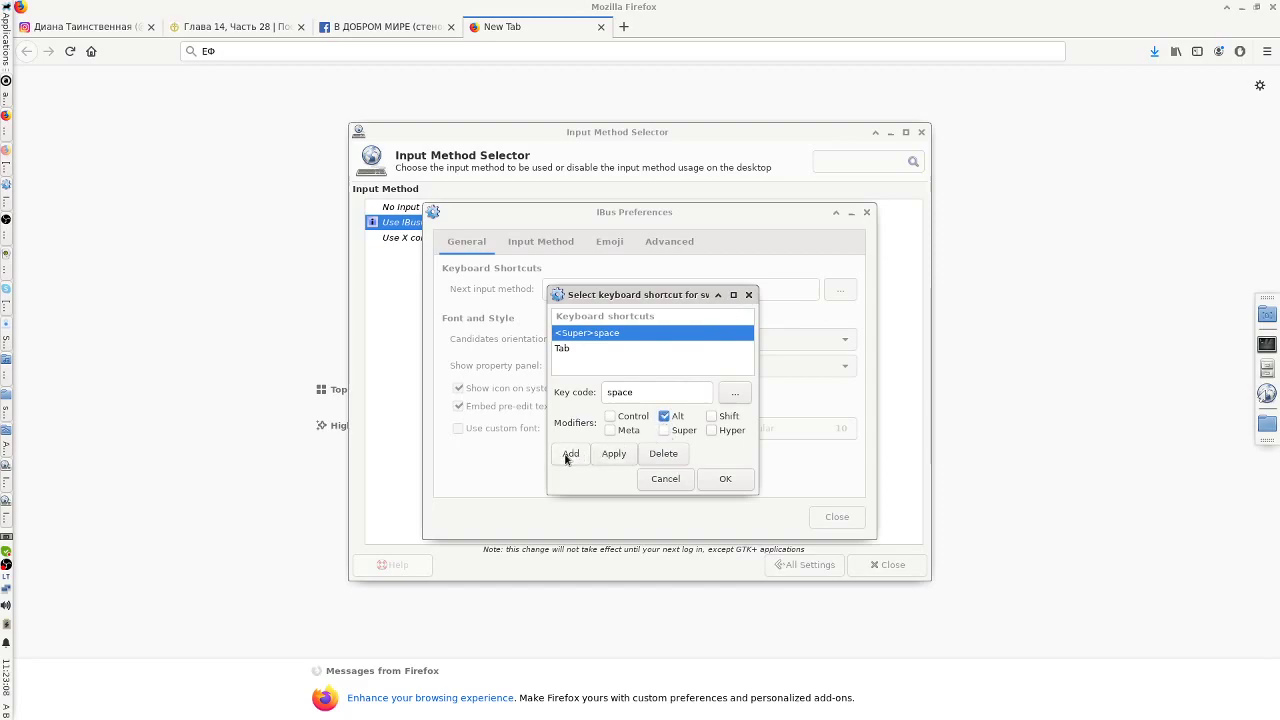
click(567, 455)
click(734, 392)
click(685, 401)
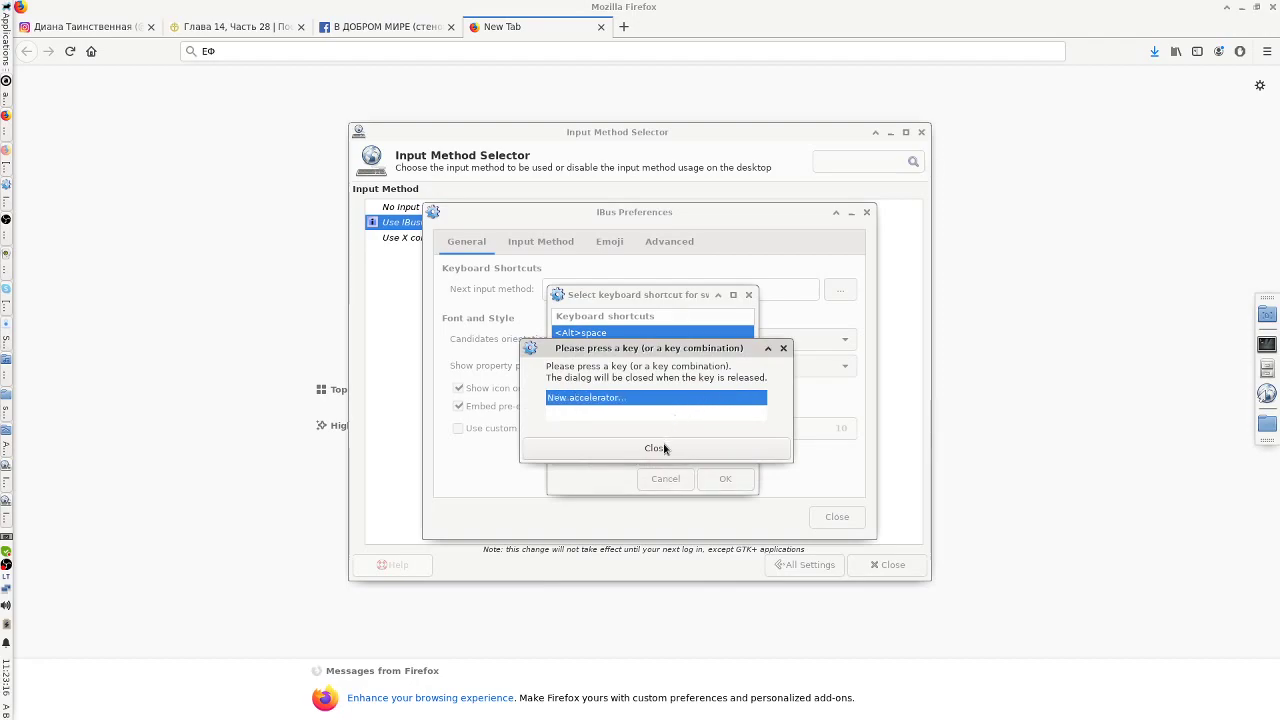
key(d)
- Select the Alt+space entry, accept the shortcut list and close the IBus preferences
click(621, 366)
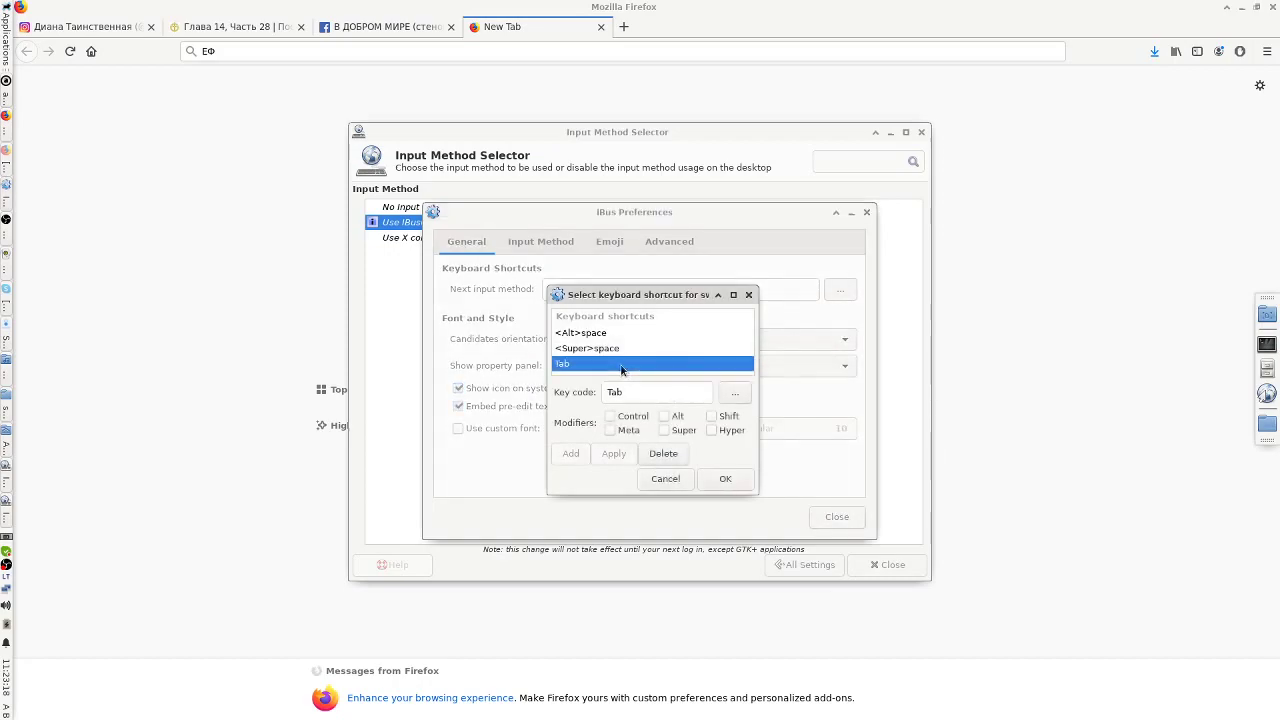
click(604, 334)
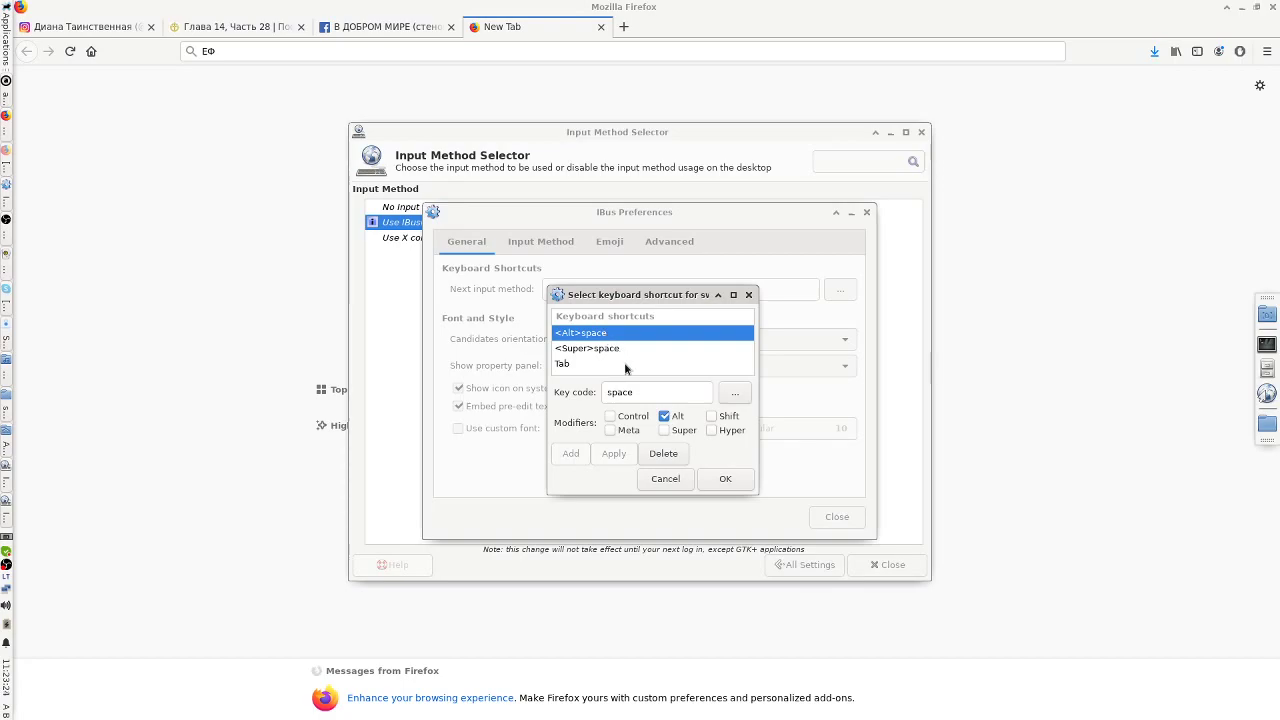
click(726, 478)
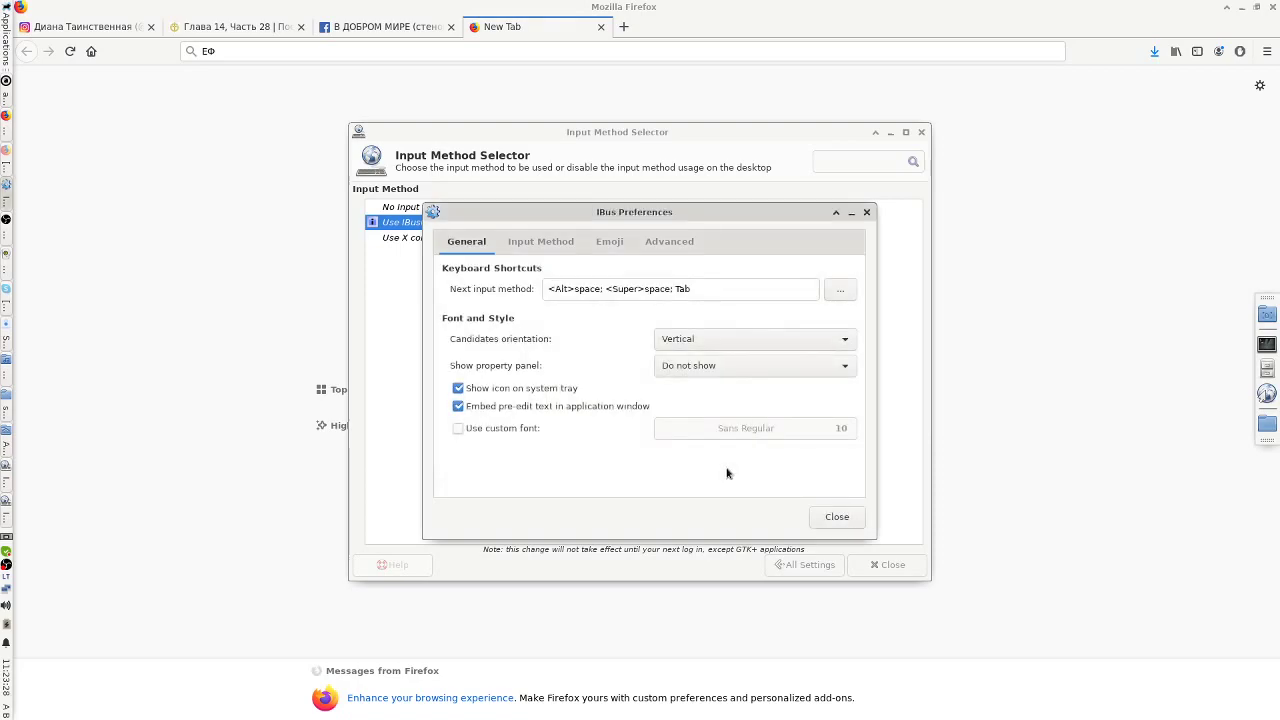
click(866, 212)
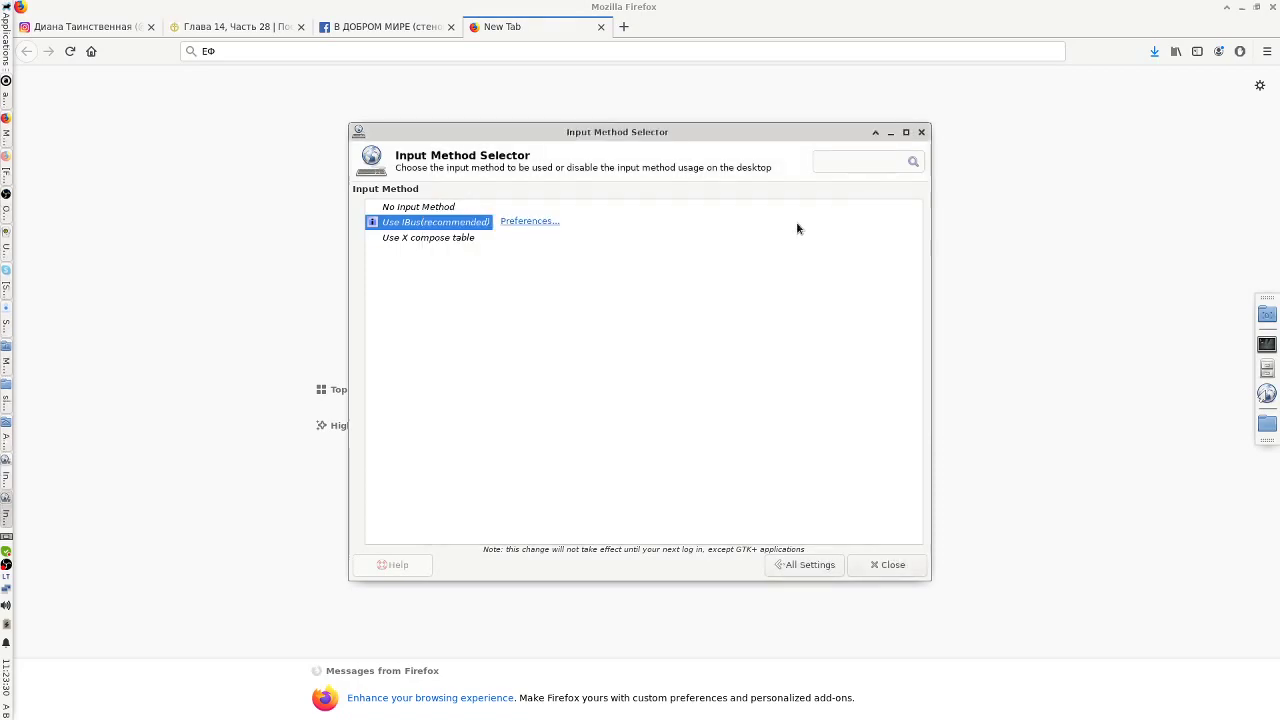
- Return to the Firefox search box, try the Alt+space layout switch and append dfsf to the search text
click(594, 97)
click(773, 322)
key(alt+space)
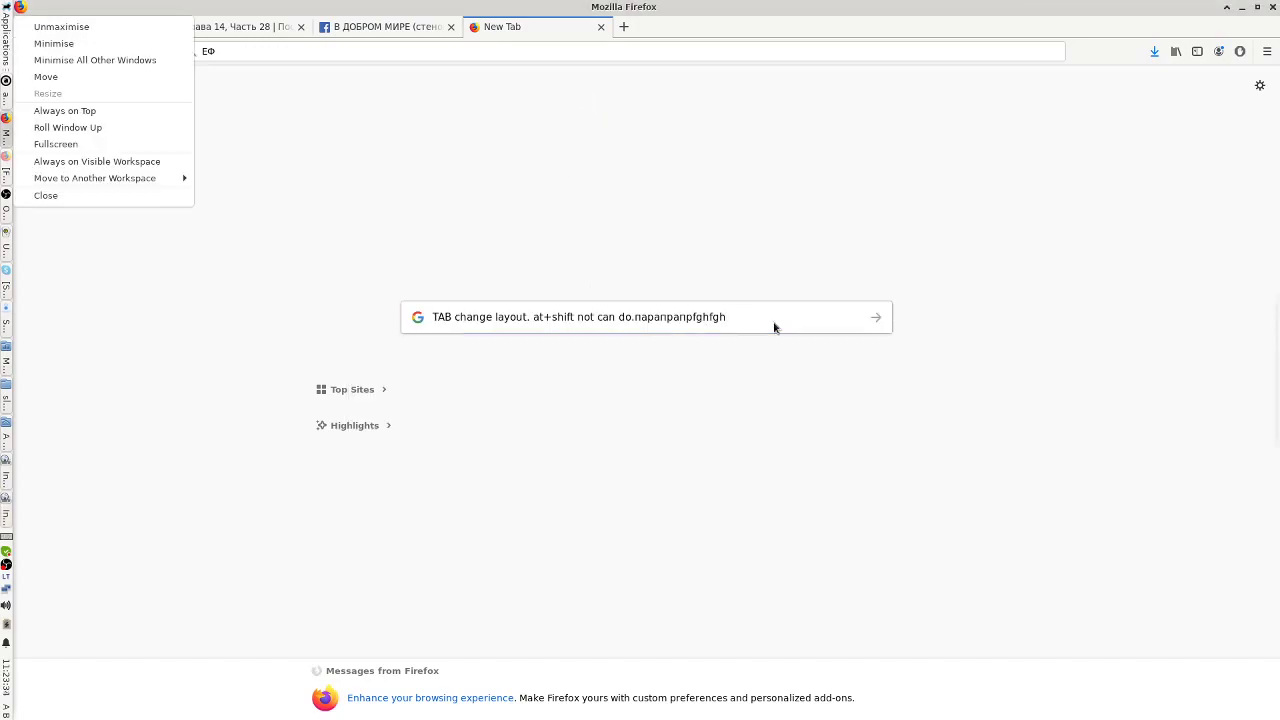
key(Escape)
text(dfsf)
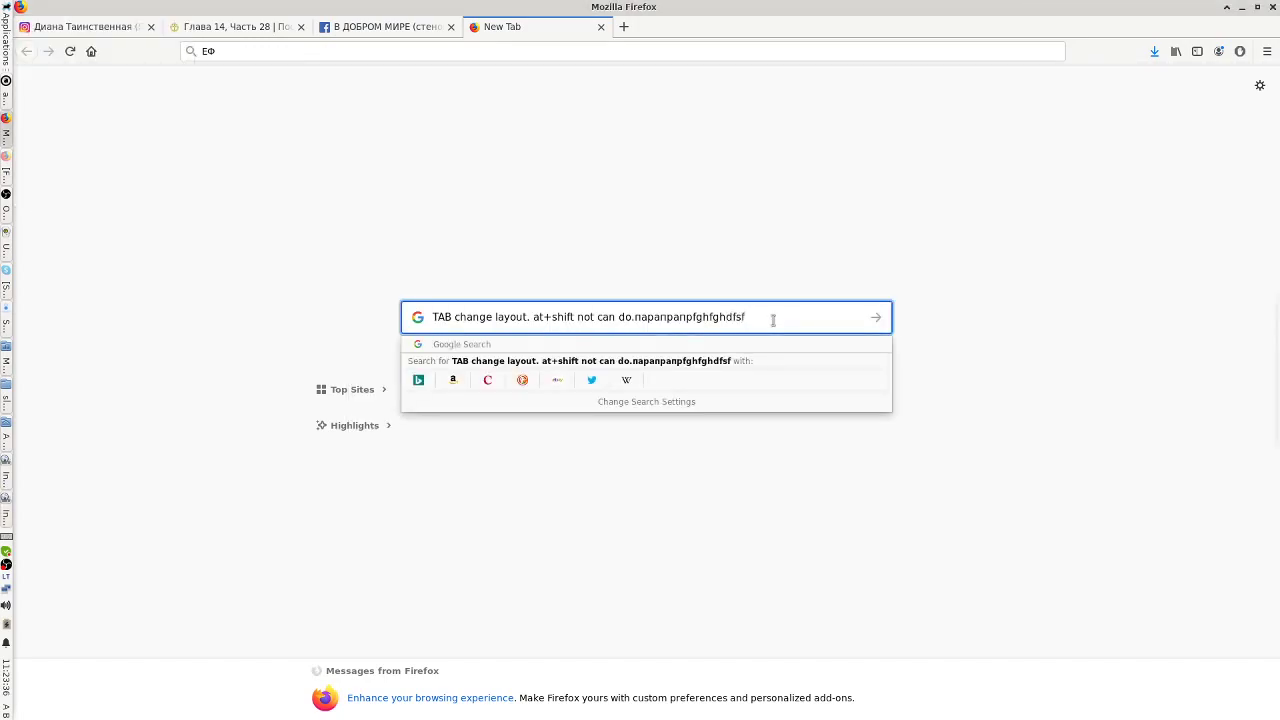
- Repeat the Alt+space layout switch test while adding dgdgd to the search text, and take the browser window out of full screen
key(alt+space)
key(Escape)
text(dgd)
key(alt+space)
text(fghd)
key(alt+space)
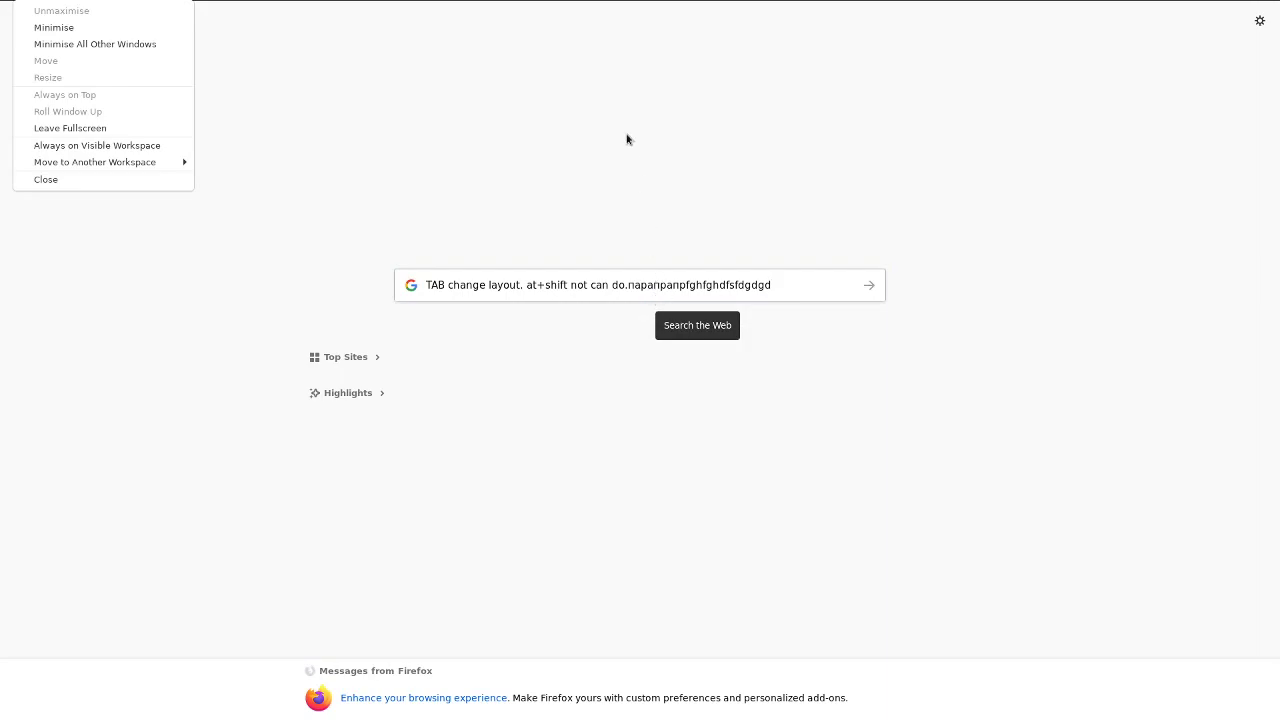
key(Escape)
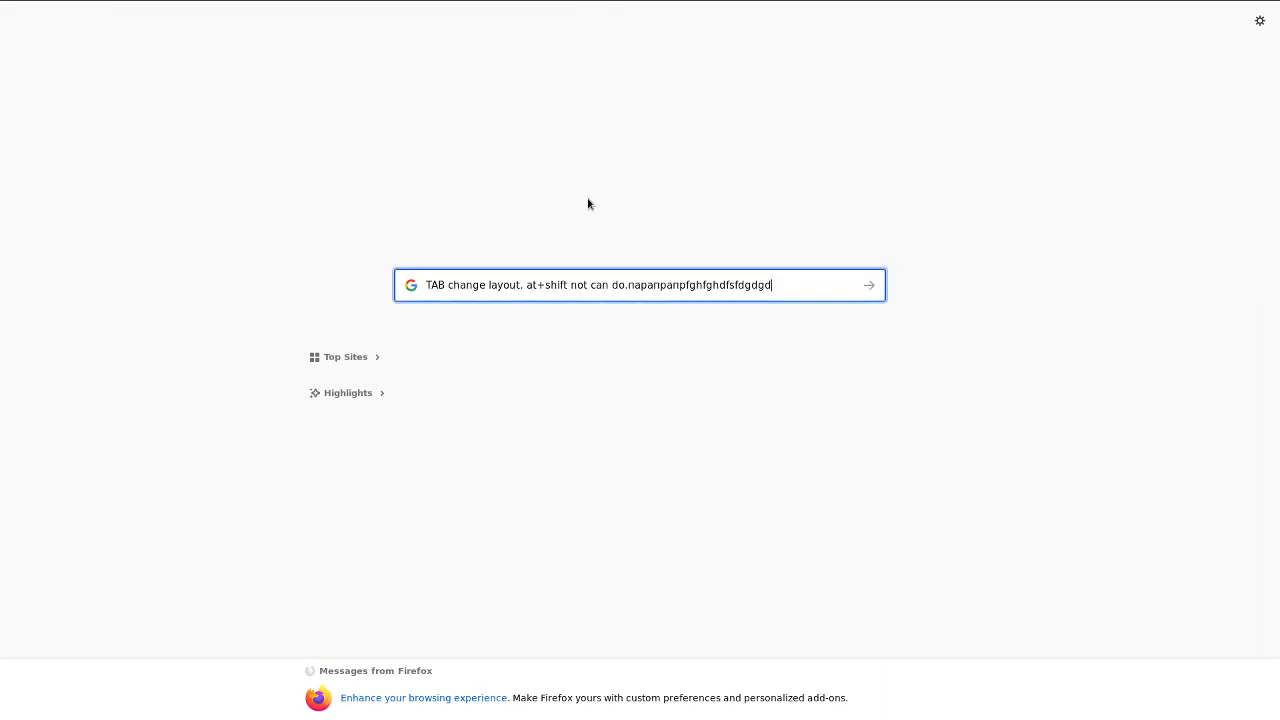
key(F11)
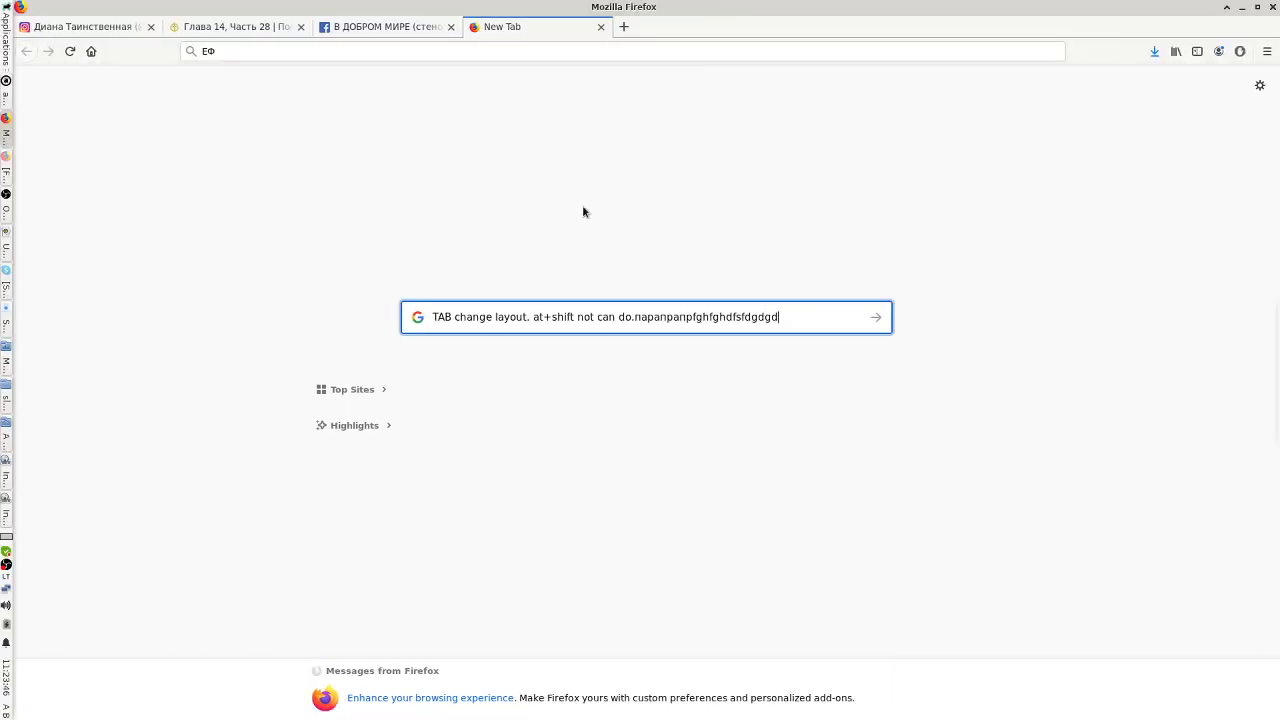
- Open the IBus preferences through the Input Method Selector in the desktop's Settings Manager
click(5, 47)
mouse_move(54, 97)
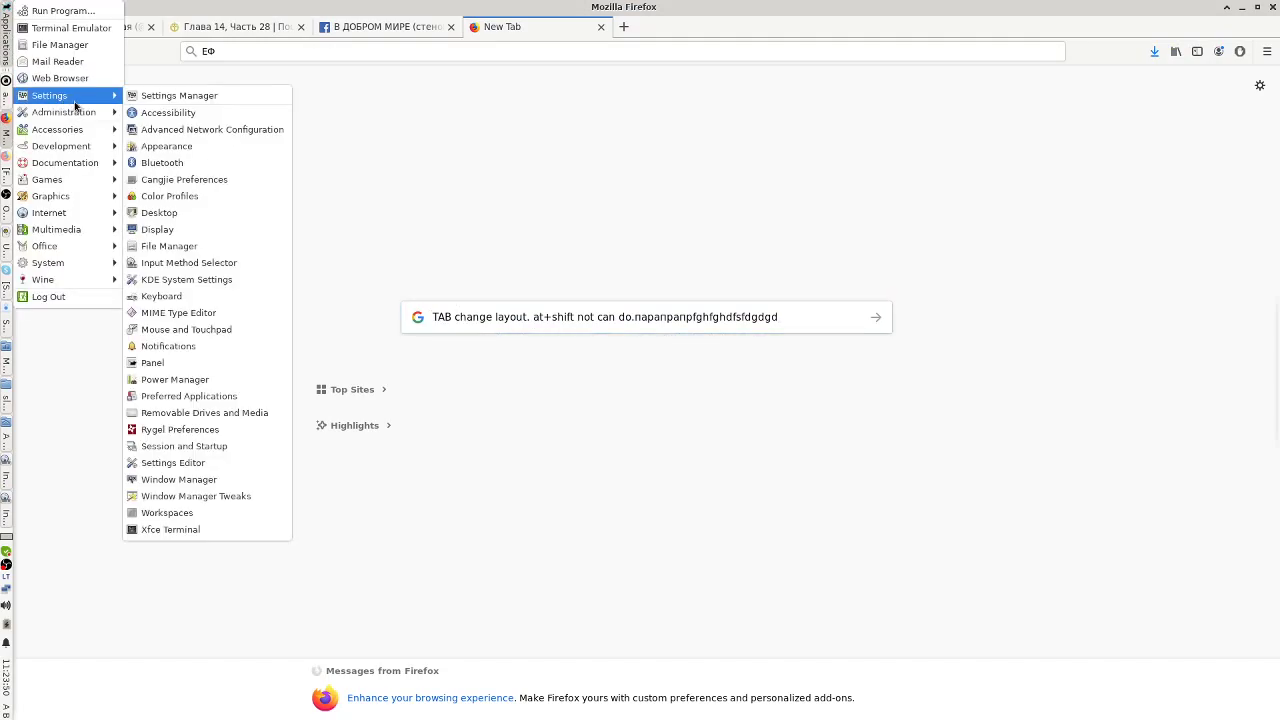
click(147, 106)
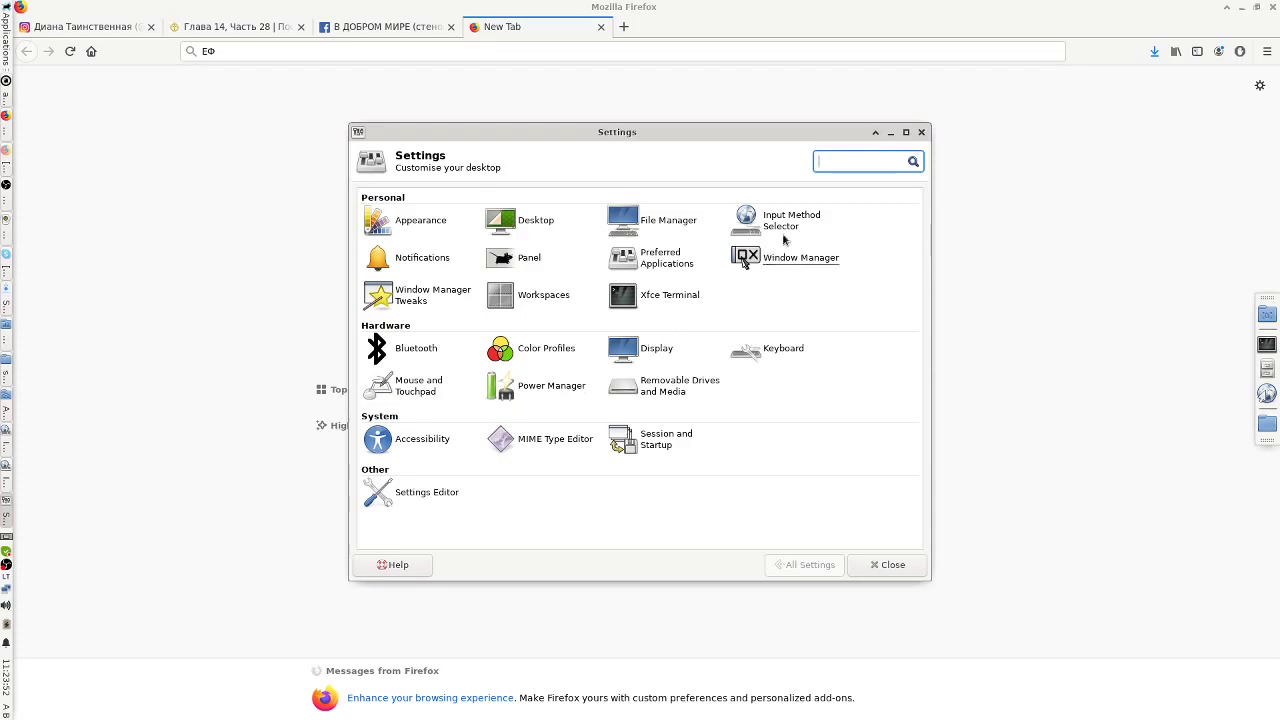
click(752, 218)
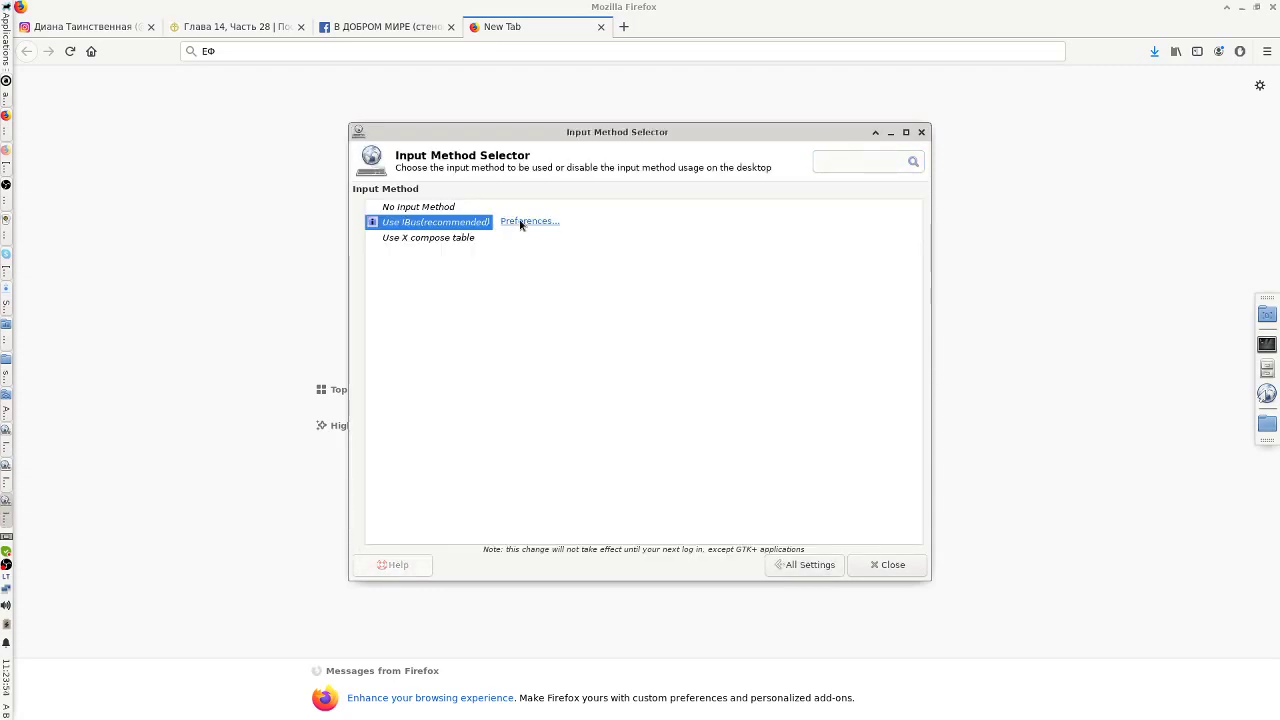
click(520, 221)
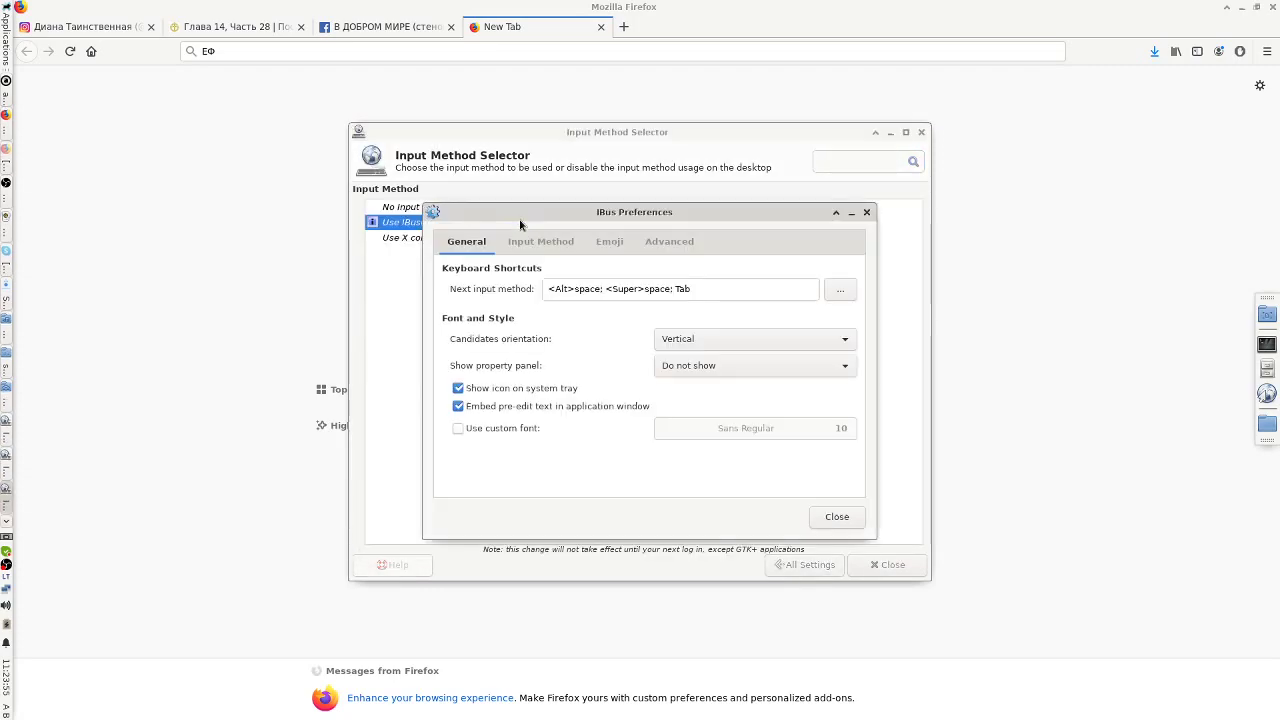
- Delete the Alt+space shortcut for the next input method, accept the shortcut list and close the IBus preferences
click(840, 289)
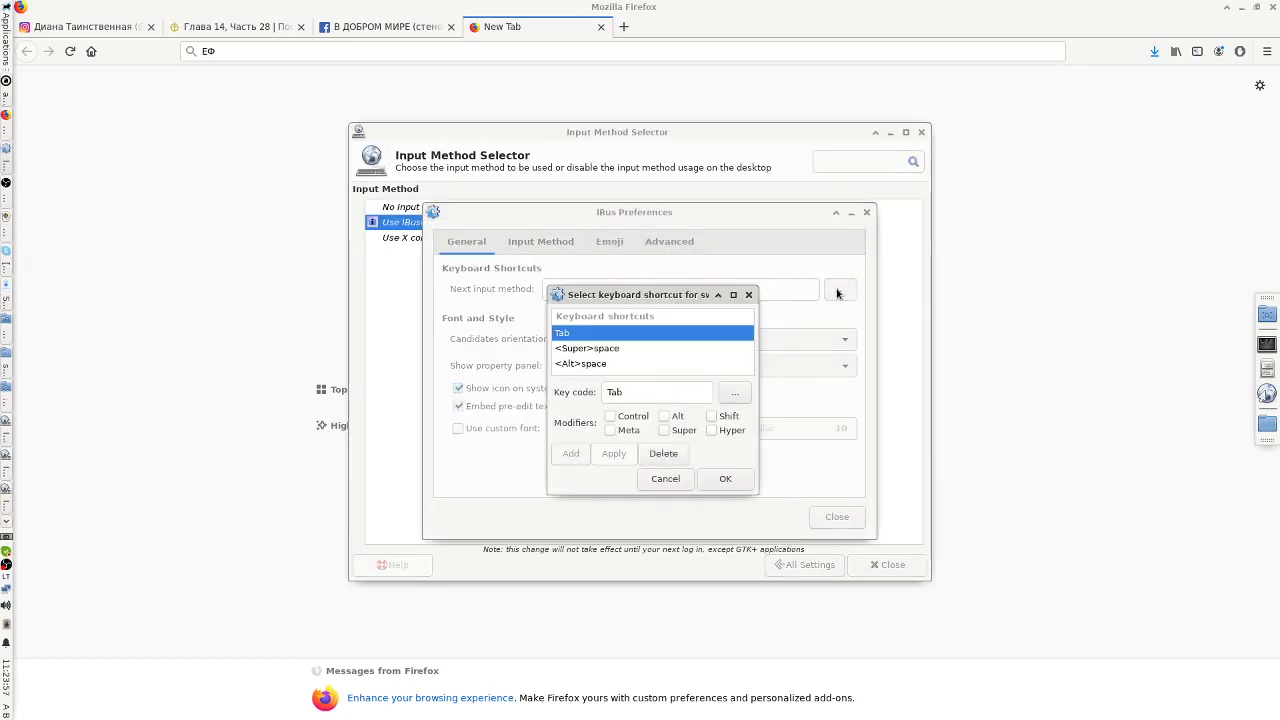
click(603, 365)
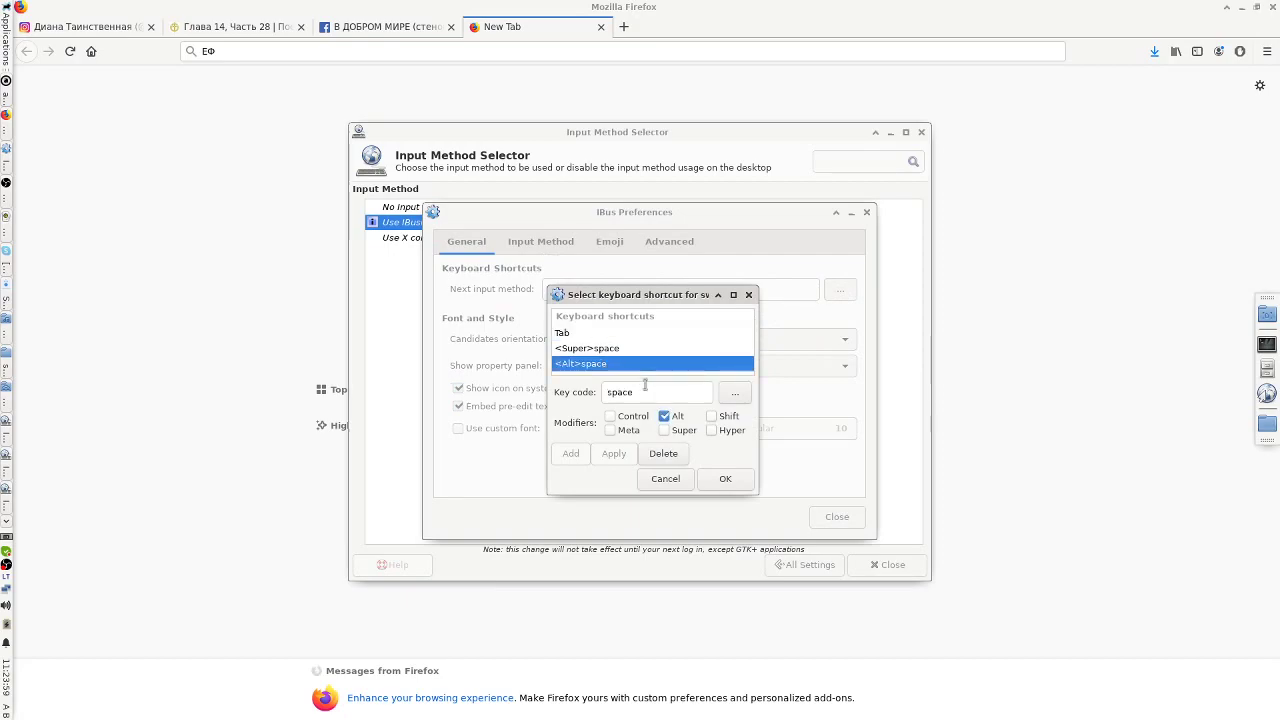
click(658, 453)
click(722, 479)
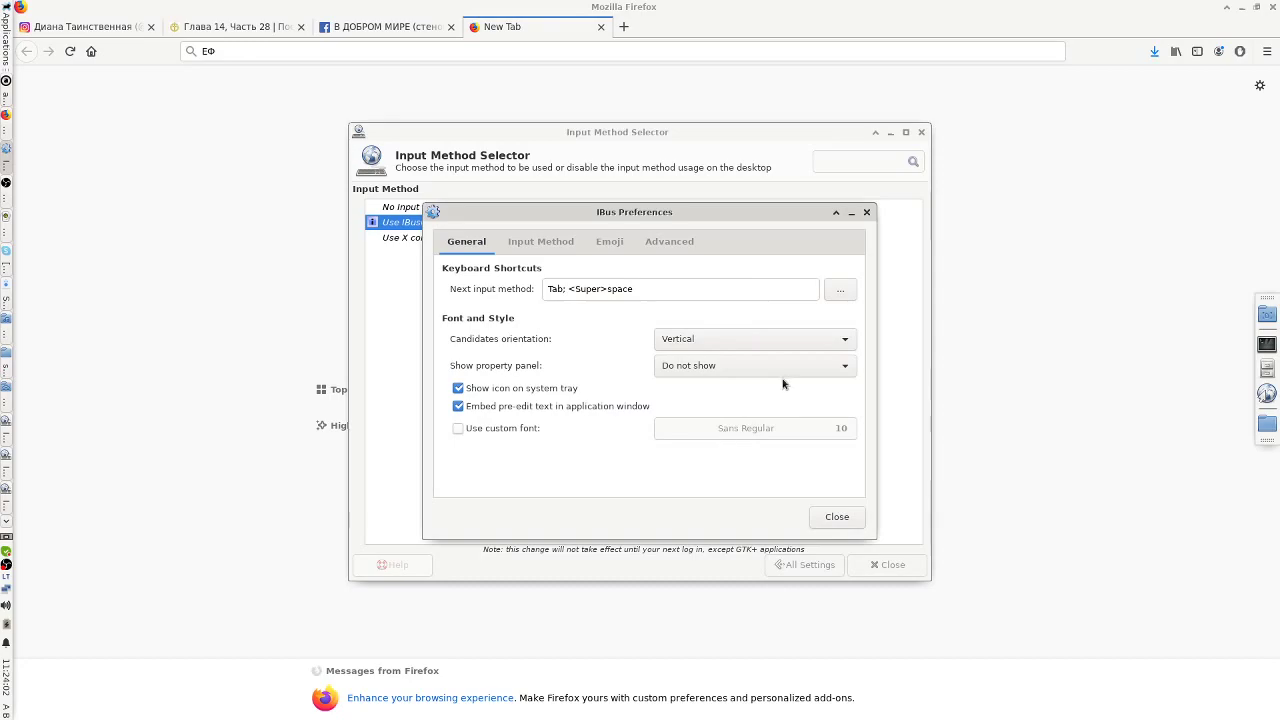
click(834, 516)
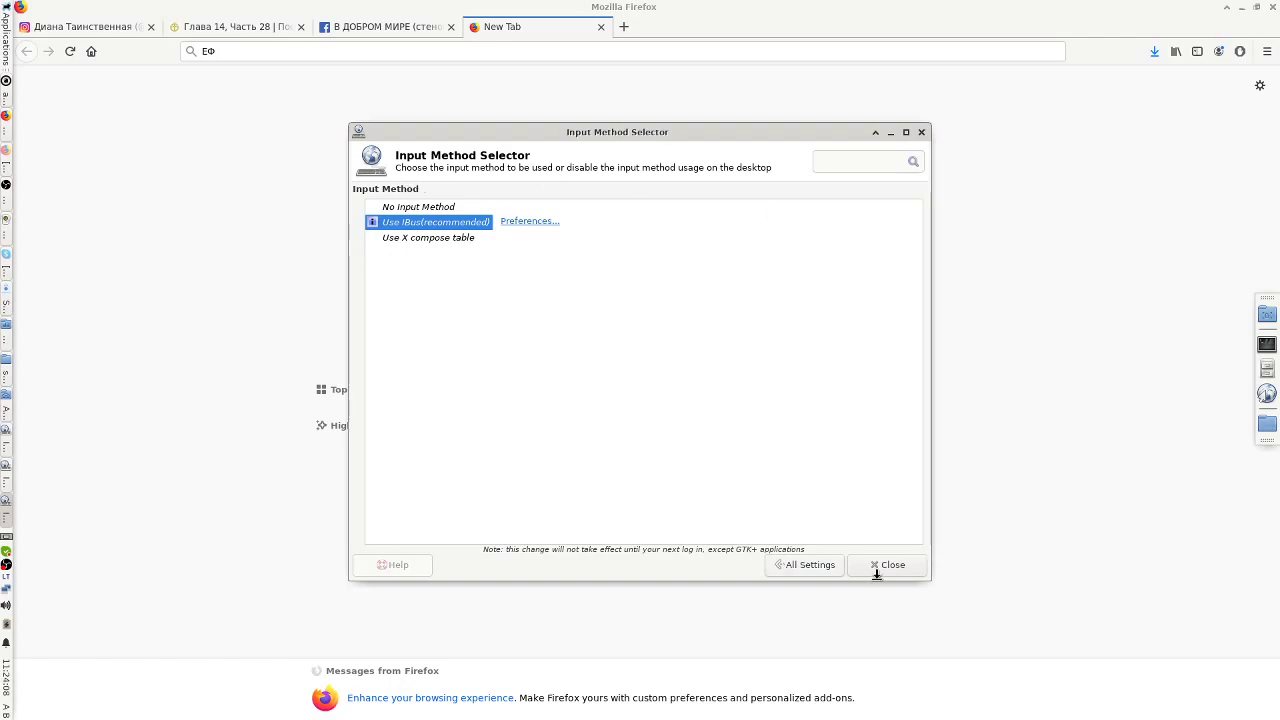
- Open the desktop's Appearance settings and compare the Adwaita-dark style with Adwaita, ending on Adwaita-dark
click(816, 566)
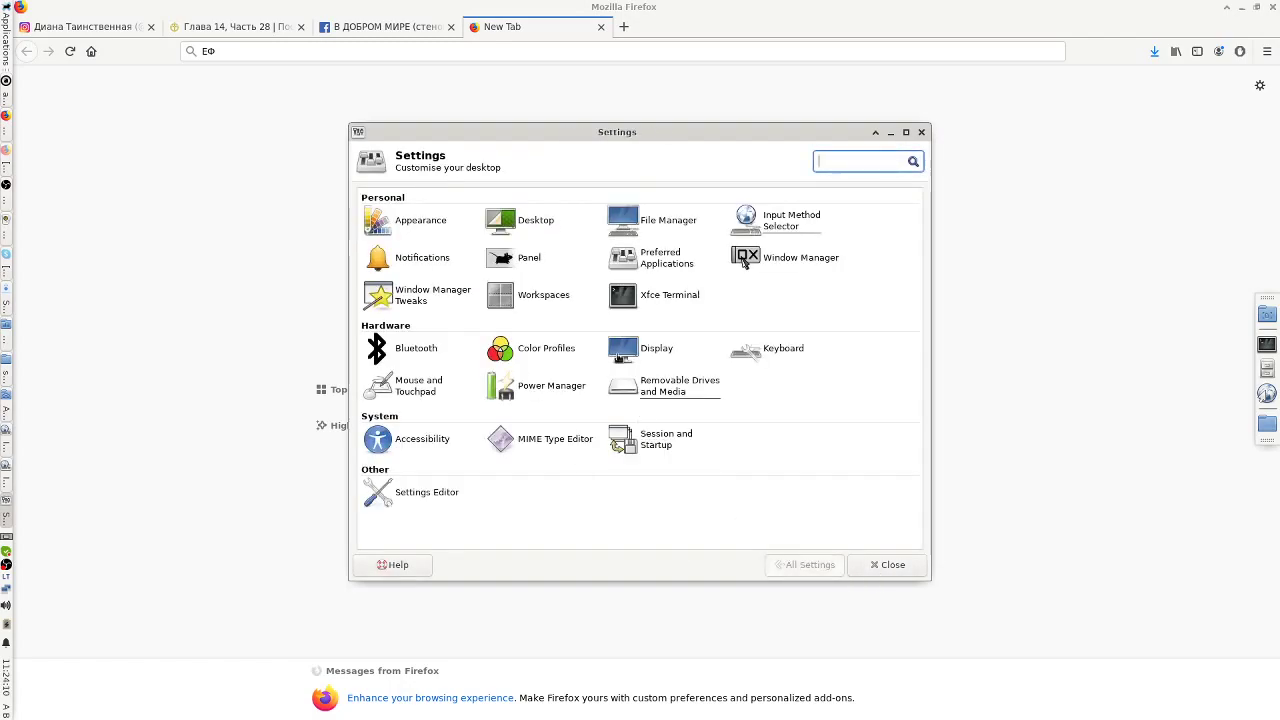
click(430, 222)
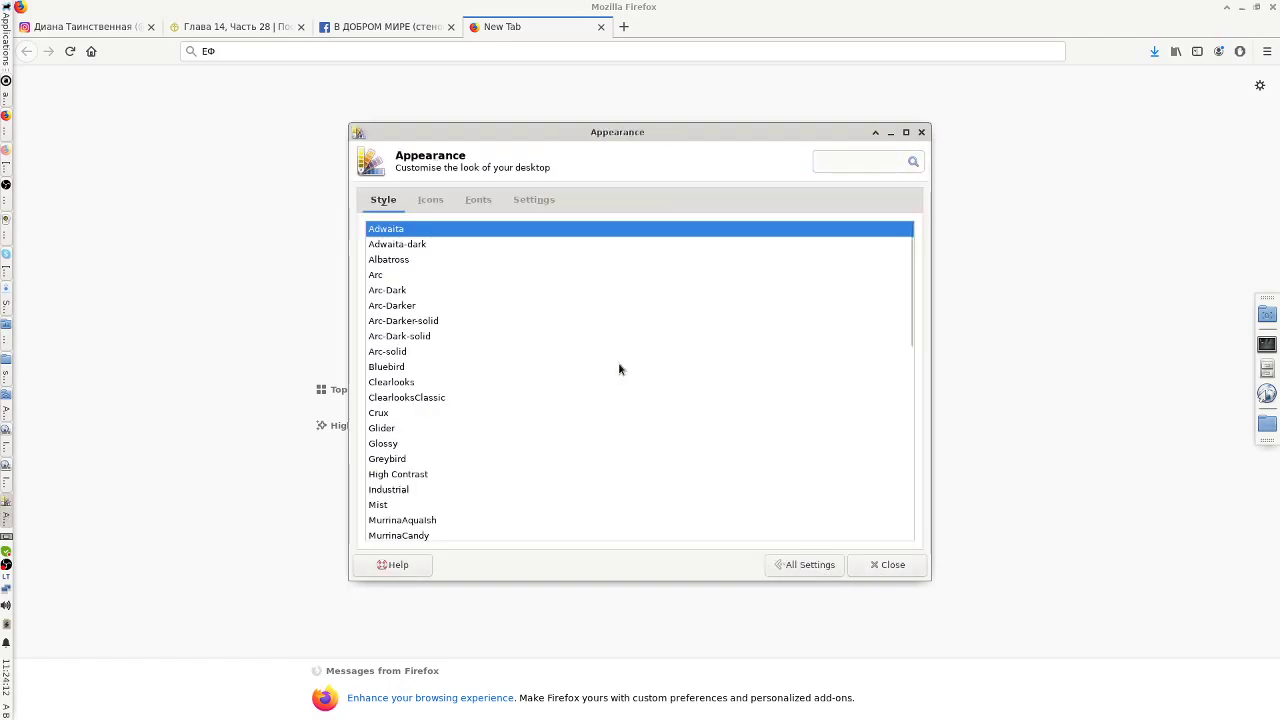
click(401, 245)
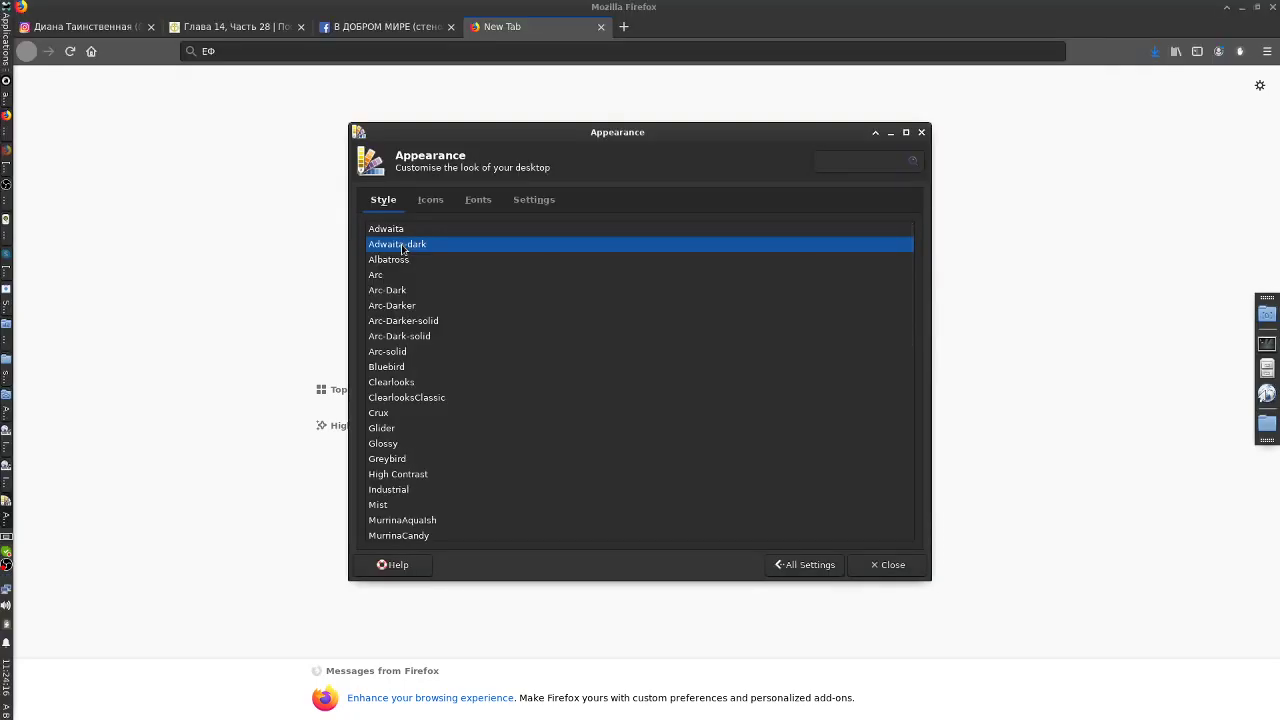
click(398, 229)
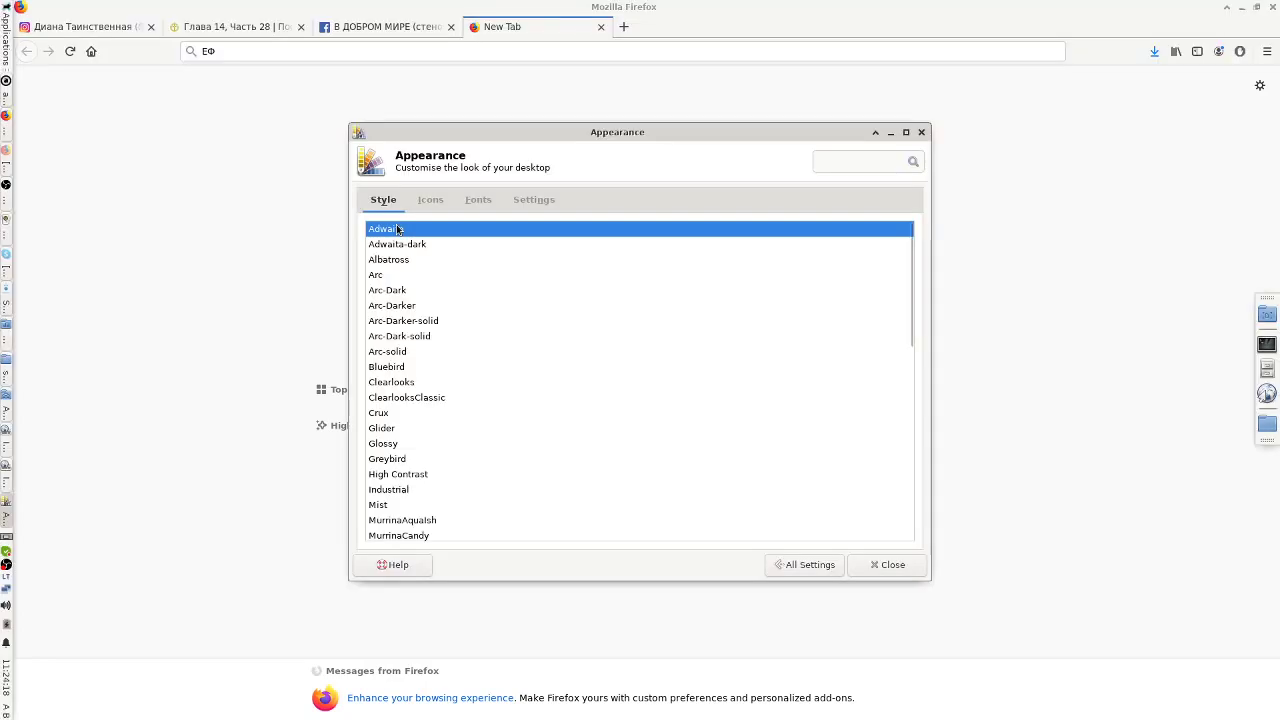
click(400, 246)
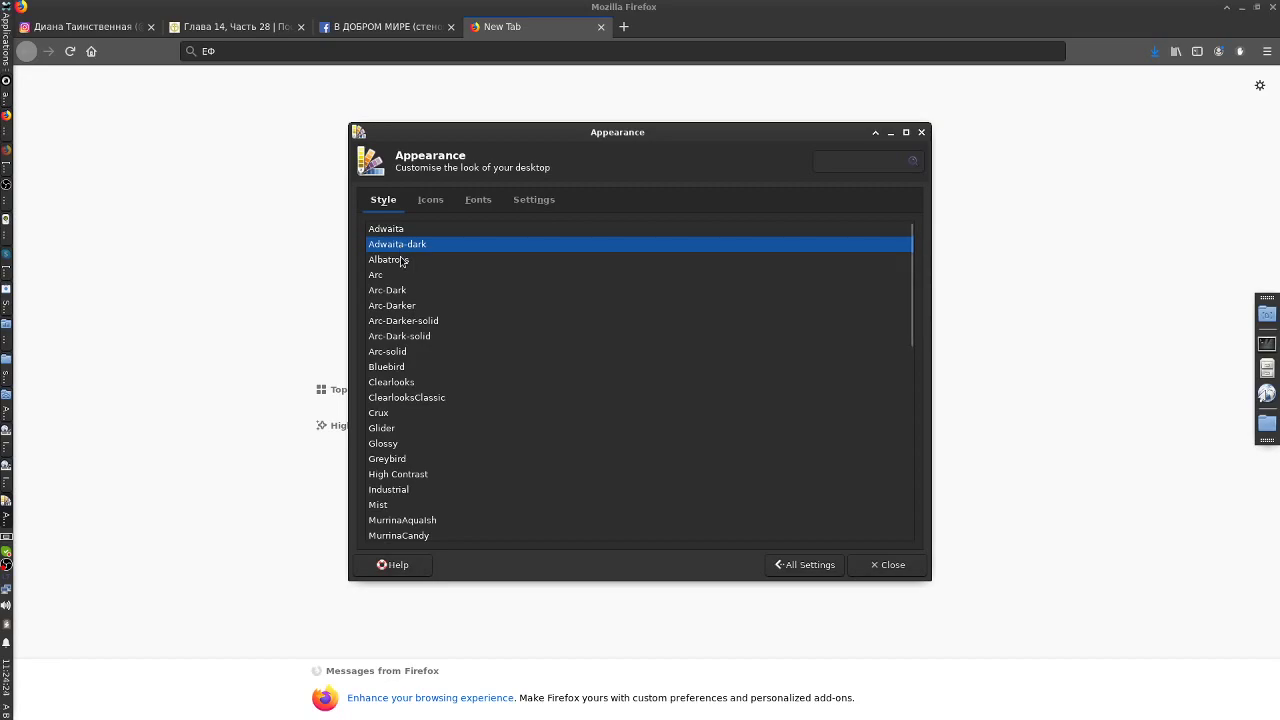
- Try the Albatross, Arc, Arc-Dark, Arc-Darker, Arc-Darker-solid, Arc-Dark-solid and Arc-solid desktop styles one after another
click(401, 261)
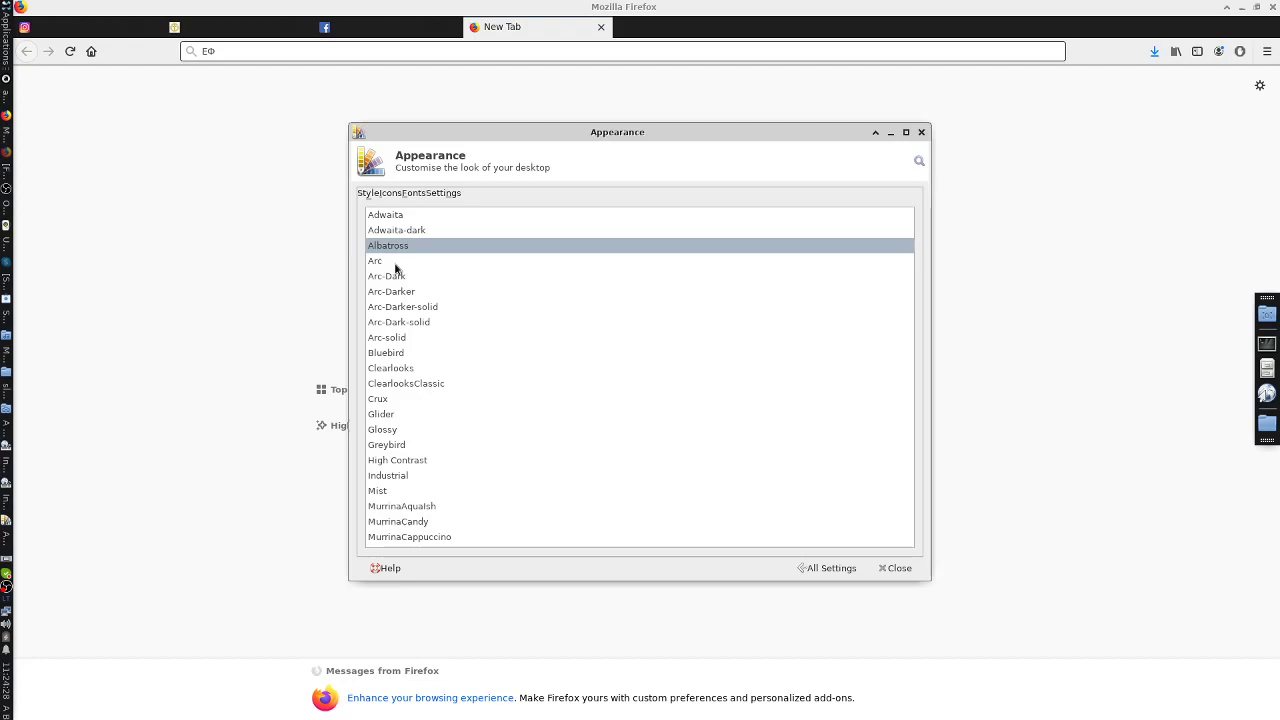
click(395, 264)
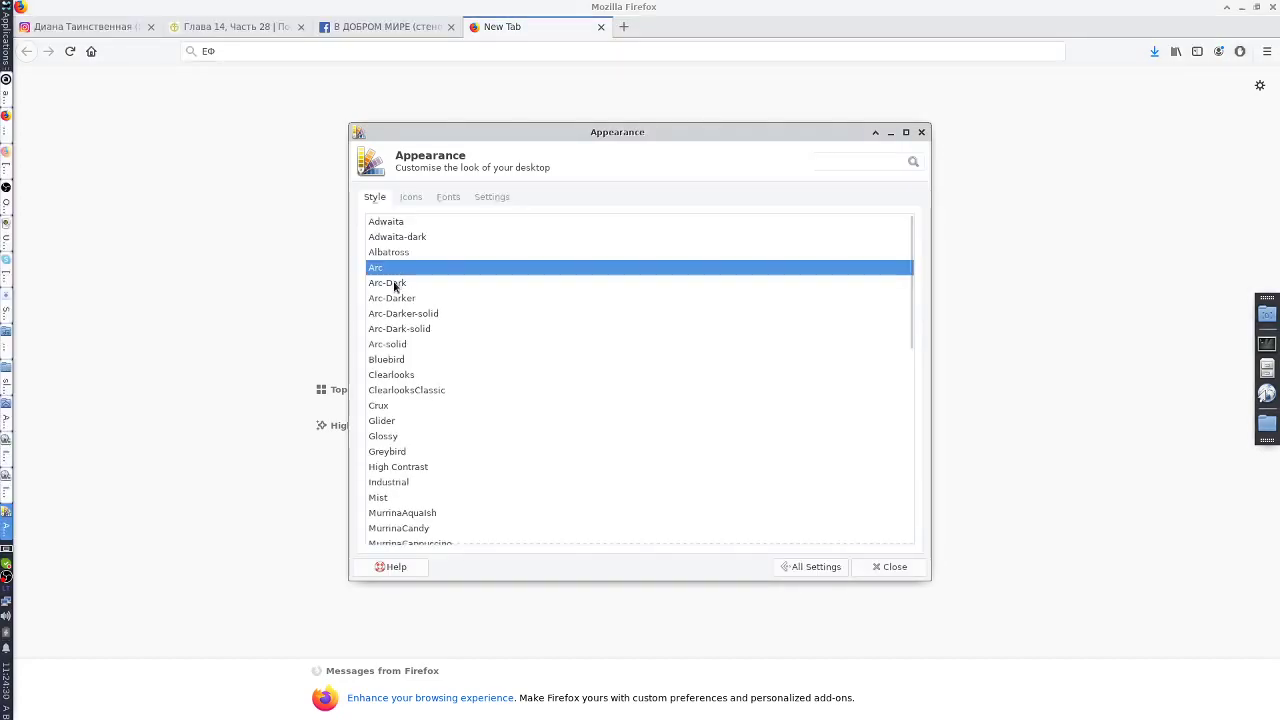
click(395, 284)
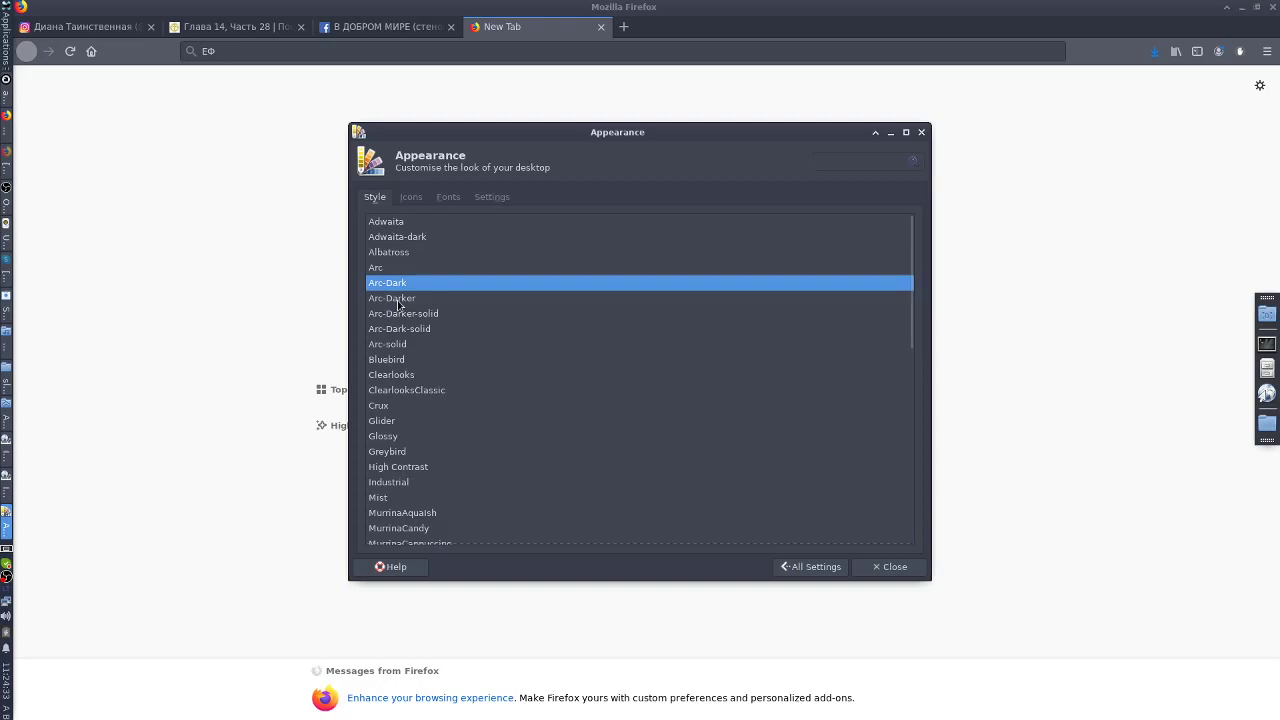
click(398, 300)
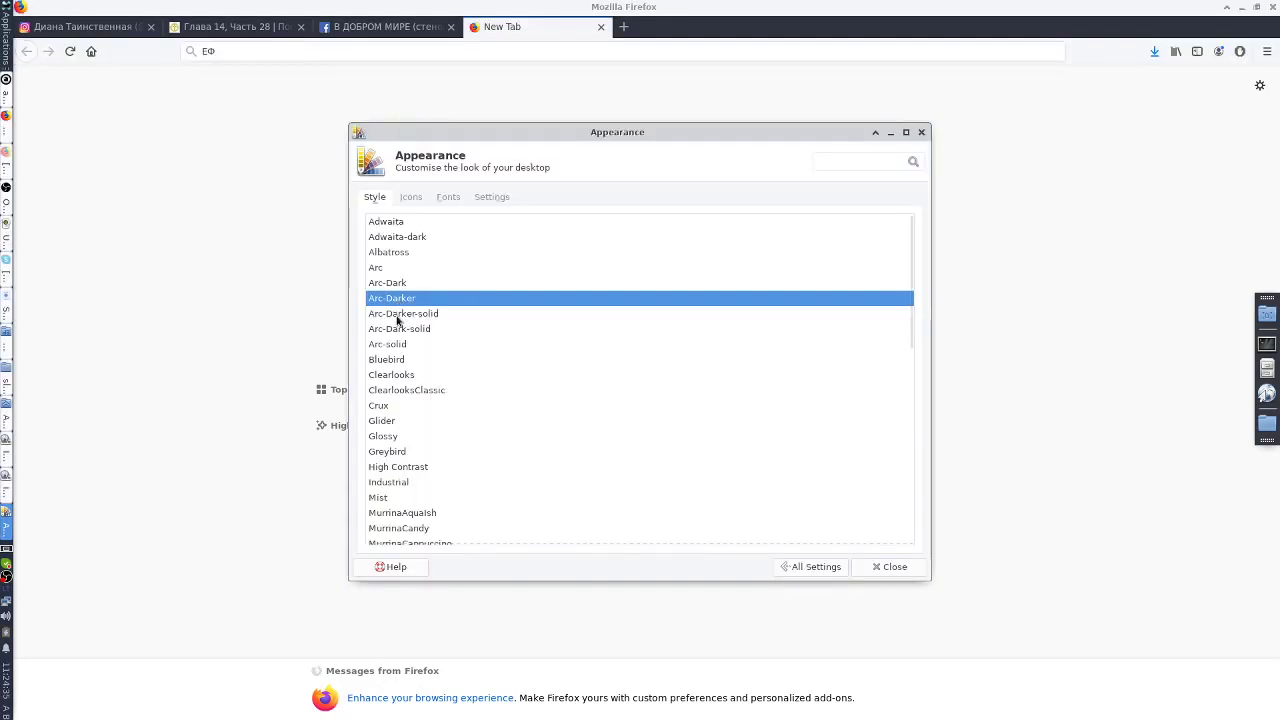
click(397, 316)
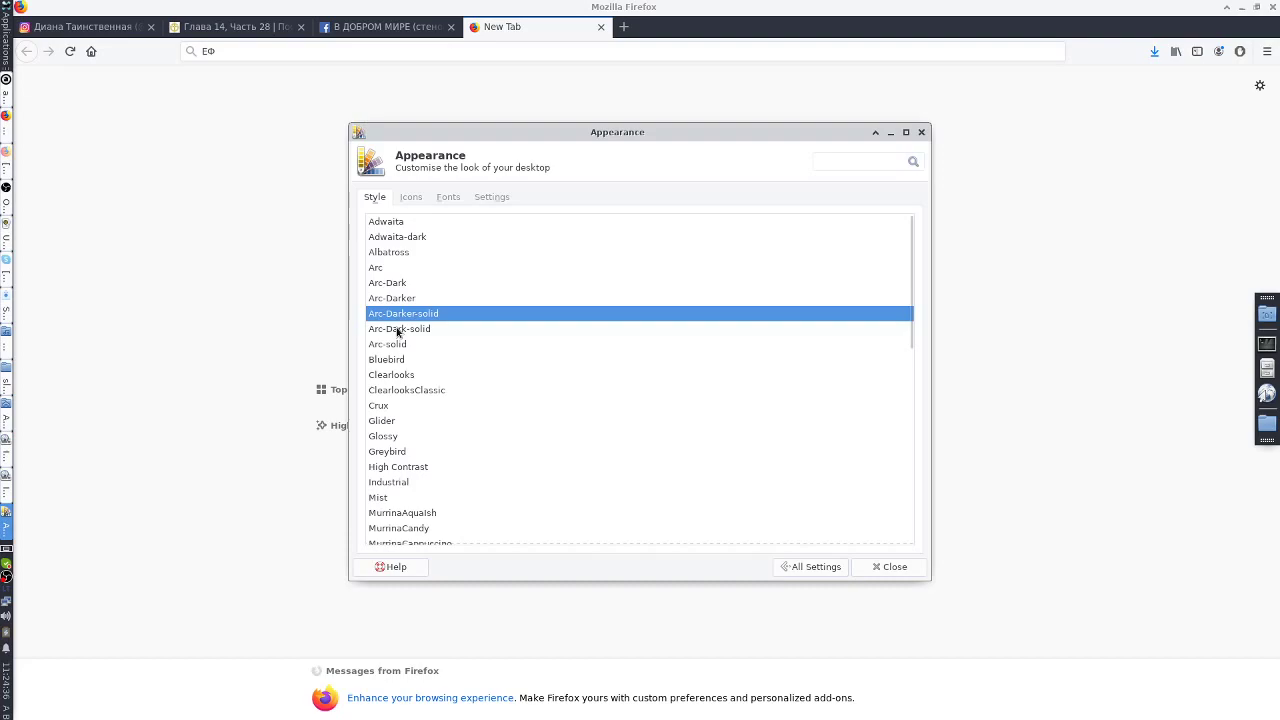
click(397, 330)
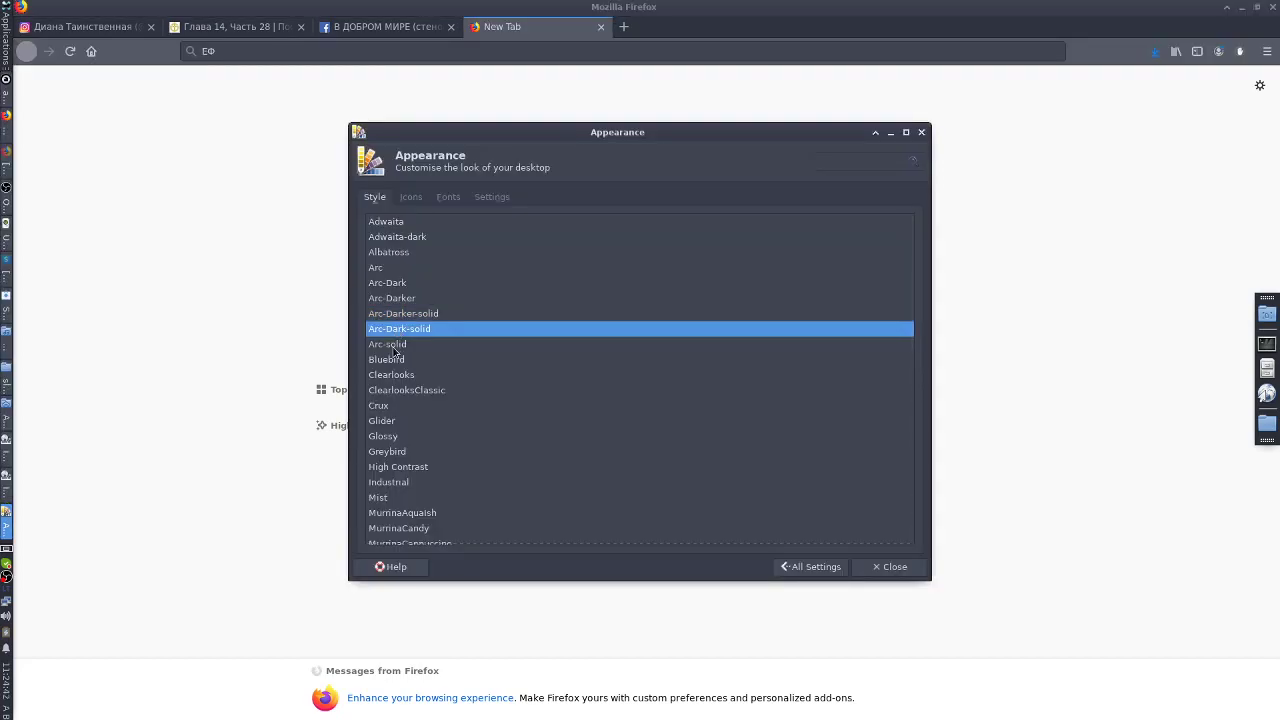
click(395, 345)
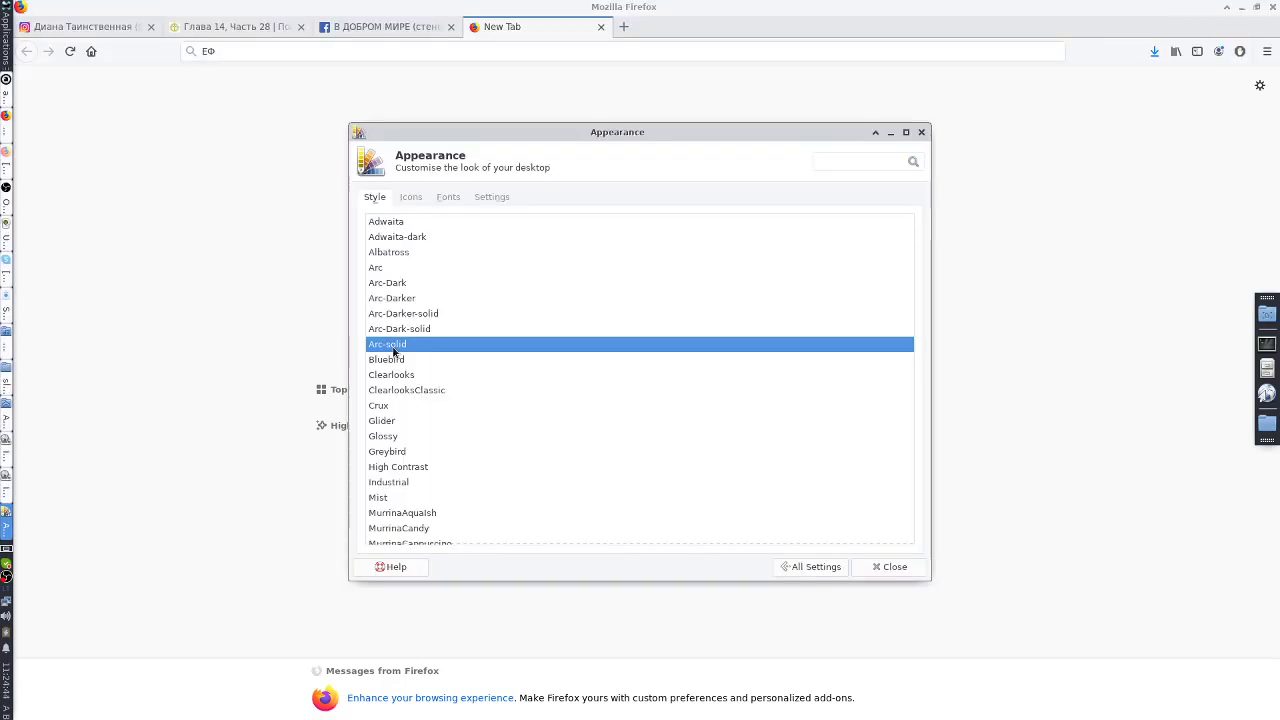
- Try the Bluebird, ClearlooksClassic, Clearlooks, Glossy, High Contrast and Greybird desktop styles
click(405, 361)
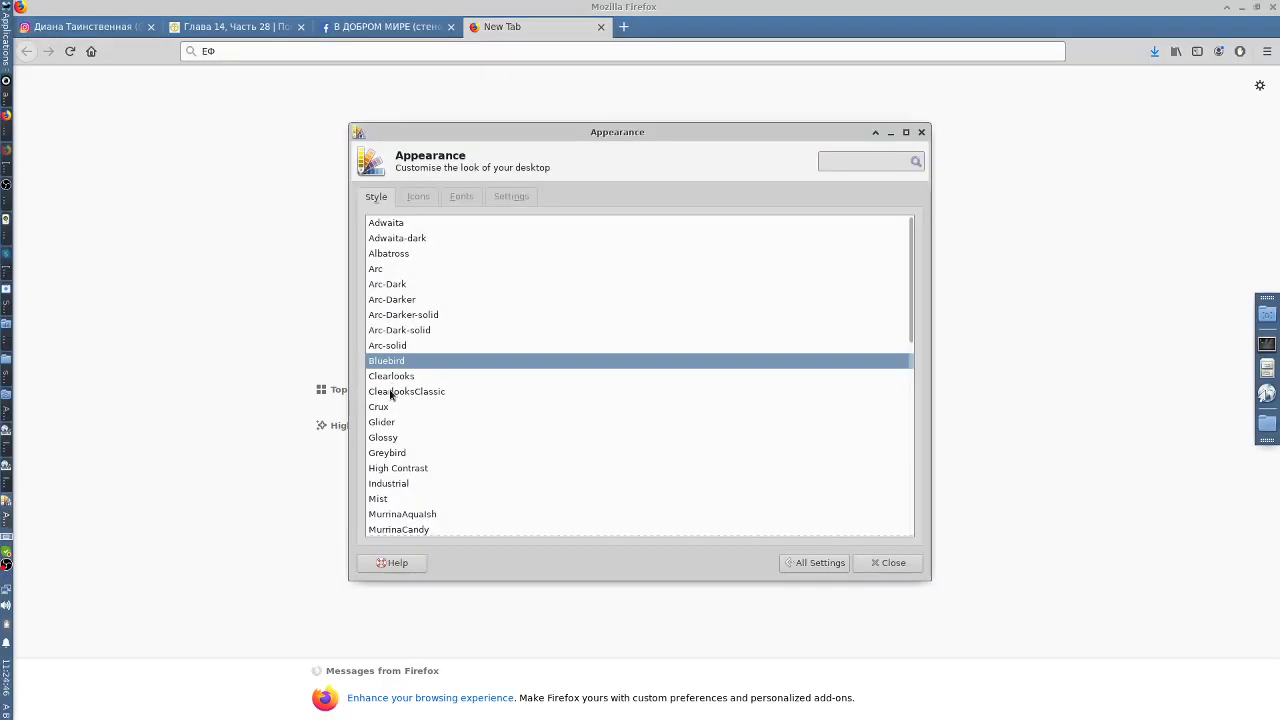
click(392, 392)
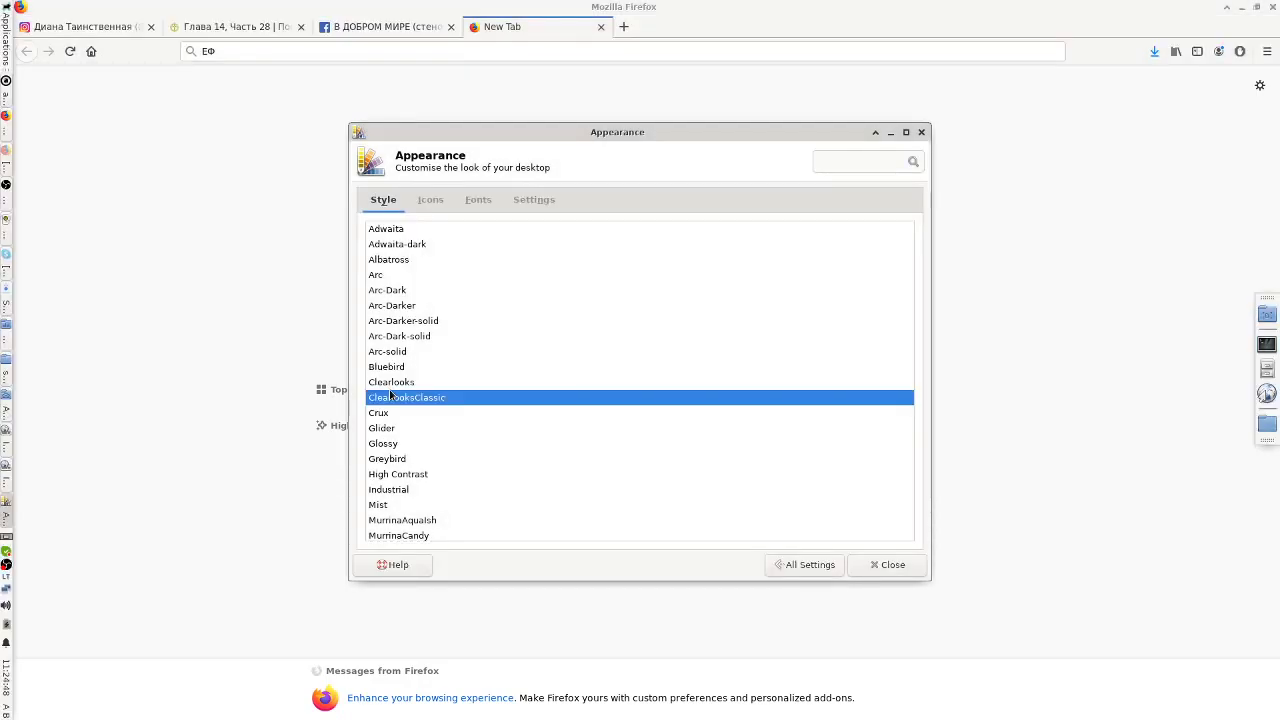
key(Up)
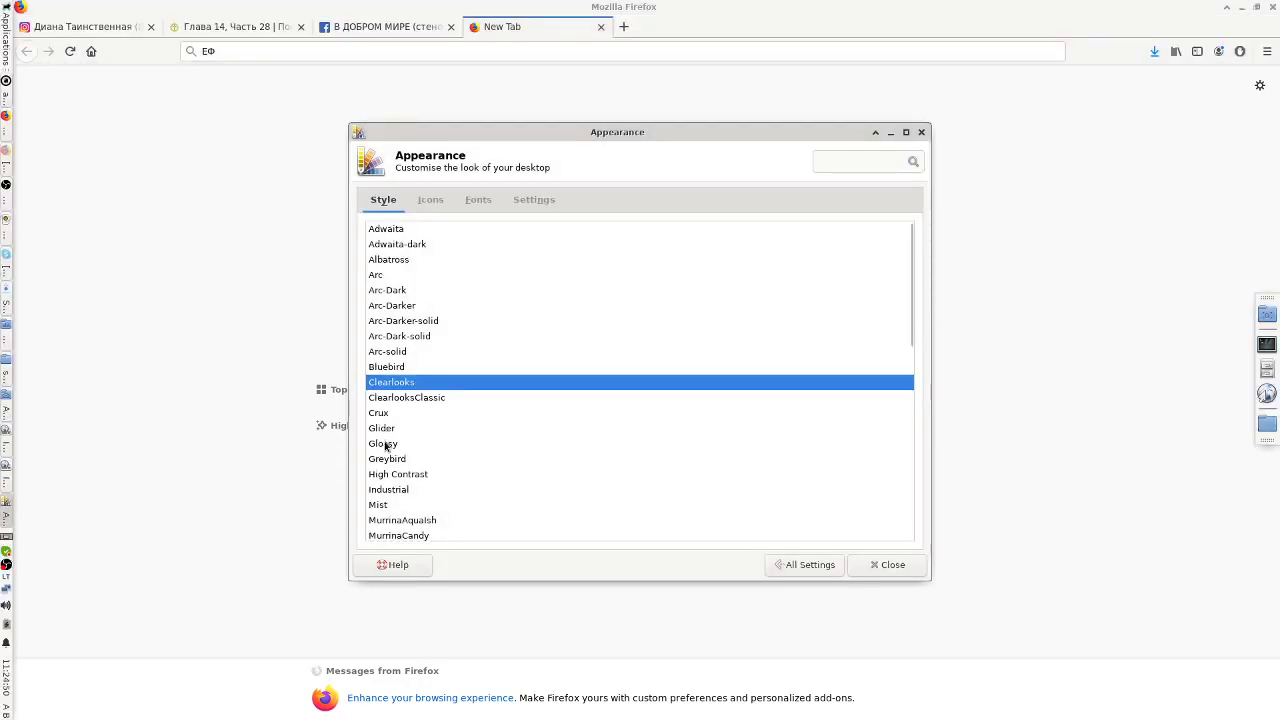
click(385, 444)
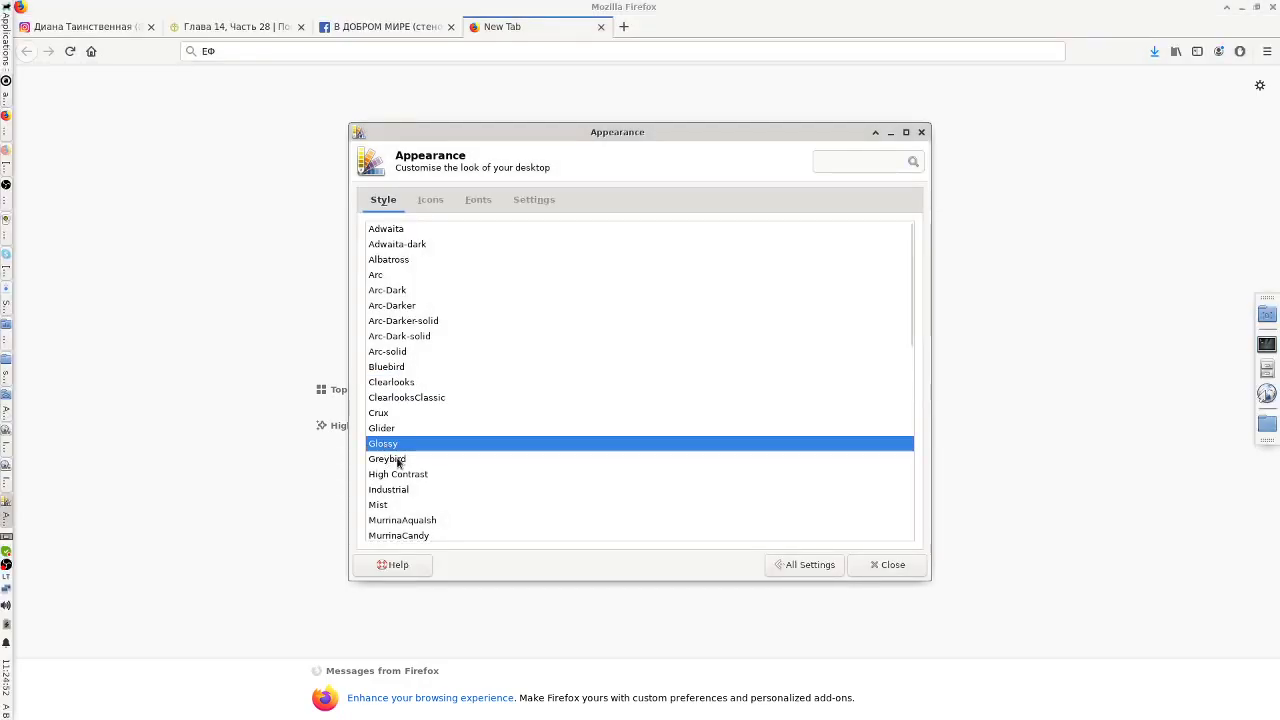
click(403, 460)
click(403, 468)
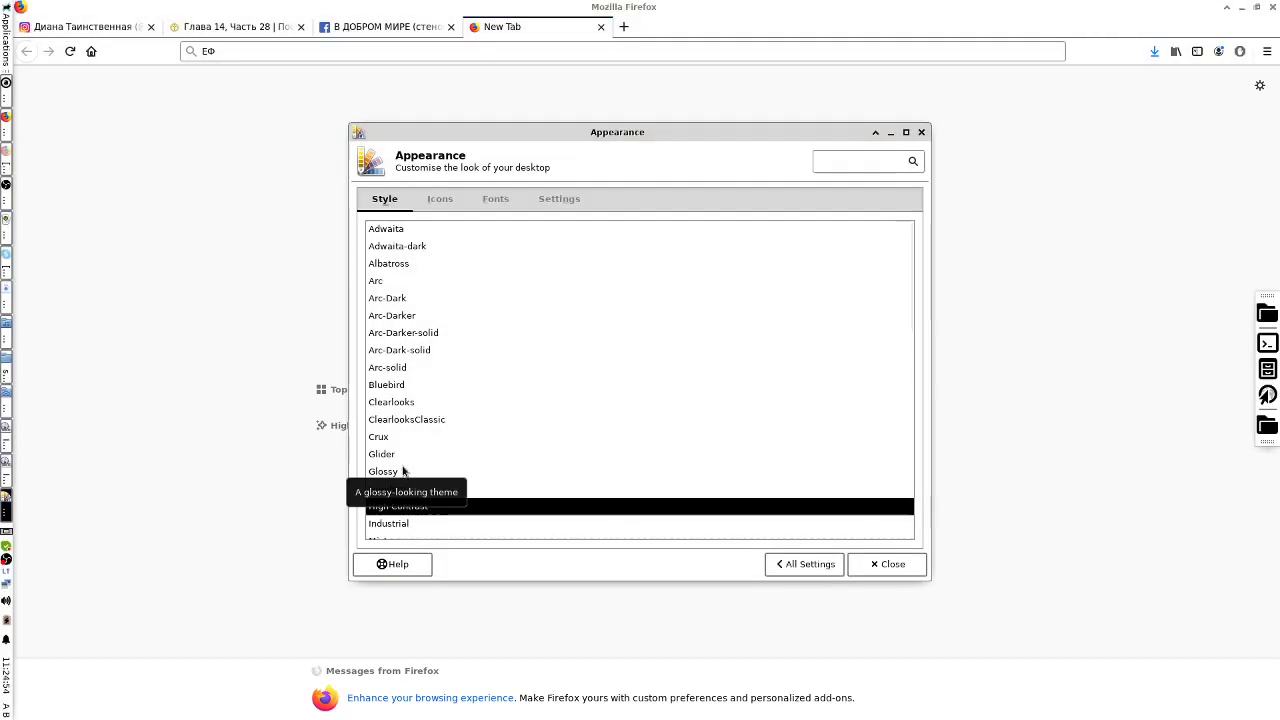
click(404, 489)
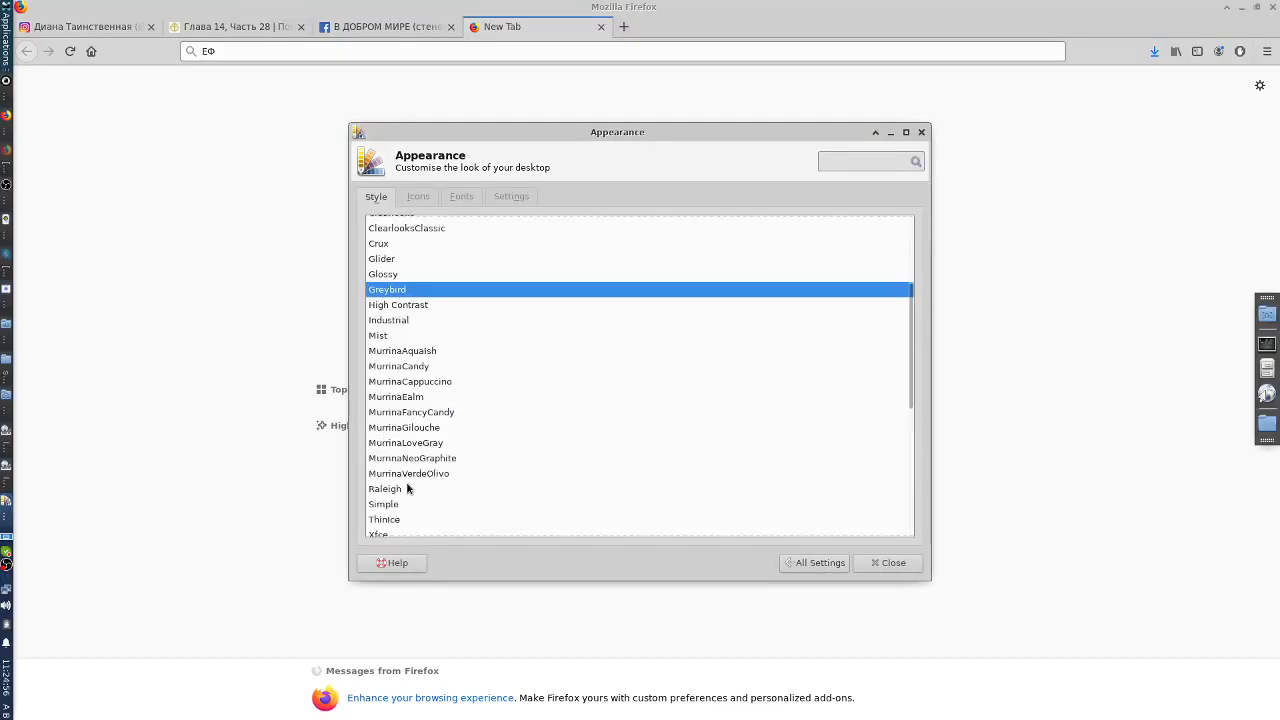
- Try the MurrinaEalm, MurrinaFancyCandy, MurrinaLoveGray and Simple desktop styles
click(399, 402)
click(407, 420)
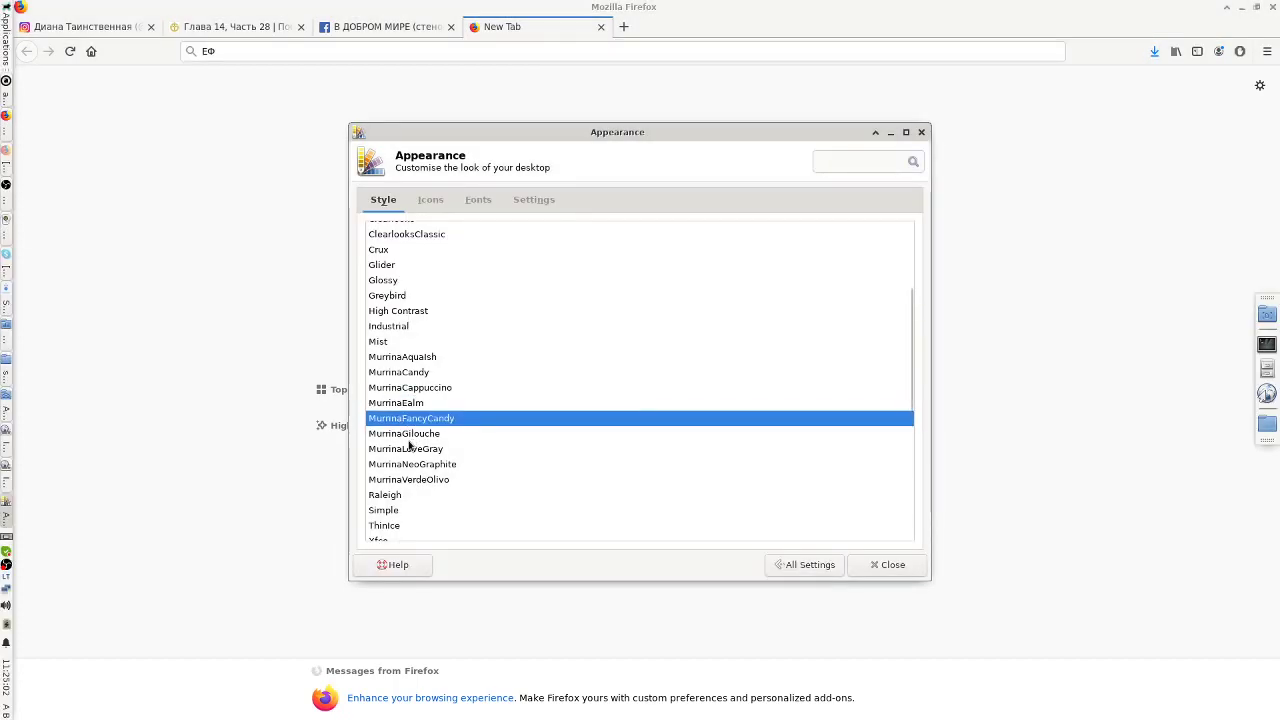
click(409, 450)
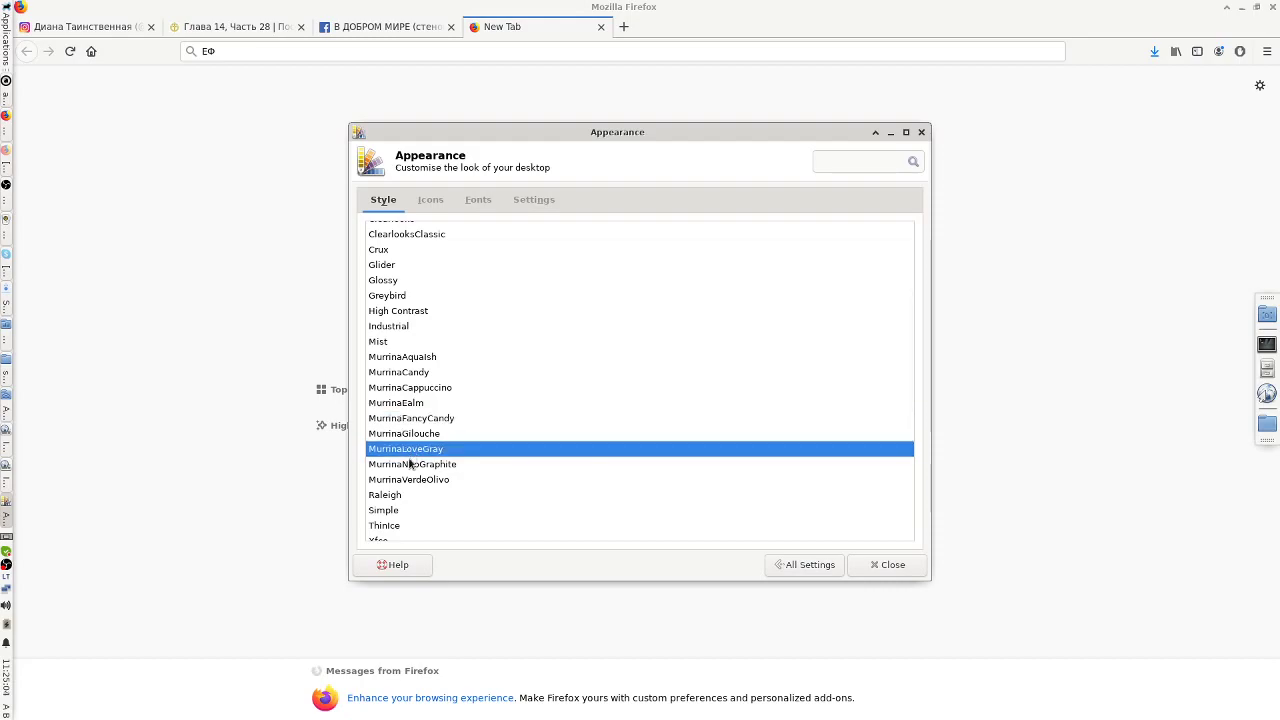
click(383, 512)
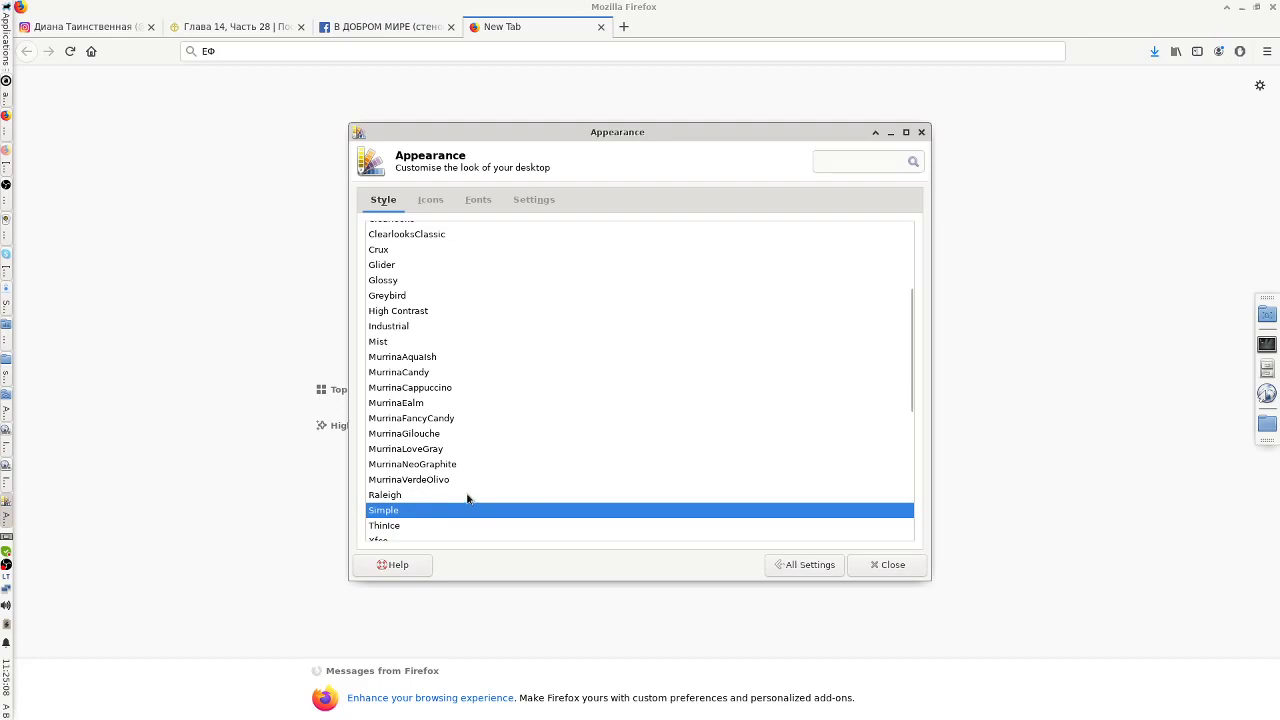
- Try the ThinIce, Xfce, Xfce-4.0 and Xfce-4.2 desktop styles, and apply Xfce-4.4
scroll(466, 500, down, 3)
scroll(446, 507, down, 3)
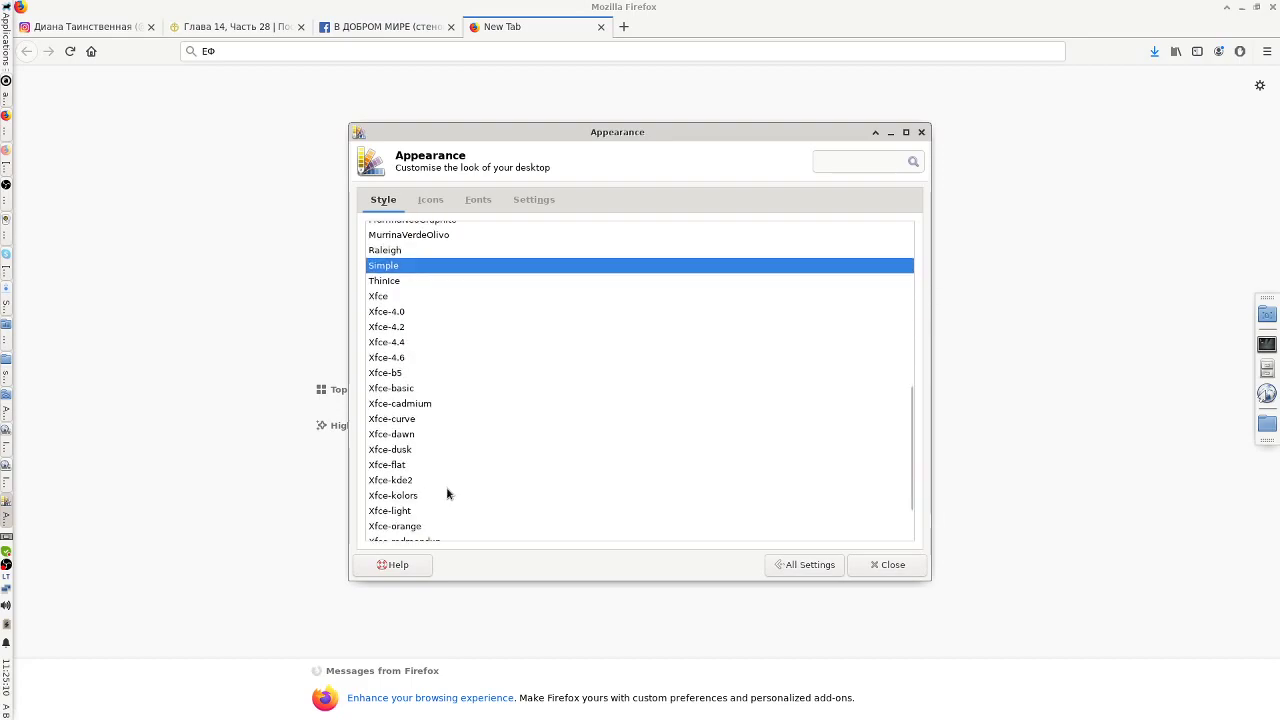
click(383, 282)
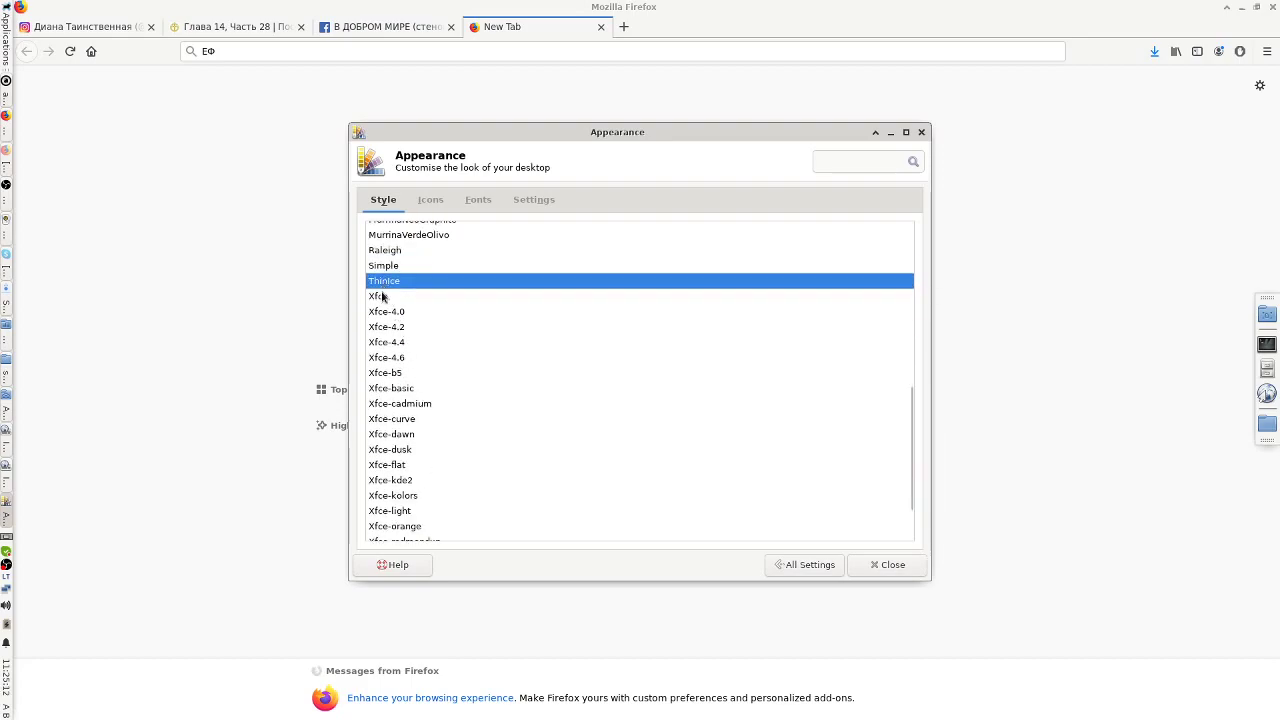
click(381, 297)
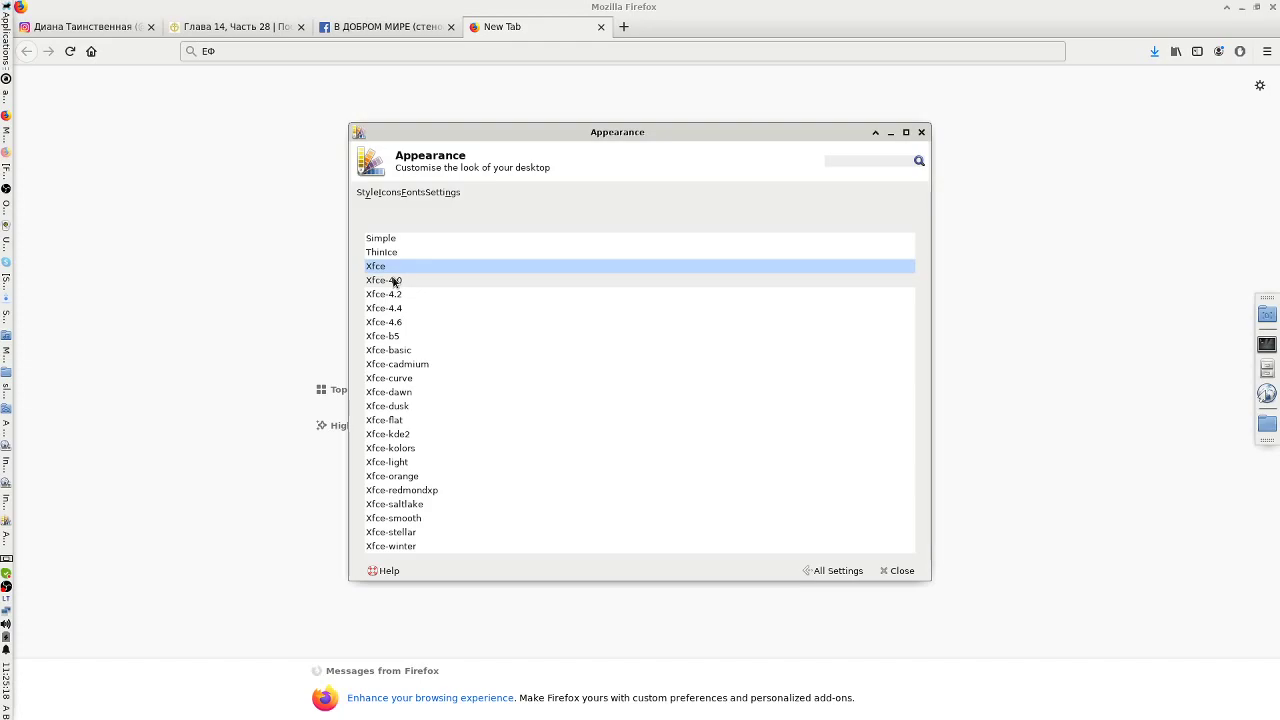
click(393, 281)
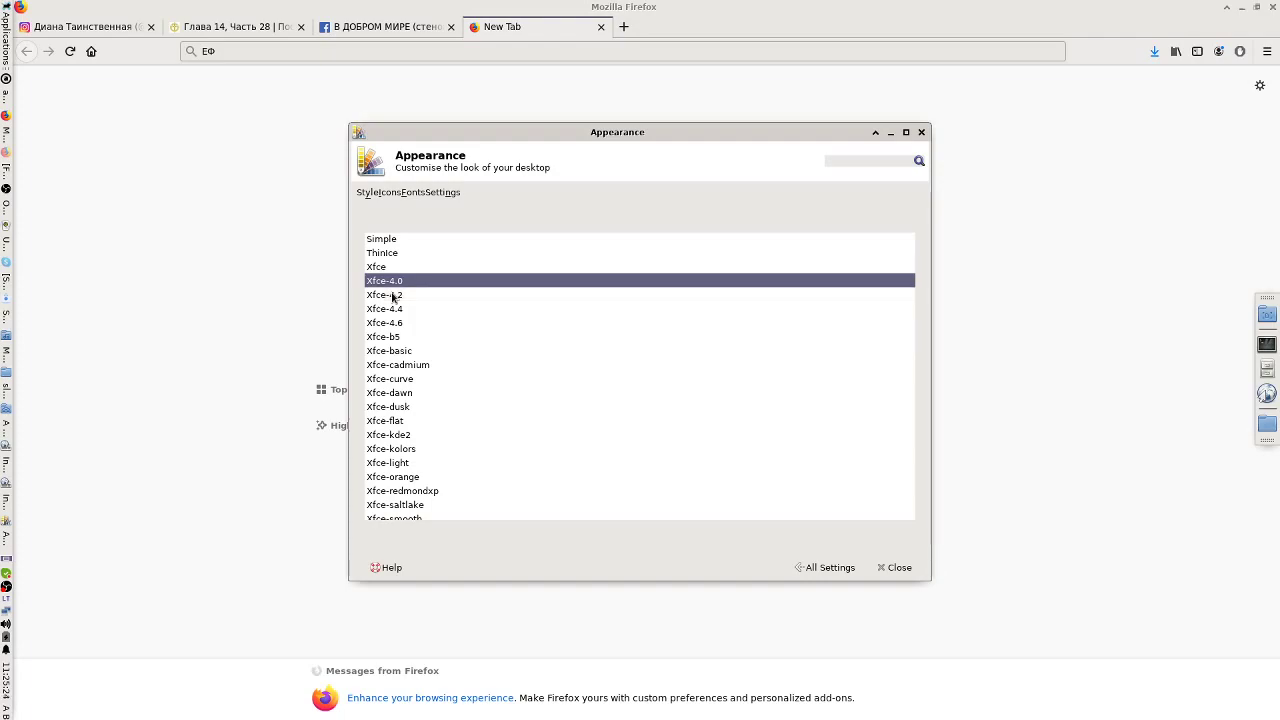
click(394, 295)
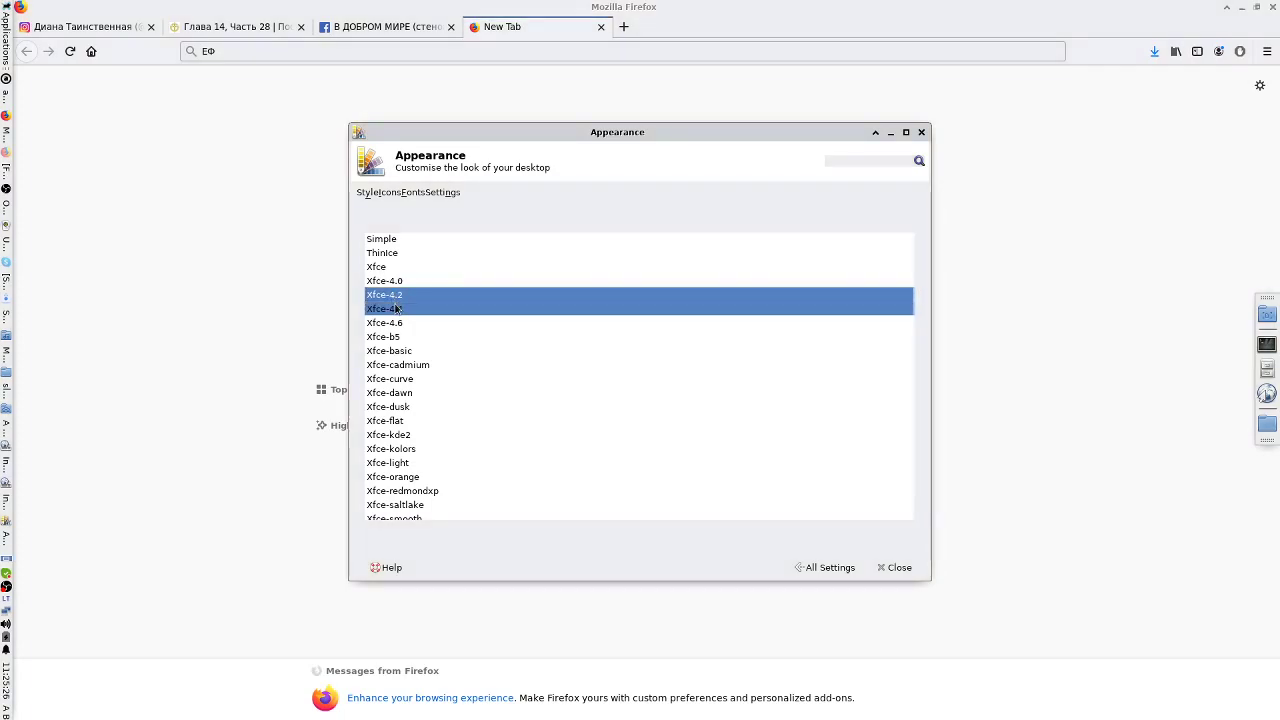
click(396, 309)
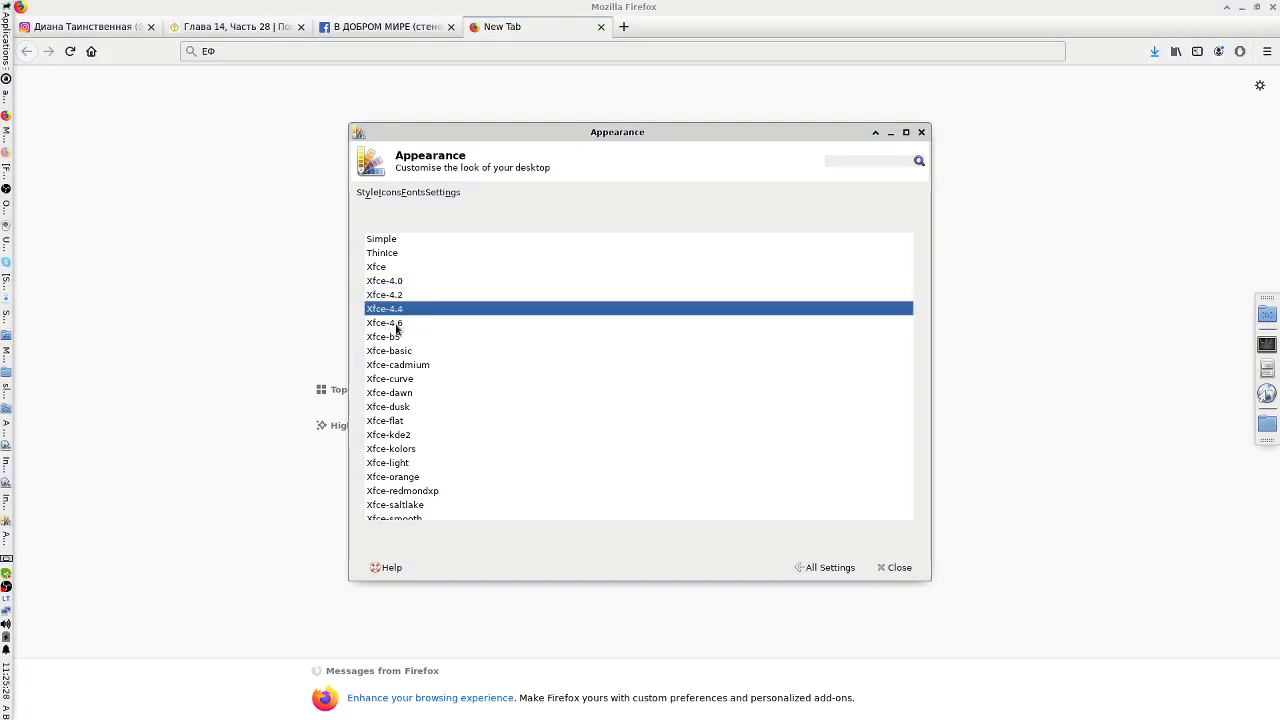
- Try the Xfce-4.6, Xfce-b5, Xfce-cadmium, Xfce-curve, Xfce-dawn and Xfce-dusk desktop styles one after another
click(396, 323)
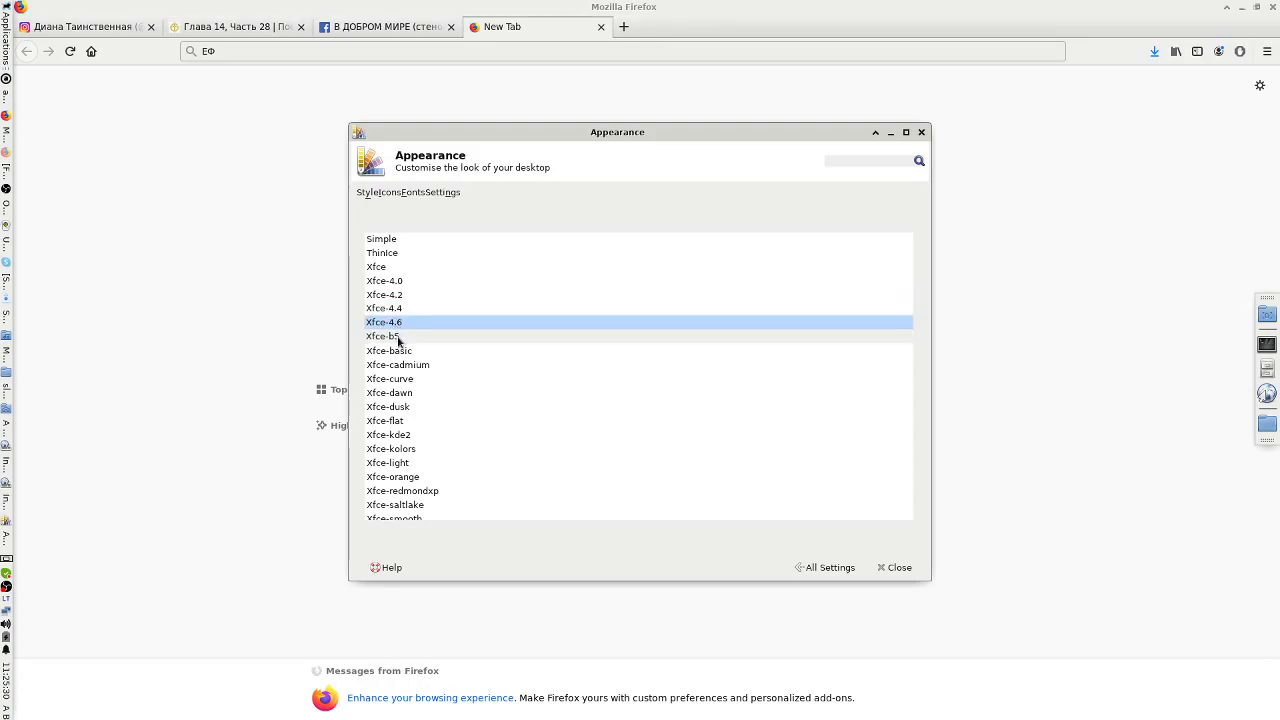
click(398, 338)
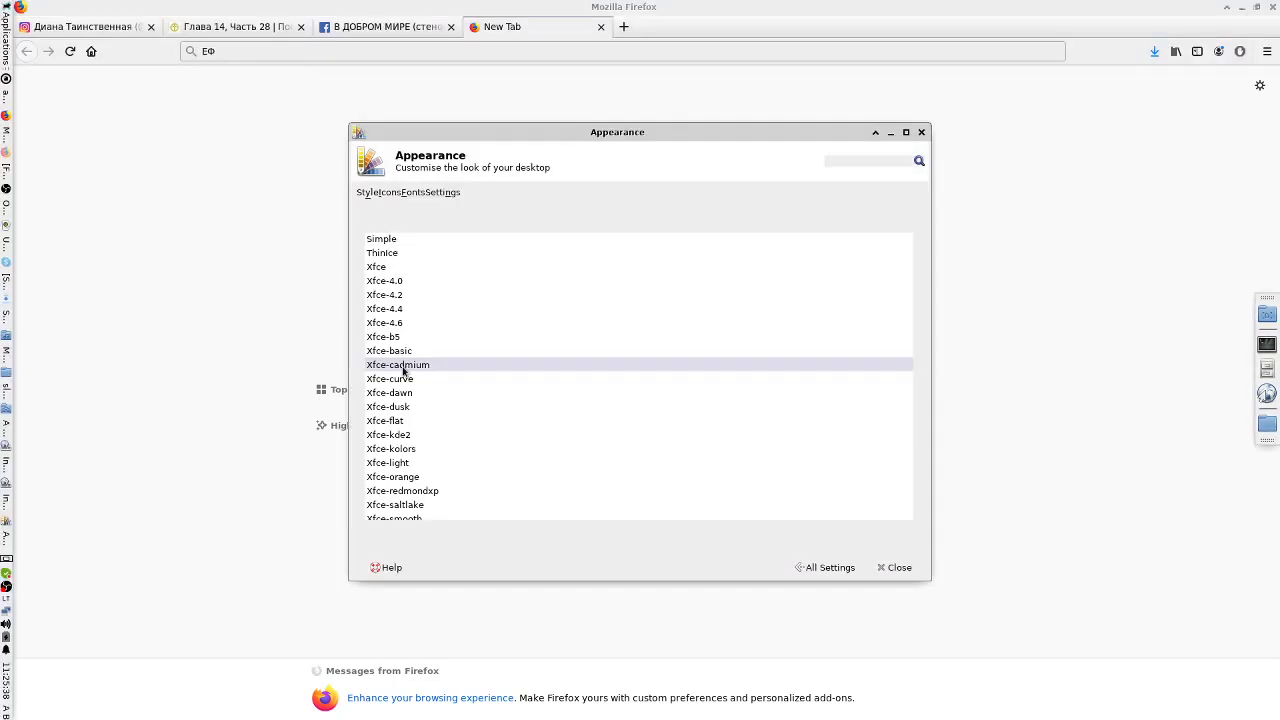
click(403, 380)
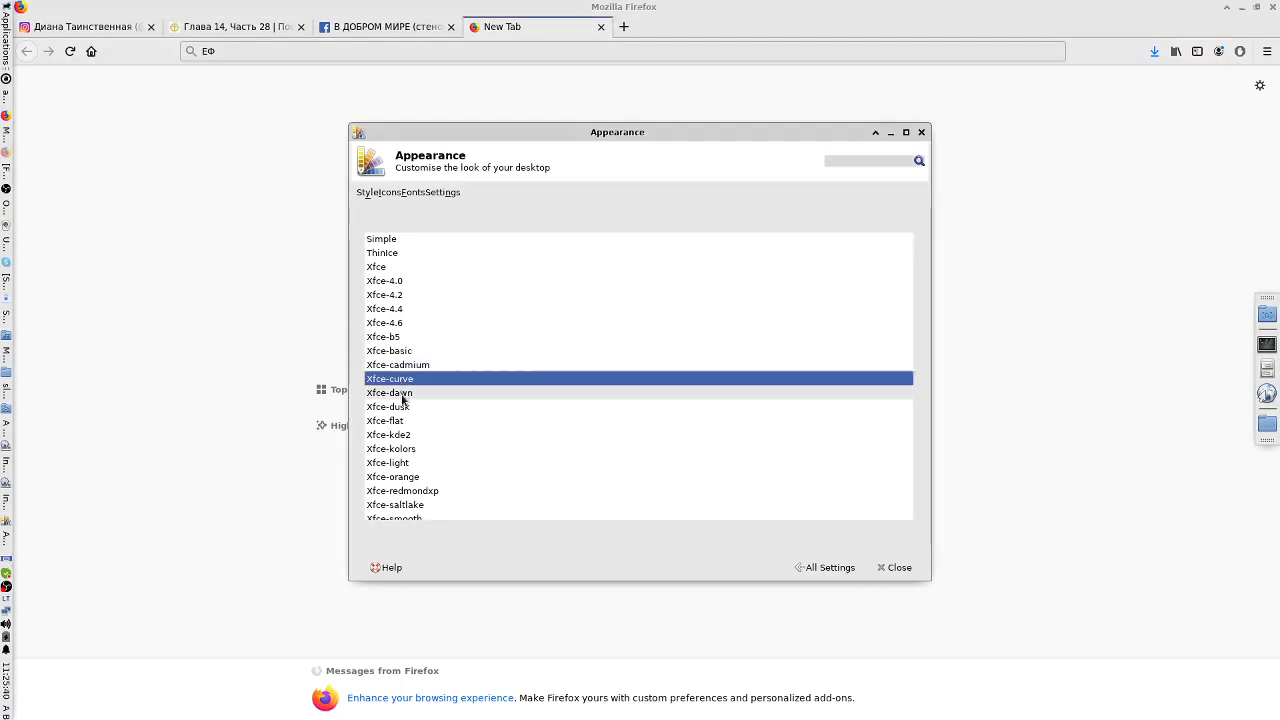
click(403, 394)
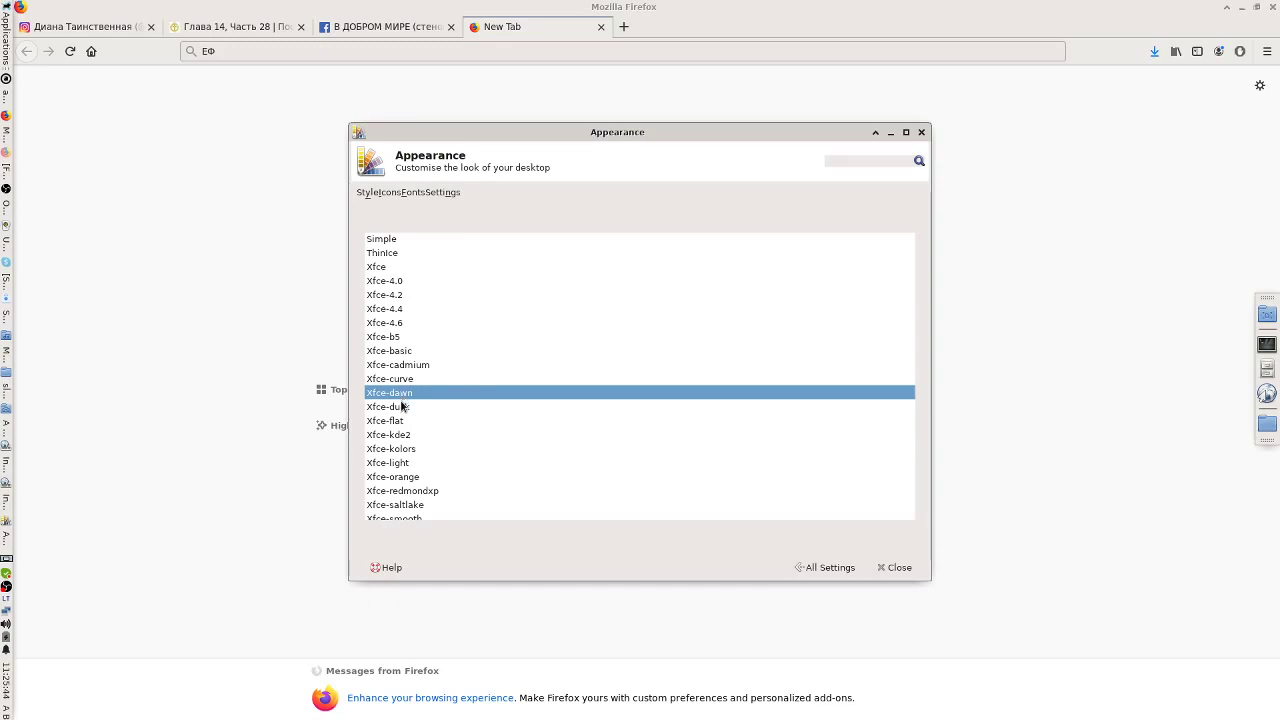
click(405, 408)
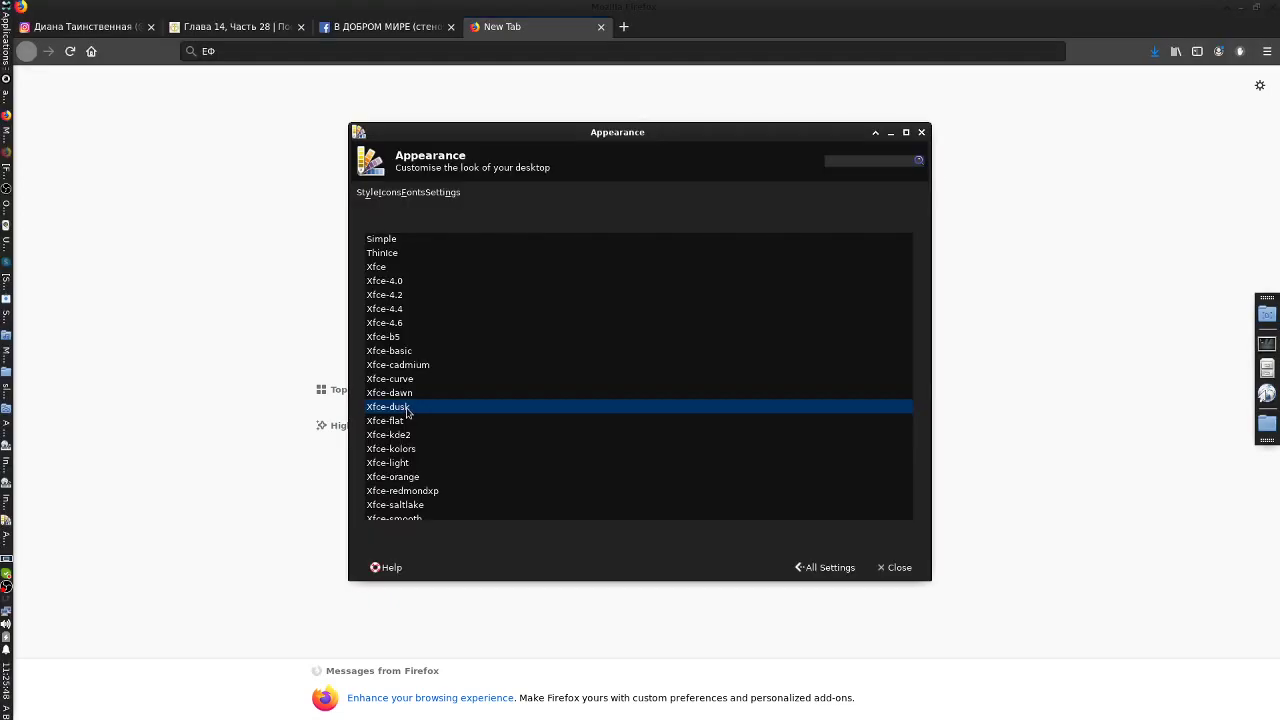
- Bring up the Audacious player to inspect it in the Xfce-dusk style, move it lower, and return to the Appearance window
click(8, 96)
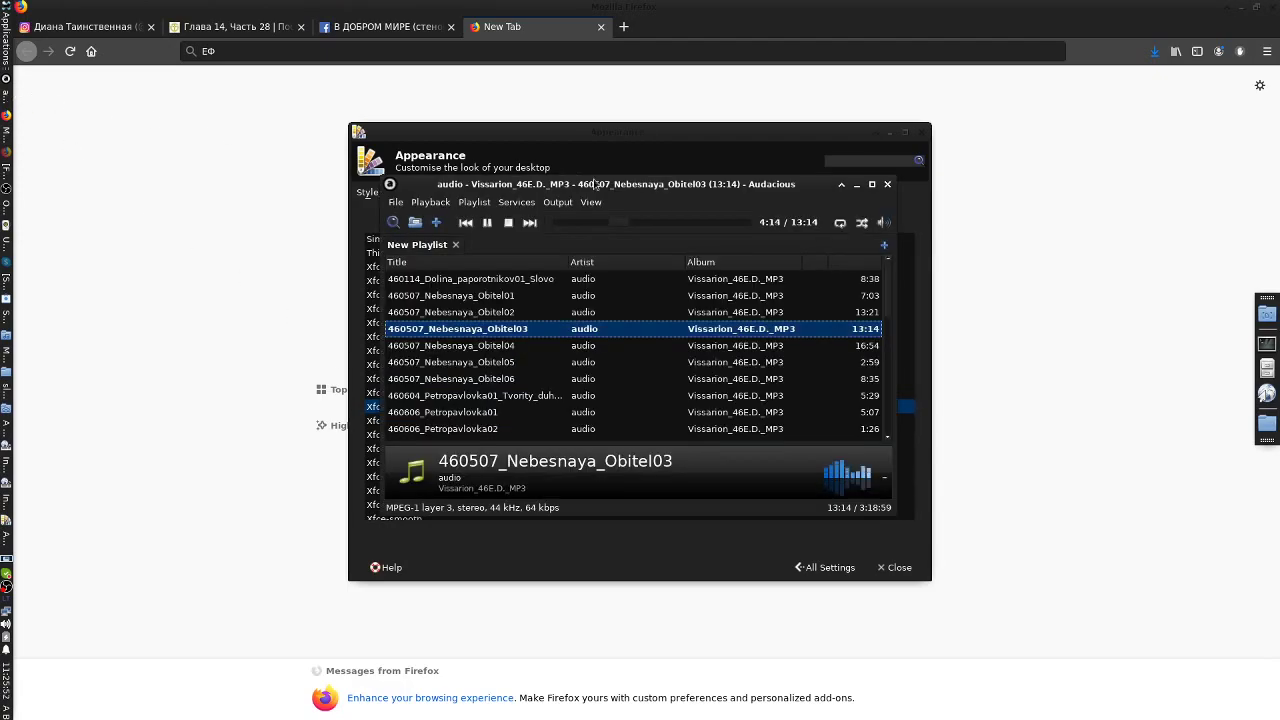
drag(578, 181, 588, 289)
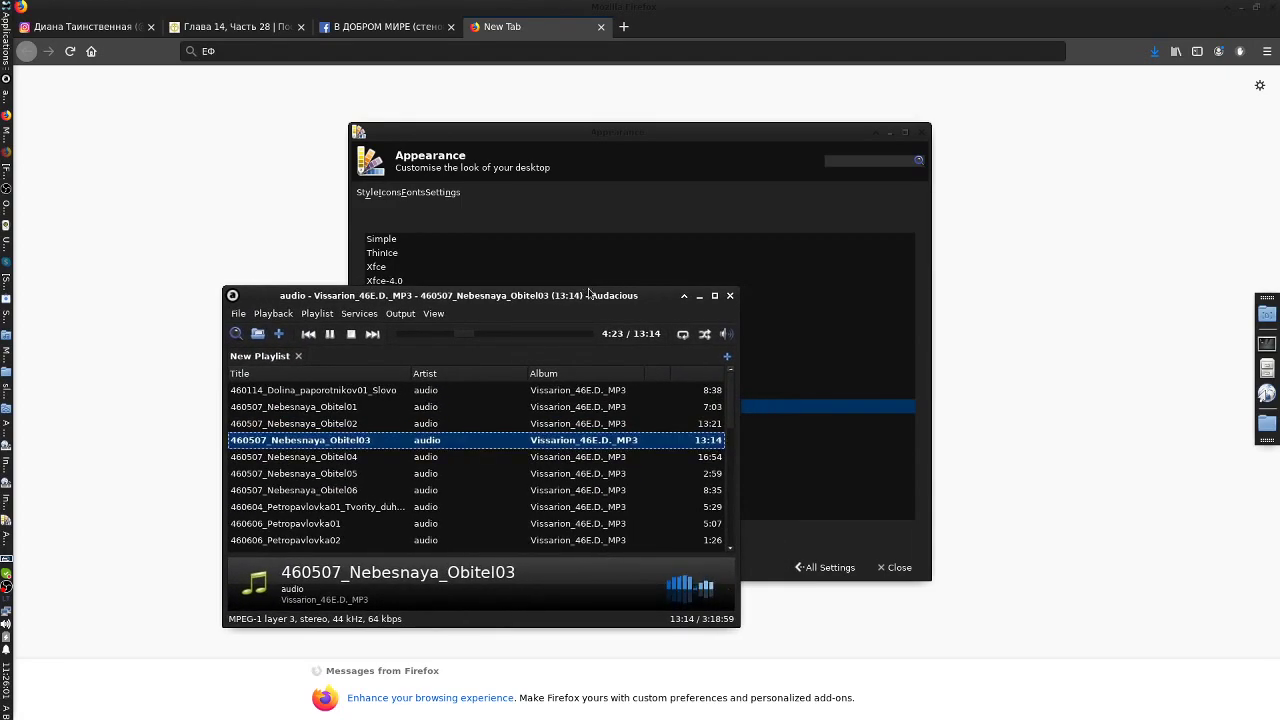
click(627, 140)
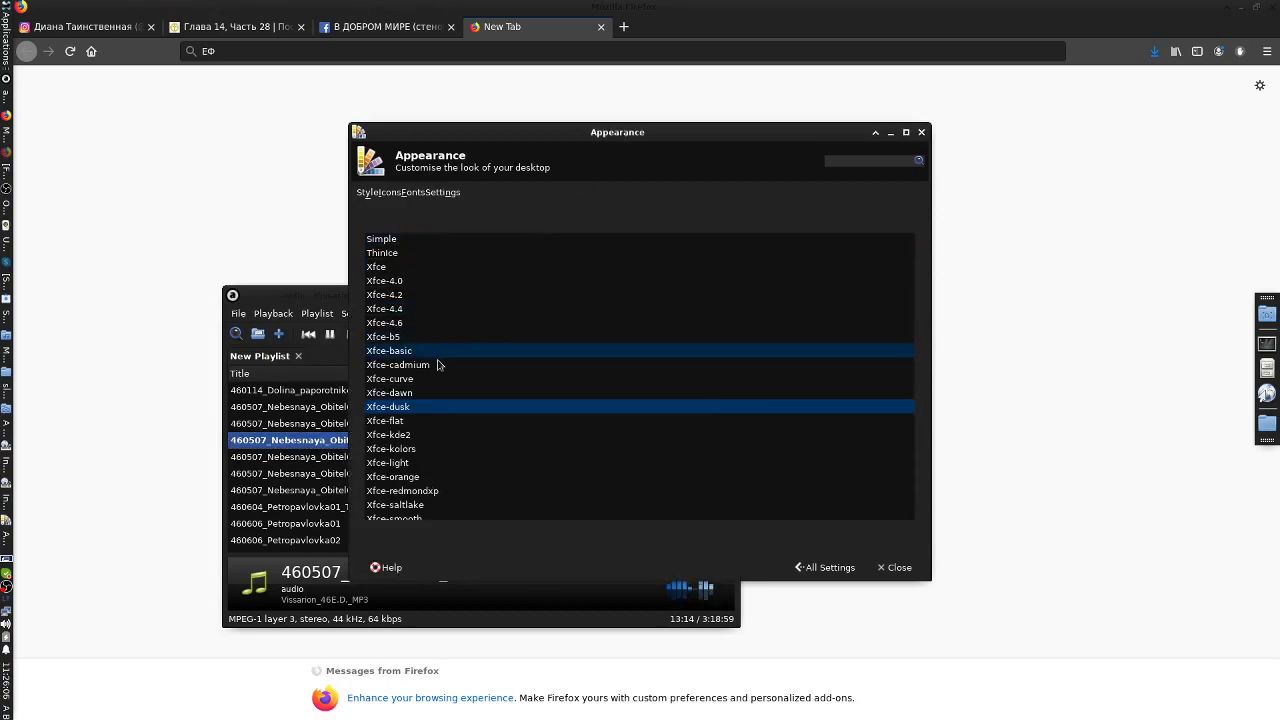
- Try the Xfce-flat, Xfce-kde2, Xfce-kolors, Xfce-light and Xfce-orange desktop styles
click(415, 418)
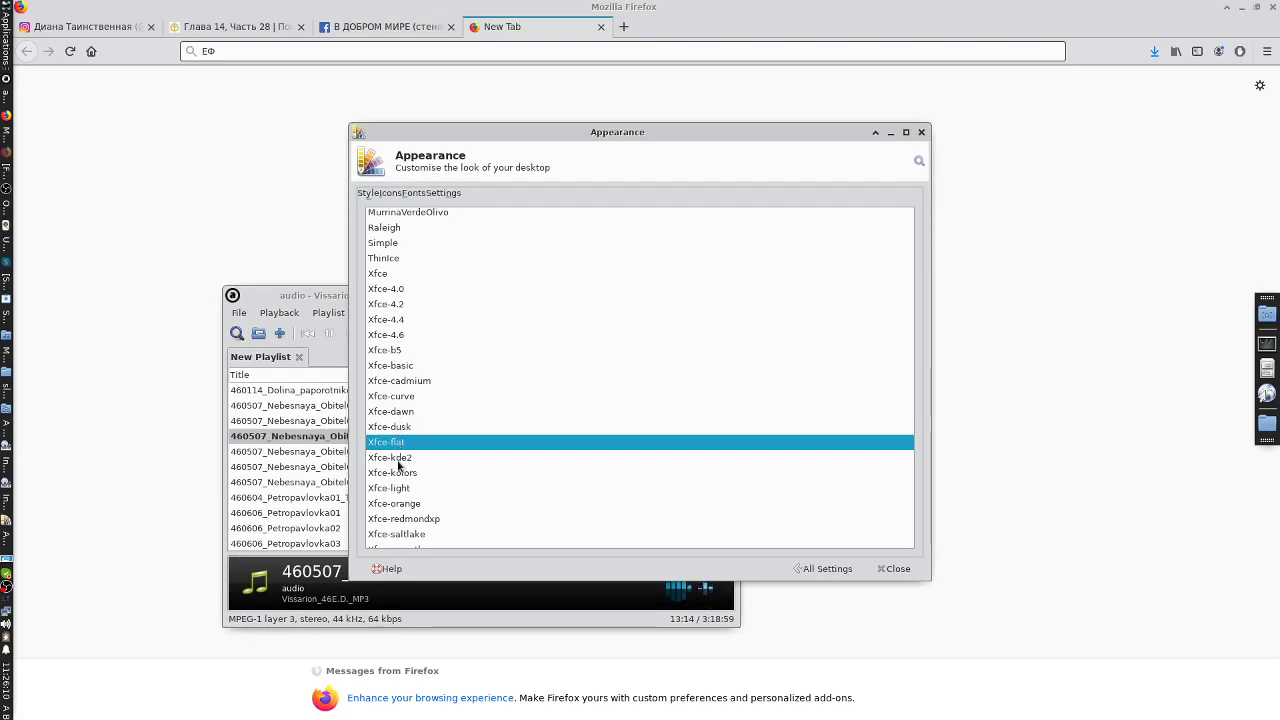
click(400, 459)
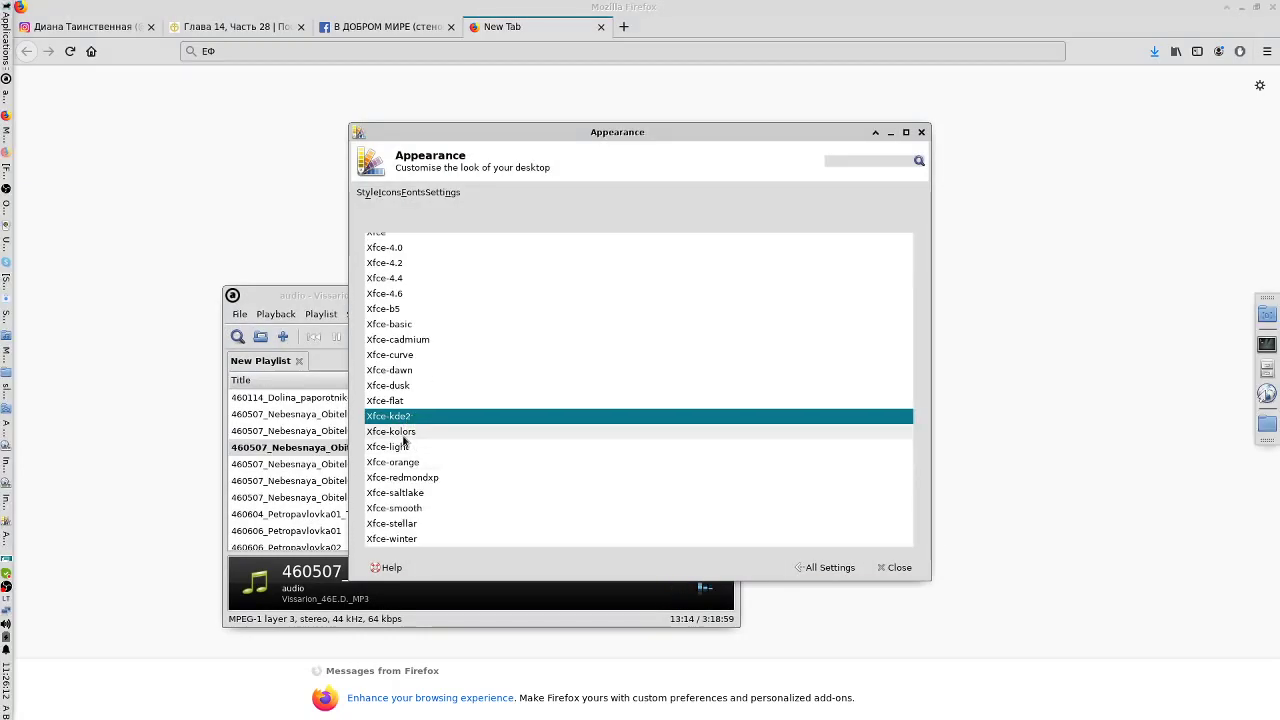
click(401, 432)
click(400, 446)
click(402, 462)
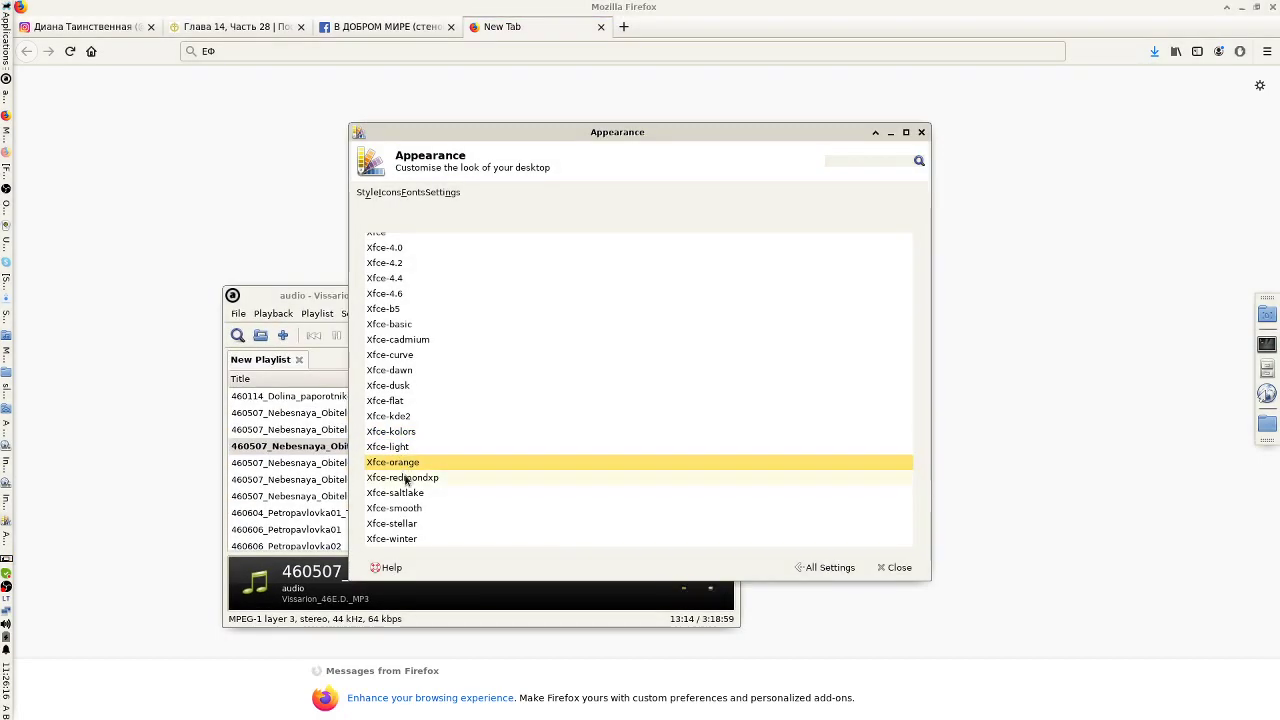
- Try the Xfce-redmondxp, Xfce-saltlake, Xfce-smooth, Xfce-stellar and Xfce-winter desktop styles
click(405, 479)
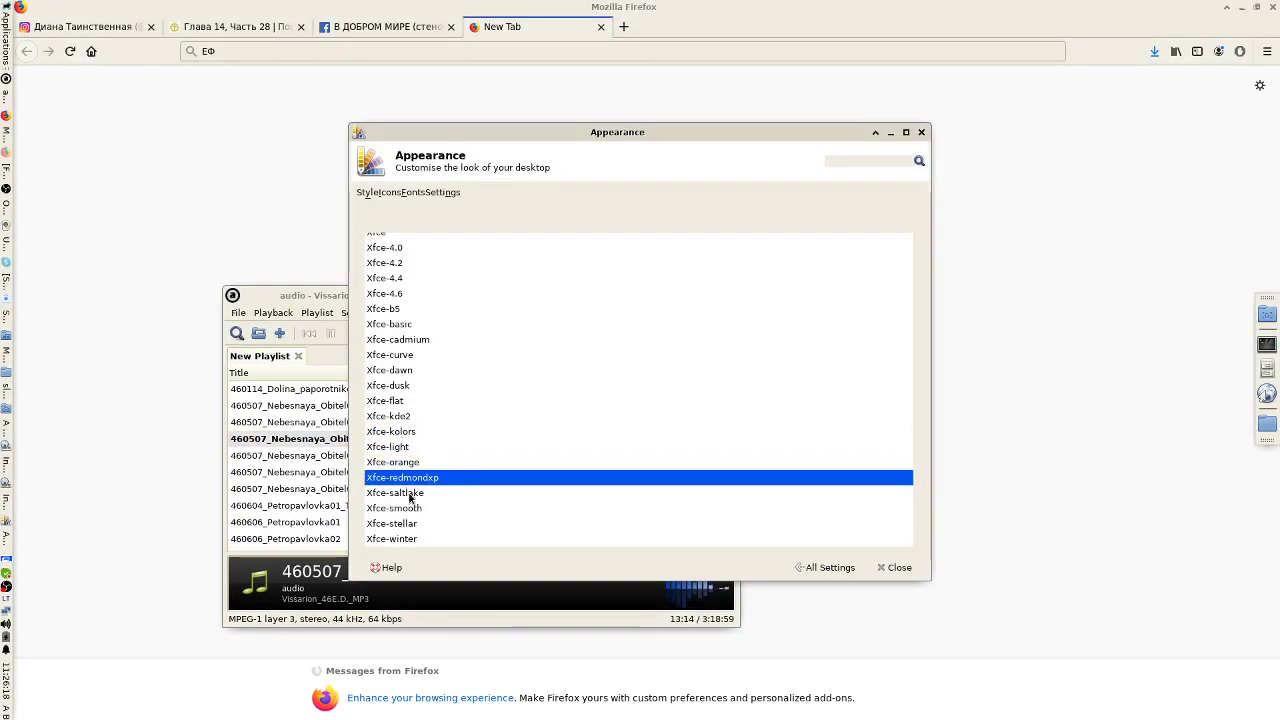
click(409, 495)
click(406, 508)
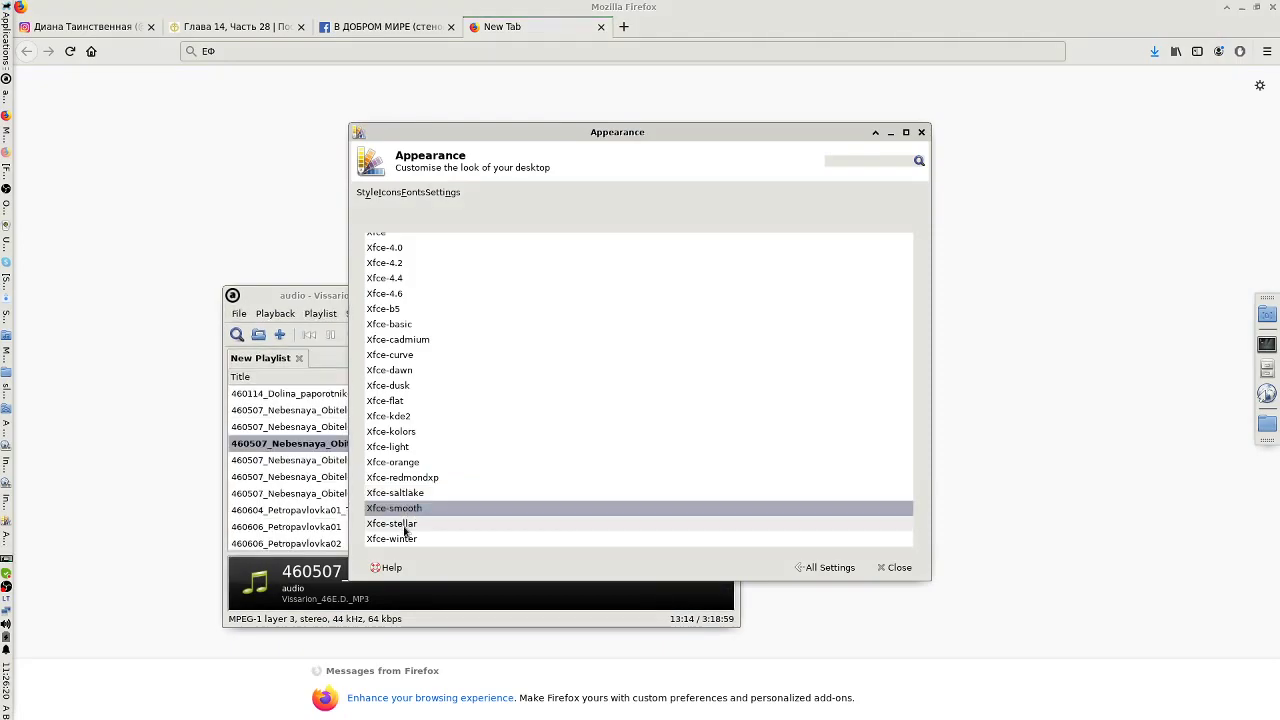
click(405, 525)
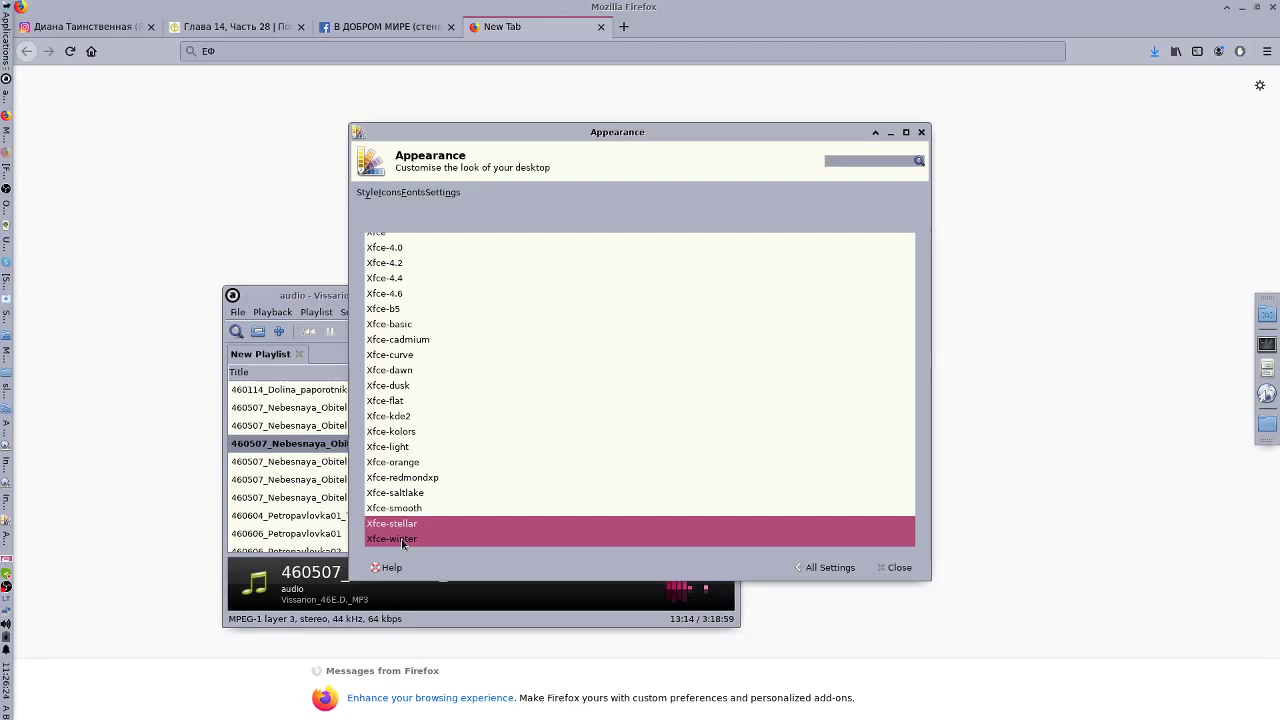
click(403, 540)
- Compare the Xfce-stellar style with Xfce-dusk, Xfce-winter and Xfce-smooth, finishing on Xfce-stellar
click(407, 525)
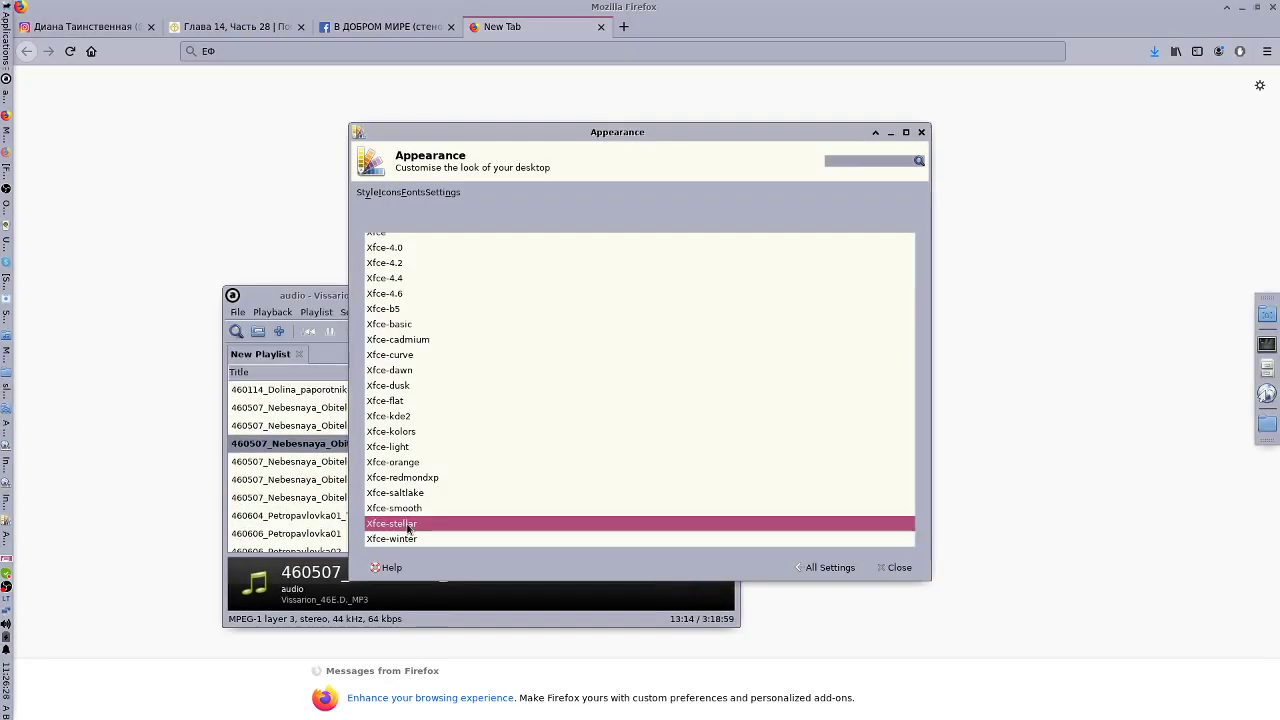
click(409, 388)
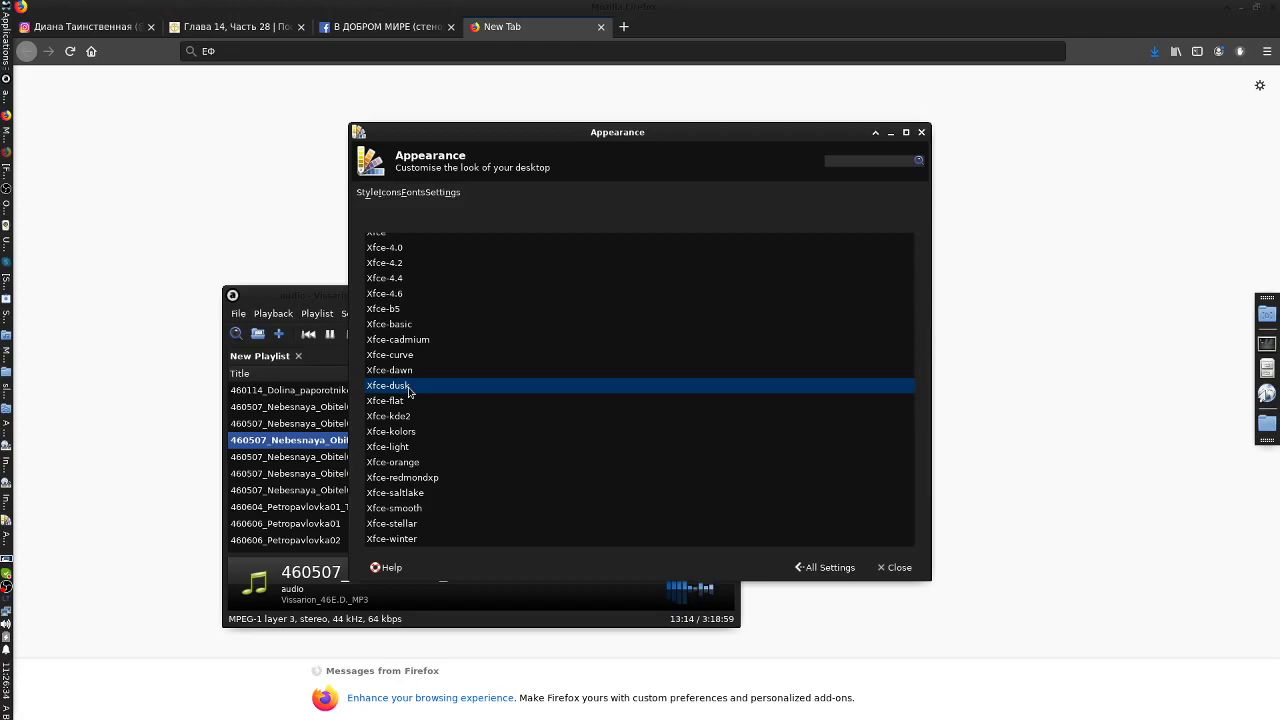
click(413, 540)
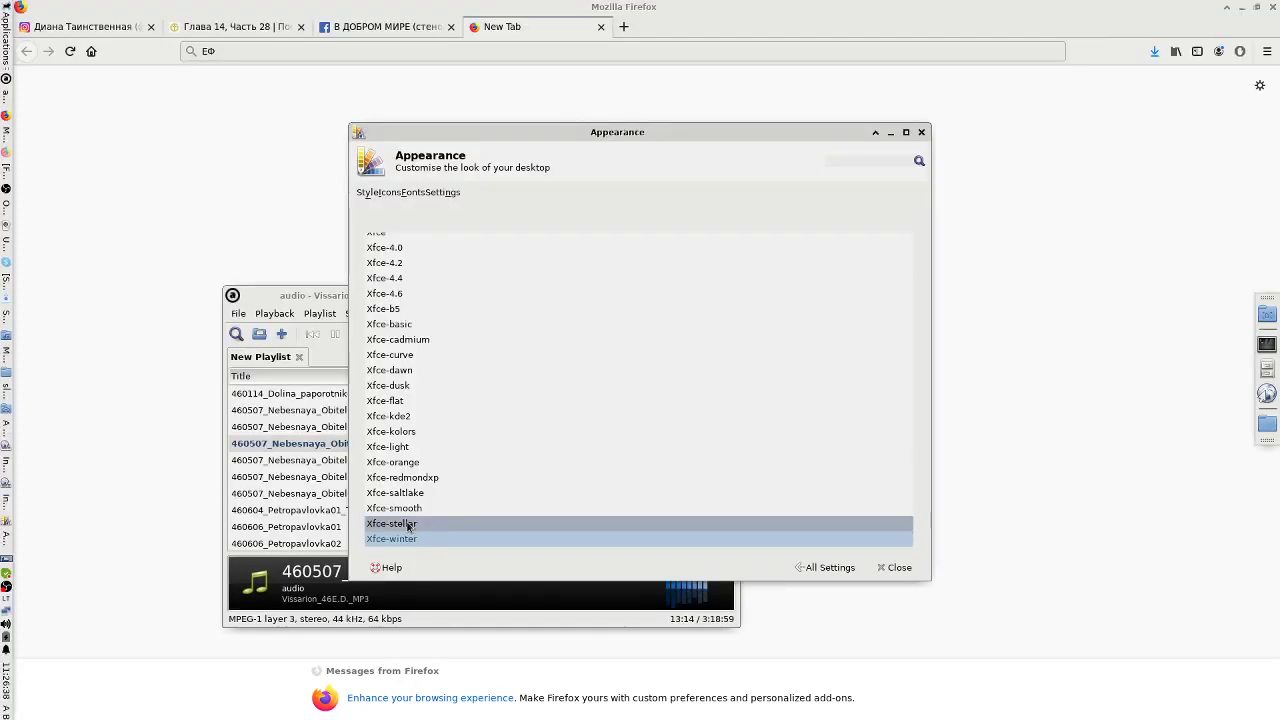
click(406, 526)
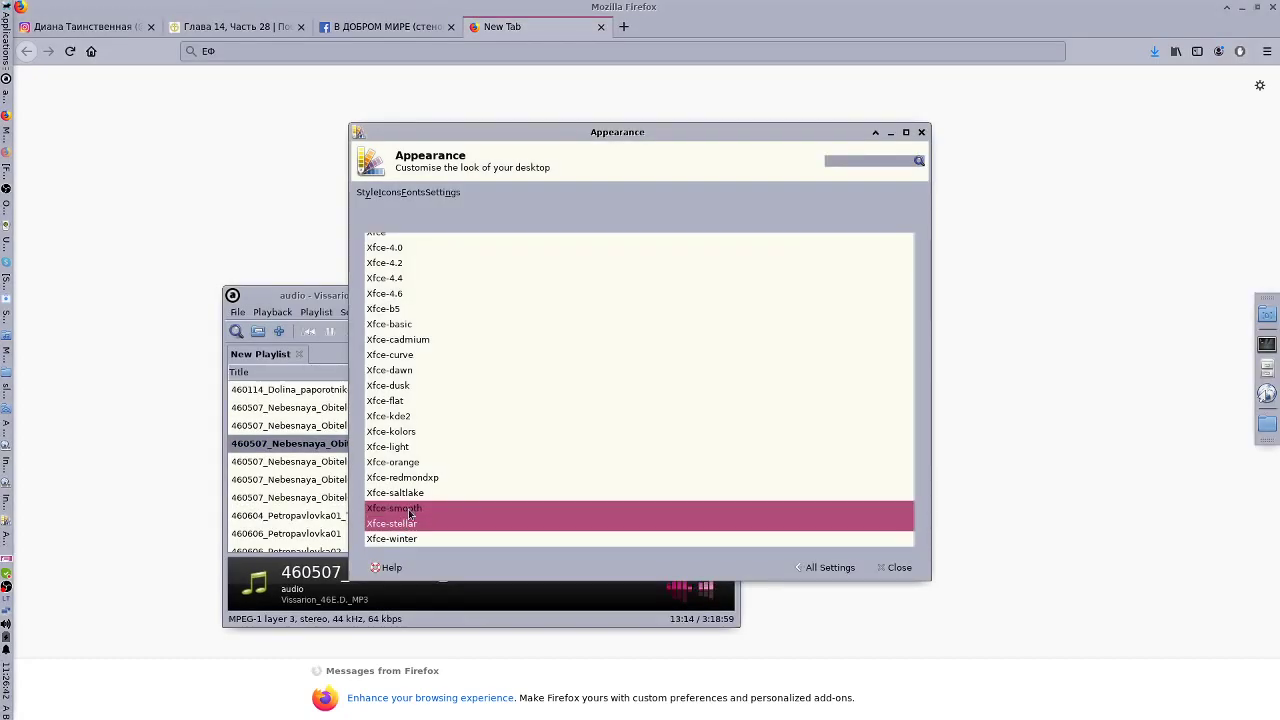
click(408, 514)
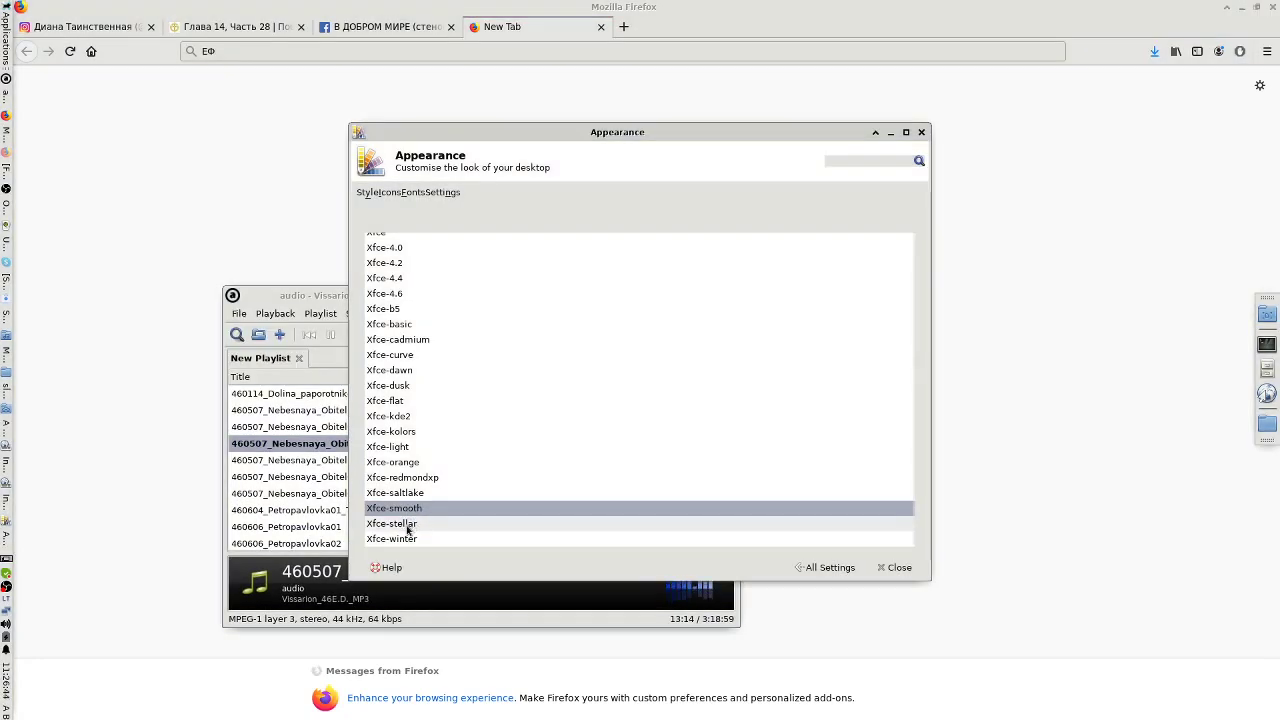
click(407, 526)
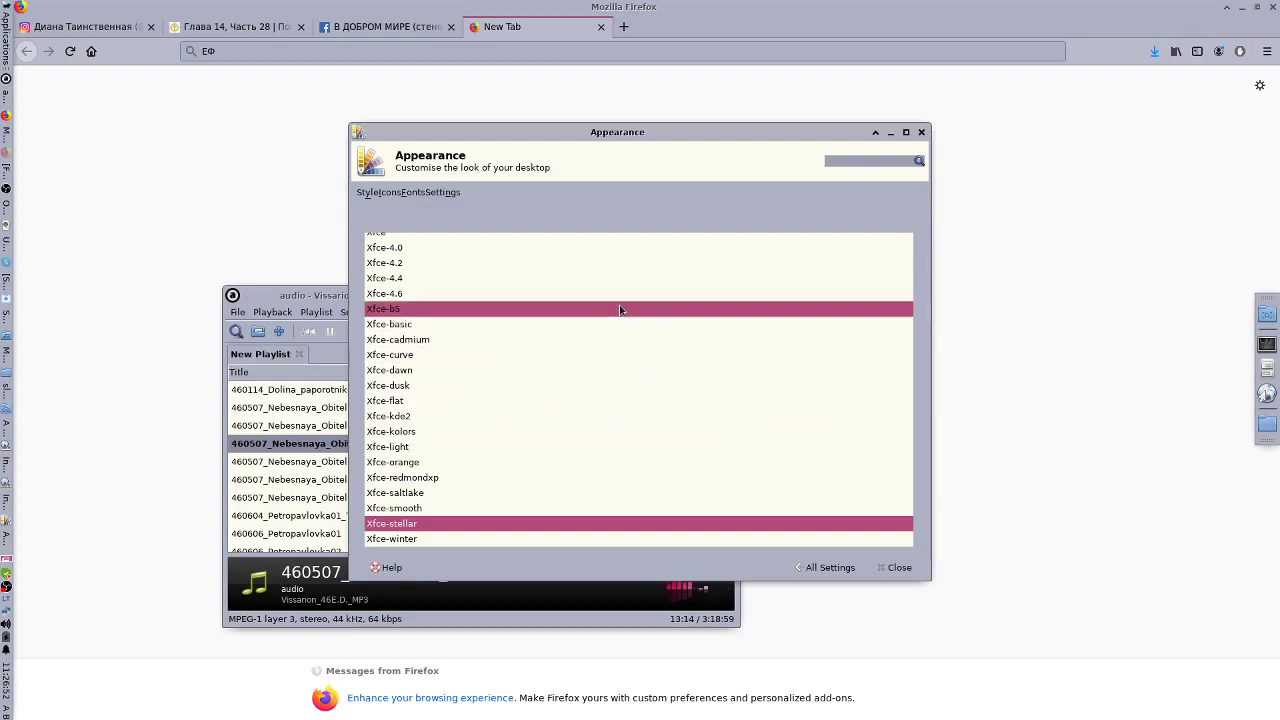
- Apply the Adwaita-dark desktop style
scroll(619, 437, up, 5)
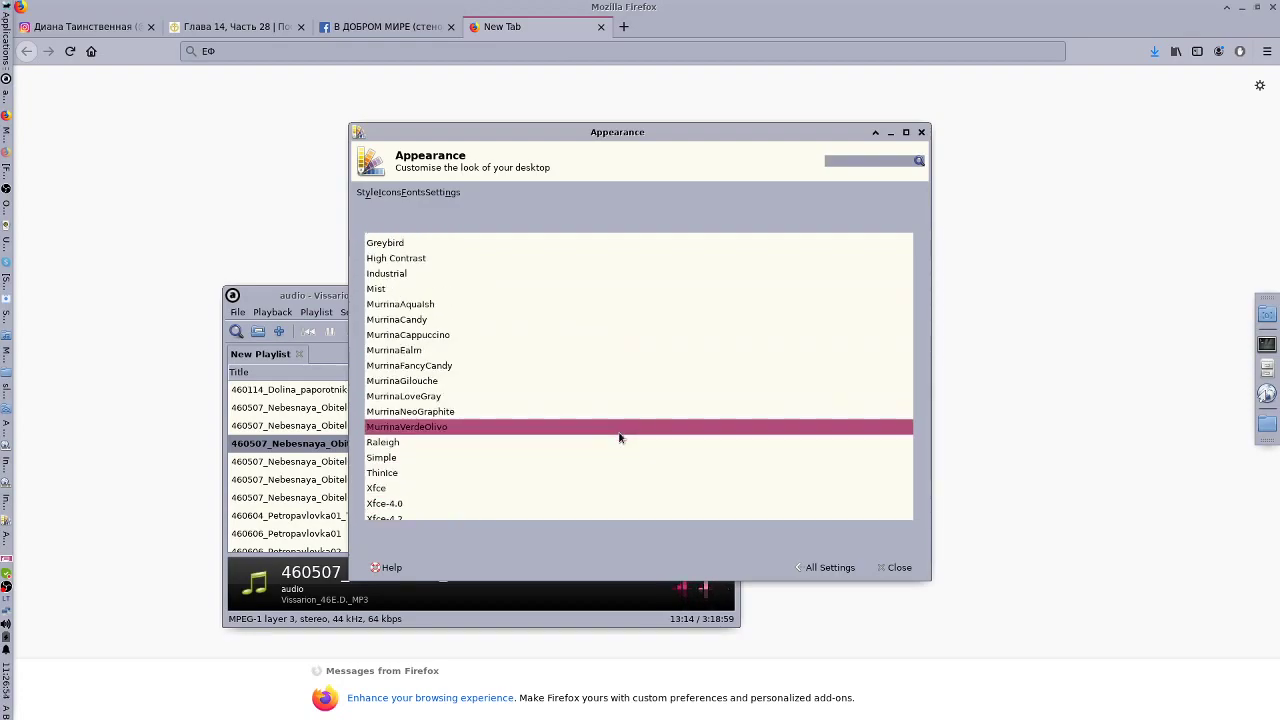
scroll(620, 440, up, 5)
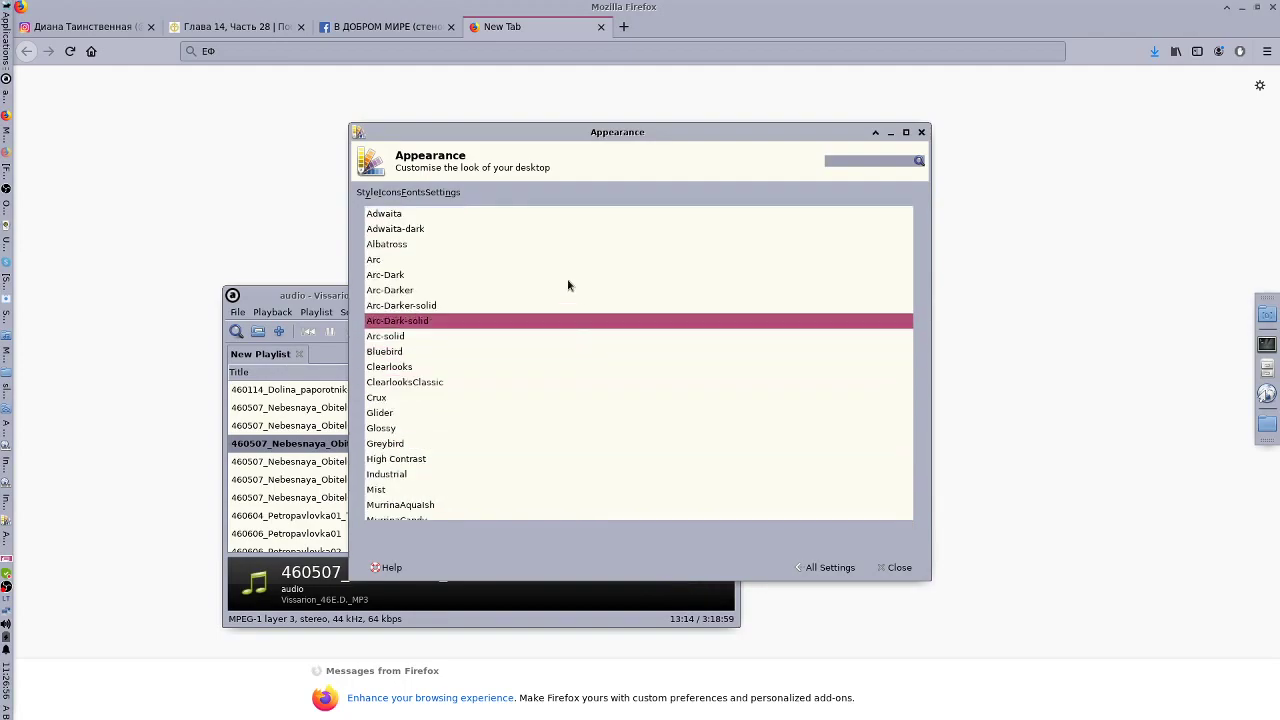
click(518, 228)
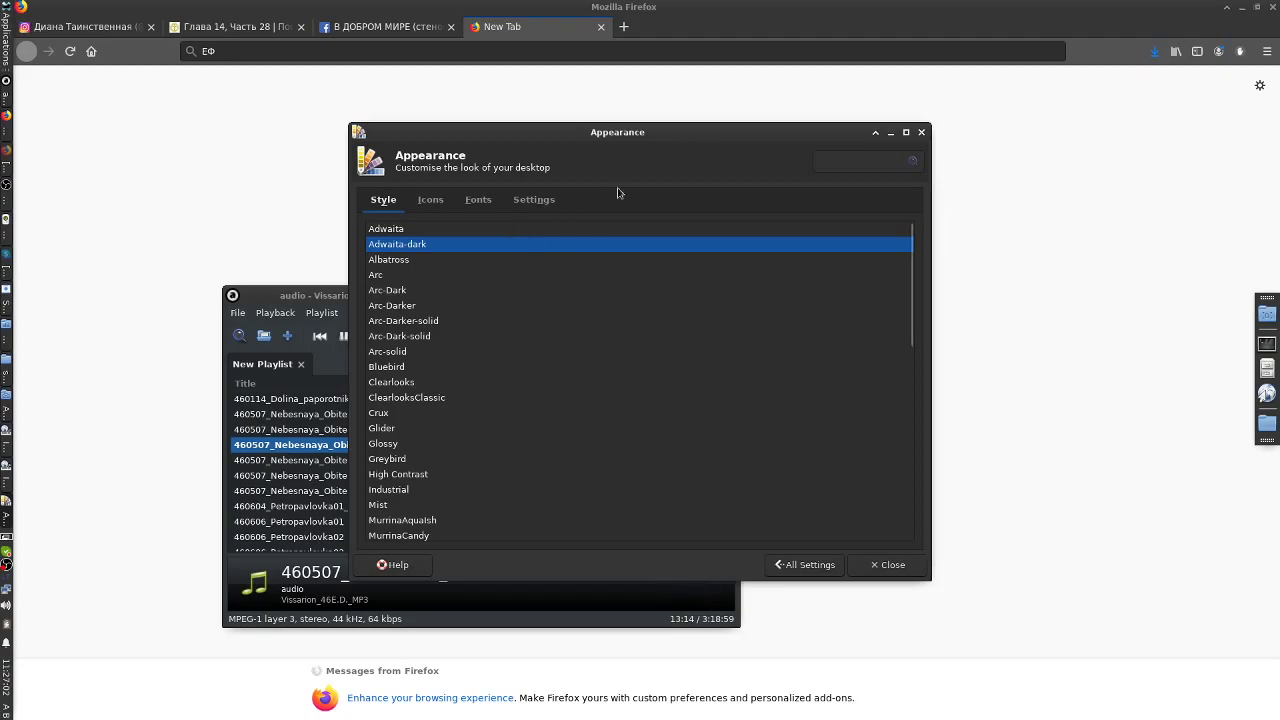
- Bring the Audacious player in front of the Appearance window and reposition it to inspect the dark style
click(308, 295)
drag(316, 274, 289, 191)
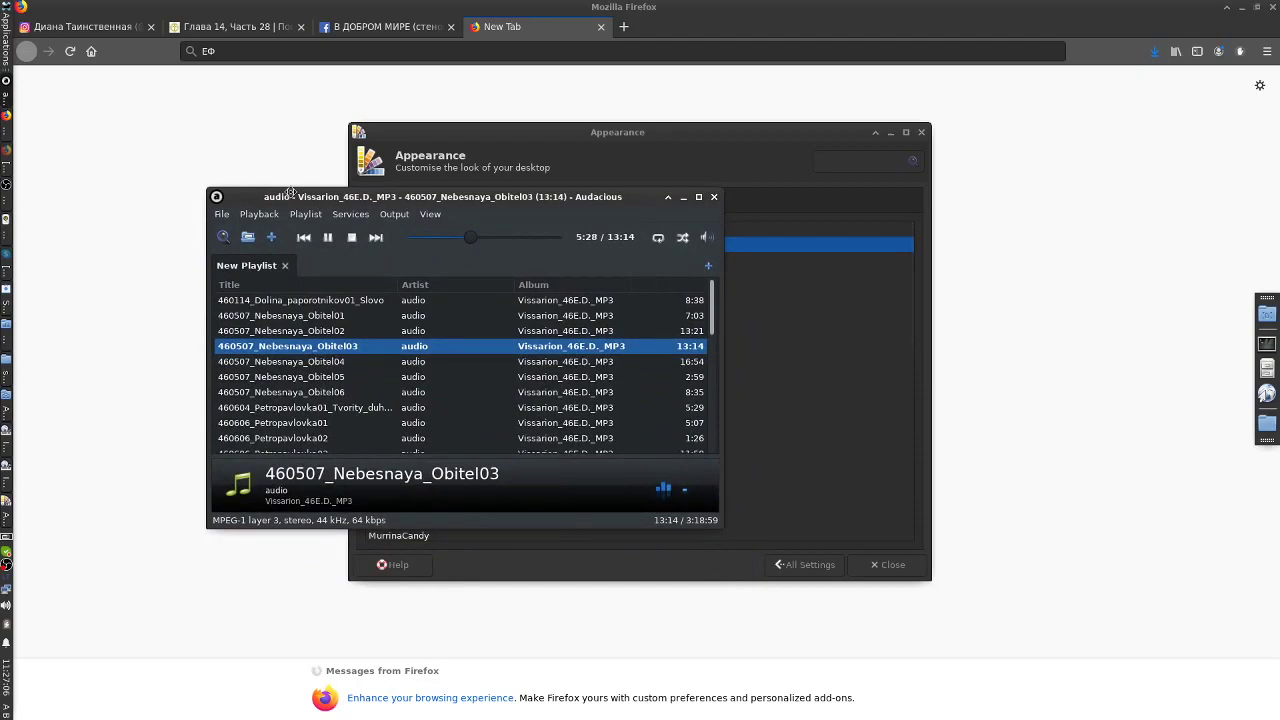
drag(291, 192, 272, 226)
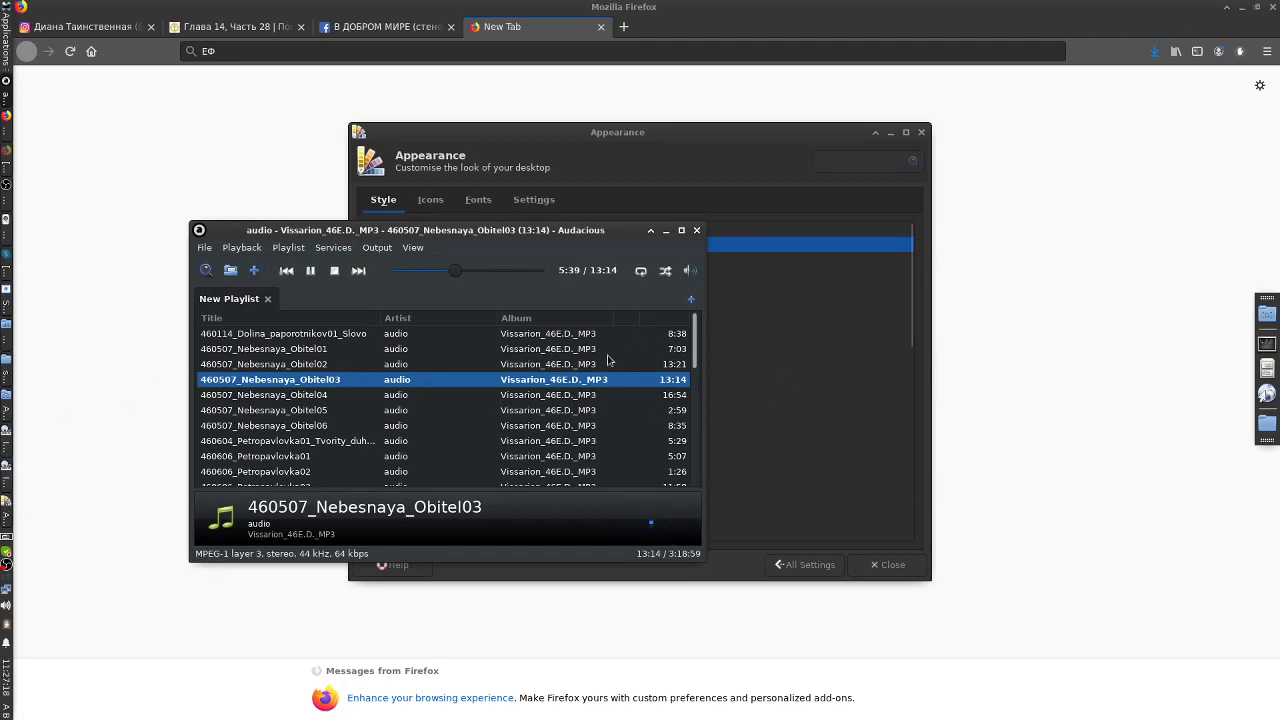
- Try the Arc-solid desktop style and switch back to Adwaita-dark
drag(913, 308, 912, 262)
scroll(907, 260, down, 5)
scroll(903, 257, up, 5)
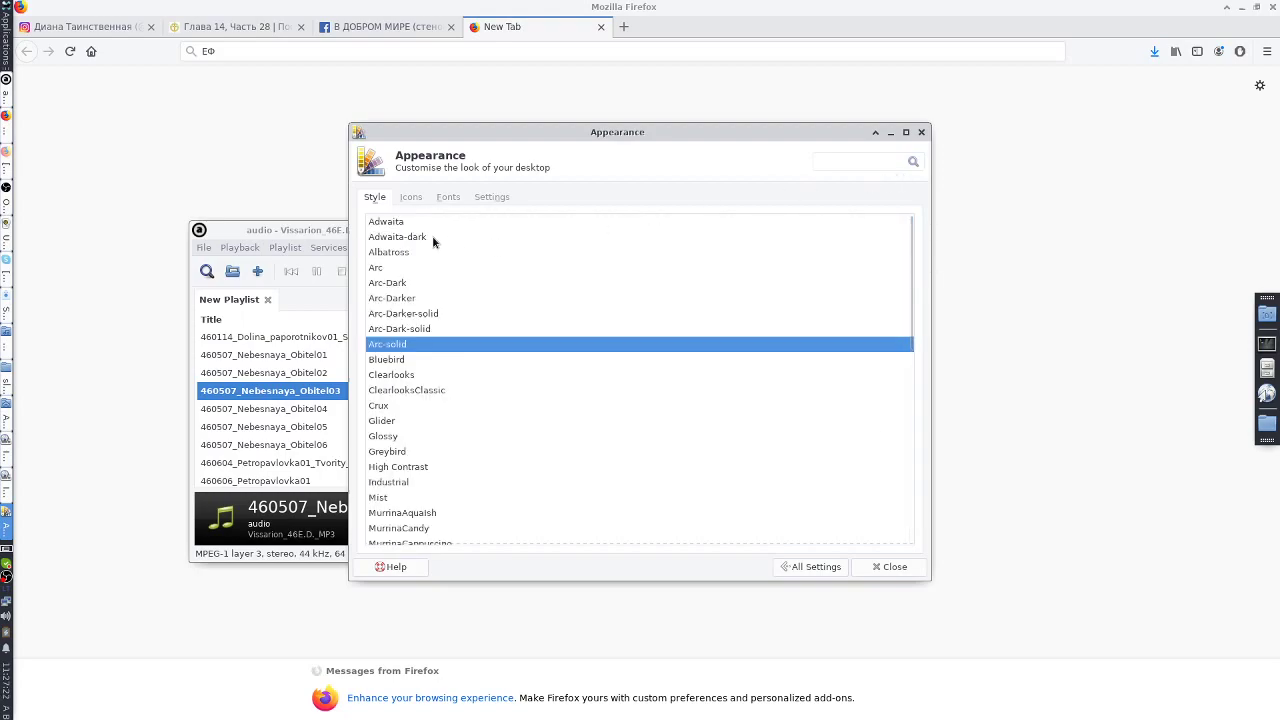
click(911, 237)
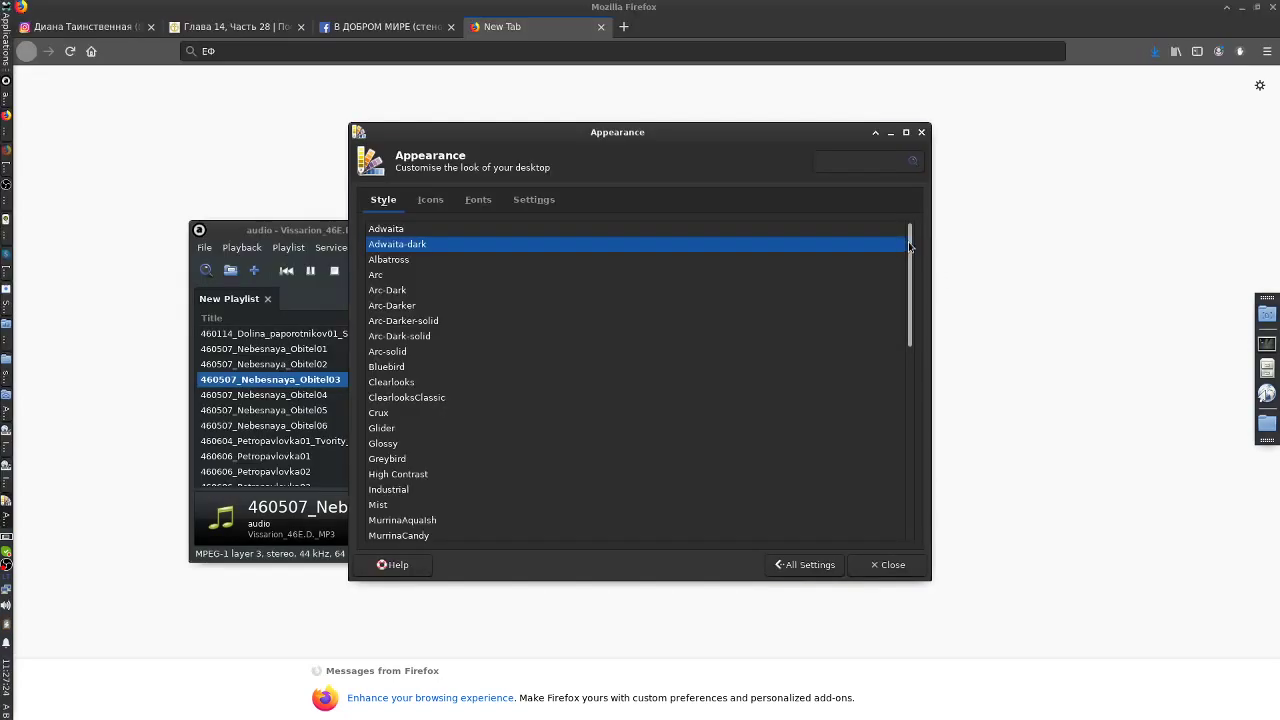
- Try the Xfce-dusk style again and browse through the whole style list with it applied
scroll(876, 540, down, 10)
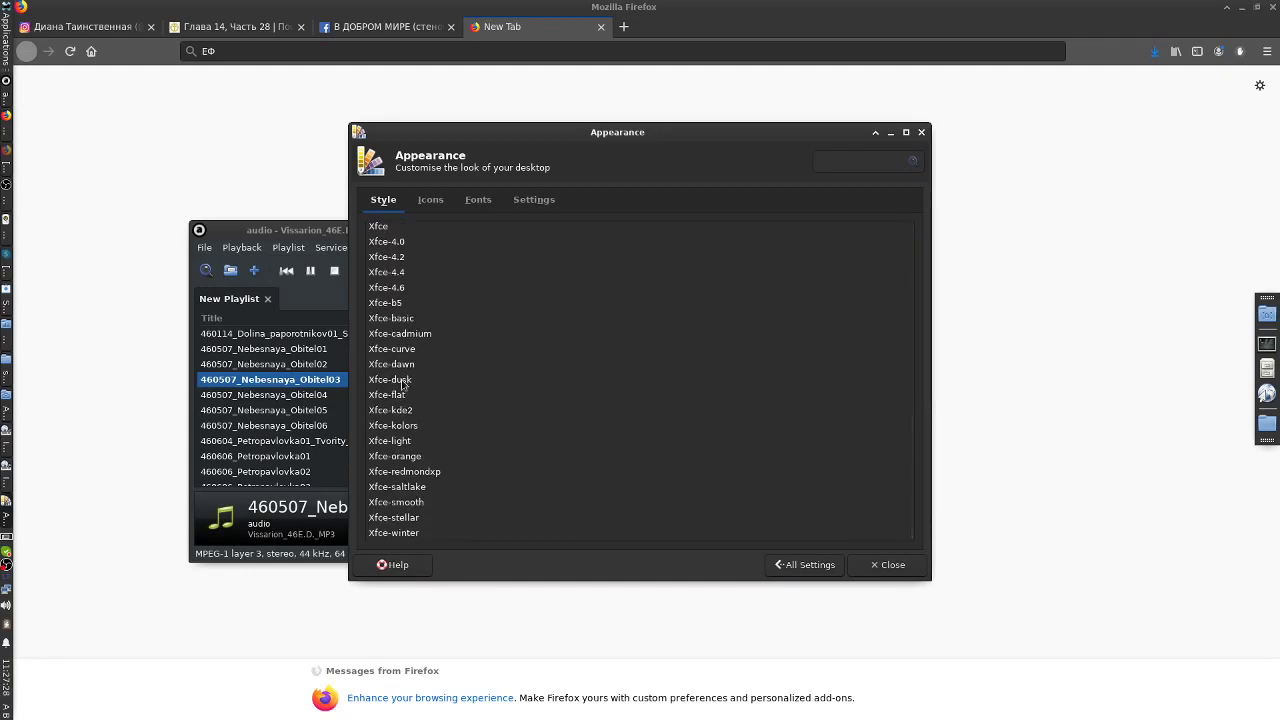
click(402, 382)
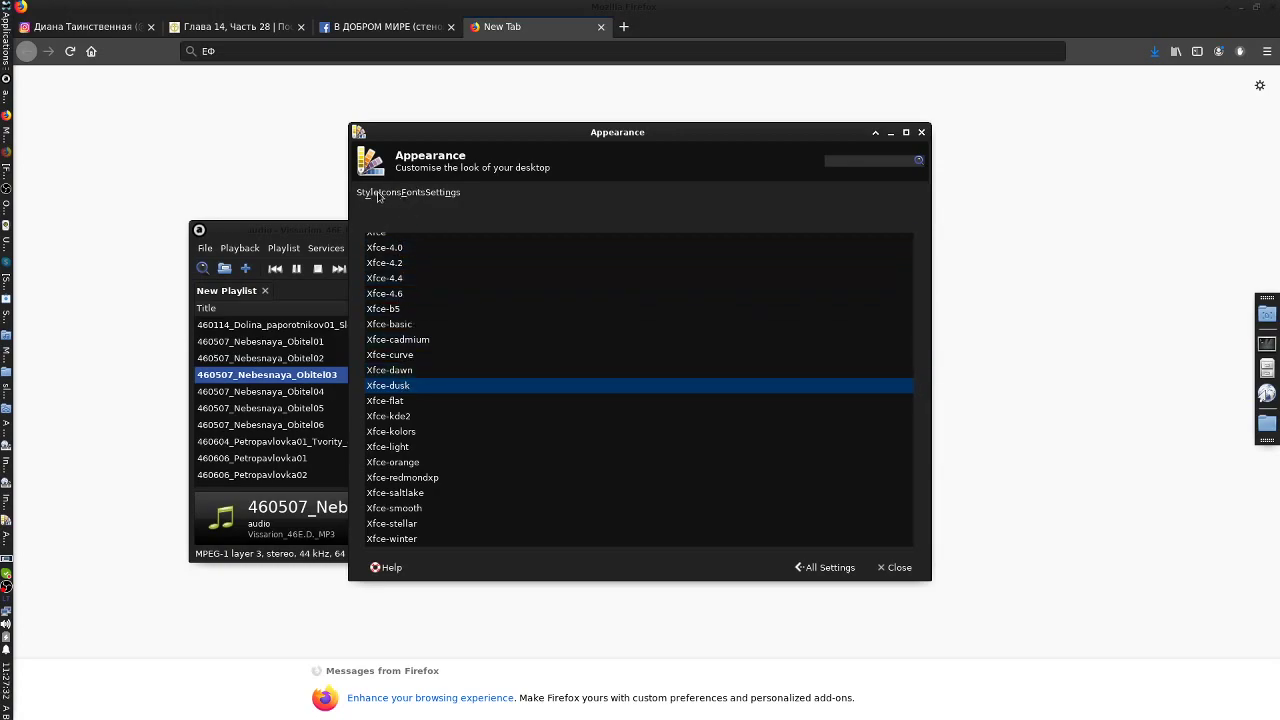
click(908, 447)
scroll(860, 460, down, 10)
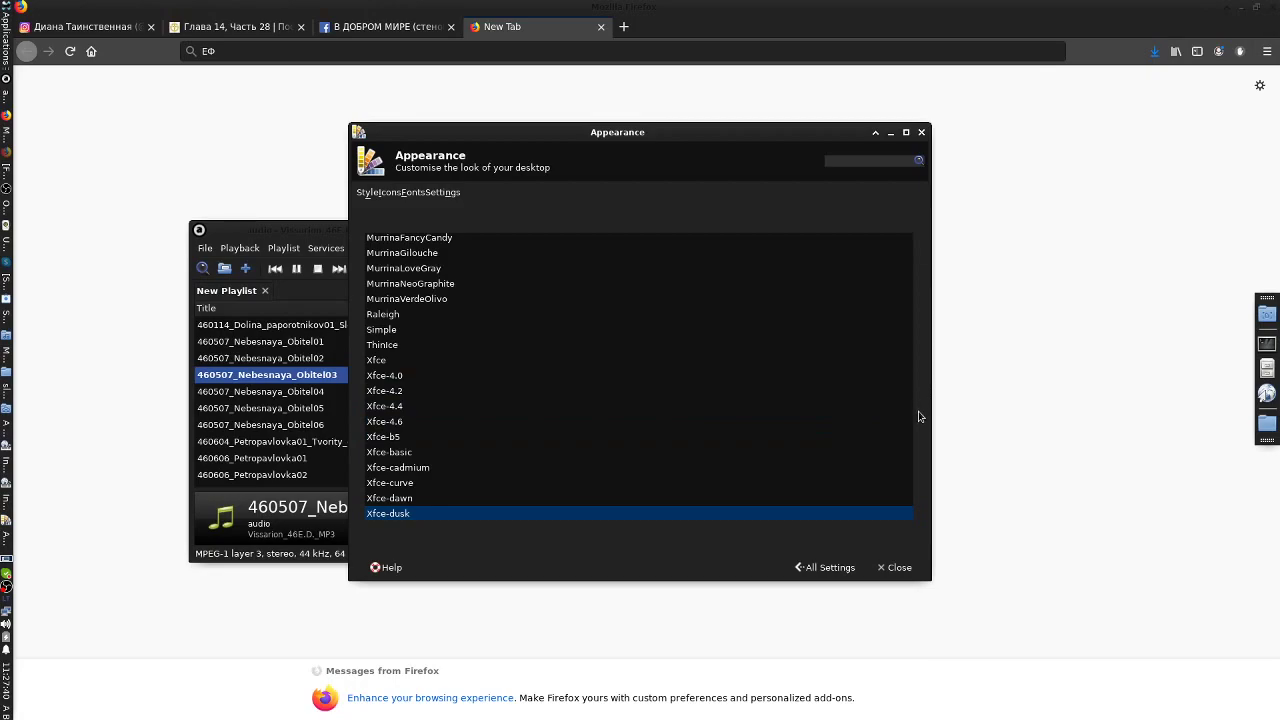
scroll(846, 446, up, 10)
scroll(846, 448, down, 10)
scroll(852, 447, down, 3)
scroll(852, 448, up, 8)
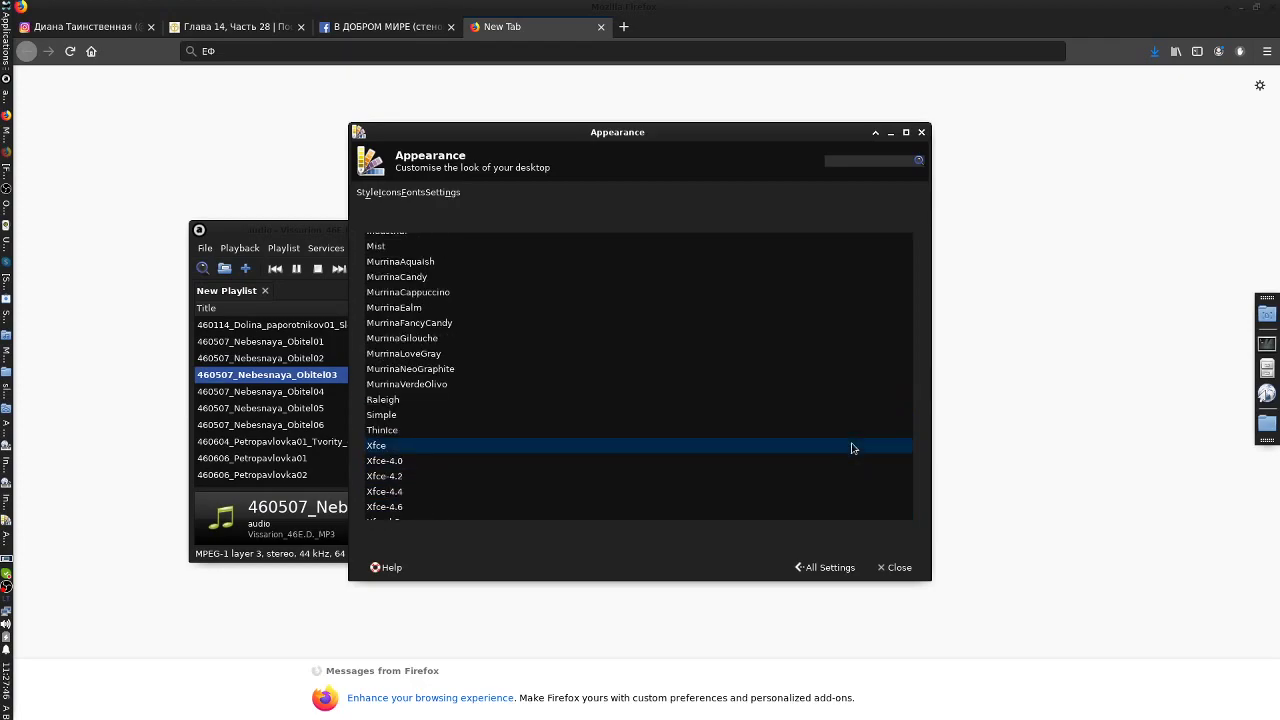
scroll(852, 447, down, 5)
scroll(845, 444, up, 15)
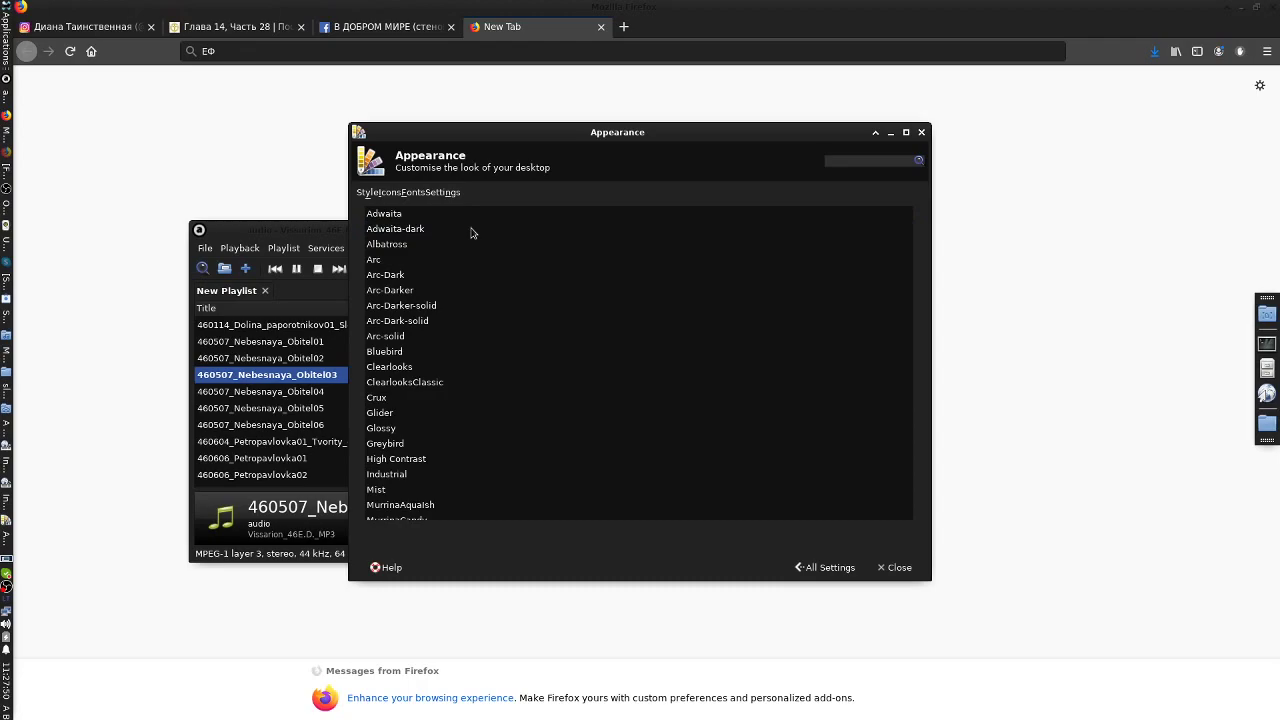
- Set the desktop style back to Adwaita-dark and look through the rest of the style list
click(473, 233)
scroll(888, 439, down, 5)
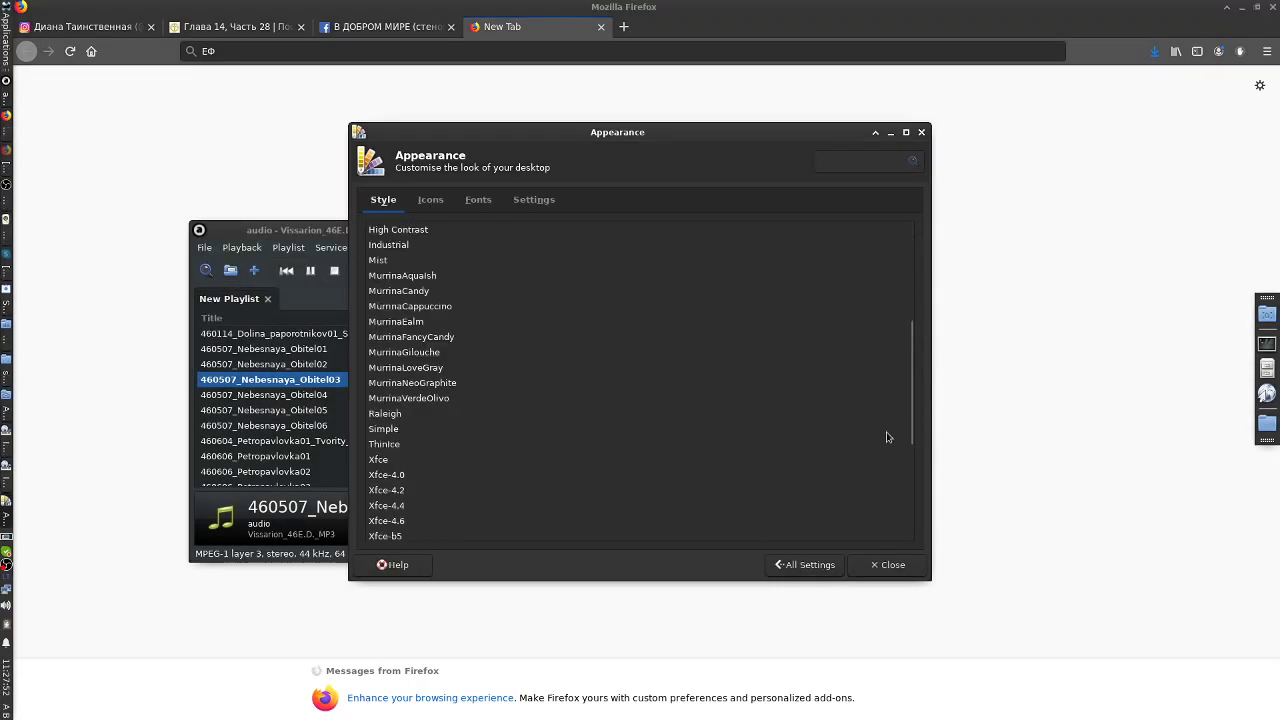
drag(910, 350, 898, 461)
- Rearrange the Audacious and Appearance windows, and close the Appearance settings
drag(298, 232, 344, 243)
drag(572, 130, 622, 70)
click(940, 502)
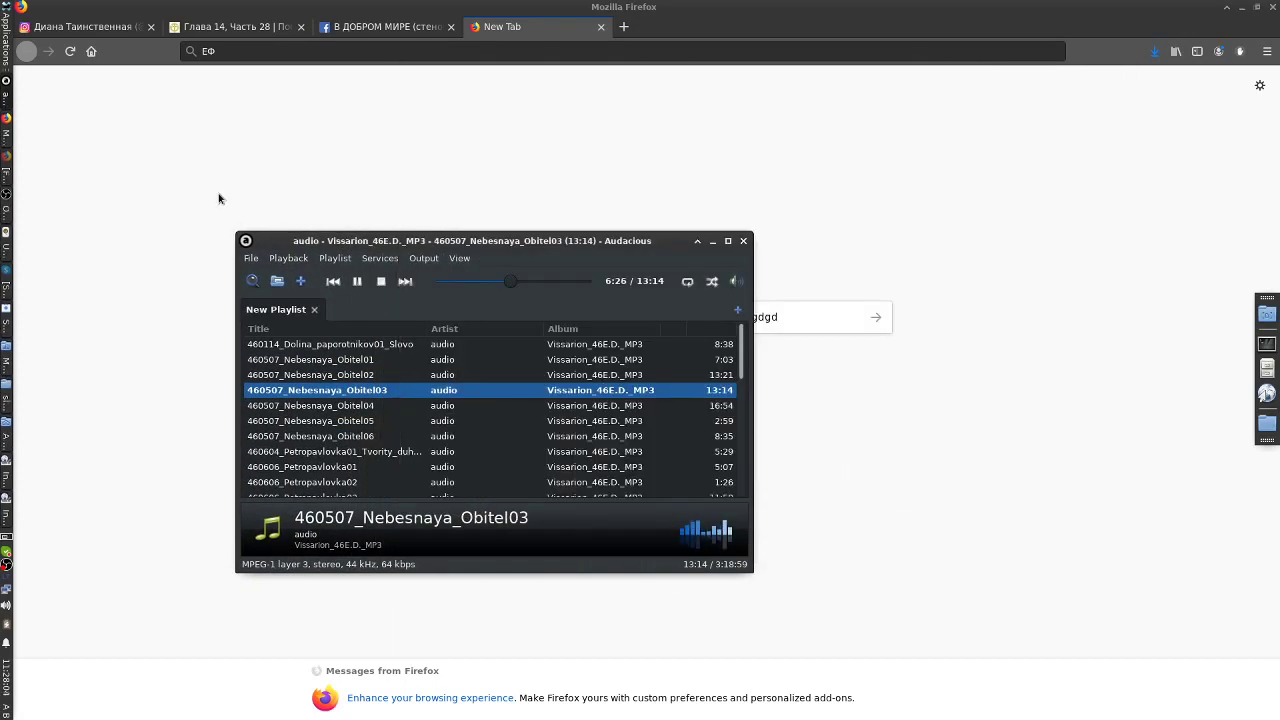
- Open the Notifications page of the Xfce Settings Manager and turn off notifications for rhythmbox
click(6, 48)
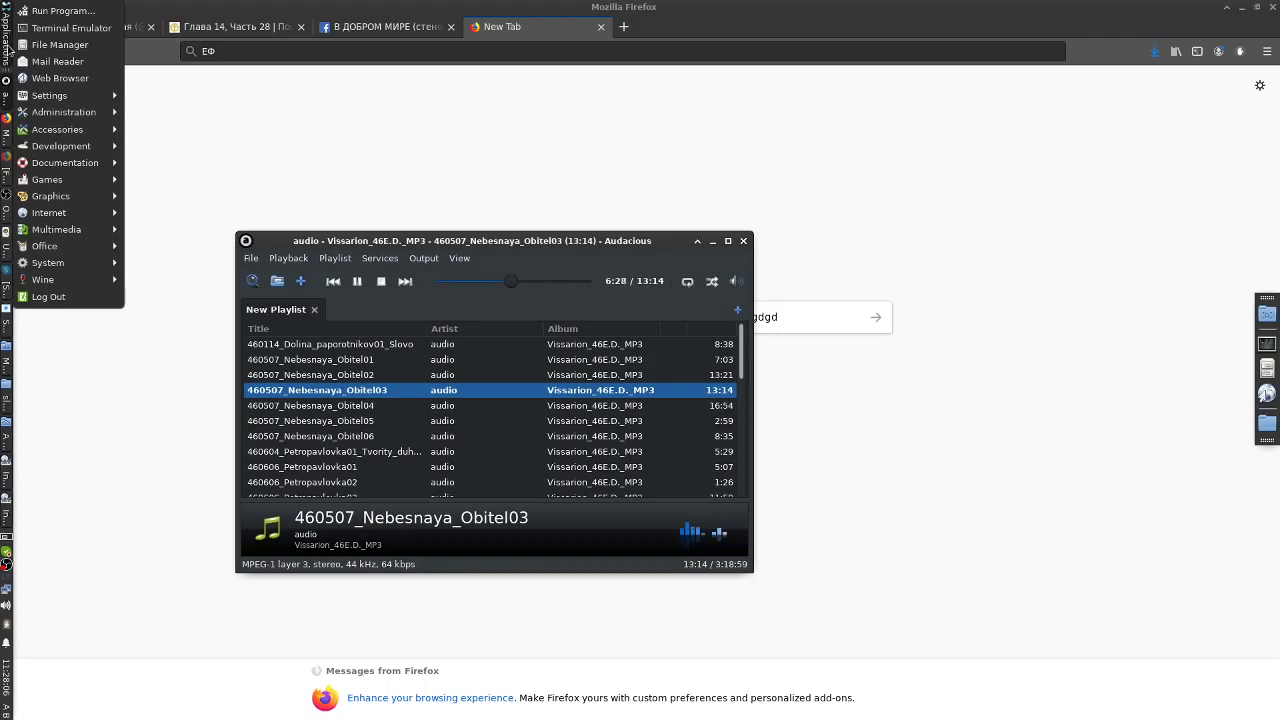
click(6, 46)
click(6, 47)
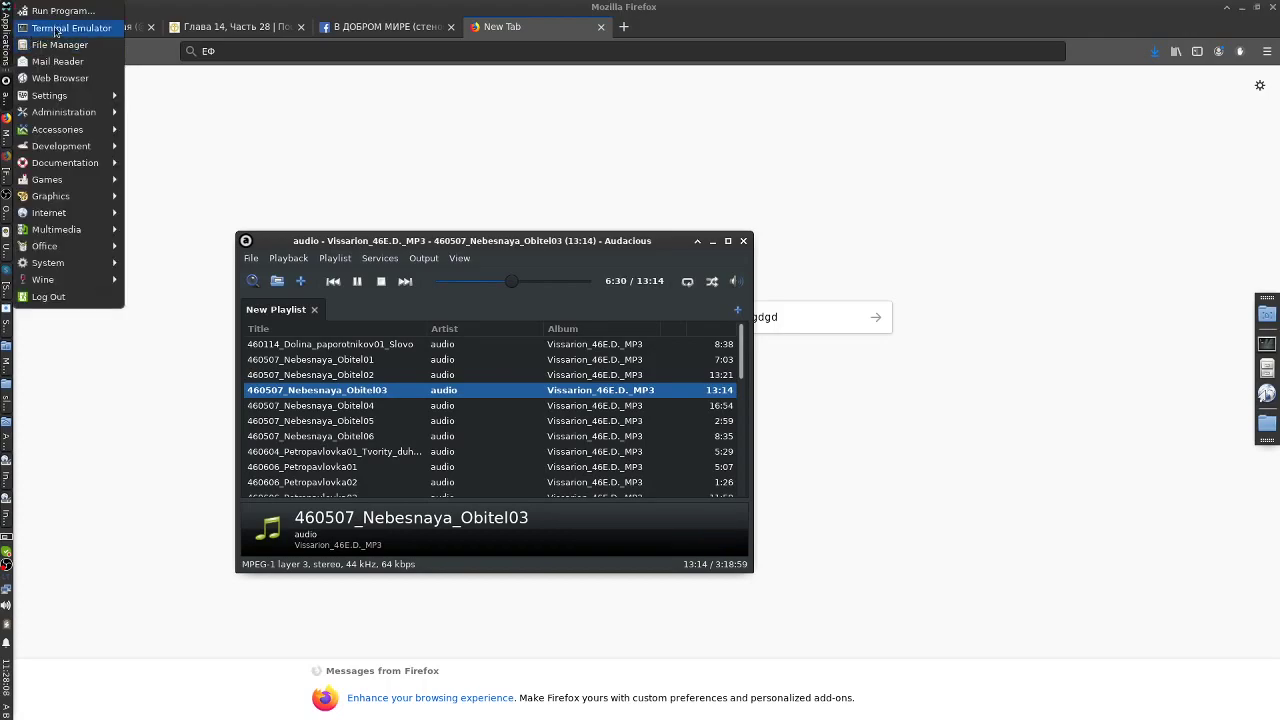
mouse_move(75, 96)
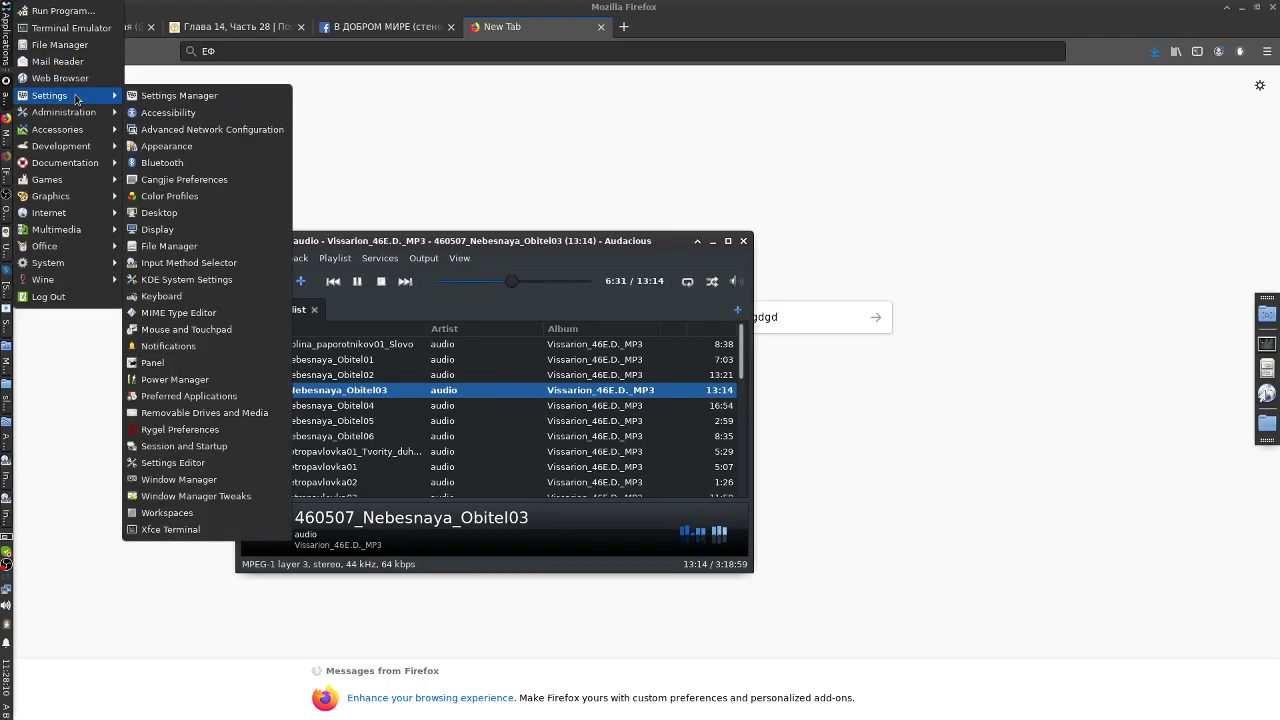
click(168, 97)
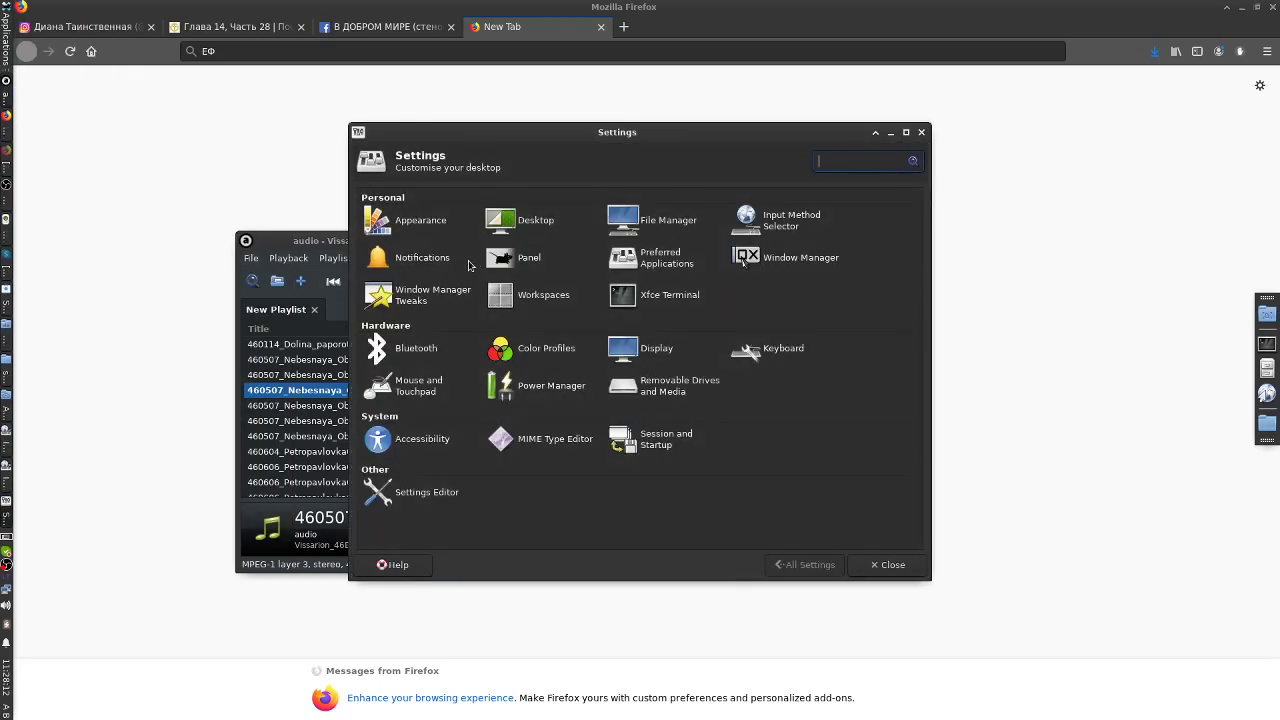
click(440, 259)
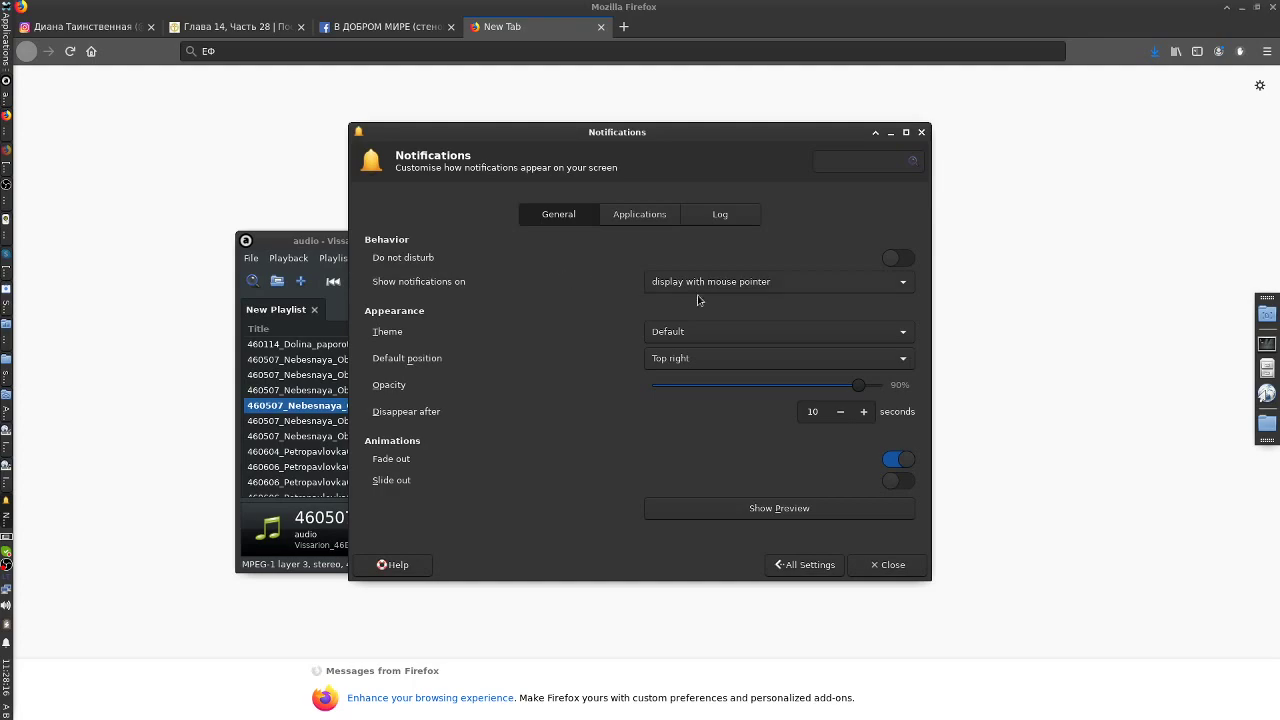
click(733, 287)
click(735, 288)
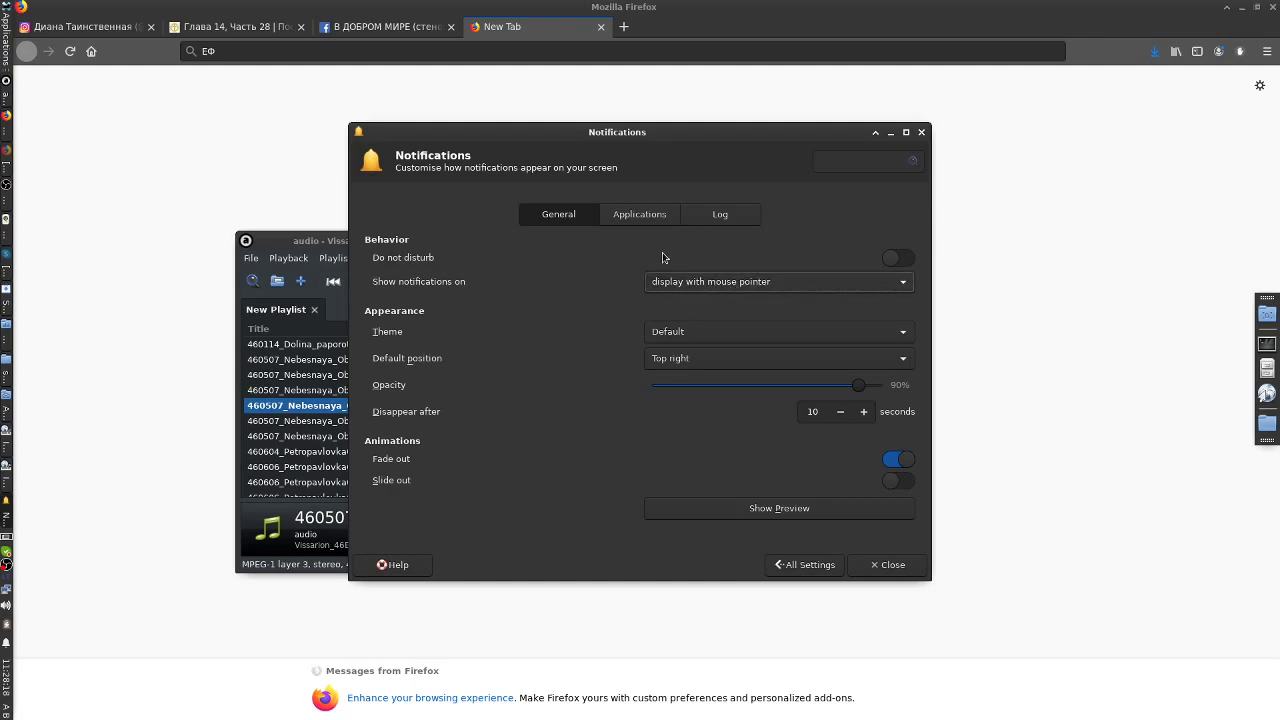
click(630, 224)
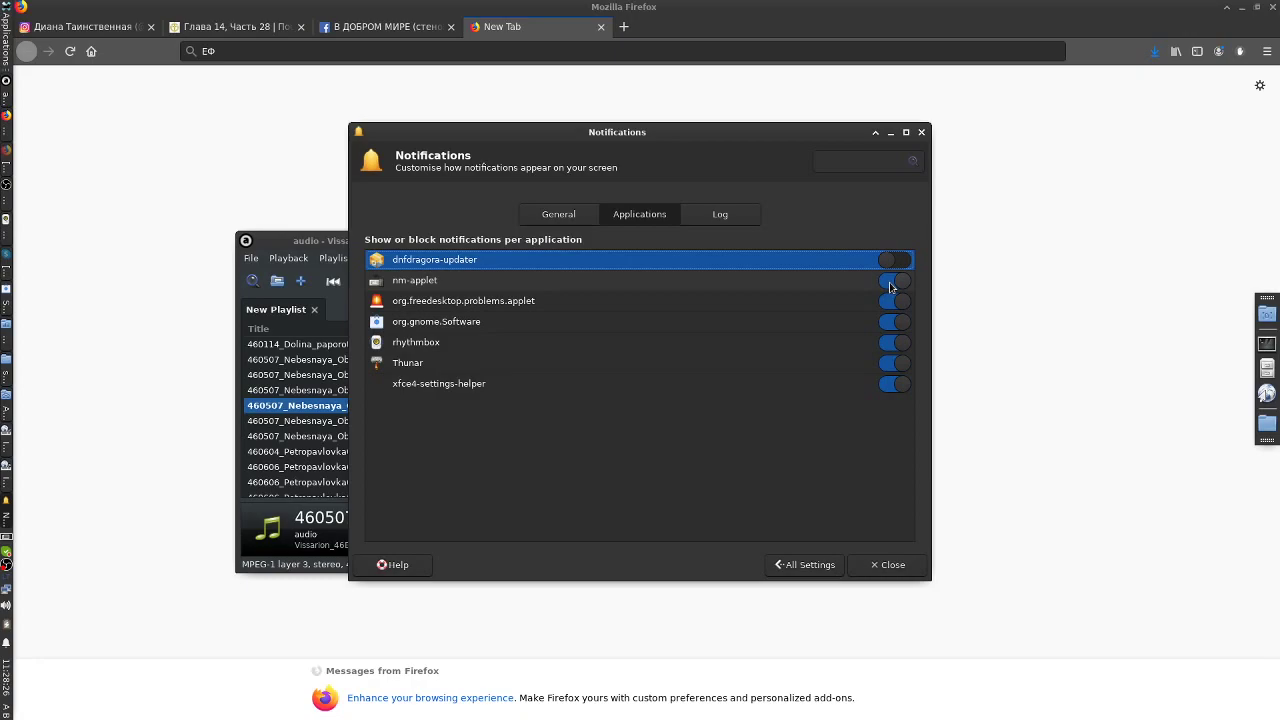
click(895, 345)
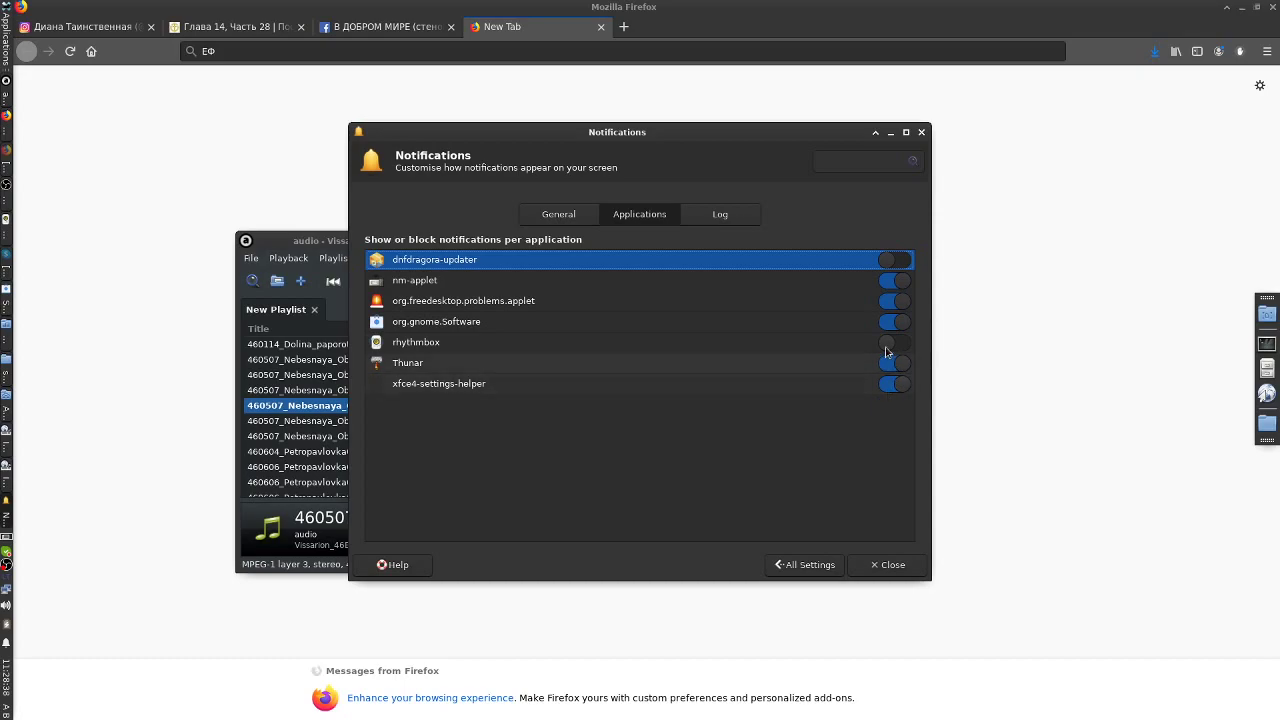
- Check the notification log and general notification options, and switch to the Window Manager settings
click(718, 216)
click(622, 214)
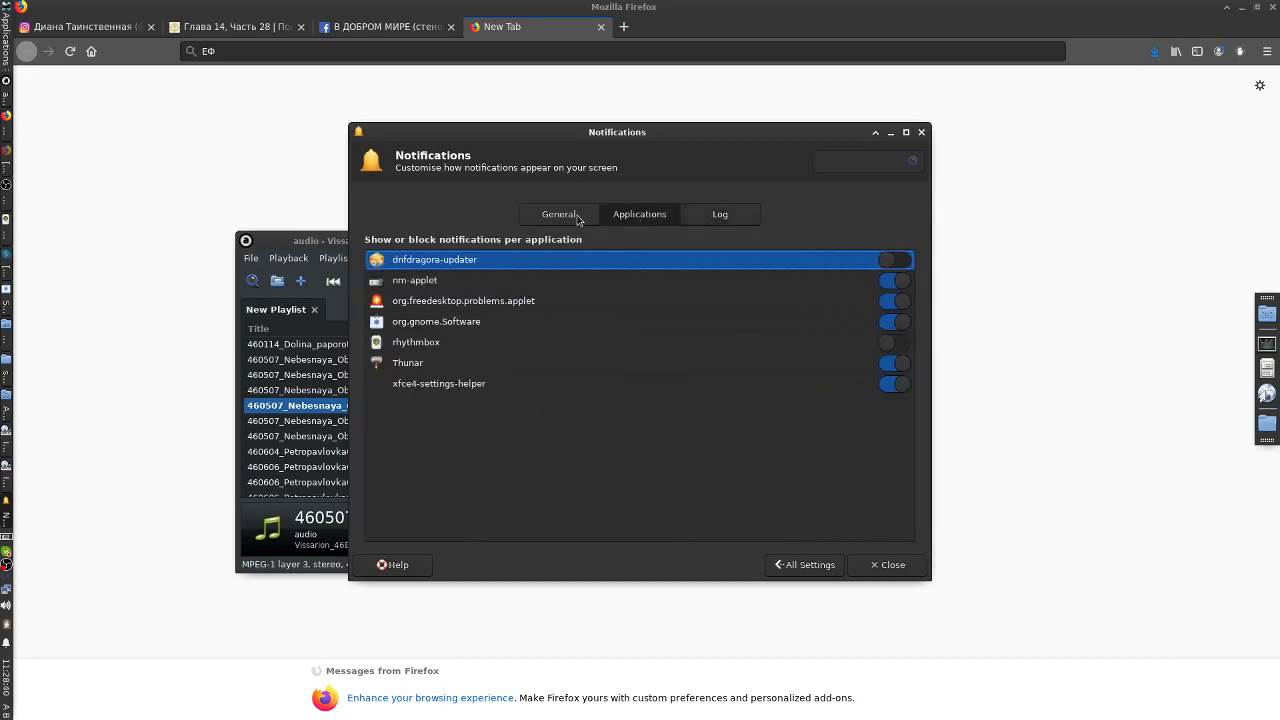
click(565, 214)
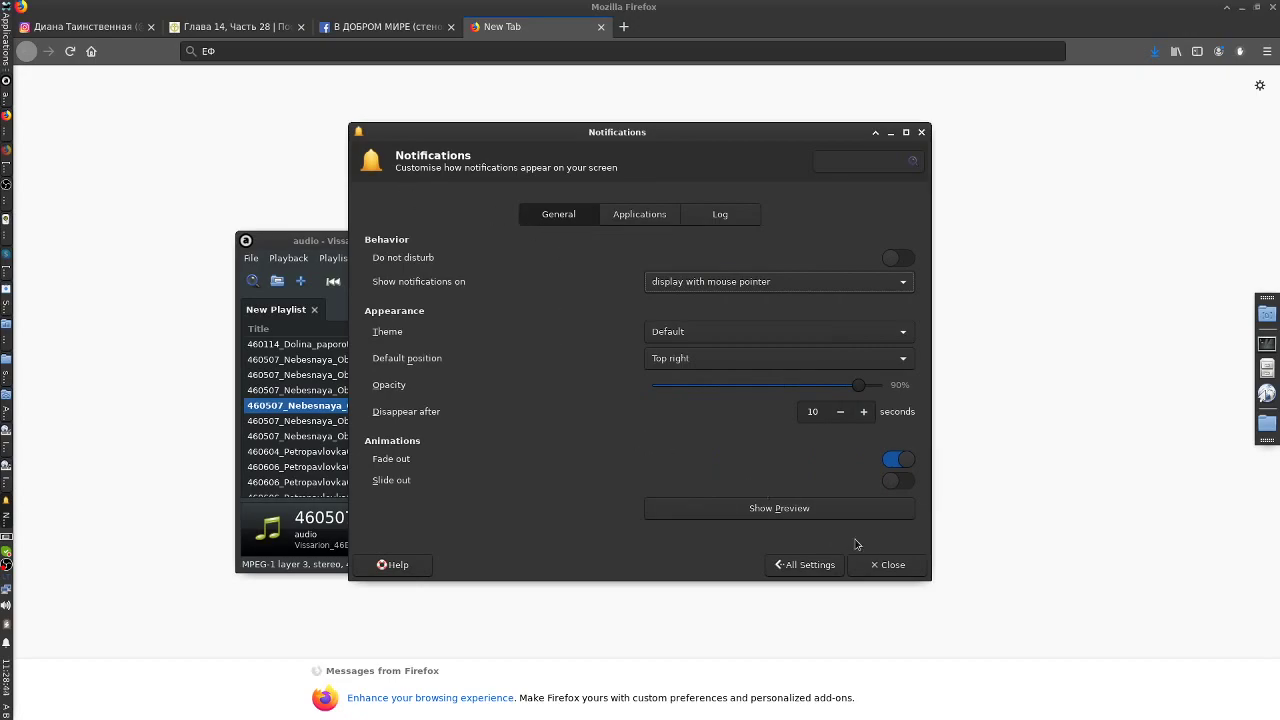
click(818, 565)
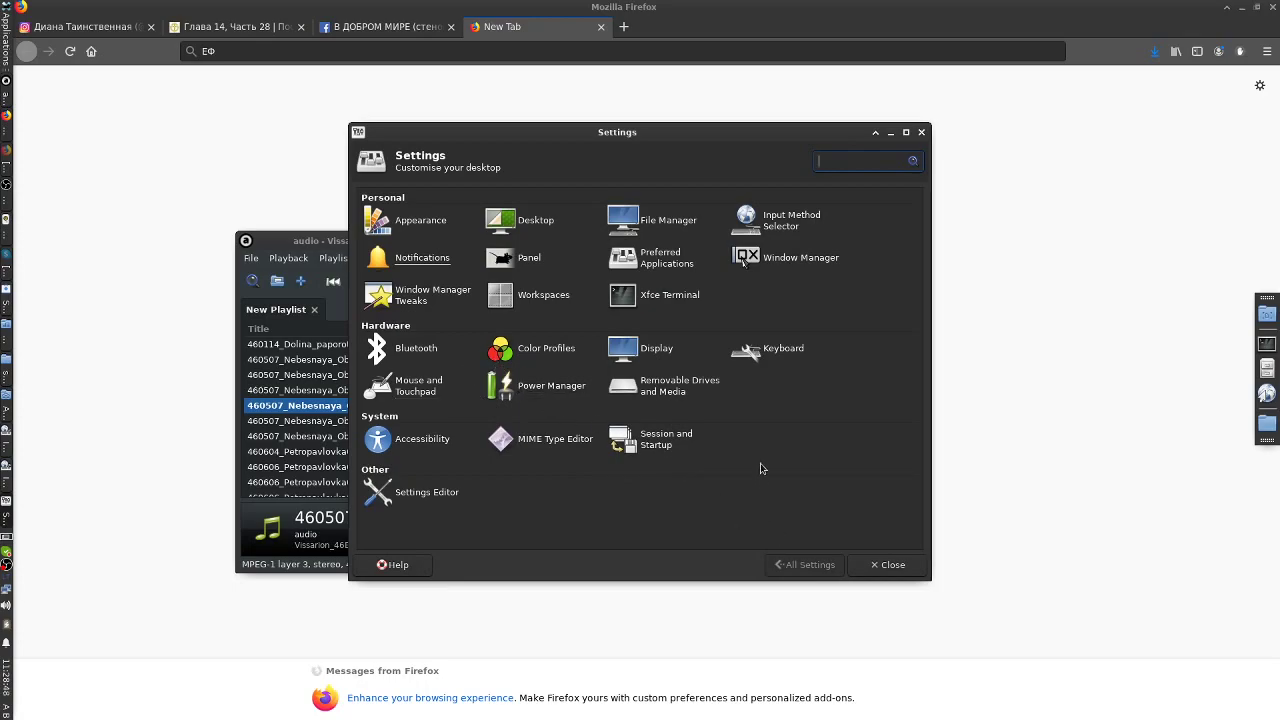
click(790, 258)
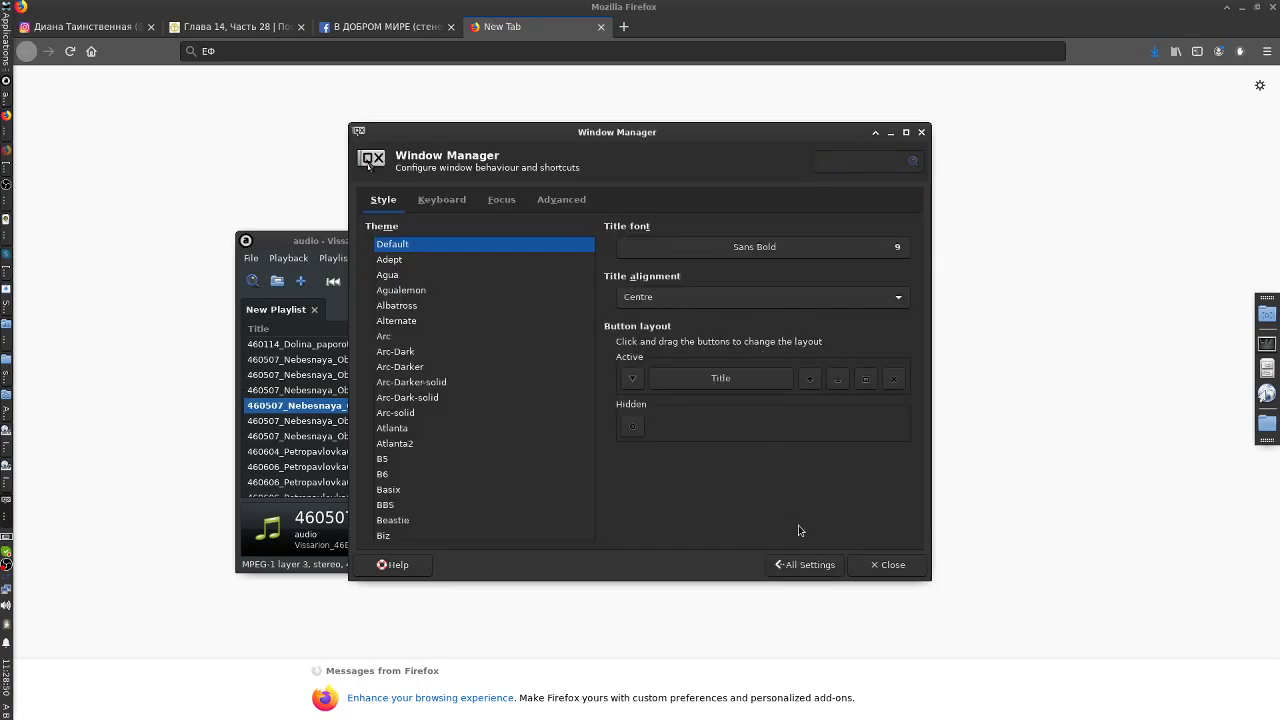
- Try the Adept, Agua and Agualemon window themes and switch back to Default
click(392, 259)
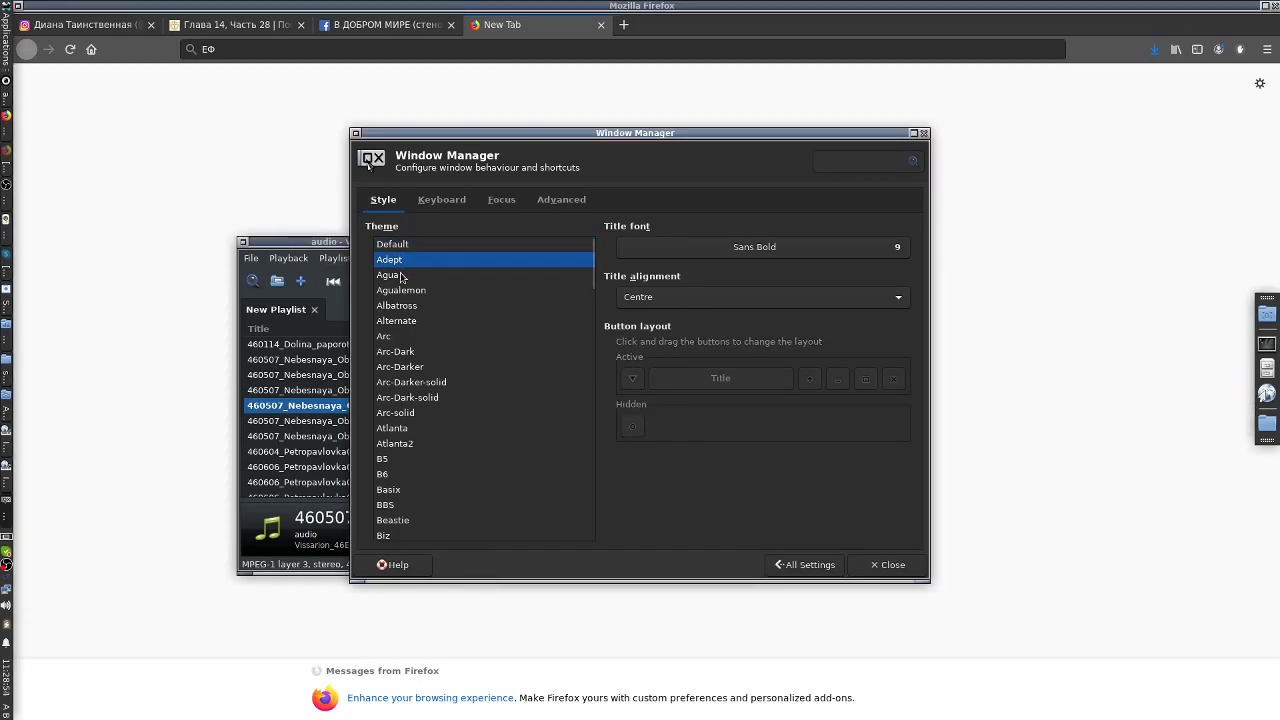
click(401, 276)
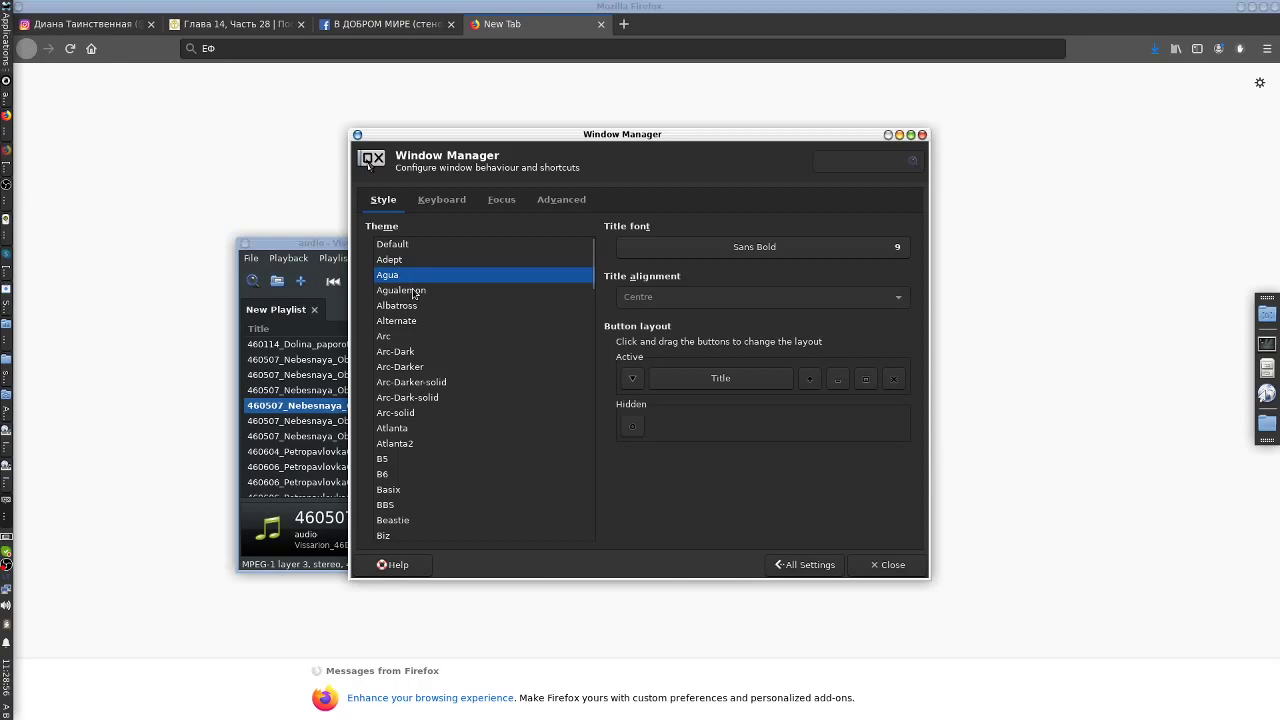
click(413, 291)
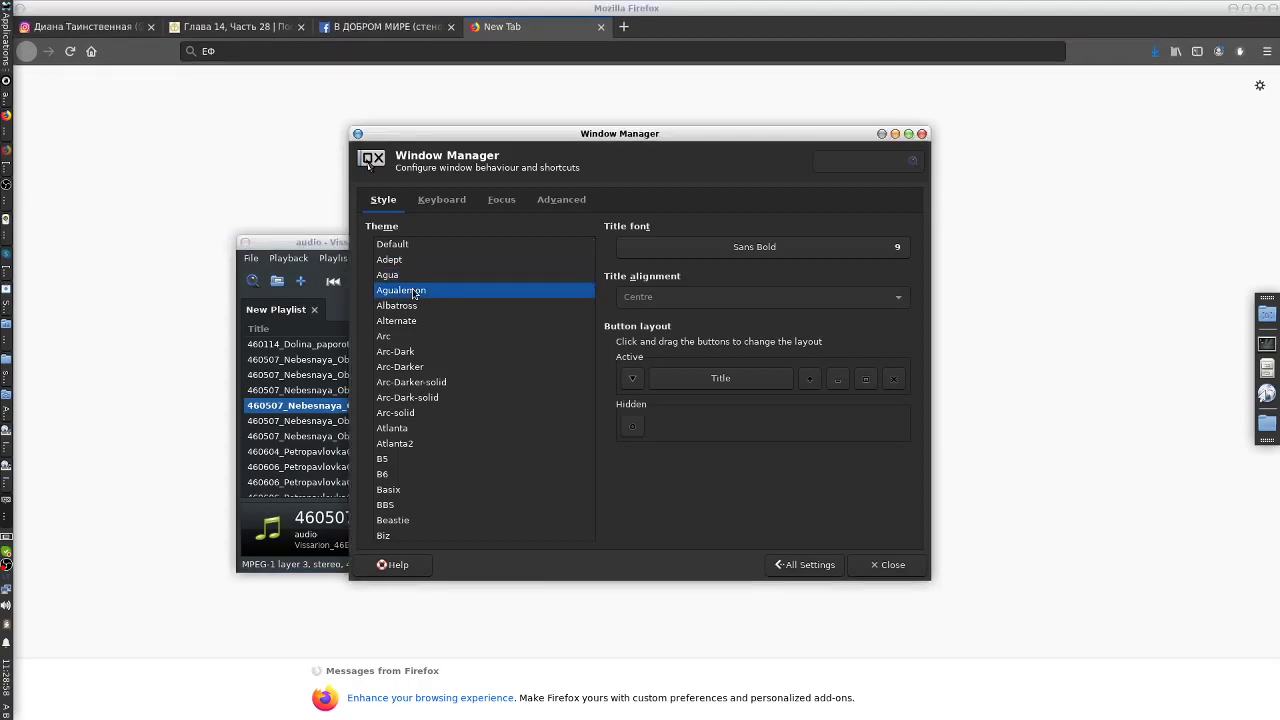
click(408, 278)
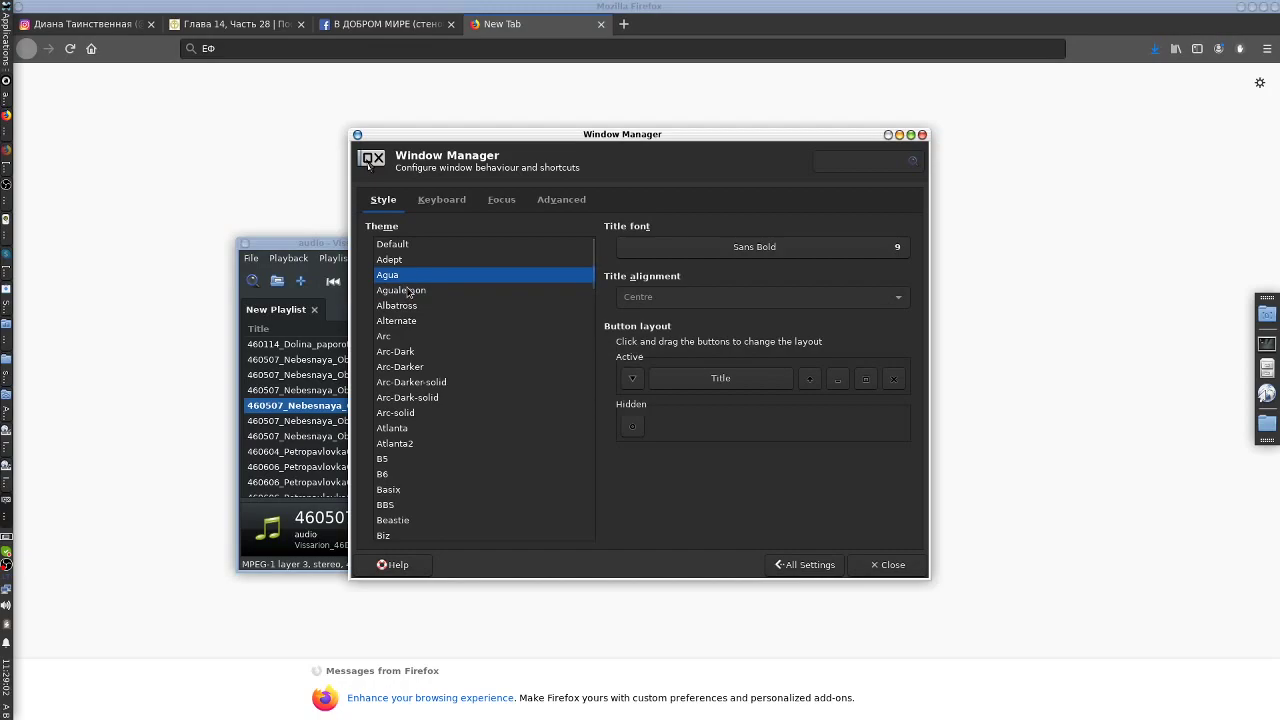
click(403, 247)
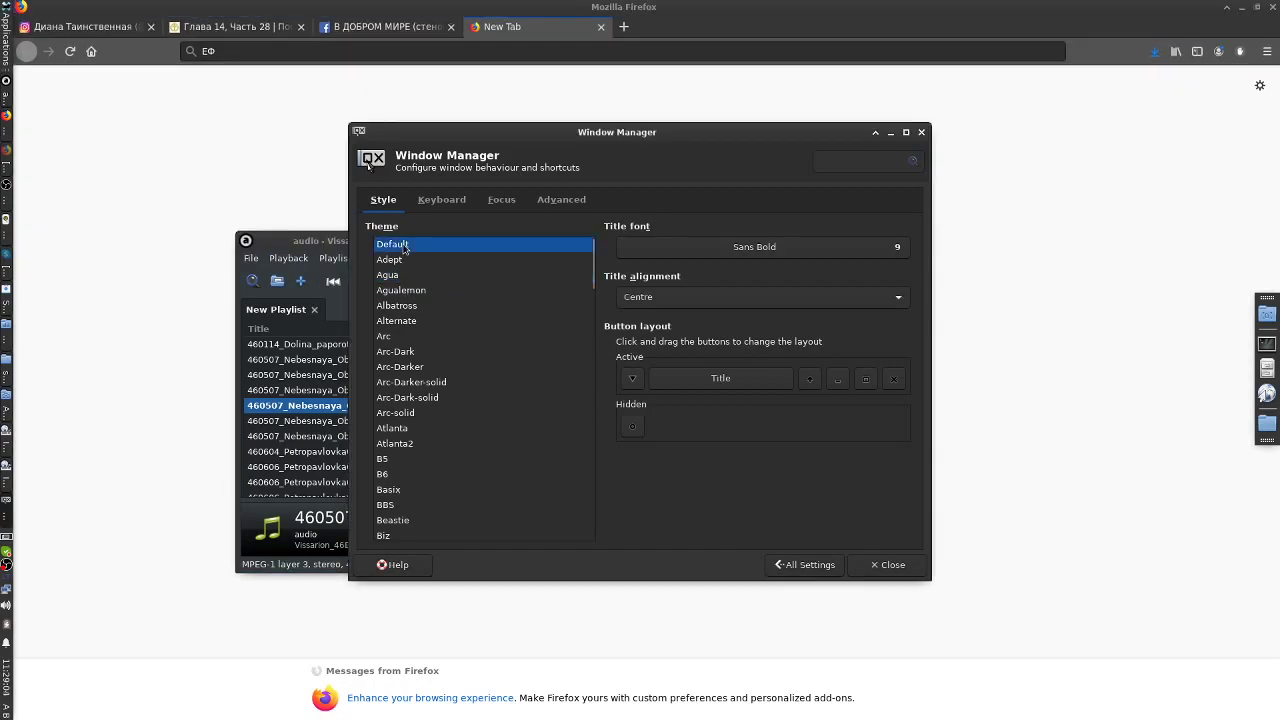
- Try the Albatross, Alternate, Arc, Arc-Dark, Arc-Darker, Arc-Darker-solid, Arc-Dark-solid and Arc-solid window themes in turn
click(403, 306)
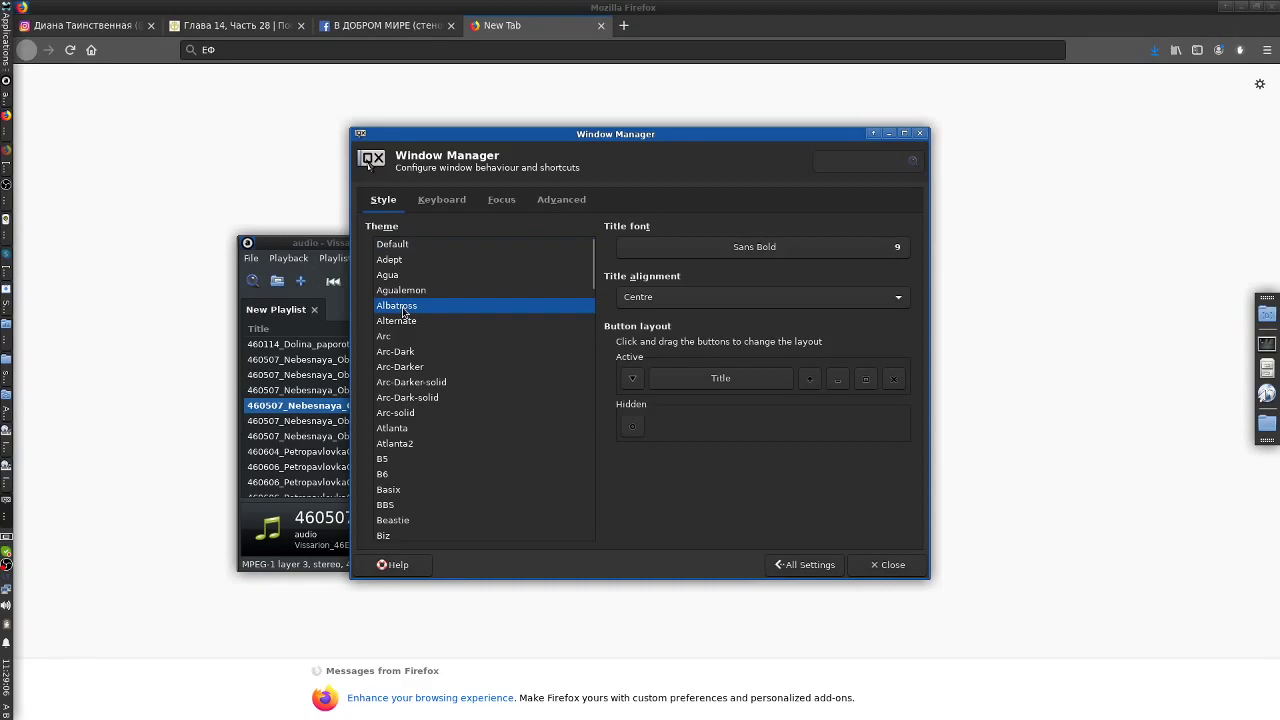
click(409, 321)
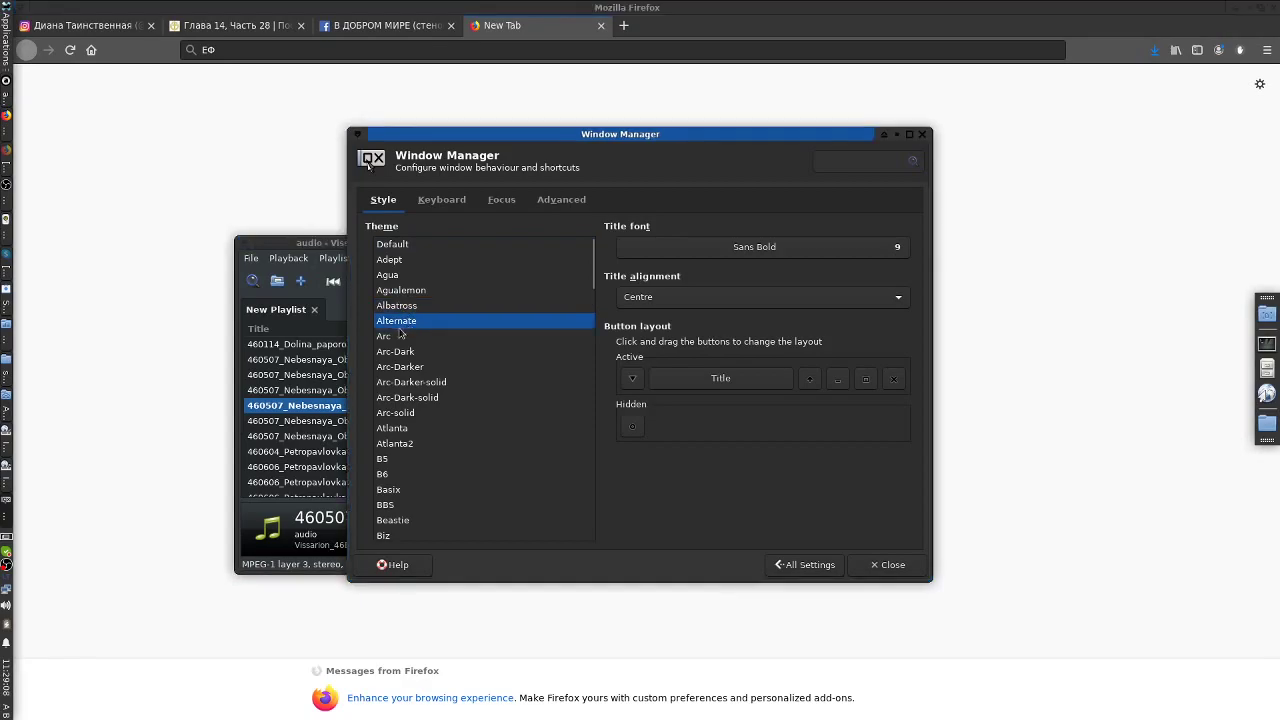
click(396, 337)
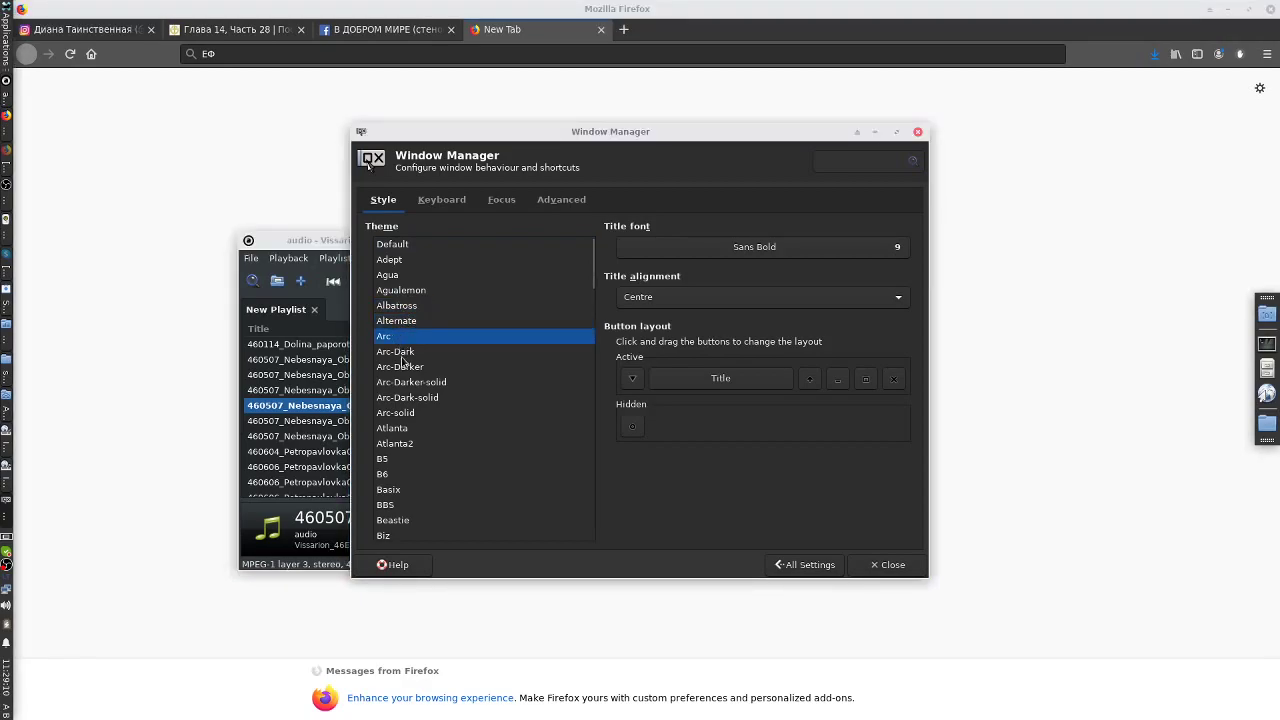
click(405, 353)
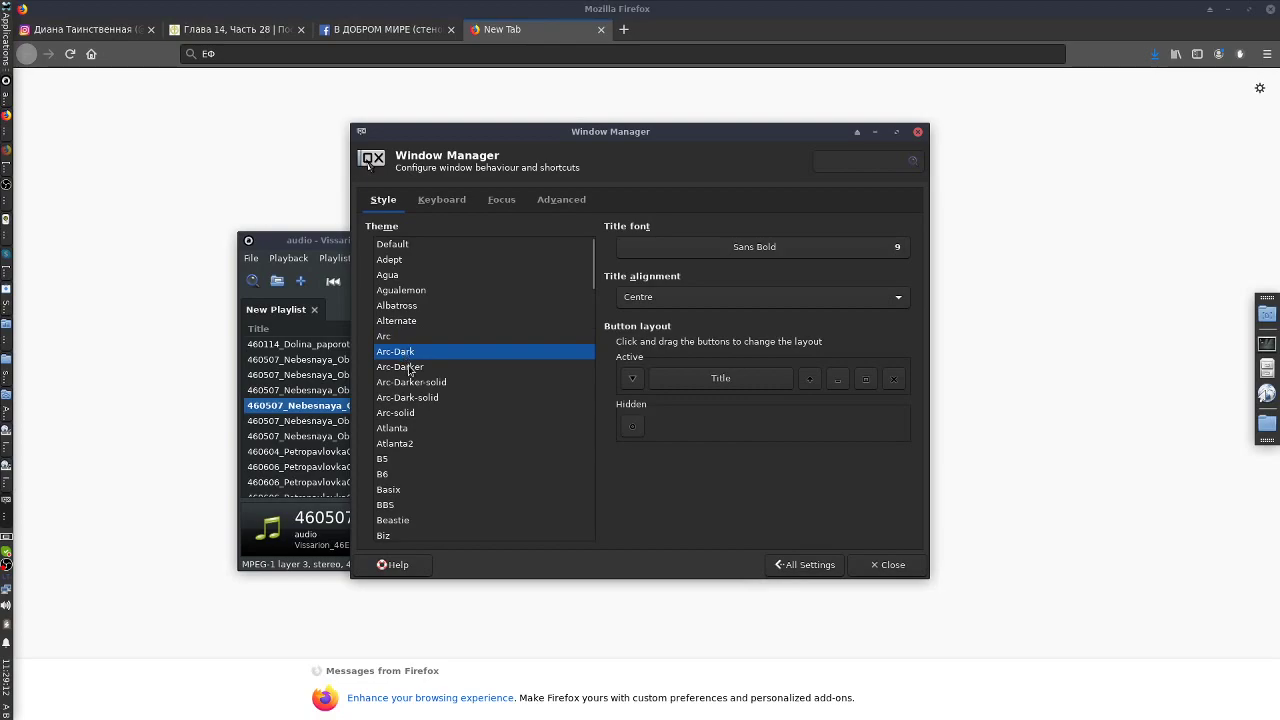
click(409, 369)
click(413, 383)
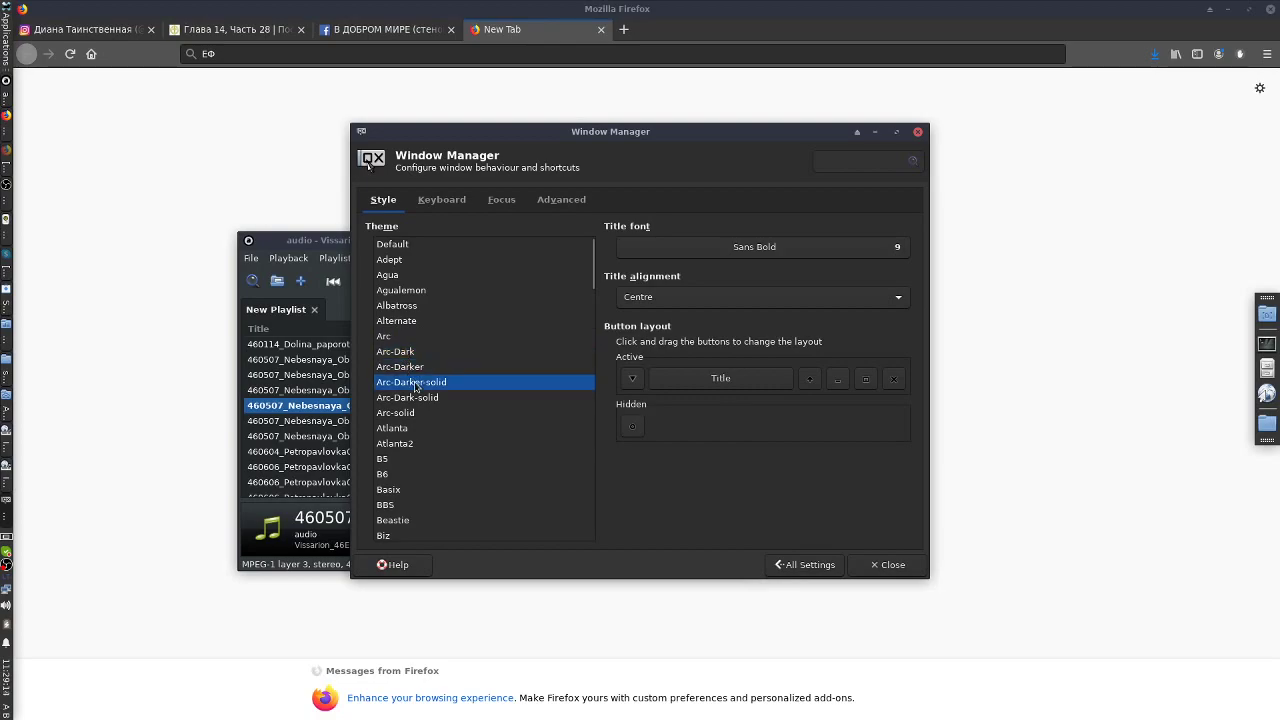
click(419, 400)
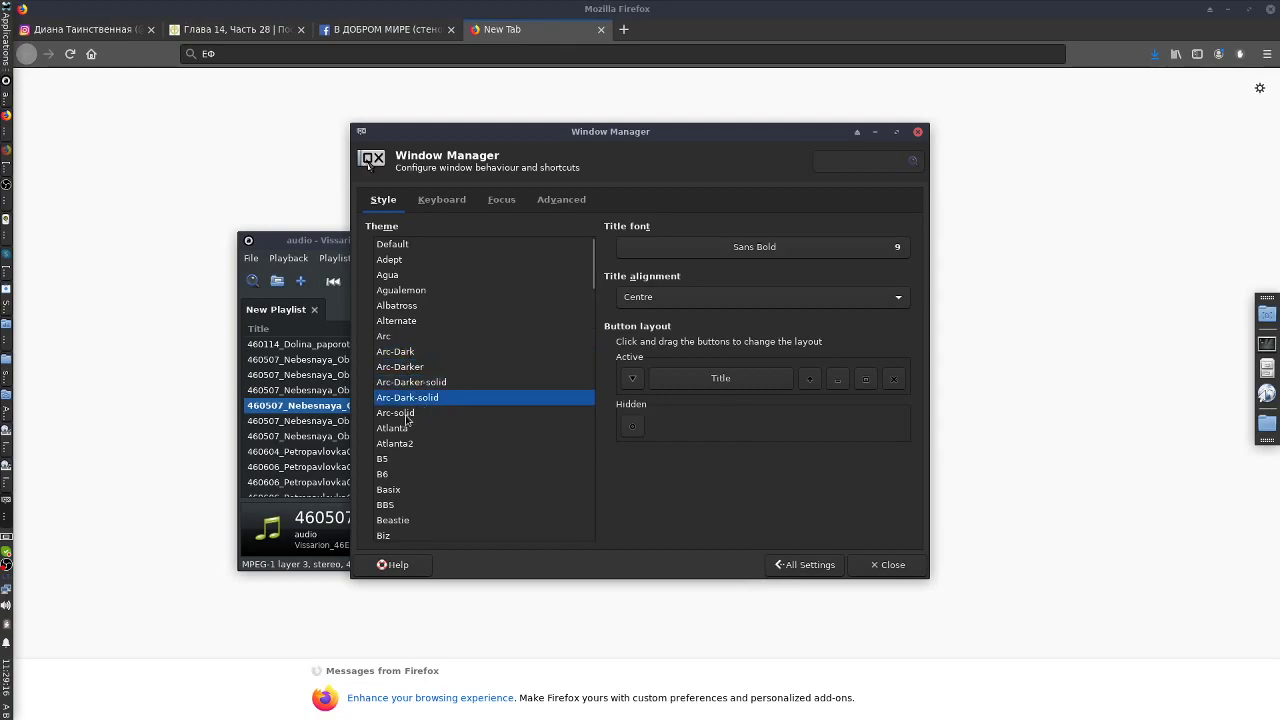
click(409, 413)
- Try the Atlanta2, B5, B6, Basix, BBS, Beastie and Biz window themes one after another
click(414, 442)
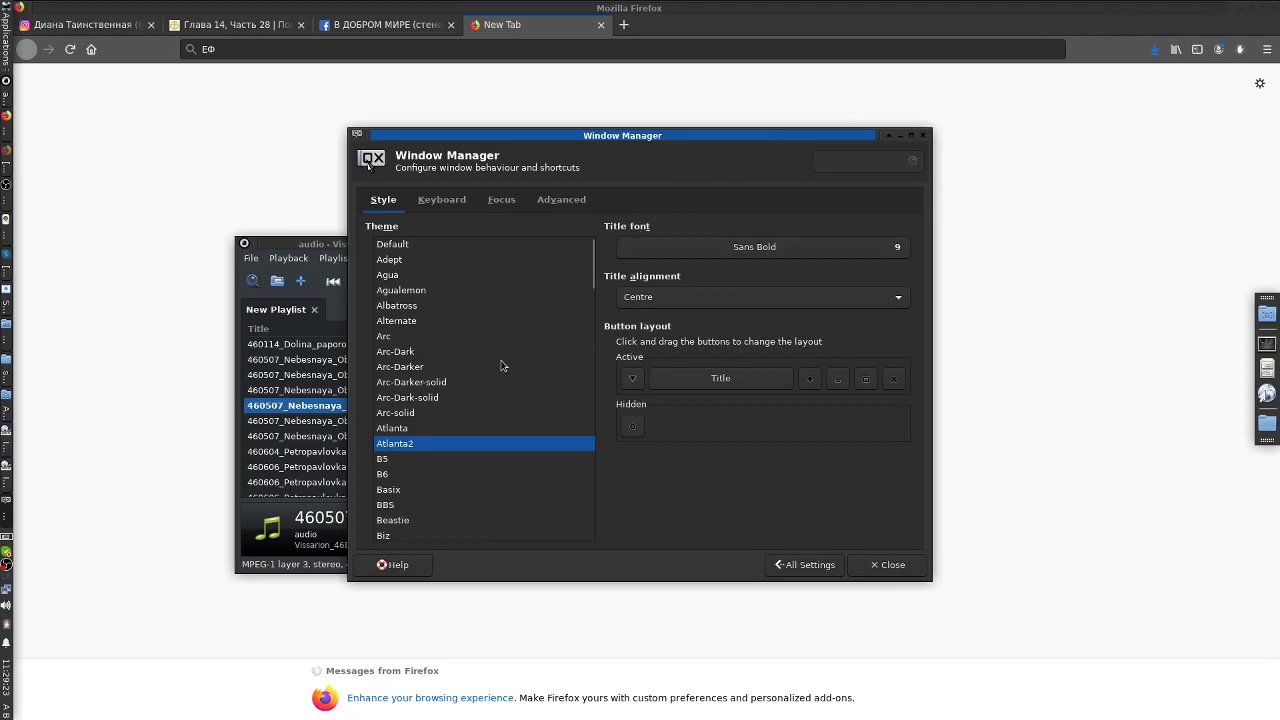
click(403, 462)
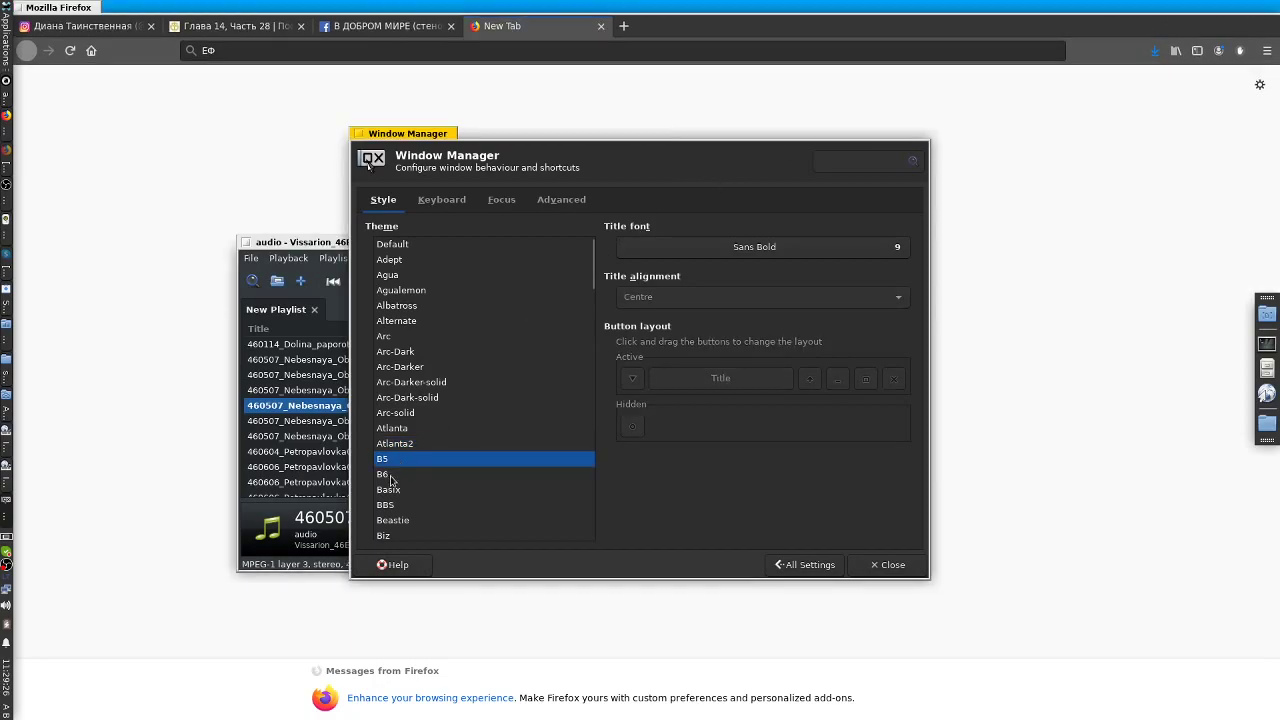
click(391, 477)
click(392, 490)
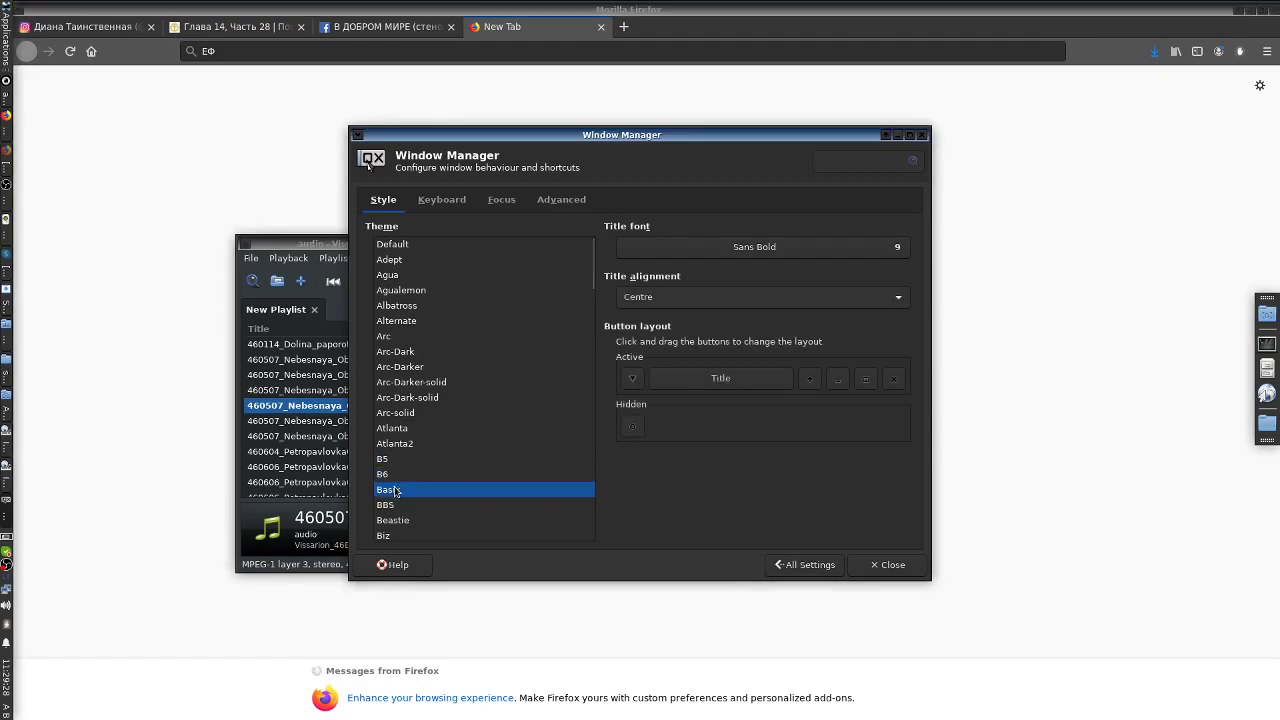
click(397, 508)
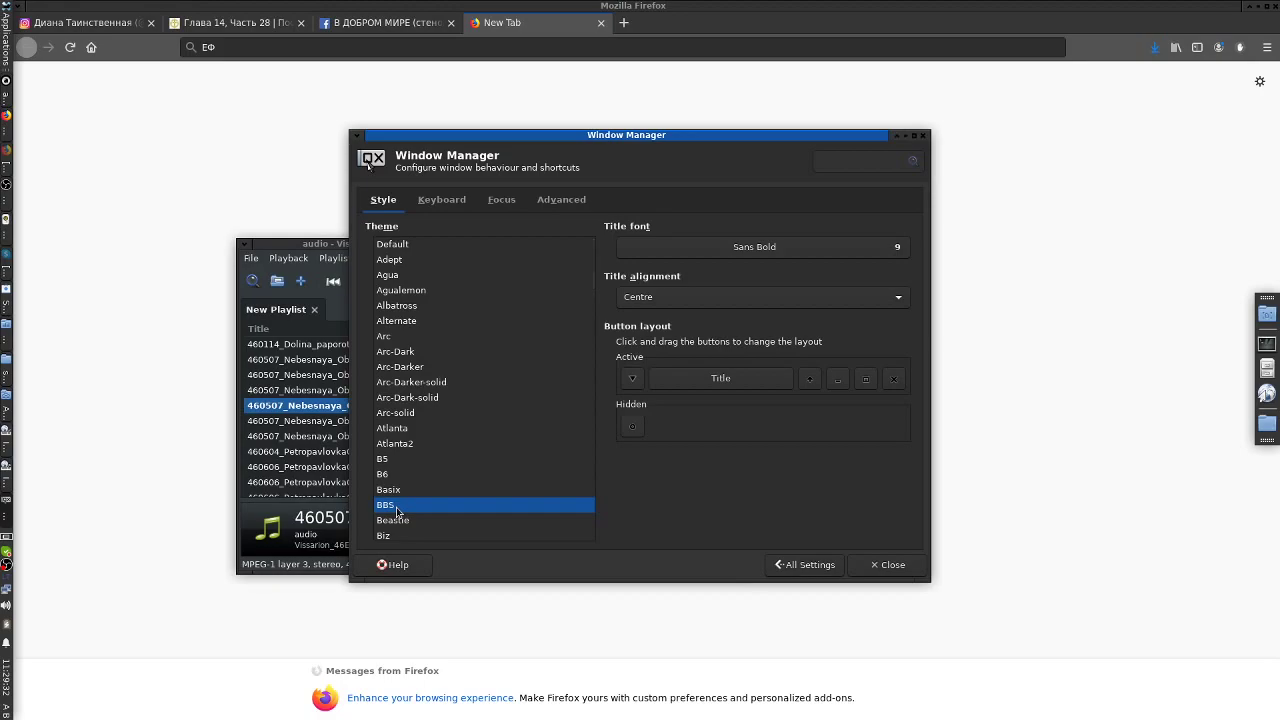
click(402, 521)
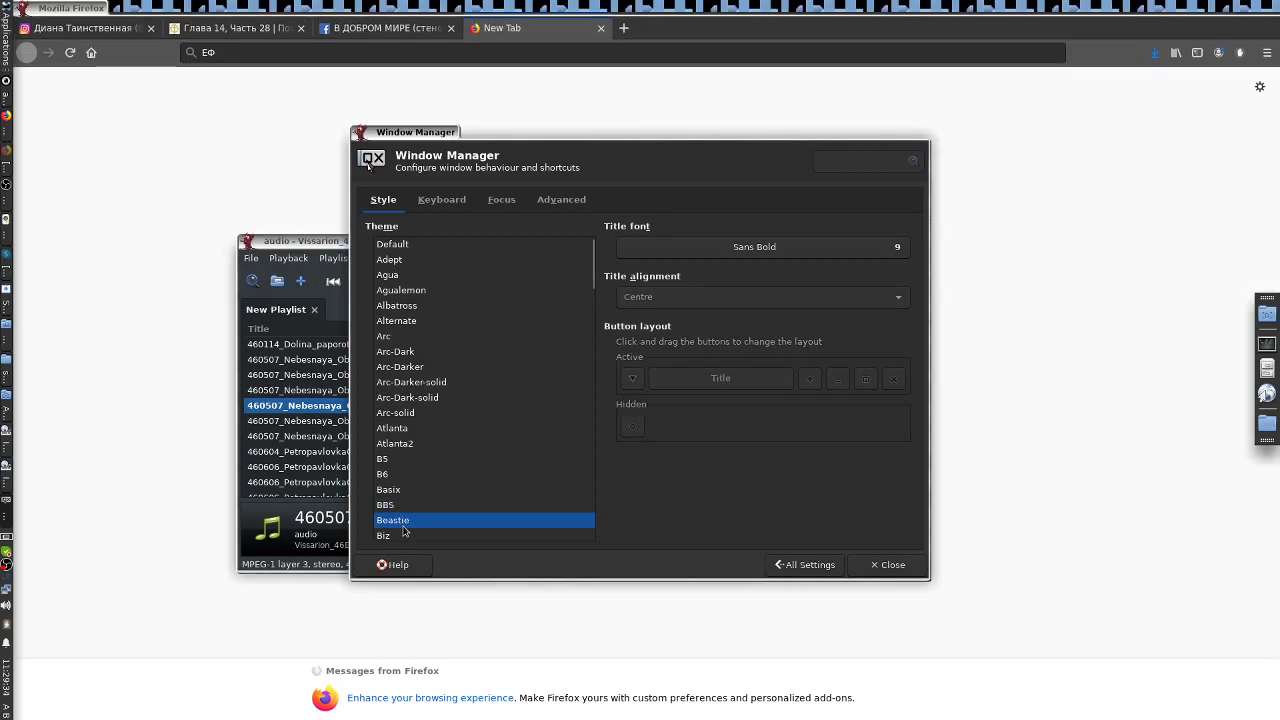
click(400, 536)
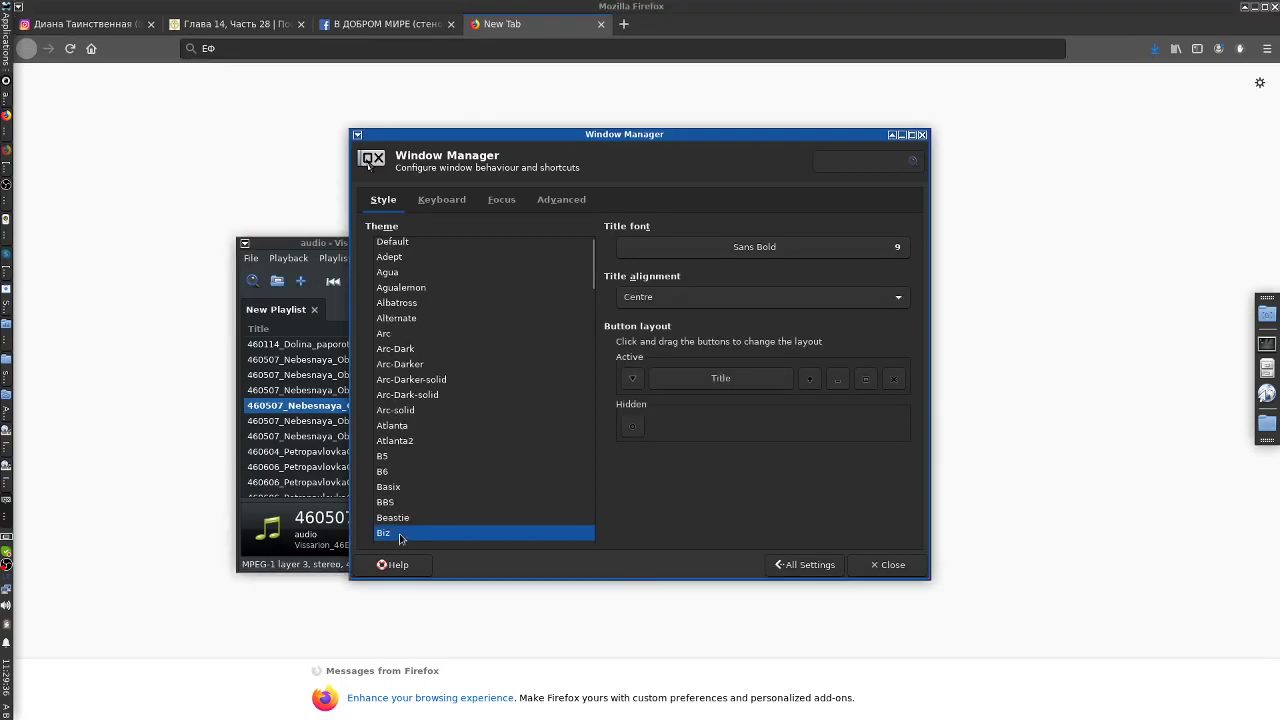
- Preview the Biz theme on the Firefox window, return to the Window Manager settings, and apply Blackwall followed by Bluebird
scroll(424, 516, down, 3)
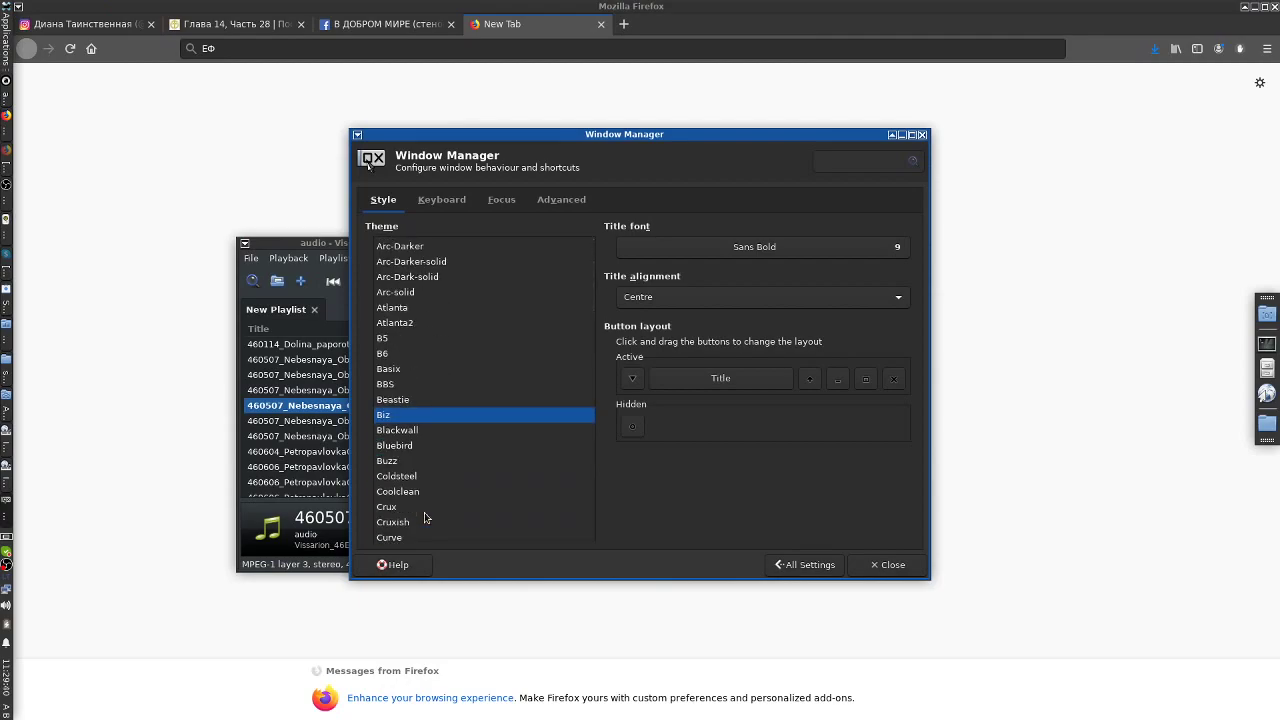
drag(843, 130, 770, 141)
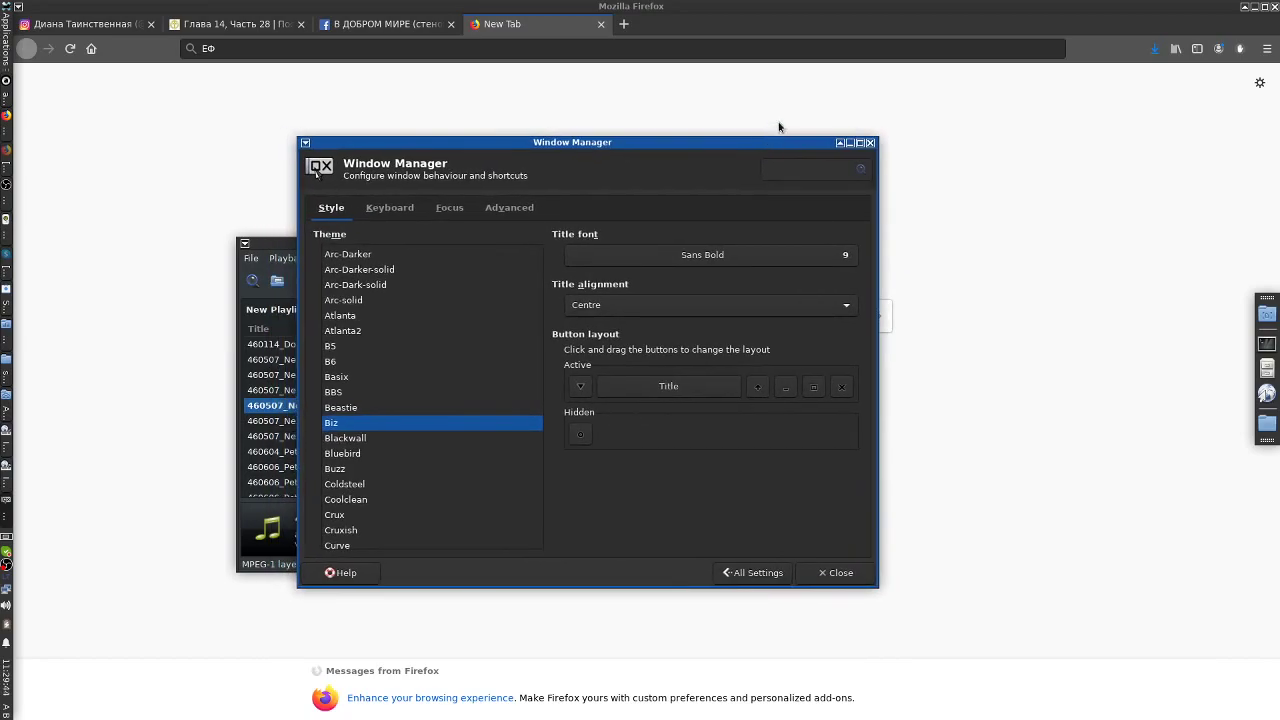
click(738, 16)
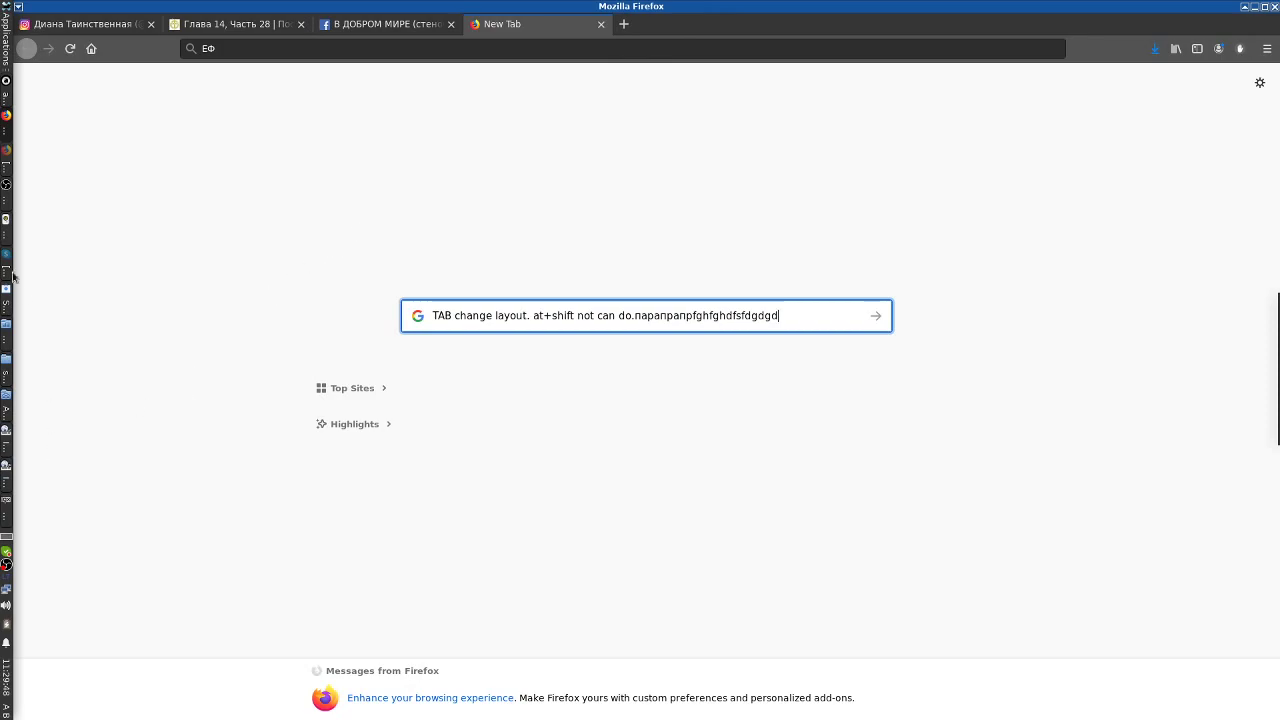
click(8, 514)
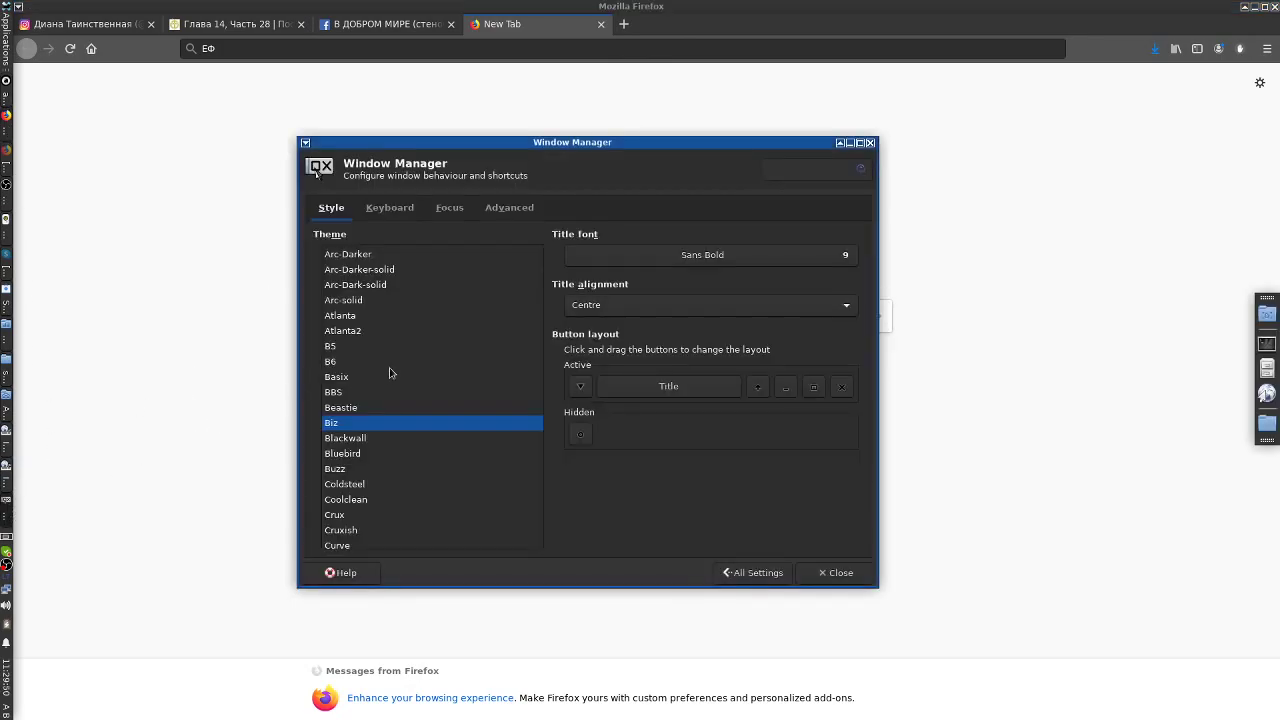
click(365, 441)
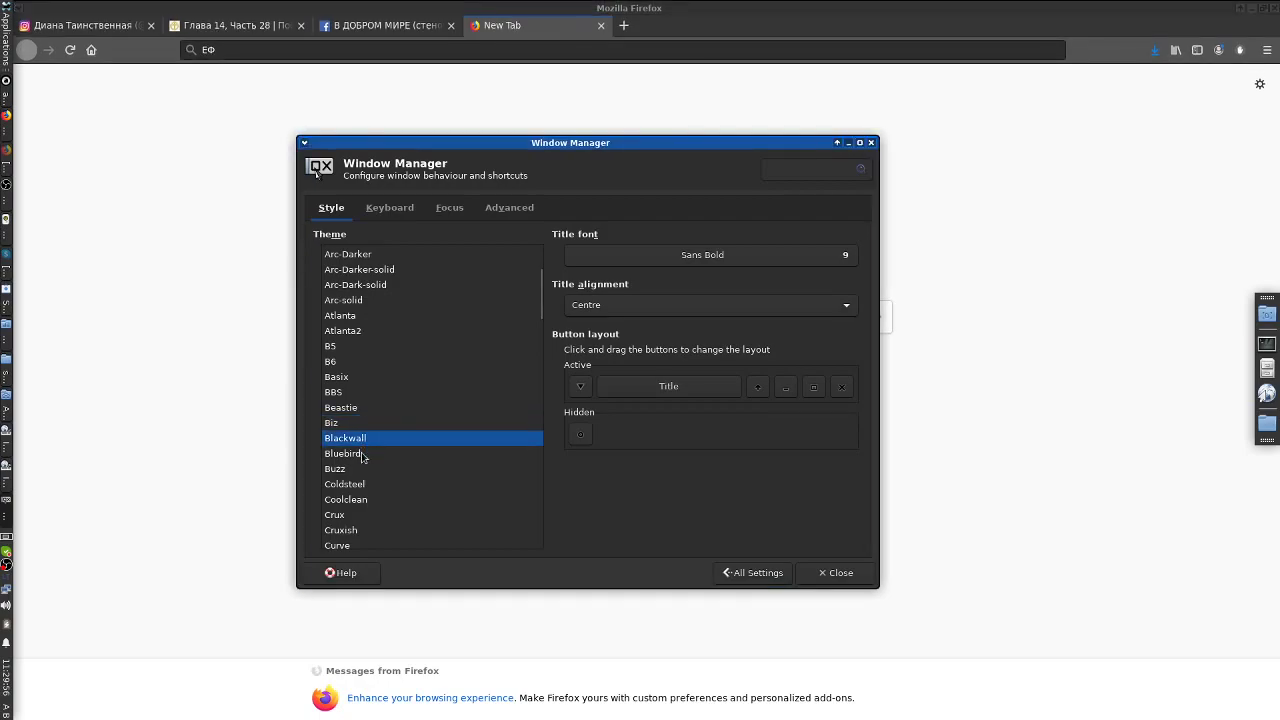
click(363, 455)
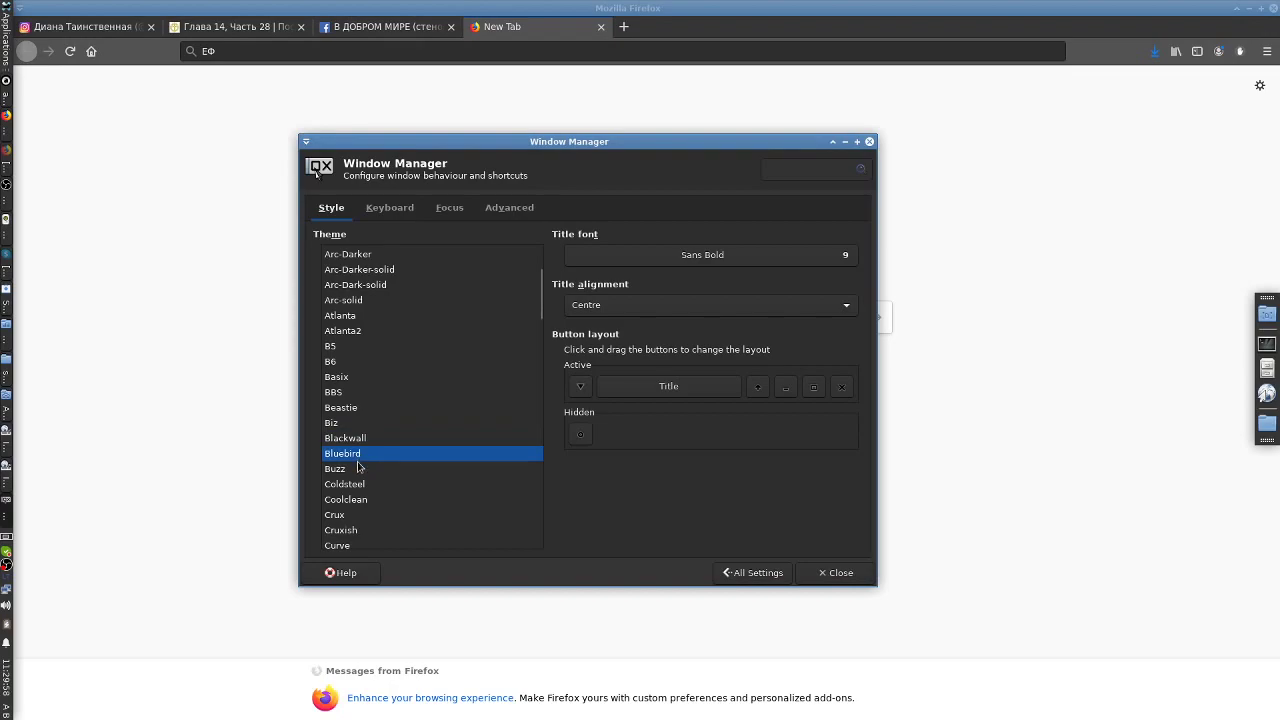
- Try the Buzz, Coldsteel, Coolclean and Crux window themes, compare Coolclean with Crux again, and switch to Cruxish
click(360, 470)
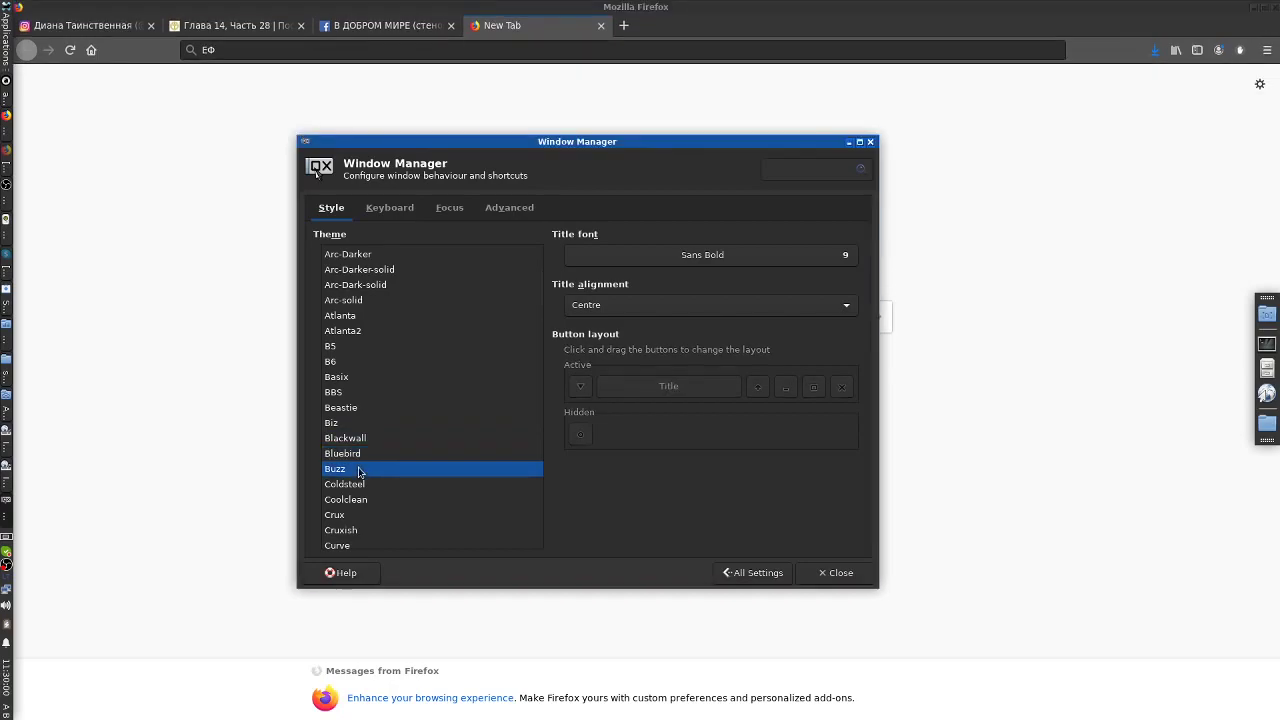
click(361, 486)
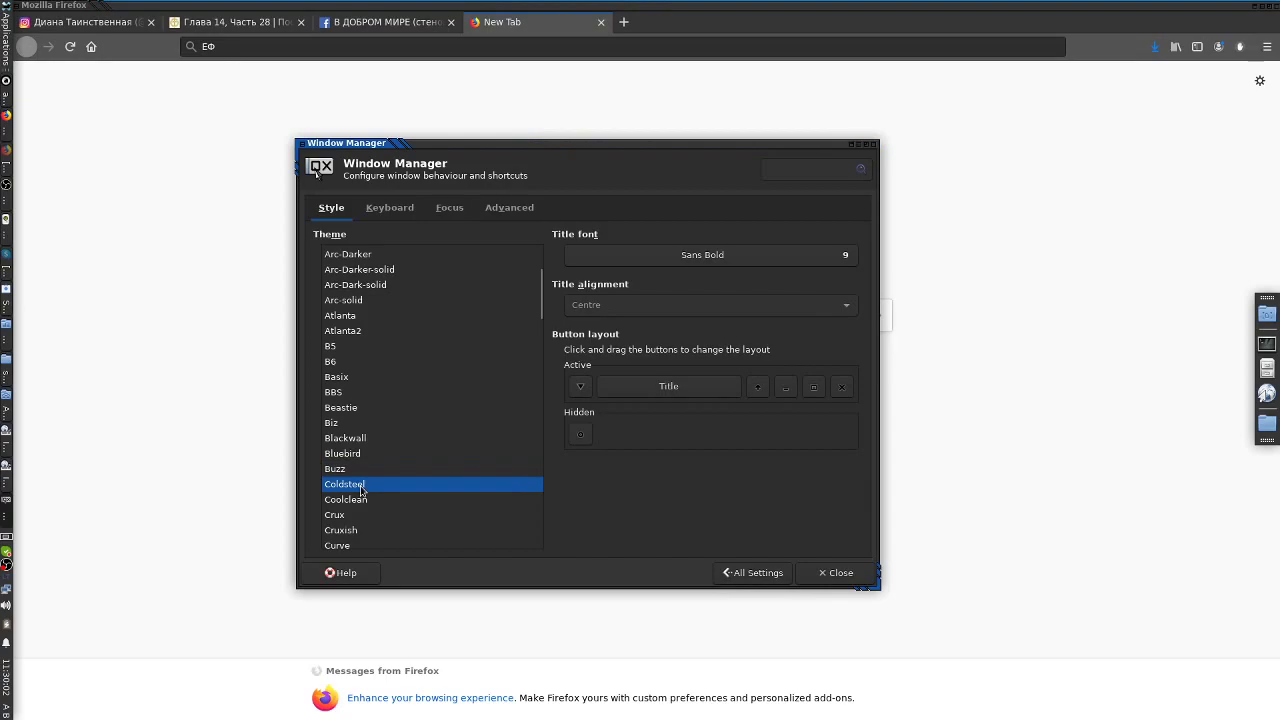
click(362, 499)
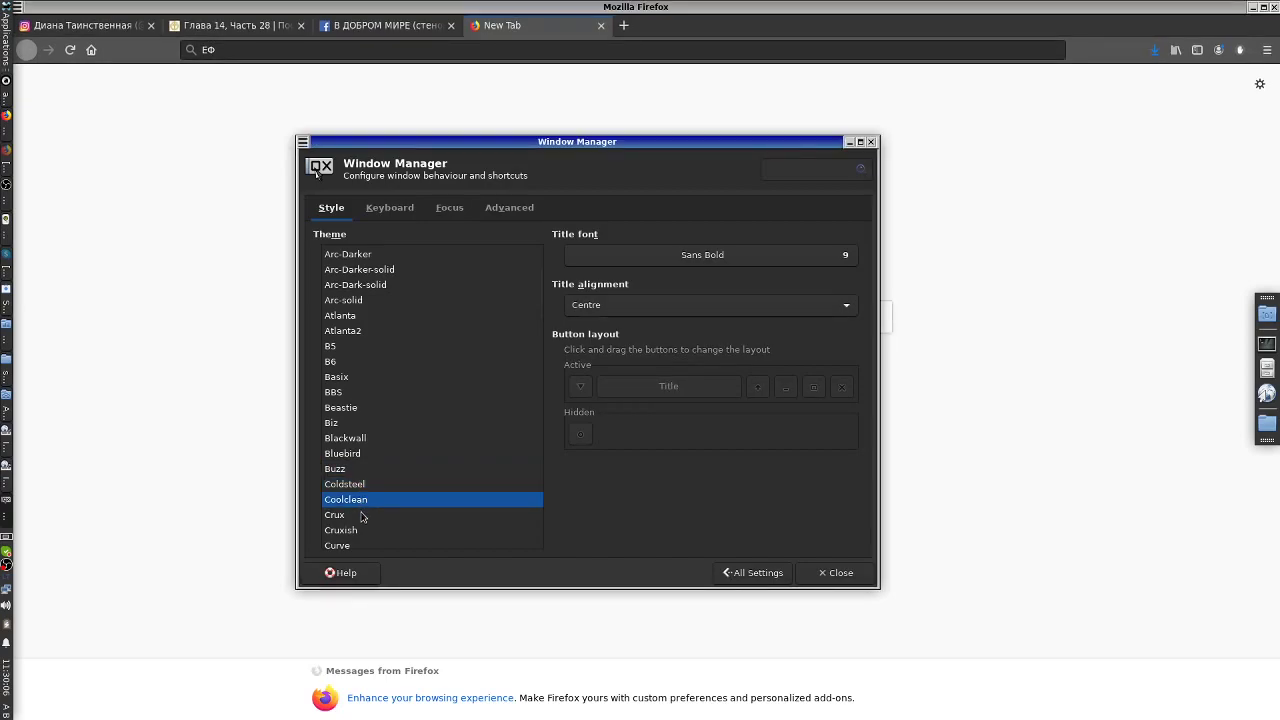
click(362, 515)
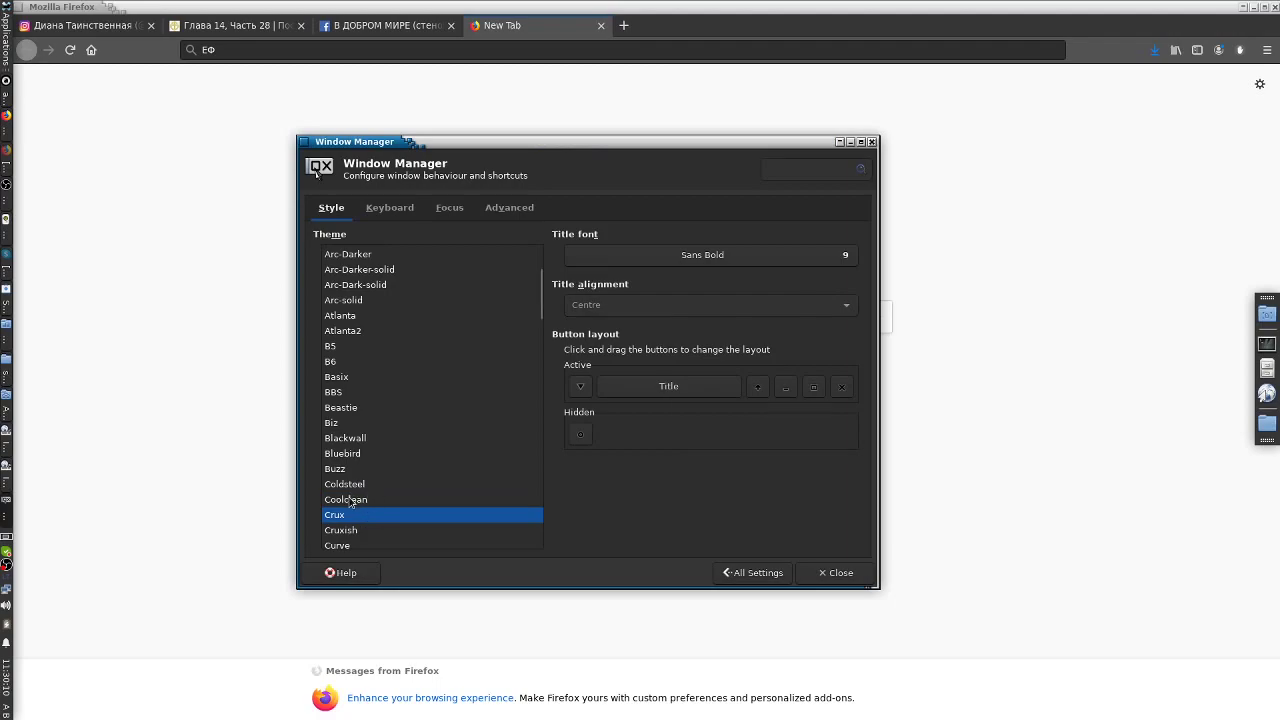
click(350, 500)
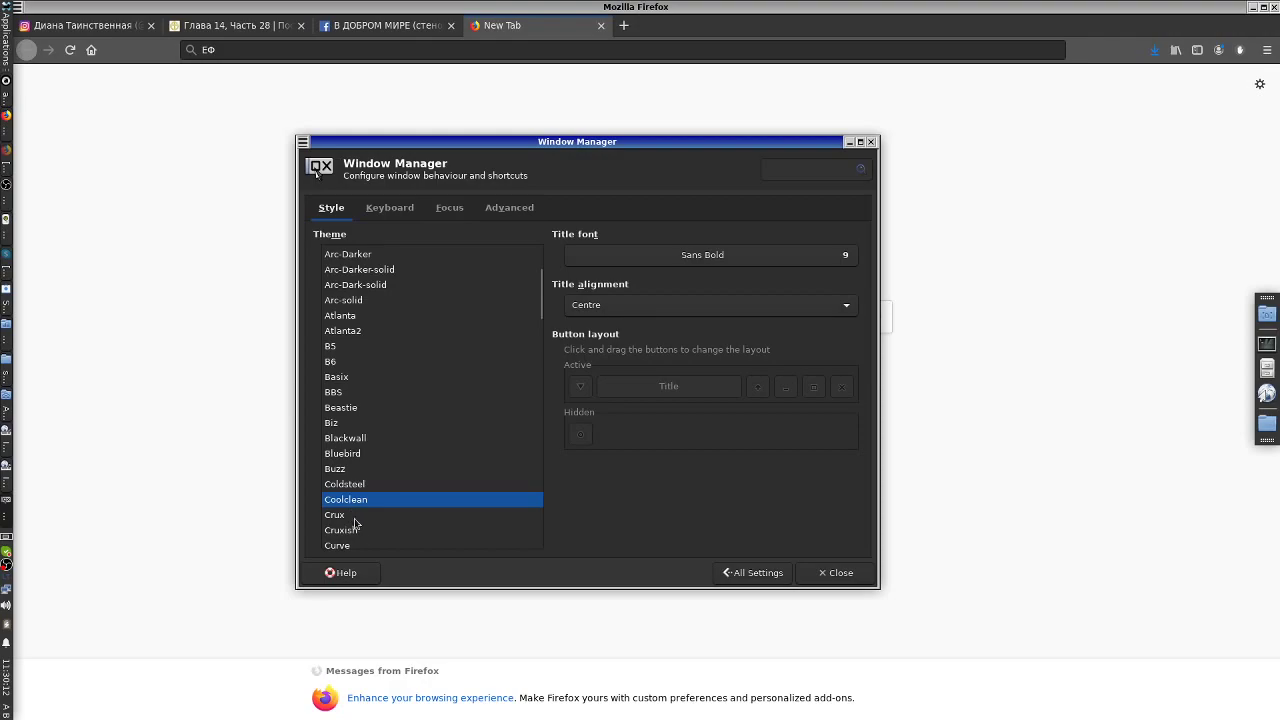
click(352, 516)
click(357, 530)
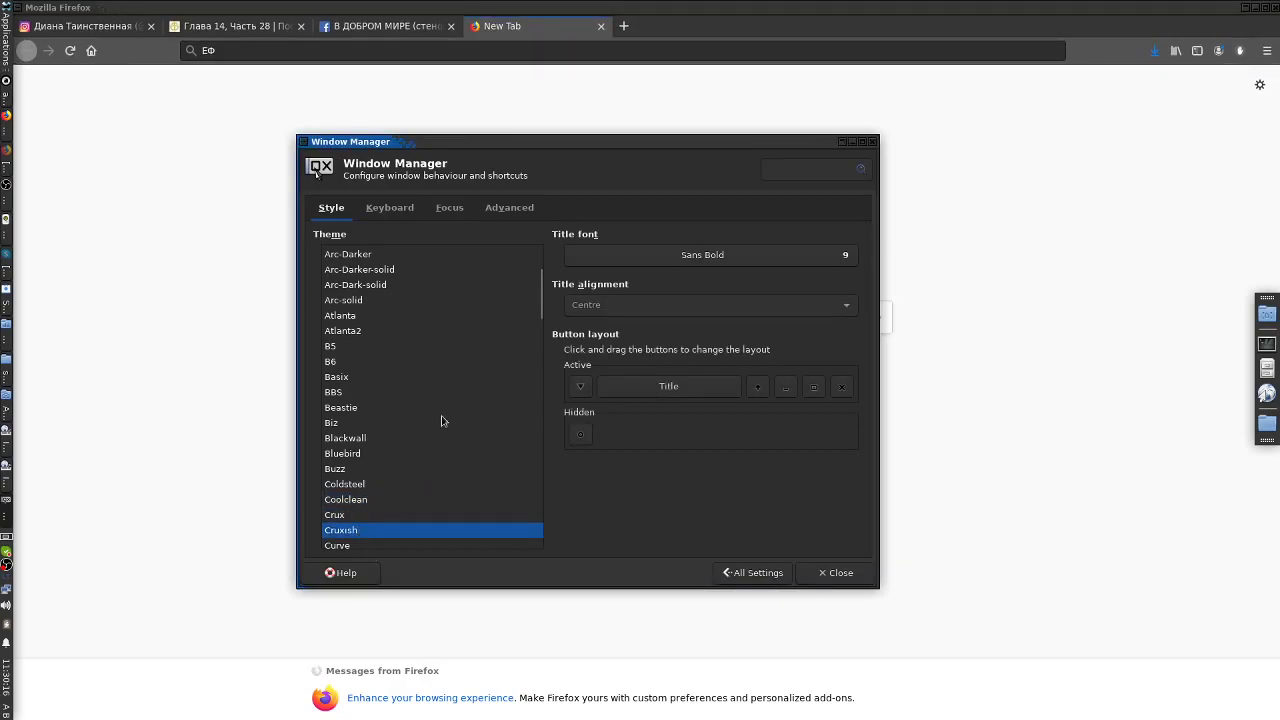
- Try the Curve, Daloa, Default-4.0 and Default-4.2 window themes and switch back to Default-4.0
scroll(442, 420, down, 5)
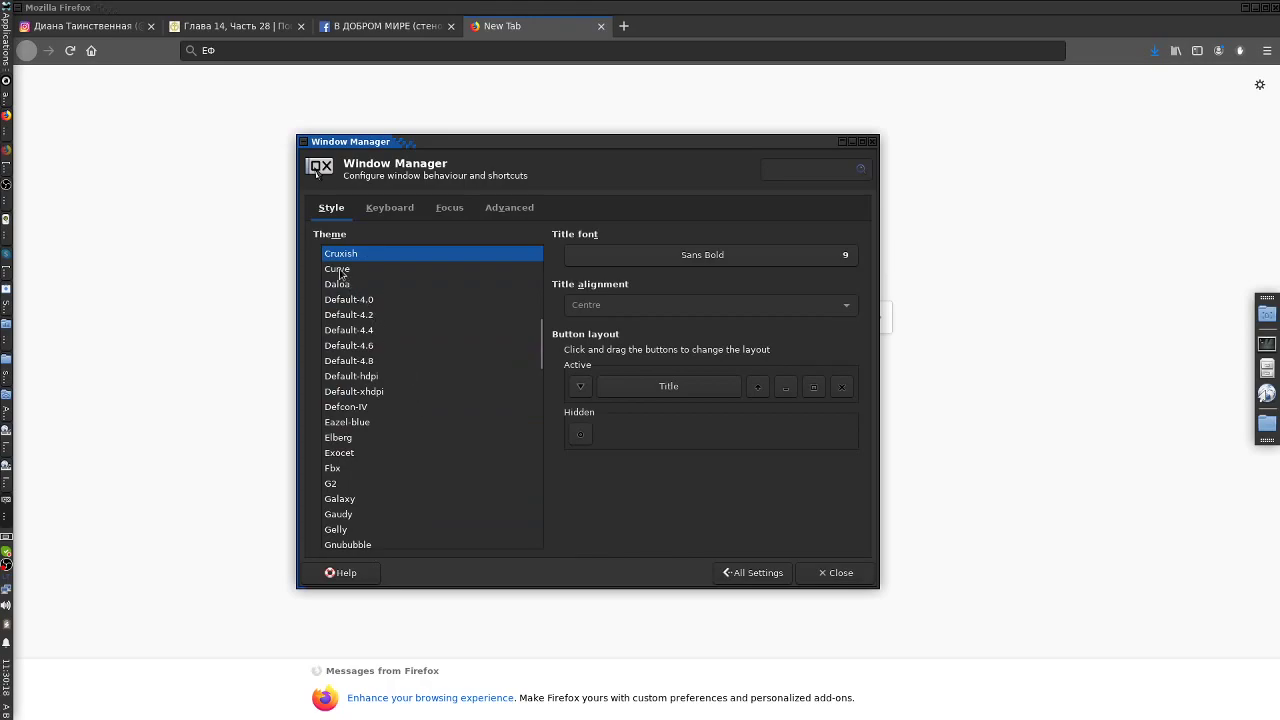
click(340, 270)
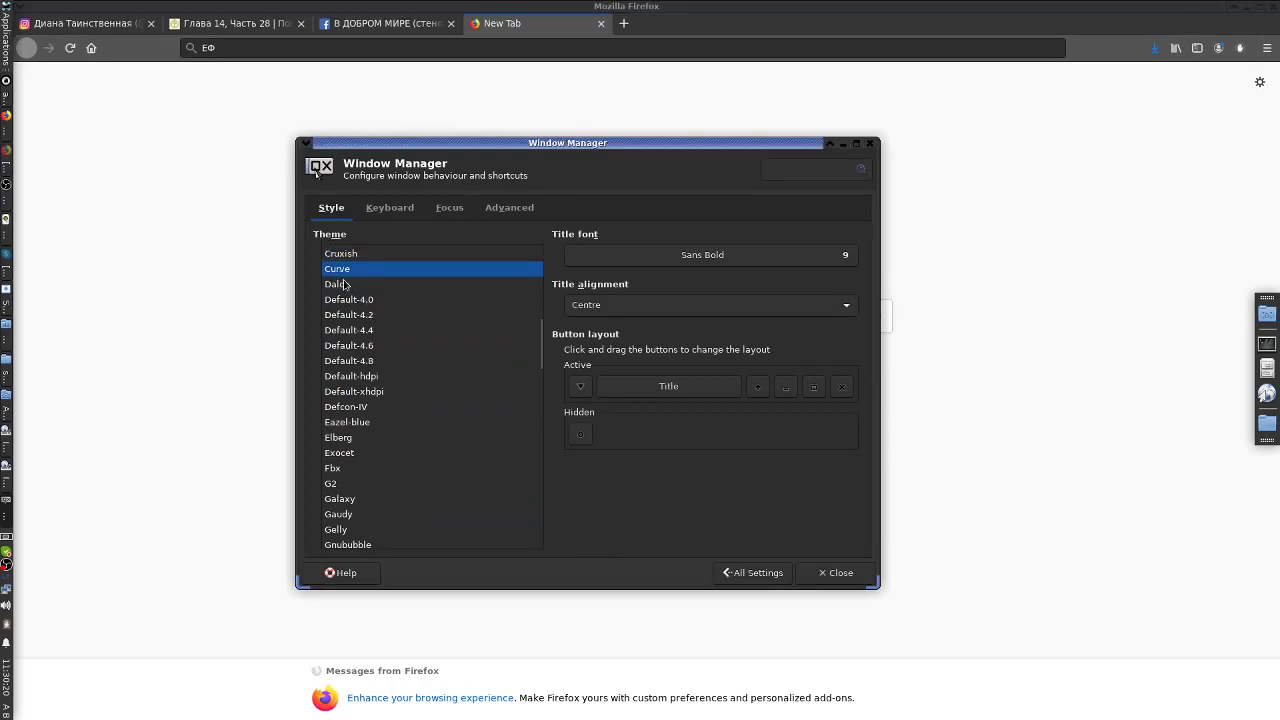
click(346, 286)
click(355, 300)
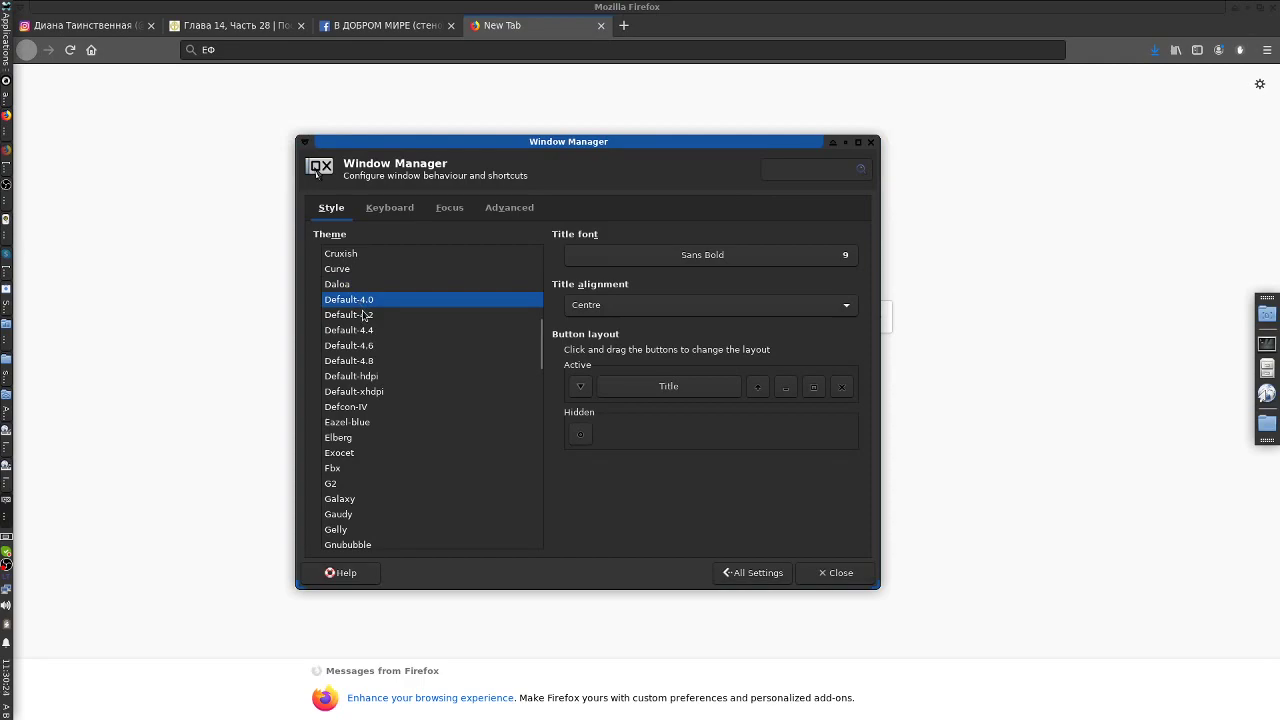
click(363, 315)
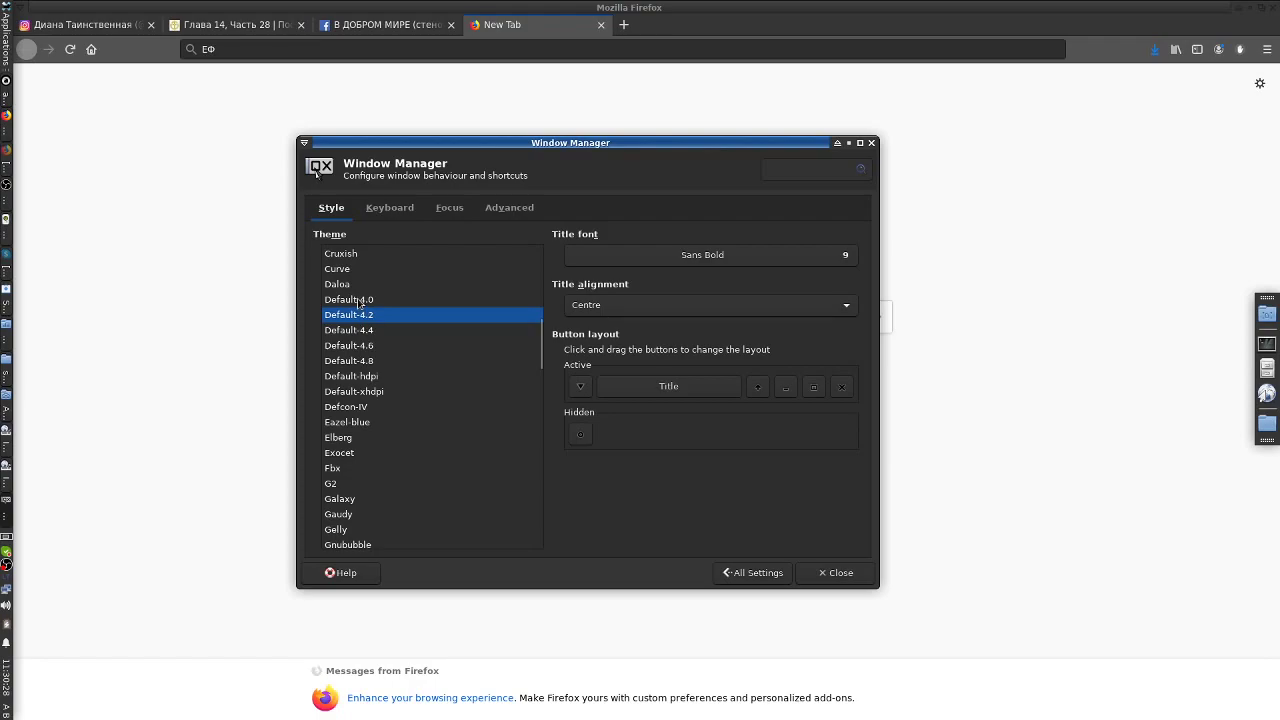
click(360, 300)
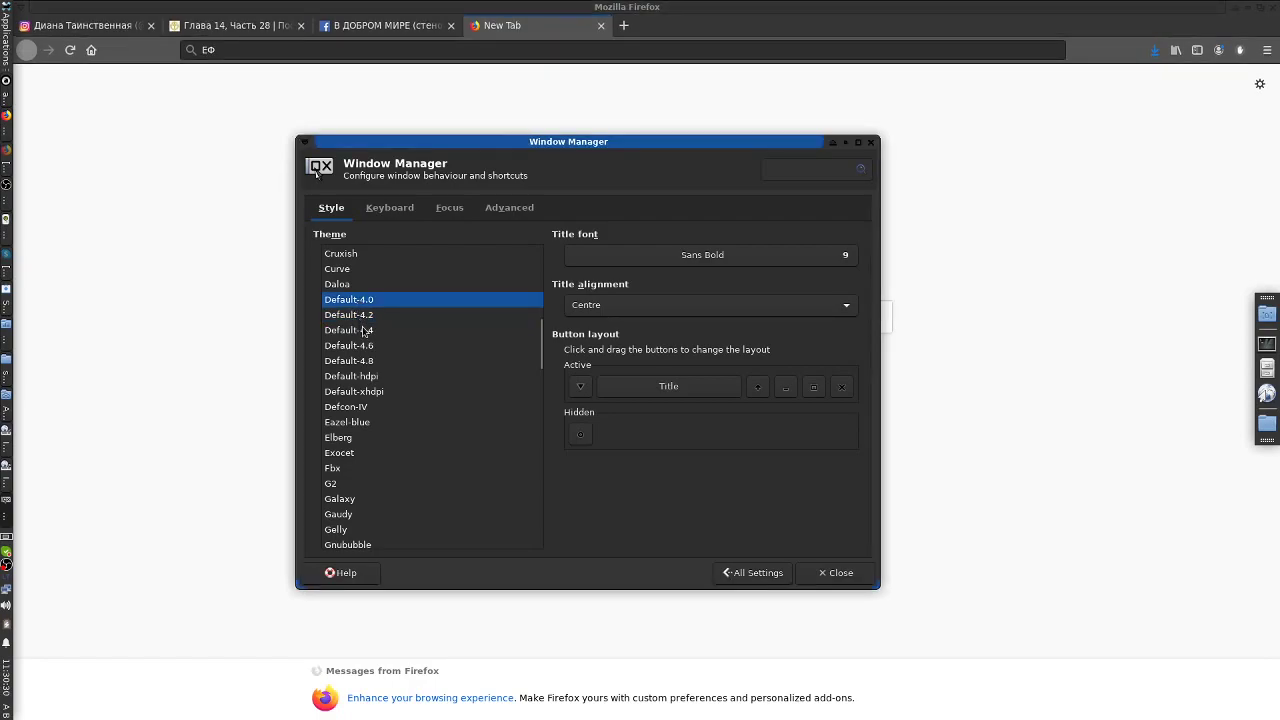
- Try the Default-4.4, Default-4.6, Default-4.8, Default-hdpi, Default-xhdpi and Defcon-IV window themes and switch back to Default-xhdpi
click(364, 331)
click(366, 346)
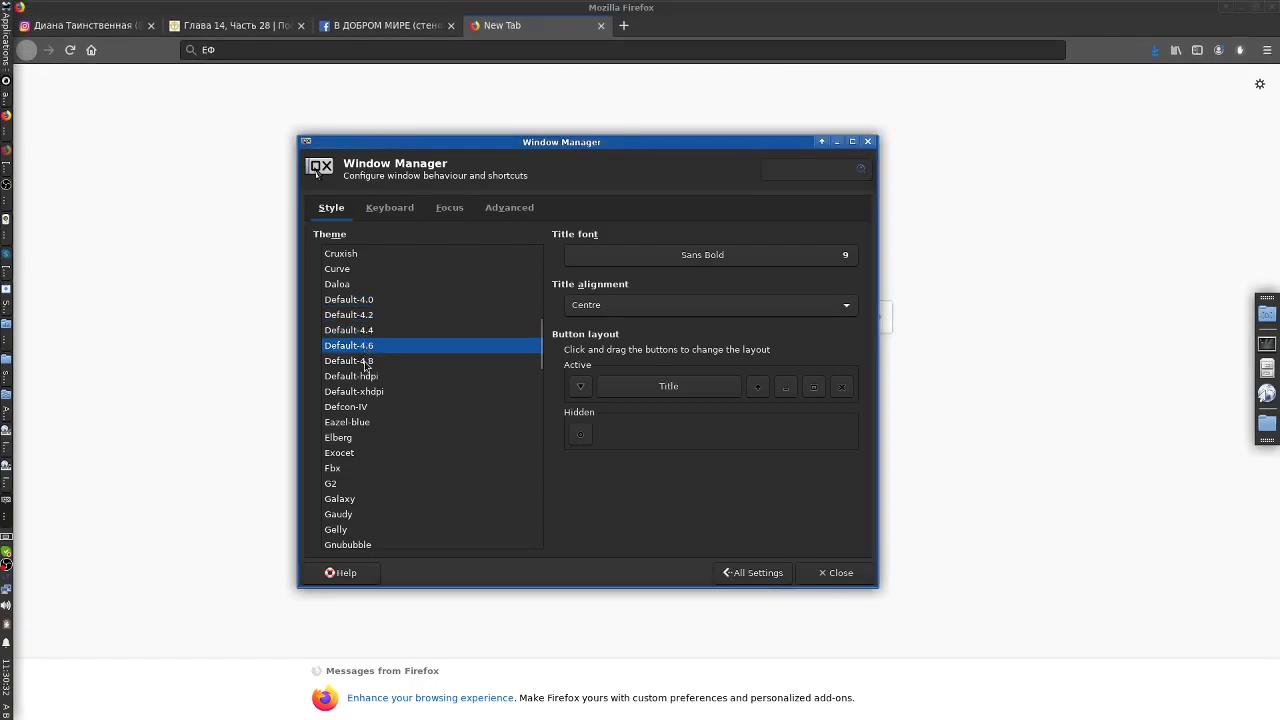
click(366, 362)
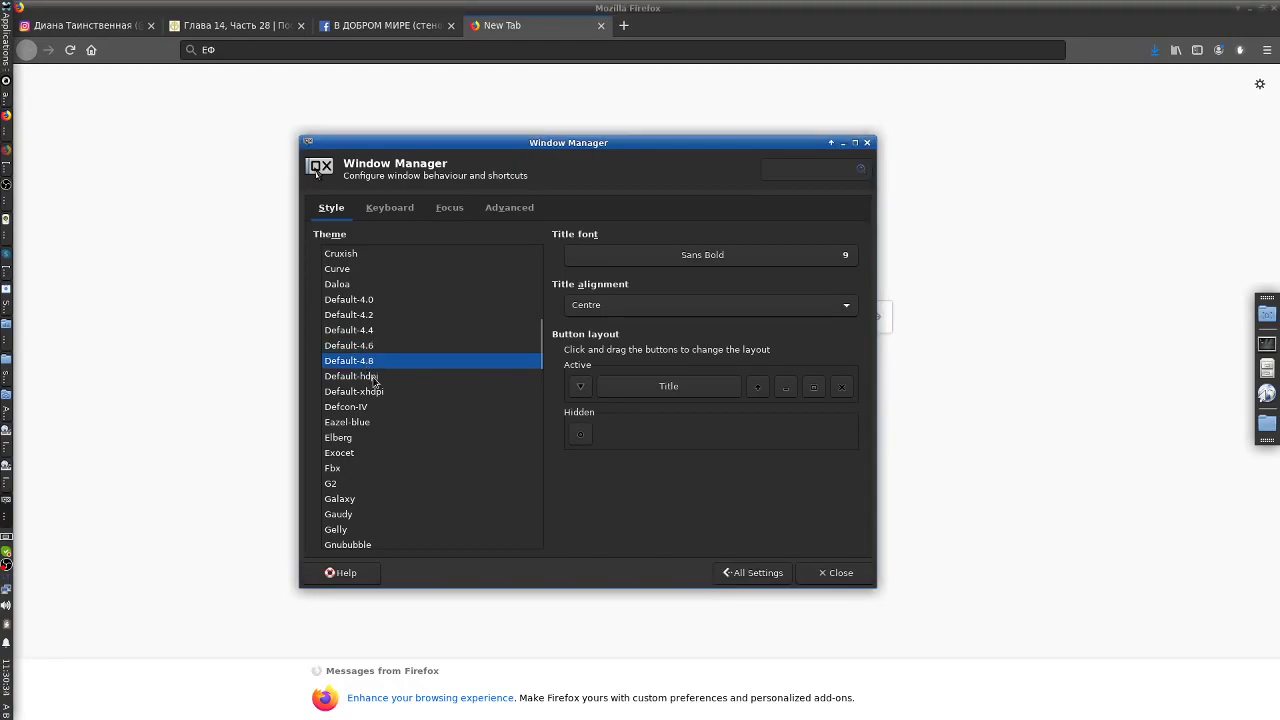
click(373, 377)
click(378, 393)
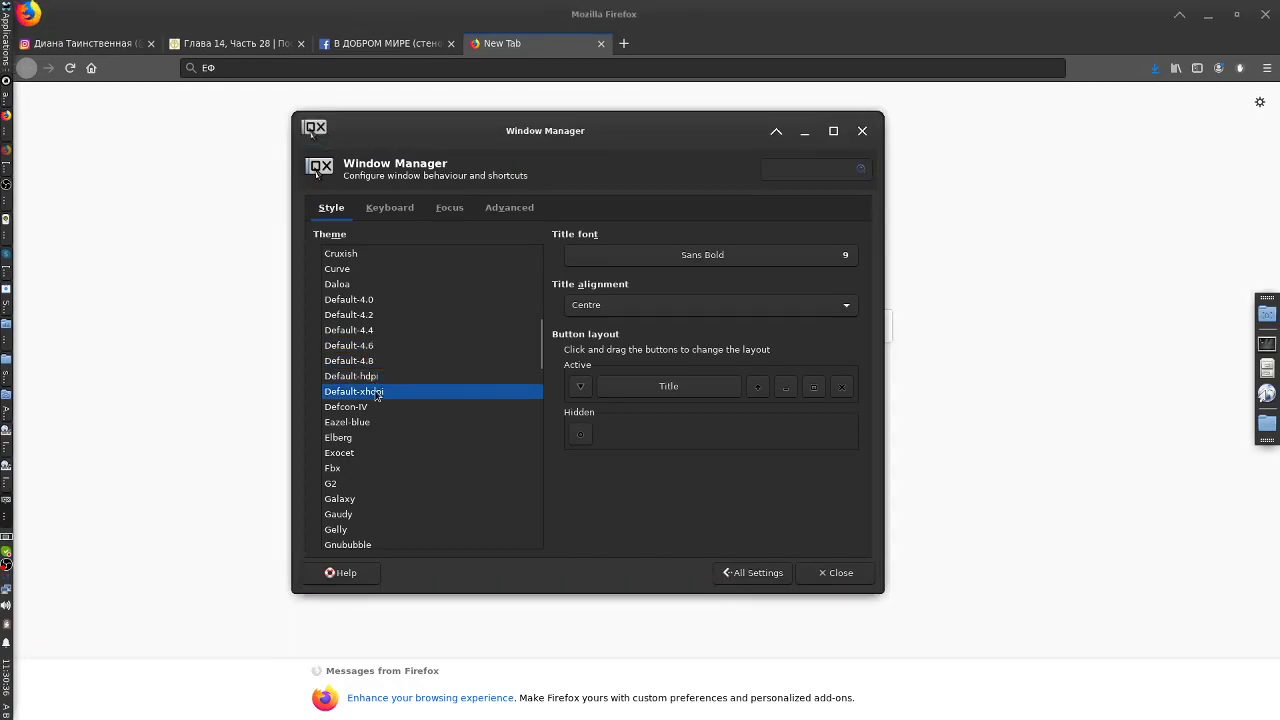
click(376, 408)
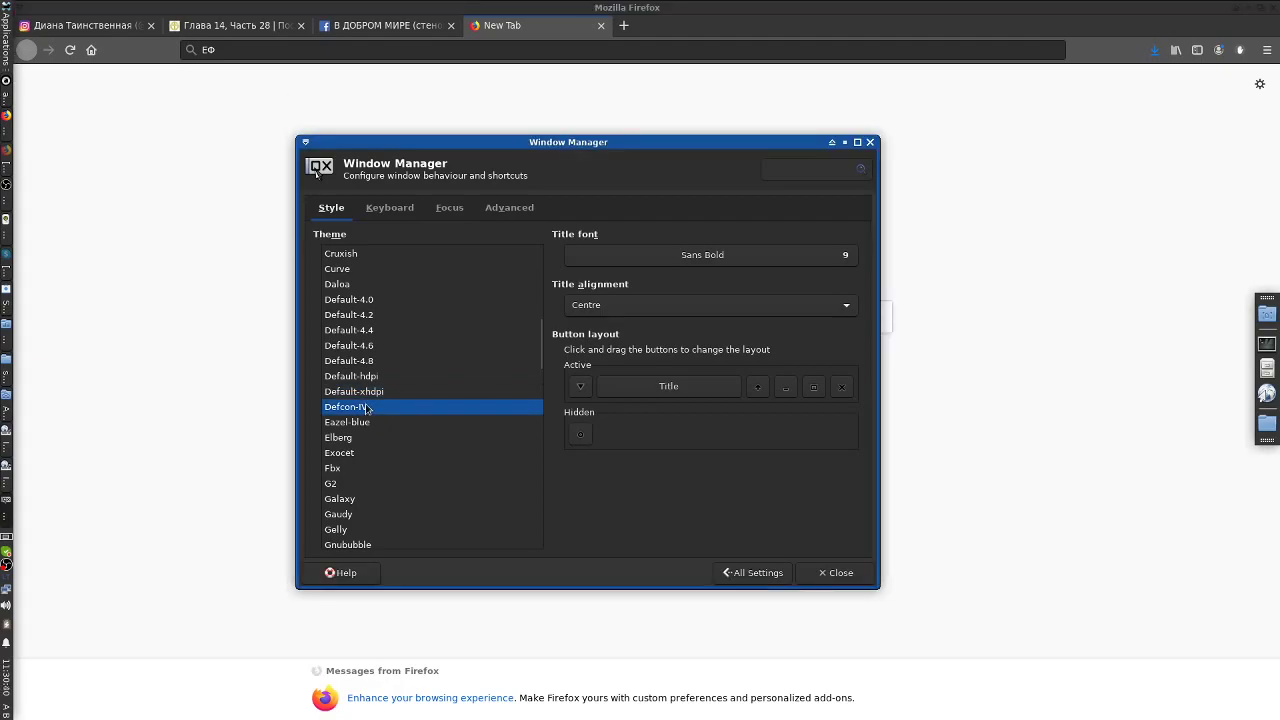
click(367, 393)
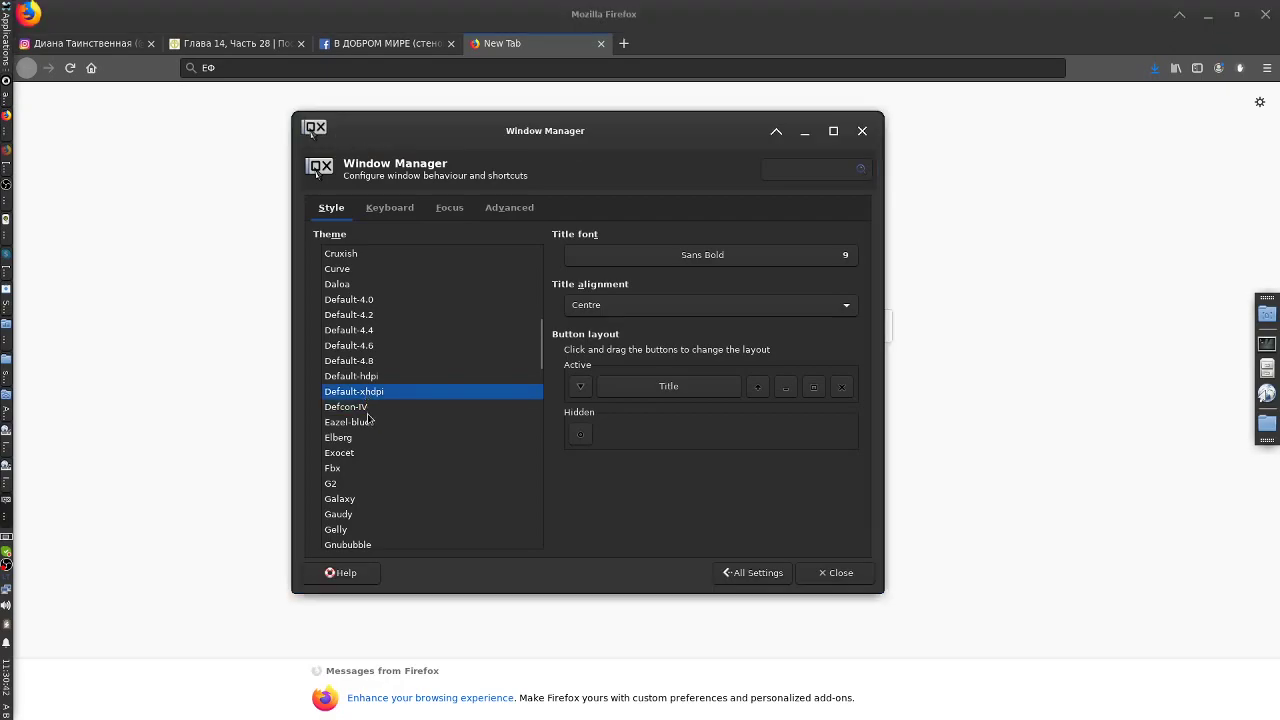
- Preview the window themes Defcon-IV, Eazel-blue and Elberg, going back to Eazel-blue once to compare it with Elberg
click(367, 409)
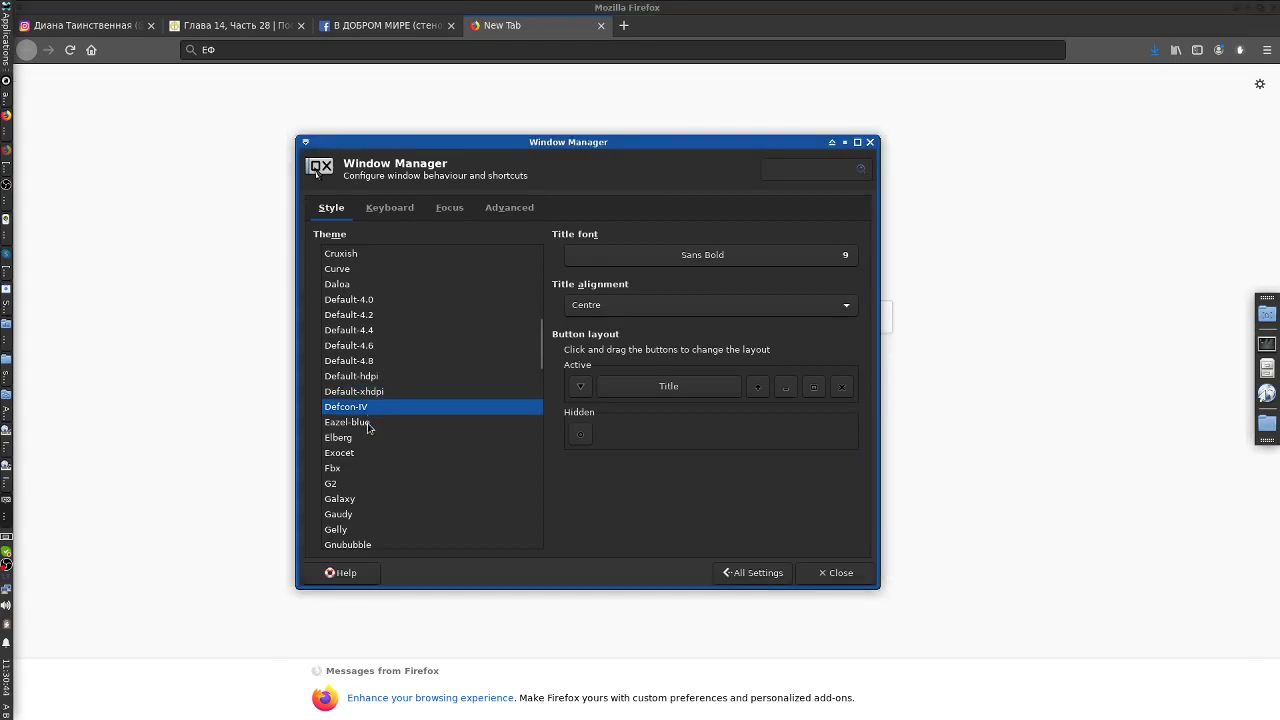
click(367, 424)
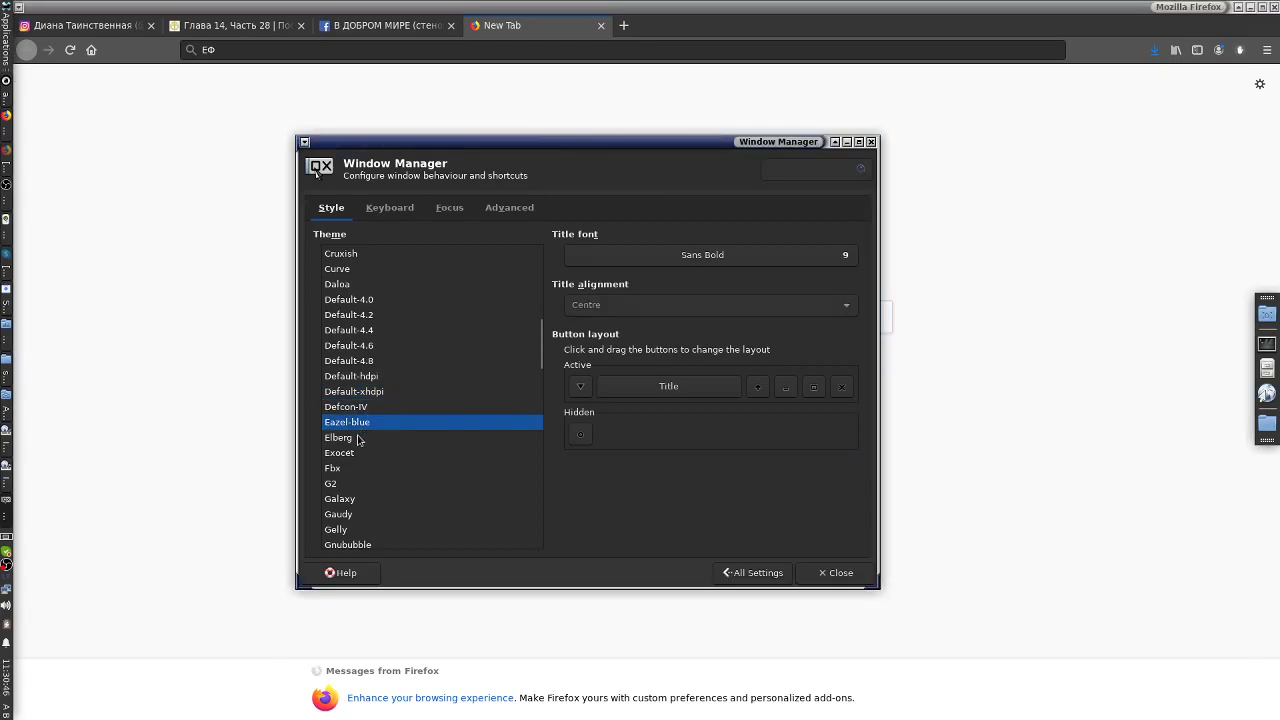
click(358, 440)
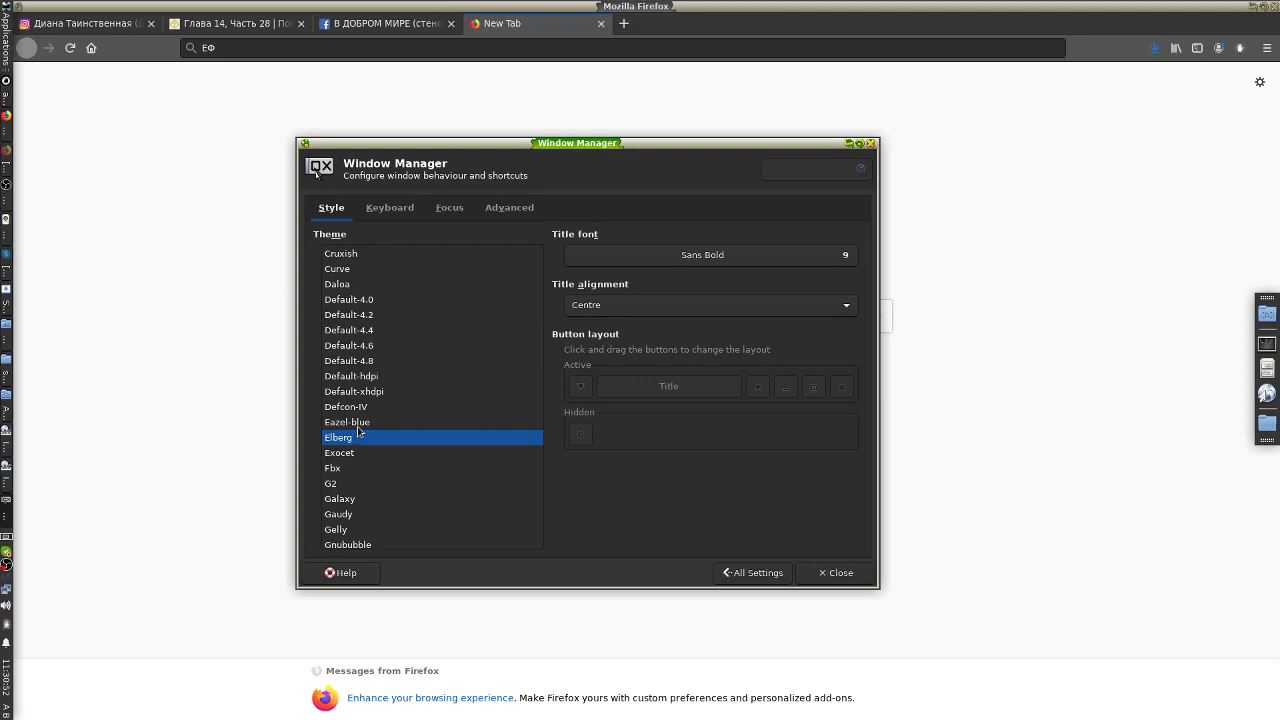
click(357, 426)
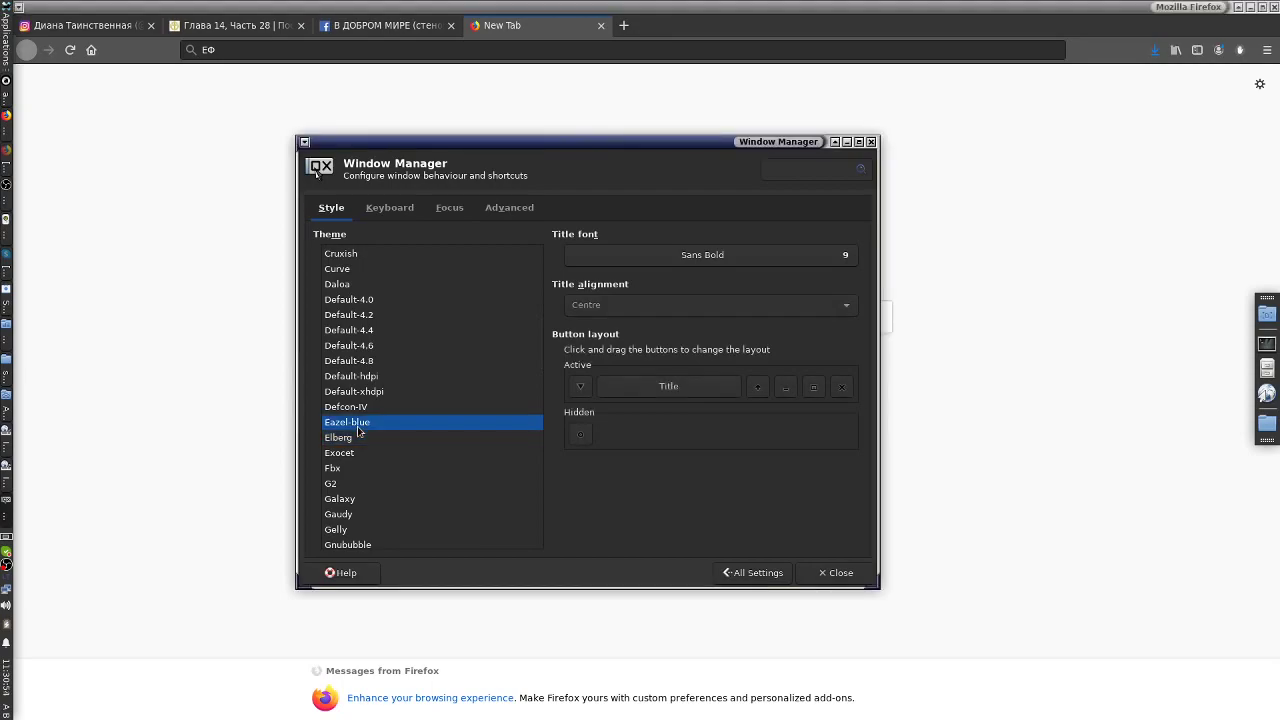
click(358, 441)
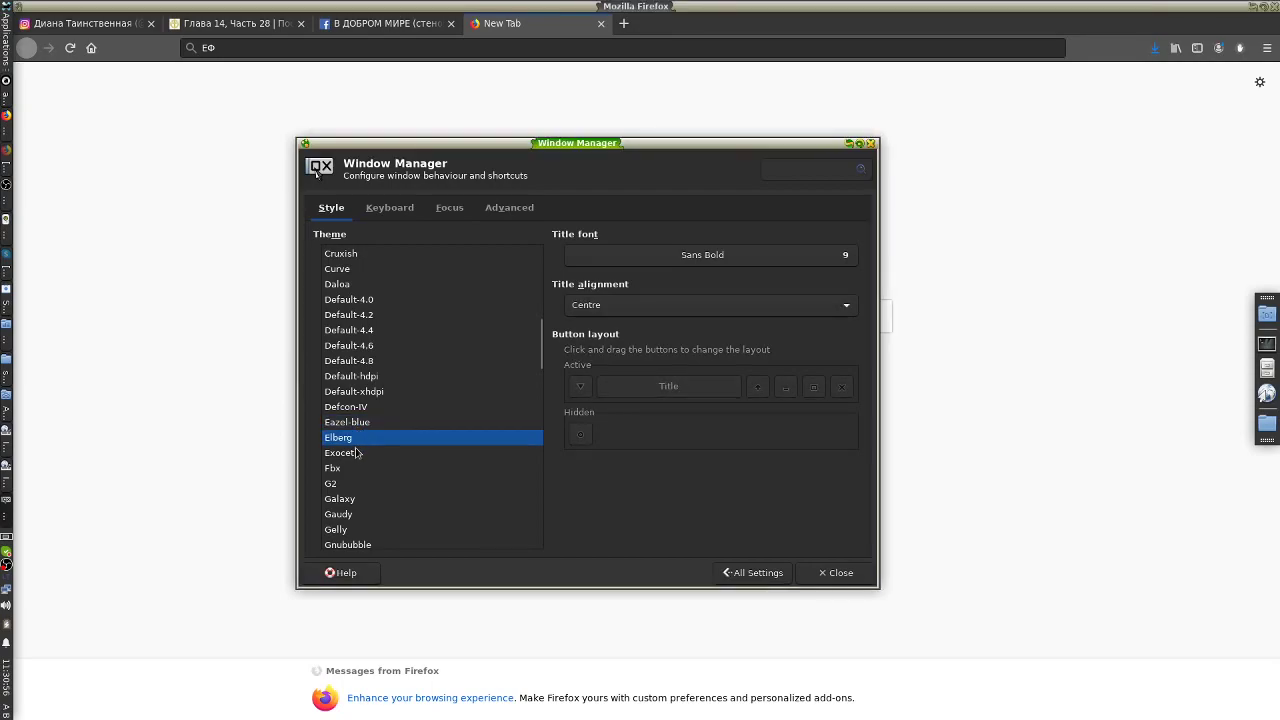
- Preview the window themes Exocet, Fbx, G2 and Galaxy in turn, and move the settings window while Galaxy is applied
click(357, 455)
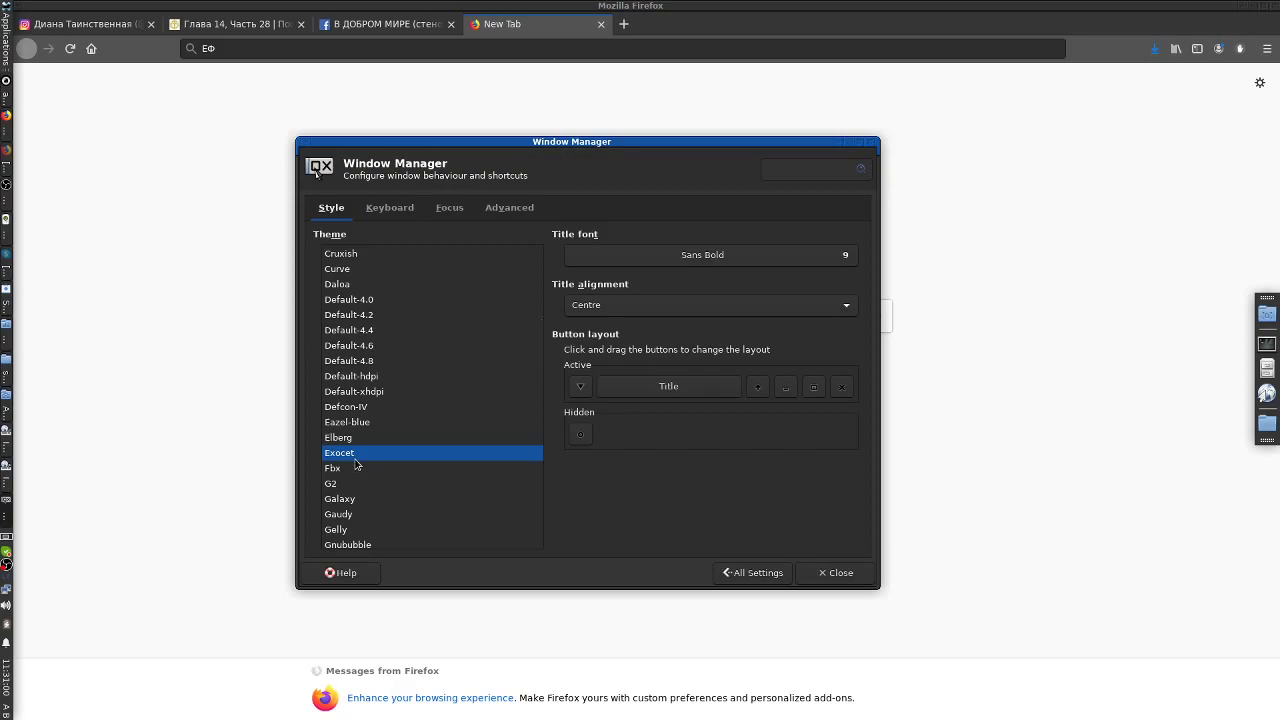
click(359, 467)
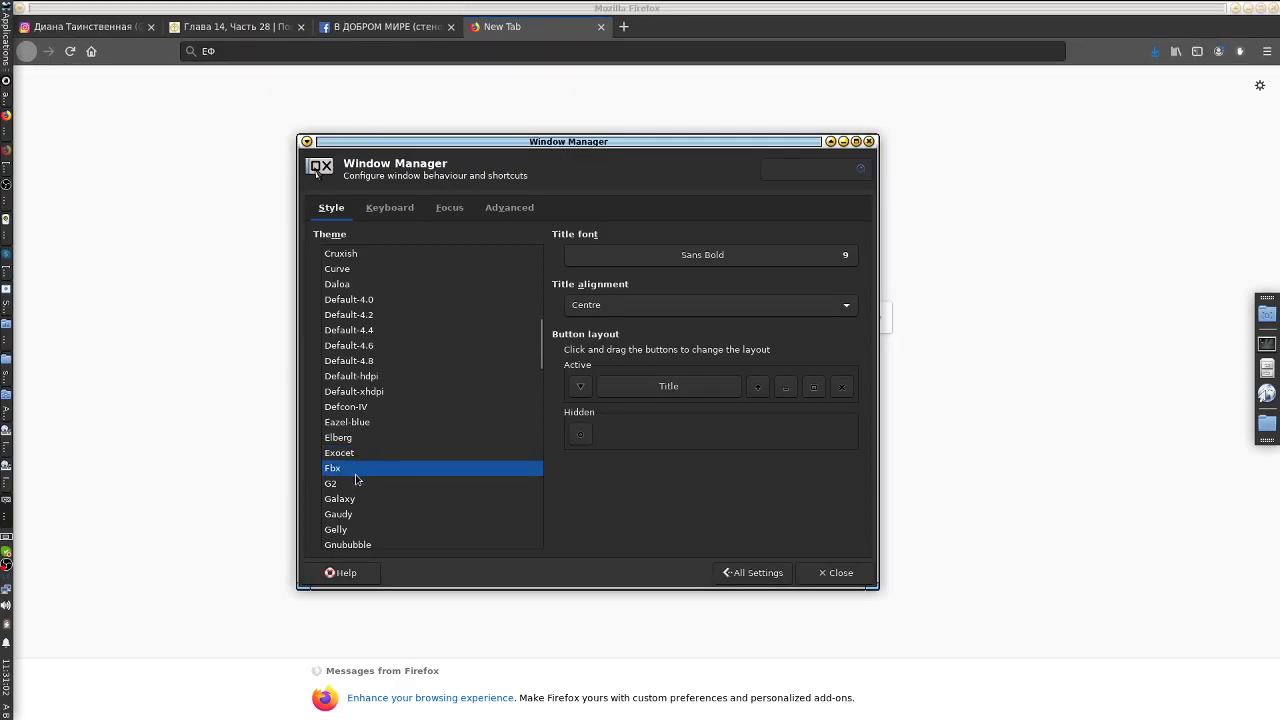
click(353, 483)
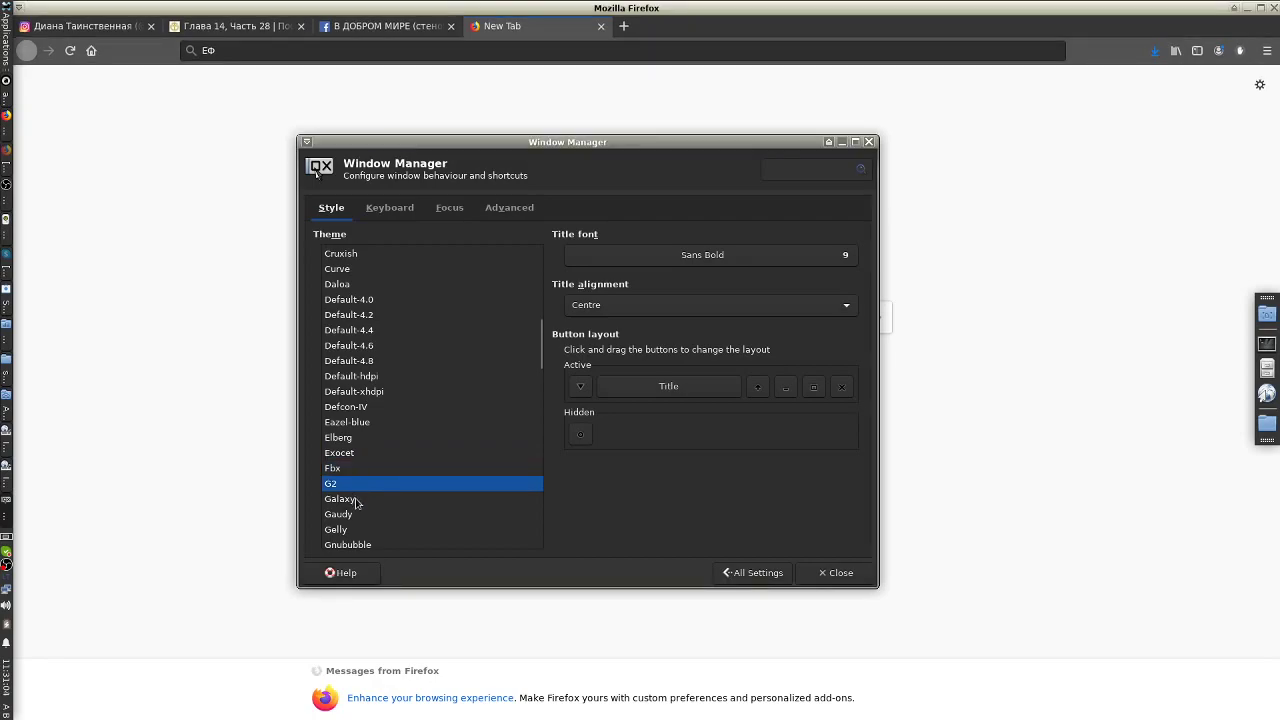
click(357, 499)
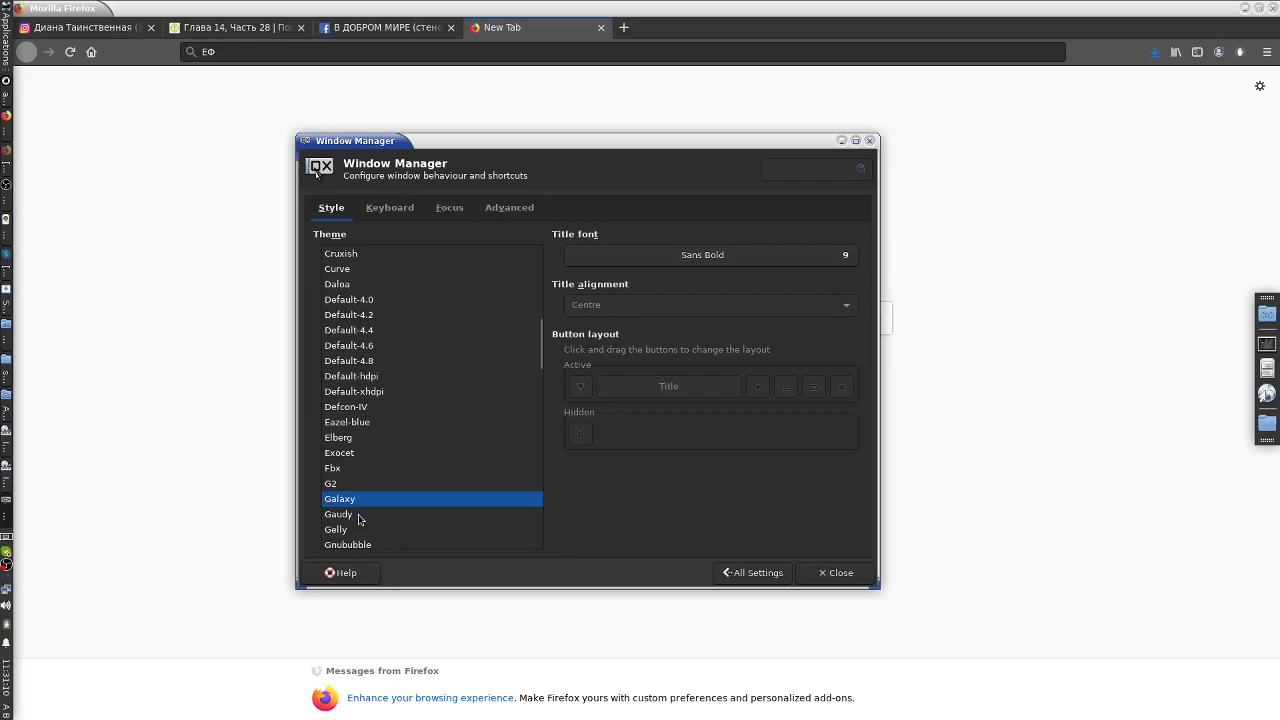
drag(492, 140, 587, 97)
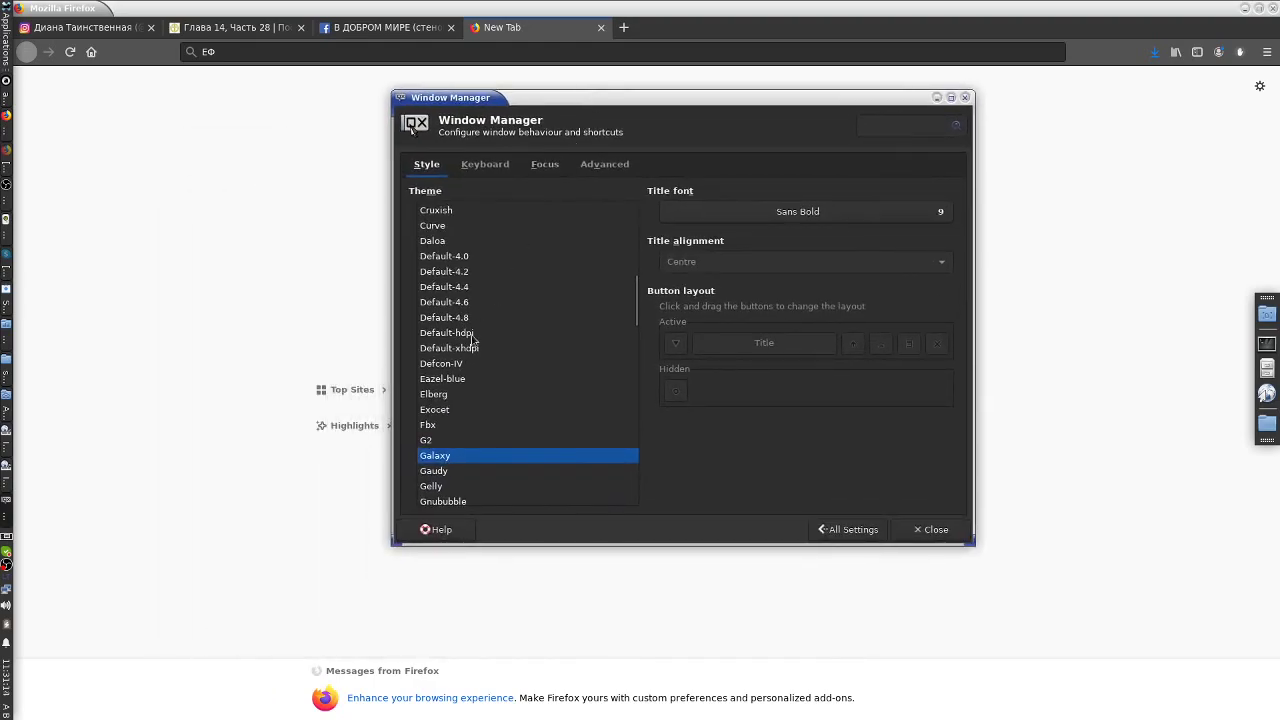
- Compare the Gaudy and Gelly themes, return to Gaudy, and examine it on the settings window and the active Firefox window
click(445, 472)
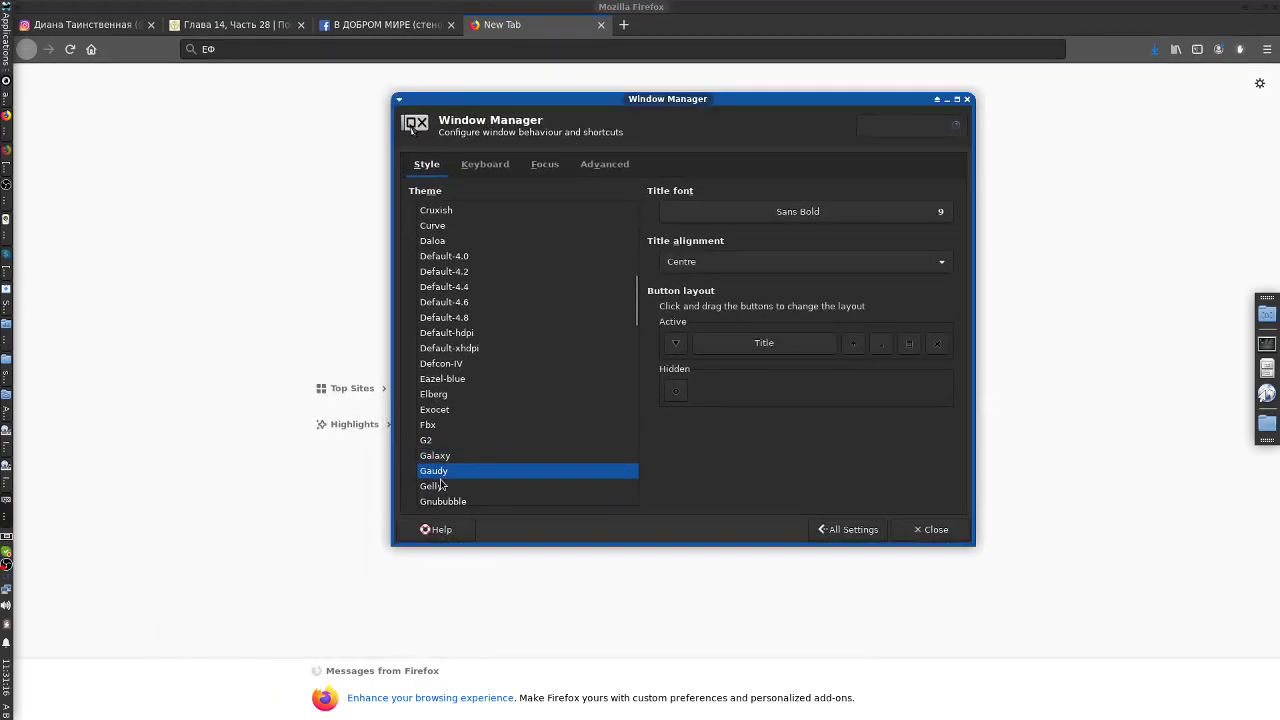
click(440, 487)
click(443, 473)
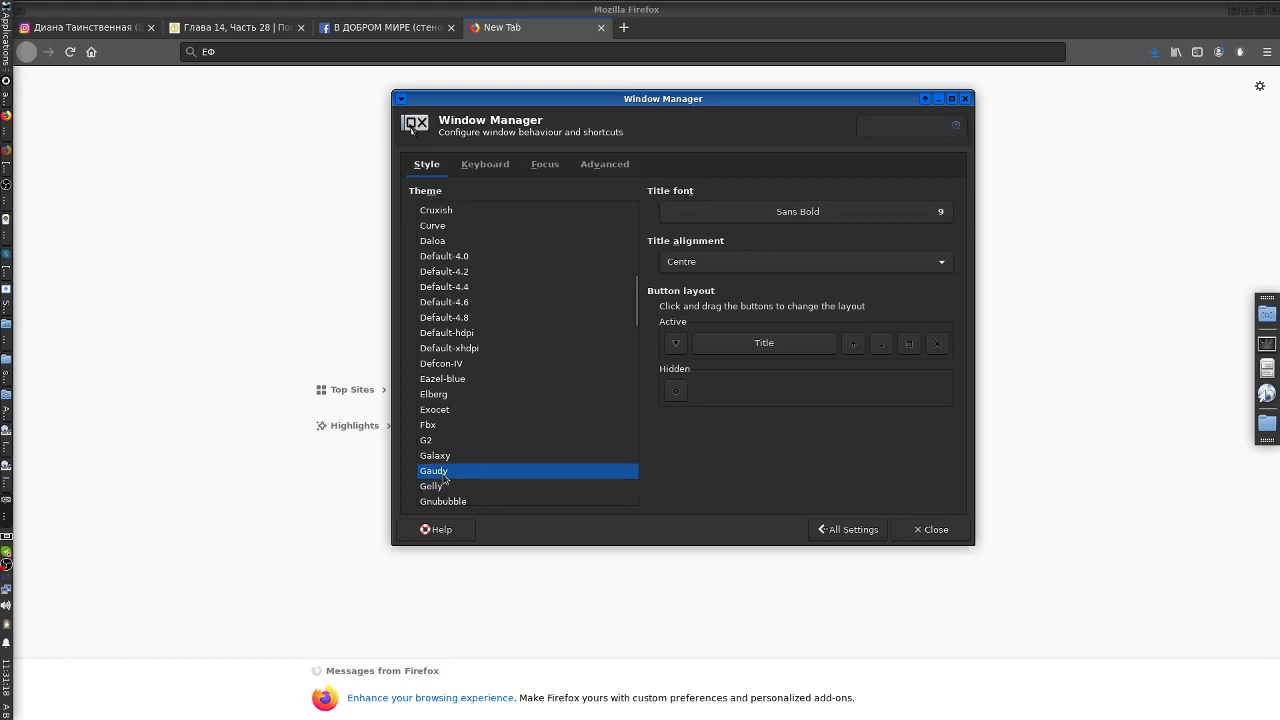
drag(743, 99, 619, 178)
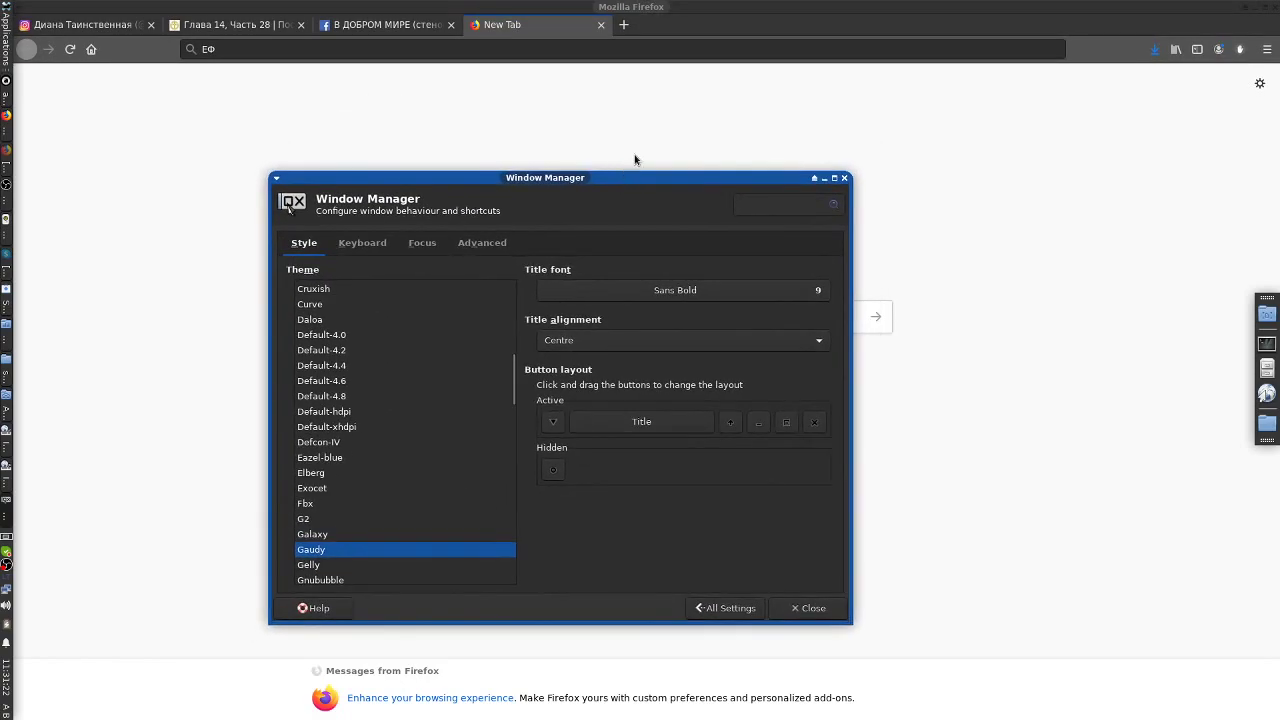
click(995, 5)
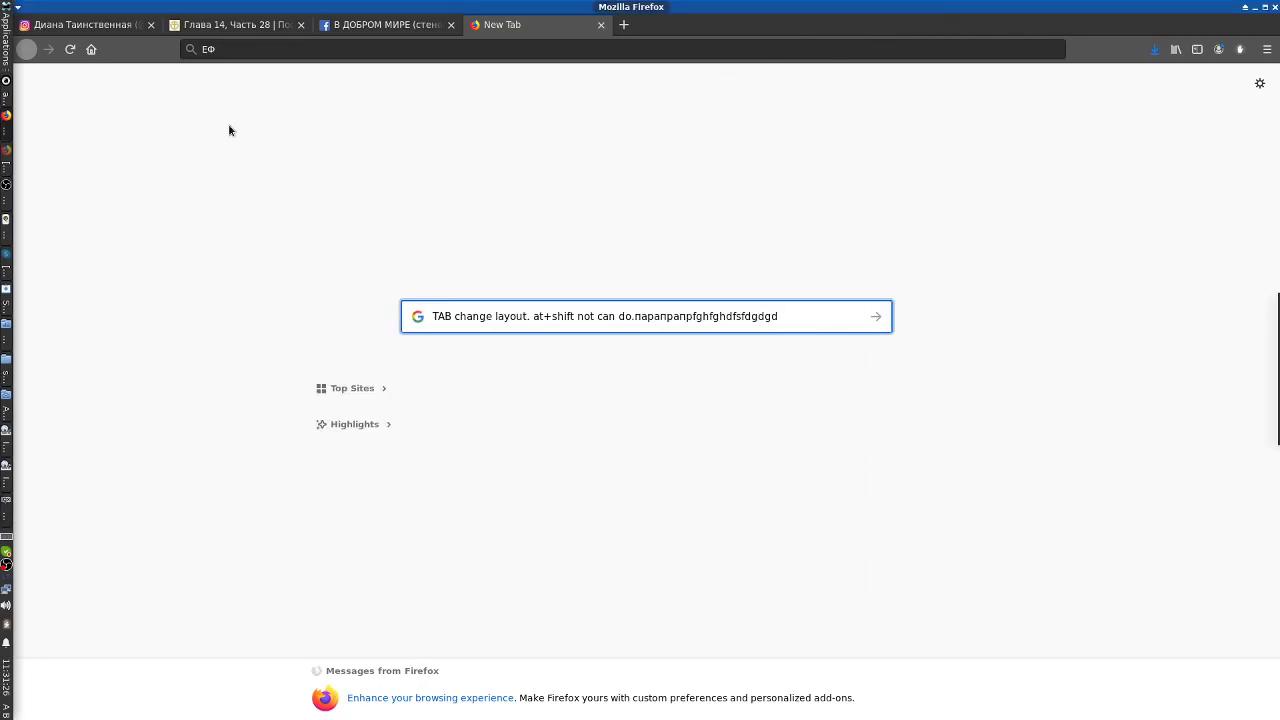
click(8, 514)
- Preview the Gelly and Gnububble themes, and maximise and restore the settings window under Gnububble
scroll(390, 487, down, 3)
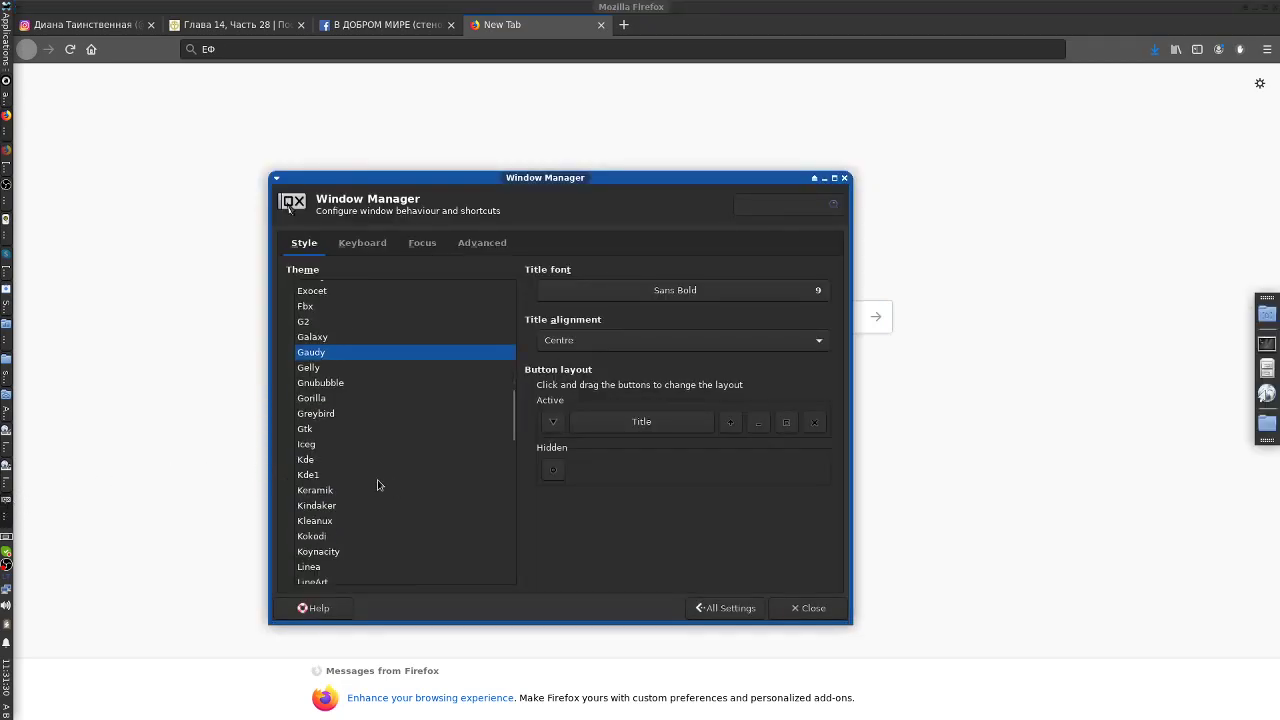
click(328, 368)
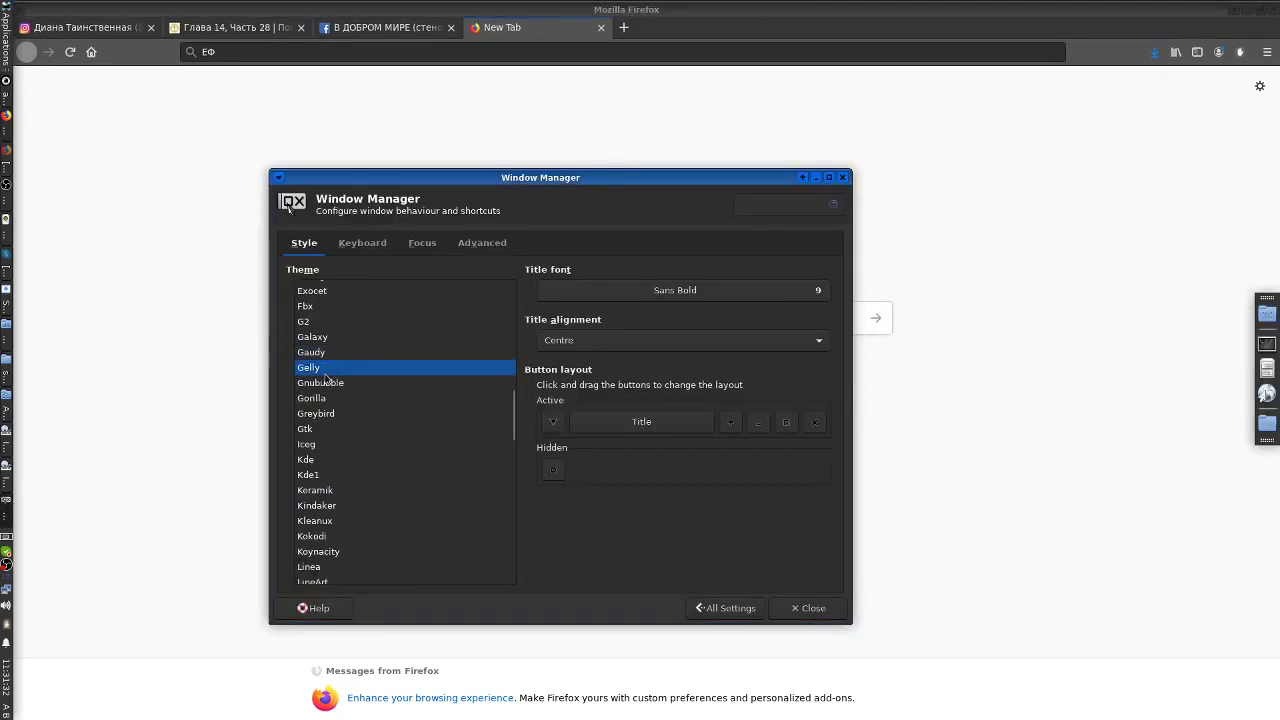
click(328, 387)
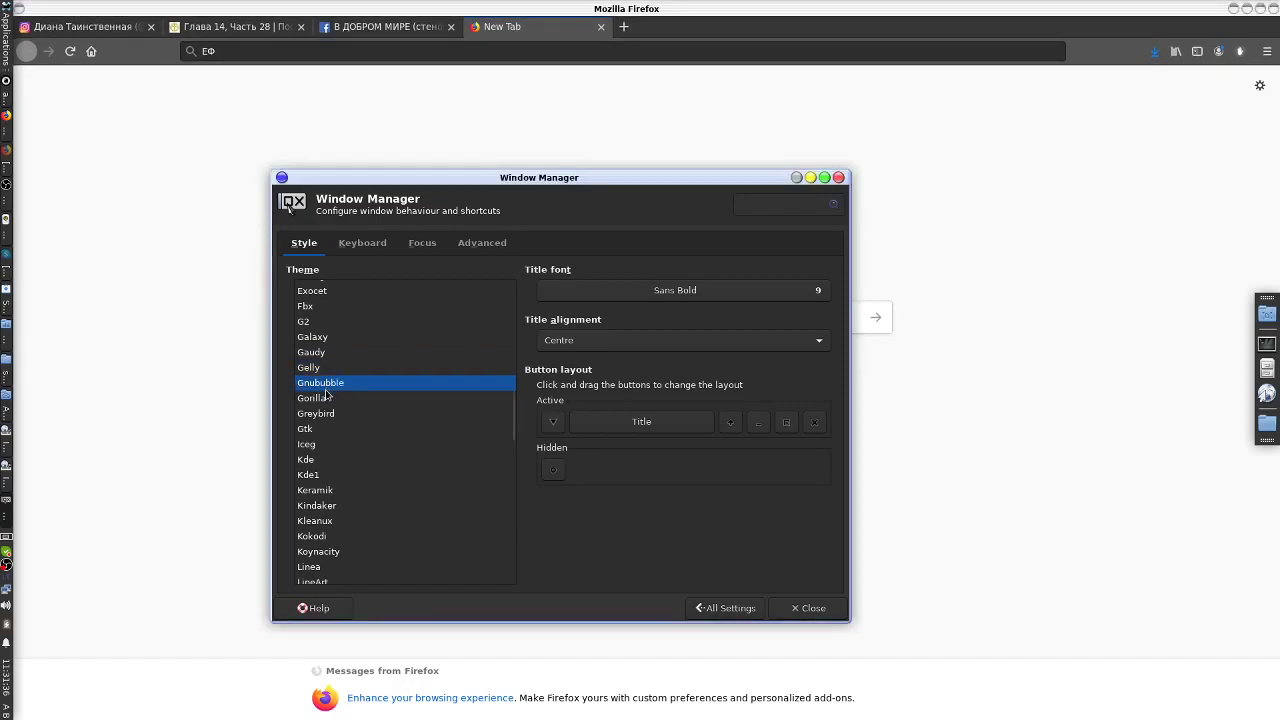
click(824, 177)
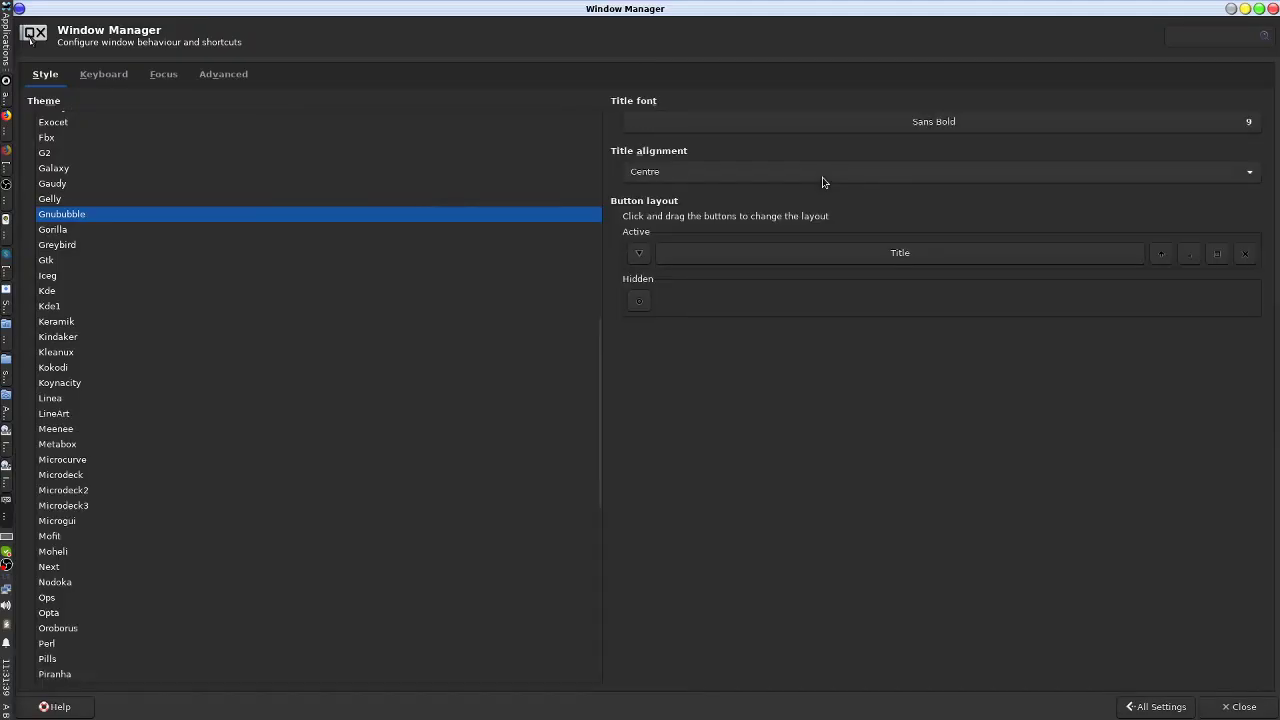
click(1259, 9)
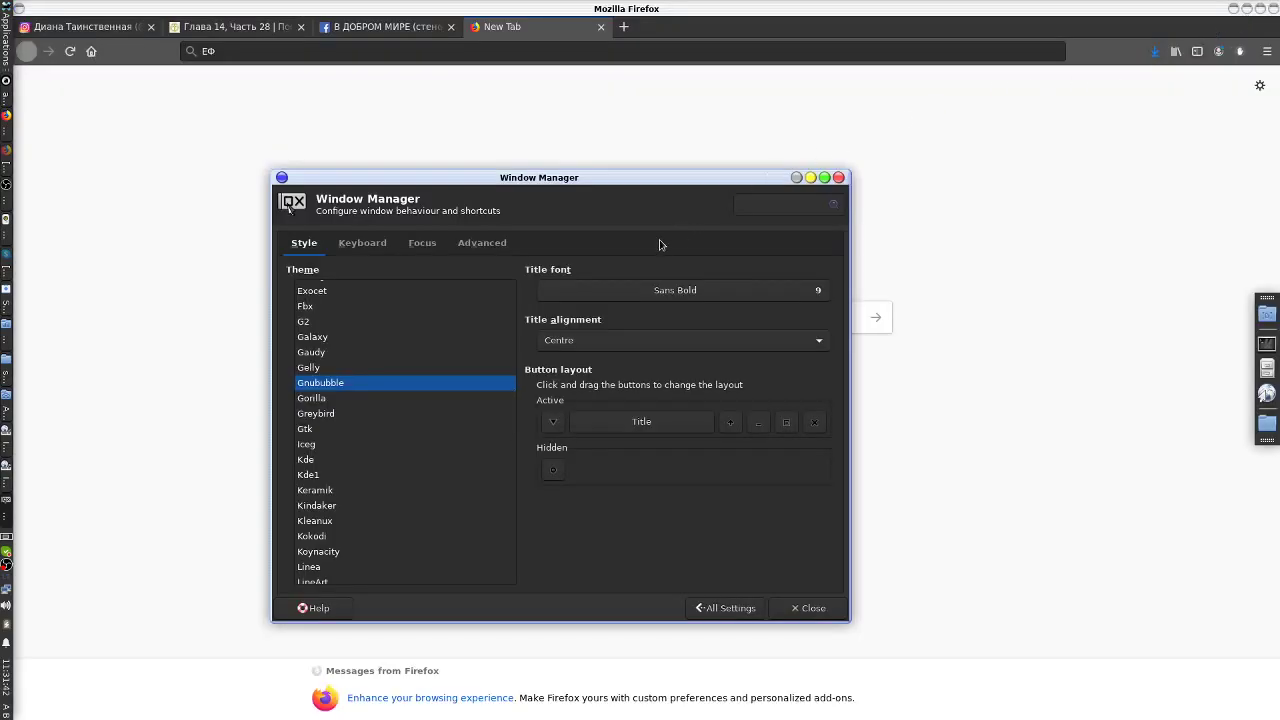
- Roll the Window Manager window up and back down, and open and dismiss its window menu
click(797, 177)
click(797, 177)
click(797, 177)
click(797, 177)
click(282, 177)
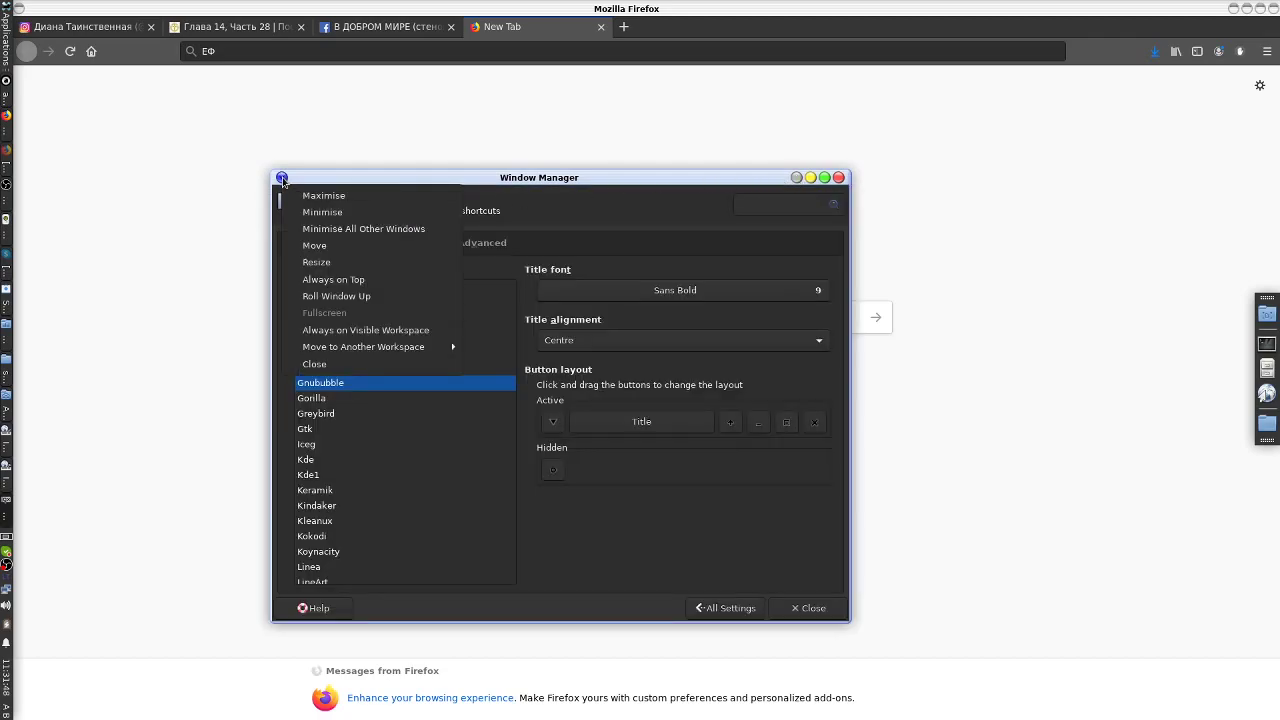
click(282, 178)
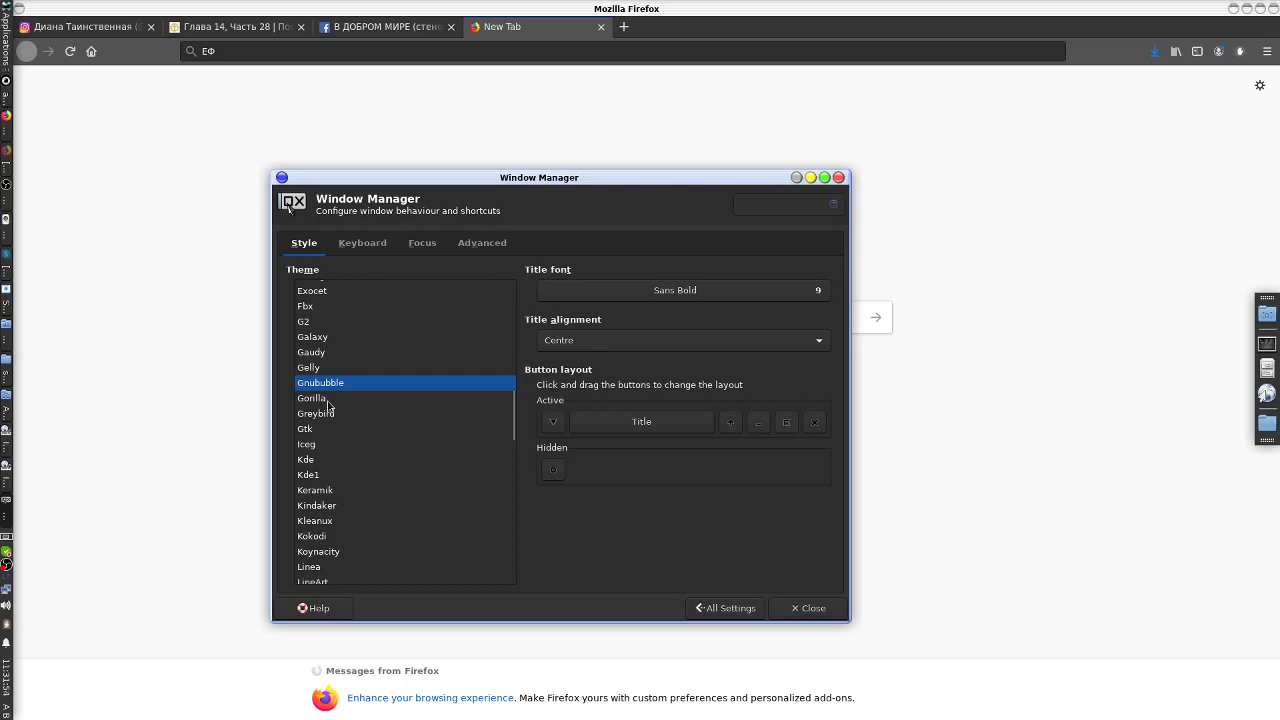
- Bring up Audacious so it overlaps the Window Manager window, and alternate focus between them to compare active and inactive title bars
drag(530, 181, 543, 191)
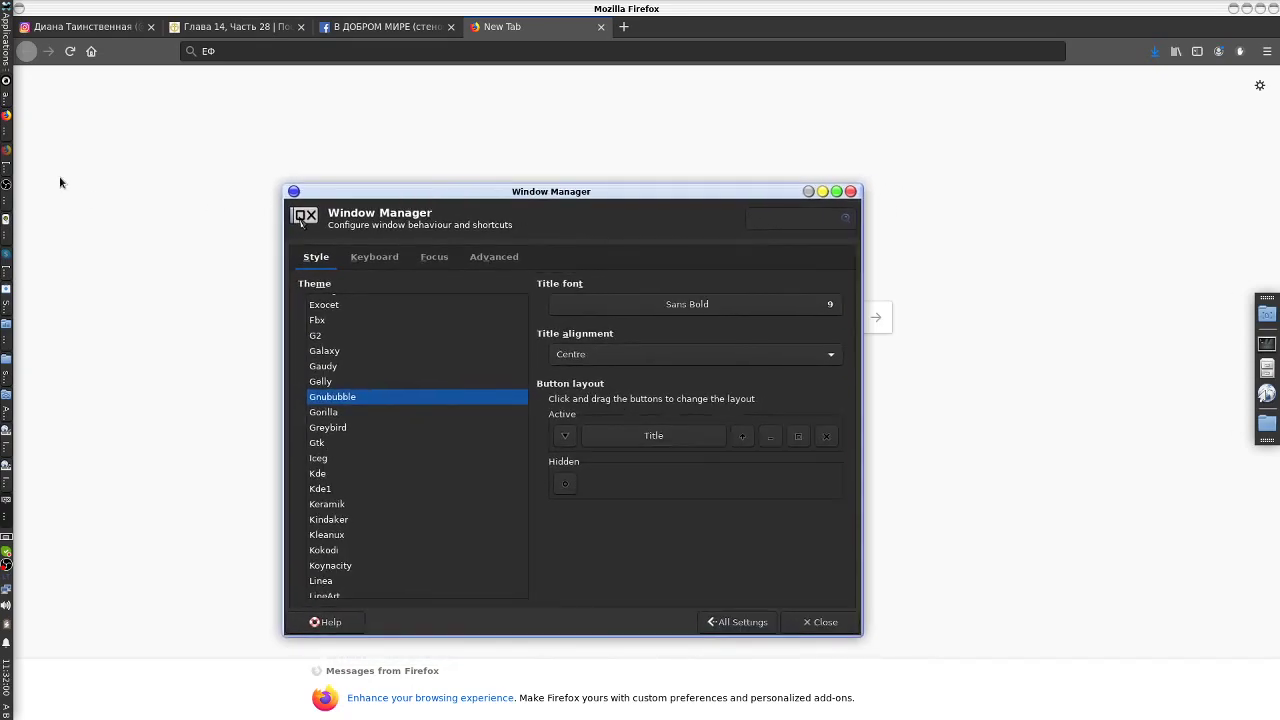
click(6, 90)
drag(378, 242, 637, 278)
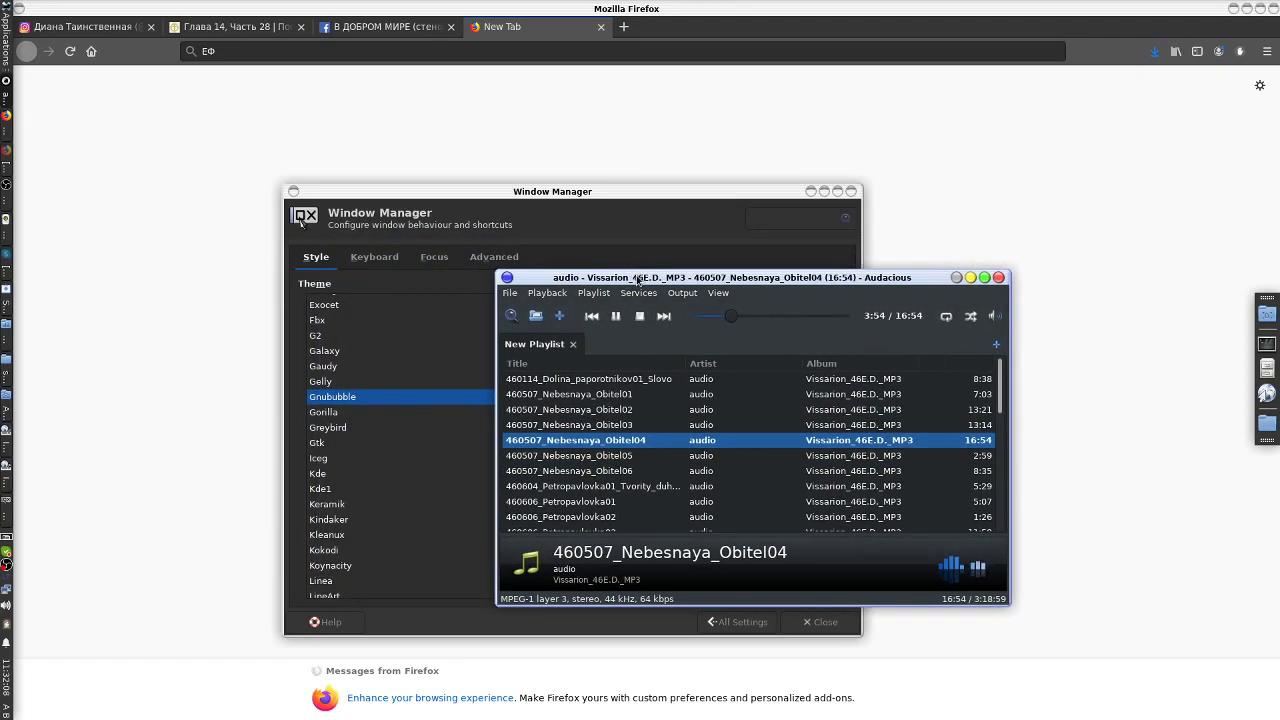
click(540, 203)
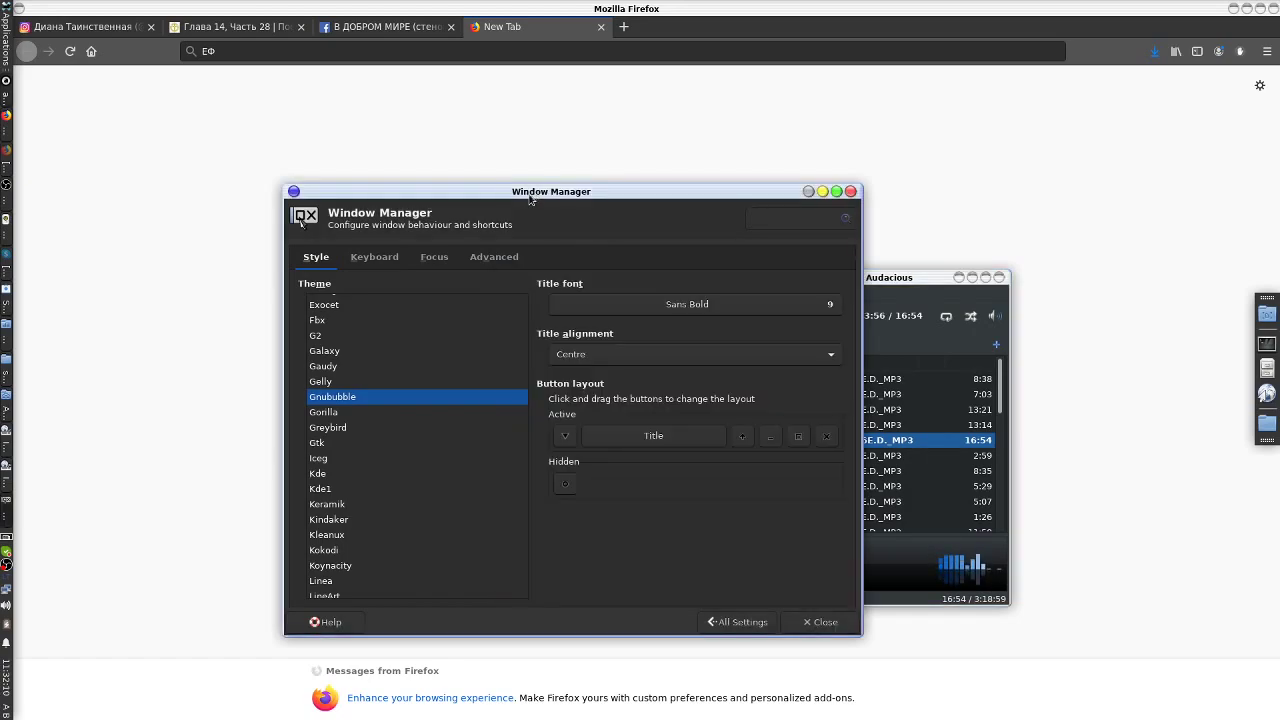
click(885, 333)
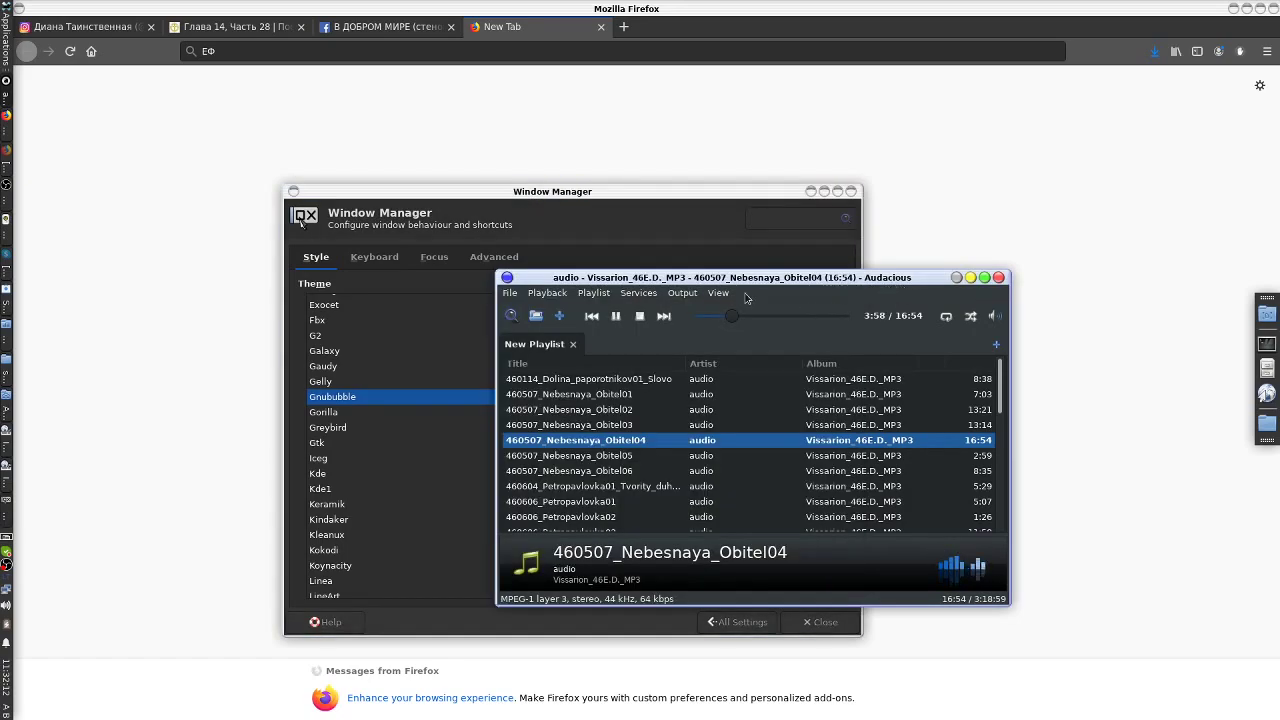
click(557, 197)
drag(557, 197, 500, 143)
- Compare the Gorilla and Greybird themes, ending on Greybird, and examine its focused and unfocused title bars on Audacious and Window Manager
click(292, 361)
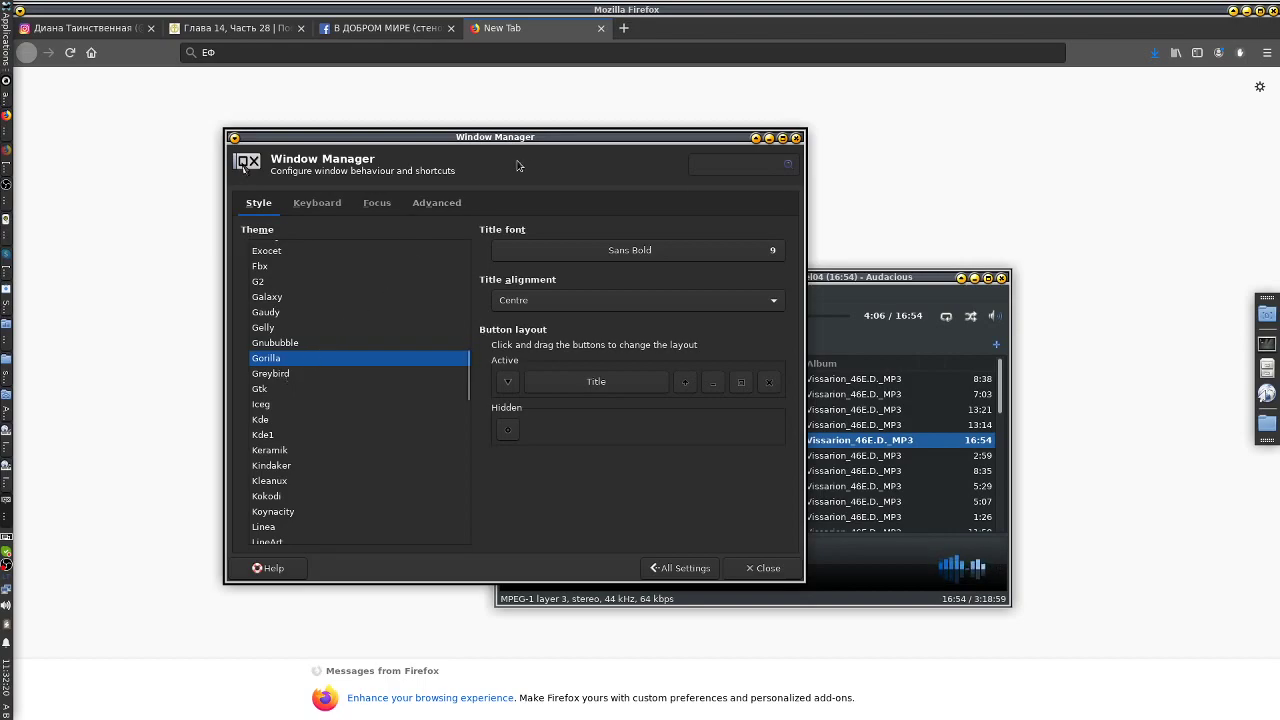
drag(535, 138, 506, 151)
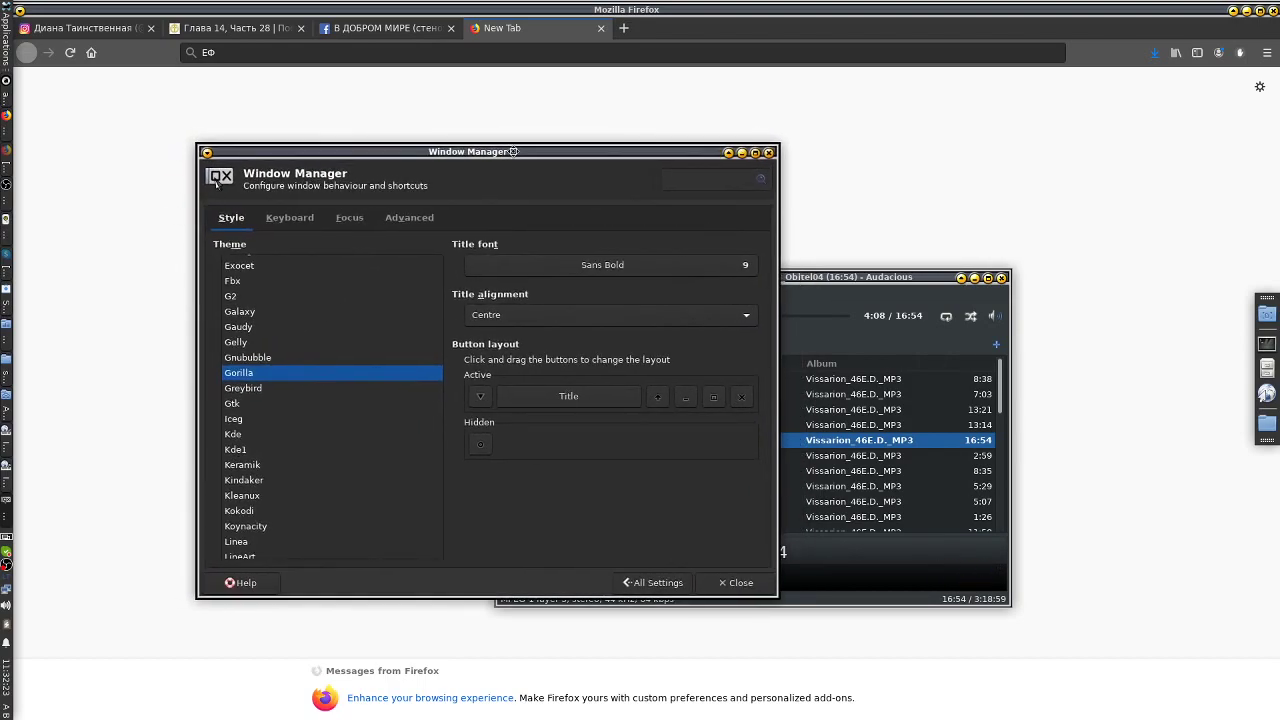
click(268, 390)
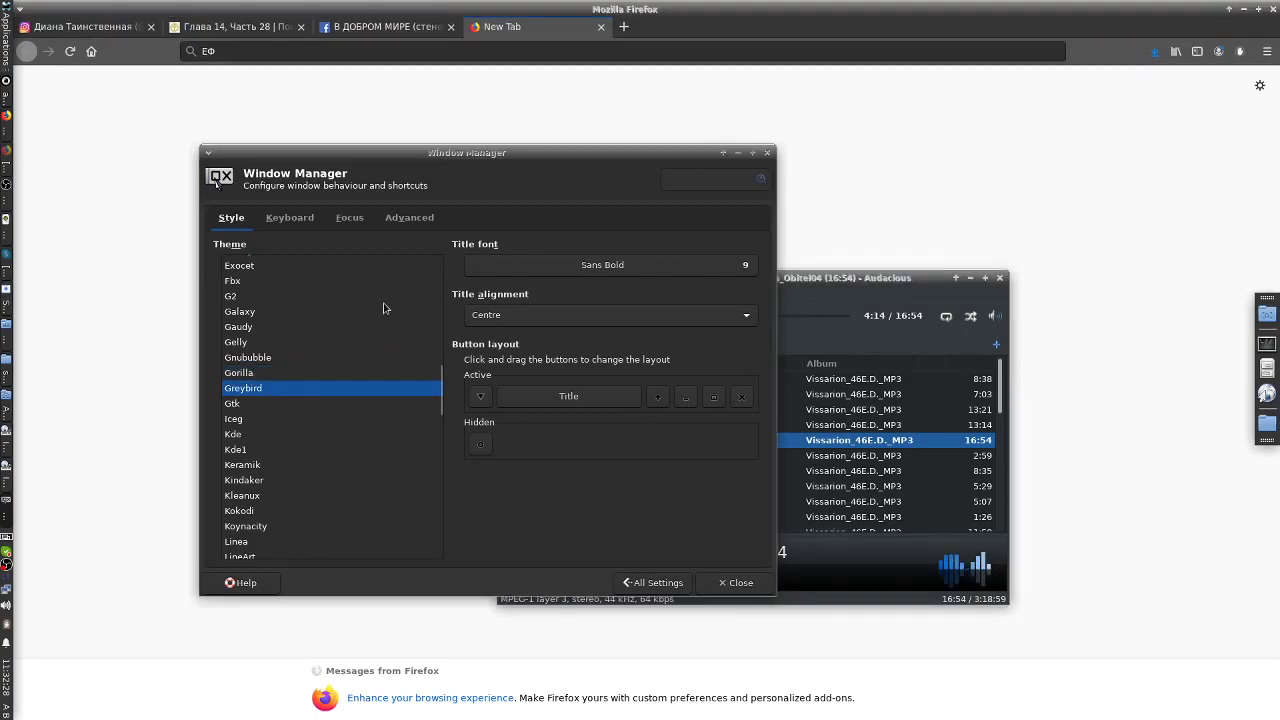
click(248, 374)
click(249, 390)
click(812, 283)
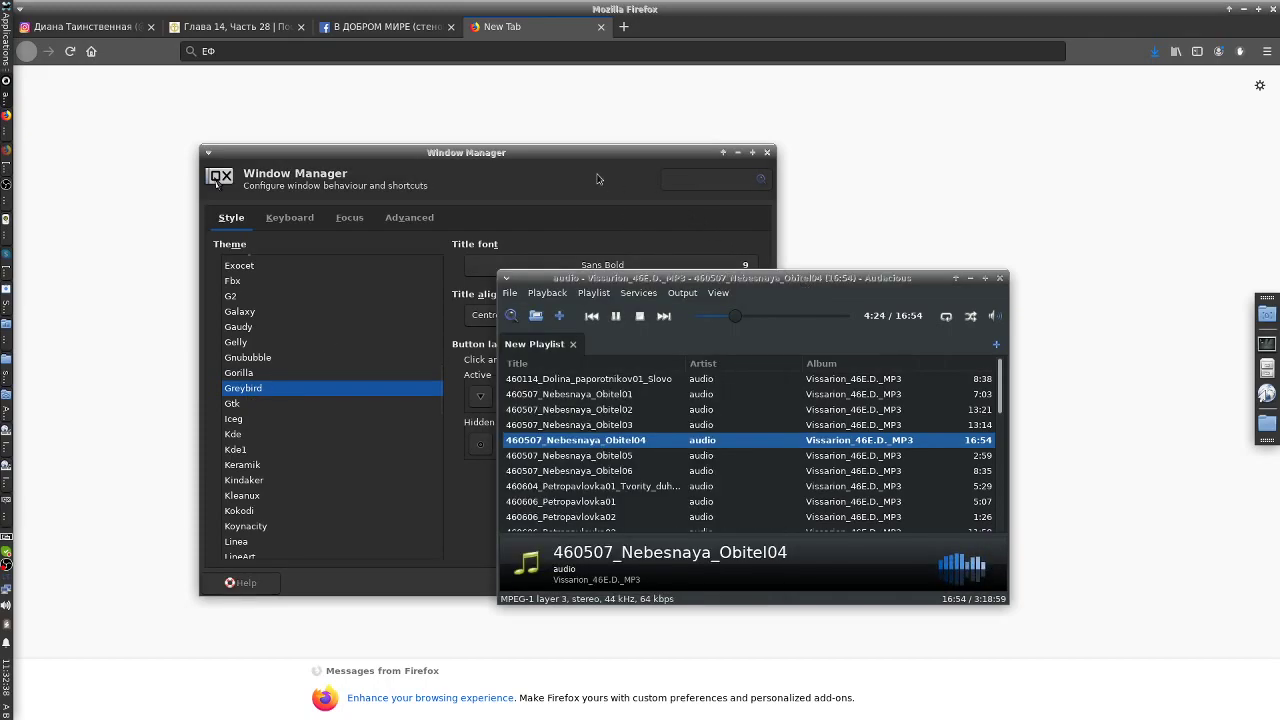
click(547, 156)
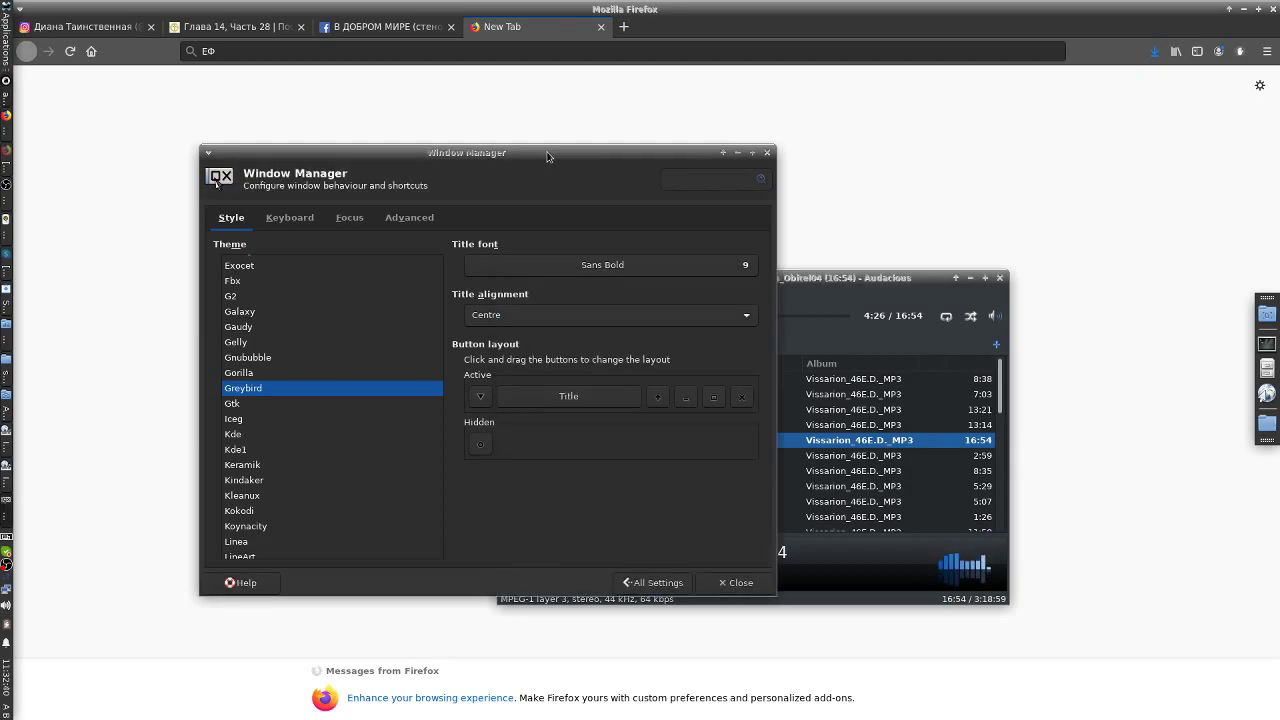
- Try the window themes Iceg, Kde1 and Keramik, apply Kindaker, and maximise the settings window
click(233, 418)
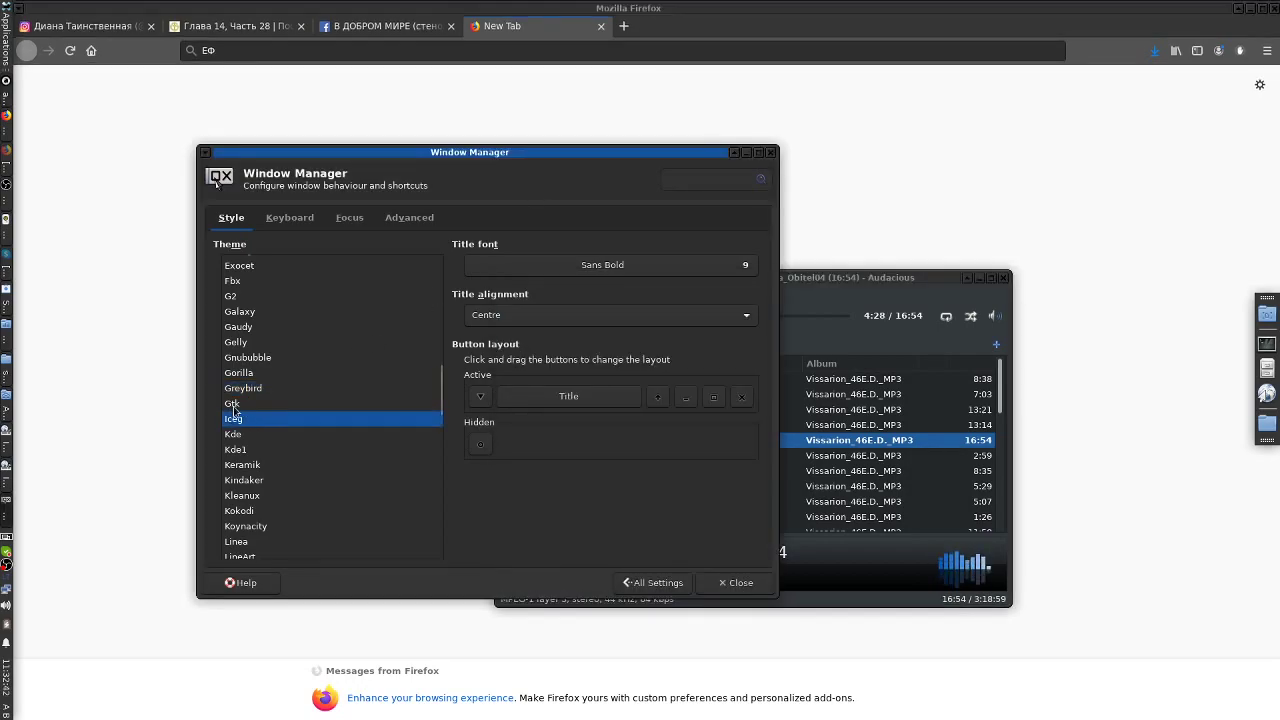
click(274, 449)
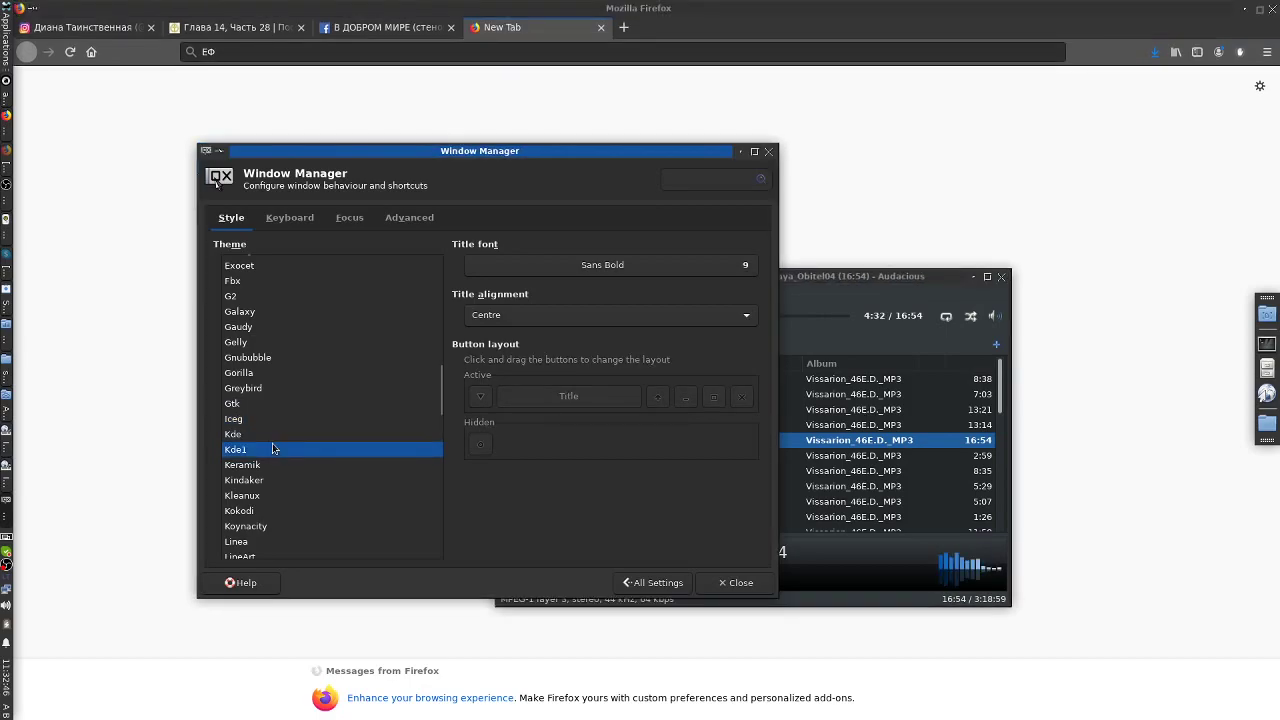
click(277, 466)
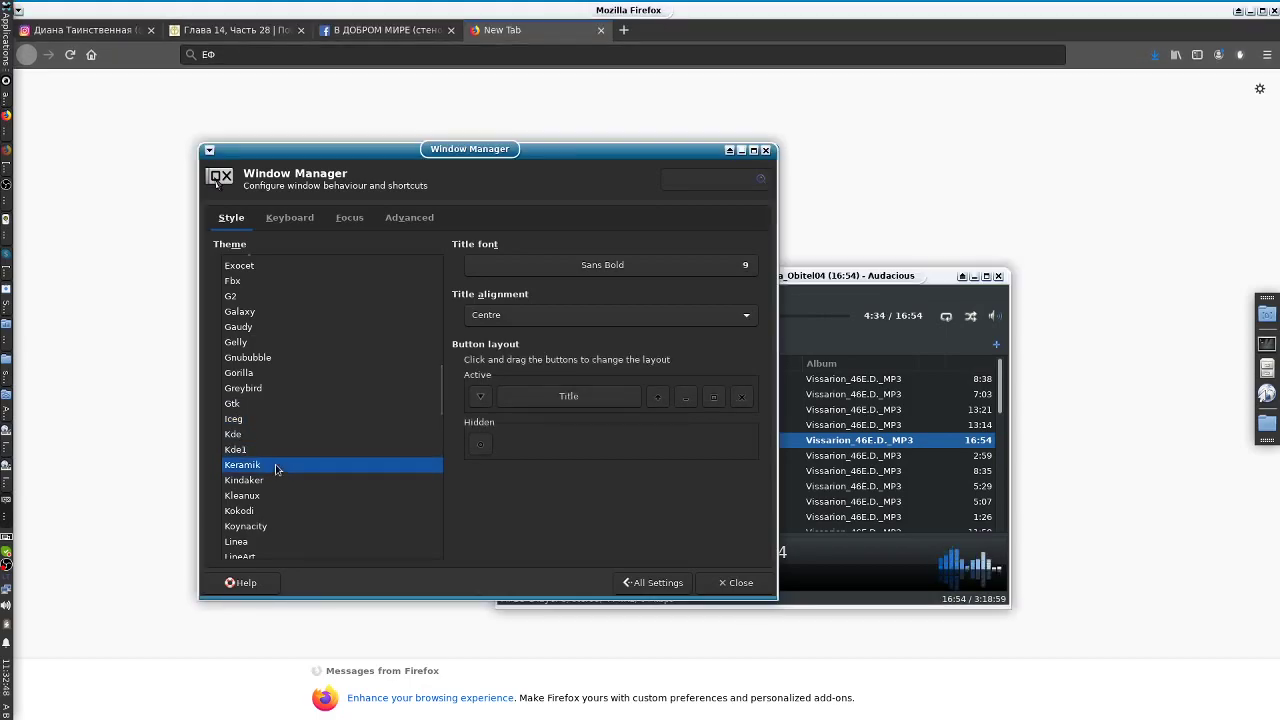
click(270, 481)
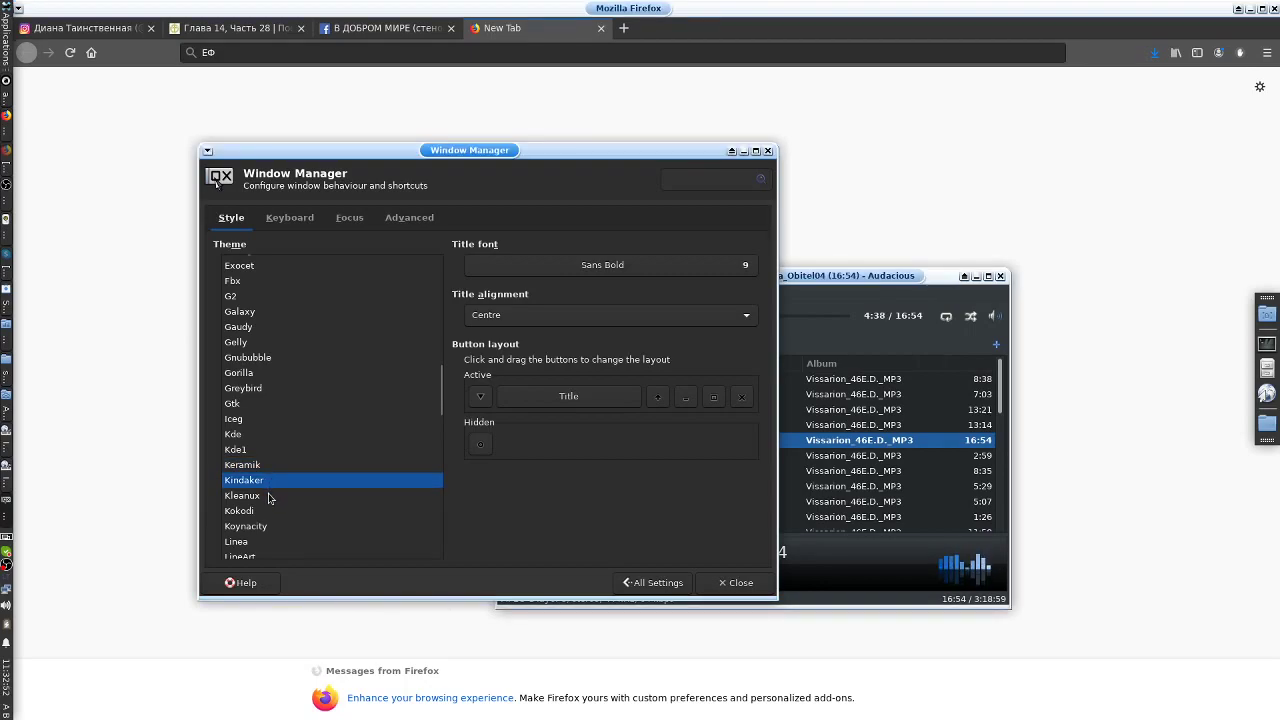
click(756, 152)
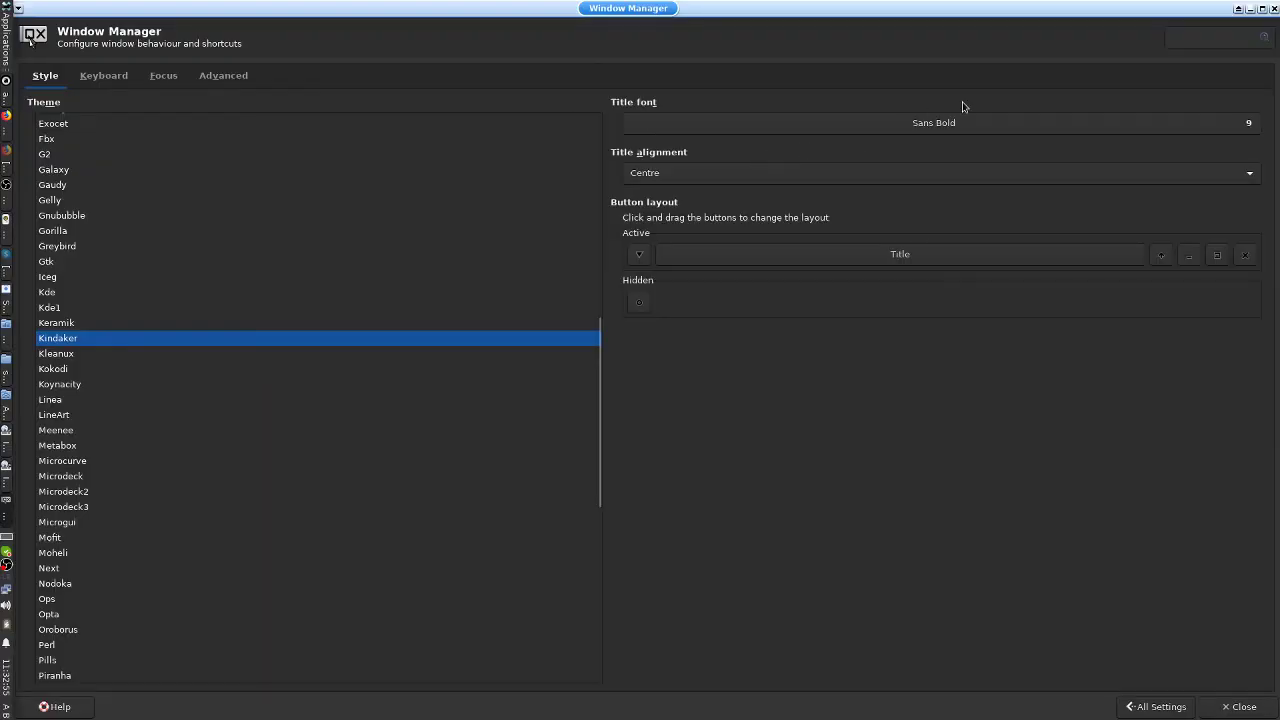
- Restore the maximised Window Manager window and try the themes Kleanux, Kokodi, Koynacity, Linea and LineArt in turn
click(1262, 8)
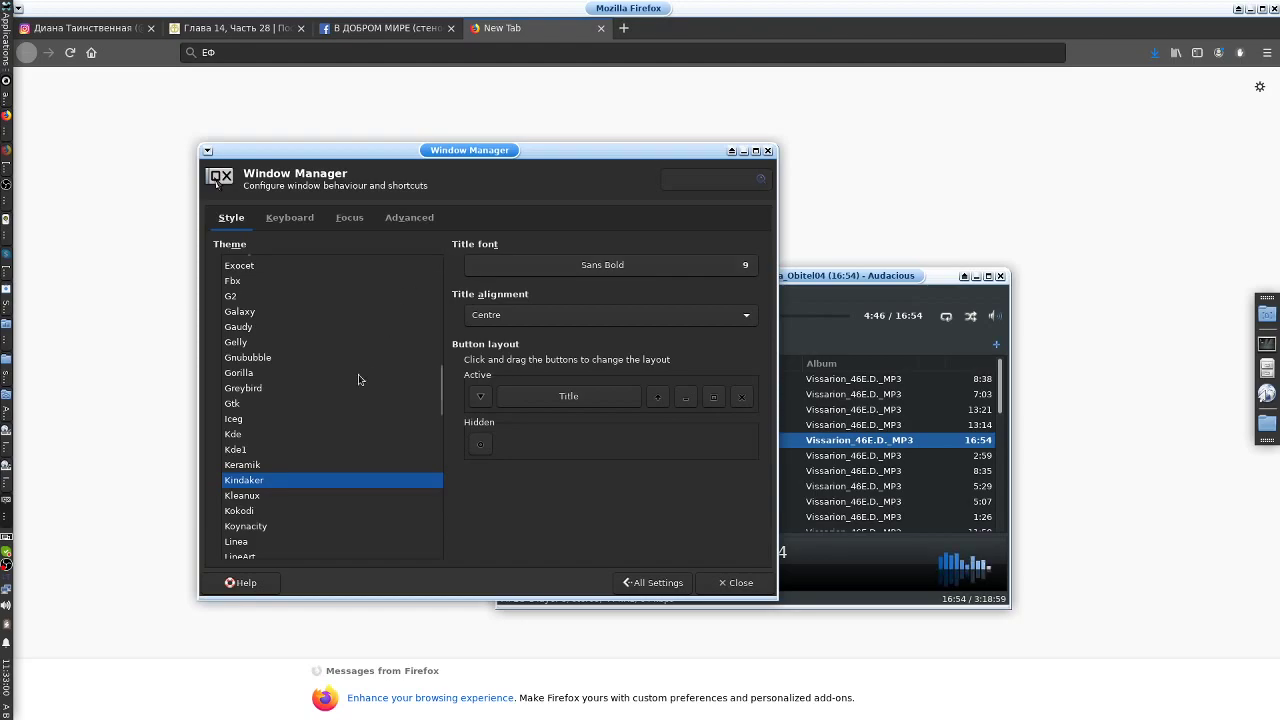
click(283, 496)
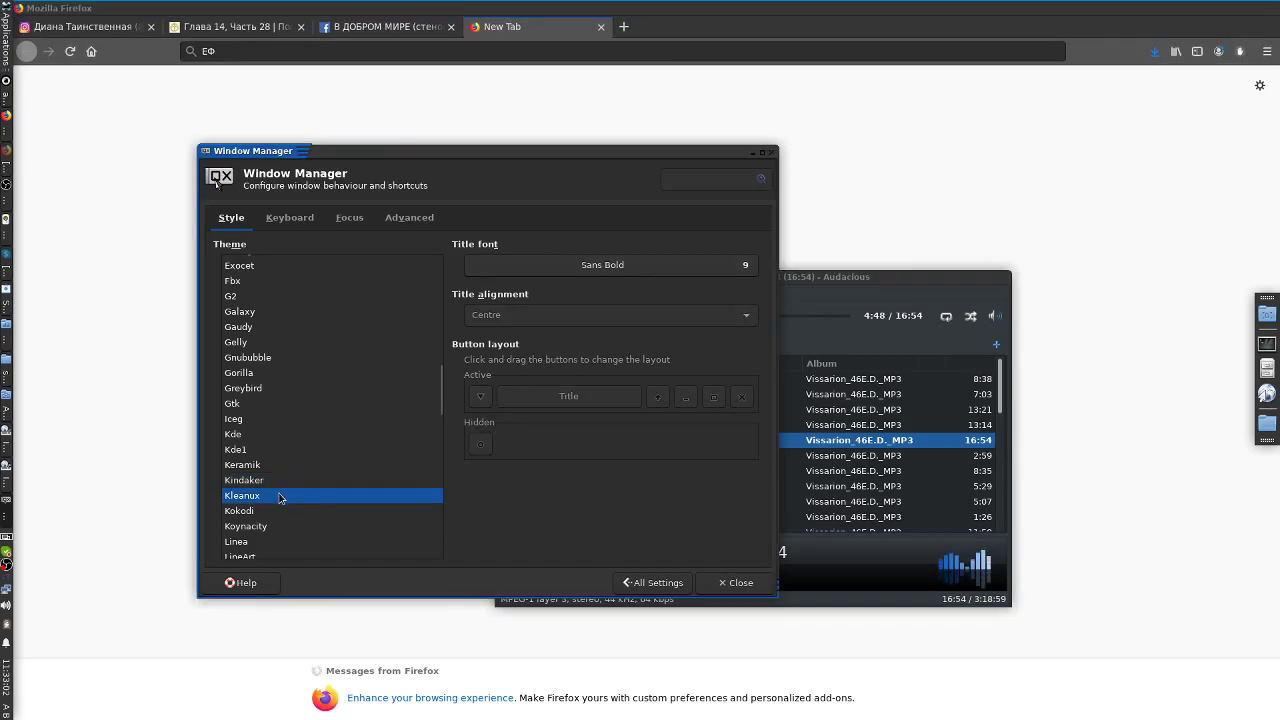
click(248, 511)
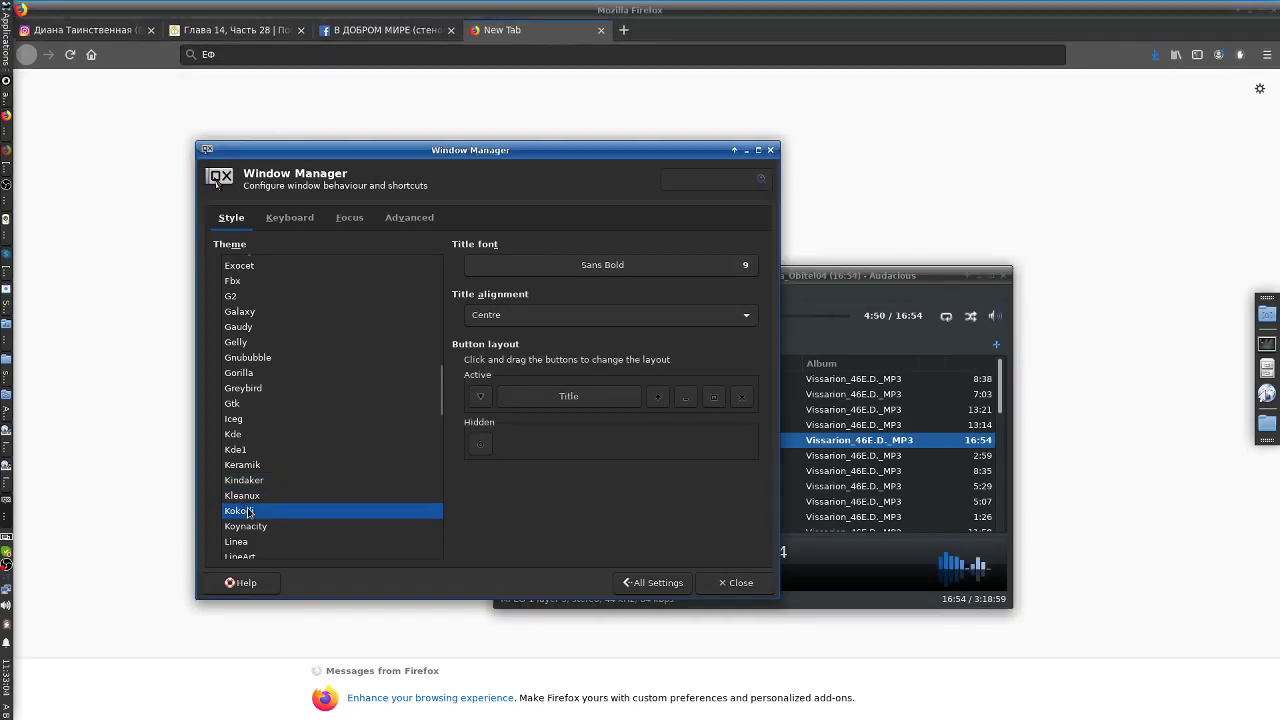
scroll(291, 493, down, 3)
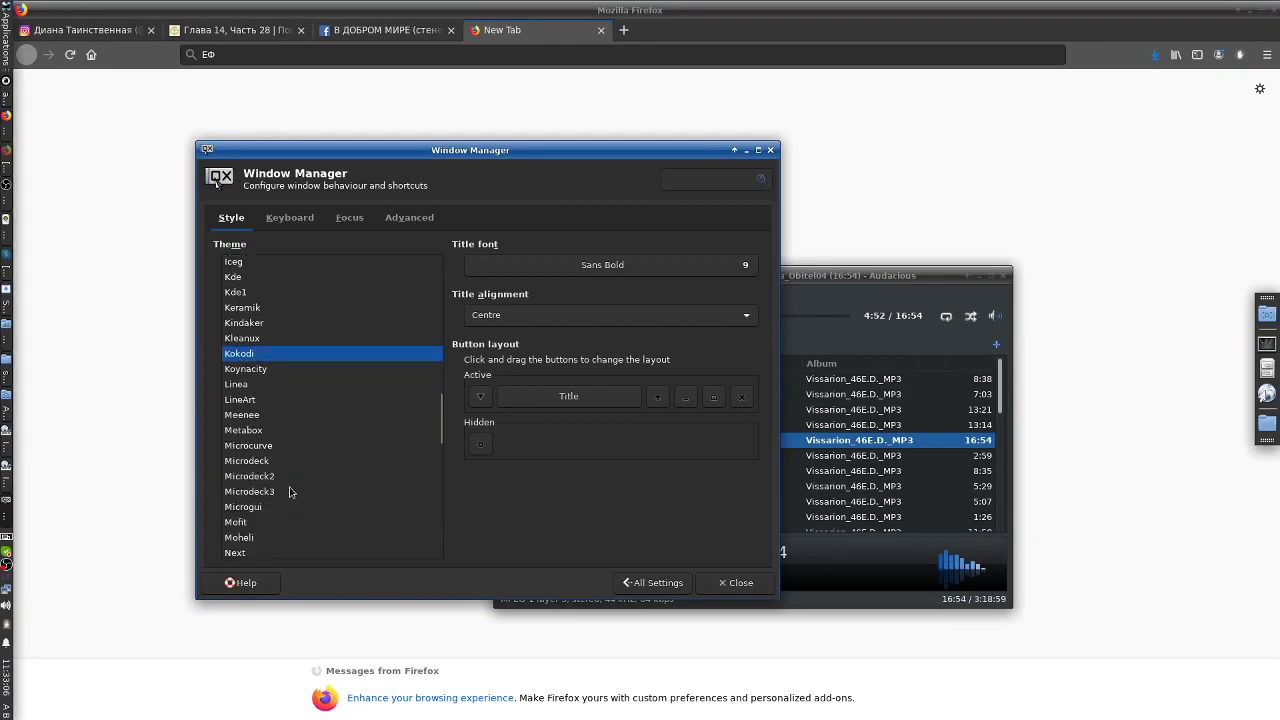
click(251, 370)
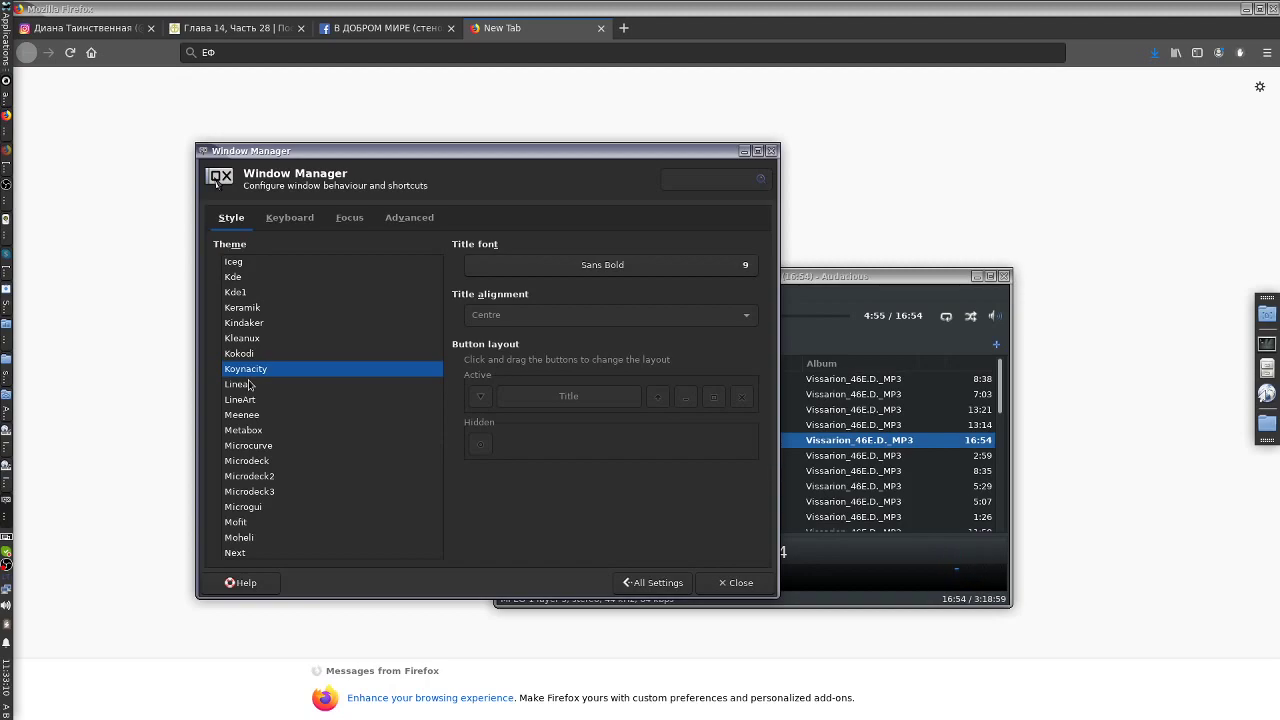
click(250, 386)
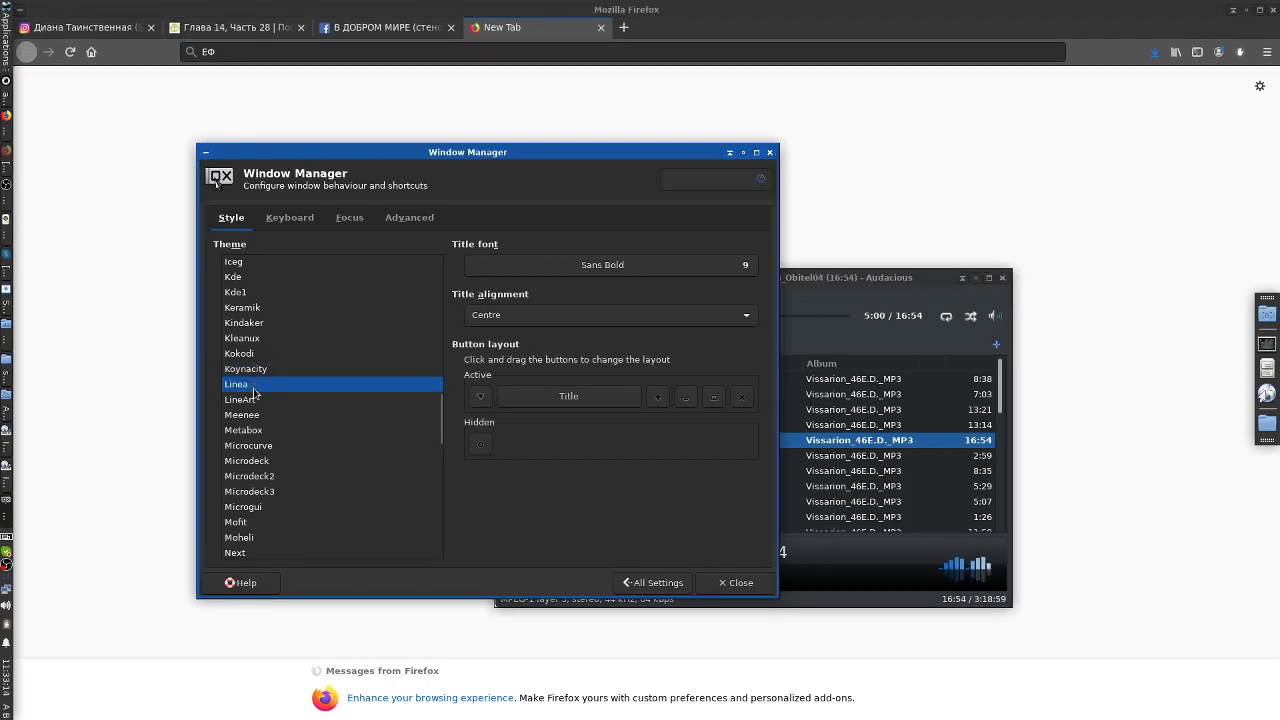
click(259, 401)
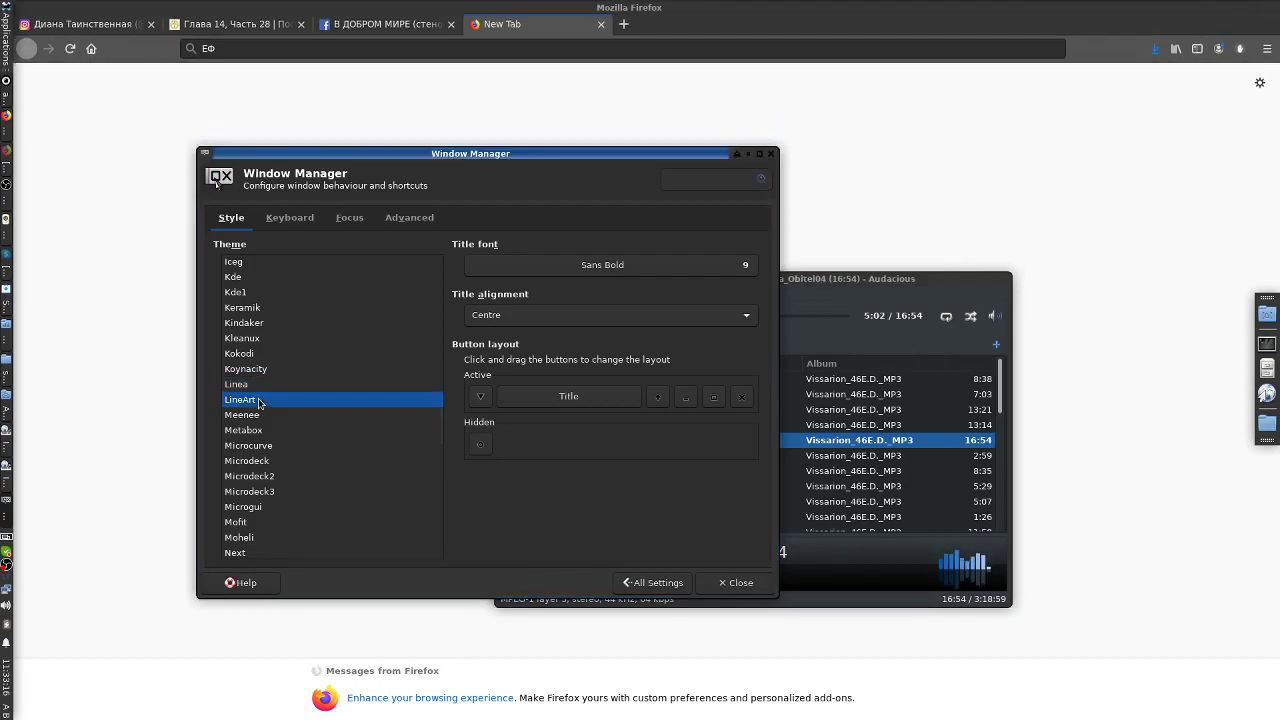
- Try the window themes Meenee, Metabox, Microcurve, Microdeck, Microdeck2 and Microdeck3 in turn to compare their title bars
click(279, 416)
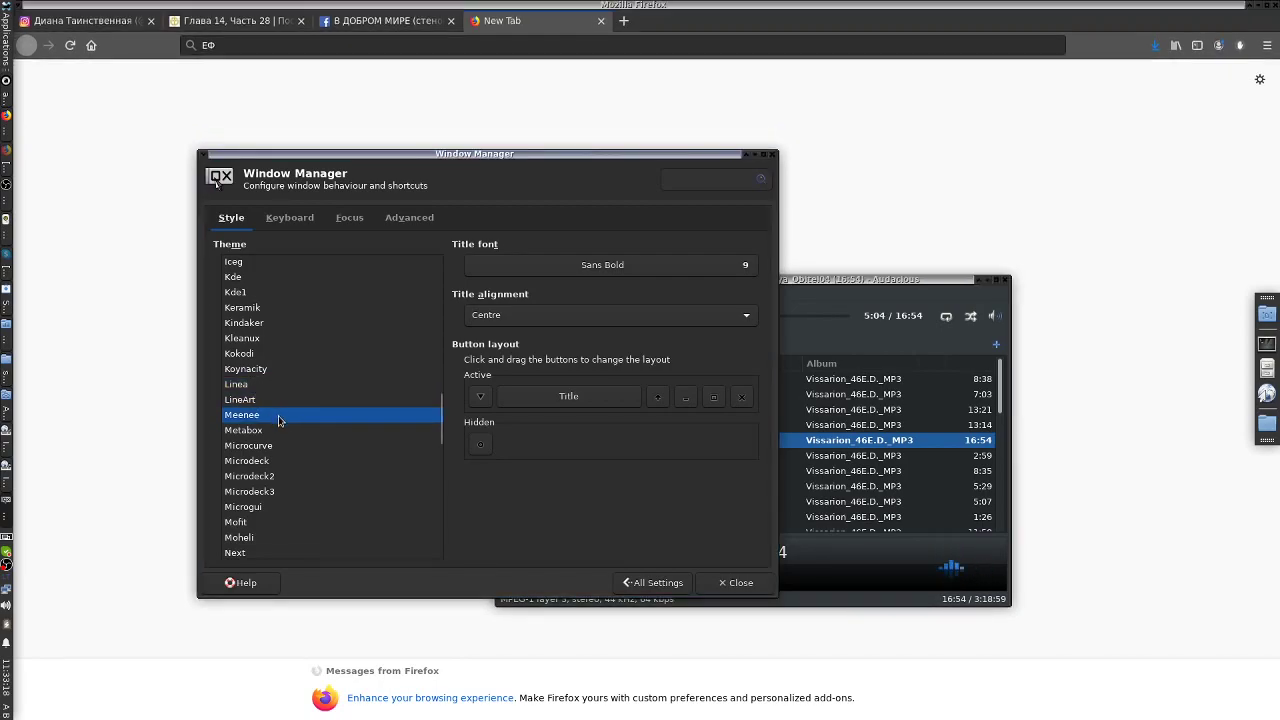
click(278, 431)
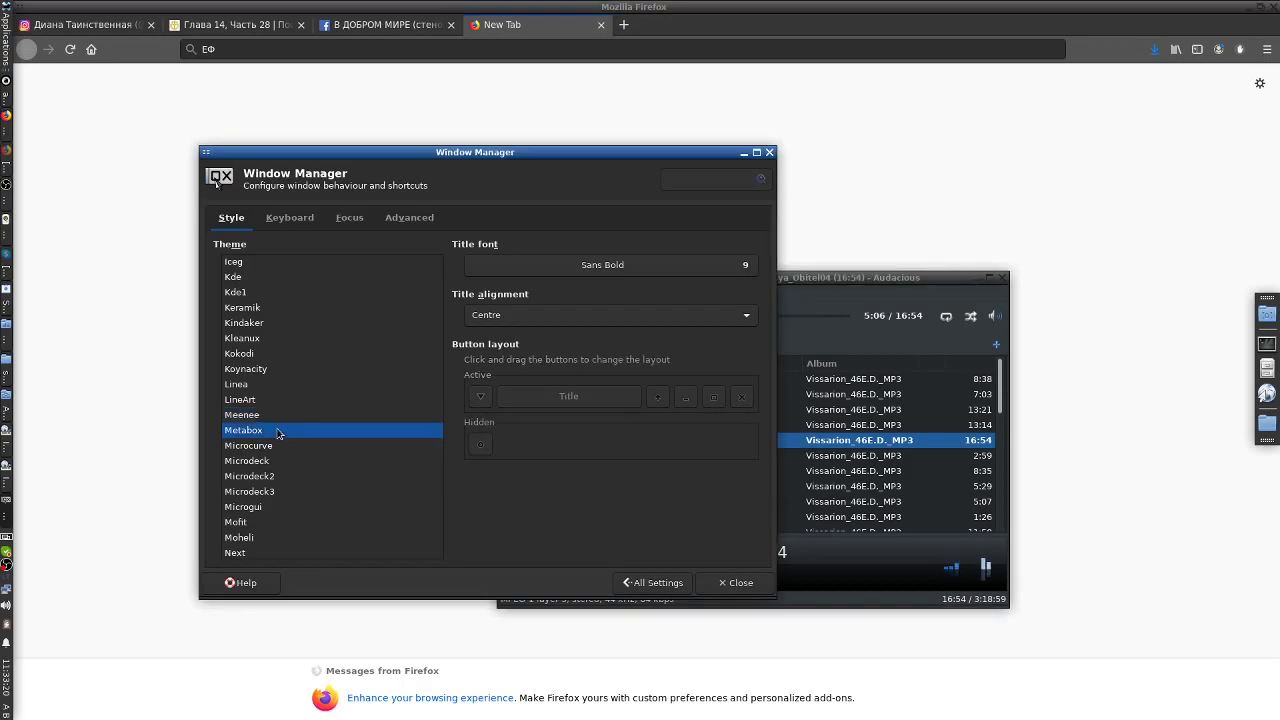
click(279, 446)
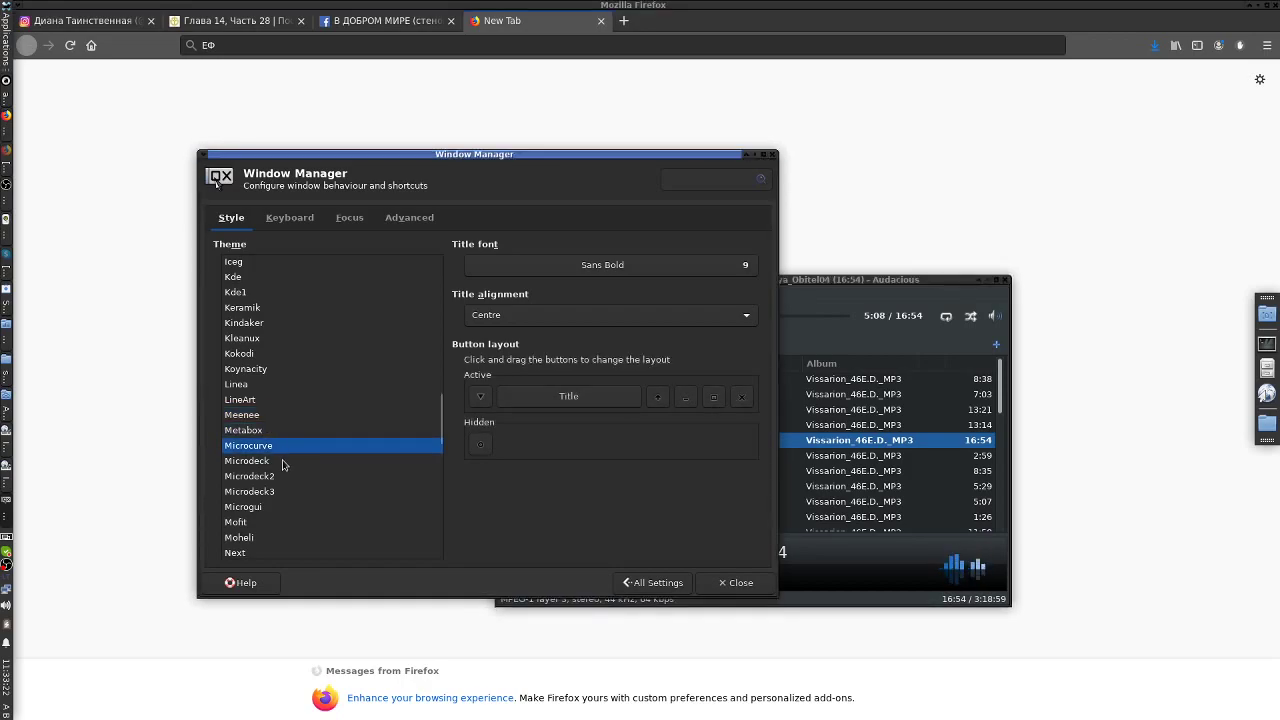
click(284, 461)
click(283, 478)
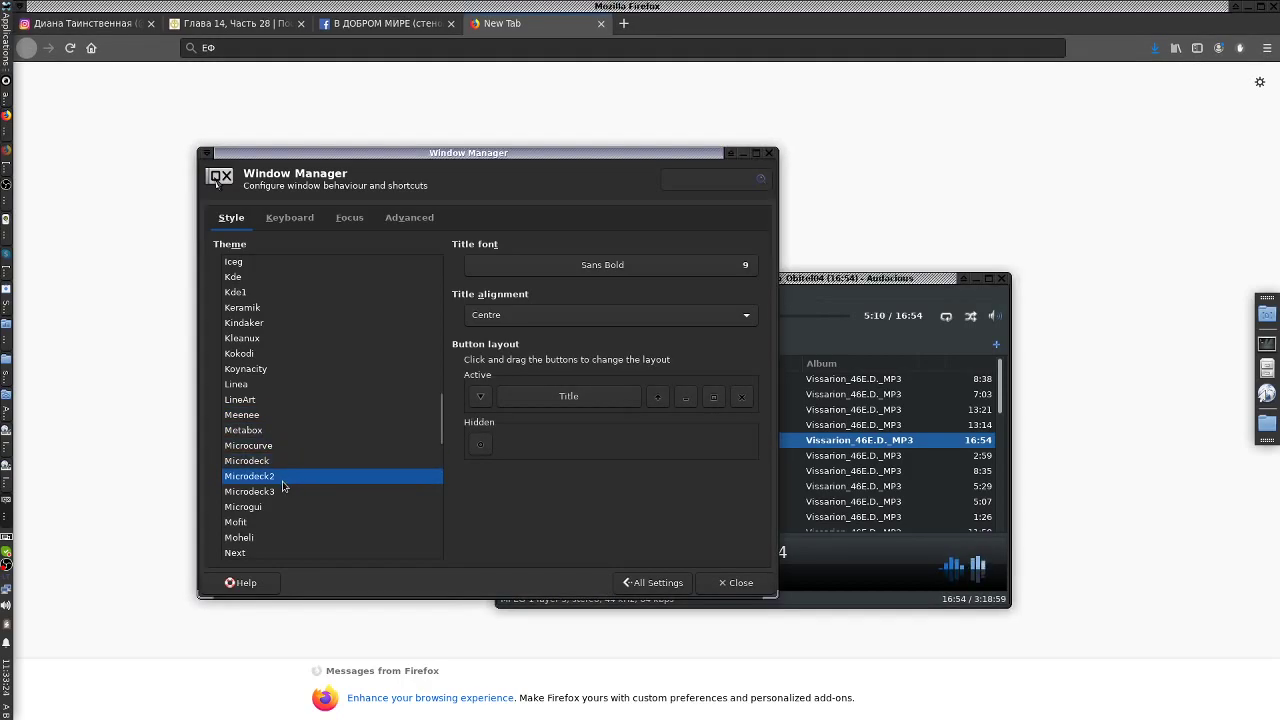
click(283, 492)
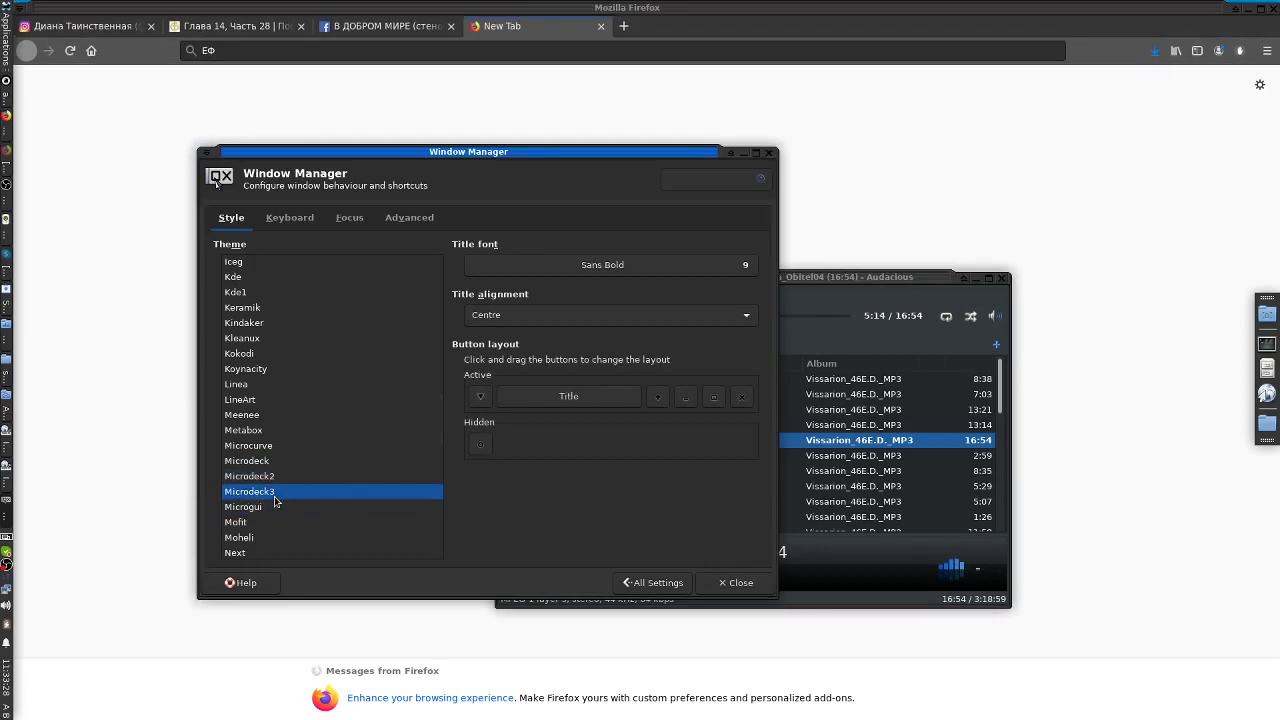
- Apply the Microgui theme and examine it with the settings window maximised and restored, and with focus switched to Audacious and back
click(276, 510)
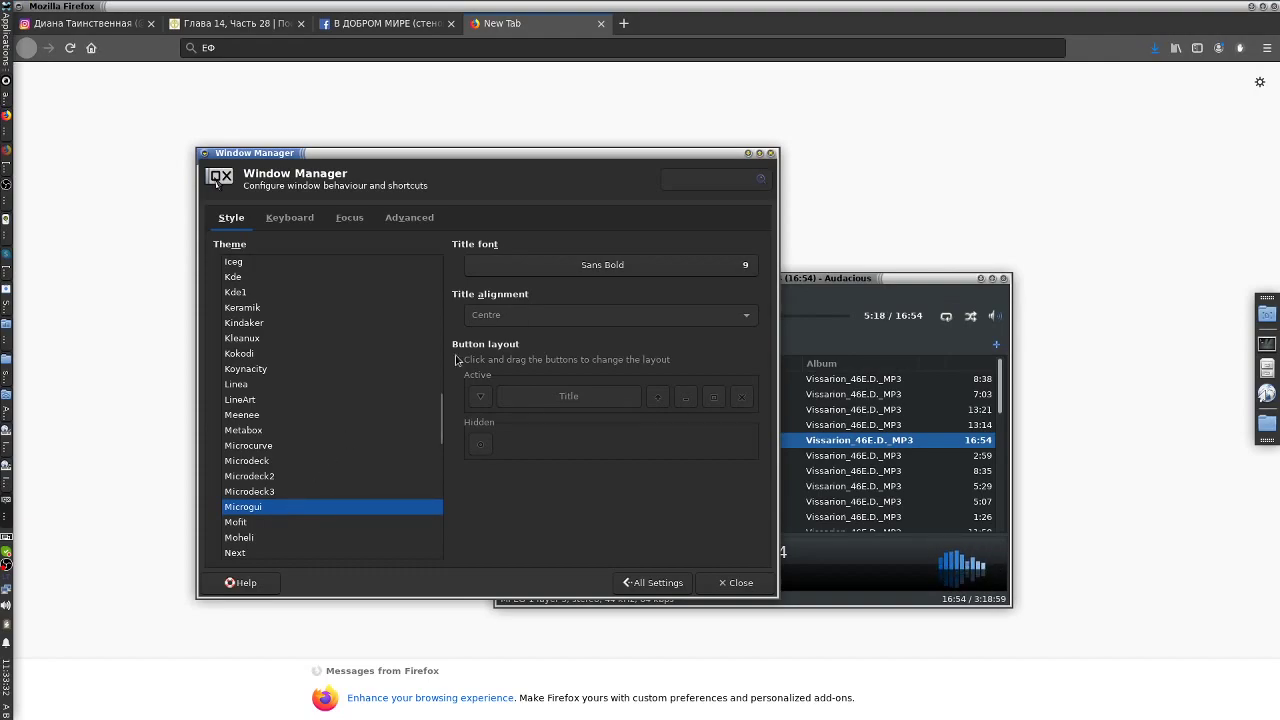
click(759, 153)
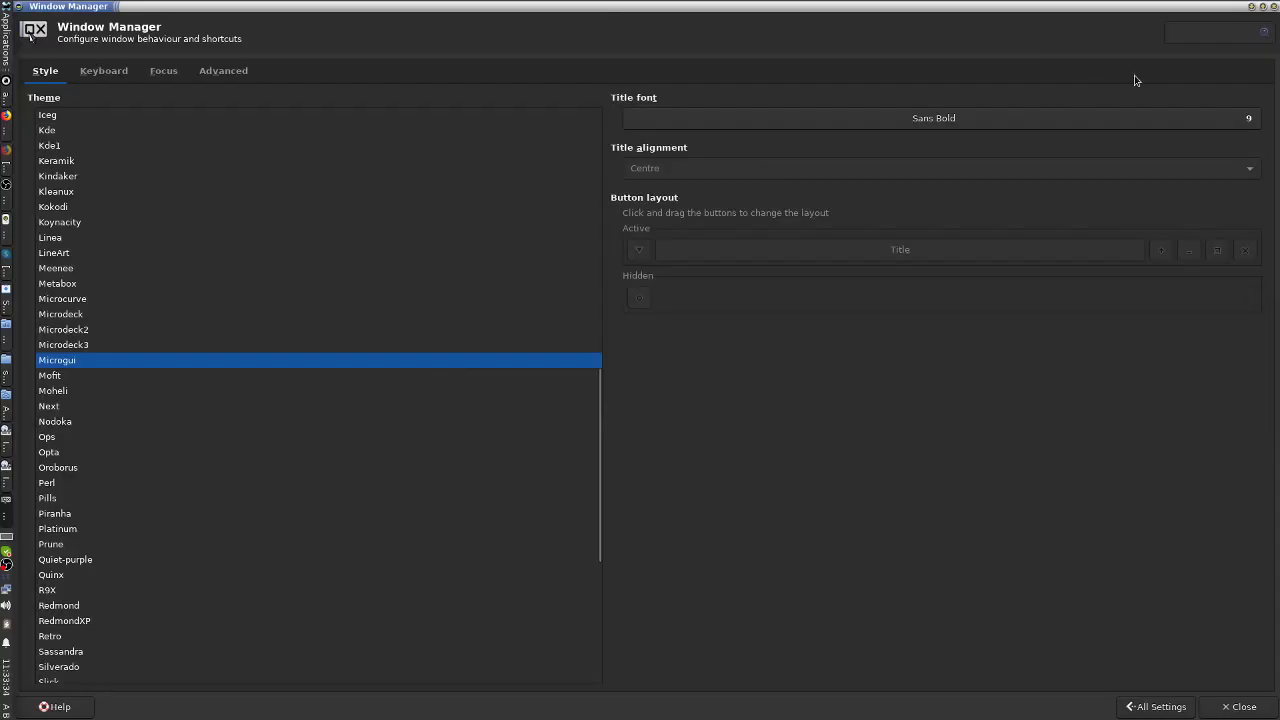
click(1262, 7)
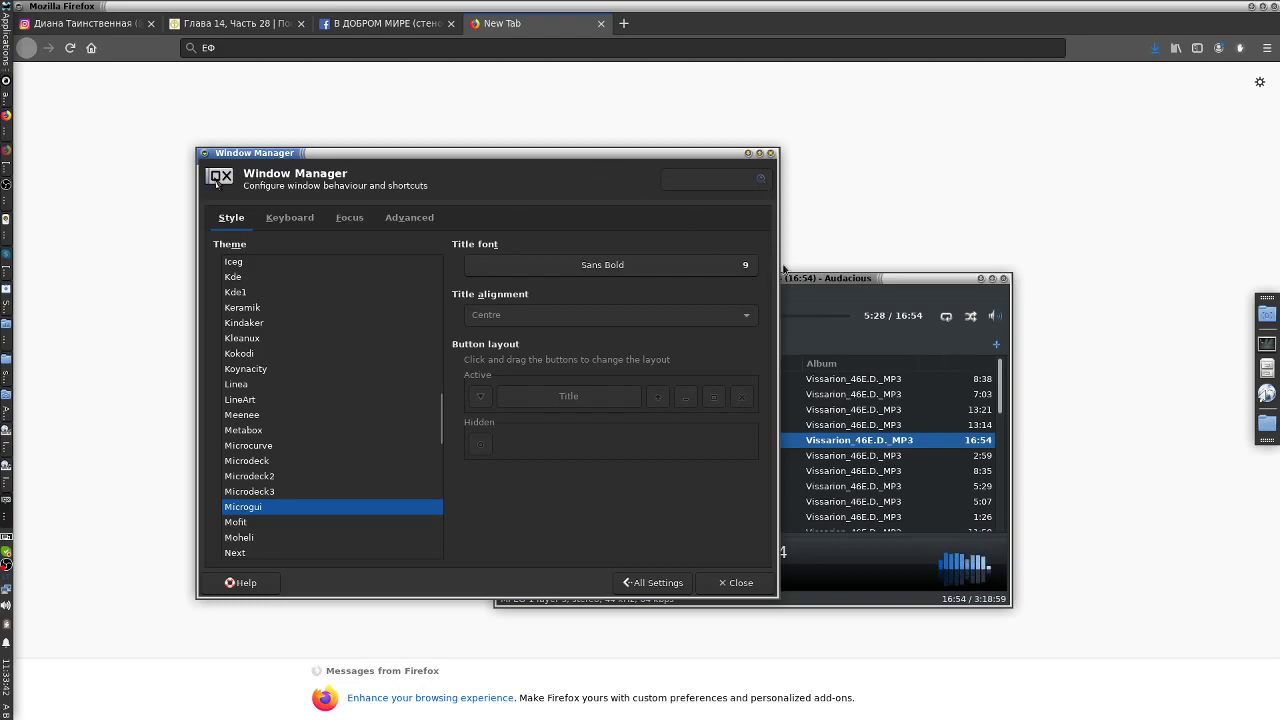
click(827, 280)
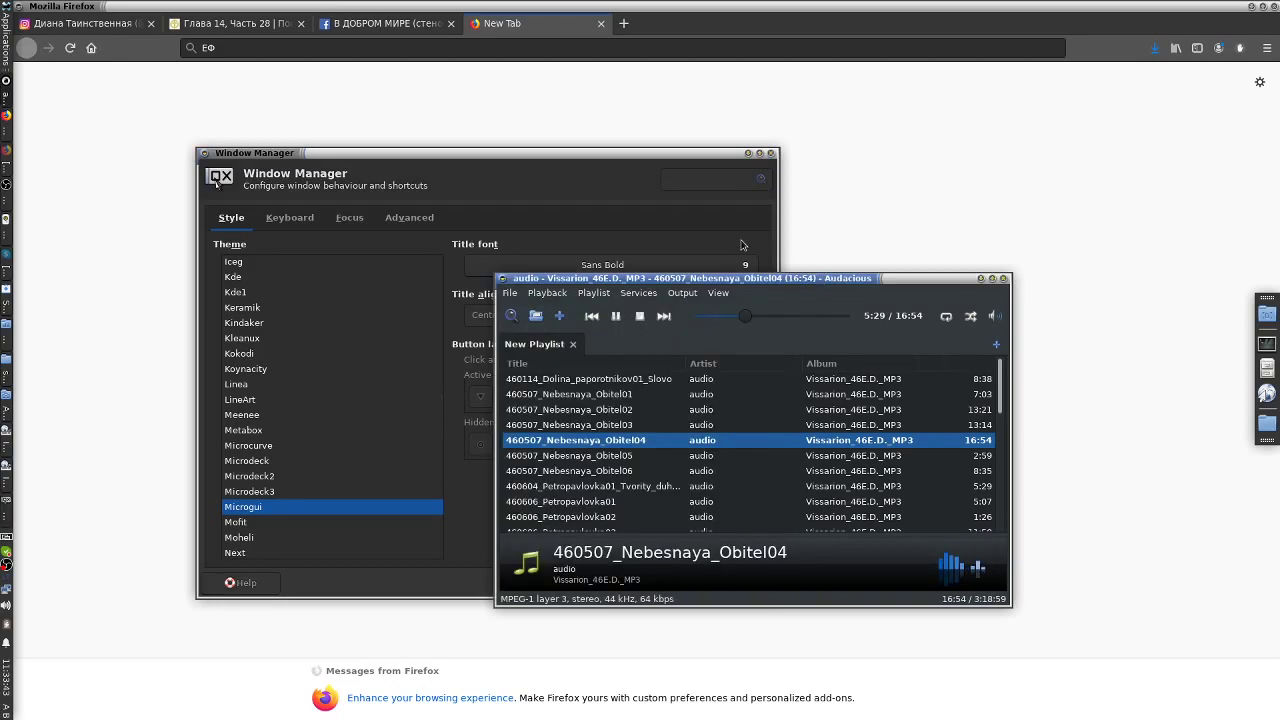
click(562, 157)
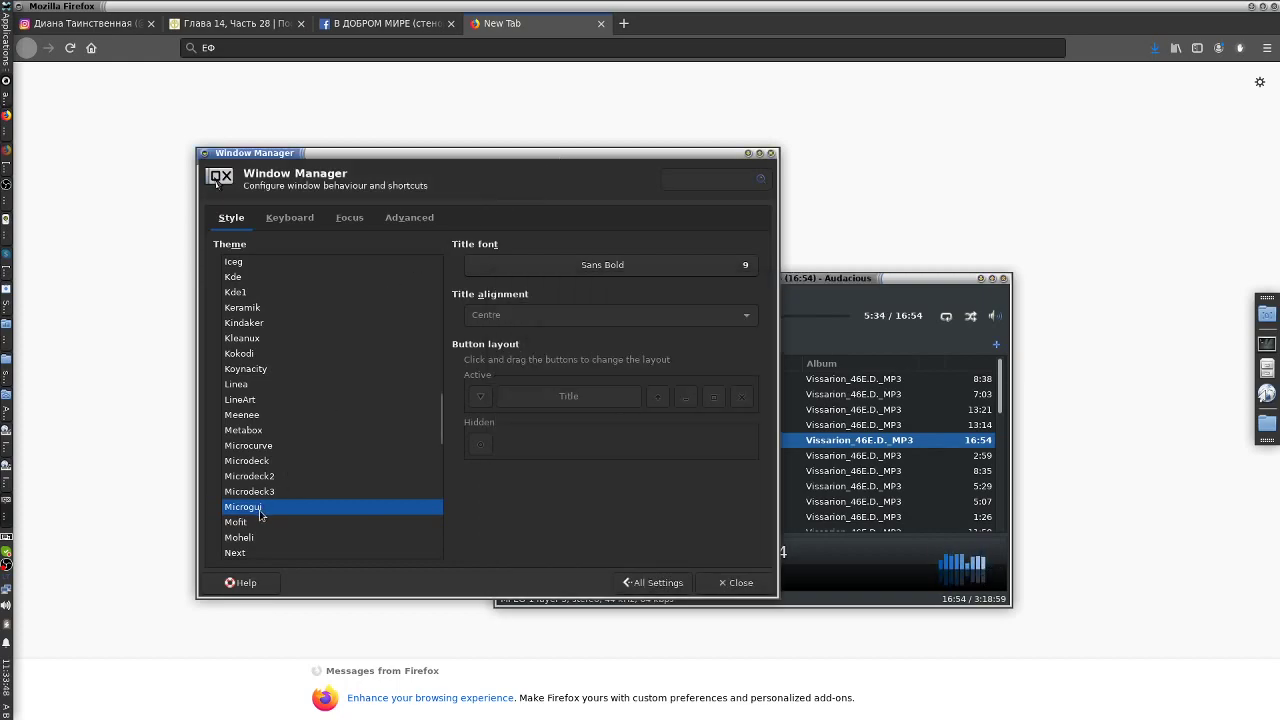
- Try the window themes Mofit, Moheli, Next and Nodoka in turn to compare their title bars
scroll(258, 517, down, 5)
scroll(258, 517, up, 1)
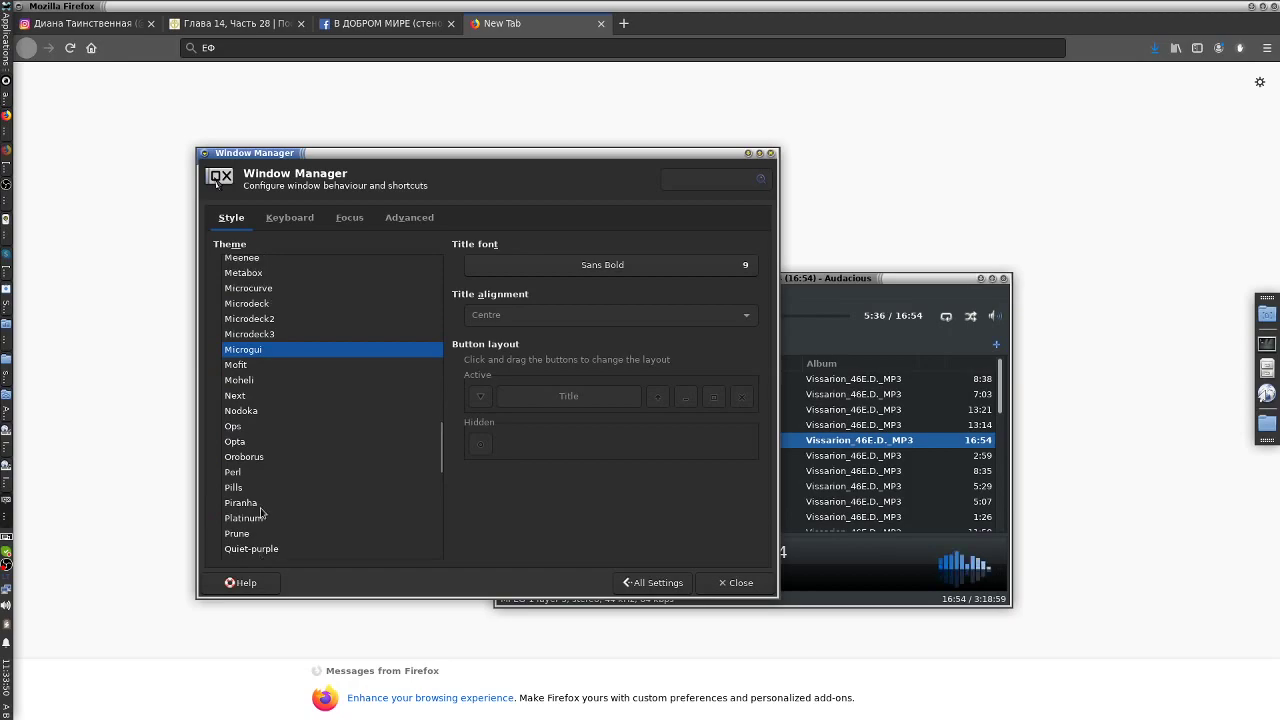
click(240, 365)
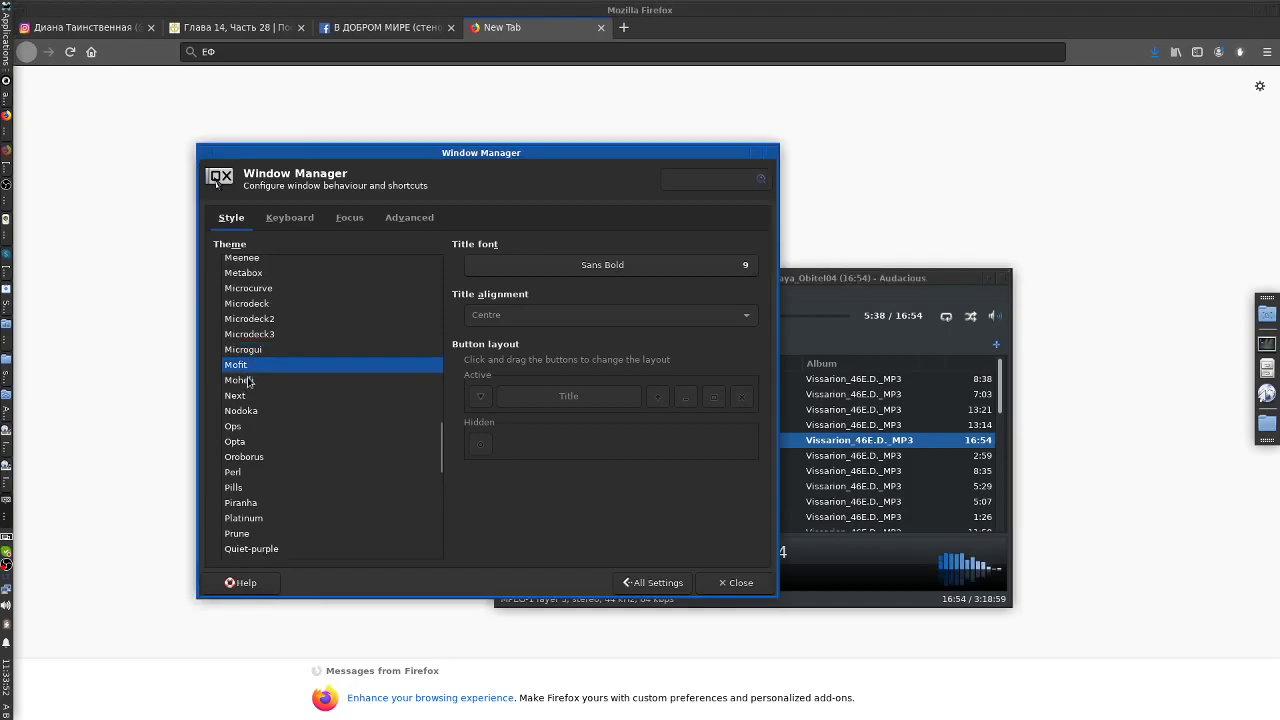
click(240, 380)
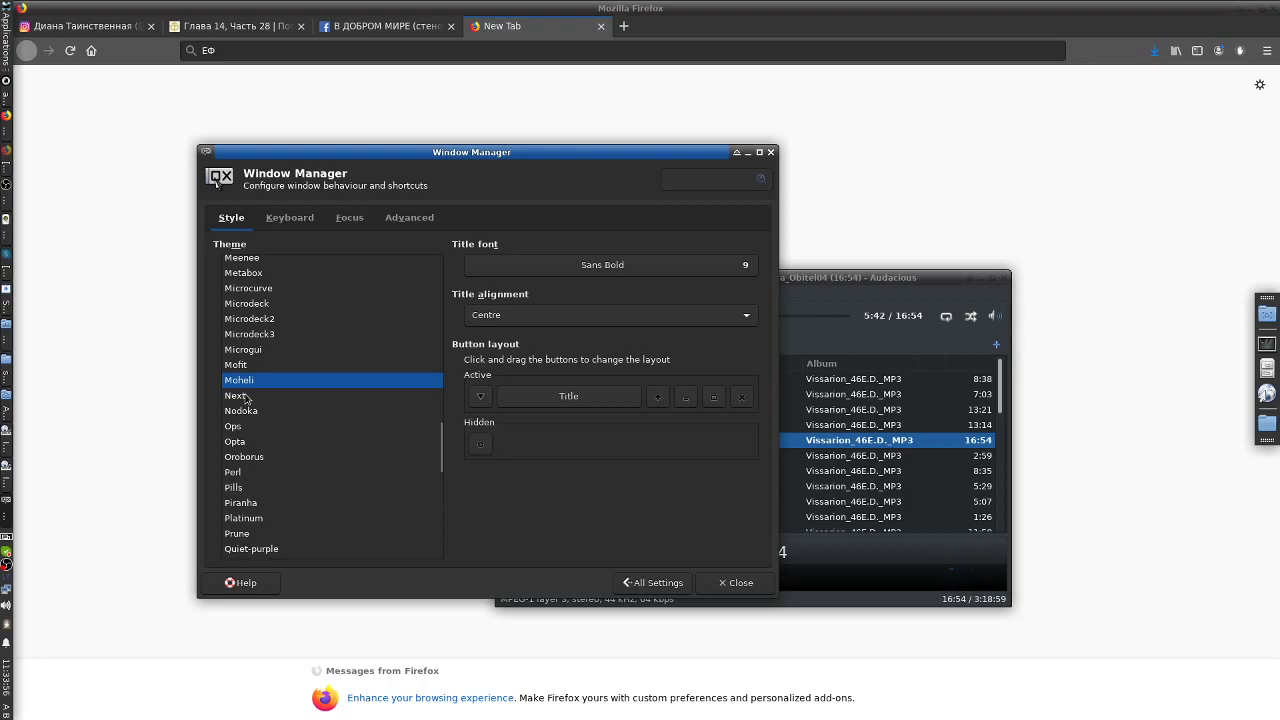
click(245, 397)
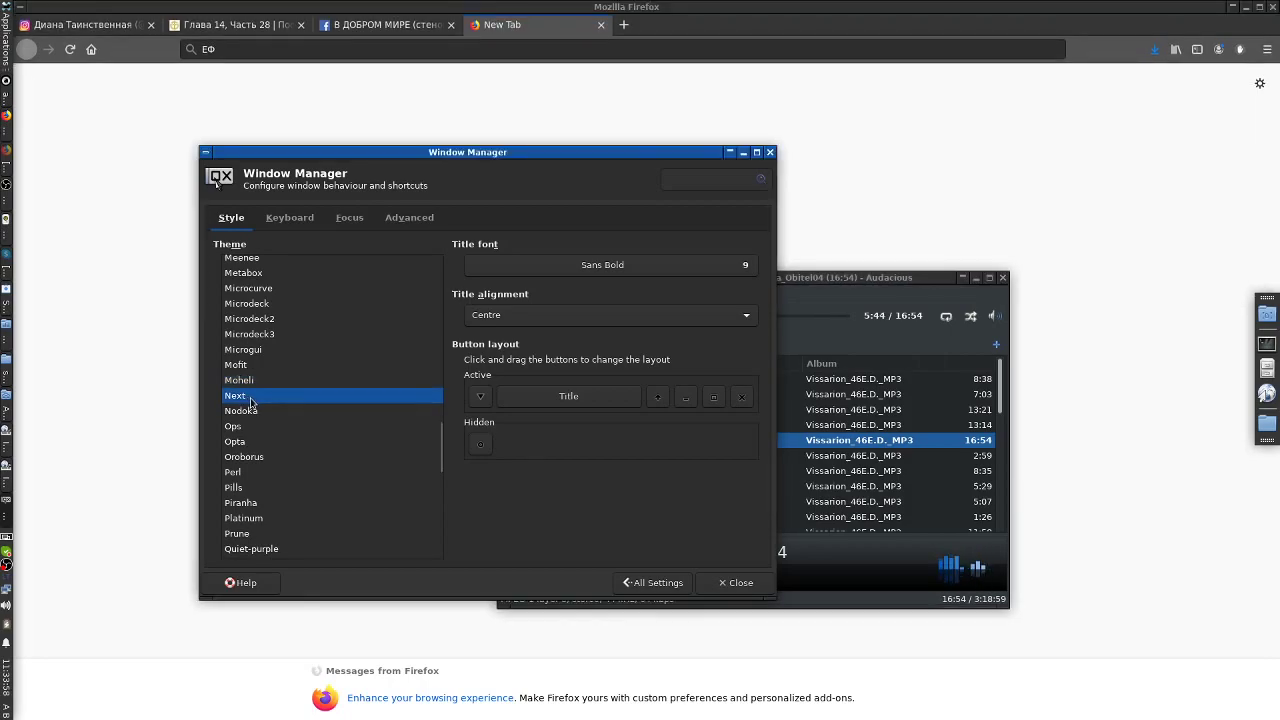
click(256, 411)
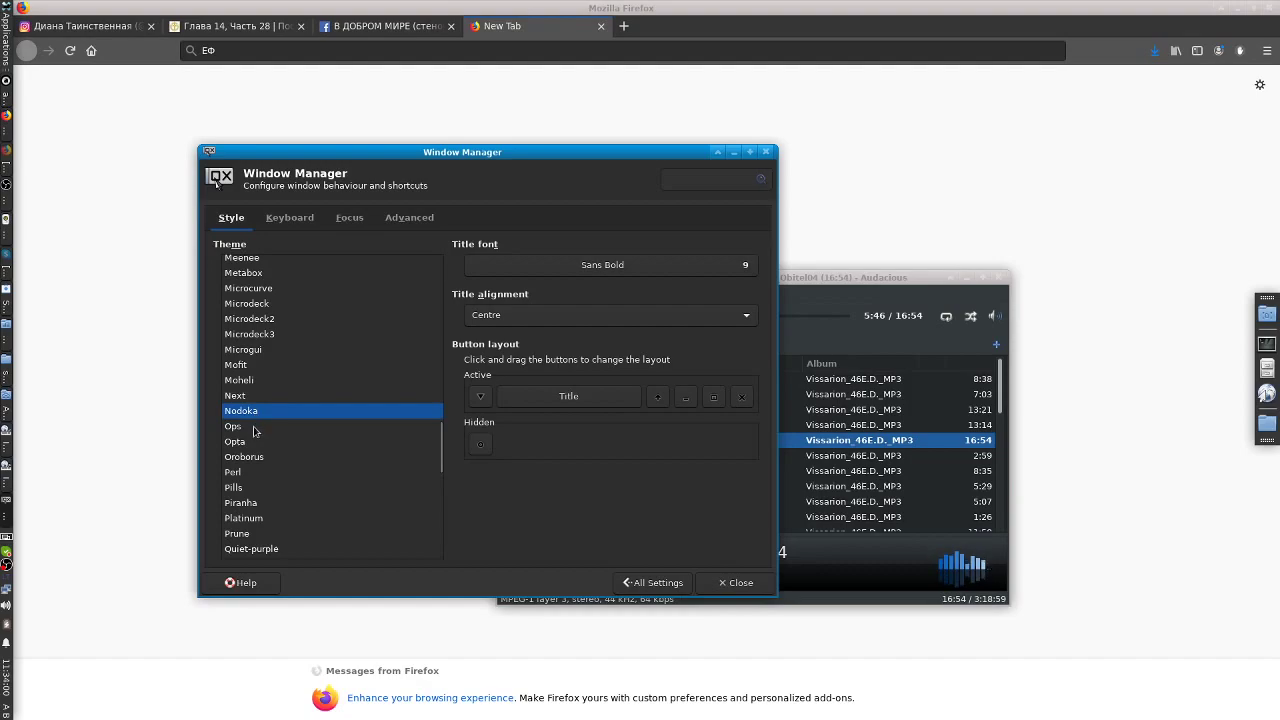
- Apply the Ops theme and examine it while moving and rolling the Window Manager window and alternating focus with Audacious
click(253, 427)
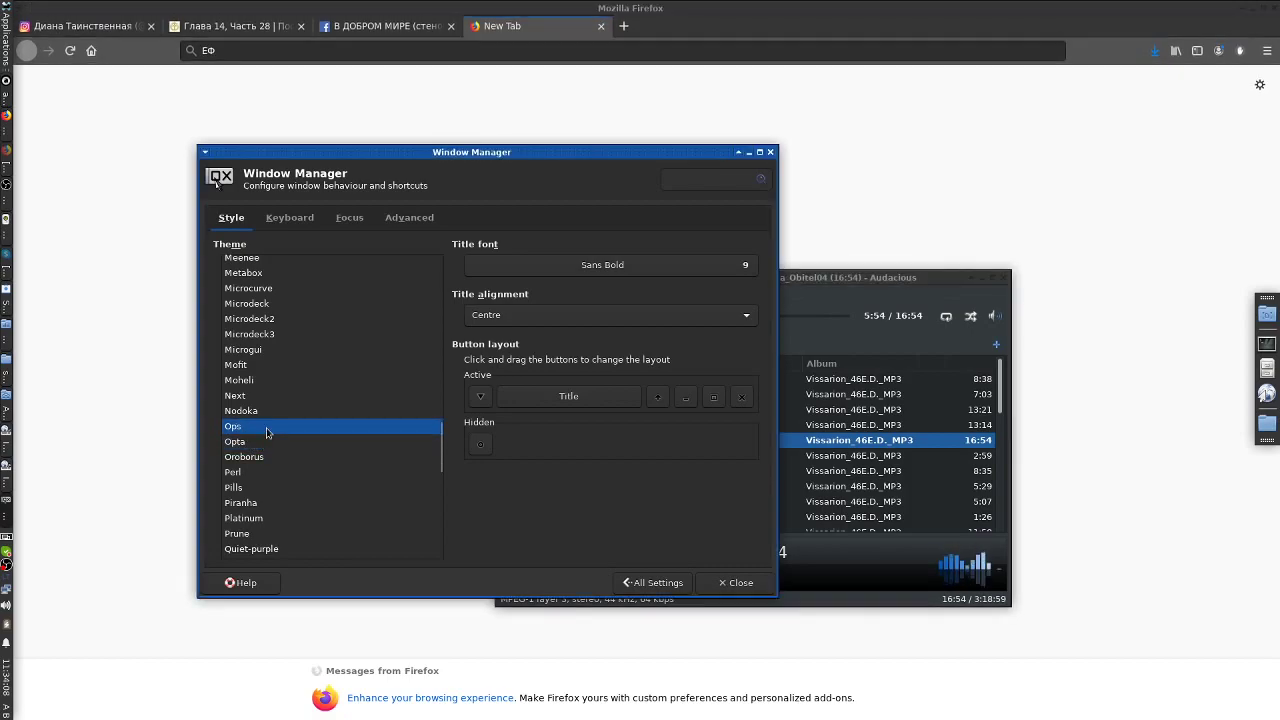
drag(535, 151, 605, 215)
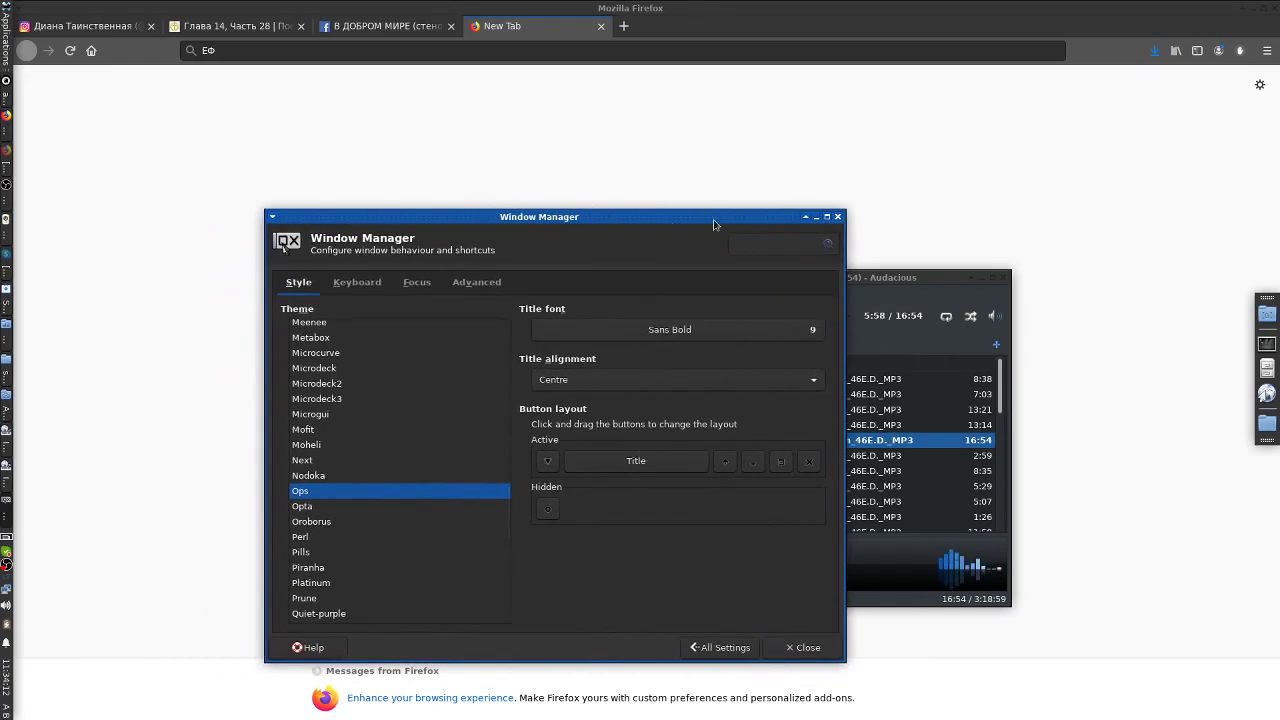
click(806, 218)
click(806, 218)
drag(753, 218, 689, 180)
click(832, 279)
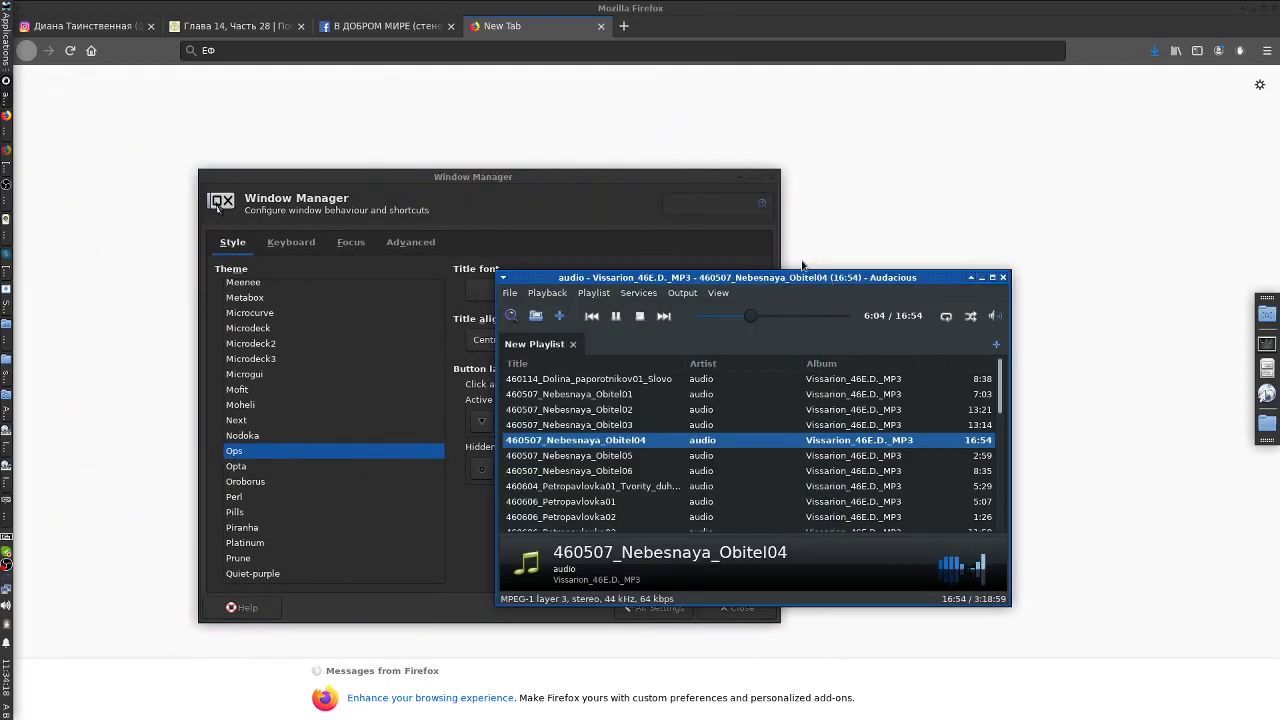
click(549, 180)
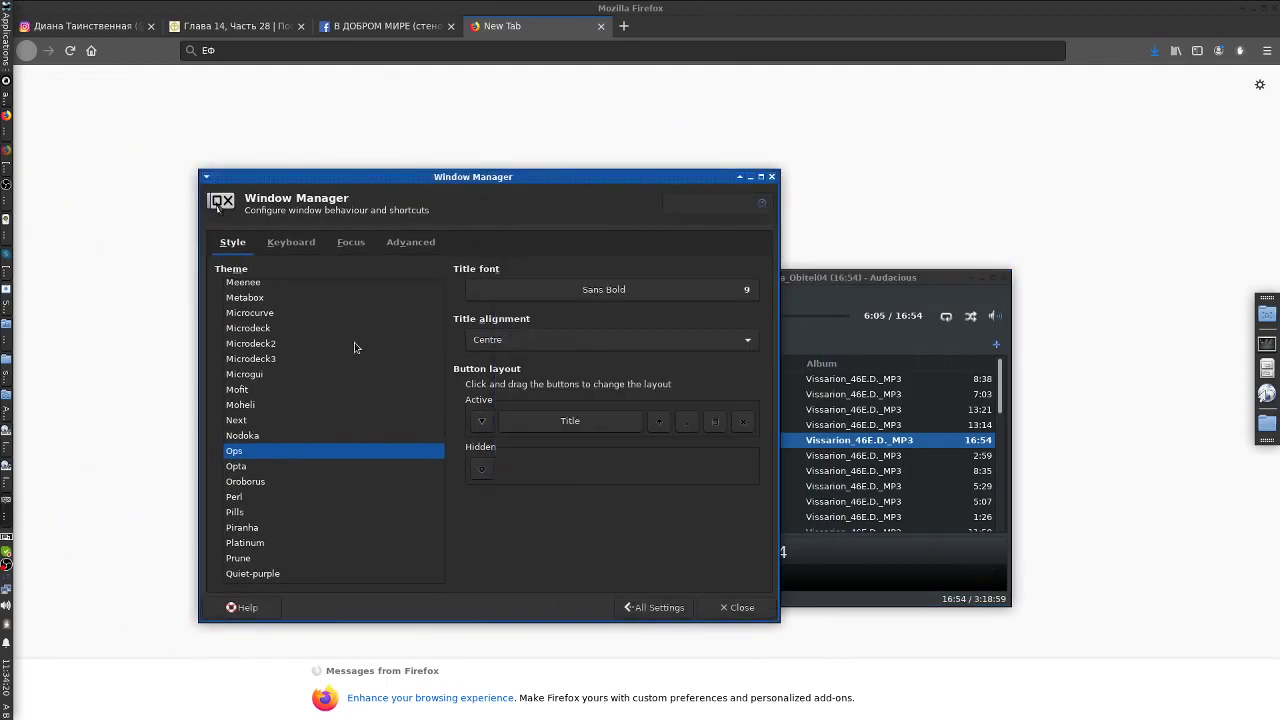
- Try the themes Opta, Oroborus, Perl and Pills, and move the Window Manager window slightly with Pills applied
click(256, 469)
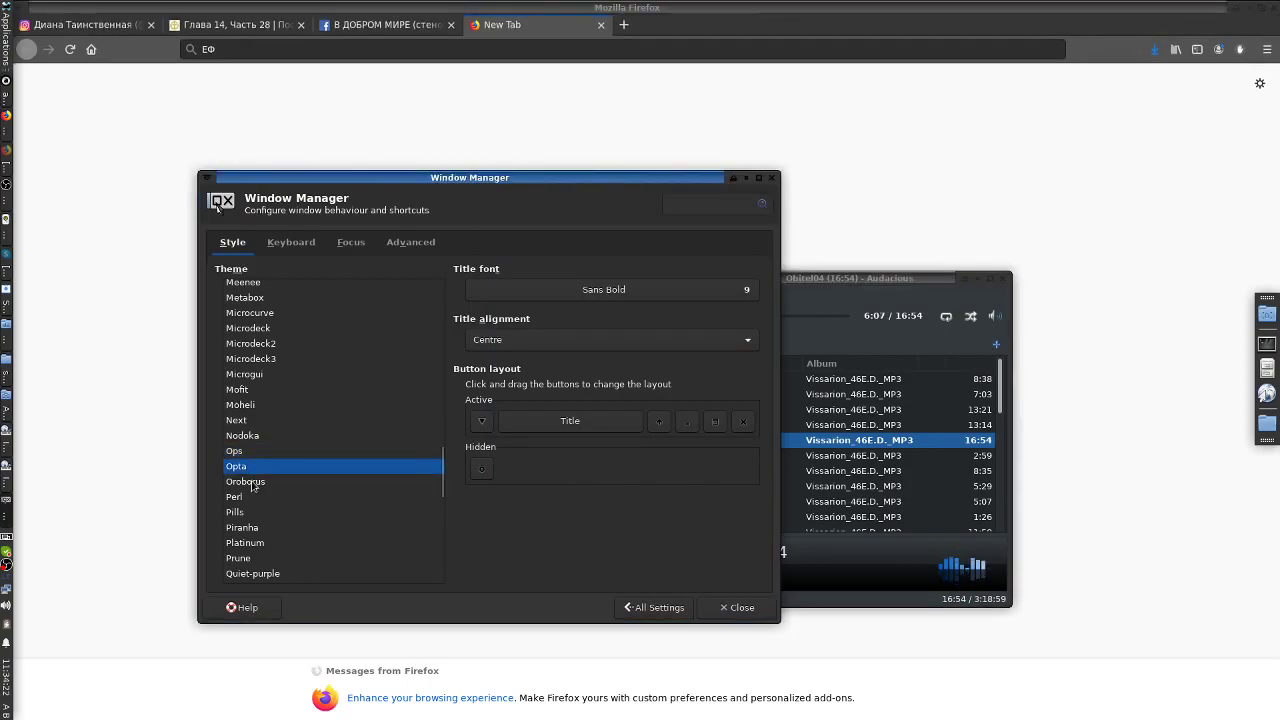
click(253, 484)
click(252, 497)
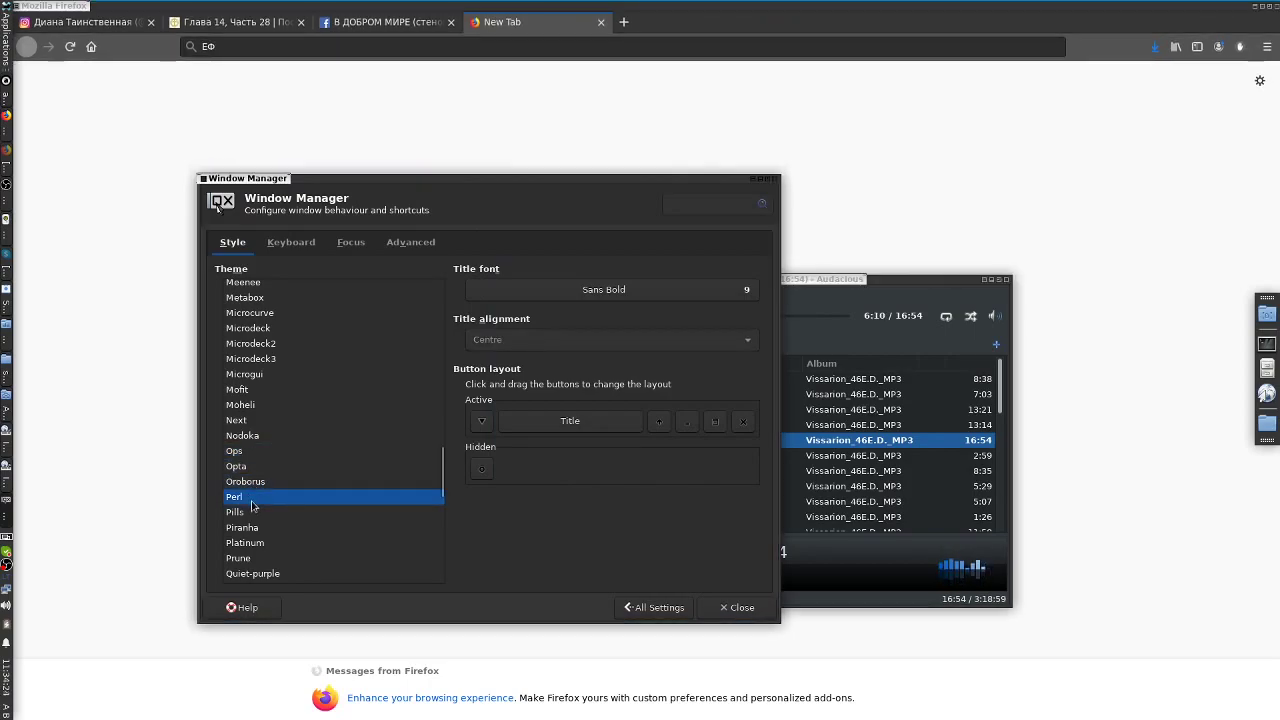
click(255, 512)
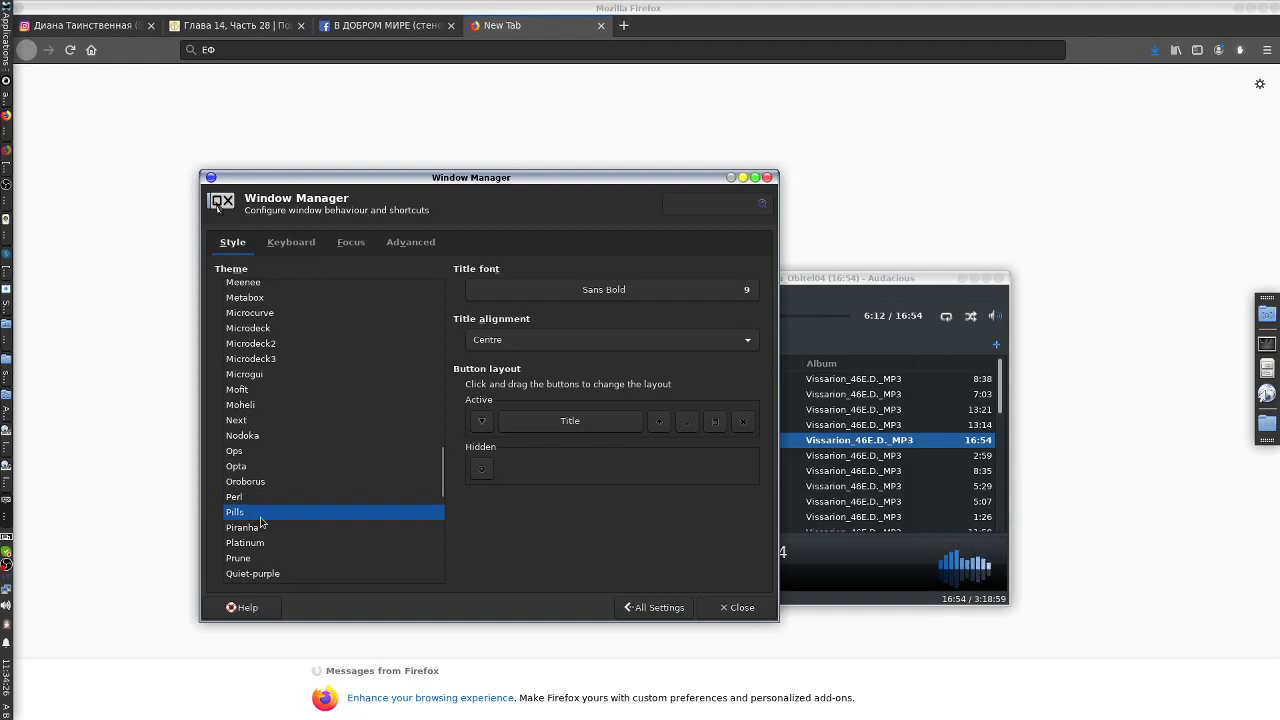
drag(467, 177, 497, 161)
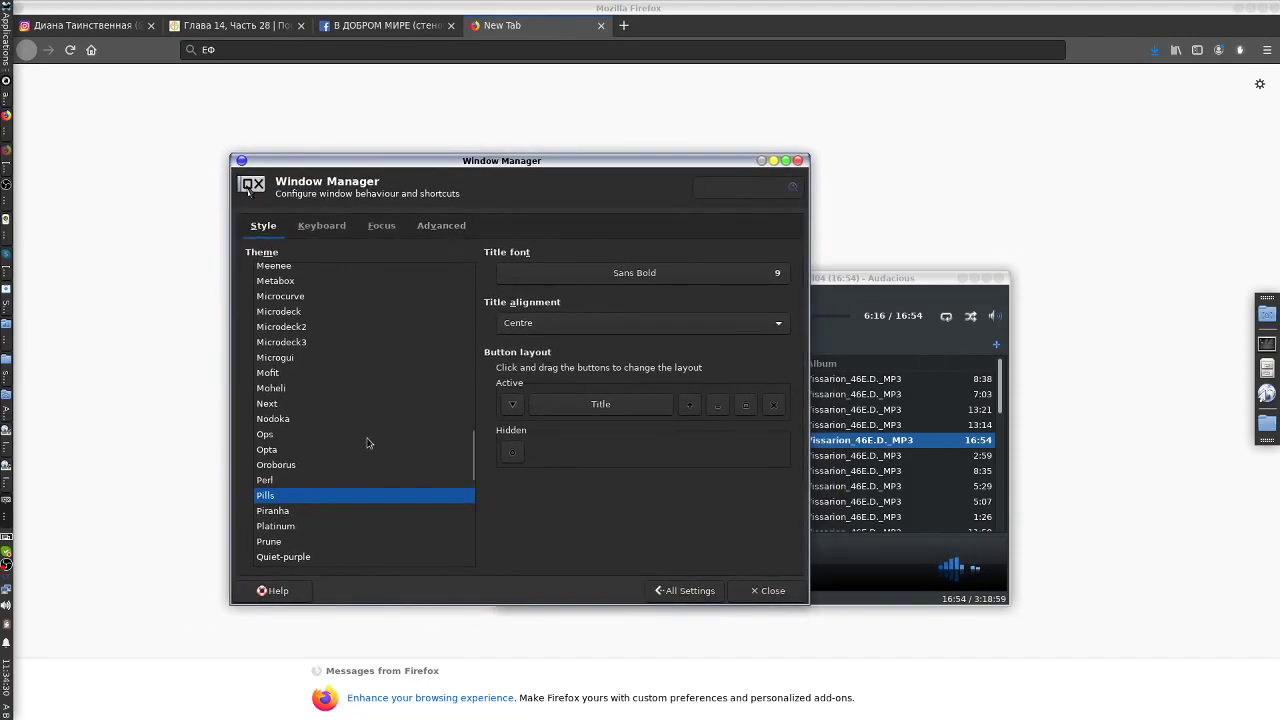
- Try the themes Piranha, Platinum and Prune, apply Quiet-purple, and move the Window Manager window to uncover more of Audacious
click(295, 511)
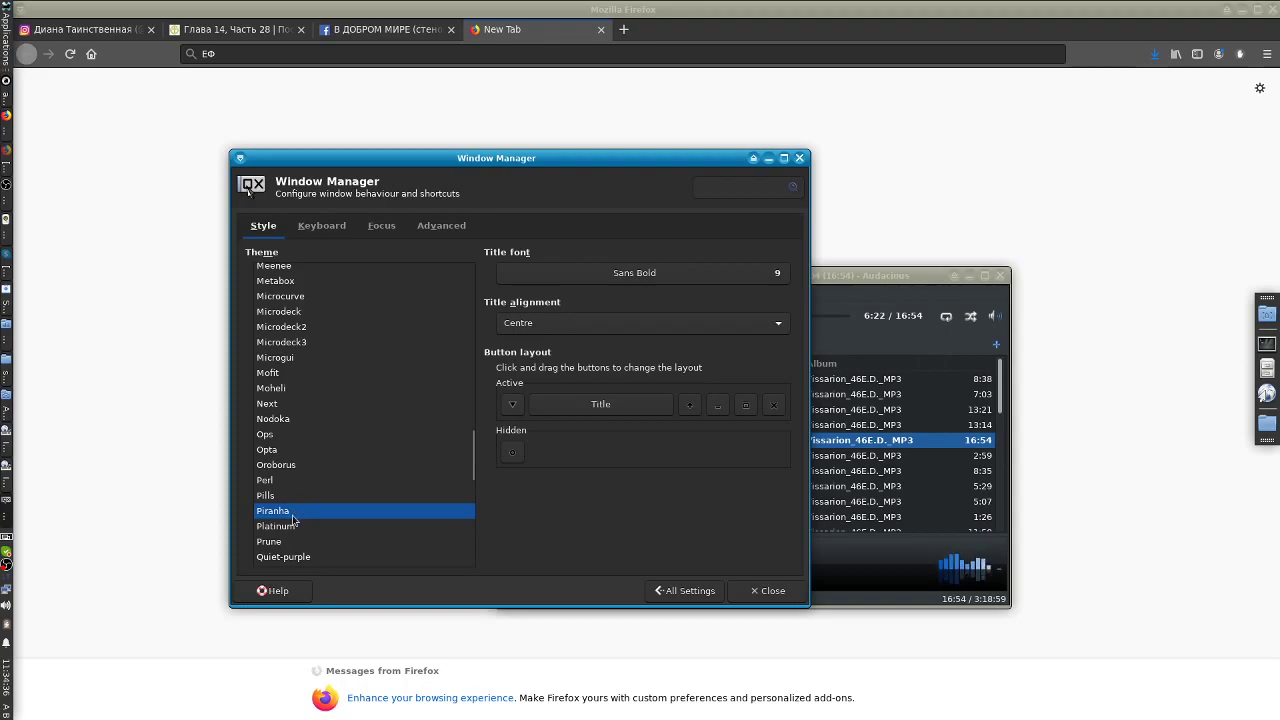
click(287, 528)
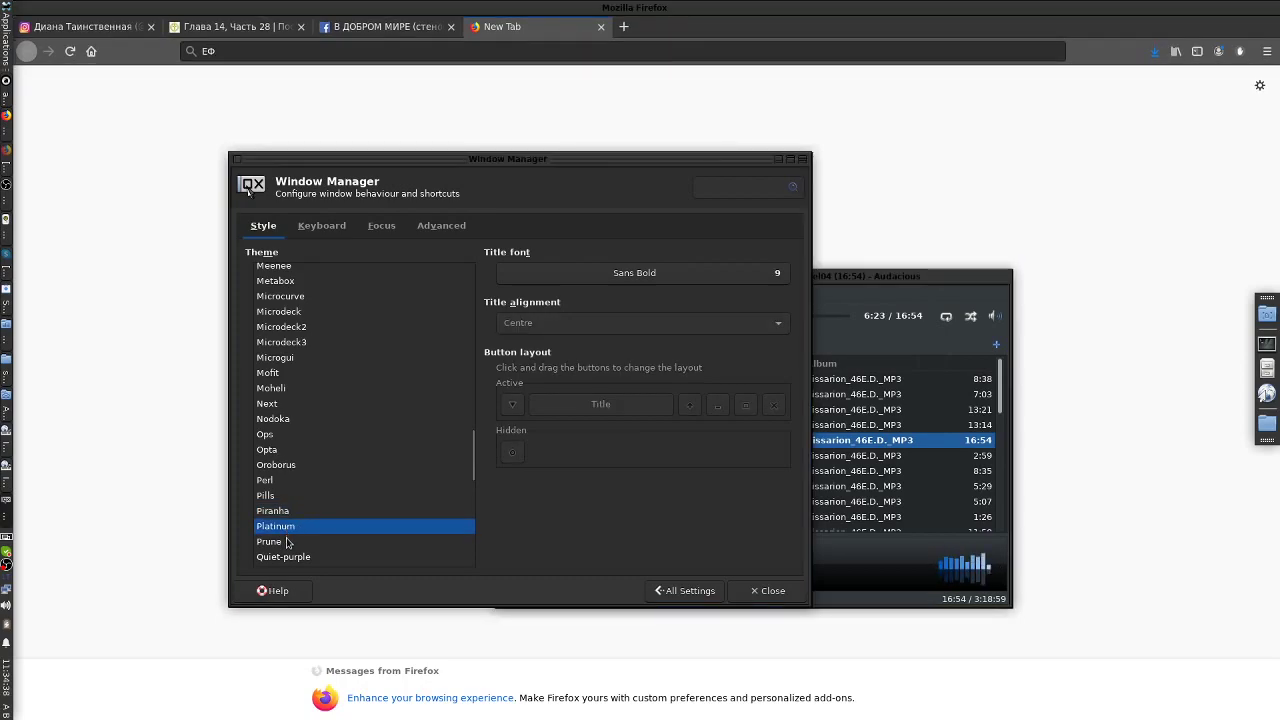
click(287, 542)
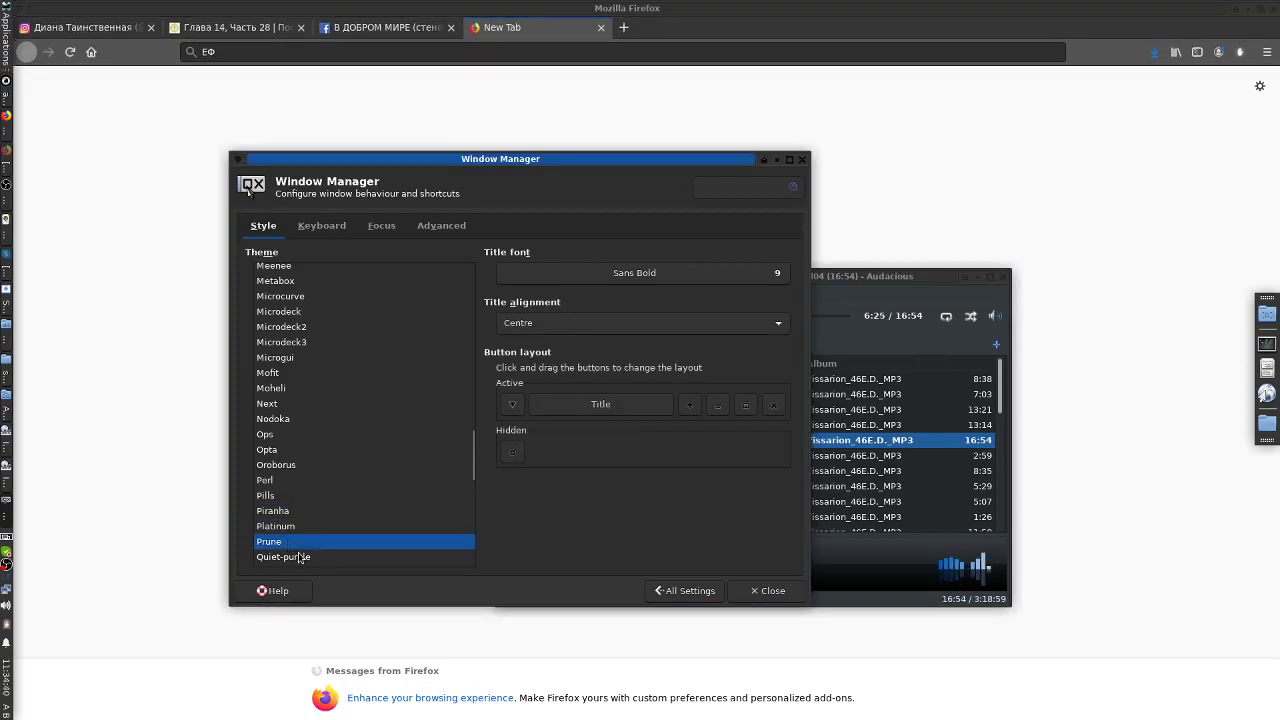
click(300, 557)
scroll(337, 500, down, 5)
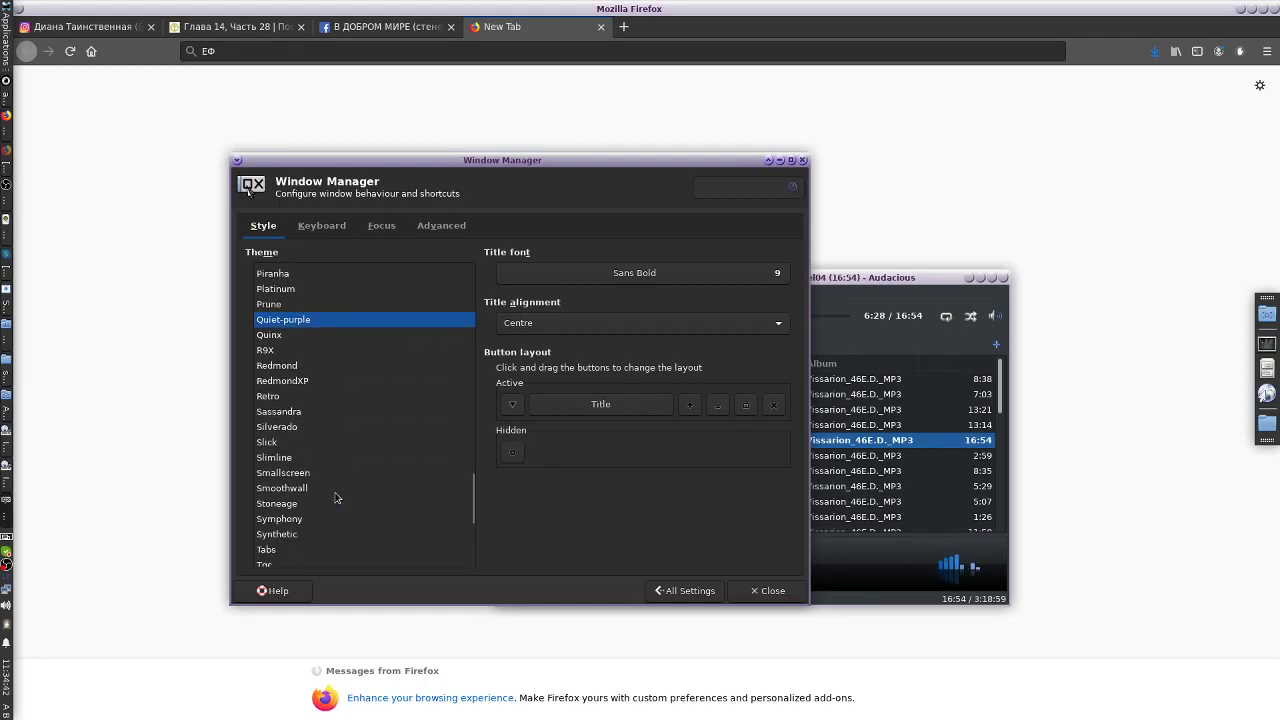
drag(597, 161, 468, 209)
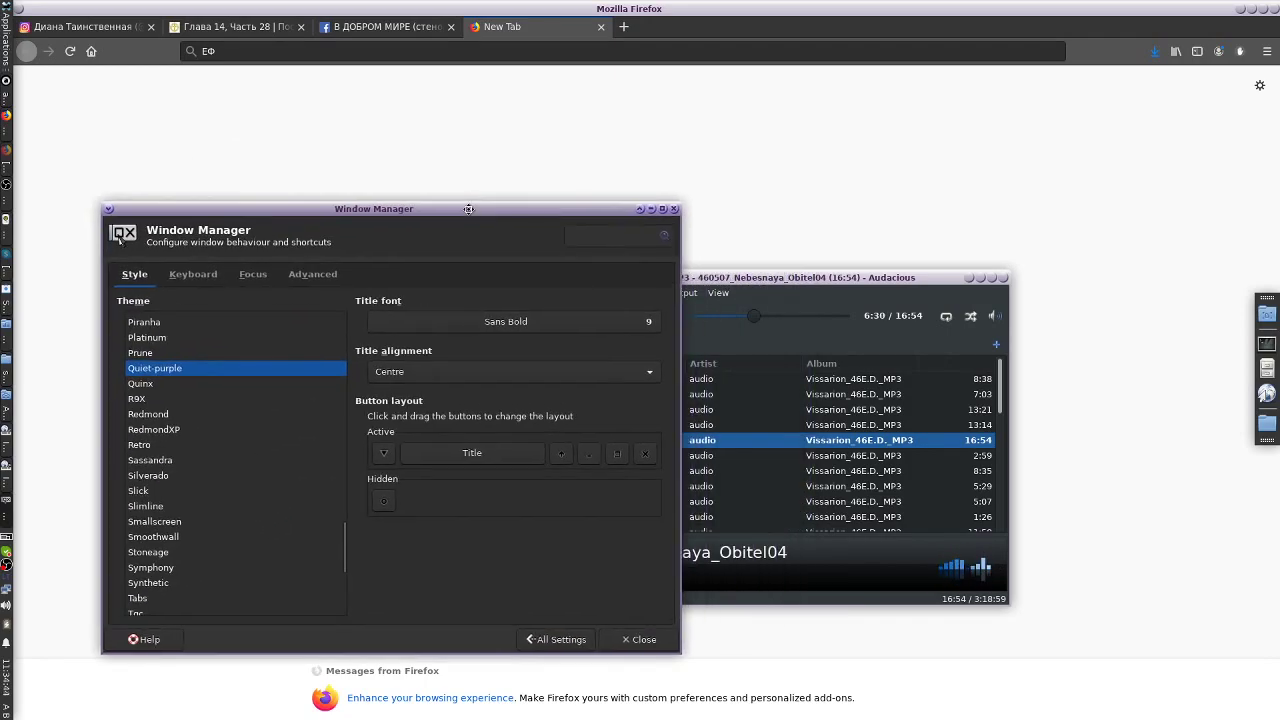
- Examine the Quiet-purple theme by alternating focus between Window Manager and Audacious and repositioning both windows
click(785, 280)
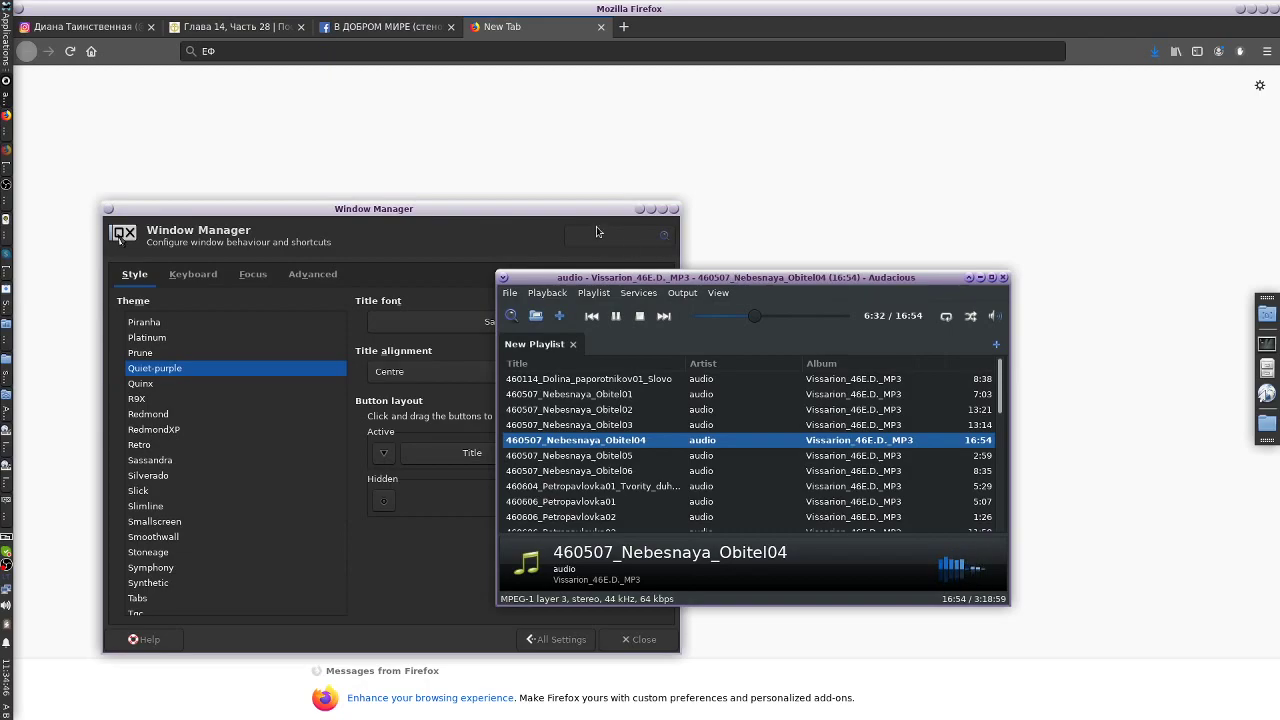
click(470, 212)
drag(467, 212, 627, 27)
click(833, 279)
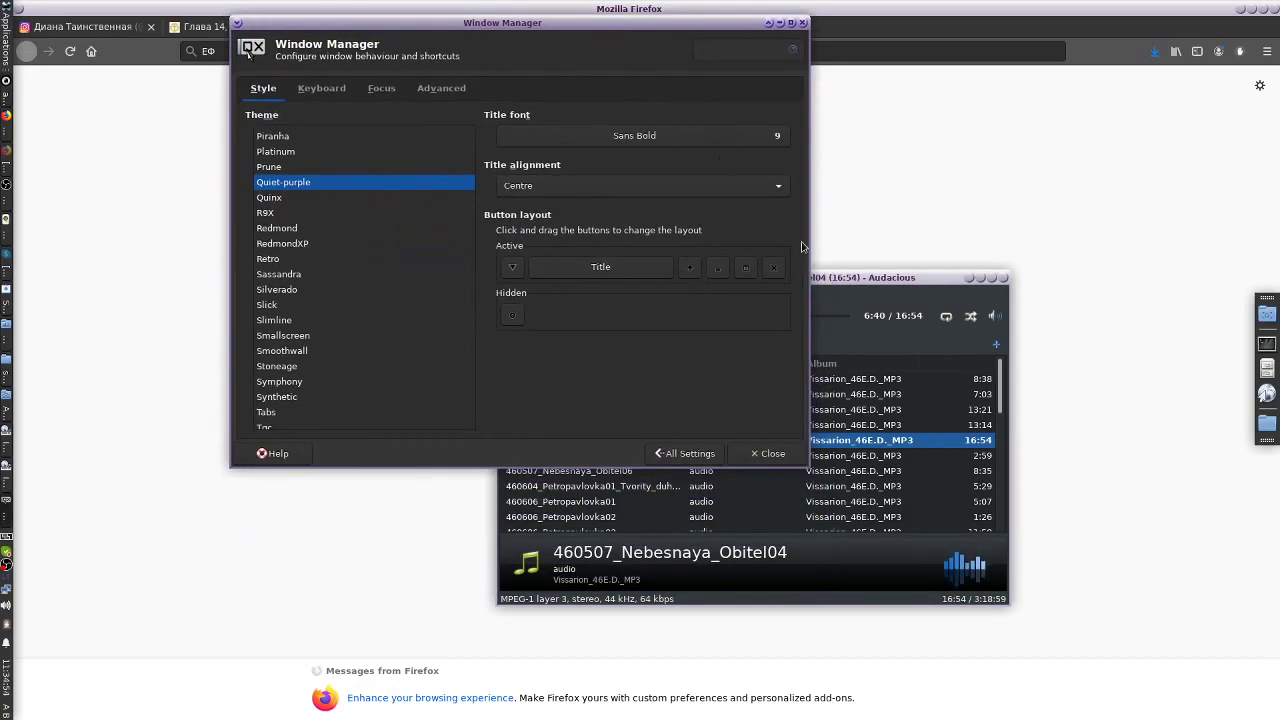
click(838, 274)
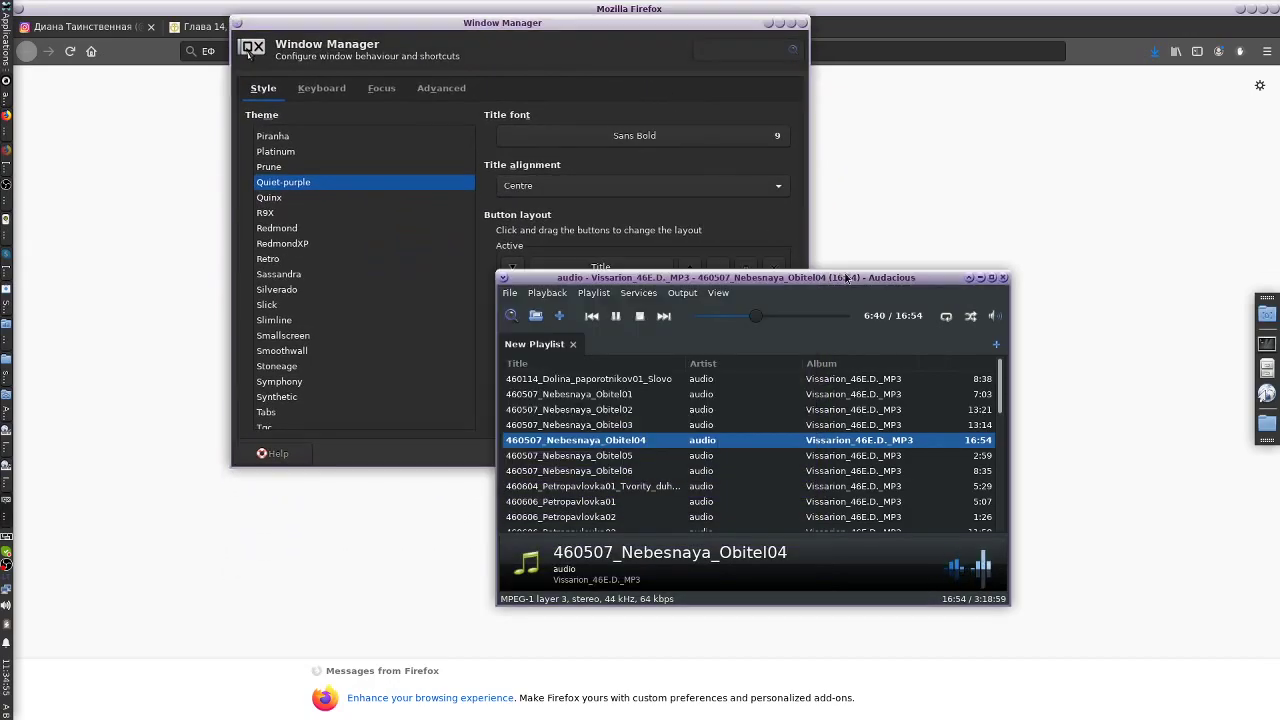
click(505, 29)
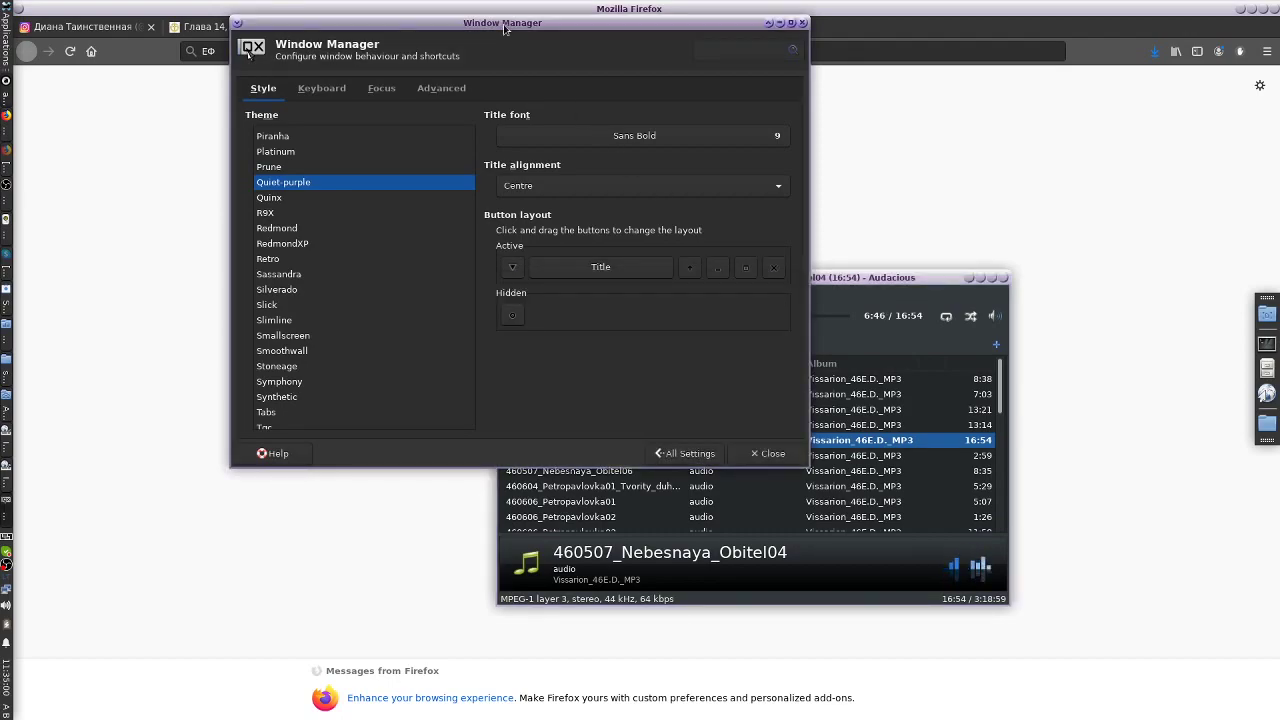
click(876, 279)
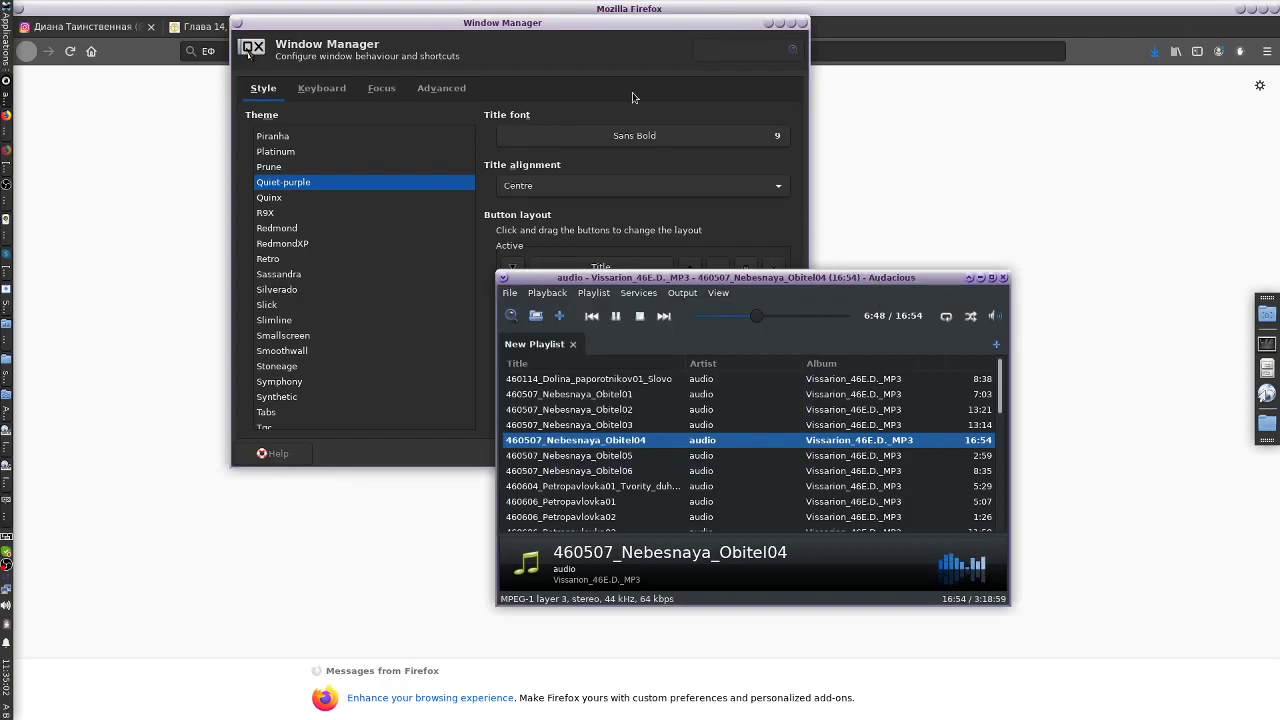
click(577, 29)
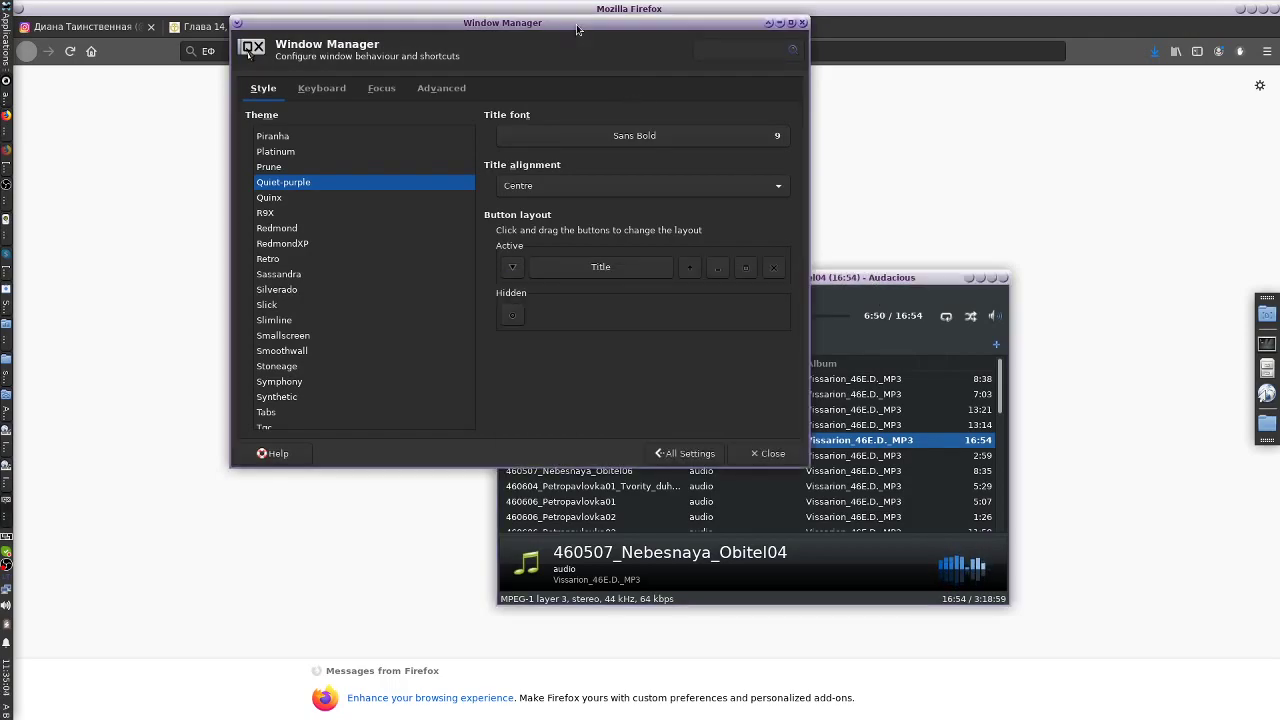
drag(577, 23, 540, 163)
drag(843, 277, 912, 218)
- Try the Quinx and R9X themes, and shrink the Window Manager window slightly with R9X applied
click(251, 338)
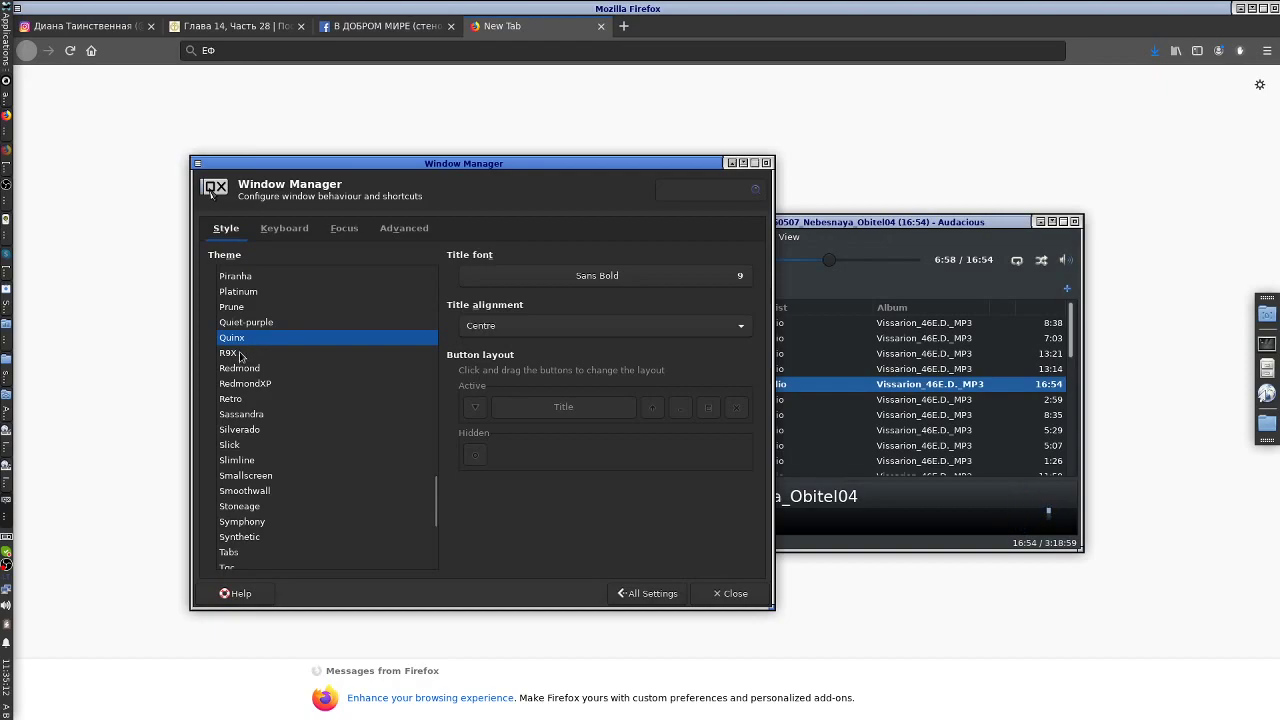
click(240, 355)
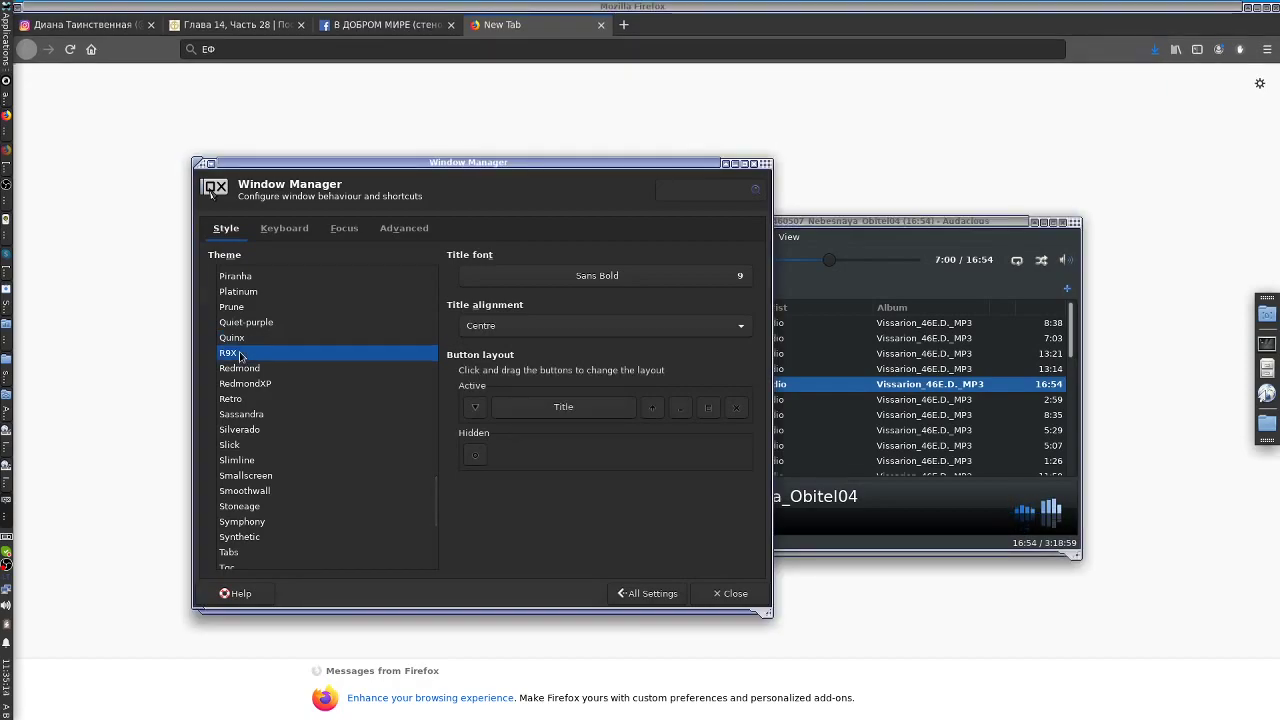
drag(758, 164, 730, 190)
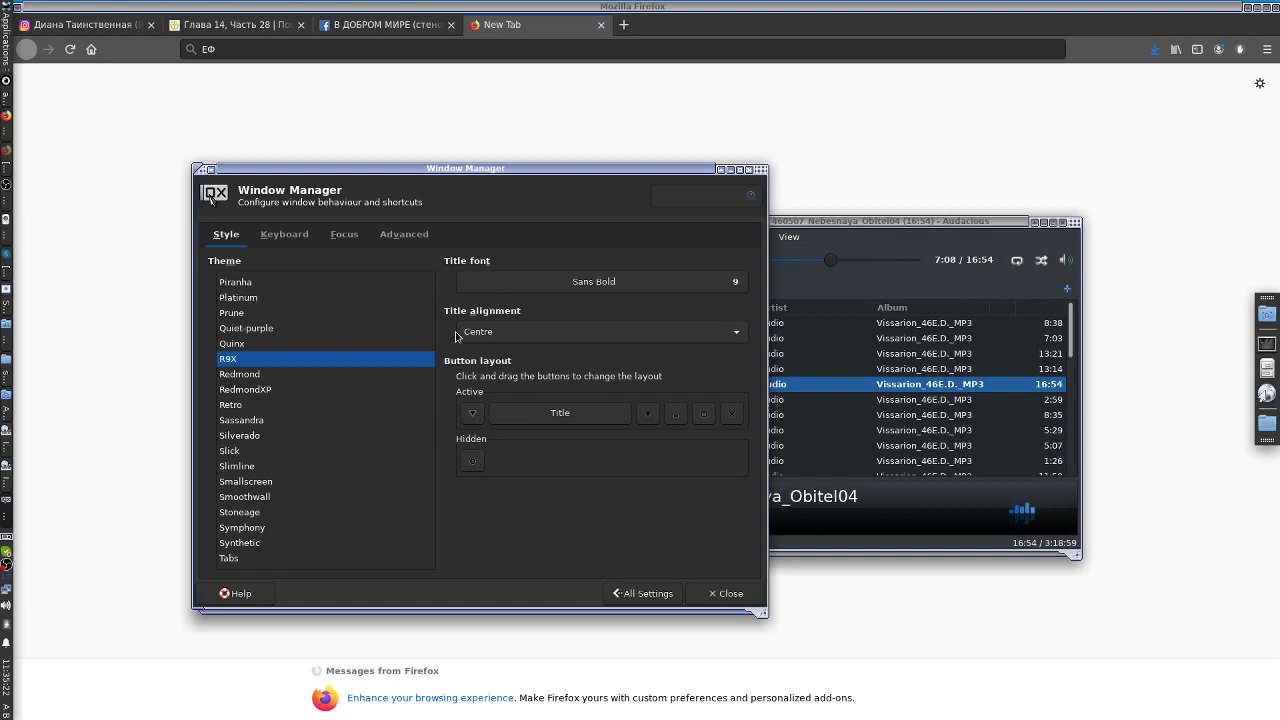
- Try the themes Redmond, RedmondXP, Retro and Sassandra, then maximize and restore the Window Manager window with Sassandra applied
click(278, 377)
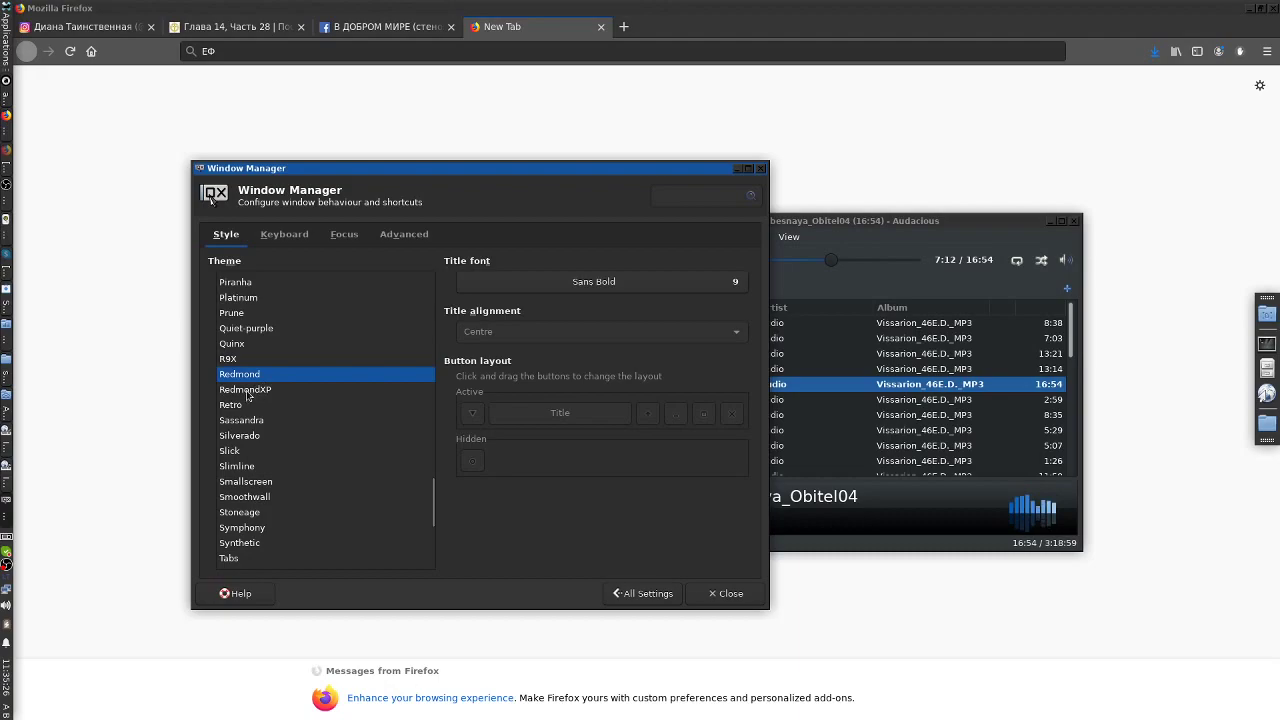
click(248, 392)
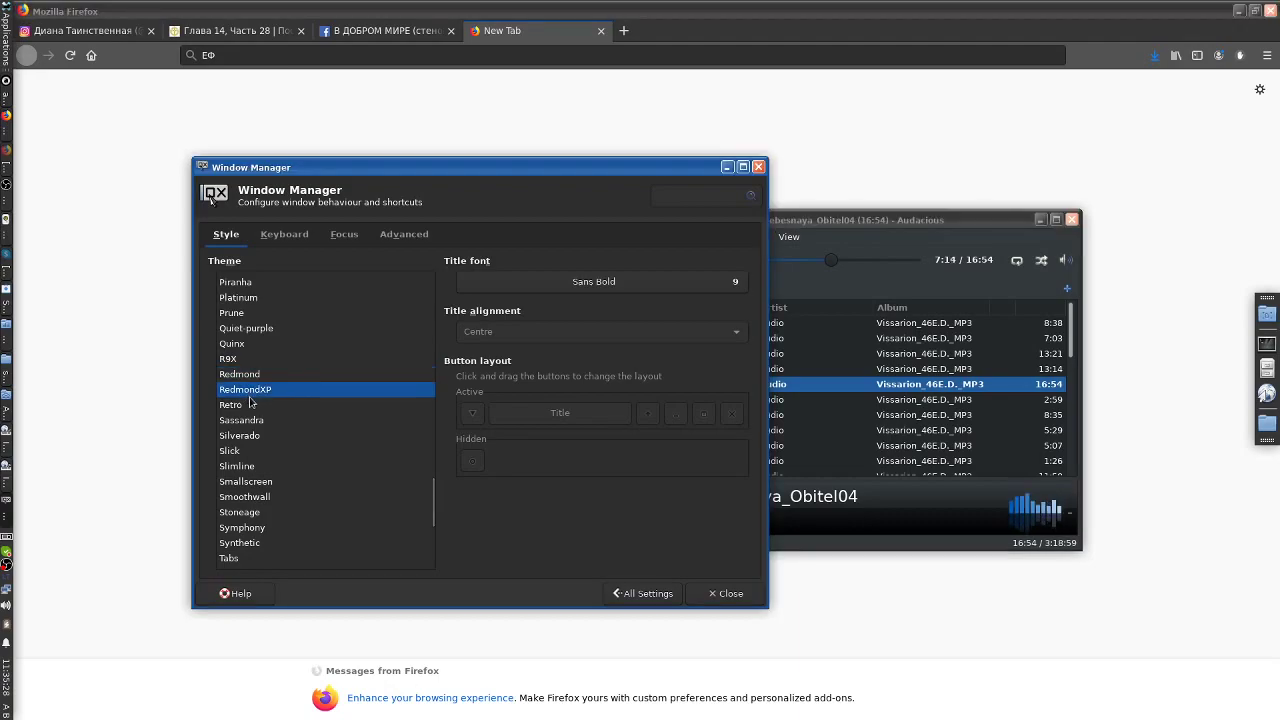
click(253, 407)
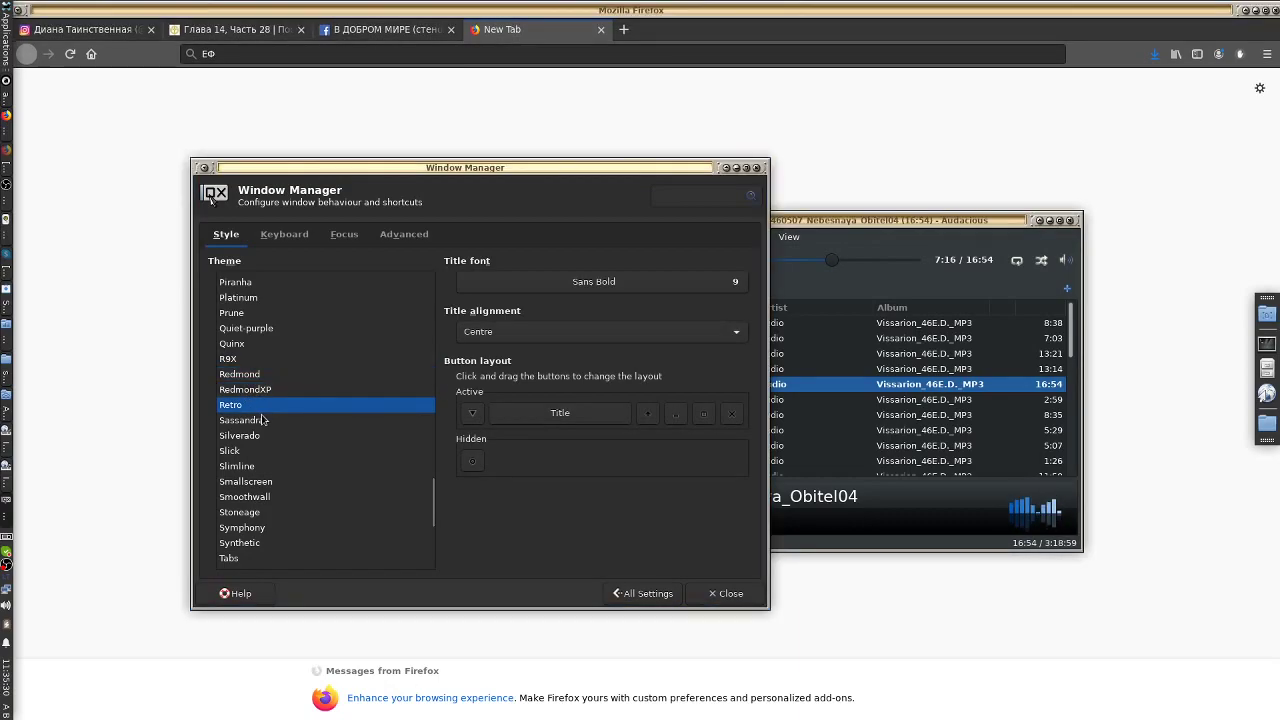
click(266, 421)
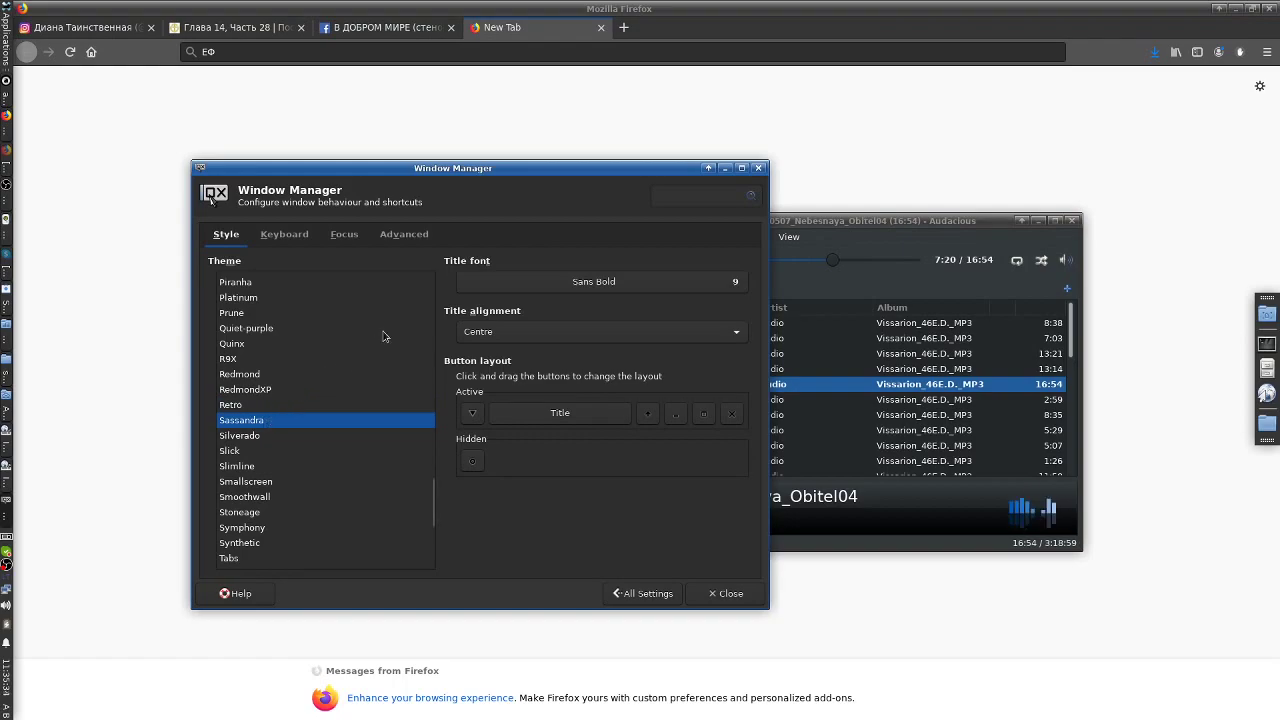
click(741, 168)
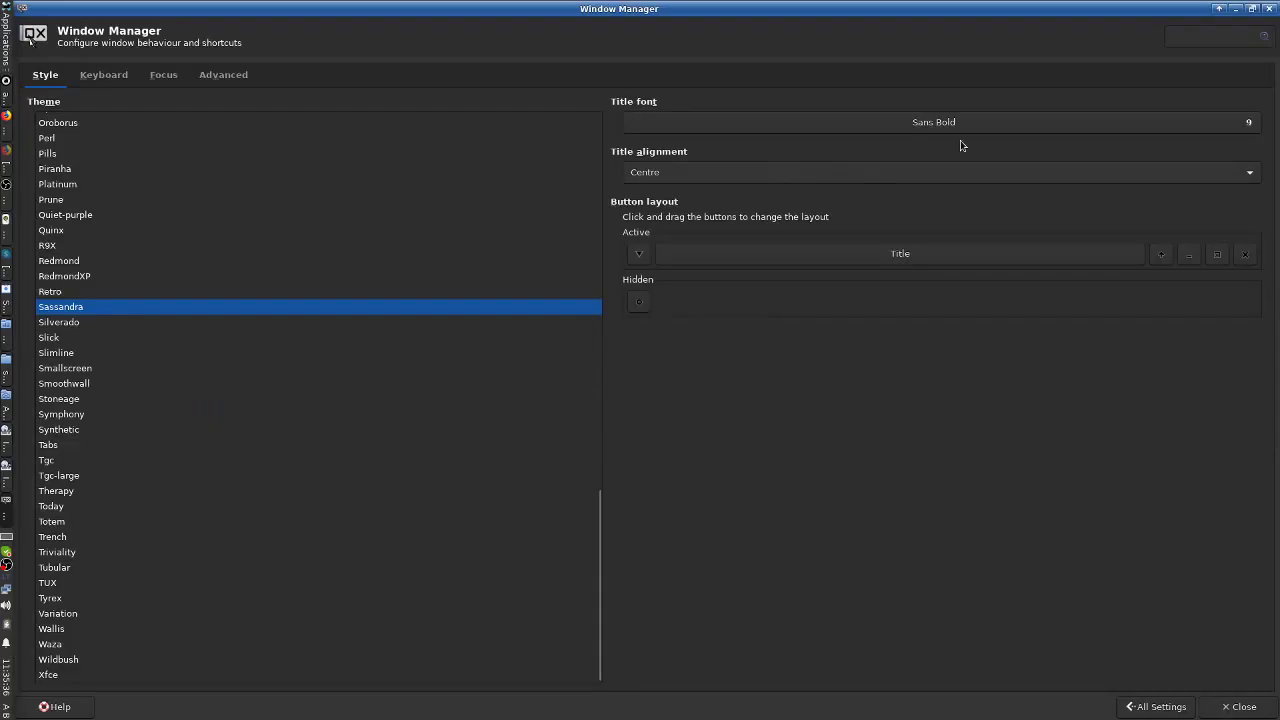
click(1252, 8)
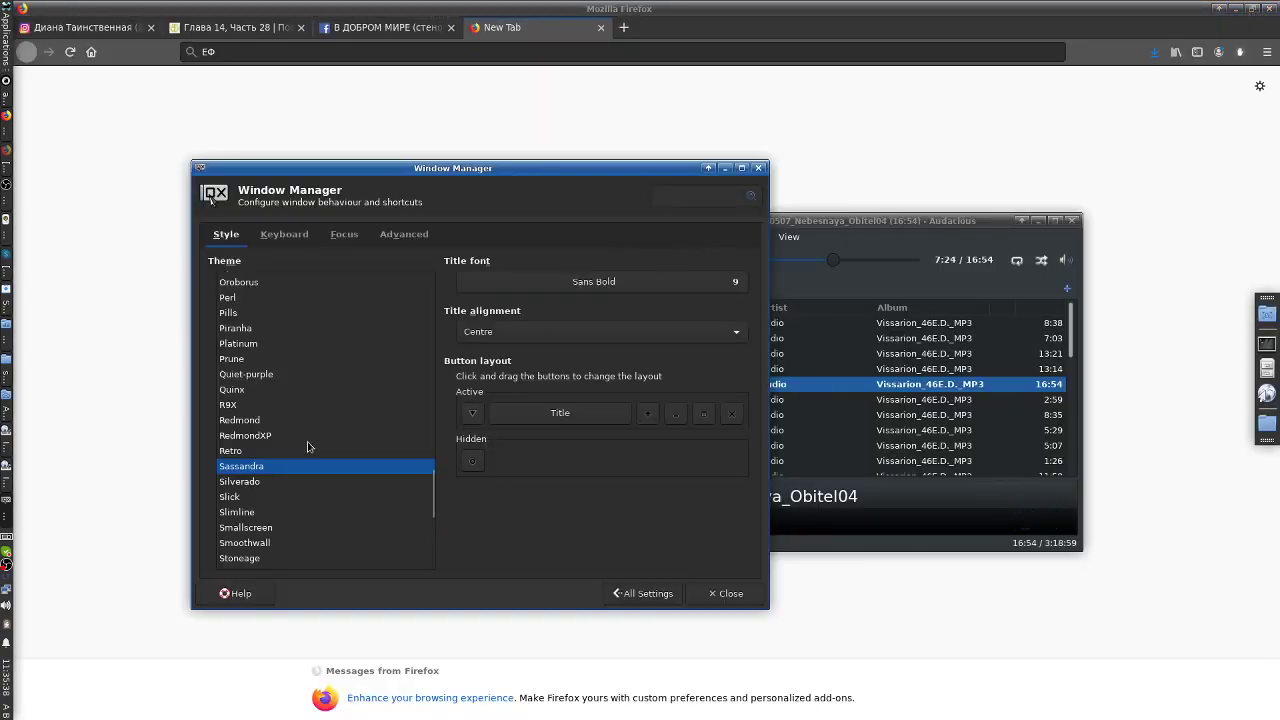
- Try the themes Silverado, Slick, Slimline and Smallscreen in turn to compare their title bars
click(240, 481)
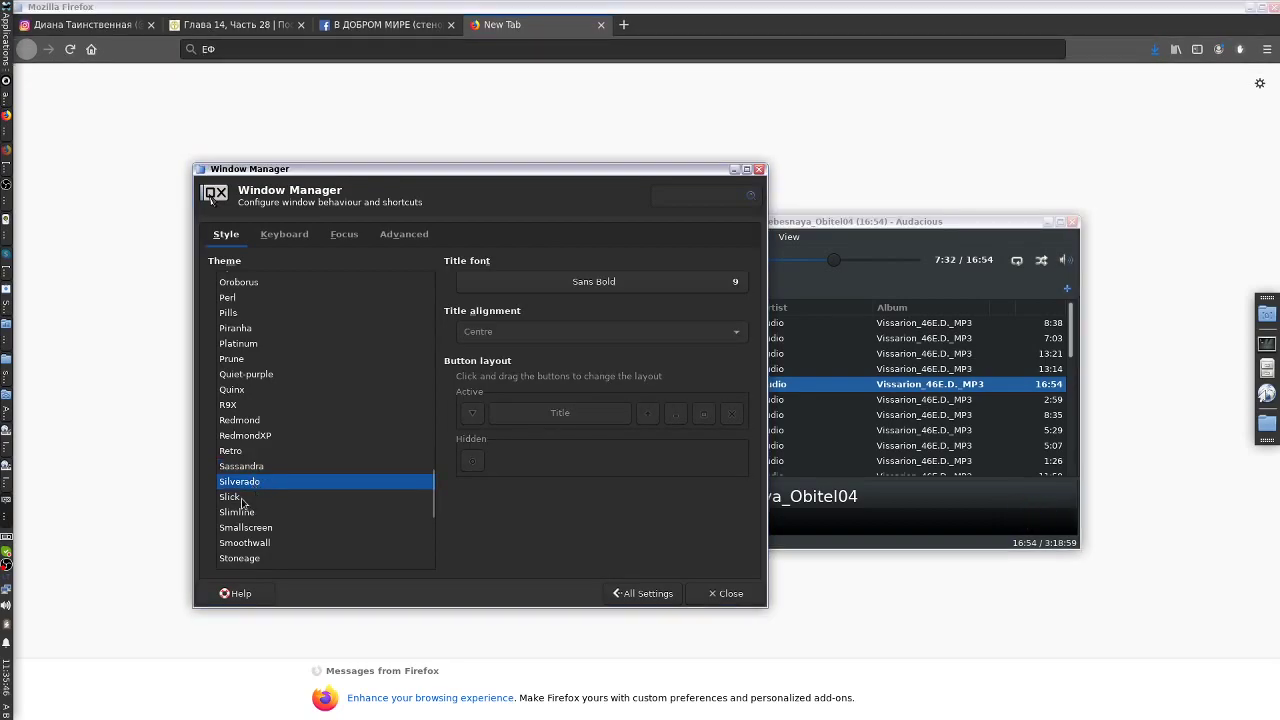
click(241, 499)
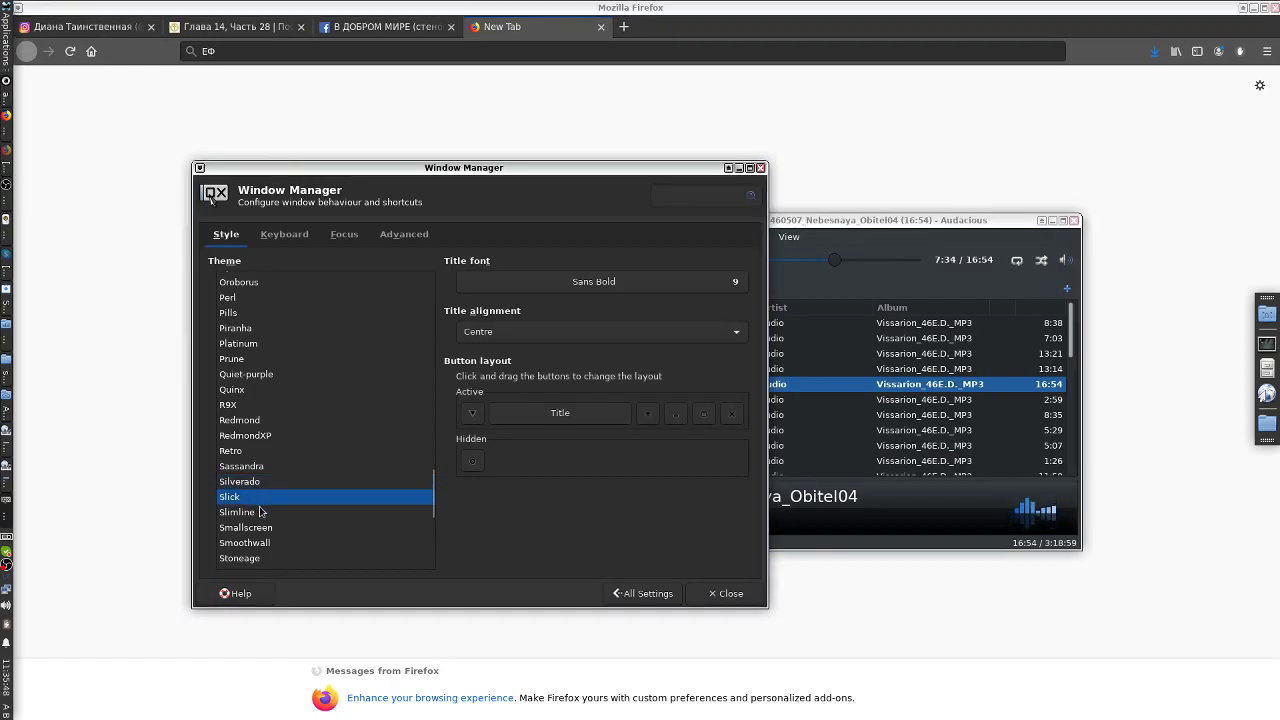
click(262, 513)
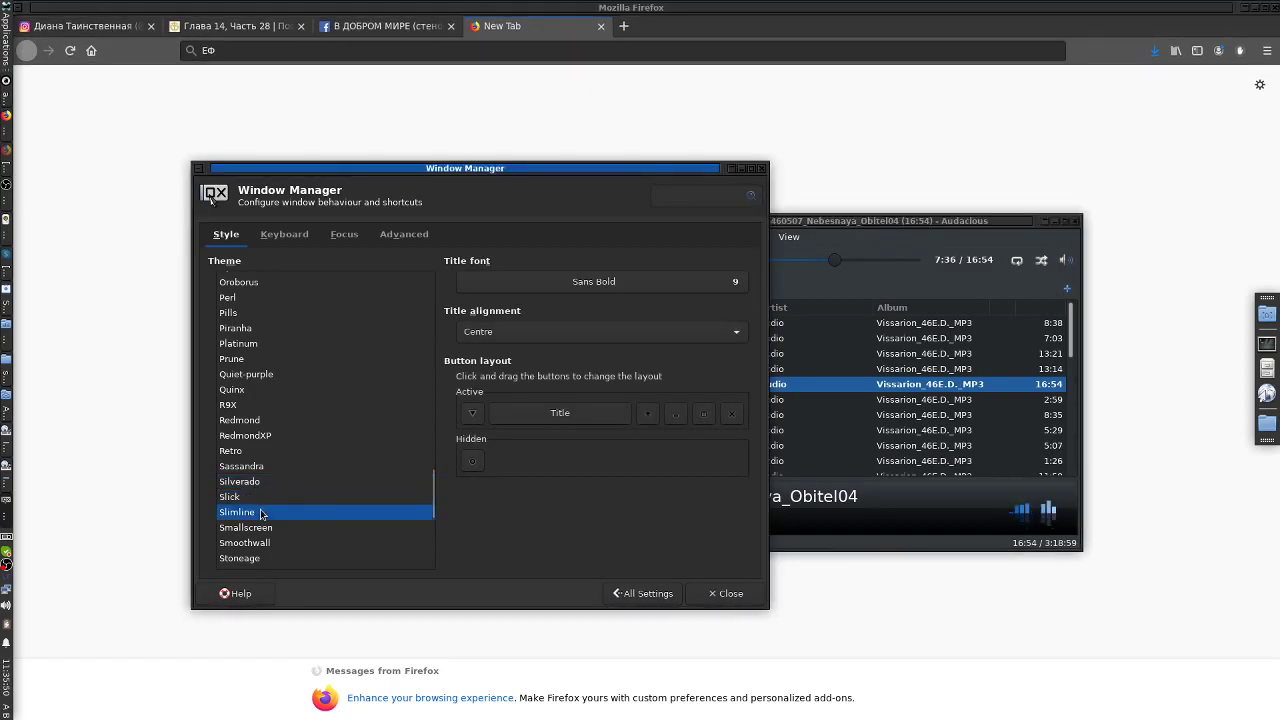
click(279, 528)
- Compare the Smoothwall and Stoneage themes, return to Smoothwall, and maximize and restore the Window Manager window
scroll(288, 520, down, 4)
scroll(288, 517, down, 2)
scroll(290, 445, up, 2)
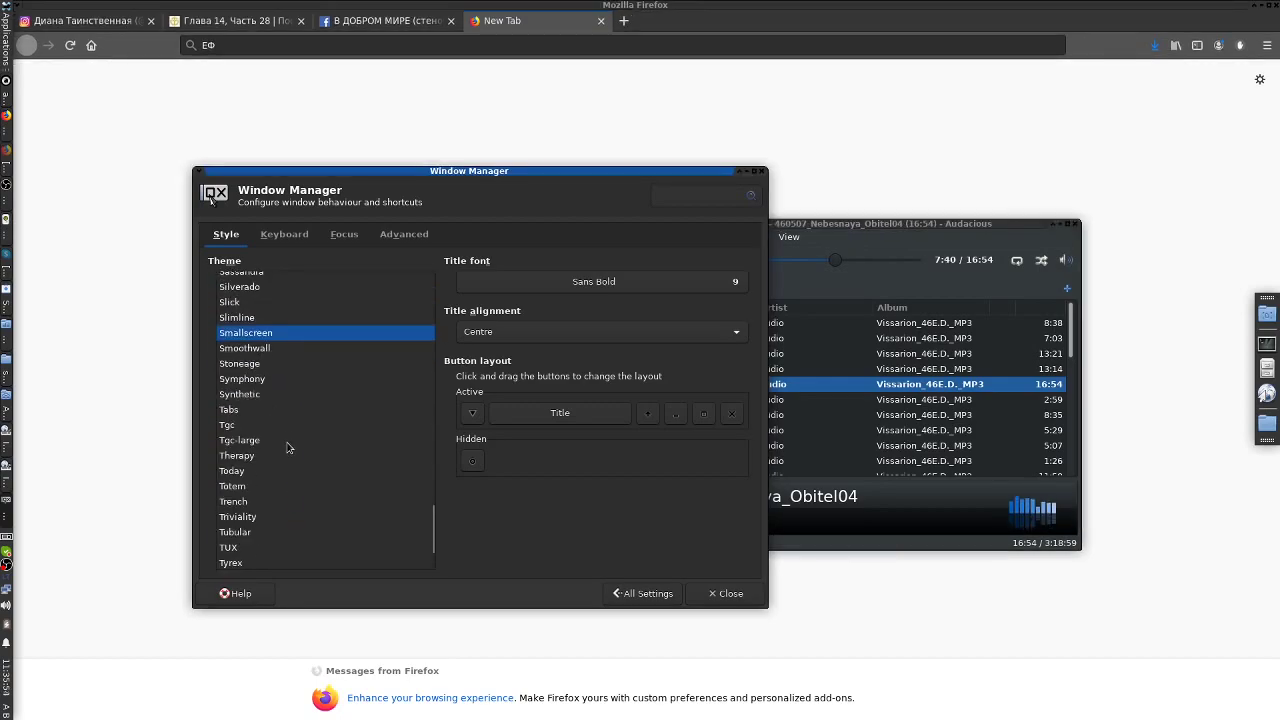
click(266, 349)
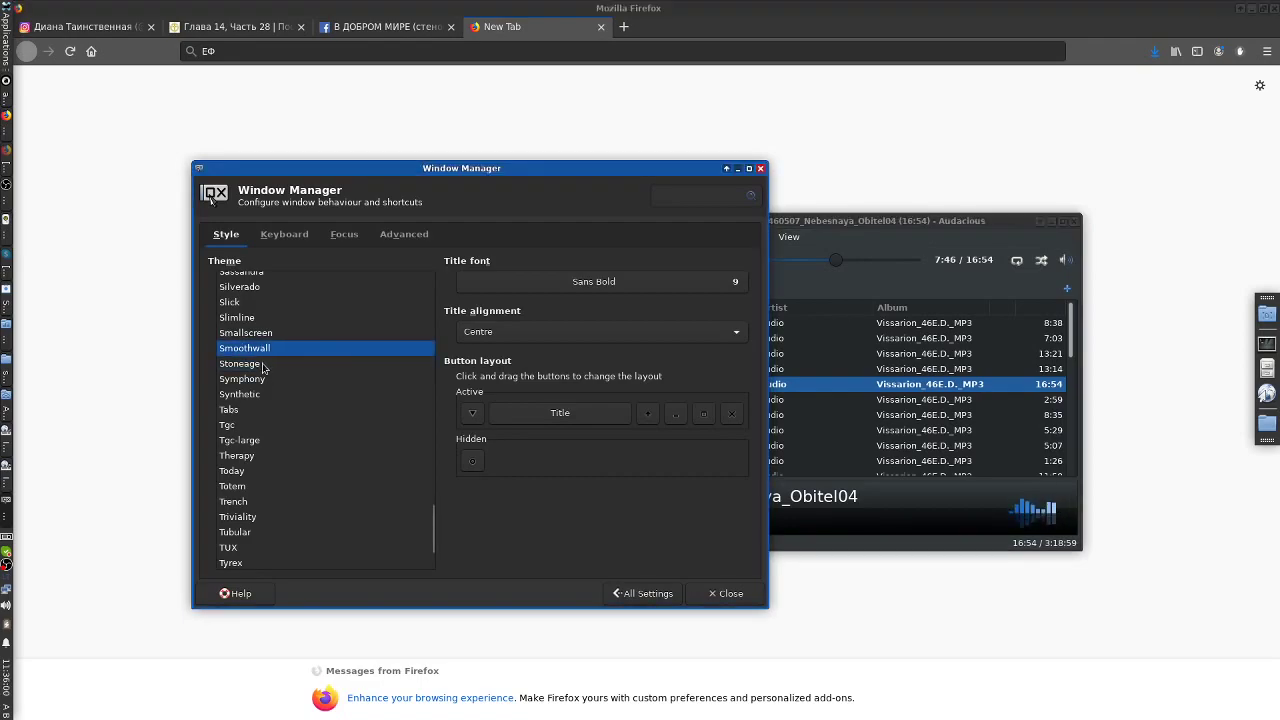
click(263, 366)
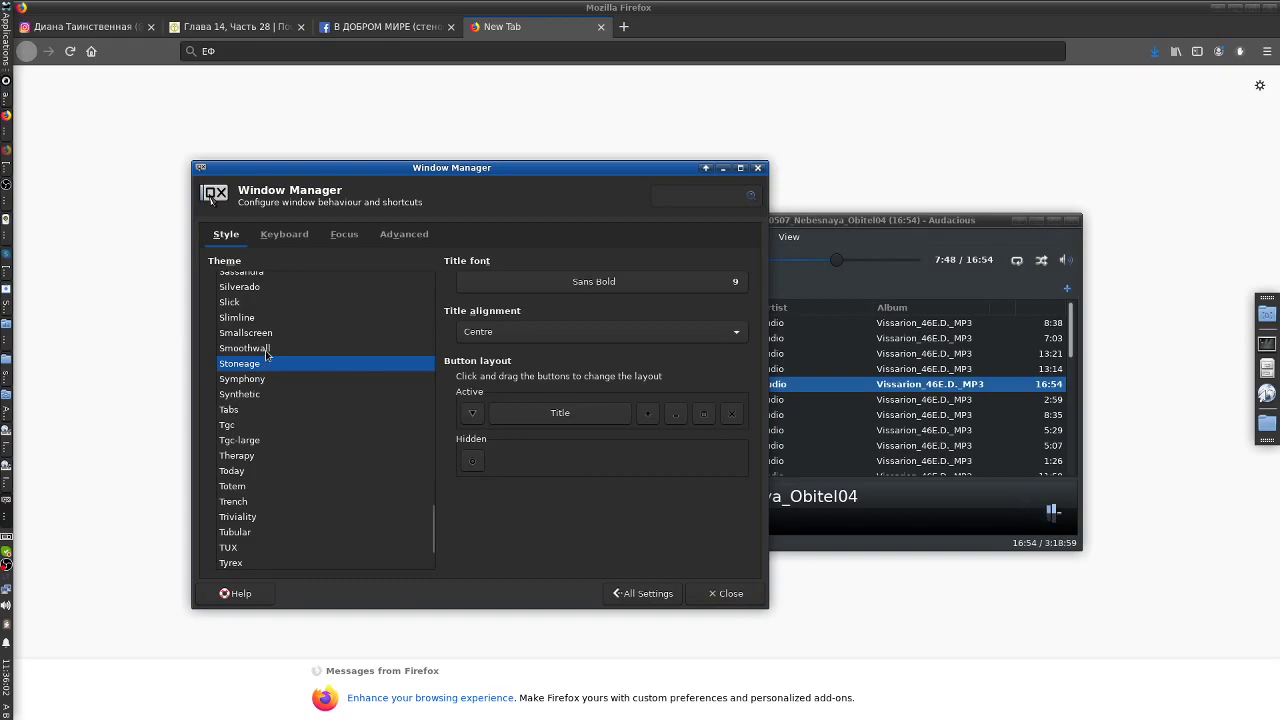
click(266, 350)
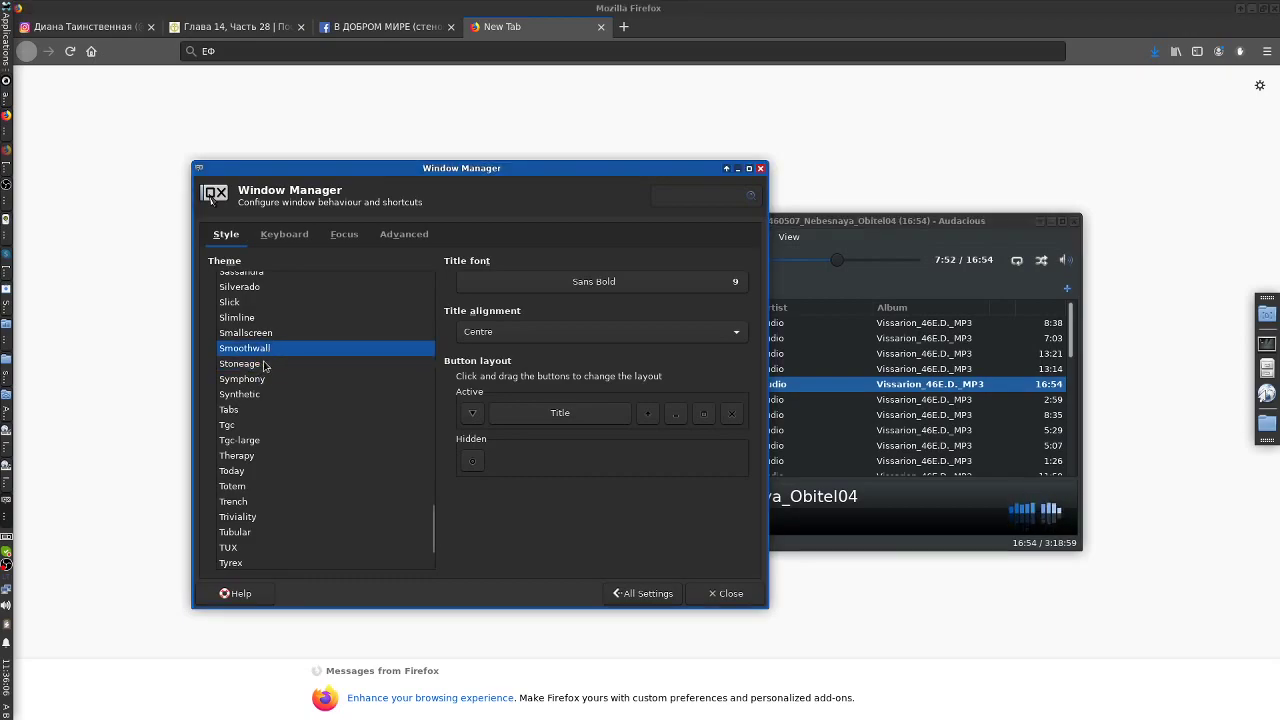
double_click(568, 169)
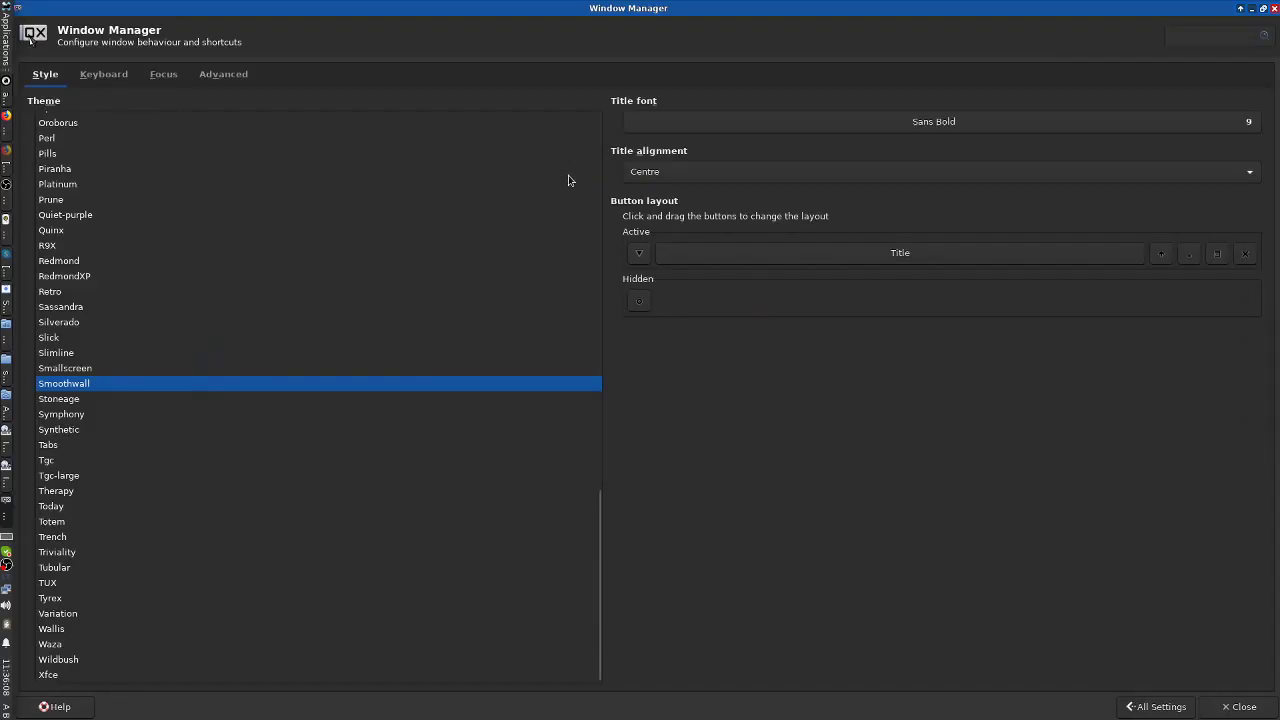
double_click(883, 11)
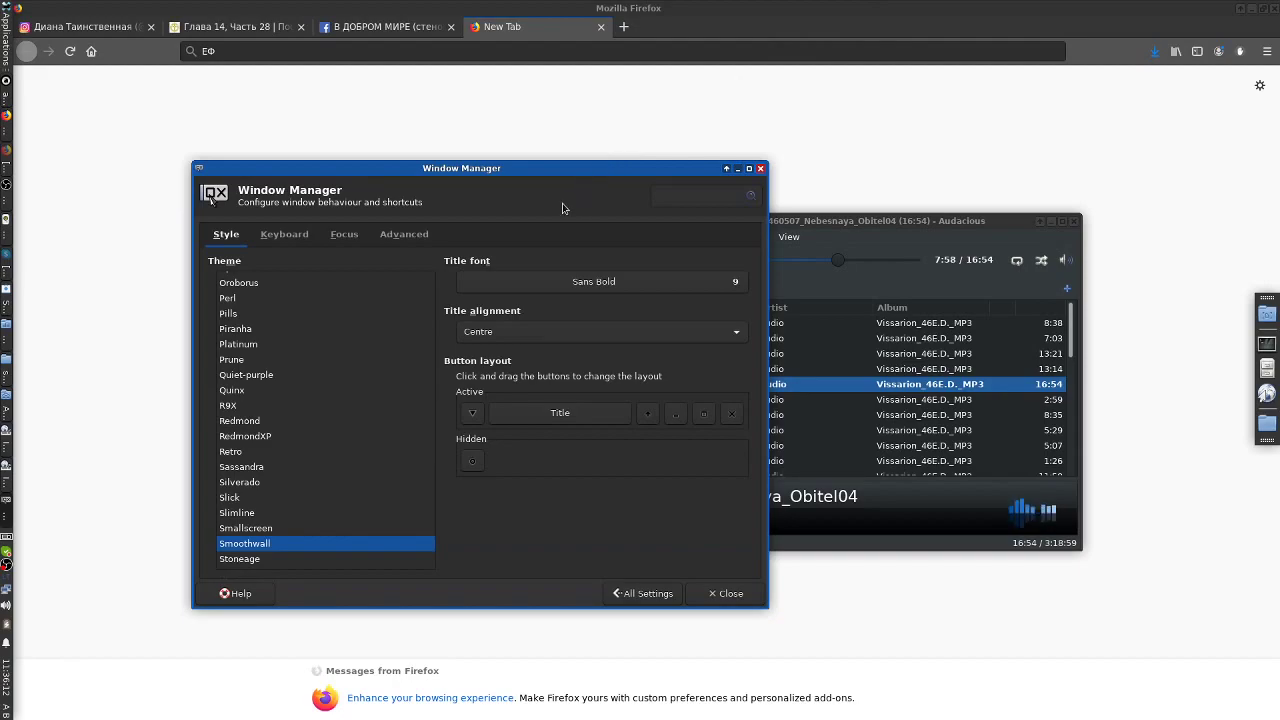
- Try the Stoneage and Symphony themes, and bring Firefox and Window Manager forward in turn to examine Symphony's active title bars
scroll(360, 442, down, 4)
click(263, 366)
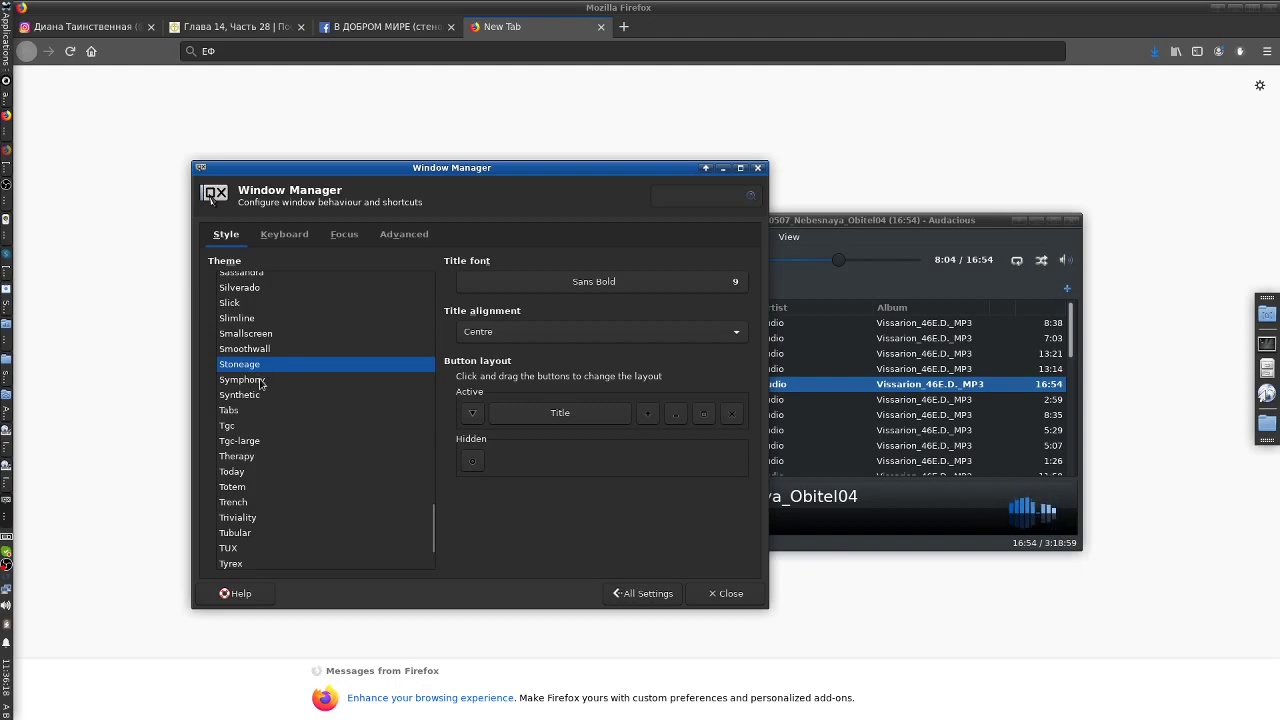
click(260, 381)
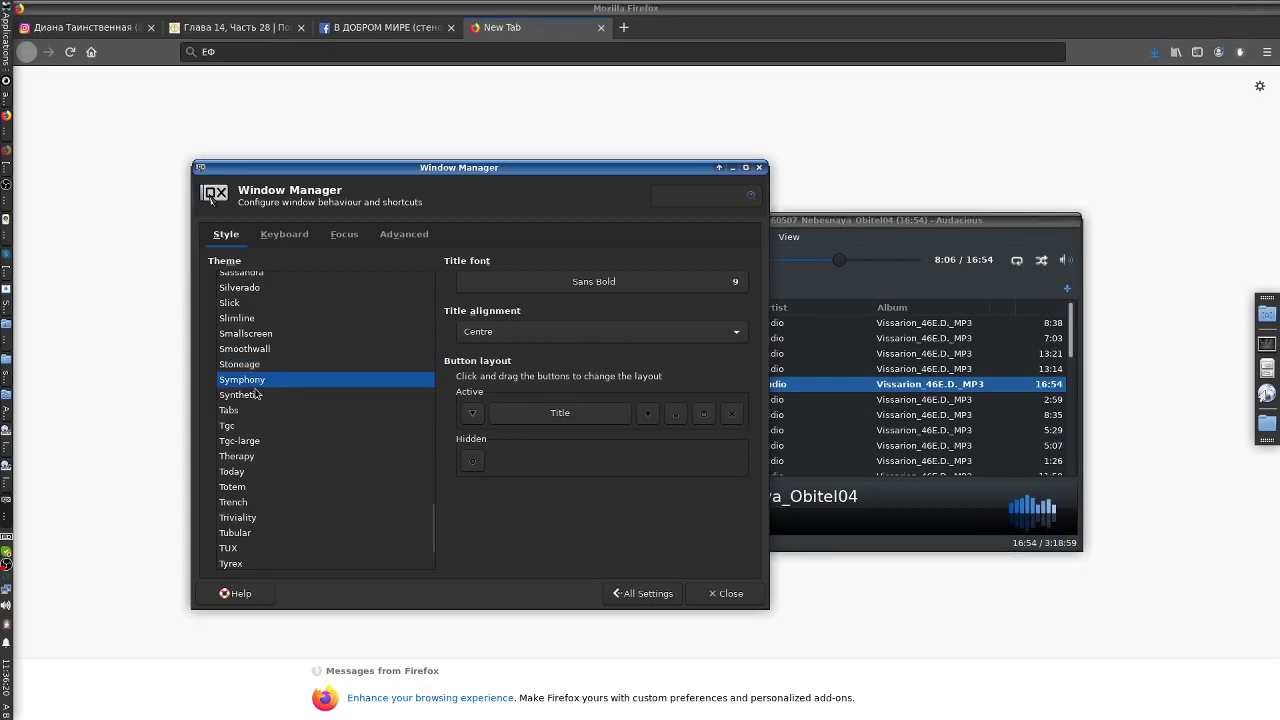
click(632, 10)
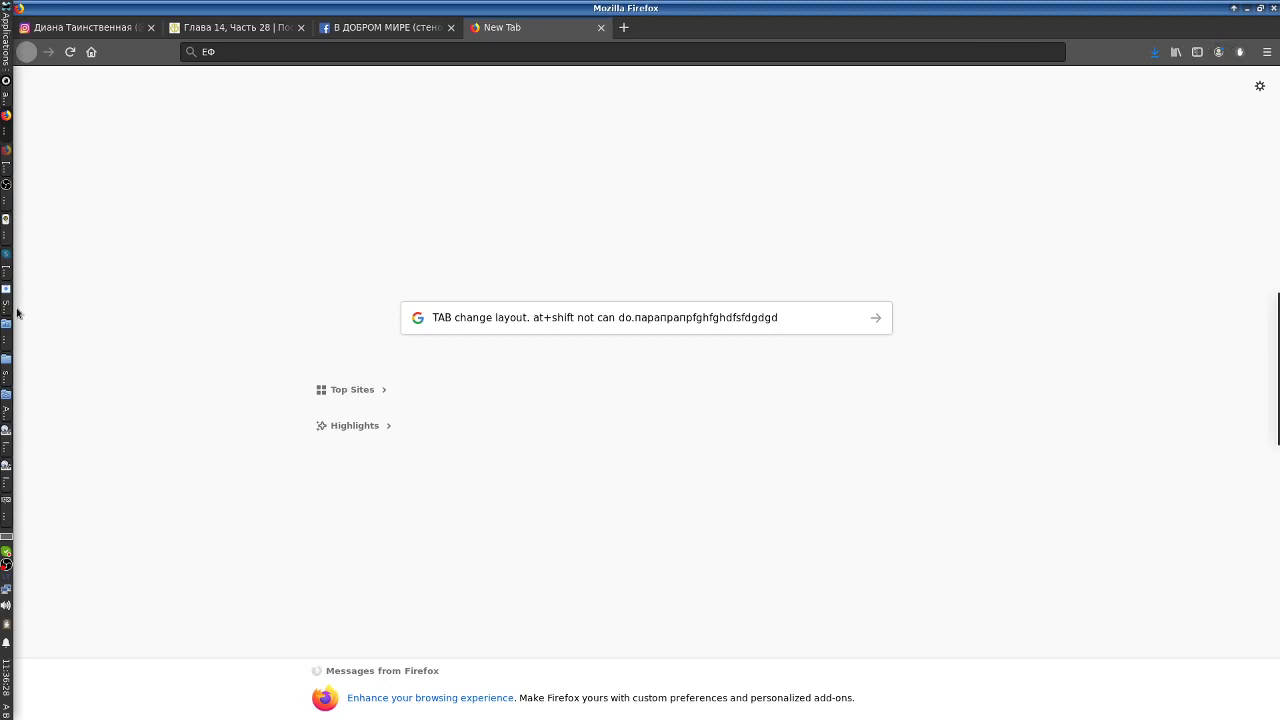
click(6, 510)
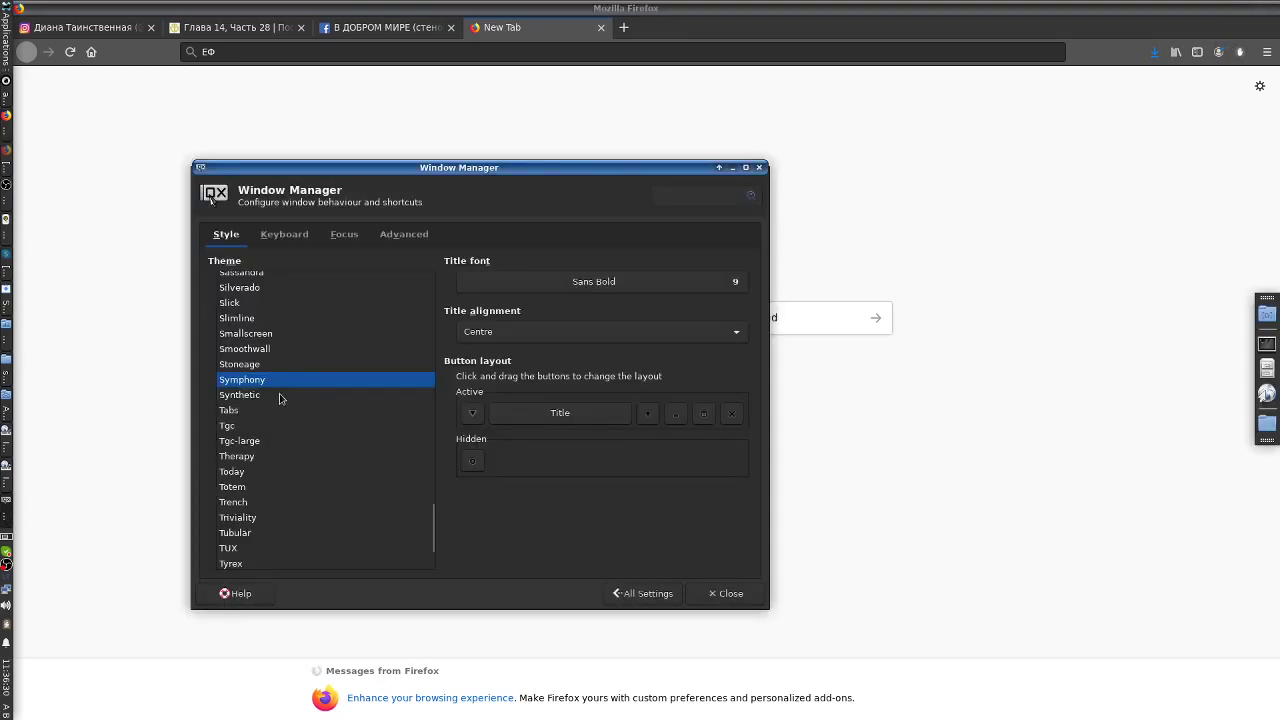
- Apply the Synthetic theme and bring the OBS, Window Manager and Audacious windows forward to compare active and inactive title bars
click(270, 395)
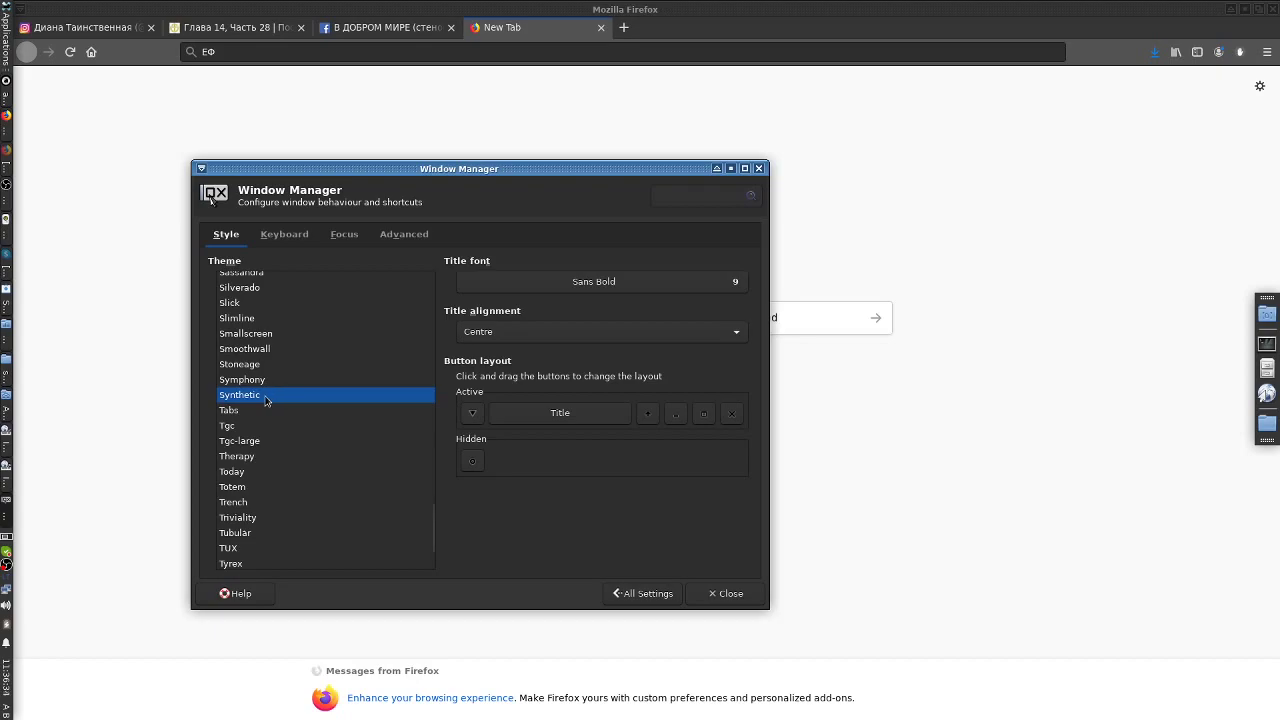
click(8, 200)
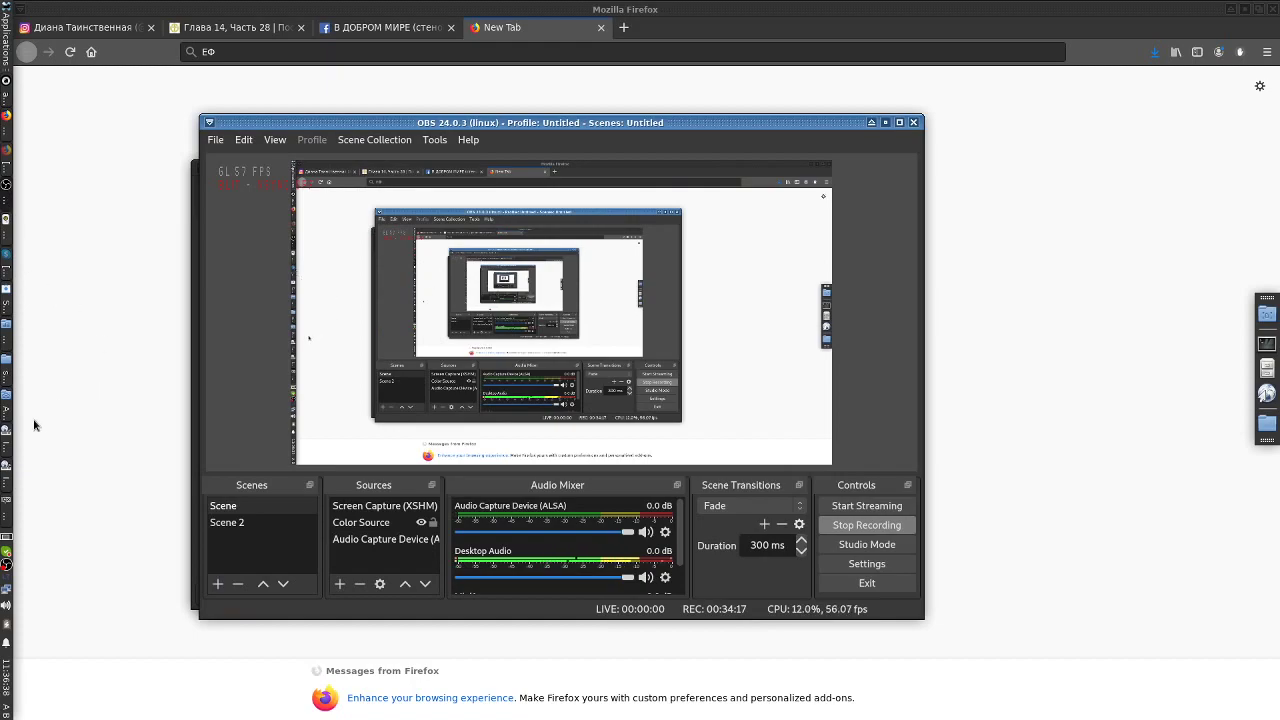
click(8, 502)
click(8, 110)
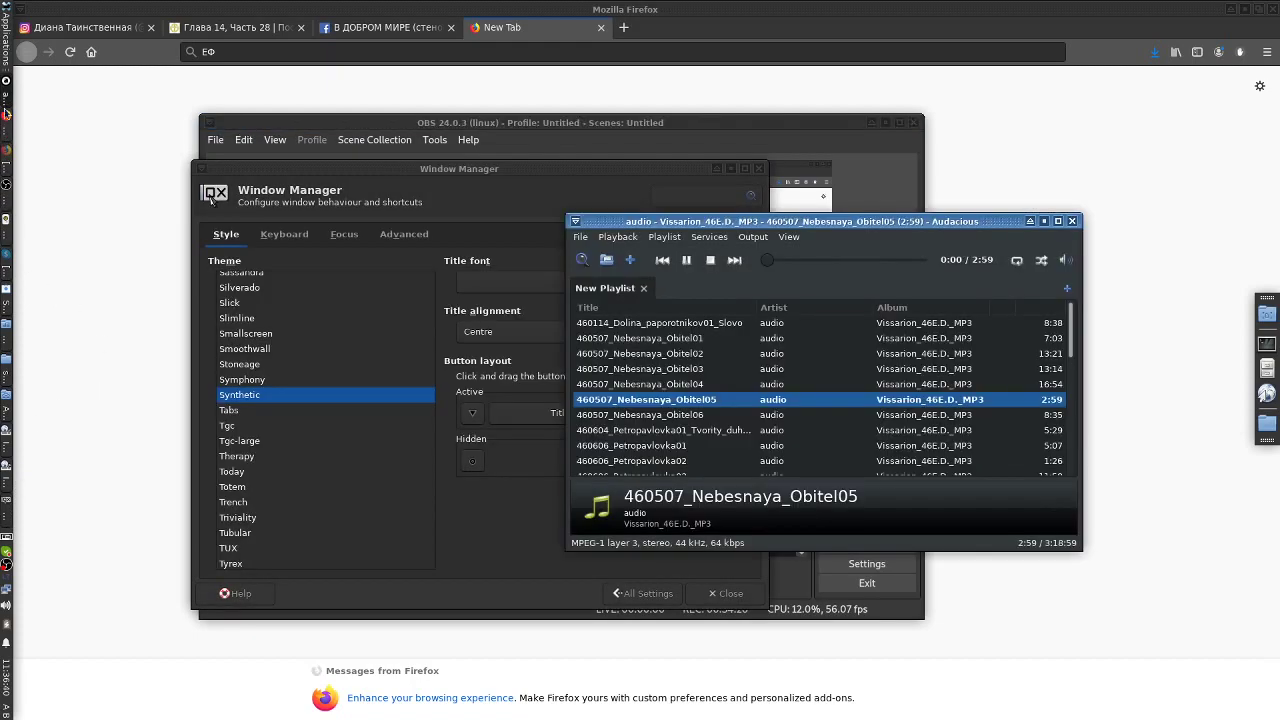
click(8, 46)
click(6, 43)
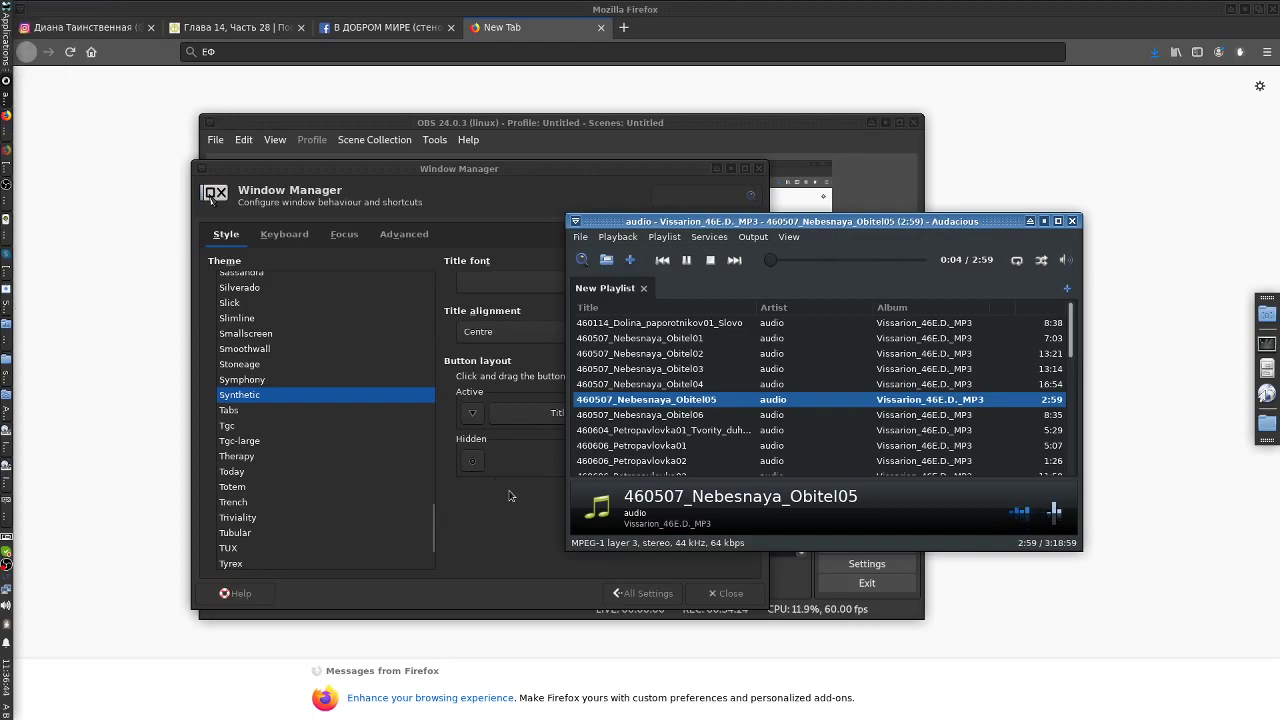
- Bring the OBS window forward and minimize it, and apply the Tabs theme
click(485, 142)
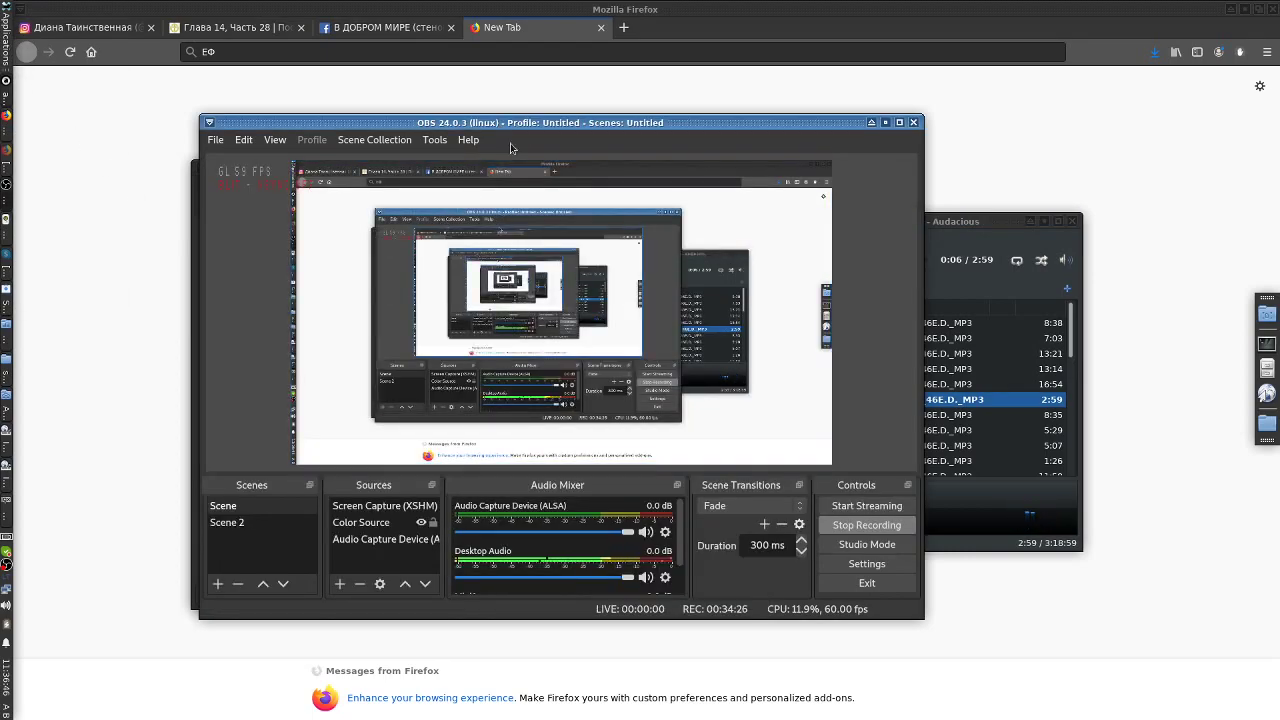
click(885, 122)
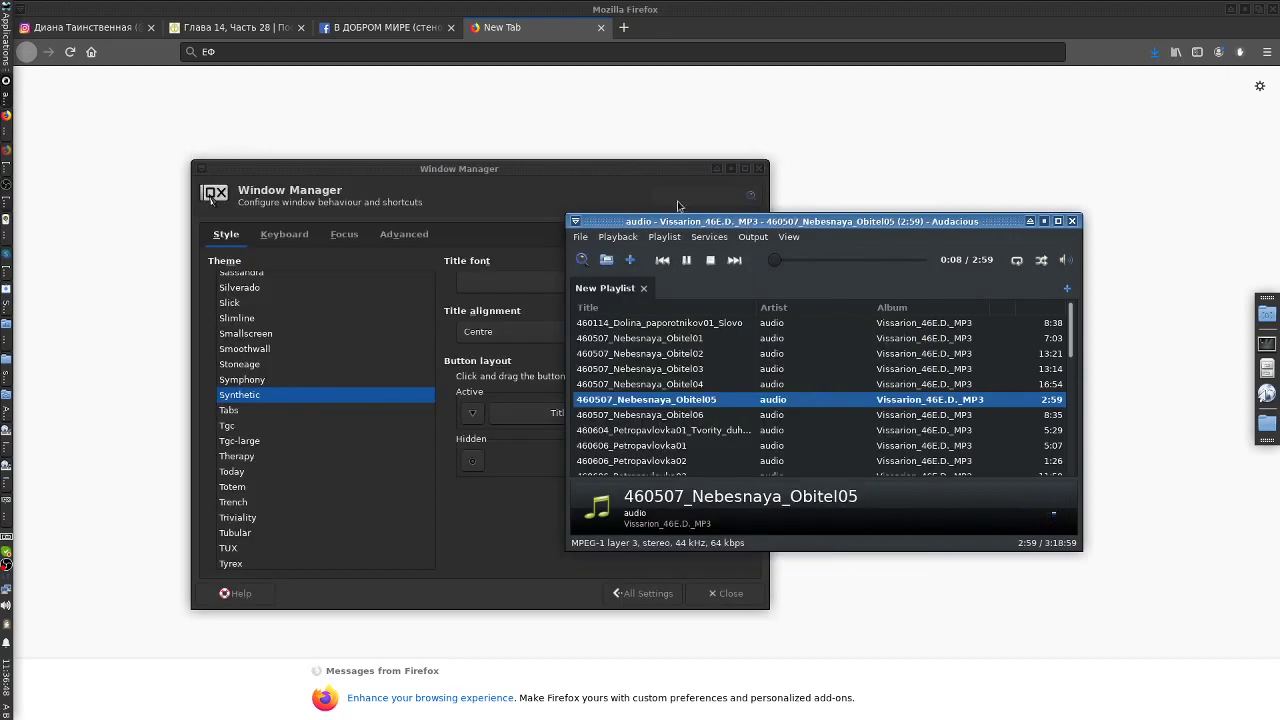
click(236, 413)
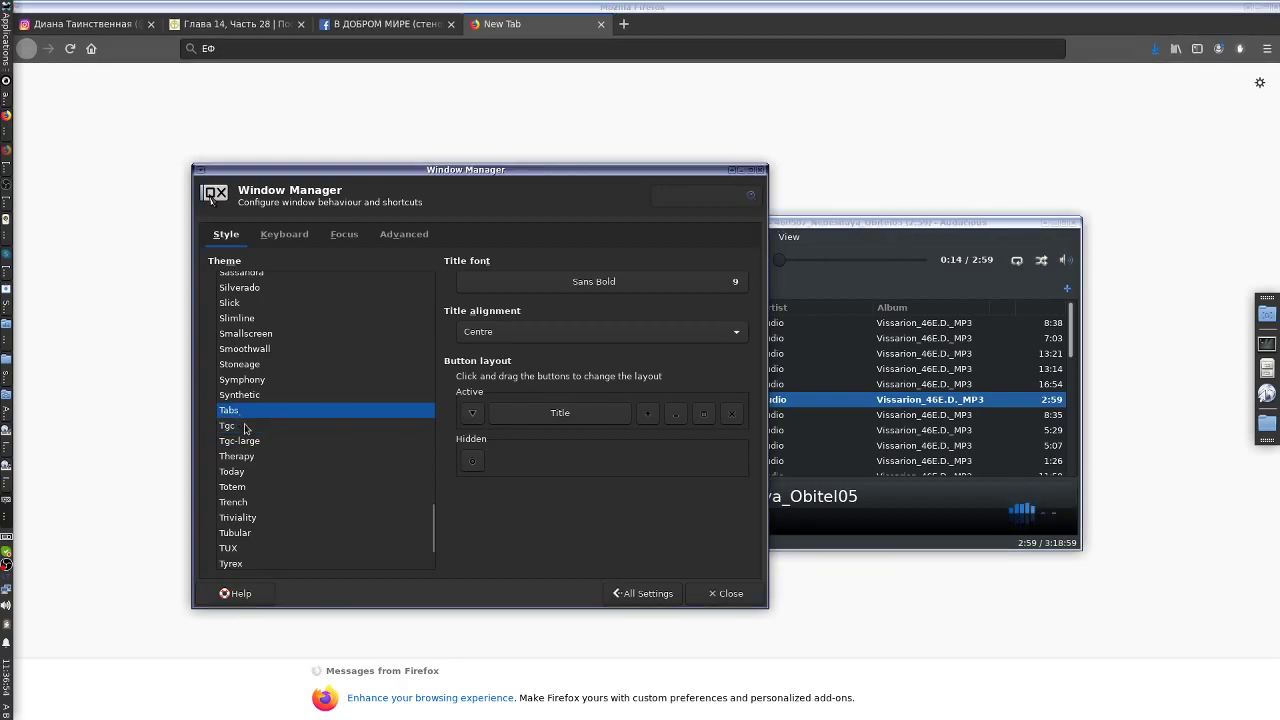
- Try the Tgc and Tgc-large window manager themes in turn, and return to Tgc
click(247, 428)
click(254, 444)
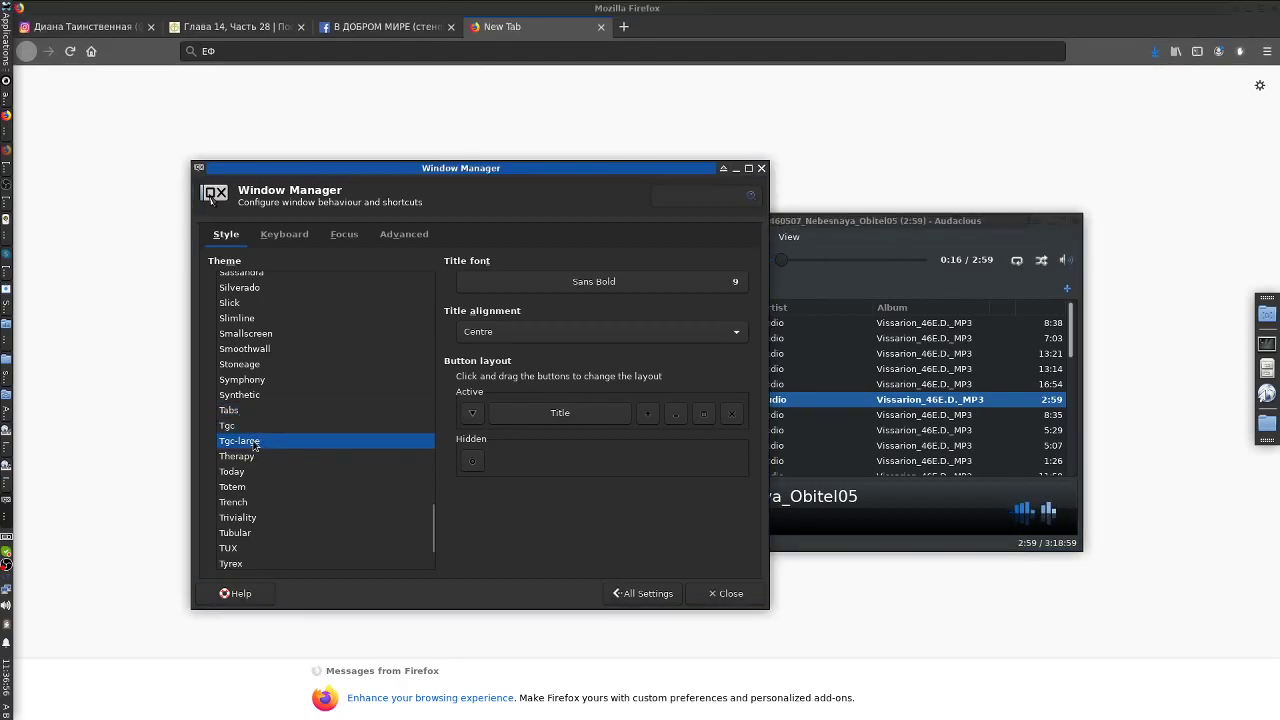
click(251, 428)
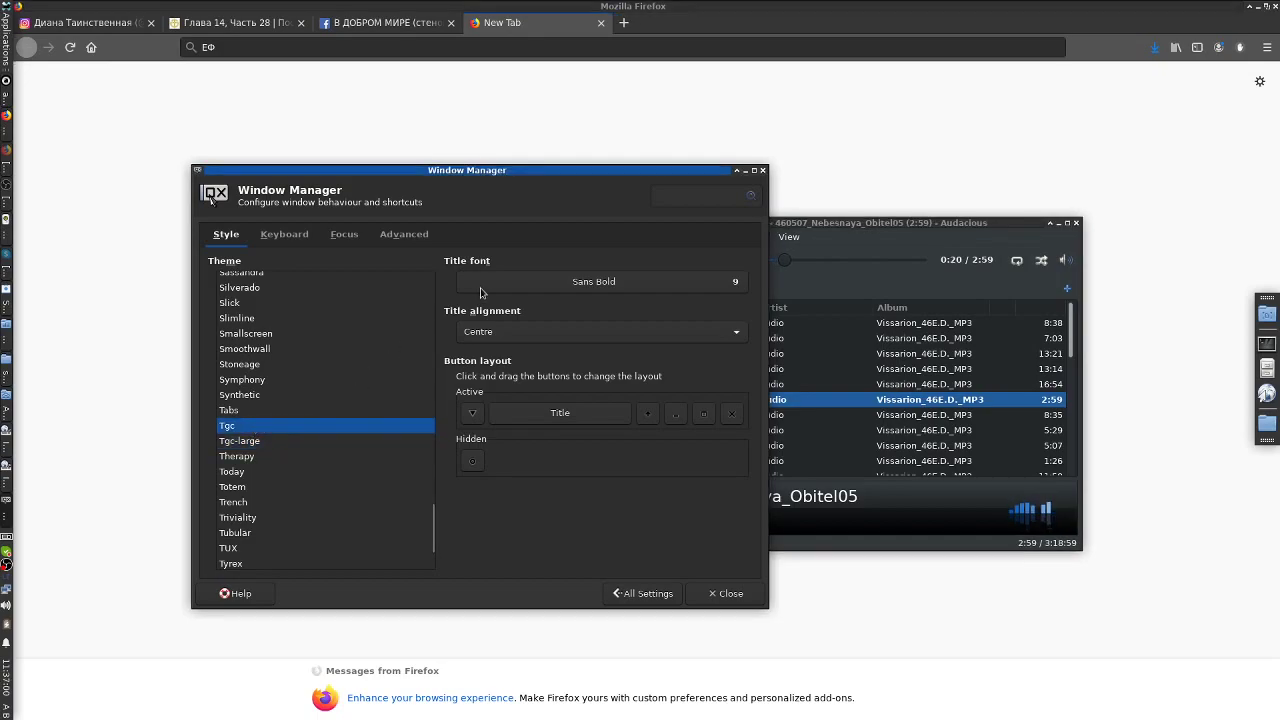
- Move the Window Manager and Audacious windows, bringing each forward to compare Tgc's active and inactive title bars
drag(519, 172, 513, 197)
drag(518, 195, 502, 198)
drag(817, 222, 842, 250)
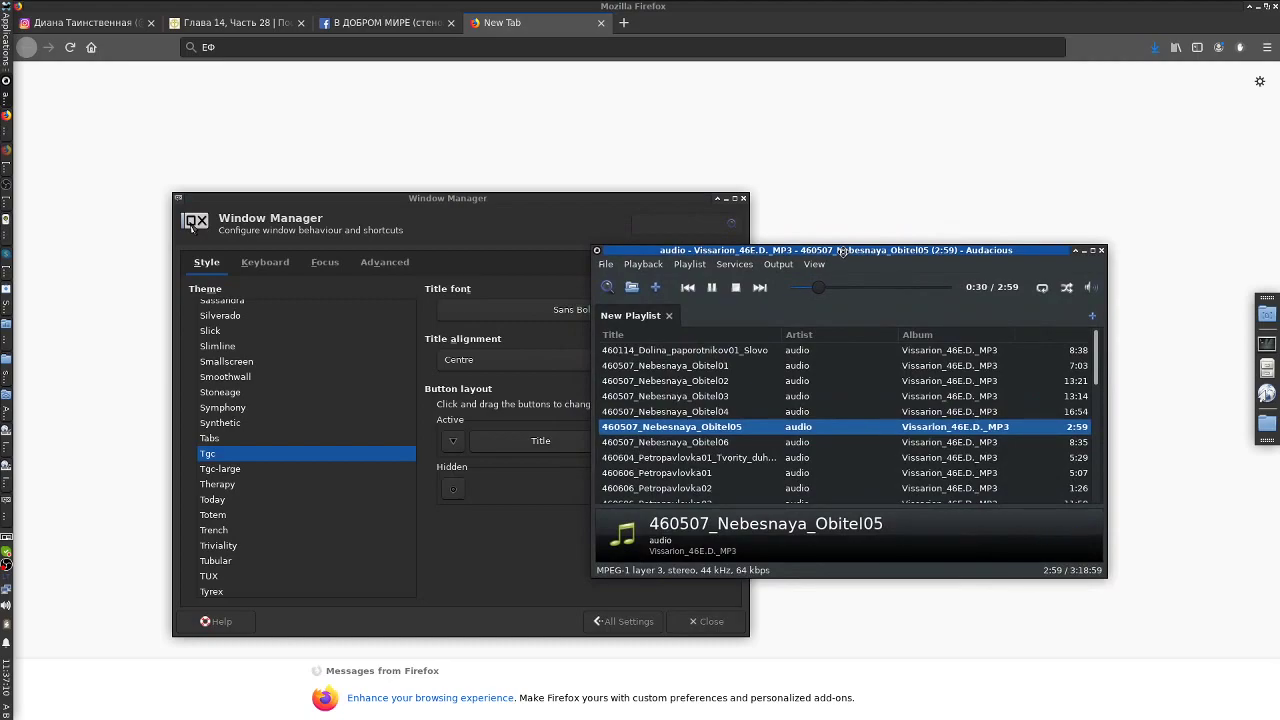
click(590, 204)
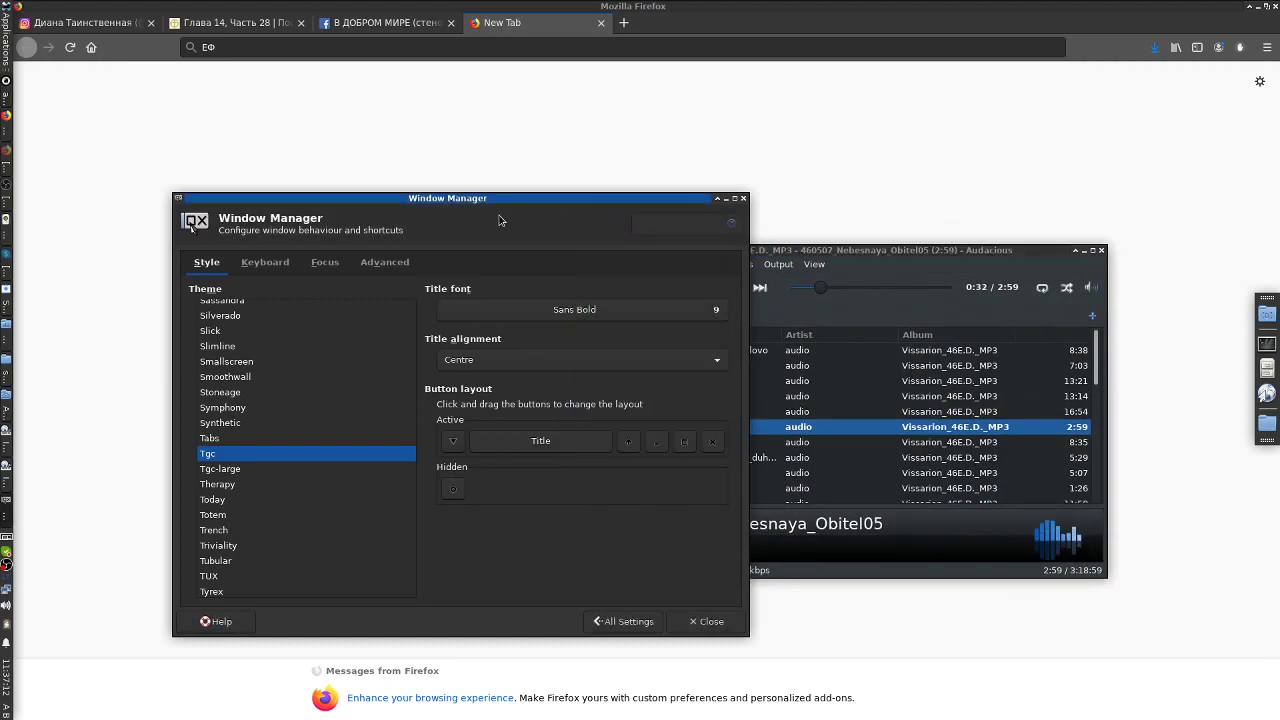
drag(494, 198, 474, 165)
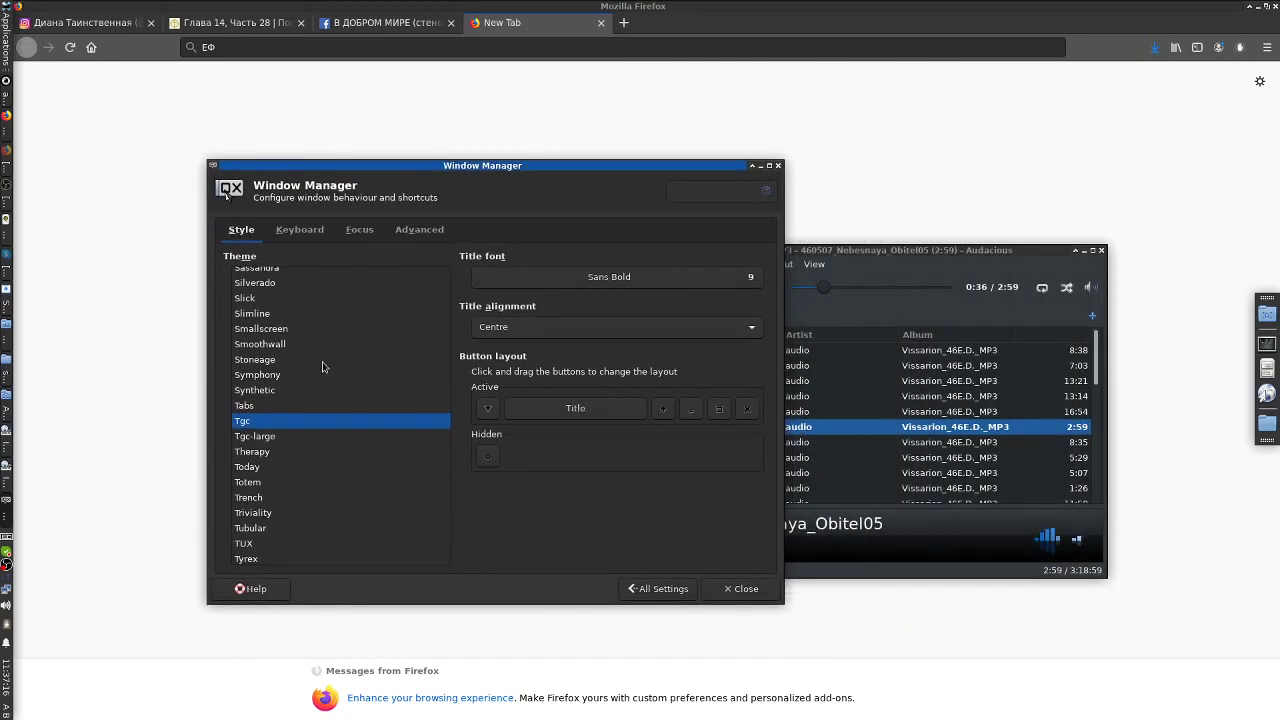
- Try the Therapy, Today and Totem themes, and switch between Totem and Tgc to compare them, ending on Tgc
click(268, 452)
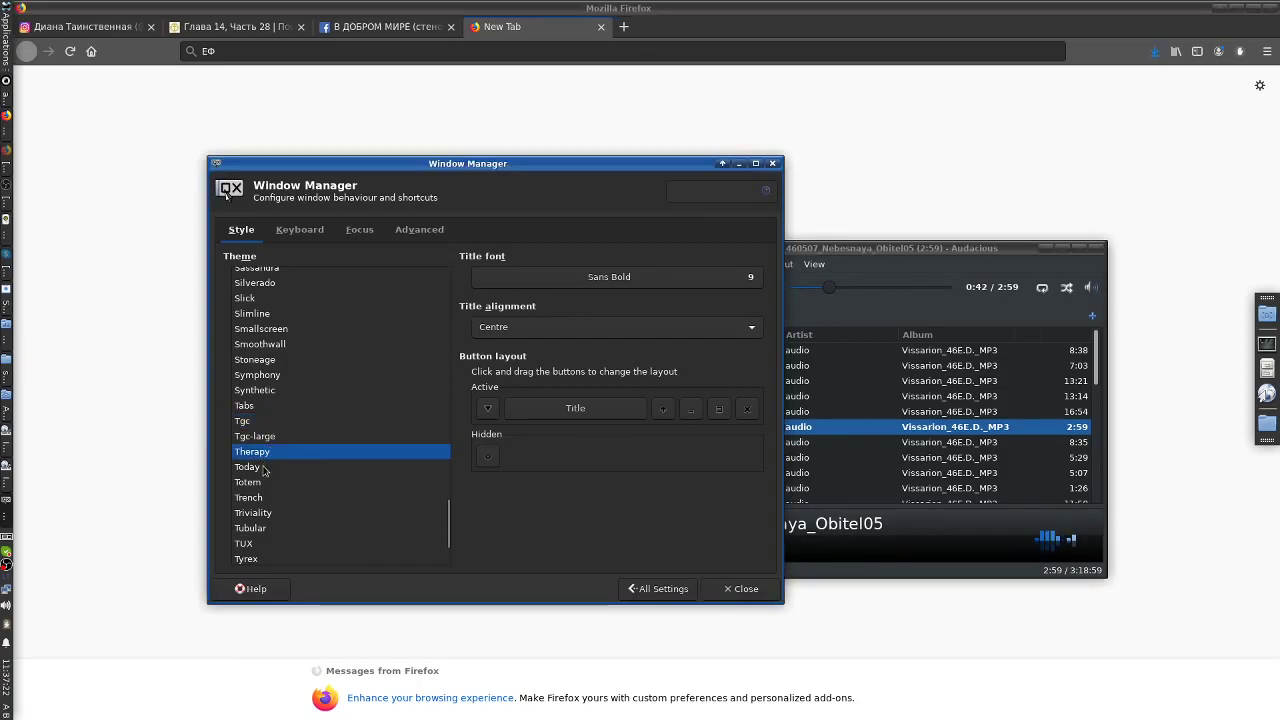
click(265, 467)
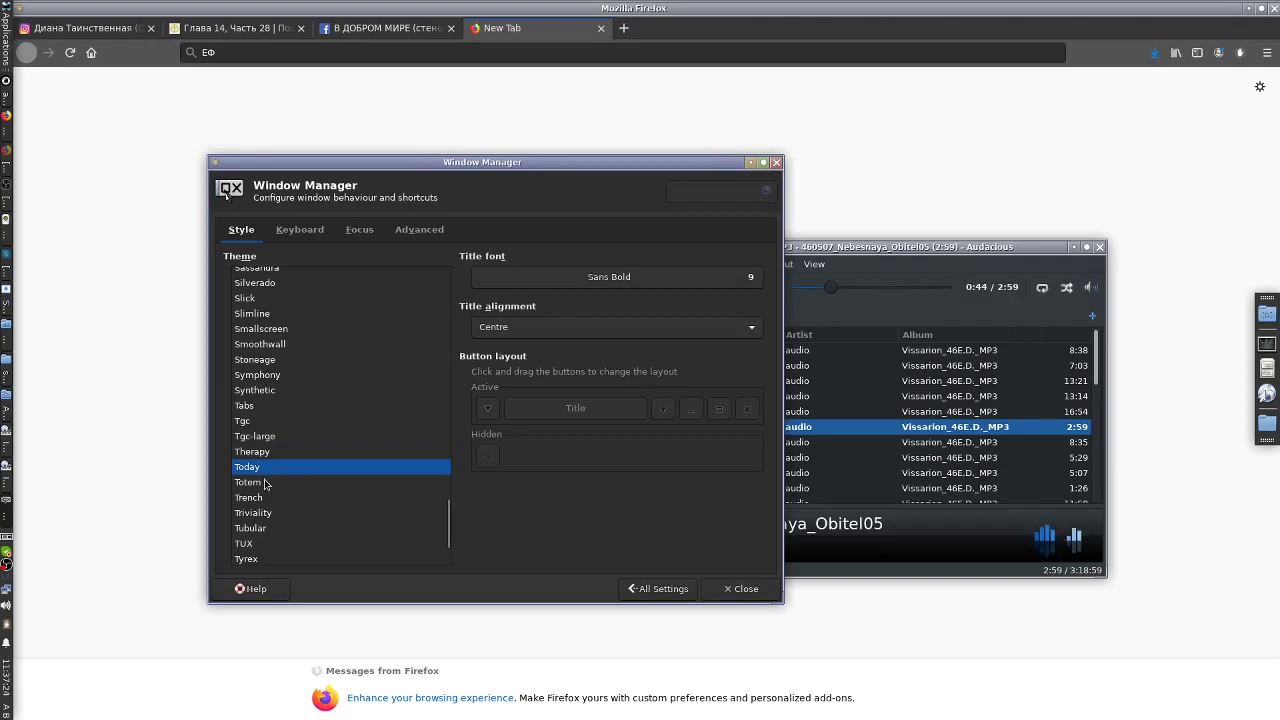
click(265, 483)
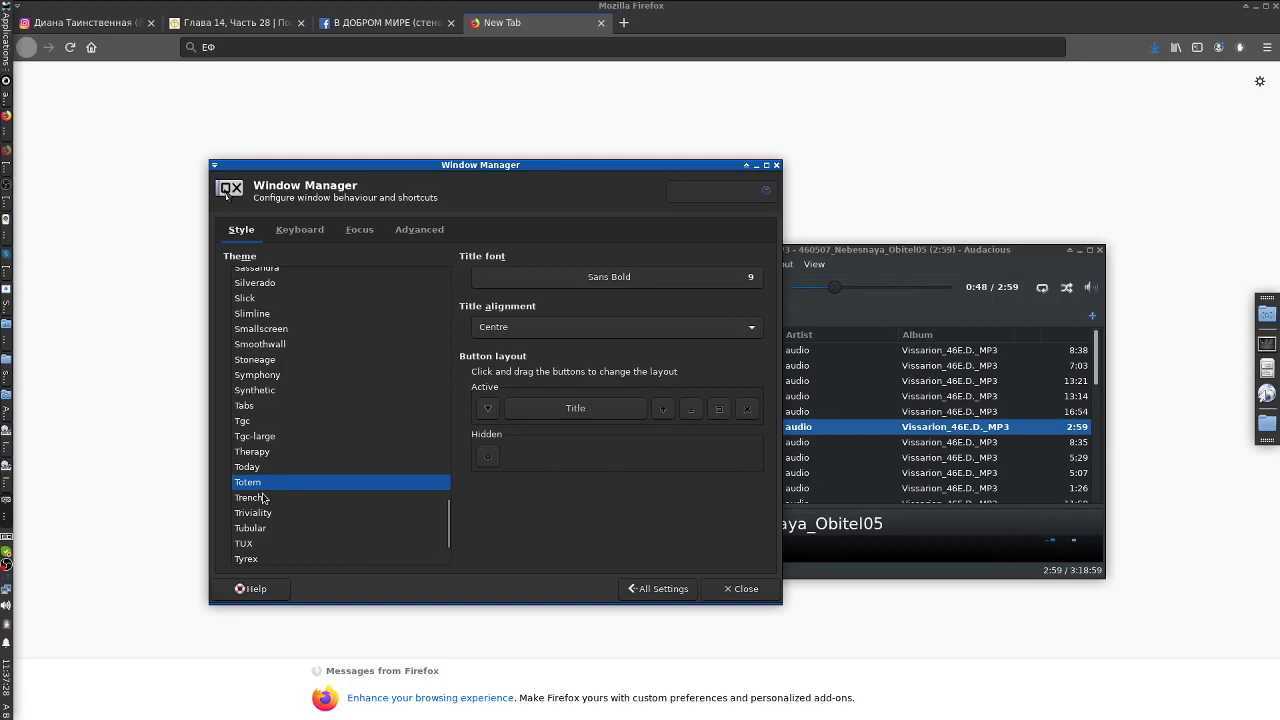
click(253, 425)
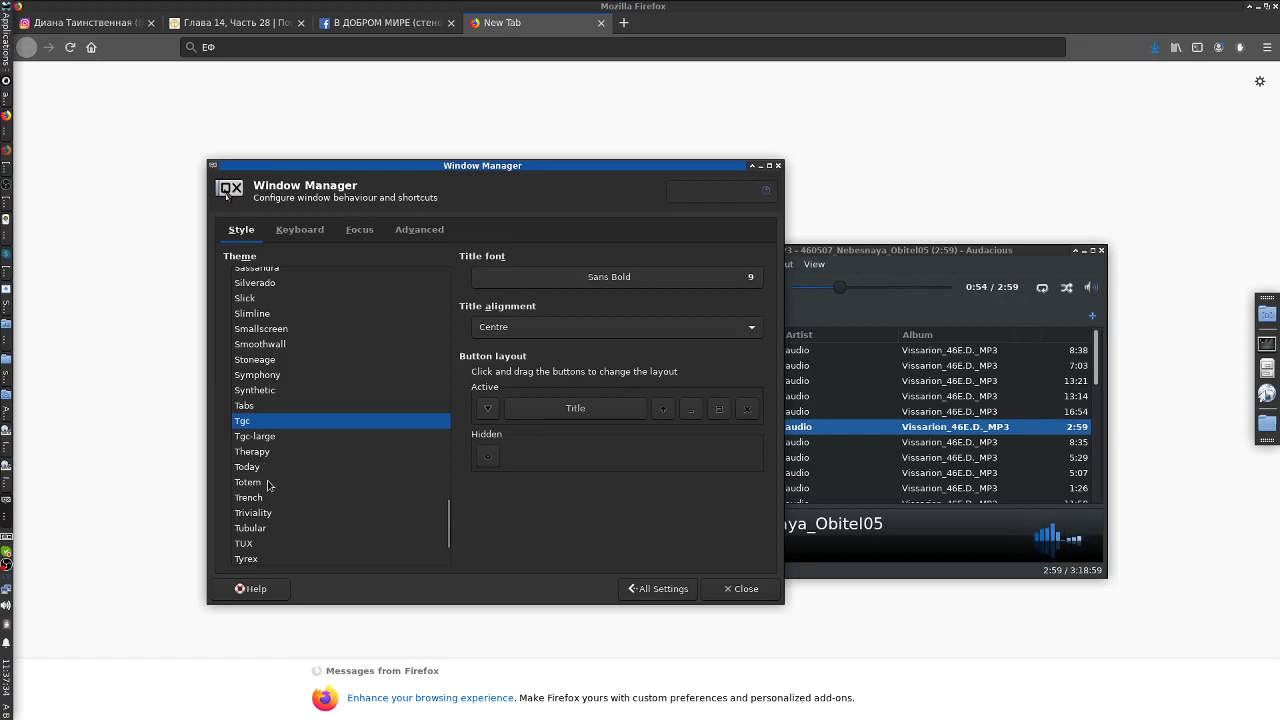
click(268, 485)
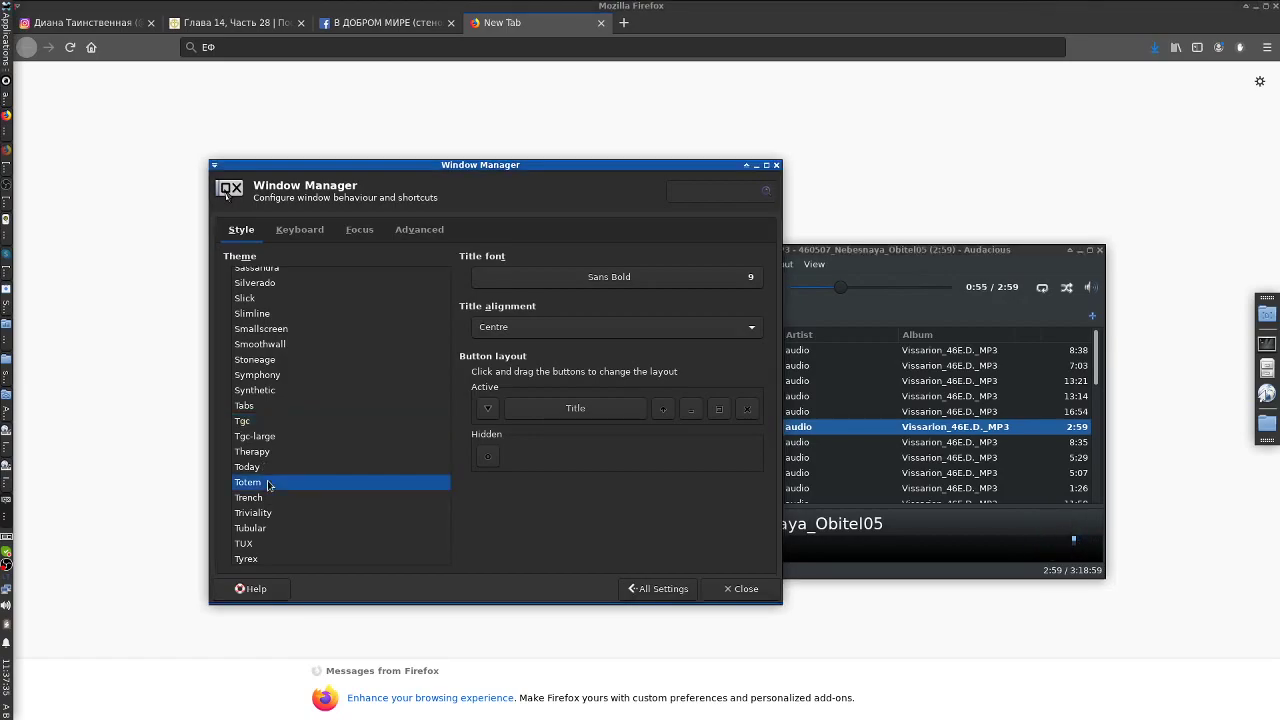
click(255, 423)
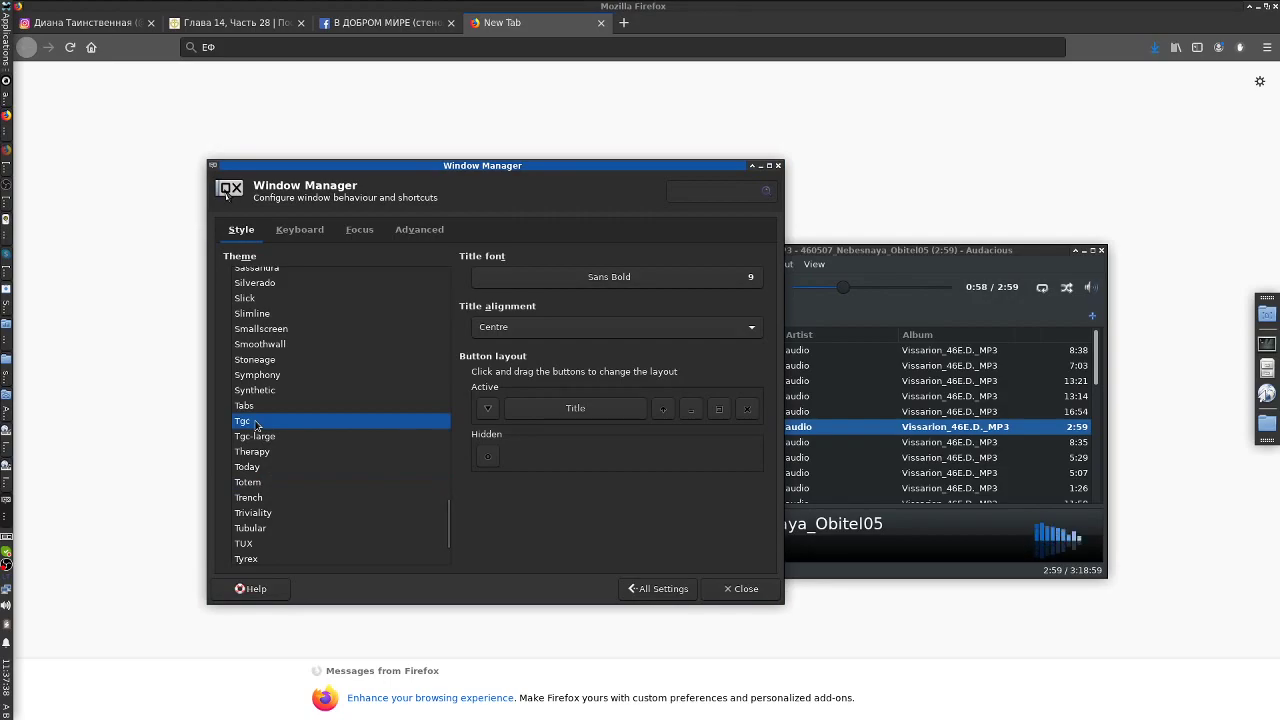
- Apply the Trench, Triviality, Tubular and TUX themes in turn to examine their title bars and buttons
click(266, 497)
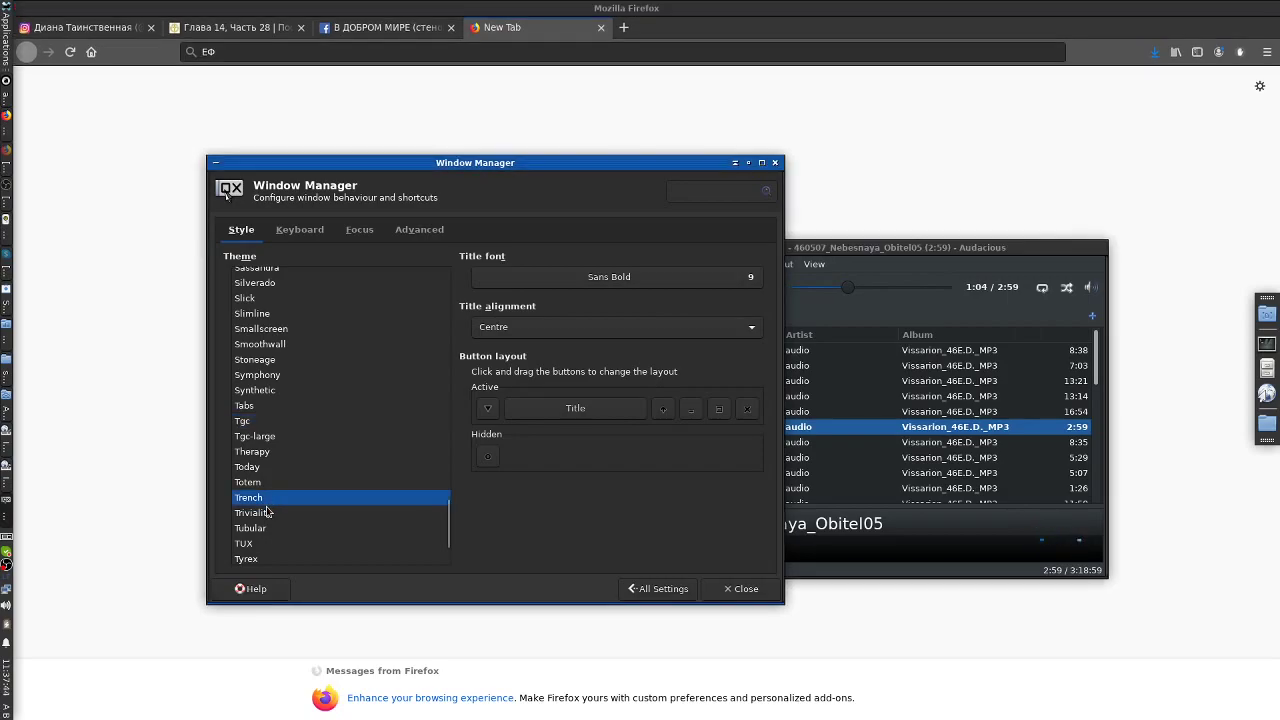
click(266, 512)
click(268, 529)
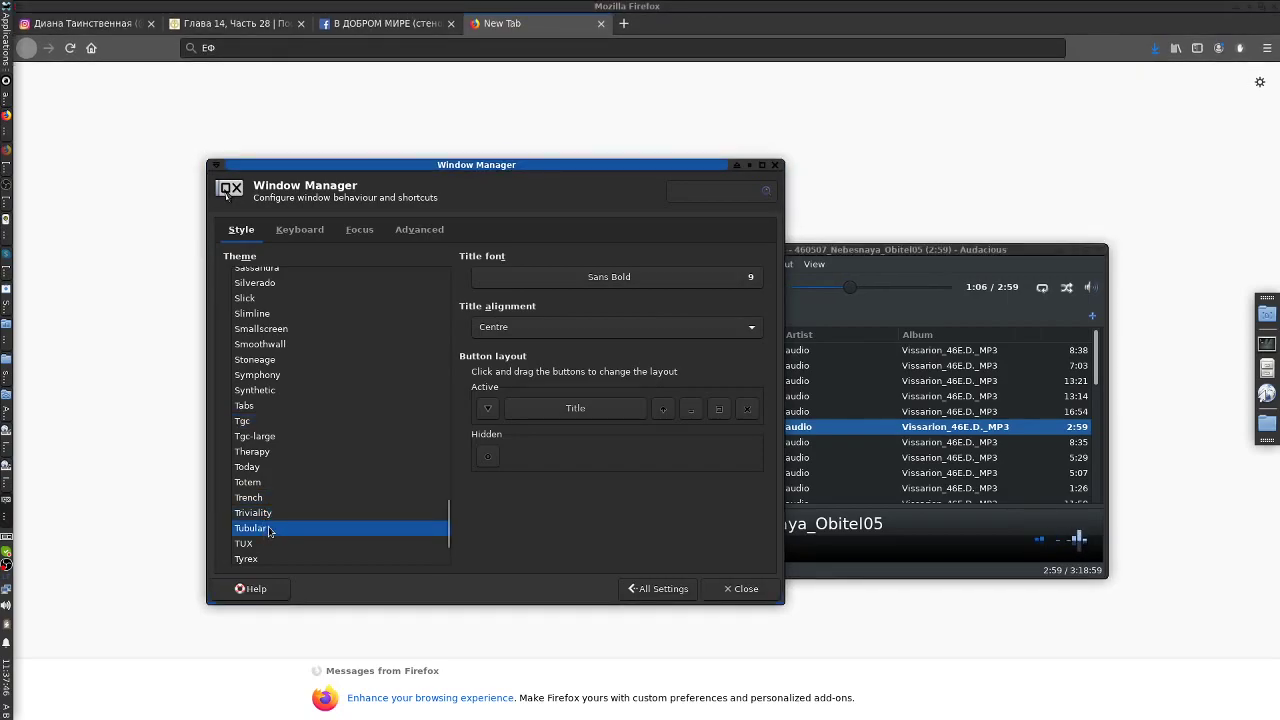
click(260, 549)
scroll(262, 545, down, 2)
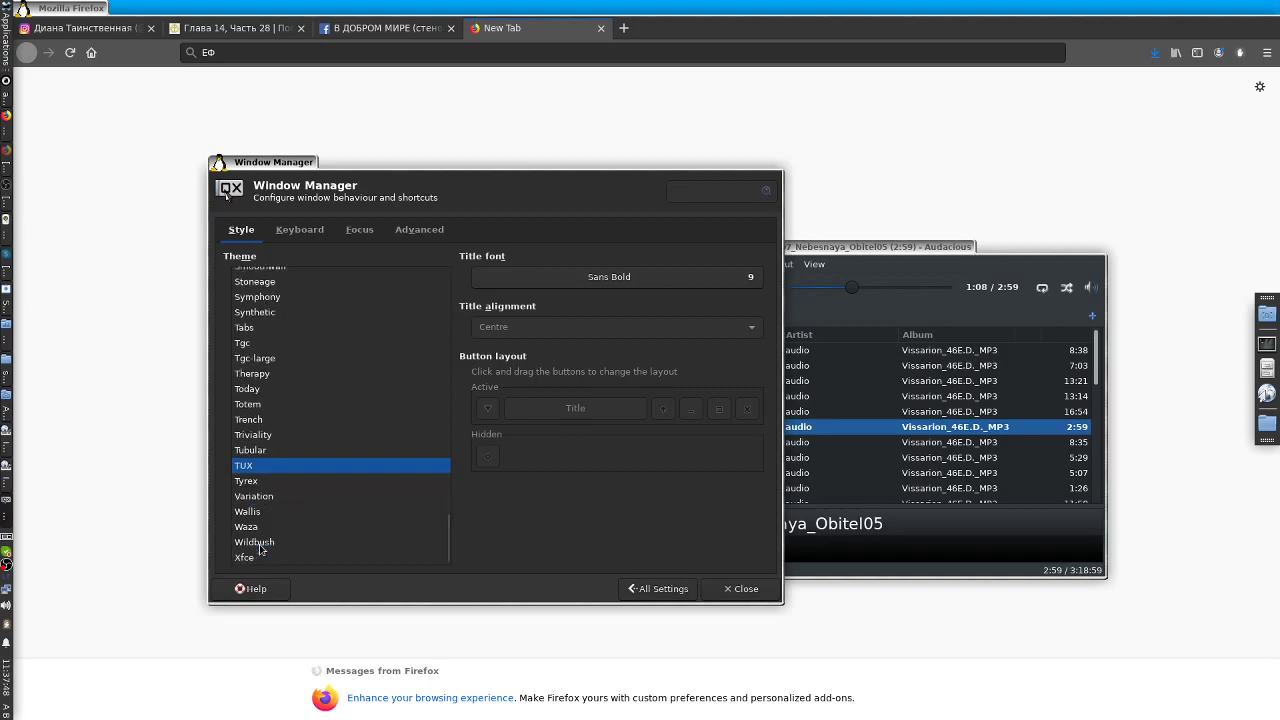
- Try the Tyrex, Variation, Wallis, Waza, Wildbush and Xfce themes in turn, and return to Tgc
click(263, 483)
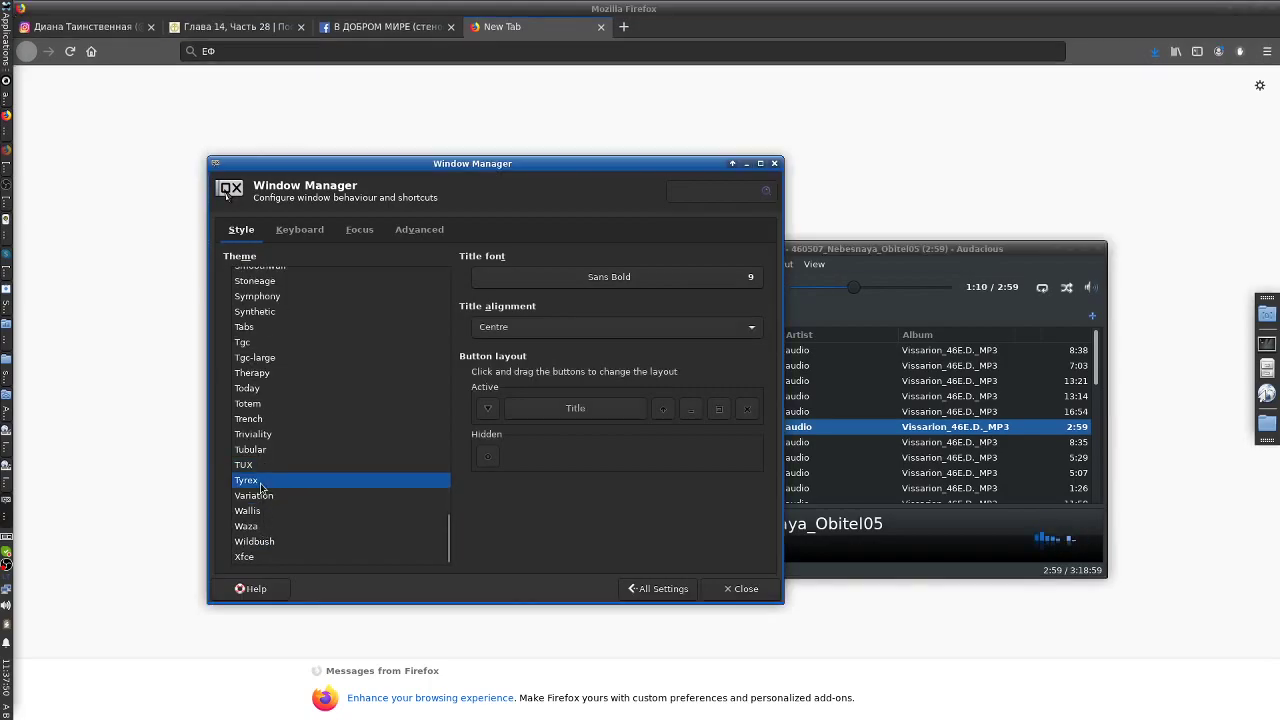
click(265, 499)
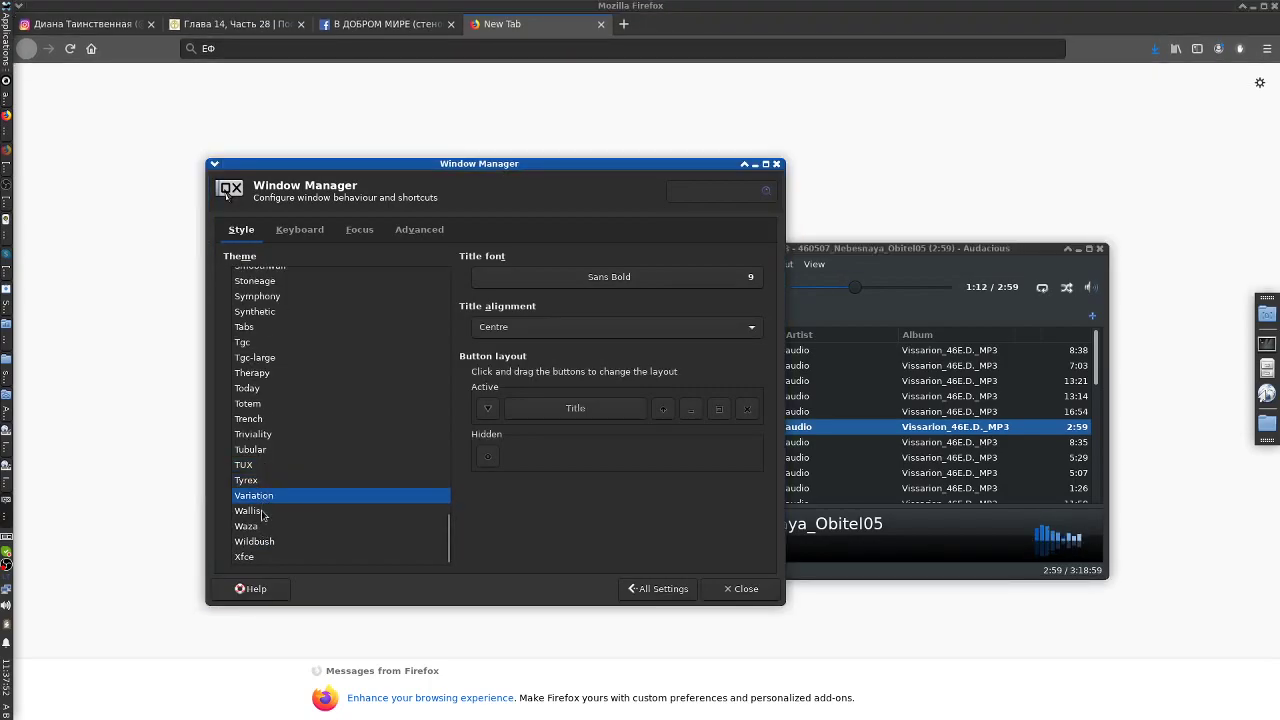
click(263, 512)
click(263, 528)
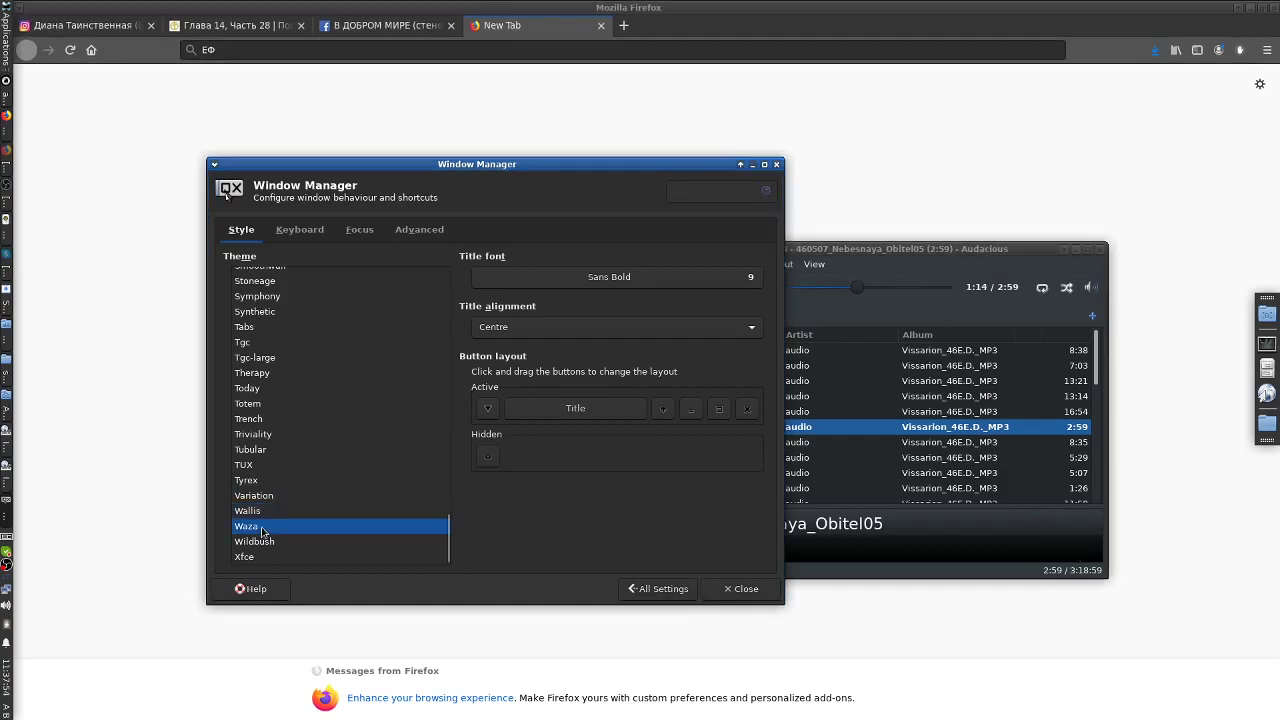
click(262, 543)
click(261, 558)
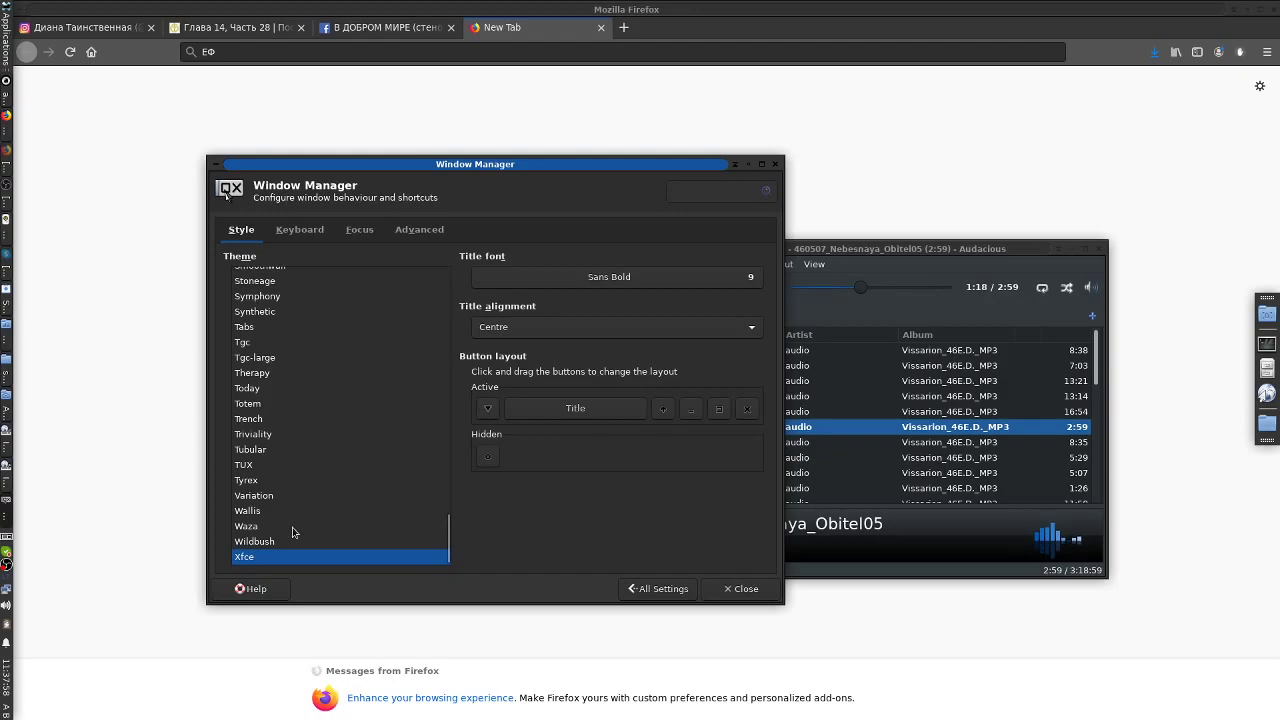
scroll(293, 533, up, 1)
click(254, 388)
- Revisit the Ops, Opta, Platinum and Quiet-purple themes in turn, and reapply Tgc
scroll(286, 500, up, 3)
scroll(286, 500, up, 1)
scroll(286, 500, up, 3)
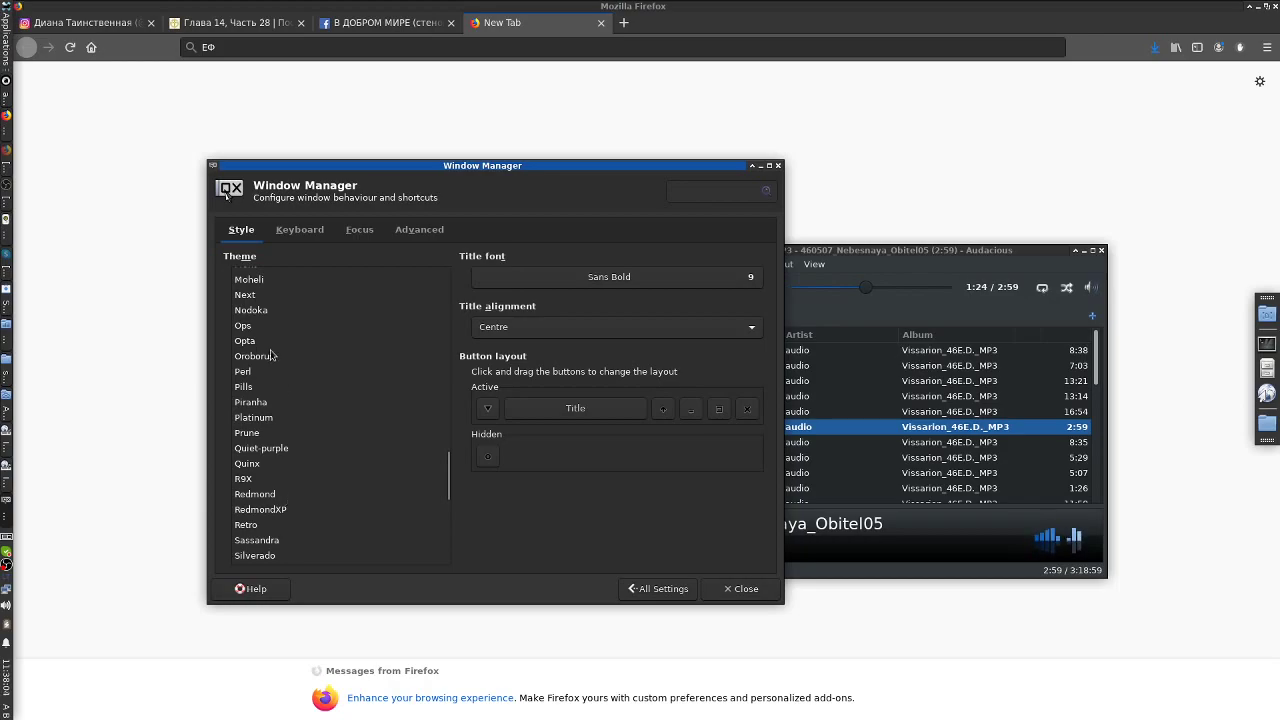
click(245, 326)
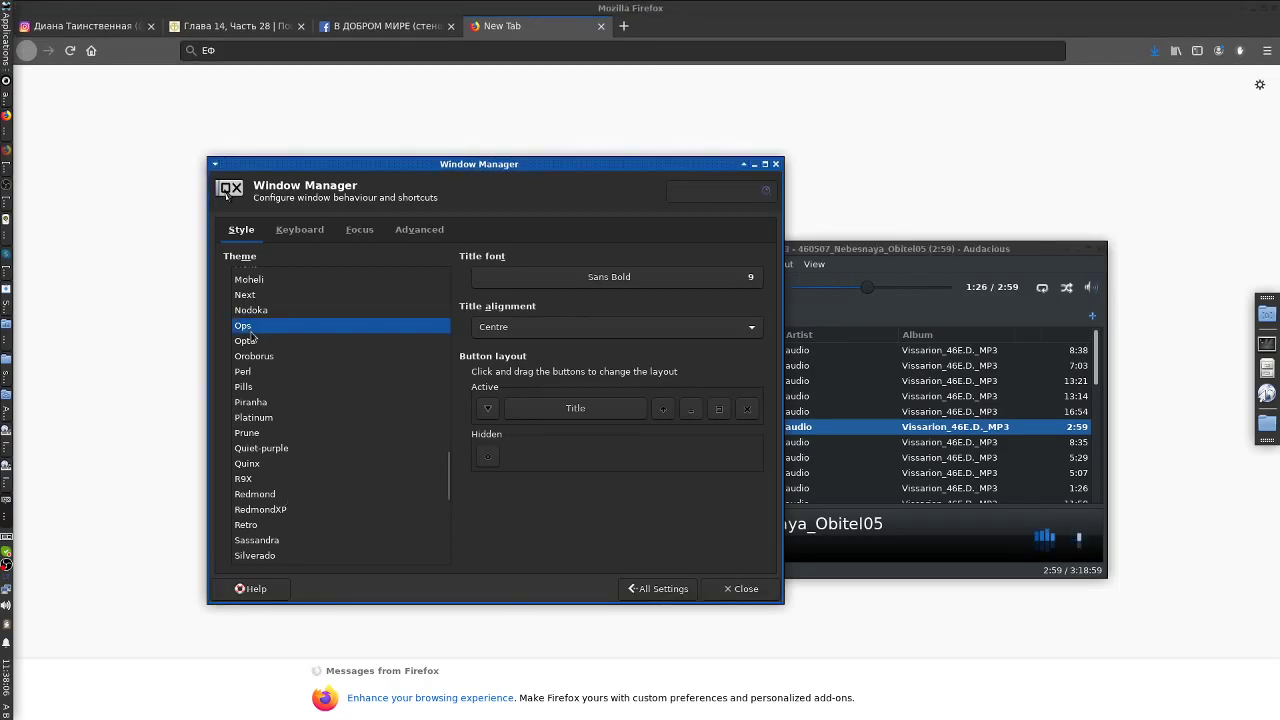
click(245, 341)
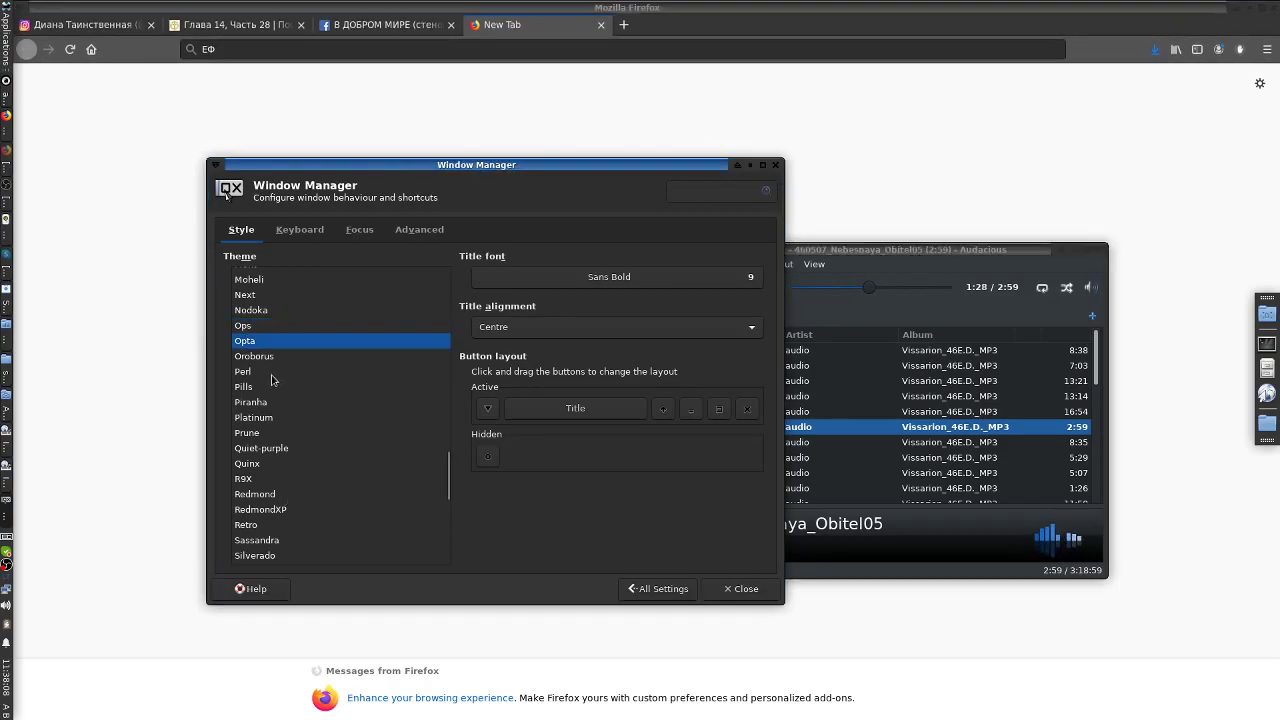
click(254, 418)
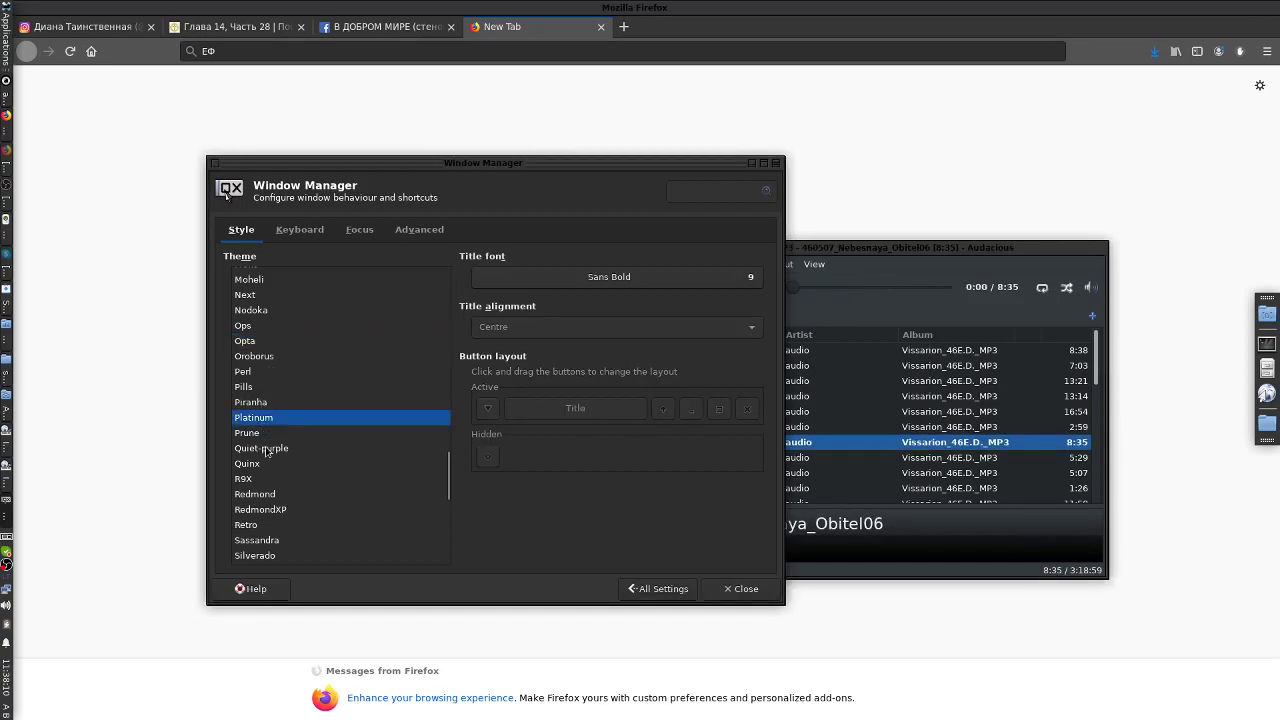
click(268, 450)
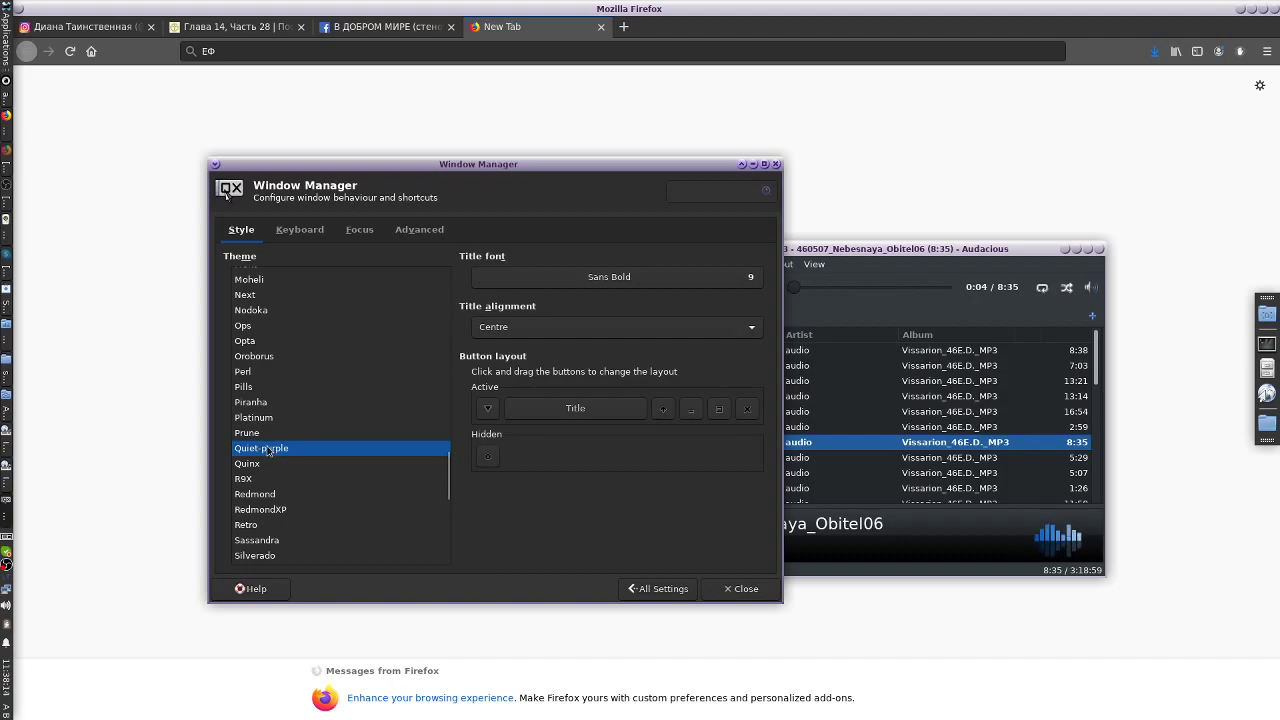
scroll(306, 486, down, 8)
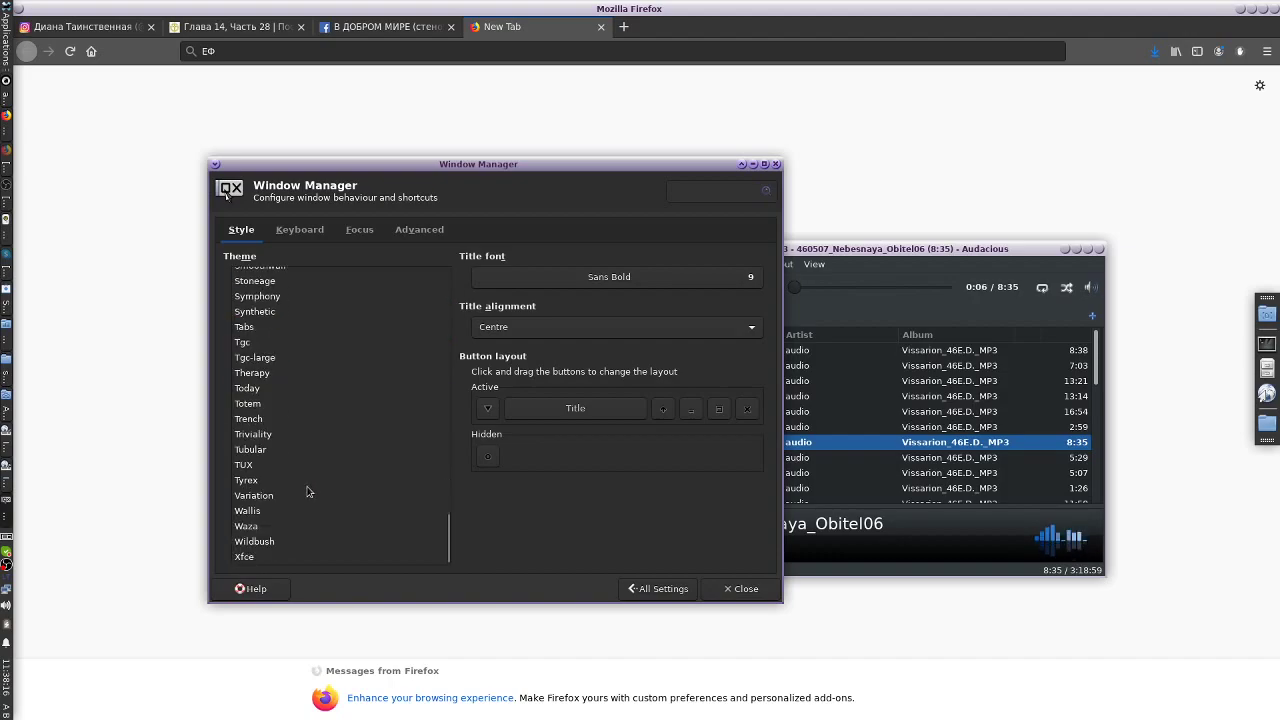
click(250, 346)
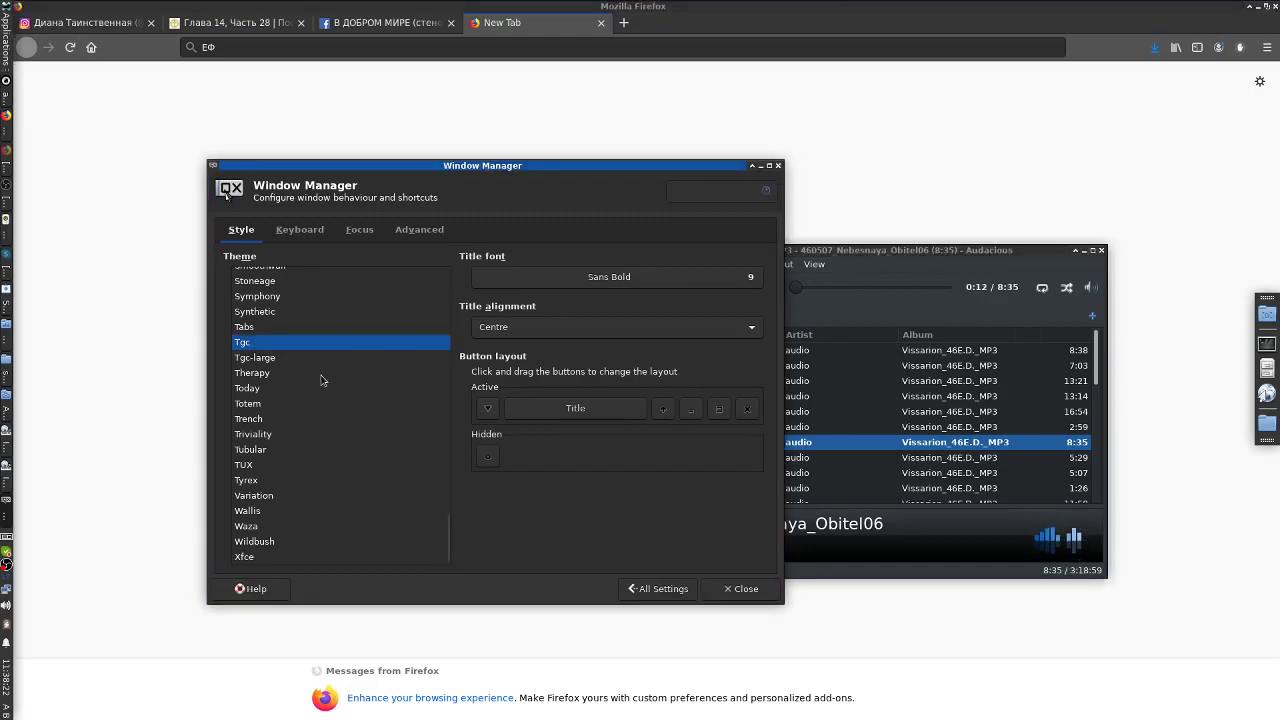
- Examine the Internet and Utilities options in Preferred Applications, including the terminal emulator choices, and return to the settings overview
click(651, 586)
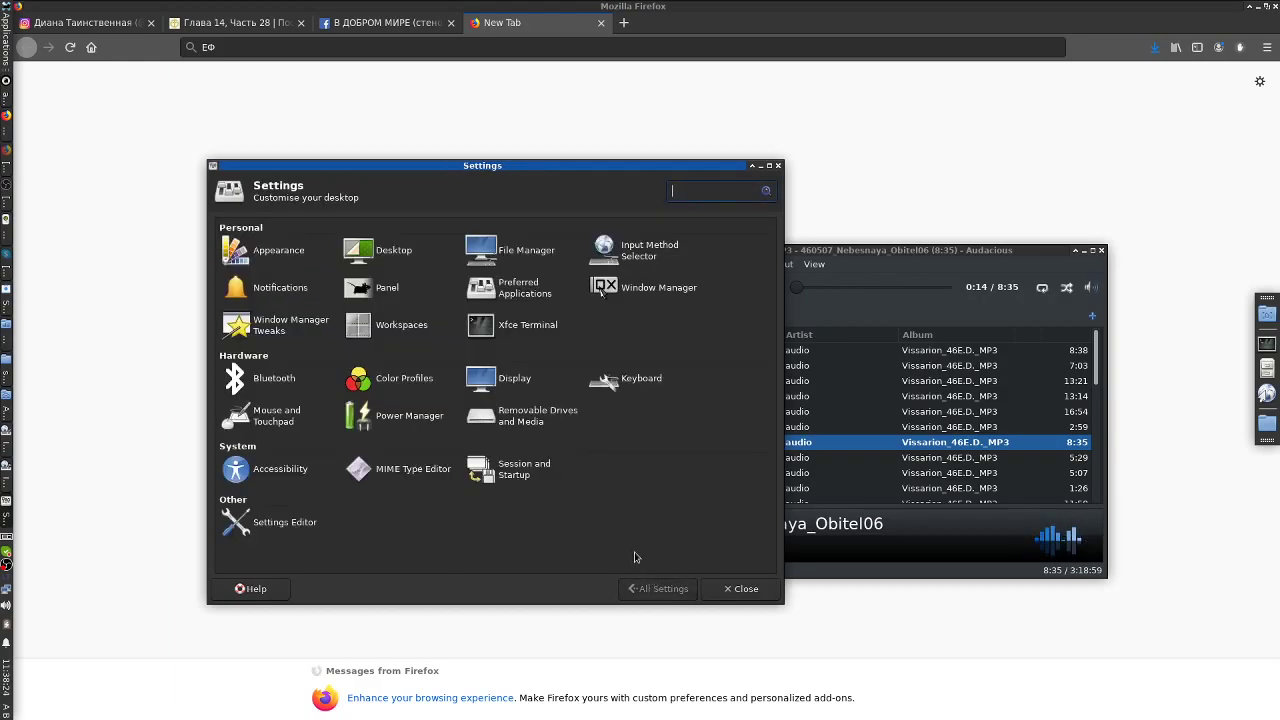
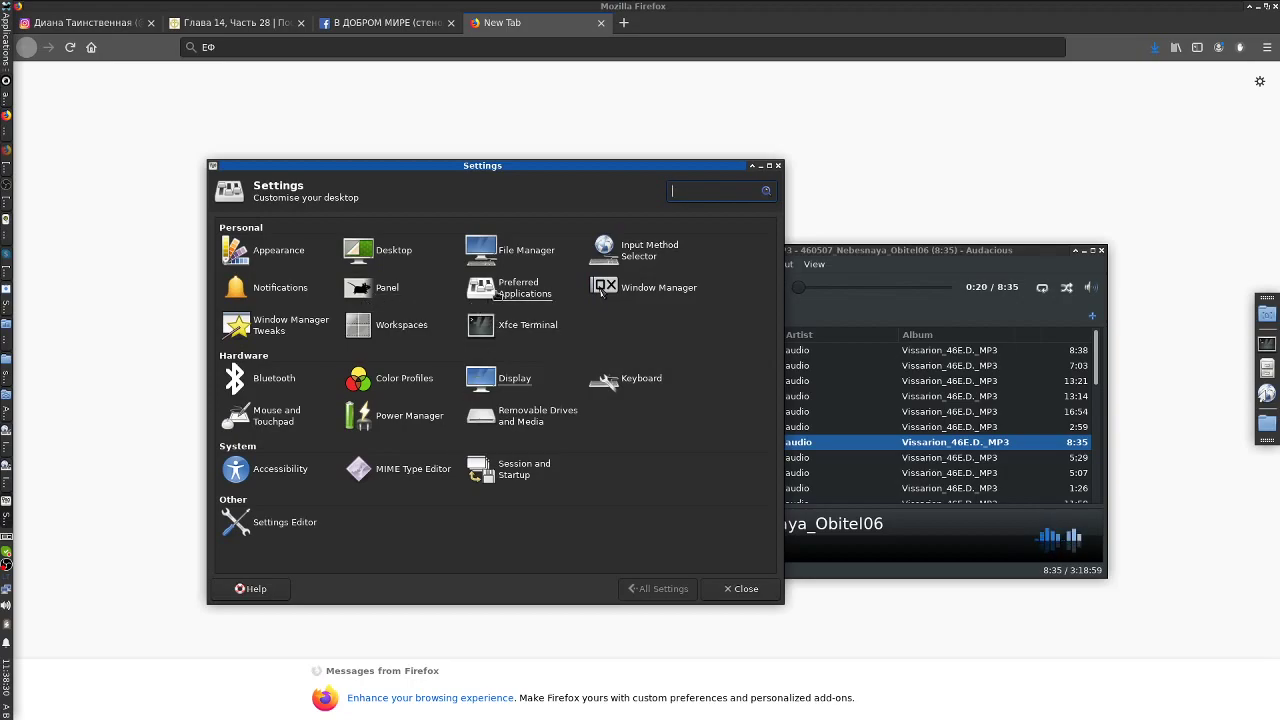
click(515, 288)
click(295, 231)
click(250, 232)
click(318, 232)
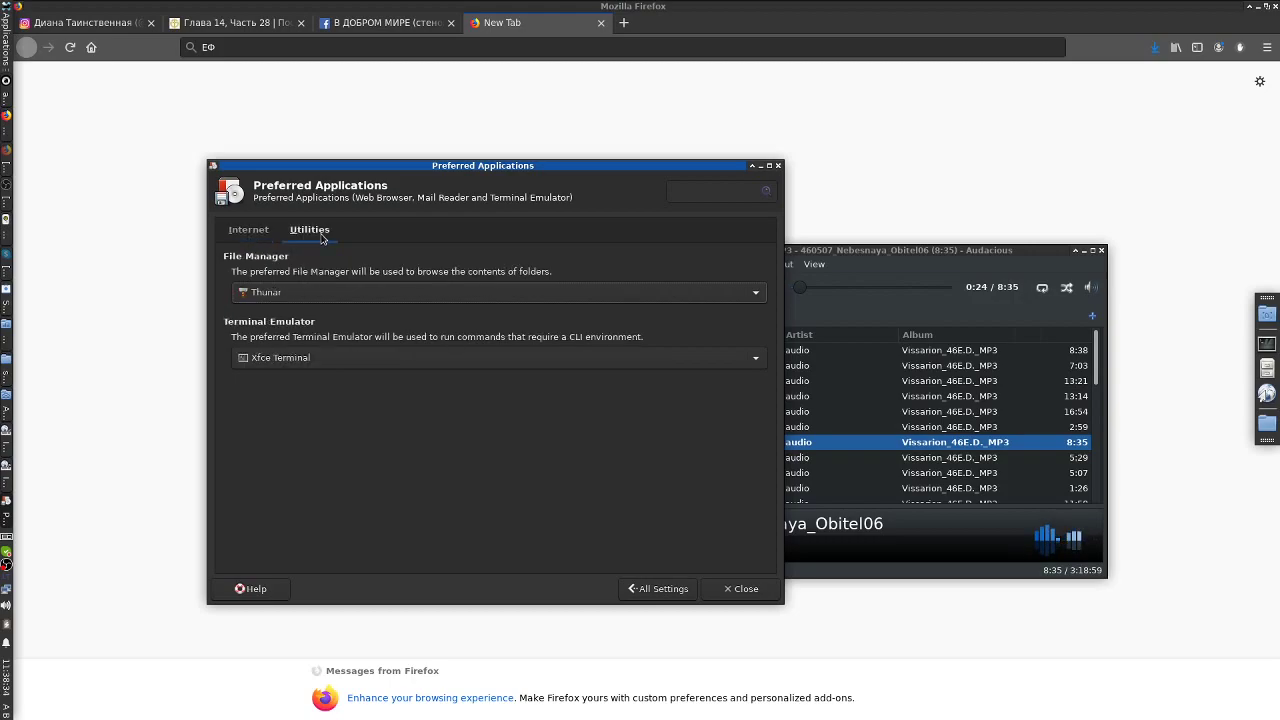
click(353, 366)
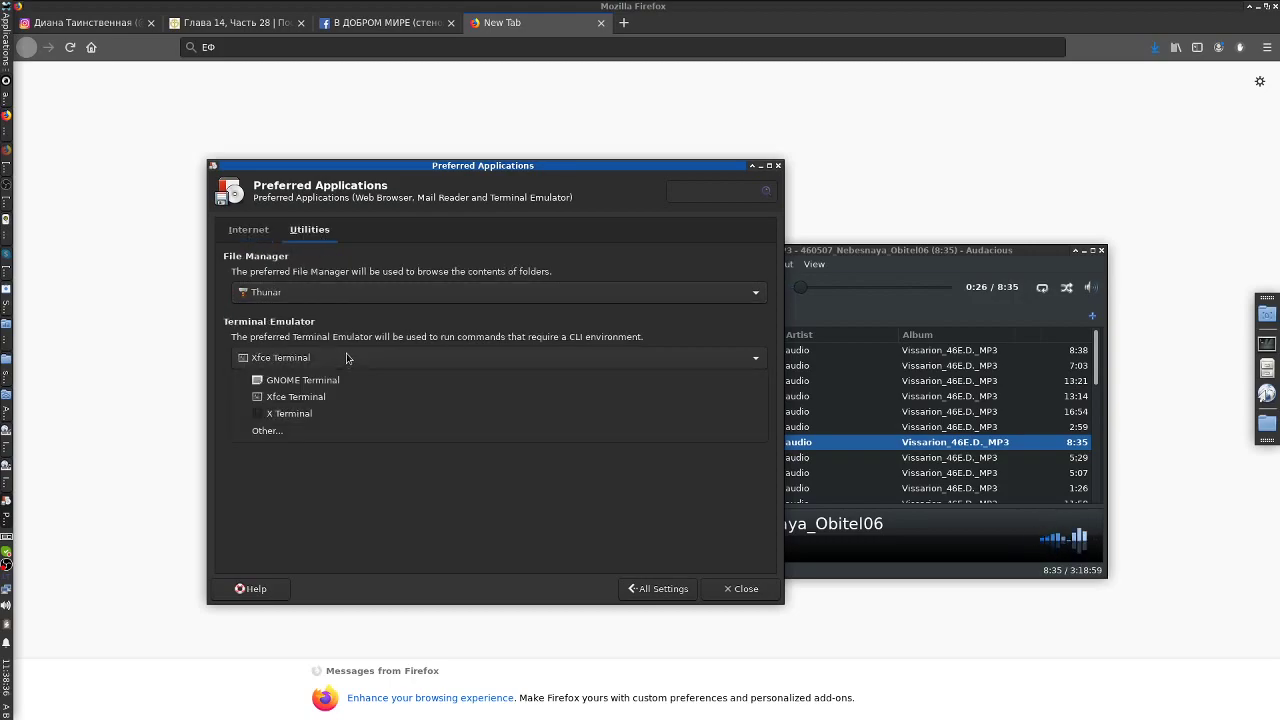
click(346, 353)
click(668, 590)
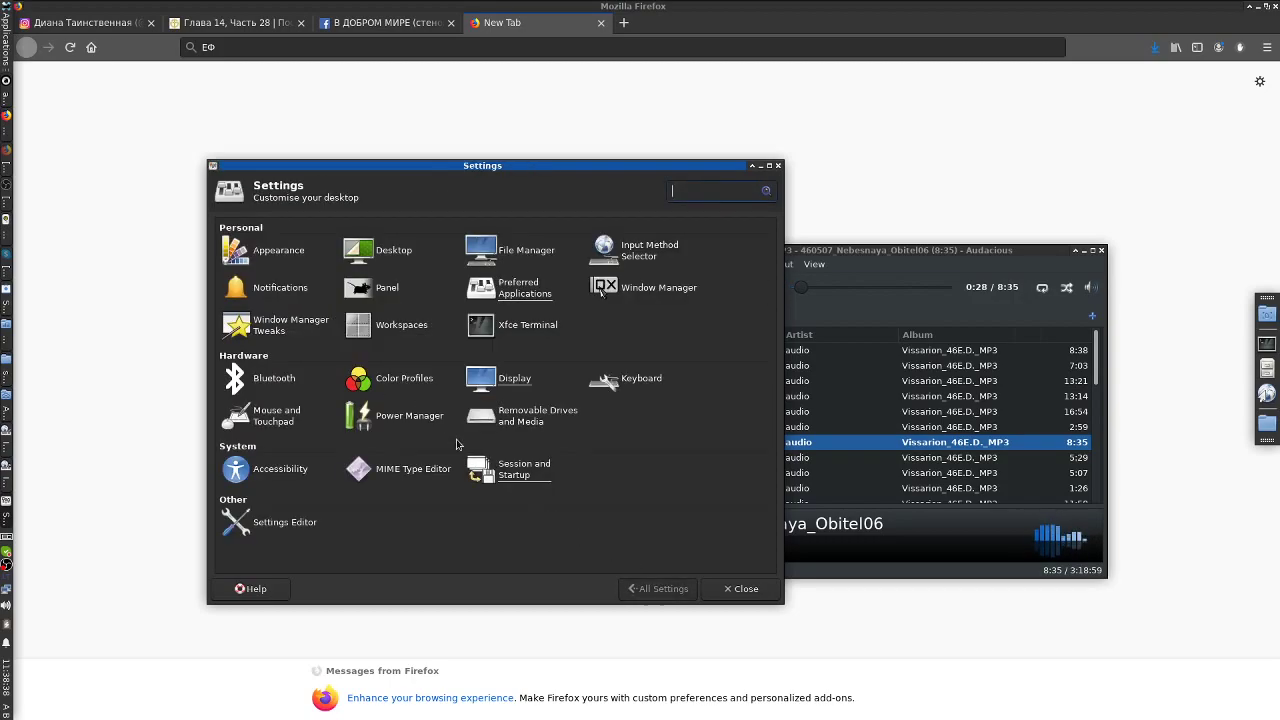
- In the Panel settings, try Horizontal mode for Panel 1, restore Vertical, and set the row size to 36 pixels
click(386, 296)
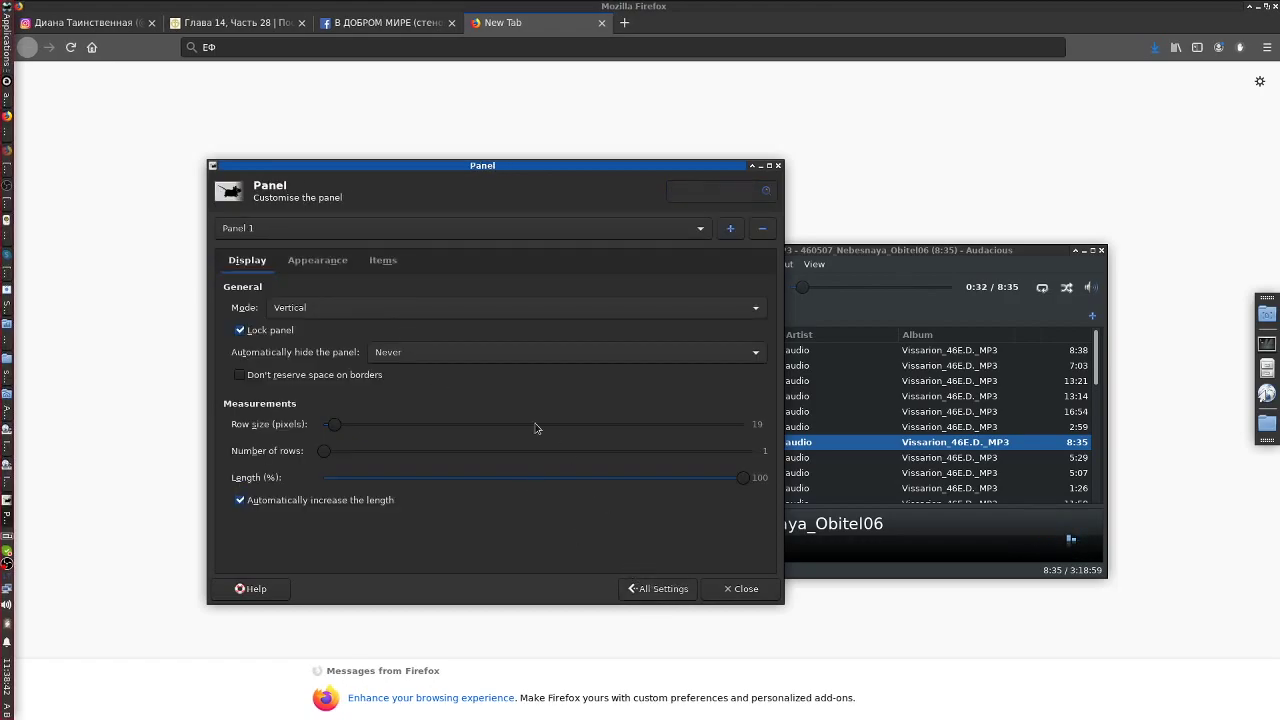
click(374, 310)
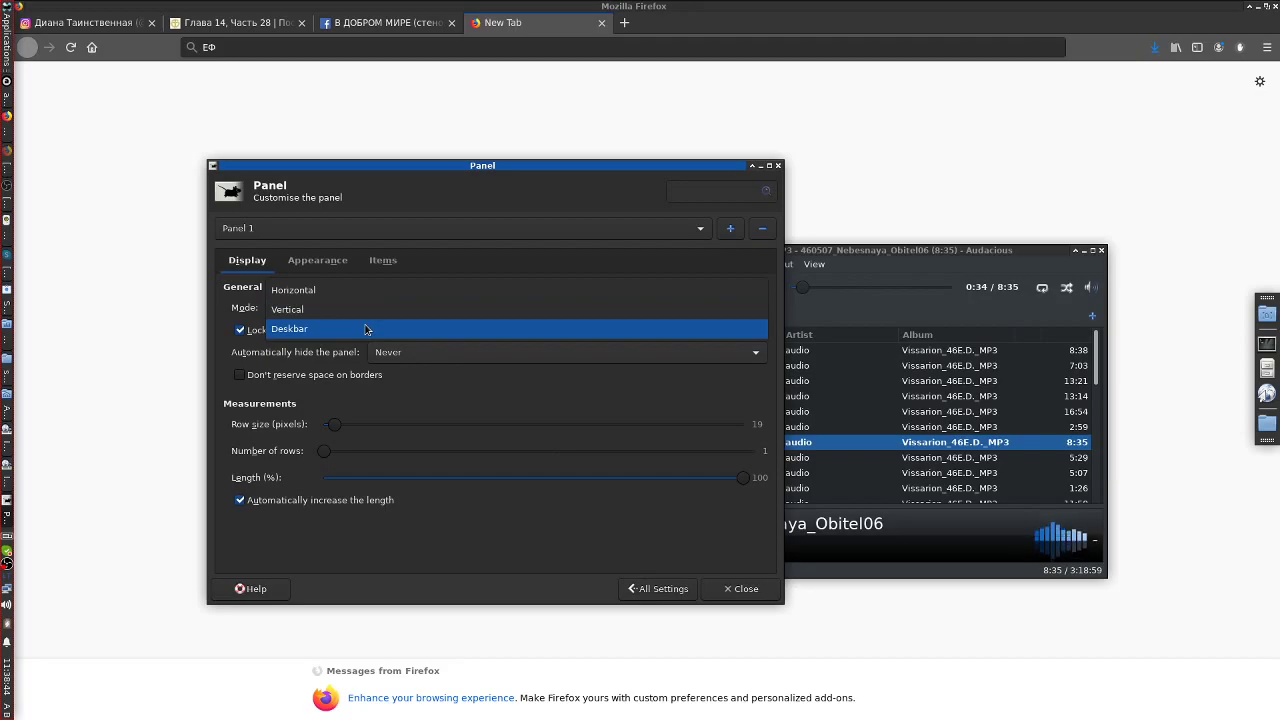
click(354, 290)
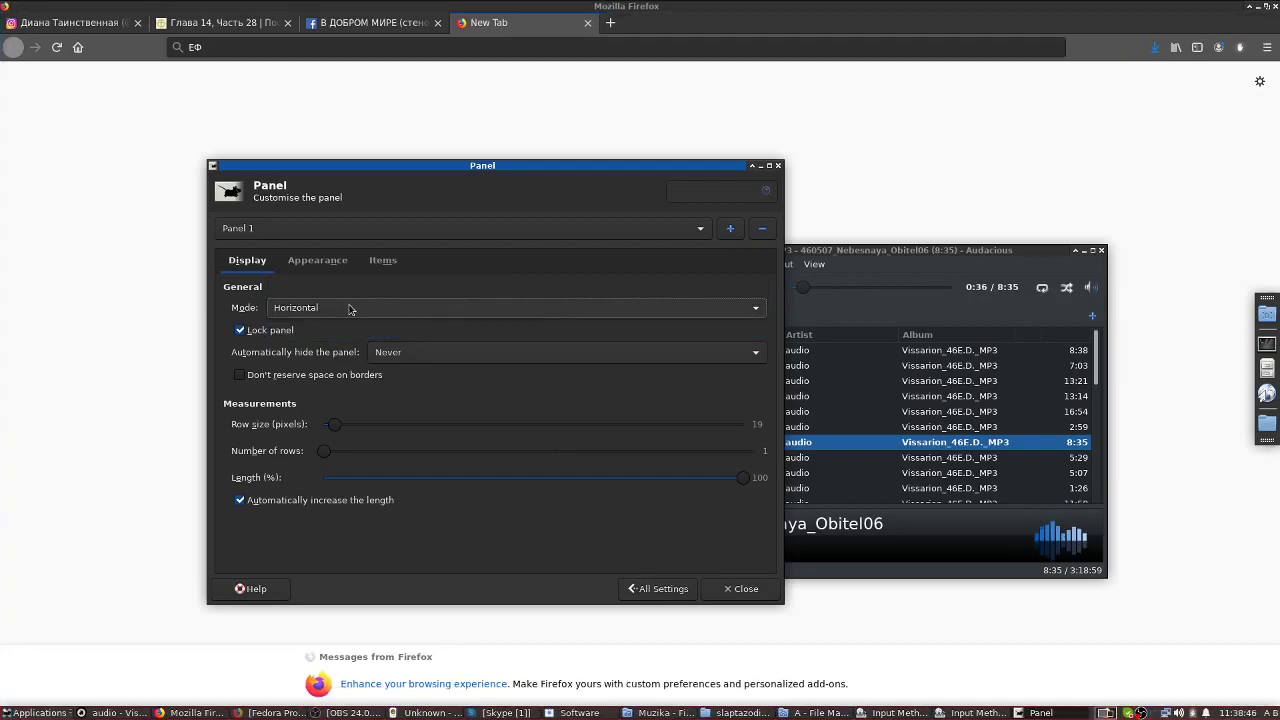
click(350, 310)
click(345, 329)
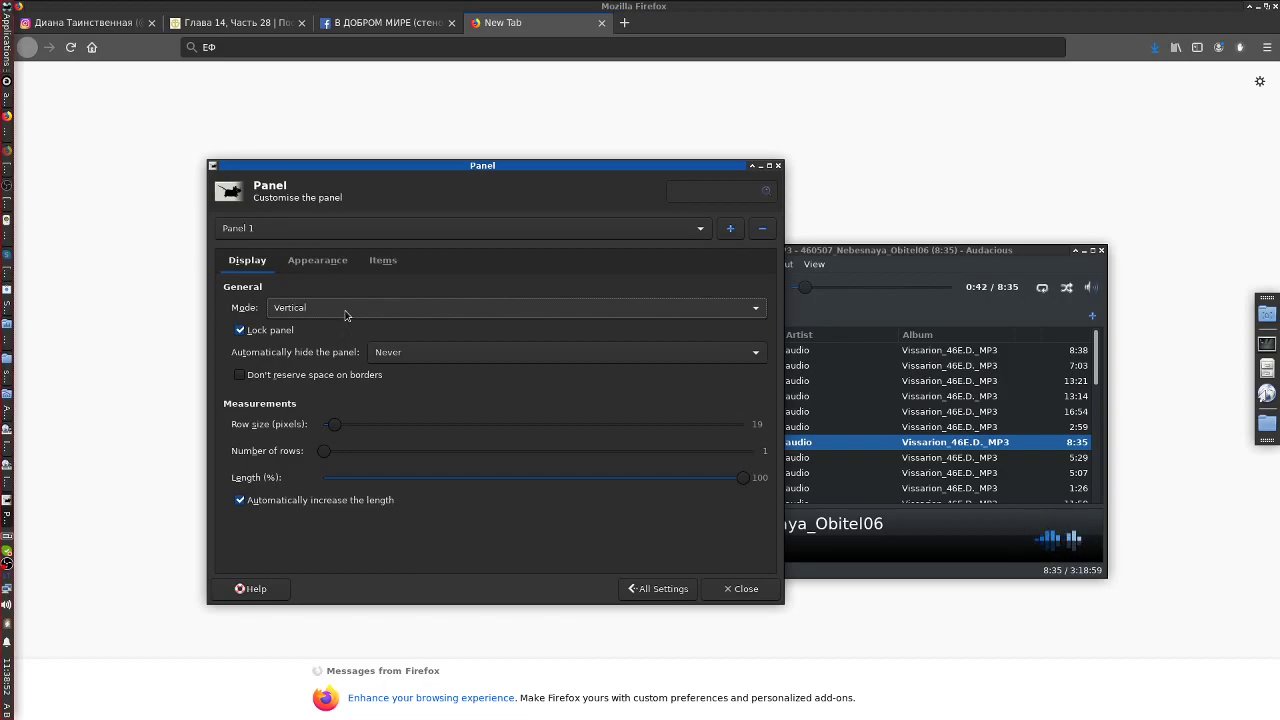
drag(340, 430, 400, 428)
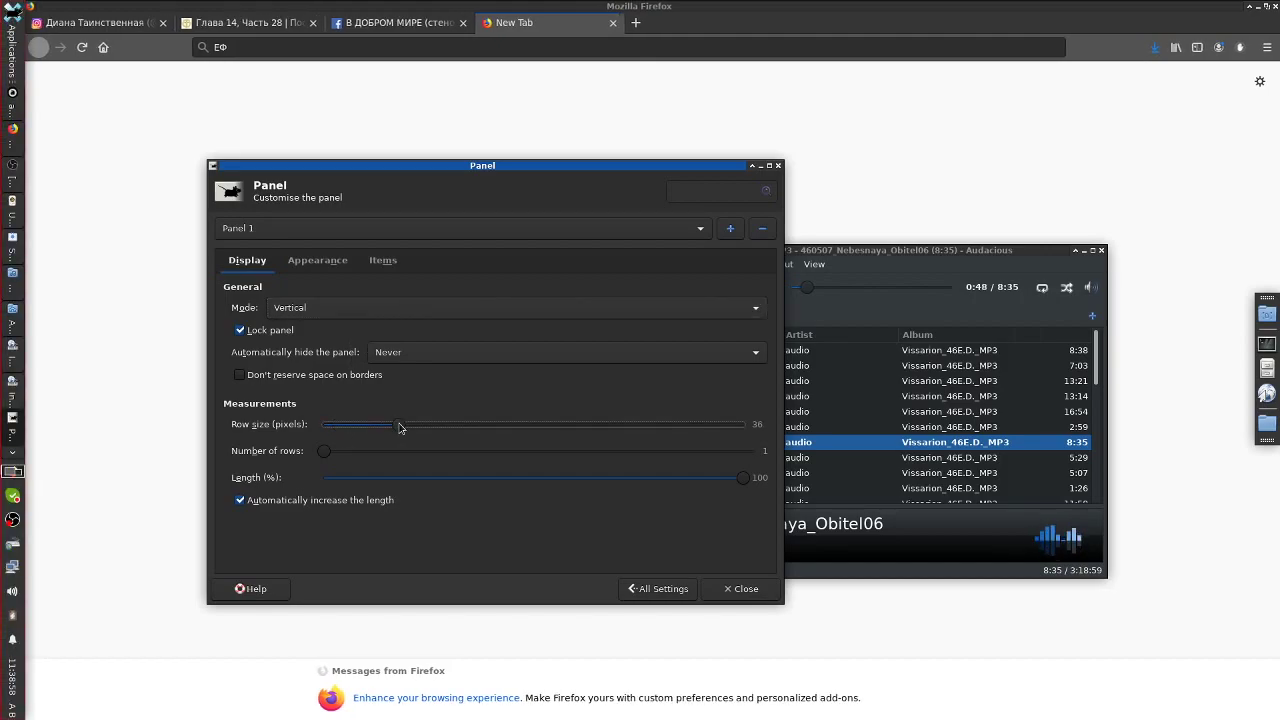
- Try a 52-pixel row size and the length slider for Panel 1, and set two rows at 16 pixels each
drag(398, 428, 457, 424)
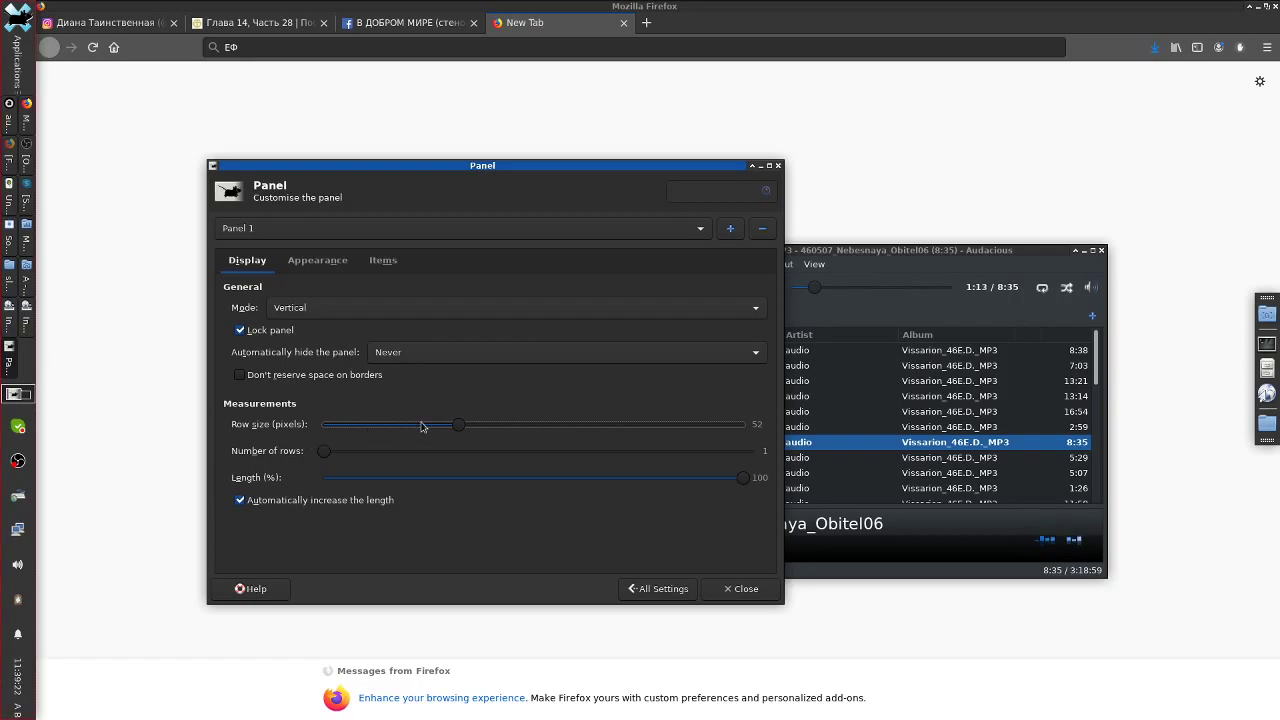
drag(745, 481, 809, 487)
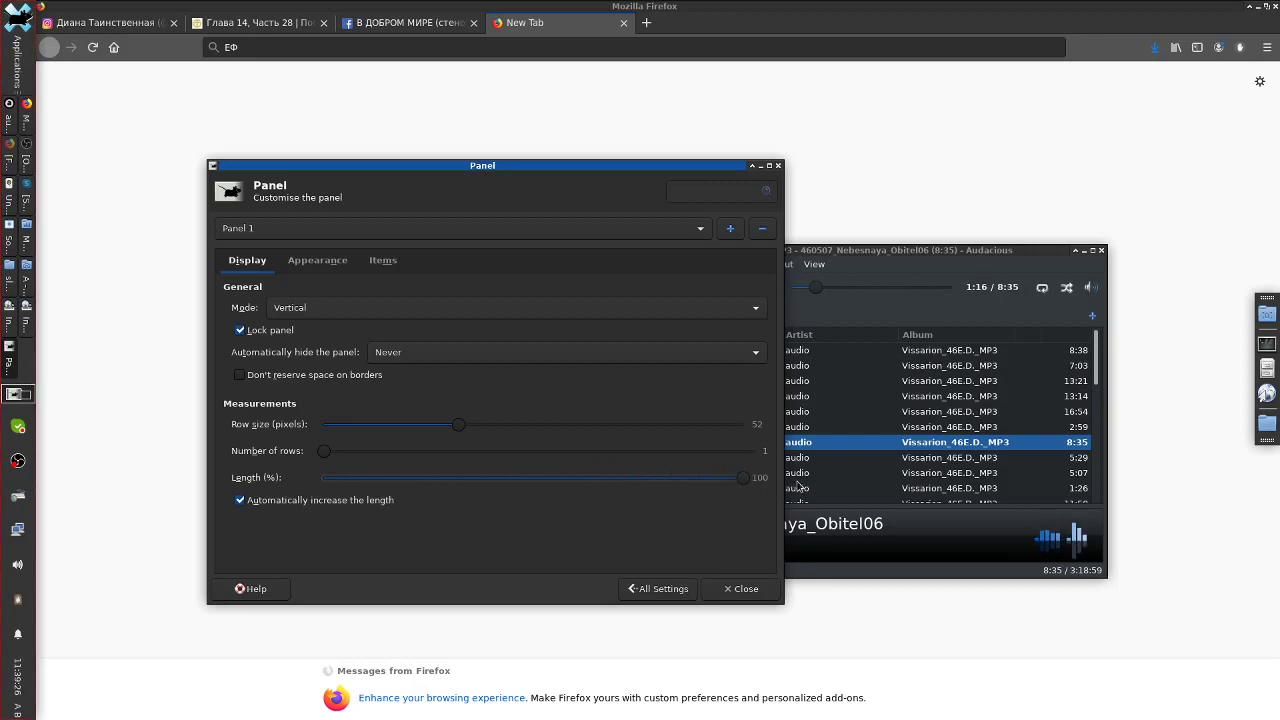
drag(361, 459, 295, 428)
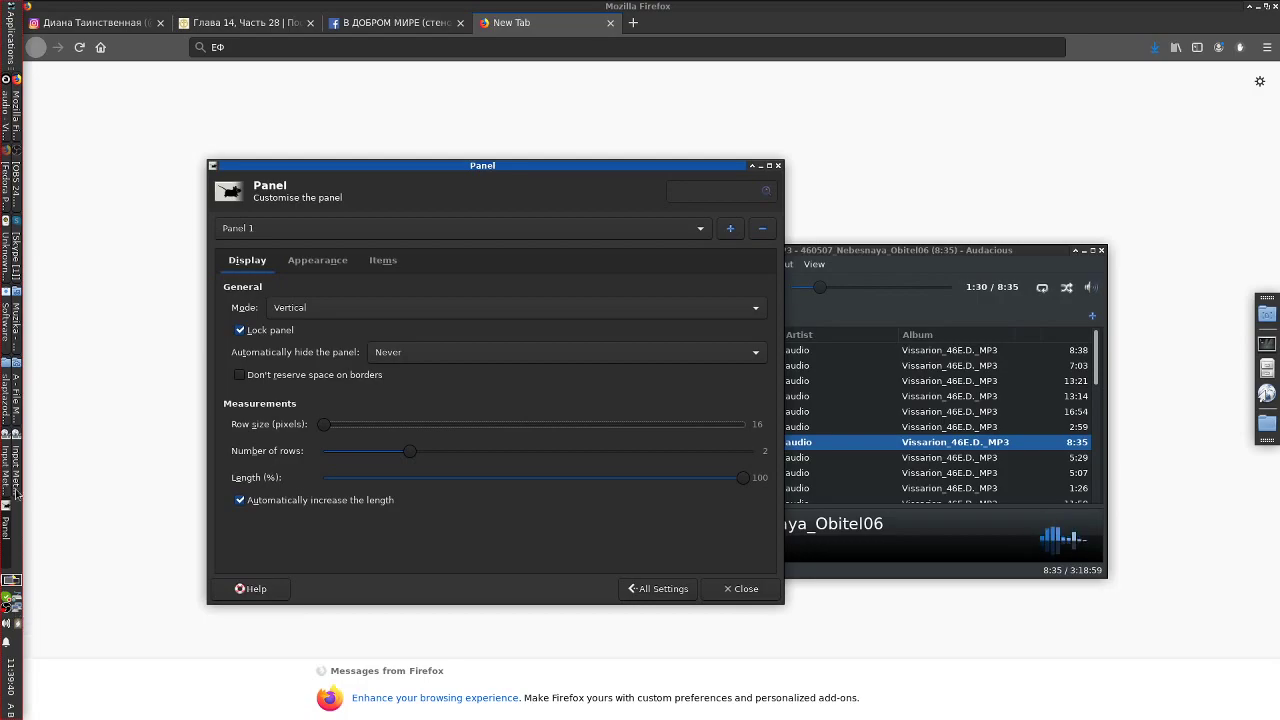
- Test the two-row window list by minimising and restoring several windows, including Firefox, and bring Audacious to the front
click(18, 392)
click(18, 392)
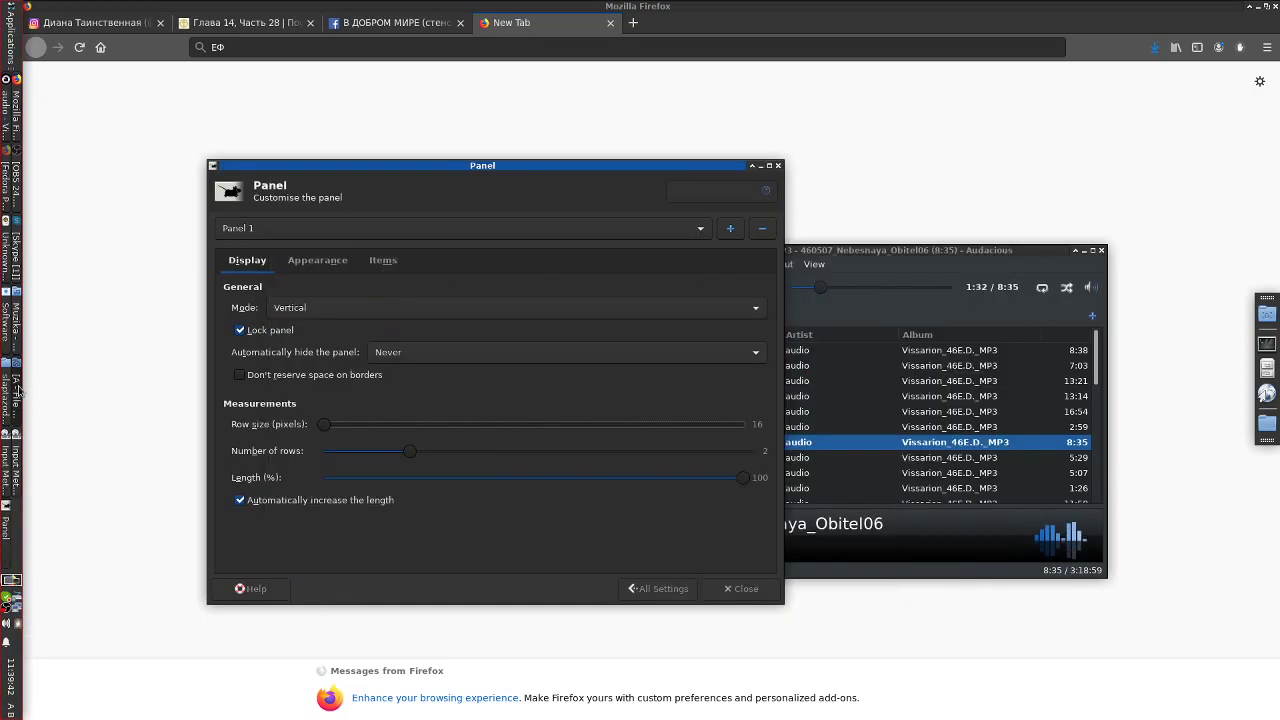
click(17, 392)
click(17, 392)
click(7, 332)
click(7, 332)
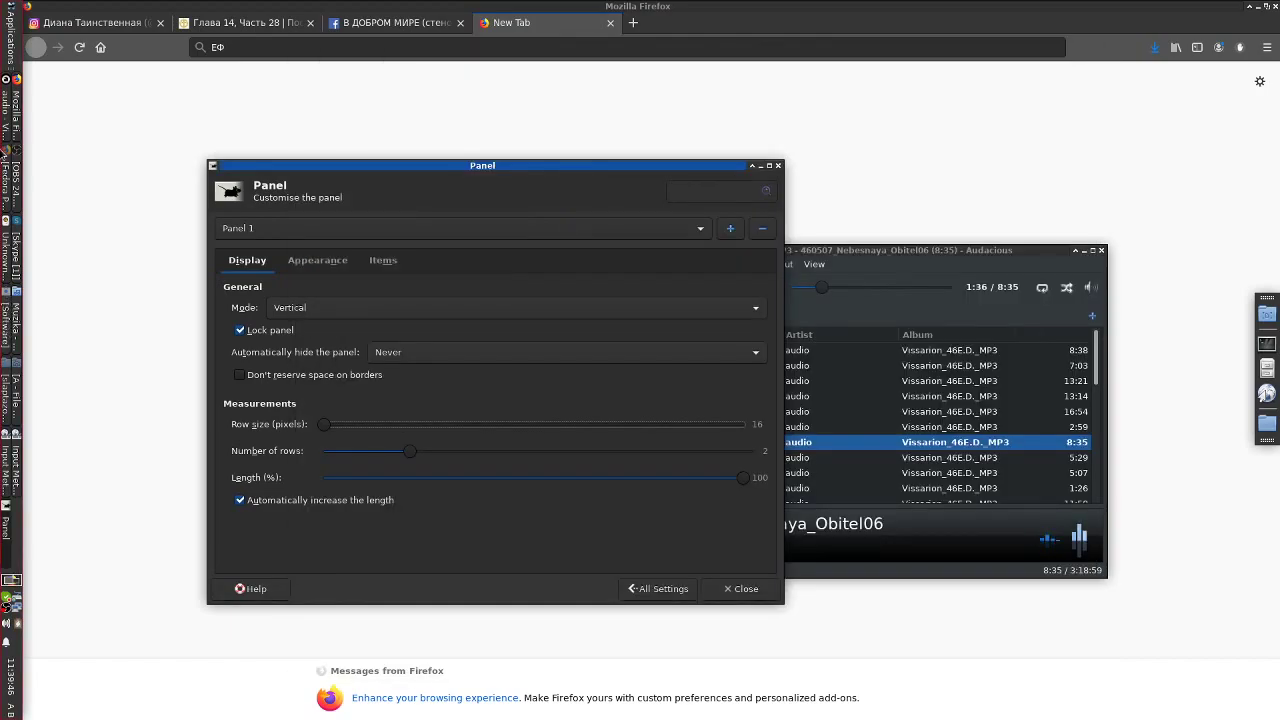
click(15, 118)
click(15, 118)
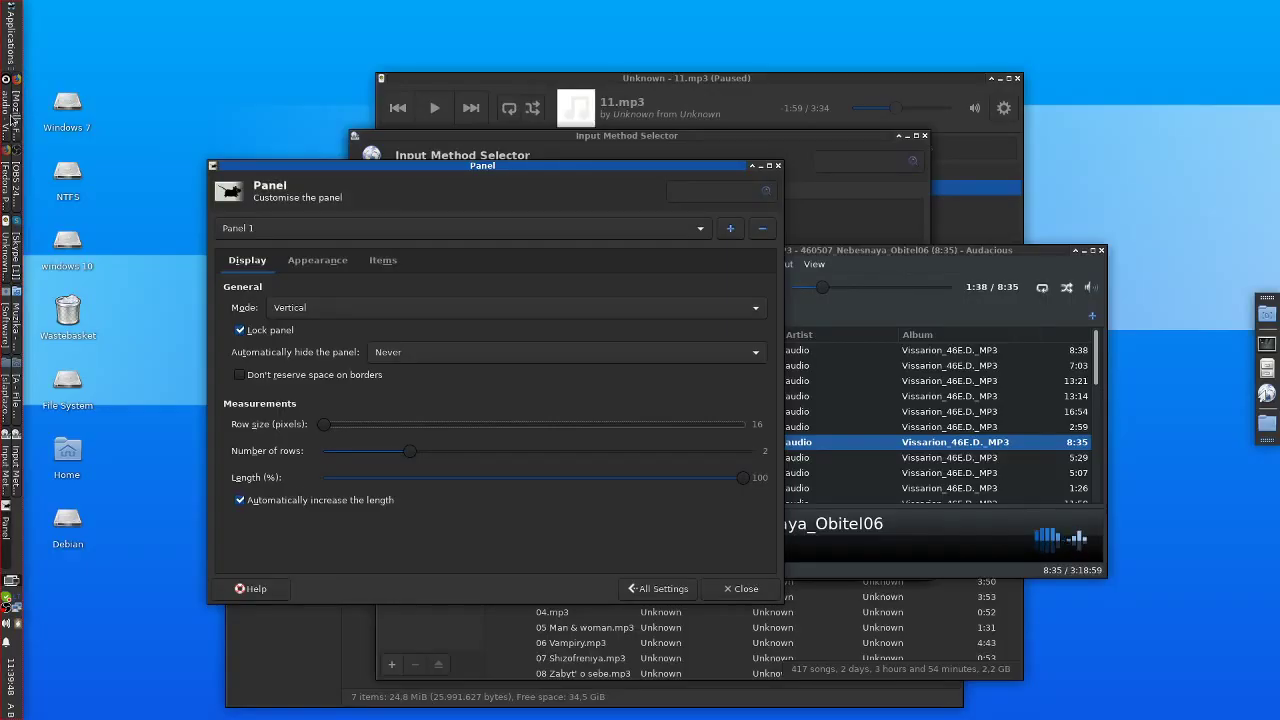
click(12, 118)
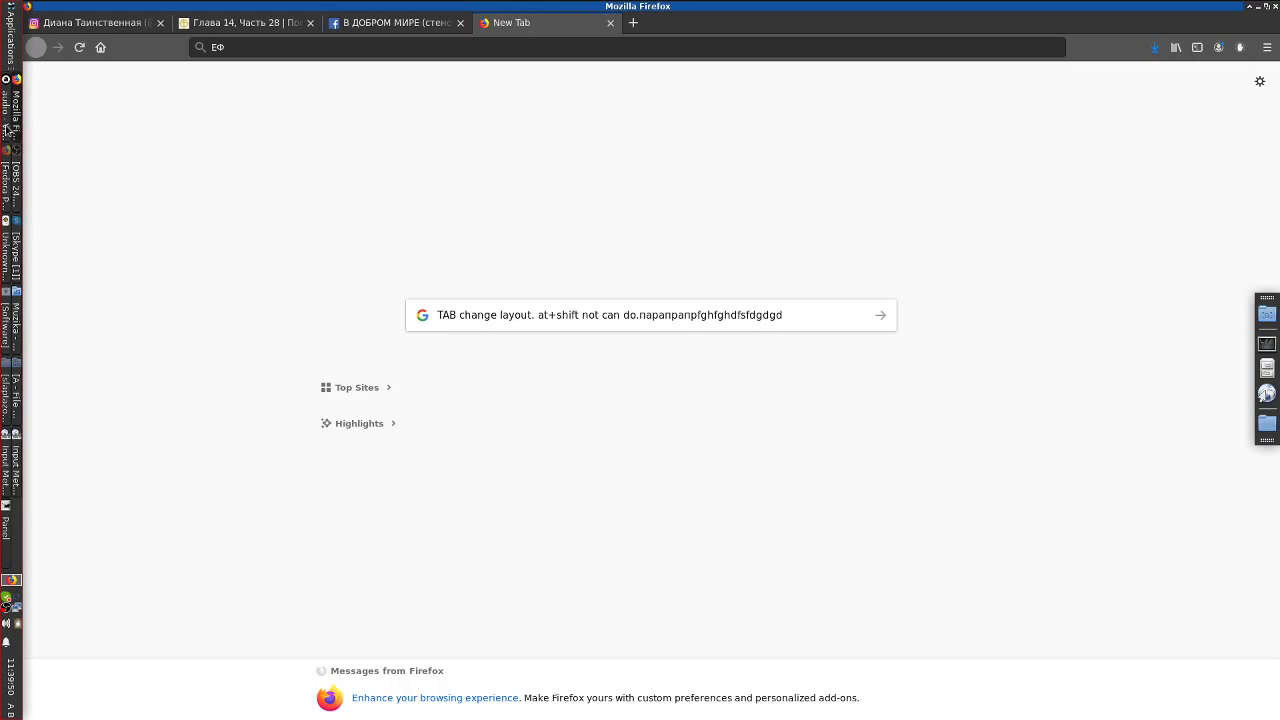
click(6, 120)
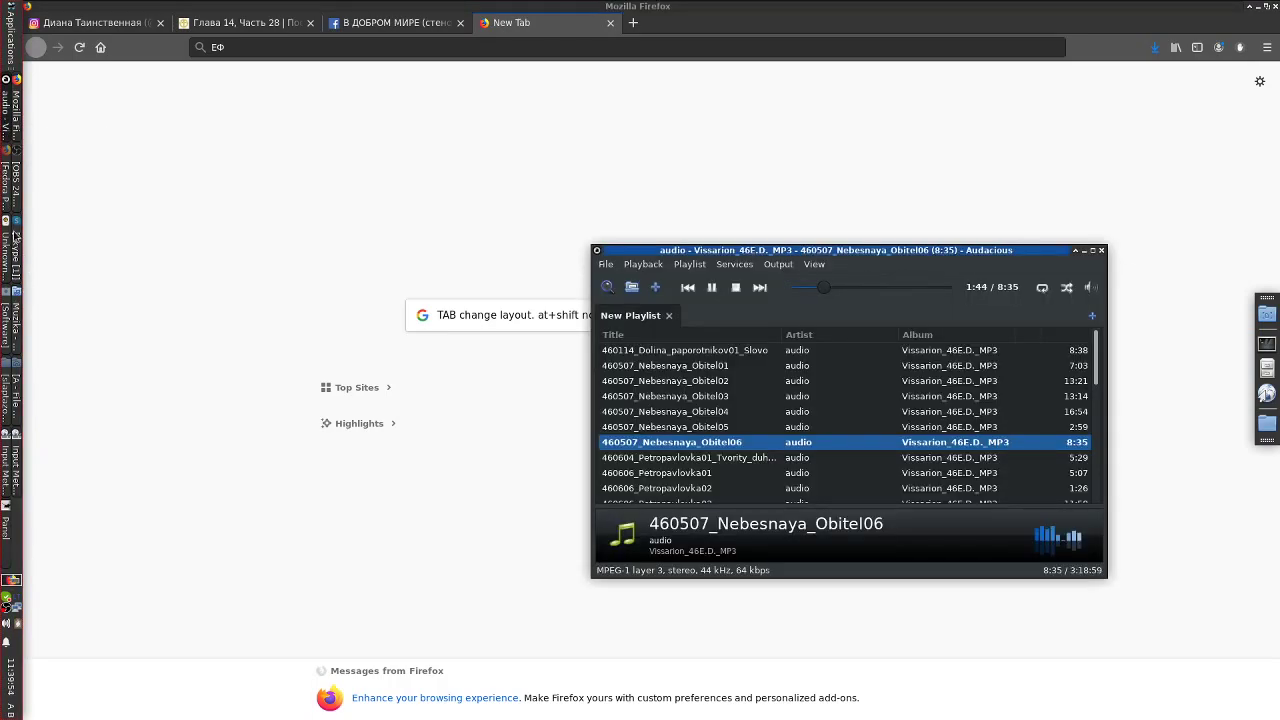
- Bring up and close both open Input Method Selector windows
click(18, 456)
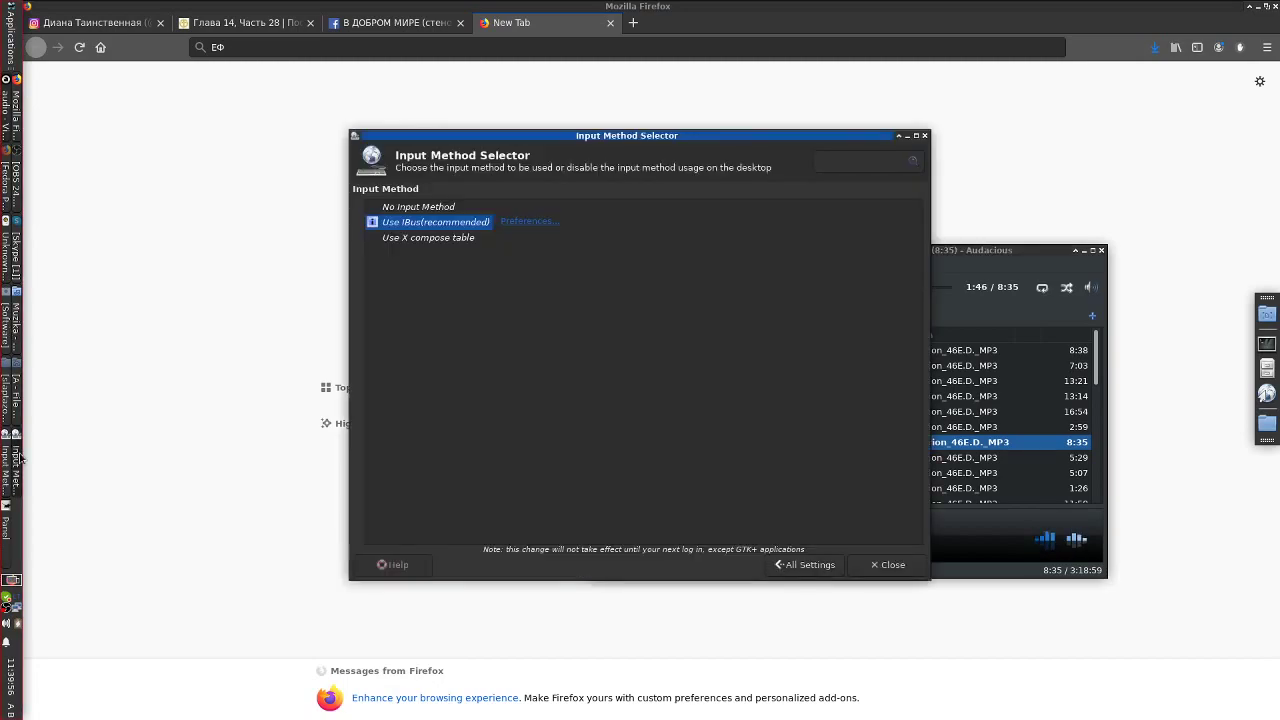
click(924, 135)
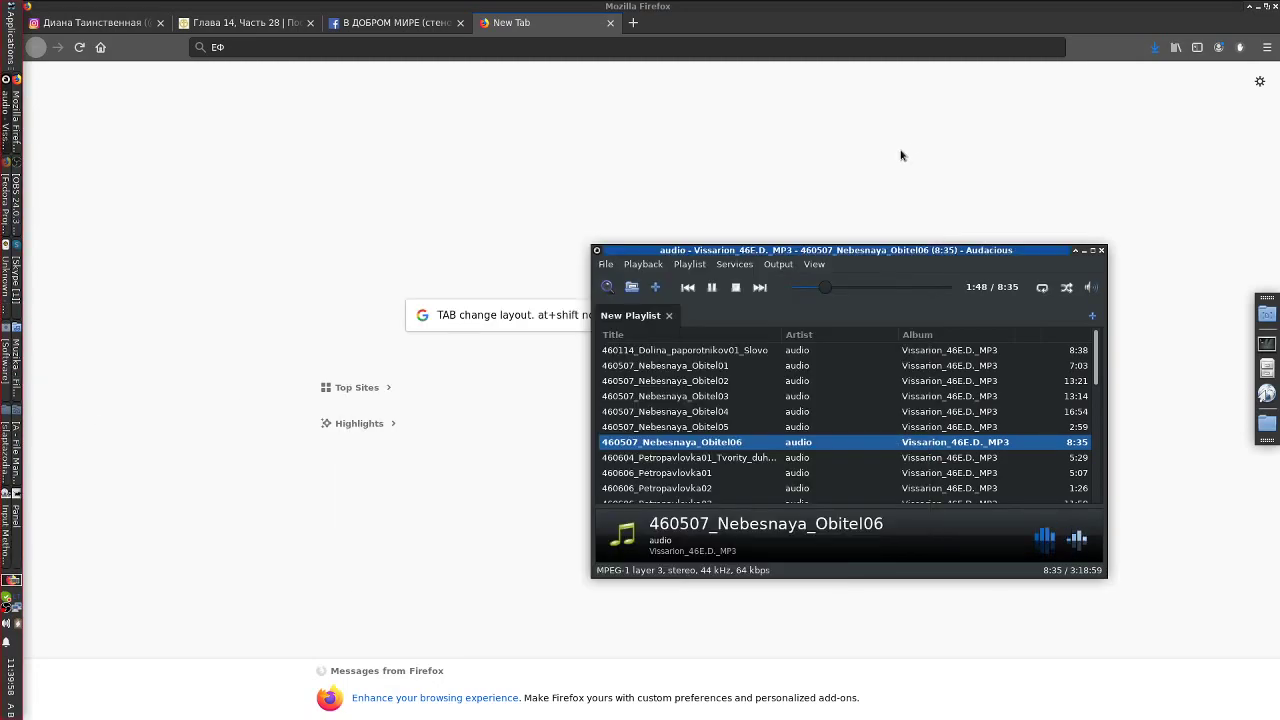
click(14, 514)
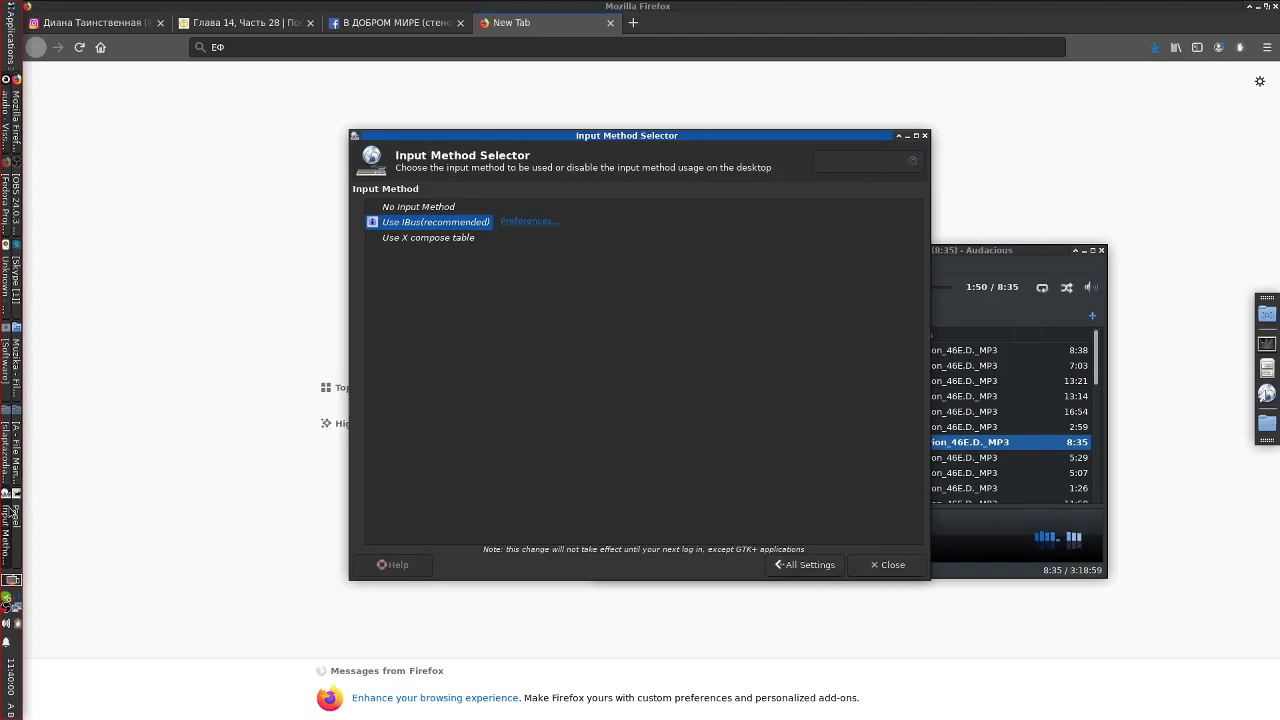
click(924, 135)
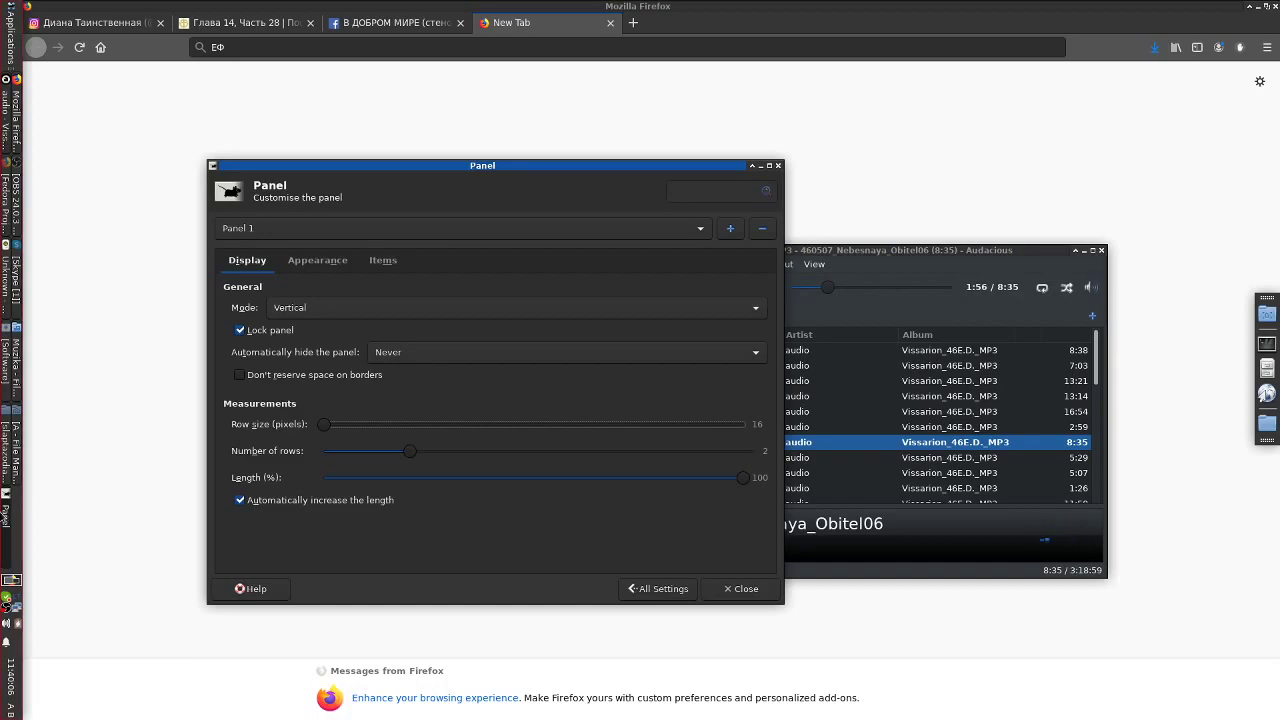
- Bring back the Panel settings, set Panel 1 to one row, and try toggling a window from its window list
click(8, 513)
drag(399, 459, 255, 461)
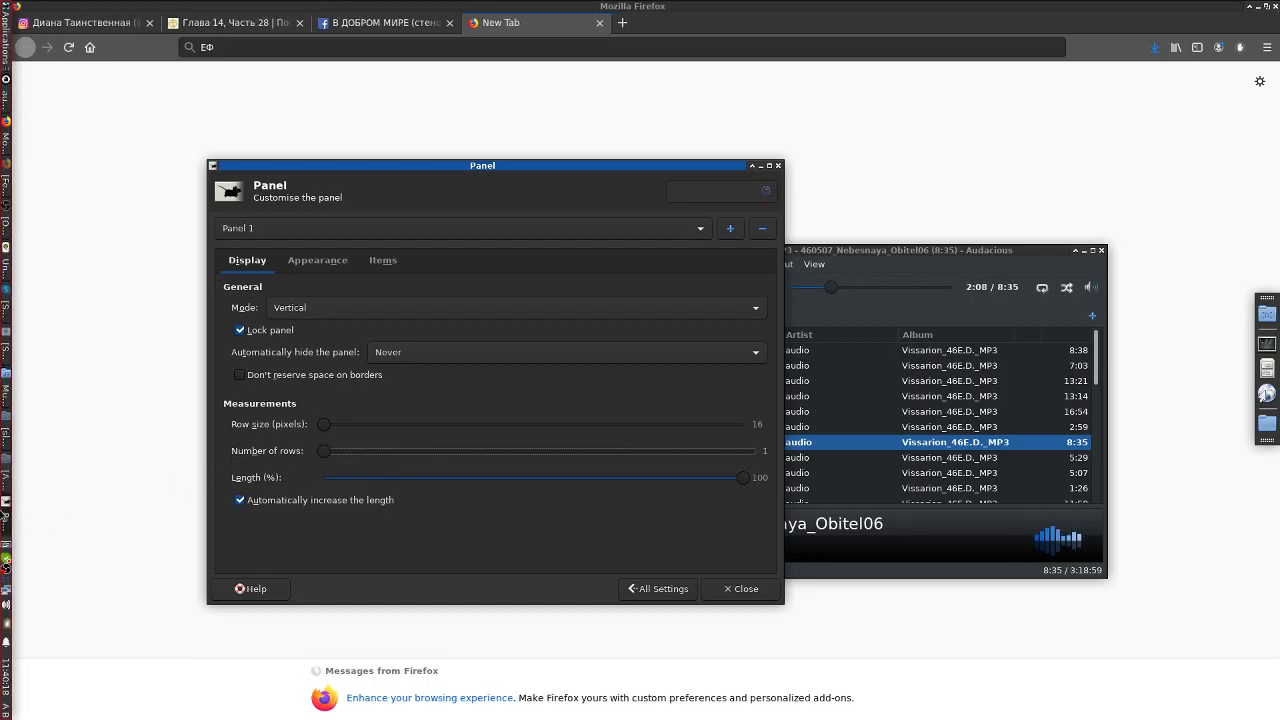
click(4, 477)
click(4, 477)
- Unlock and relock Panel 1, and check the automatic hiding options while keeping Never
click(240, 330)
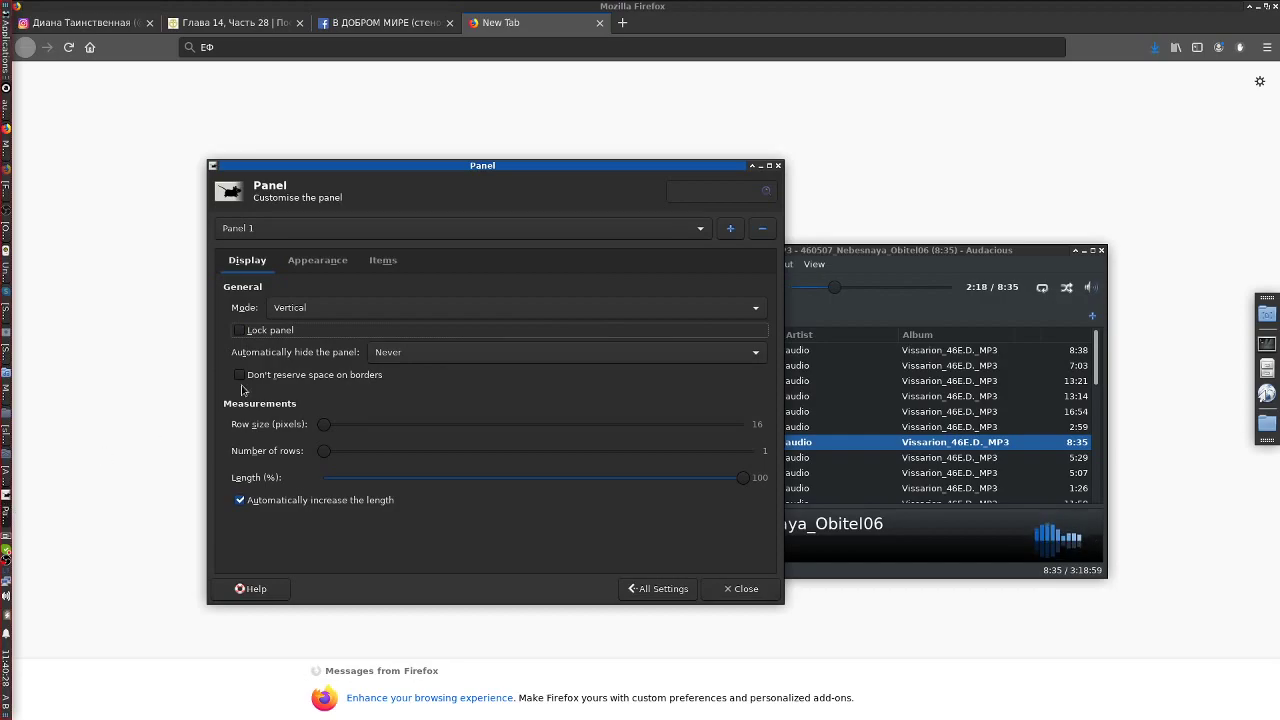
click(315, 332)
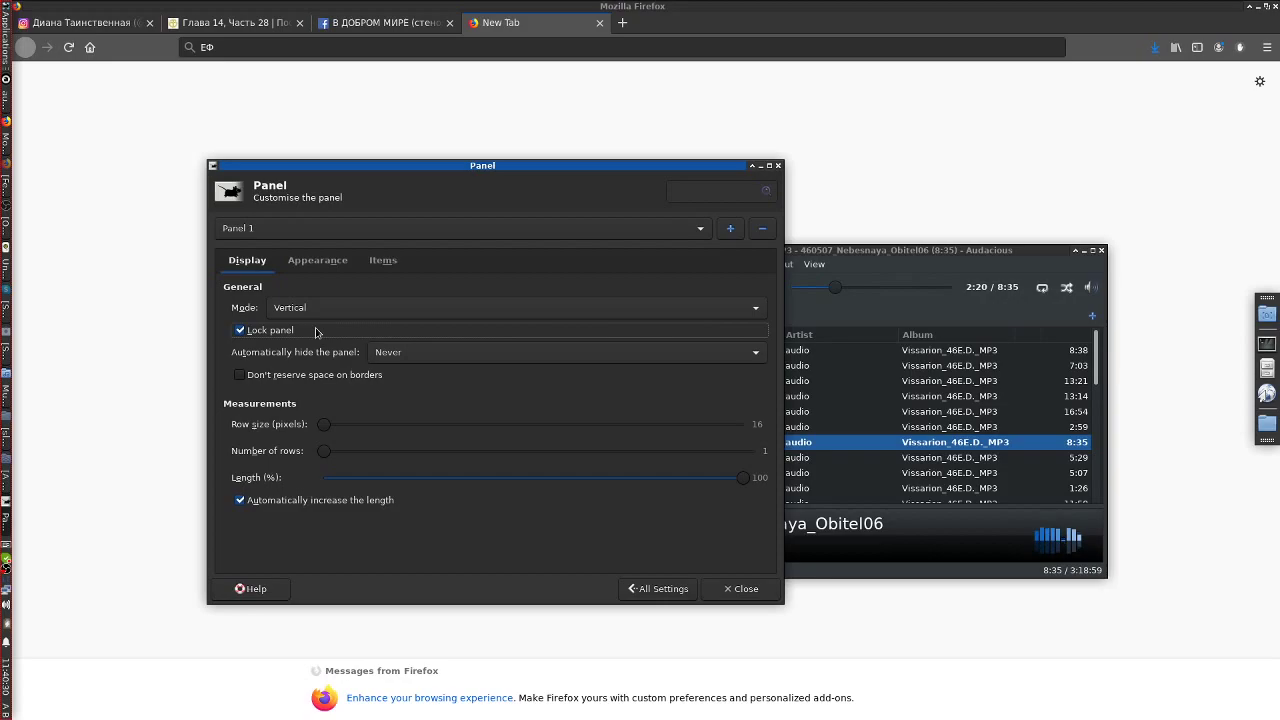
click(391, 354)
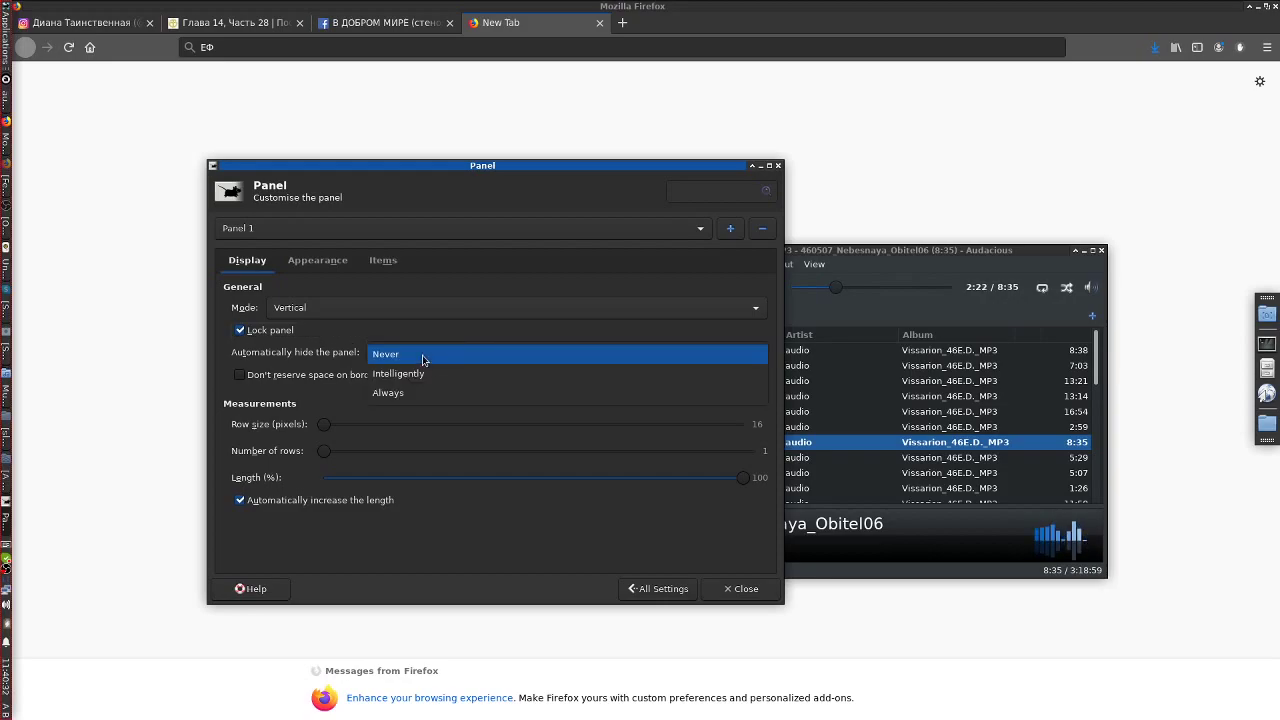
click(421, 356)
- Try Horizontal mode for Panel 1 and toggle the Fedora Project window from its window list
click(325, 310)
click(325, 310)
click(327, 309)
click(300, 290)
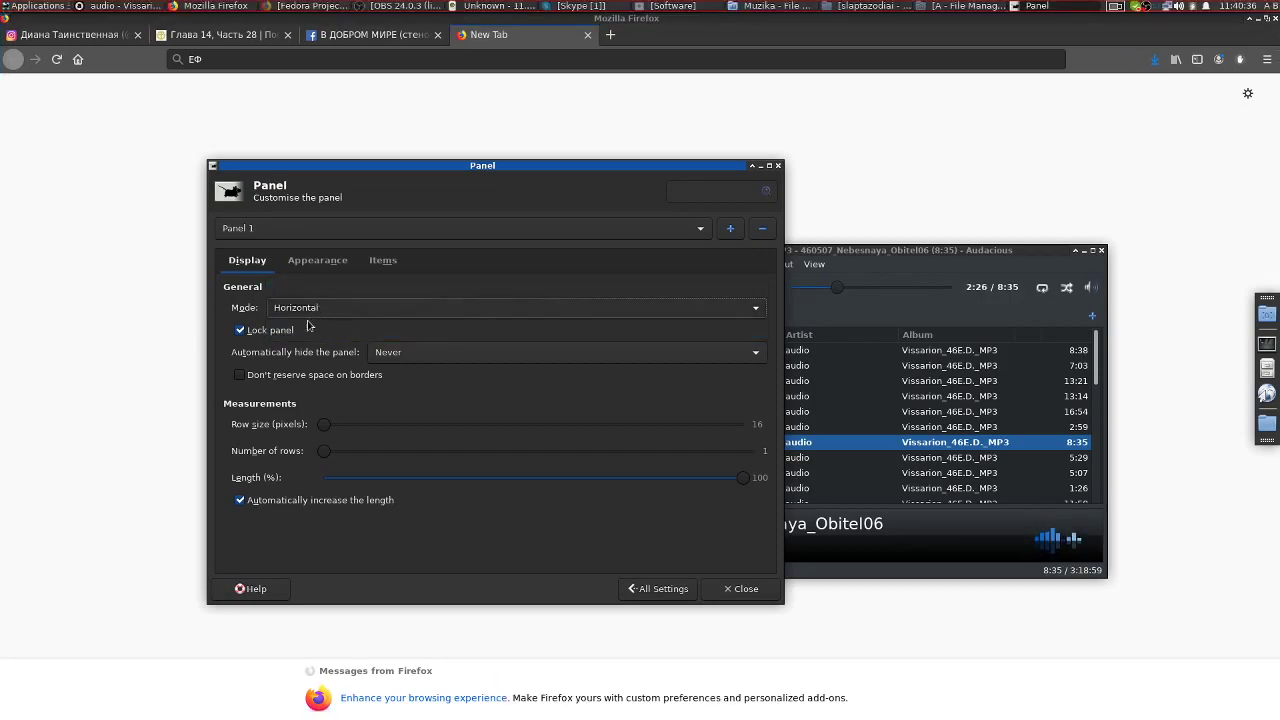
click(332, 7)
click(326, 7)
- Set Panel 1 to Vertical mode, lock it, and set the row size to 26 pixels, testing the window list
click(349, 310)
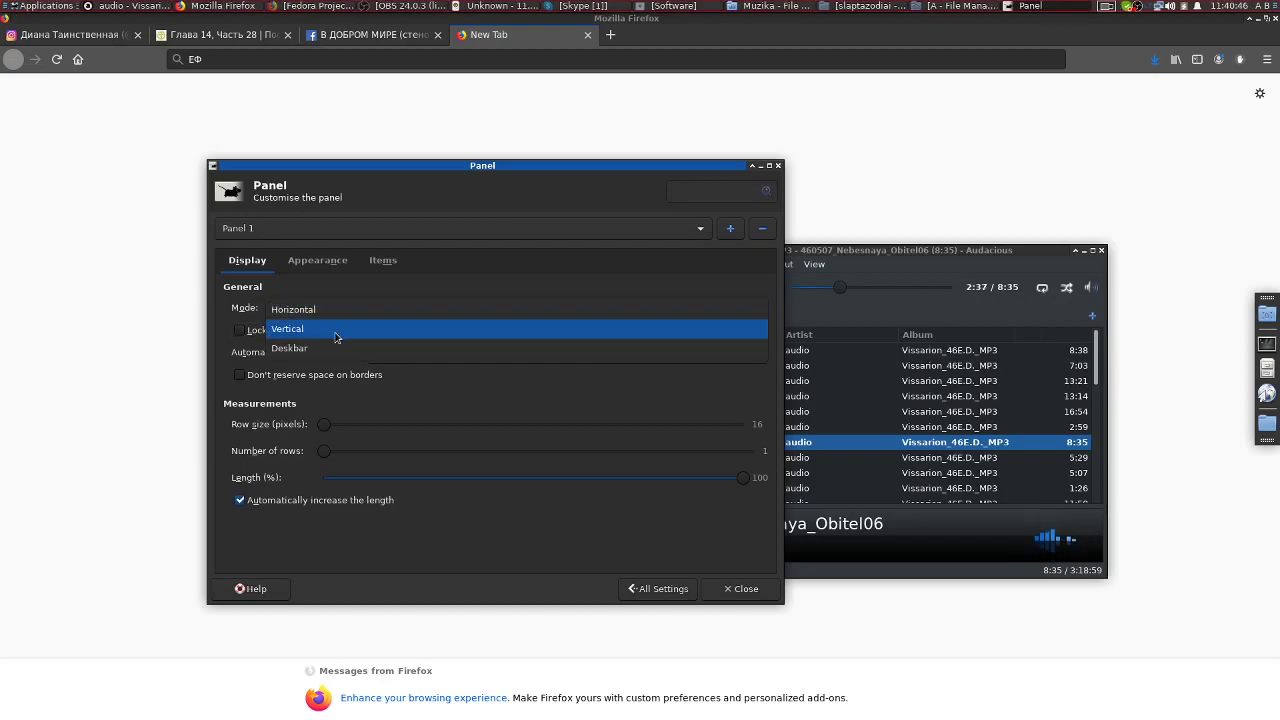
click(337, 331)
click(272, 333)
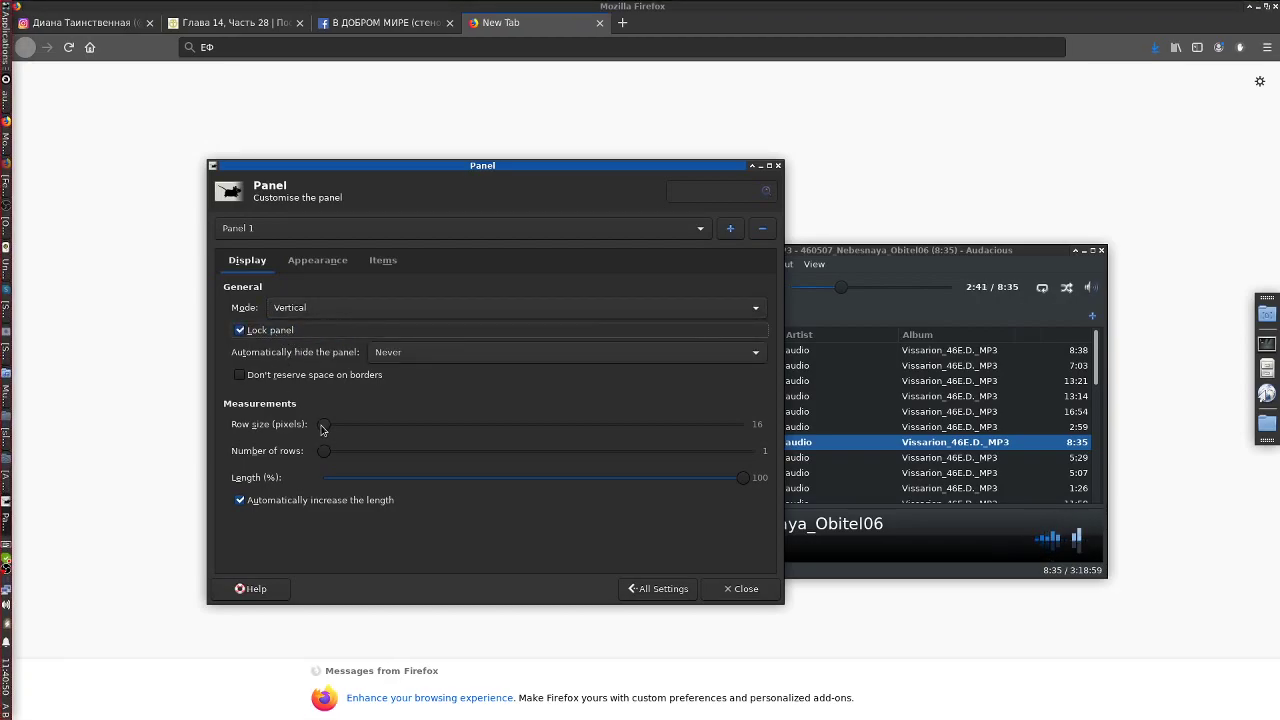
drag(323, 428, 361, 429)
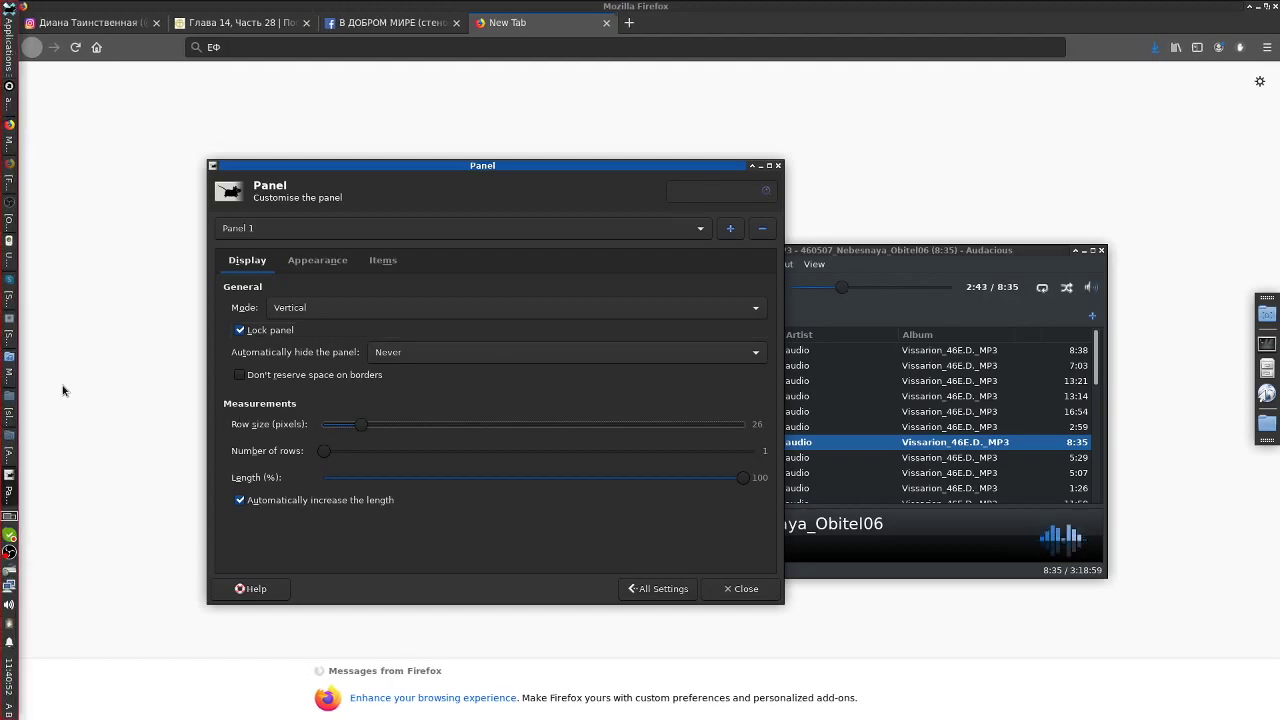
click(7, 376)
click(7, 375)
- Examine the background style choices in Panel 1's appearance settings, keeping None (use system style)
click(316, 261)
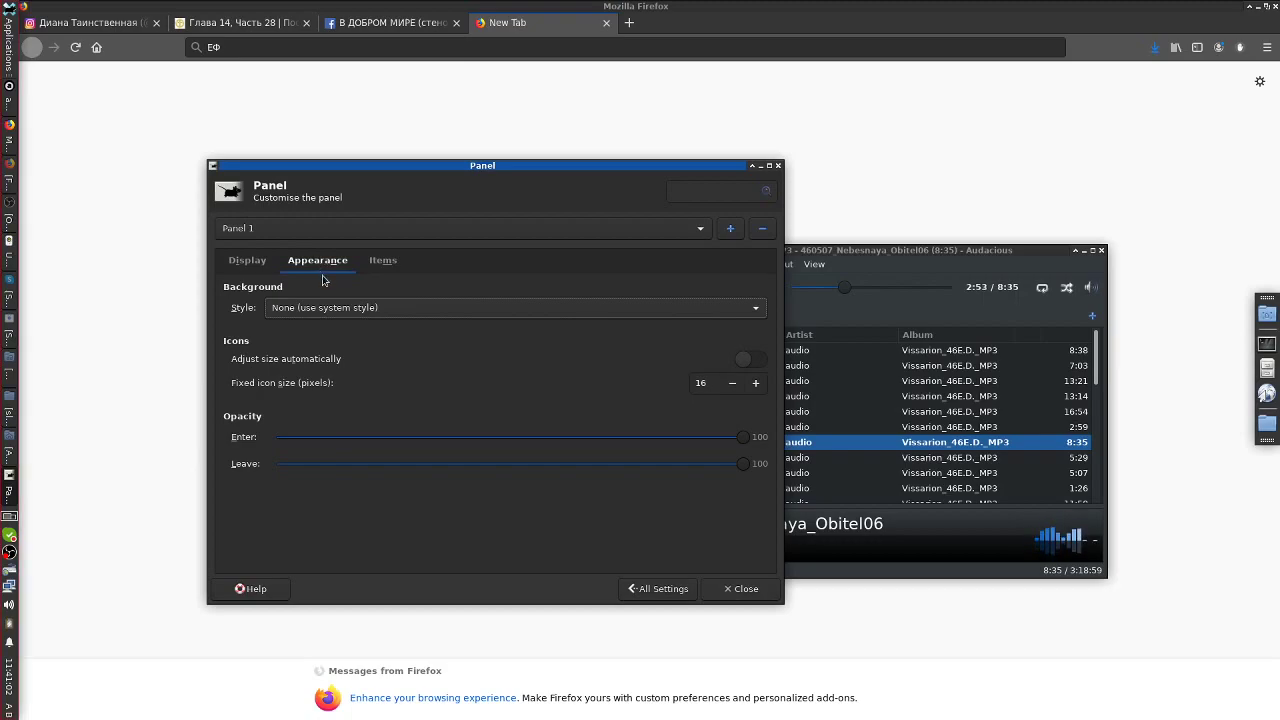
click(343, 309)
click(343, 312)
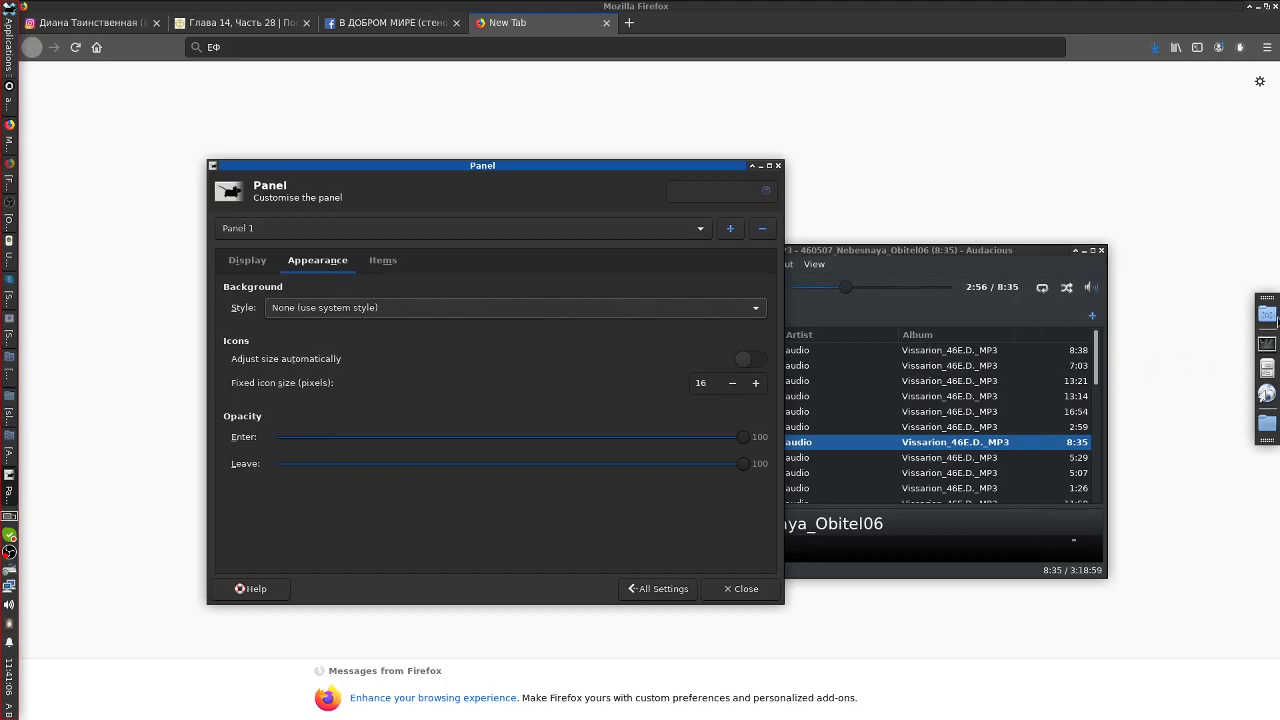
- Open the preferences of the floating launcher panel, remove Panel 2 permanently, and close the preferences
drag(1268, 300, 1254, 300)
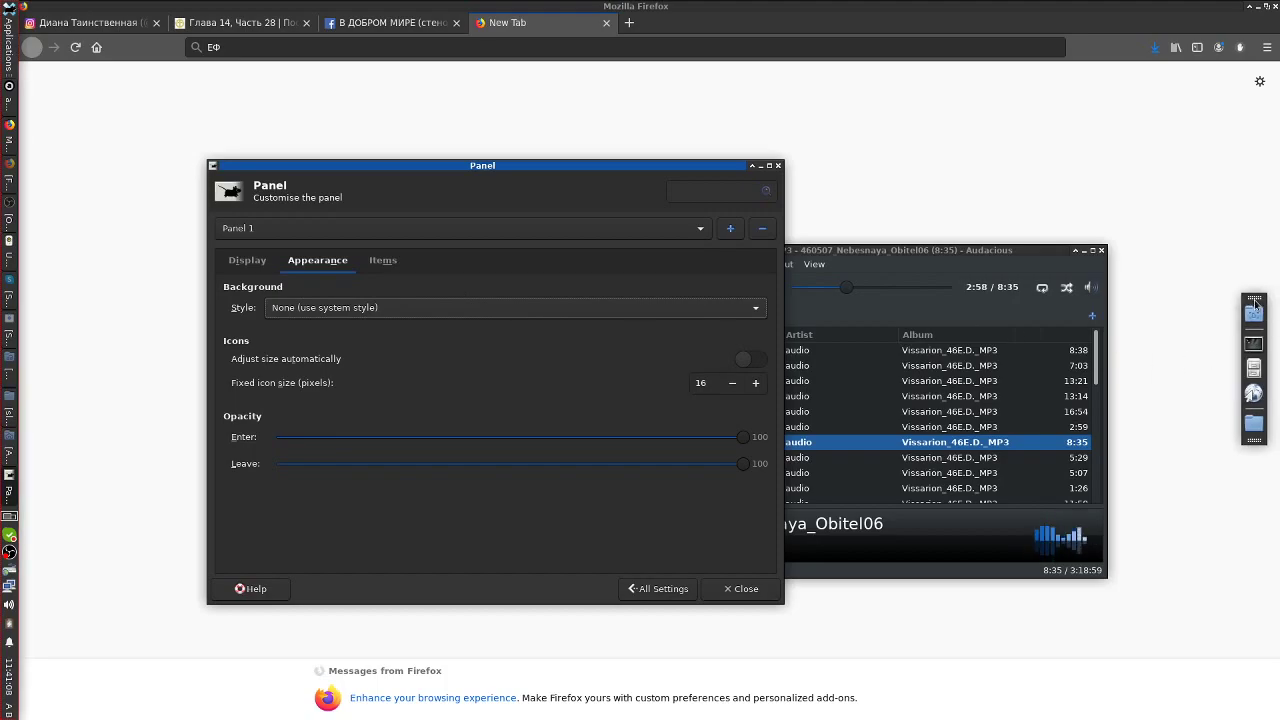
right_click(1256, 305)
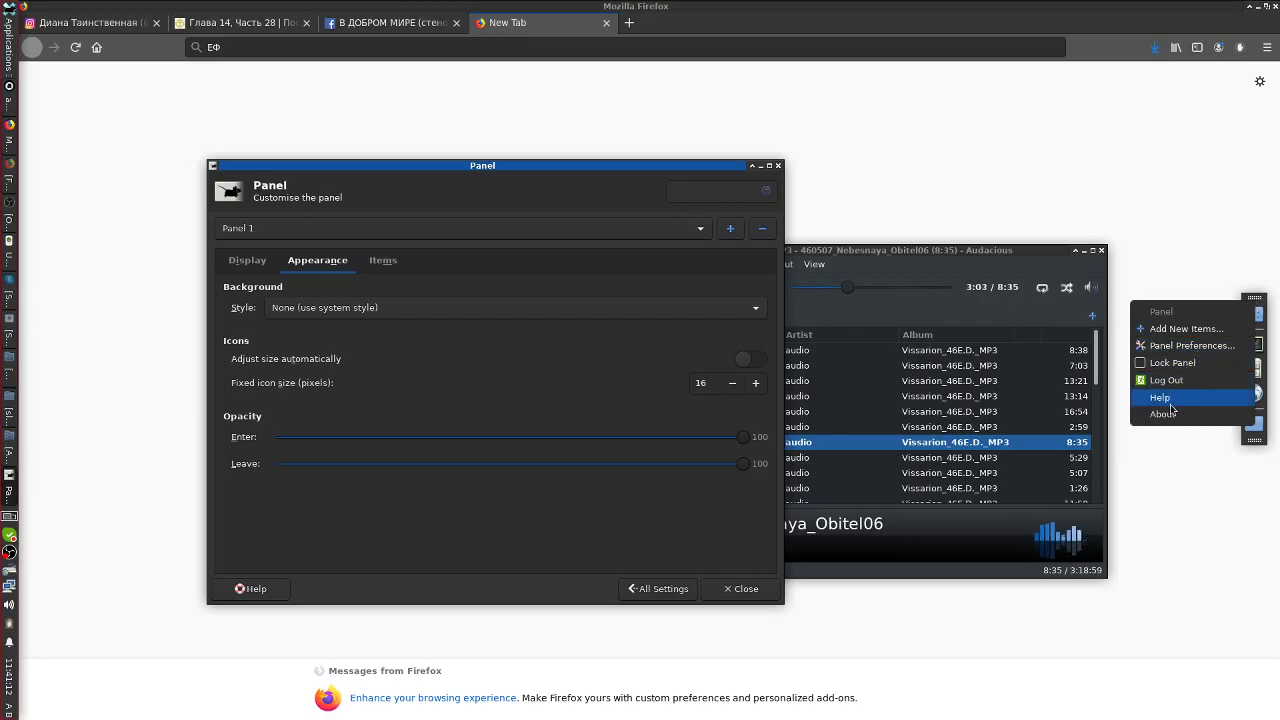
click(1190, 345)
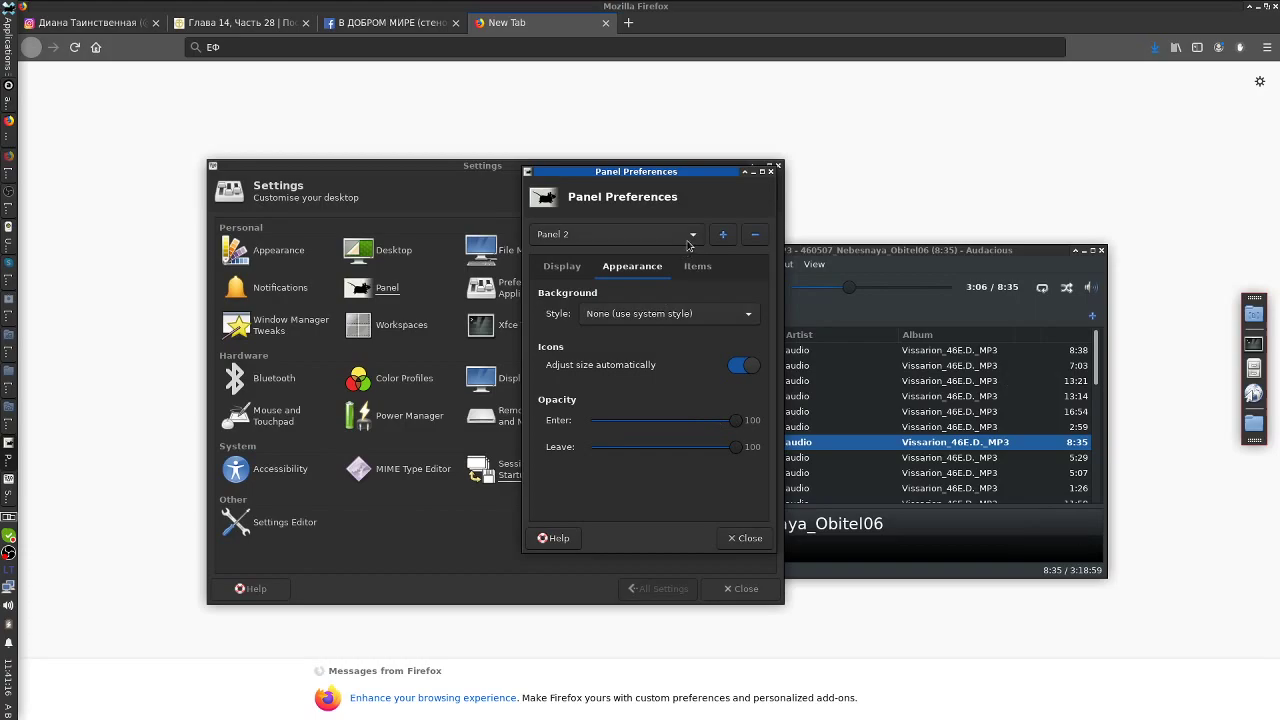
click(755, 236)
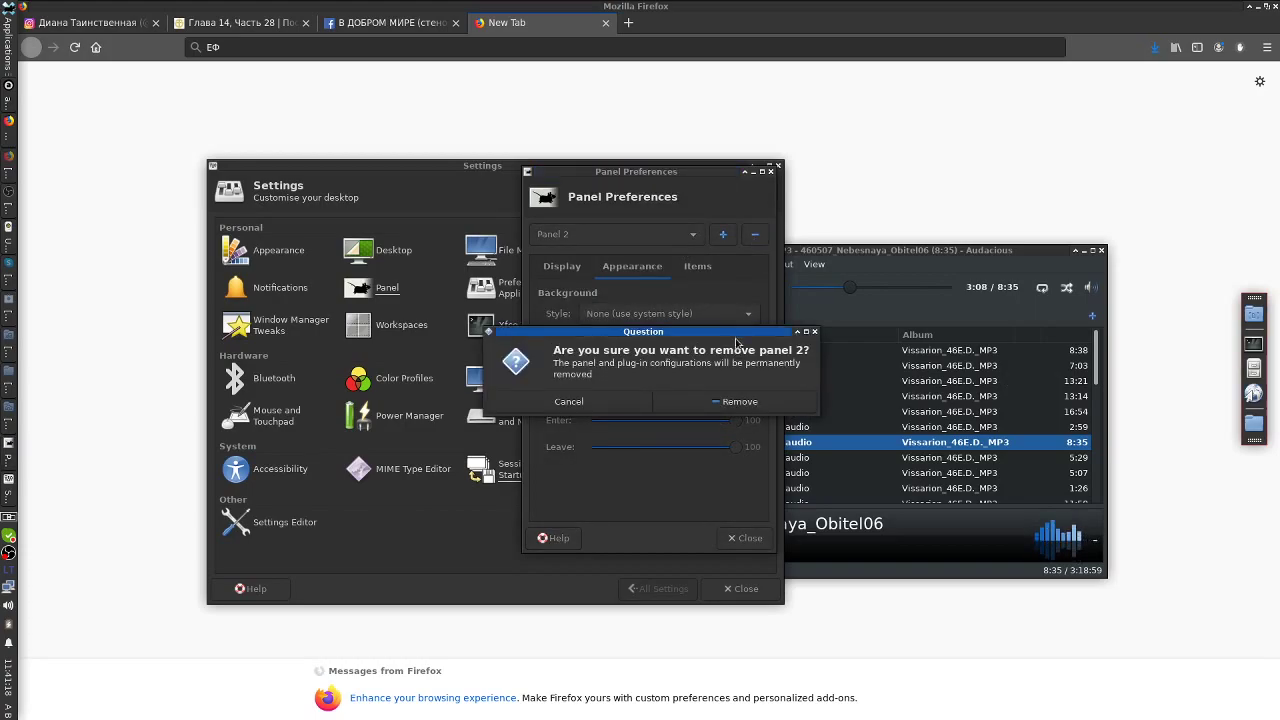
click(717, 401)
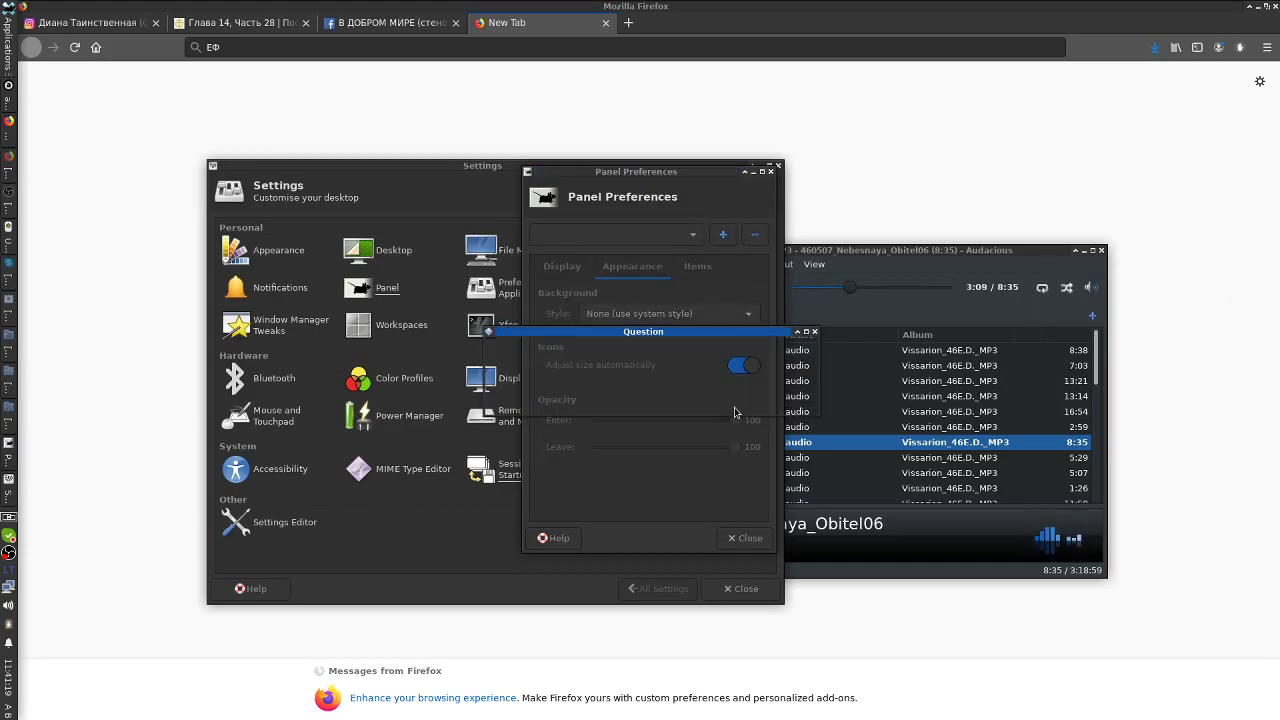
click(770, 172)
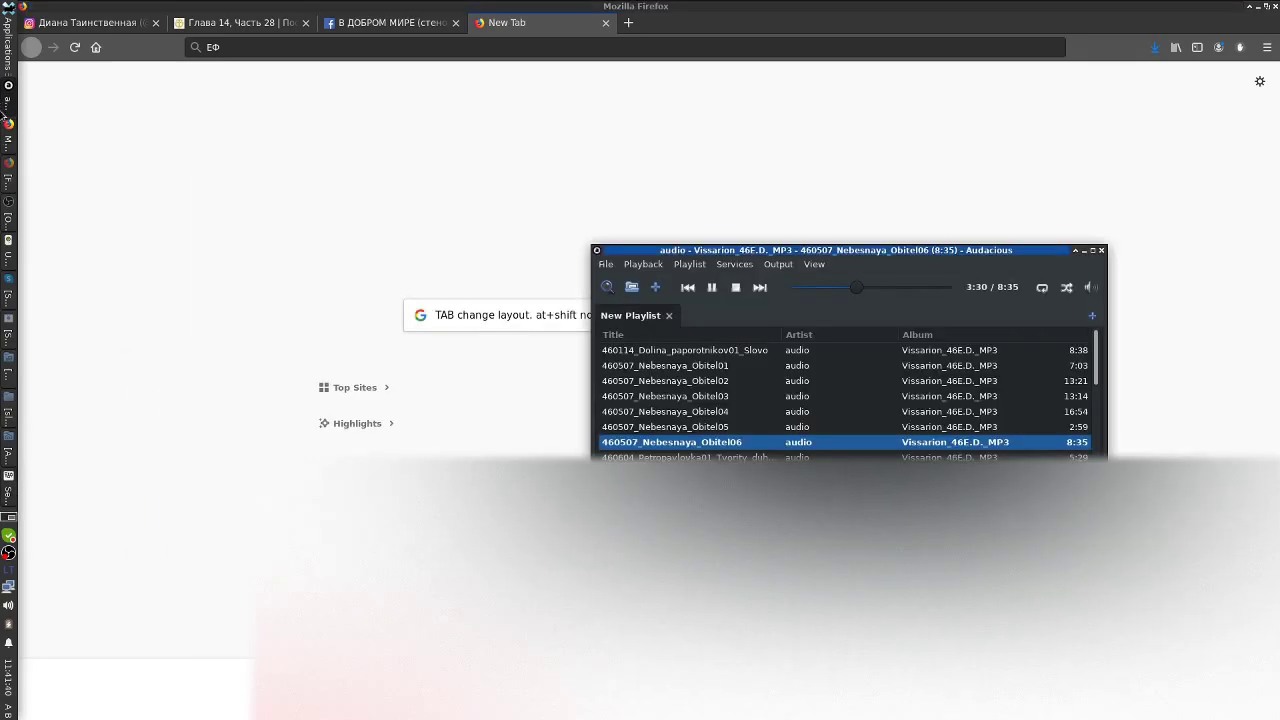
- Restore the Fedora Project start page window and move it towards the middle of the desktop
click(7, 163)
click(6, 104)
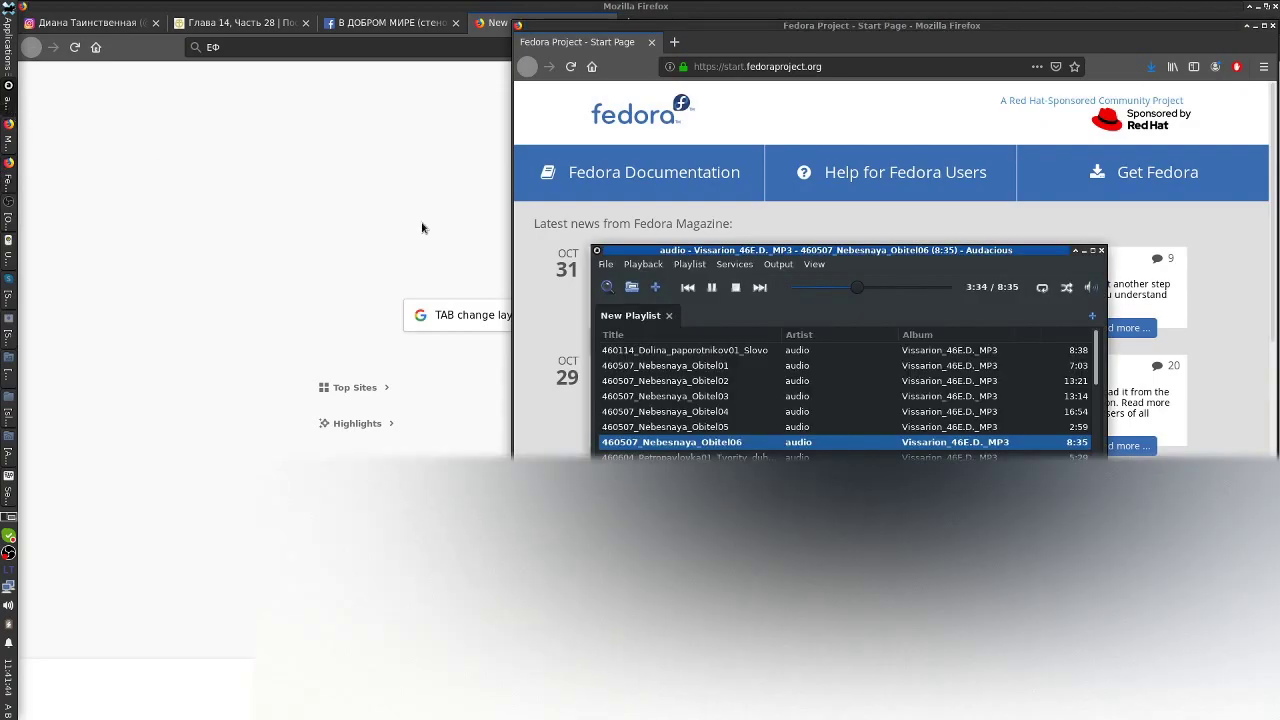
drag(810, 40, 542, 91)
- Browse the Fedora start page, open the article "What's new in Fedora 31 Workstation", and read its Refreshed Background Chooser section
scroll(677, 336, down, 3)
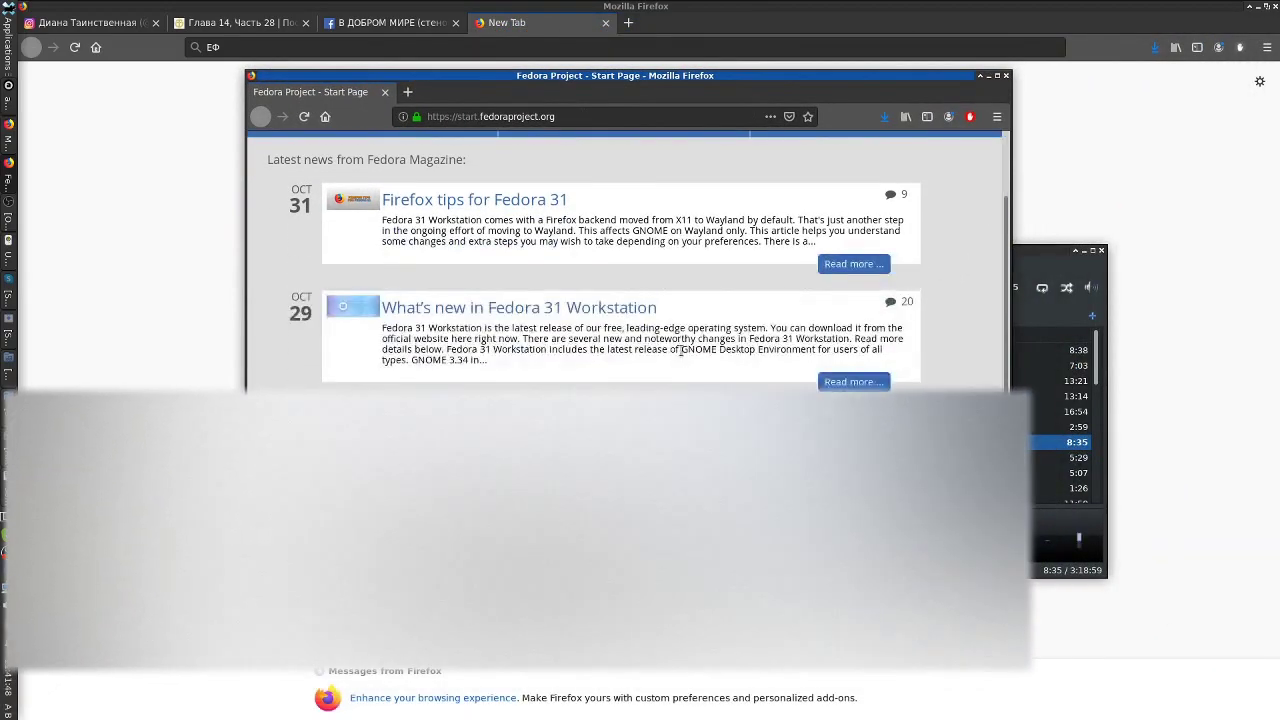
scroll(700, 320, up, 3)
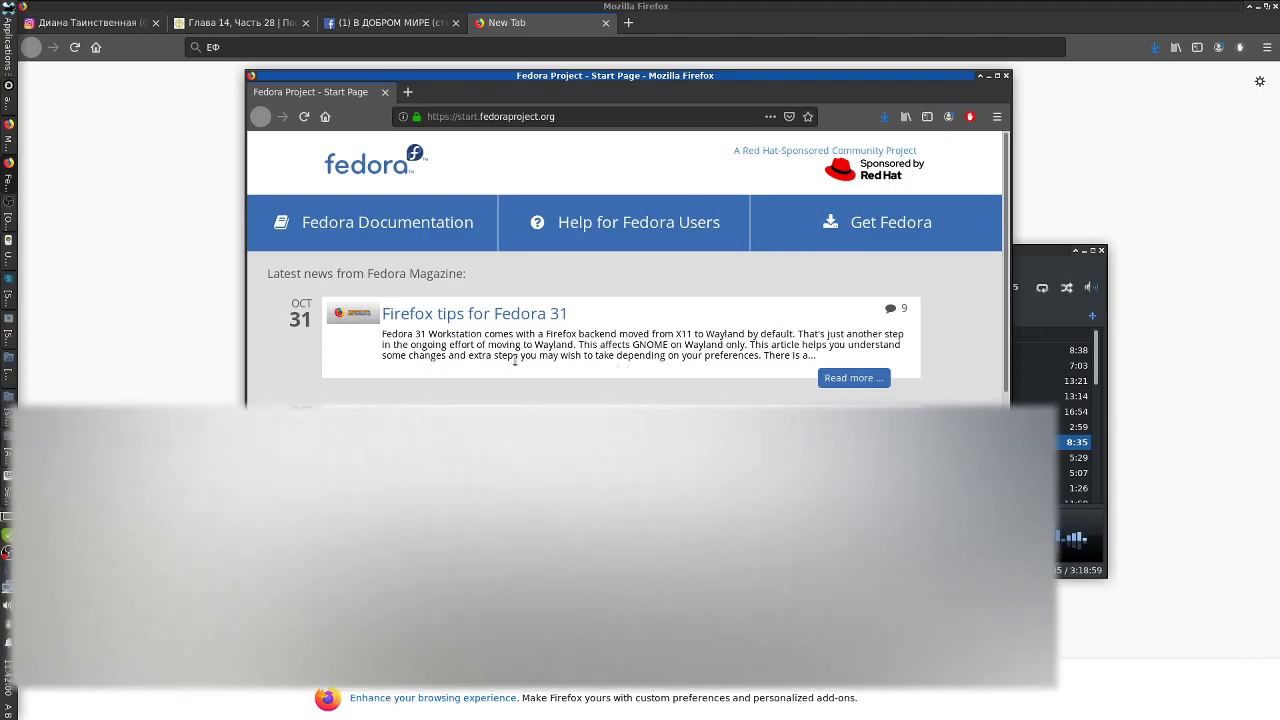
scroll(720, 357, down, 1)
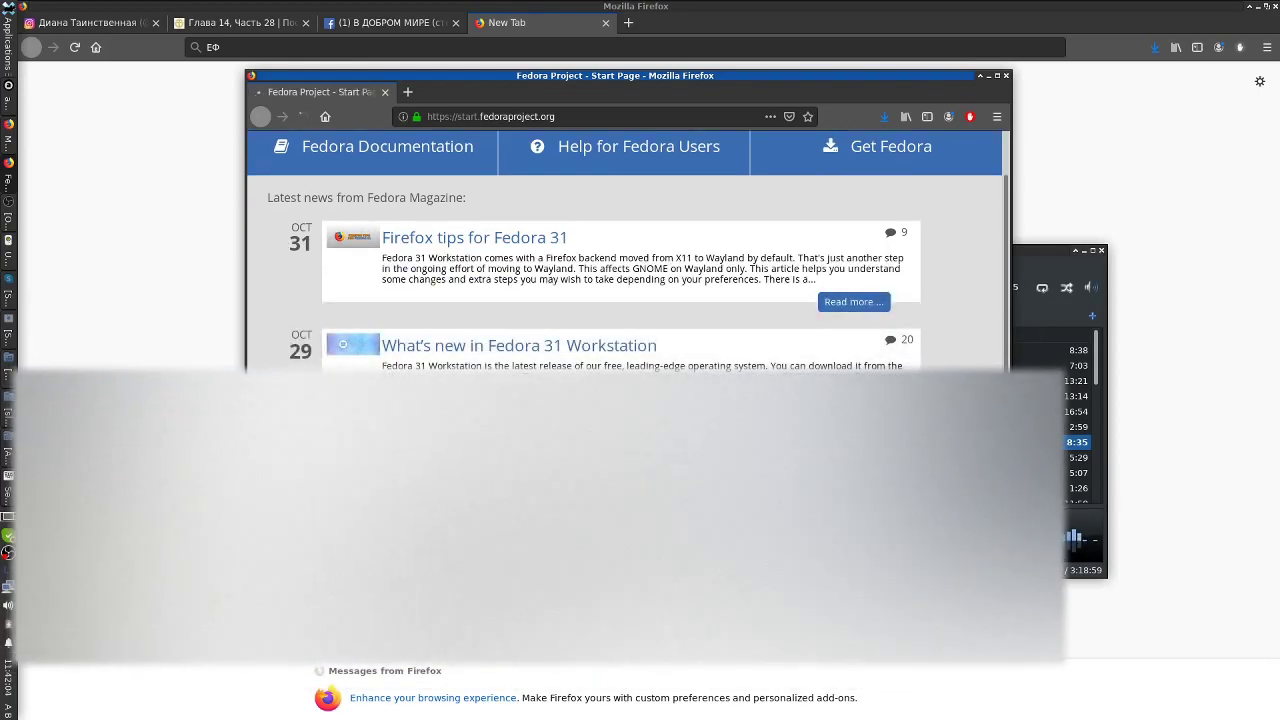
key(F5)
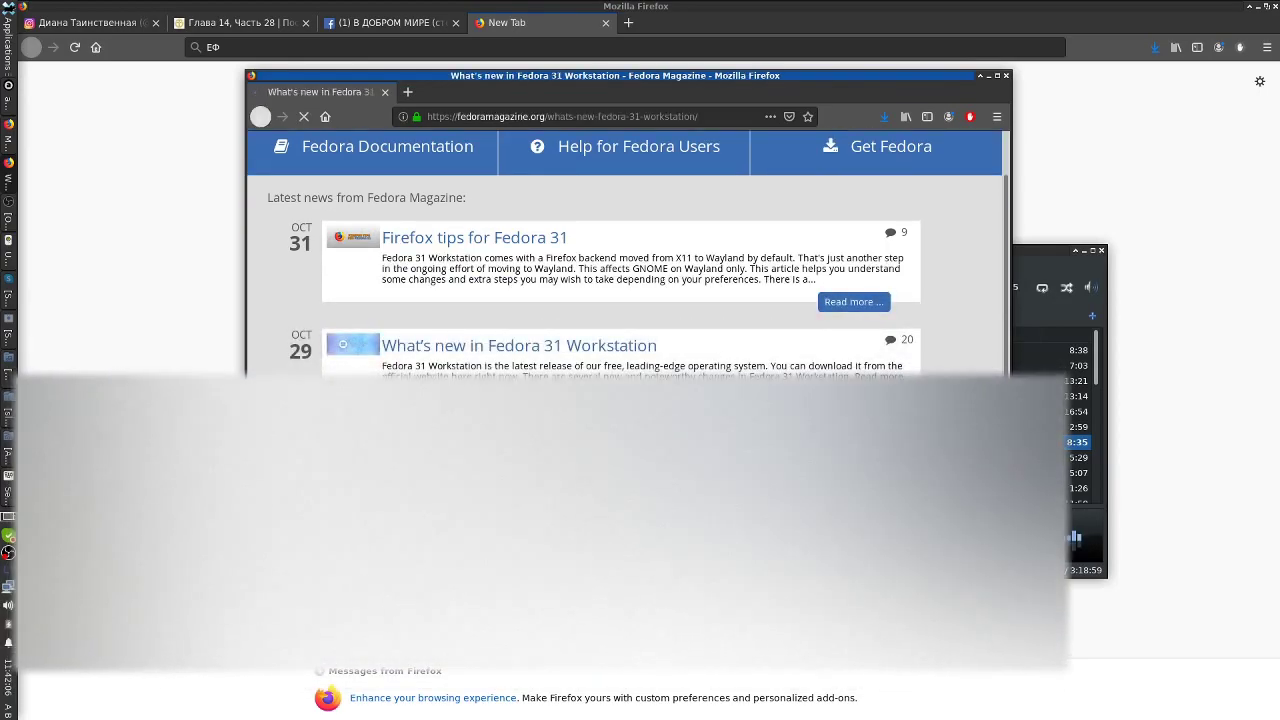
scroll(627, 390, down, 4)
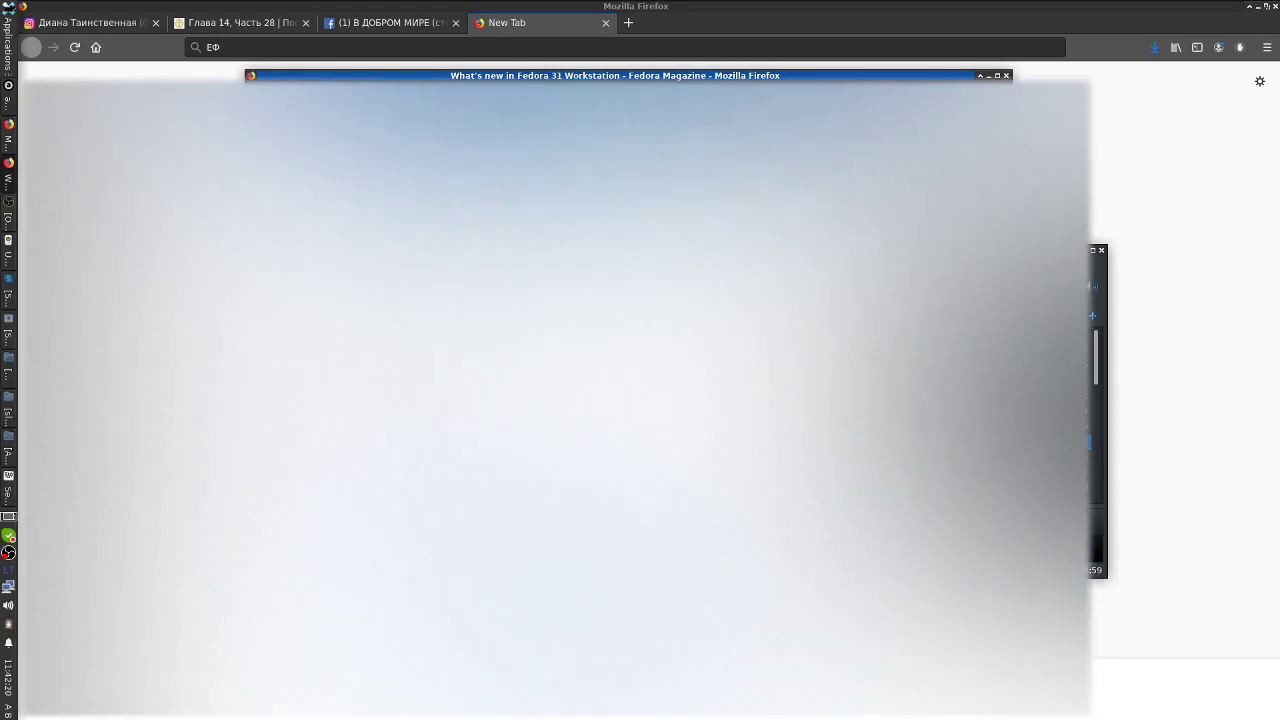
scroll(600, 432, down, 2)
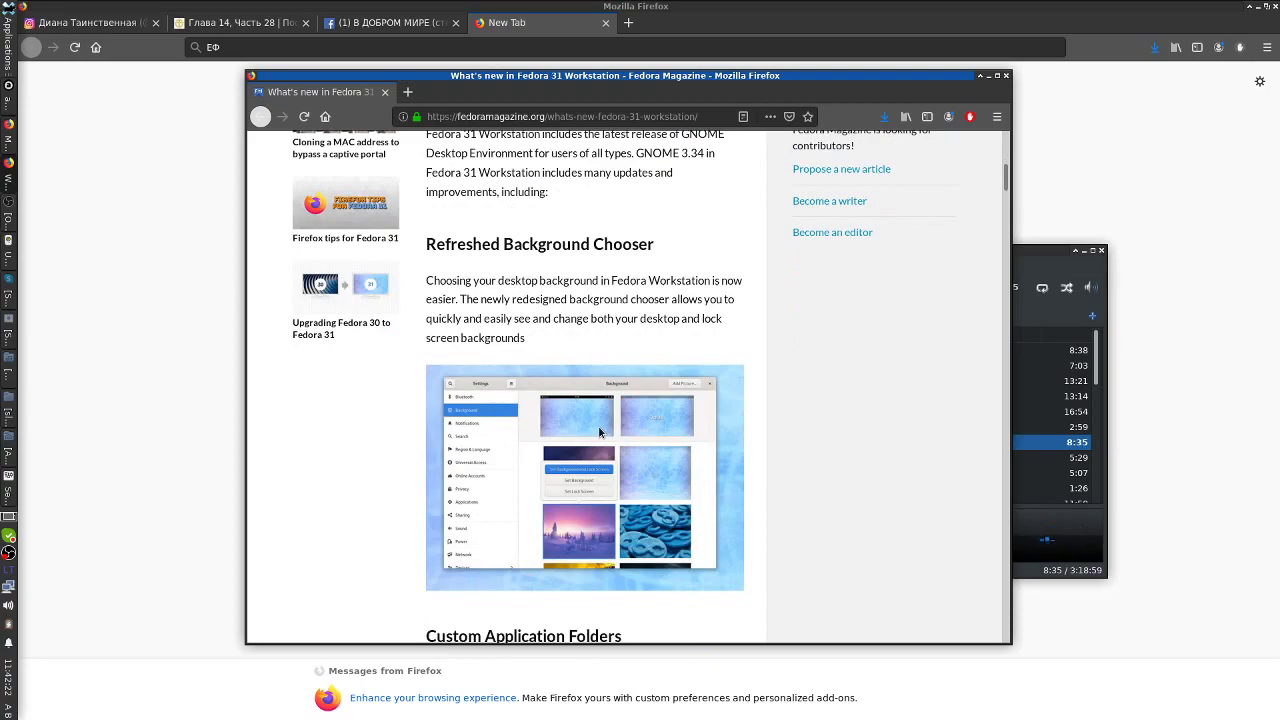
- Read the rest of the Fedora 31 Workstation article, from Custom Application Folders down to the author note and comments
scroll(600, 432, down, 7)
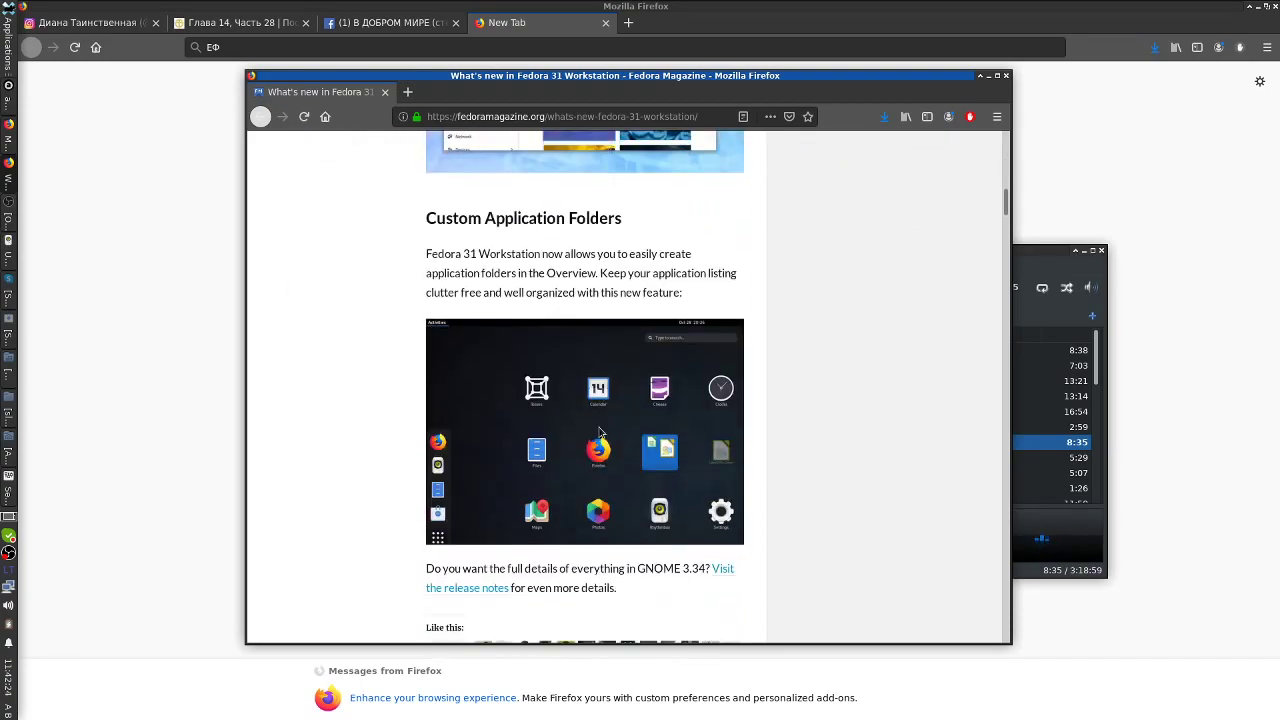
scroll(600, 432, down, 8)
scroll(600, 432, down, 3)
scroll(600, 430, up, 4)
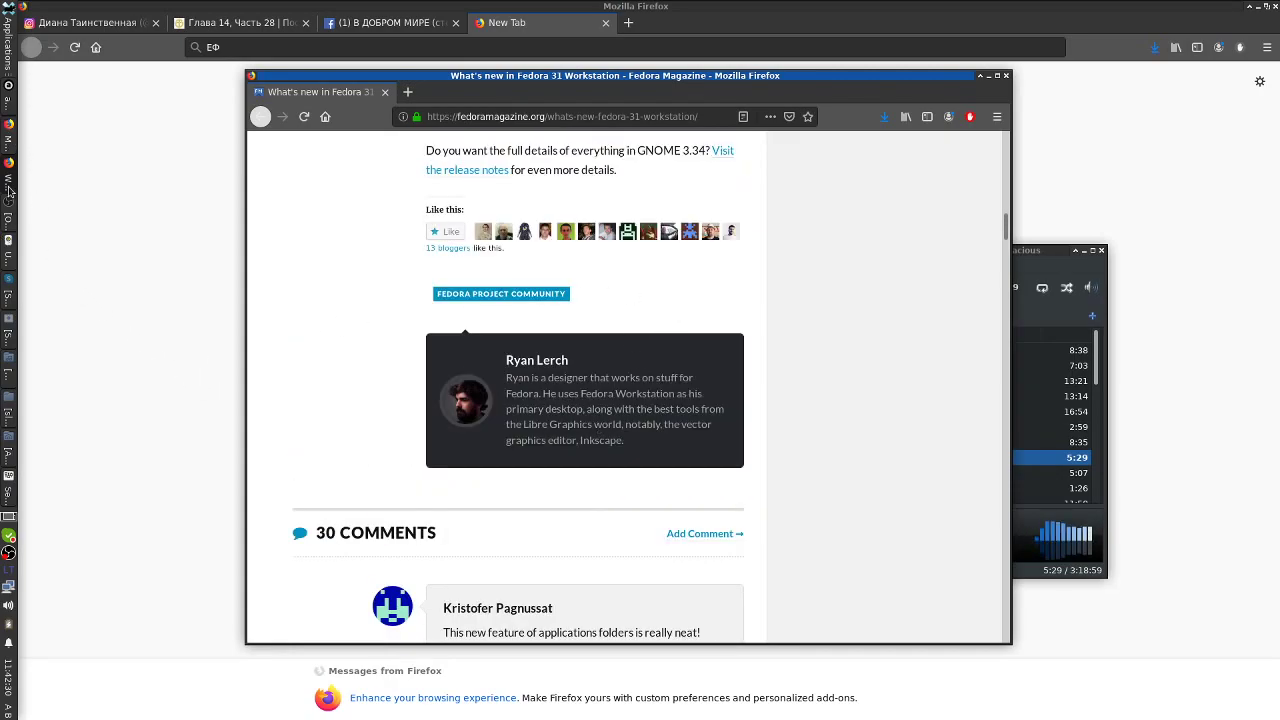
click(7, 90)
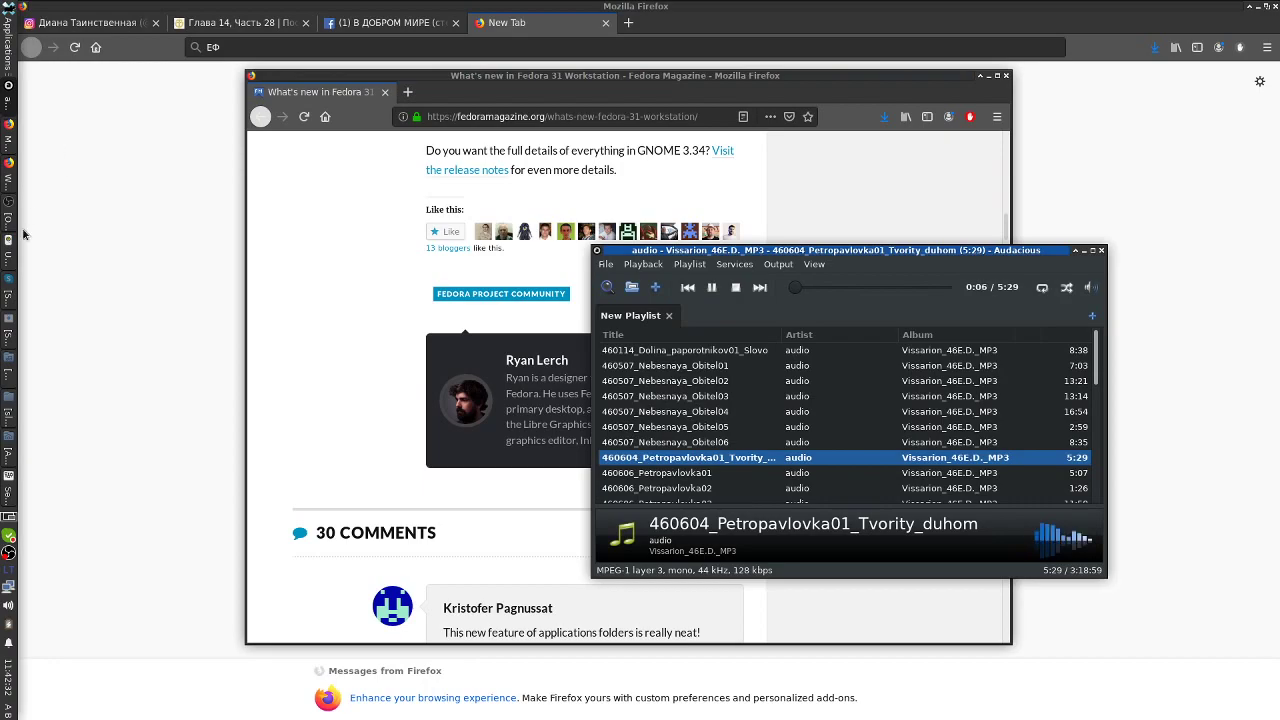
click(8, 373)
click(8, 373)
click(8, 378)
click(7, 384)
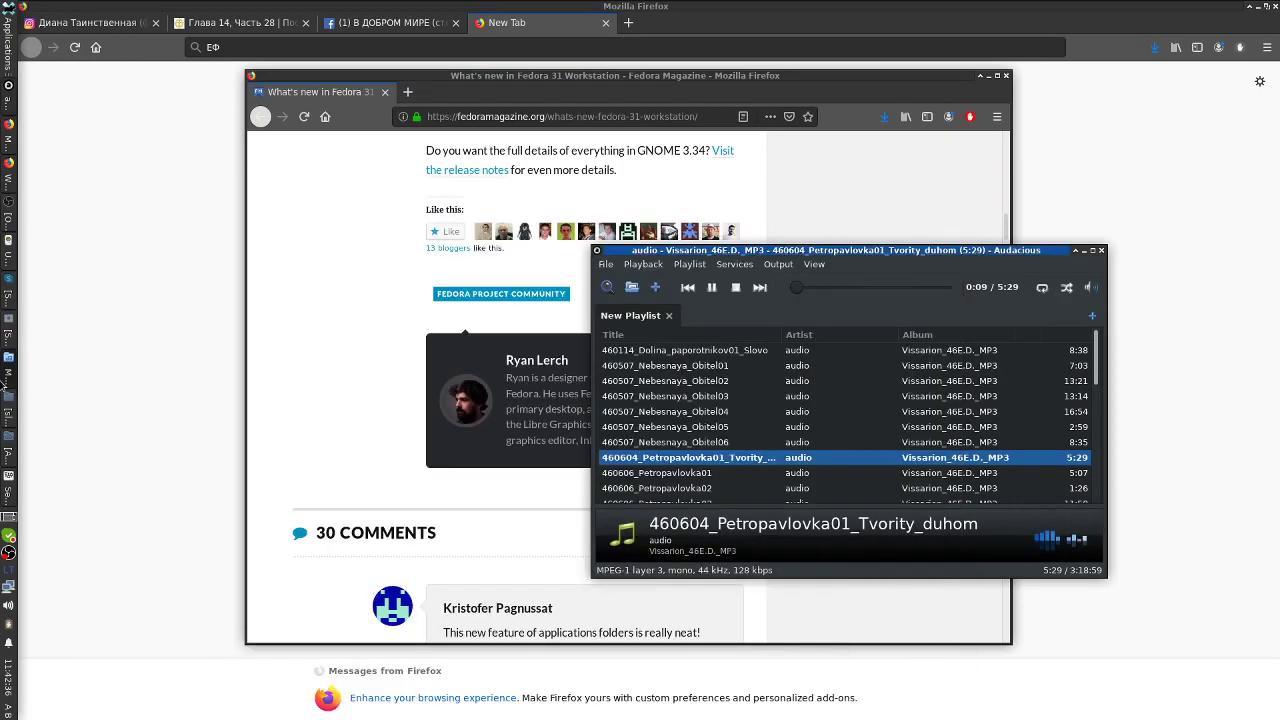
click(7, 414)
click(7, 415)
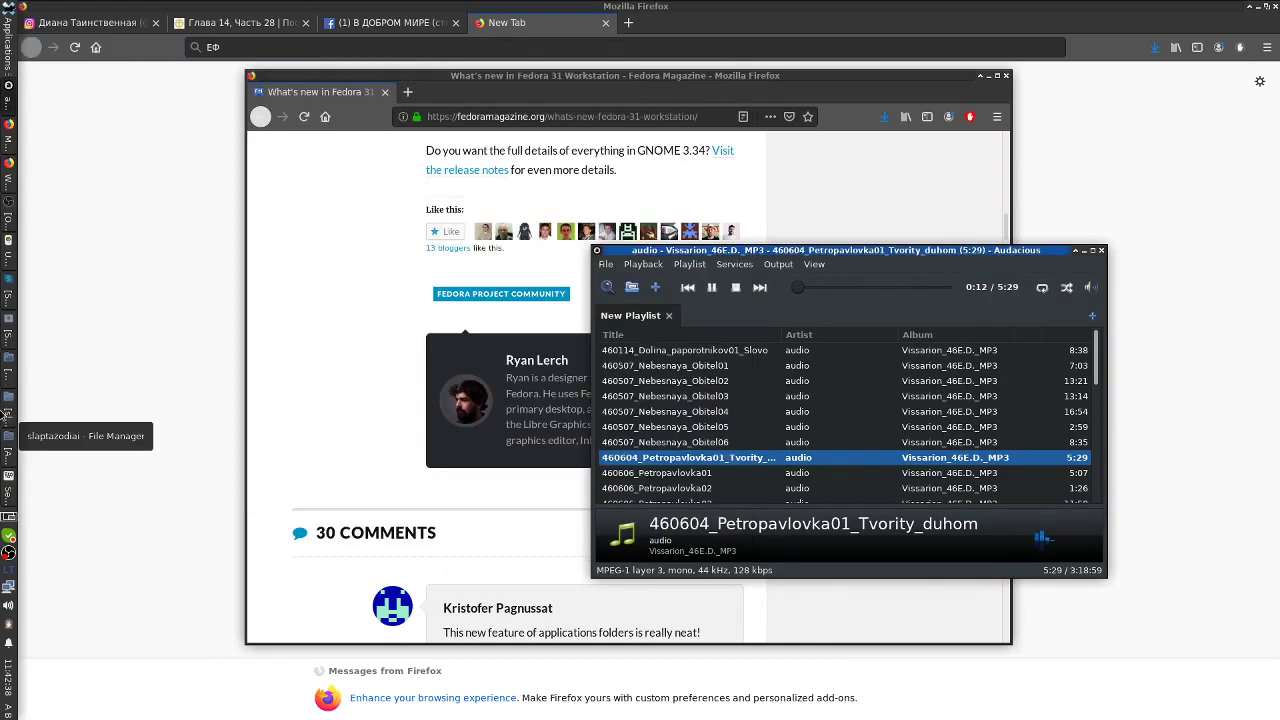
click(6, 447)
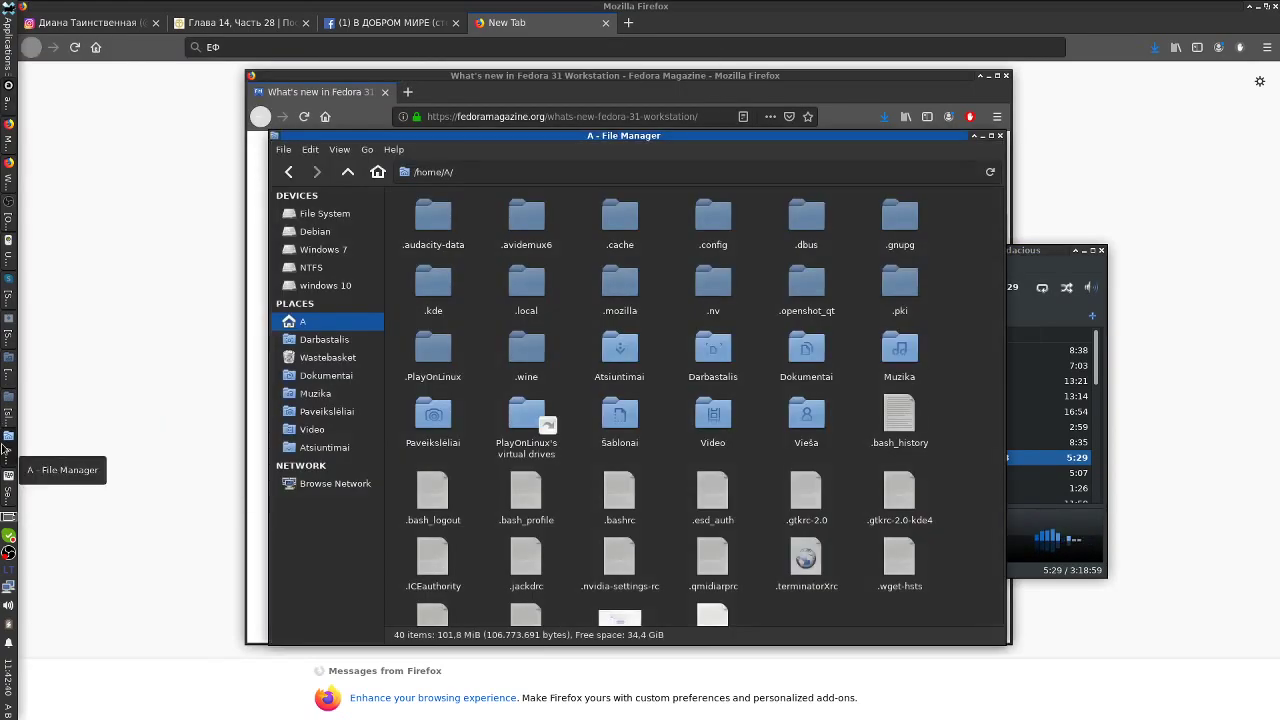
click(6, 447)
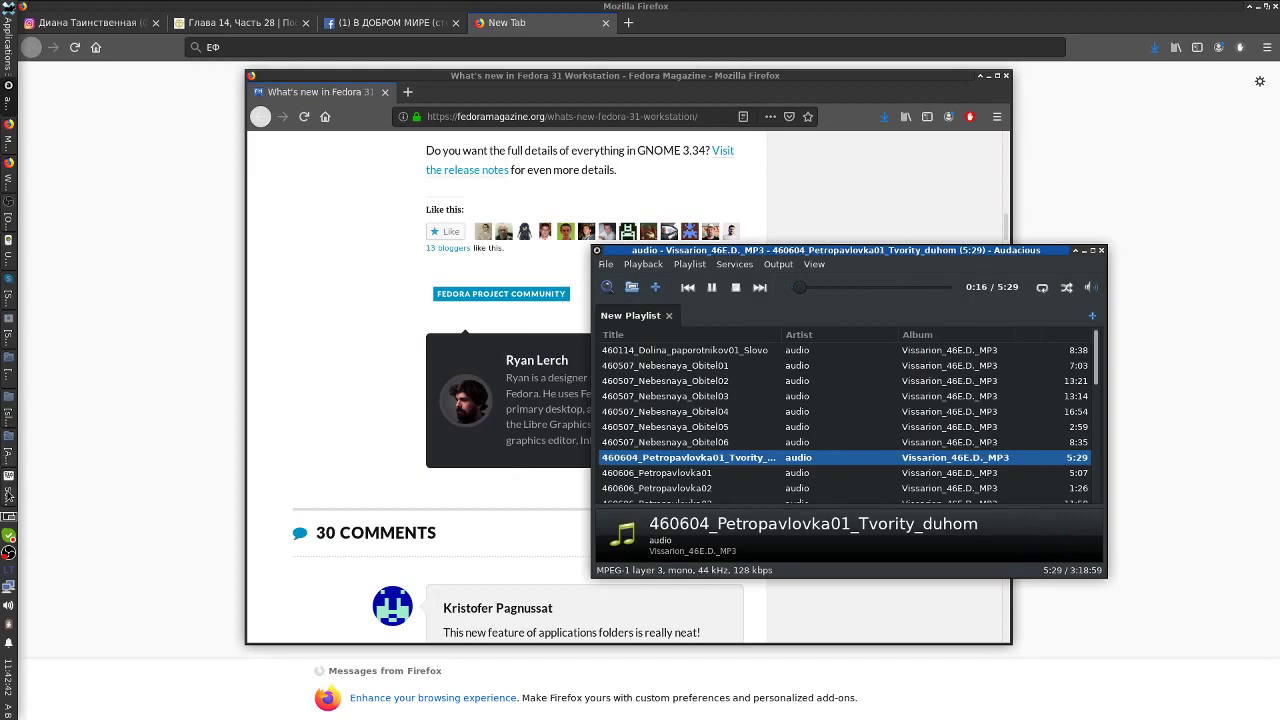
- Restore the Settings window and review the Window Manager Tweaks cycling options and the general Session and Startup options
click(7, 492)
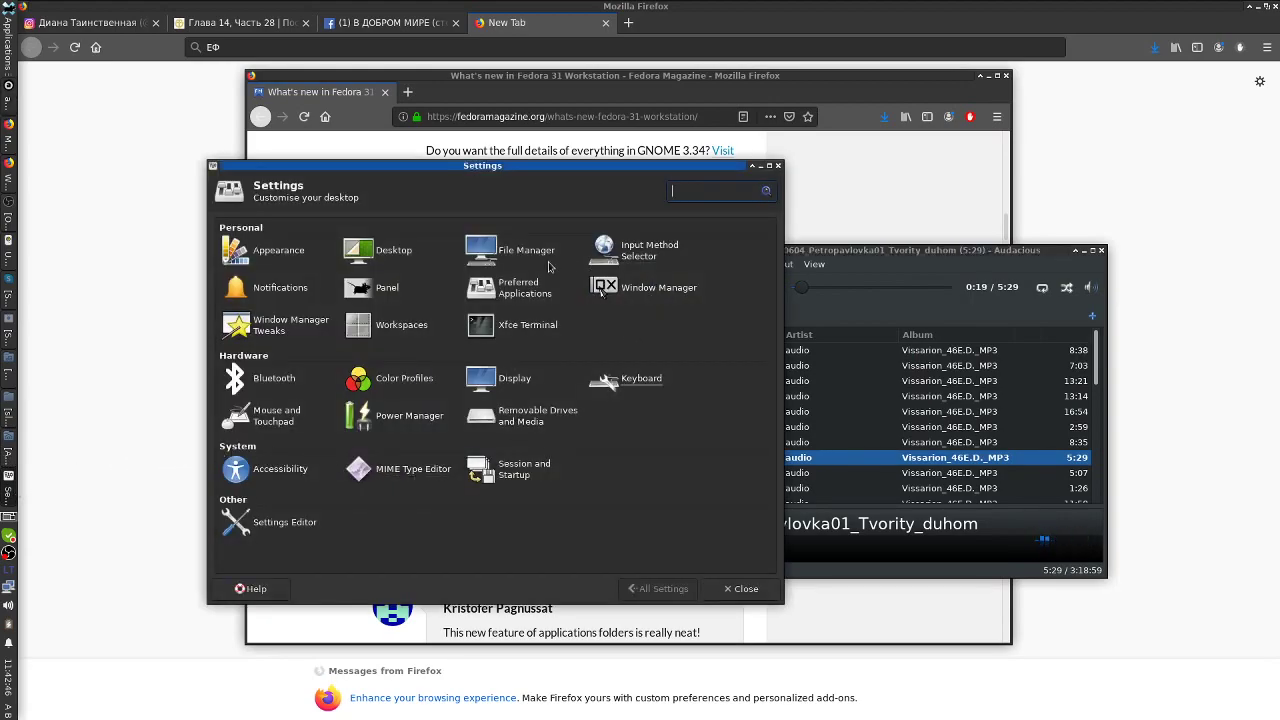
click(293, 330)
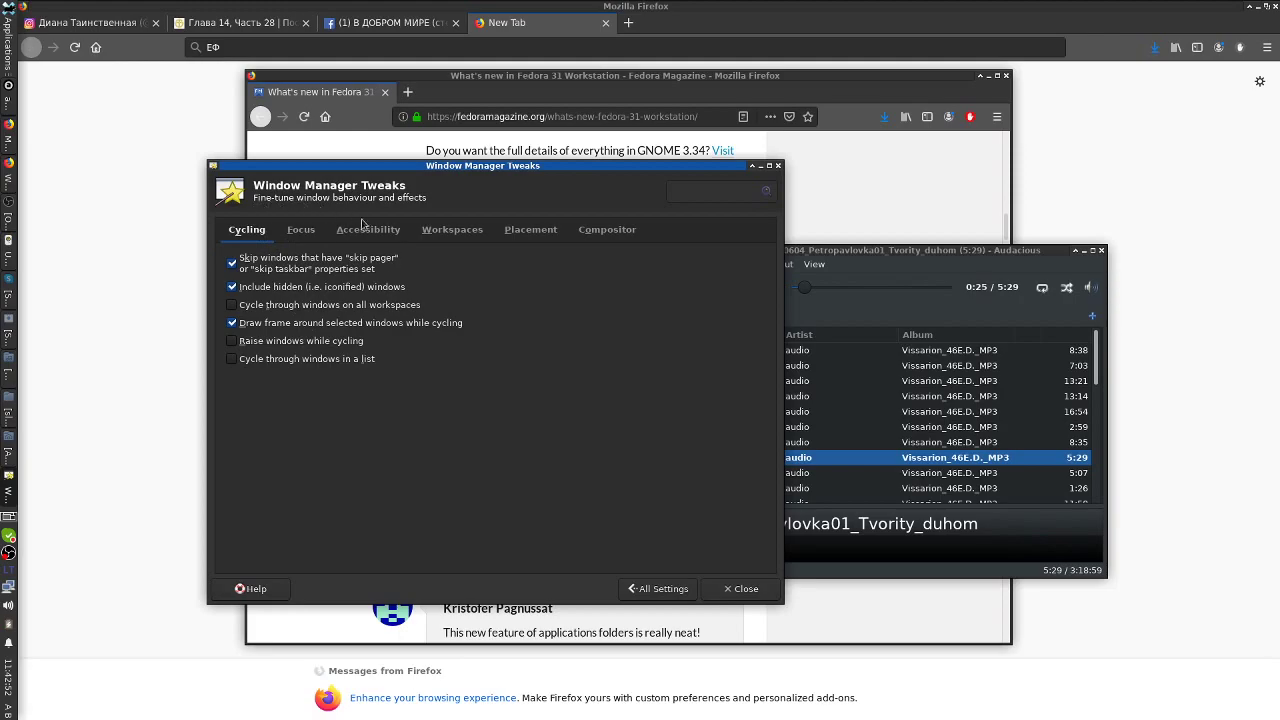
click(656, 589)
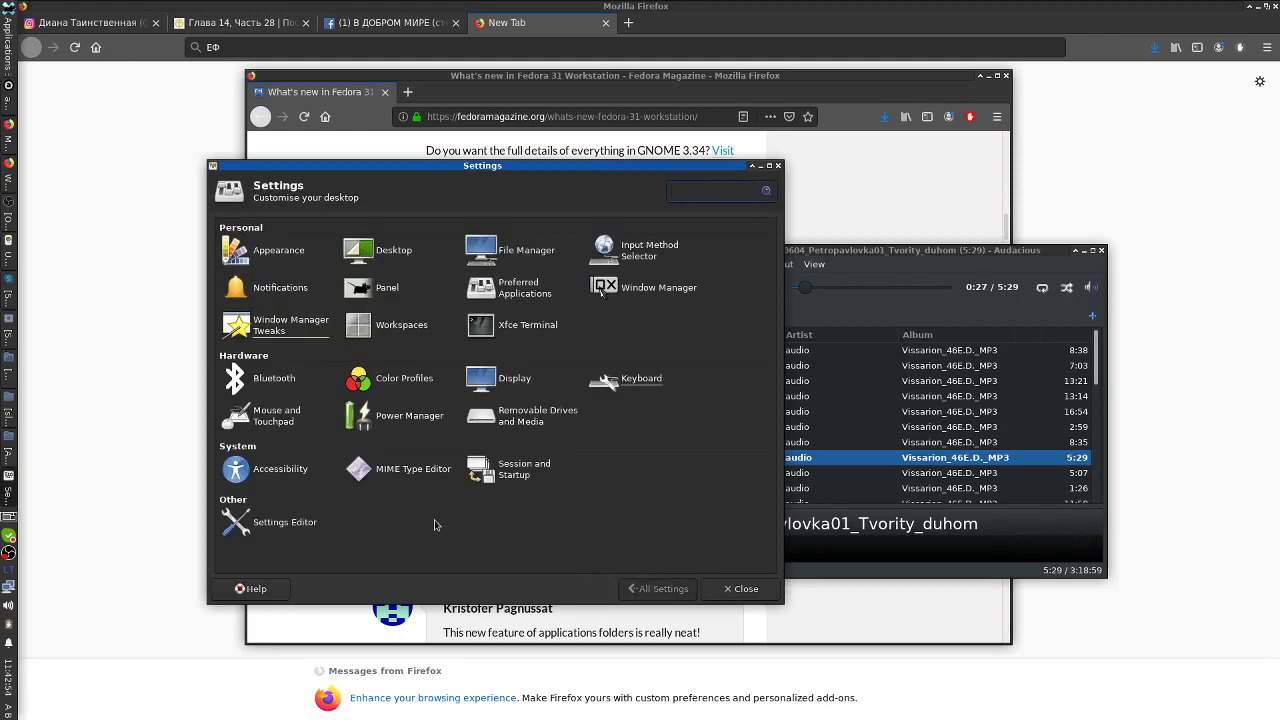
click(515, 479)
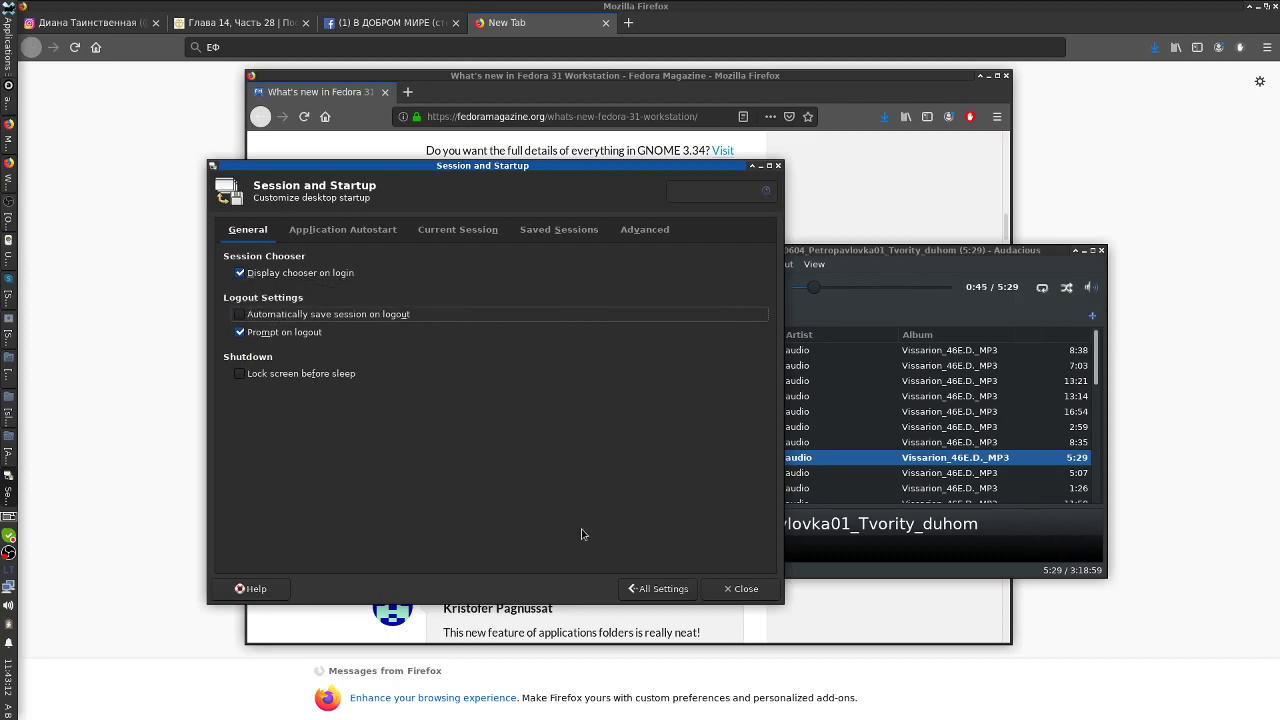
click(660, 589)
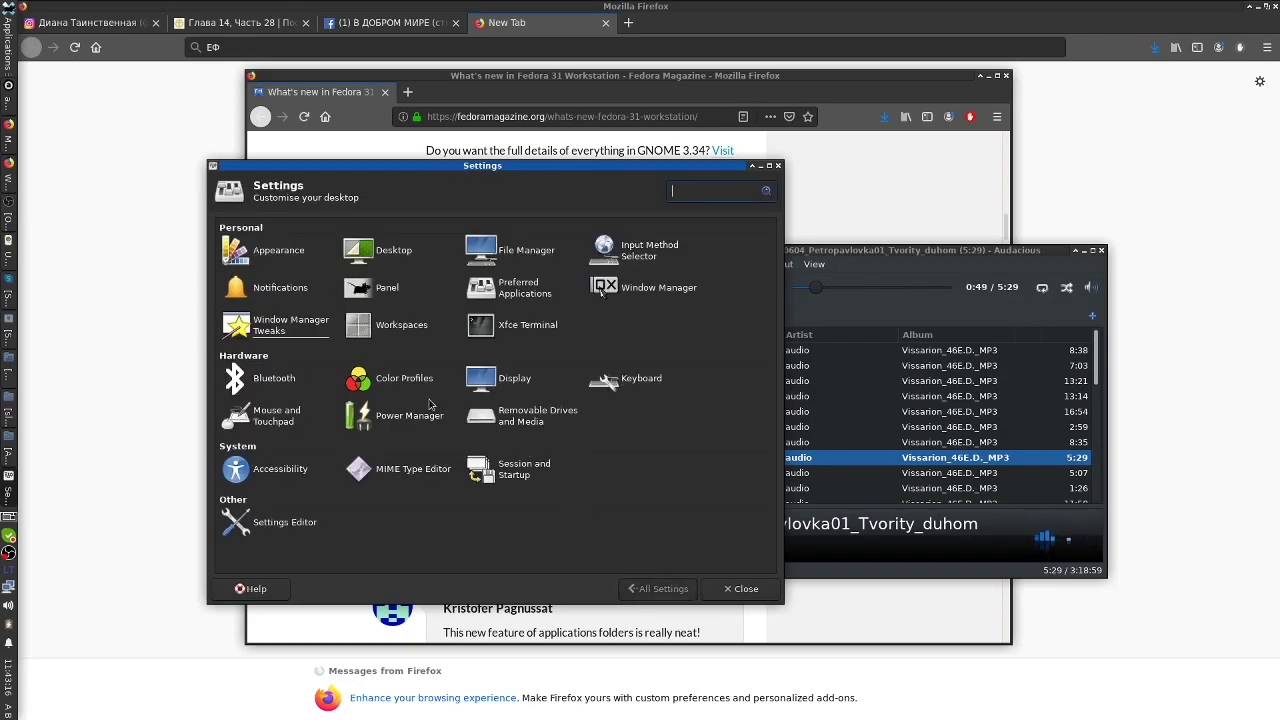
- Review the general Power Manager settings and the Workspaces layout settings, returning to the settings overview
click(387, 419)
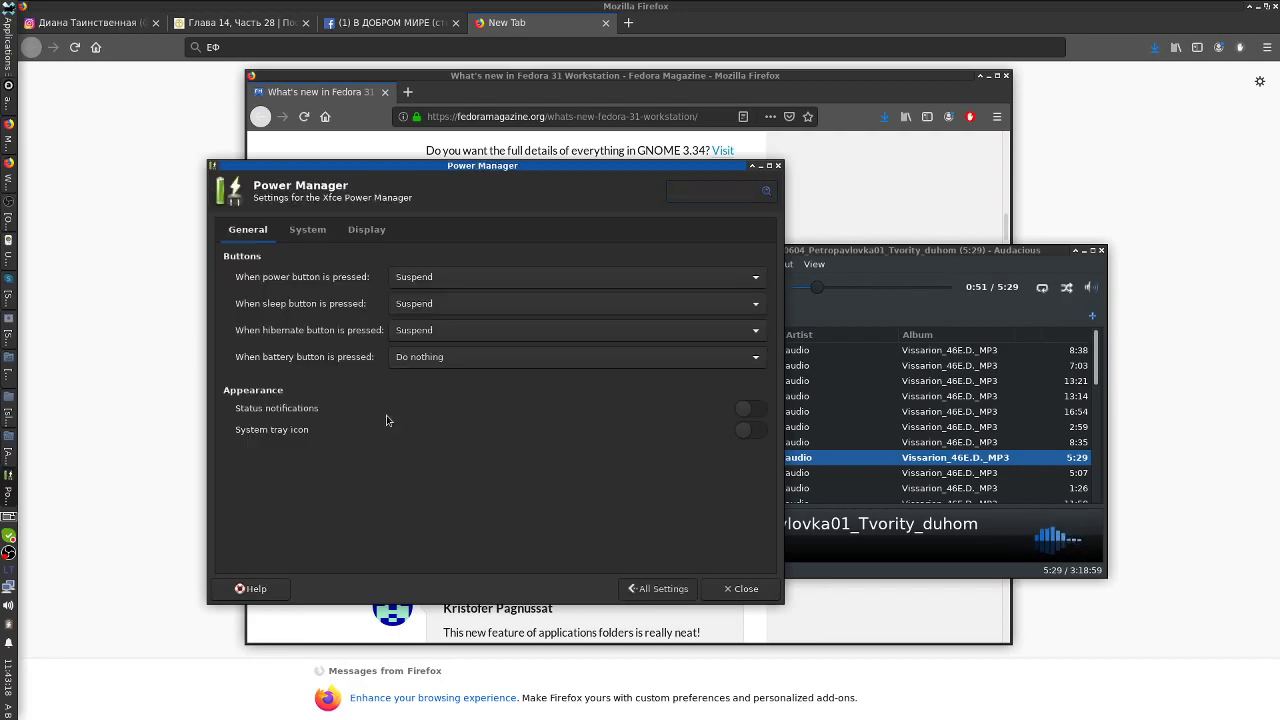
click(650, 591)
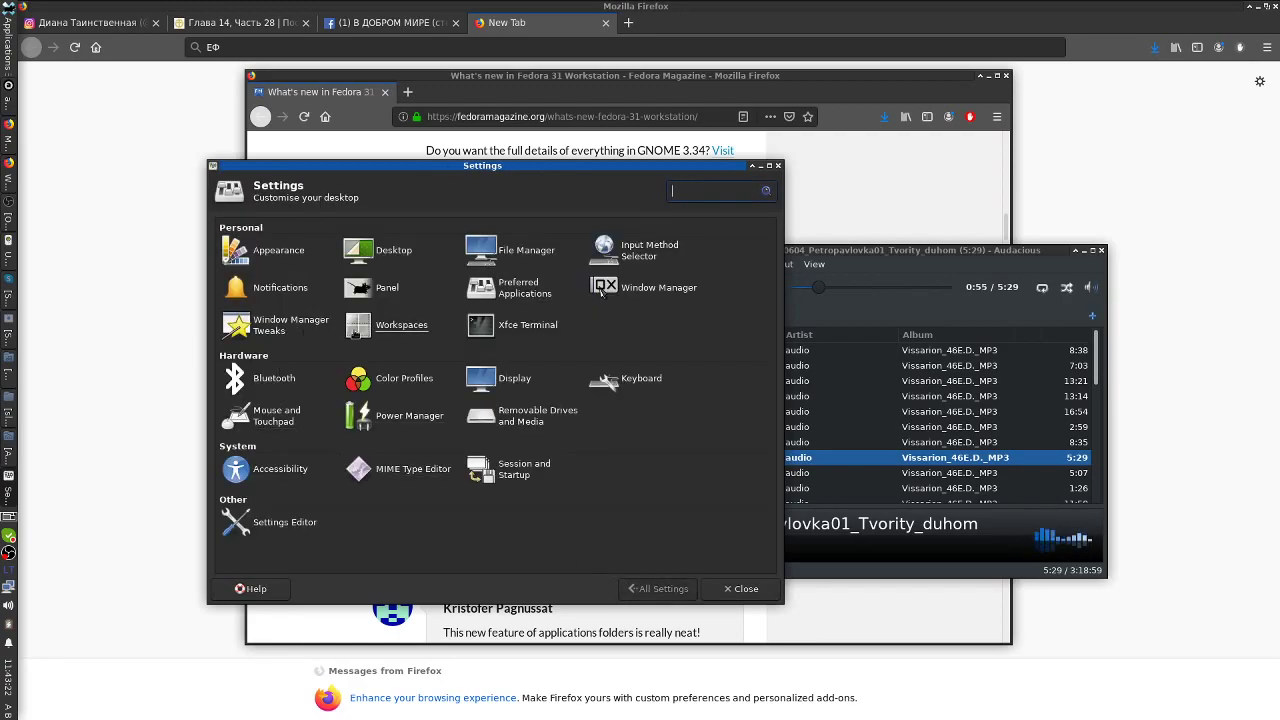
click(383, 327)
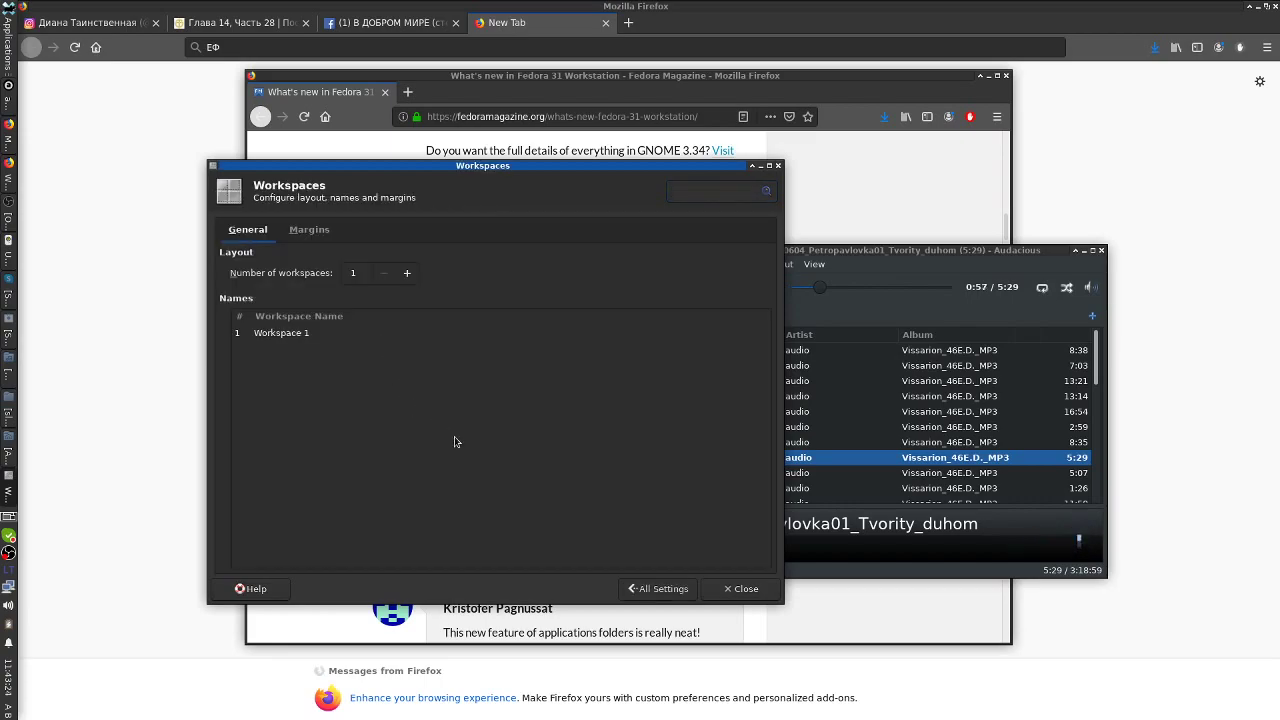
click(652, 590)
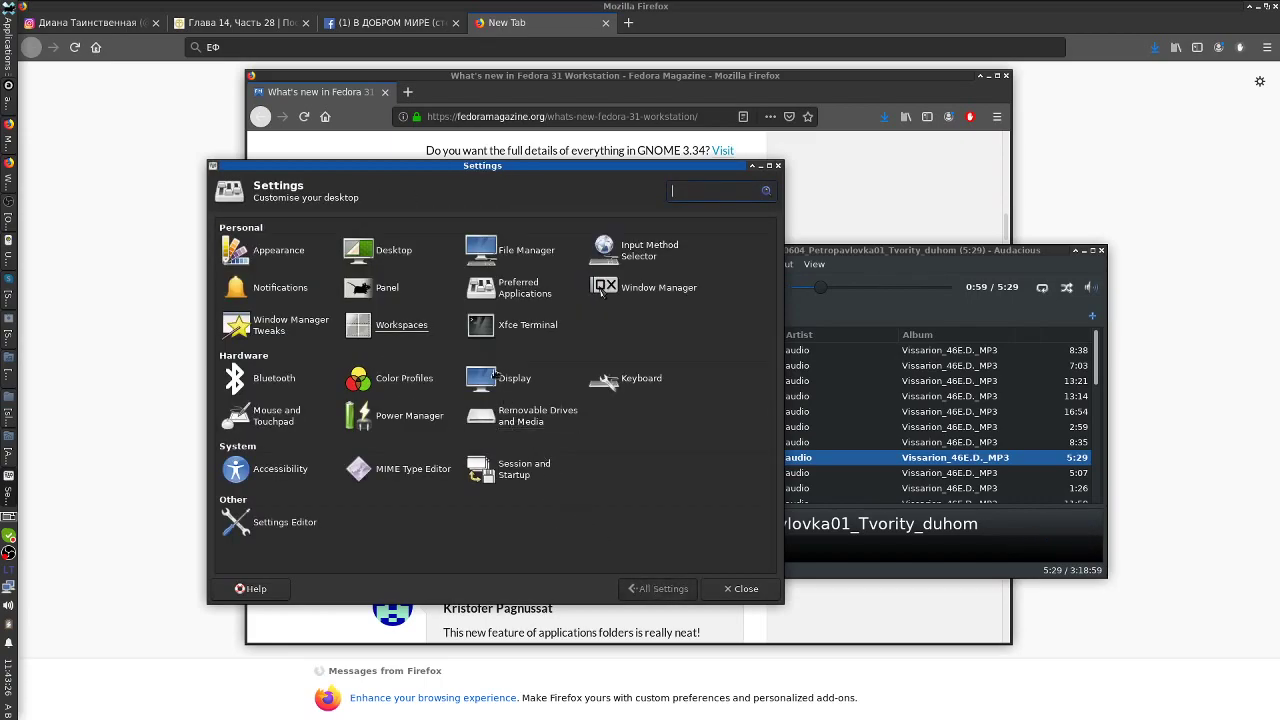
- Look over the Xfce Terminal preferences and the Display and Mouse and Touchpad settings, returning to the settings overview
click(510, 325)
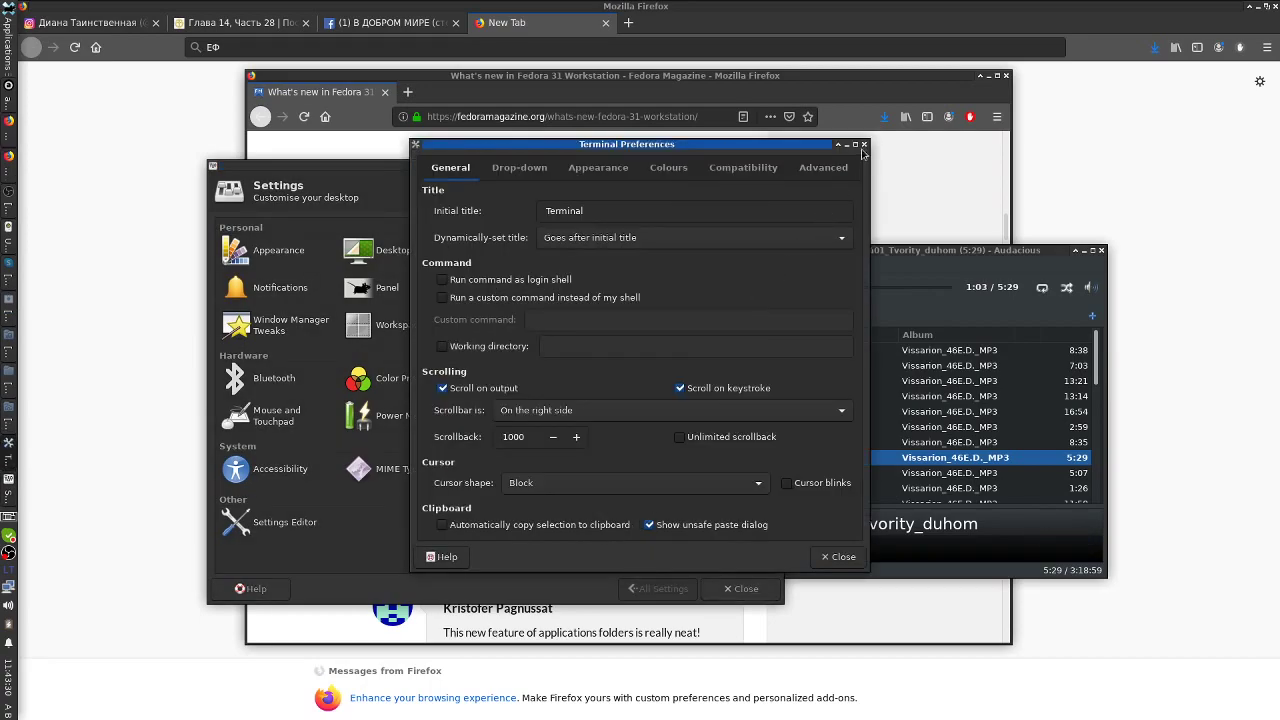
click(863, 145)
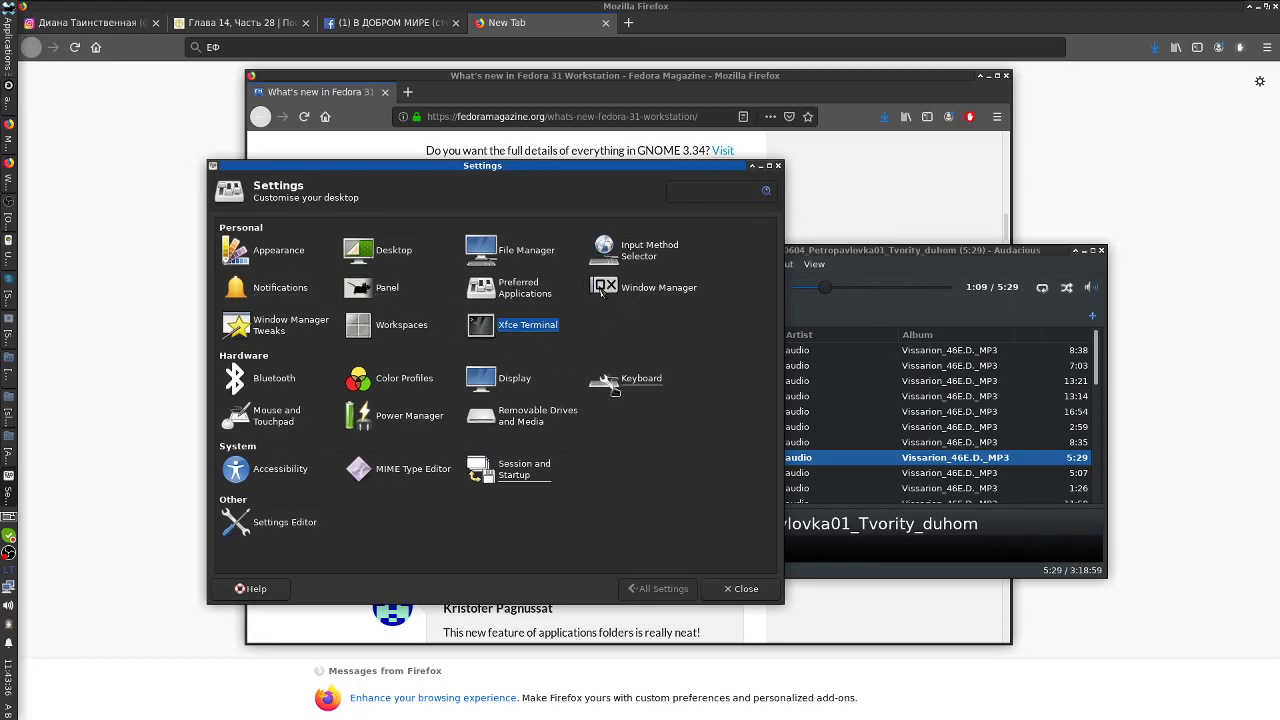
click(490, 380)
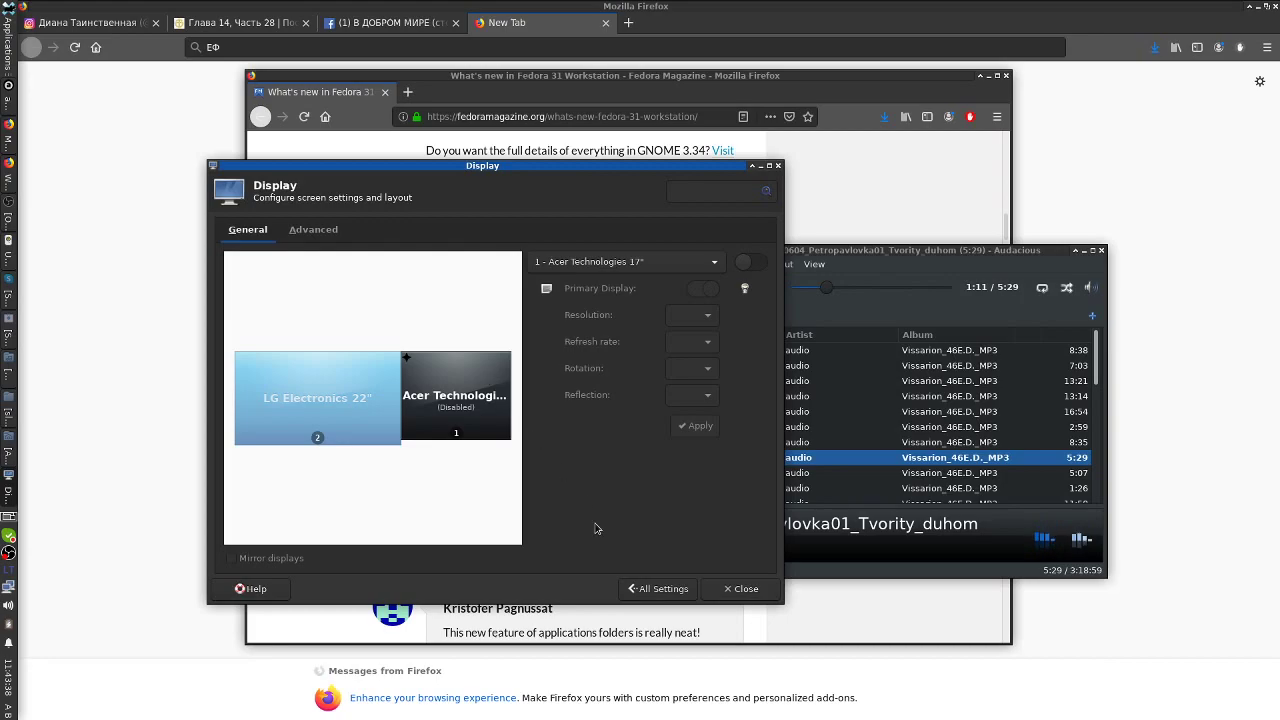
click(660, 590)
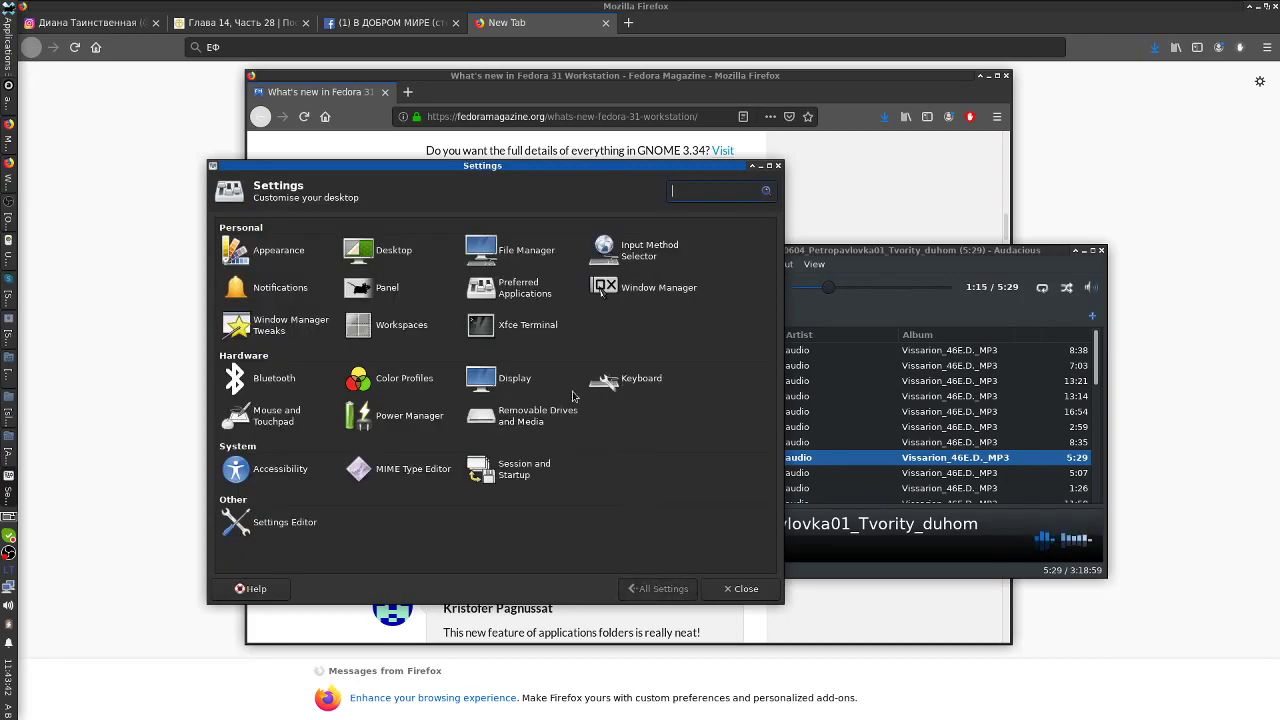
click(298, 414)
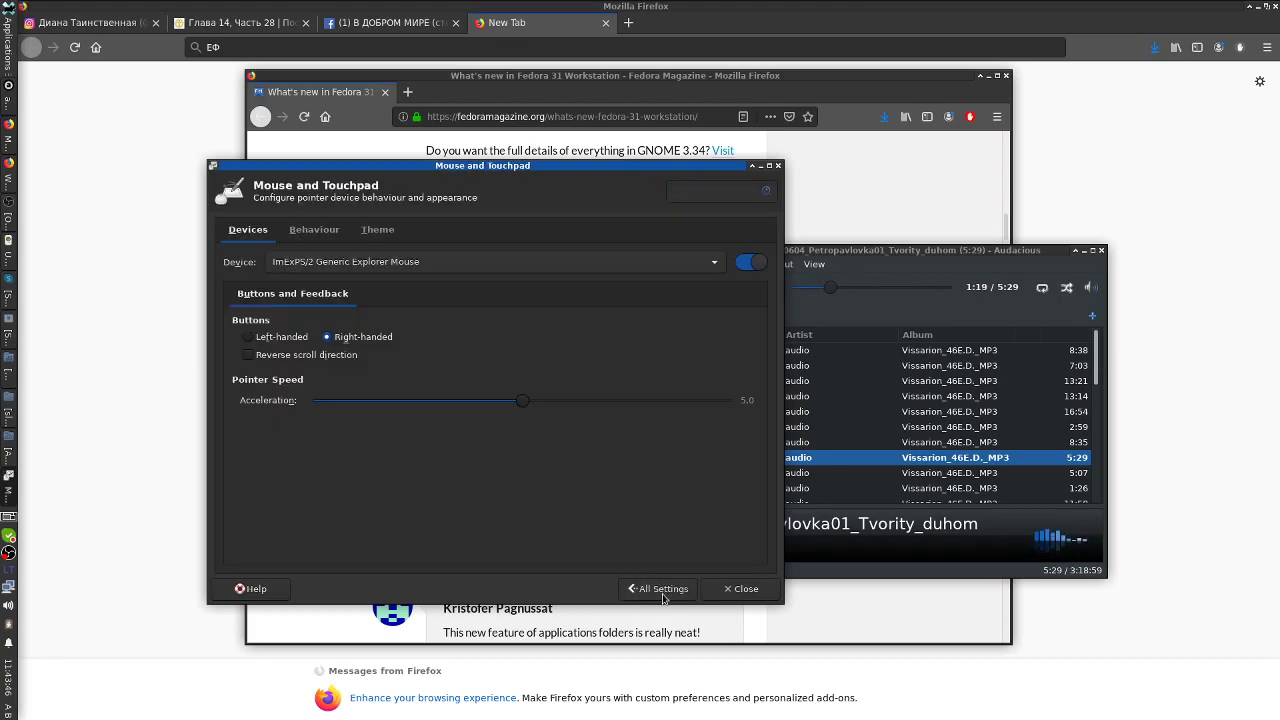
click(660, 589)
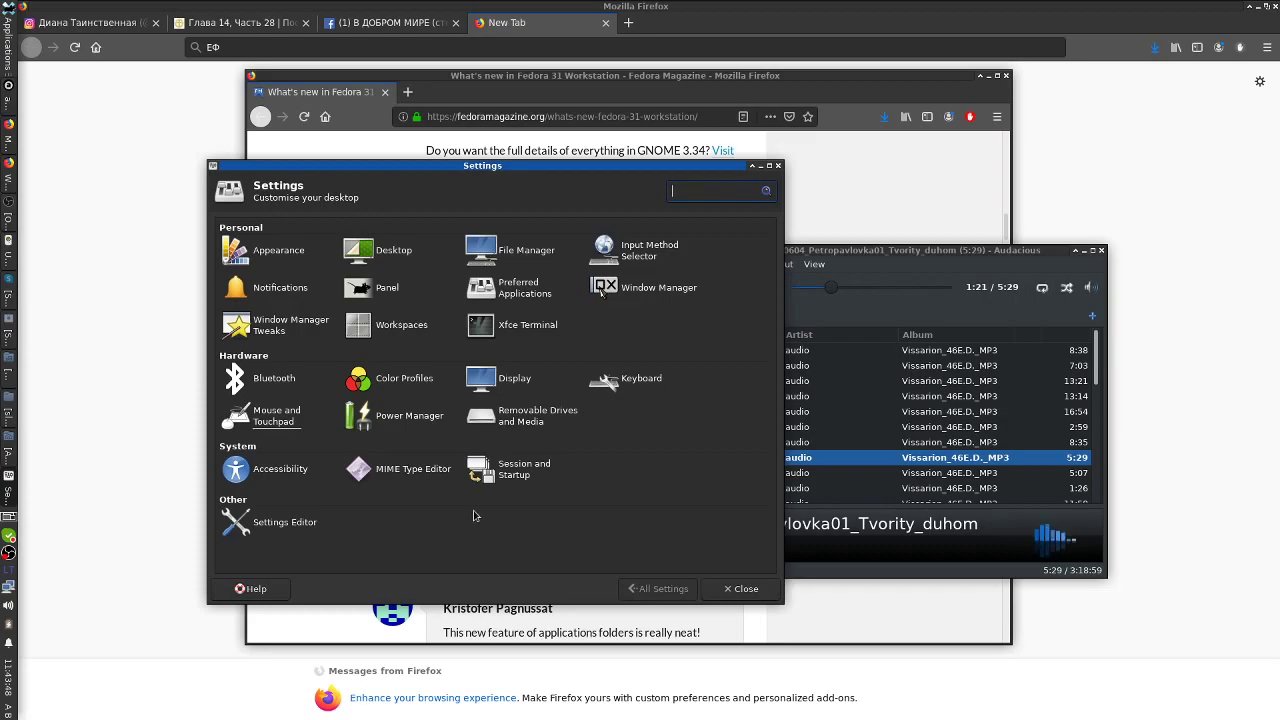
- In the Session and Startup application autostart list, disable Evolution Alarm Notify
click(470, 468)
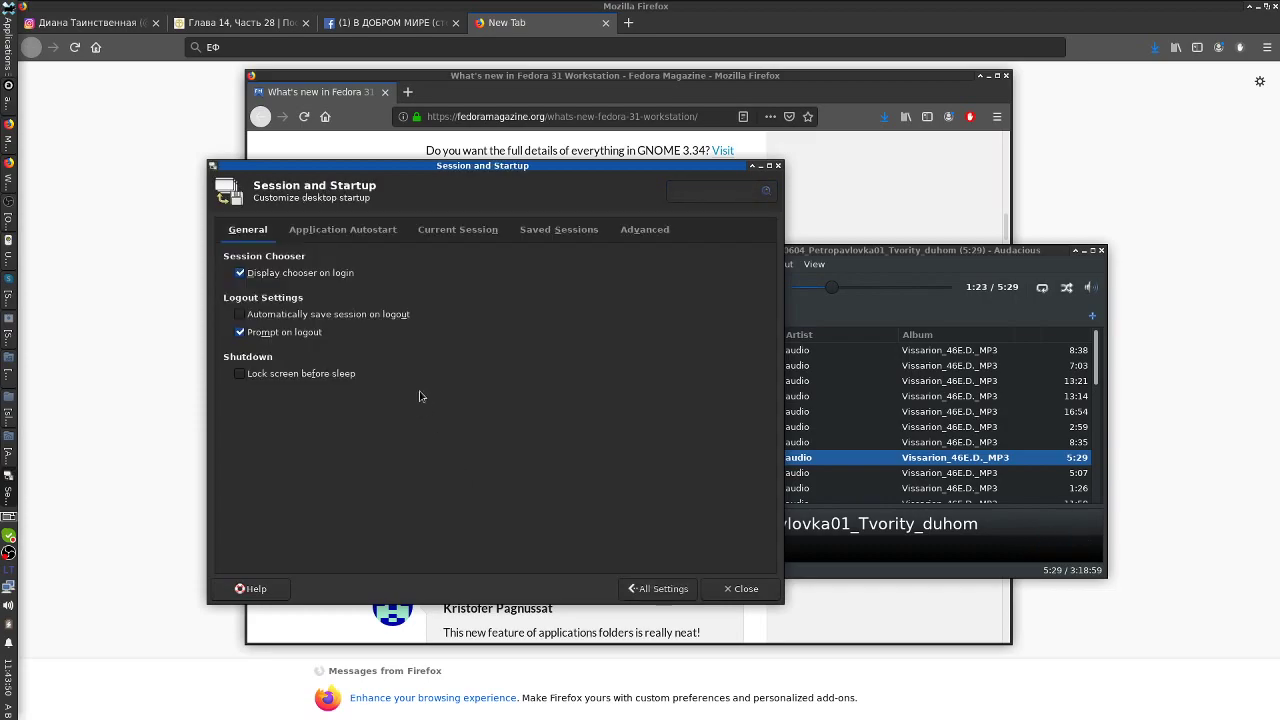
click(341, 233)
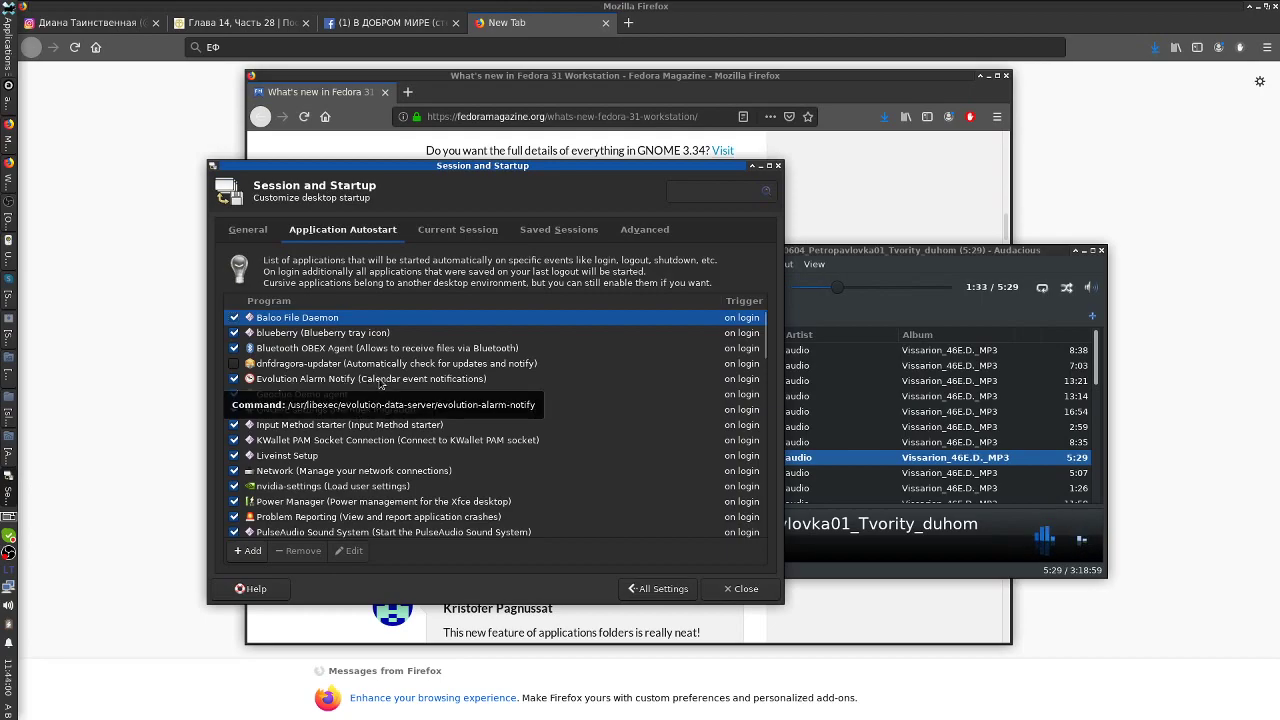
click(234, 379)
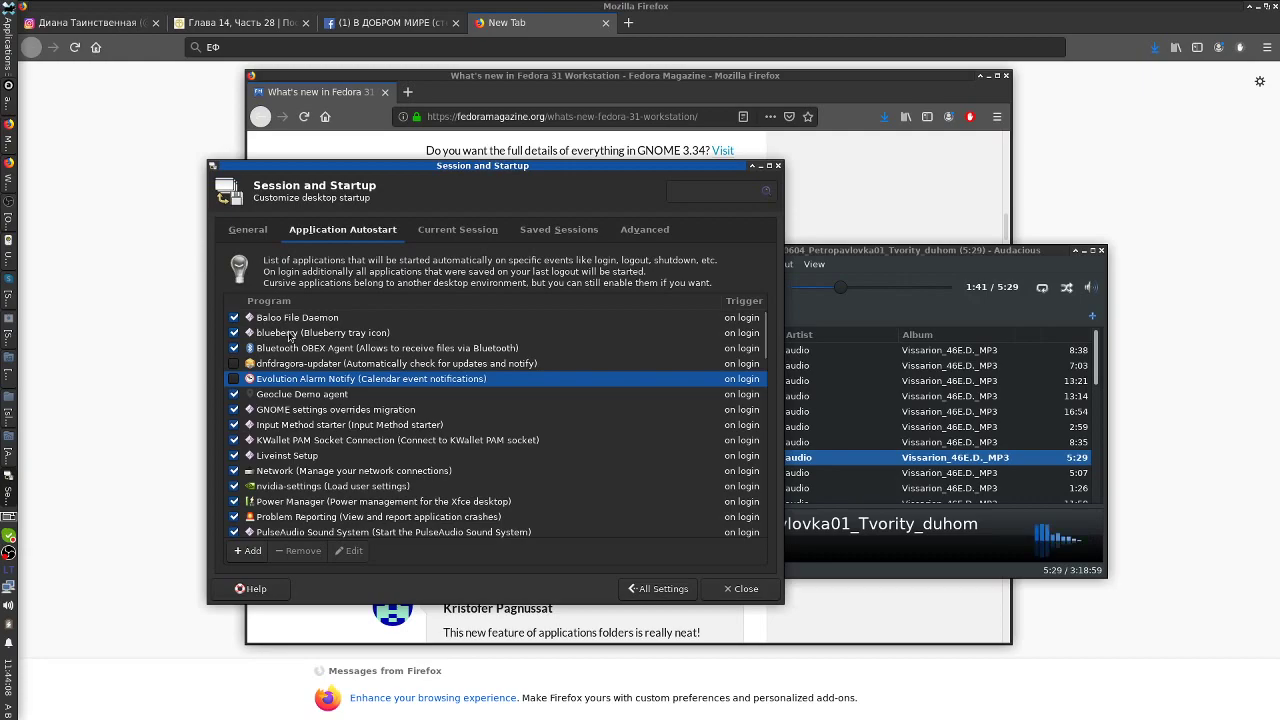
- Look through the autostart programs and disable SELinux Troubleshooter
scroll(335, 475, down, 1)
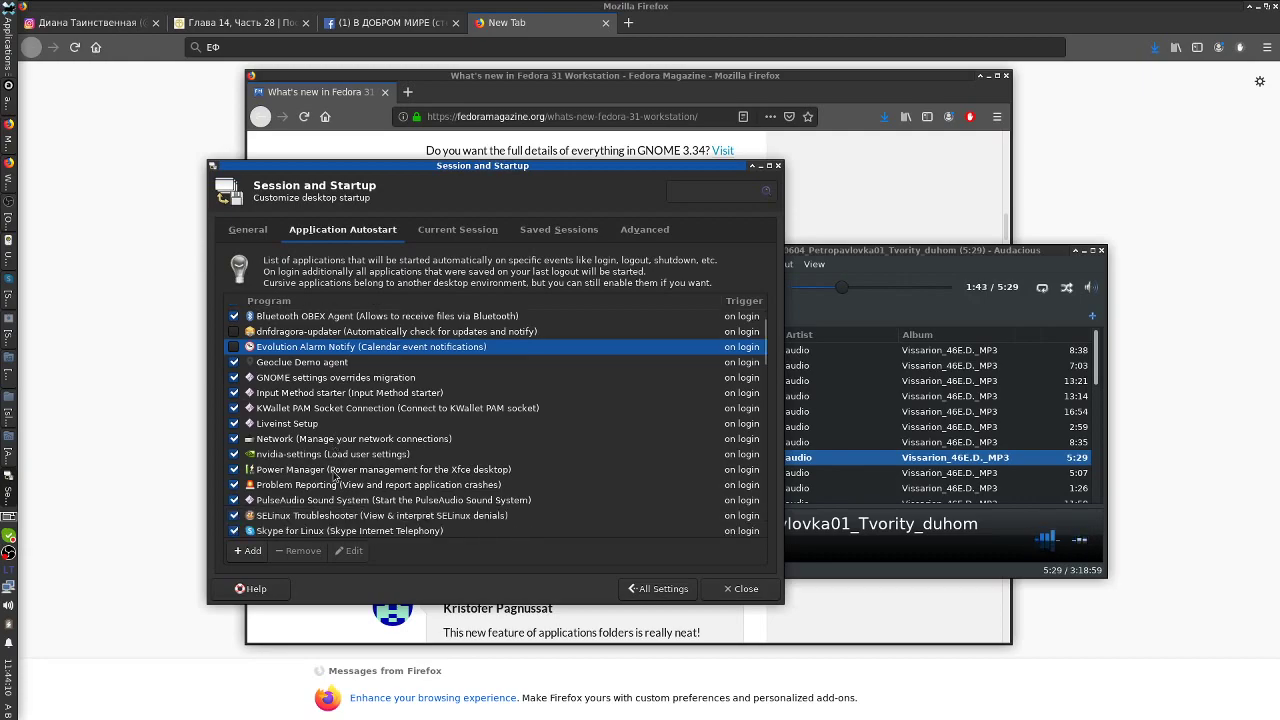
scroll(335, 477, down, 1)
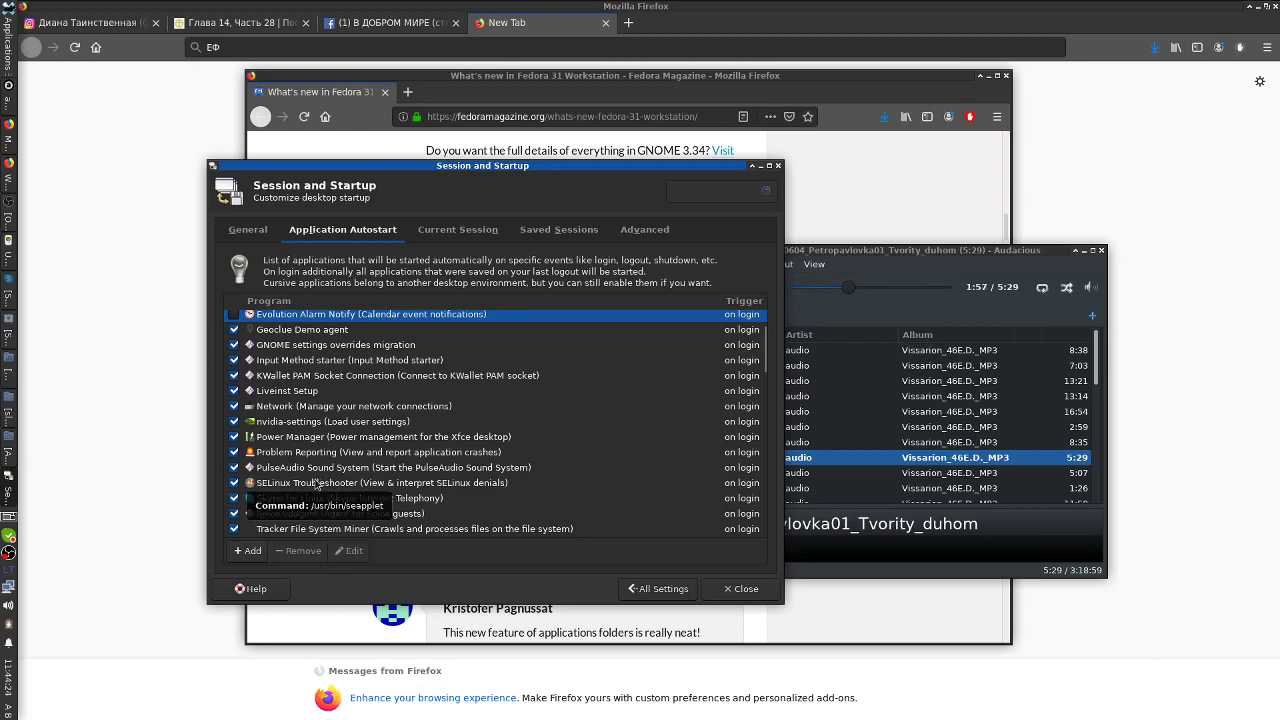
scroll(316, 483, down, 1)
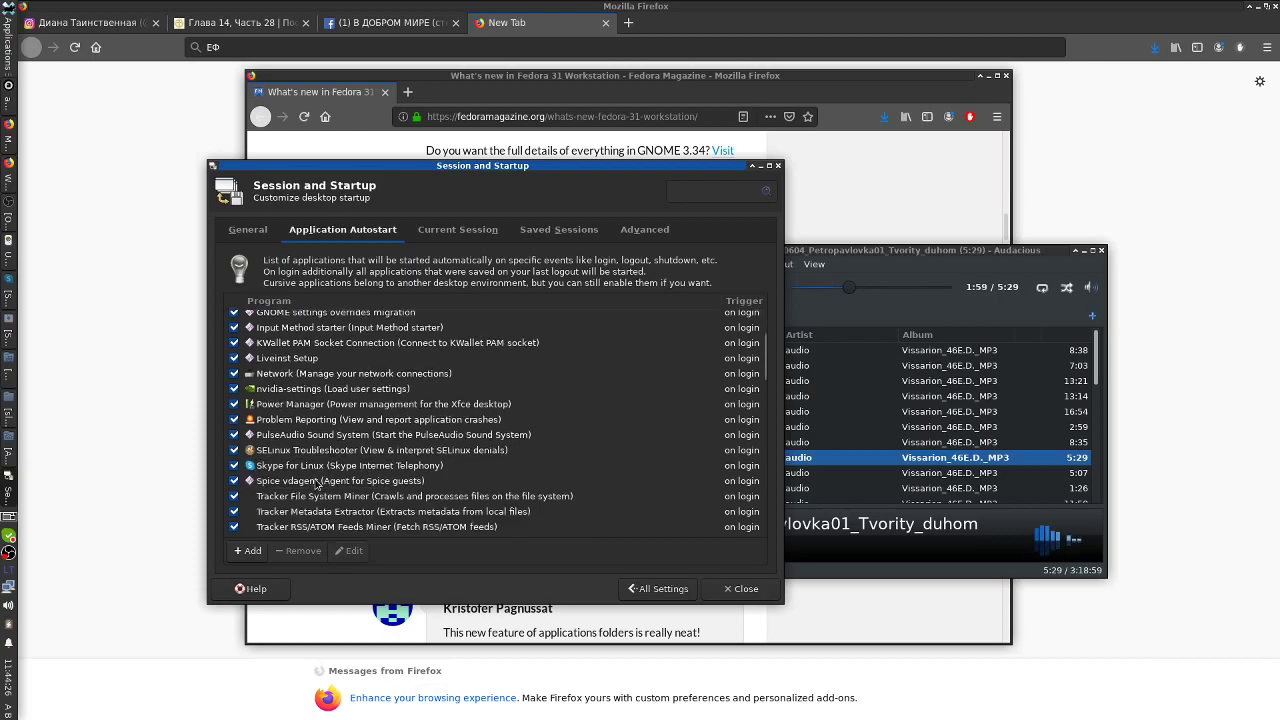
scroll(316, 483, down, 1)
scroll(316, 483, down, 1)
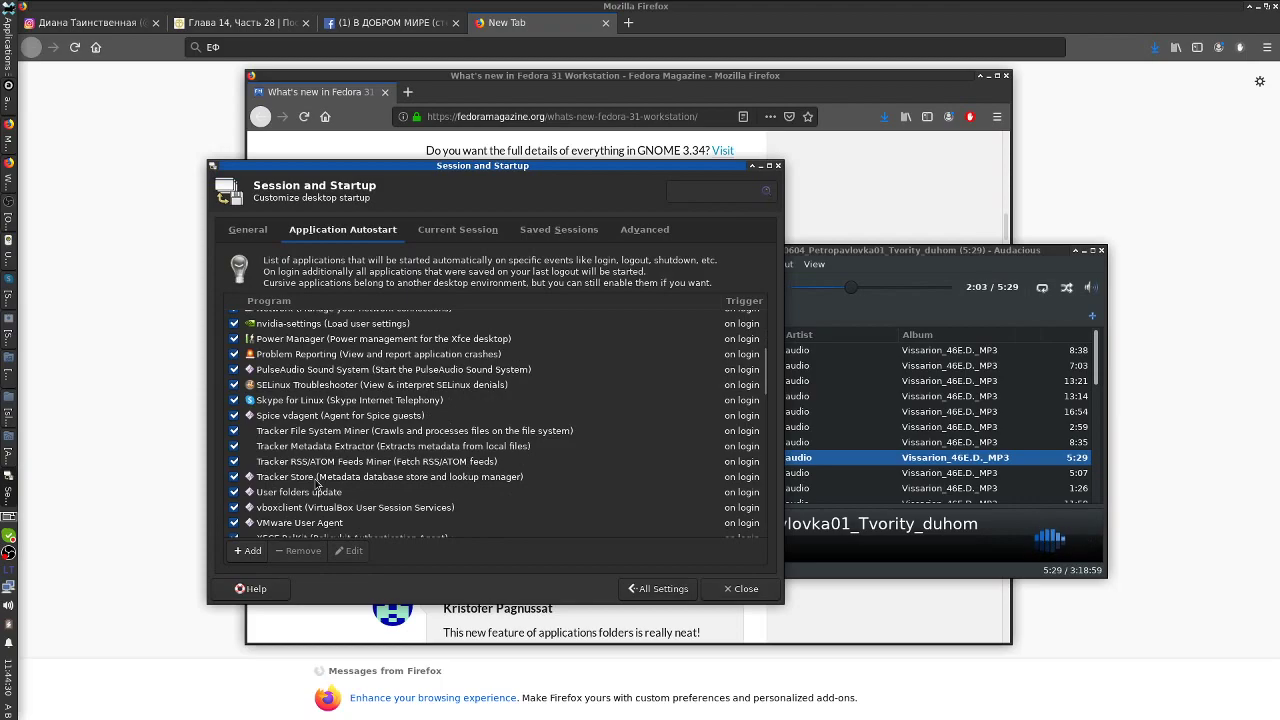
click(236, 385)
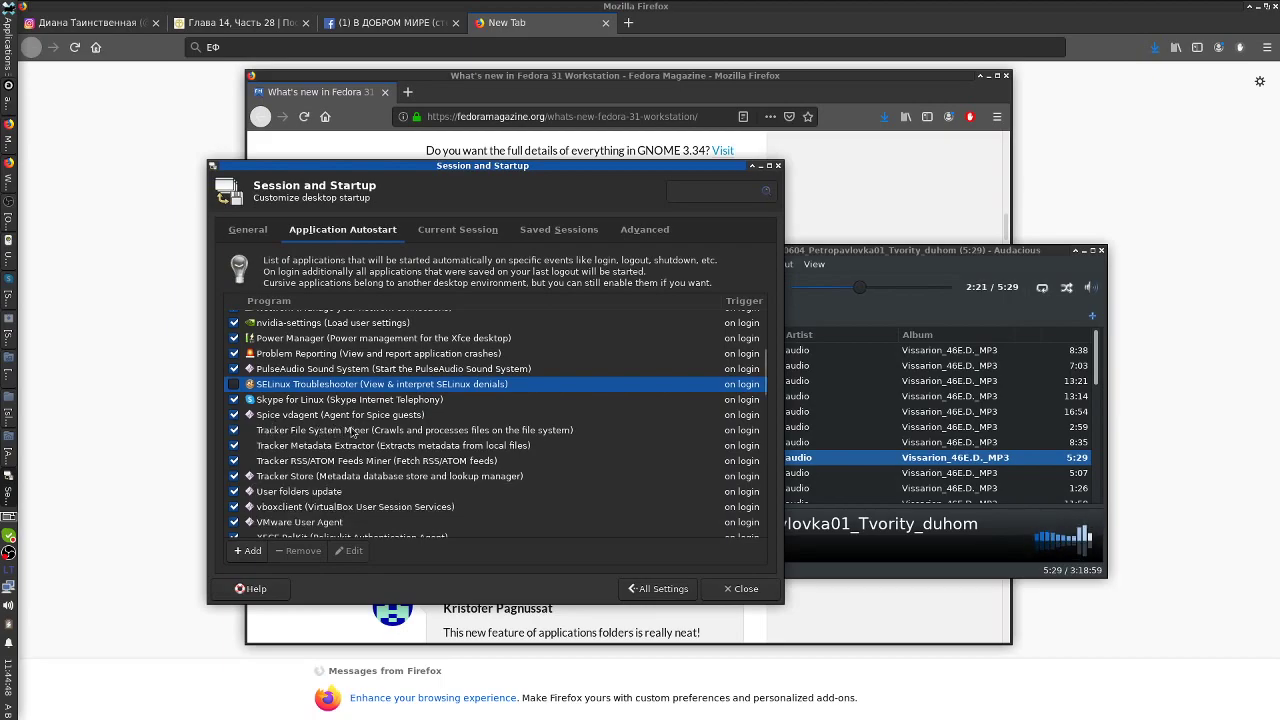
- Disable autostart for Tracker File System Miner, Tracker RSS/ATOM Feeds Miner, Tracker Metadata Extractor, Tracker Store and User folders update
click(233, 431)
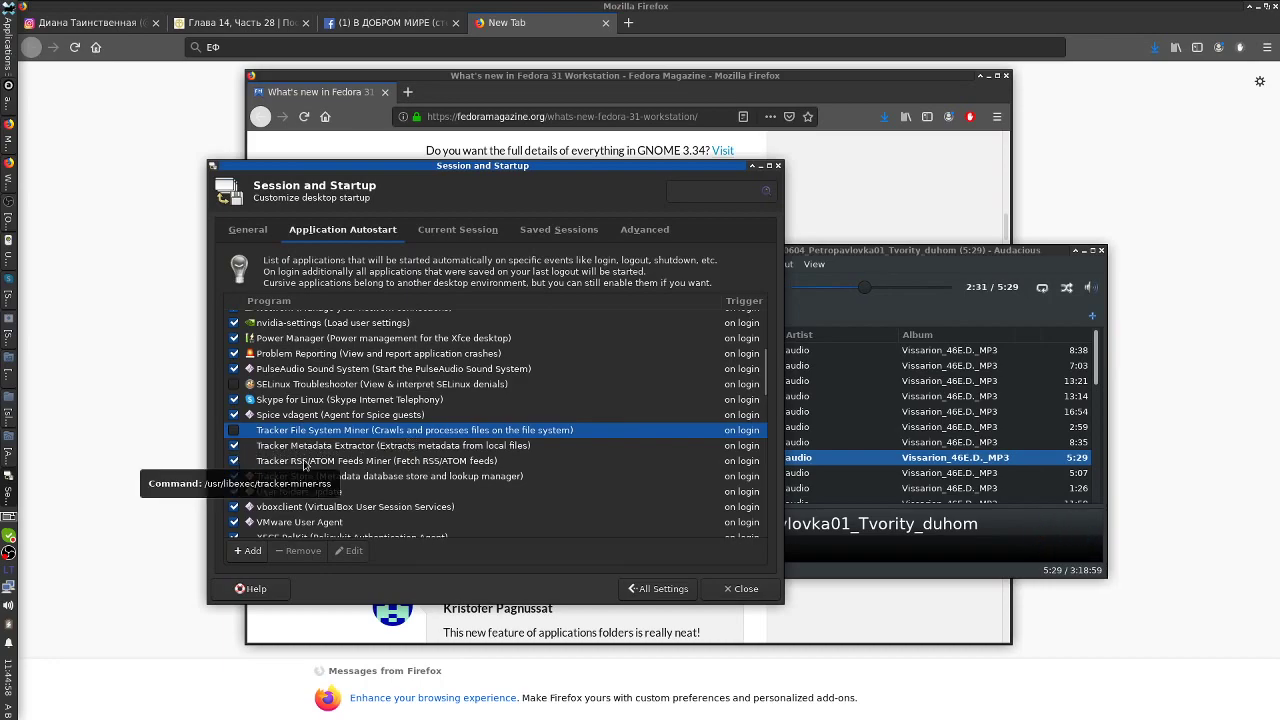
click(233, 461)
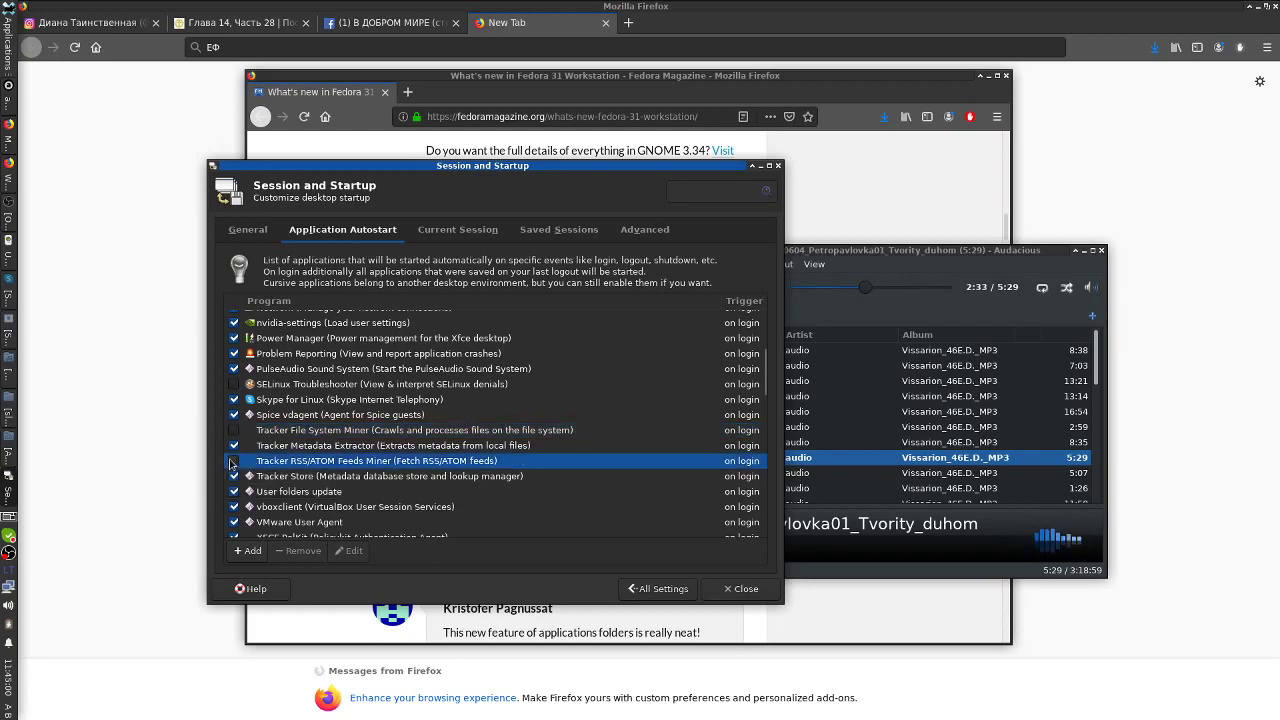
click(234, 446)
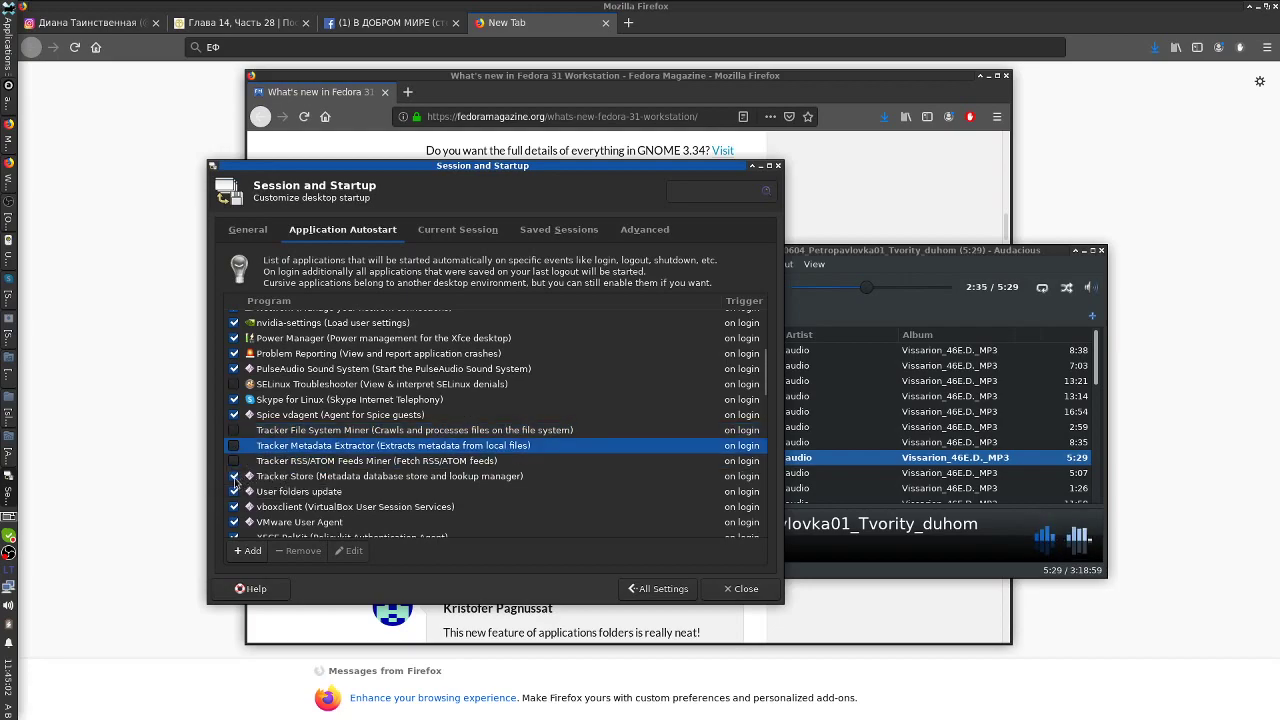
click(233, 476)
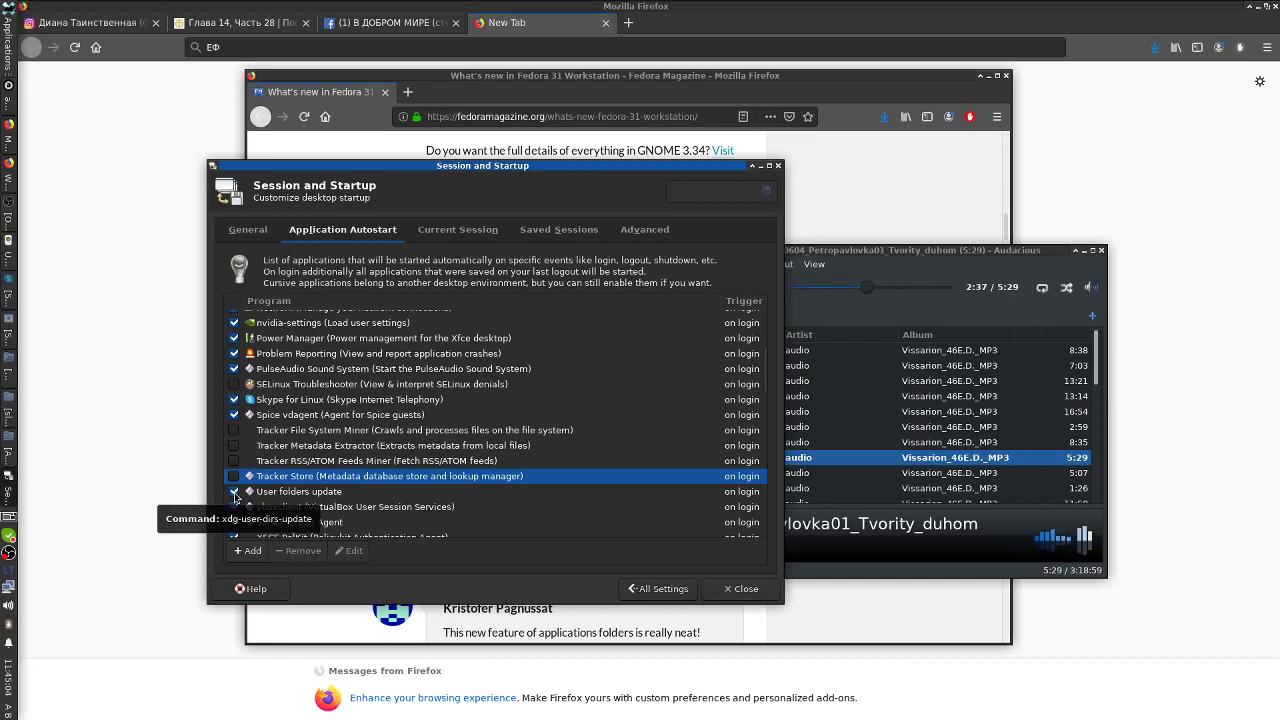
click(234, 492)
scroll(290, 494, down, 2)
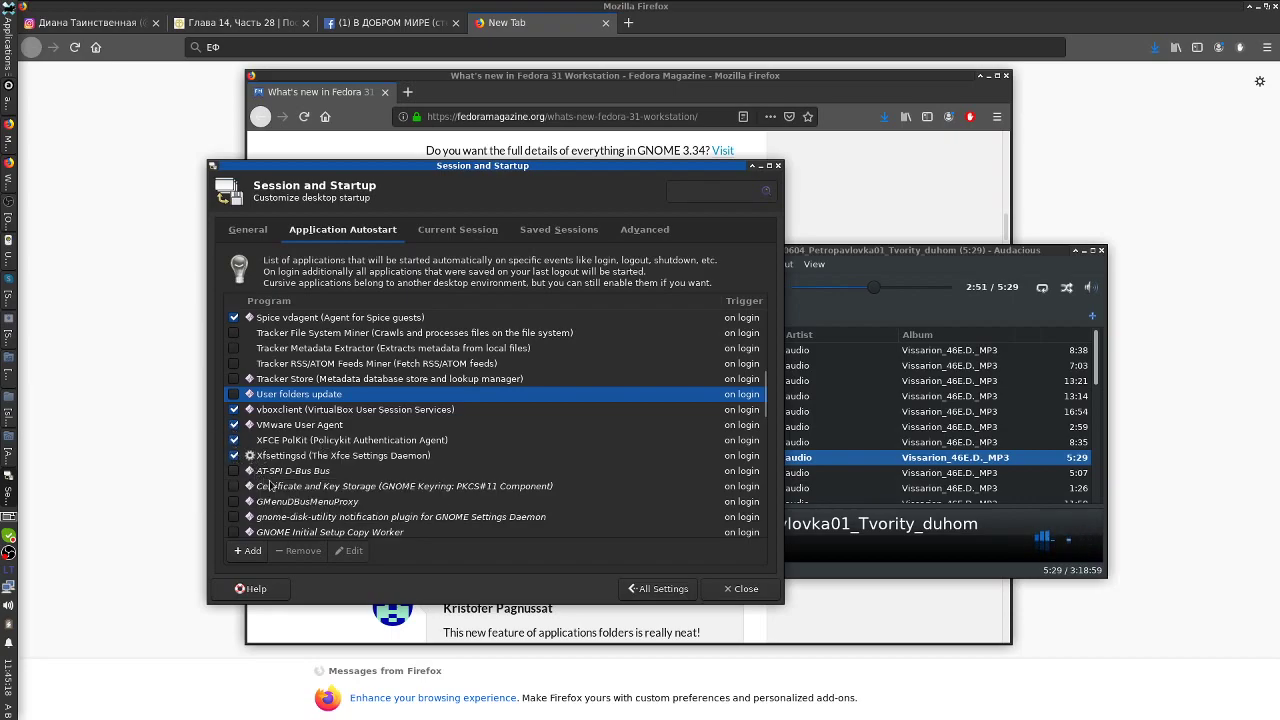
- Disable autostart for XFCE PolKit and look through the remaining programs in the autostart list
click(234, 441)
scroll(305, 474, down, 2)
scroll(305, 474, down, 10)
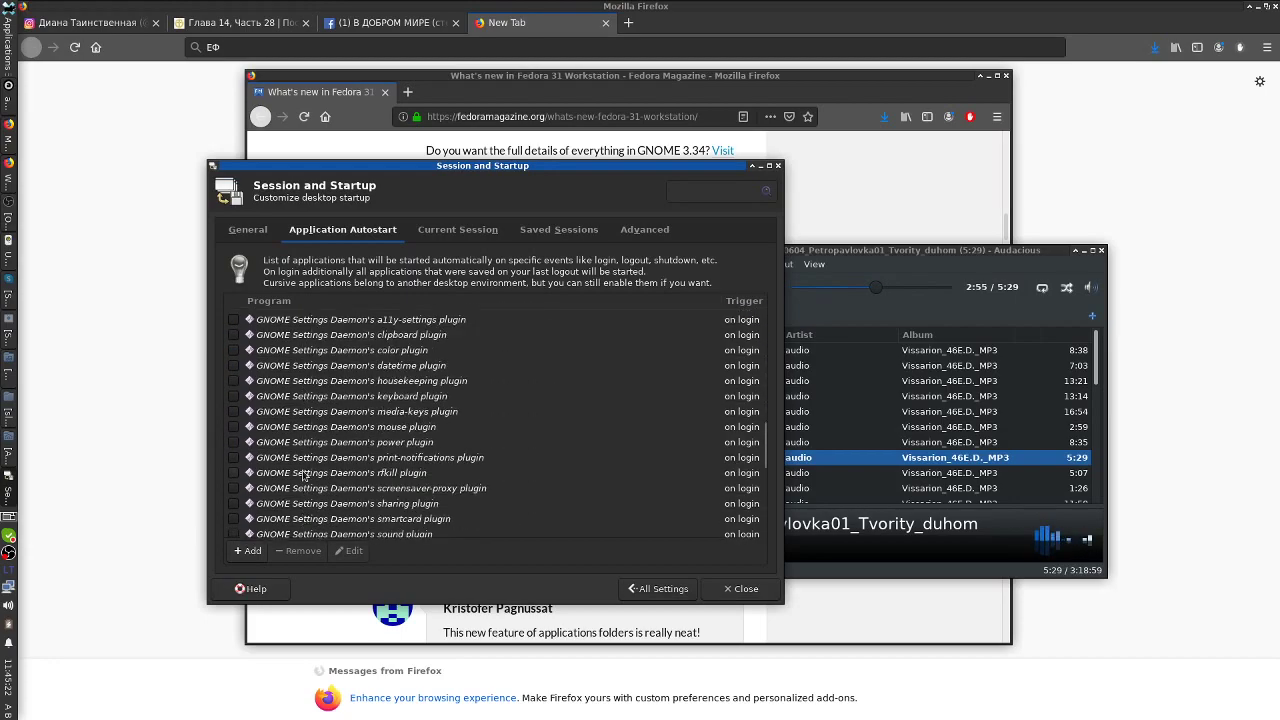
scroll(305, 474, up, 10)
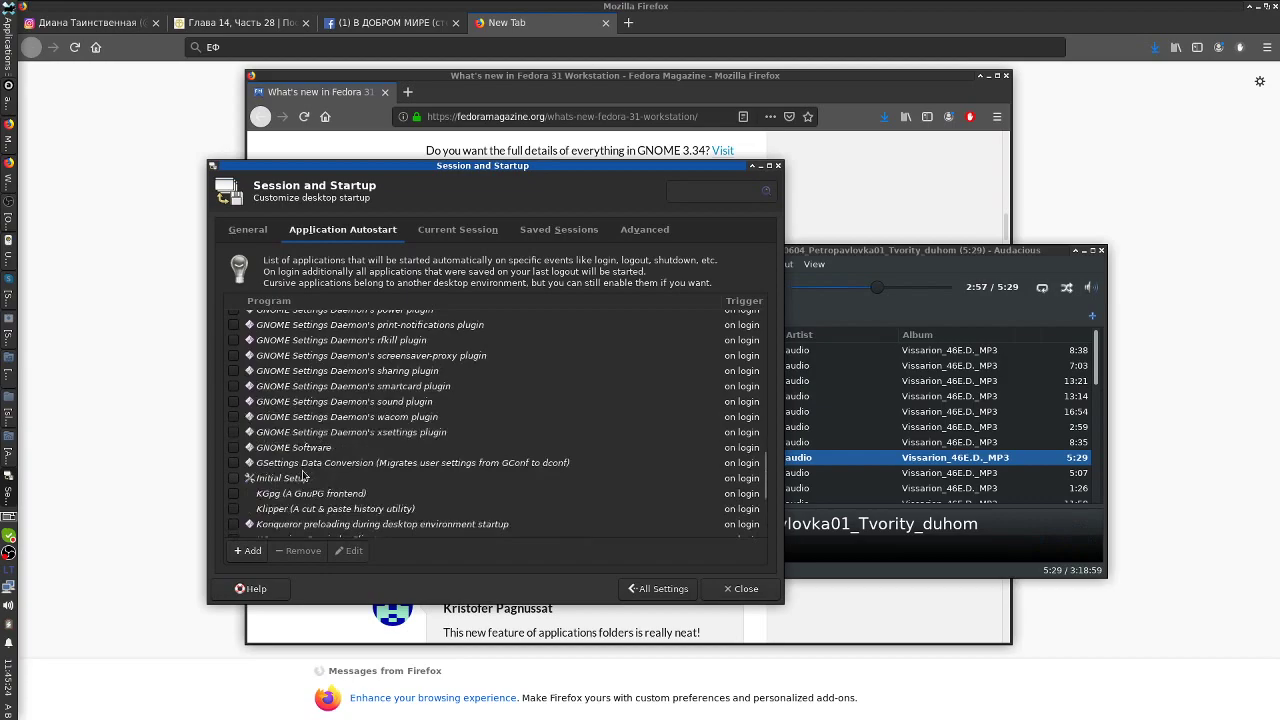
- Look over the current session, saved sessions, advanced and general session settings, returning to the settings overview
click(481, 231)
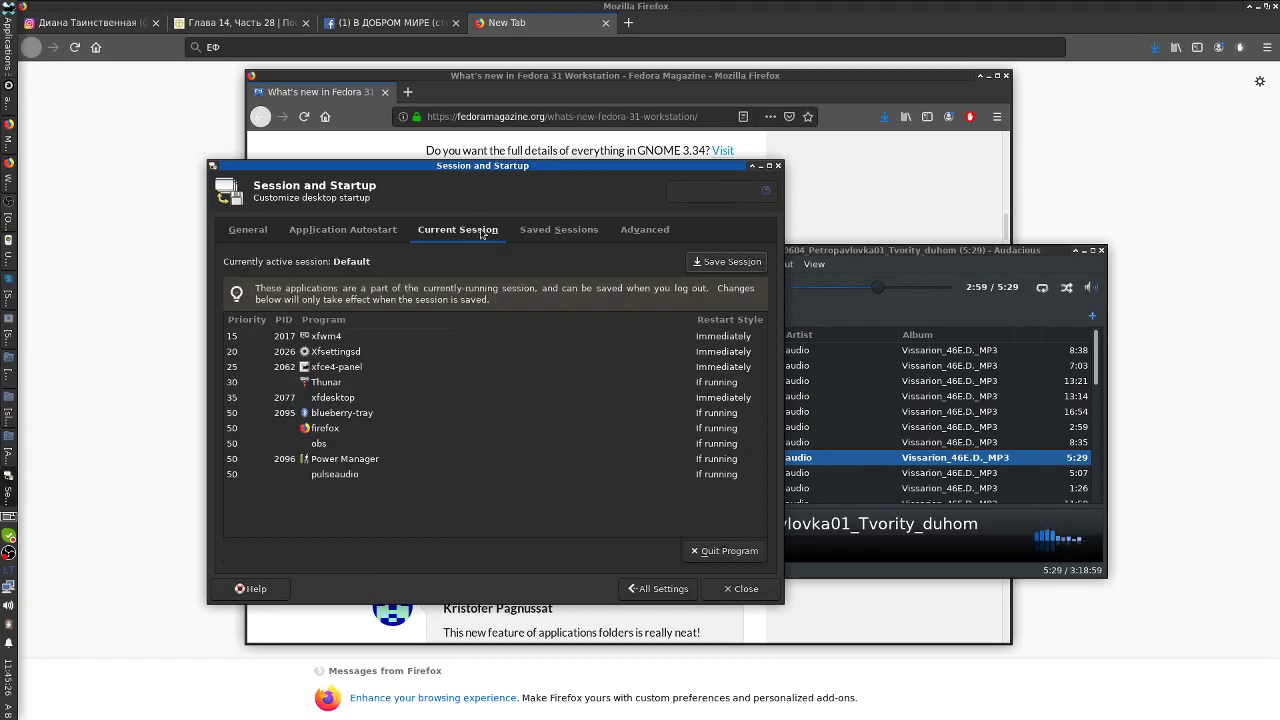
click(552, 230)
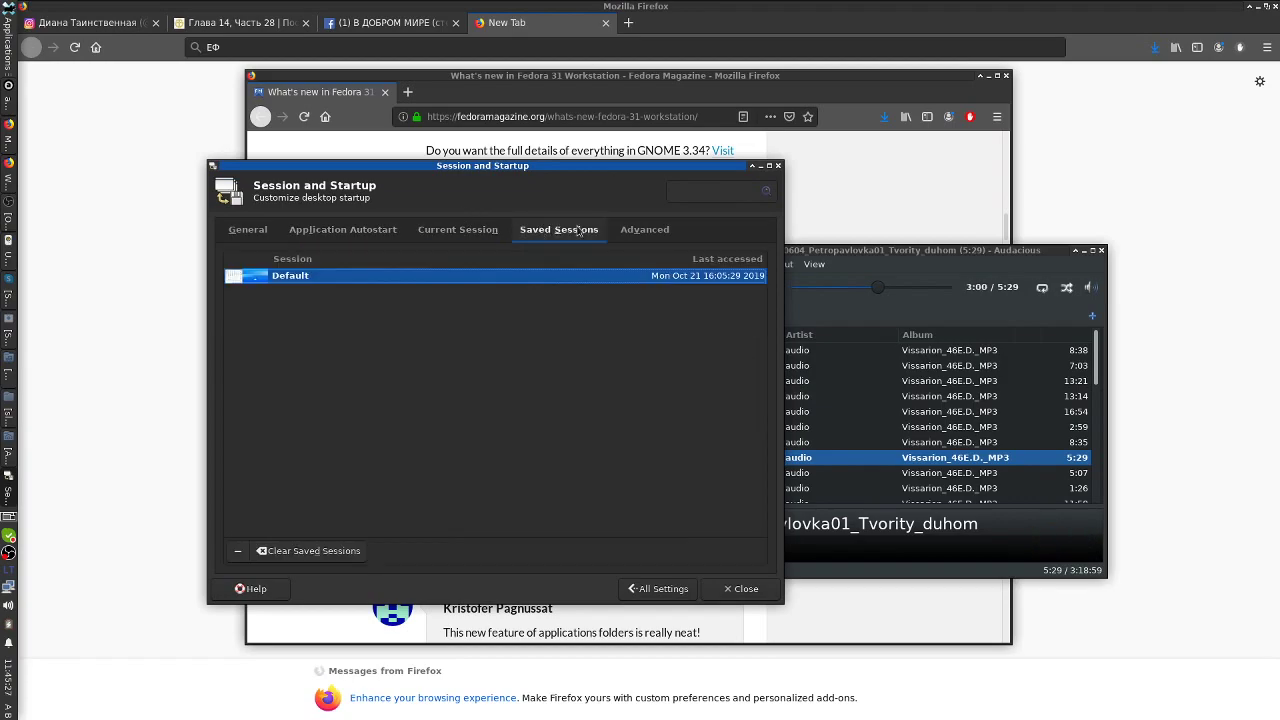
click(638, 232)
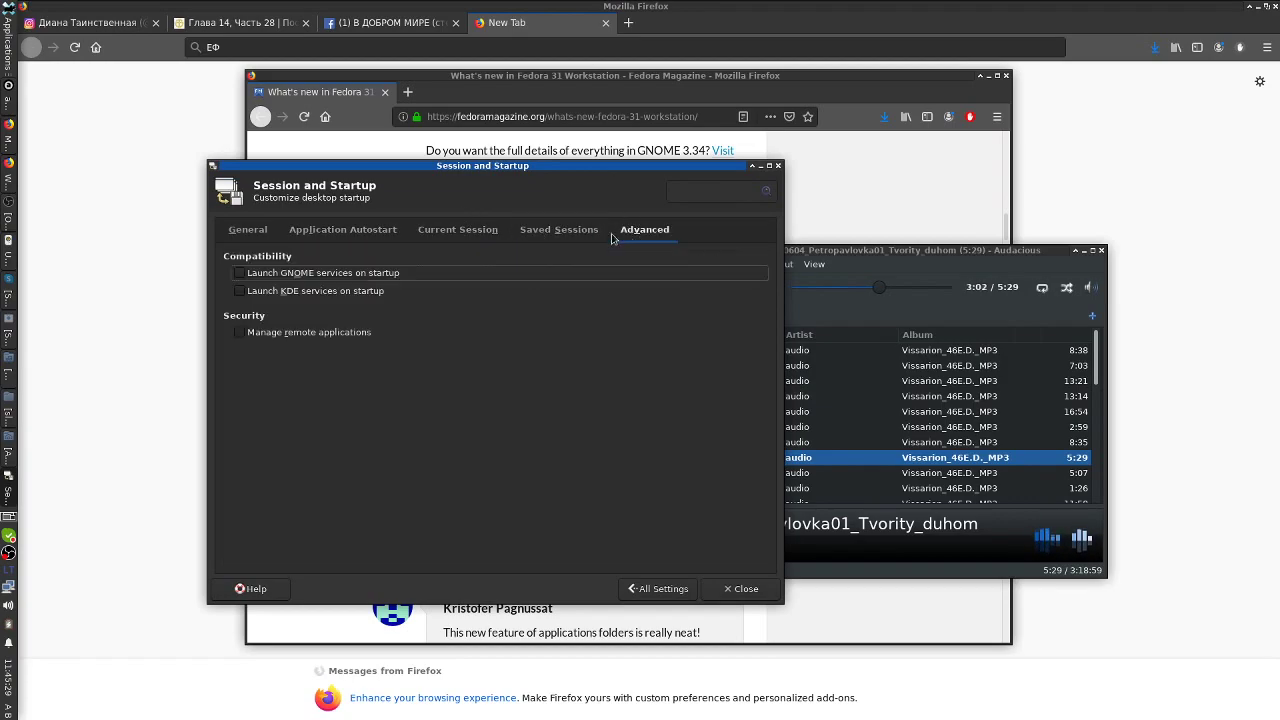
click(247, 231)
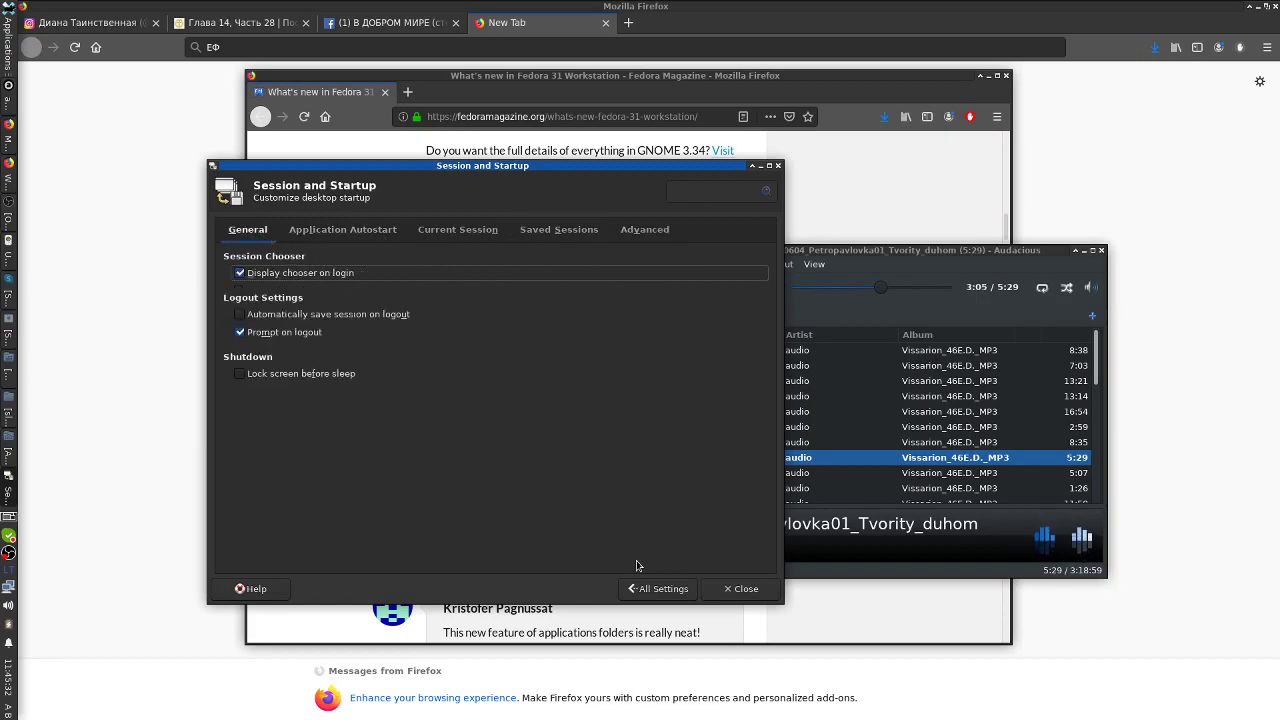
click(660, 588)
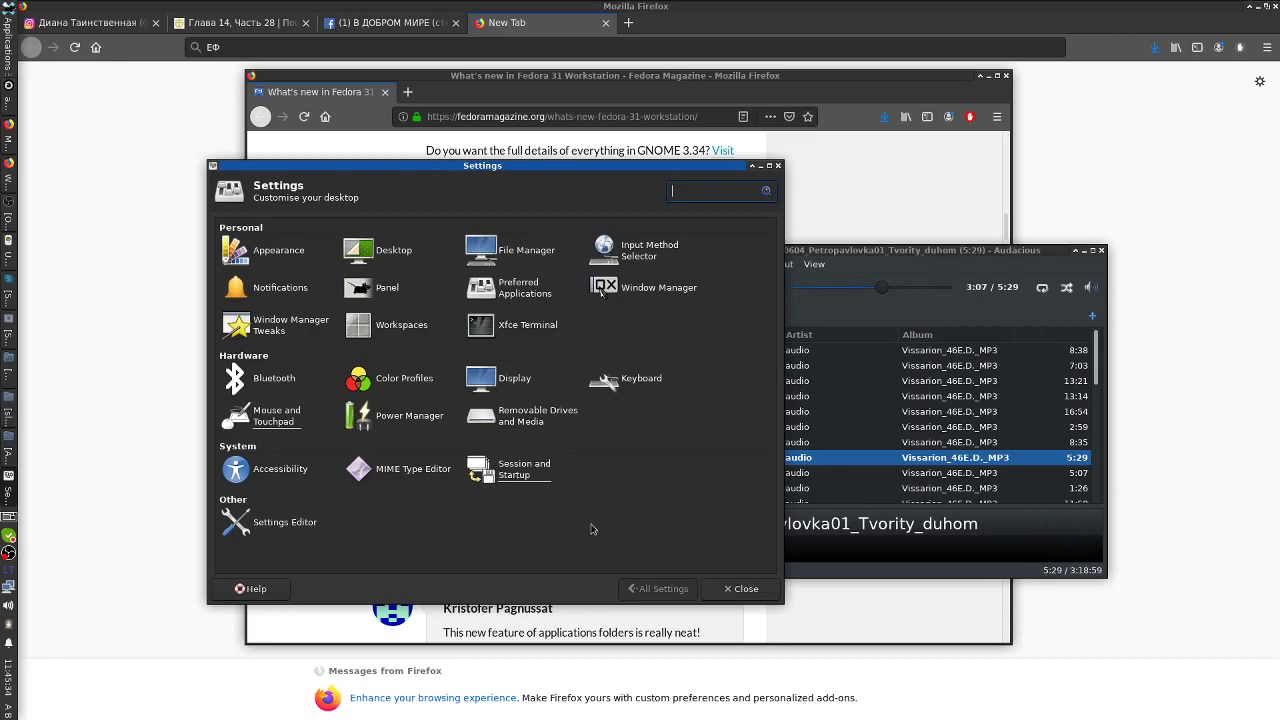
- Examine the xfce4-desktop, parole and keyboards channels in the Settings Editor, returning to the settings overview
click(300, 524)
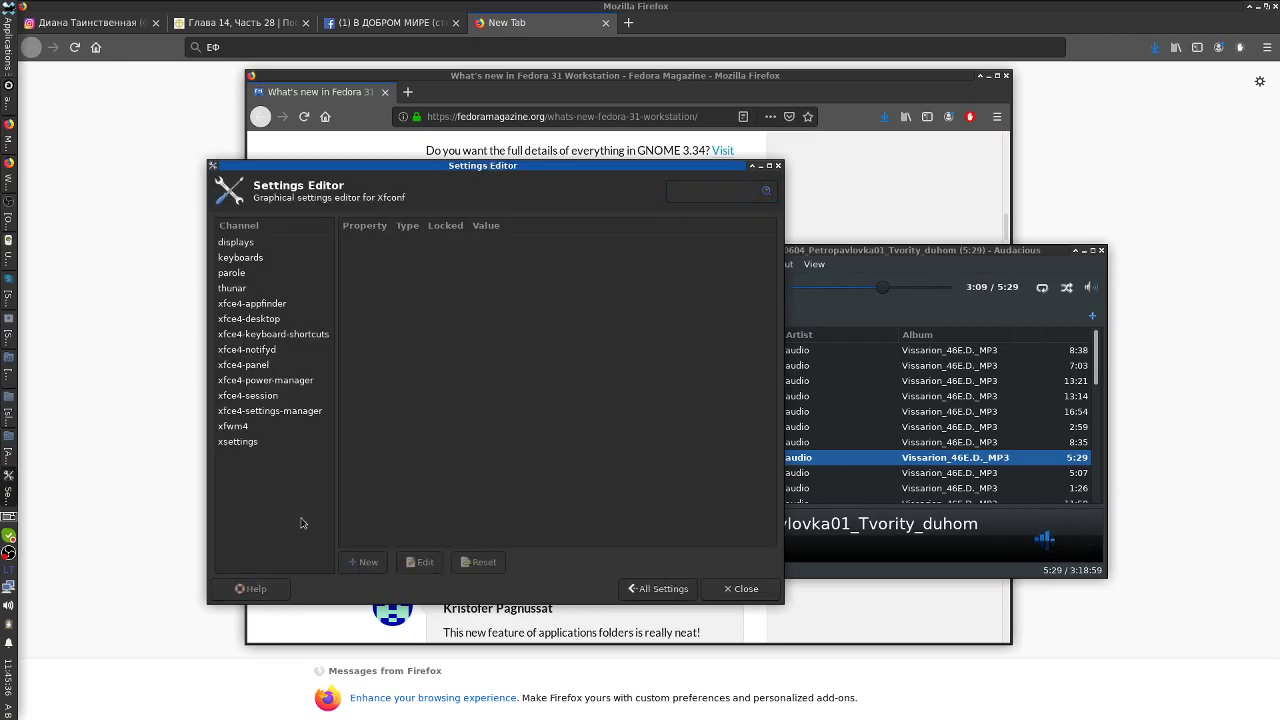
click(237, 320)
click(248, 275)
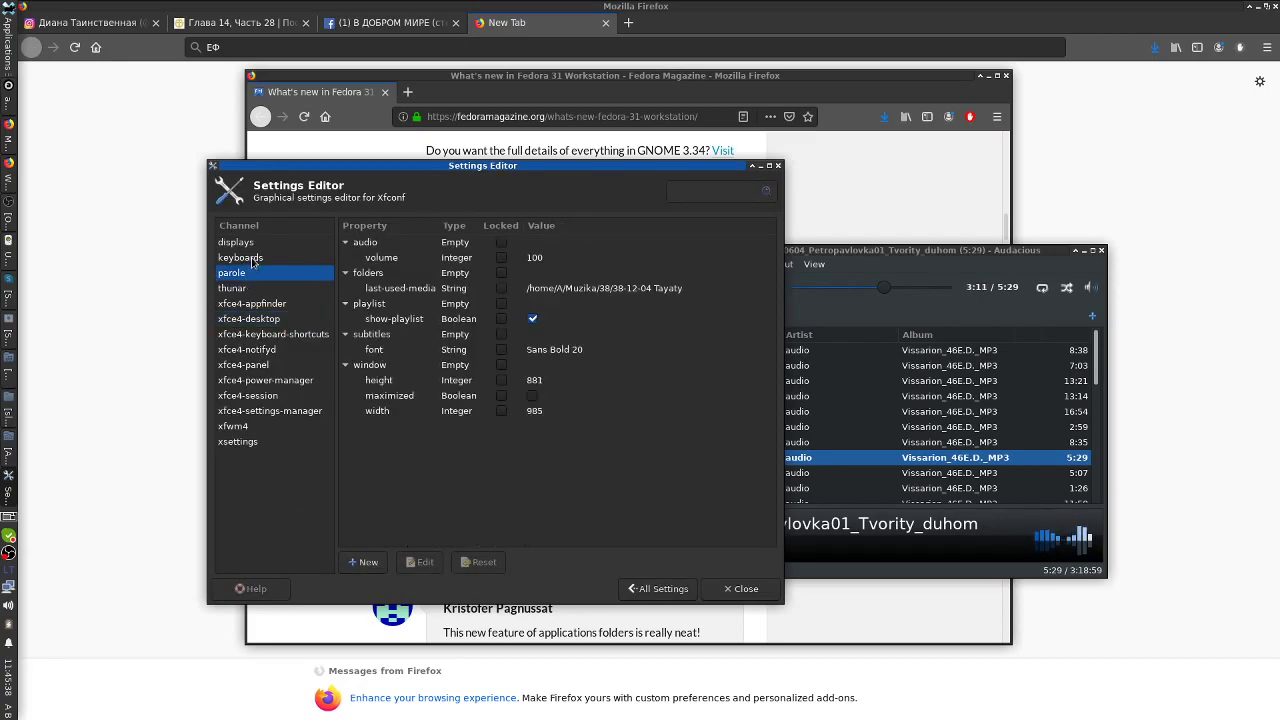
click(253, 260)
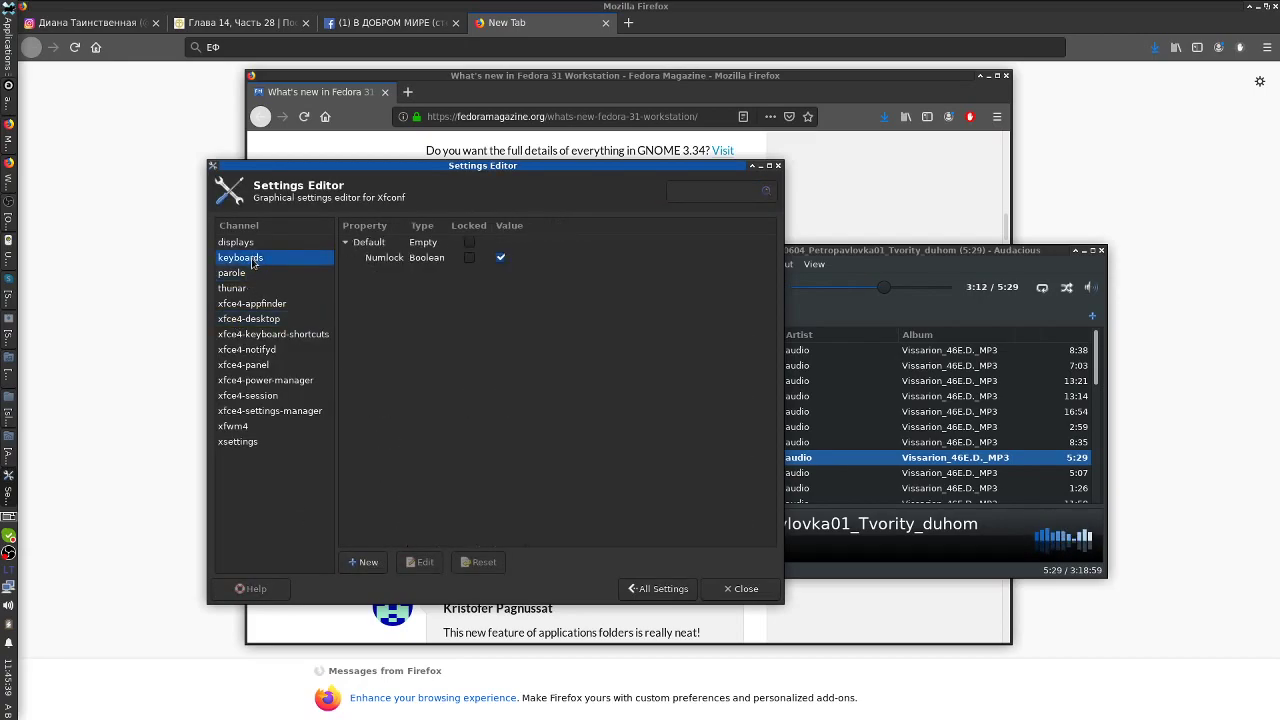
click(664, 590)
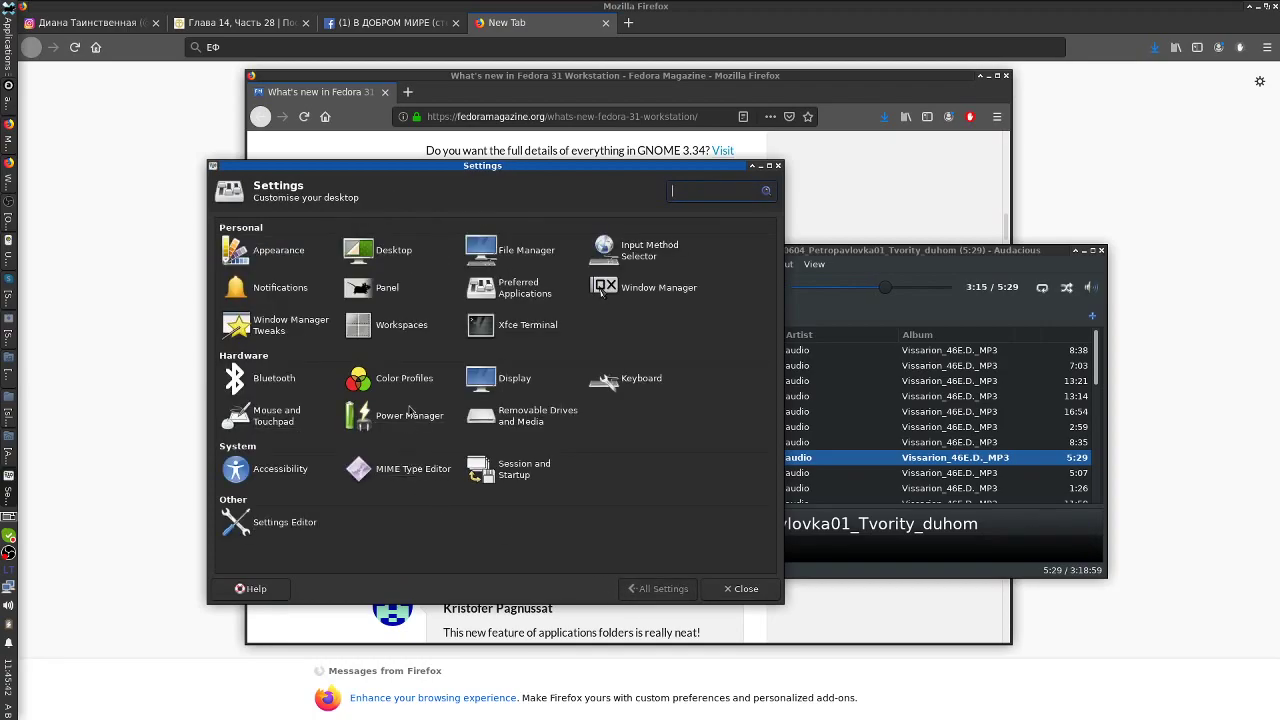
- In the Panel 1 appearance settings, set the opacity to 51 on enter and 80 on leave
click(385, 293)
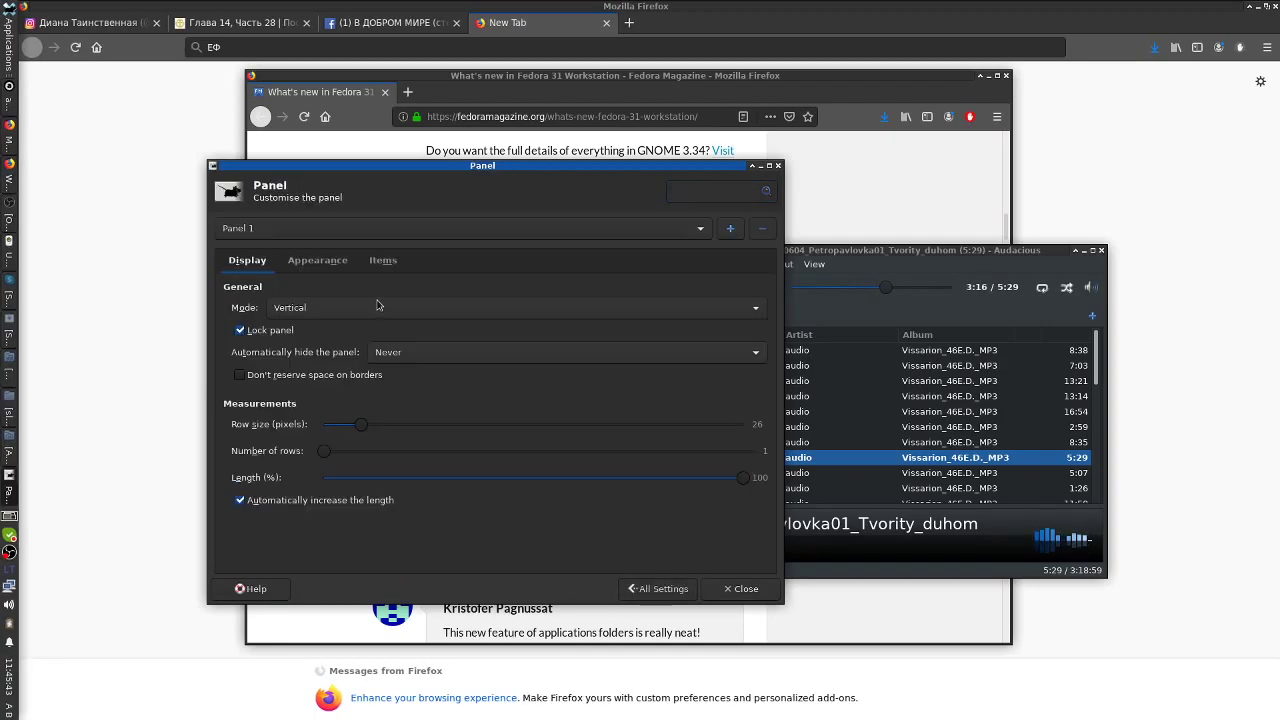
click(318, 262)
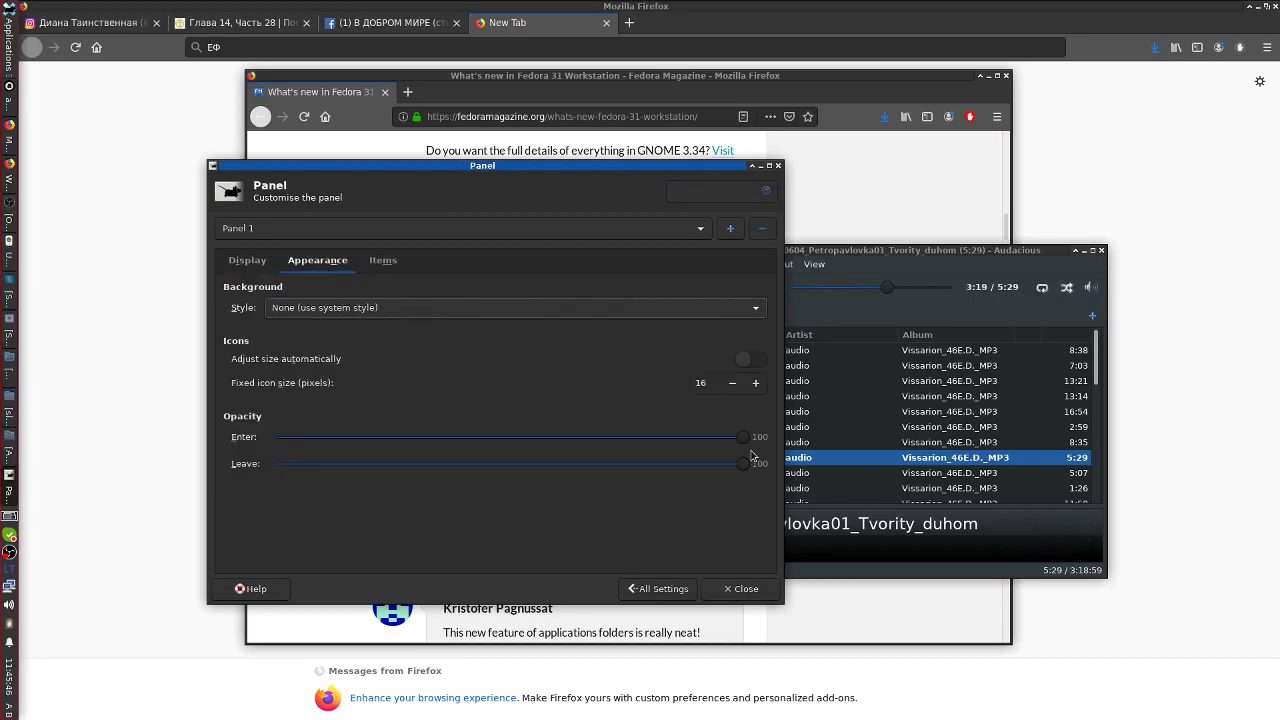
drag(742, 438, 515, 437)
drag(742, 465, 648, 495)
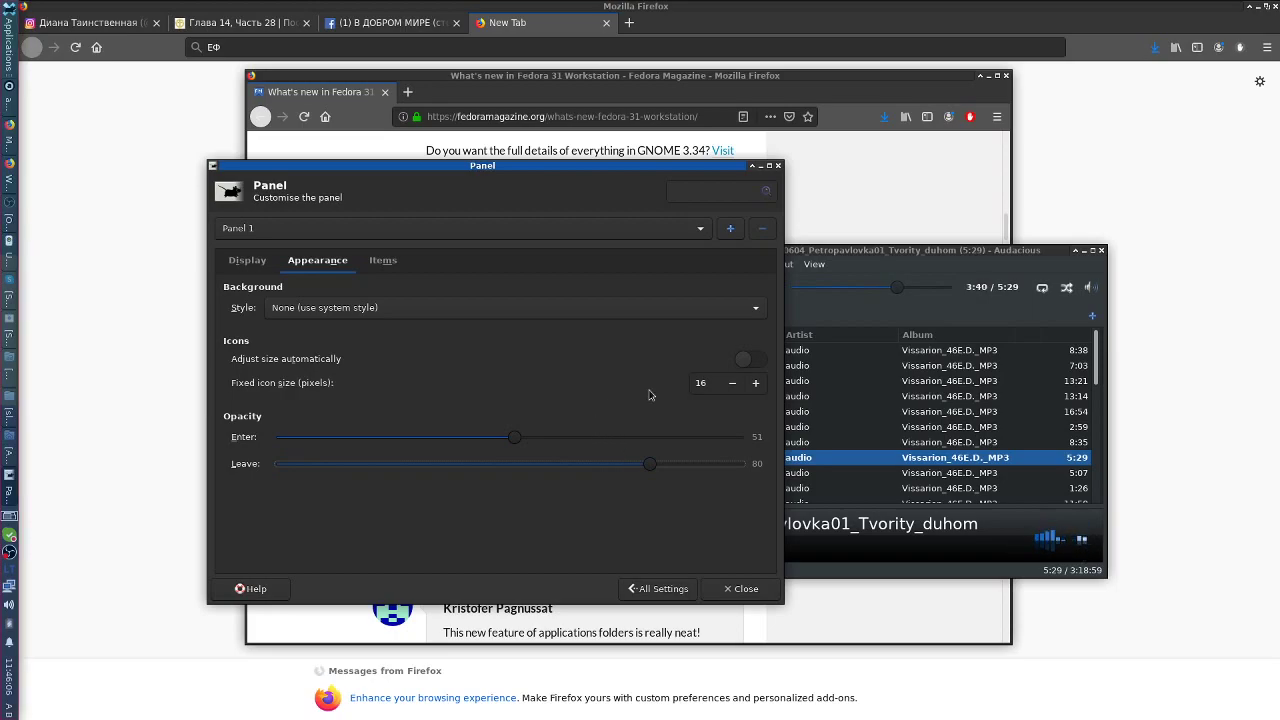
- Set Panel 1's fixed icon size to 12 pixels, trying automatic size adjustment and switching it back off
click(731, 384)
click(731, 384)
click(731, 384)
click(731, 384)
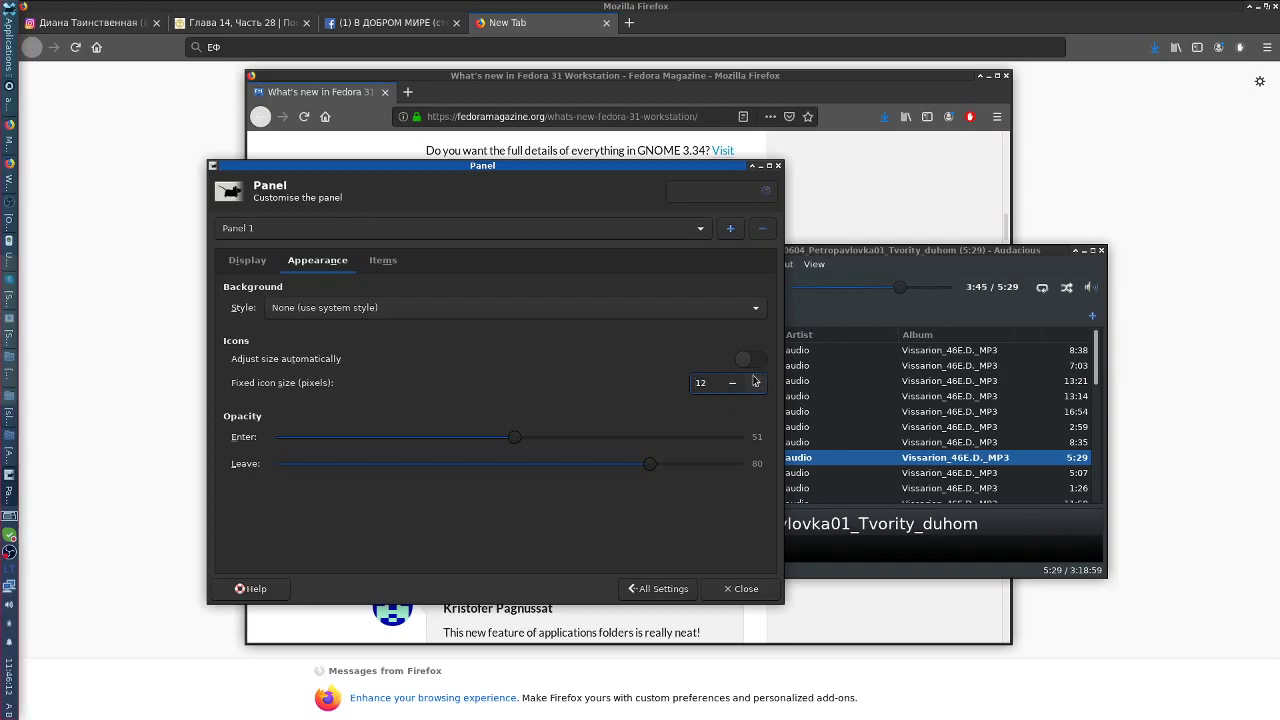
click(749, 359)
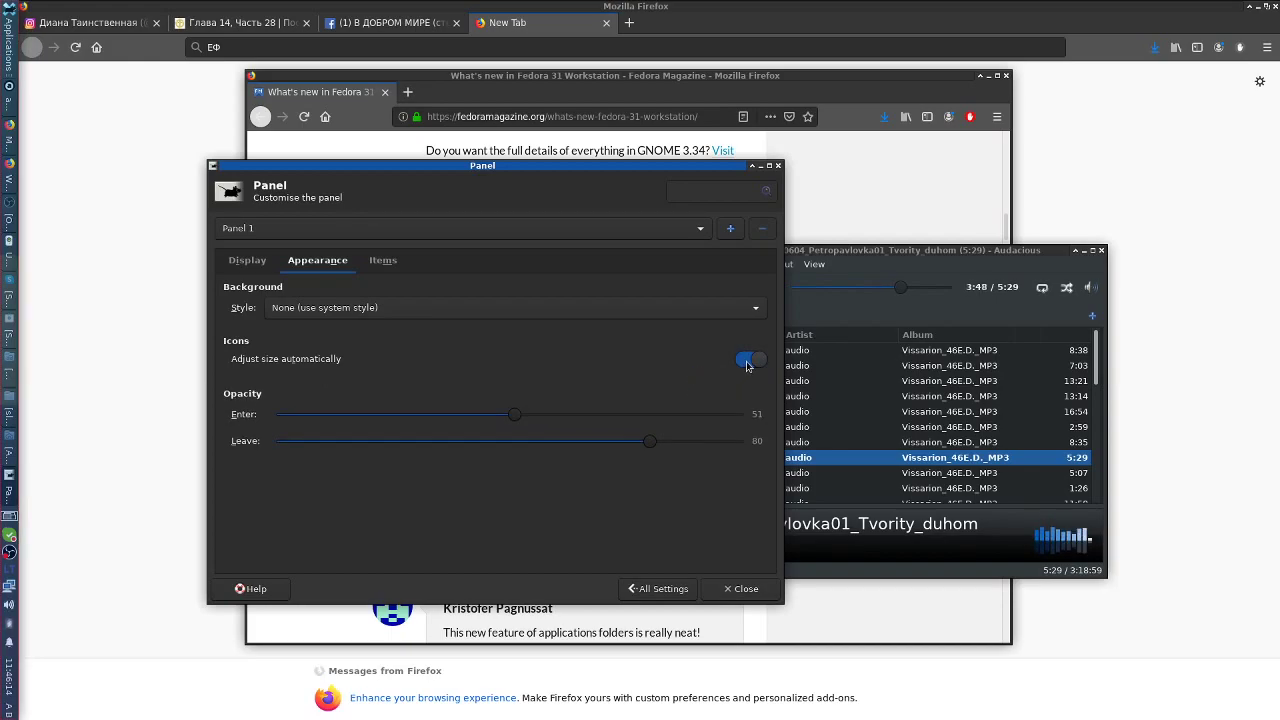
click(749, 360)
click(731, 384)
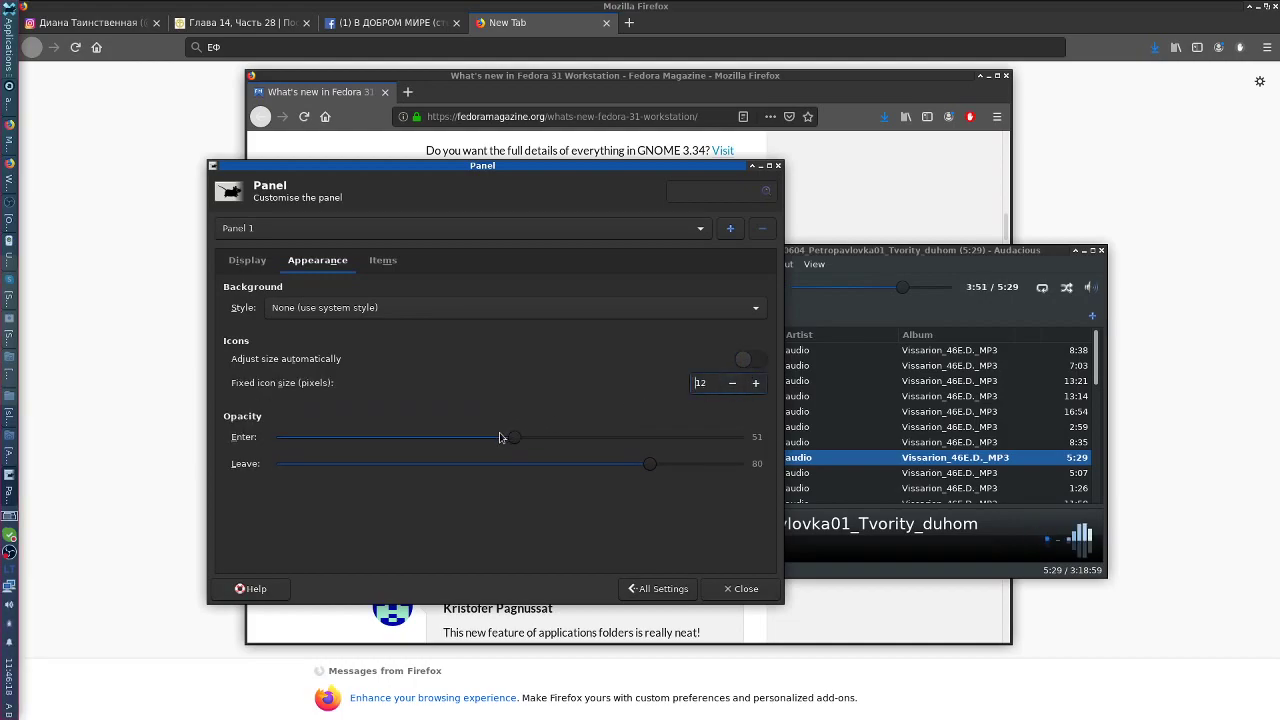
- Set Panel 1's opacity to 71 on enter and 90 on leave
drag(506, 437, 696, 463)
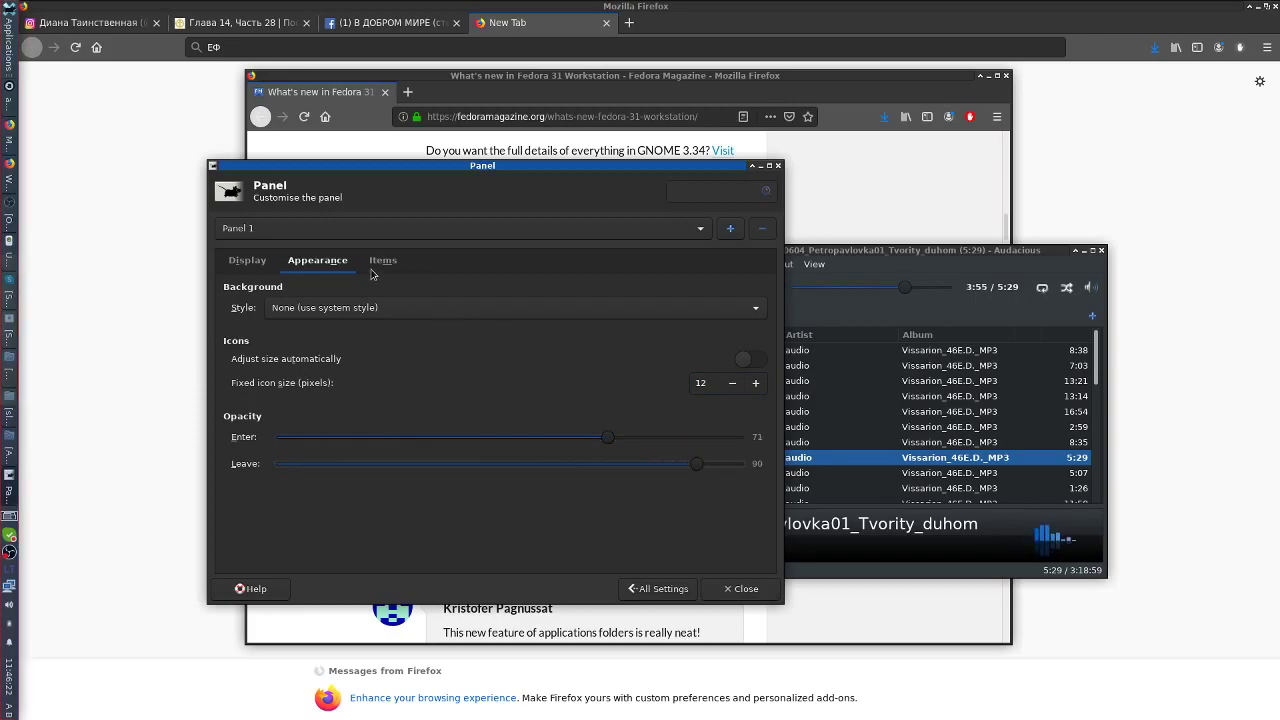
click(383, 262)
click(318, 261)
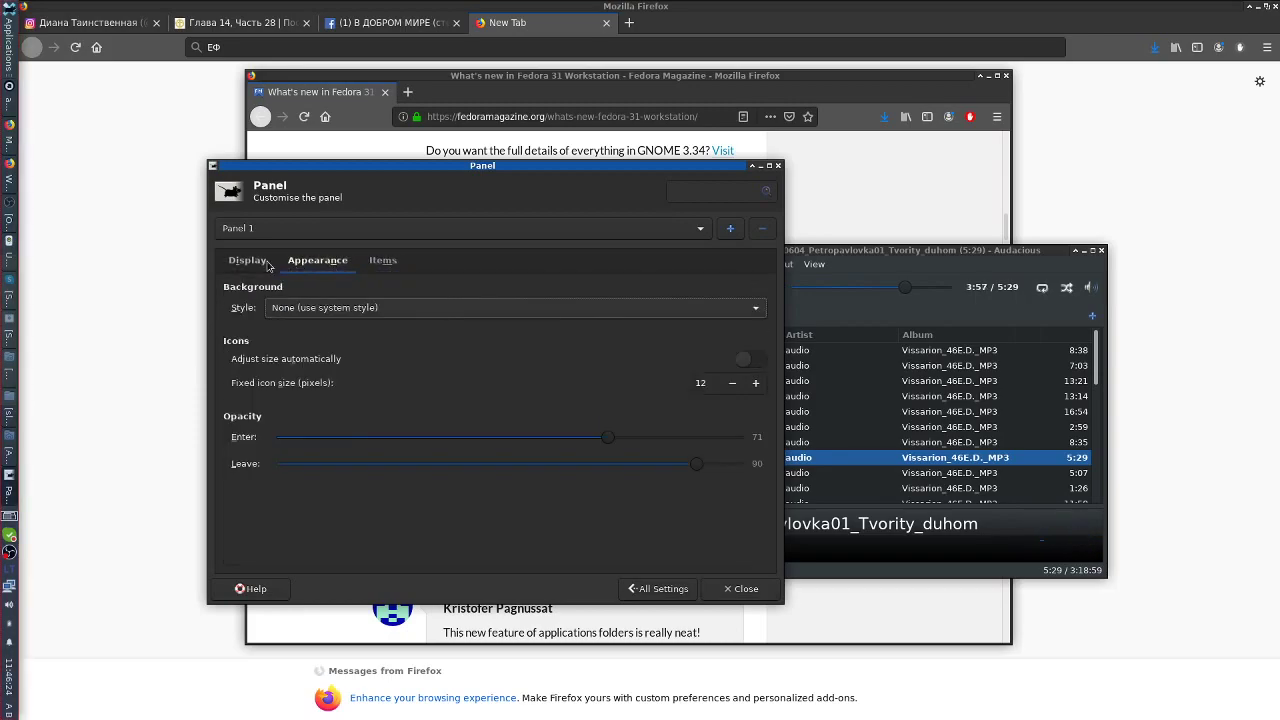
- Look through the items placed on Panel 1, including Window Buttons, the separator and Workspace Switcher
click(383, 261)
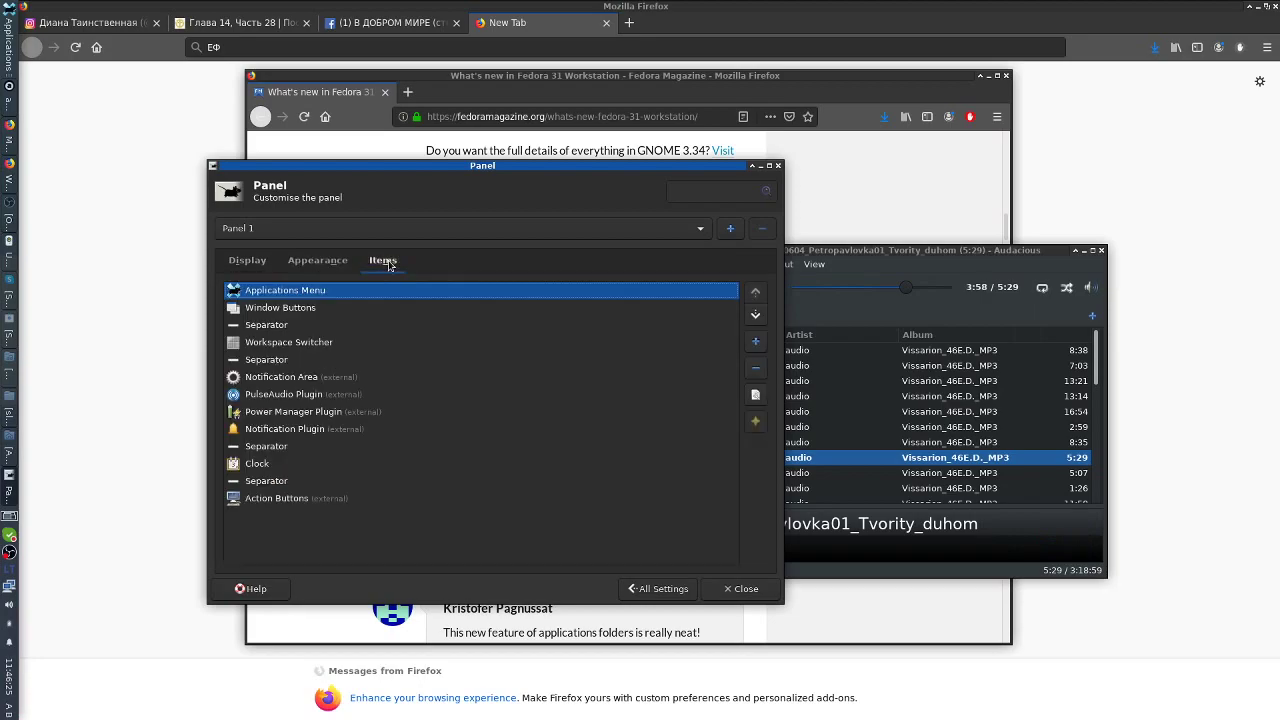
click(309, 309)
click(304, 326)
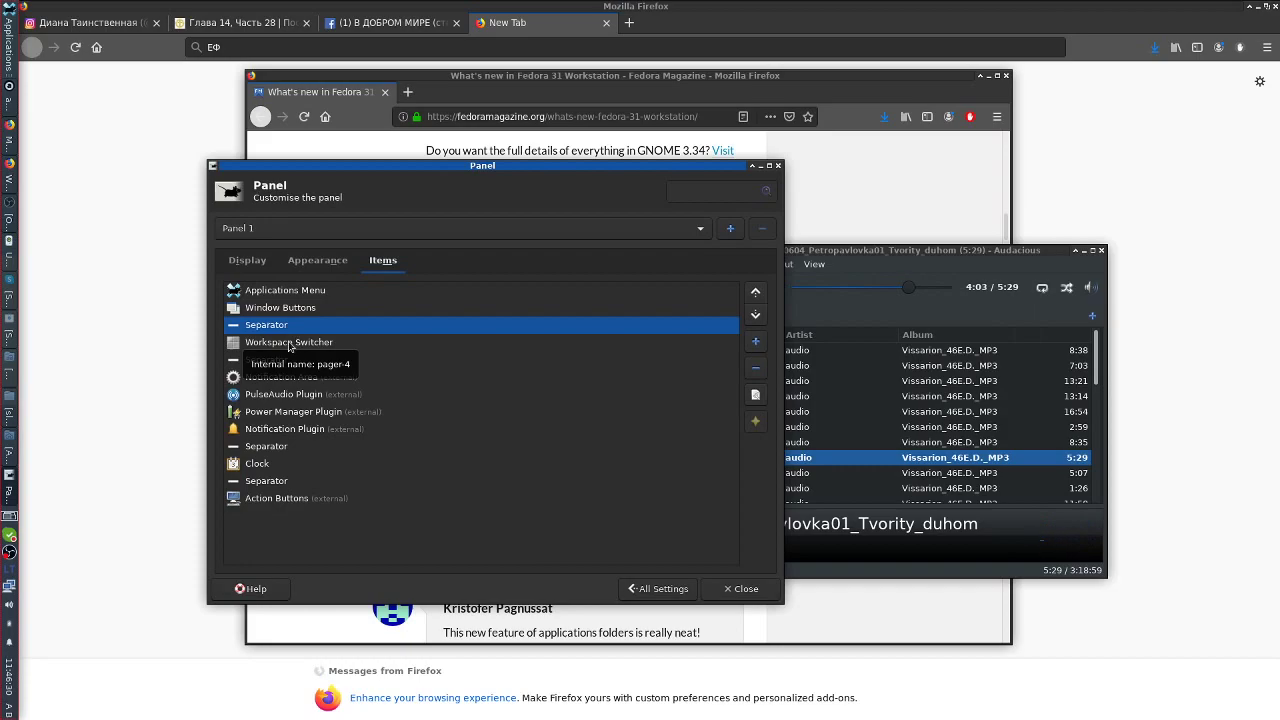
click(290, 343)
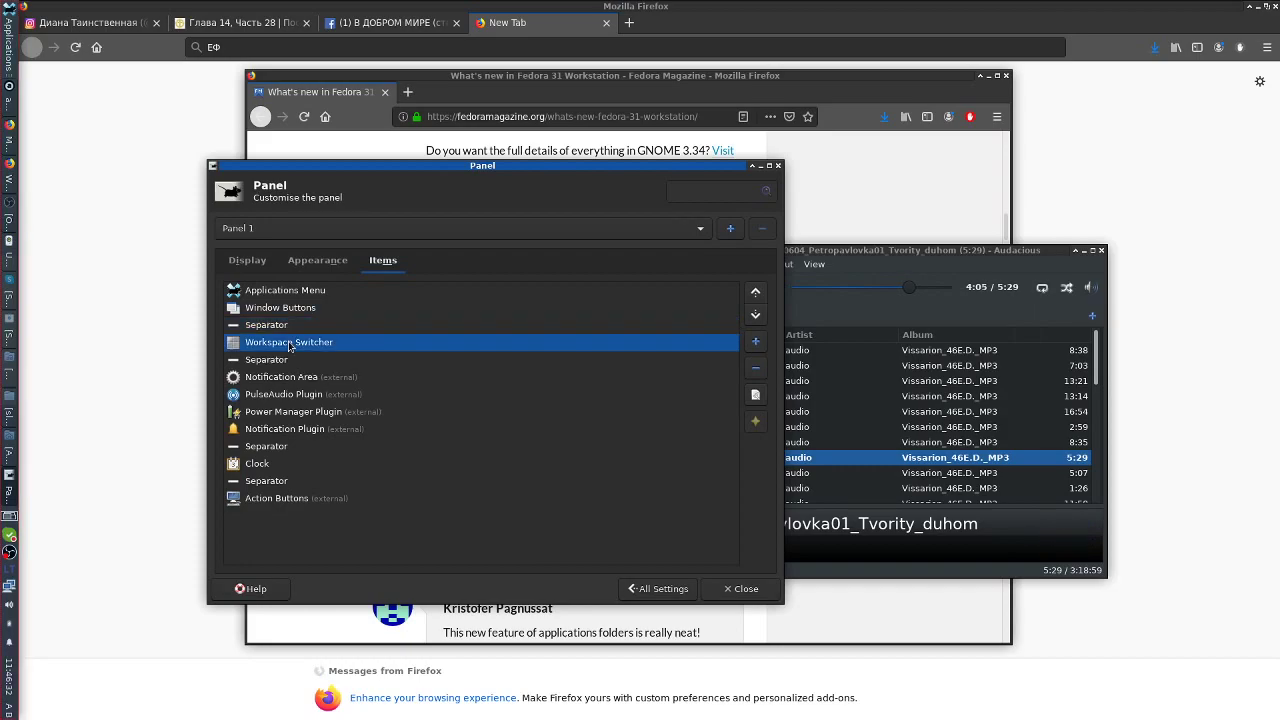
- Change the button title of Panel 1's Applications Menu item to Prog and close its properties
click(306, 292)
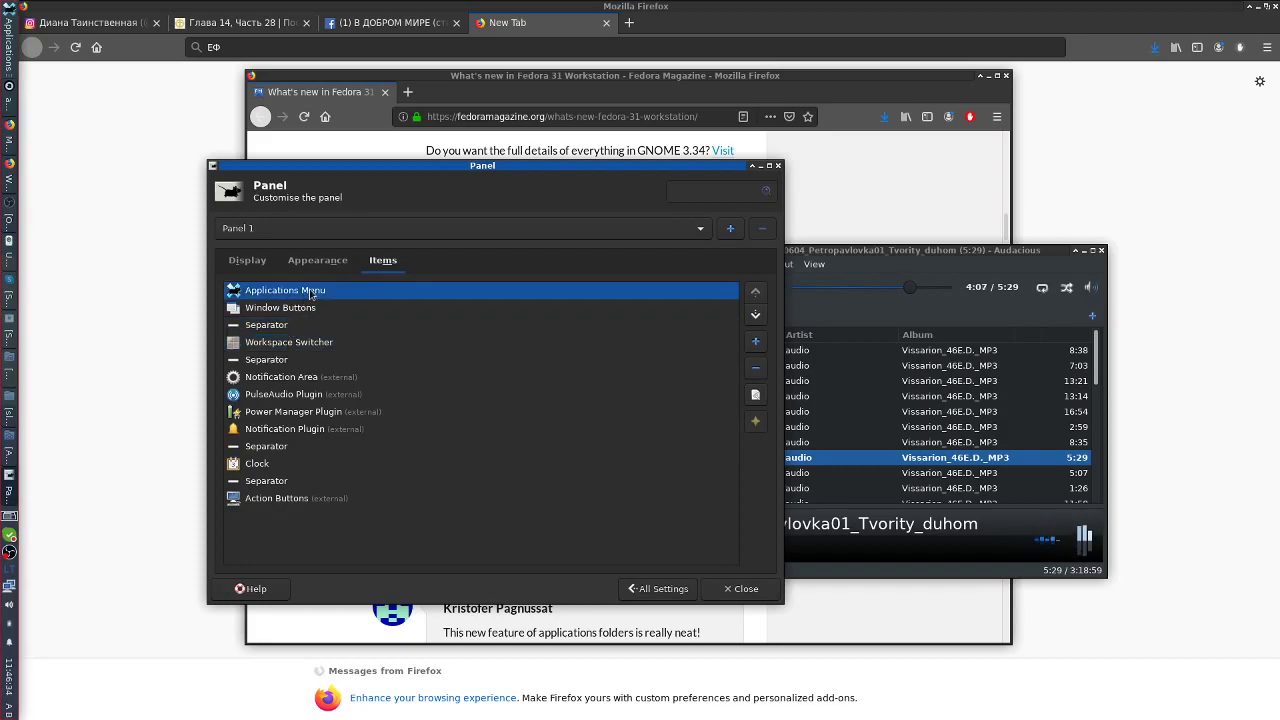
click(755, 394)
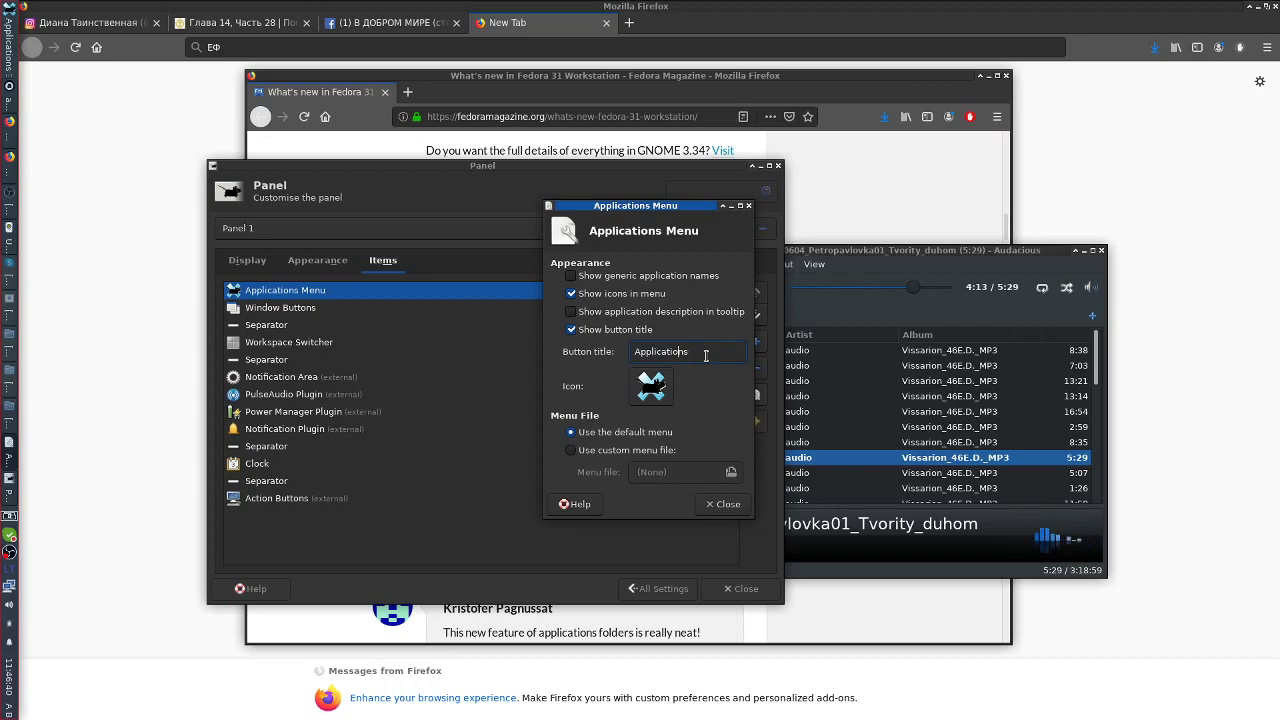
key(shift+Left)
key(shift+Left)
key(shift+Left)
key(shift+Left)
key(shift+Left)
key(shift+Left)
key(shift+Left)
key(shift+Left)
key(BackSpace)
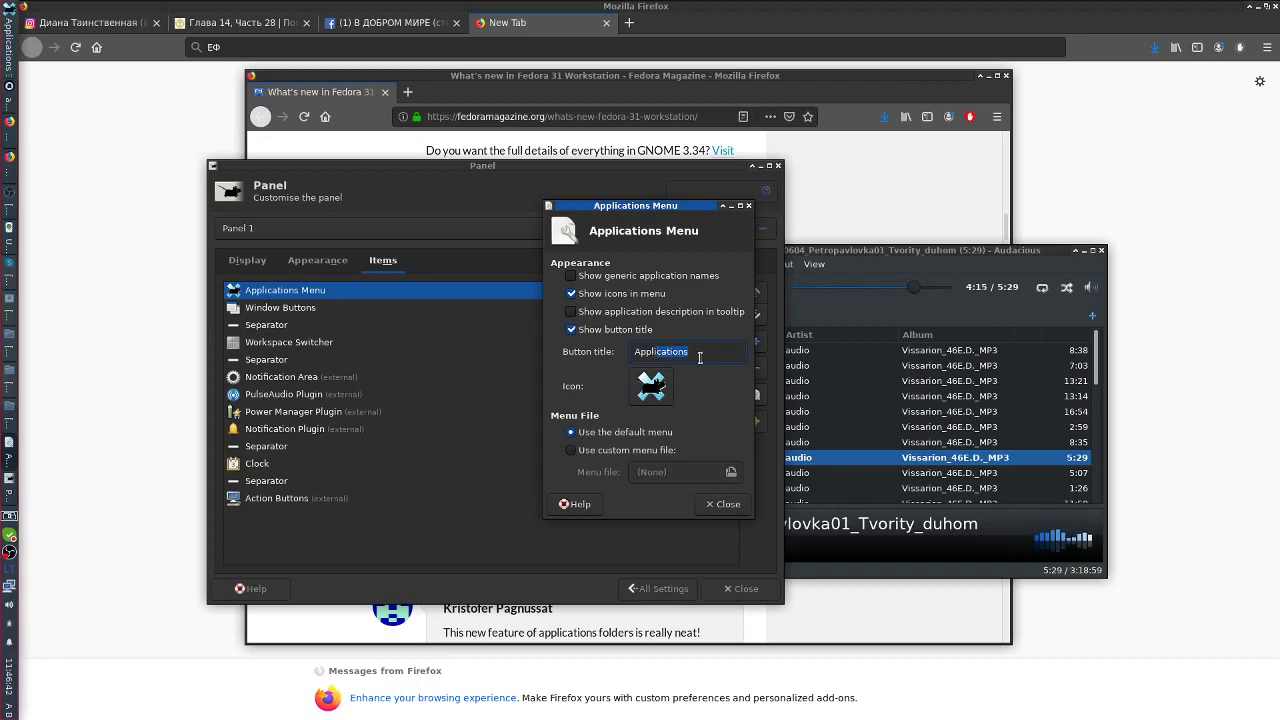
key(BackSpace)
key(BackSpace)
key(BackSpace)
key(BackSpace)
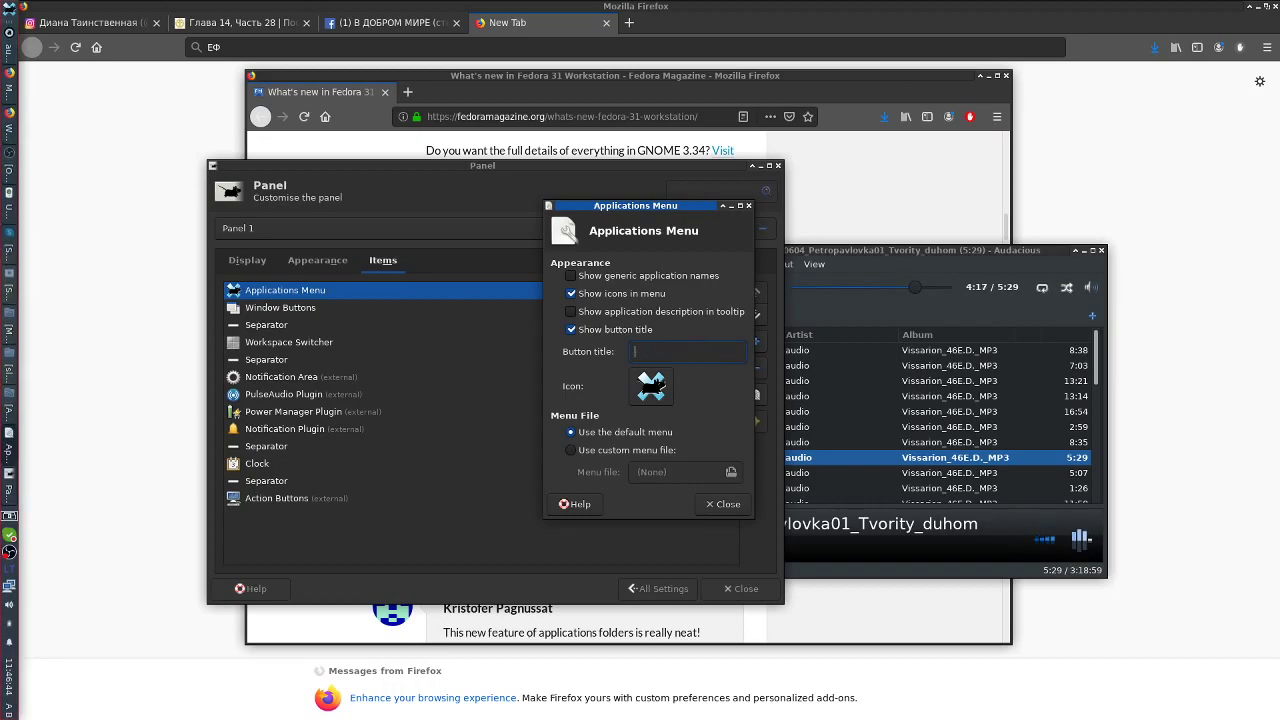
text(prog)
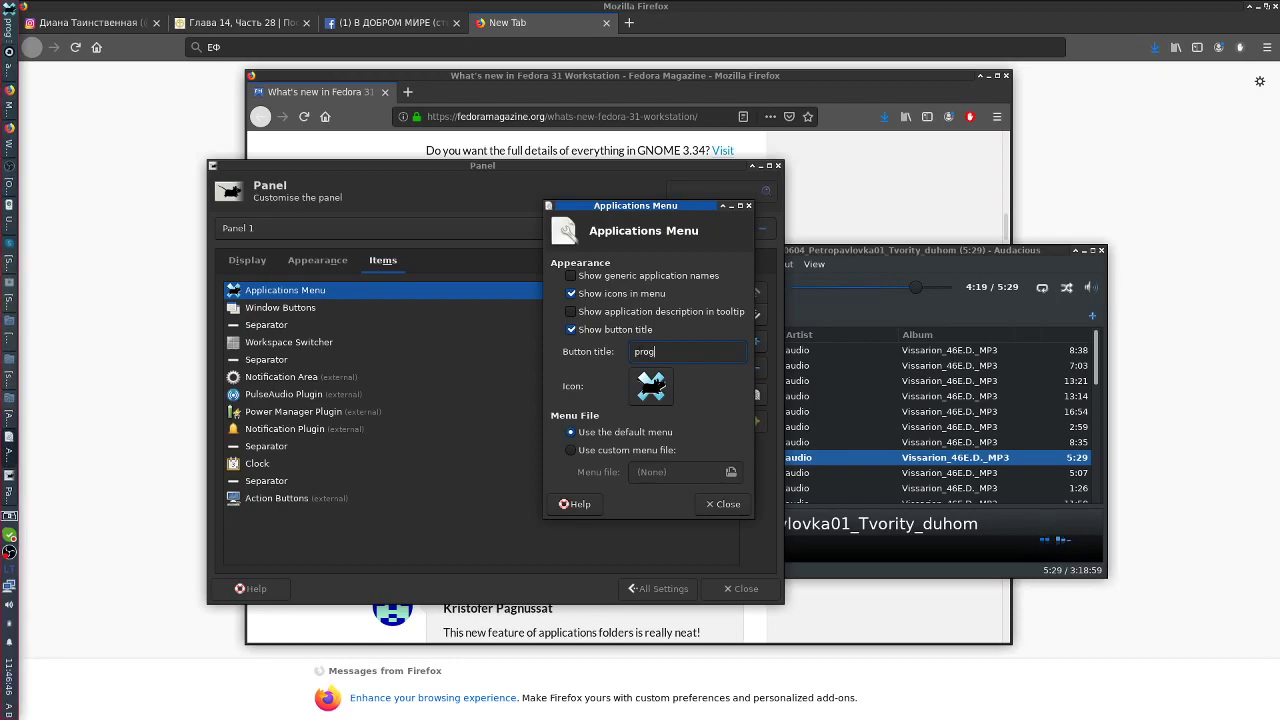
text(r)
key(BackSpace)
click(723, 504)
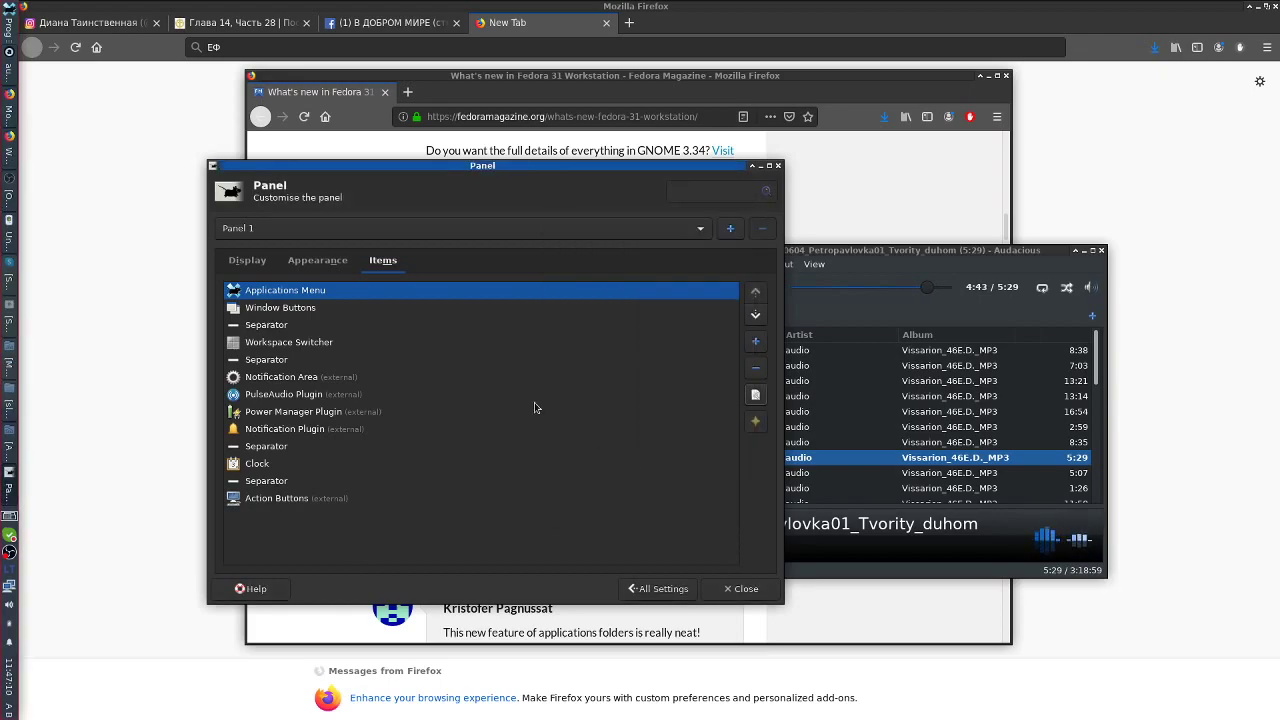
- Check the renamed applications menu and the window buttons directly on the vertical panel
click(8, 12)
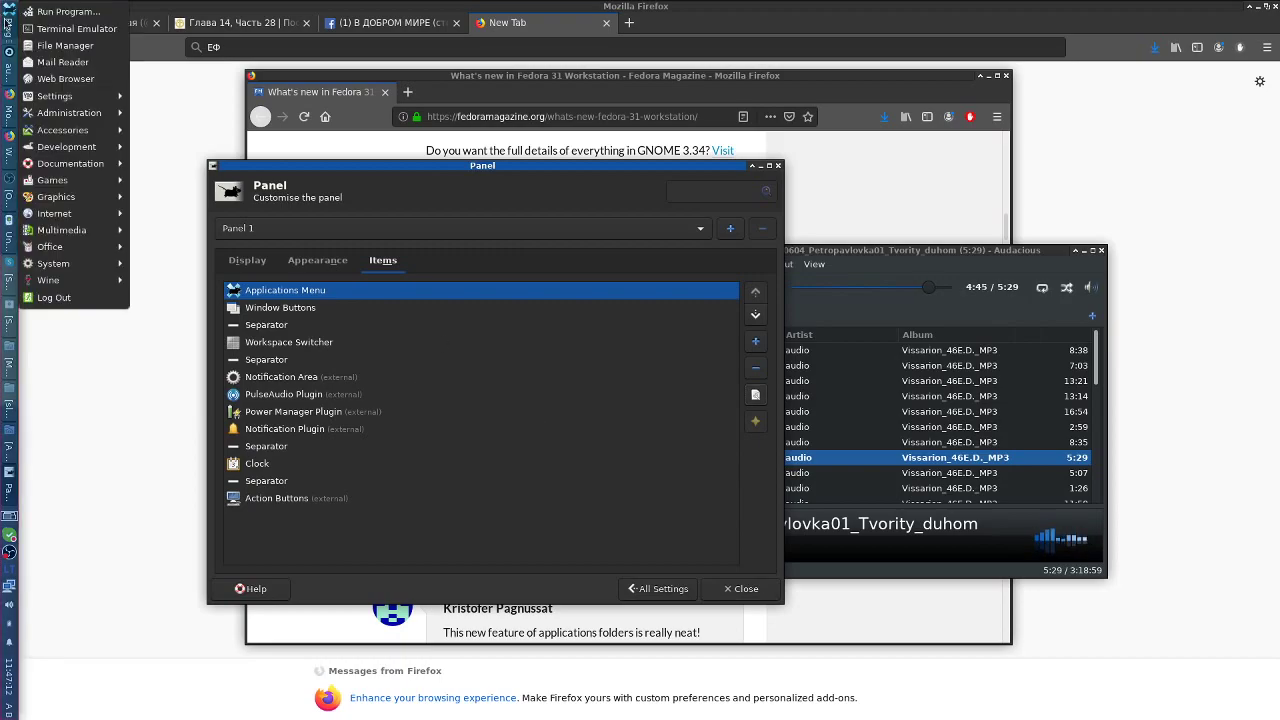
click(7, 20)
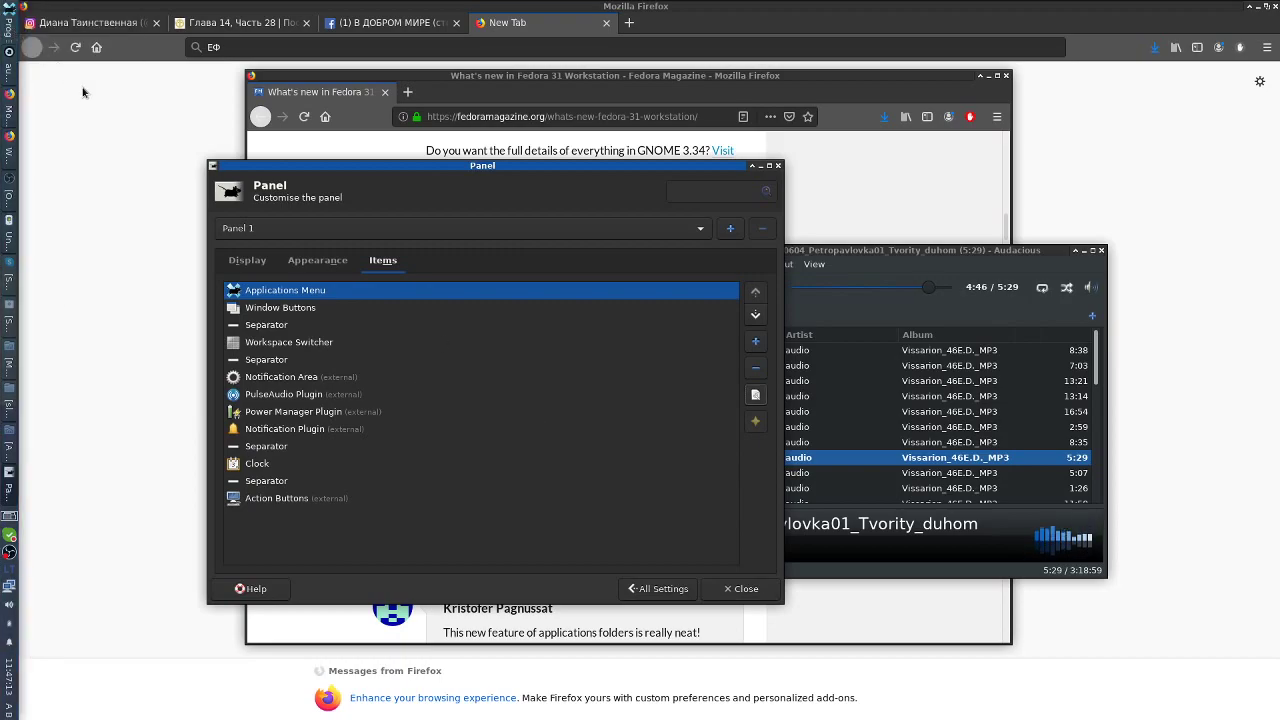
click(7, 28)
click(7, 28)
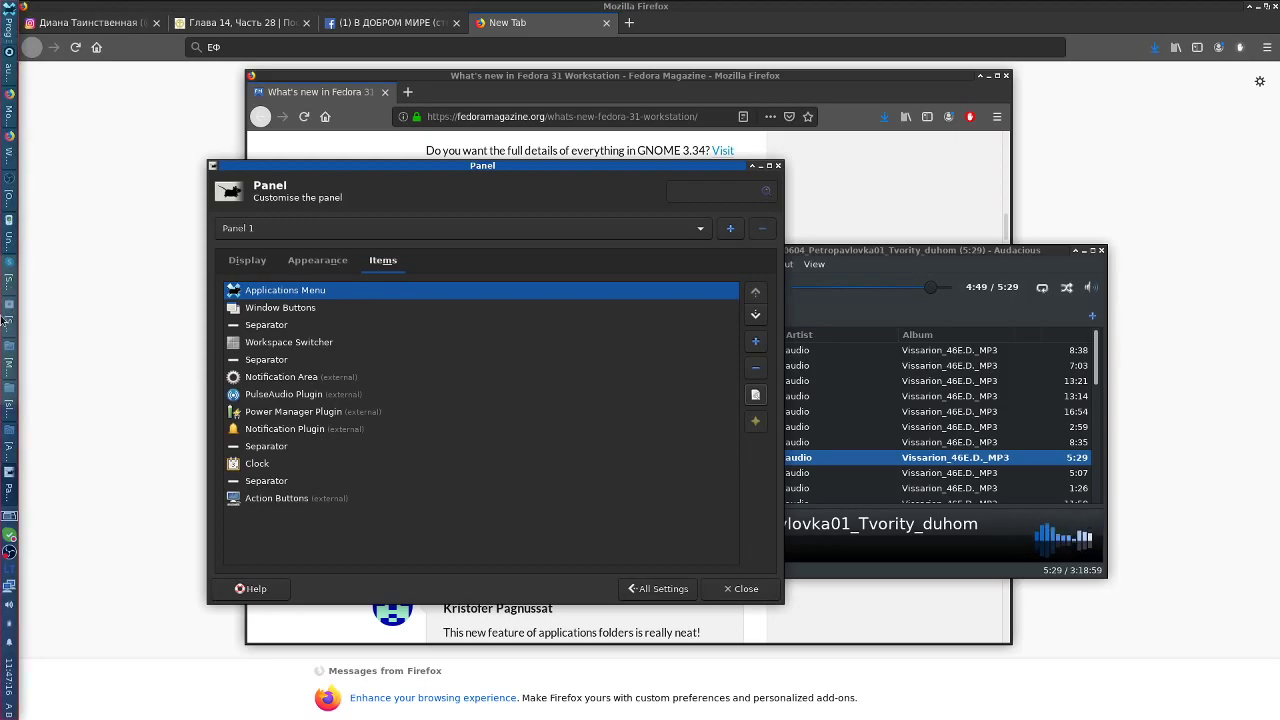
click(10, 236)
click(8, 236)
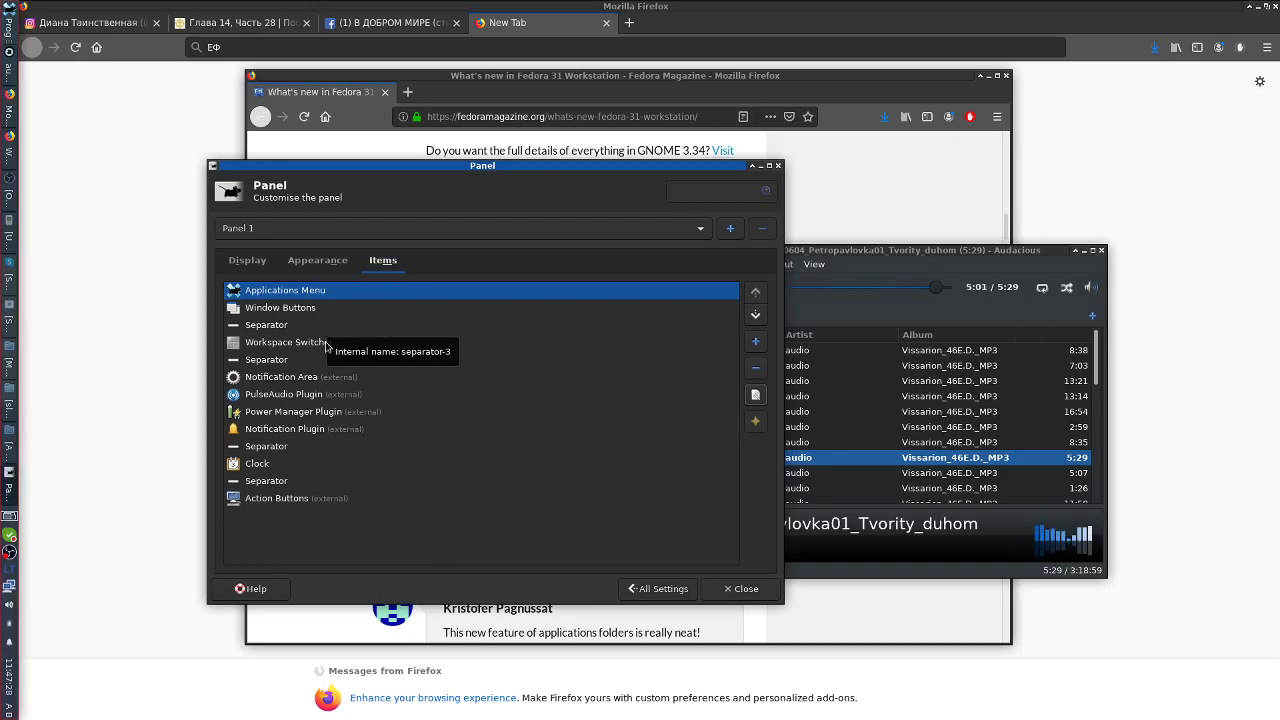
- Remove the Workspace Switcher item from Panel 1 and confirm its removal
click(294, 344)
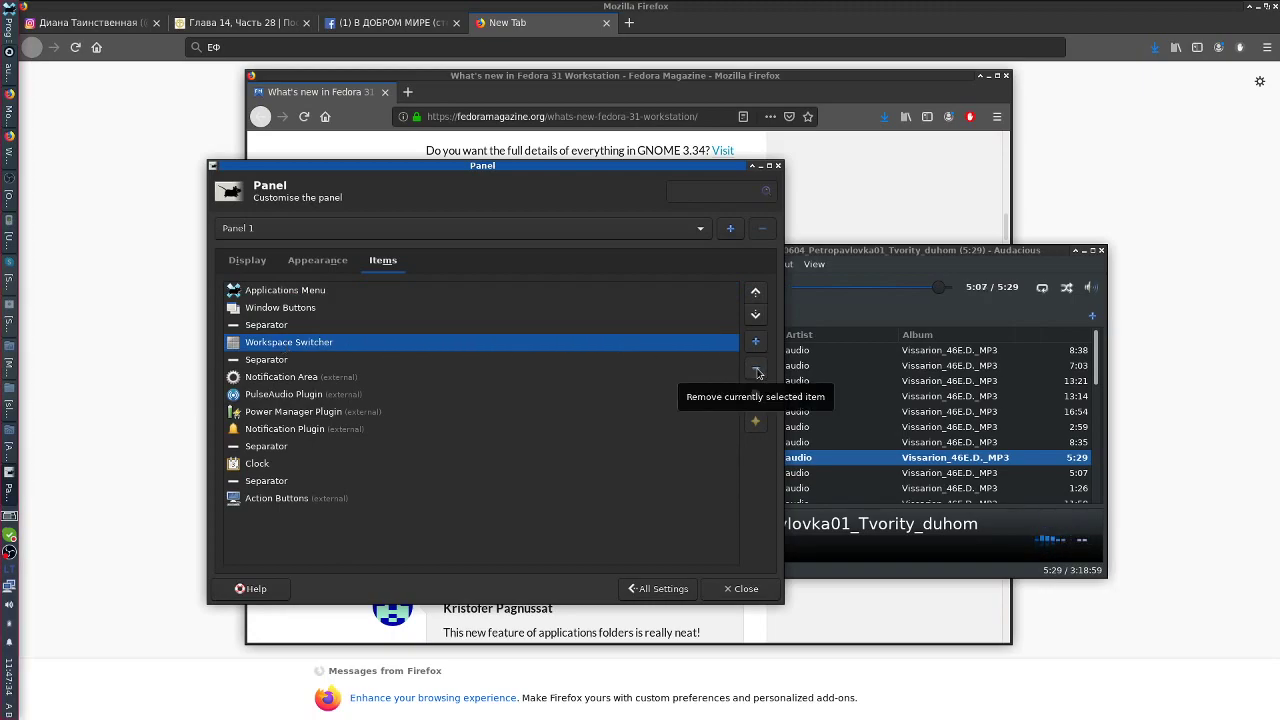
click(756, 372)
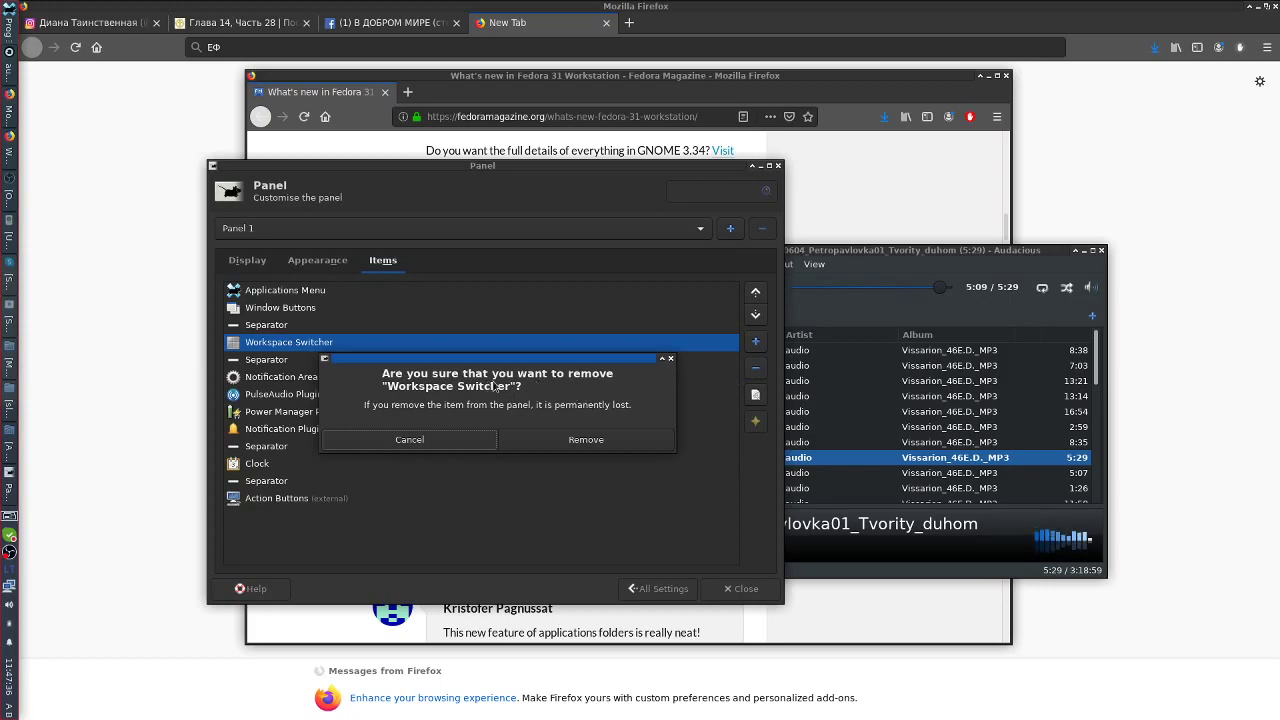
click(555, 440)
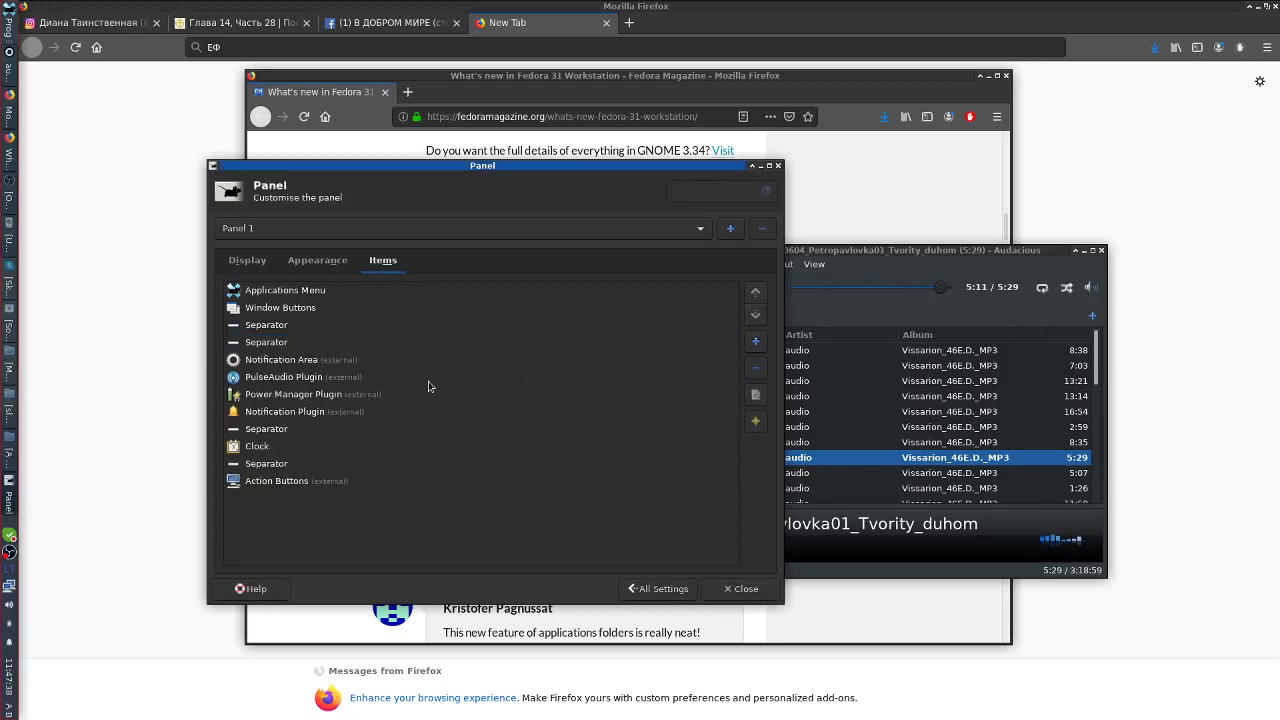
- Remove the separator directly above Notification Area from Panel 1's items and confirm the removal
click(317, 349)
click(756, 368)
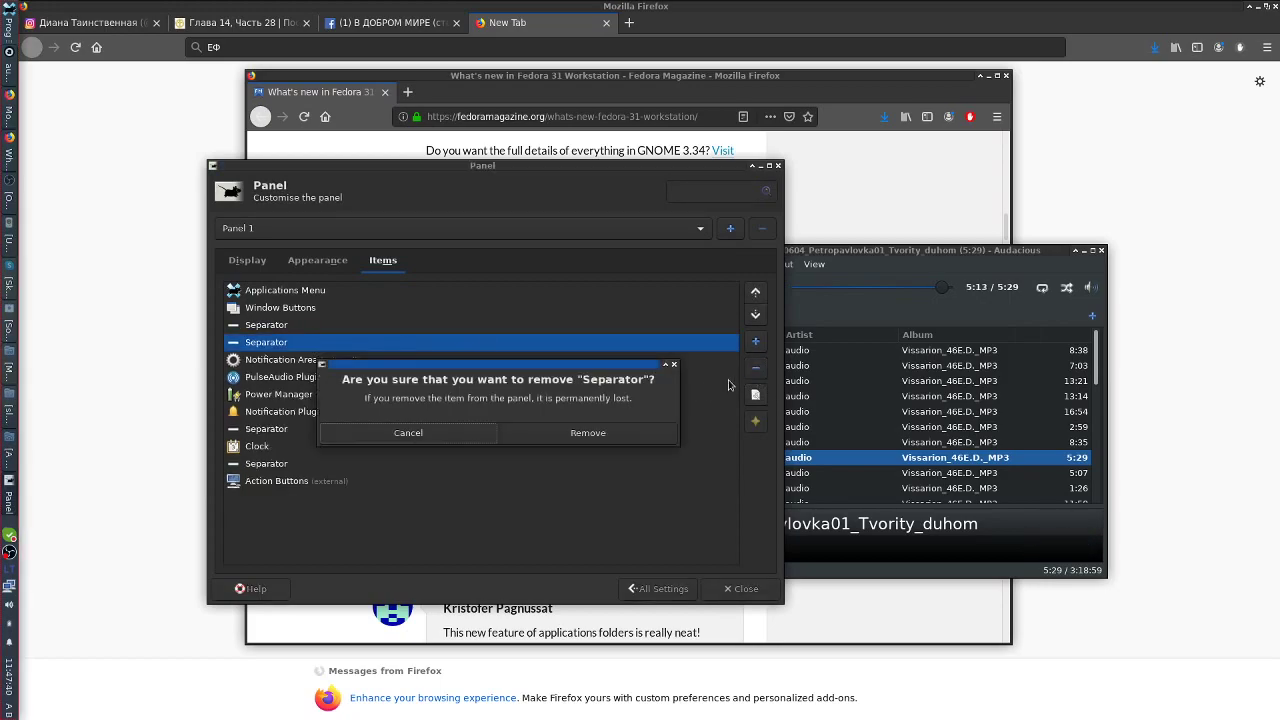
click(602, 432)
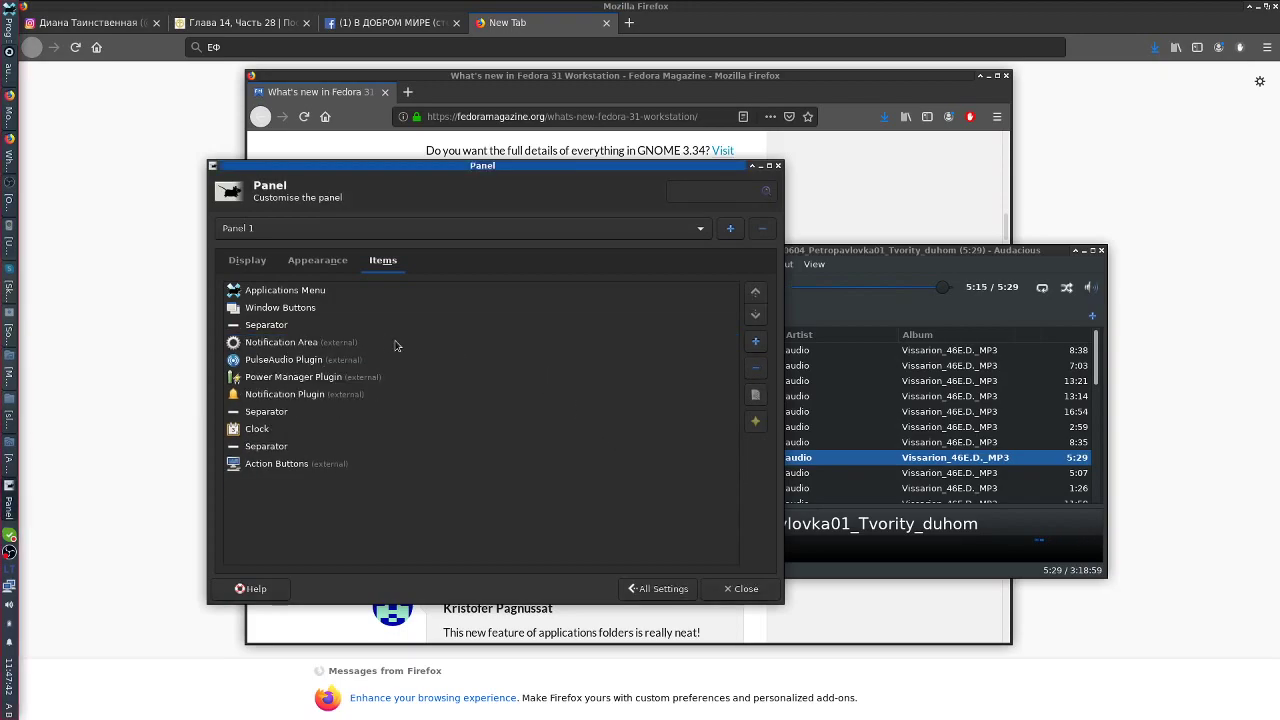
- Examine Panel 1's Notification Area and PulseAudio Plugin items and view the volume menu on the panel
click(326, 346)
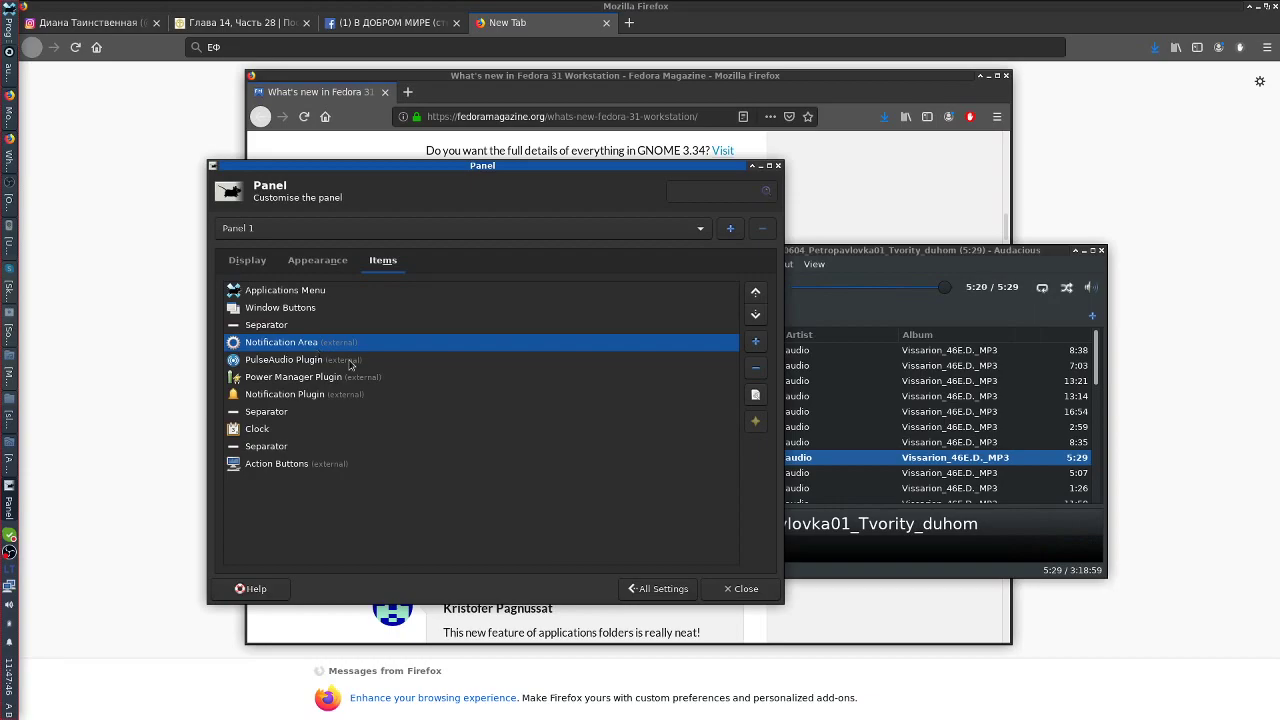
click(349, 362)
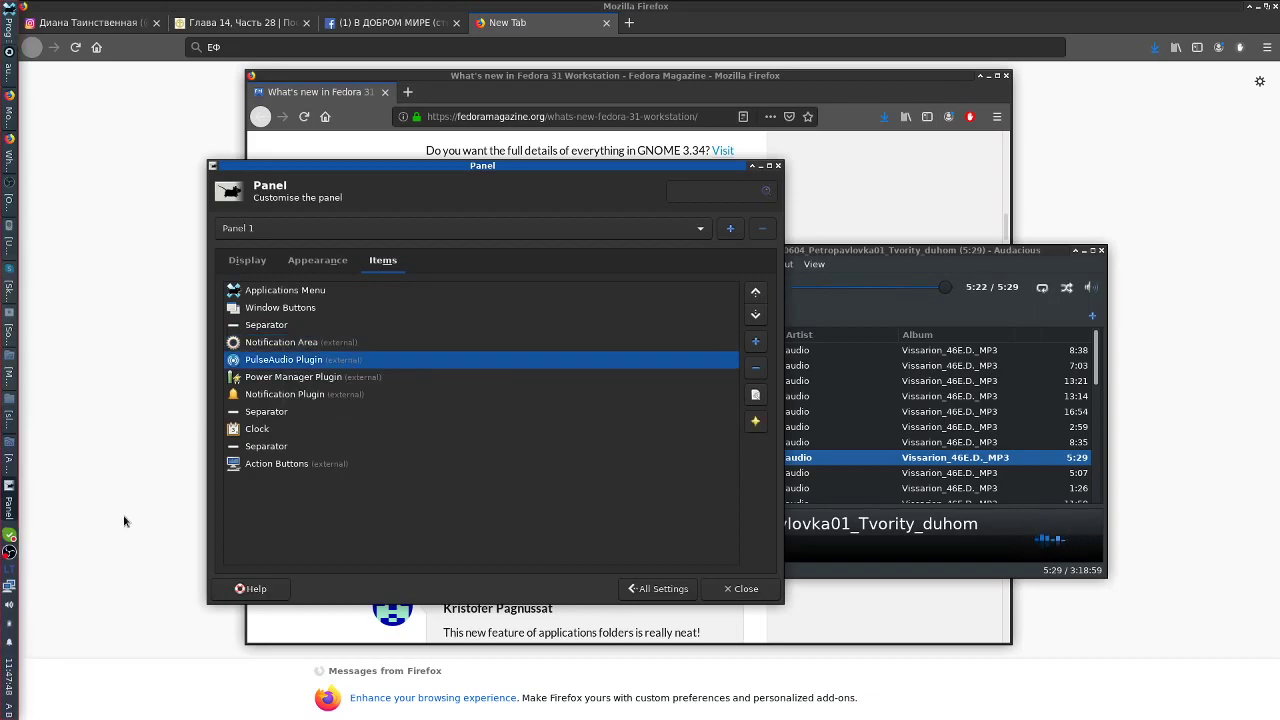
click(10, 606)
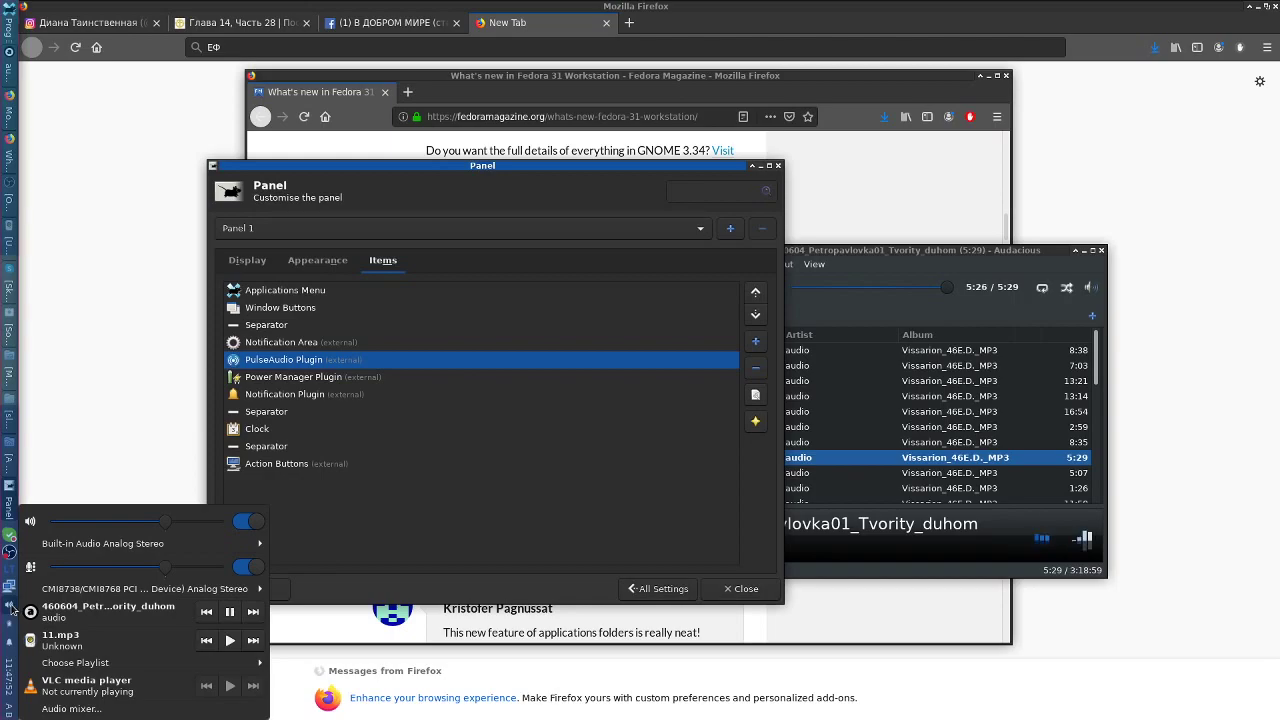
click(10, 606)
click(10, 606)
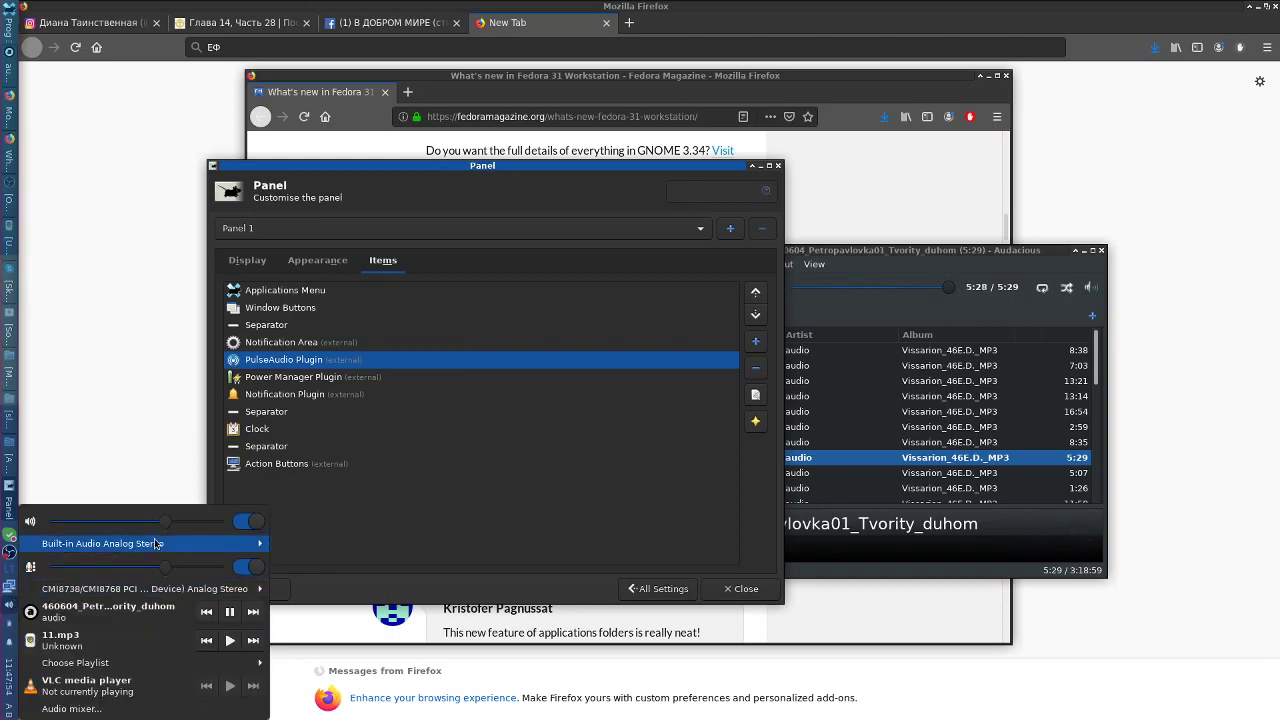
drag(153, 527, 165, 527)
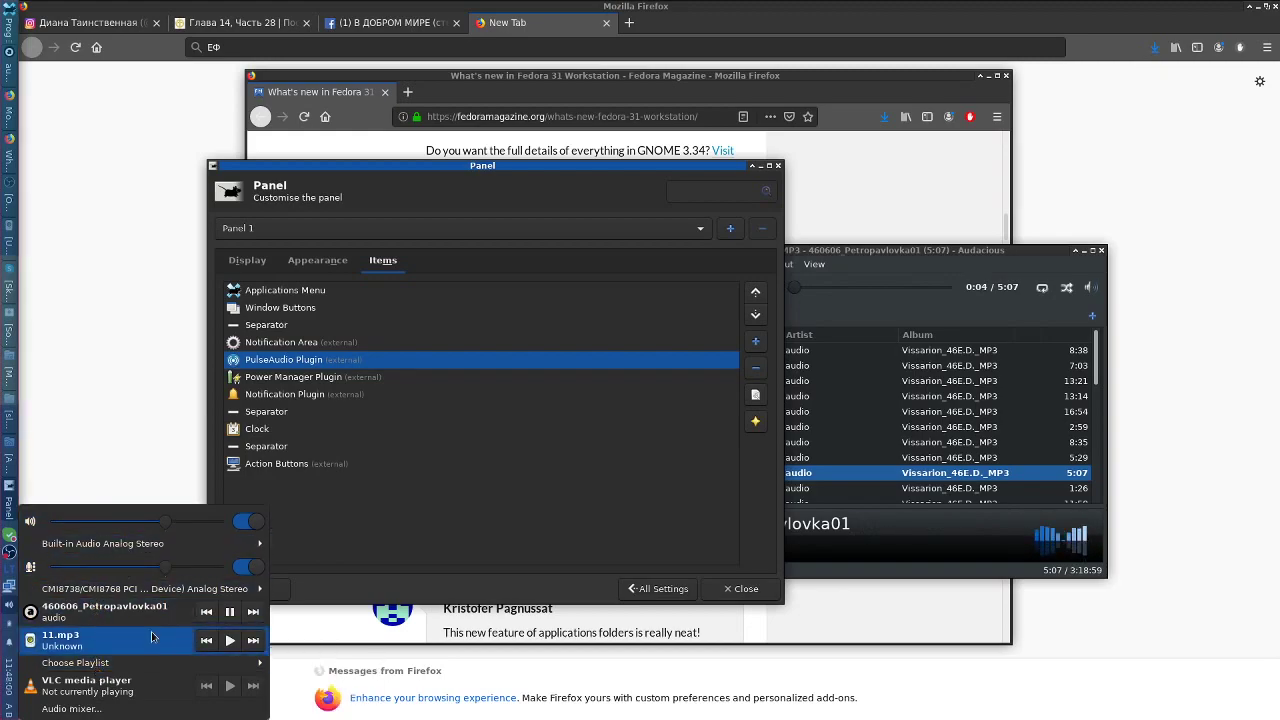
- Try the volume menu's player controls by playing and pausing 11.mp3, resume the 460606_Petropavlovka01 track and close the menu
click(230, 640)
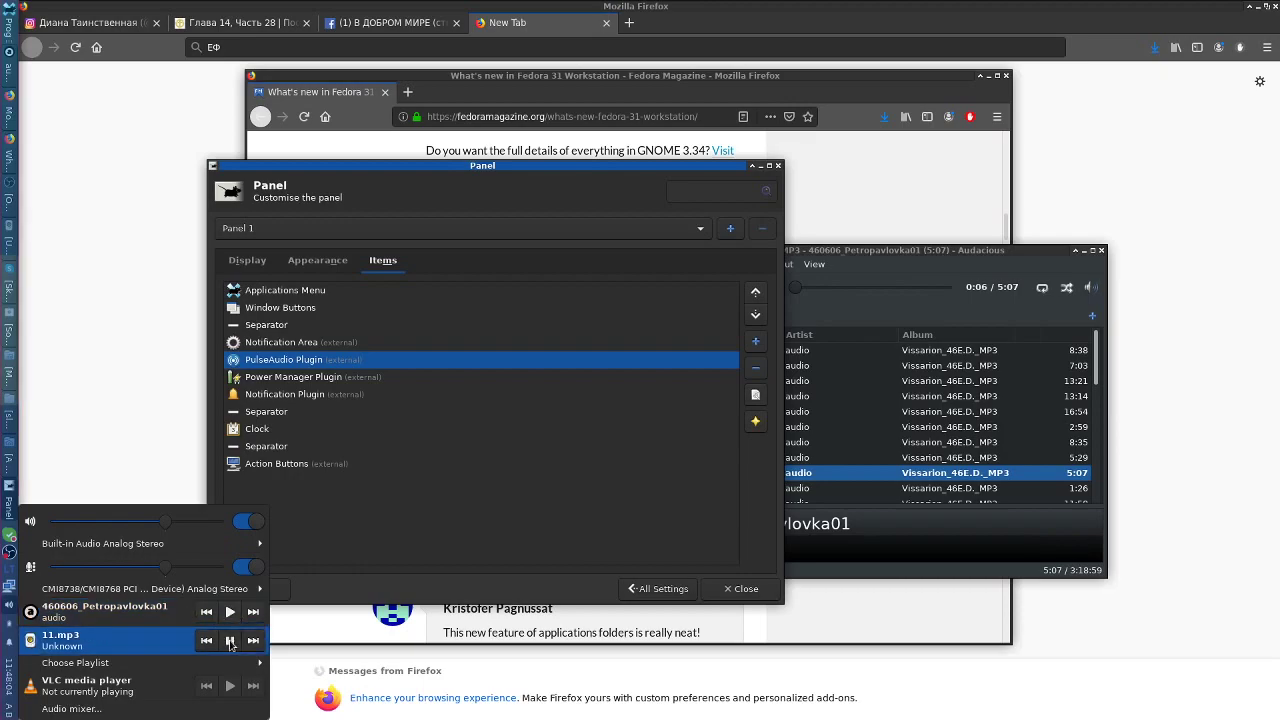
click(230, 640)
click(230, 612)
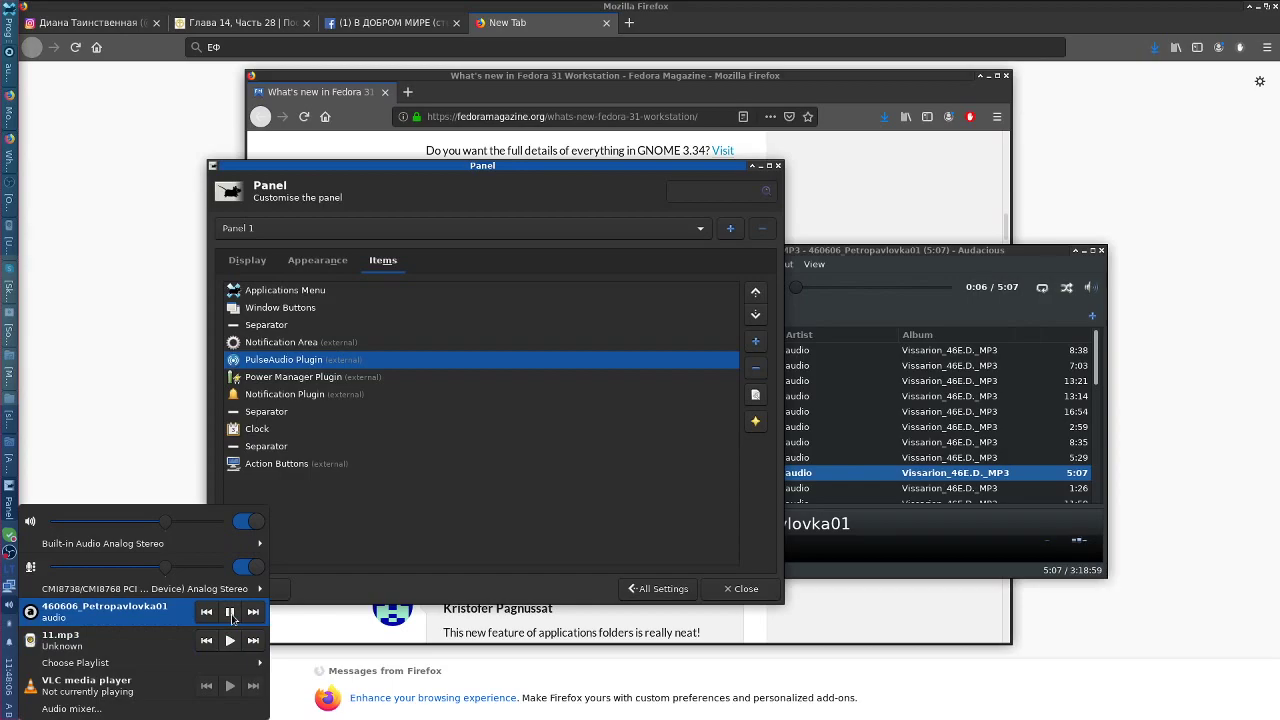
click(371, 519)
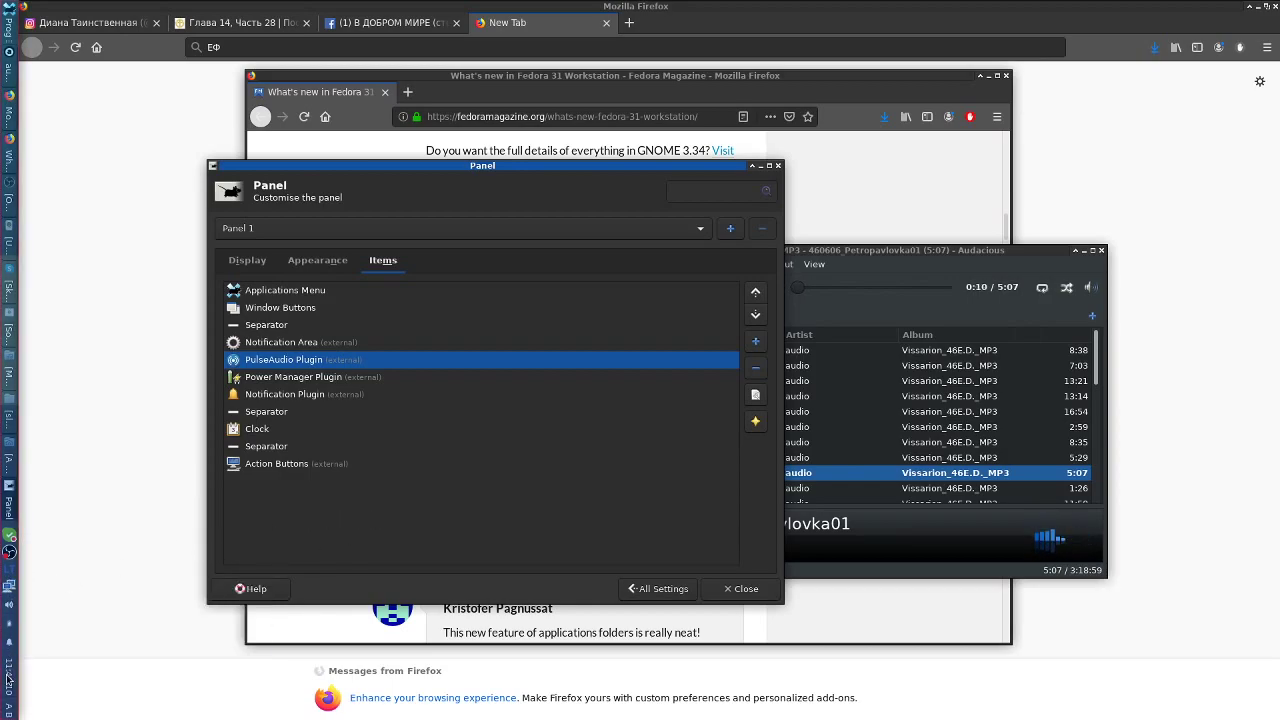
- Remove the Power Manager Plugin item from Panel 1 and confirm its removal
click(316, 380)
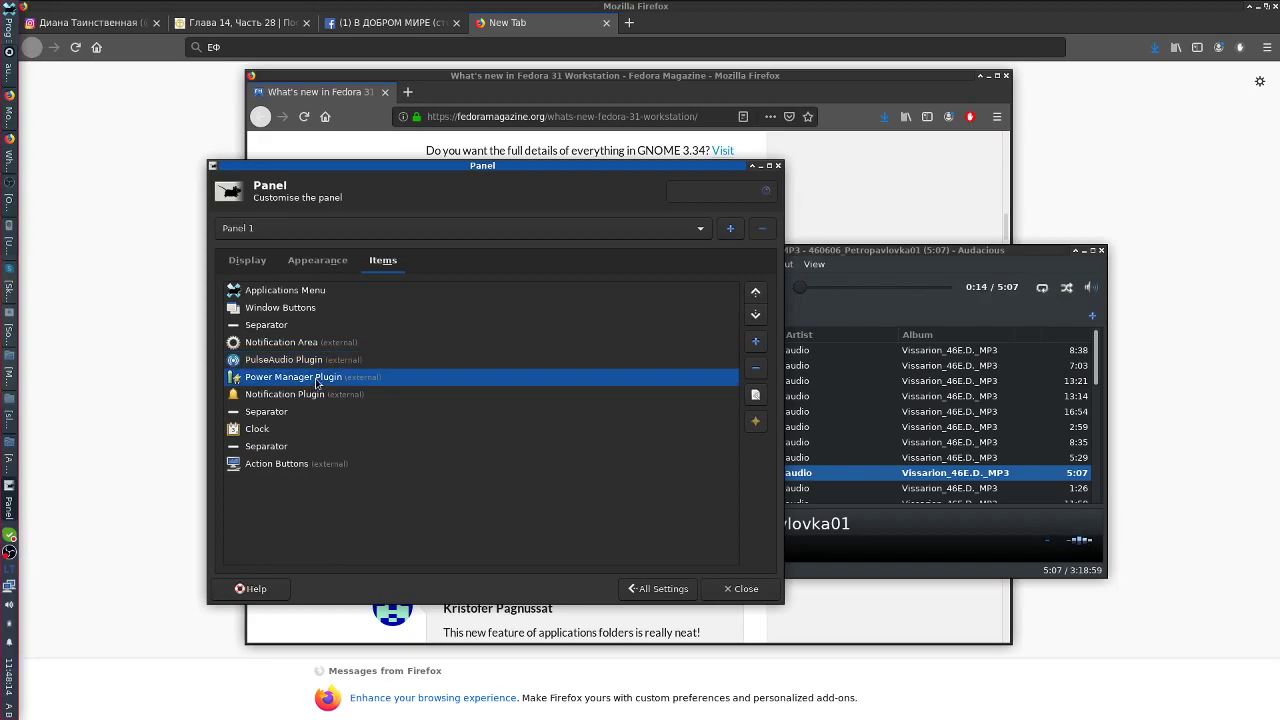
click(755, 367)
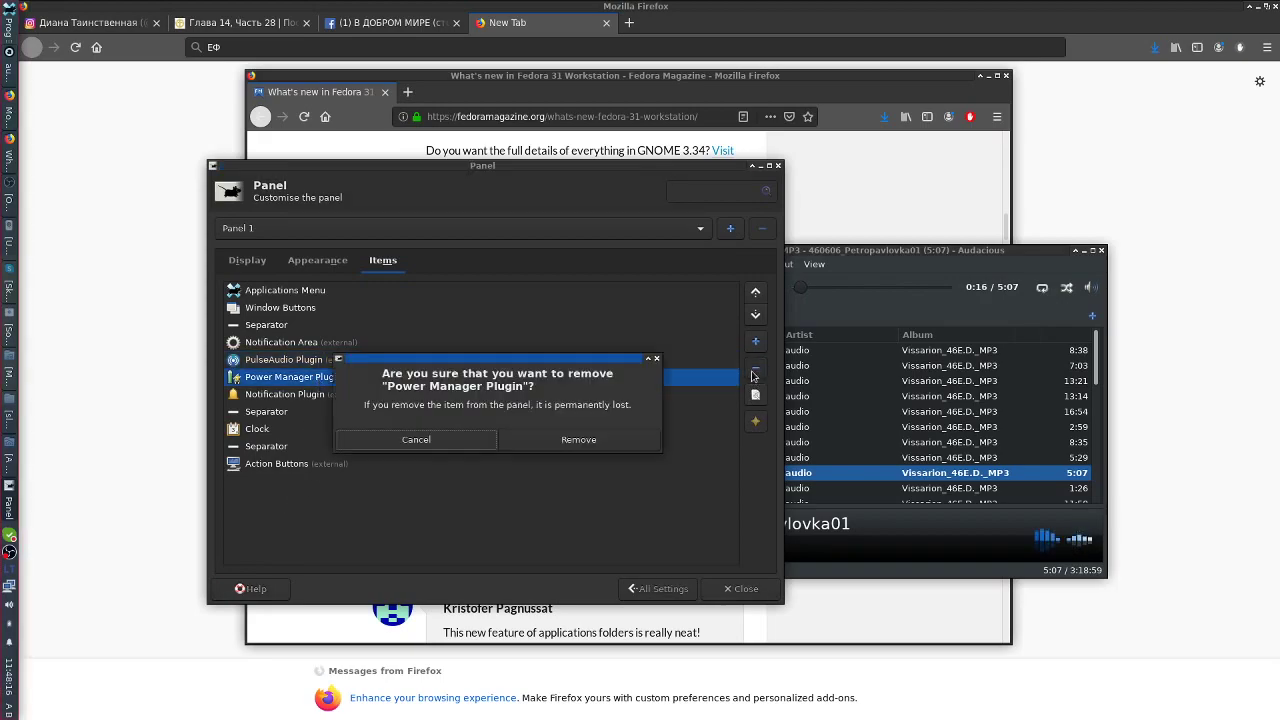
click(579, 441)
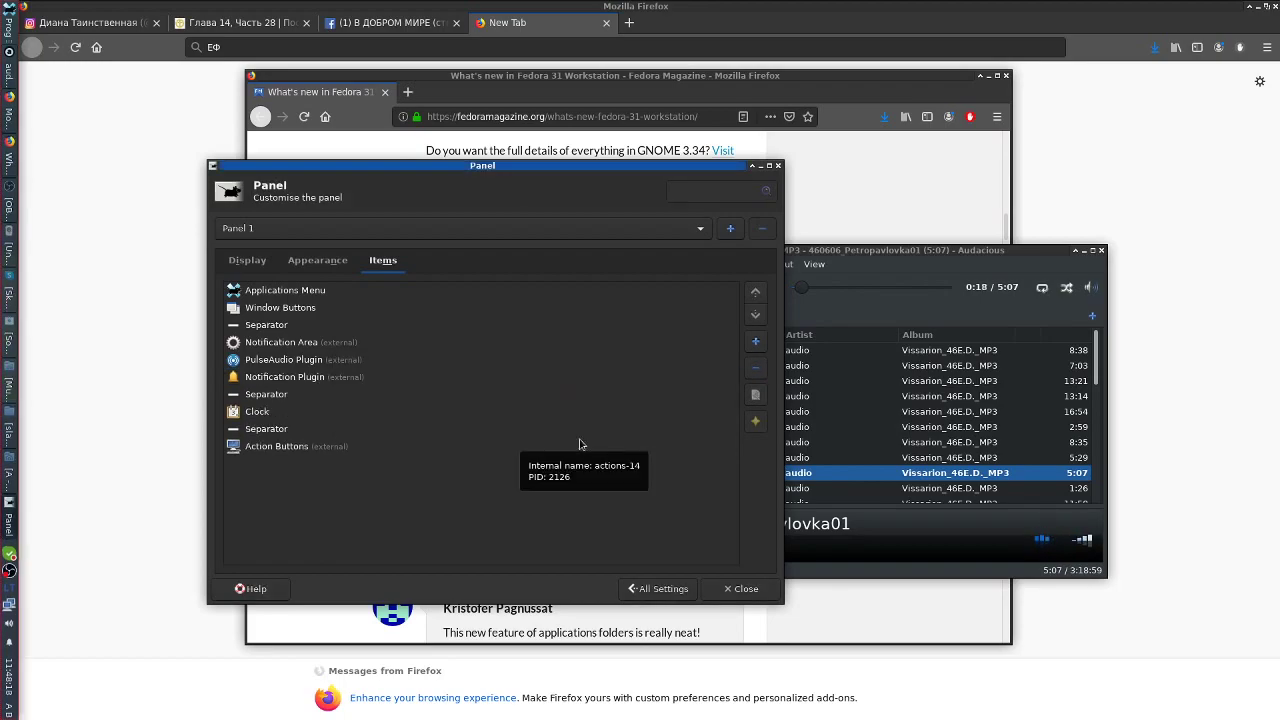
- Look at Panel 1's Clock item and view the session options in the panel's action buttons menu
click(298, 413)
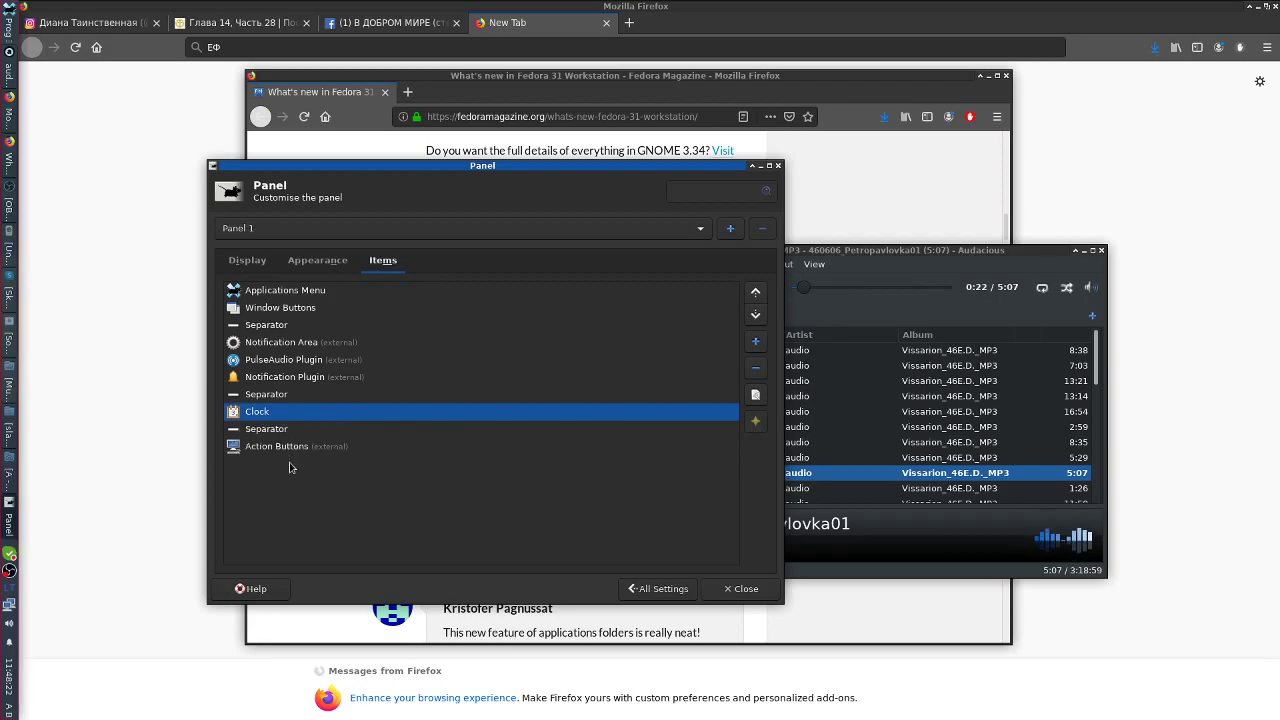
click(9, 705)
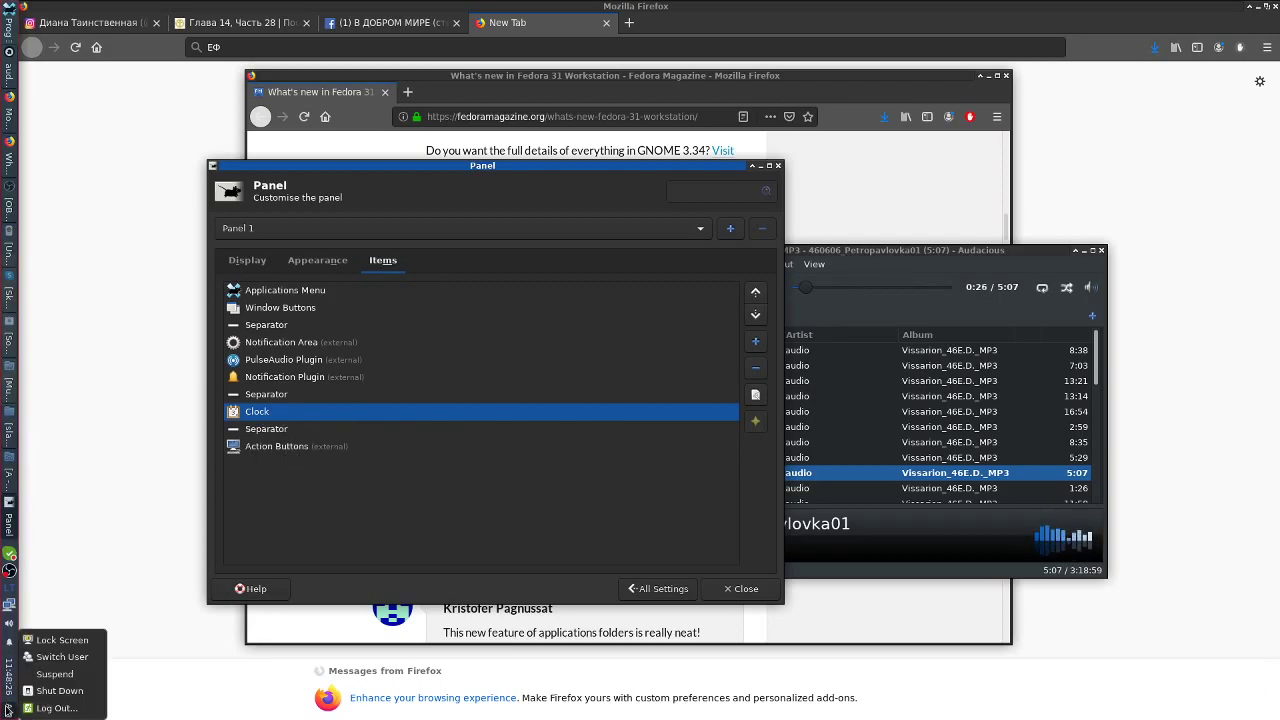
click(9, 707)
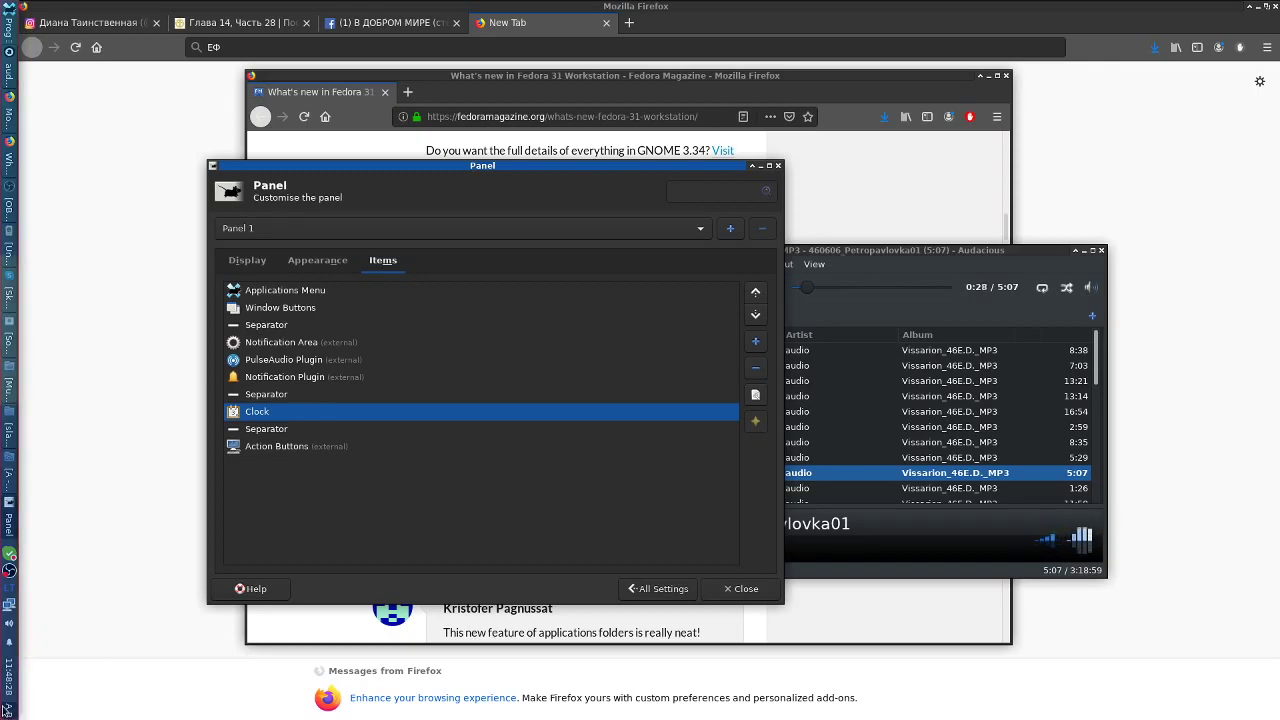
- Remove the separator between Clock and Action Buttons from Panel 1 and confirm the removal
click(249, 430)
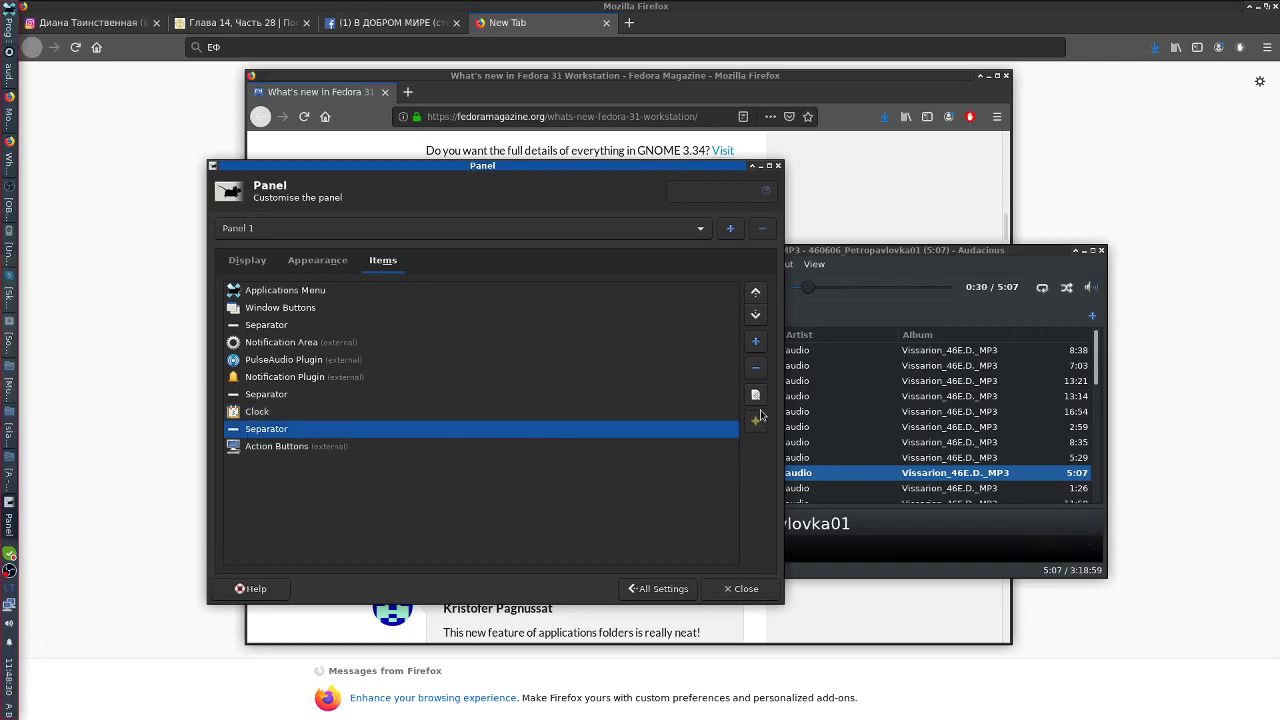
click(755, 368)
click(595, 438)
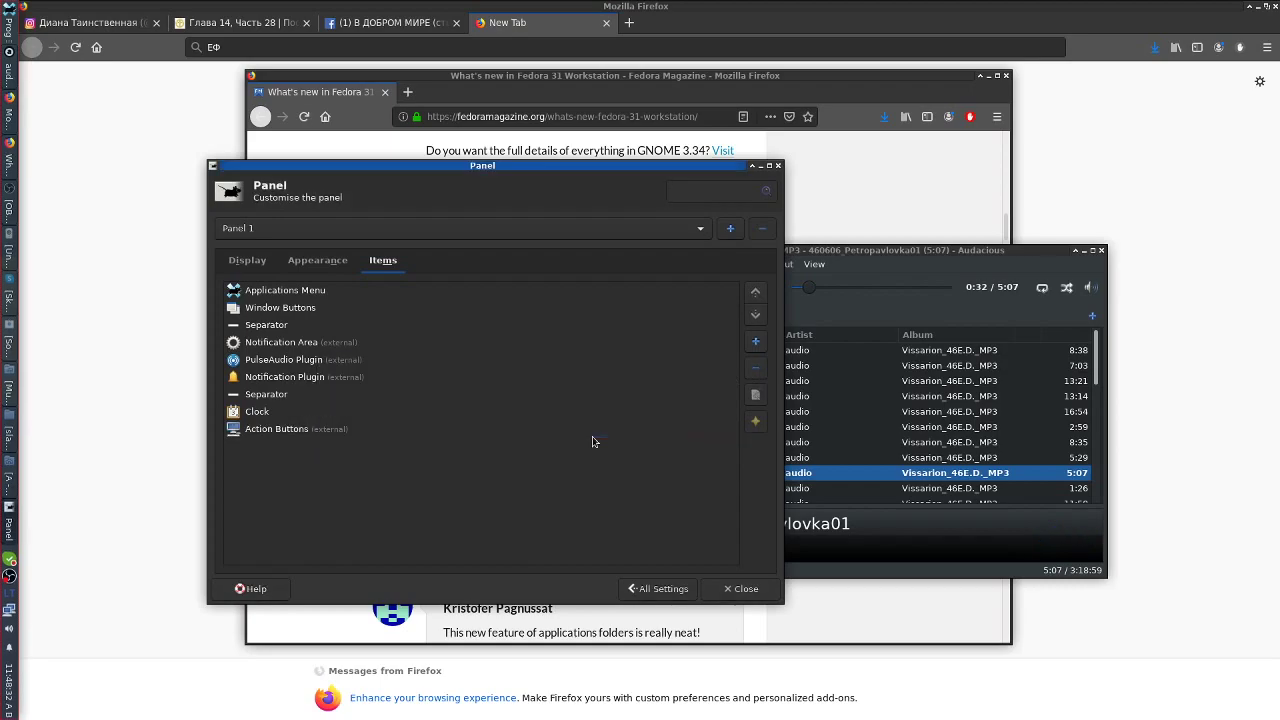
- Examine the action buttons, notification and volume menus directly on the vertical panel, closing each one again
click(12, 713)
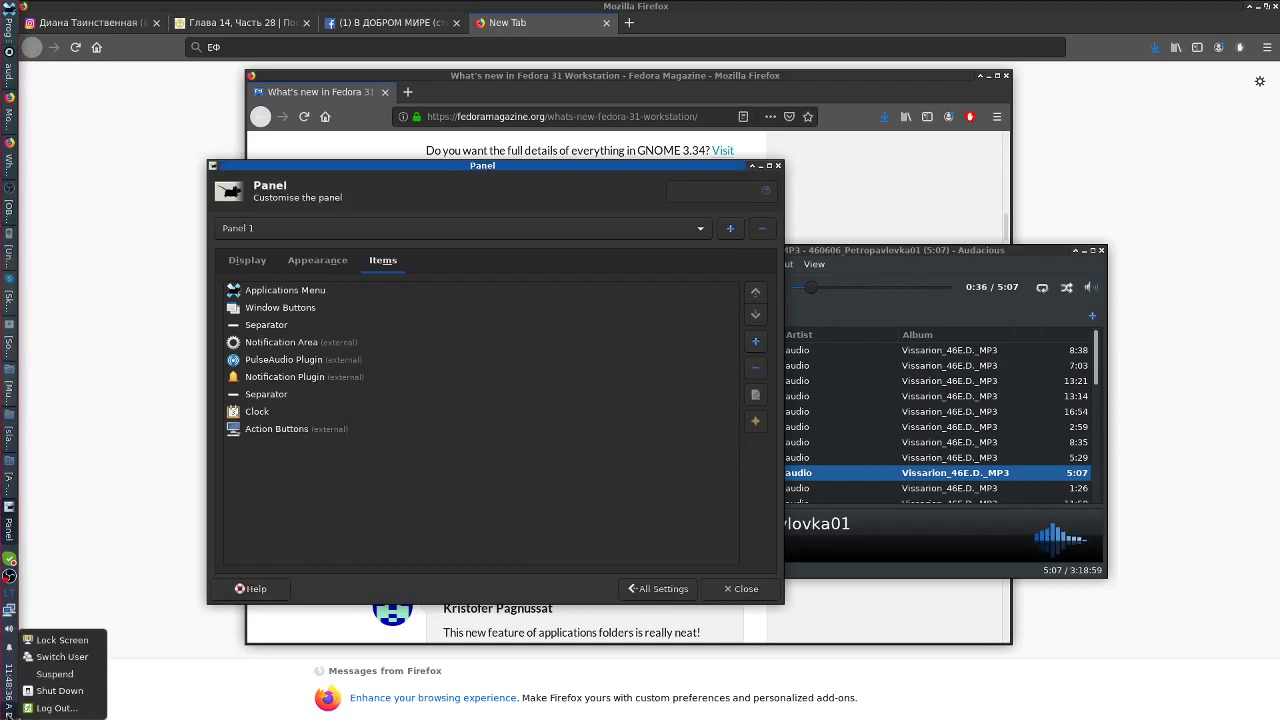
click(9, 714)
click(9, 714)
click(12, 645)
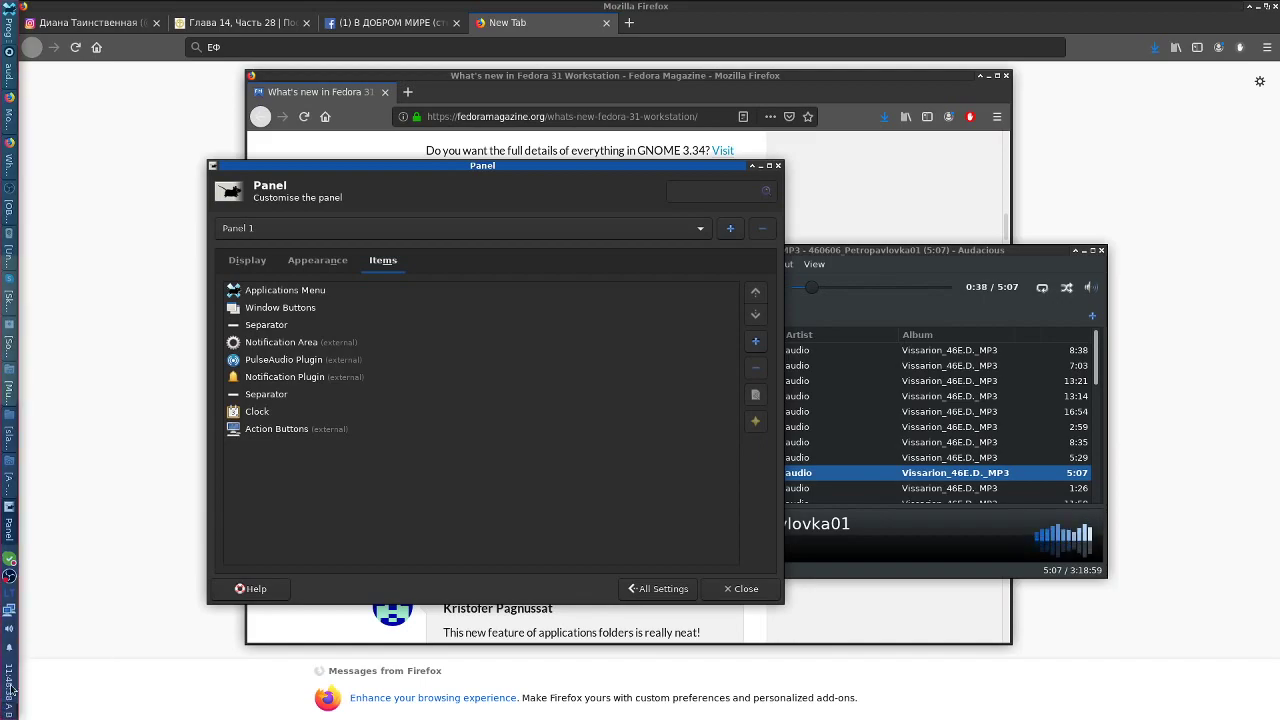
click(12, 645)
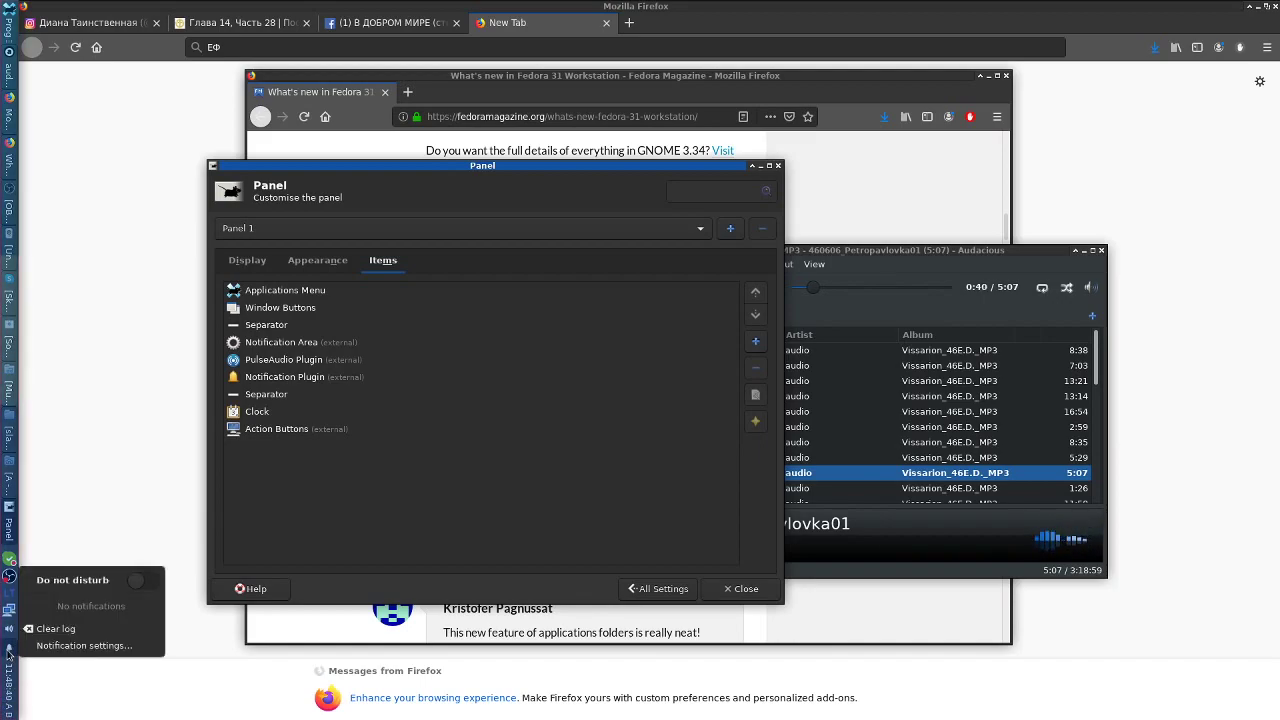
click(9, 652)
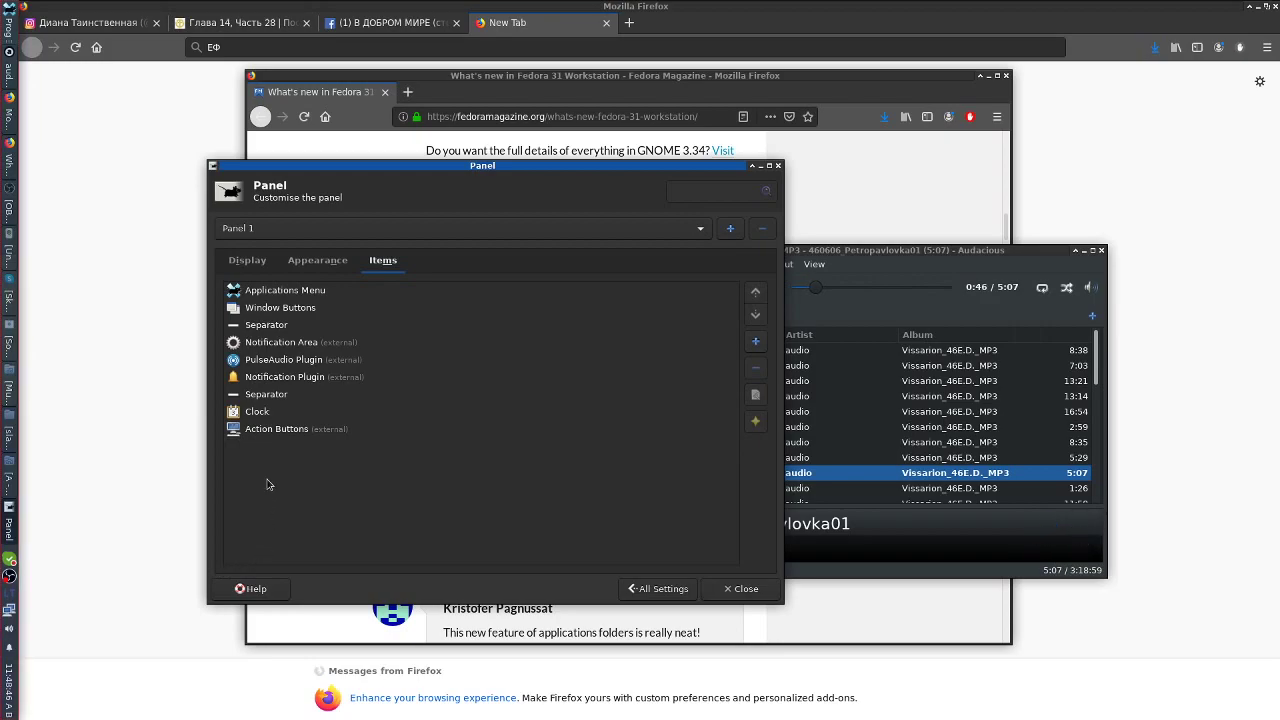
click(9, 628)
click(9, 632)
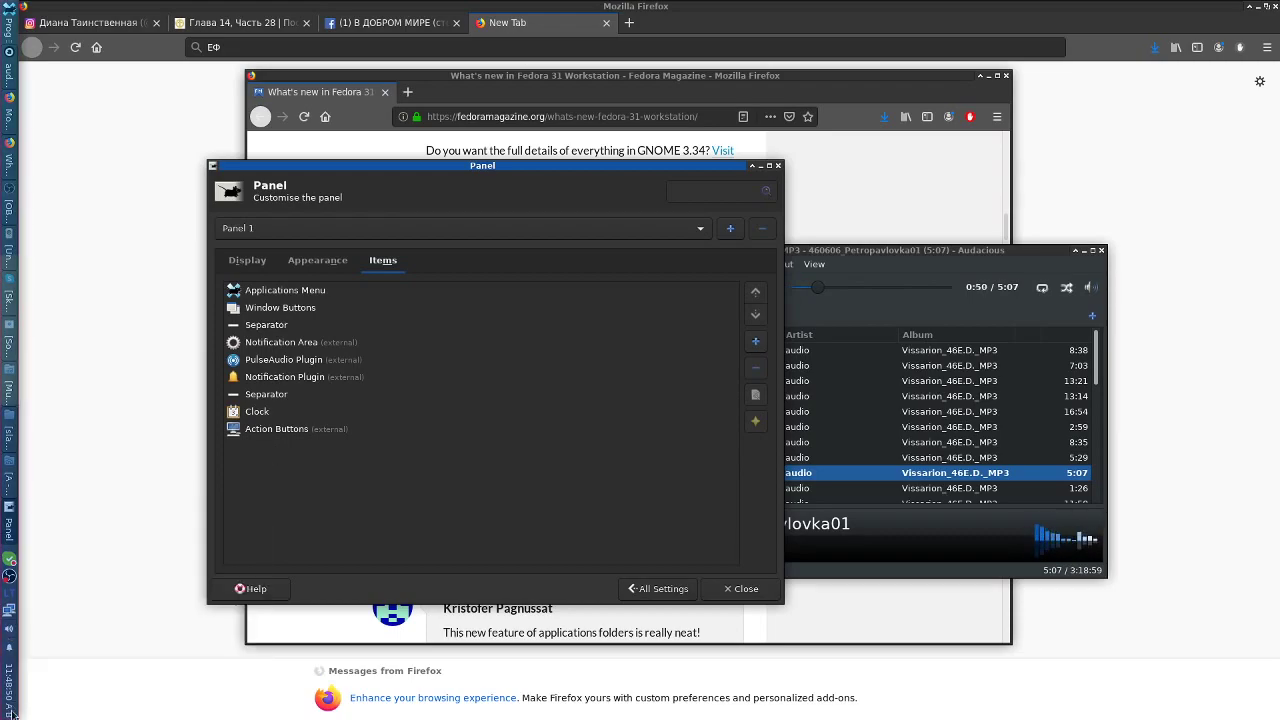
click(9, 630)
click(9, 630)
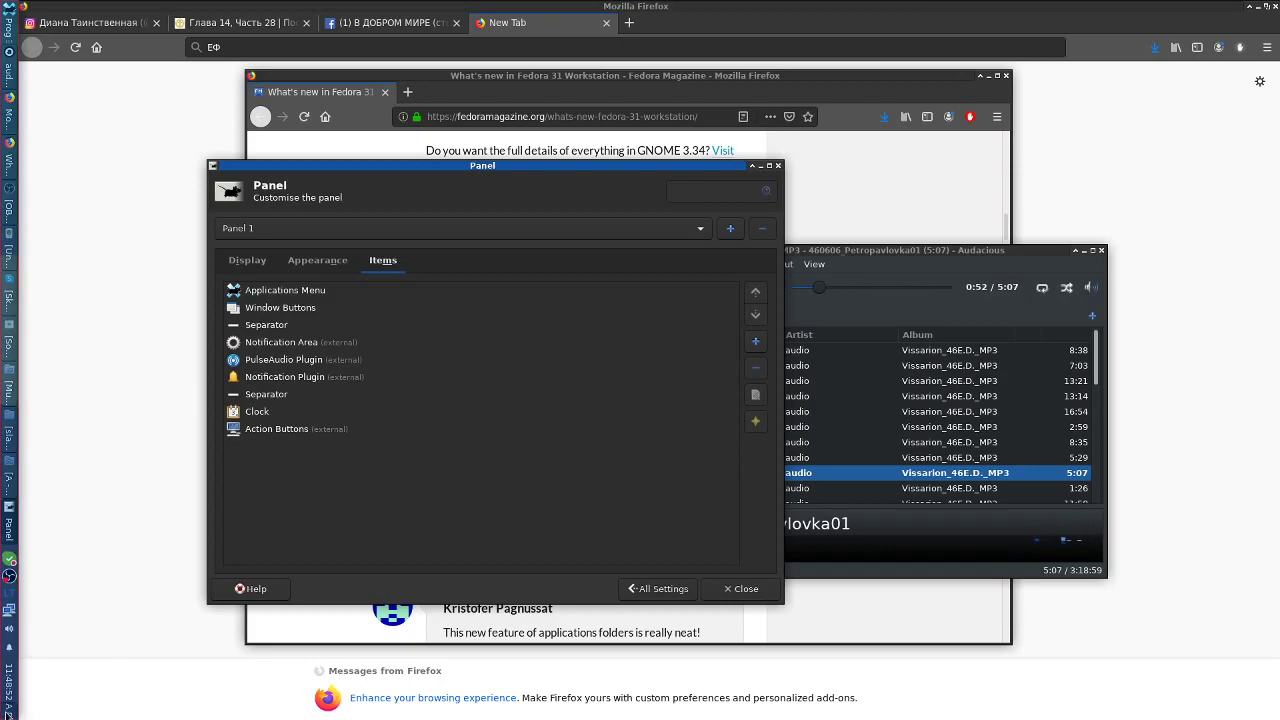
- Set Panel 1's background style to Solid colour
click(317, 261)
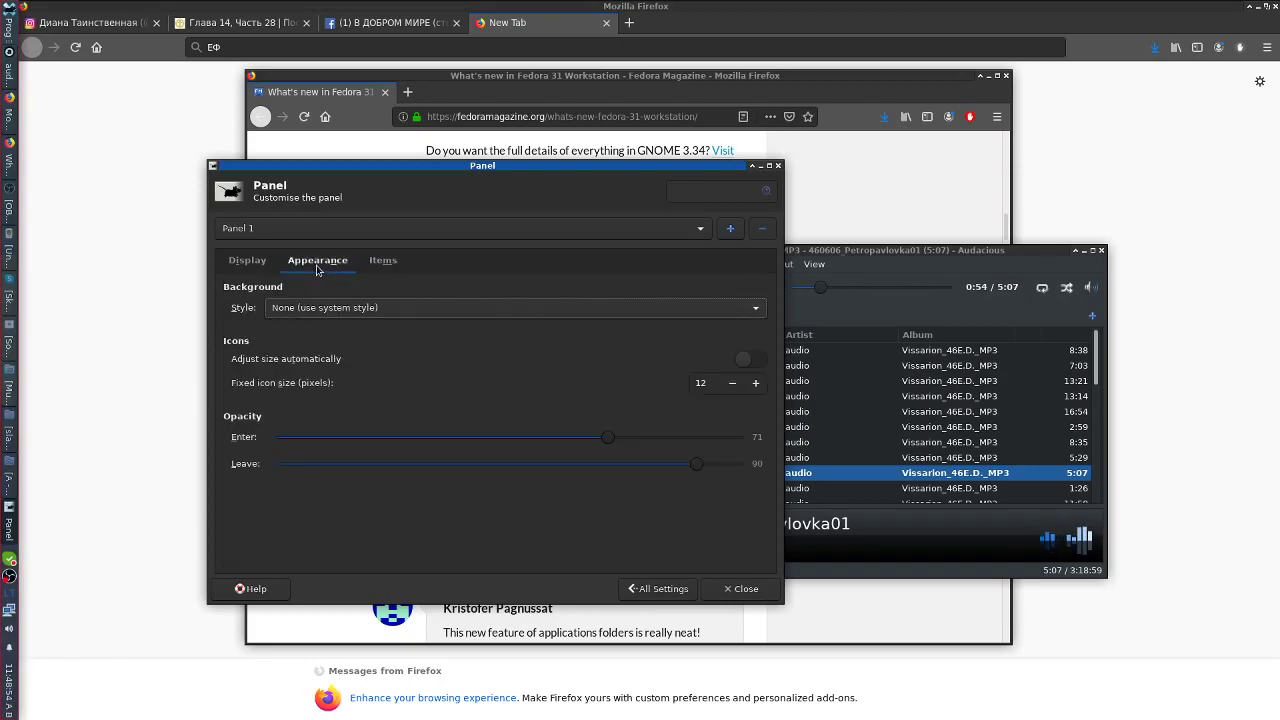
click(345, 306)
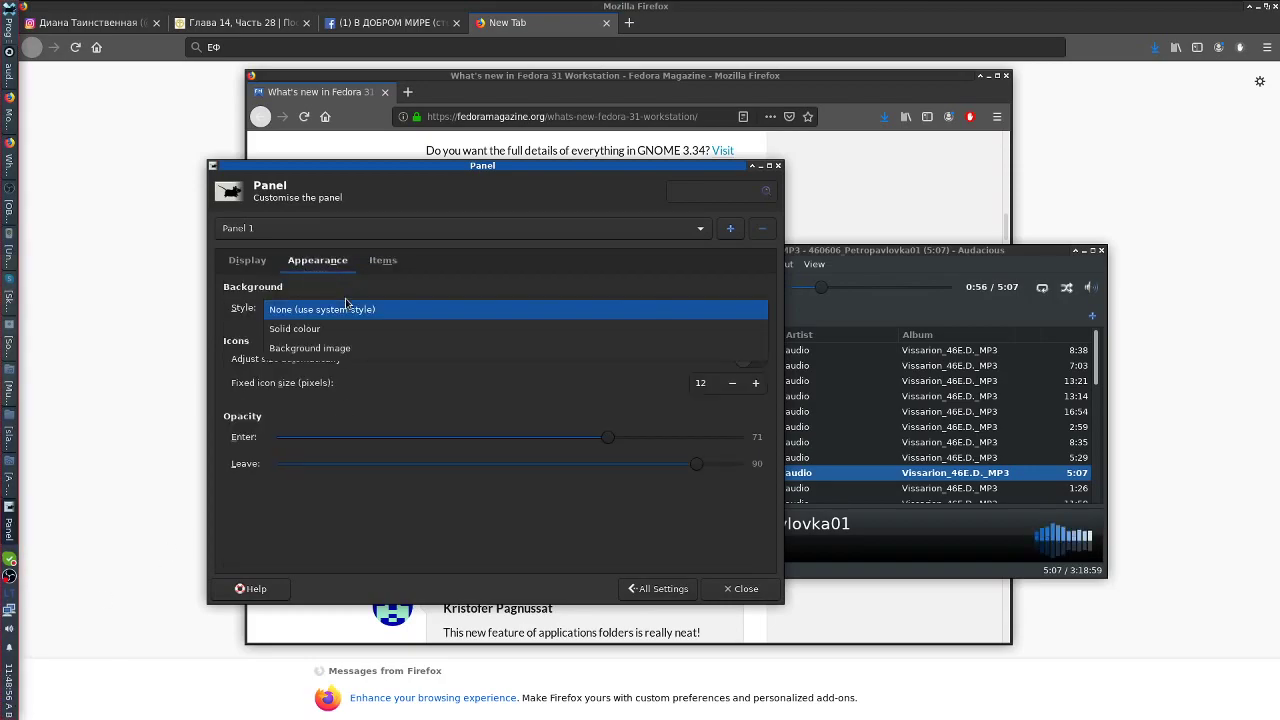
click(334, 328)
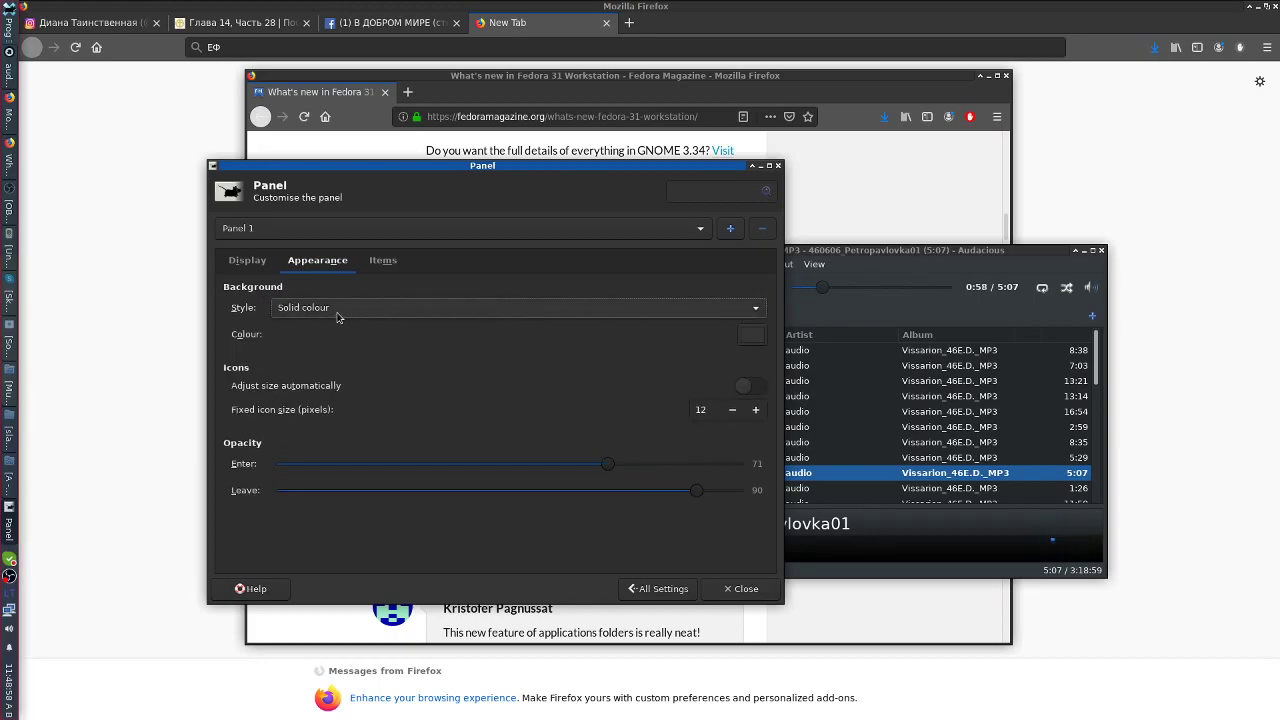
- Toggle automatic icon size adjustment for Panel 1 to compare the icons, leave it enabled and check the panel's window buttons
click(757, 389)
click(755, 389)
click(755, 389)
click(755, 389)
click(755, 389)
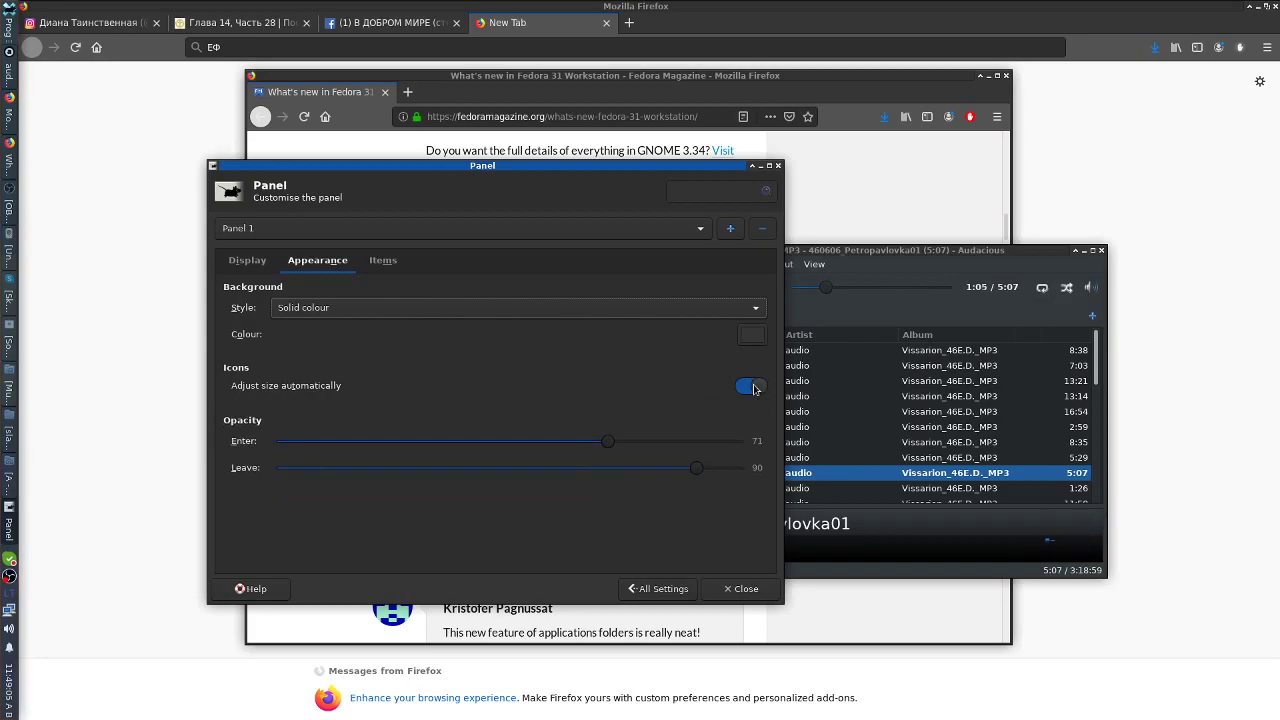
click(6, 484)
click(6, 484)
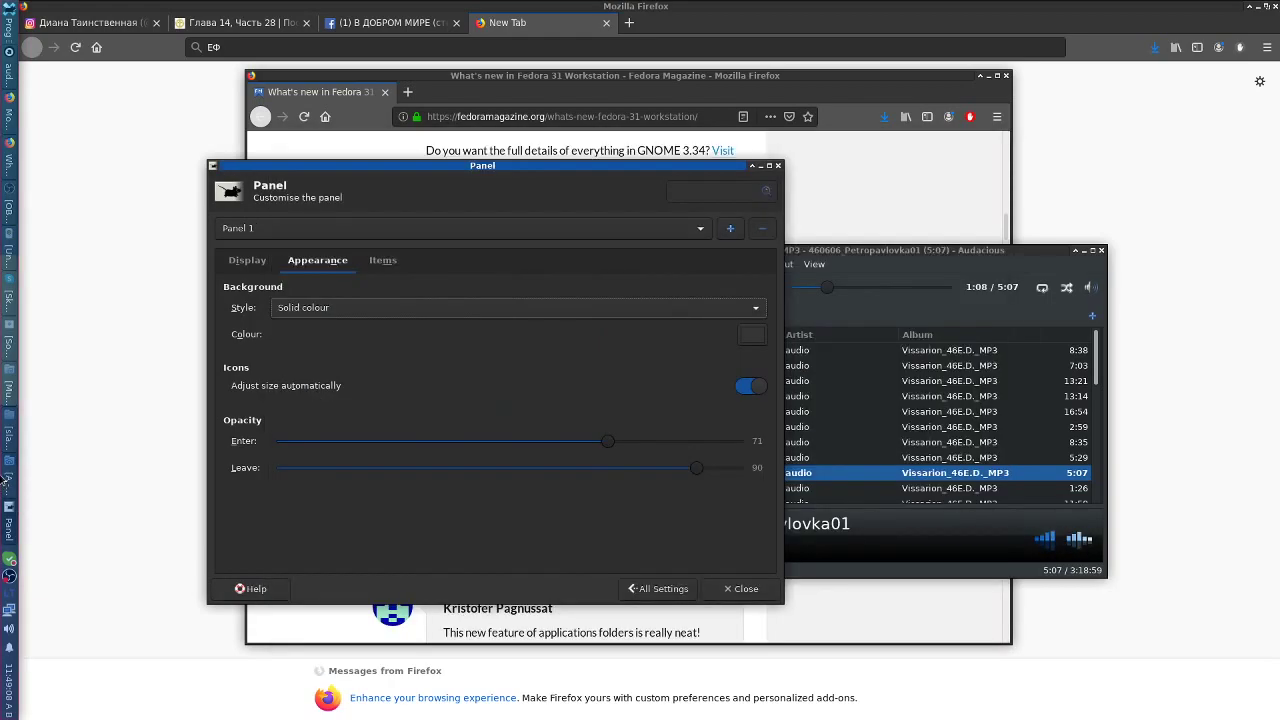
- Try Panel 1's row size at 16 and 44 pixels, checking the notification menu on the wider panel
click(240, 262)
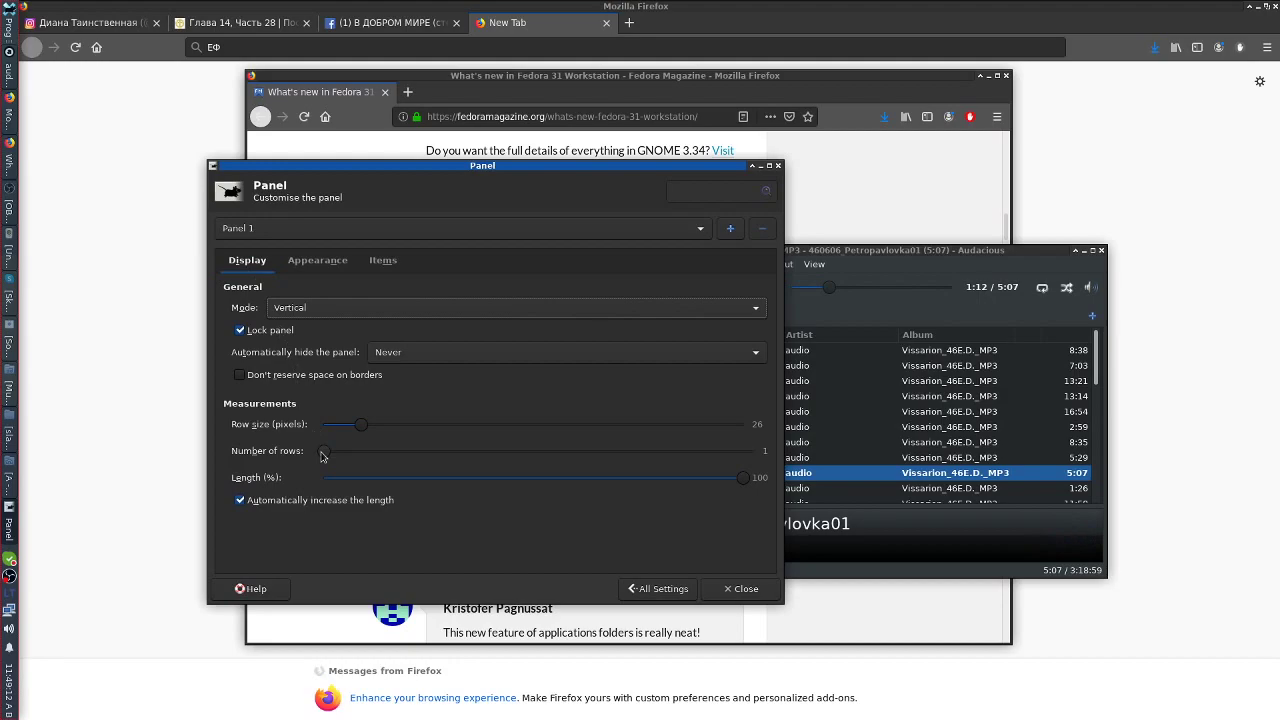
drag(358, 428, 323, 429)
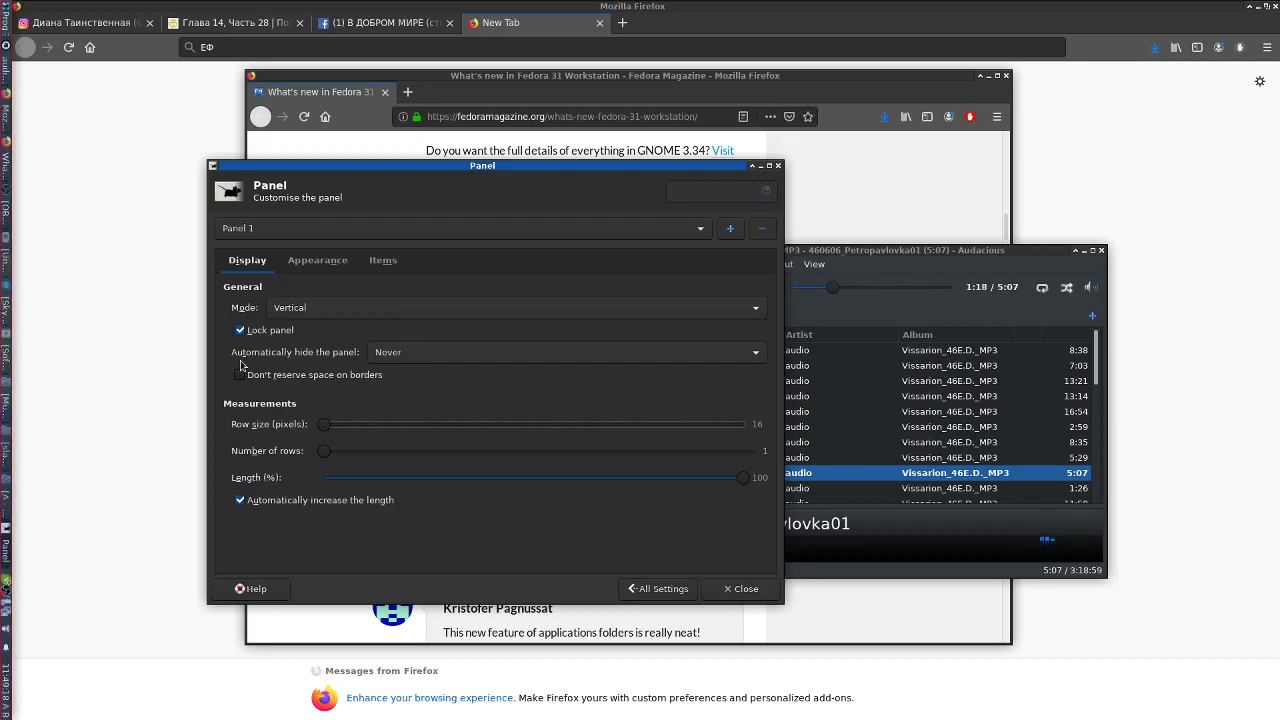
drag(334, 431, 432, 428)
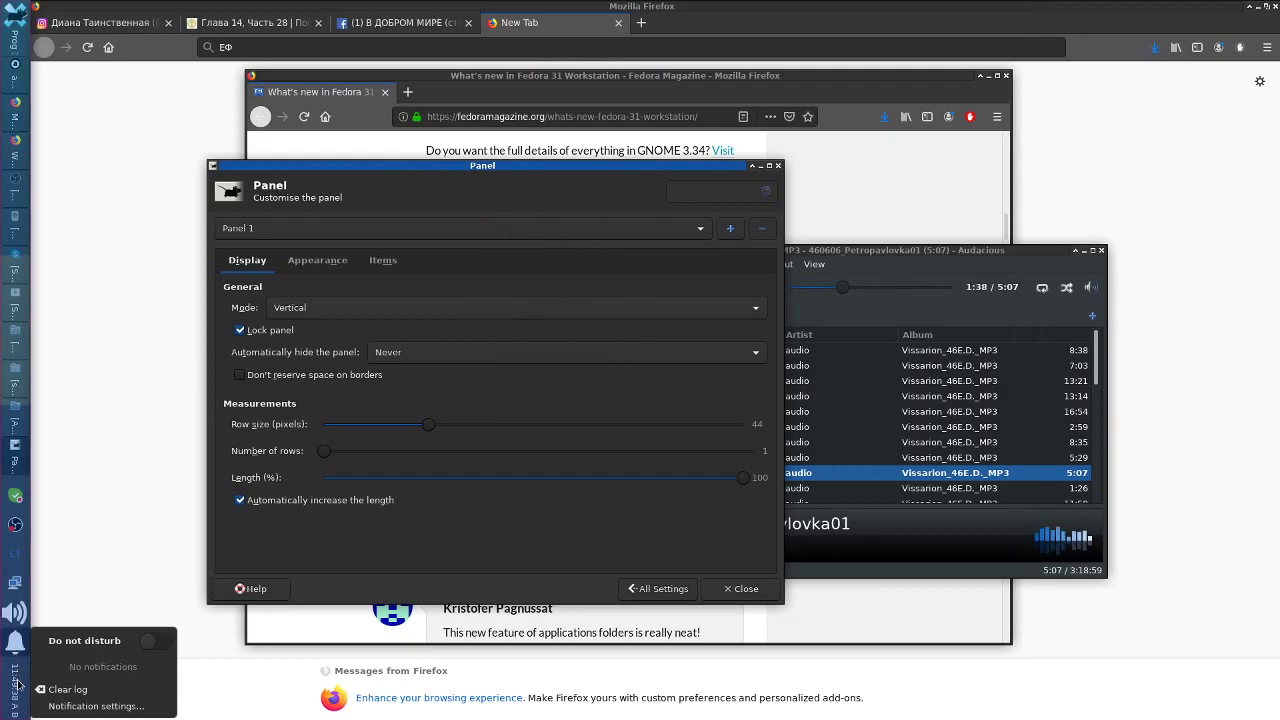
click(14, 663)
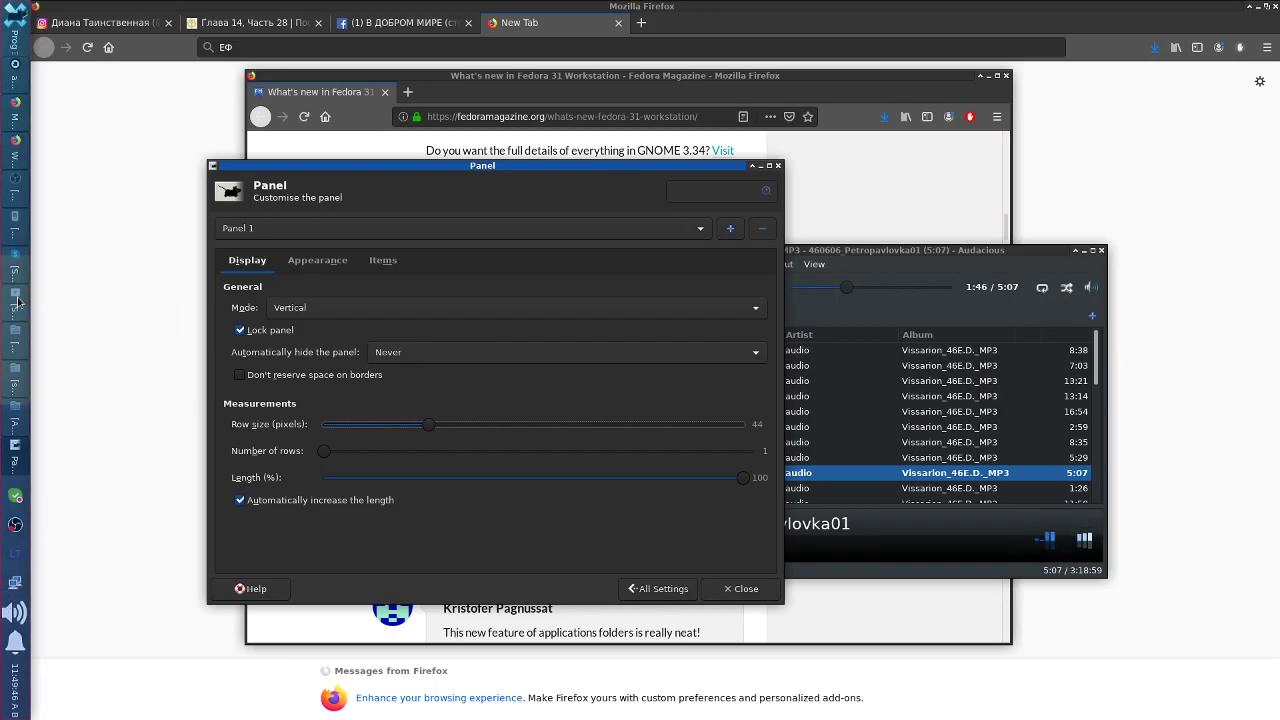
drag(422, 432, 273, 441)
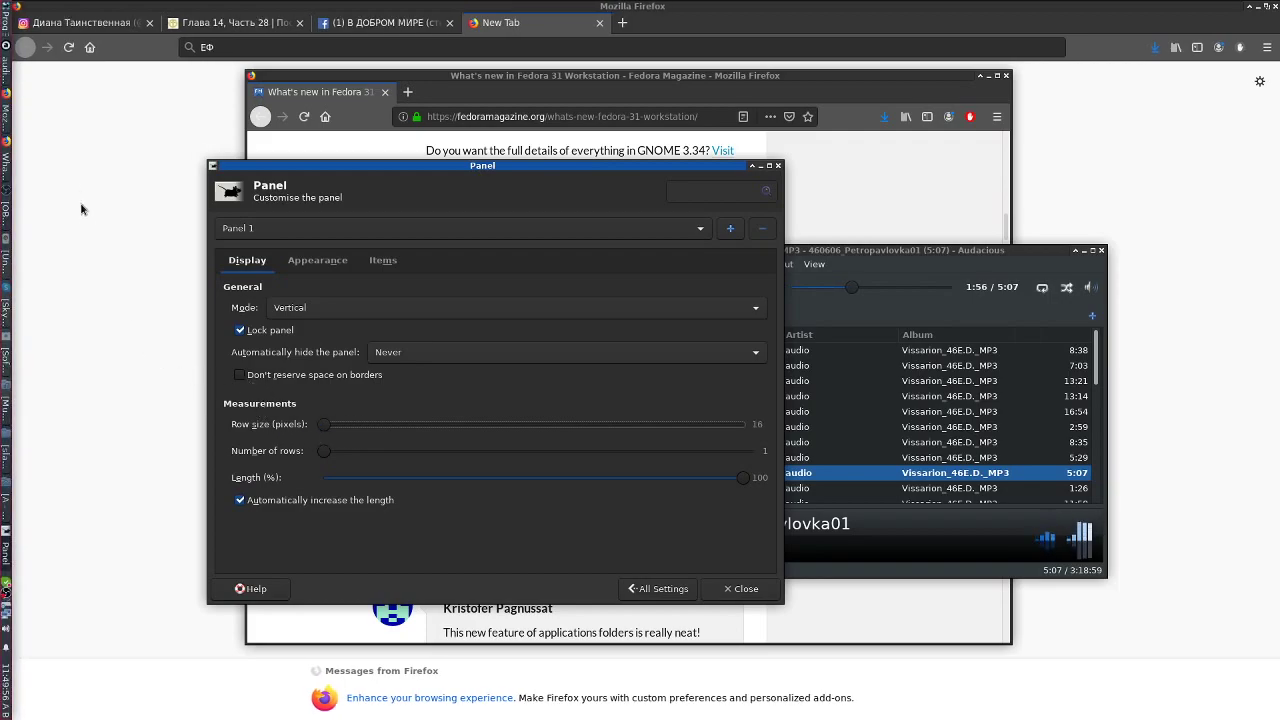
- Check the narrow panel's applications menu and set Panel 1's row size to 29 pixels
click(7, 24)
click(5, 40)
drag(325, 426, 376, 434)
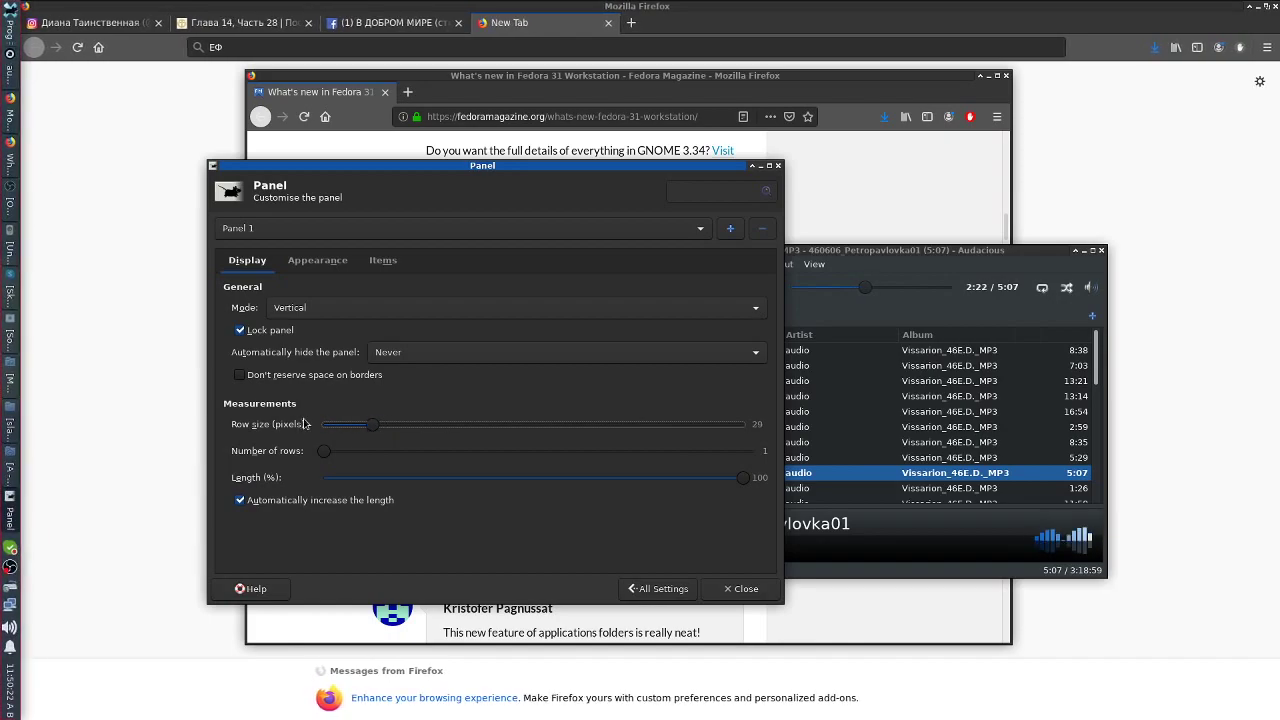
- Check a window button on the vertical panel and disable the automatic length increase for Panel 1
click(8, 378)
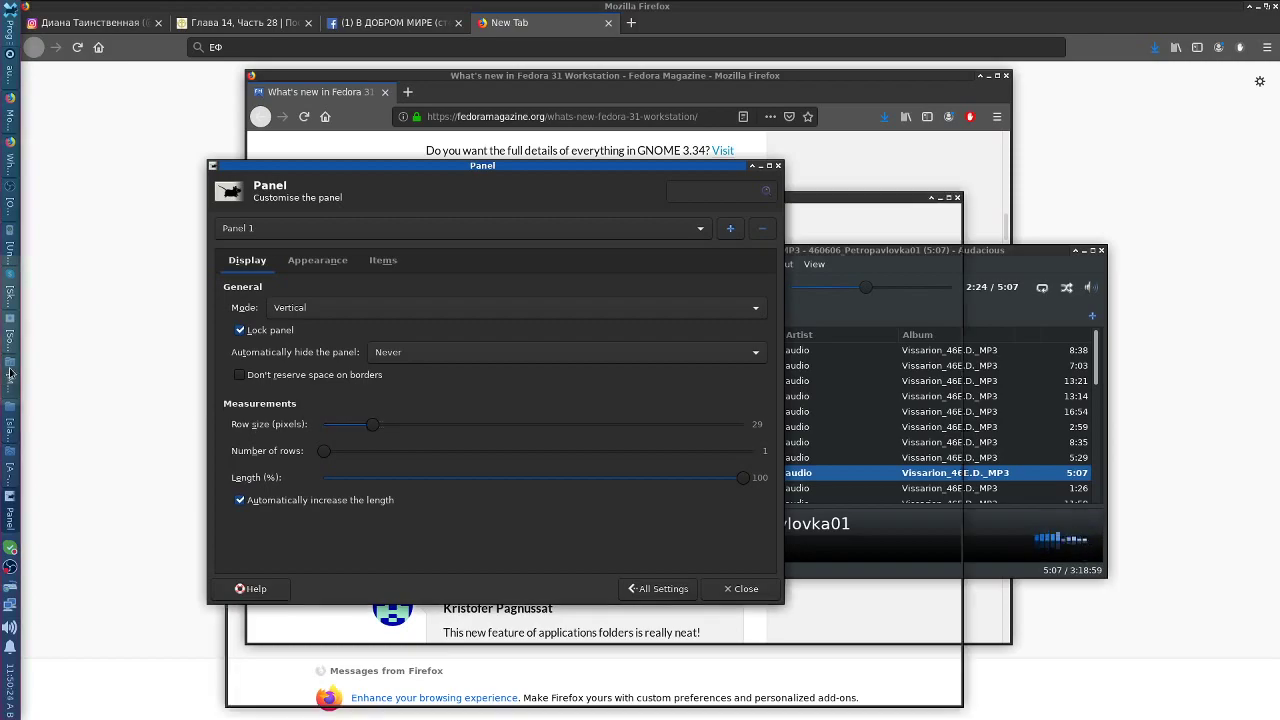
click(8, 378)
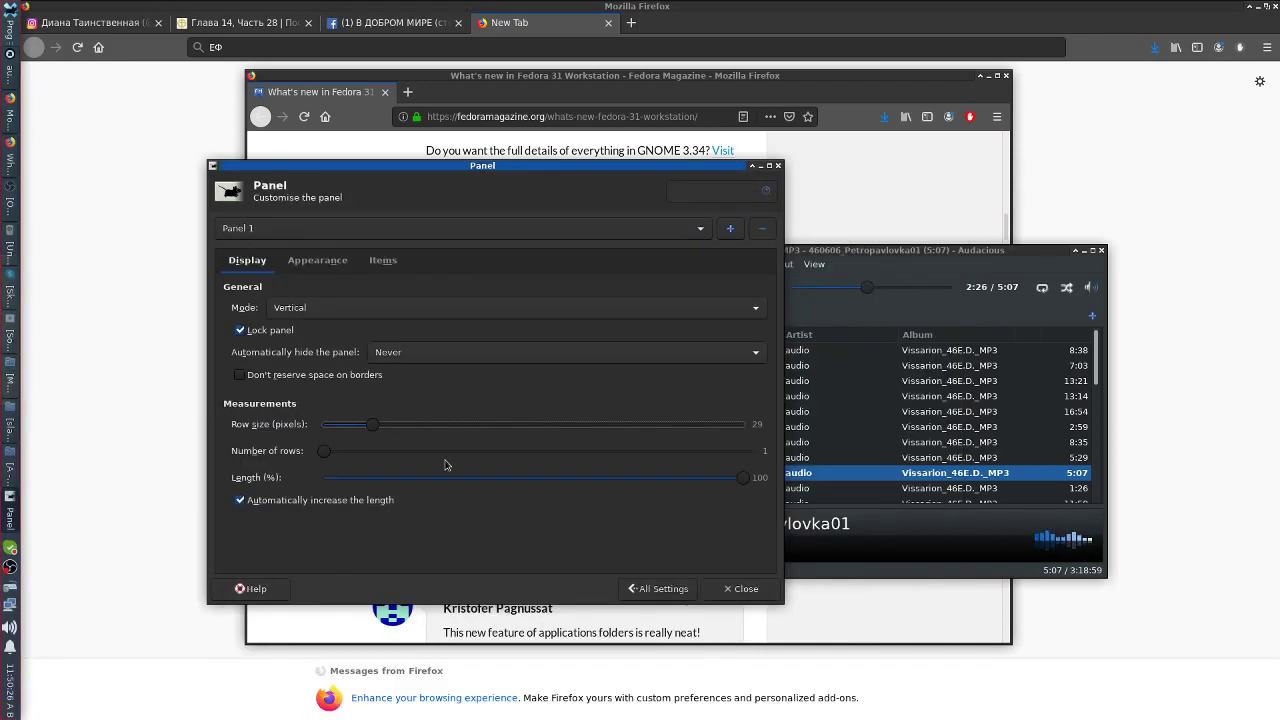
click(374, 502)
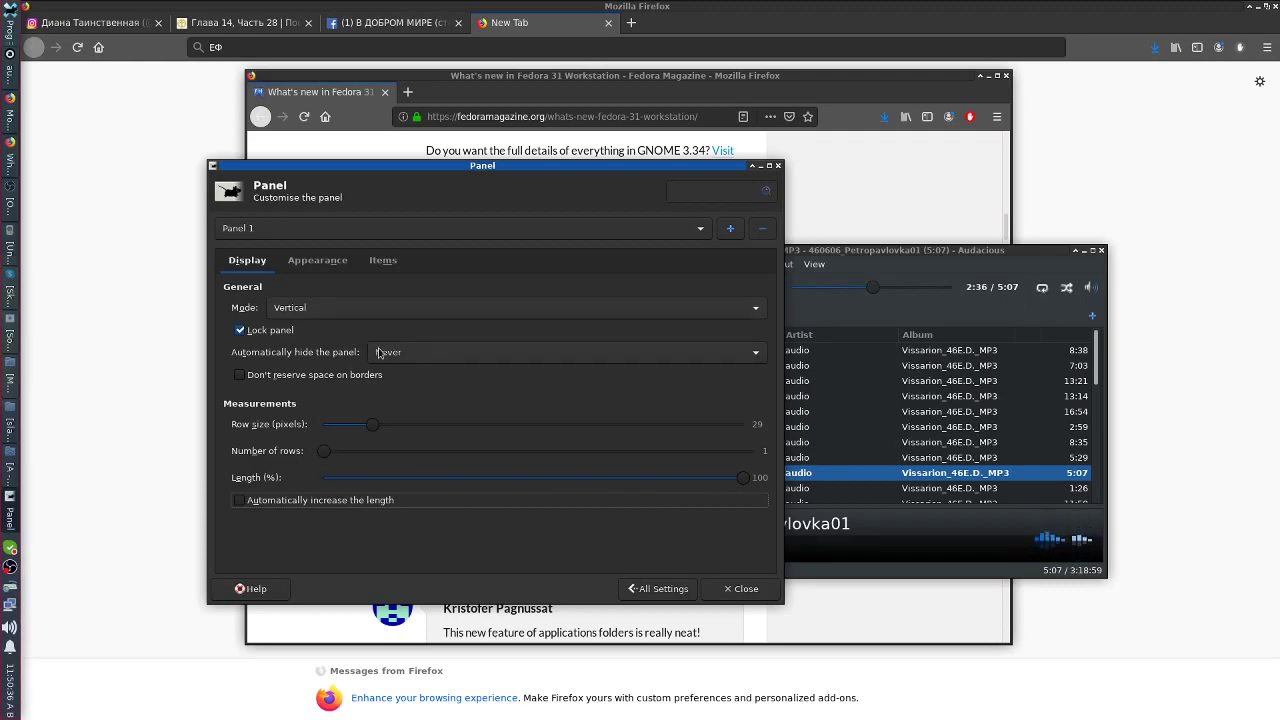
- Try Deskbar mode for Panel 1, then switch its mode to Horizontal
click(409, 355)
click(409, 355)
click(383, 312)
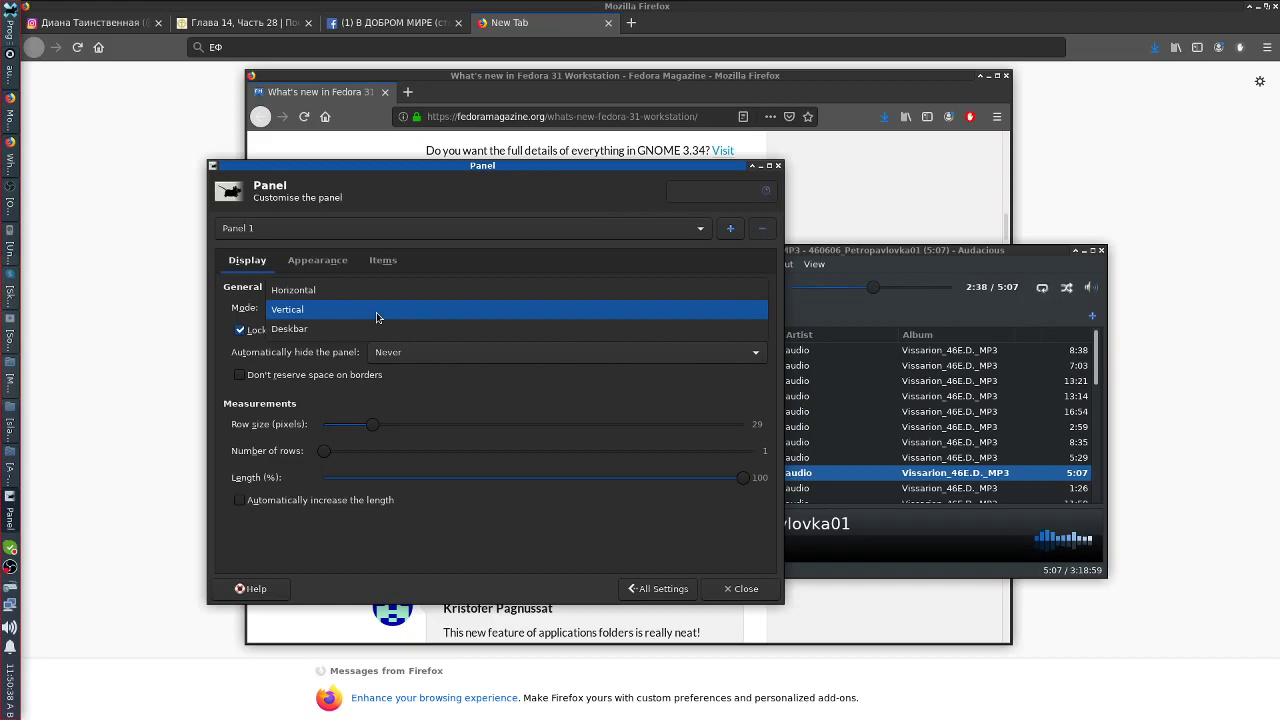
click(347, 330)
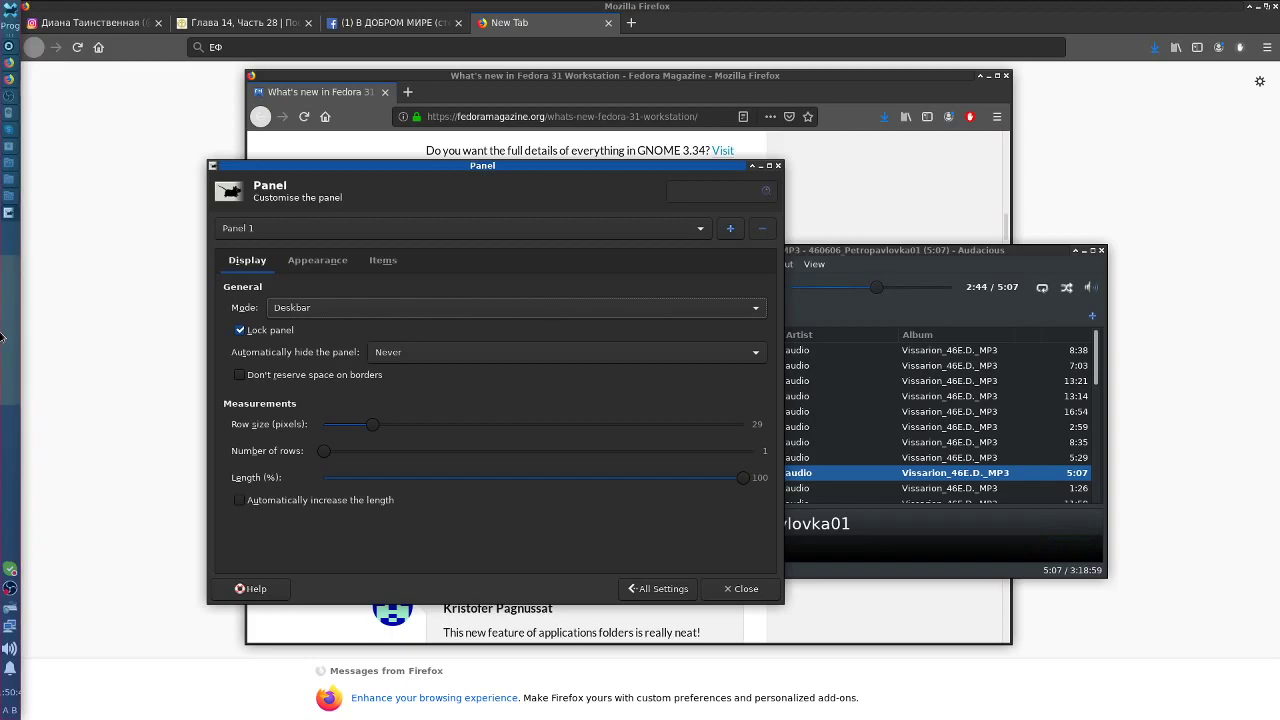
click(390, 312)
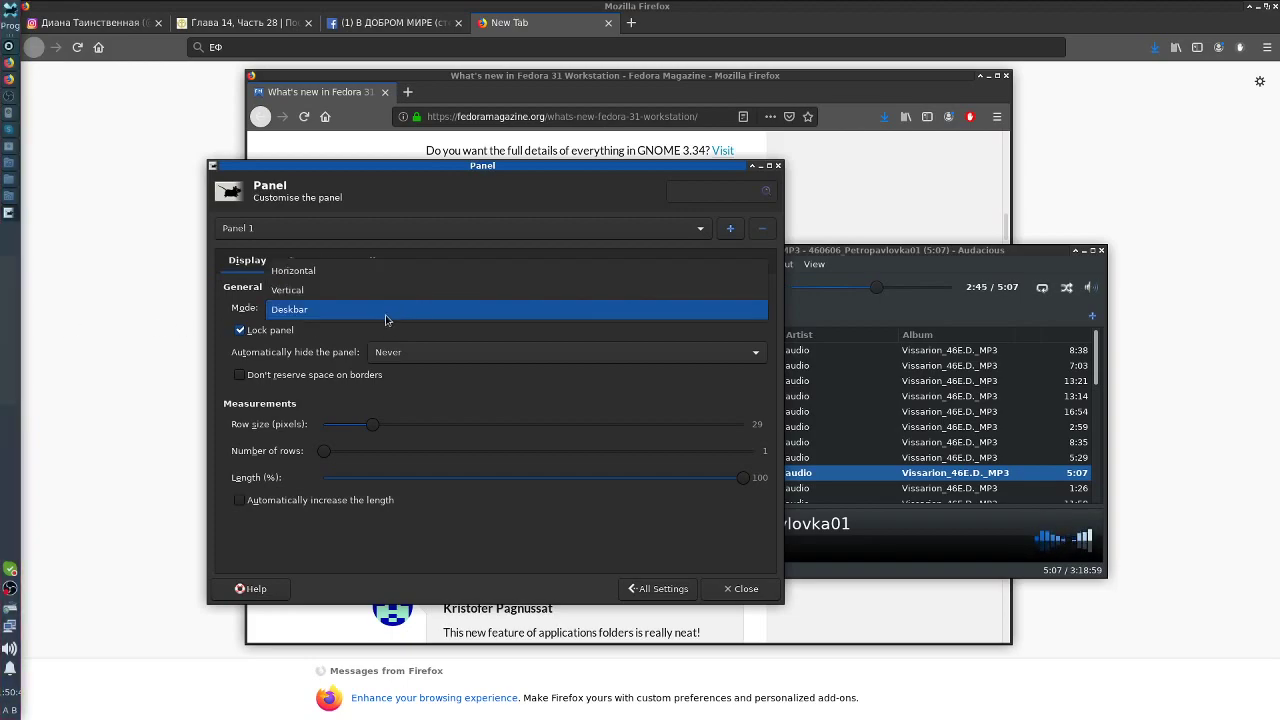
click(326, 289)
click(318, 300)
click(314, 288)
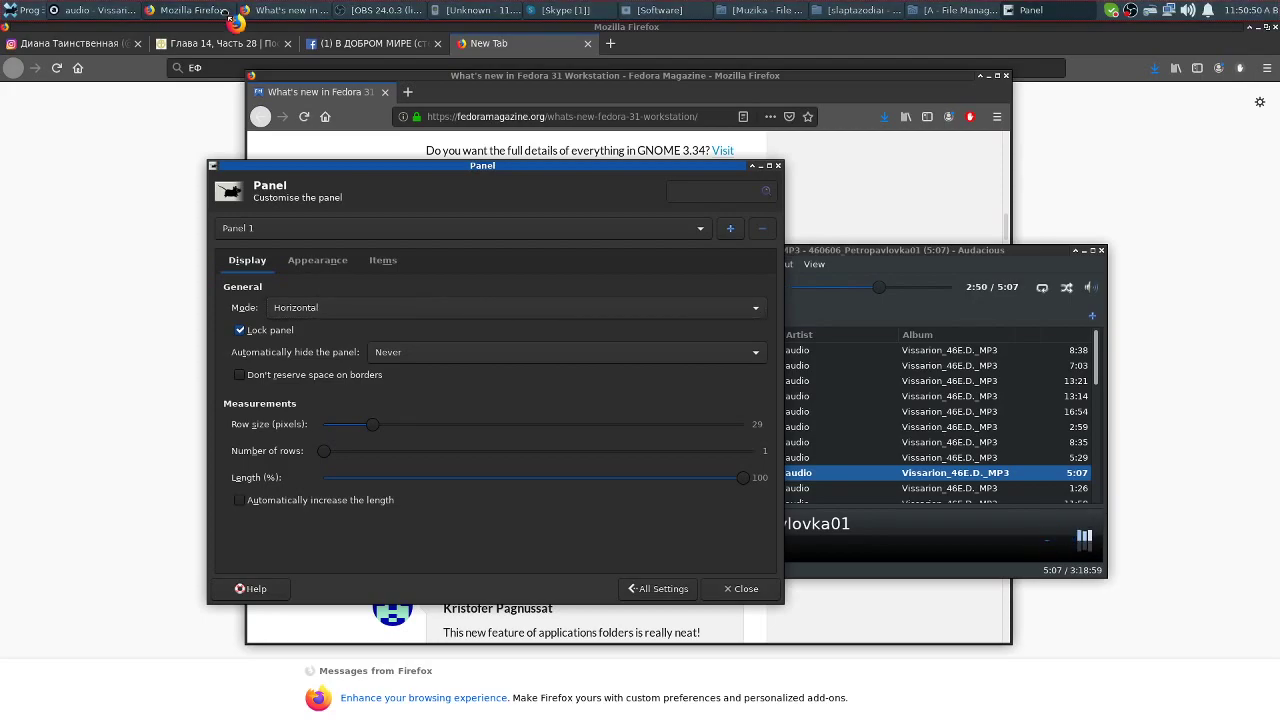
- Unlock Panel 1, move it to the bottom edge of the desktop and lock it again
click(265, 335)
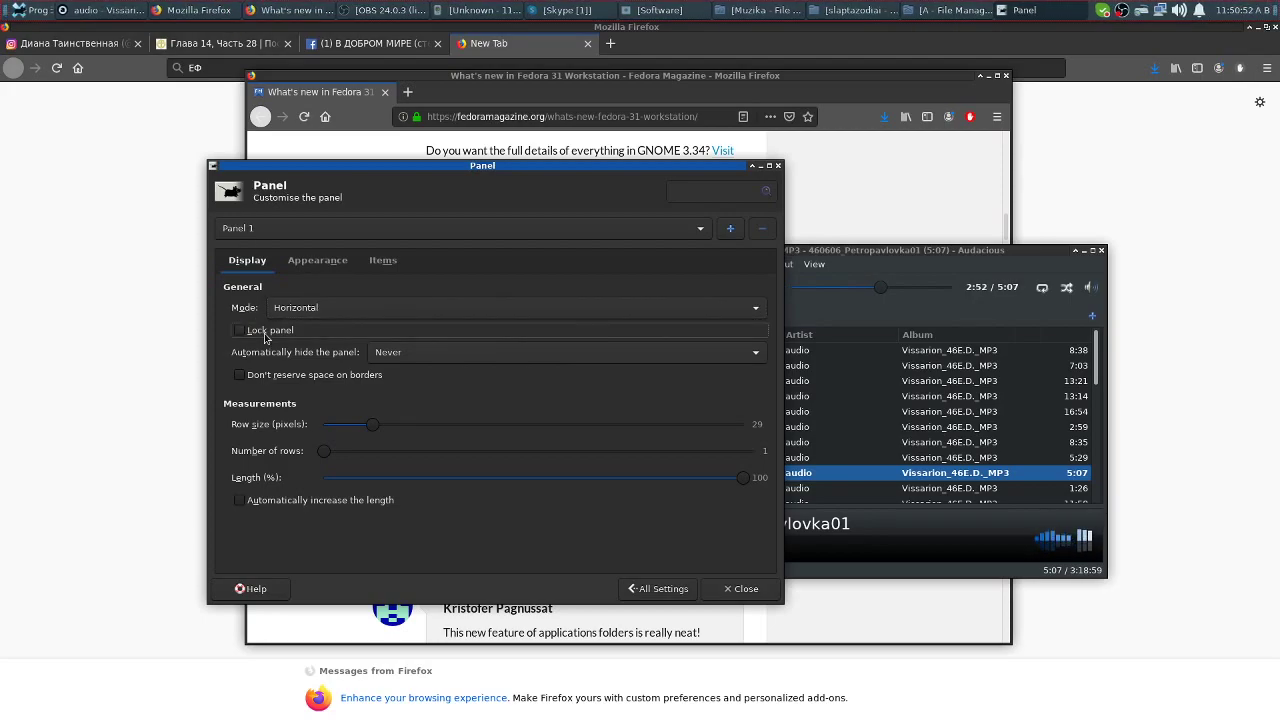
drag(268, 6, 299, 716)
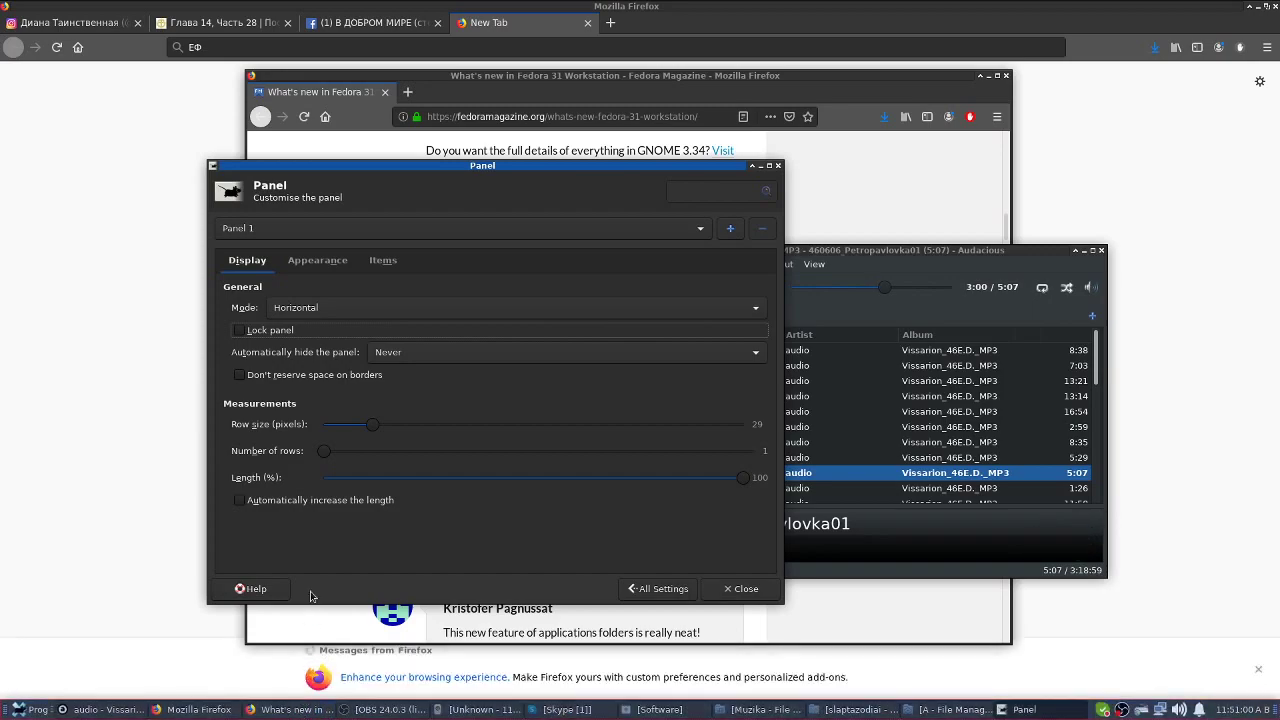
click(254, 330)
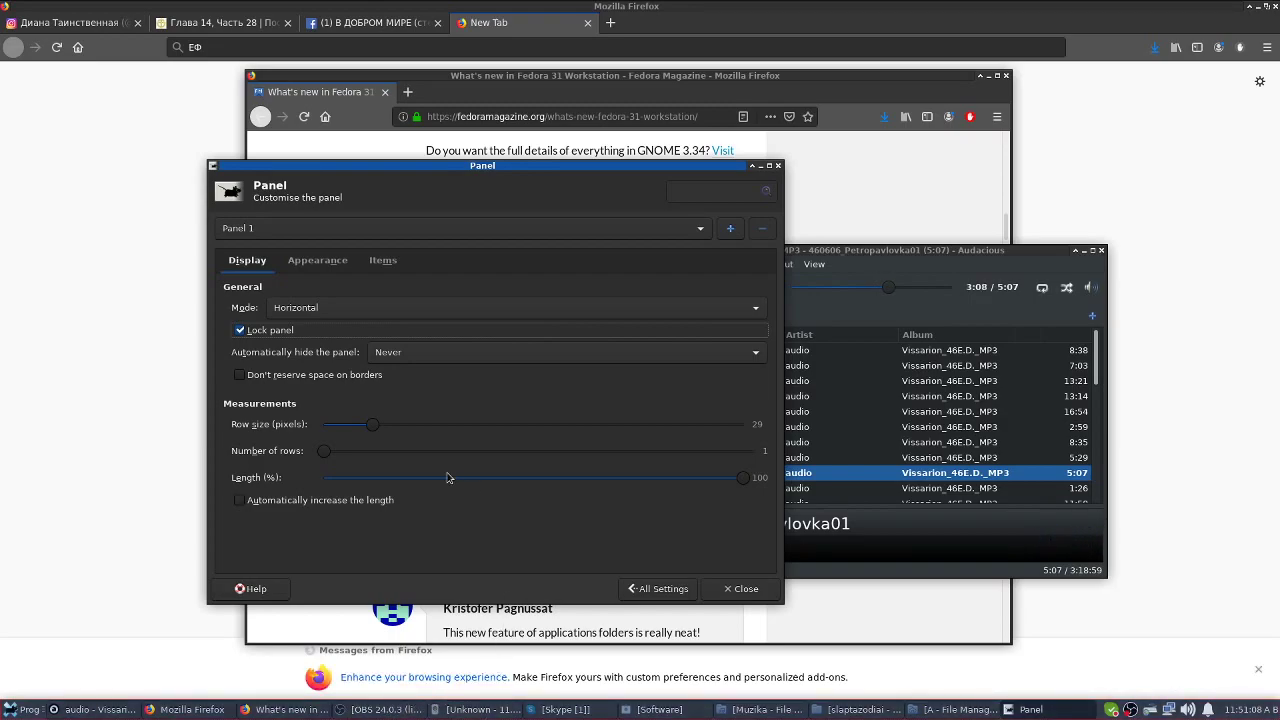
- Set Panel 1 to hide automatically Always, then reveal it and check its applications menu
click(420, 358)
click(420, 356)
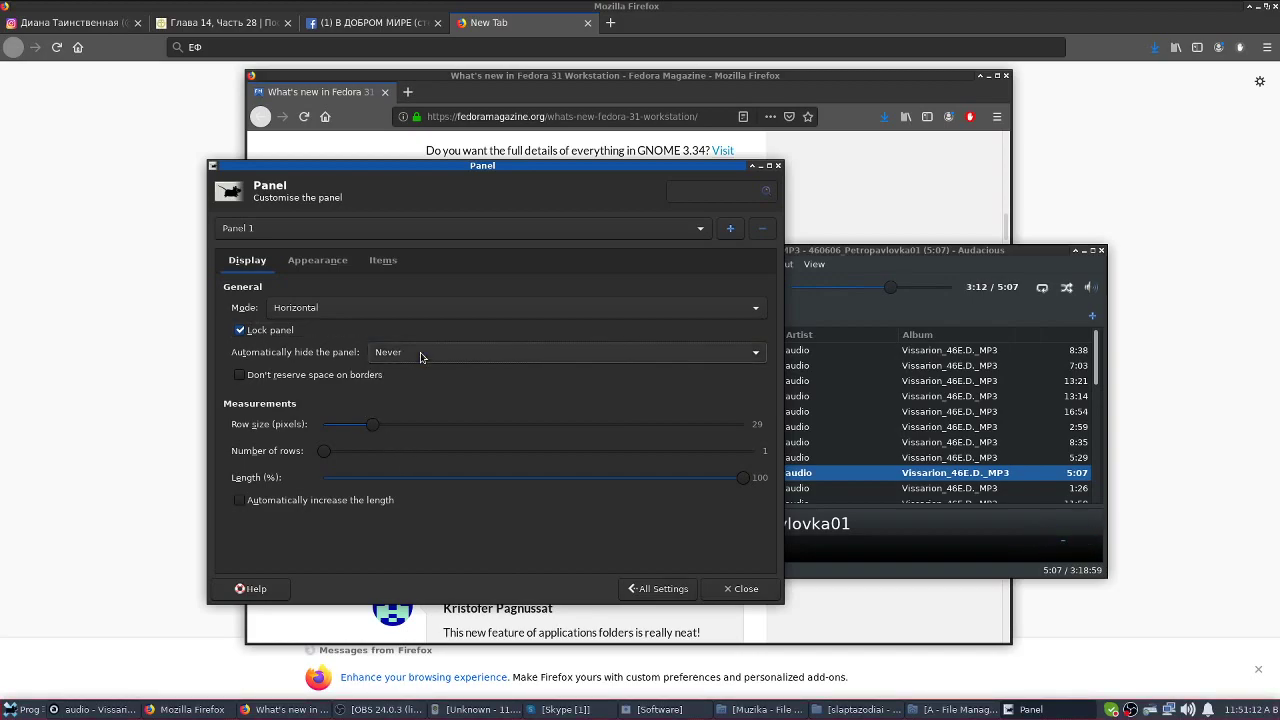
click(421, 356)
click(413, 391)
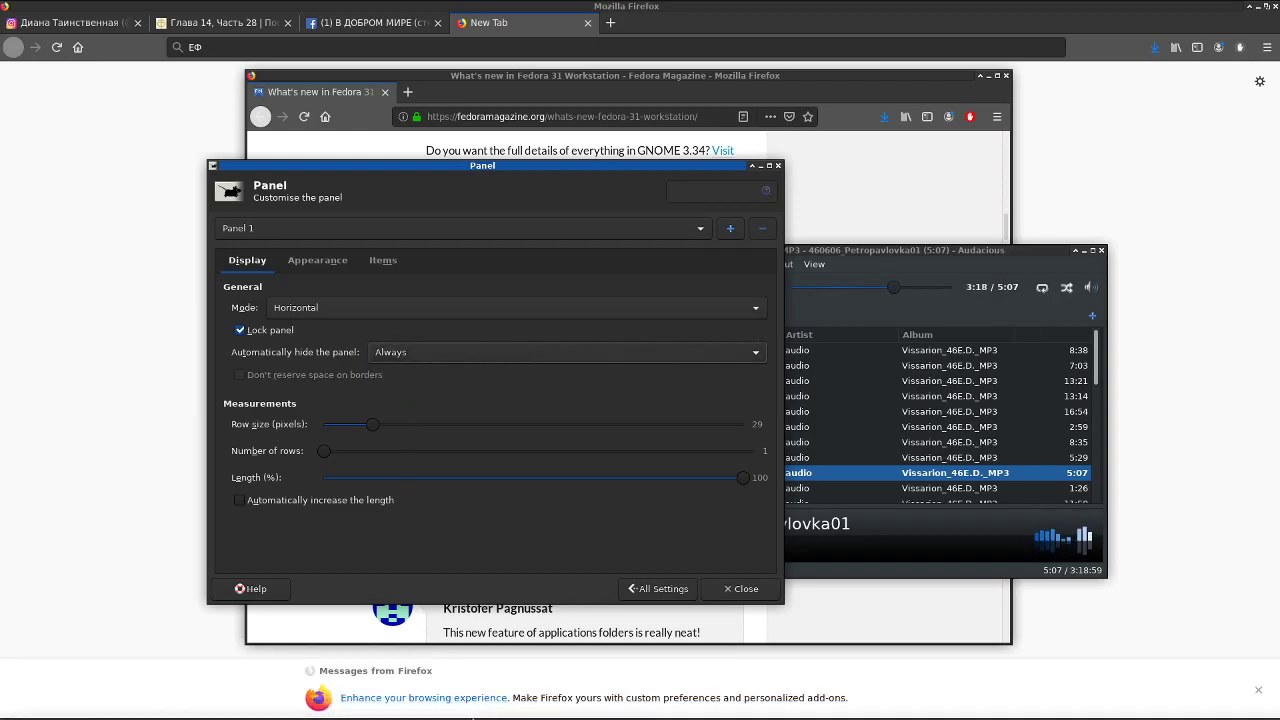
mouse_move(474, 717)
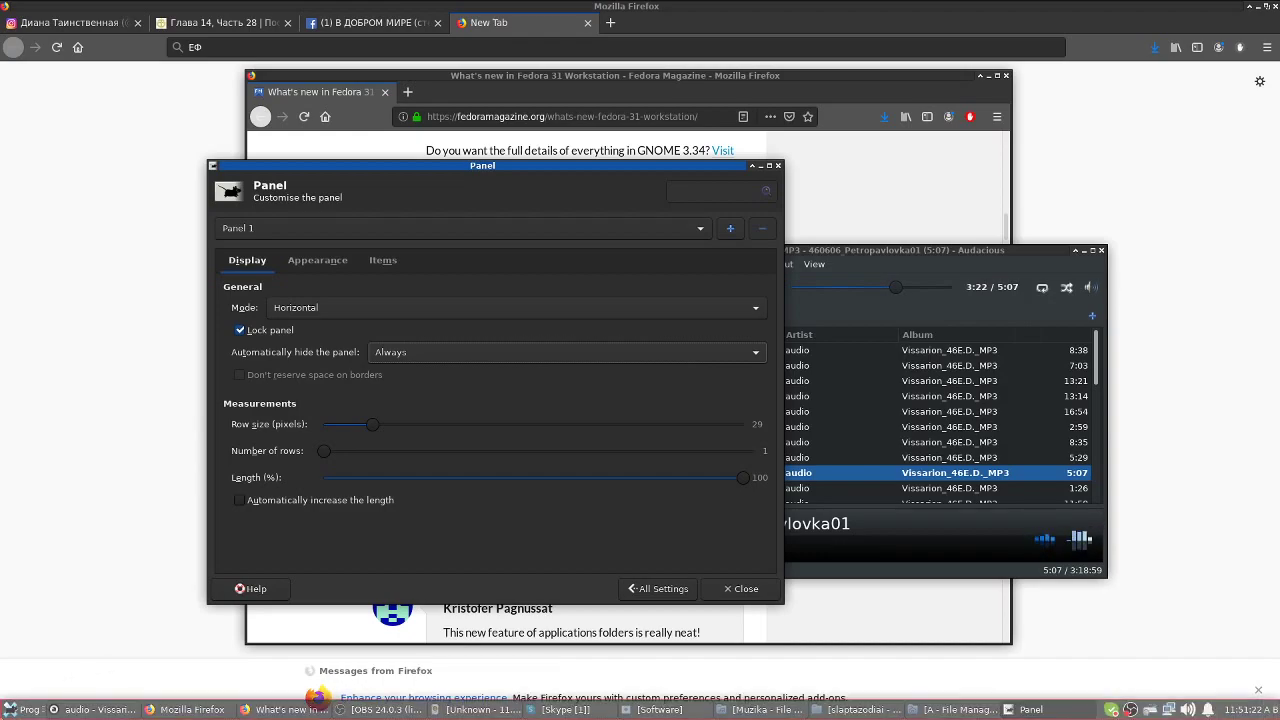
click(20, 710)
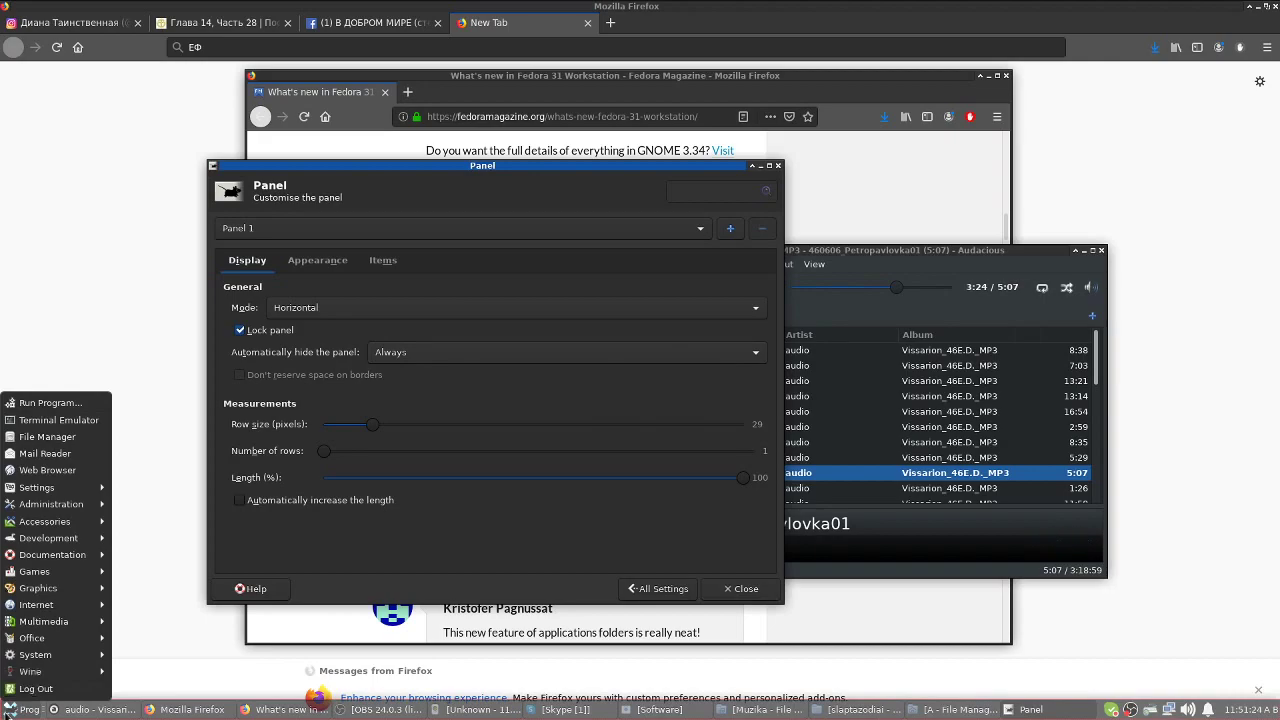
click(20, 710)
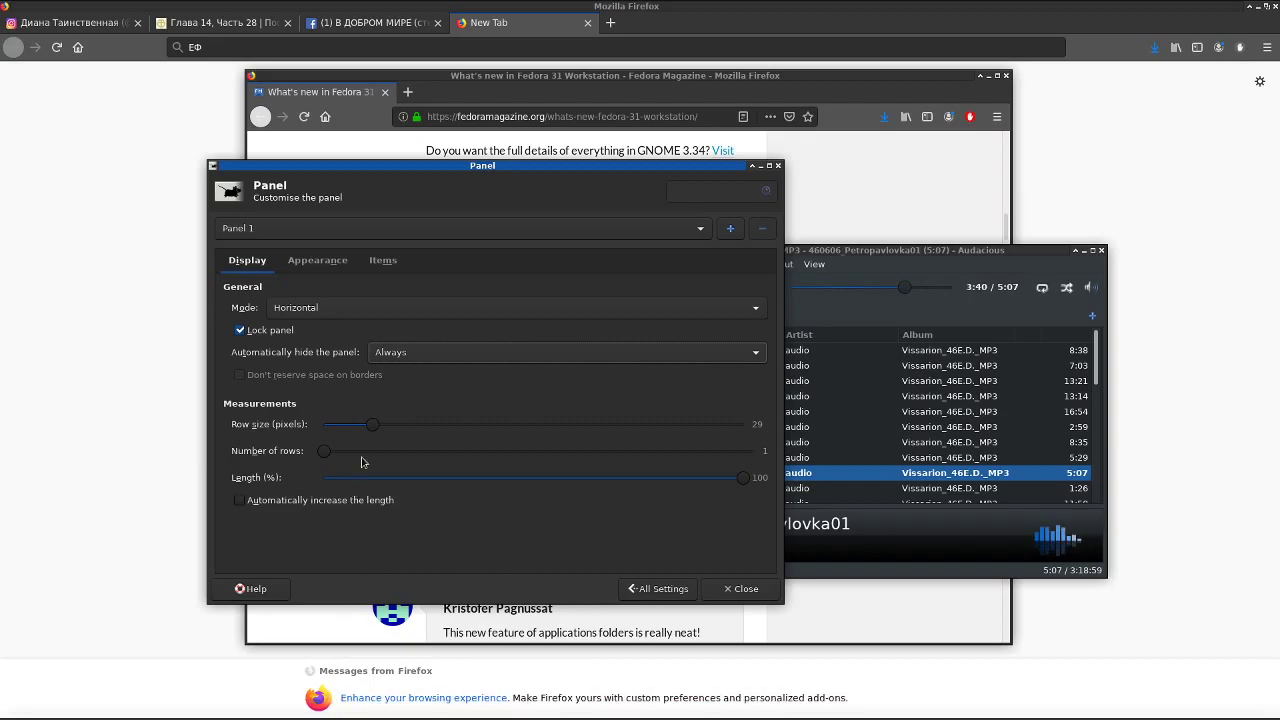
- Set Panel 1's row size to 49 pixels and its opacity to 93 on enter and 98 on leave
drag(372, 424, 448, 425)
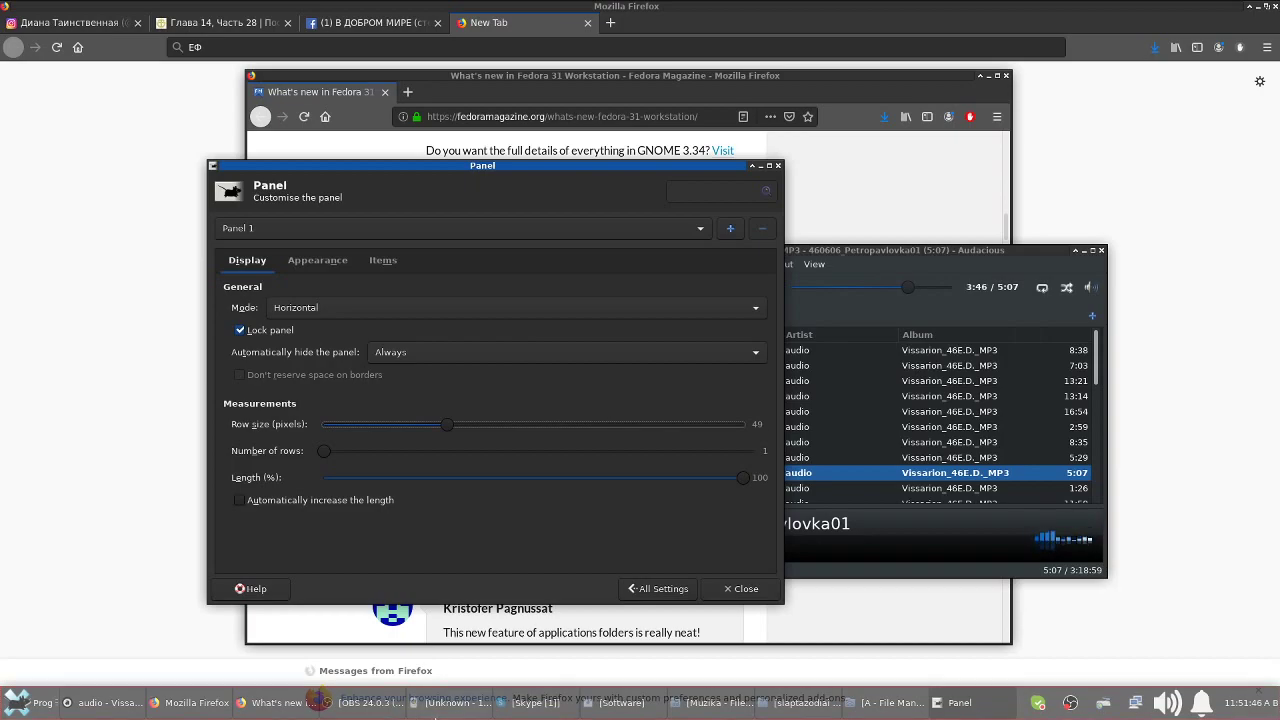
click(332, 262)
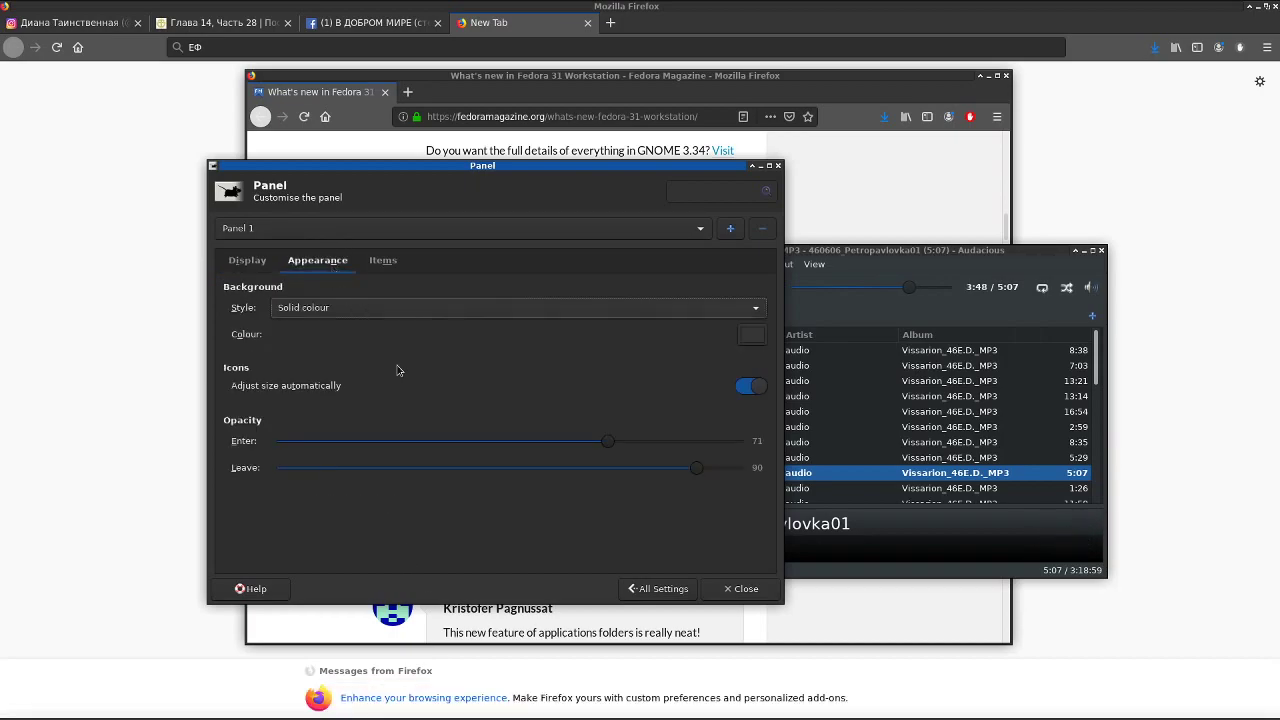
drag(700, 470, 736, 470)
drag(609, 443, 677, 456)
mouse_move(597, 717)
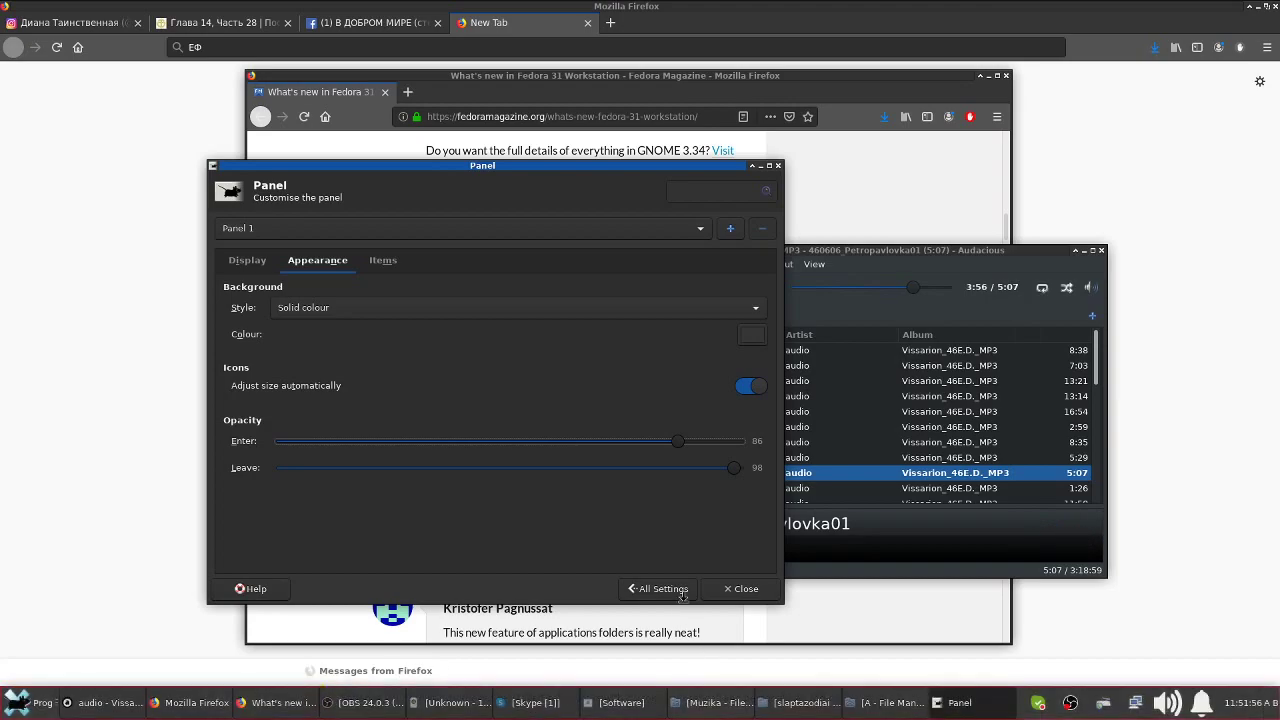
drag(683, 444, 717, 452)
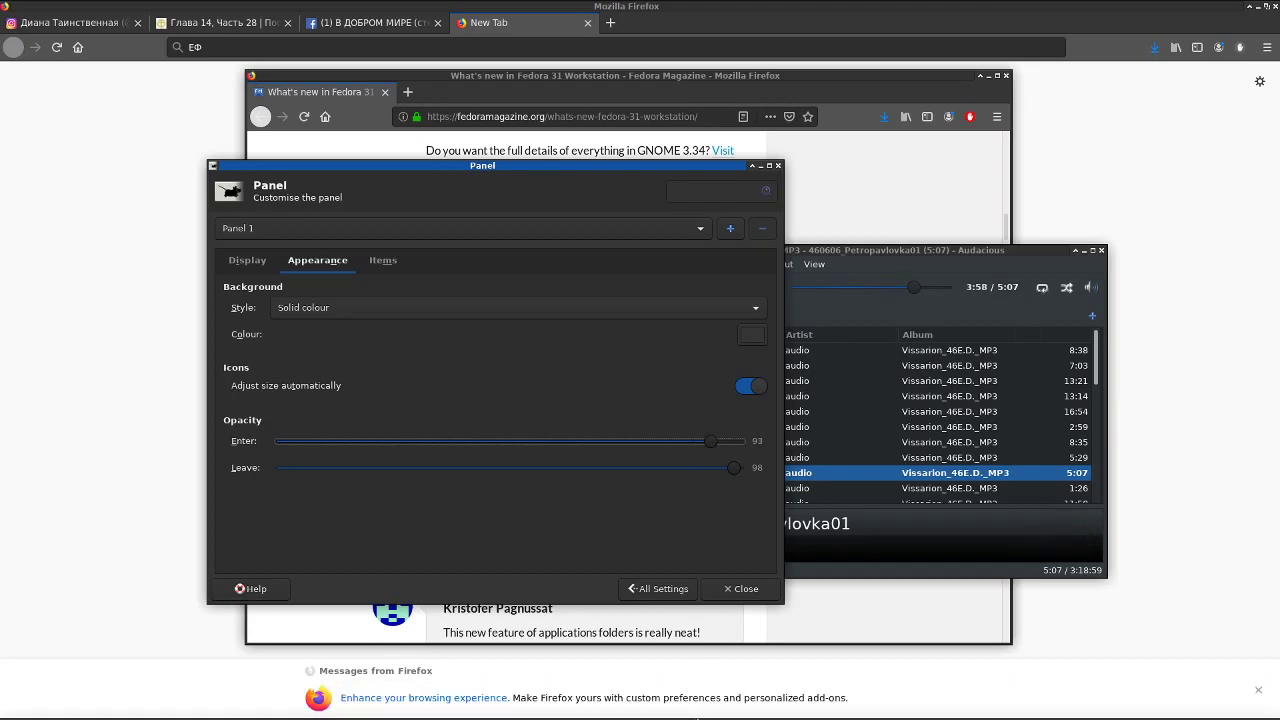
mouse_move(697, 716)
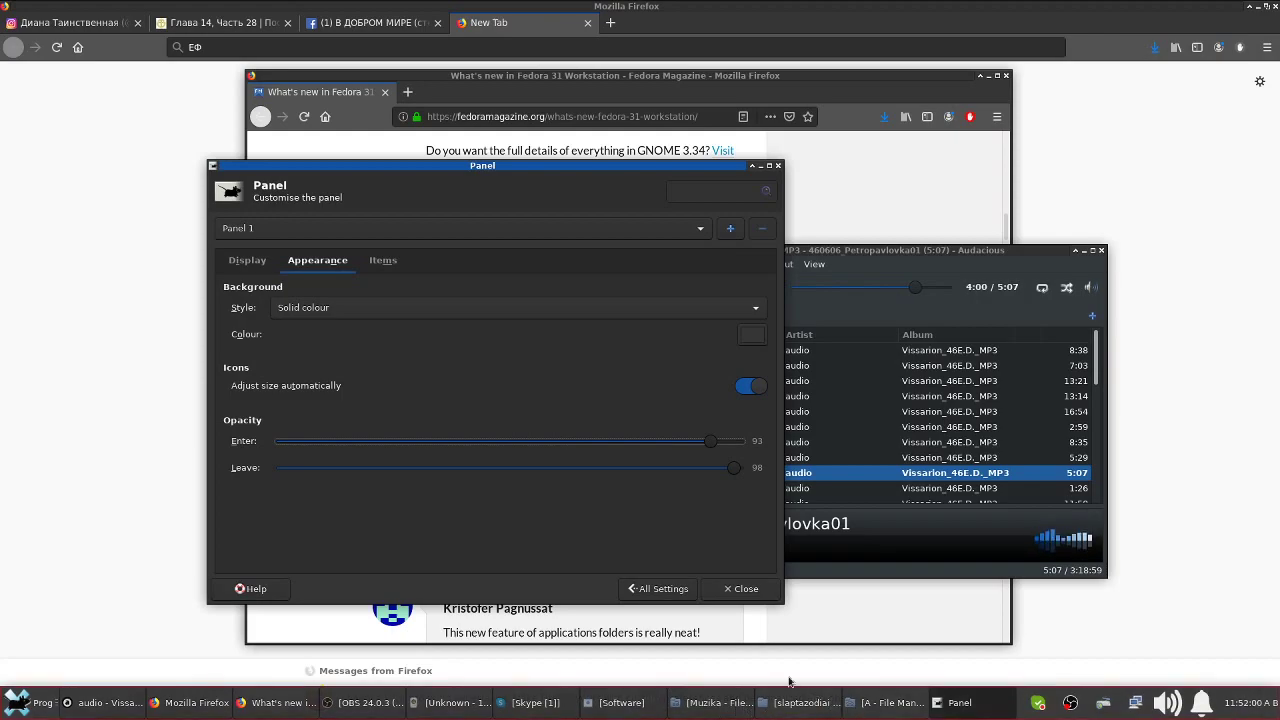
- Reveal the hidden panel and examine its window buttons and volume menu
mouse_move(417, 716)
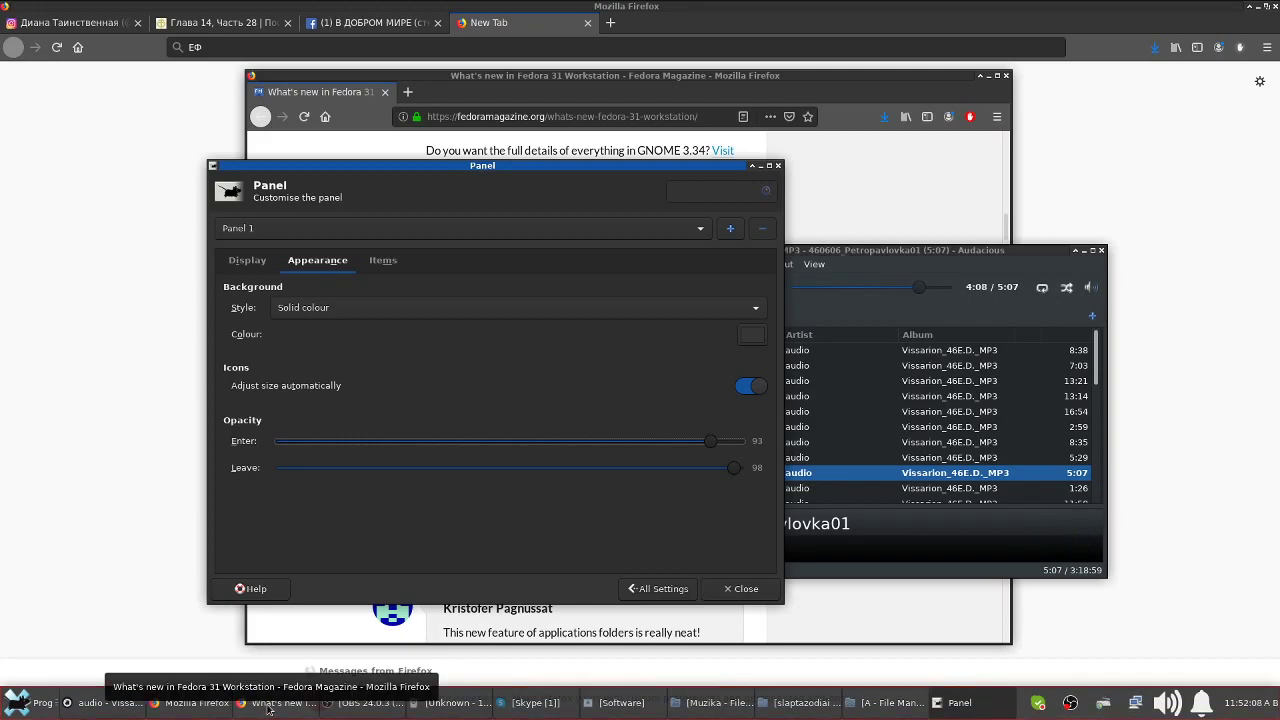
click(1166, 703)
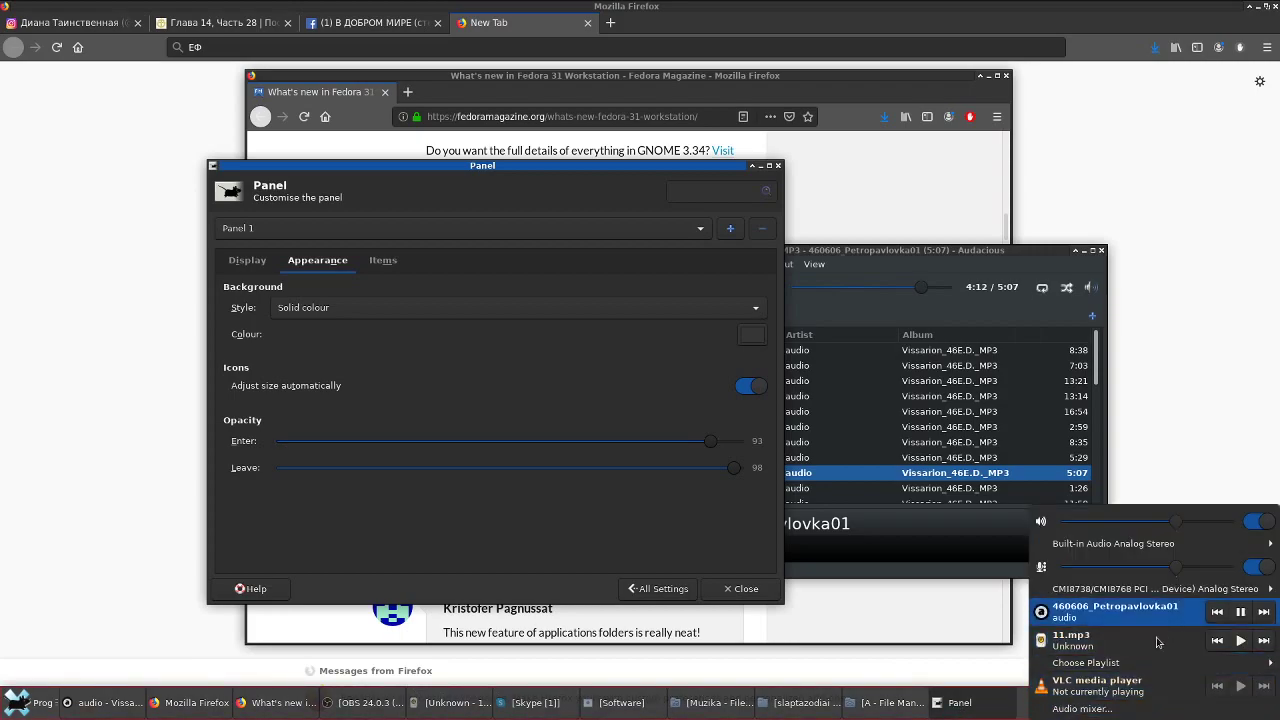
click(745, 558)
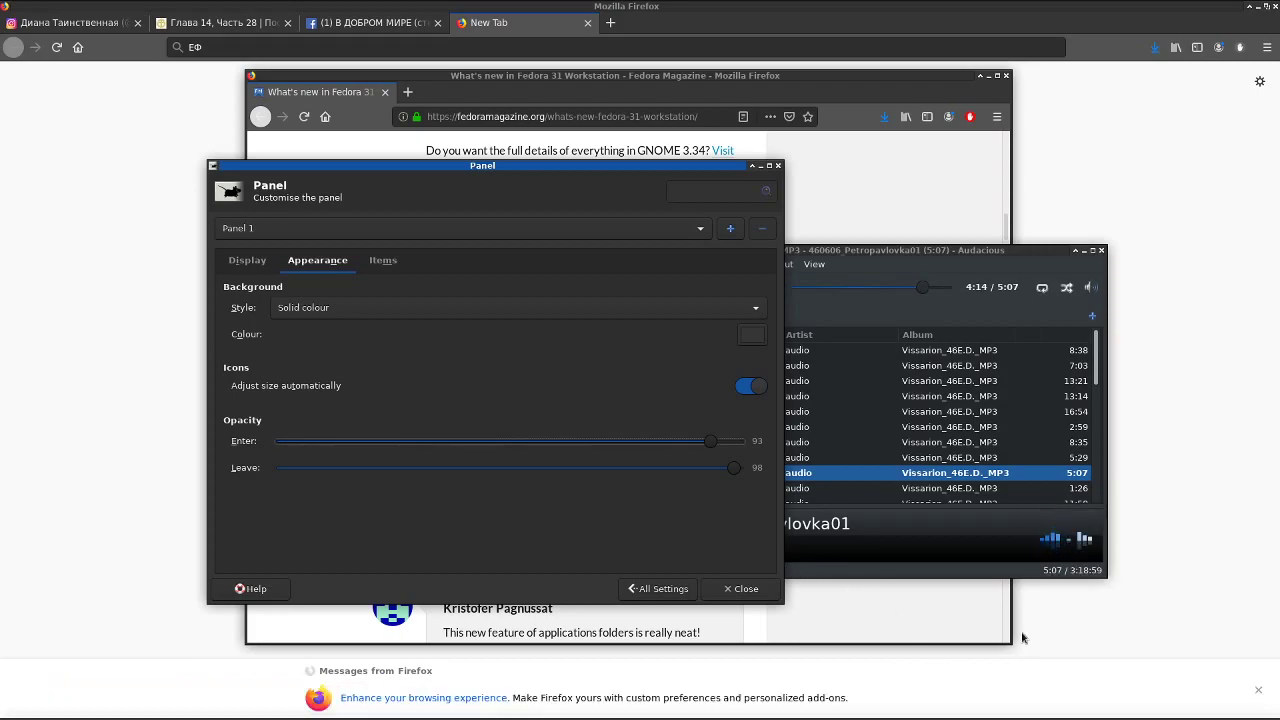
click(1176, 710)
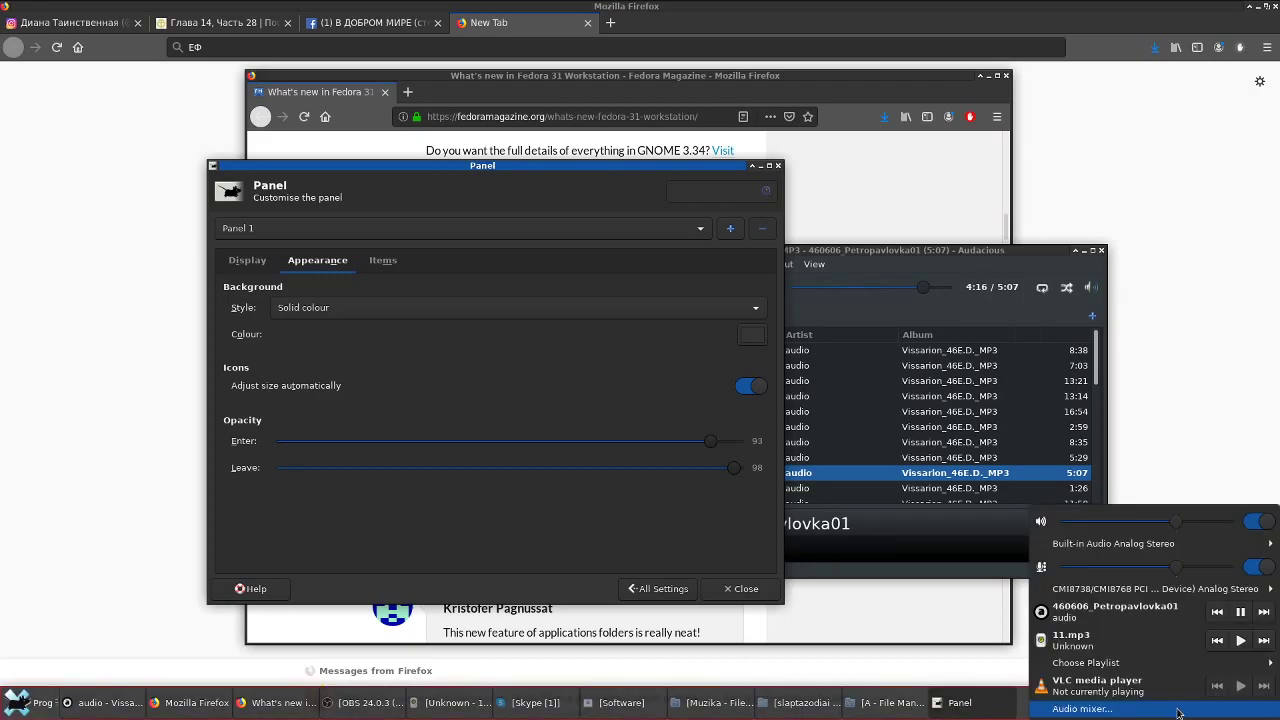
click(779, 527)
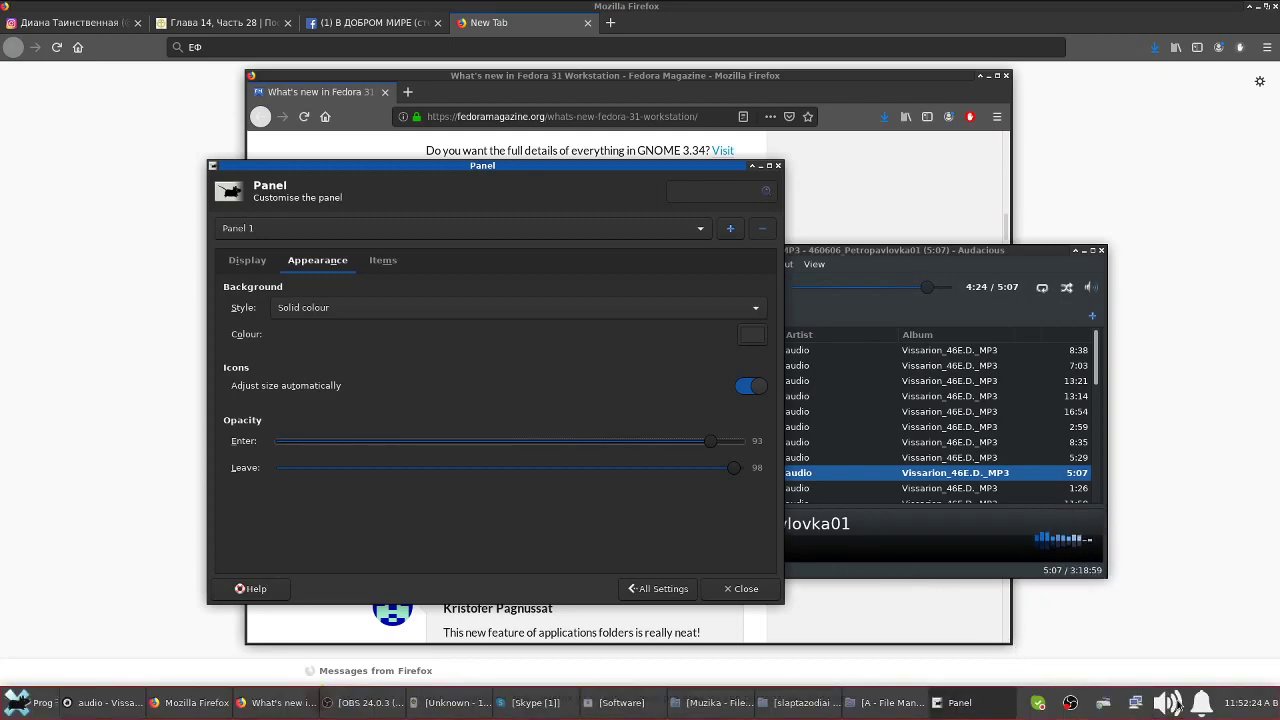
- Open the notification settings from the panel, review the General and Applications options, and close them
click(1207, 705)
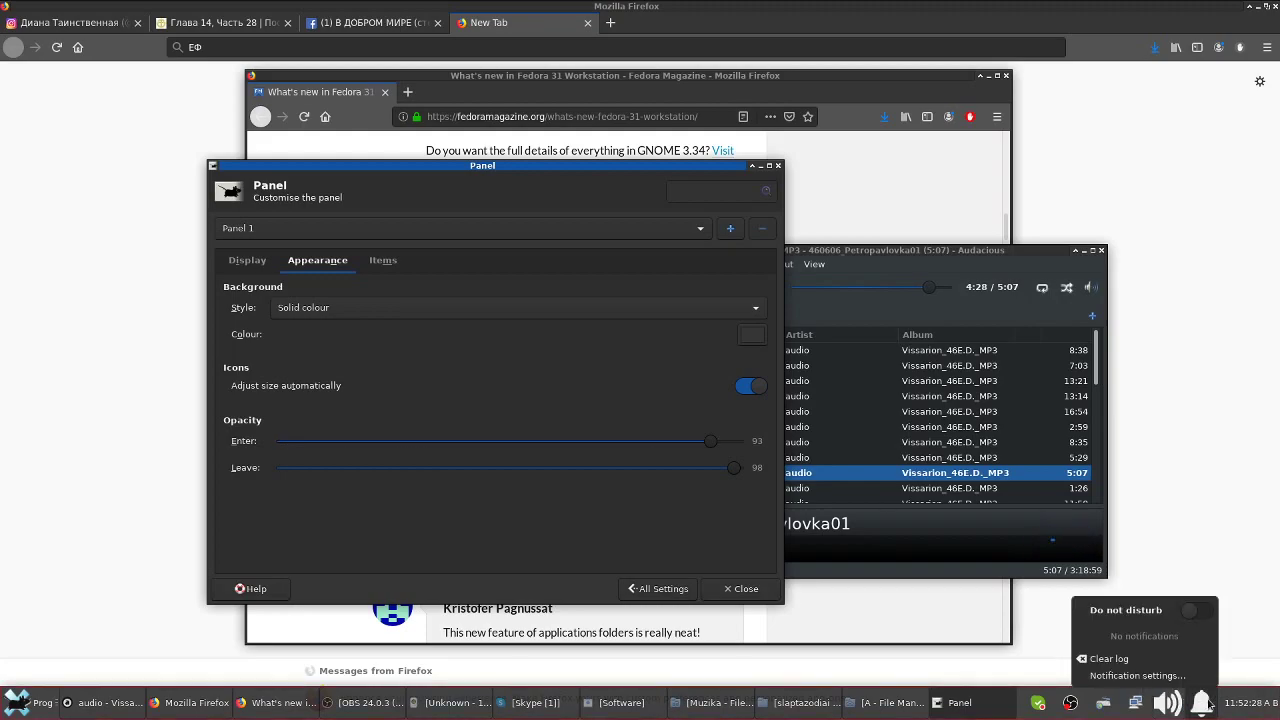
click(1137, 675)
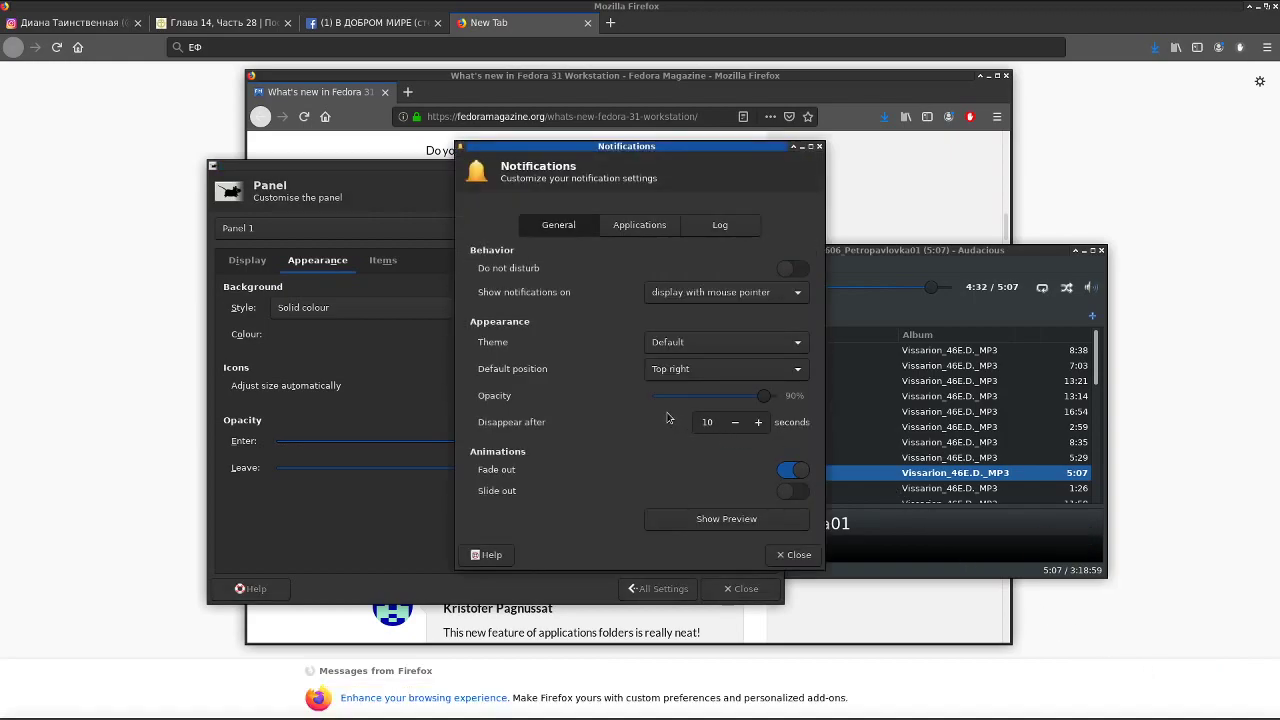
click(642, 226)
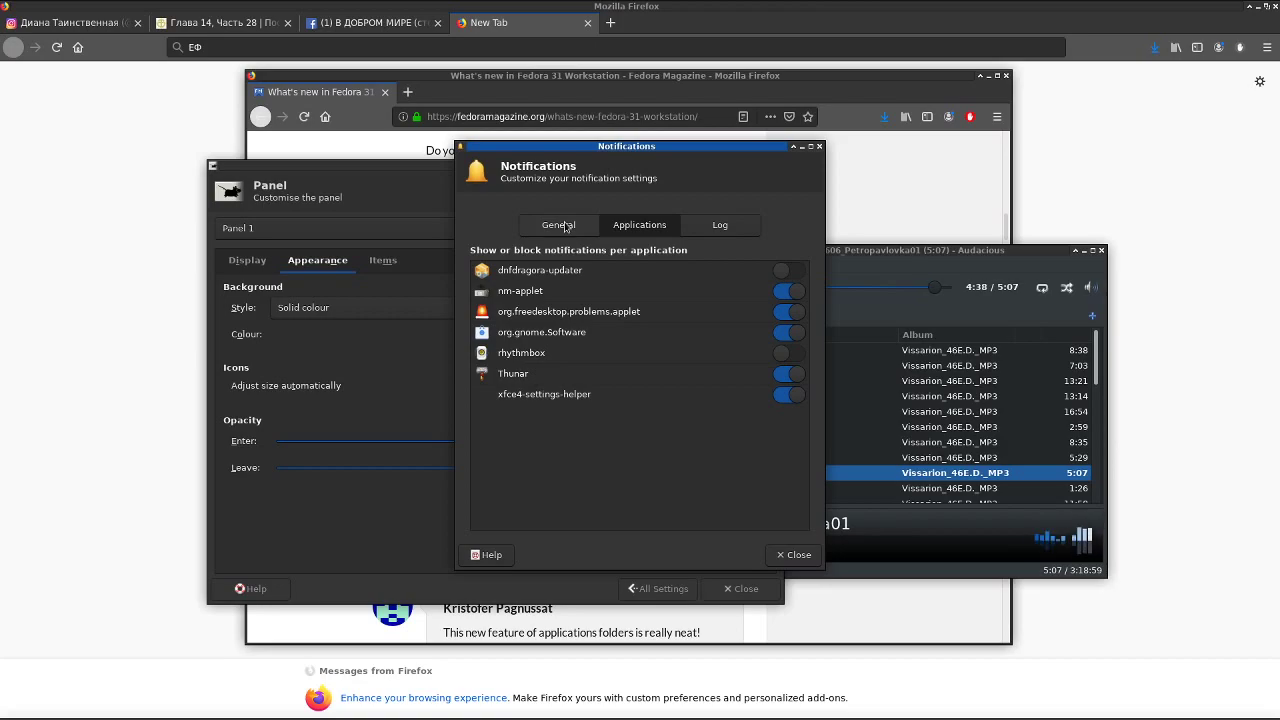
click(565, 227)
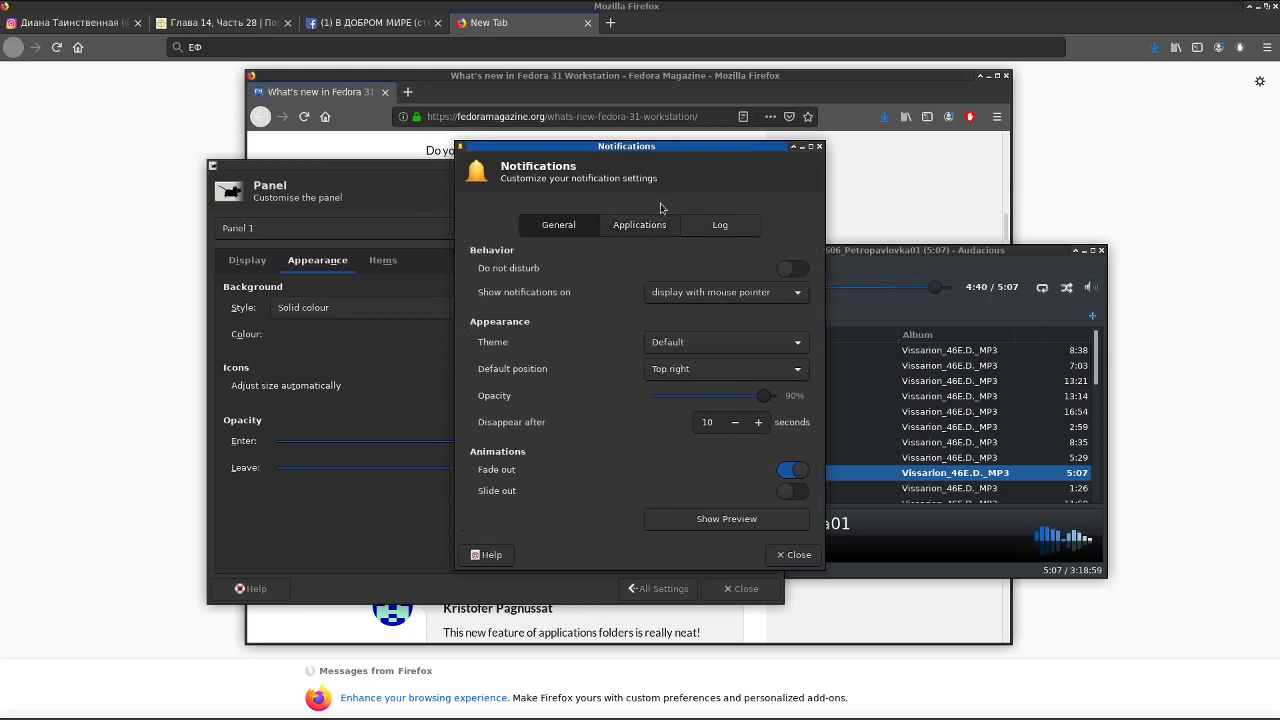
click(819, 147)
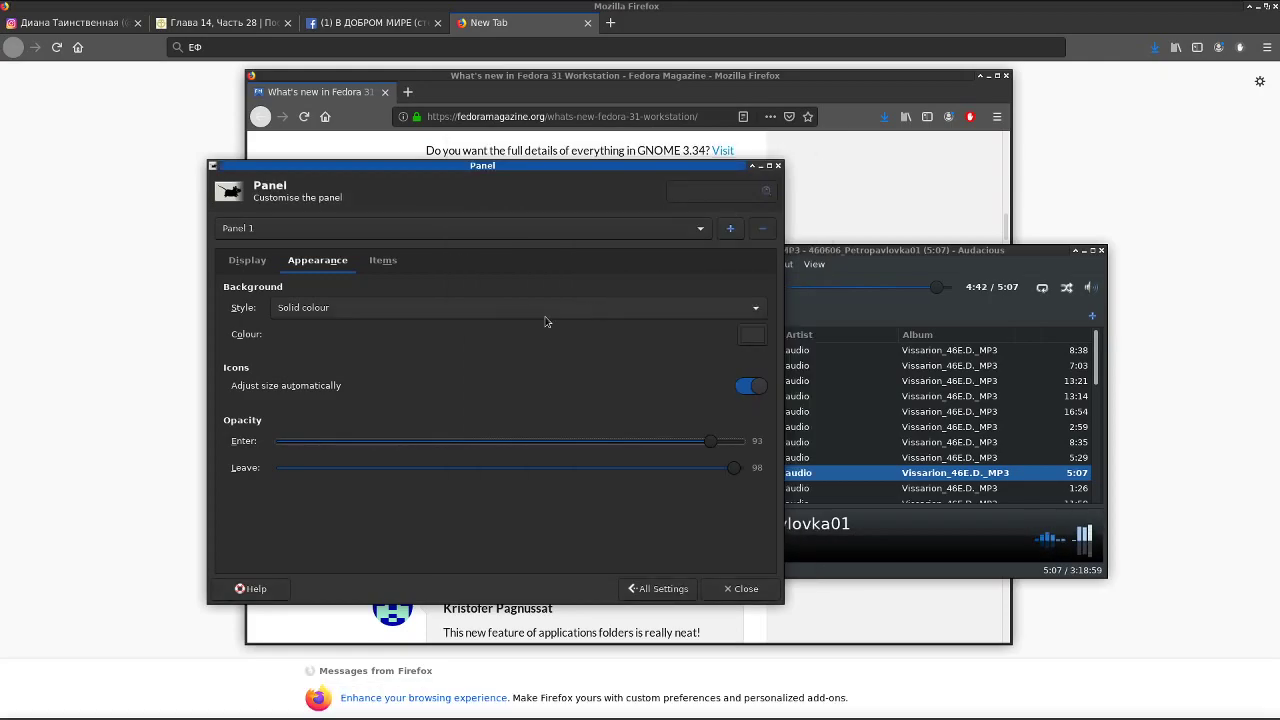
- Review Panel 1's items, select the Notification Plugin and check the volume sliders in the panel's sound menu
click(383, 261)
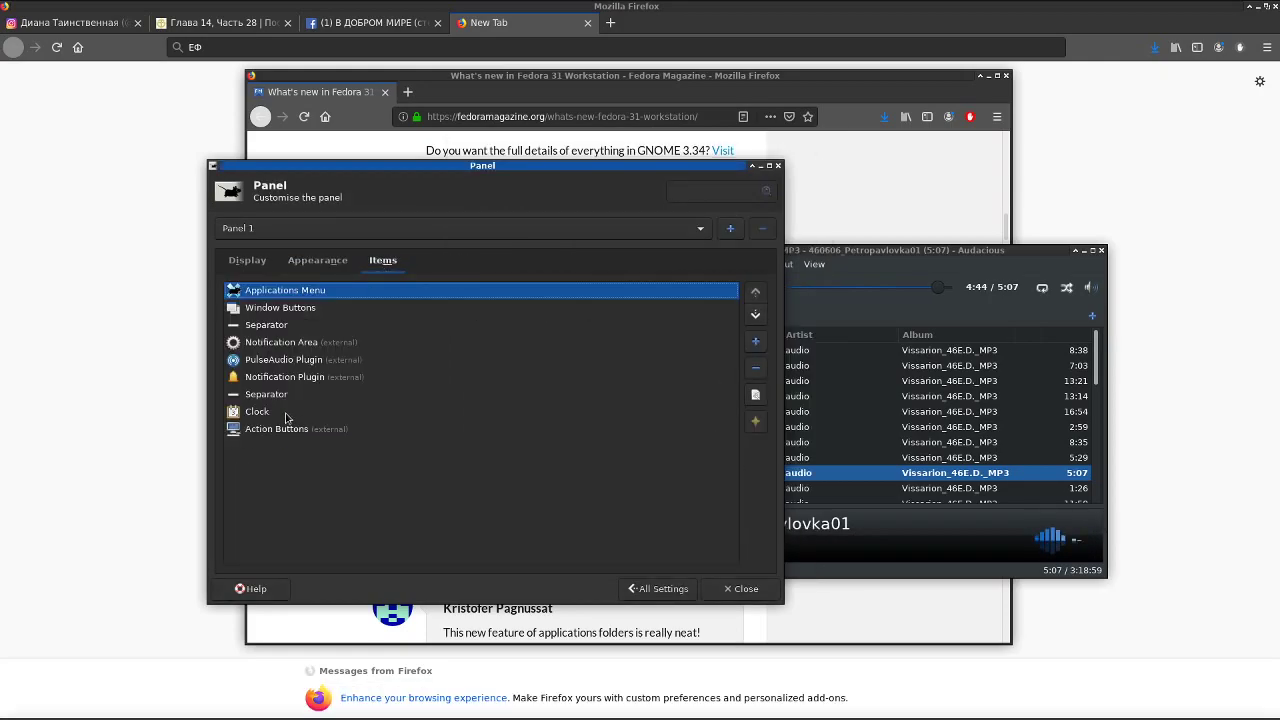
click(299, 380)
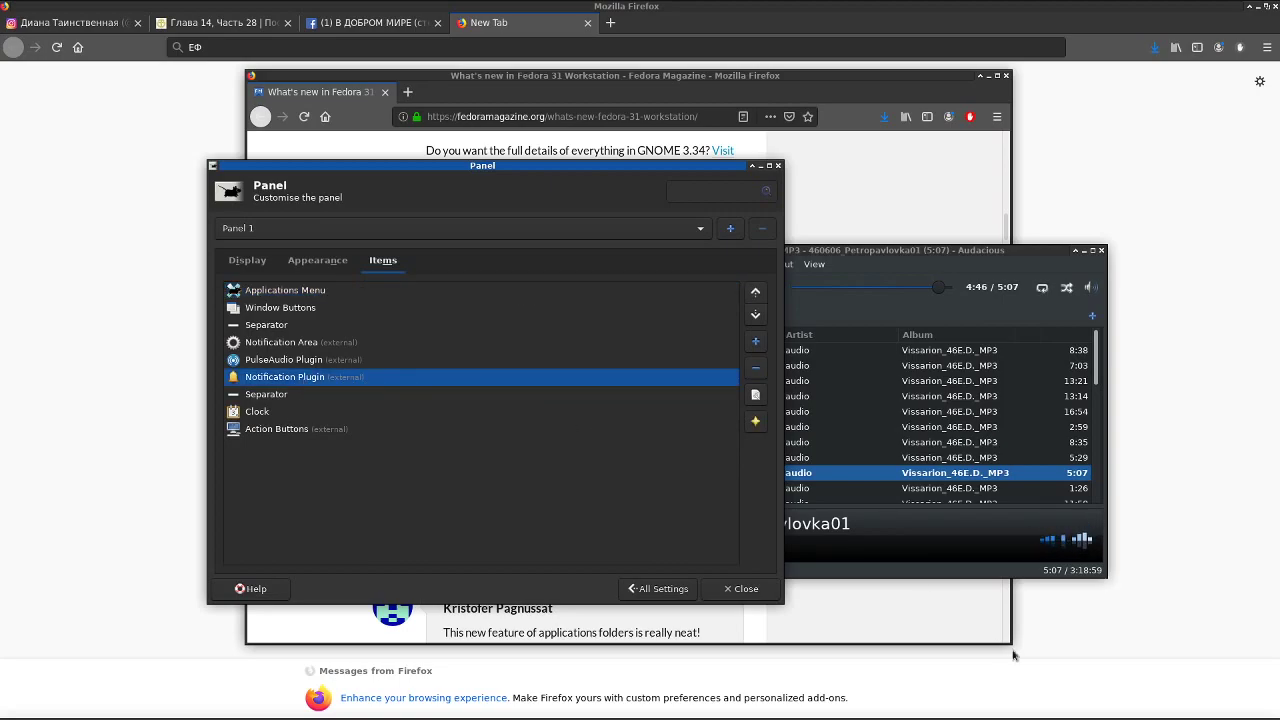
mouse_move(1100, 716)
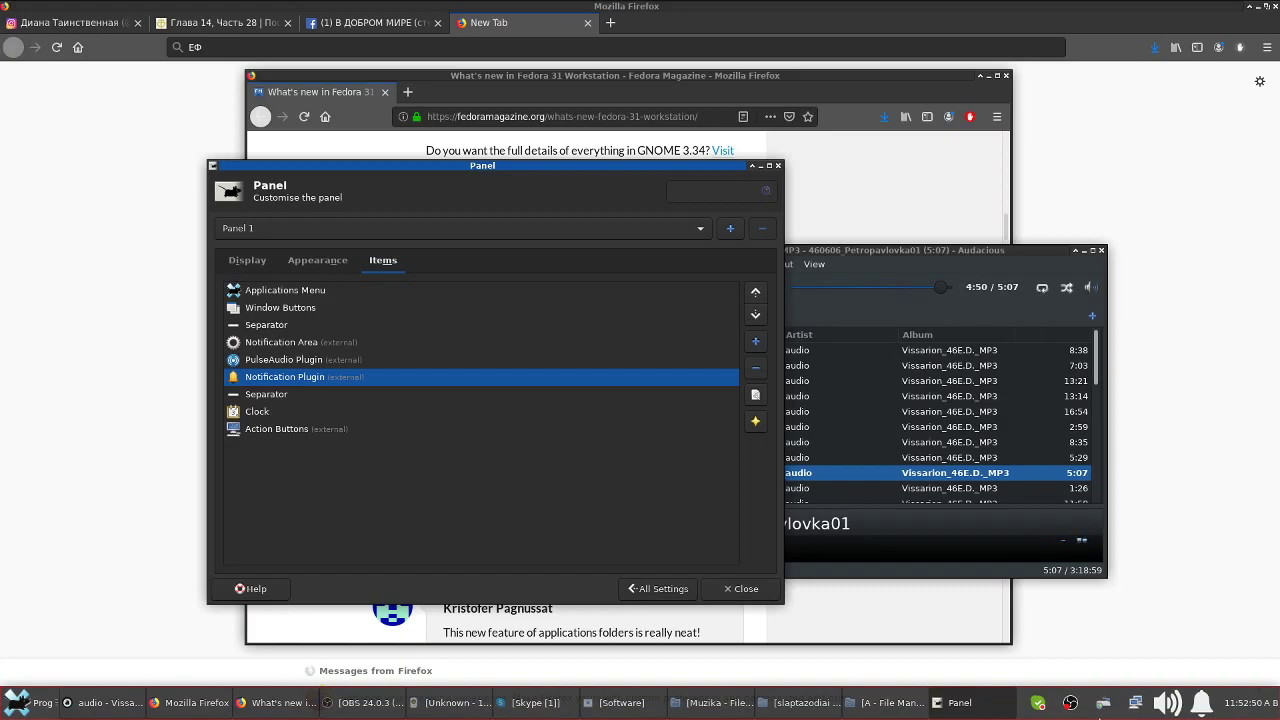
click(1162, 706)
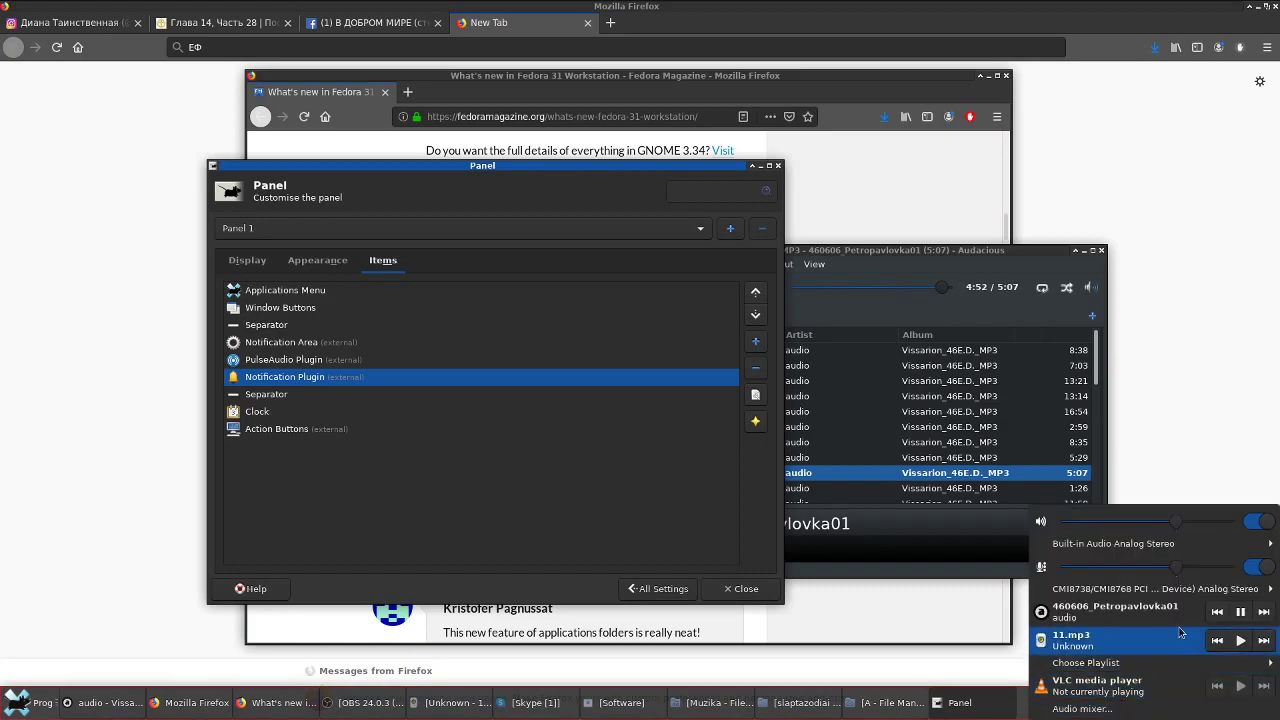
drag(1176, 521, 1176, 524)
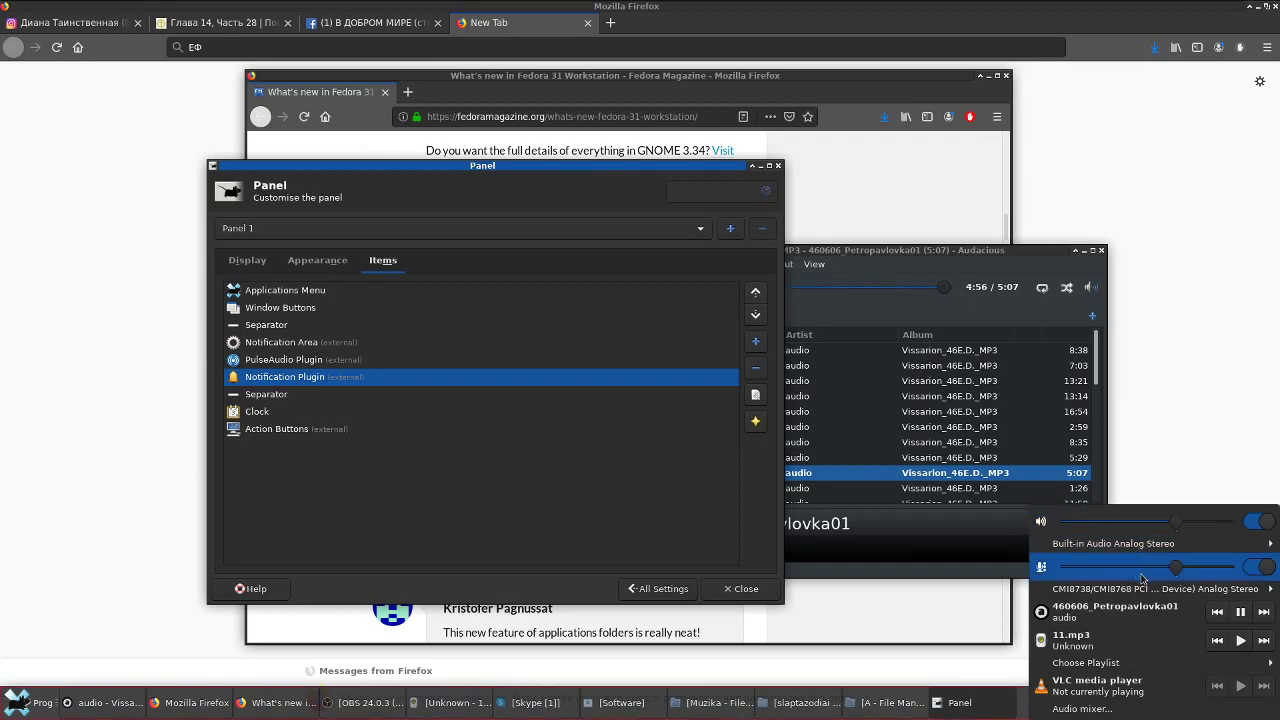
- Dismiss the sound menu, minimise the Panel settings and check window switching among the home folder, OBS and the Fedora Magazine page
click(1007, 705)
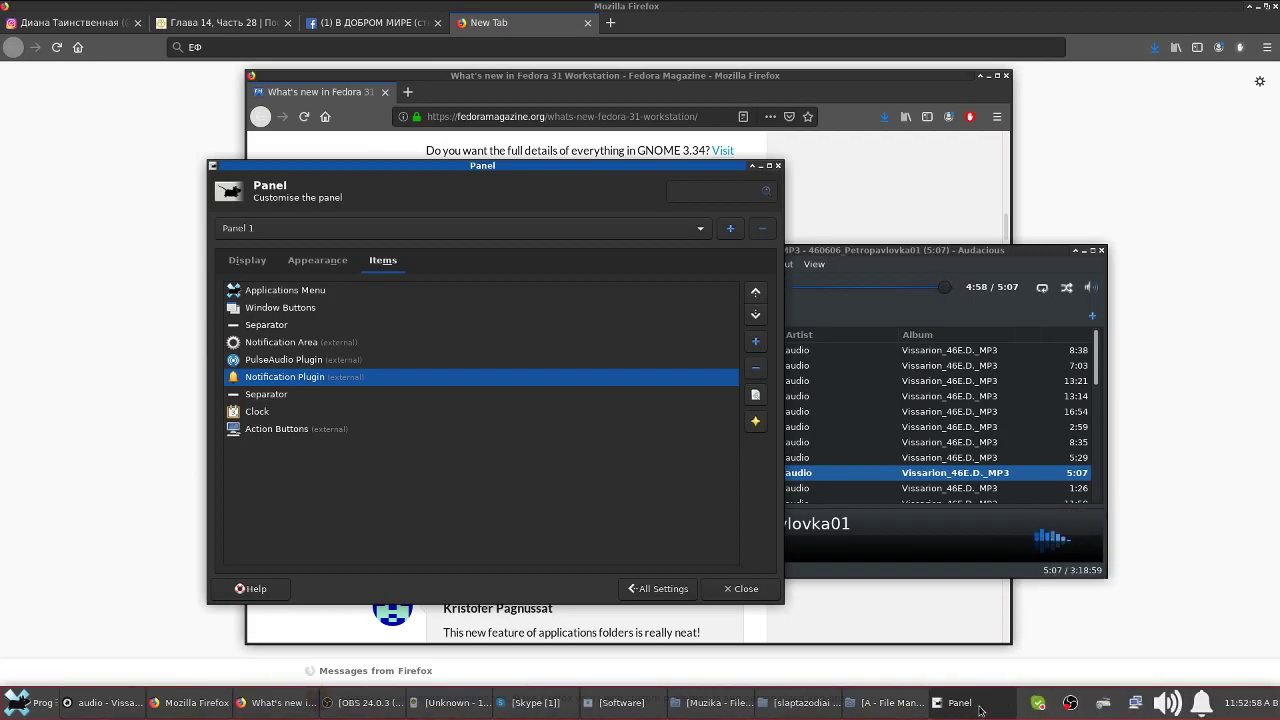
click(980, 708)
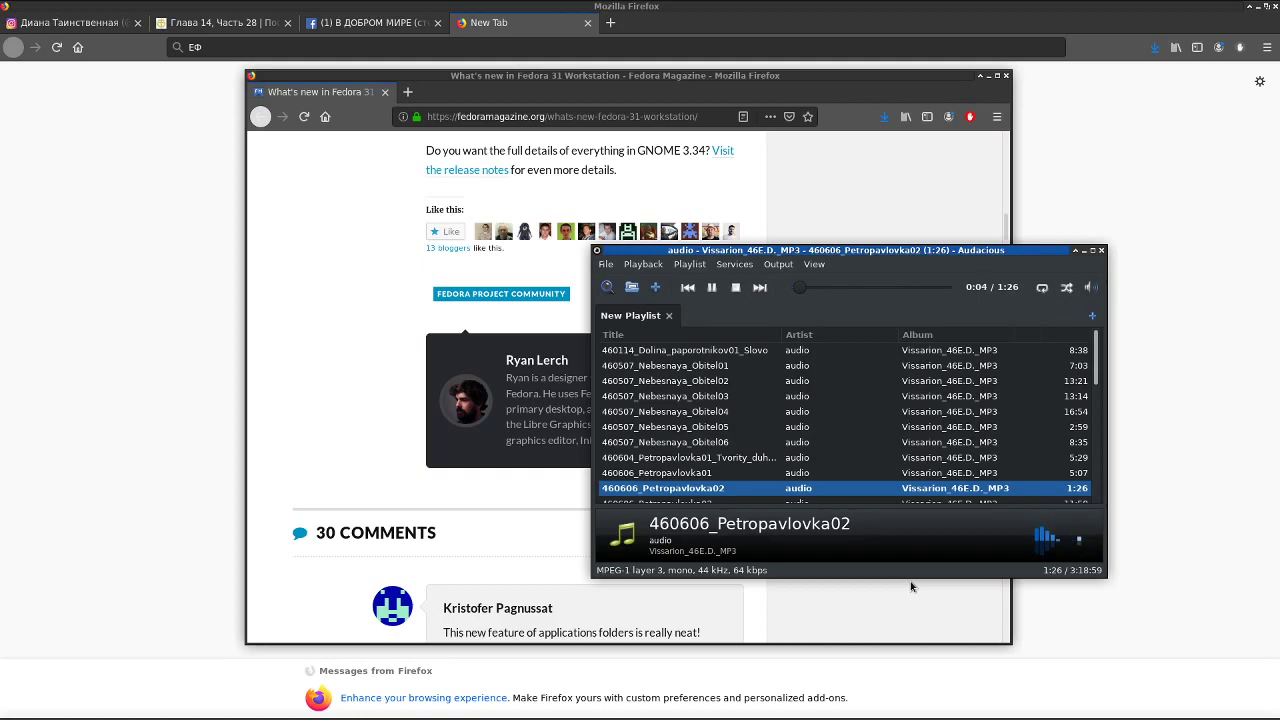
mouse_move(721, 712)
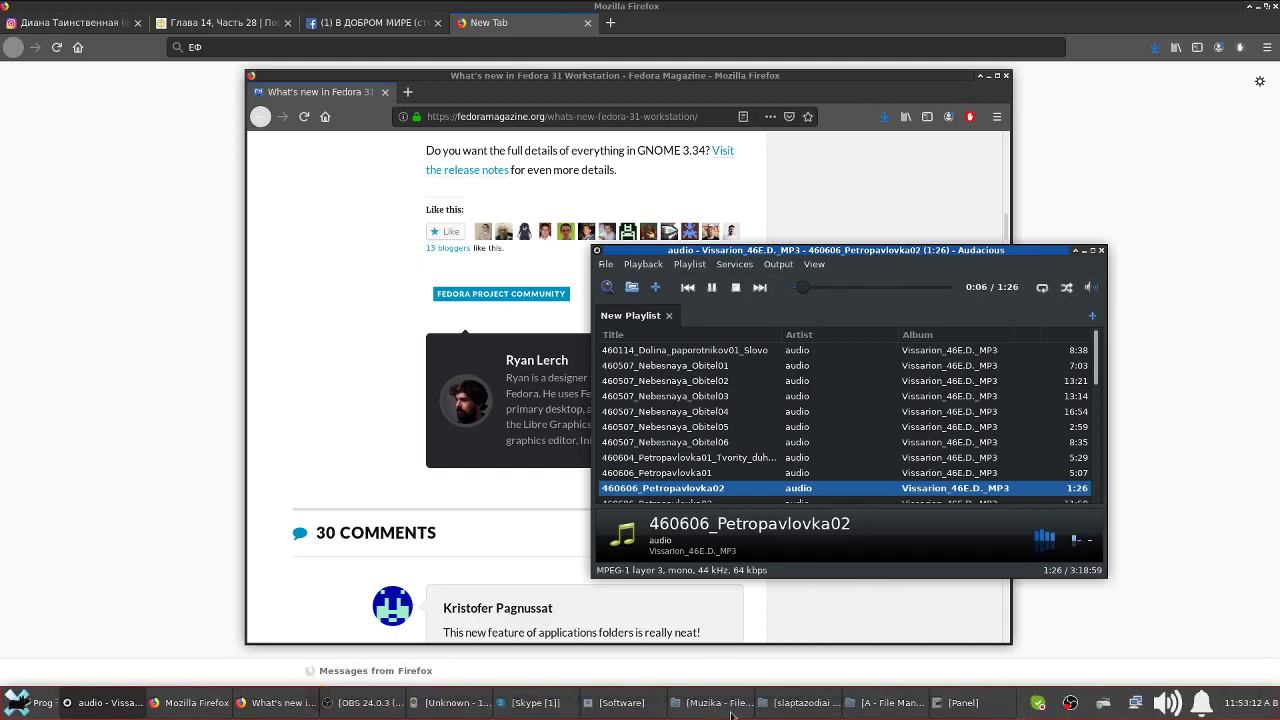
click(884, 710)
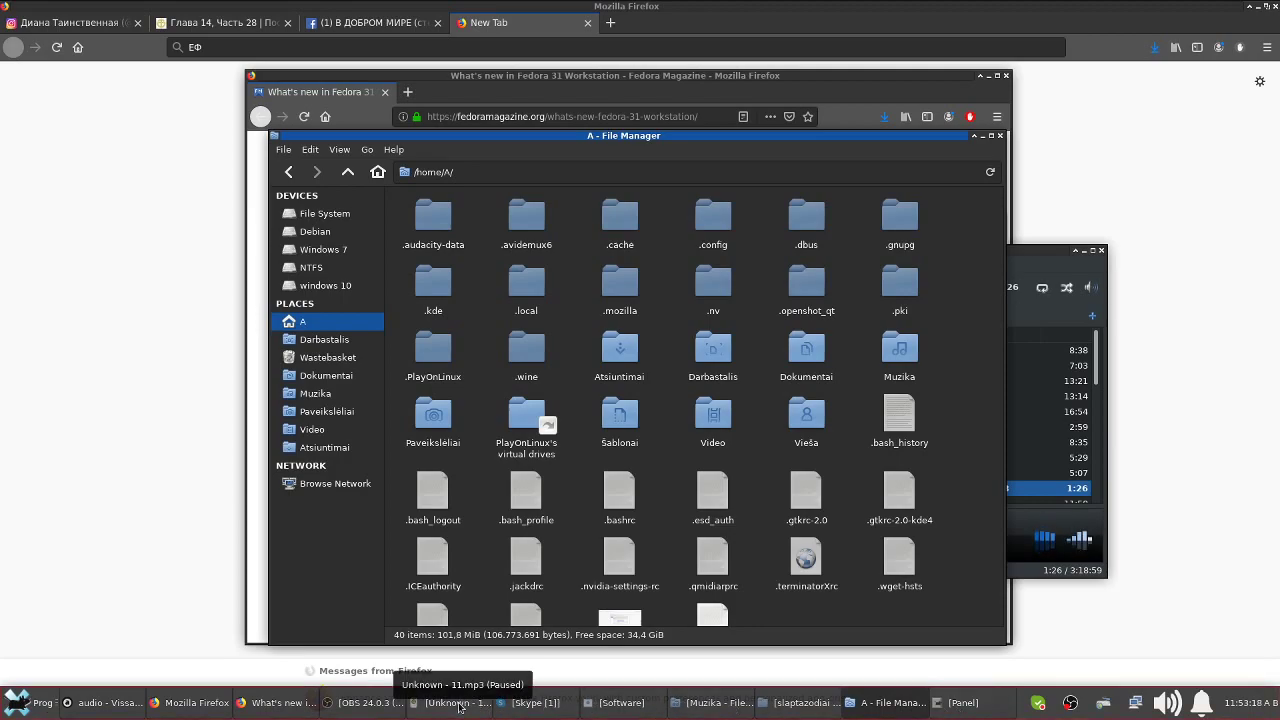
click(374, 703)
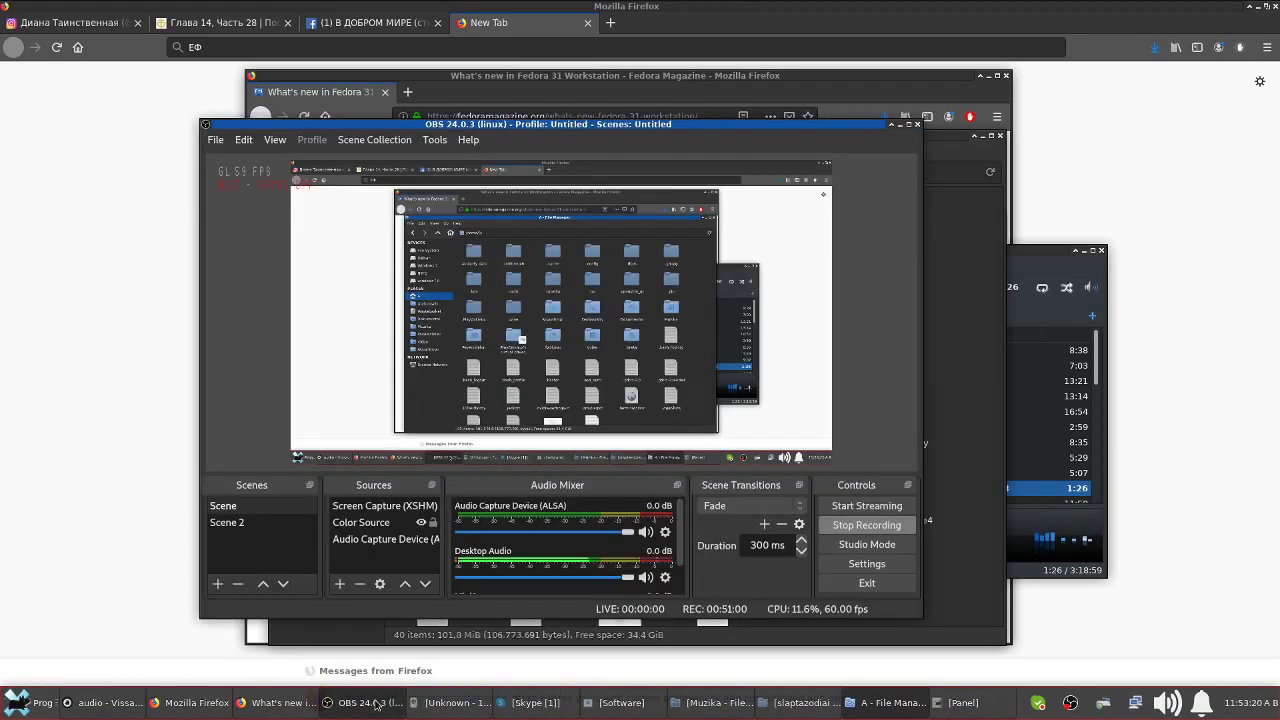
click(374, 703)
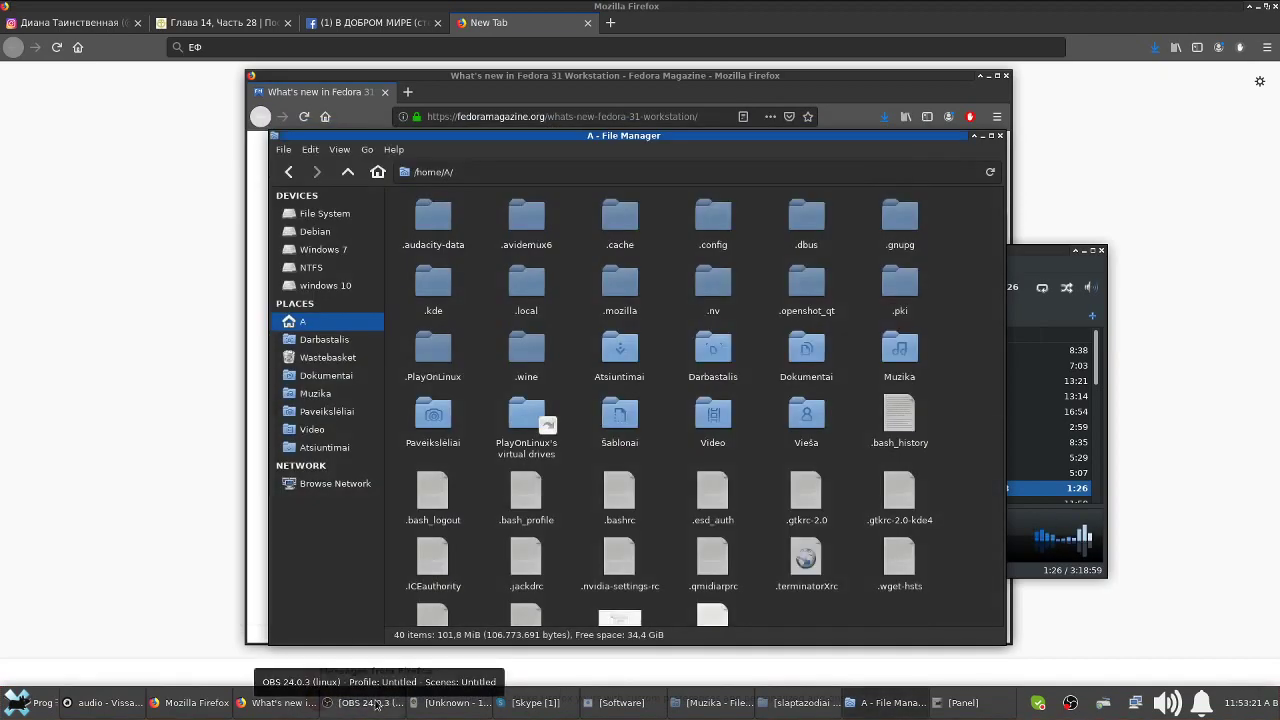
click(260, 704)
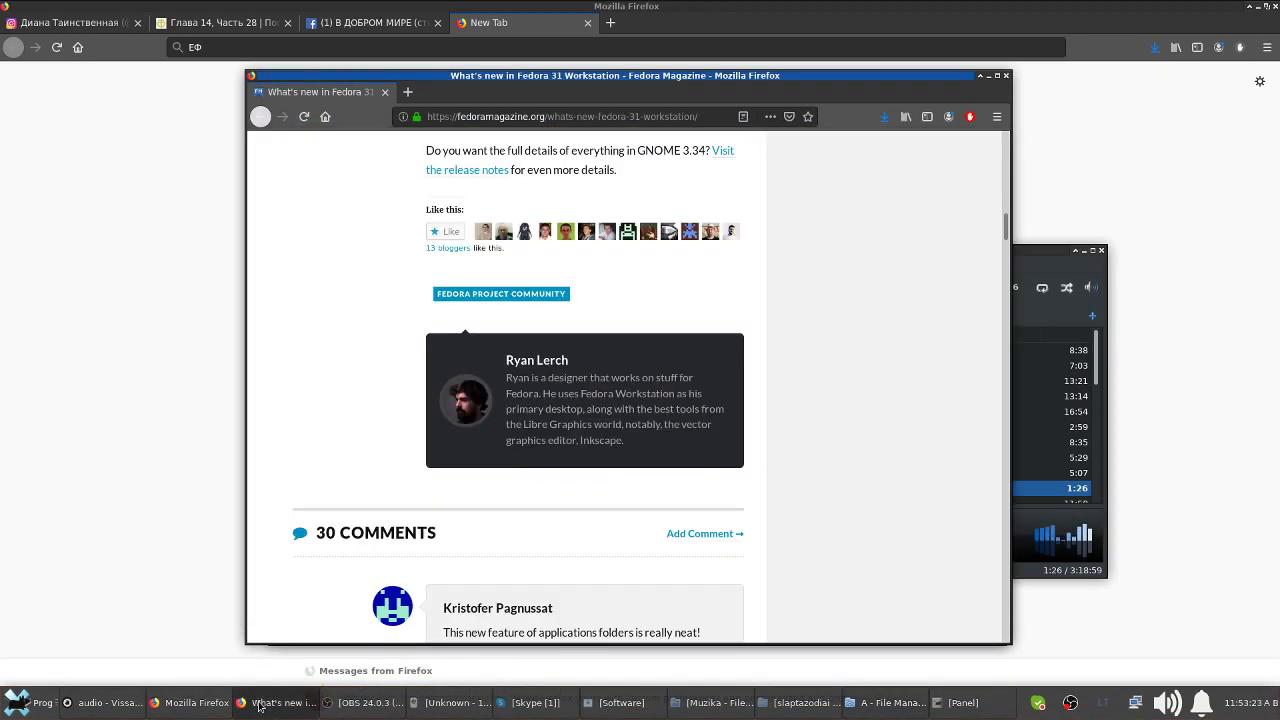
- Bring back the Panel settings and remove the Notification Plugin from Panel 1
click(988, 712)
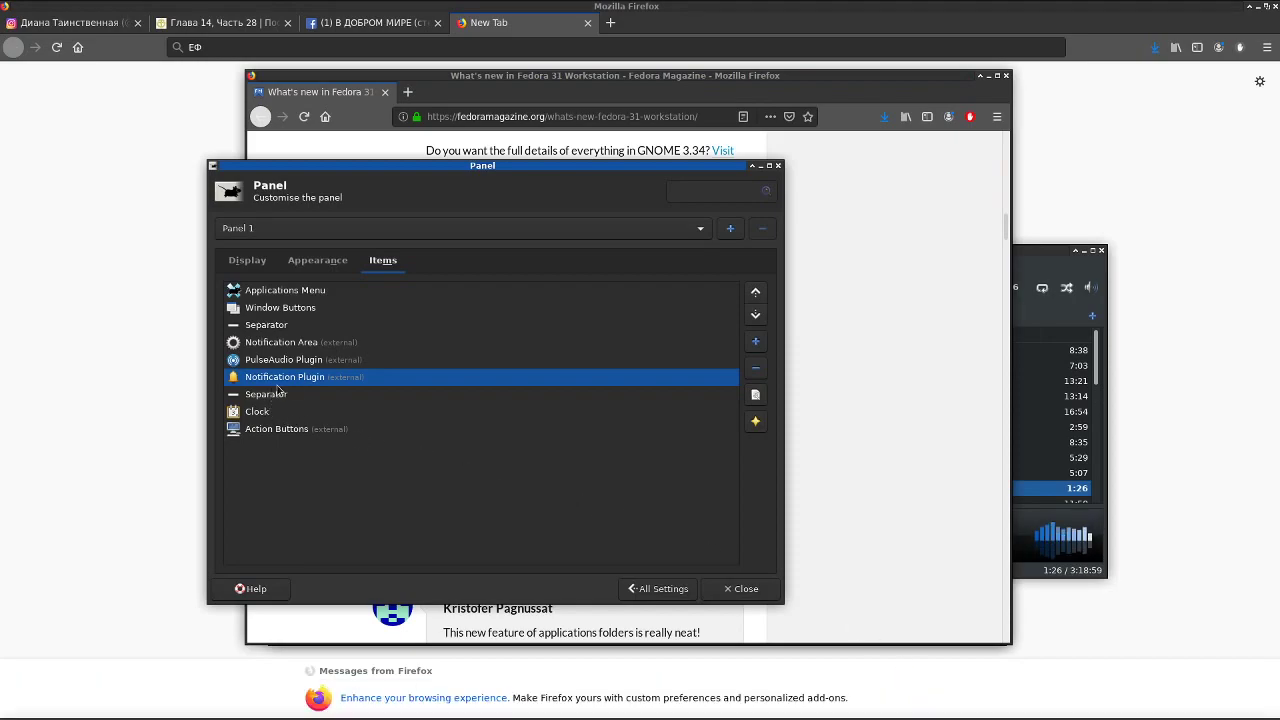
click(757, 368)
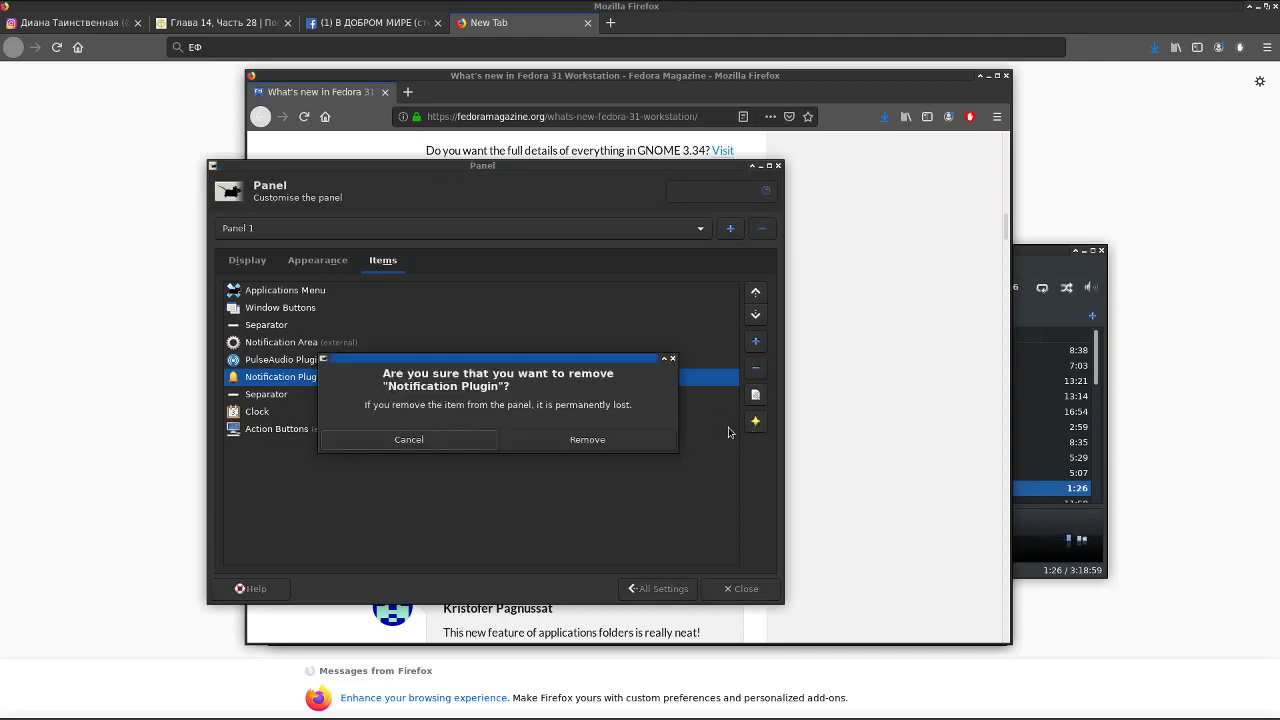
click(584, 440)
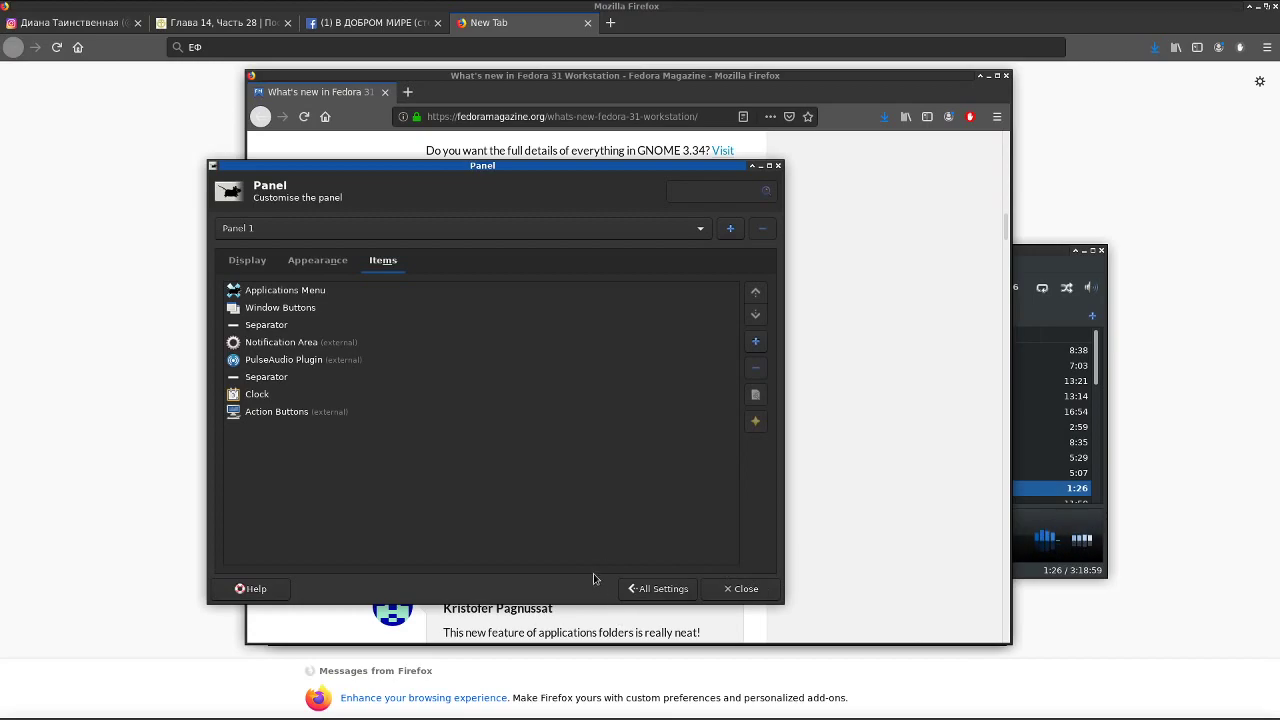
mouse_move(642, 717)
- Change Panel 1's automatic hiding from its display settings, trying Never before choosing Intelligently
click(250, 262)
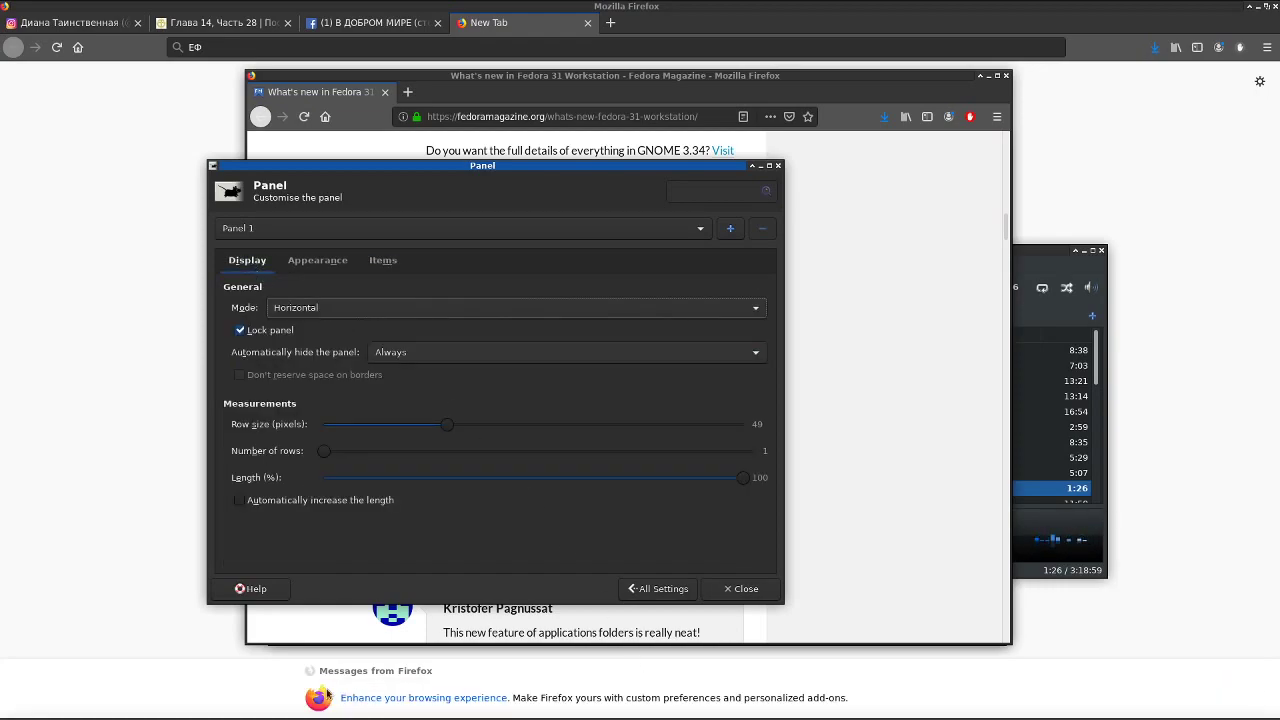
mouse_move(1258, 717)
click(421, 357)
click(416, 316)
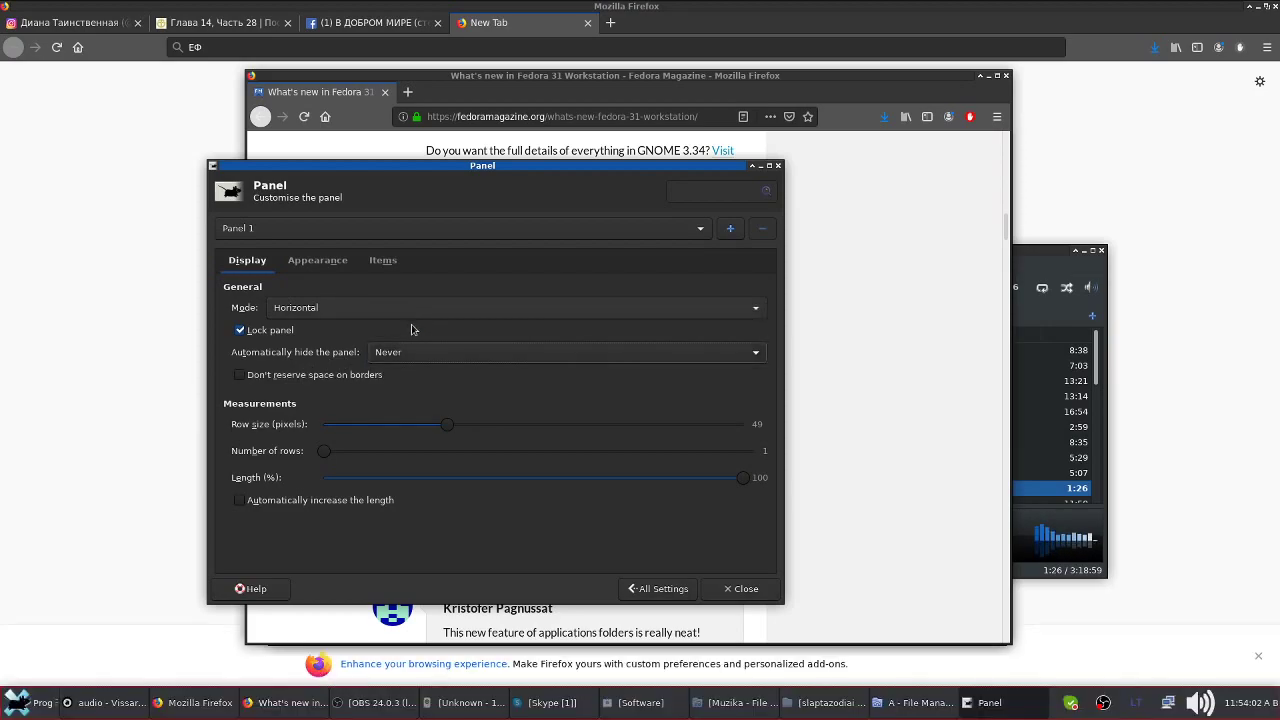
click(399, 357)
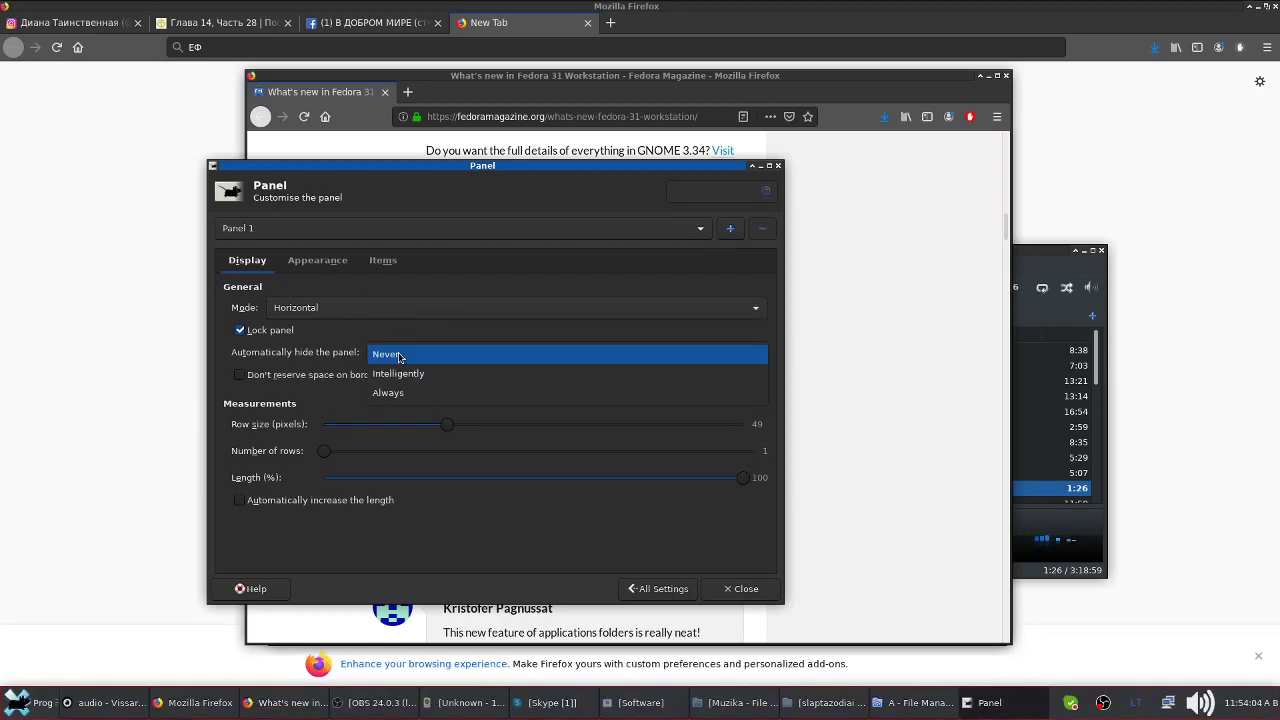
click(393, 375)
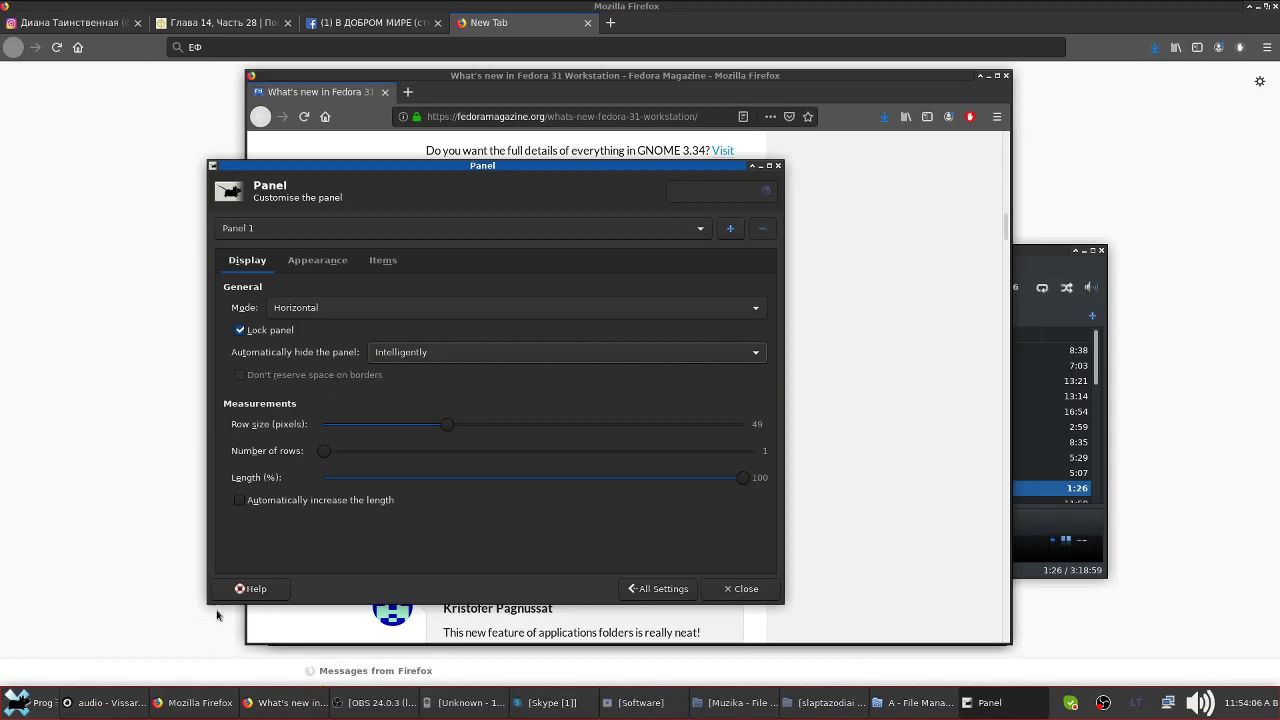
- Test intelligent hiding by raising both Firefox windows, moving the Muzika file manager window up off the panel and raising the home folder window
click(918, 551)
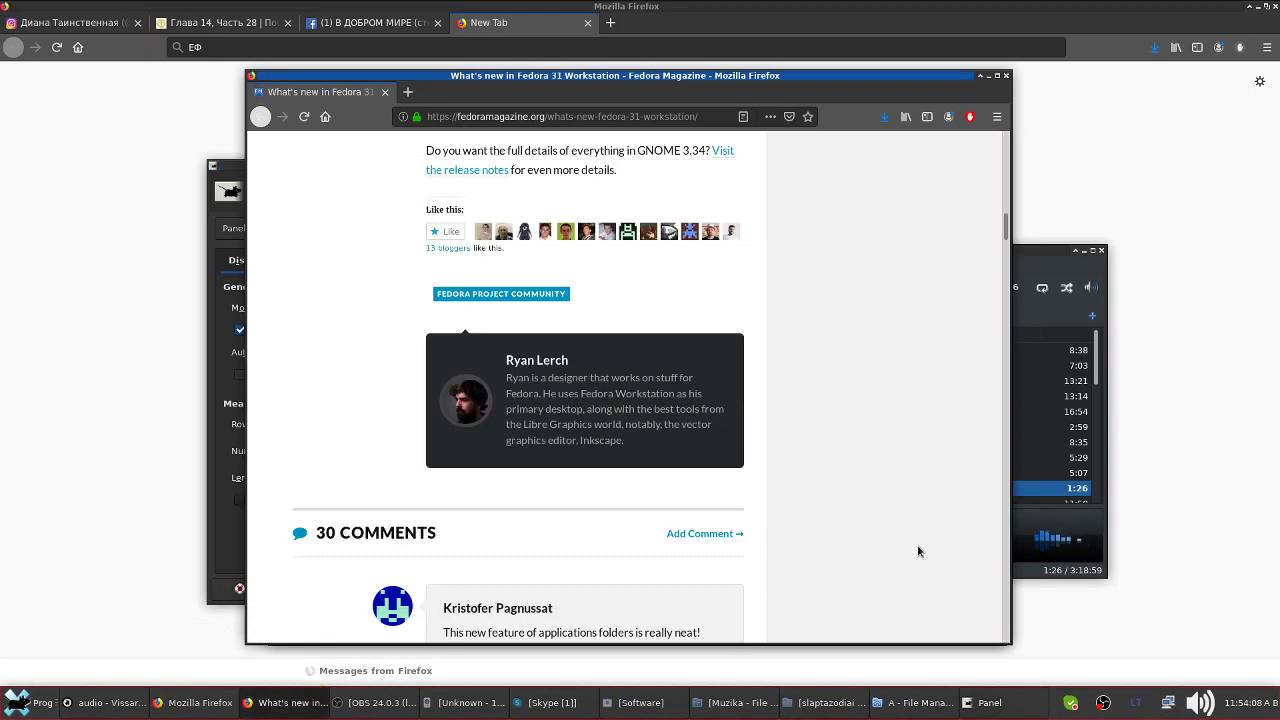
click(135, 463)
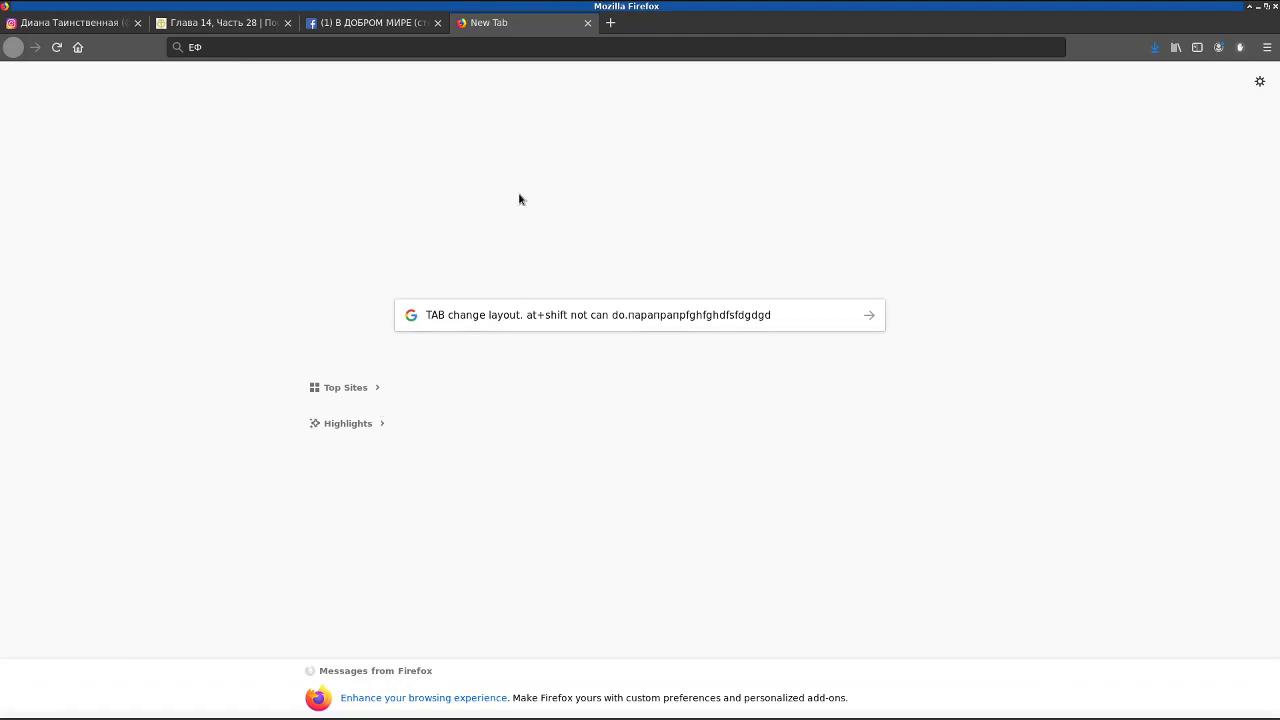
click(740, 703)
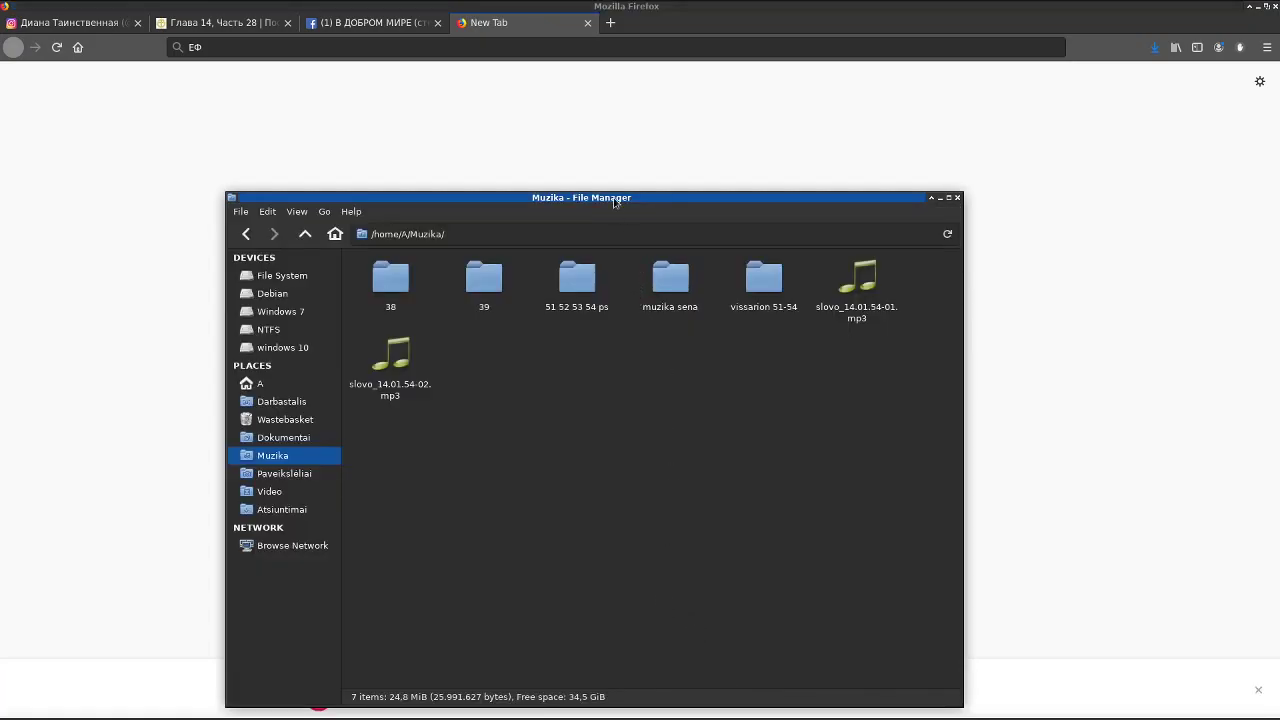
drag(620, 198, 613, 90)
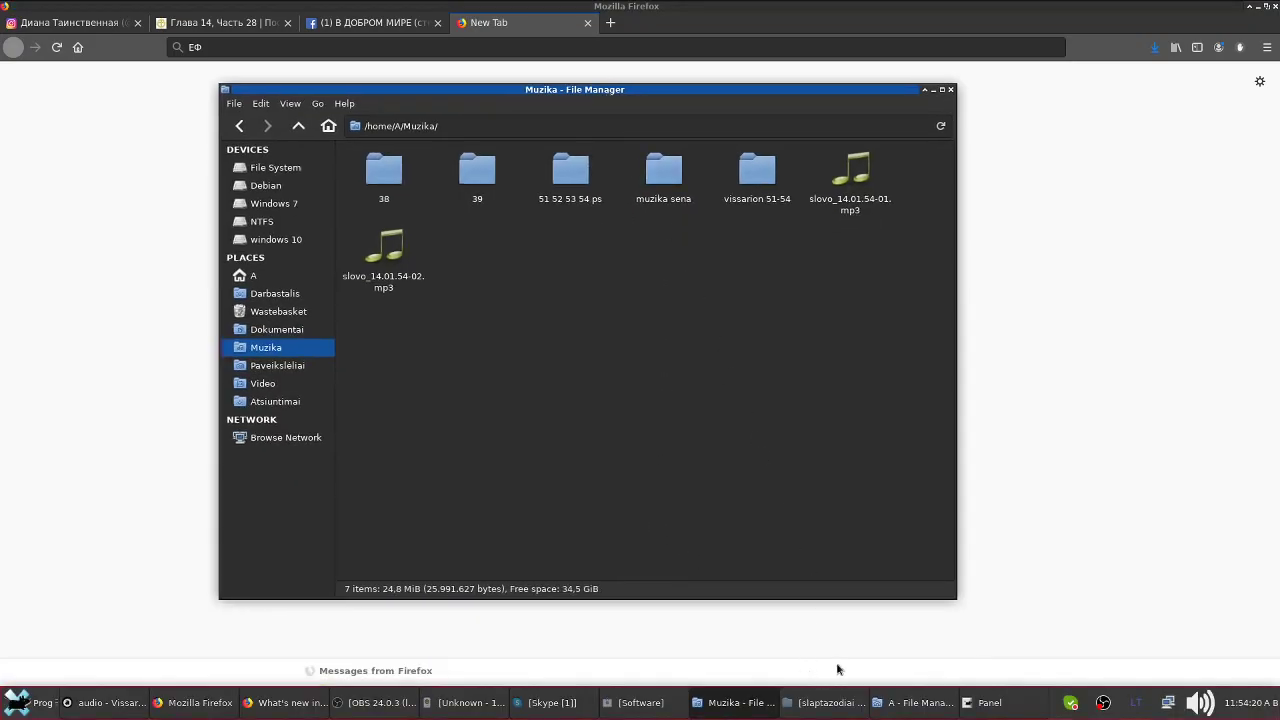
click(910, 702)
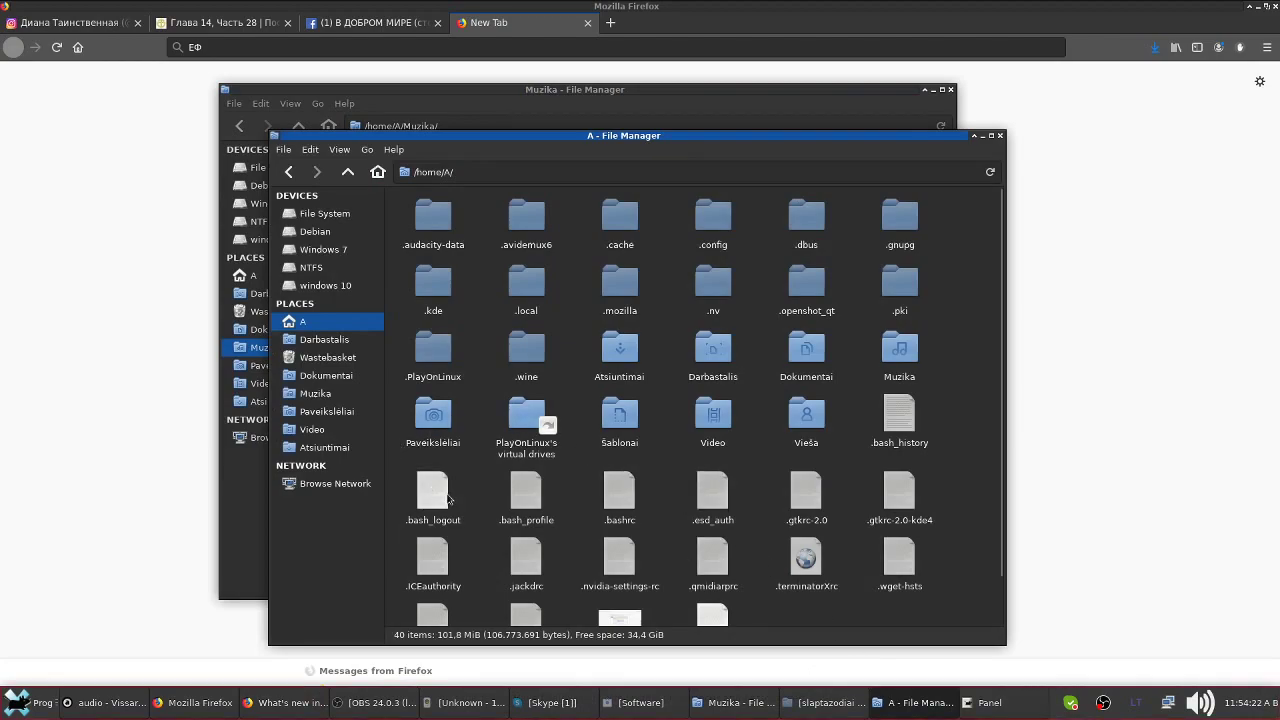
- Go from the Panel settings to the MIME Type Editor, examine its default application associations and return to all settings
click(1030, 704)
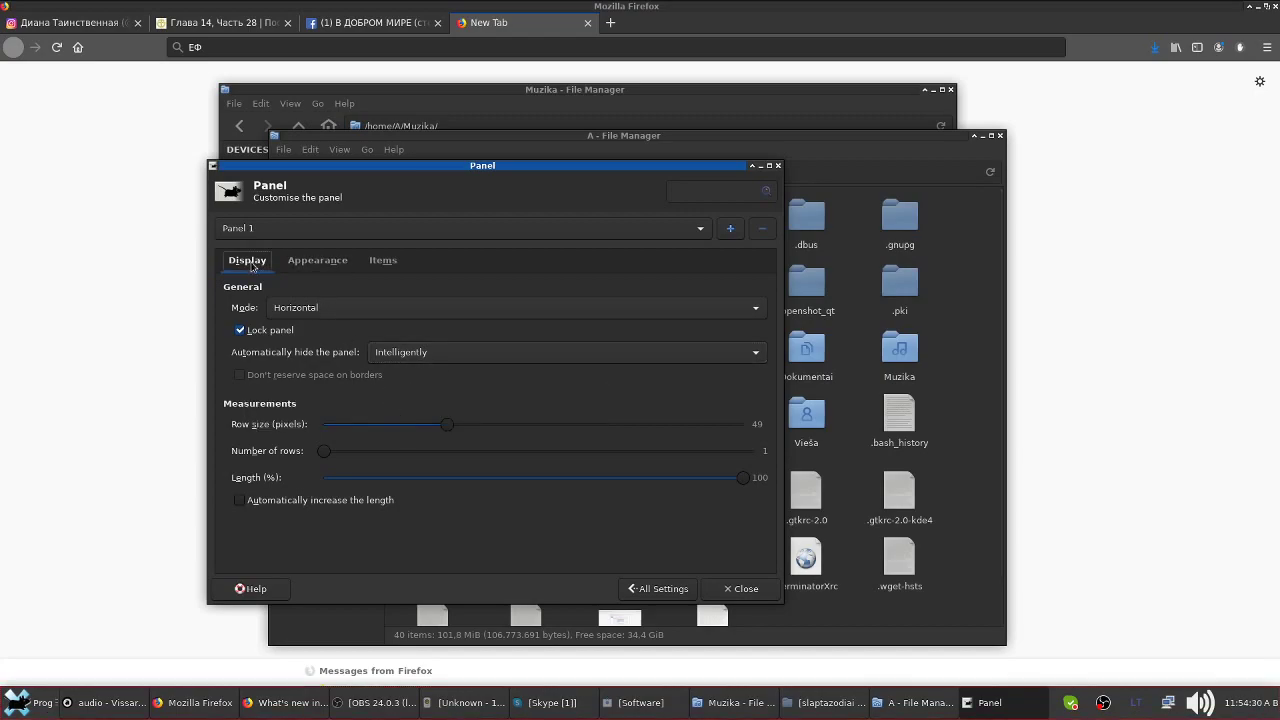
click(677, 590)
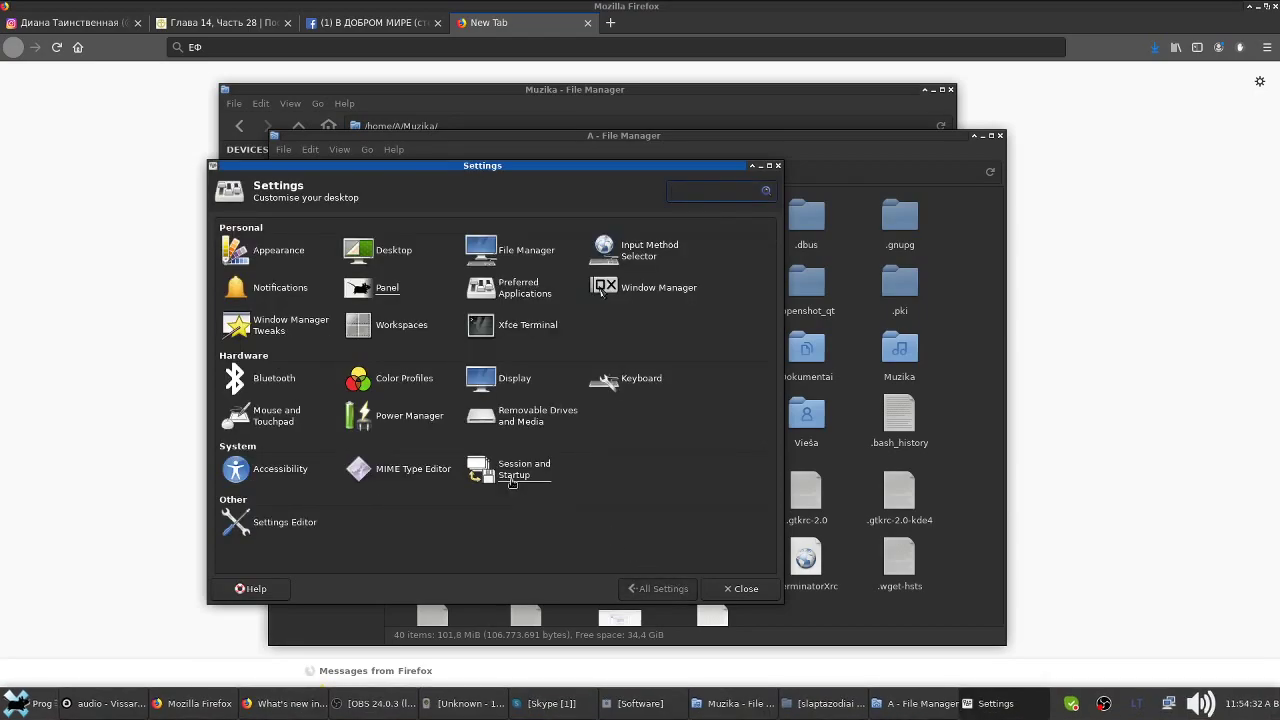
click(398, 473)
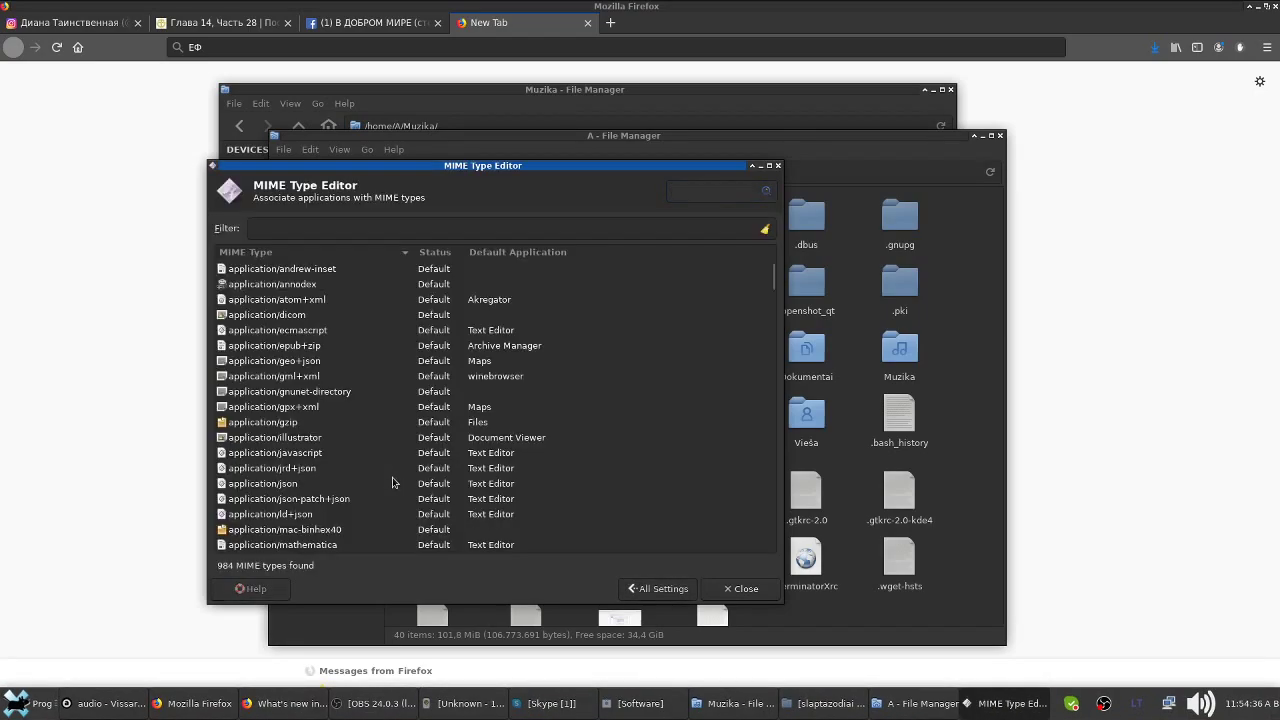
scroll(607, 482, down, 5)
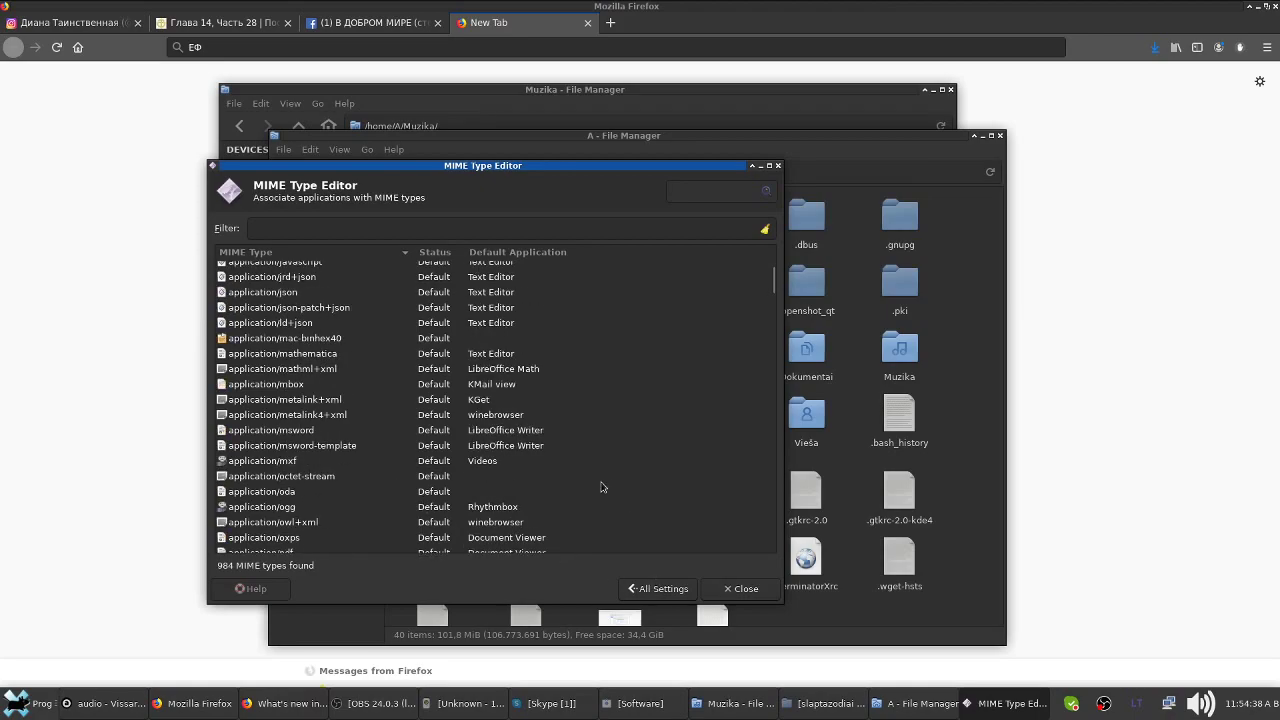
click(655, 588)
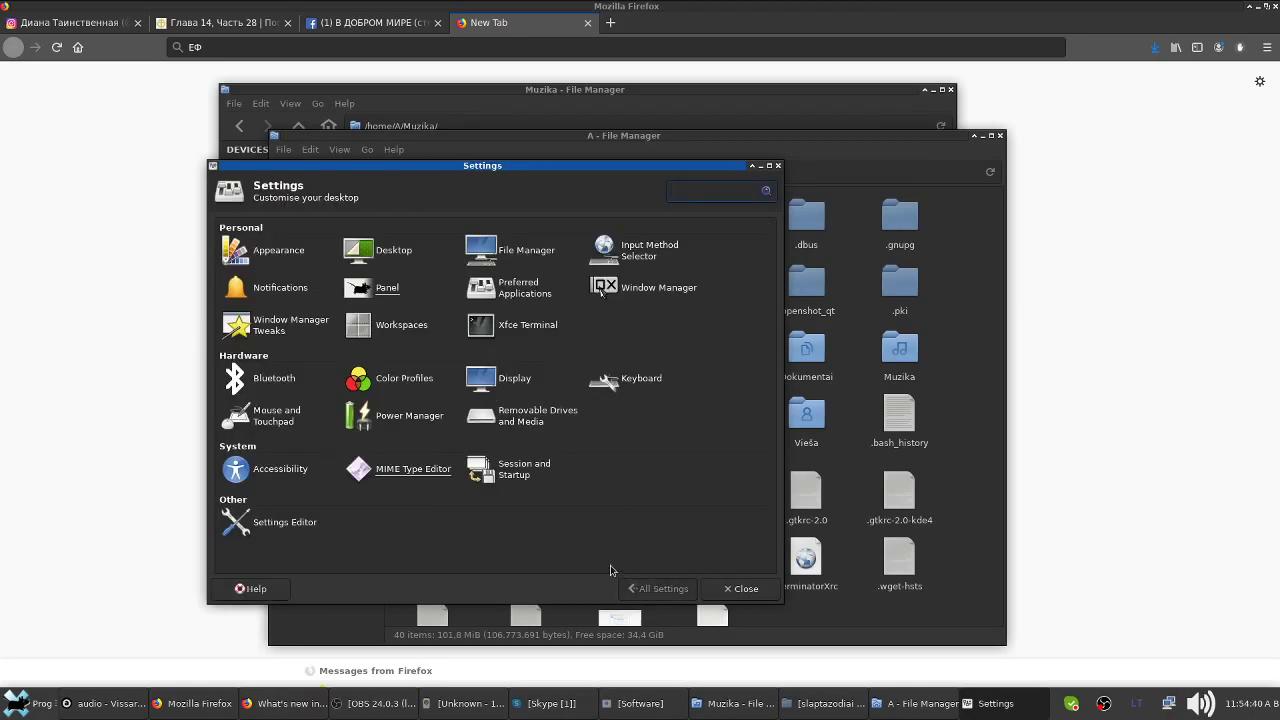
- Open the Settings Editor and examine the parole, keyboards and xfce4-appfinder channels
click(268, 522)
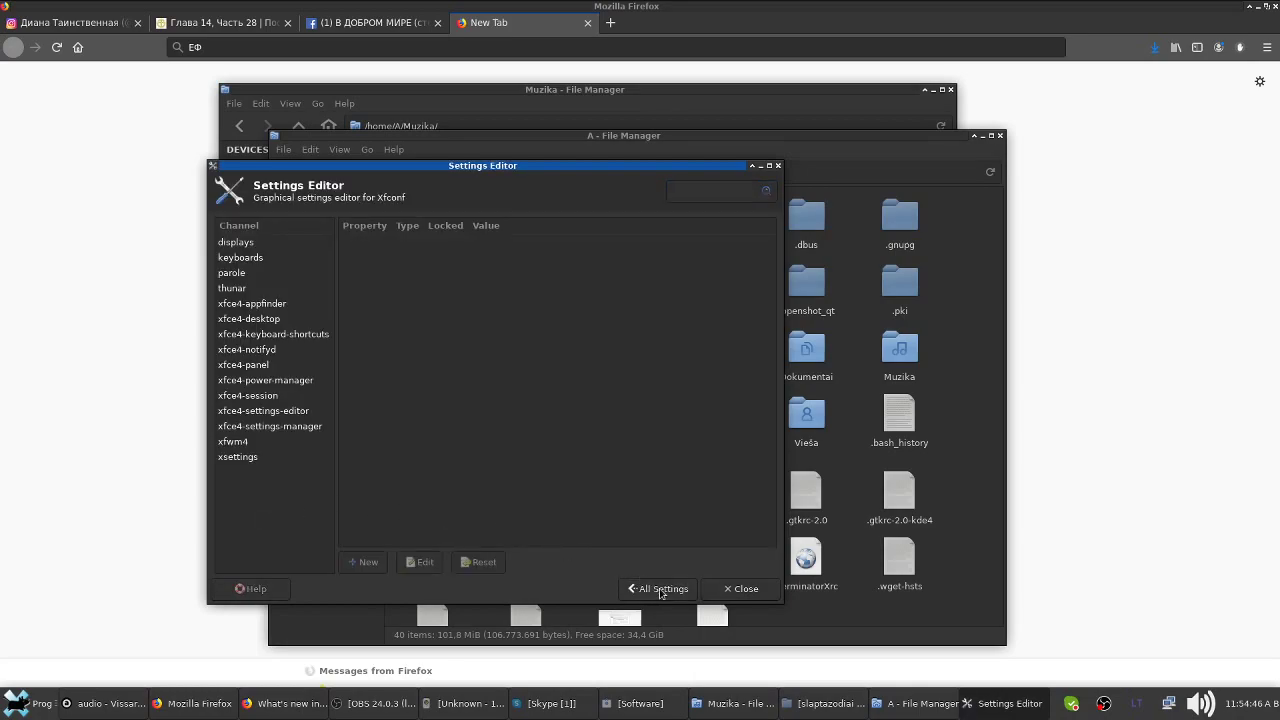
click(234, 274)
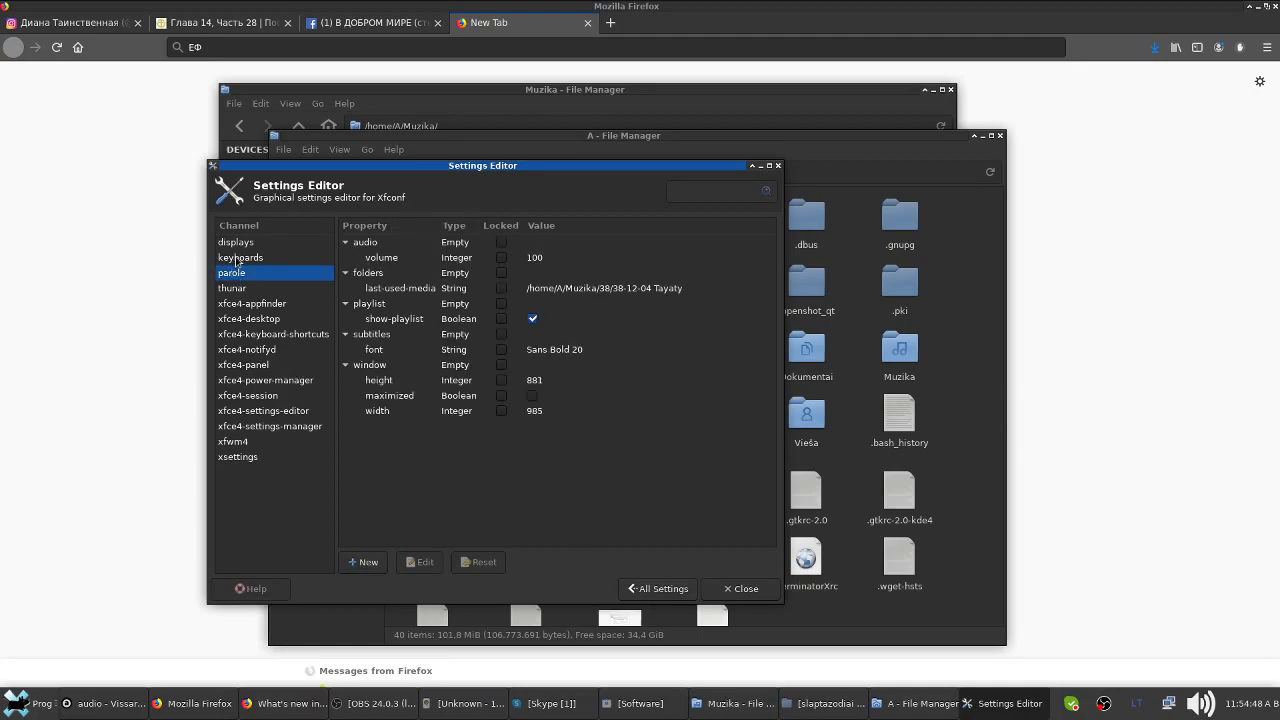
click(240, 256)
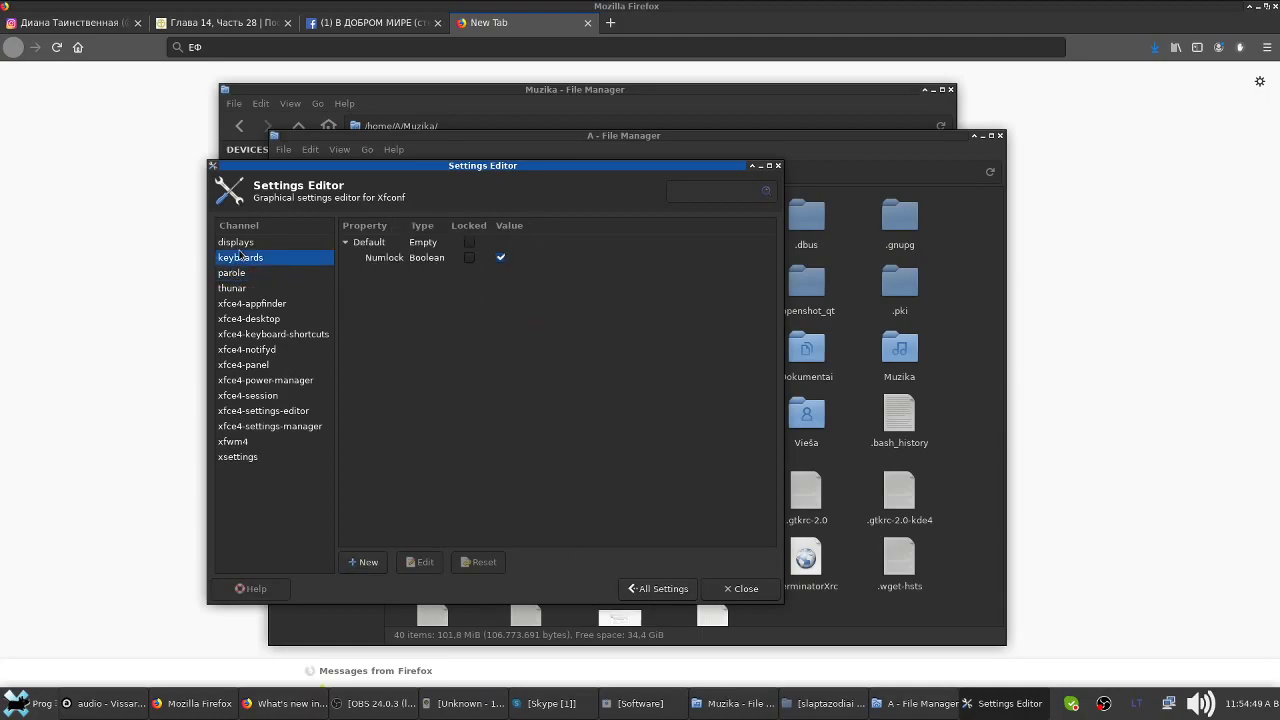
click(250, 305)
click(246, 275)
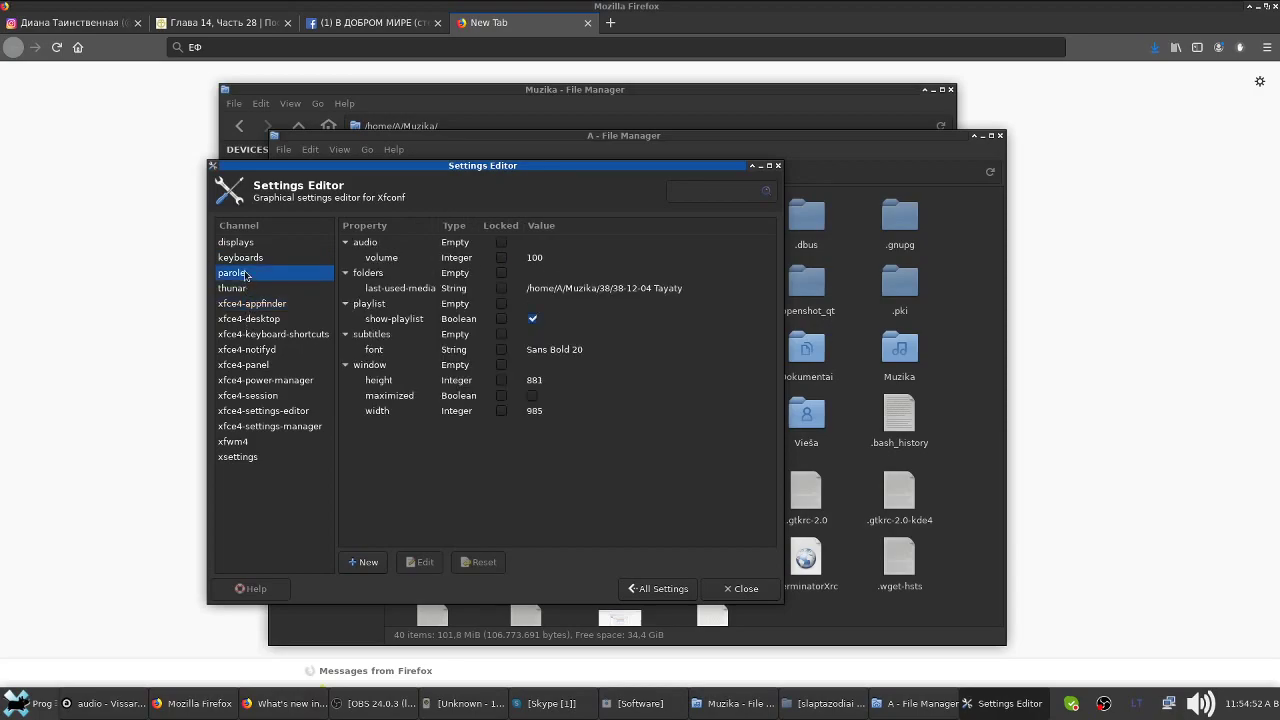
- Try to lock the Default and Numlock properties in the keyboards channel
click(245, 260)
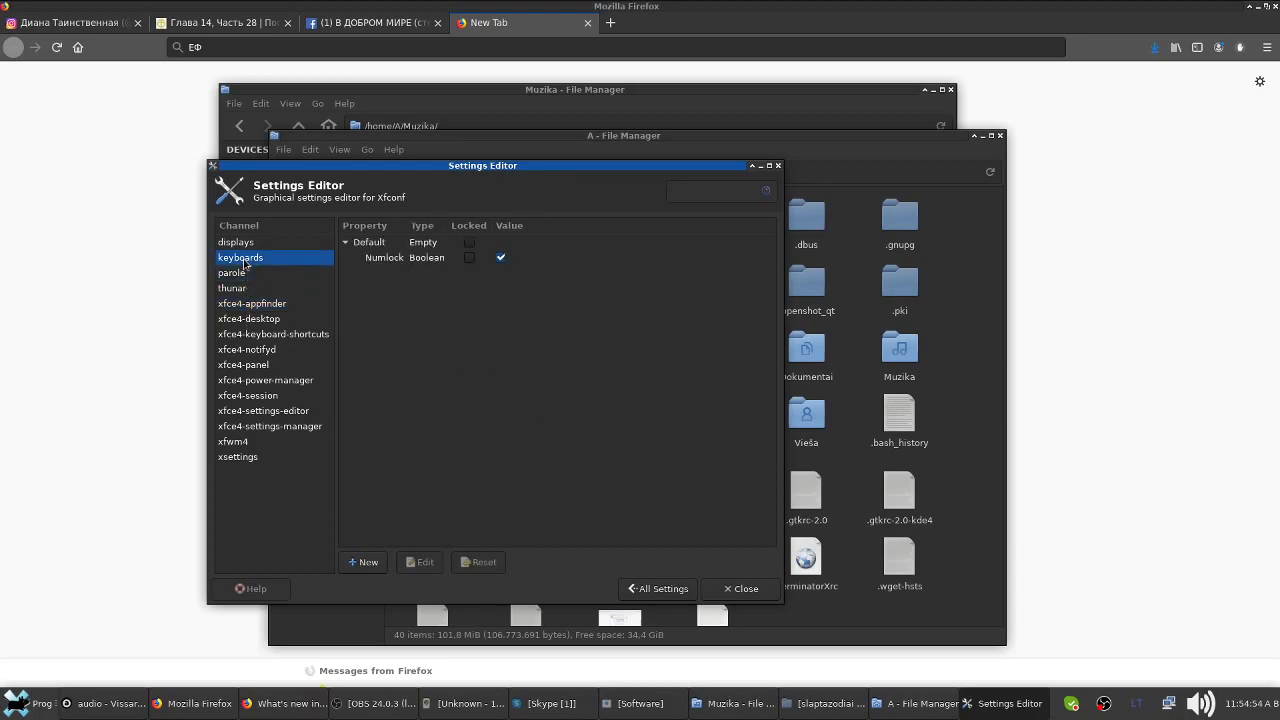
click(469, 263)
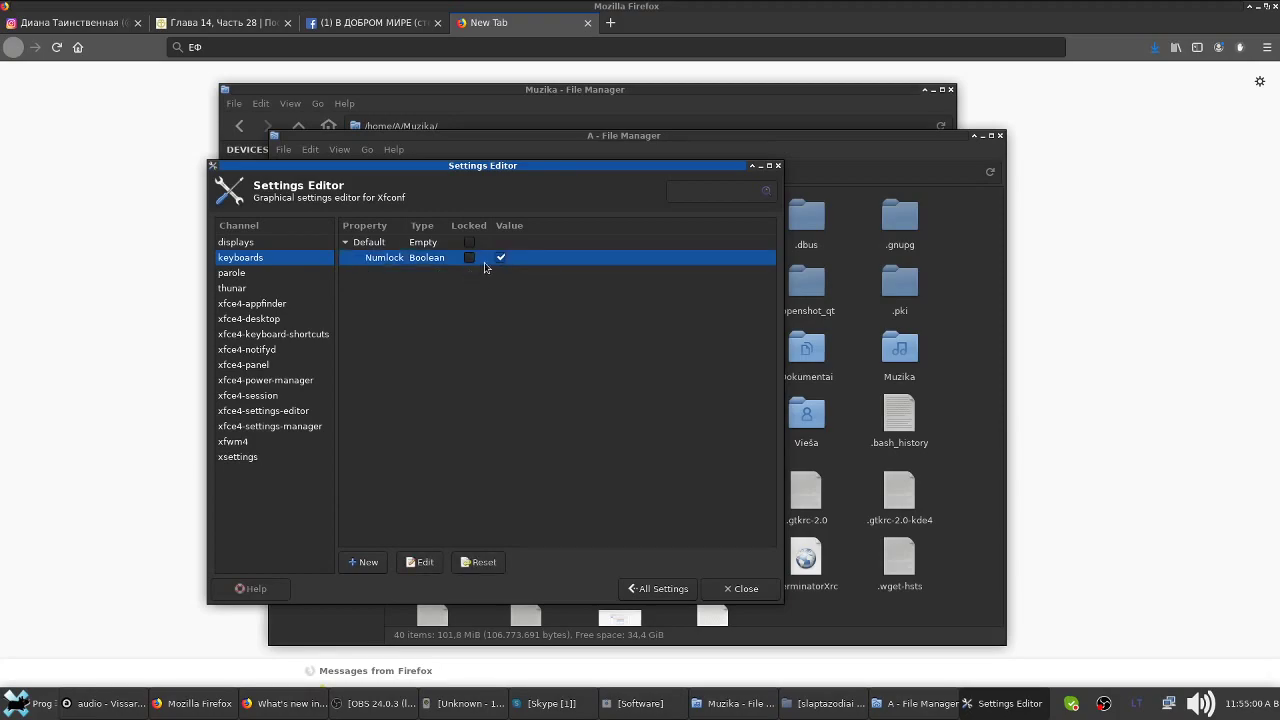
click(473, 246)
click(473, 260)
- Examine the Settings Editor channels from parole and thunar down through xfce4-desktop and xfce4-power-manager to xfwm4, and return to all settings
click(266, 274)
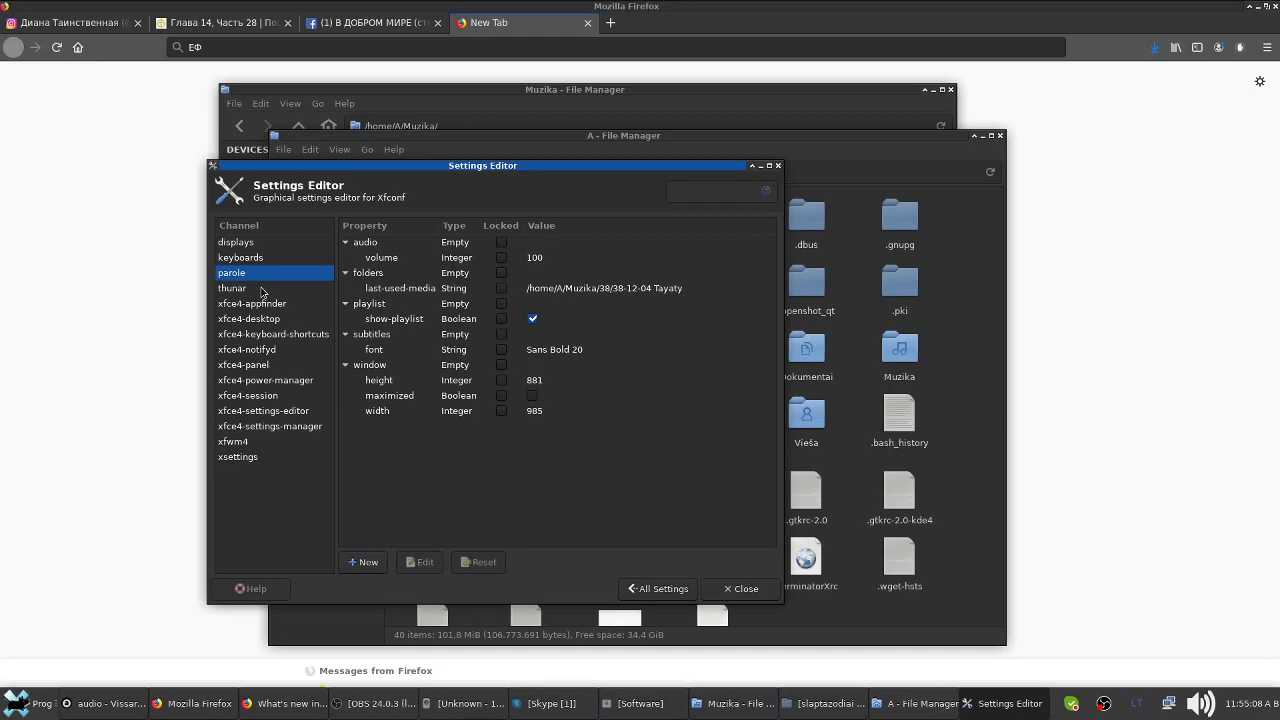
click(262, 289)
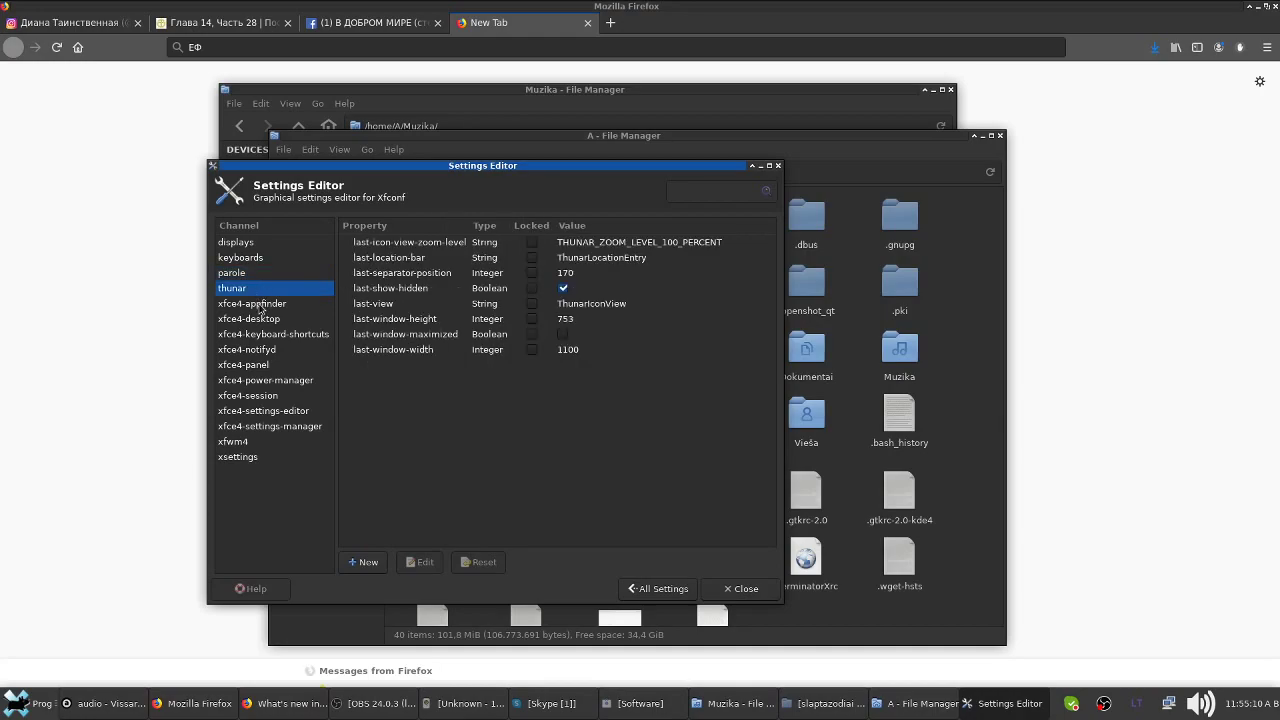
click(259, 305)
click(261, 319)
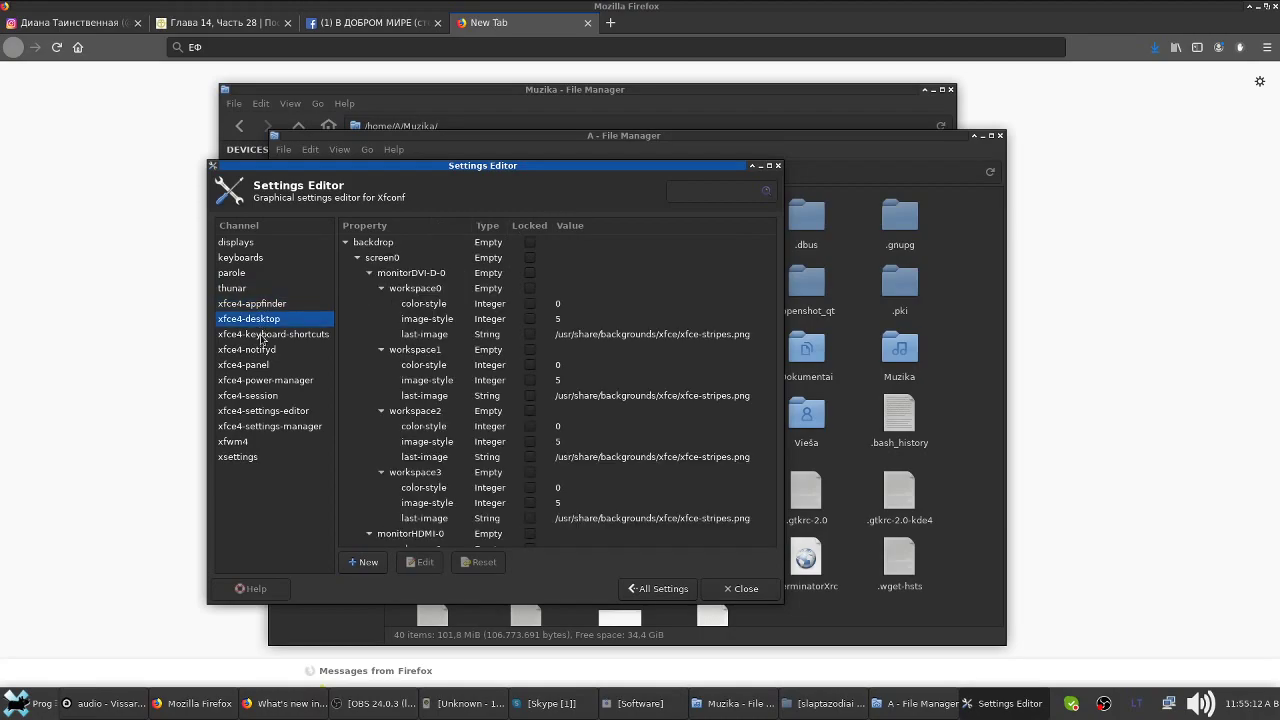
click(261, 349)
click(262, 380)
click(262, 411)
click(262, 441)
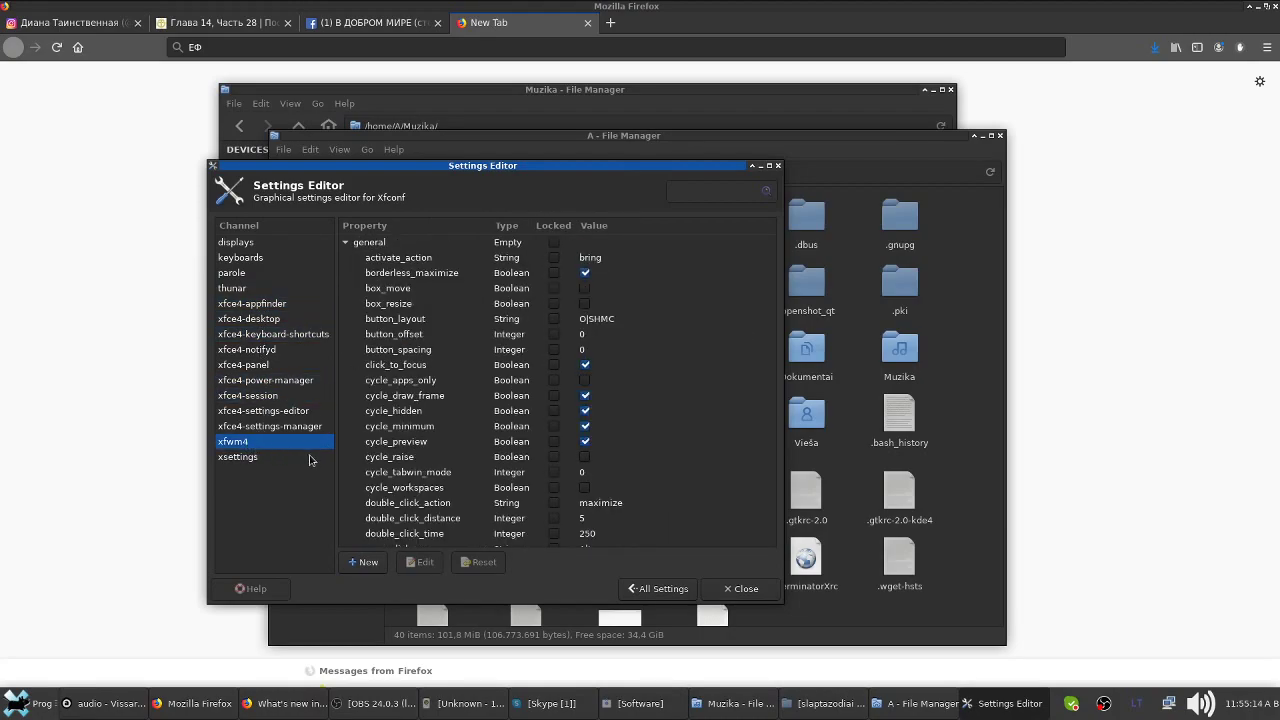
click(654, 590)
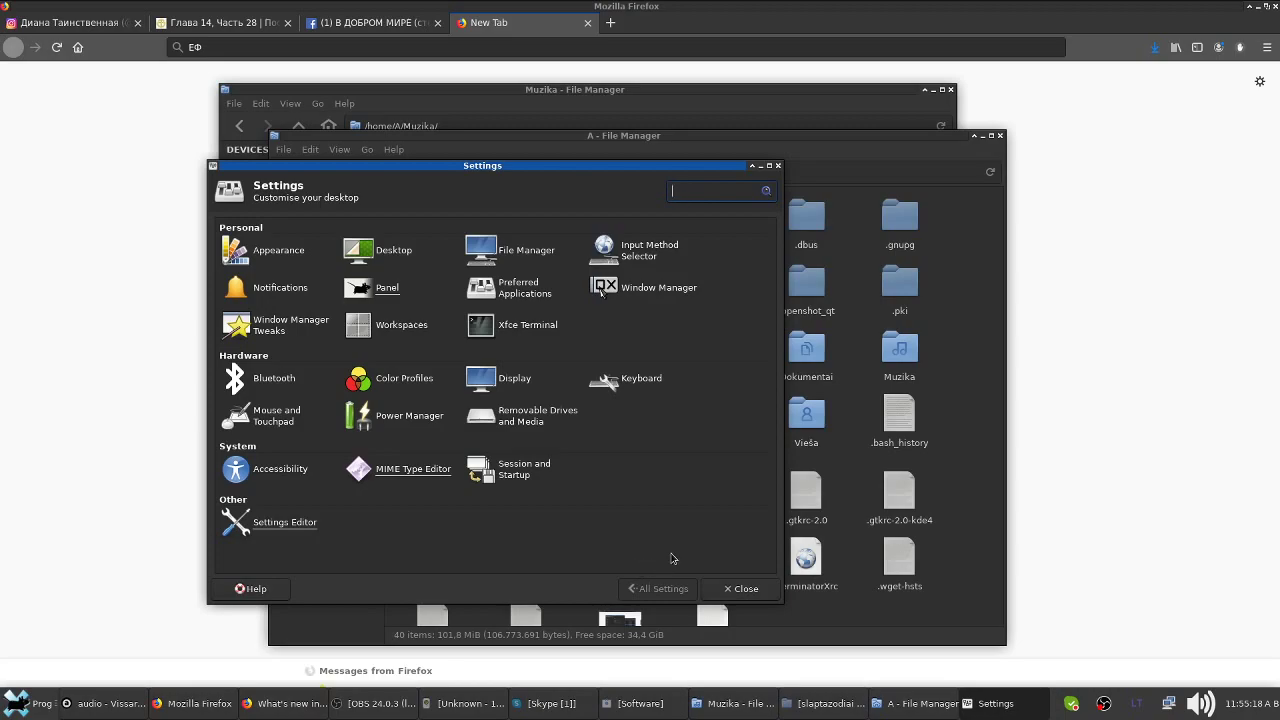
- Close the desktop settings, and view the Mail Reader's preferred application prompt from the applications menu, dismissing it without choosing an application
click(778, 166)
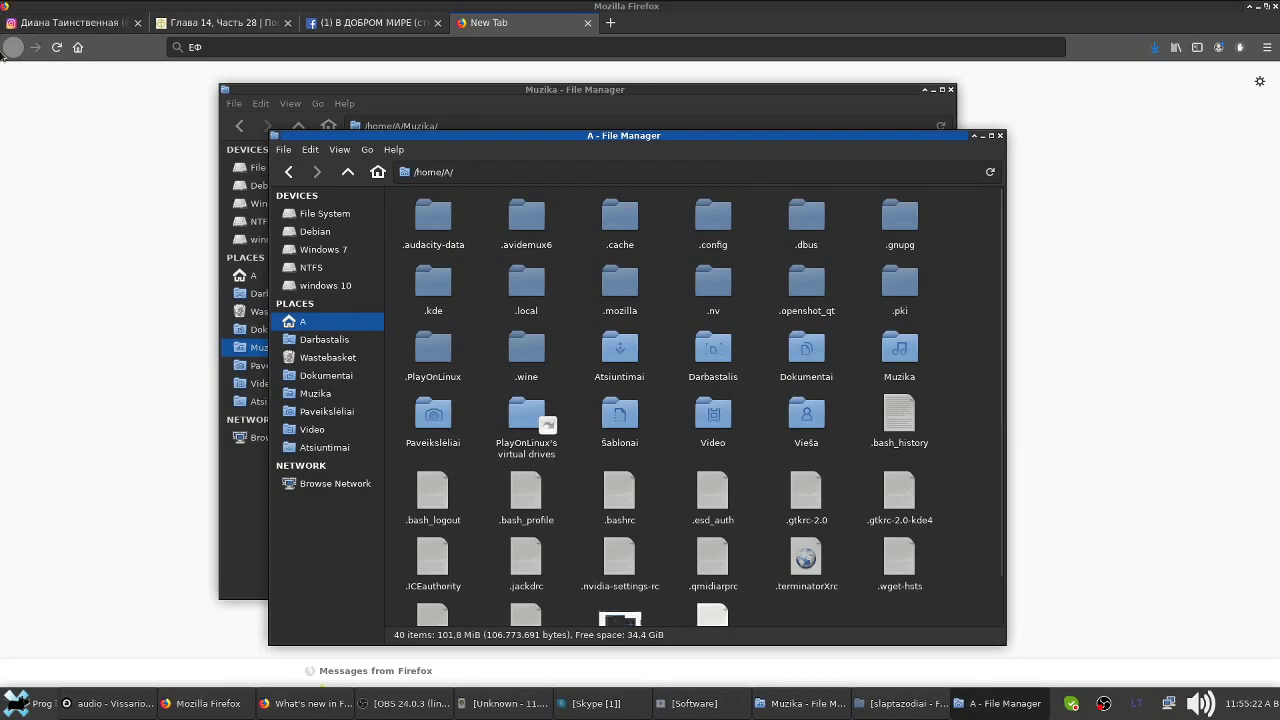
click(33, 703)
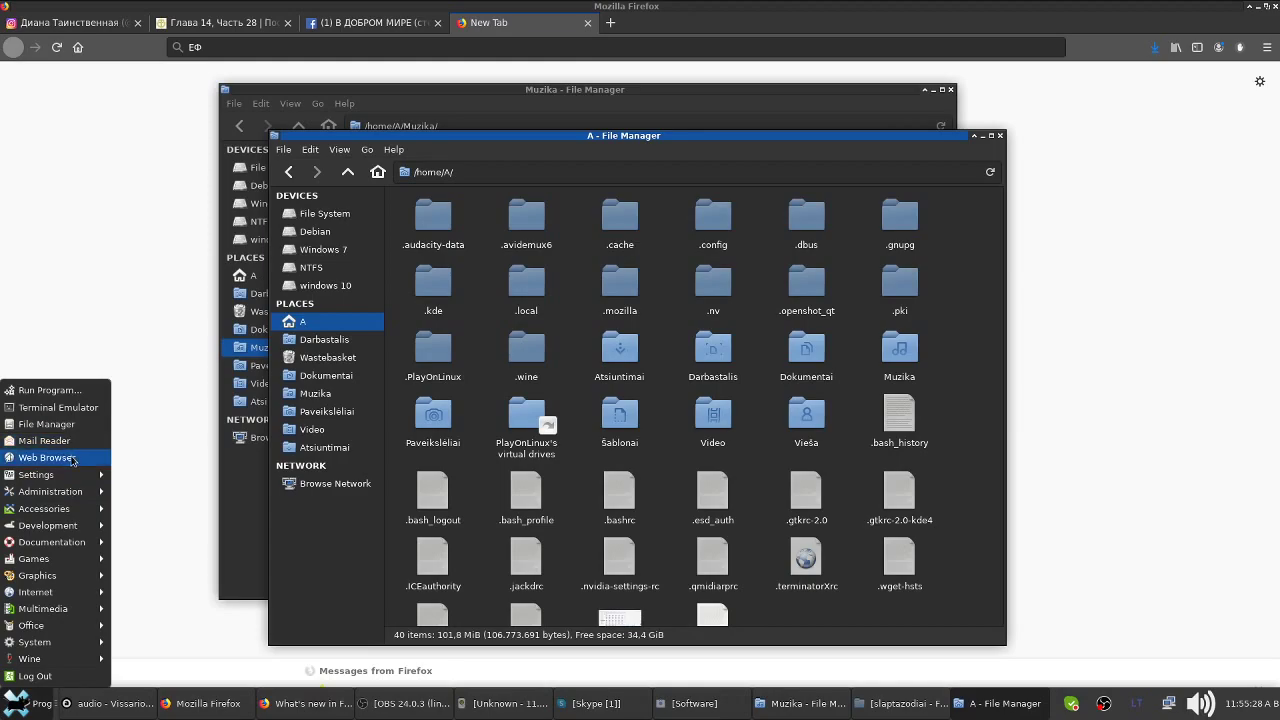
click(68, 441)
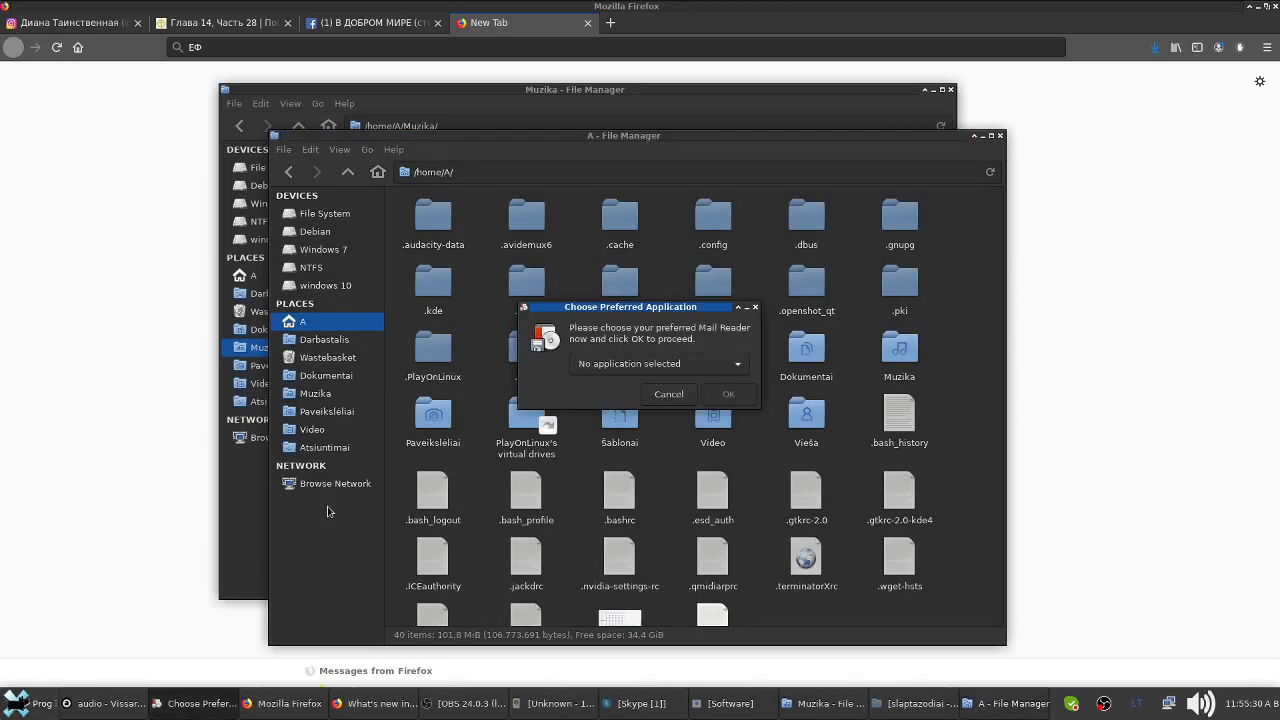
click(662, 393)
click(30, 703)
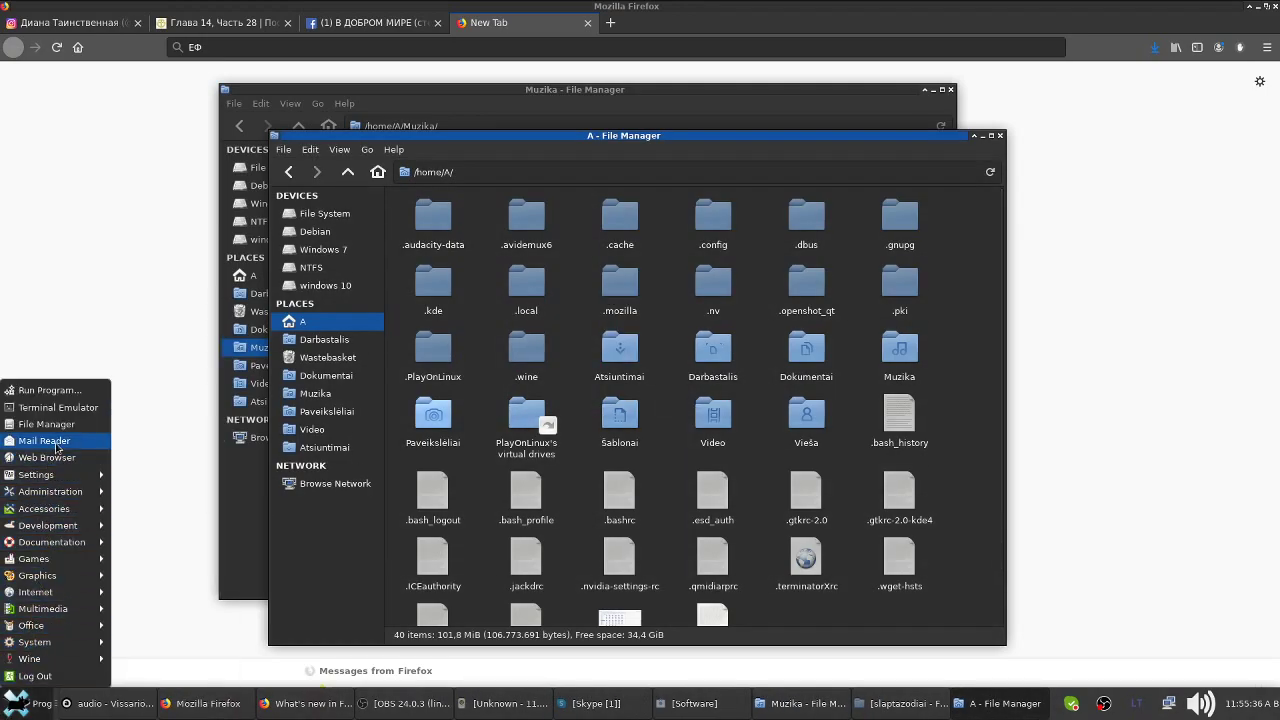
click(55, 441)
click(664, 394)
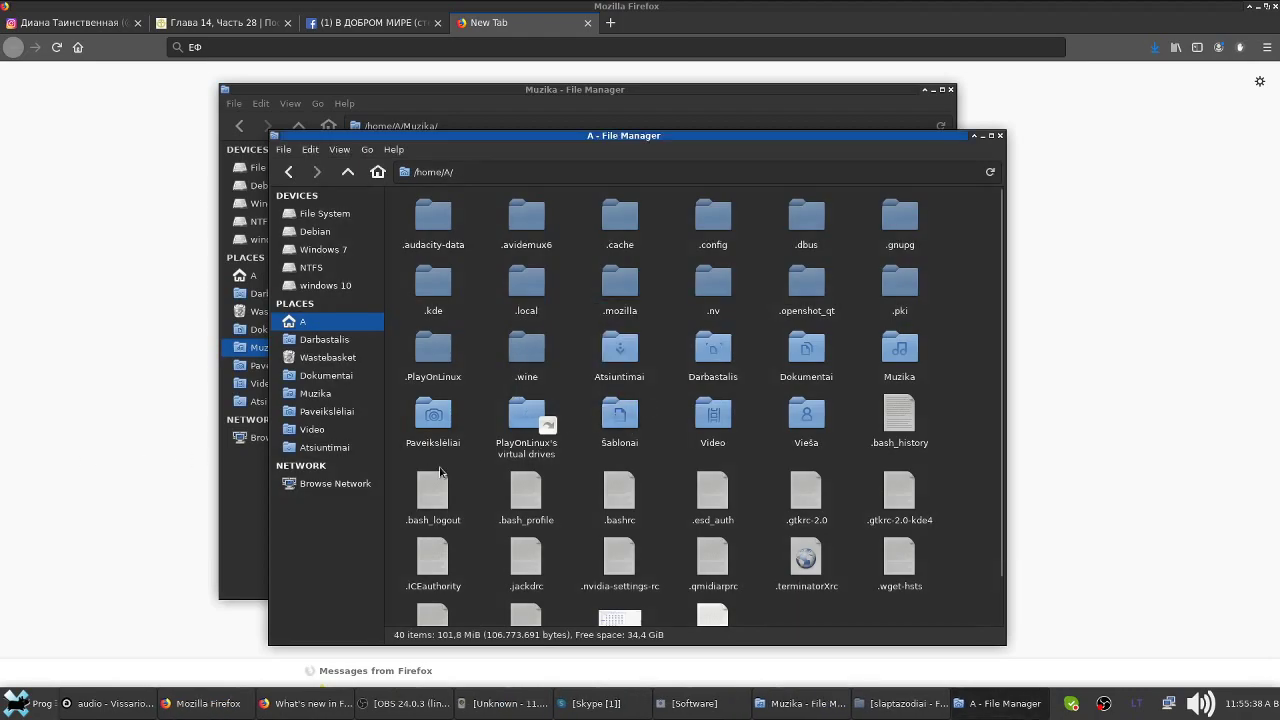
- Examine the Applications Menu button's properties for appearance and menu file, and close them without changes
click(30, 703)
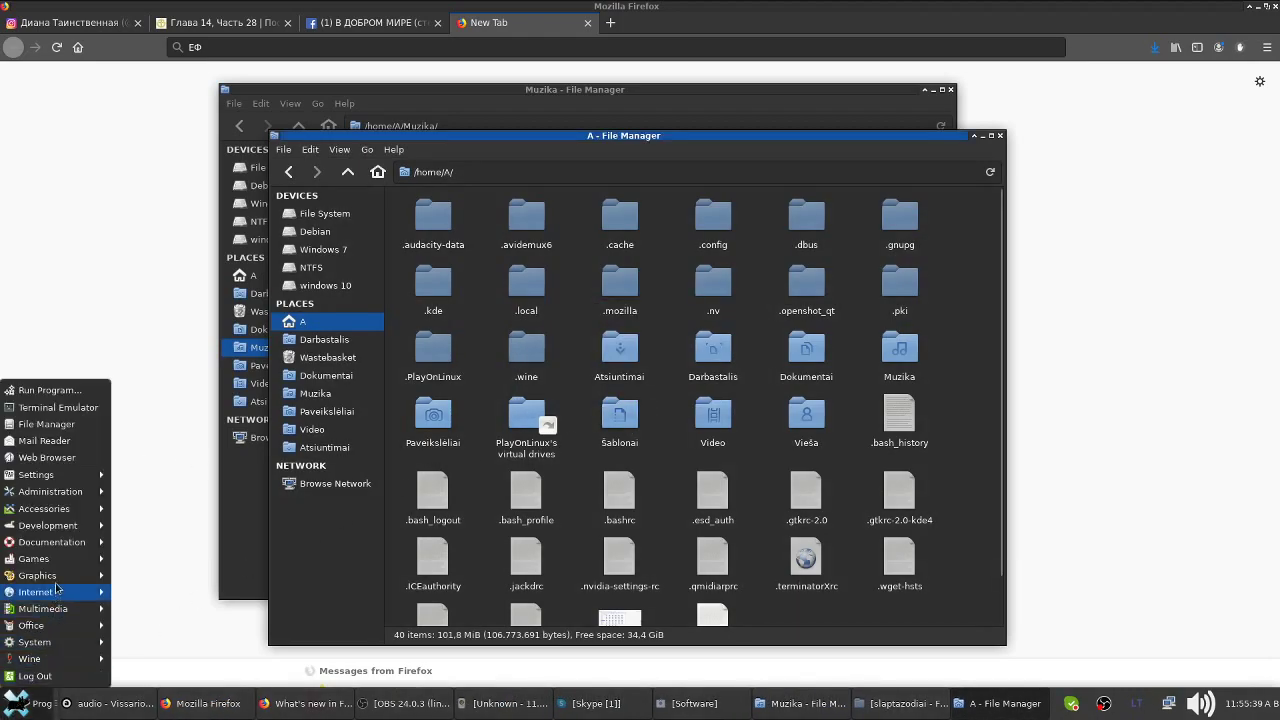
click(33, 700)
right_click(33, 700)
click(75, 636)
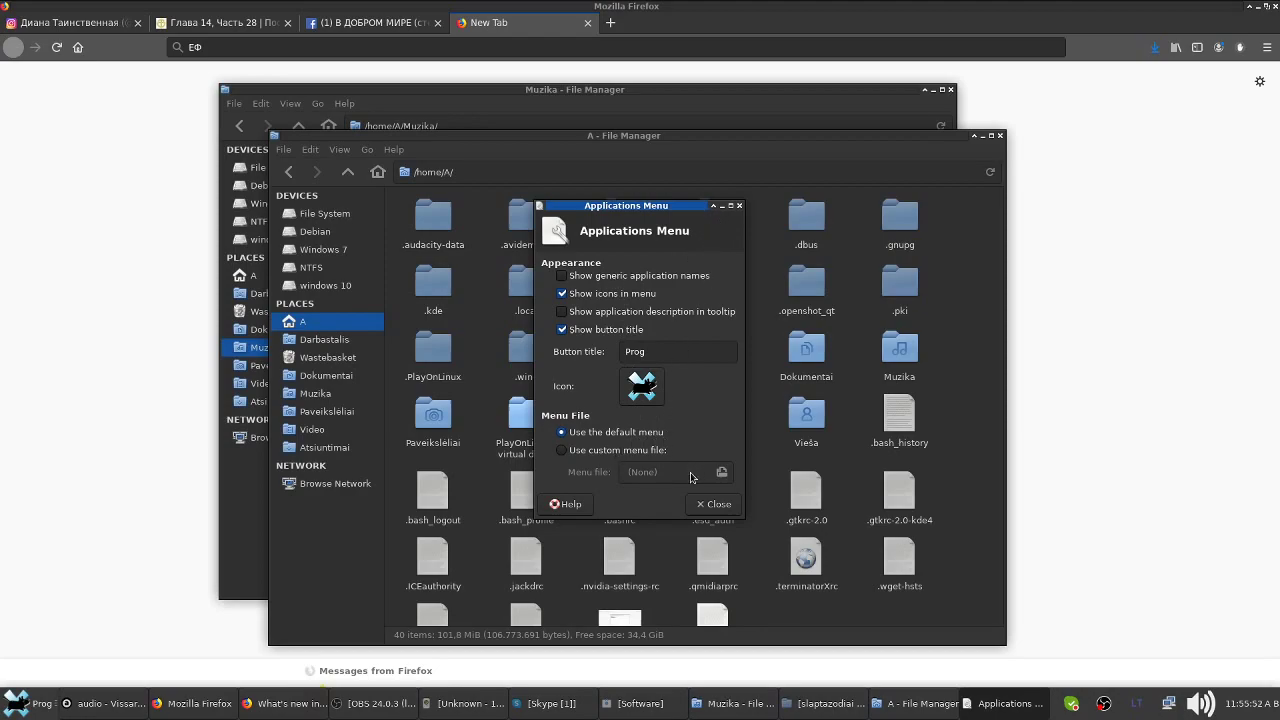
click(740, 207)
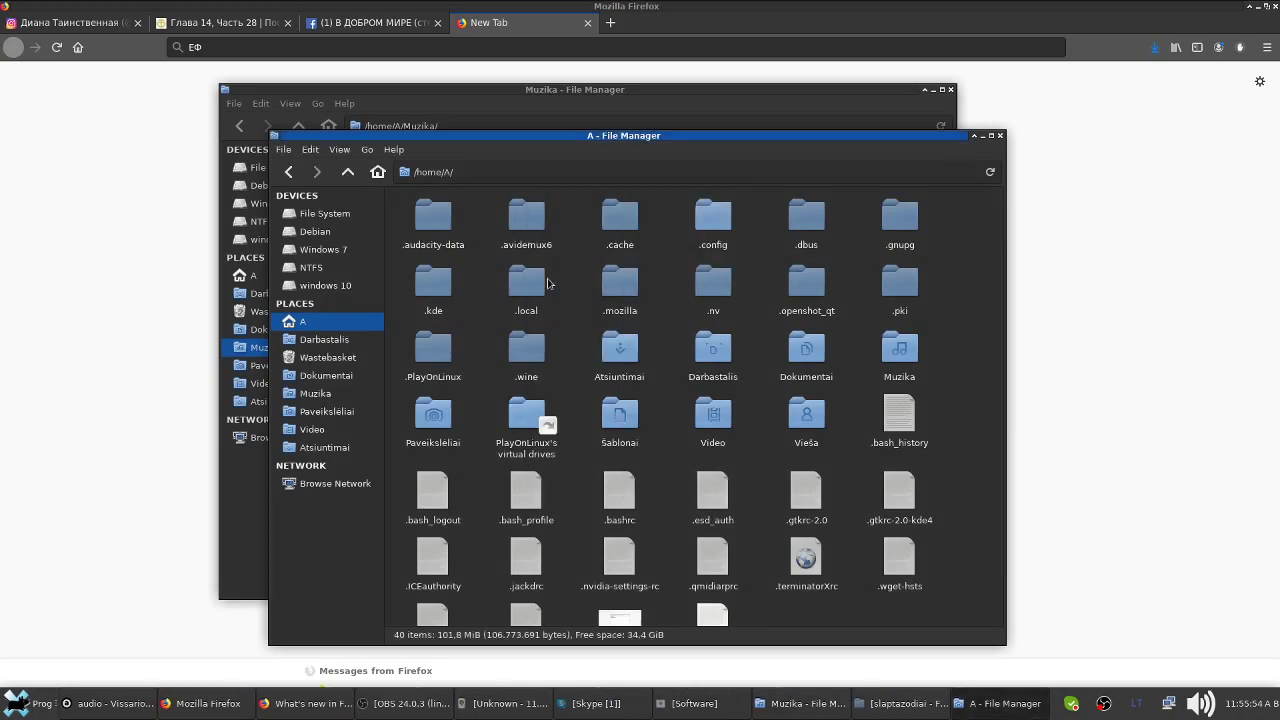
- Open the applications menu to view its entries and categories
click(28, 703)
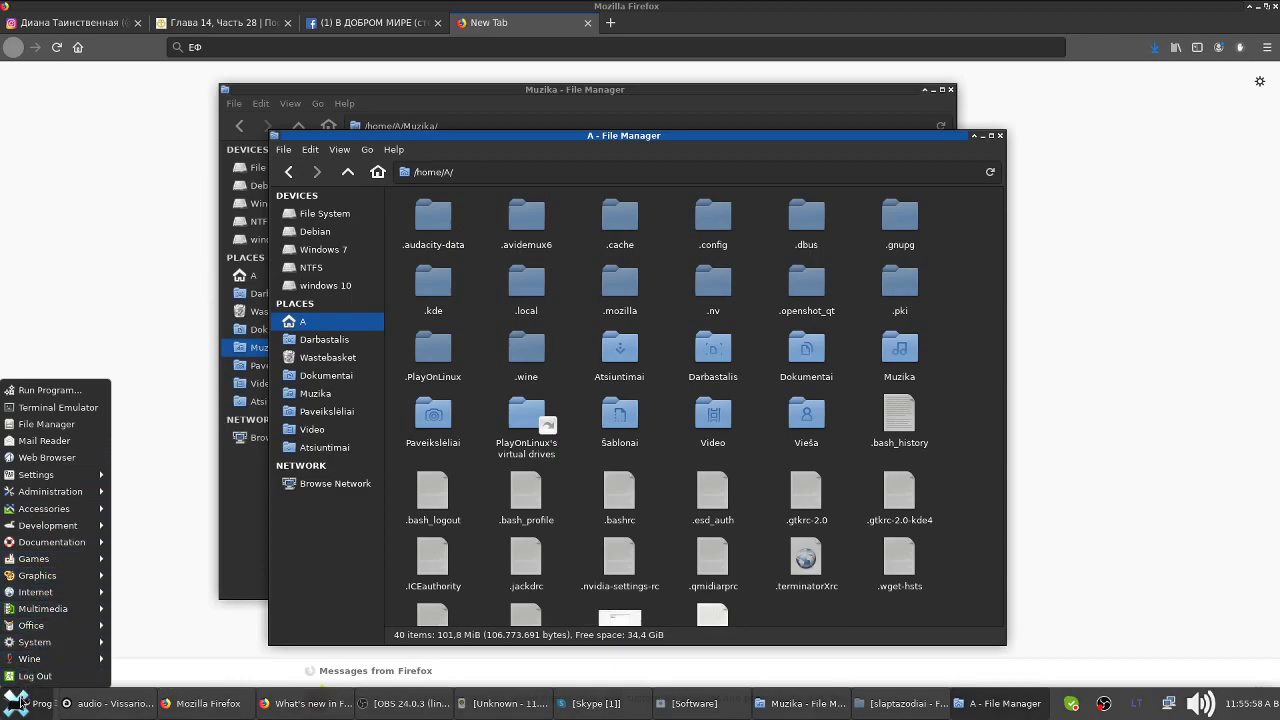
- Open the Panel 1 preferences and review the properties of its Applications Menu item
click(21, 710)
right_click(22, 709)
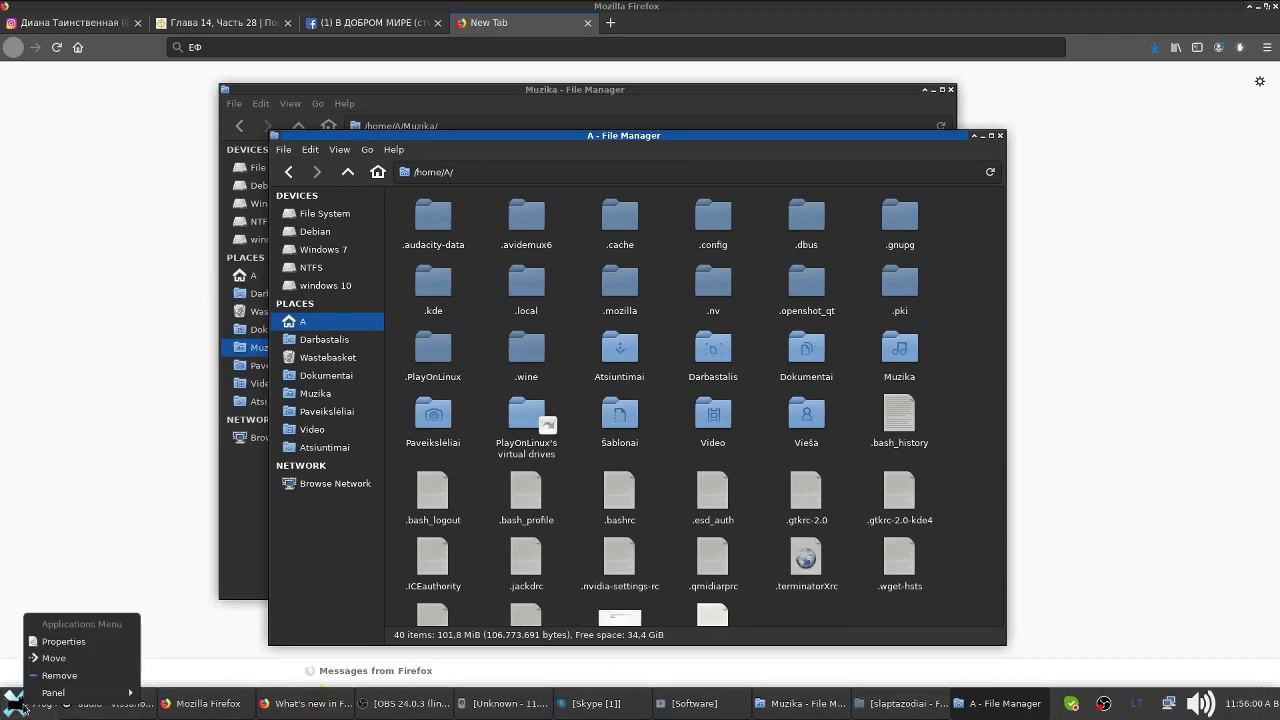
mouse_move(72, 694)
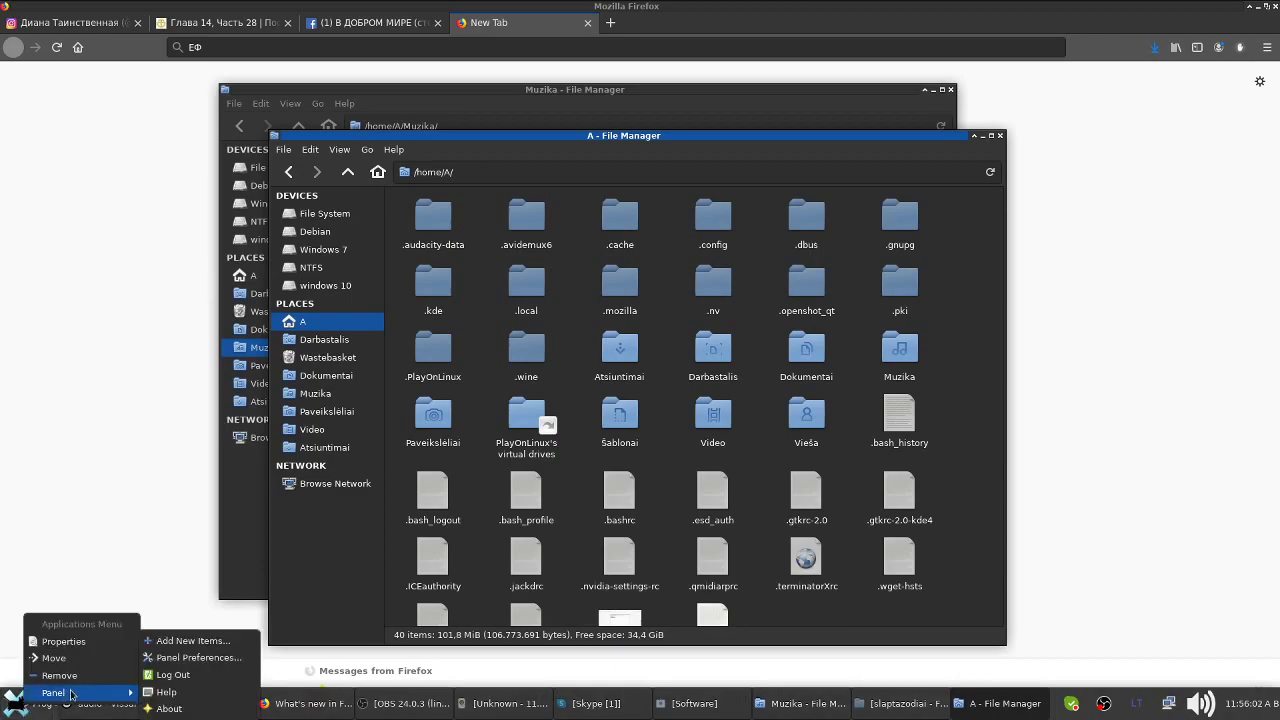
click(198, 657)
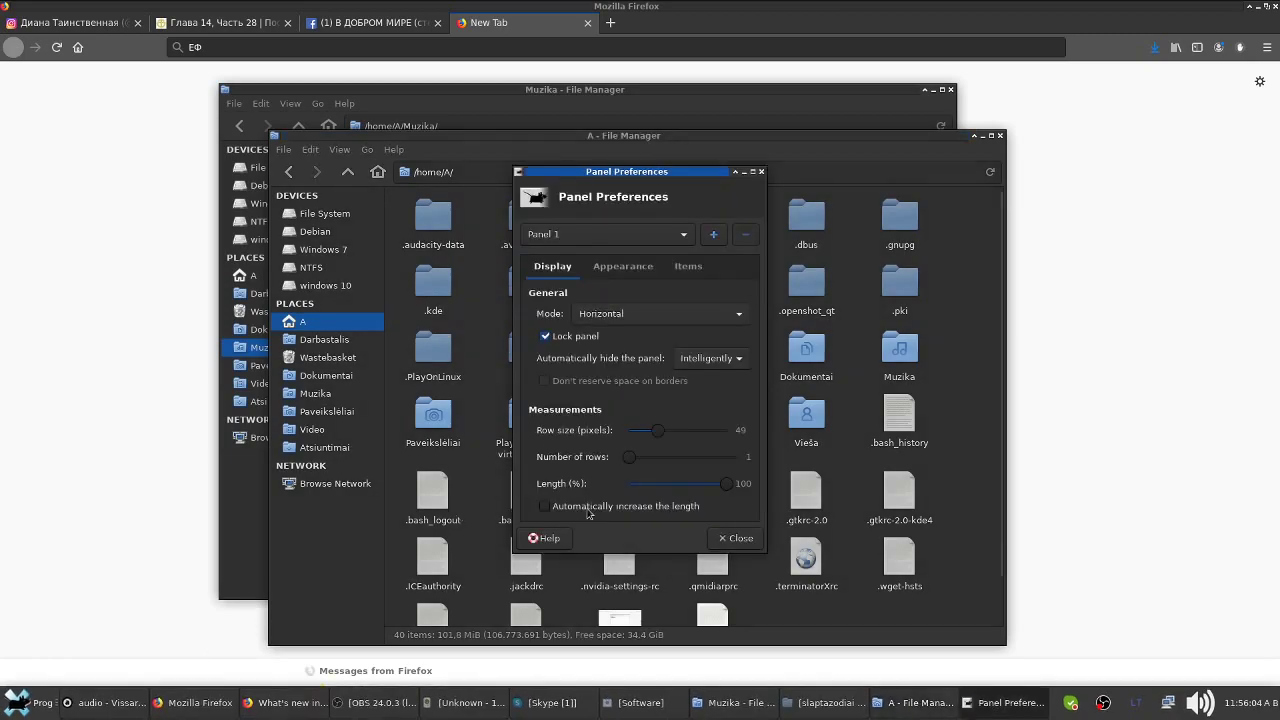
click(622, 267)
click(686, 277)
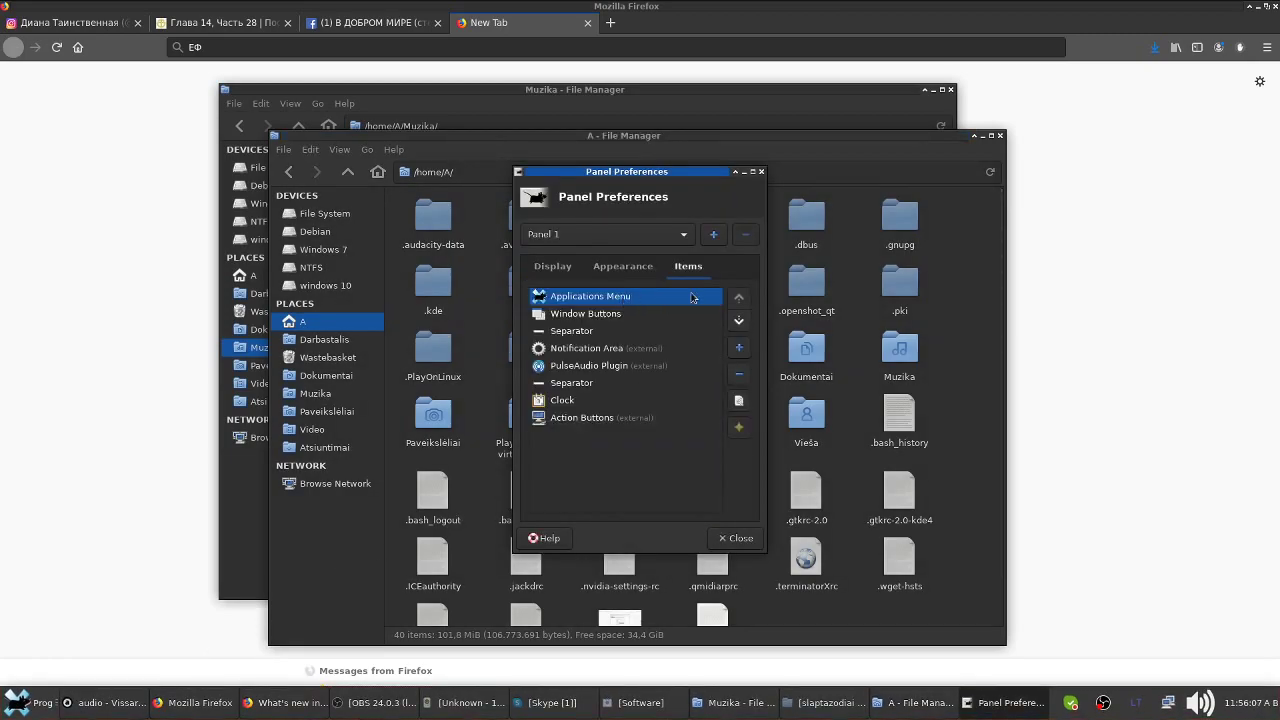
click(739, 400)
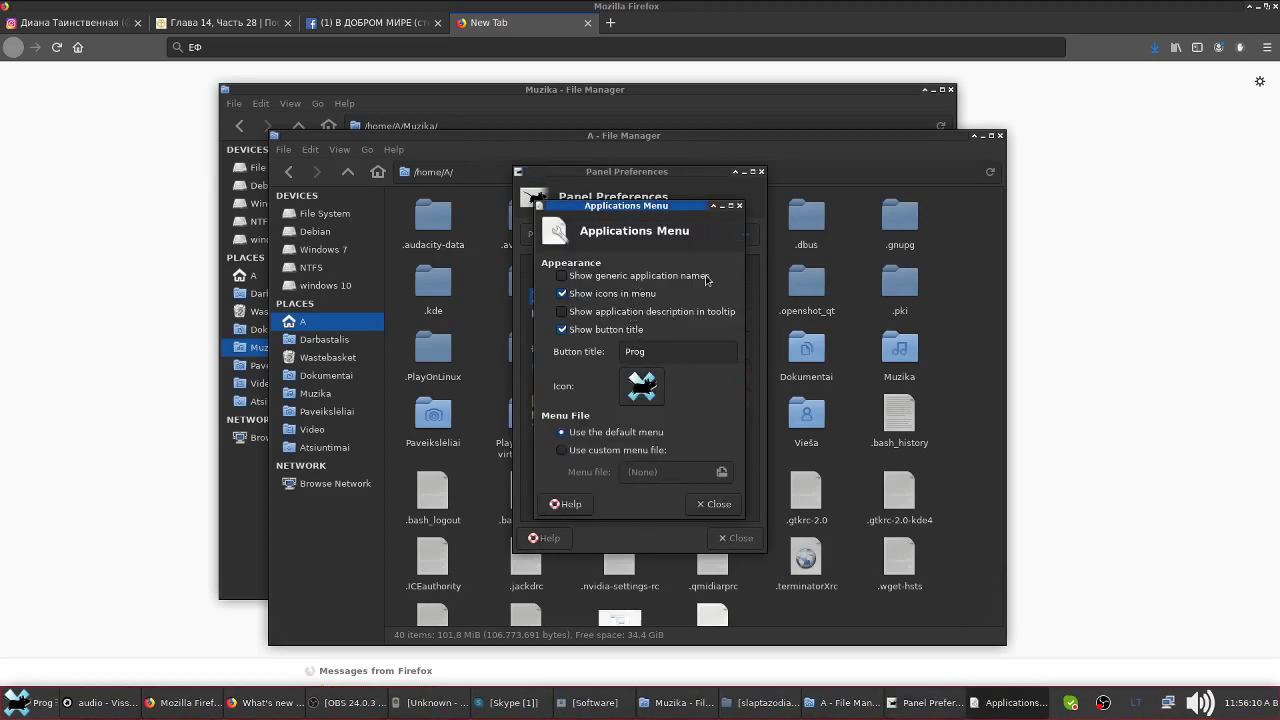
click(740, 206)
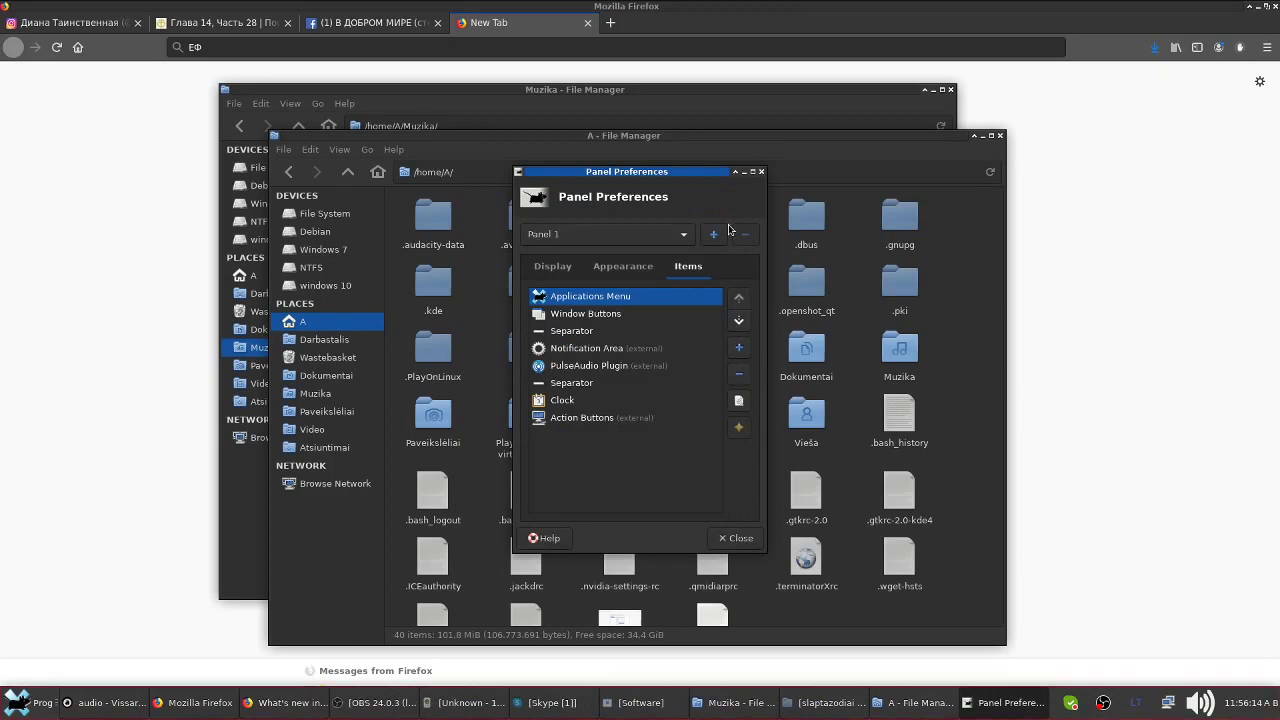
- View the session actions offered at the end of the panel and close the panel preferences
click(1273, 707)
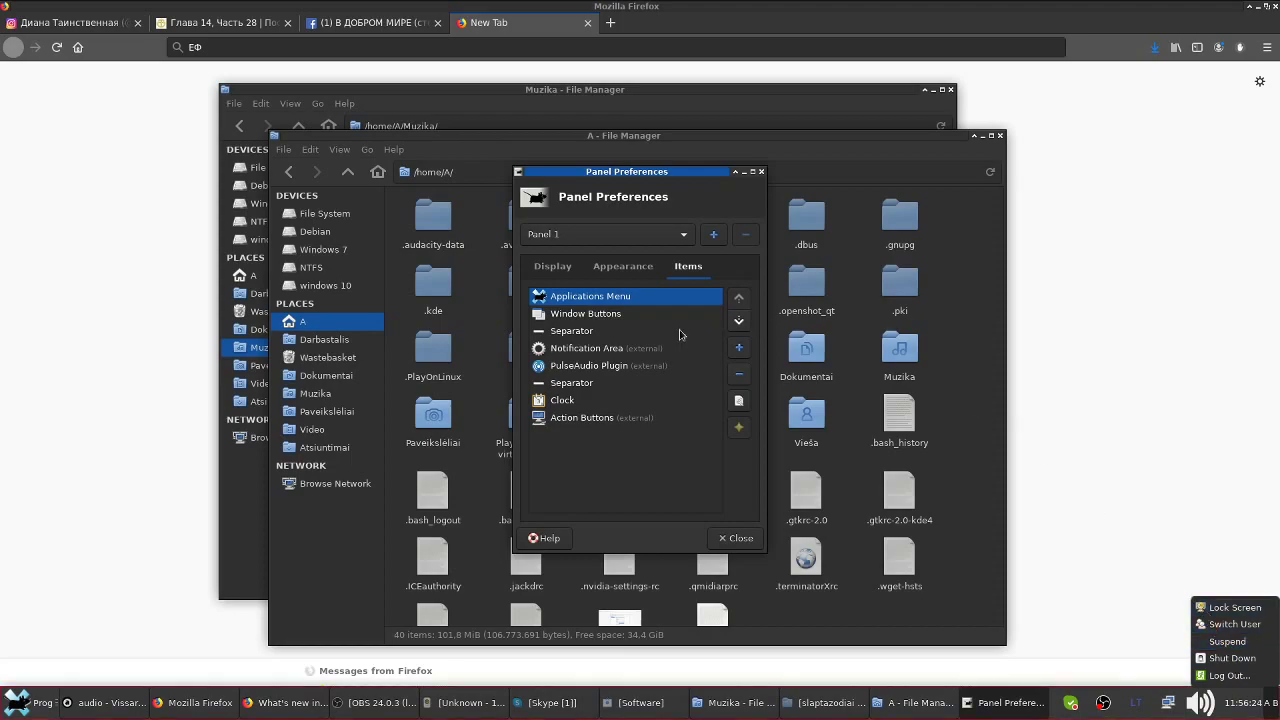
click(649, 226)
click(761, 172)
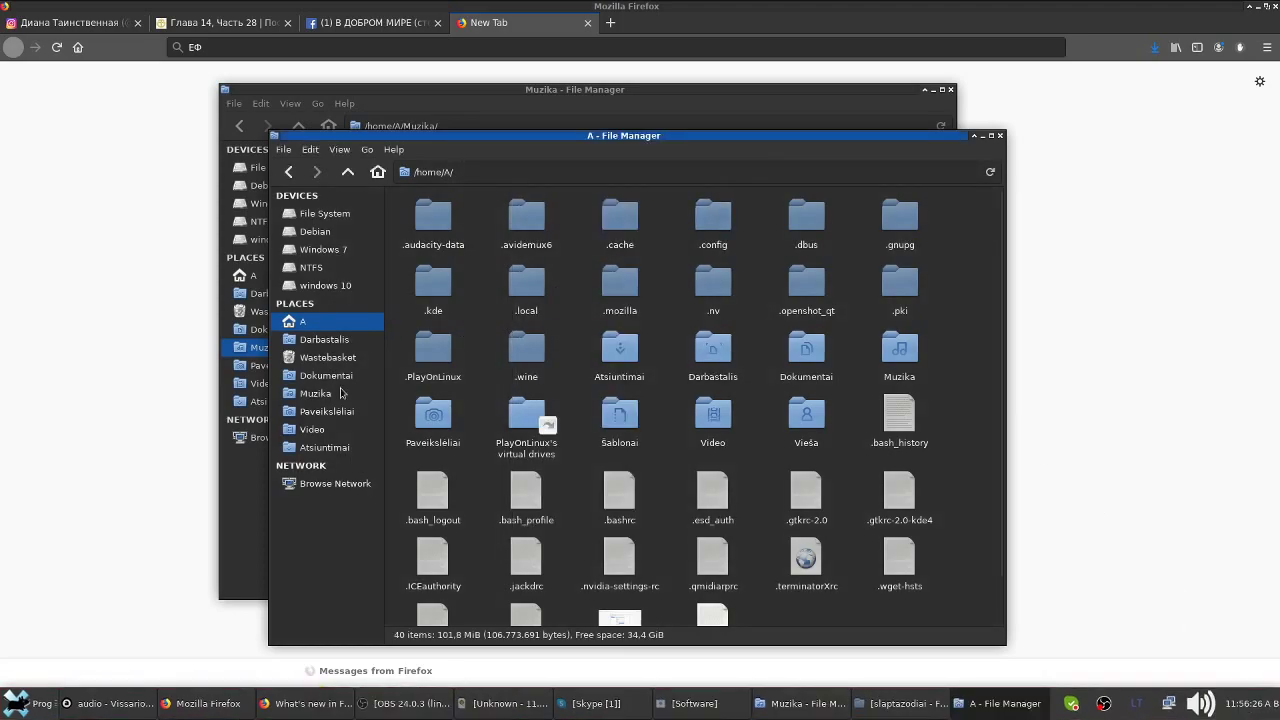
- Open the Settings Manager and look through the Accessibility options for assistive technologies, keyboard and mouse
click(17, 702)
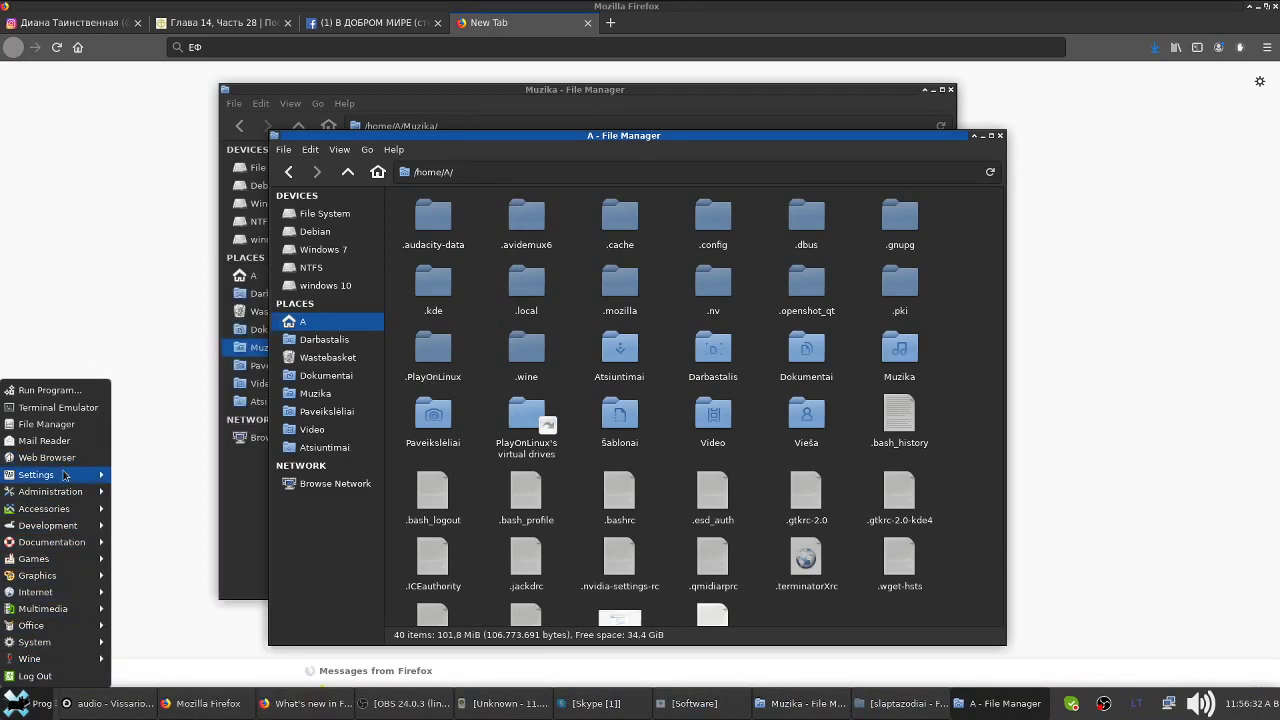
mouse_move(64, 477)
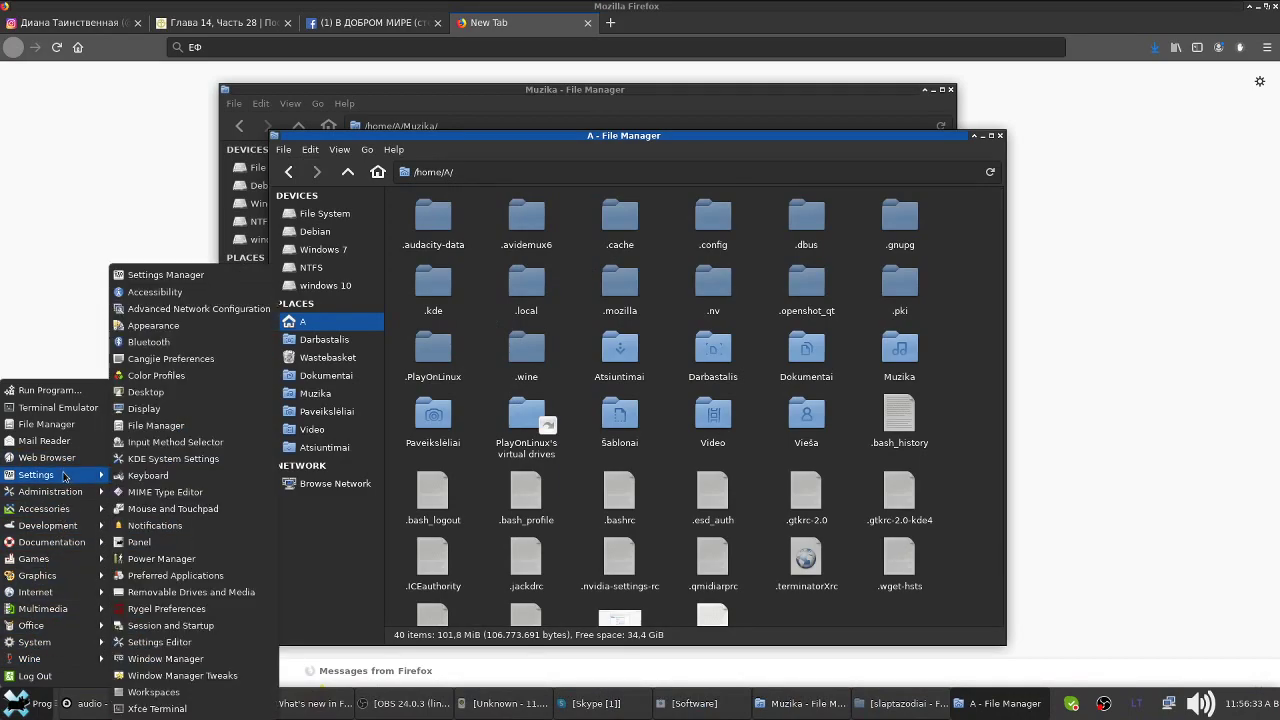
click(164, 276)
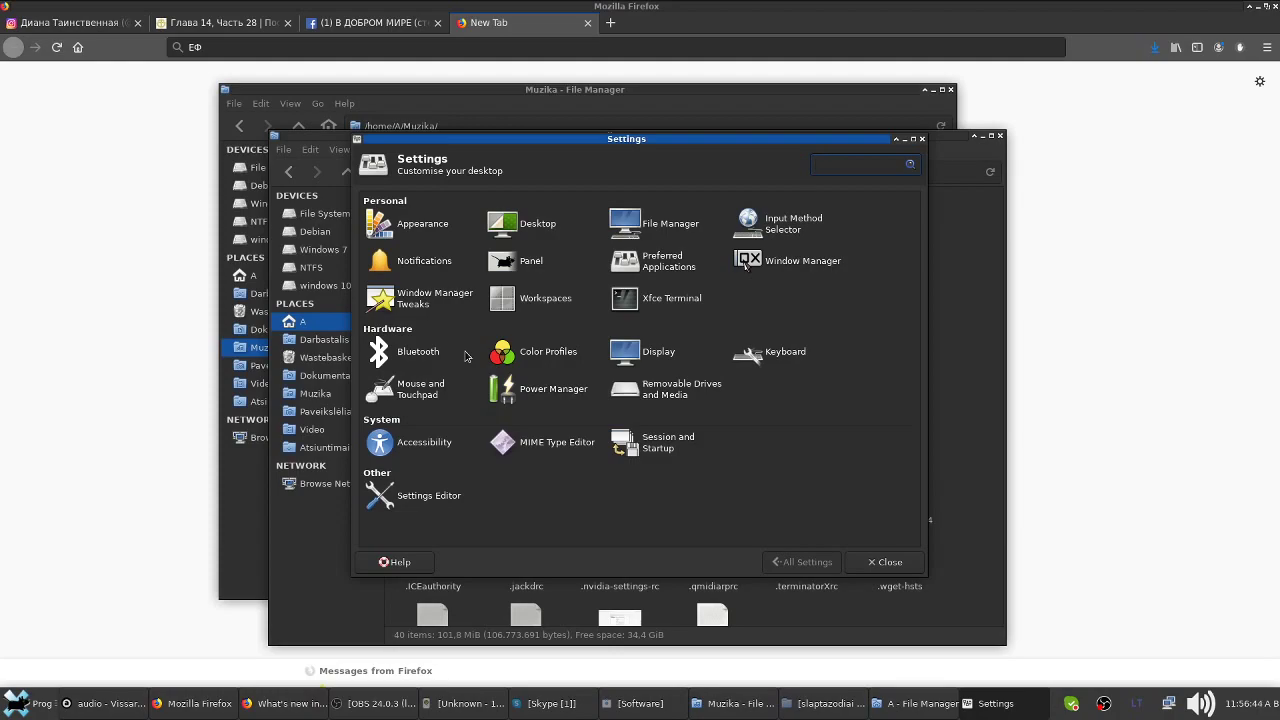
click(420, 446)
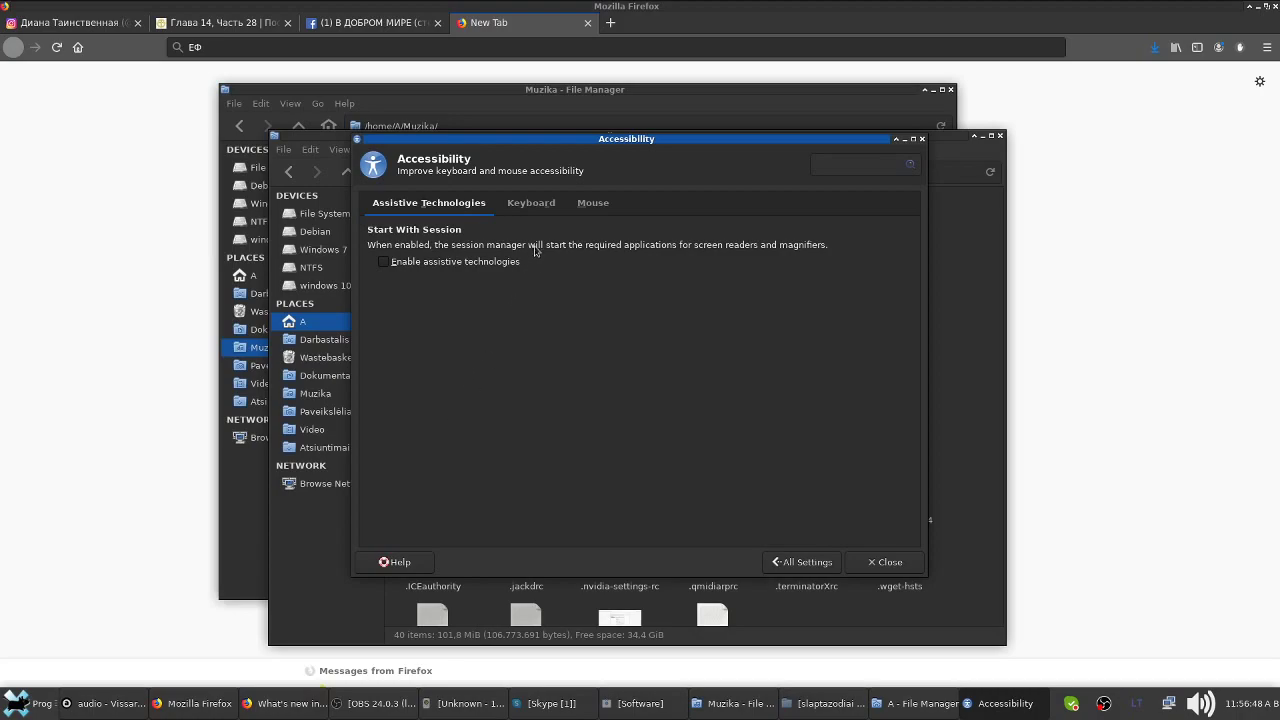
click(540, 205)
click(591, 207)
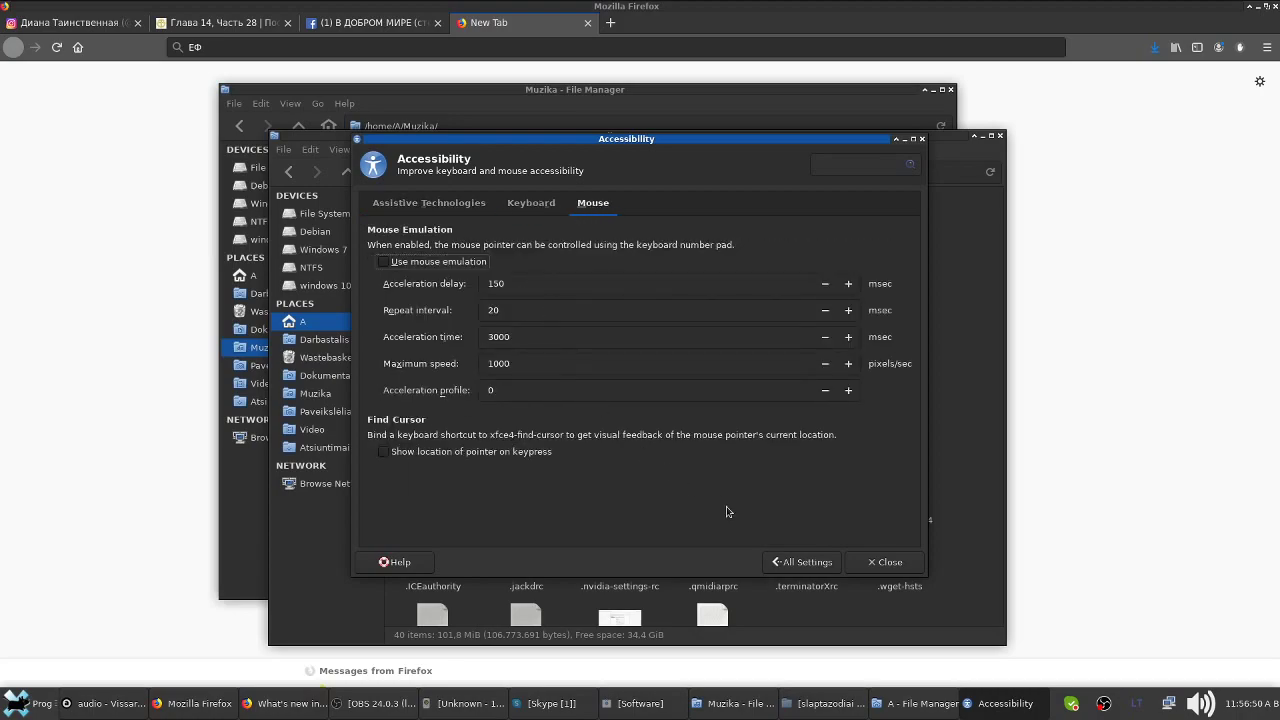
click(822, 562)
- Review the Session and Startup settings from General through Advanced, and close the window
click(641, 450)
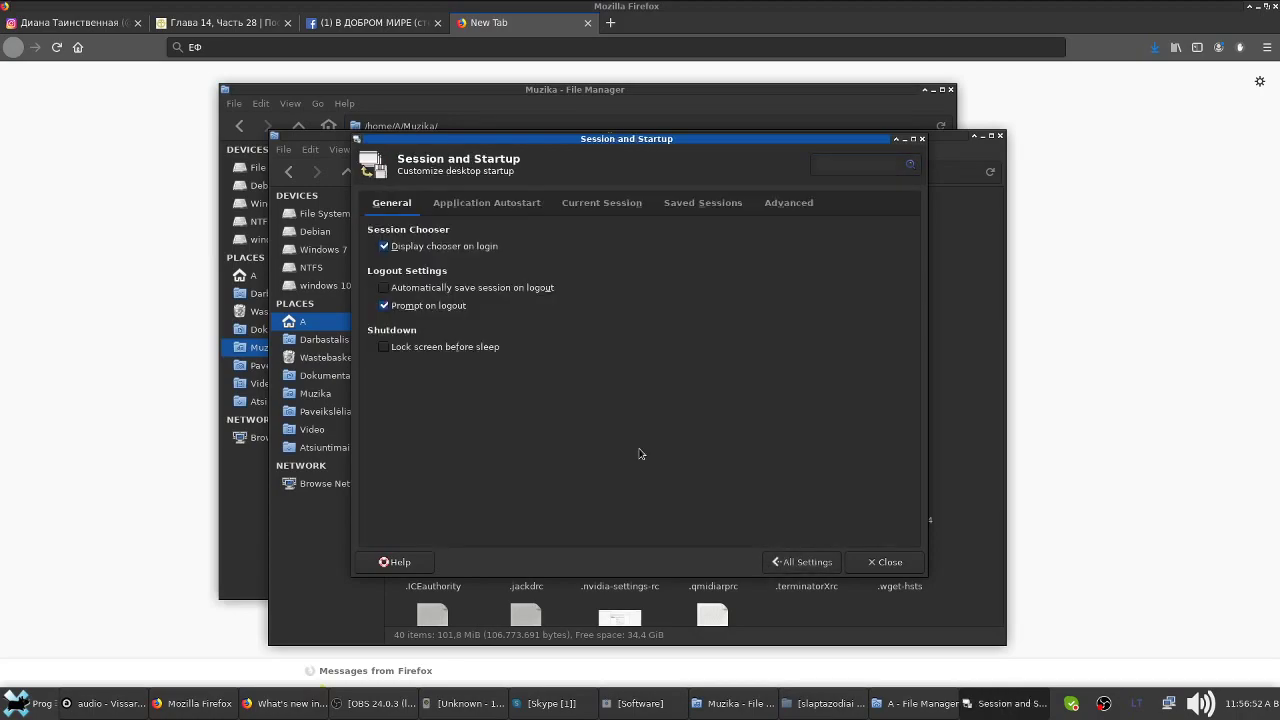
click(495, 207)
click(601, 203)
click(703, 203)
click(775, 201)
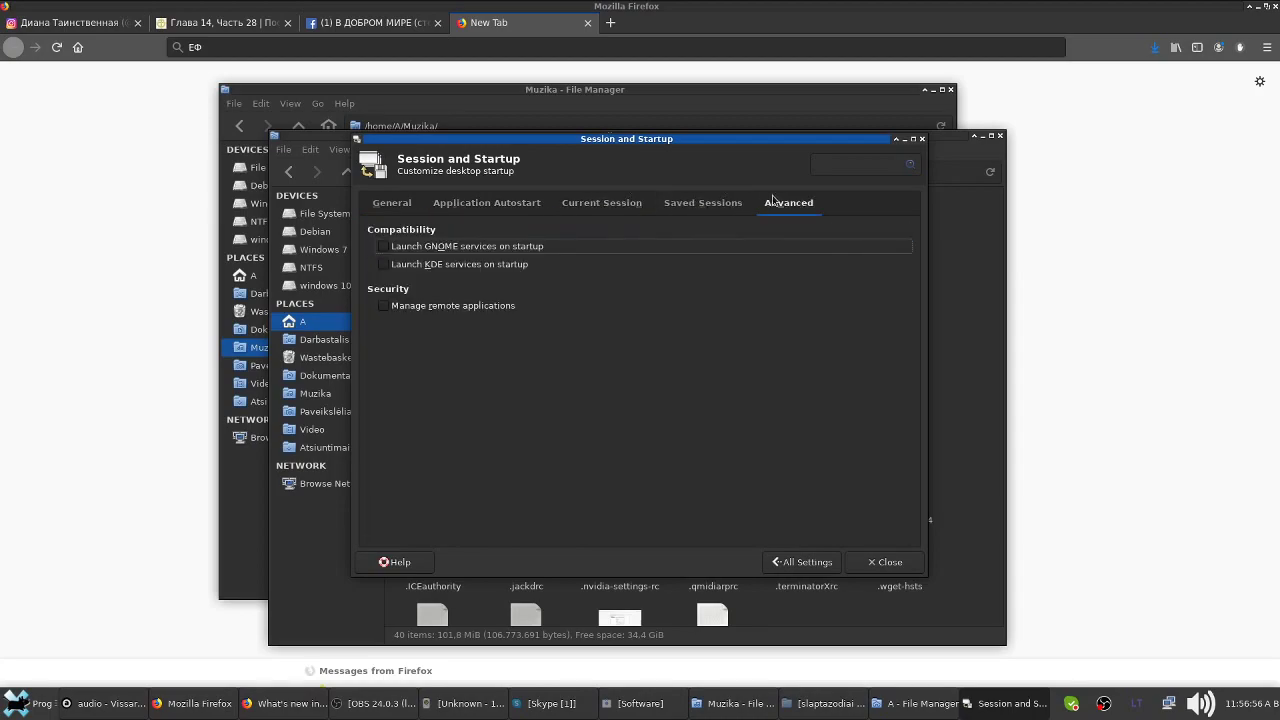
click(392, 203)
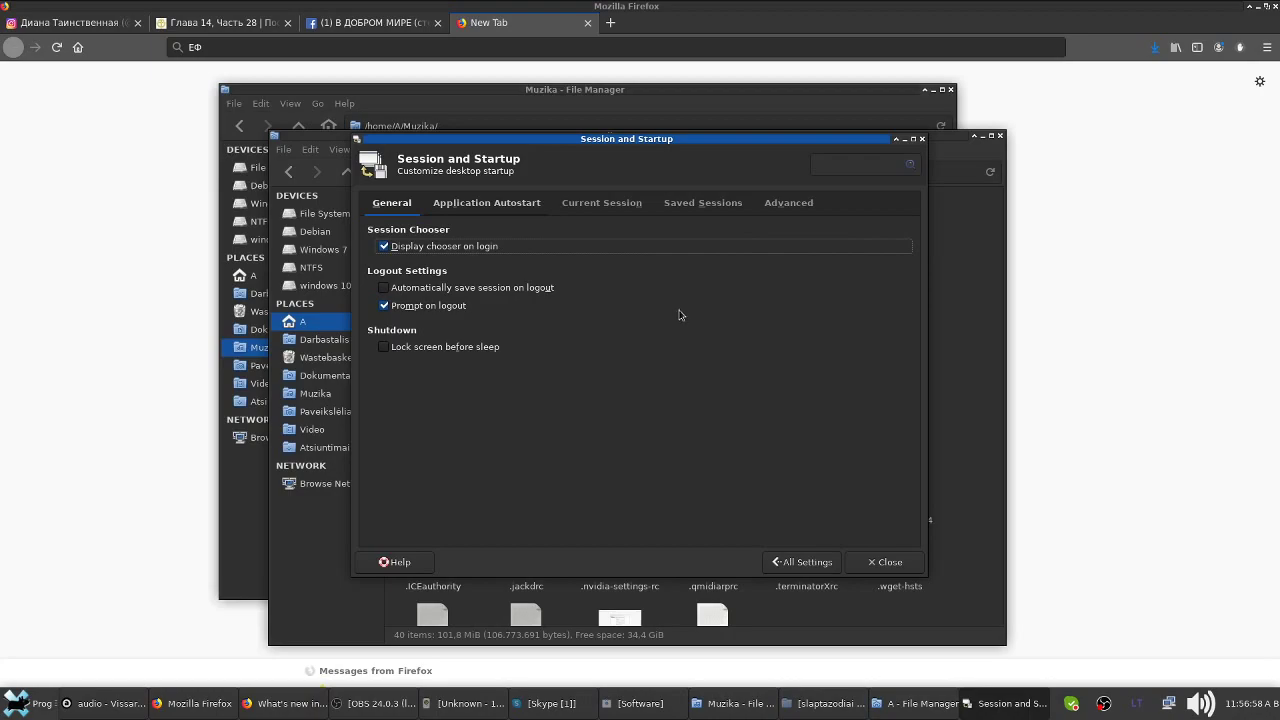
click(884, 562)
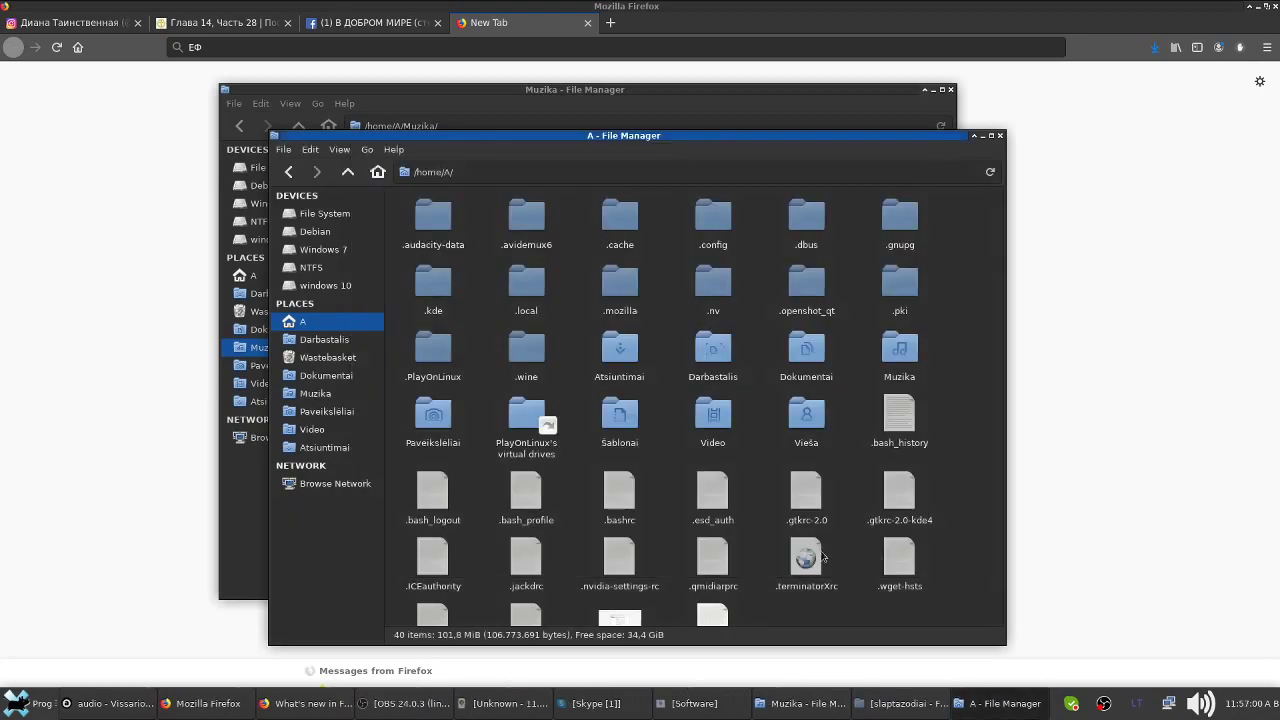
- Open Rygel Preferences to view the DLNA media sharing folders and networks, and close it
click(12, 706)
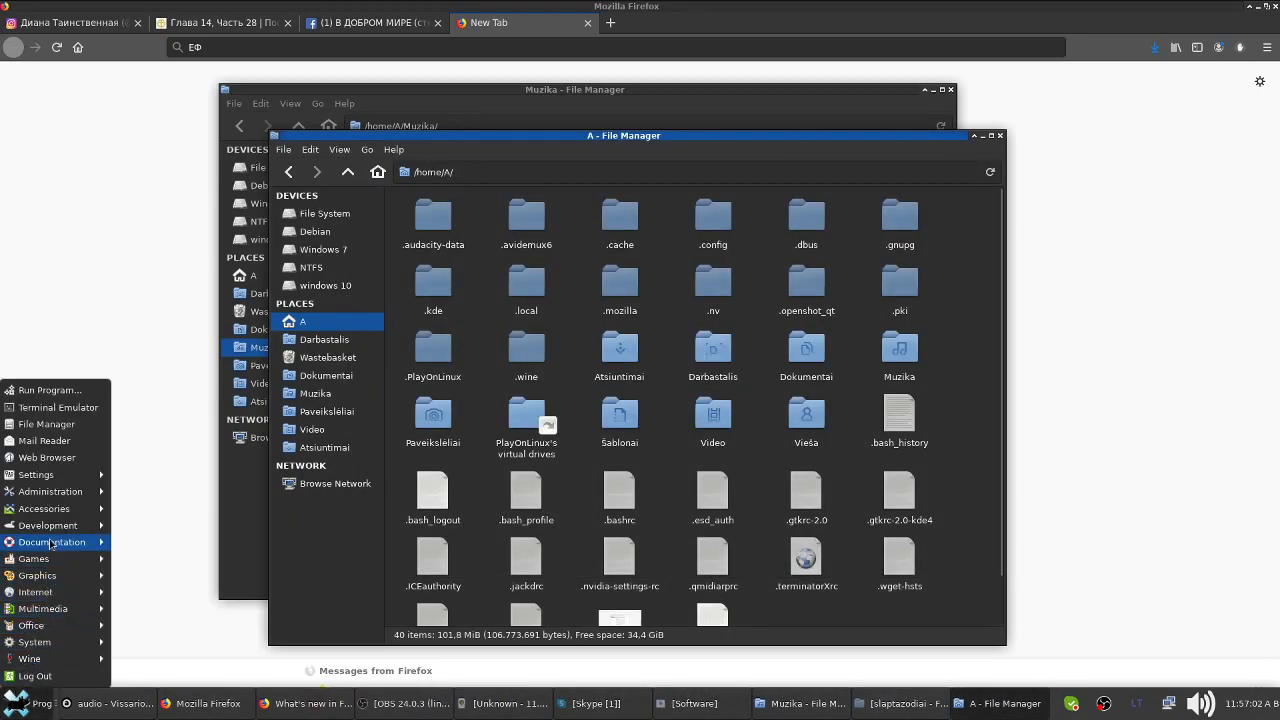
mouse_move(56, 500)
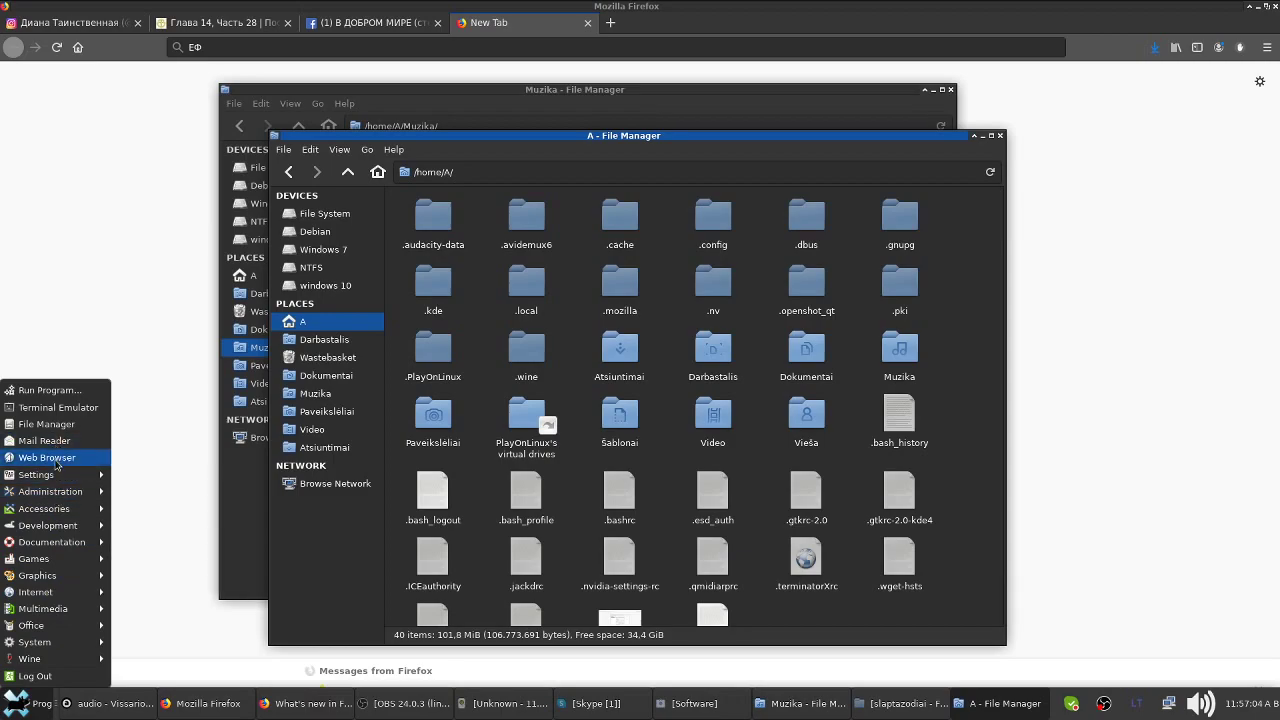
mouse_move(56, 477)
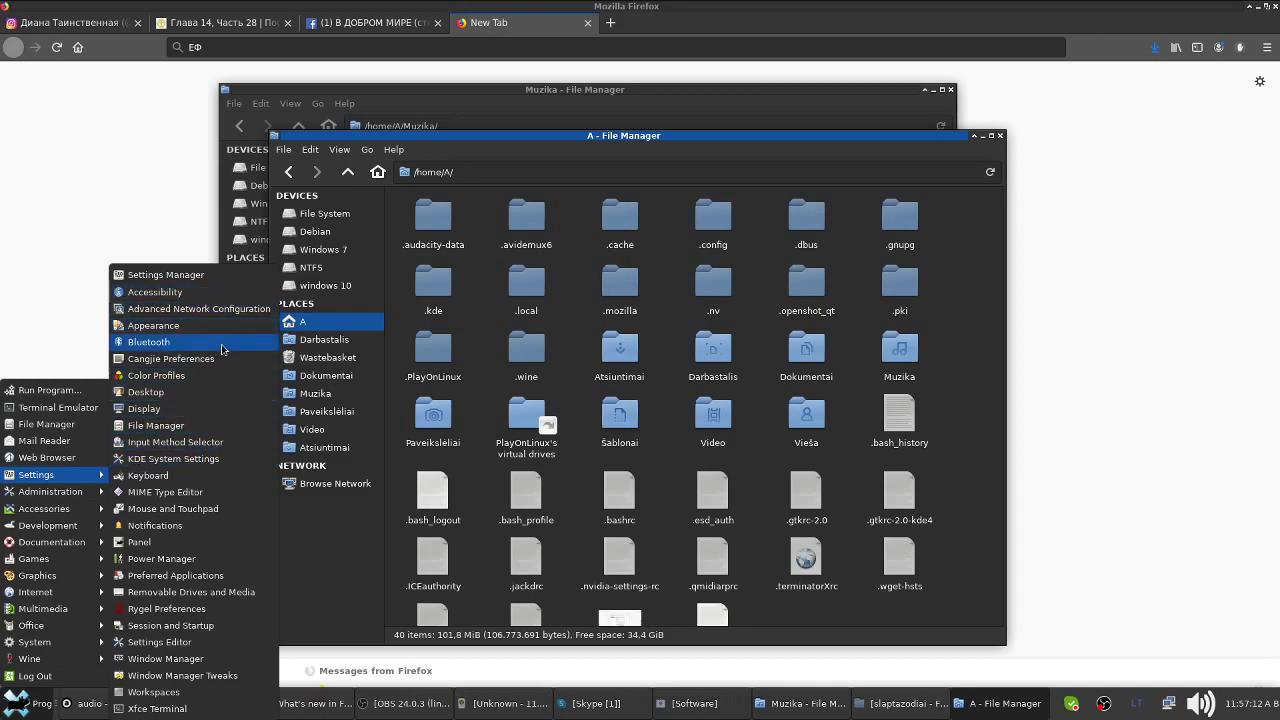
click(203, 608)
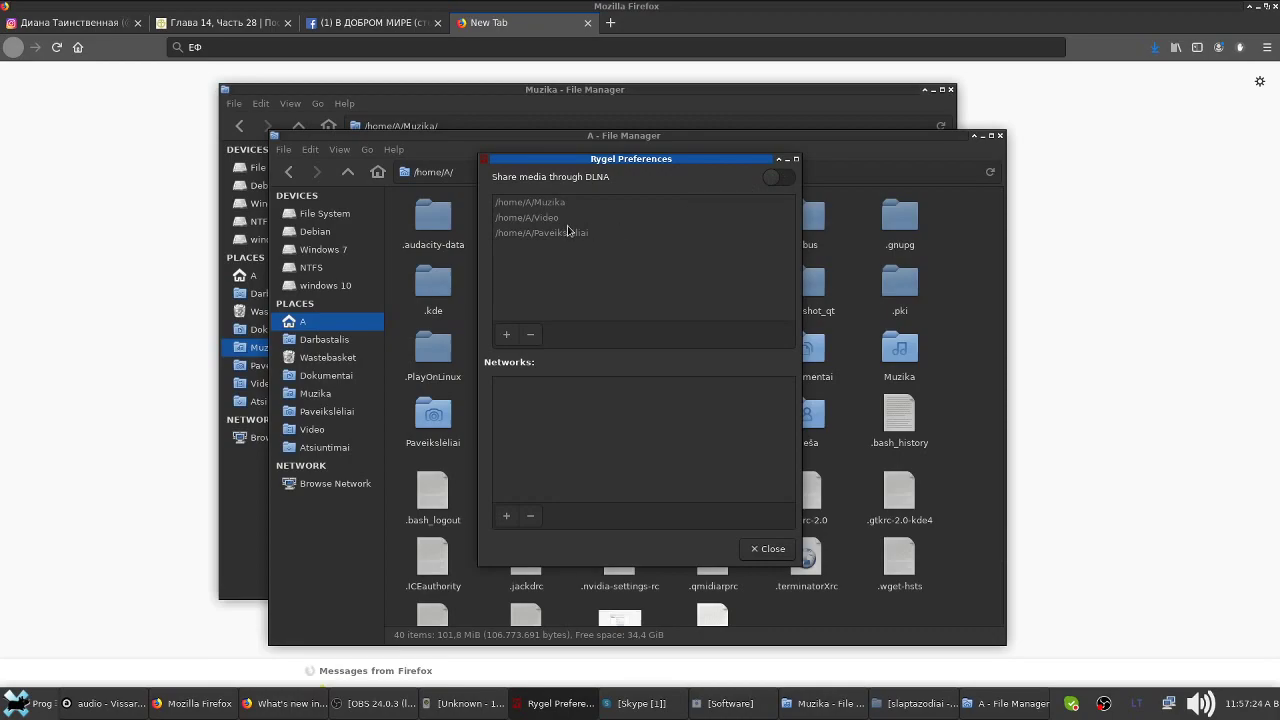
click(796, 160)
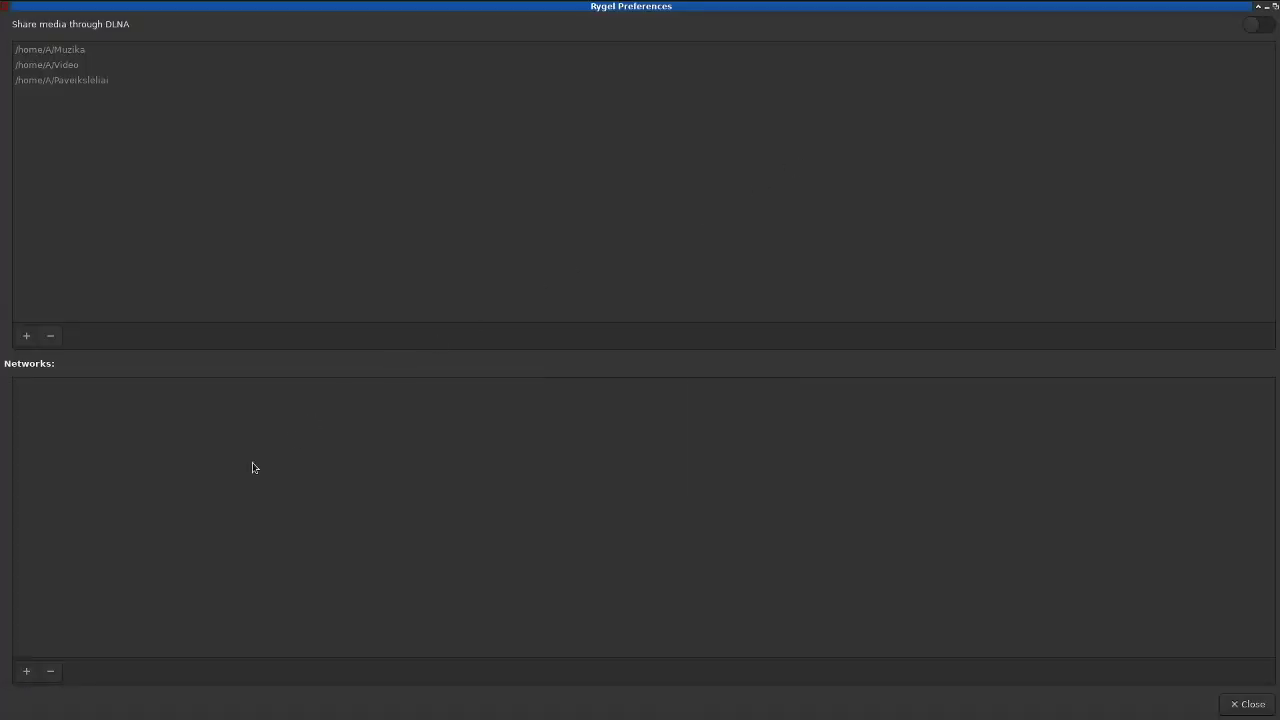
click(1274, 8)
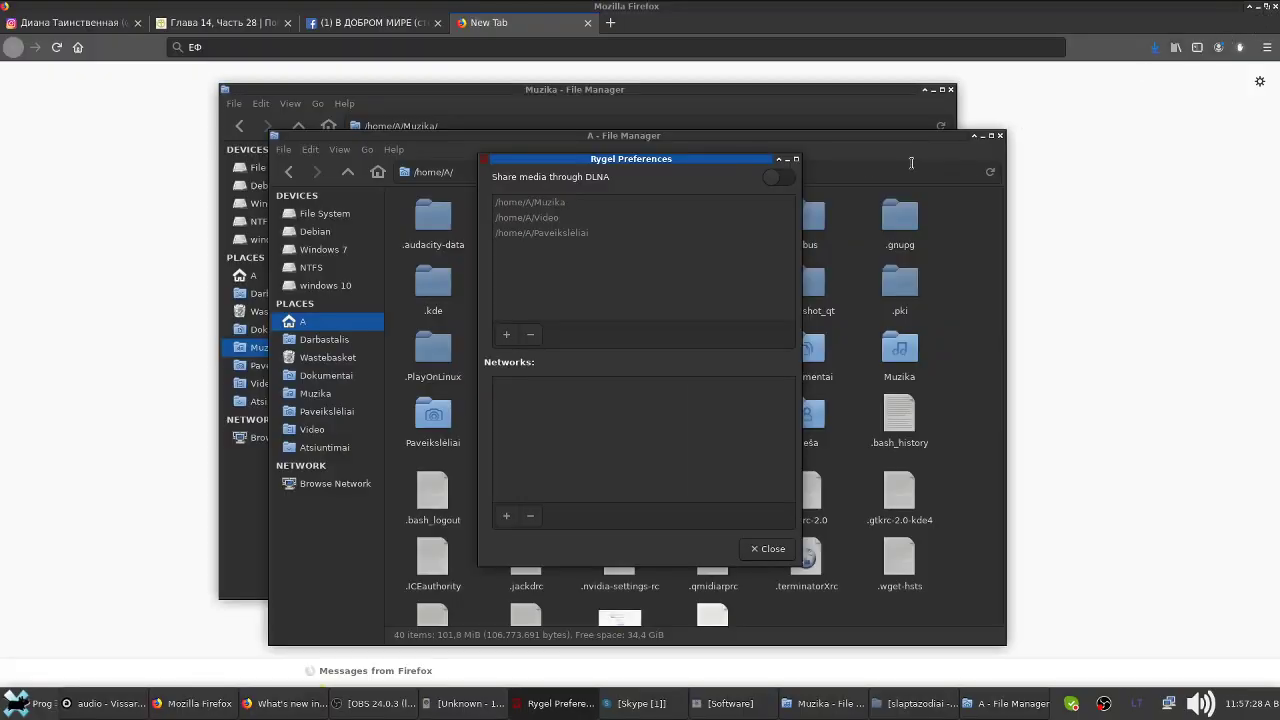
drag(751, 163, 693, 168)
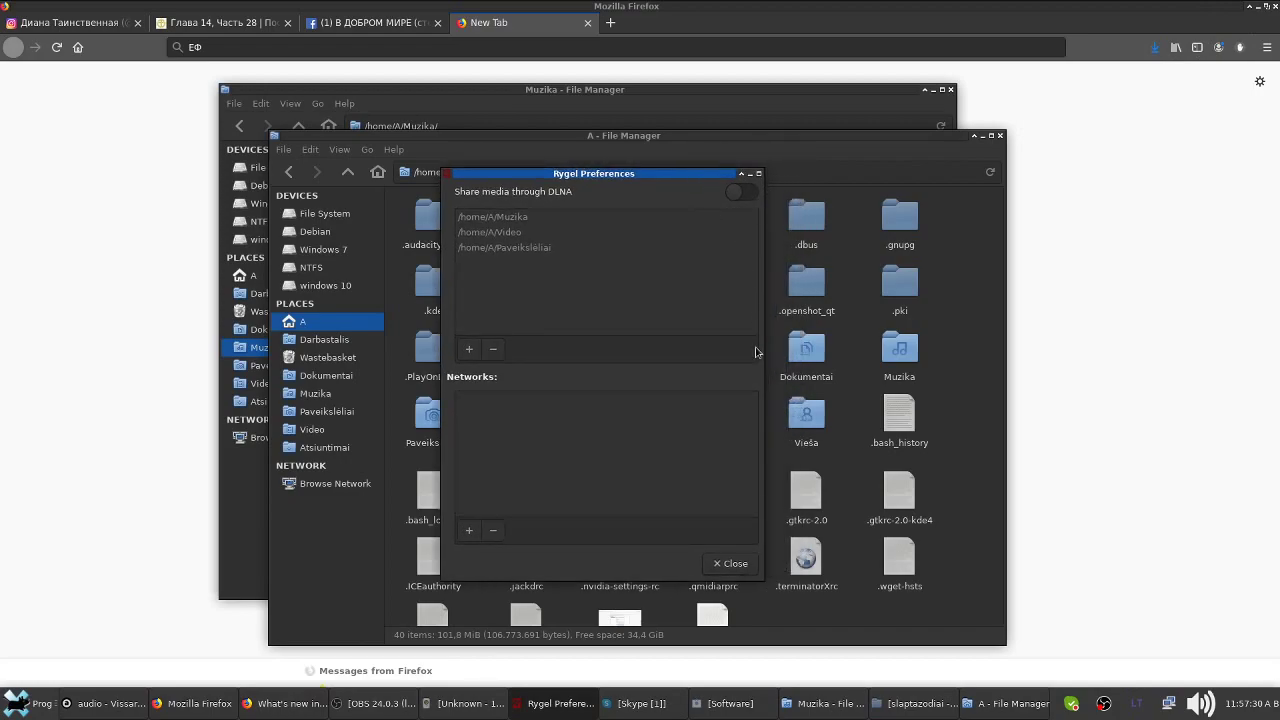
click(745, 564)
- Open the Settings Editor and examine the properties of the channels from keyboards through xfce4-panel
click(18, 703)
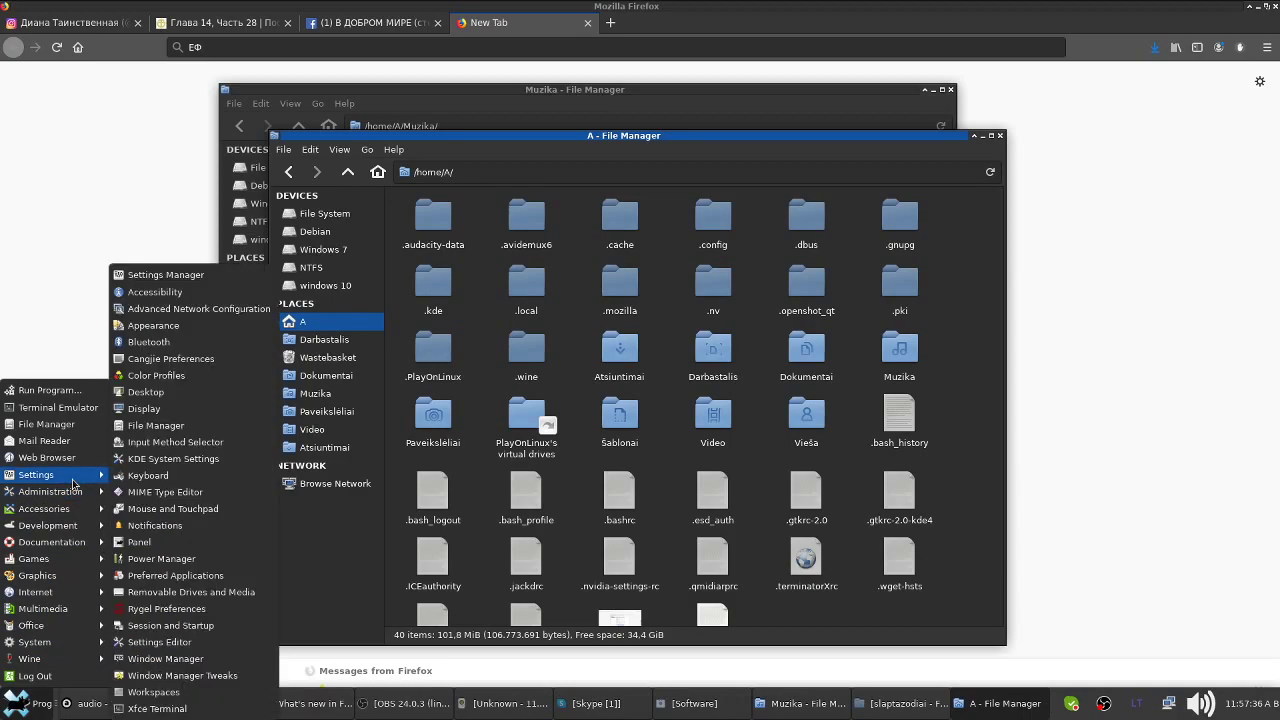
click(194, 643)
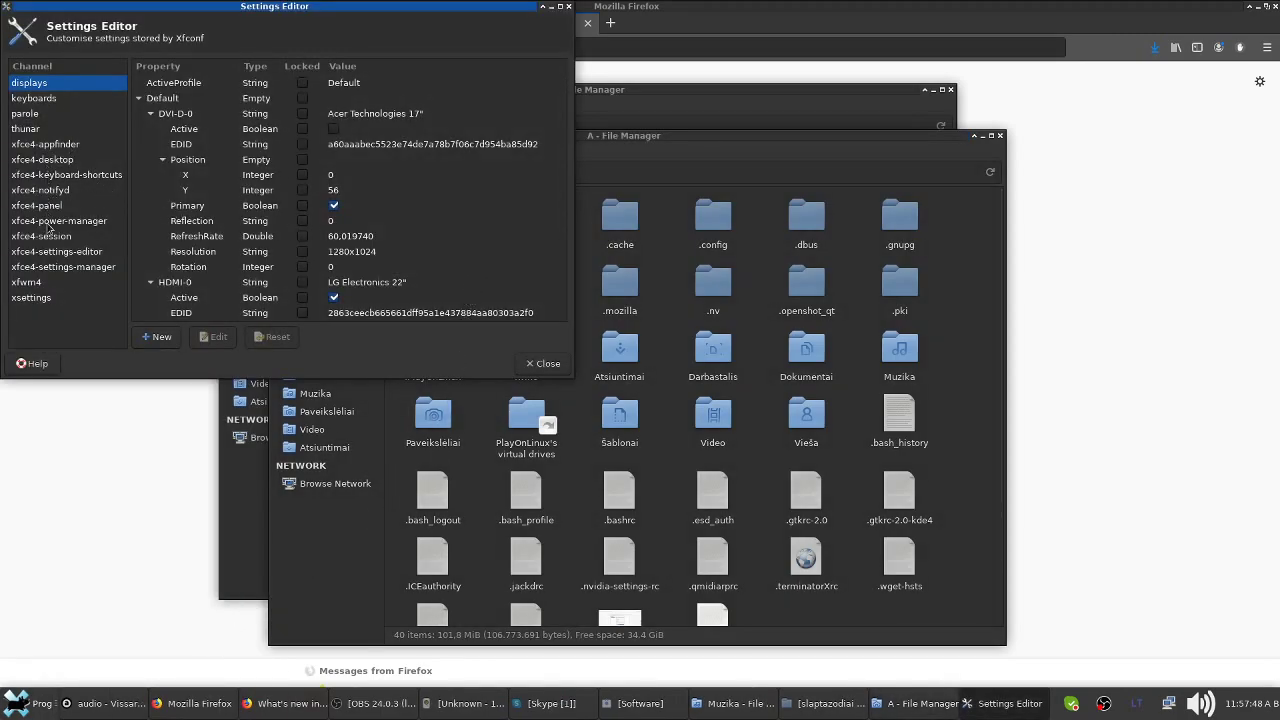
click(36, 100)
click(34, 116)
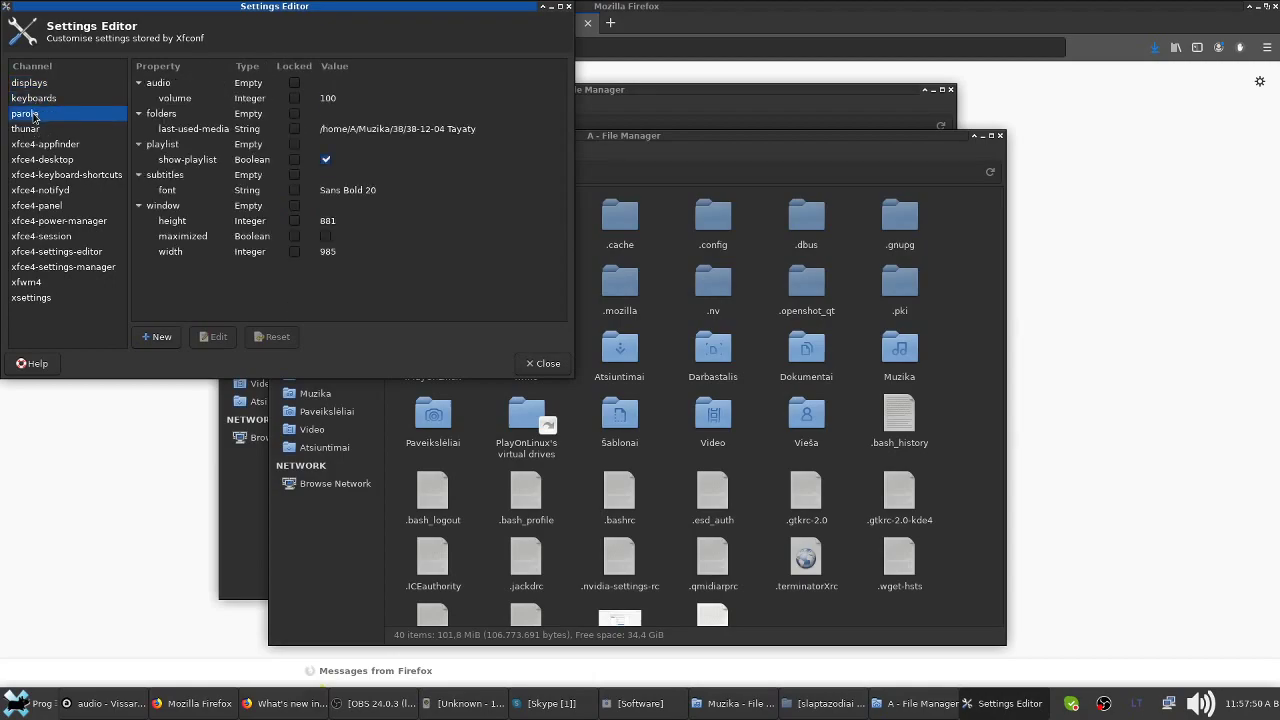
click(40, 130)
click(45, 146)
click(52, 161)
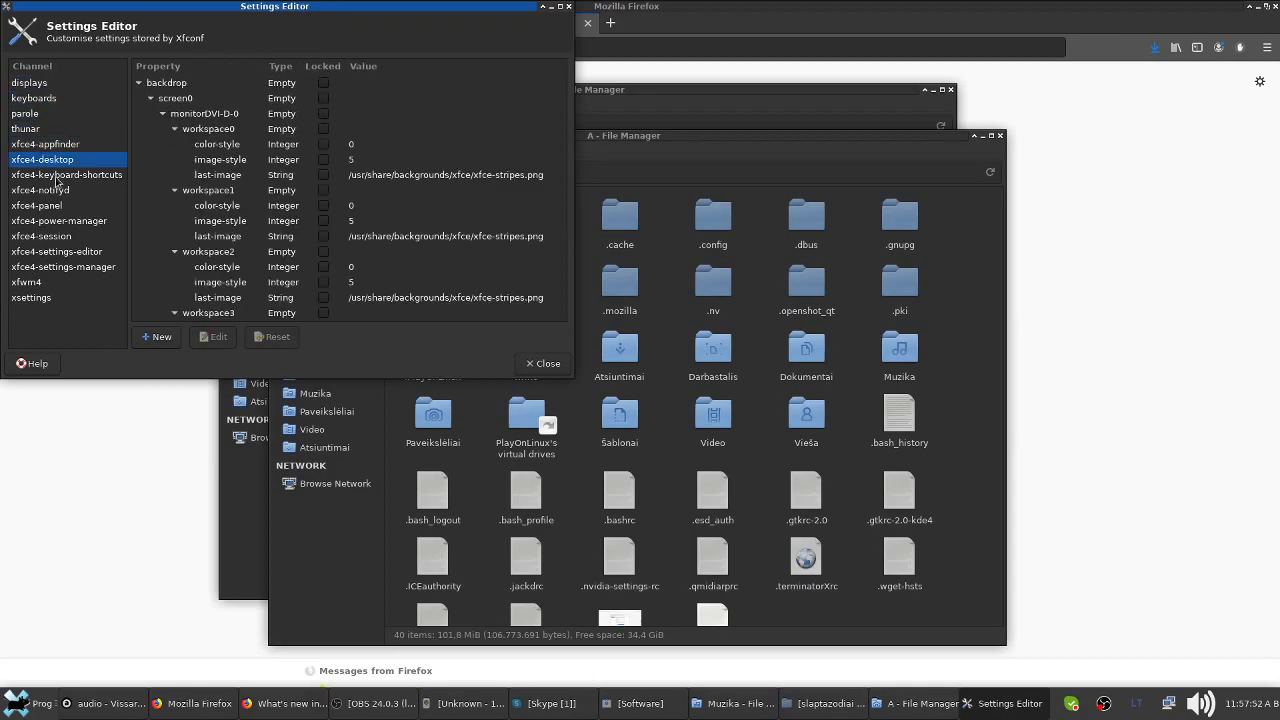
click(57, 177)
click(60, 191)
click(64, 207)
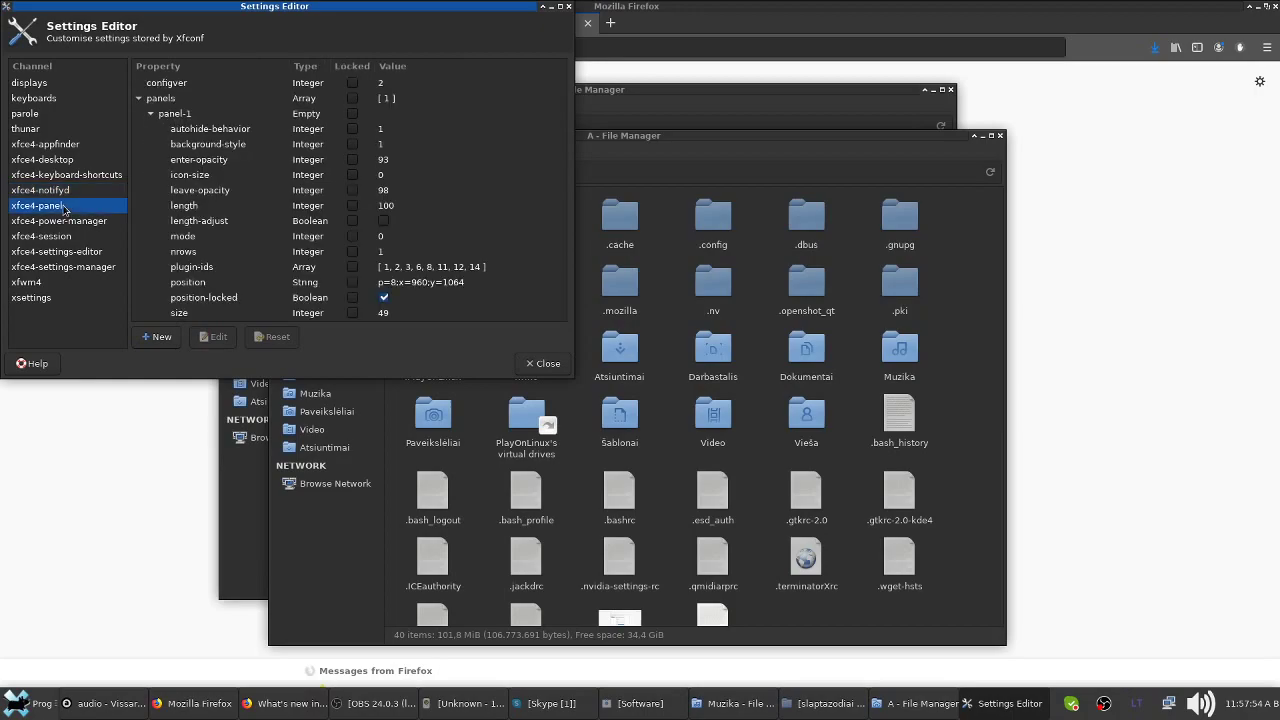
- Examine the properties of the channels from xfce4-power-manager through xfce4-settings-manager
click(67, 223)
click(67, 238)
click(69, 253)
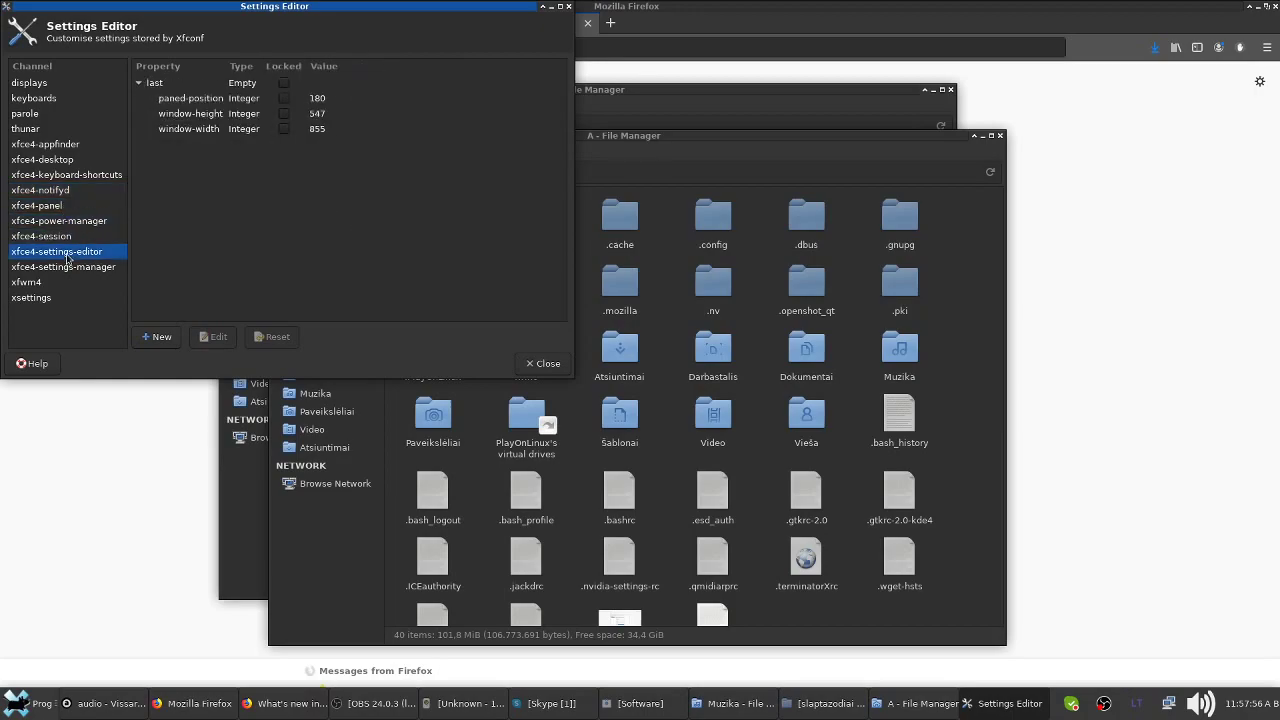
click(71, 268)
click(66, 252)
click(68, 268)
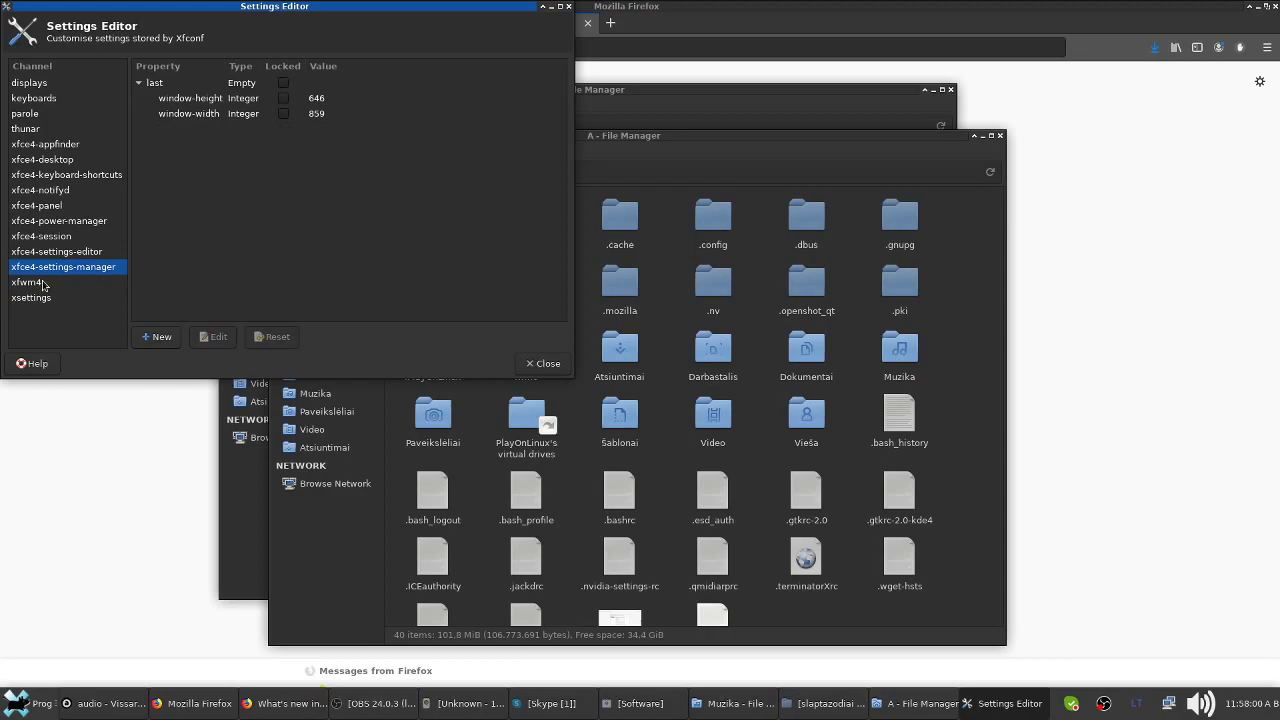
- Look through the xfwm4 and xsettings channel properties and close the Settings Editor
click(44, 284)
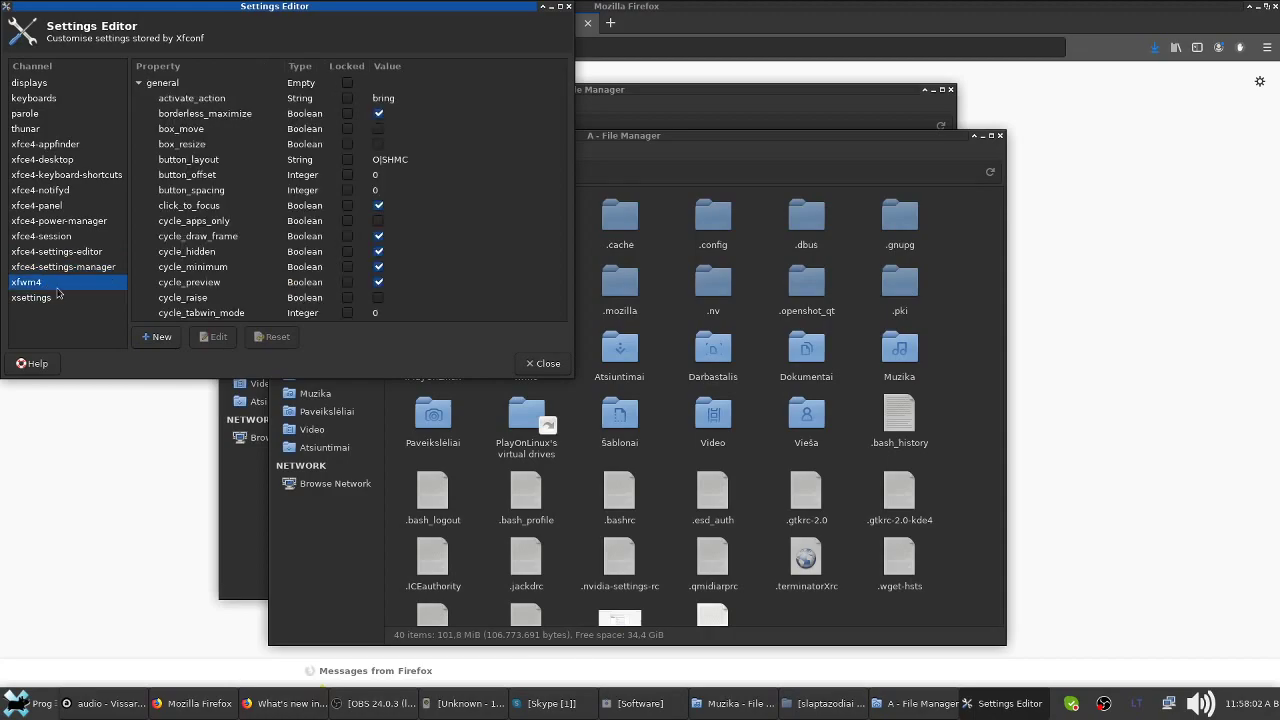
scroll(216, 252, down, 15)
scroll(216, 252, down, 7)
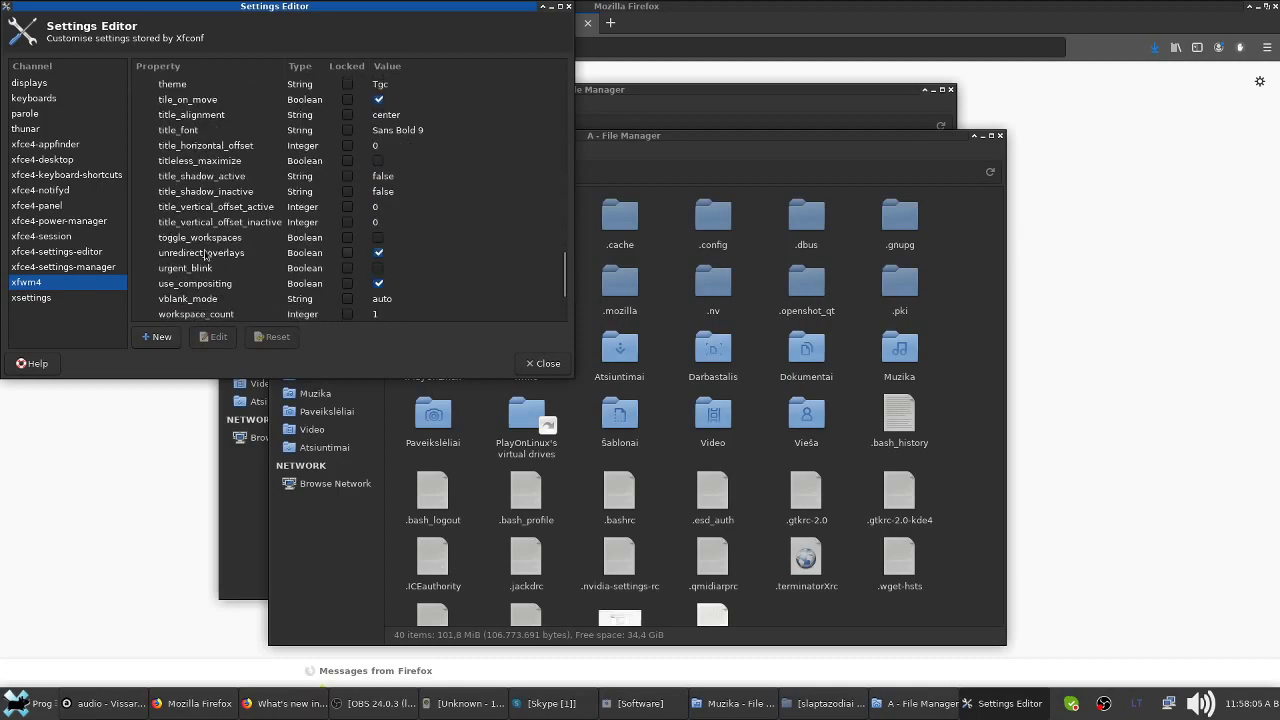
click(60, 300)
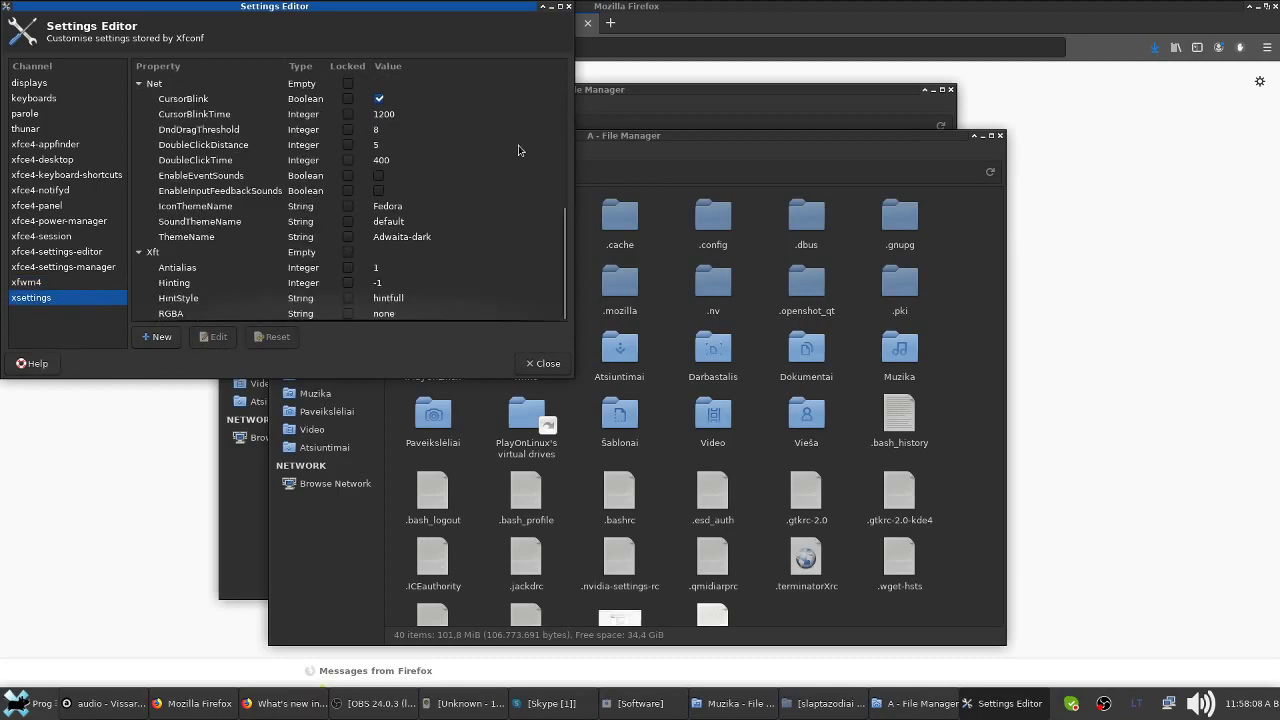
click(569, 6)
- Open the Weather application from the accessories to view the forecast, and close it
click(17, 702)
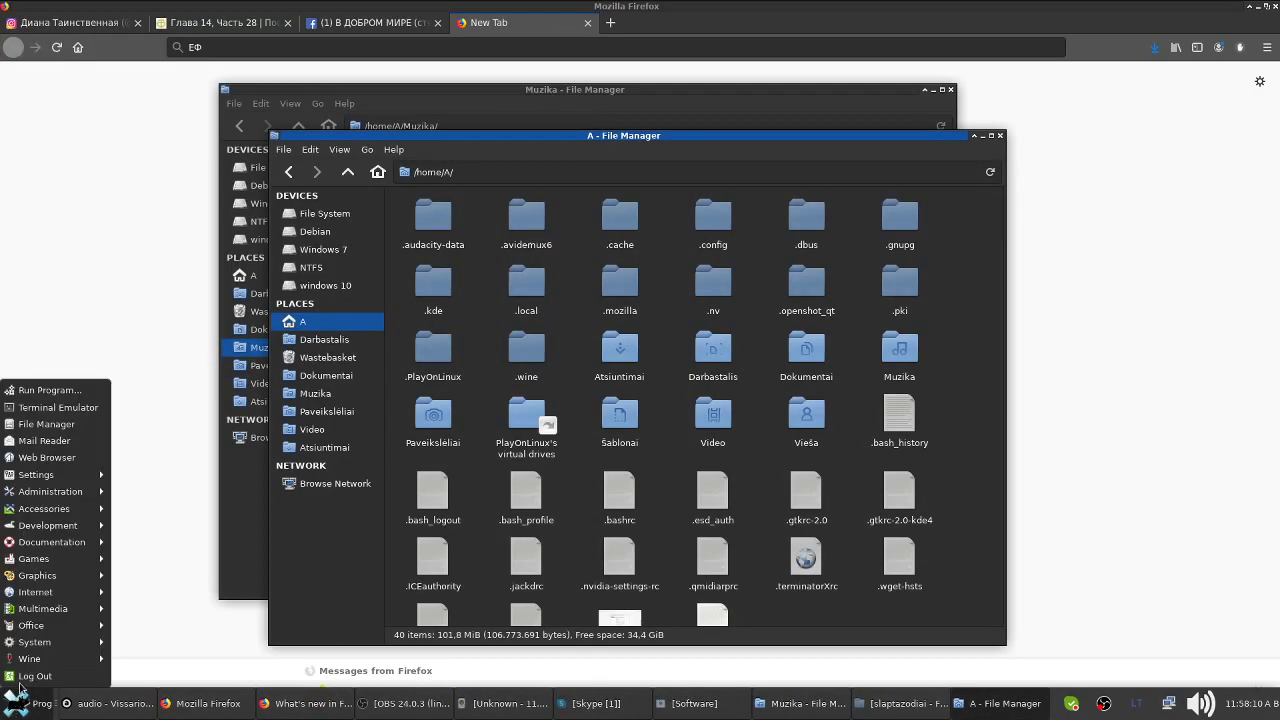
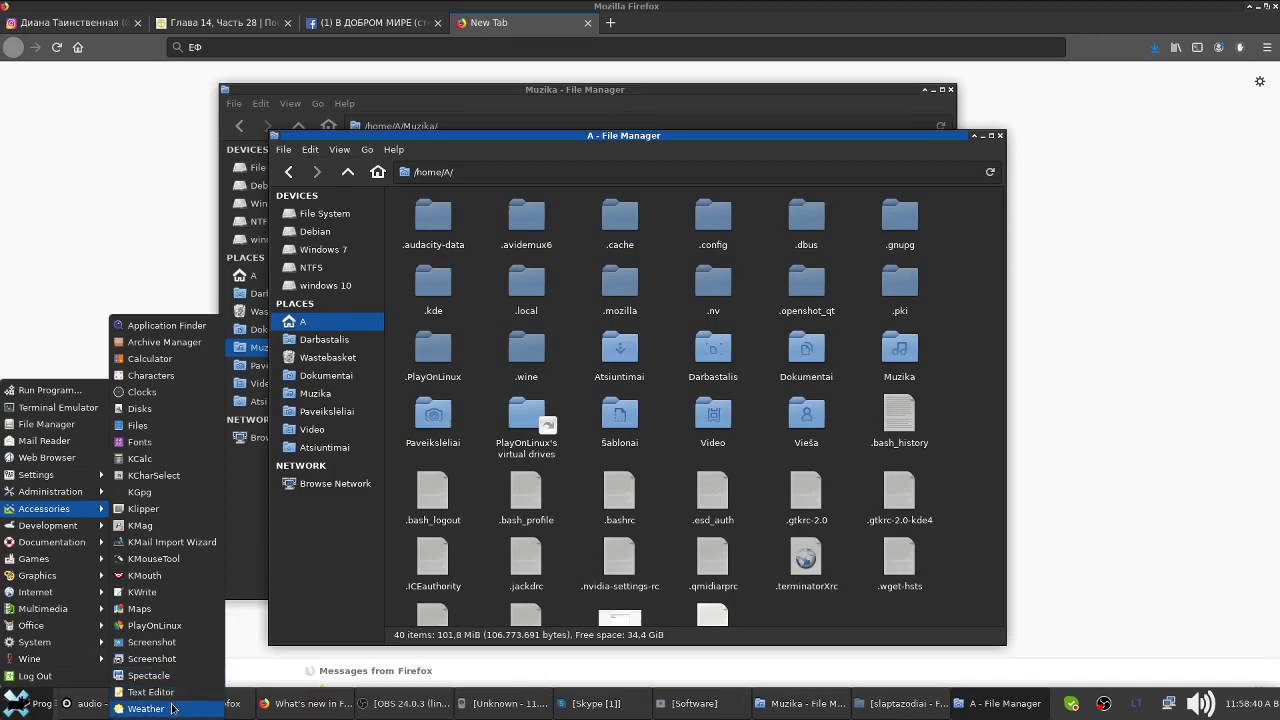
click(172, 708)
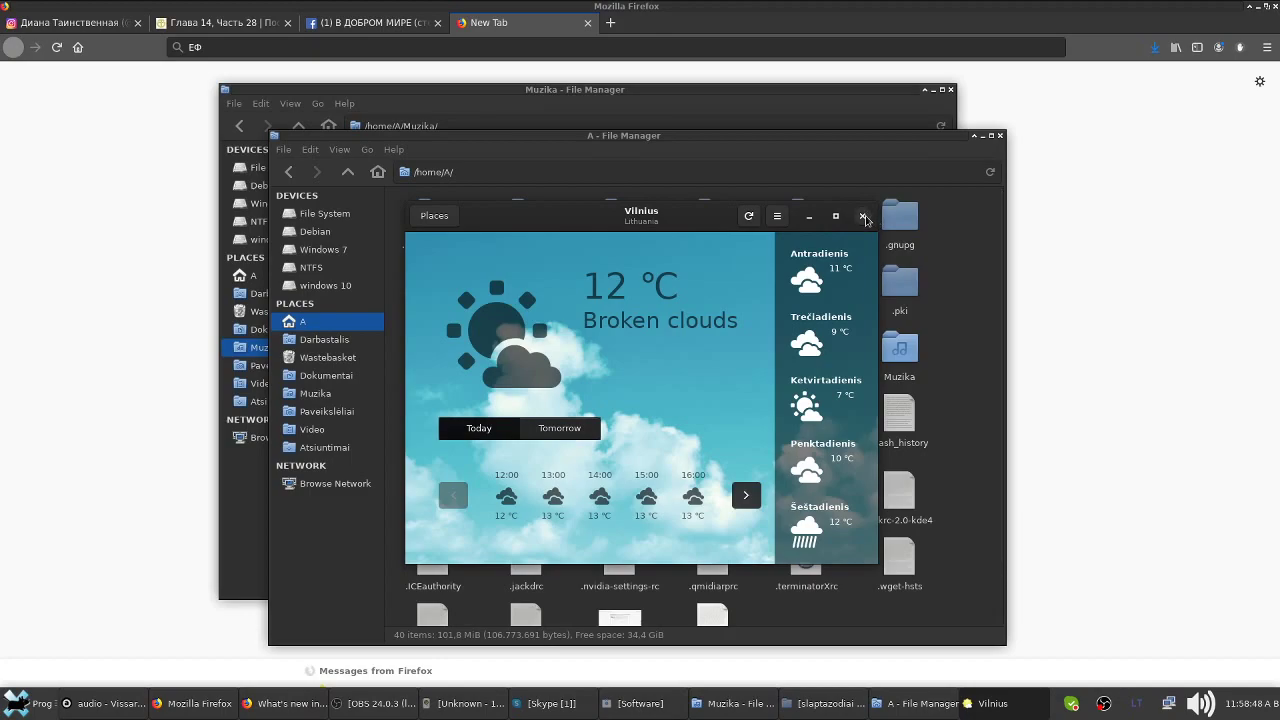
click(863, 217)
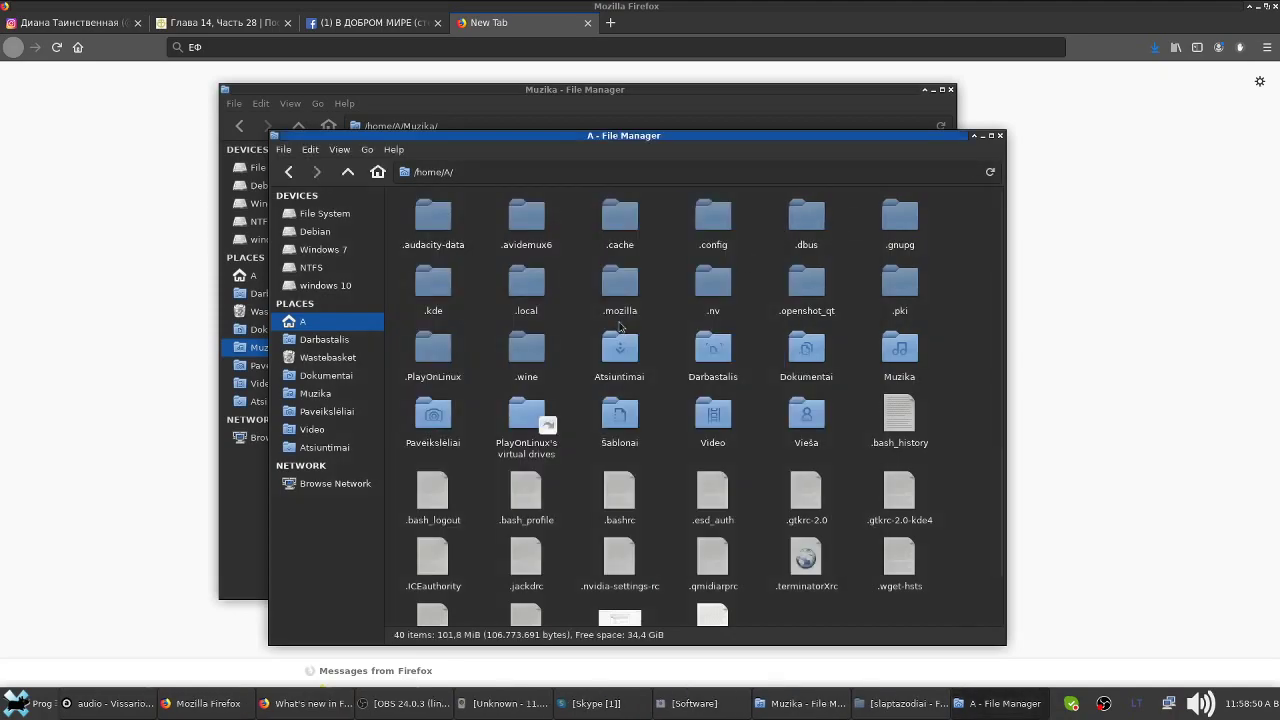
- Open the Fedora Release Notes from the documentation entries
click(18, 703)
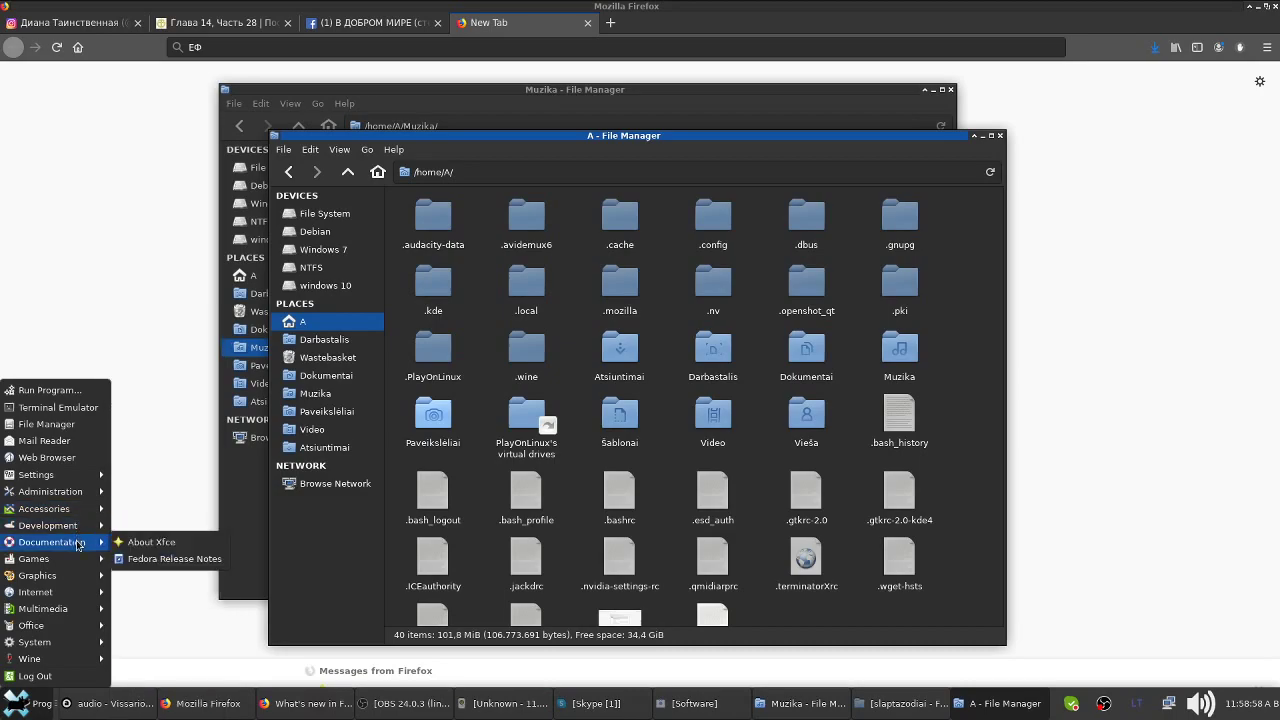
click(139, 558)
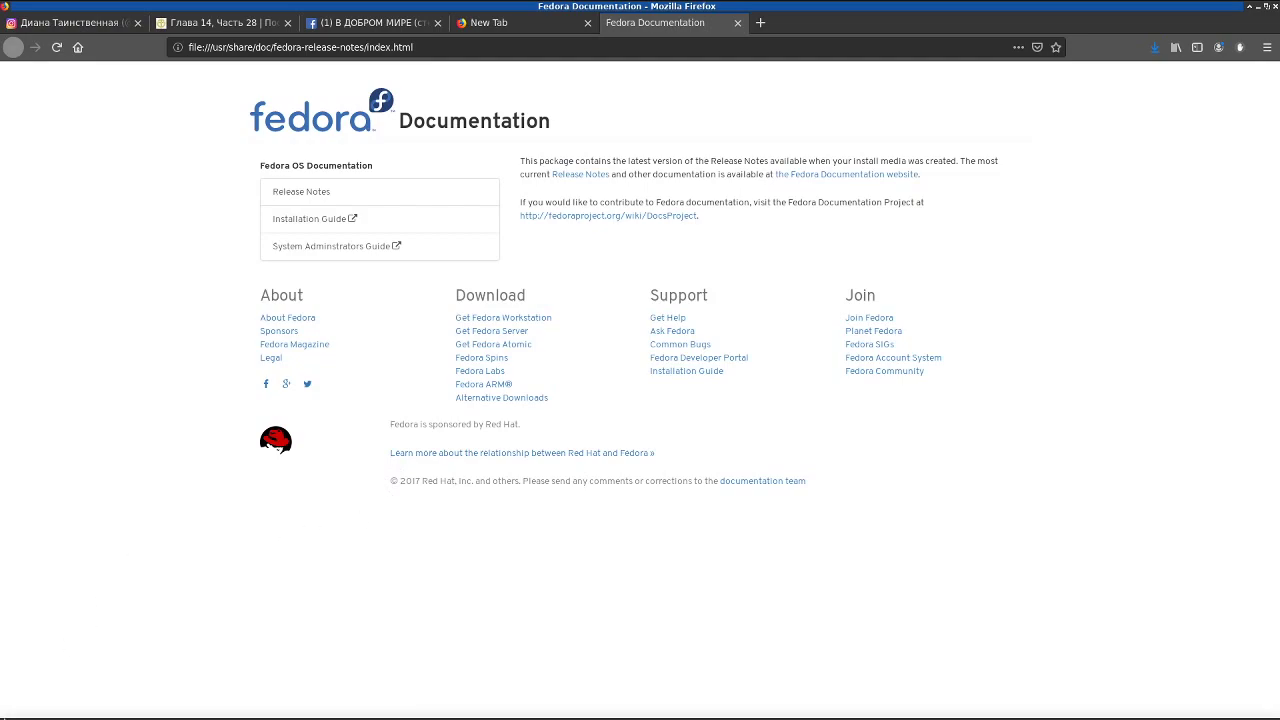
- Launch the WineMine game and play a first round by uncovering cells on the minefield
click(10, 712)
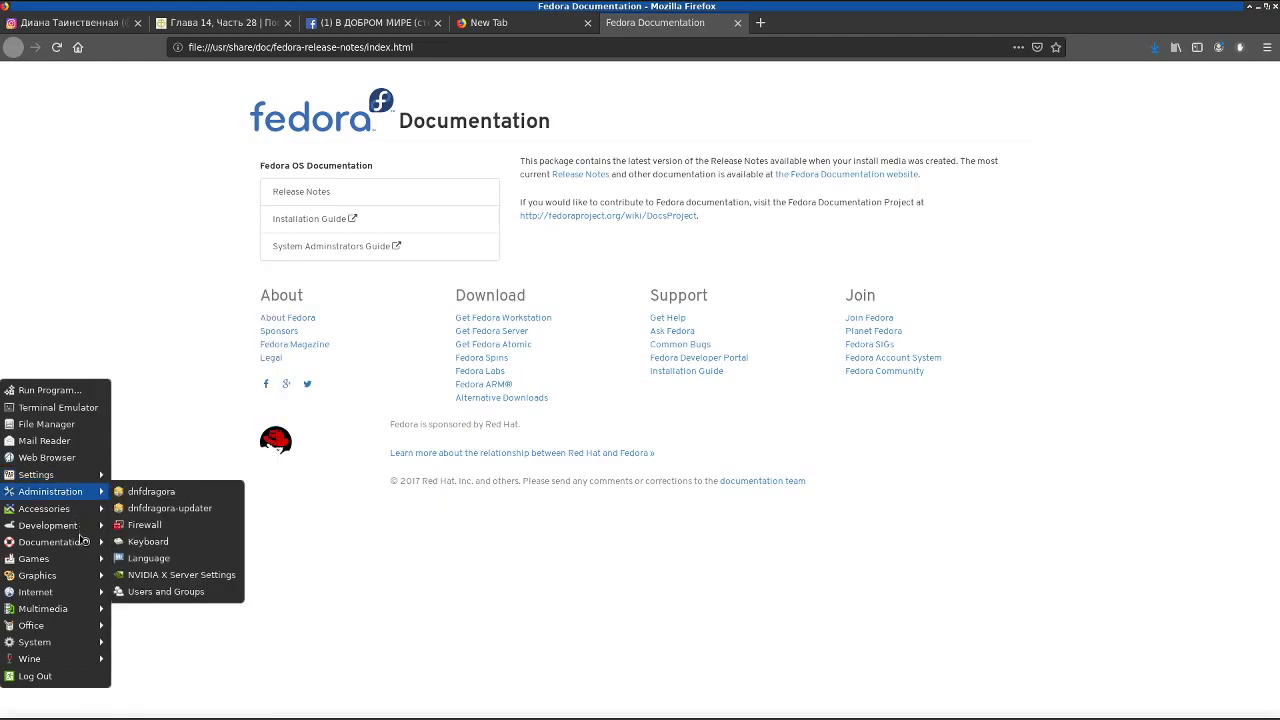
mouse_move(66, 546)
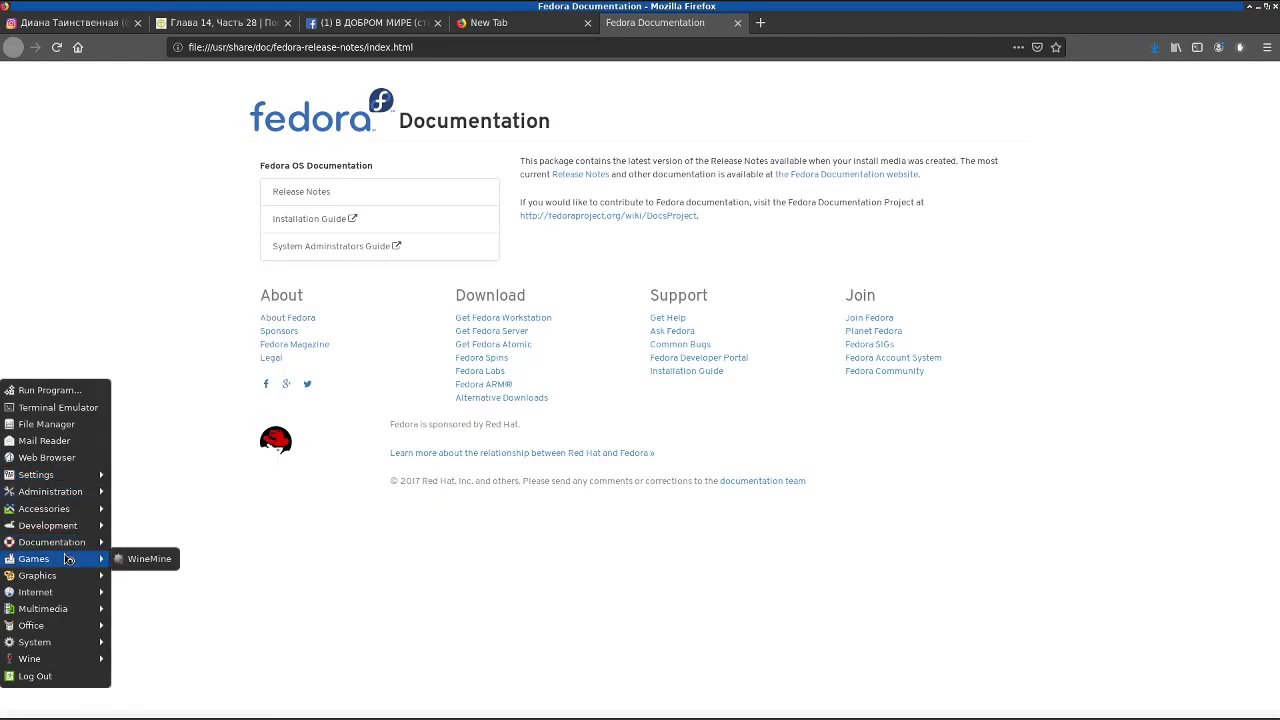
click(143, 559)
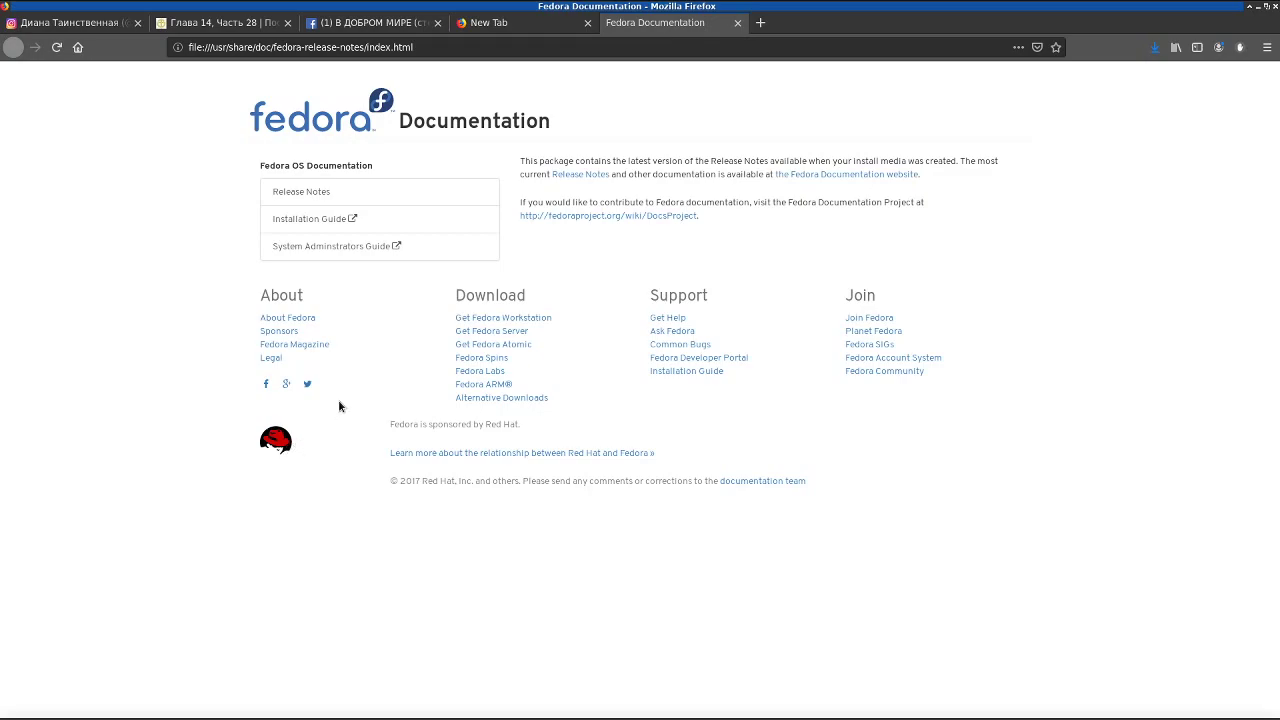
mouse_move(507, 717)
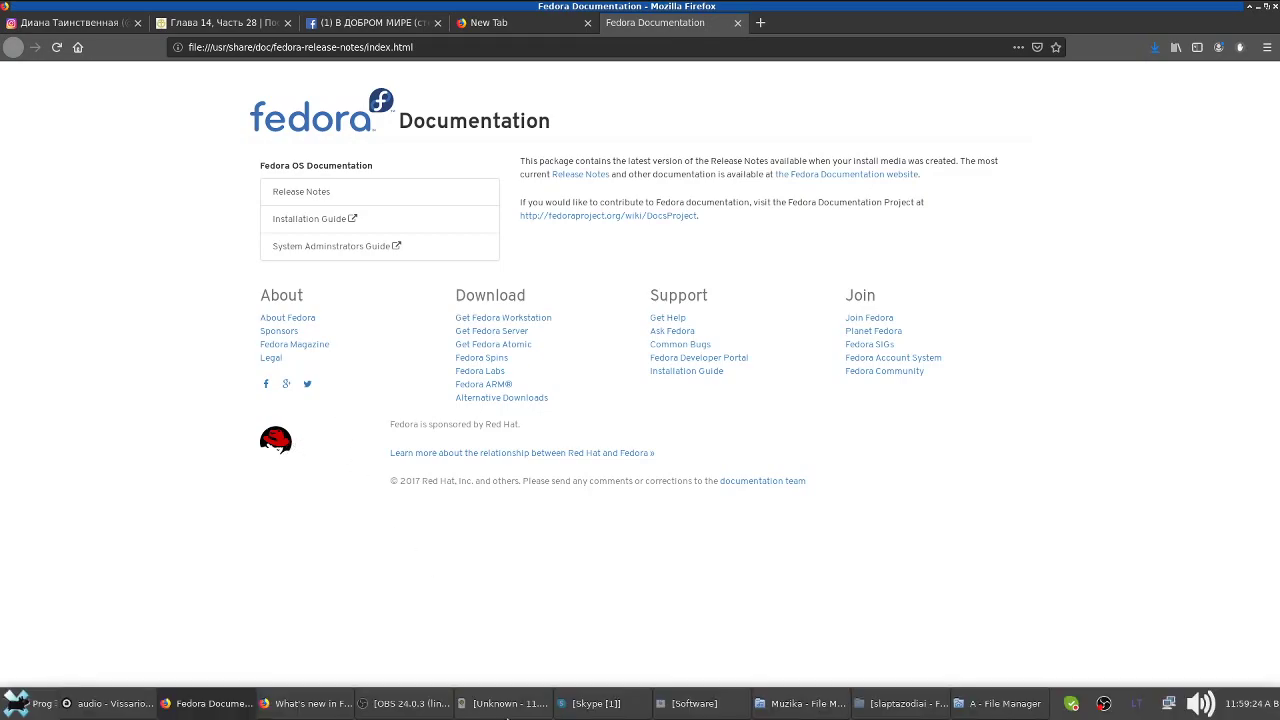
click(38, 708)
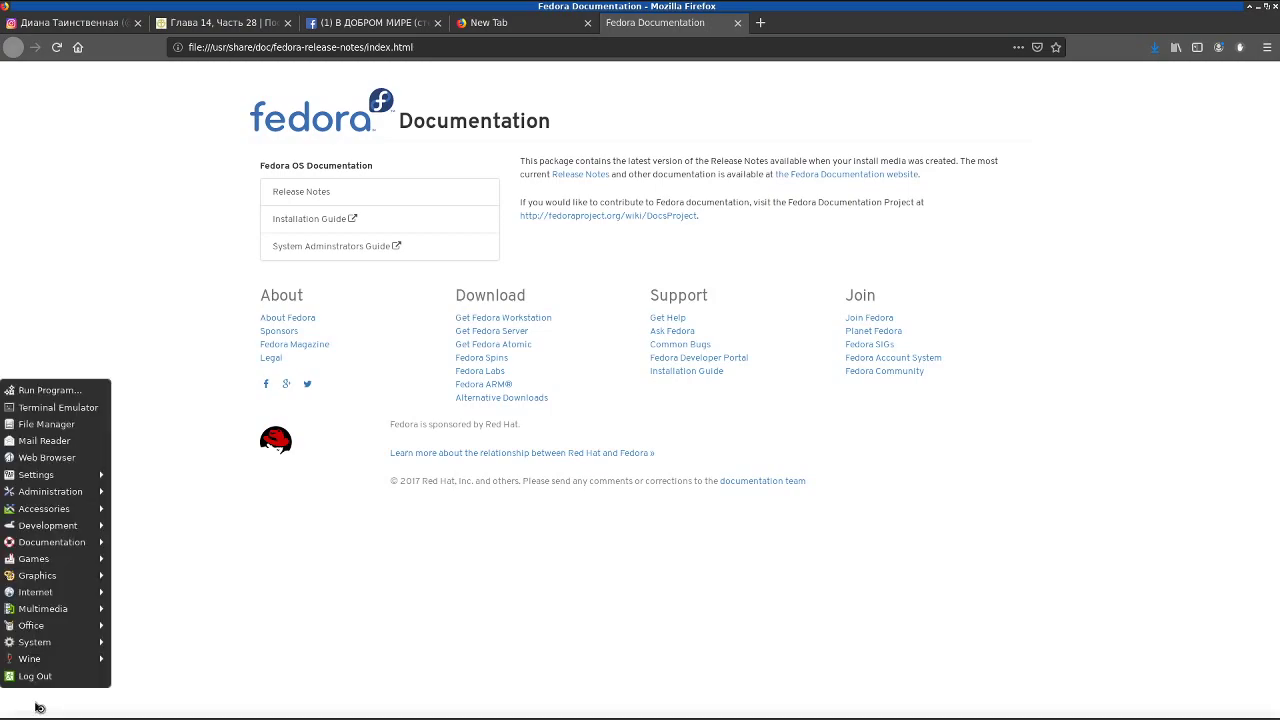
mouse_move(80, 545)
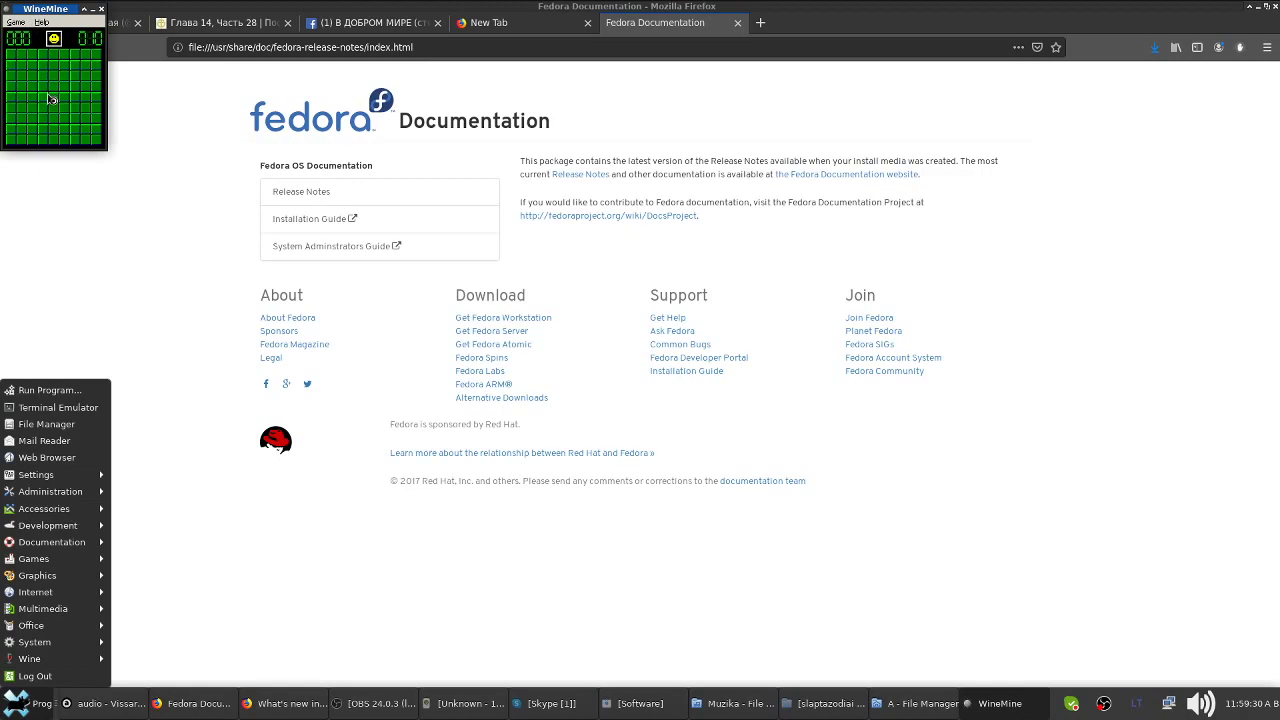
click(48, 100)
click(48, 100)
click(84, 82)
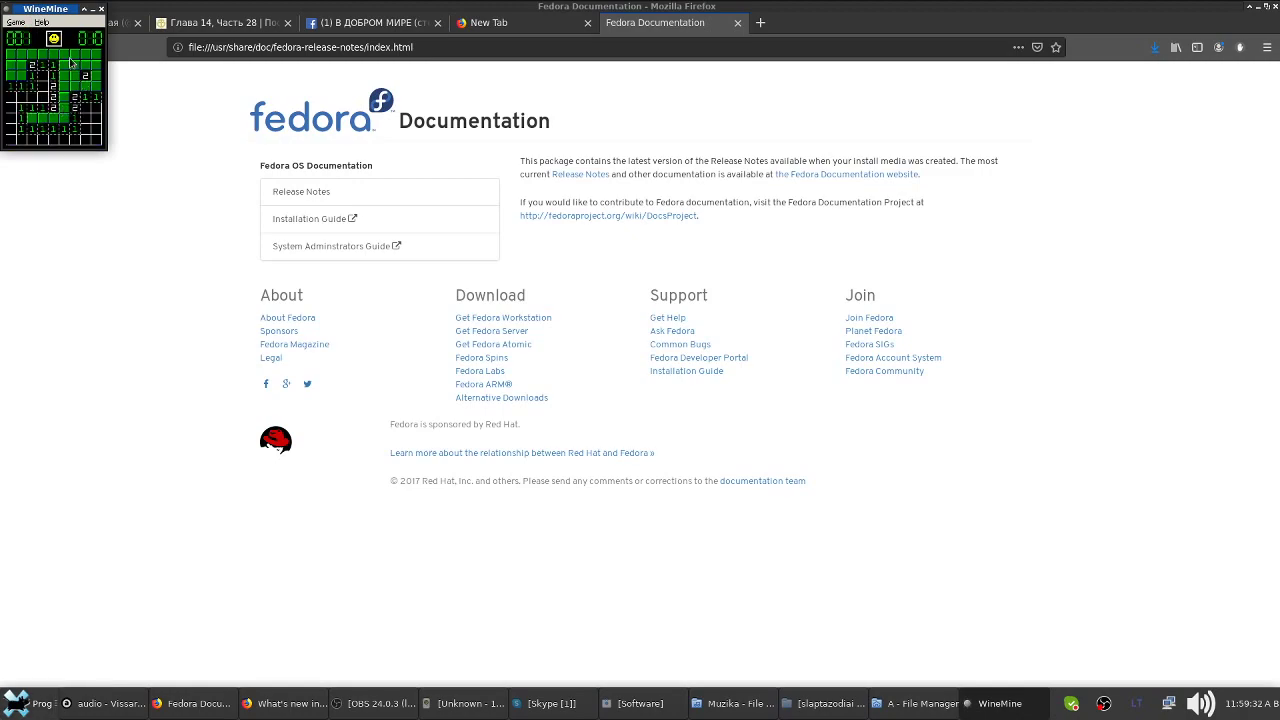
click(20, 54)
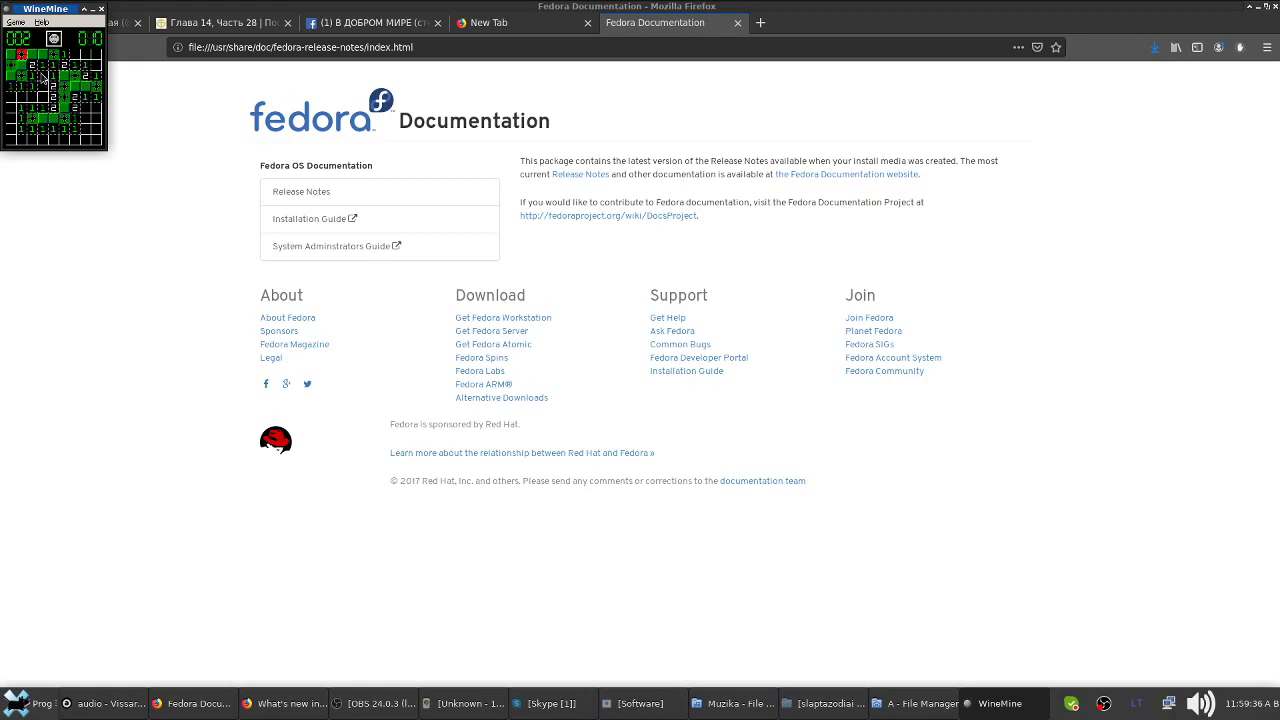
- Start a new WineMine game, uncover cells across the minefield, and close the game
click(15, 21)
click(22, 34)
click(53, 76)
click(54, 104)
click(54, 128)
click(14, 121)
click(21, 78)
click(85, 66)
click(96, 87)
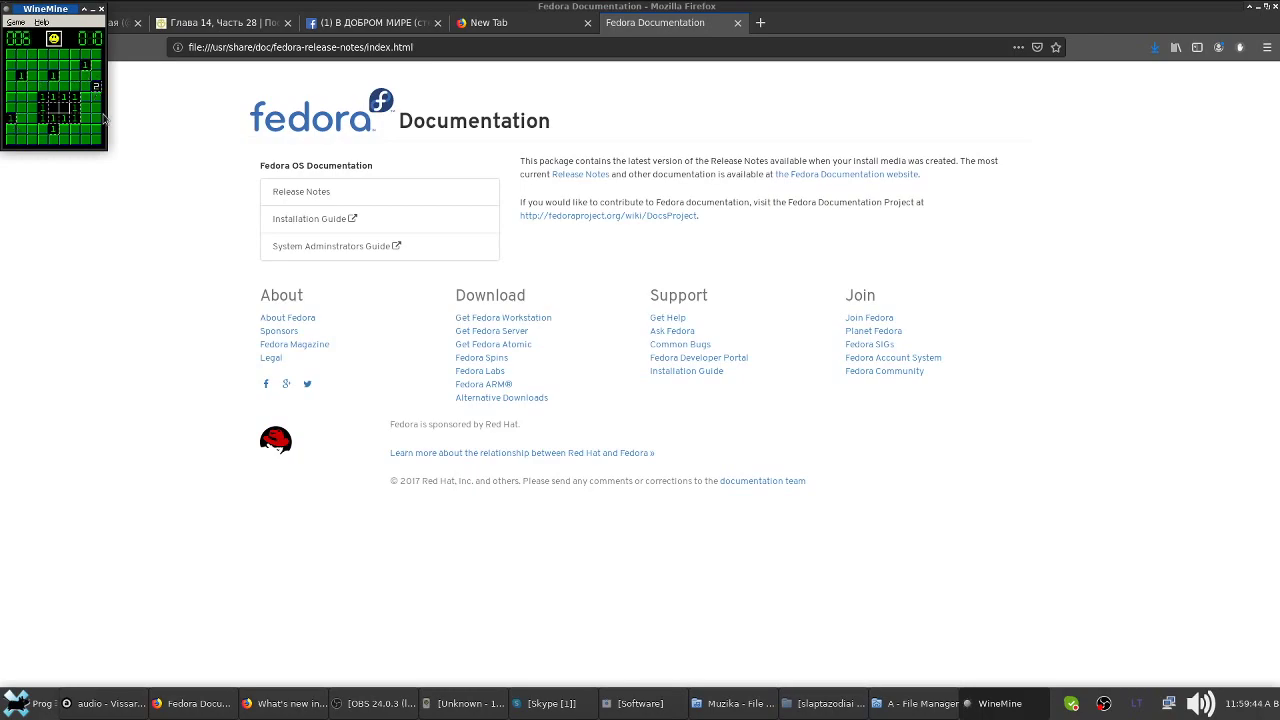
click(96, 107)
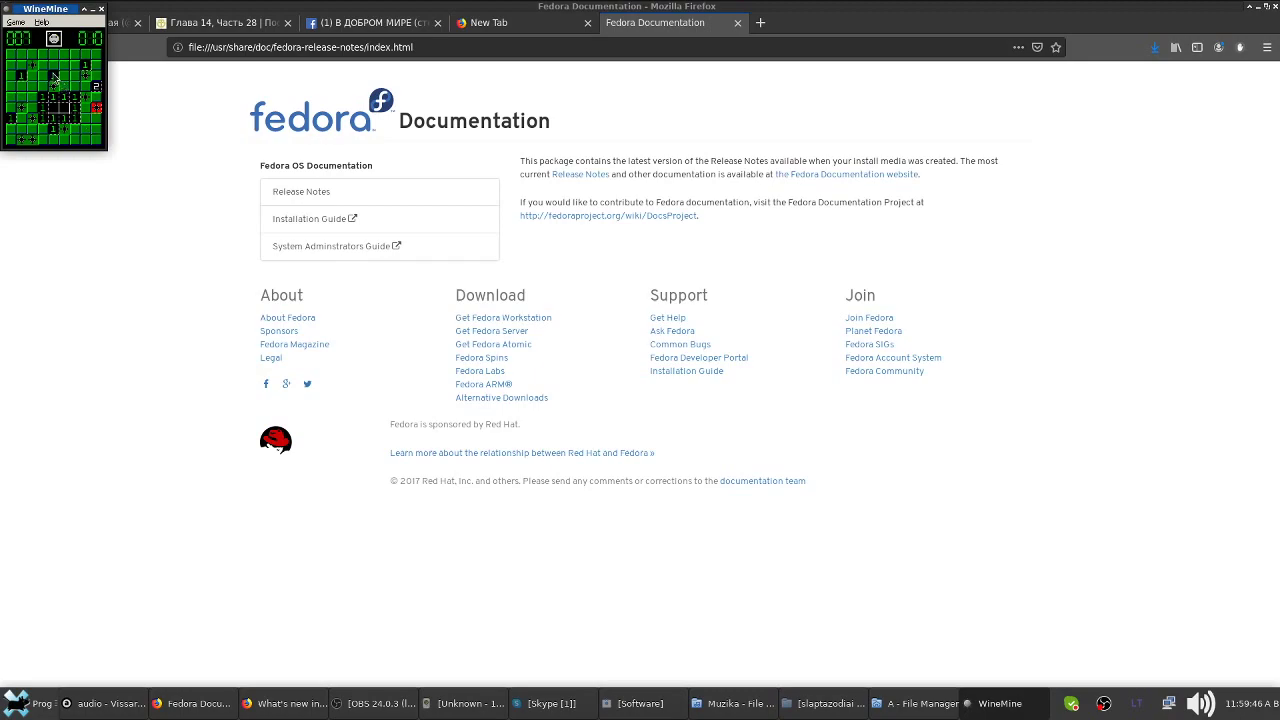
click(102, 11)
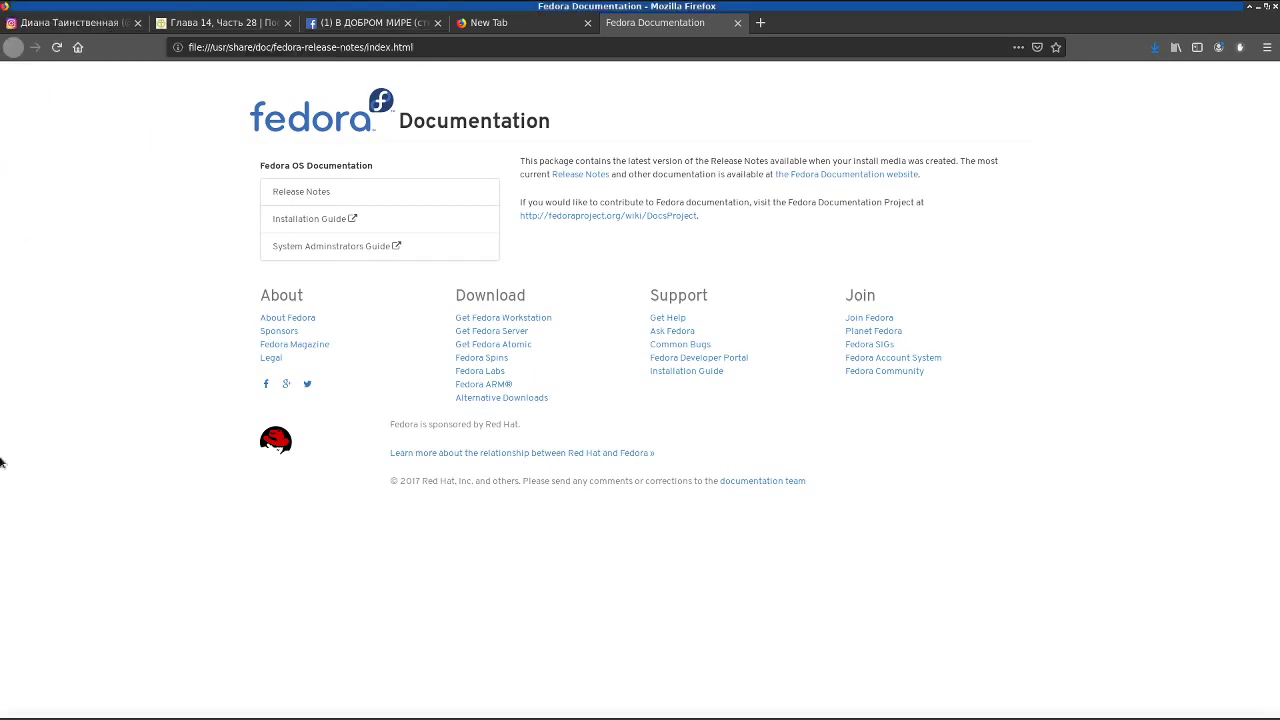
- Launch Blender, set Select With to Right in the Quick Setup, and dismiss the splash screen
click(16, 703)
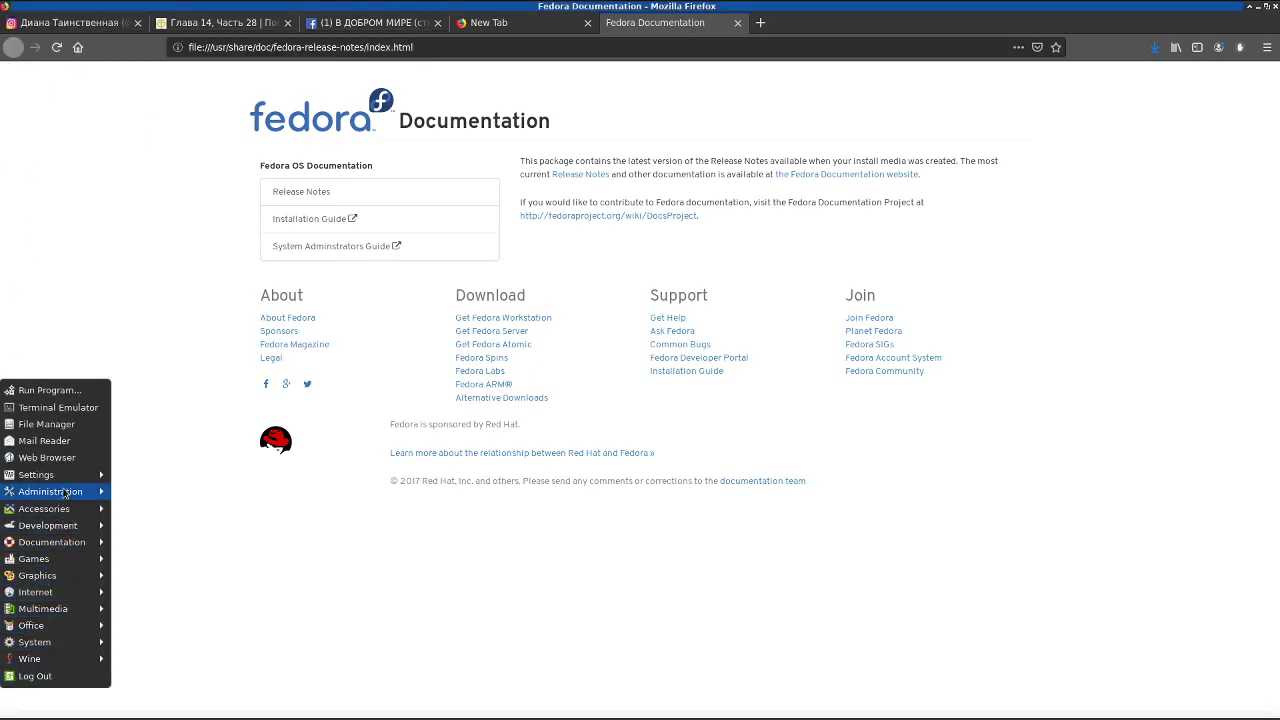
mouse_move(64, 577)
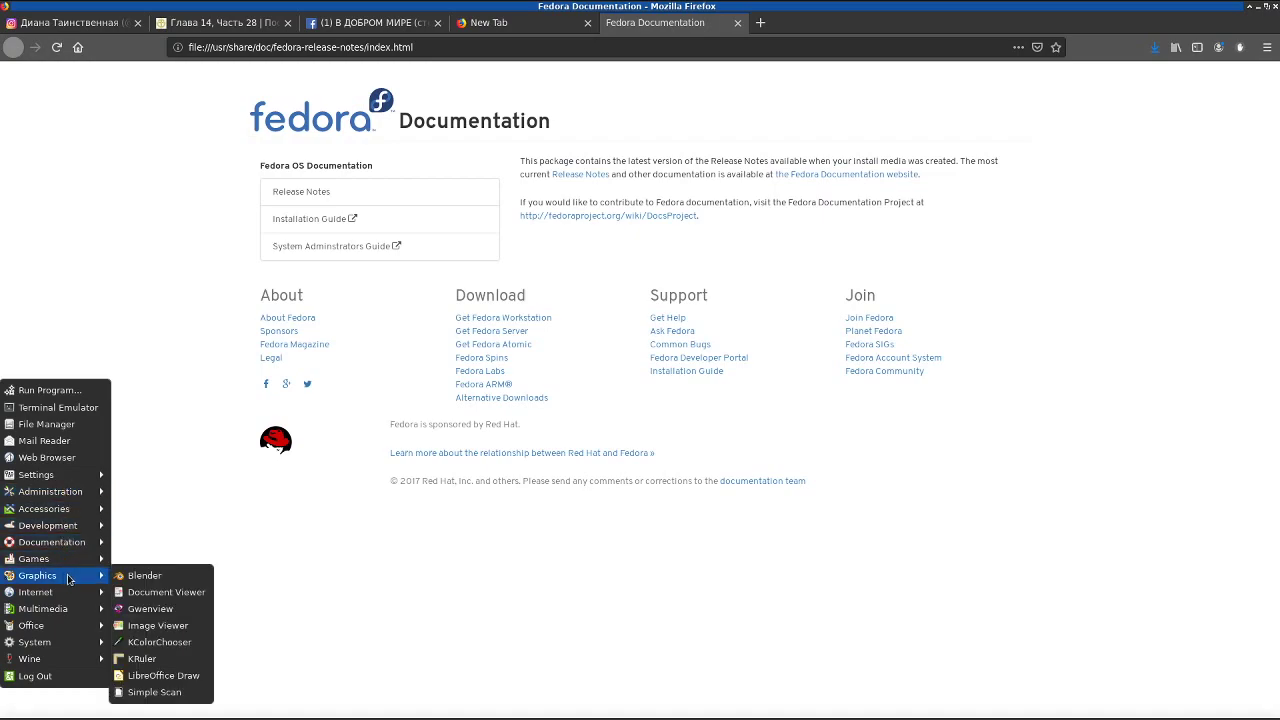
click(148, 575)
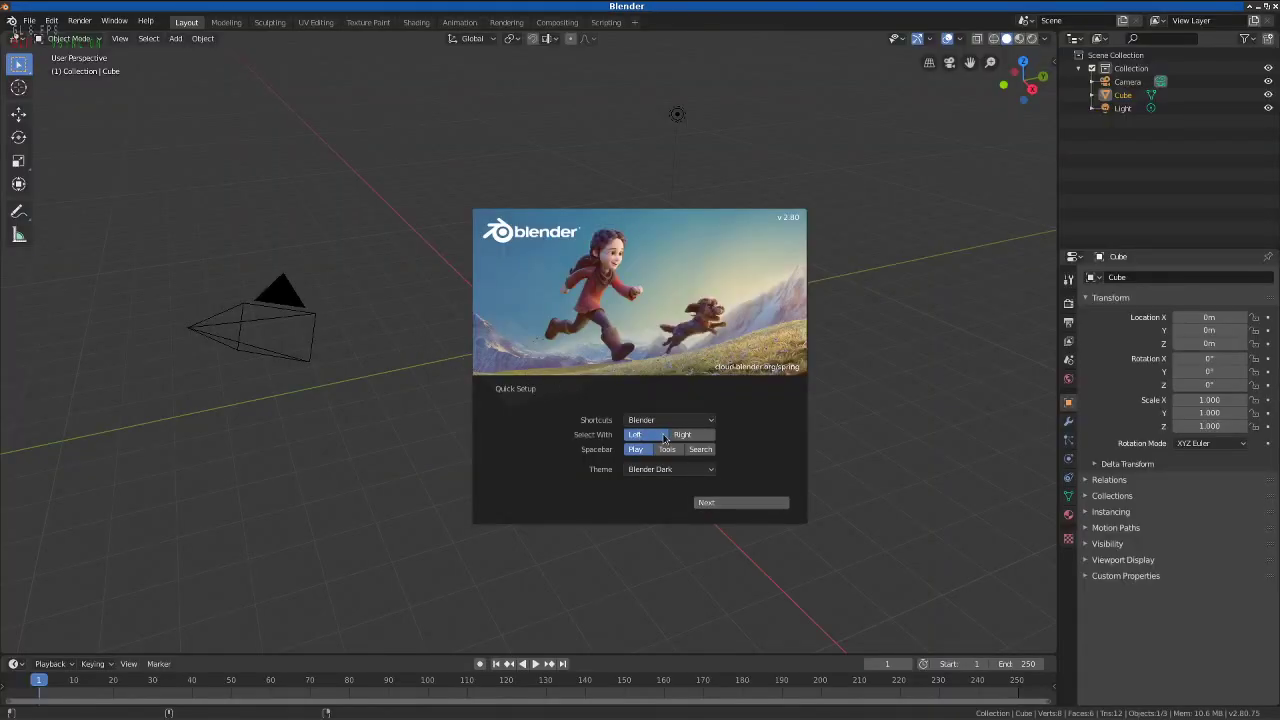
click(684, 435)
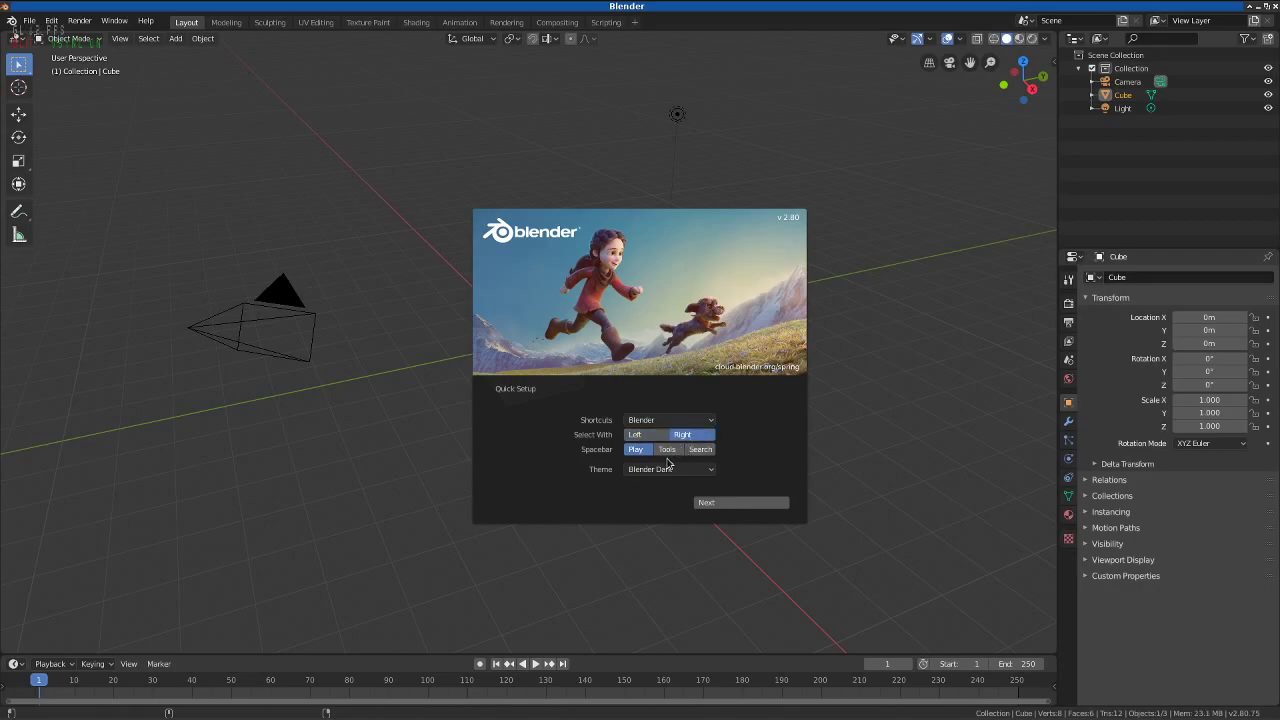
click(754, 529)
- Switch to the Modeling workspace and try the Inset Faces tool on the default cube
drag(538, 363, 184, 209)
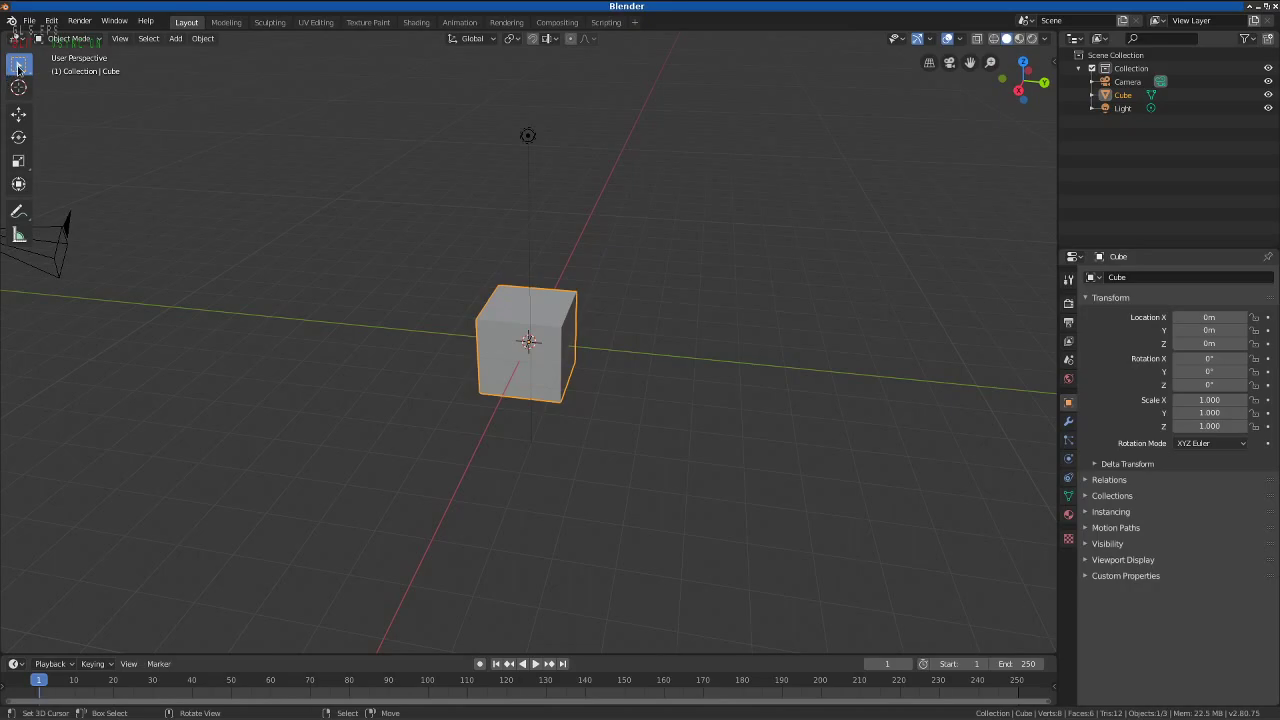
click(75, 42)
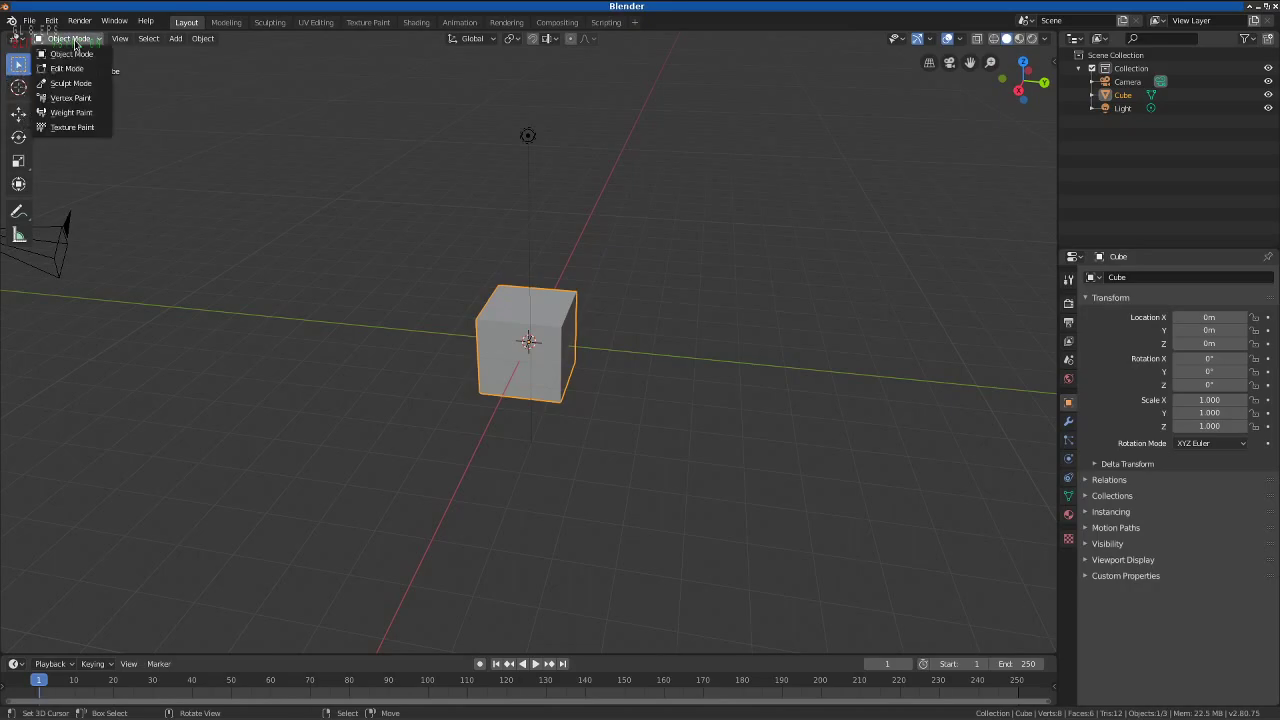
click(75, 42)
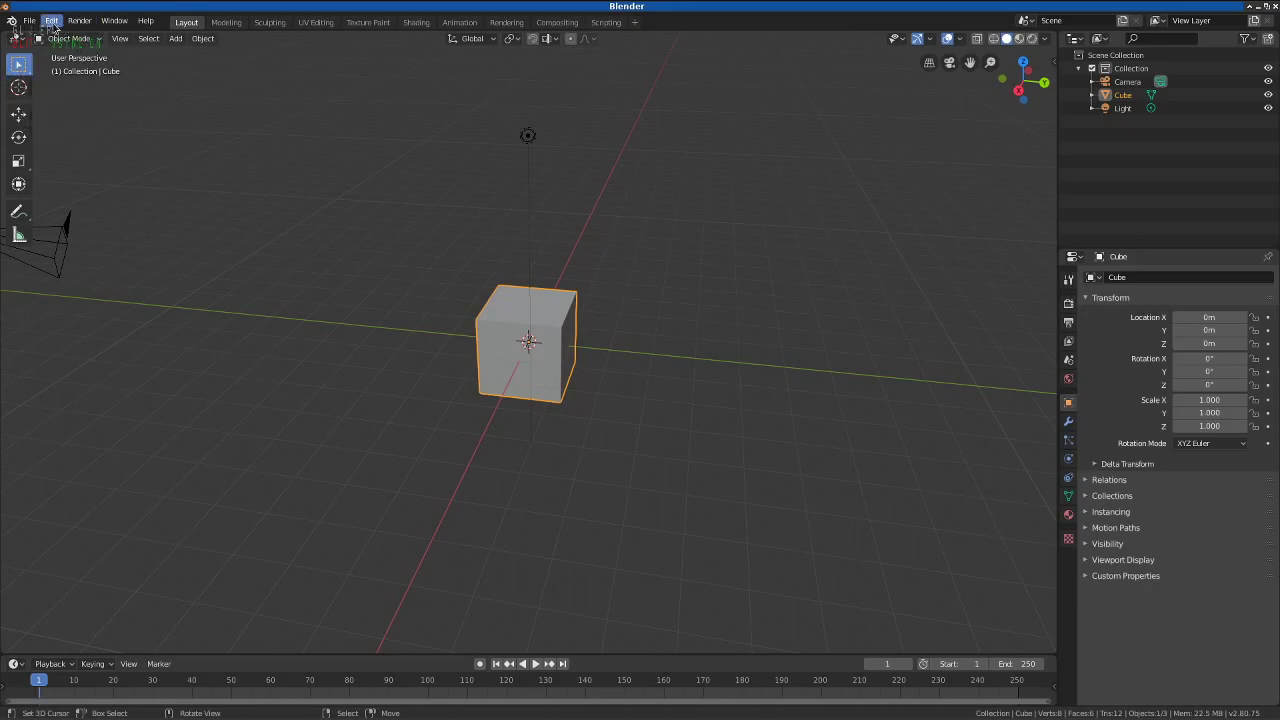
click(227, 23)
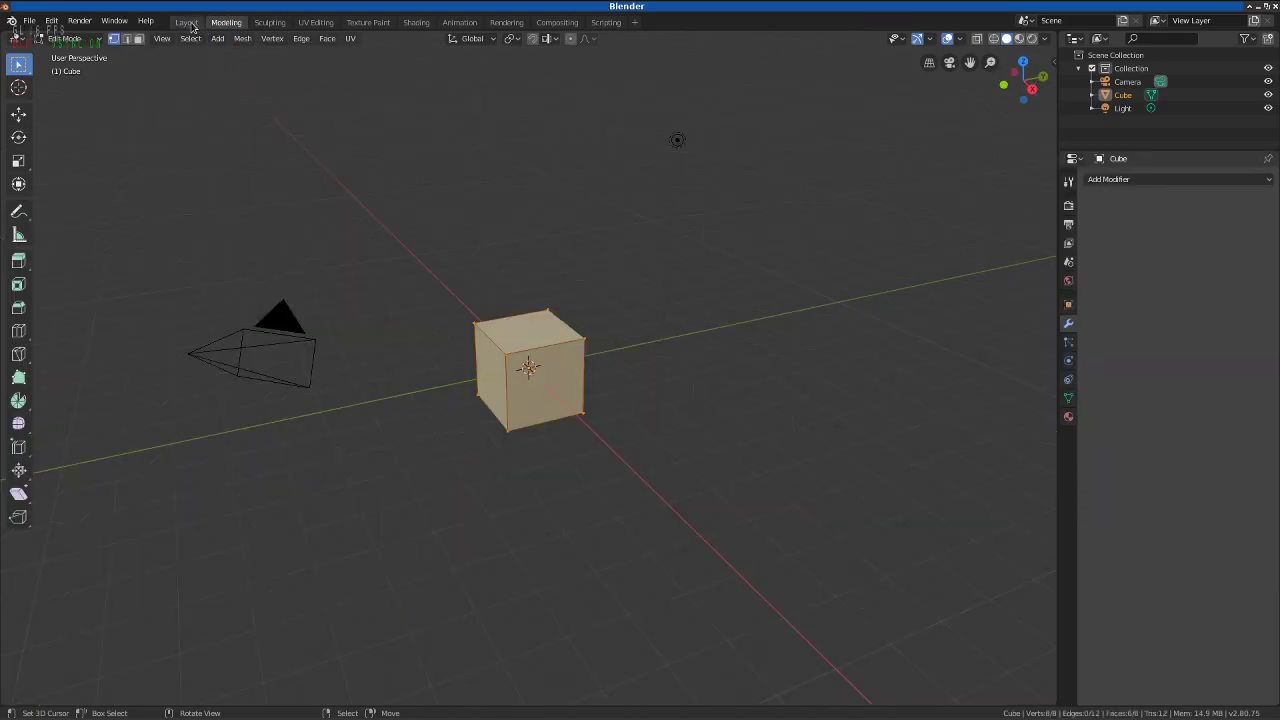
click(18, 284)
drag(549, 386, 537, 368)
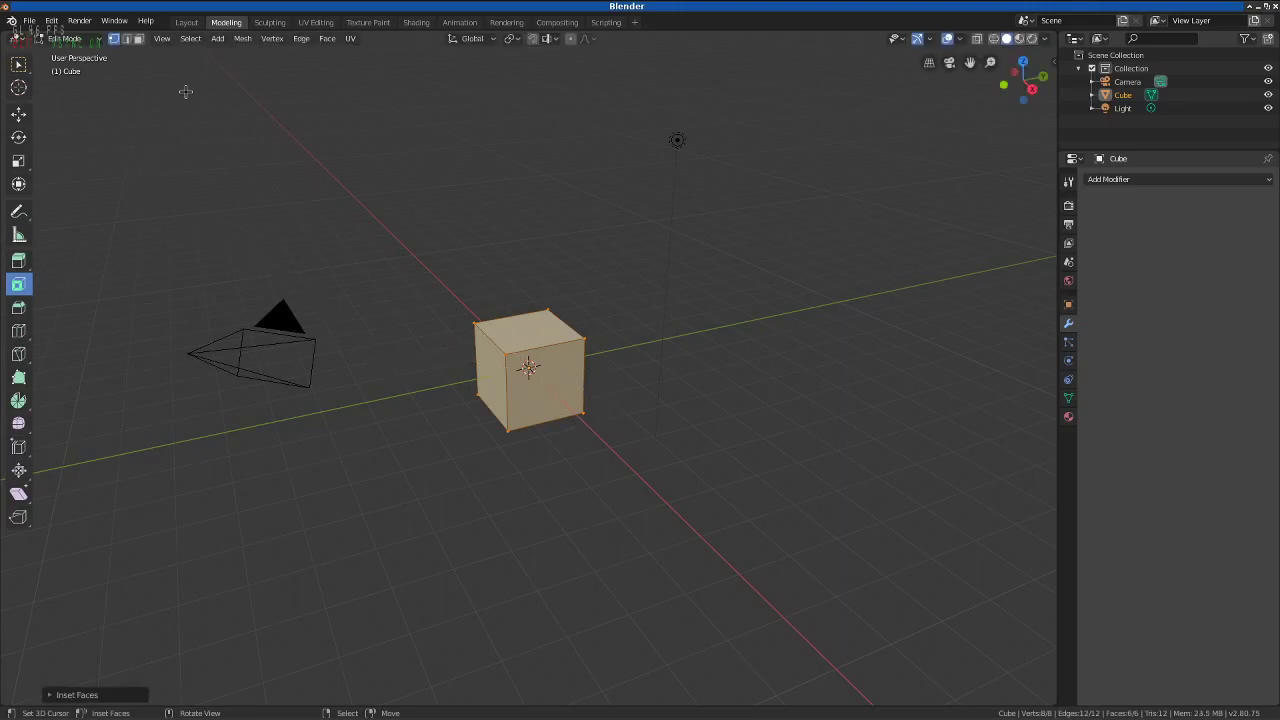
- Extrude the cube's selected faces downward to place a second block below the original cube
click(301, 38)
click(301, 38)
click(327, 38)
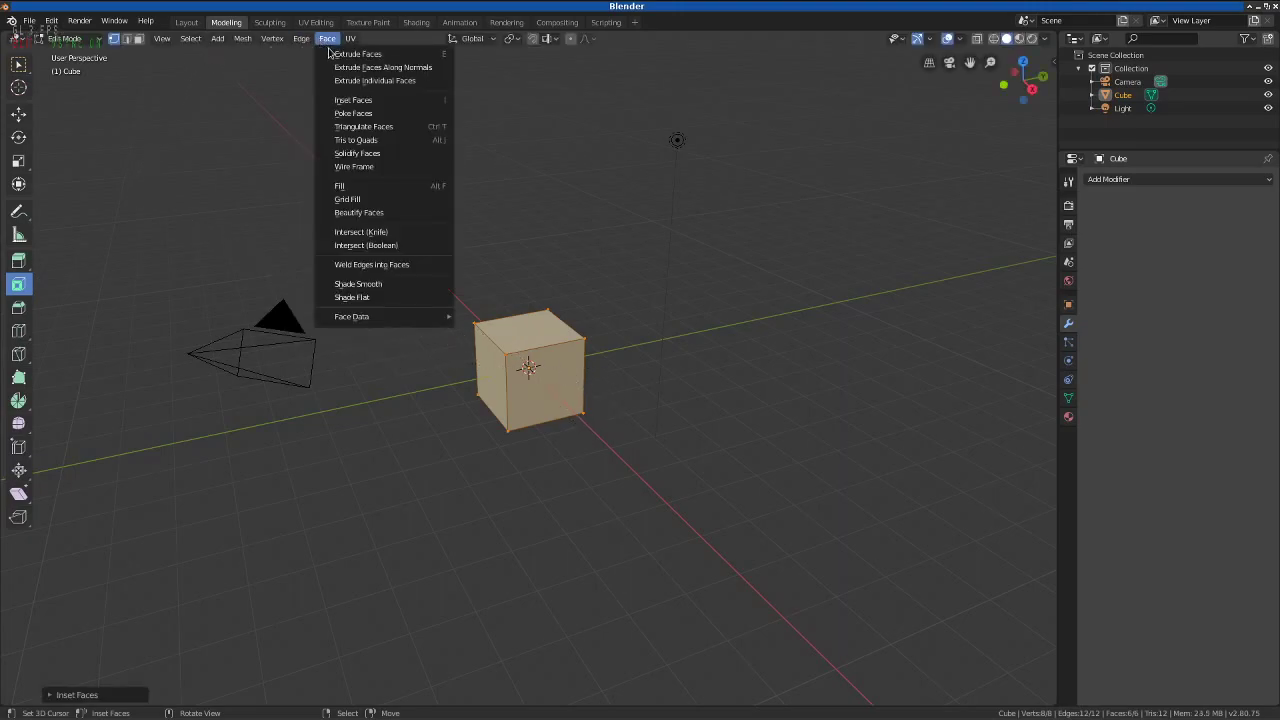
click(345, 53)
click(387, 222)
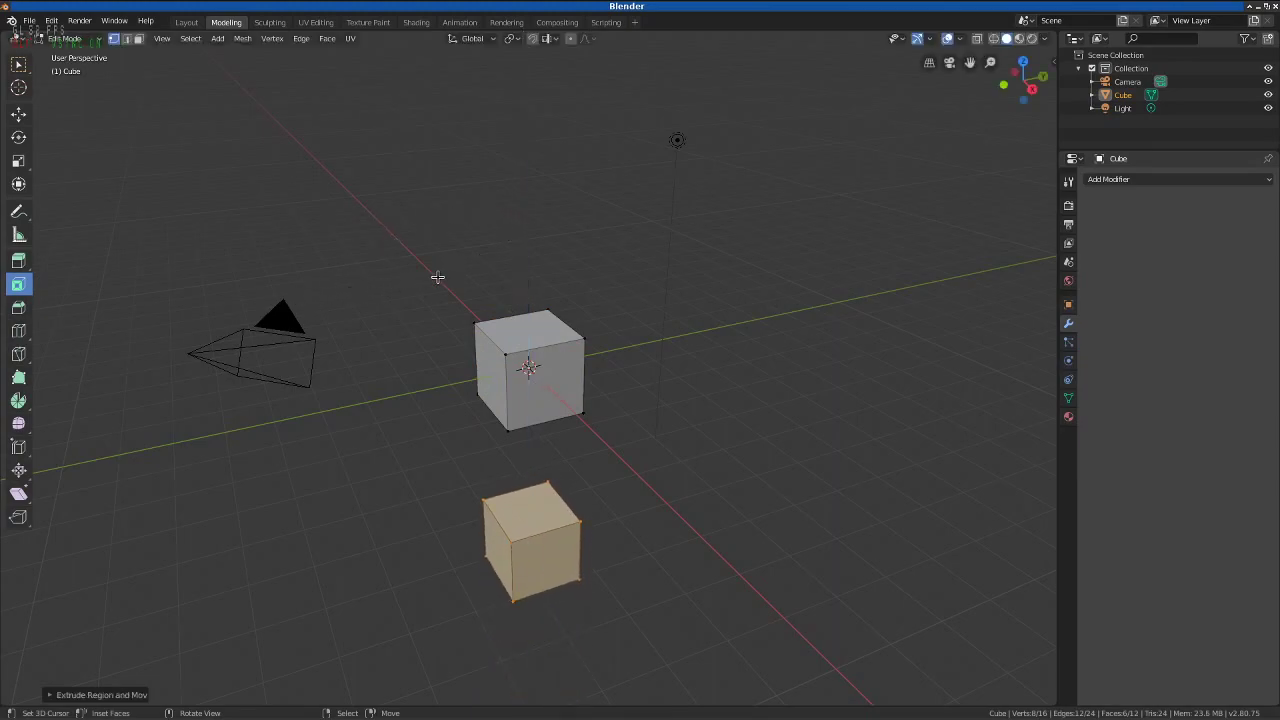
- Return to the Layout workspace, render the scene as an image, and close the render result
click(187, 22)
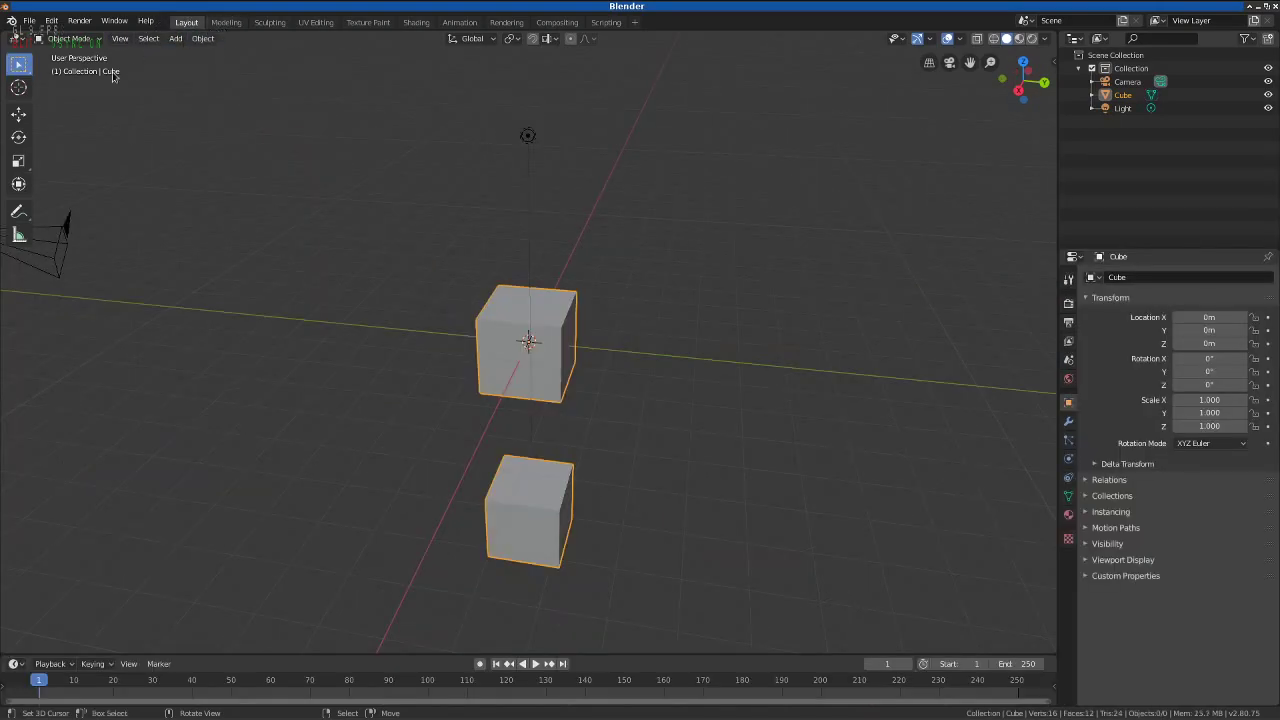
click(30, 21)
click(53, 22)
drag(677, 368, 747, 372)
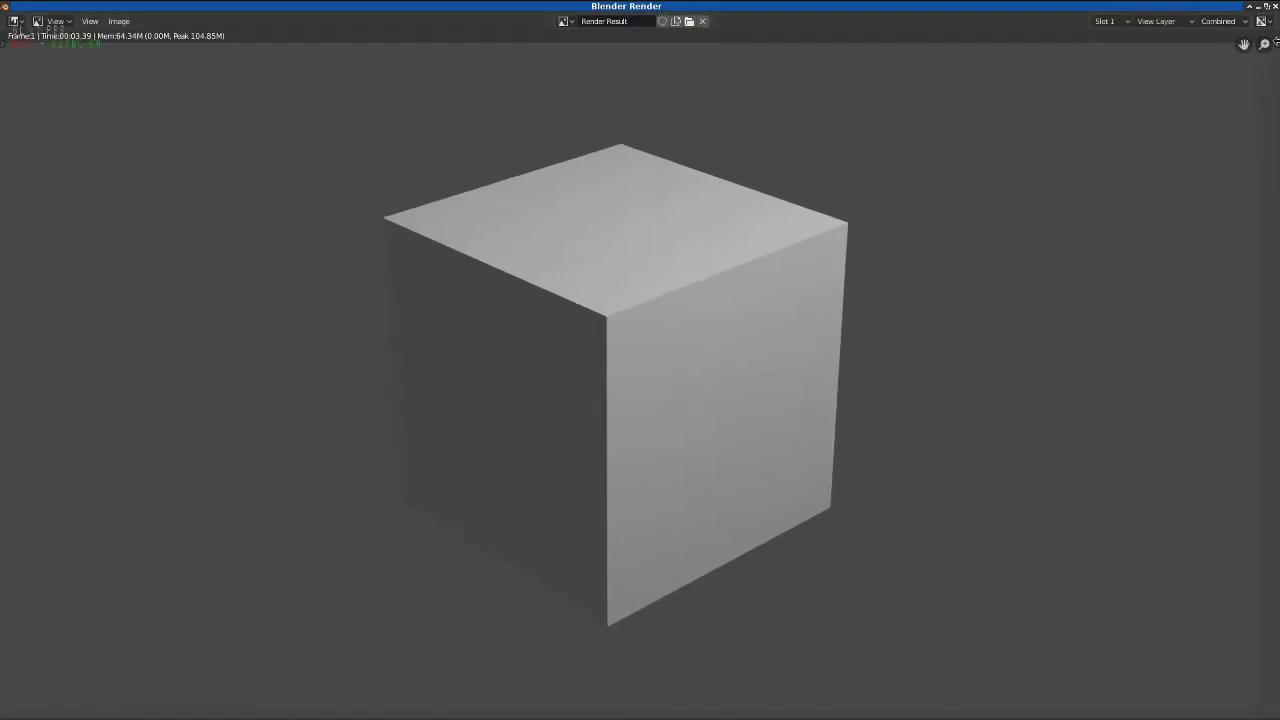
click(1100, 154)
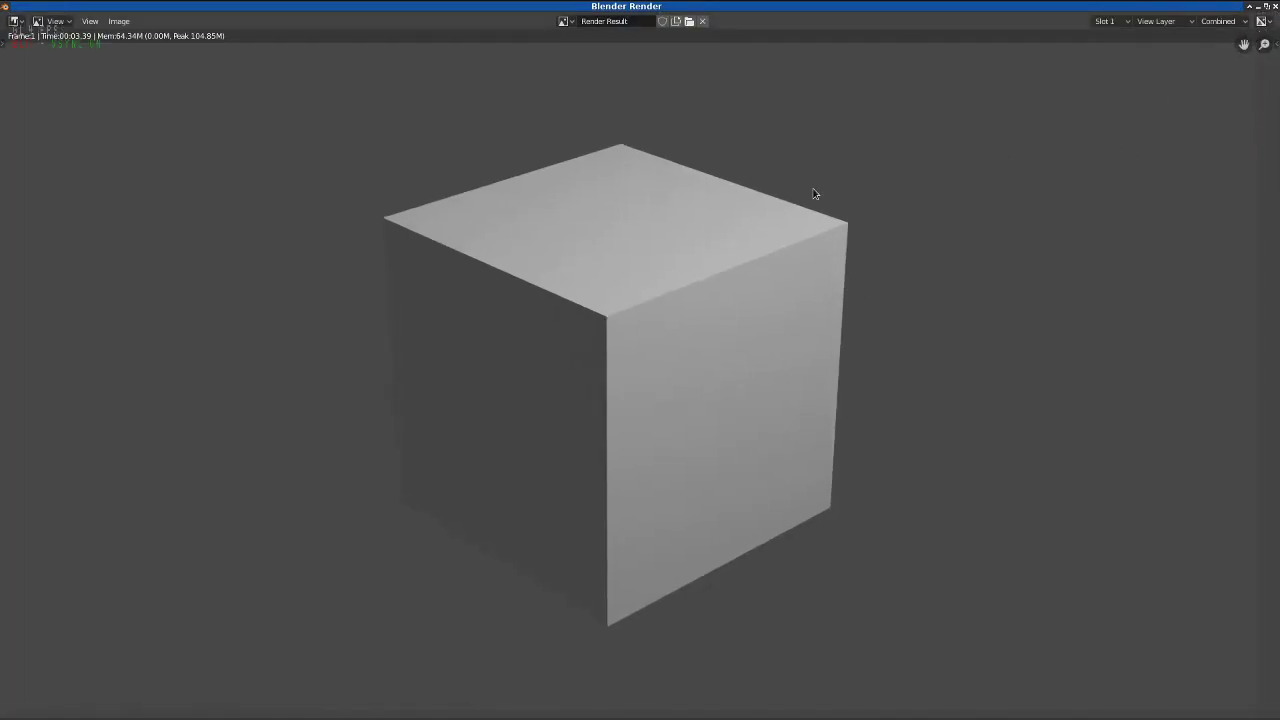
key(Escape)
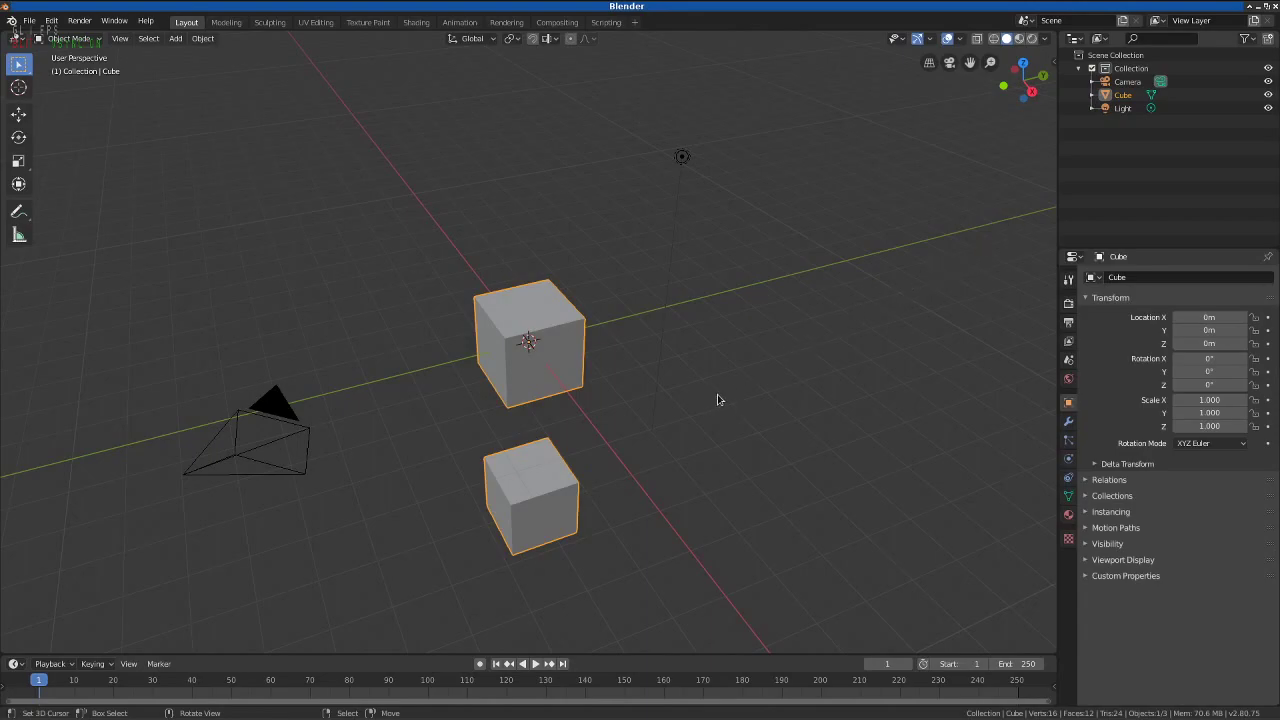
- Switch the cube to Sculpt Mode and sculpt the upper block with the Layer brush
drag(720, 399, 691, 369)
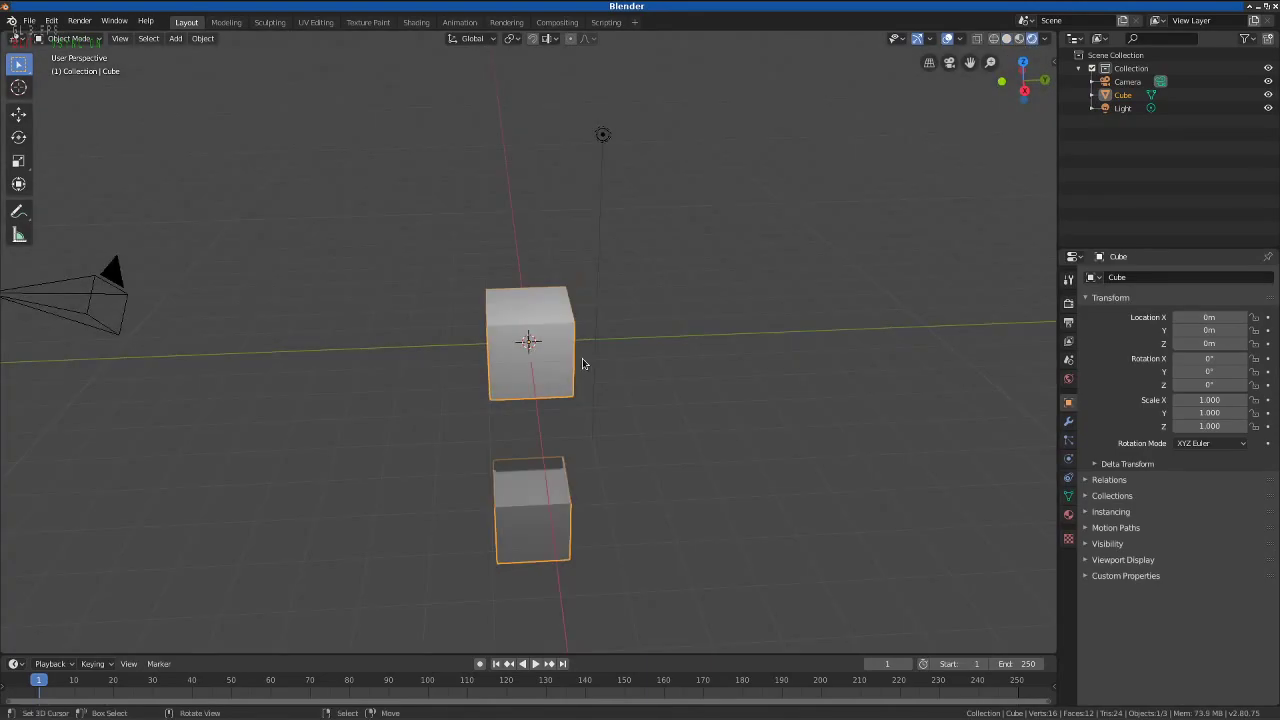
drag(586, 363, 691, 365)
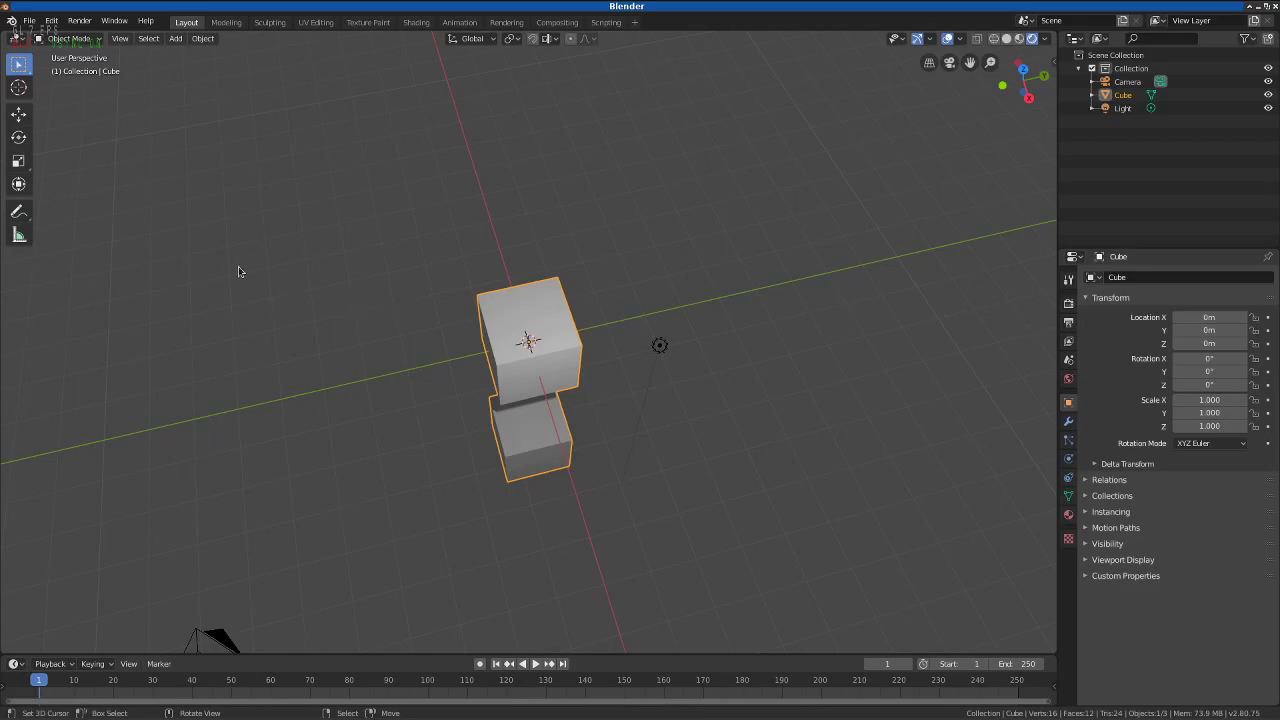
click(75, 40)
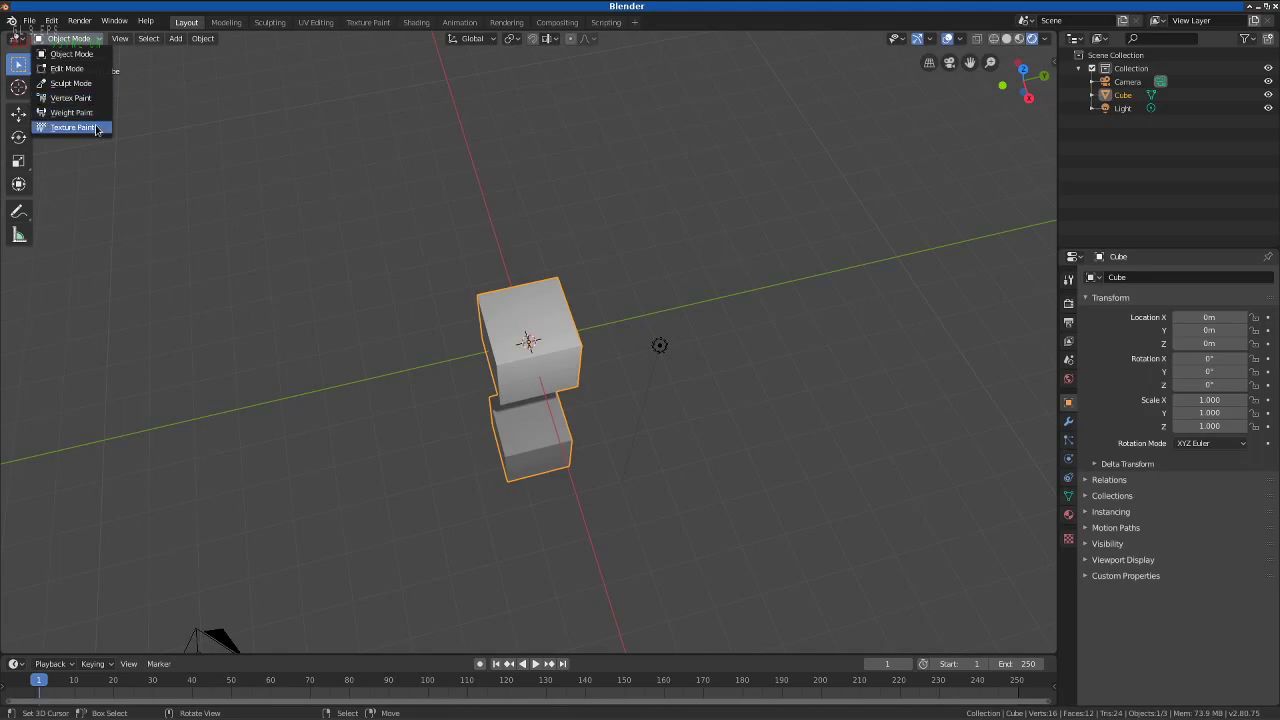
click(72, 83)
drag(528, 325, 558, 325)
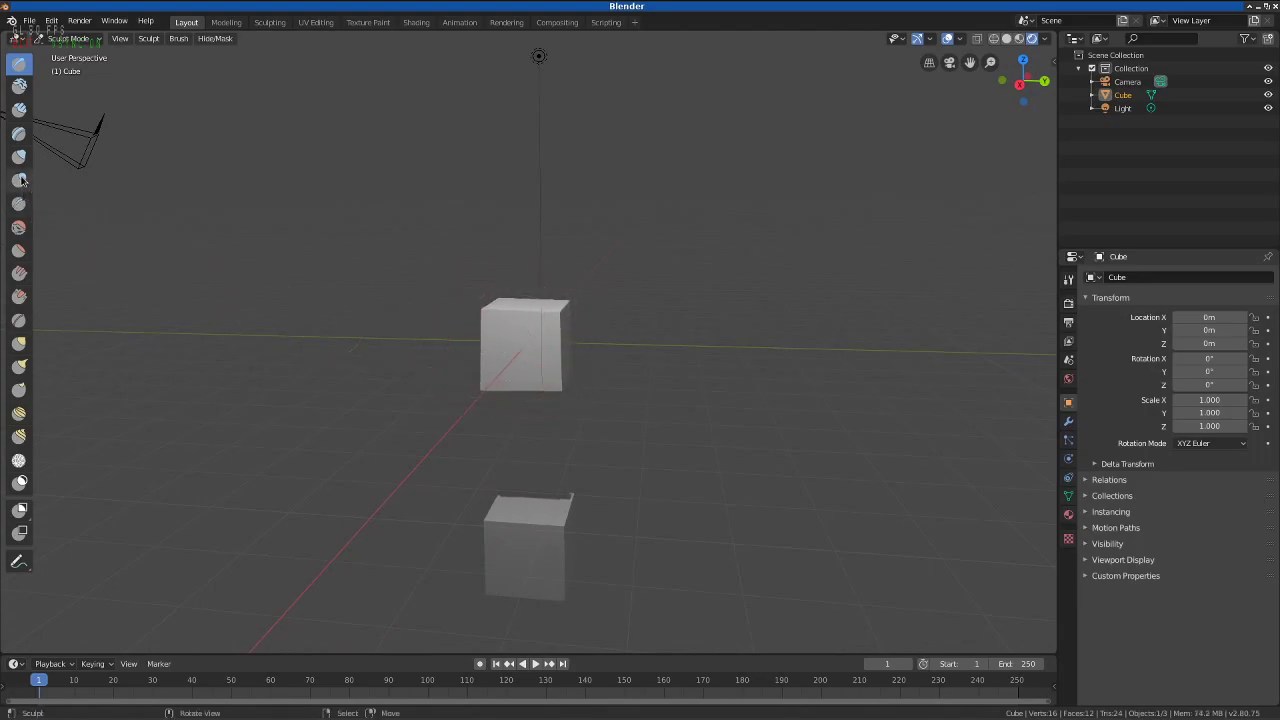
click(19, 133)
drag(553, 320, 680, 297)
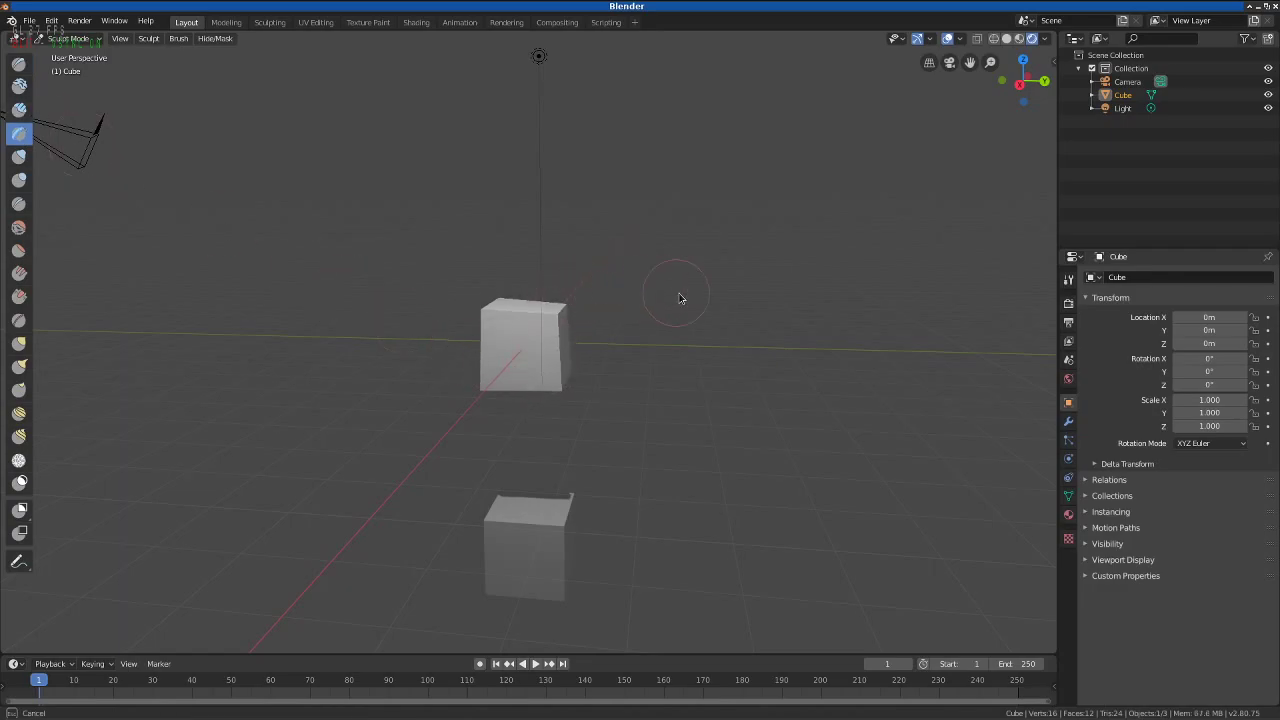
- Pull the corners of the upper and lower blocks outward with the Snake Hook brush
mouse_move(569, 305)
mouse_down()
mouse_move(413, 315)
mouse_move(380, 210)
mouse_up()
click(19, 366)
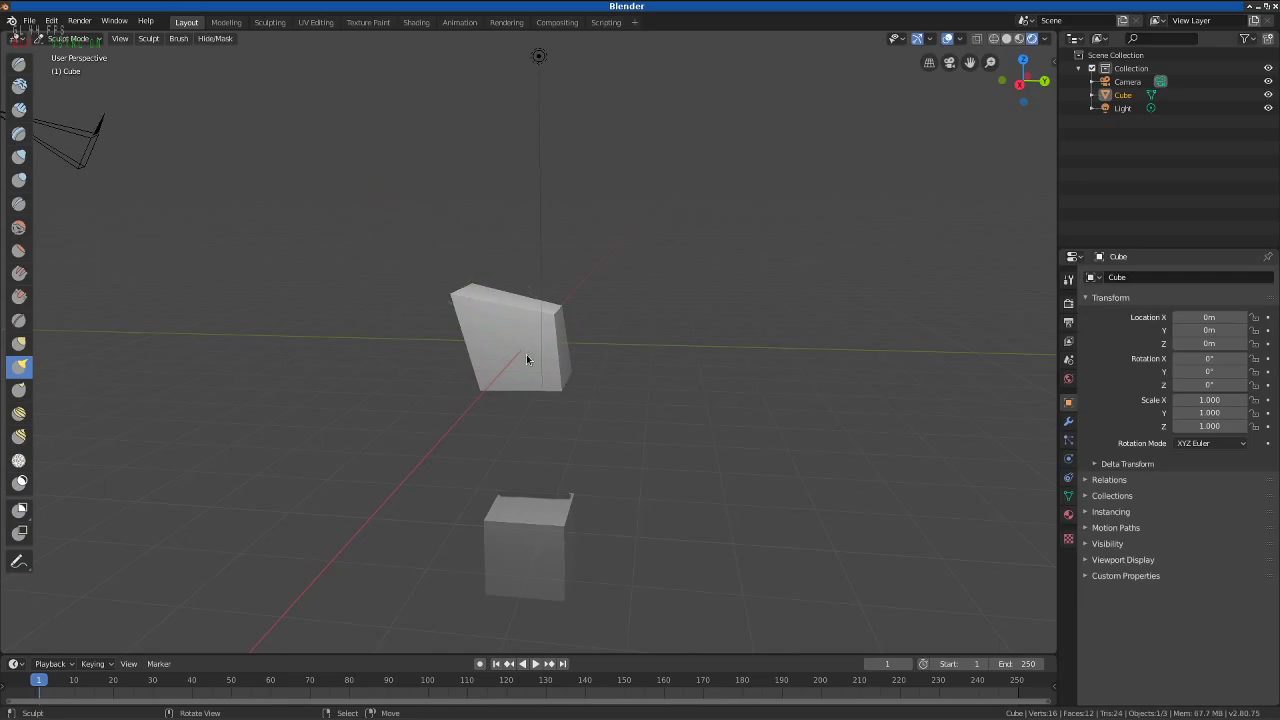
drag(550, 537, 643, 466)
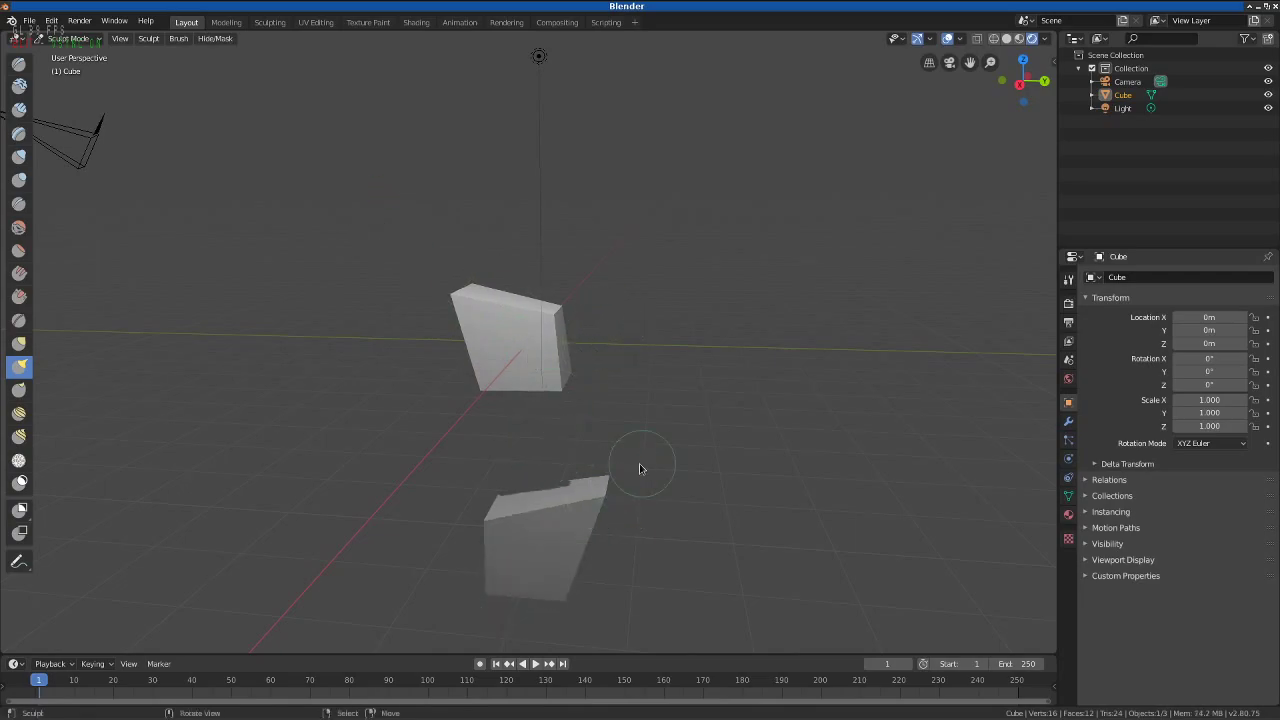
drag(494, 526, 377, 386)
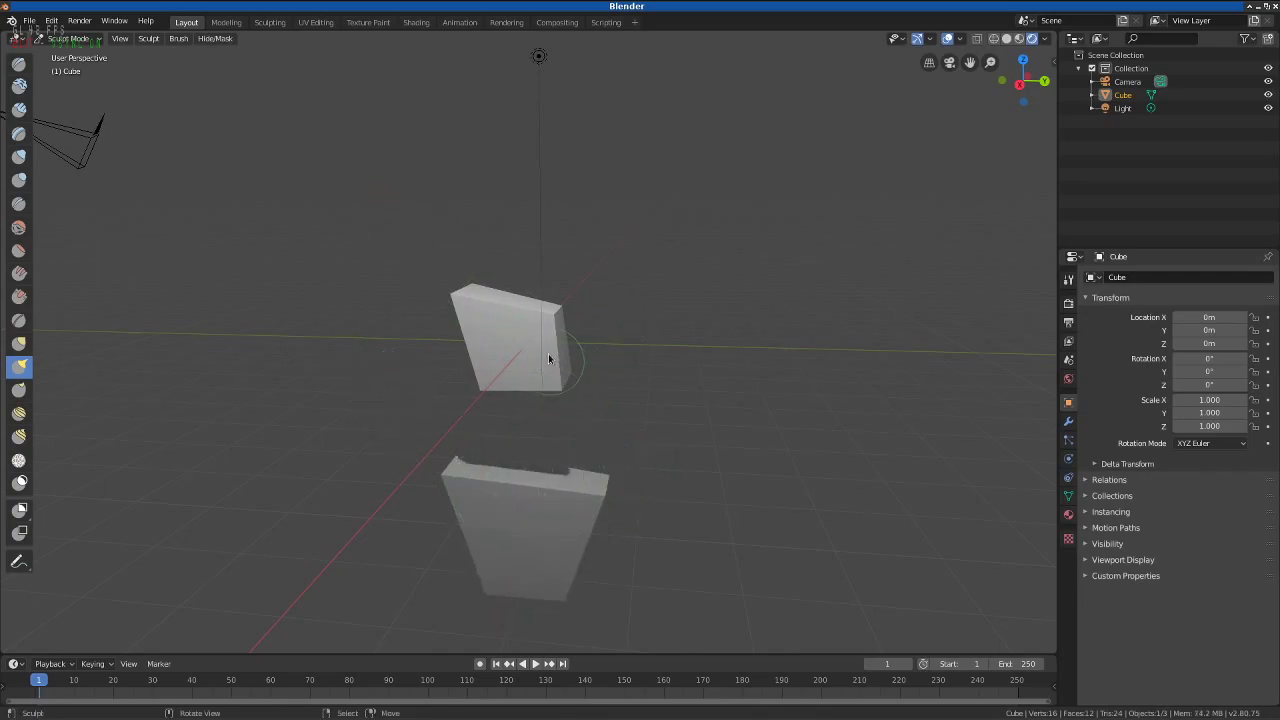
drag(551, 357, 558, 386)
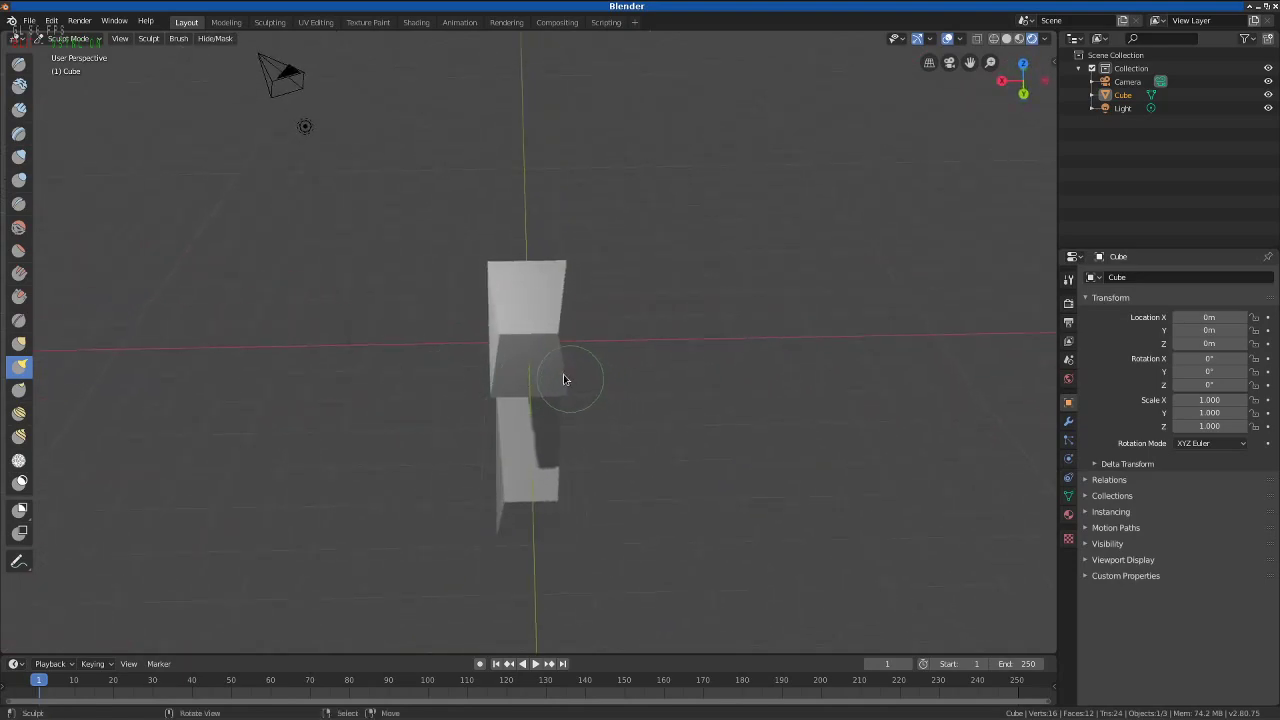
mouse_move(551, 397)
mouse_down()
mouse_move(560, 406)
mouse_move(551, 289)
mouse_move(571, 360)
mouse_move(634, 400)
mouse_move(580, 389)
mouse_move(708, 434)
mouse_move(542, 355)
mouse_move(240, 360)
mouse_move(294, 429)
mouse_move(508, 357)
mouse_move(483, 388)
mouse_move(355, 412)
mouse_move(323, 400)
mouse_up()
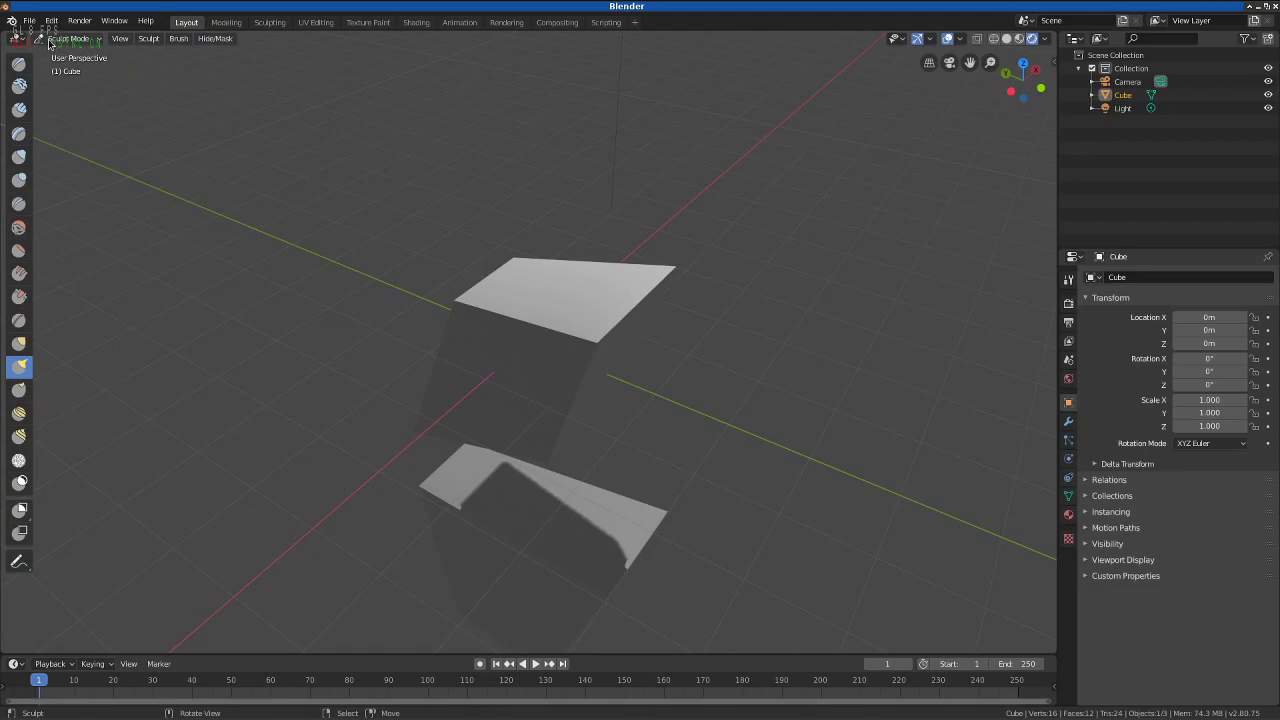
- Return the sculpted cube to Object Mode and try the Transform, Scale and Rotate tools' gizmos
click(82, 38)
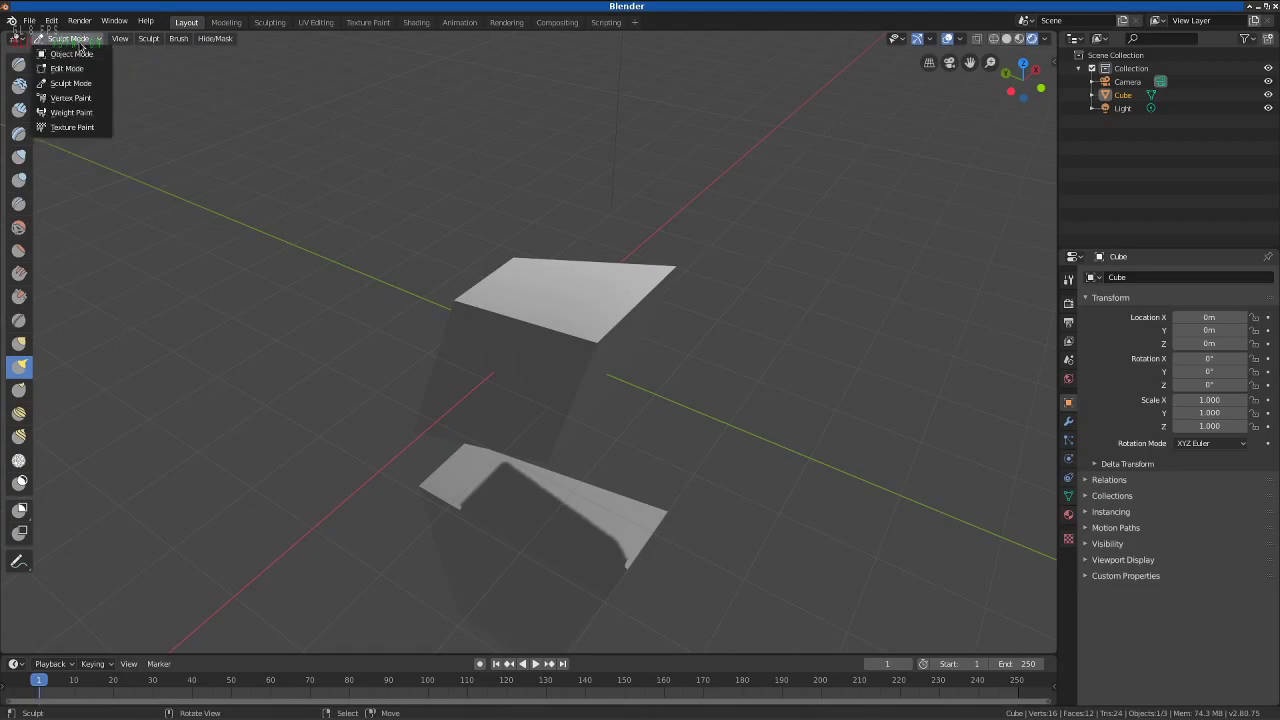
click(72, 53)
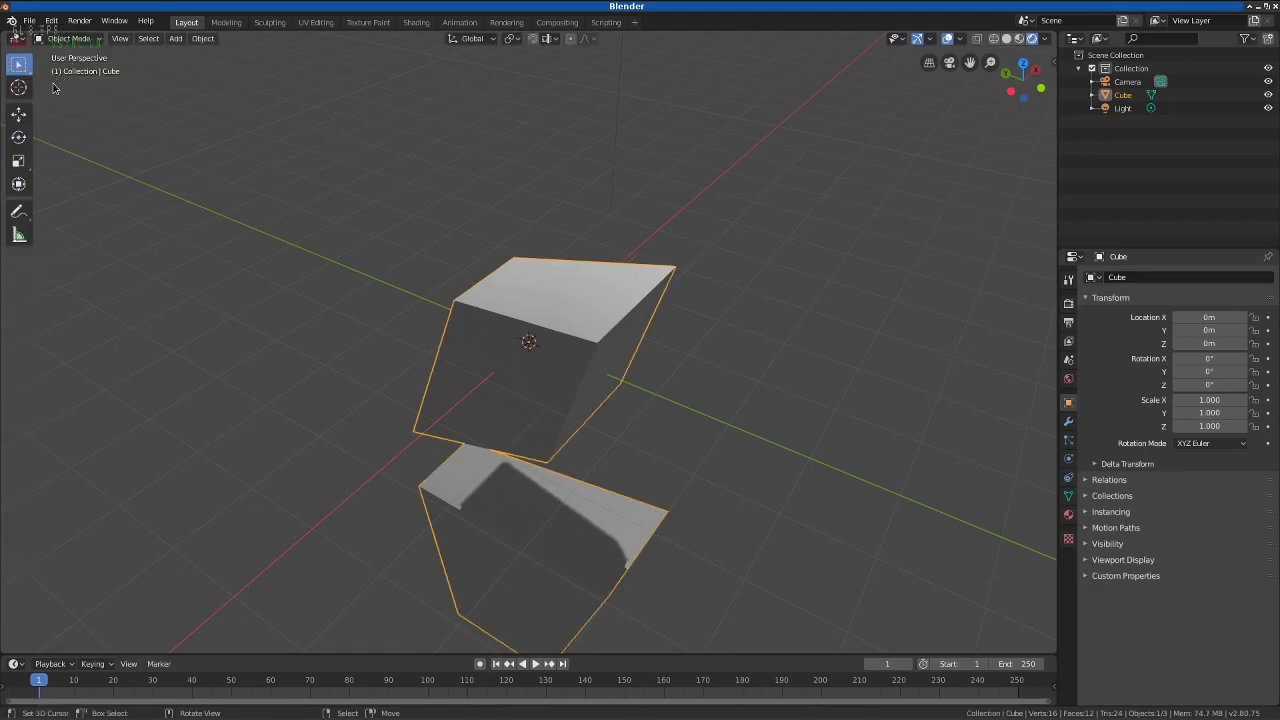
click(28, 191)
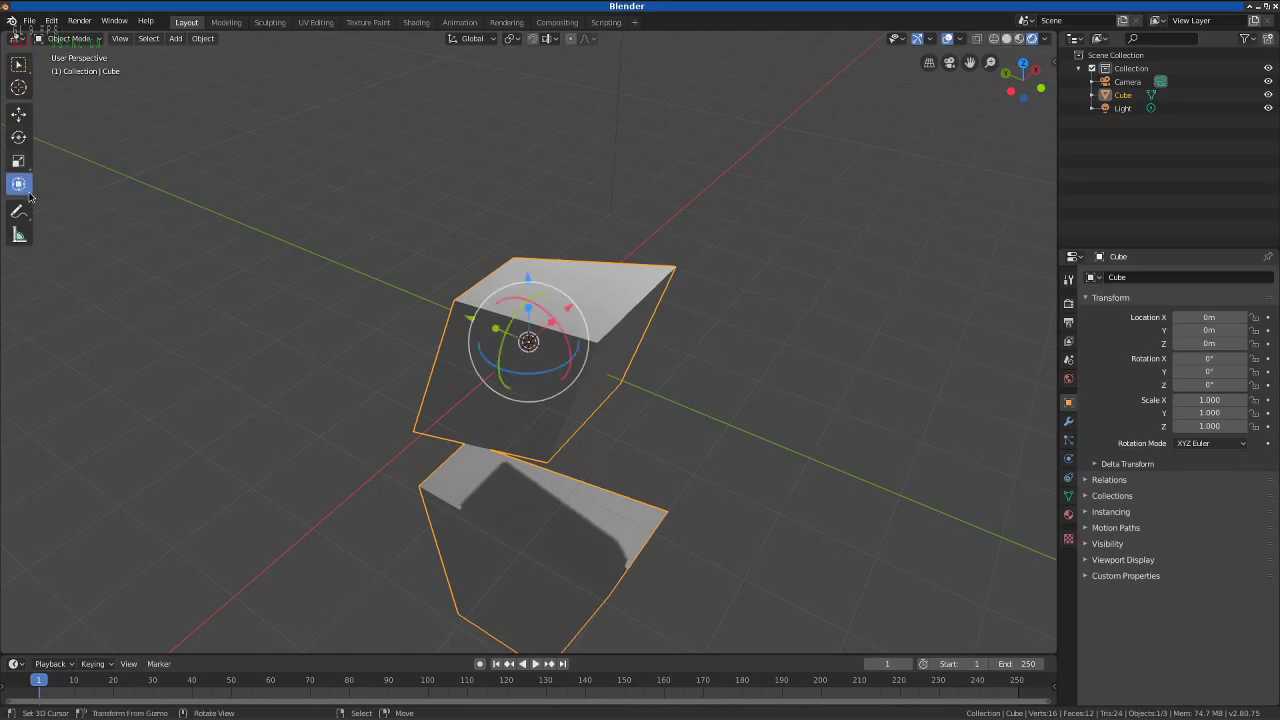
click(20, 161)
click(18, 137)
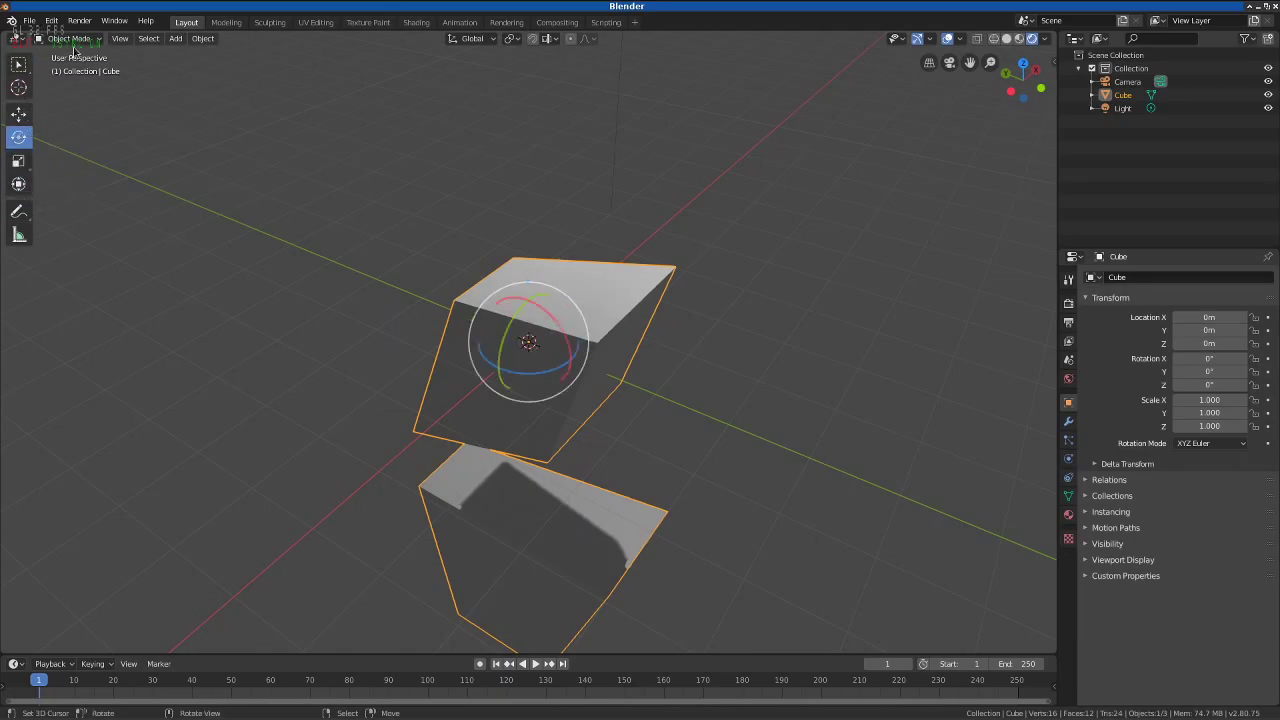
- Add a UV sphere, rotated freely to about -109°, 39°, 99.4°, and move it beside the blocks to about -3.31 m along Y
click(175, 38)
mouse_move(200, 60)
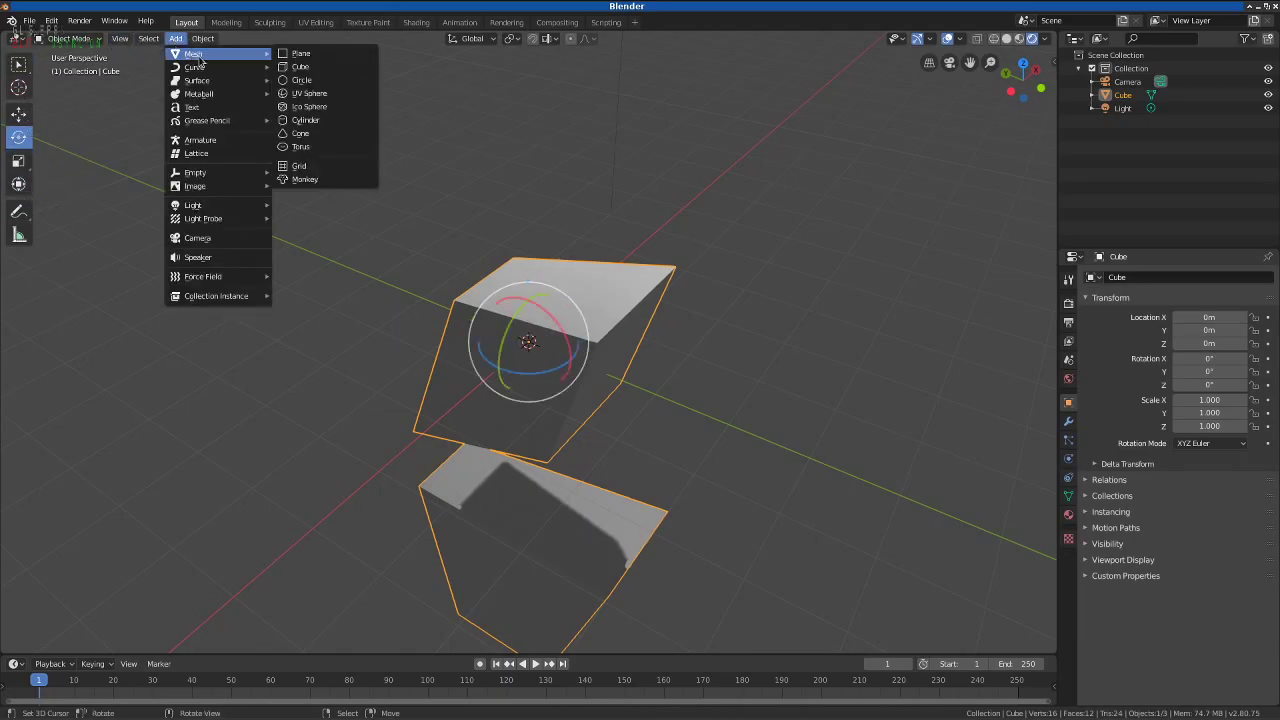
click(322, 94)
key(r)
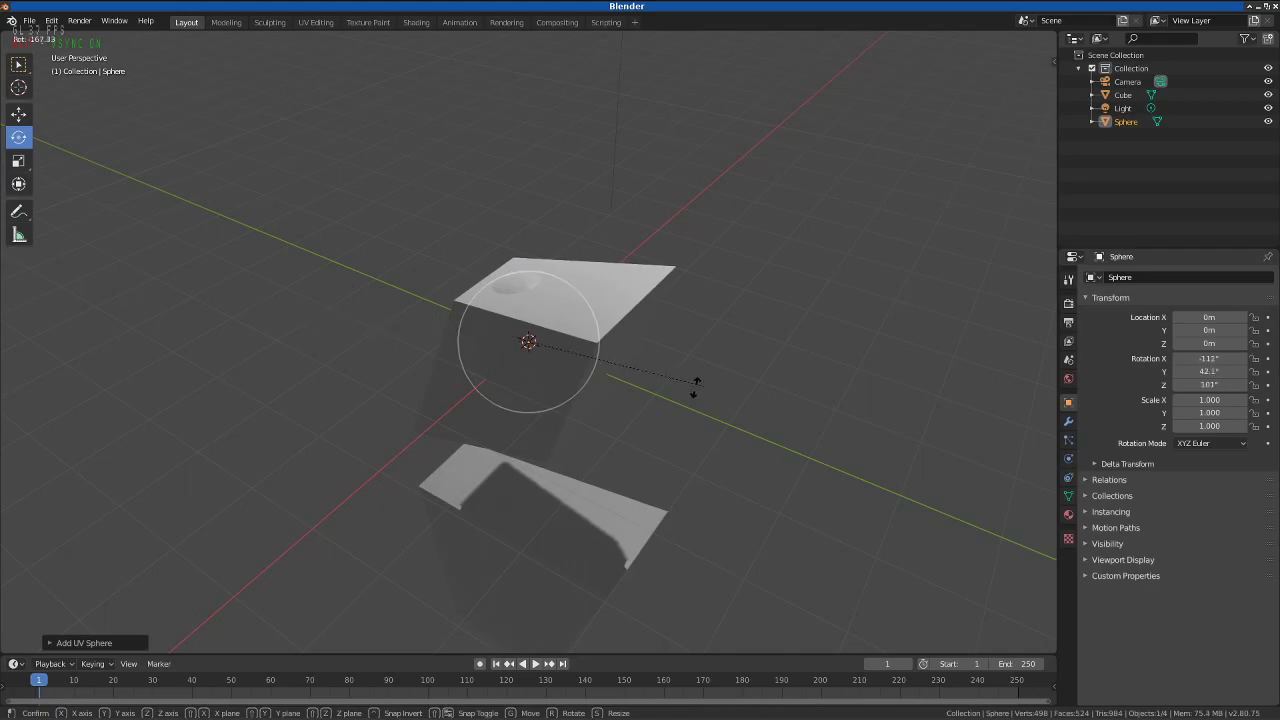
click(639, 380)
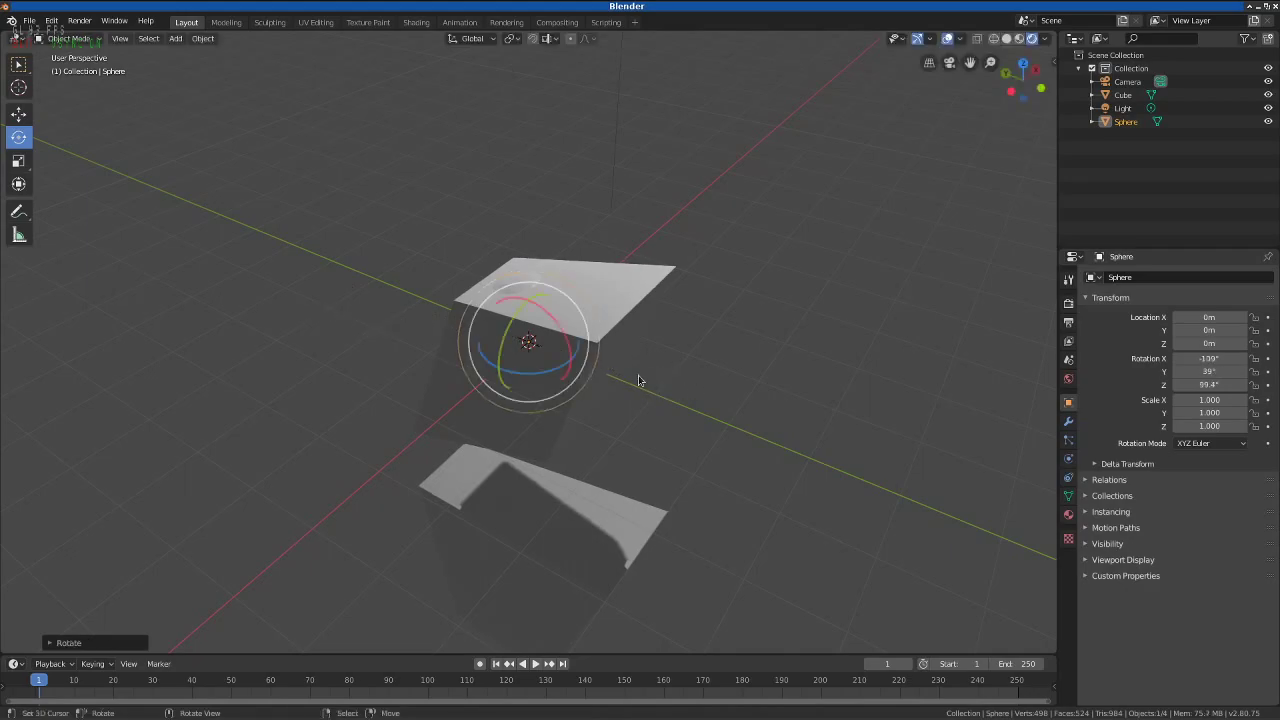
click(18, 114)
drag(489, 329, 480, 380)
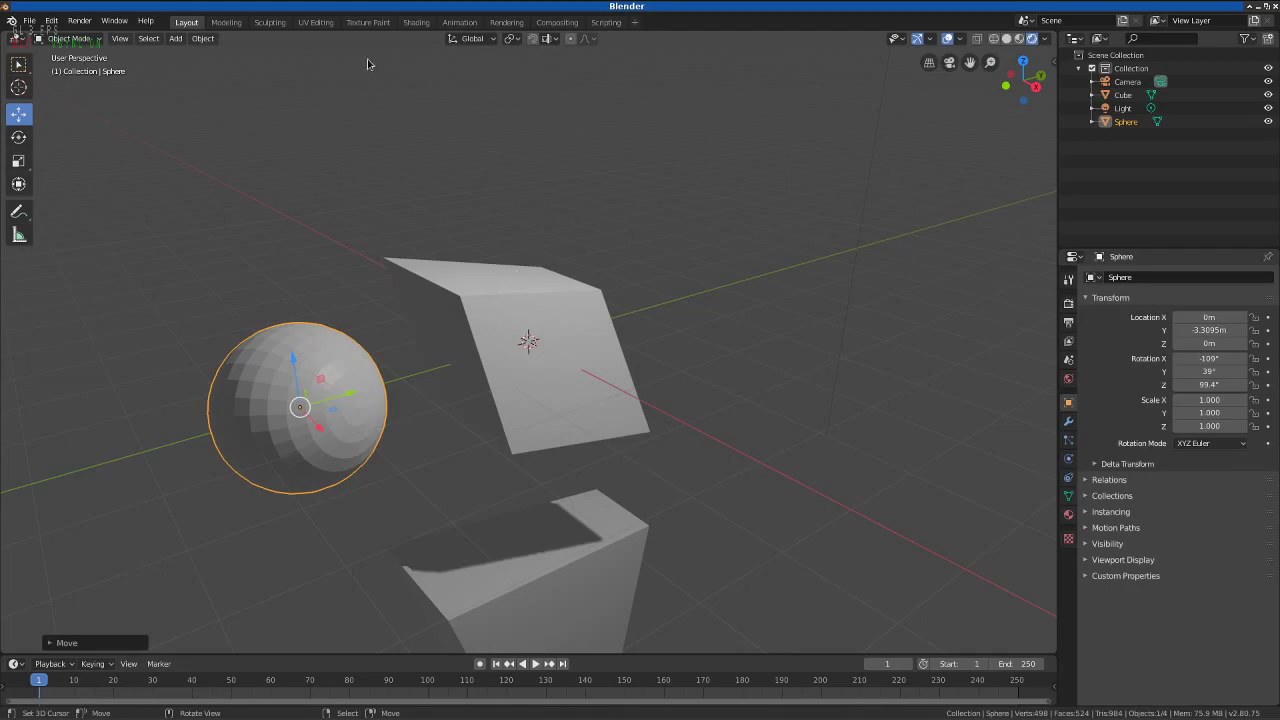
- Switch the sphere to Sculpt Mode and pull several spikes out of its surface with the Snake Hook brush
click(70, 38)
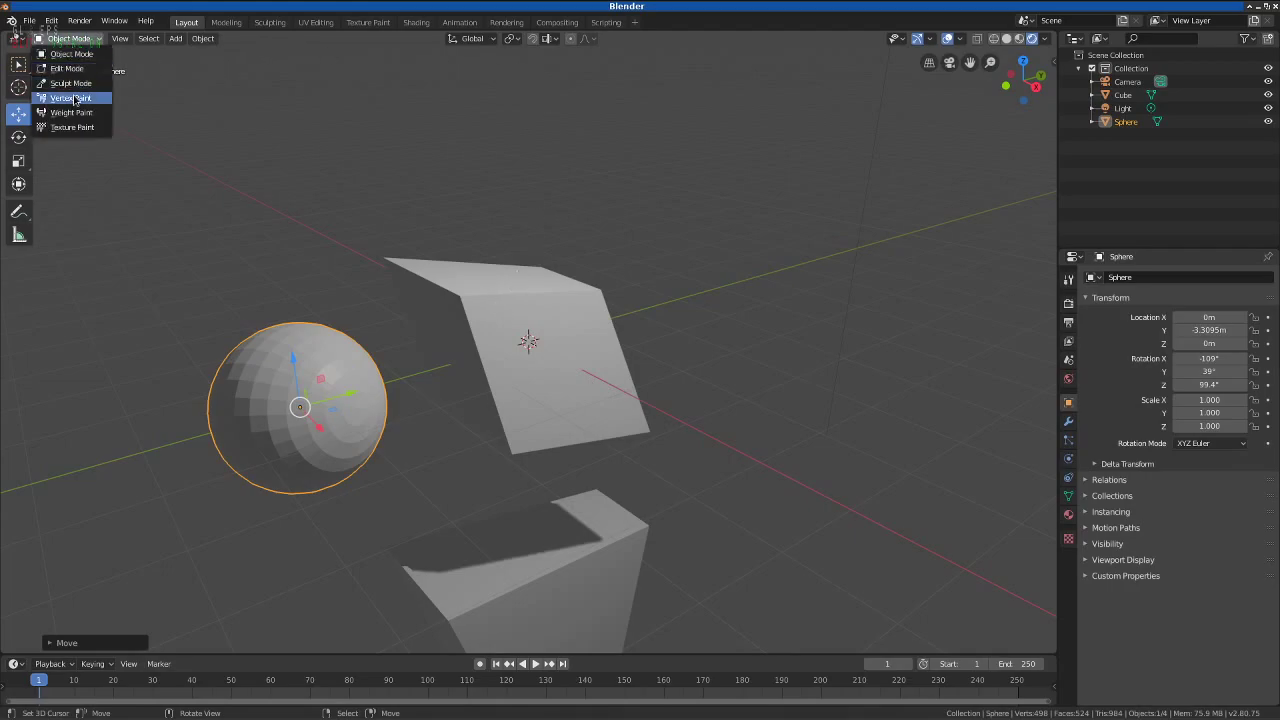
click(82, 82)
mouse_move(337, 380)
mouse_down()
mouse_move(406, 417)
mouse_move(589, 397)
mouse_move(486, 437)
mouse_move(215, 329)
mouse_move(293, 390)
mouse_up()
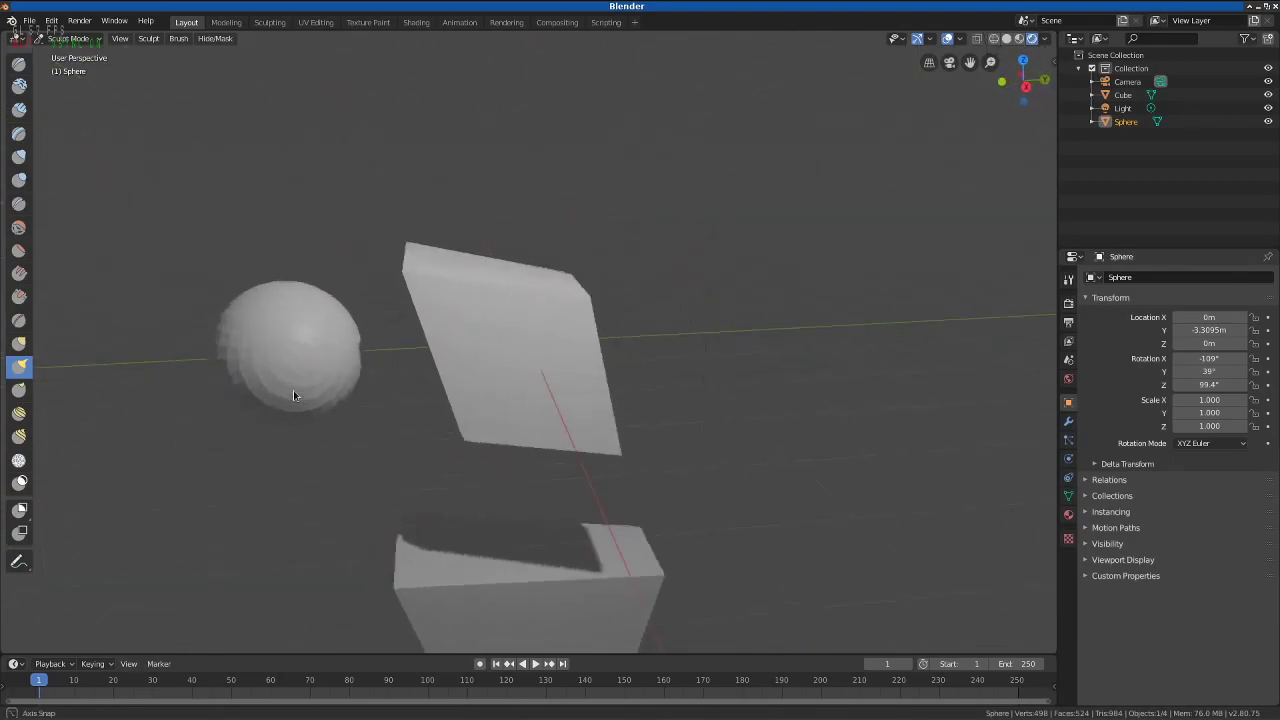
mouse_move(303, 313)
mouse_down()
mouse_move(351, 248)
mouse_move(365, 262)
mouse_up()
drag(320, 345, 378, 408)
drag(262, 330, 186, 296)
mouse_move(285, 370)
mouse_down()
mouse_move(243, 445)
mouse_move(420, 386)
mouse_move(397, 346)
mouse_move(334, 386)
mouse_move(303, 371)
mouse_up()
mouse_move(269, 328)
mouse_down()
mouse_move(266, 272)
mouse_move(301, 342)
mouse_move(276, 360)
mouse_move(331, 315)
mouse_move(471, 327)
mouse_move(483, 352)
mouse_move(643, 437)
mouse_up()
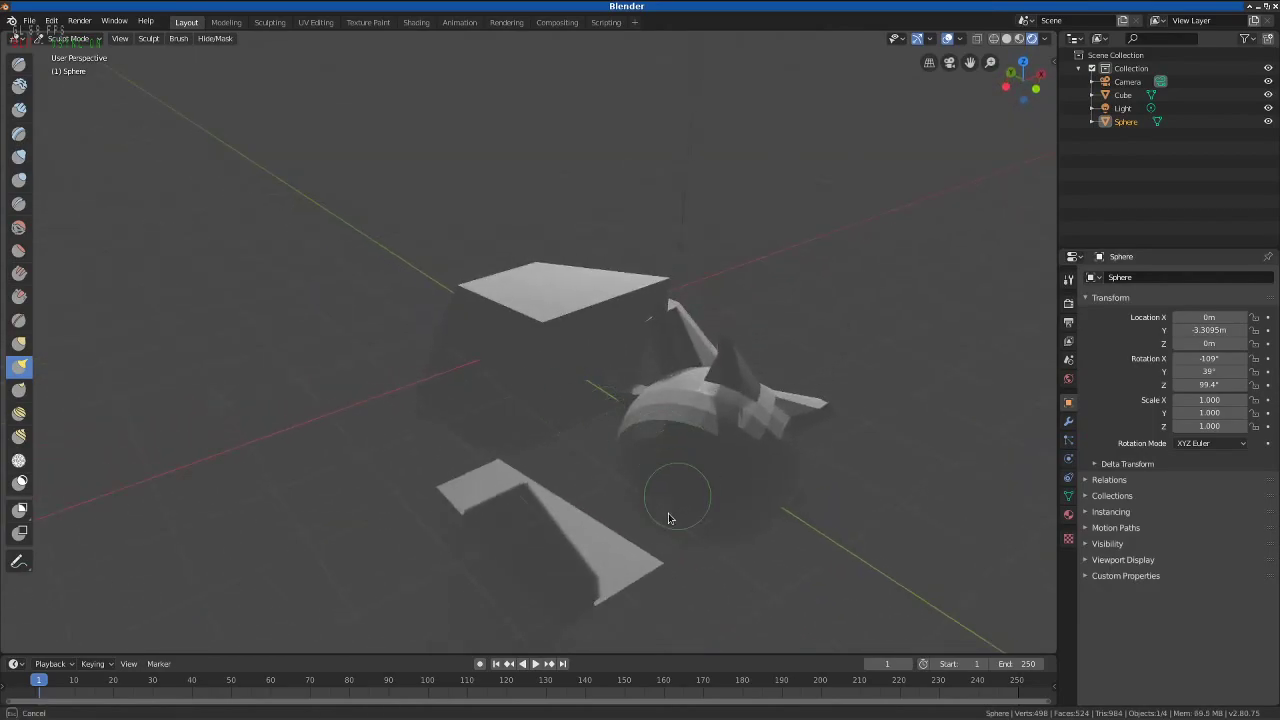
- Set the viewport shading to LookDev and bring the Blender window back in front of Firefox
click(1019, 39)
mouse_move(802, 368)
mouse_down()
mouse_move(678, 433)
mouse_move(554, 421)
mouse_move(590, 465)
mouse_up()
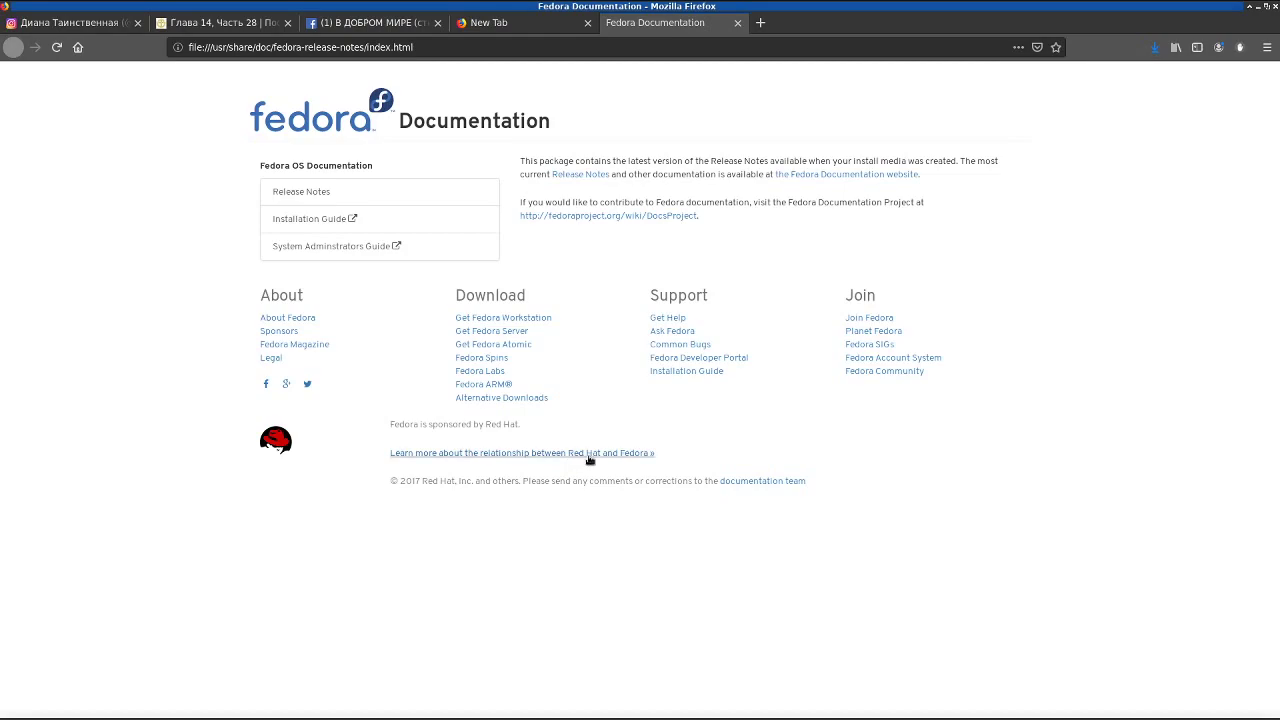
mouse_move(265, 716)
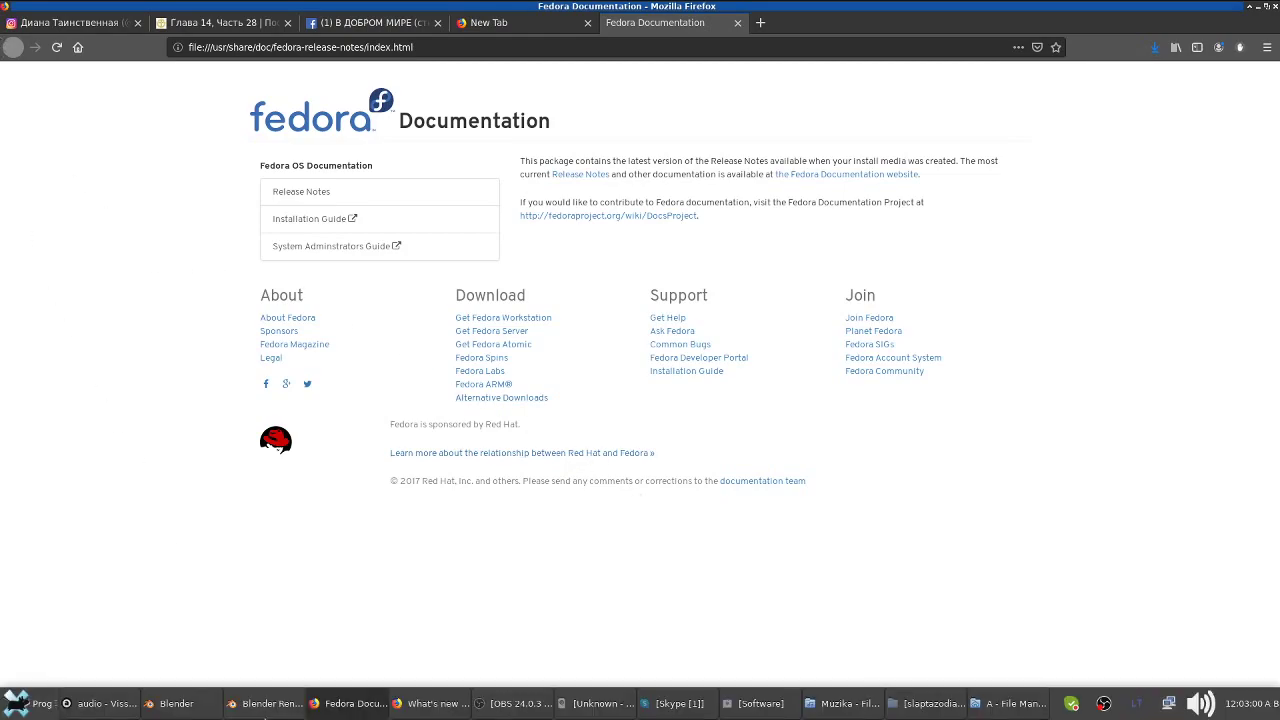
click(174, 704)
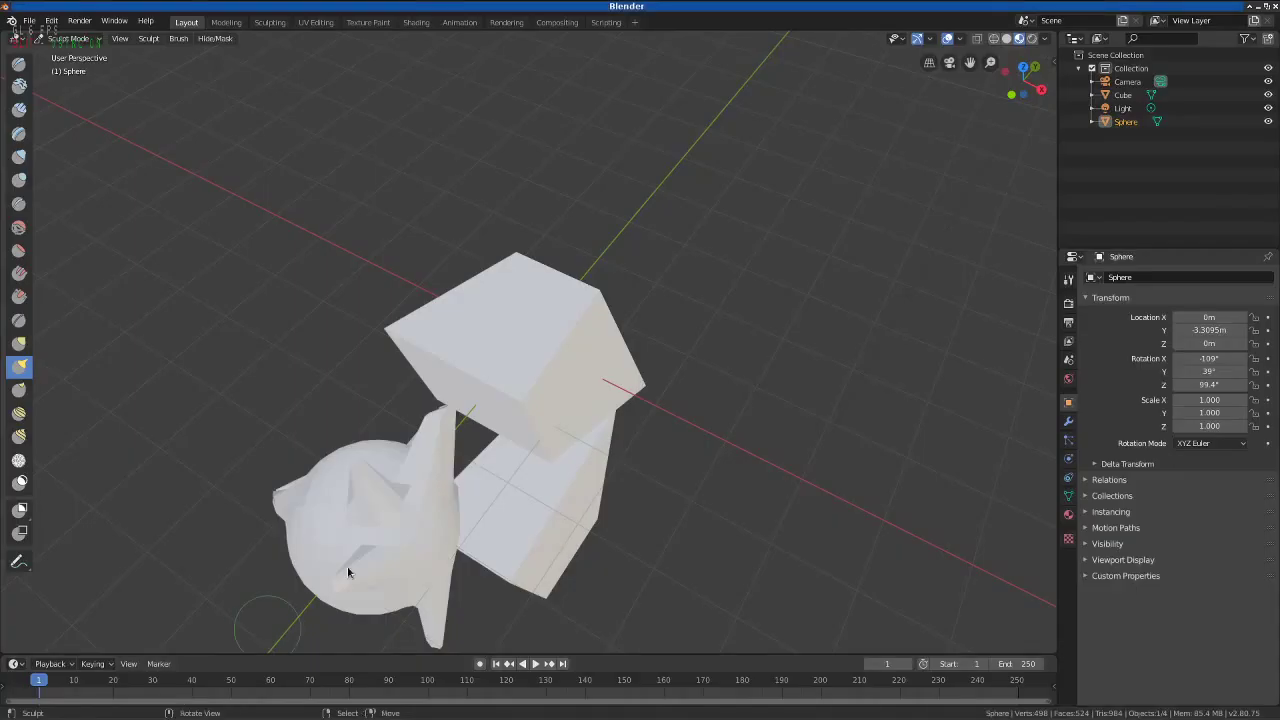
- Pull more spikes outward around the other side of the sphere with the Snake Hook brush
mouse_move(469, 494)
mouse_down()
mouse_move(556, 372)
mouse_move(474, 394)
mouse_move(611, 409)
mouse_move(623, 394)
mouse_move(651, 434)
mouse_move(657, 277)
mouse_move(750, 303)
mouse_up()
drag(705, 250, 752, 236)
mouse_move(645, 205)
mouse_down()
mouse_move(660, 122)
mouse_move(588, 135)
mouse_move(578, 120)
mouse_up()
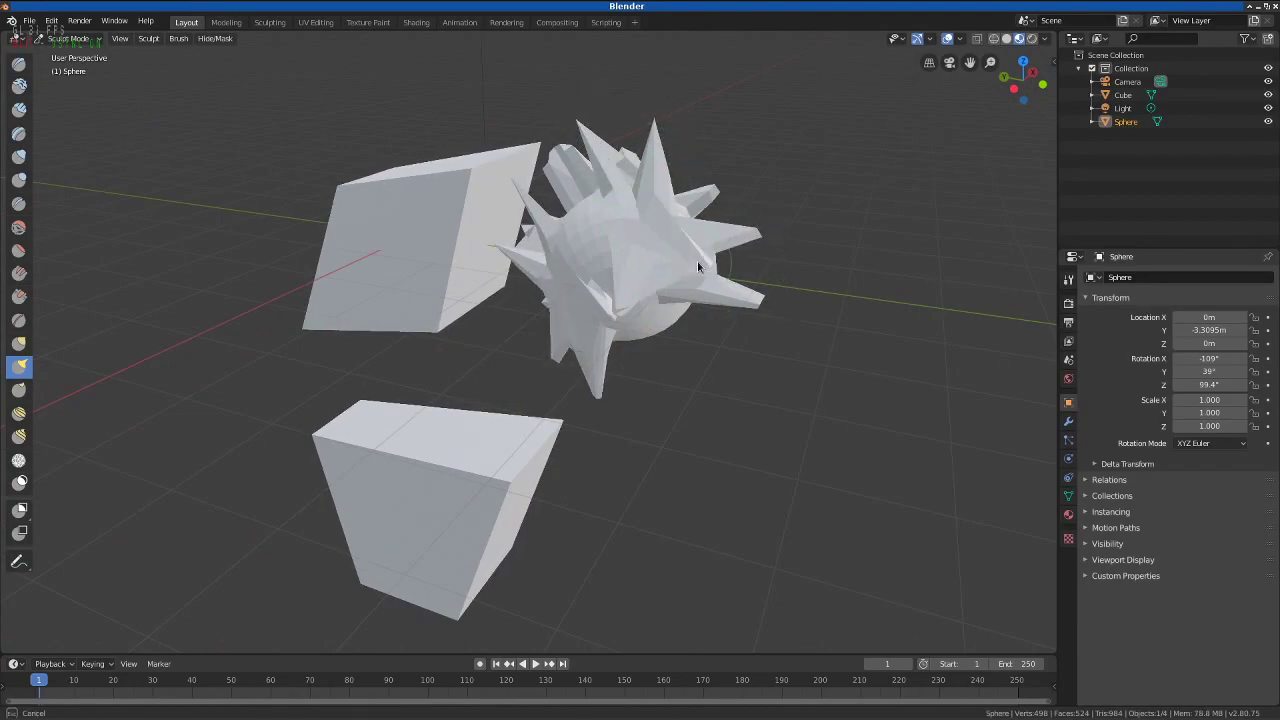
- Try the Rotate brush and sculpt the spiky sphere with the Blob brush
click(19, 436)
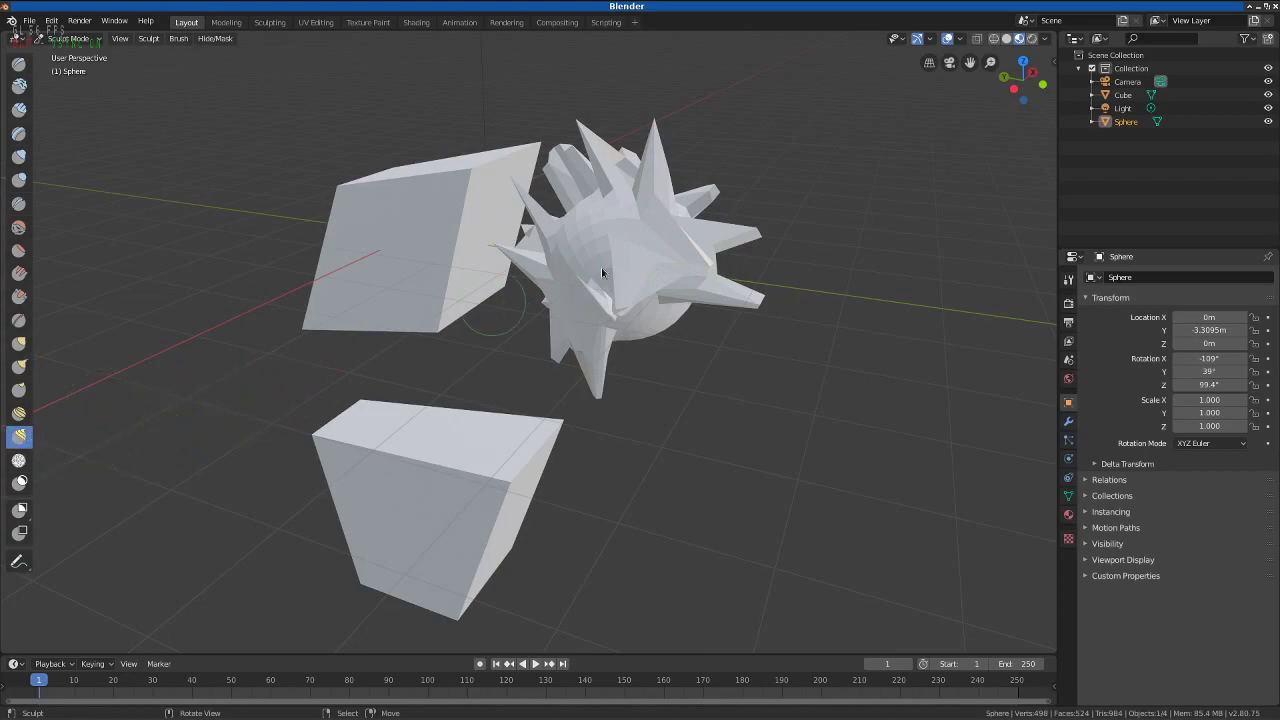
click(19, 180)
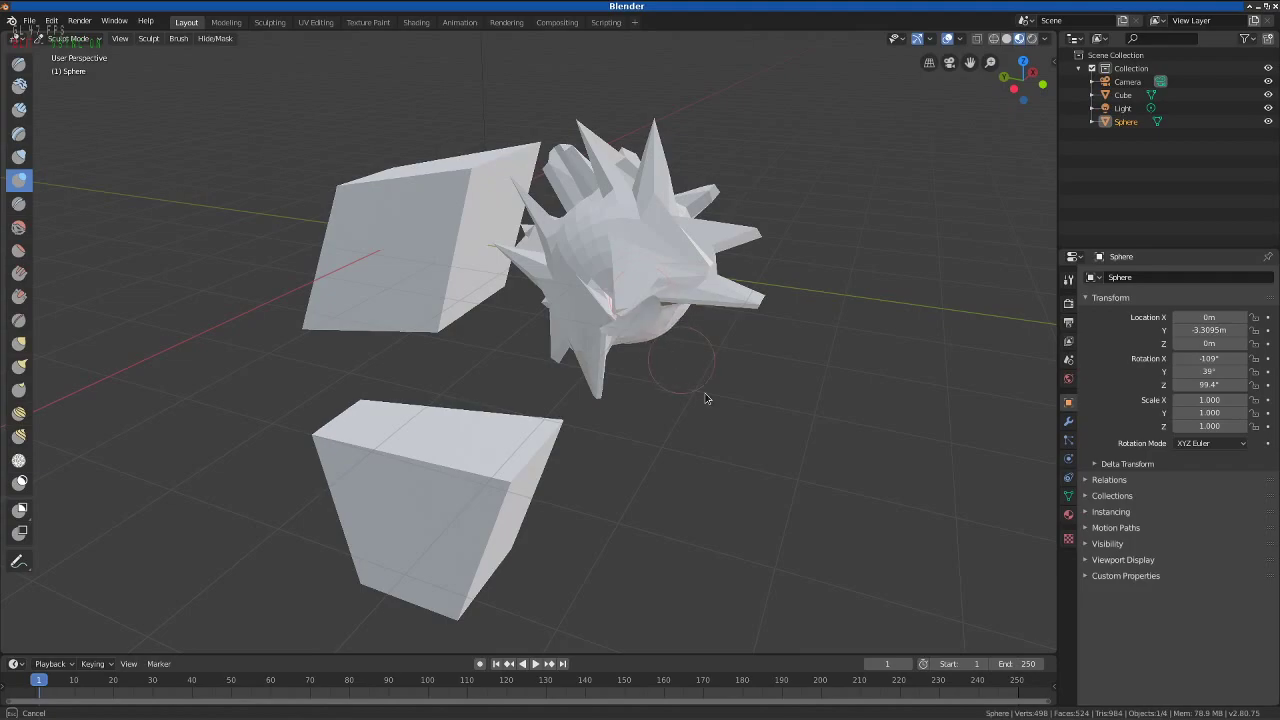
drag(667, 251, 666, 362)
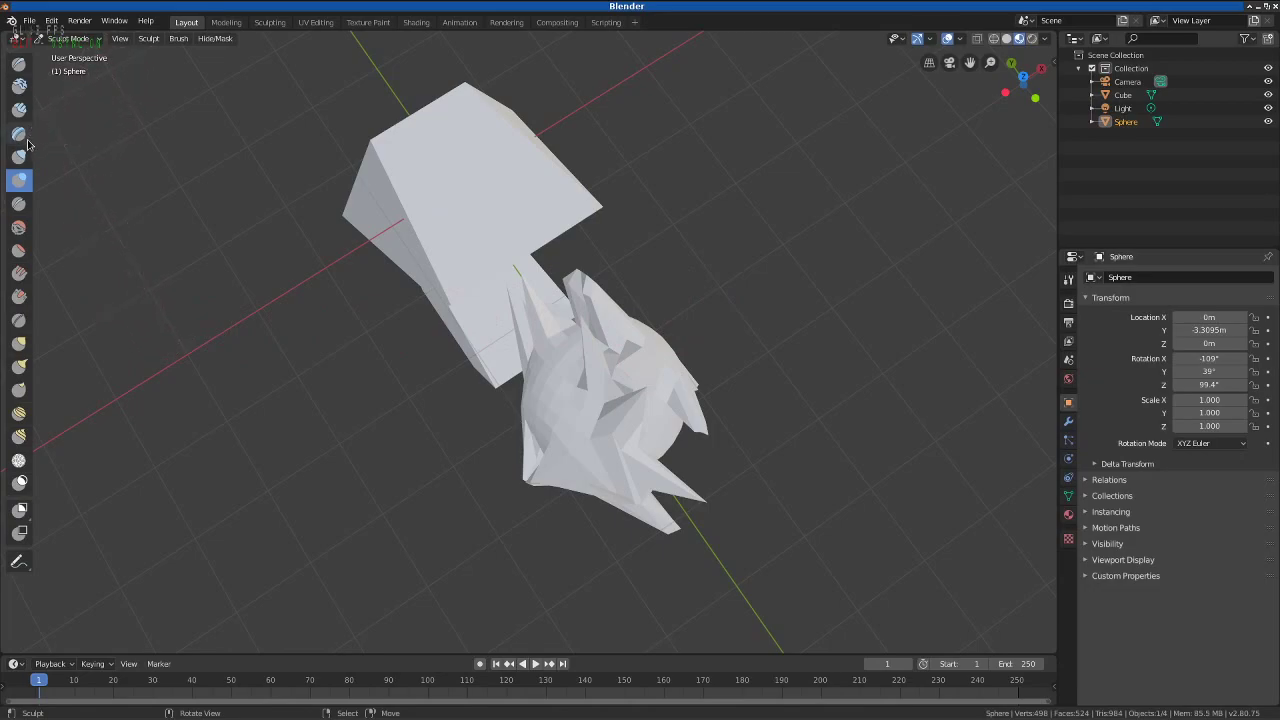
- Switch back to the Snake Hook brush and draw long spikes out of opposite sides of the sphere
click(18, 366)
drag(690, 392, 808, 450)
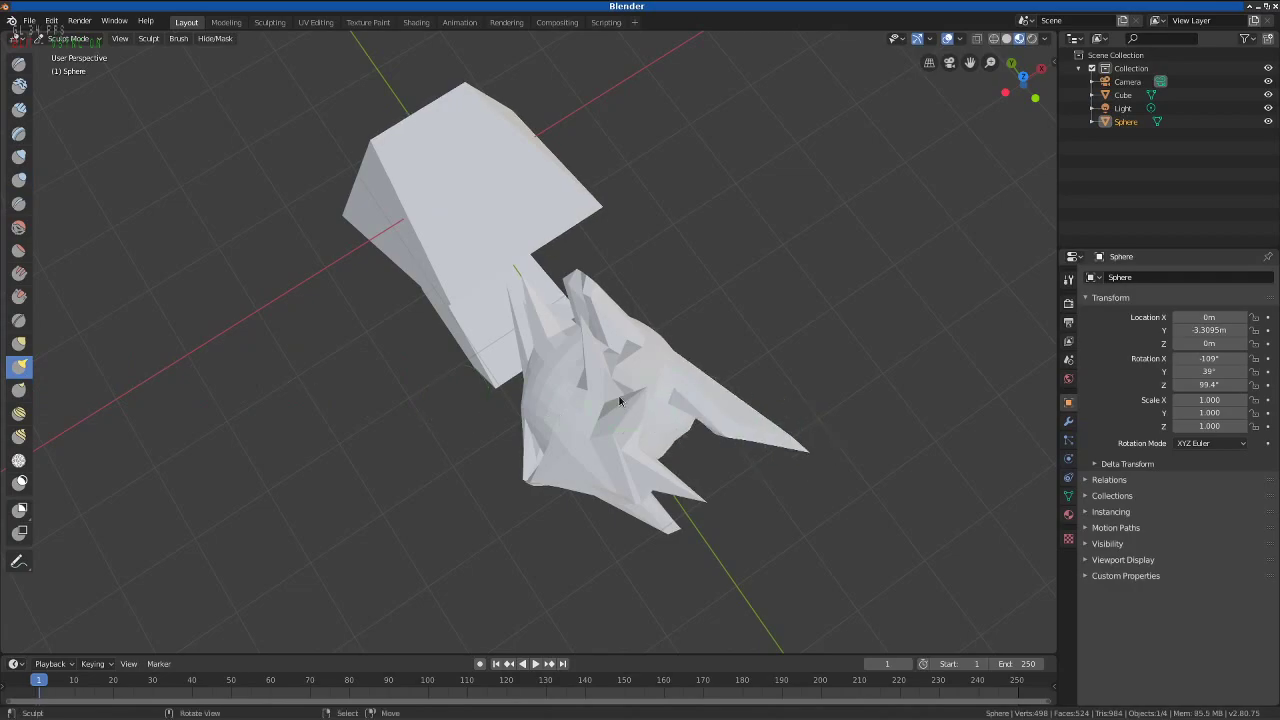
drag(640, 372, 748, 290)
drag(606, 466, 609, 489)
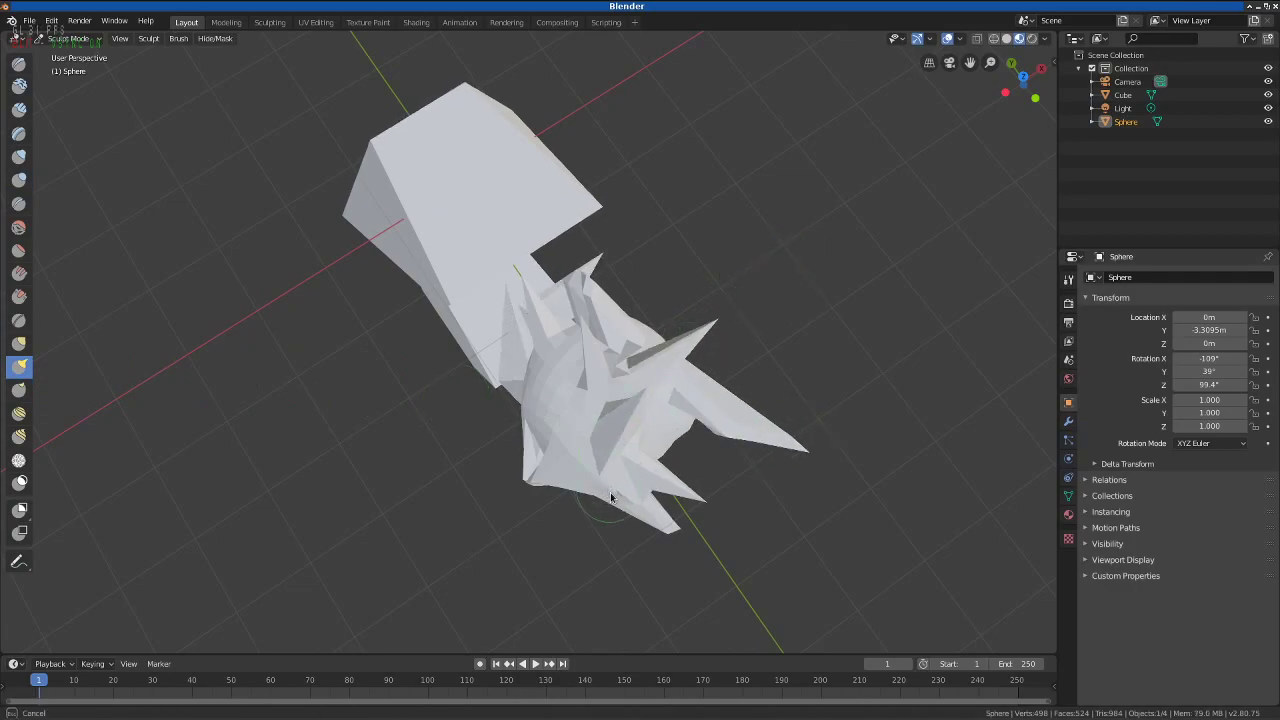
drag(505, 400, 417, 437)
mouse_move(510, 430)
mouse_down()
mouse_move(437, 483)
mouse_move(507, 472)
mouse_up()
mouse_move(525, 405)
mouse_down()
mouse_move(410, 440)
mouse_move(420, 500)
mouse_move(414, 448)
mouse_move(357, 423)
mouse_up()
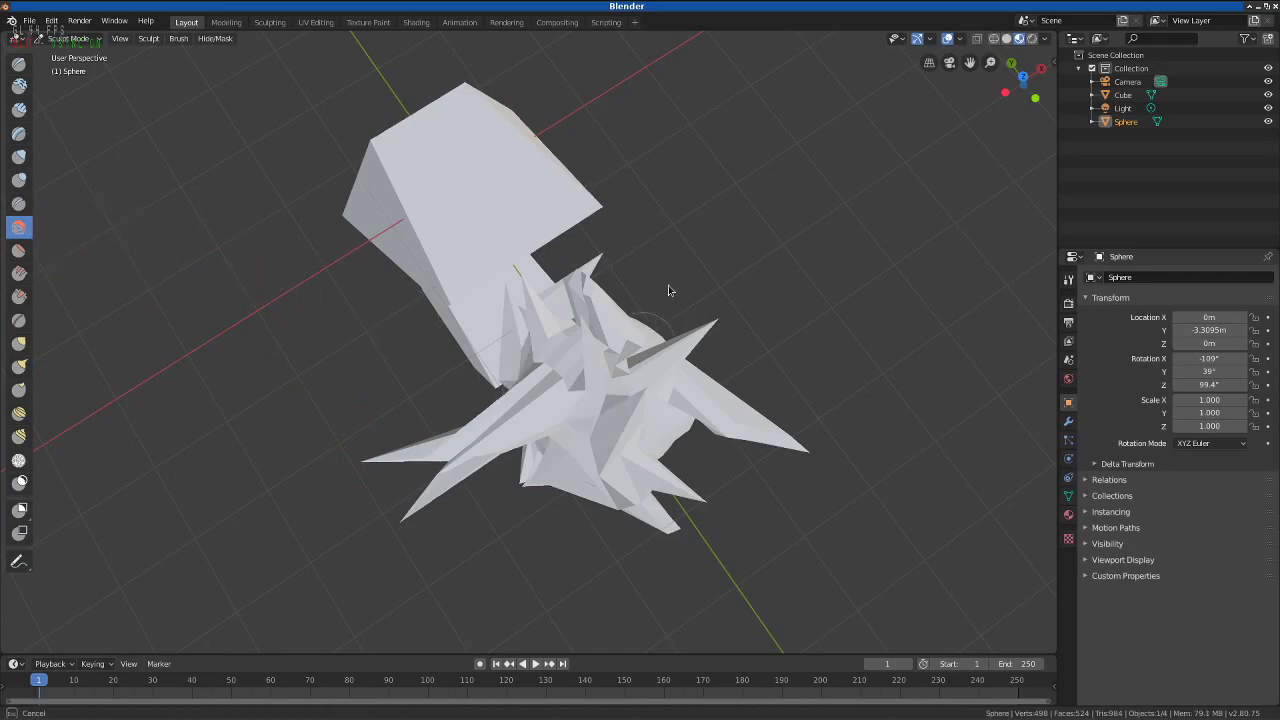
- Set the viewport shading to Rendered, inspect the sculpted sphere and return it to Object Mode
click(1032, 38)
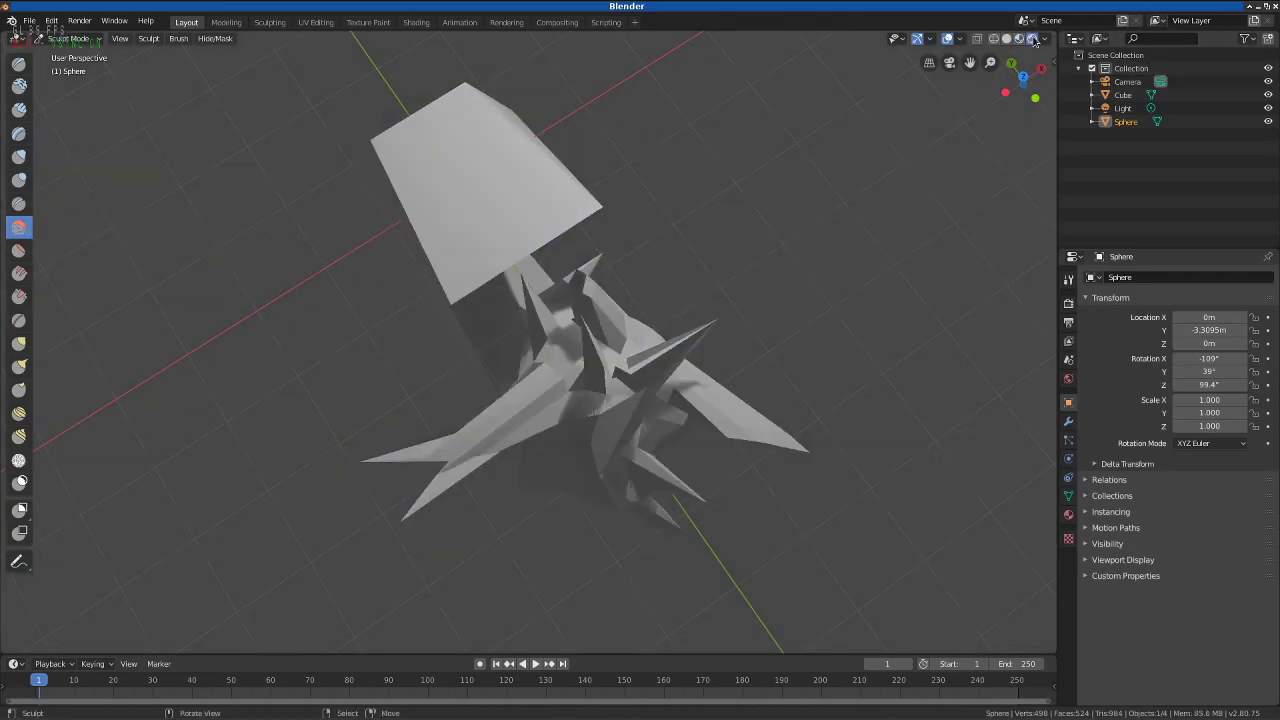
mouse_move(650, 410)
mouse_down()
mouse_move(646, 368)
mouse_move(771, 371)
mouse_move(583, 373)
mouse_move(722, 385)
mouse_move(432, 246)
mouse_up()
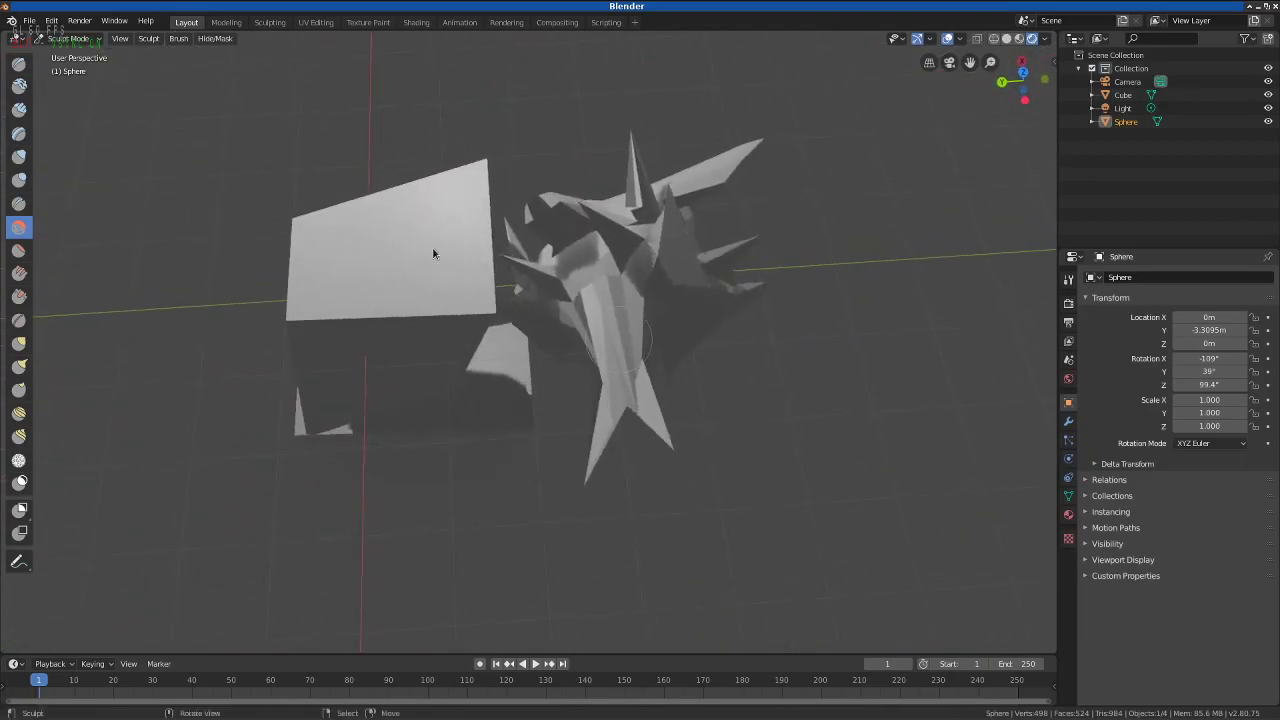
click(75, 39)
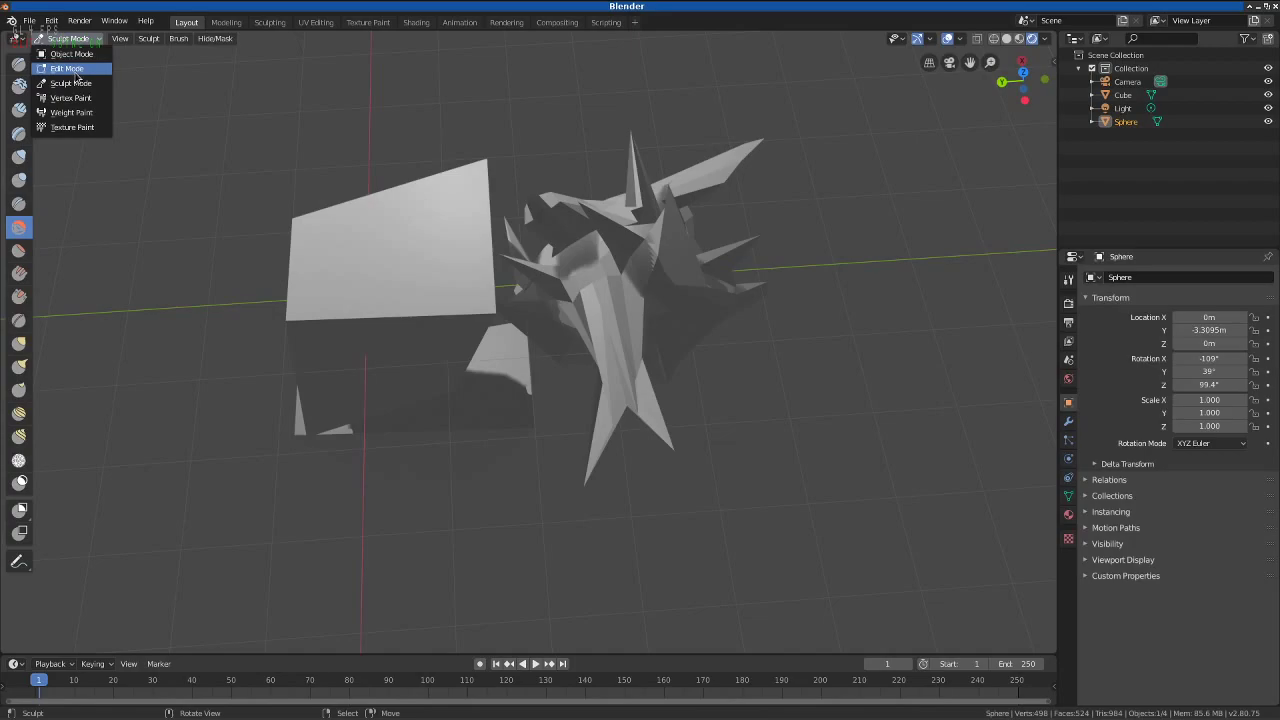
click(72, 53)
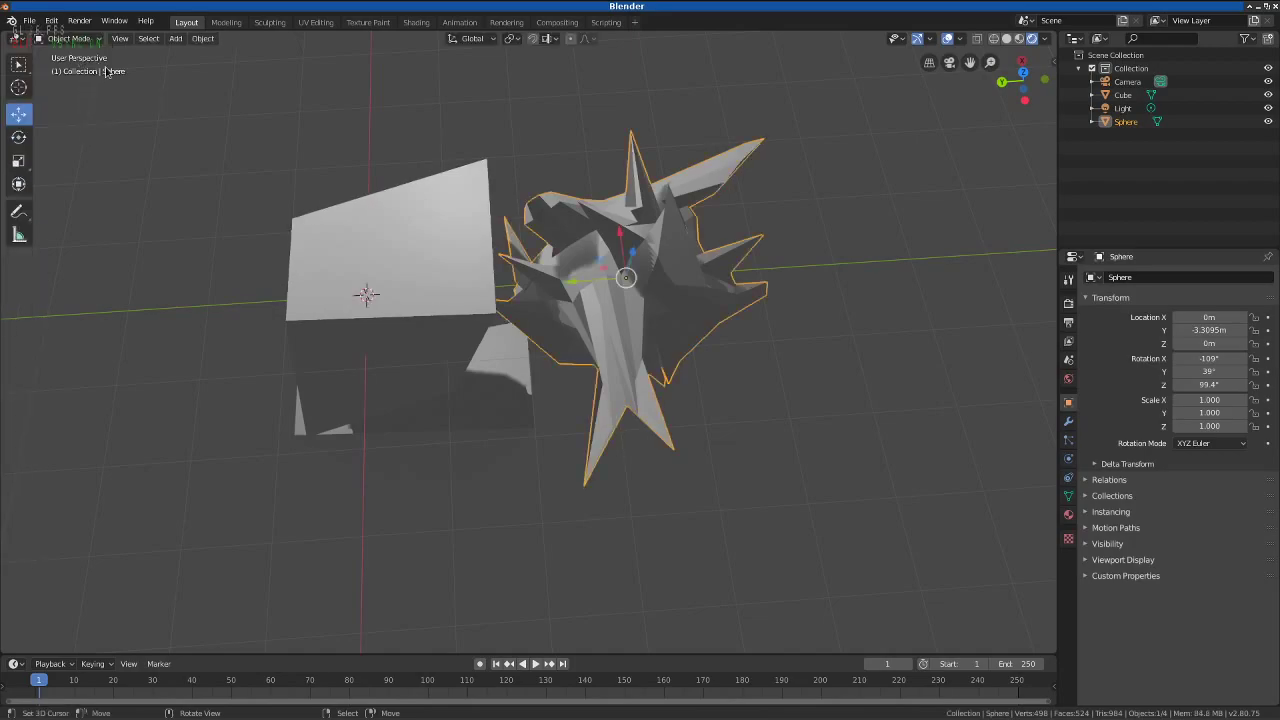
- Add a plane mesh to the scene
click(174, 40)
mouse_move(230, 60)
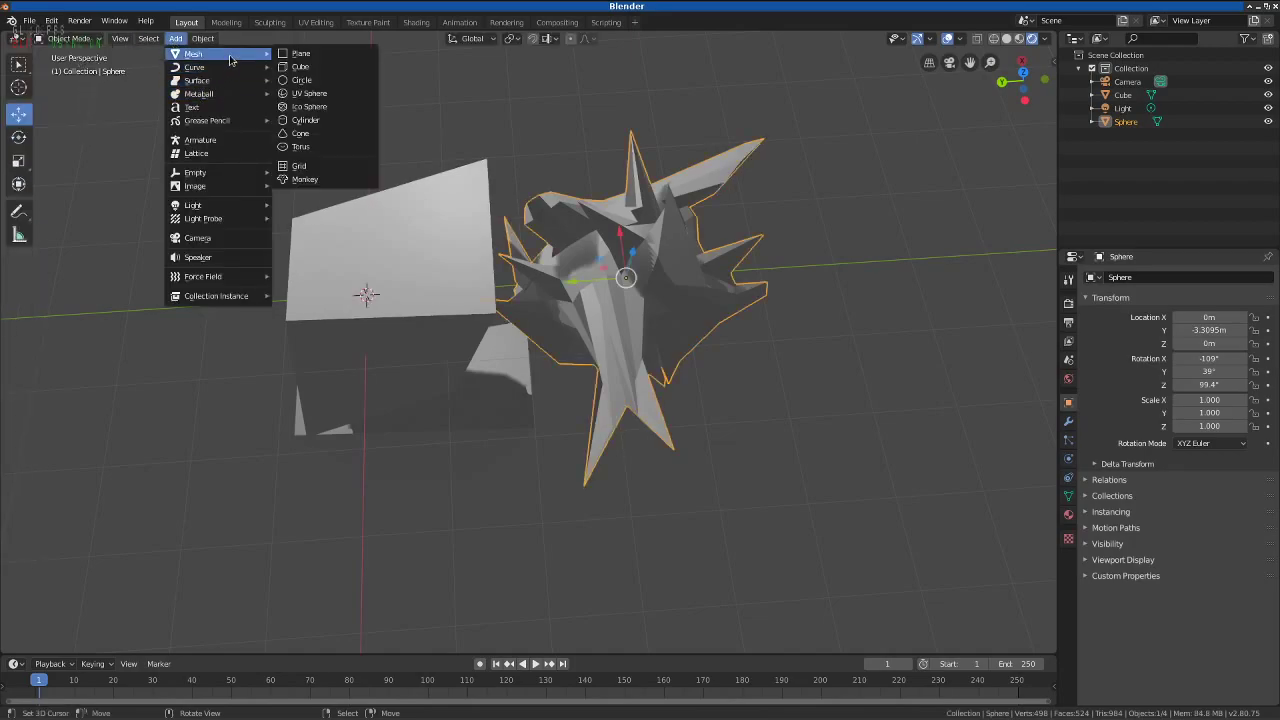
click(300, 53)
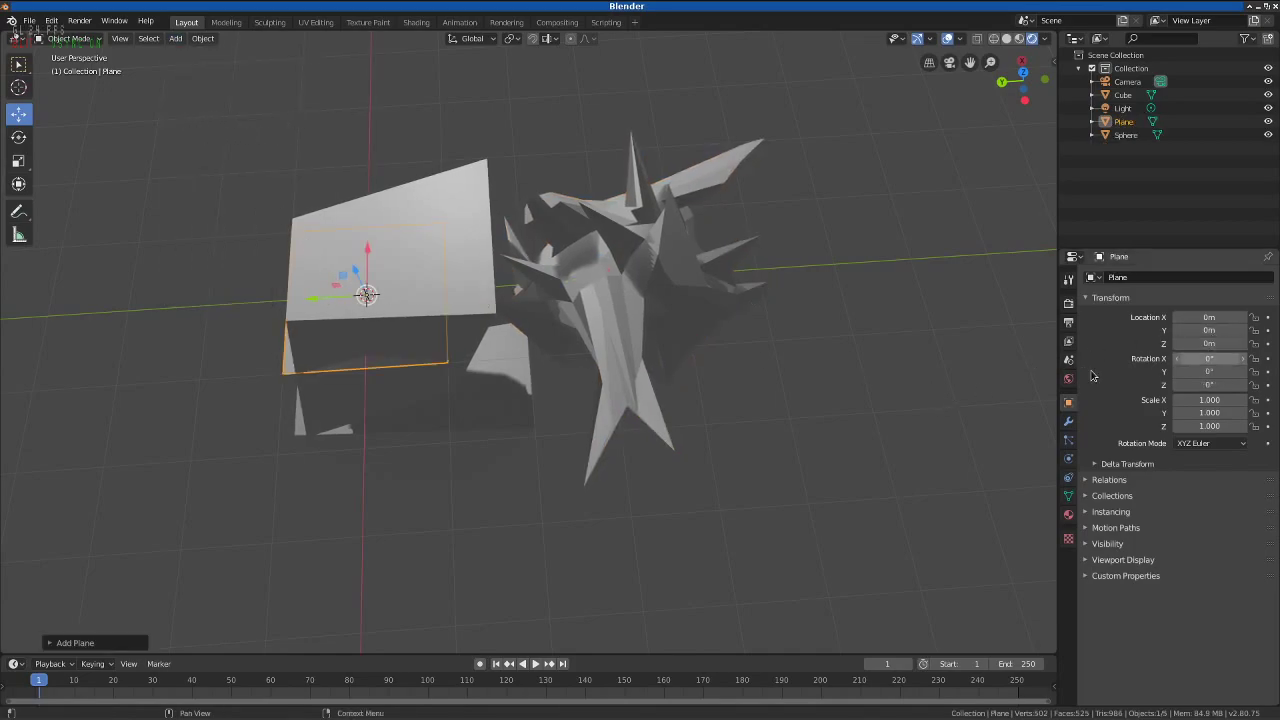
- Scale the plane into a wide floor beneath the cube and sphere, about 2.69 on X, 5.64 on Y and 4.09 on Z
click(18, 160)
drag(315, 299, 224, 309)
drag(355, 268, 352, 235)
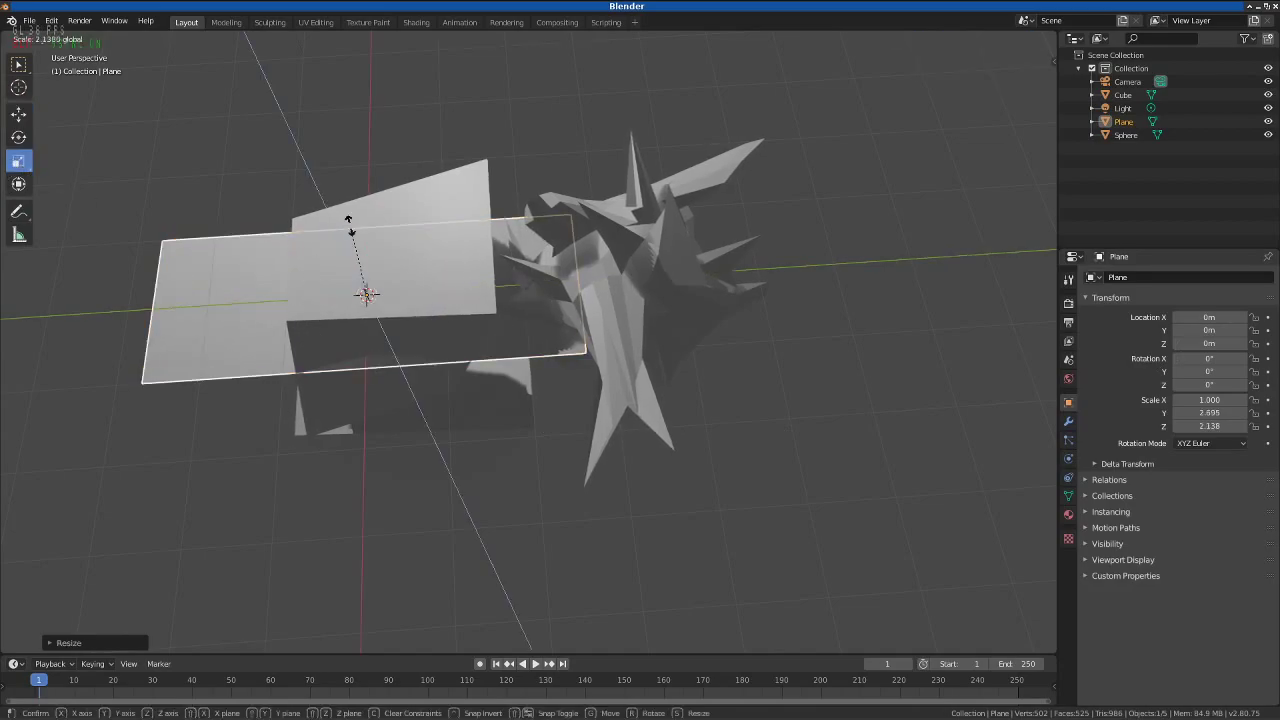
drag(341, 181, 341, 181)
drag(371, 252, 383, 172)
drag(313, 298, 603, 359)
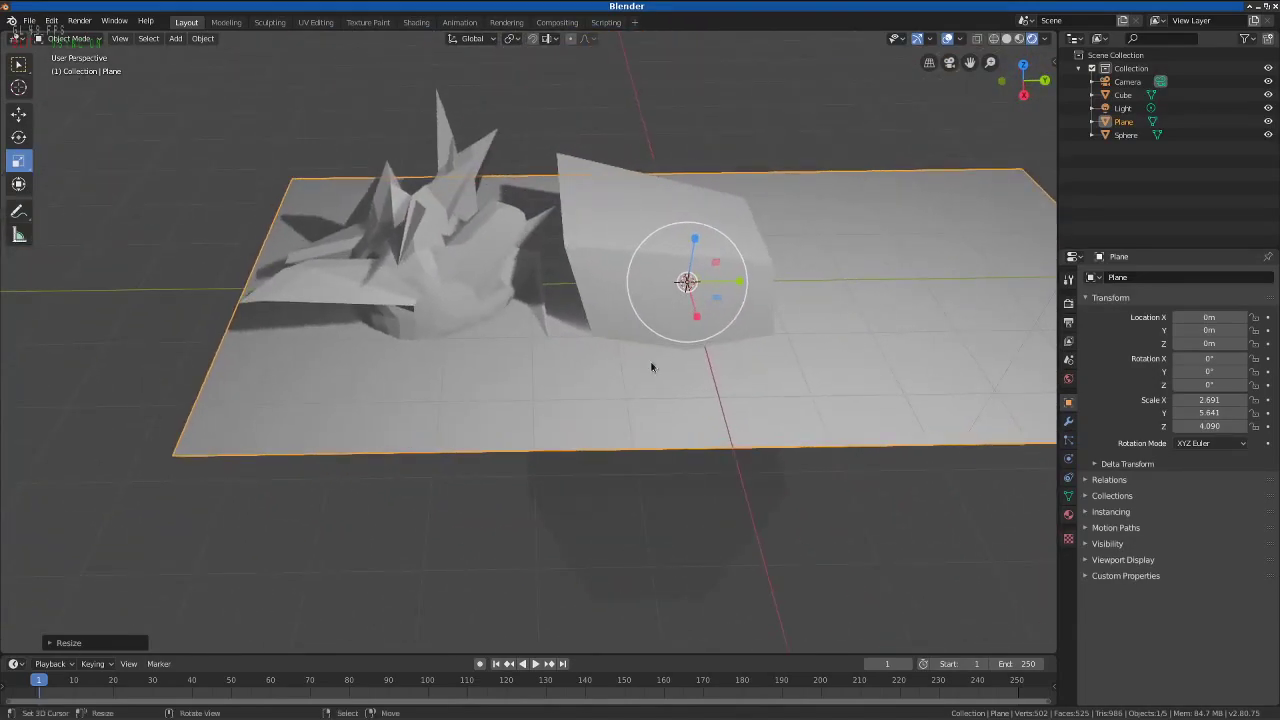
- Look through the plane's material, mesh data, texture, physics, constraint and object properties, and the world settings
click(1068, 514)
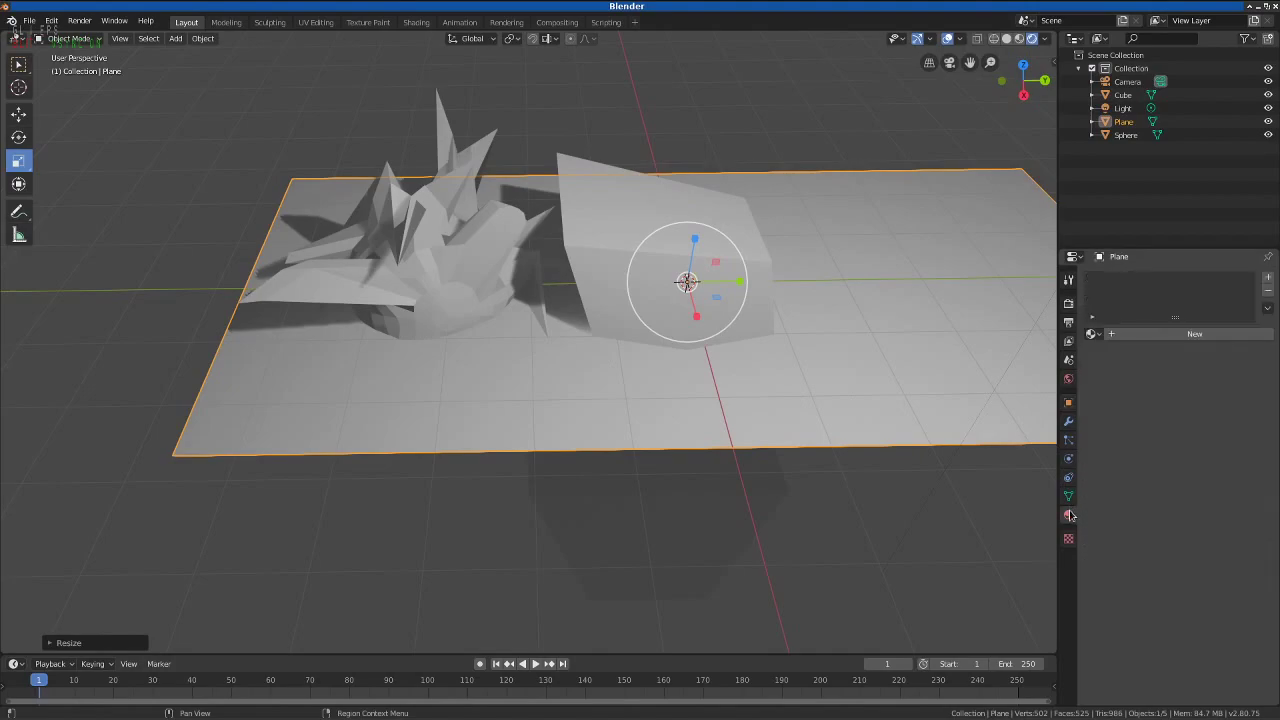
click(1069, 497)
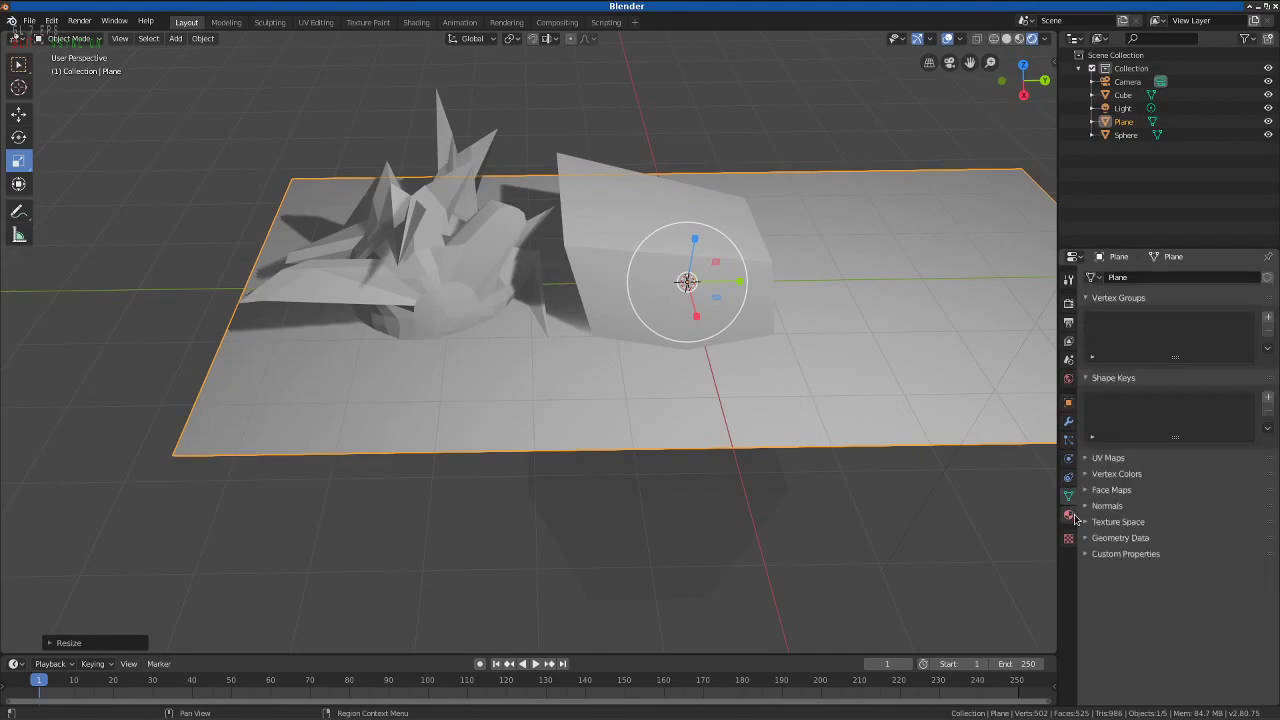
click(1069, 539)
click(1069, 497)
click(1067, 460)
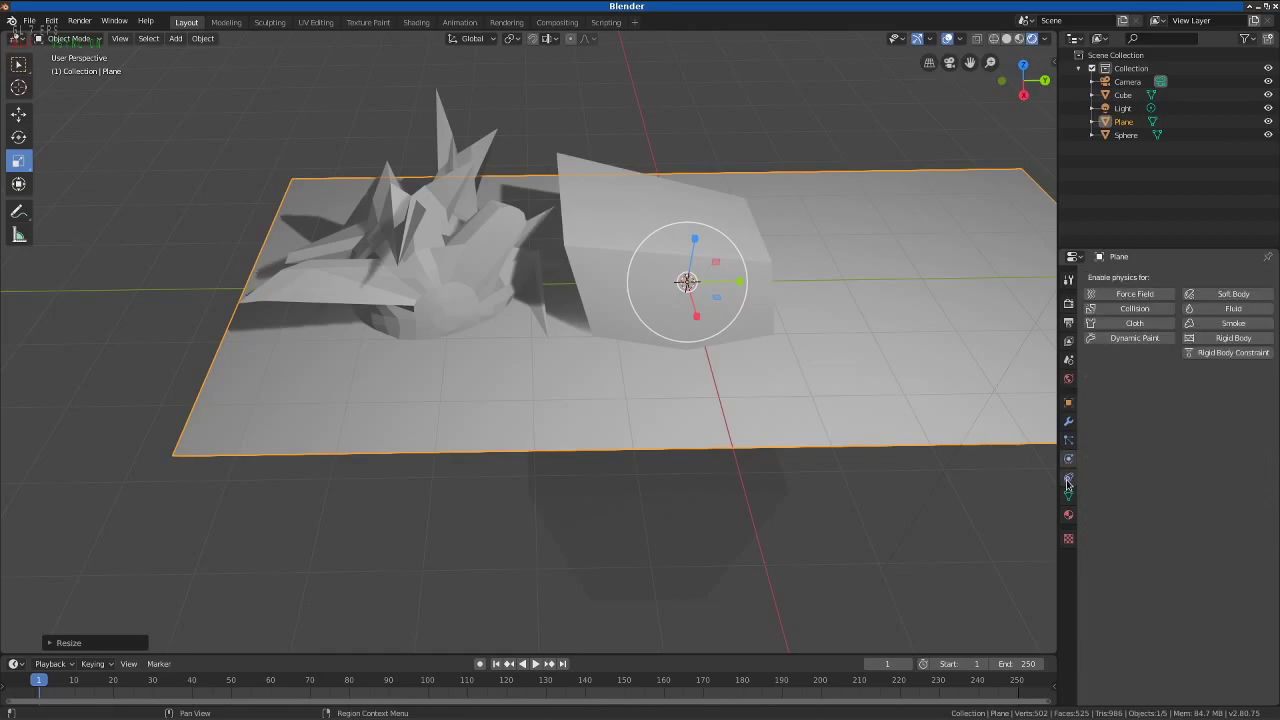
click(1068, 481)
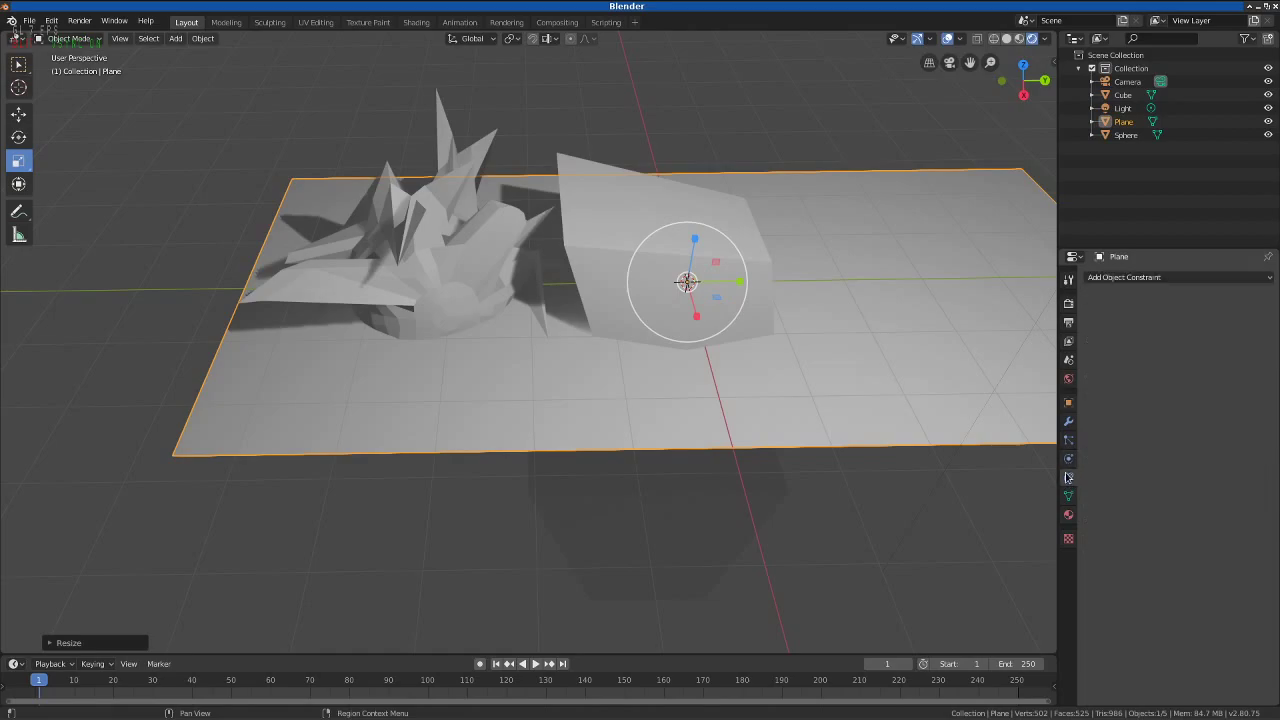
click(1068, 401)
click(1070, 382)
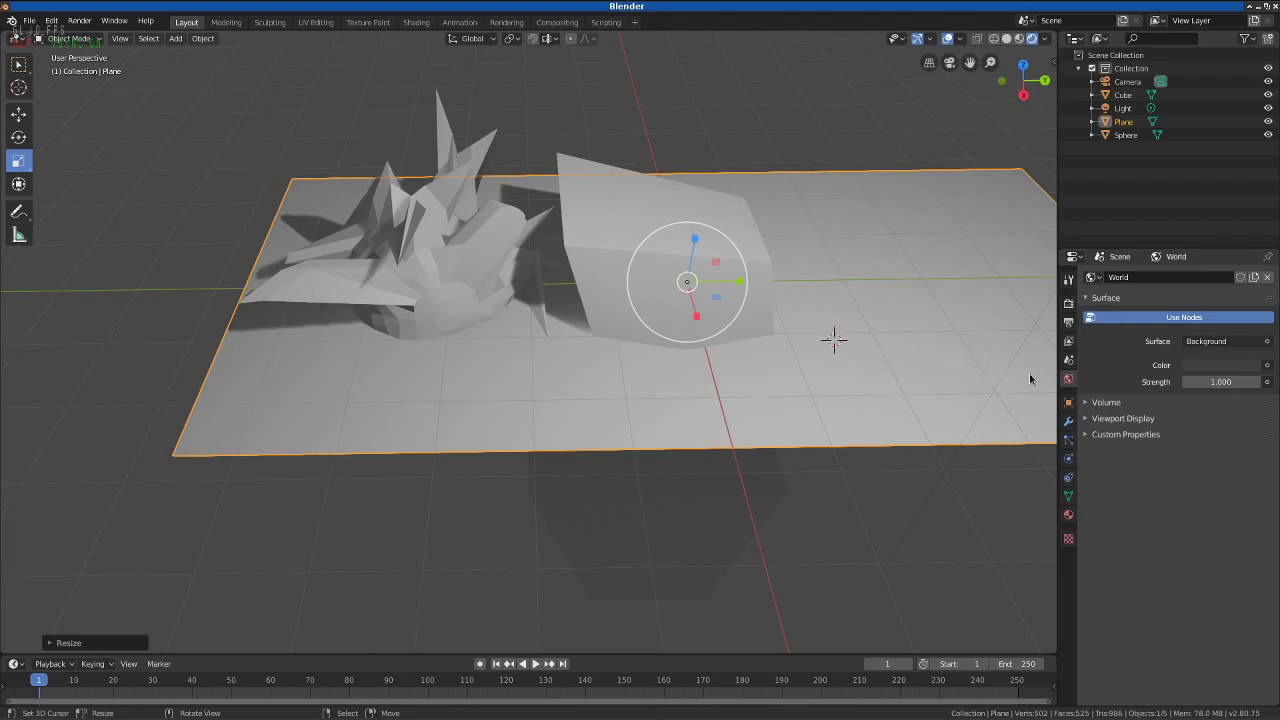
- Switch the plane to Edit Mode and view its physics and constraint properties
click(86, 40)
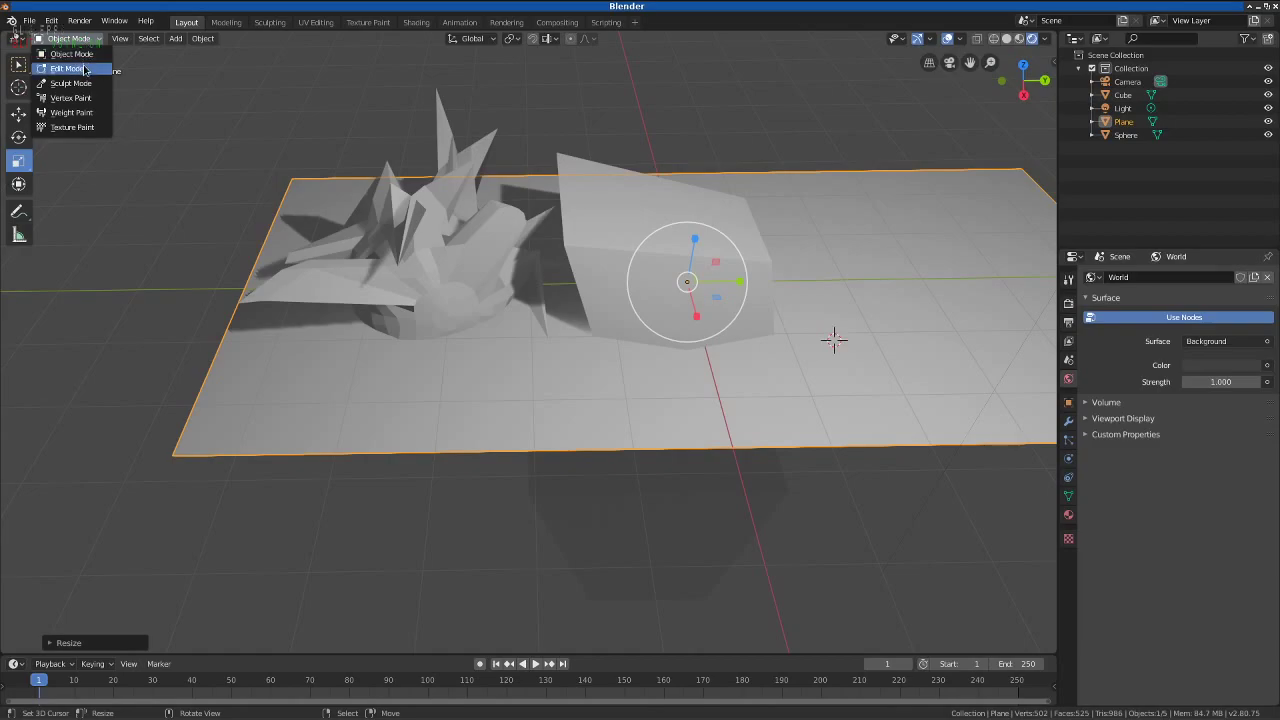
click(86, 69)
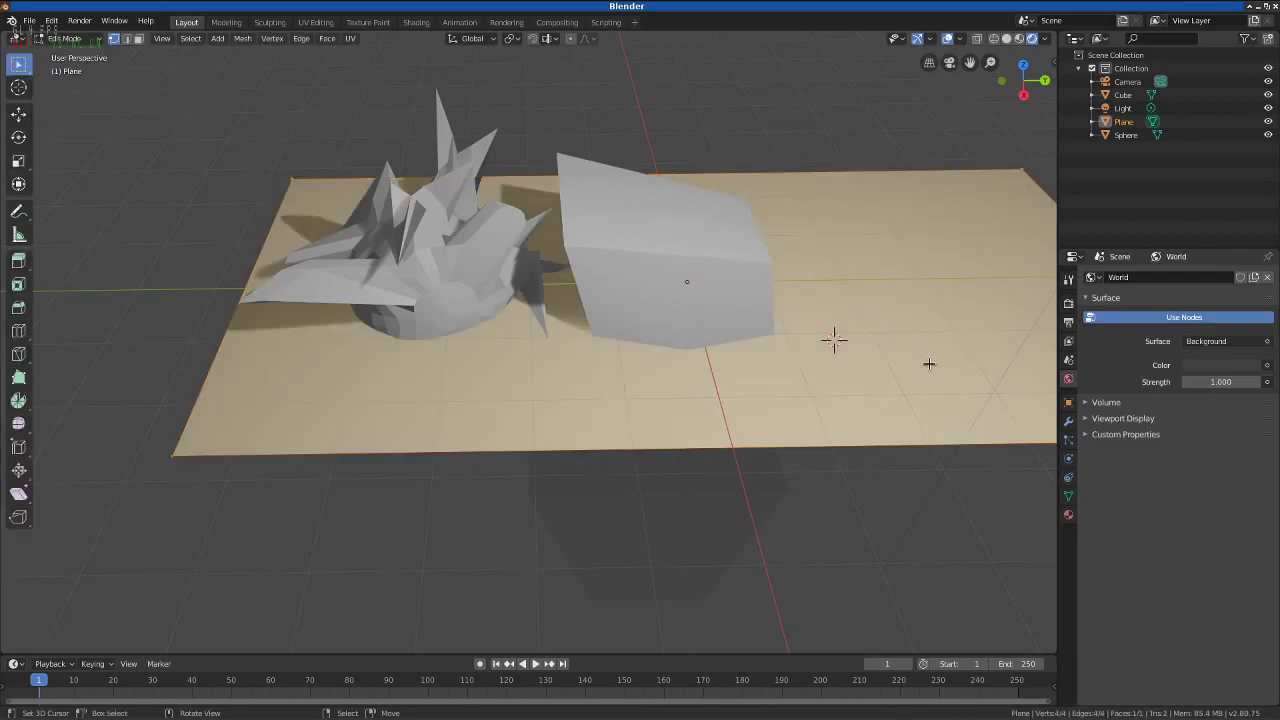
click(1068, 460)
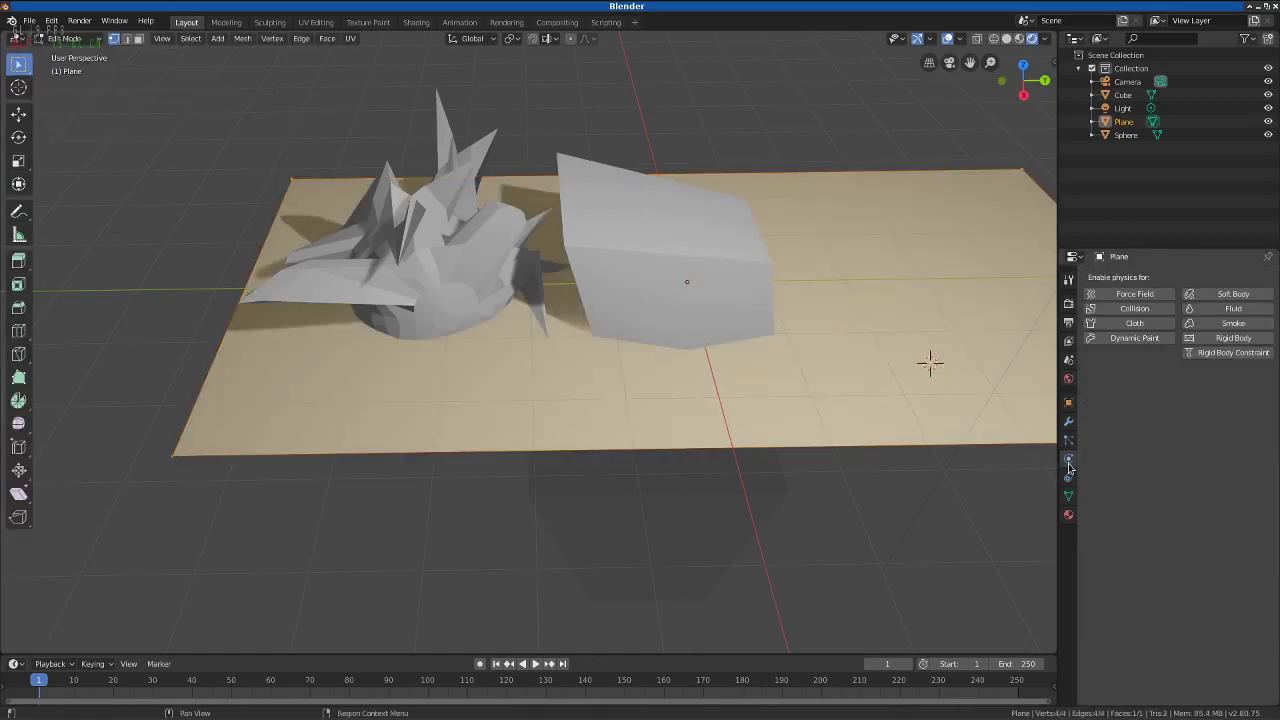
click(1069, 478)
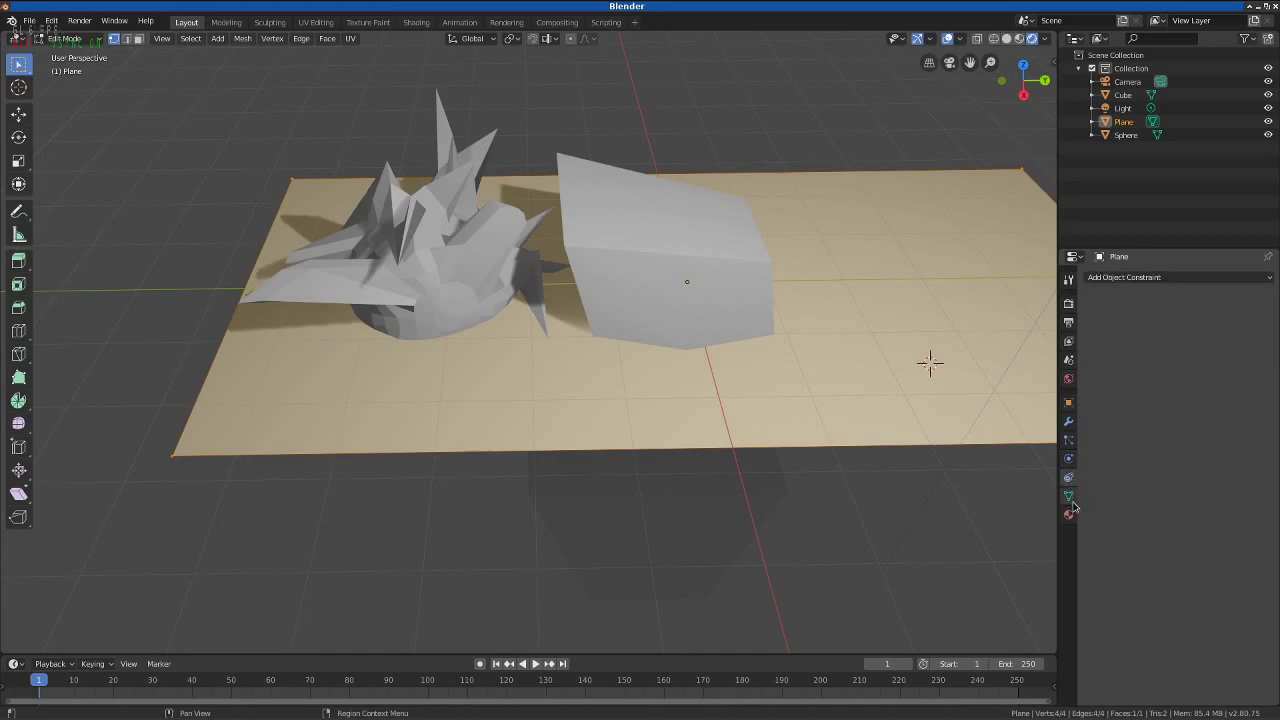
- Create a new material for the plane and set its base color to magenta
click(1069, 513)
click(1186, 335)
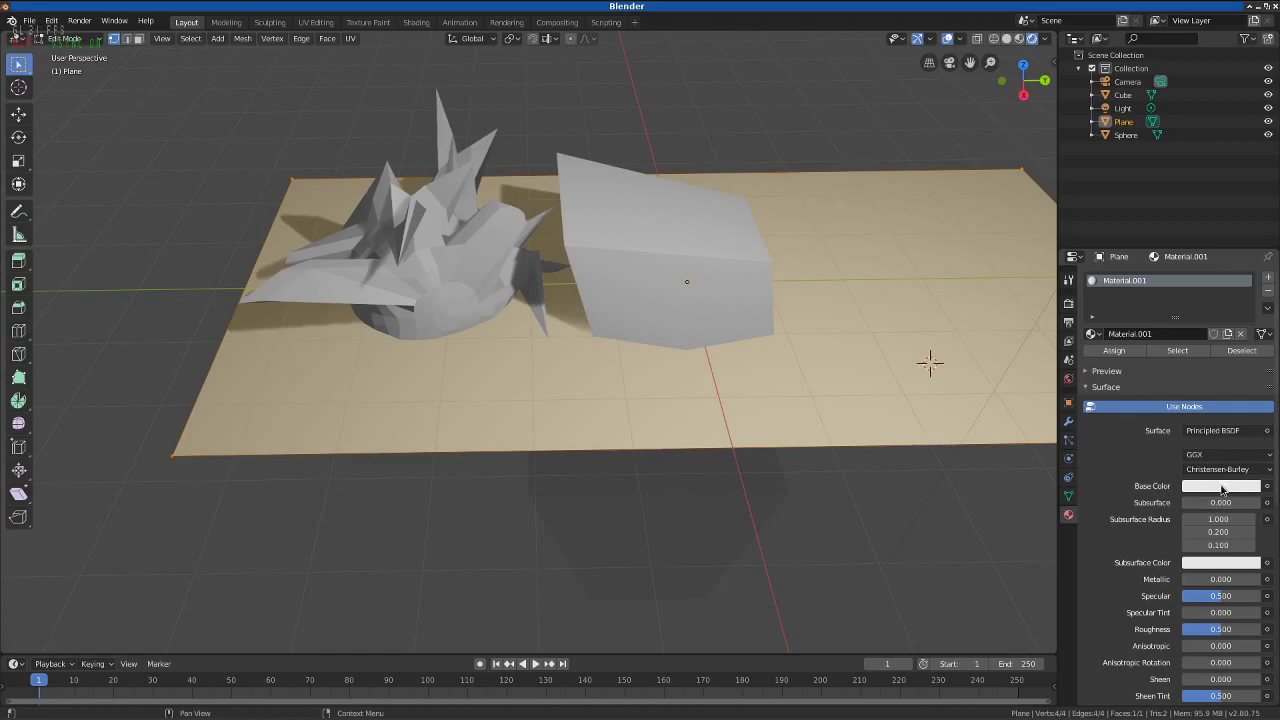
click(1221, 489)
drag(1192, 375, 1220, 356)
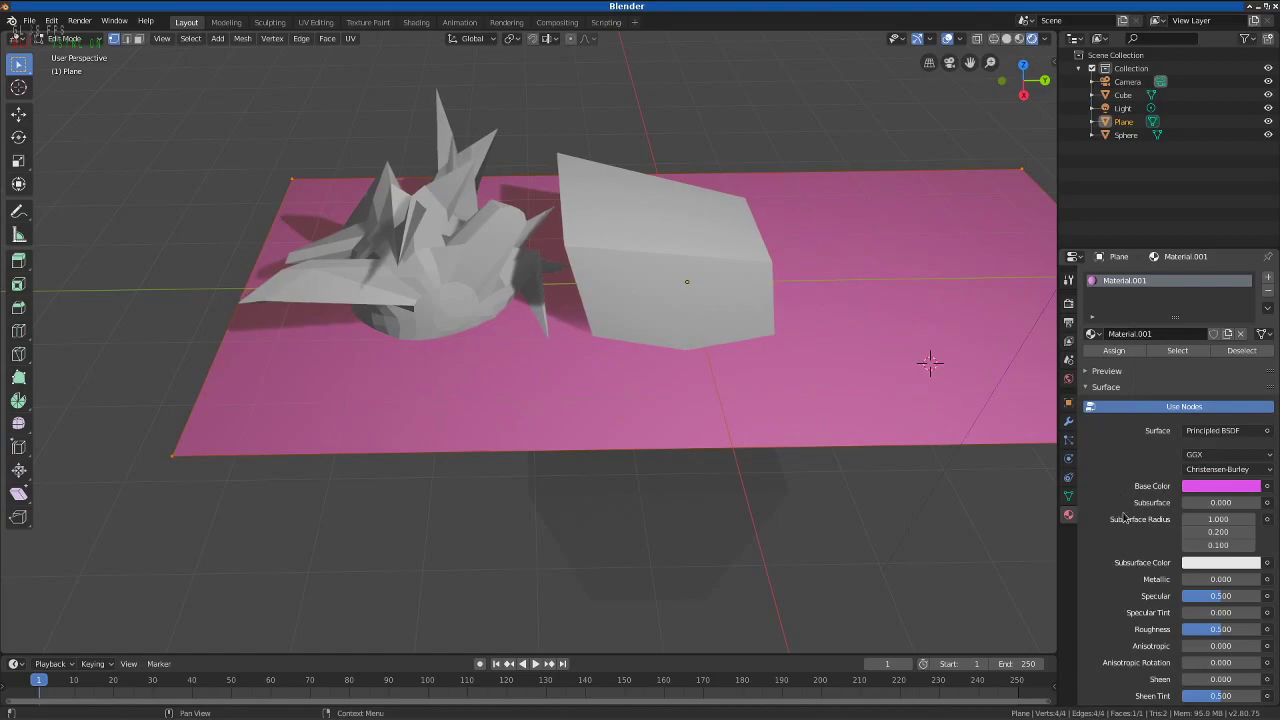
- Set the plane material's Specular to 0.783 and Roughness to 0.000, and check the surface from several angles
scroll(1130, 538, down, 3)
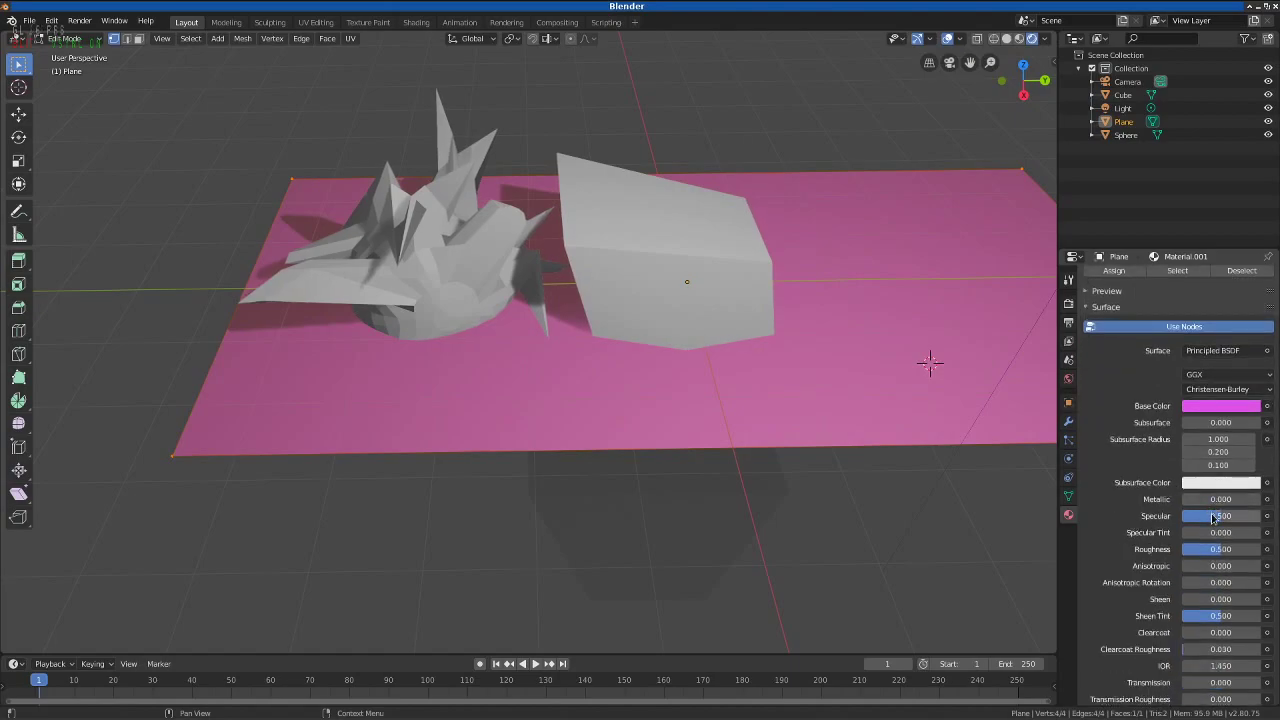
drag(1221, 517, 1245, 517)
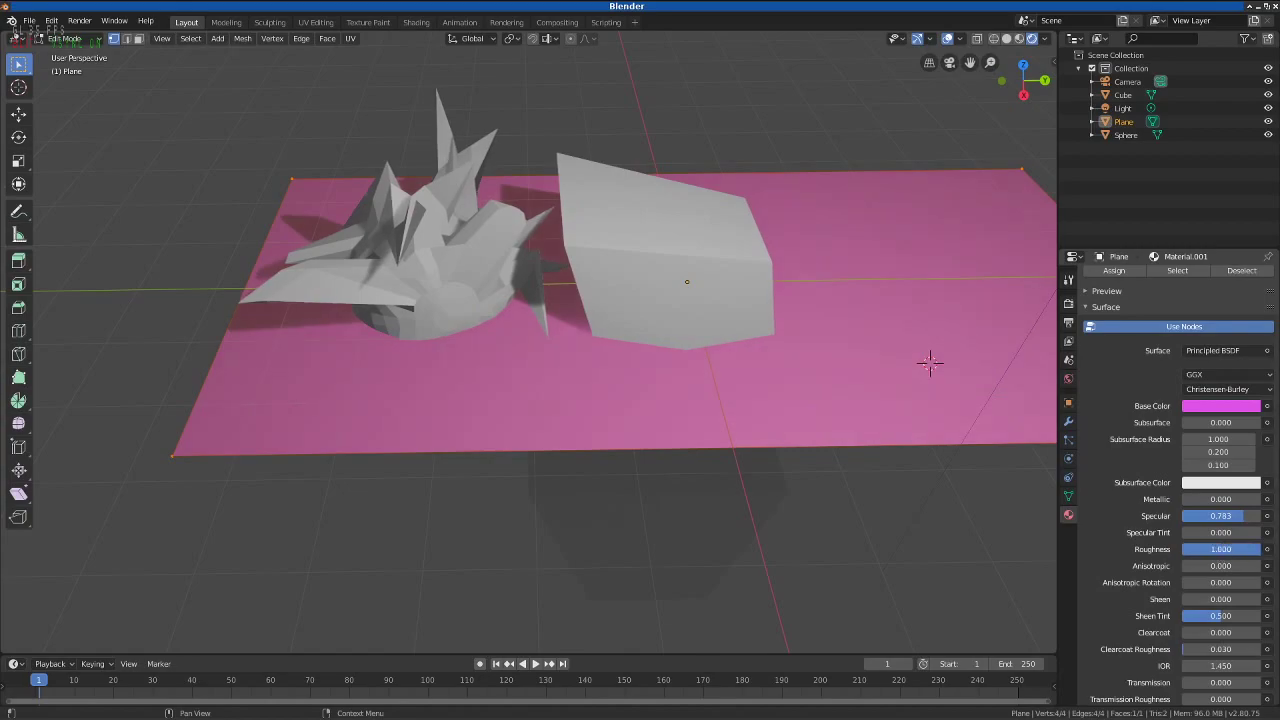
drag(891, 397, 737, 358)
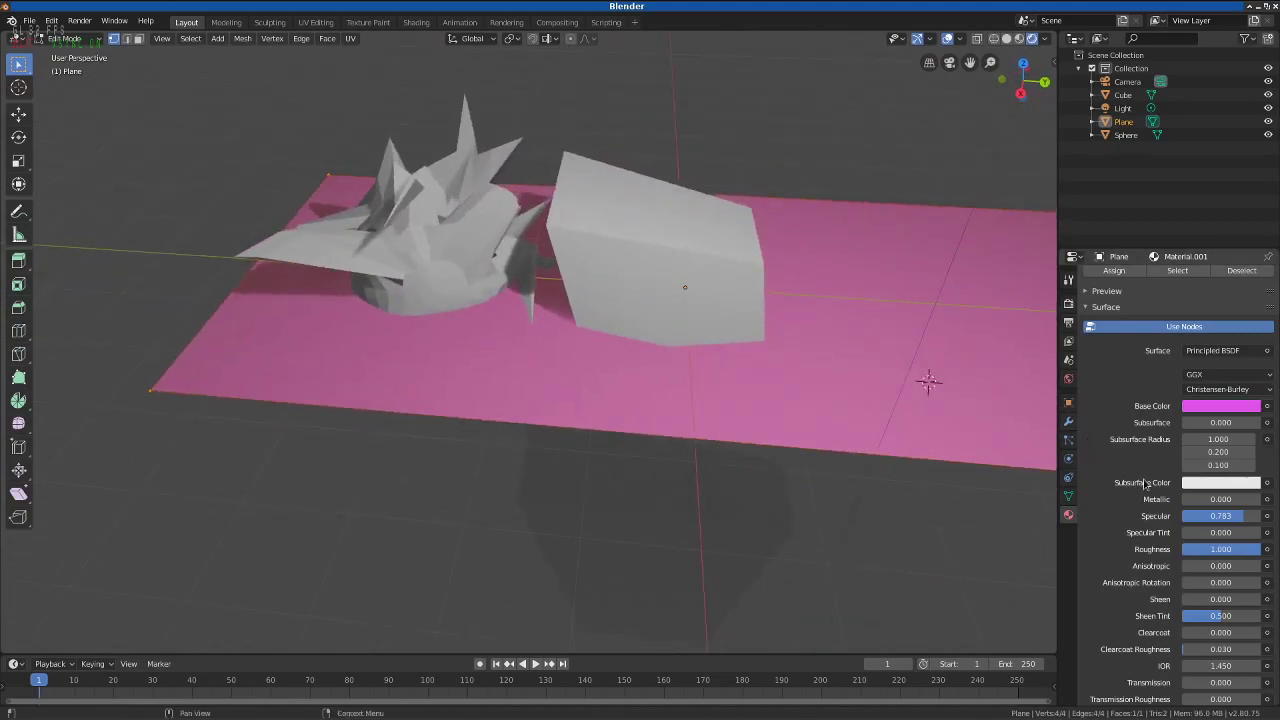
drag(1256, 549, 1246, 549)
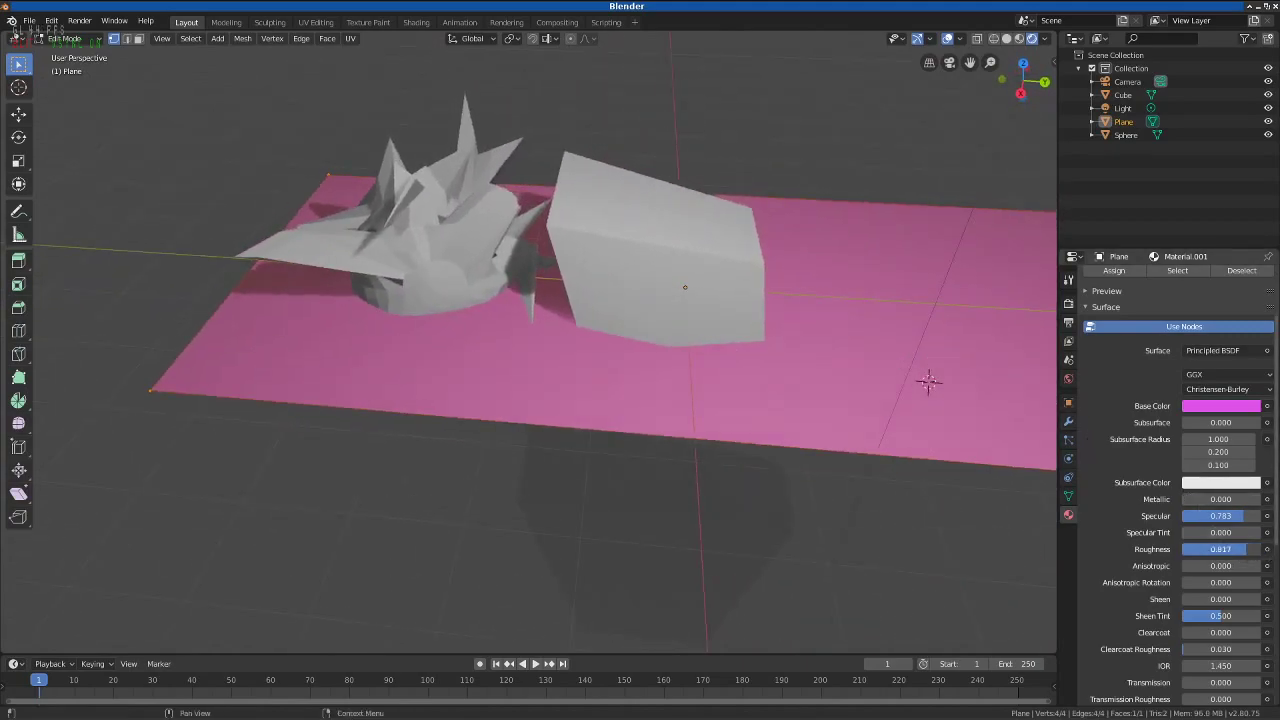
drag(928, 380, 493, 331)
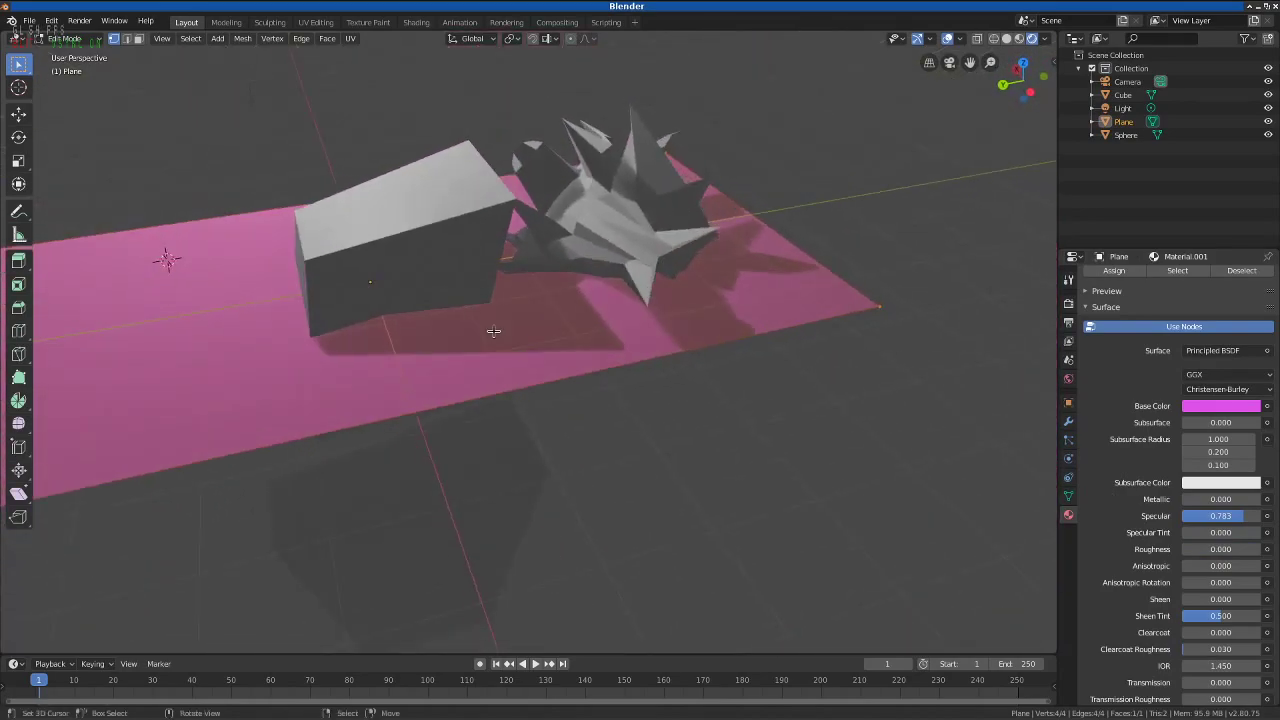
- Render the scene to examine the magenta floor and close the render result
key(F12)
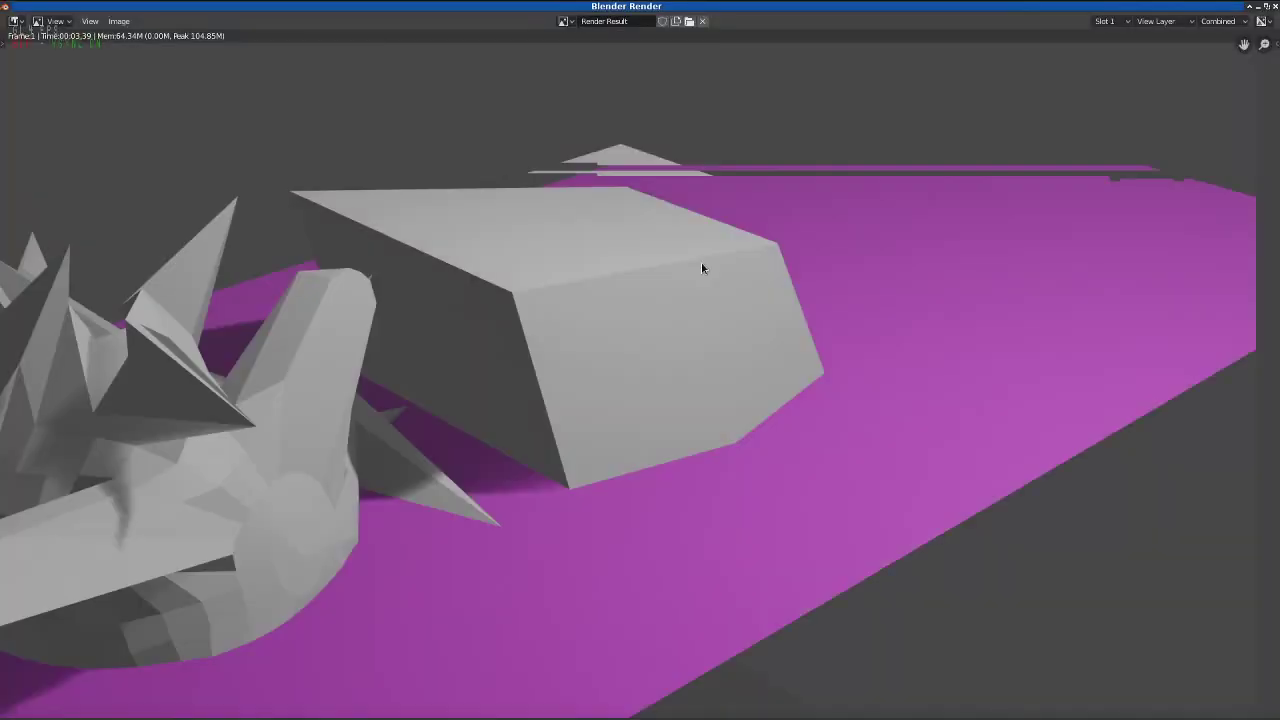
key(Escape)
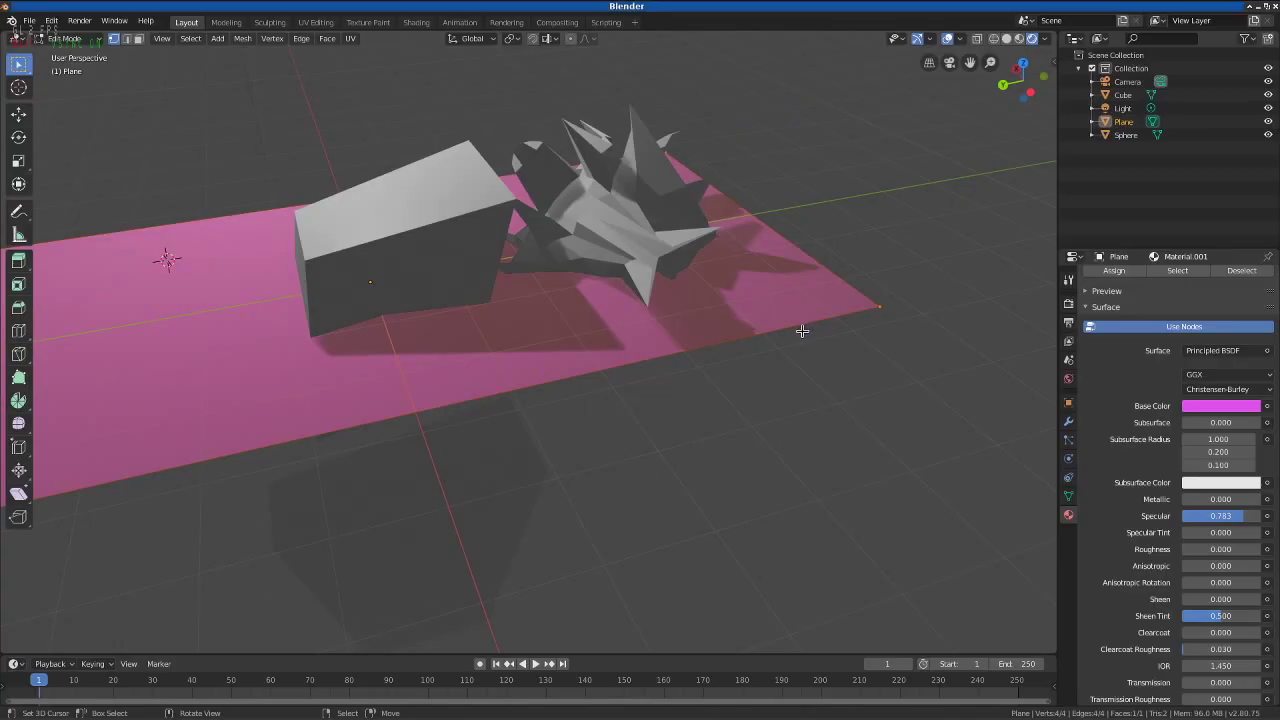
- Lower the plane material's Specular to 0.600
drag(580, 297, 675, 301)
drag(1230, 515, 1195, 515)
scroll(1160, 550, down, 3)
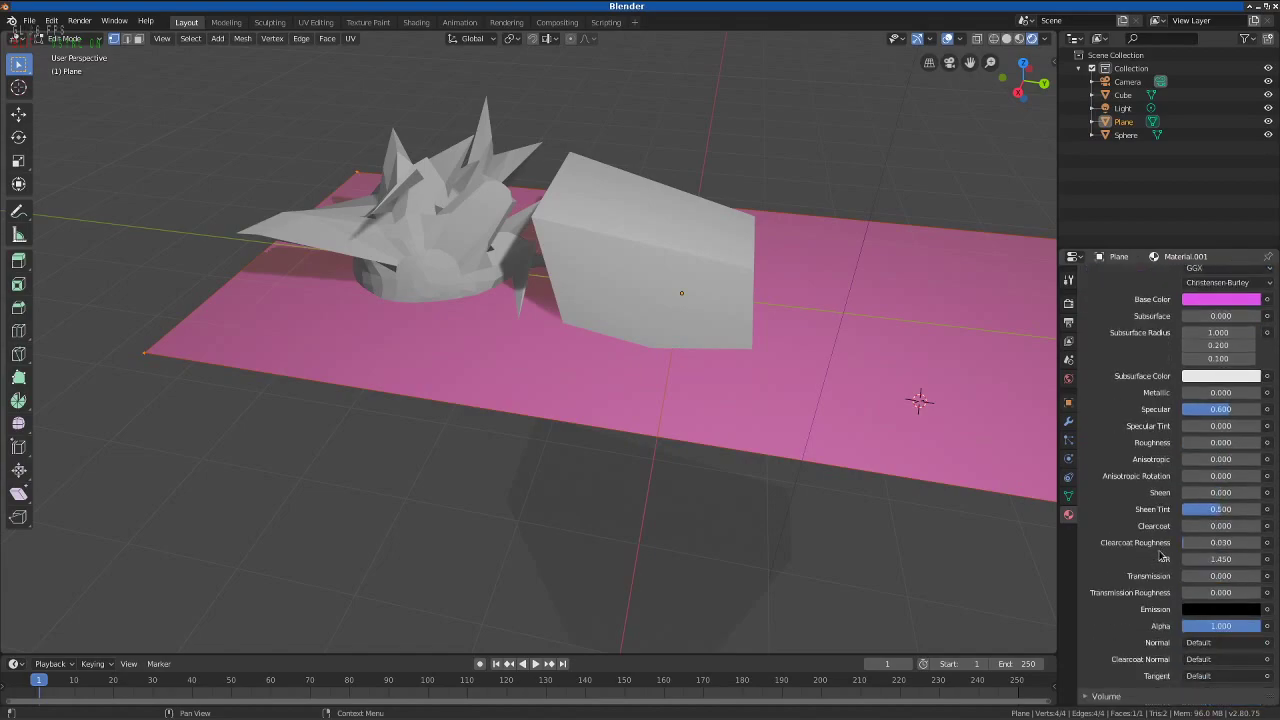
- Try an Alpha of 0.558 and an emission color on the plane's material, and look through its remaining settings
drag(1238, 626, 1223, 626)
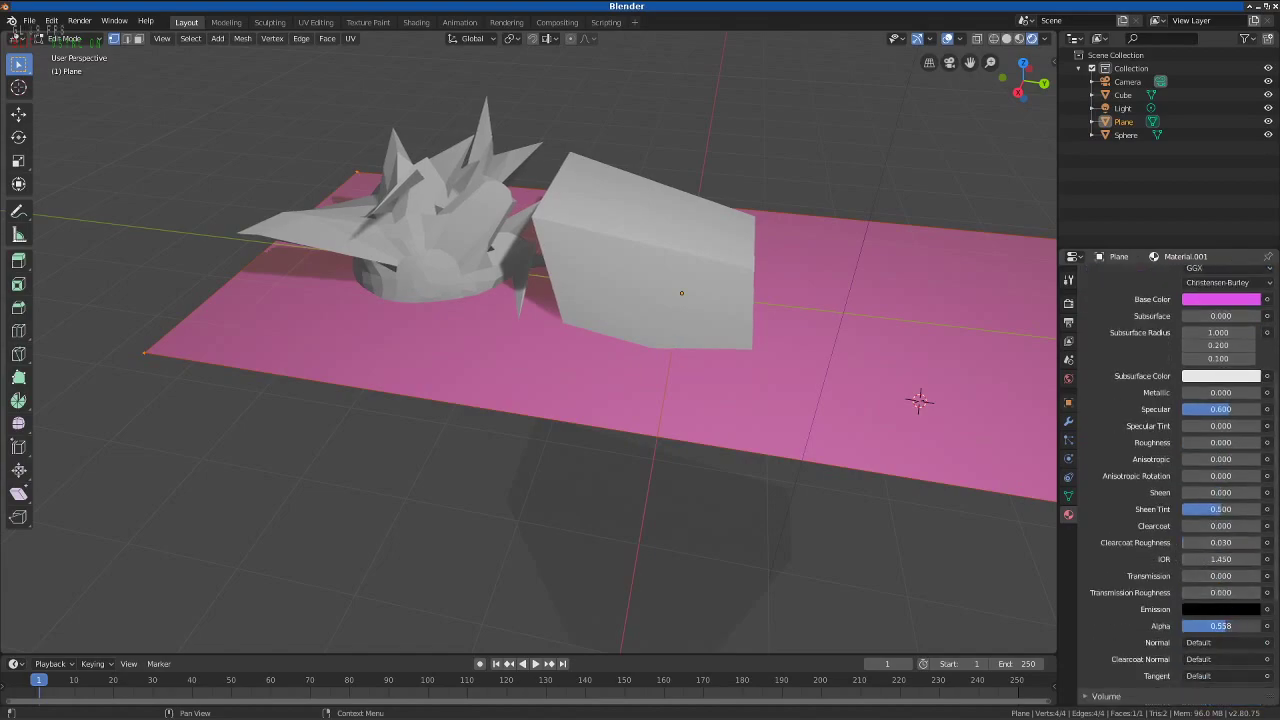
click(1220, 610)
drag(1246, 472, 1210, 520)
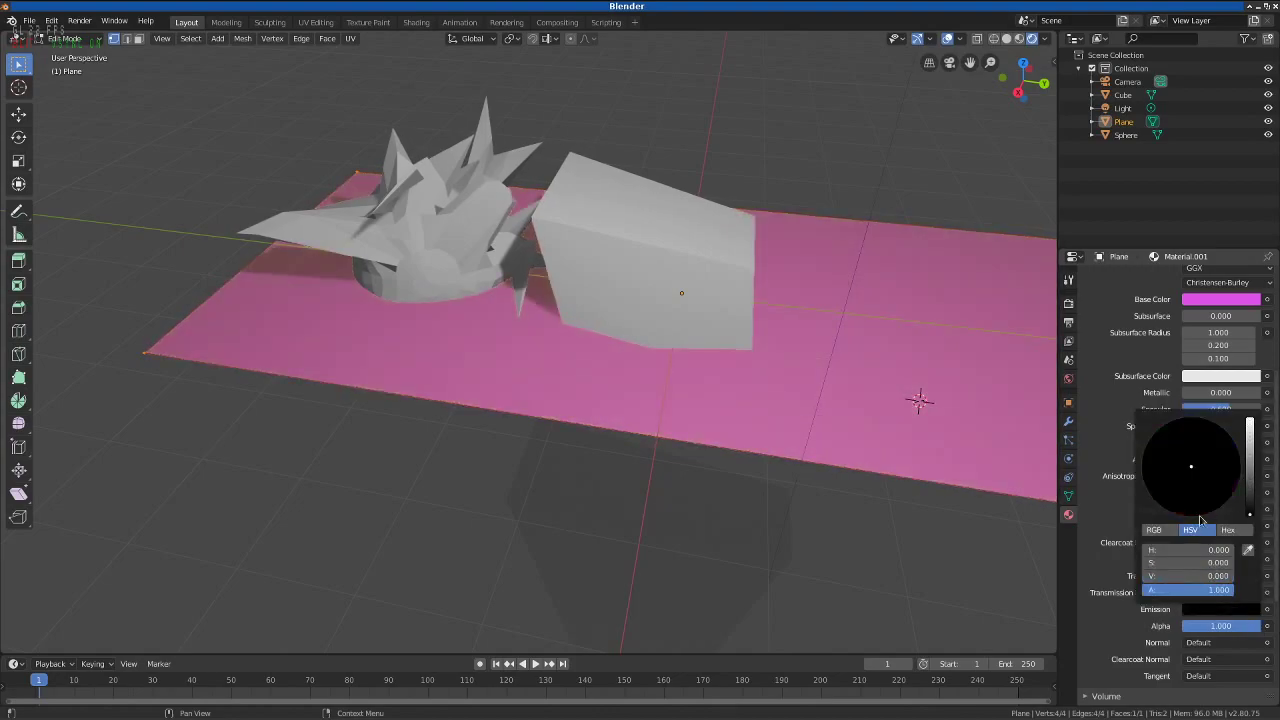
scroll(1166, 571, down, 7)
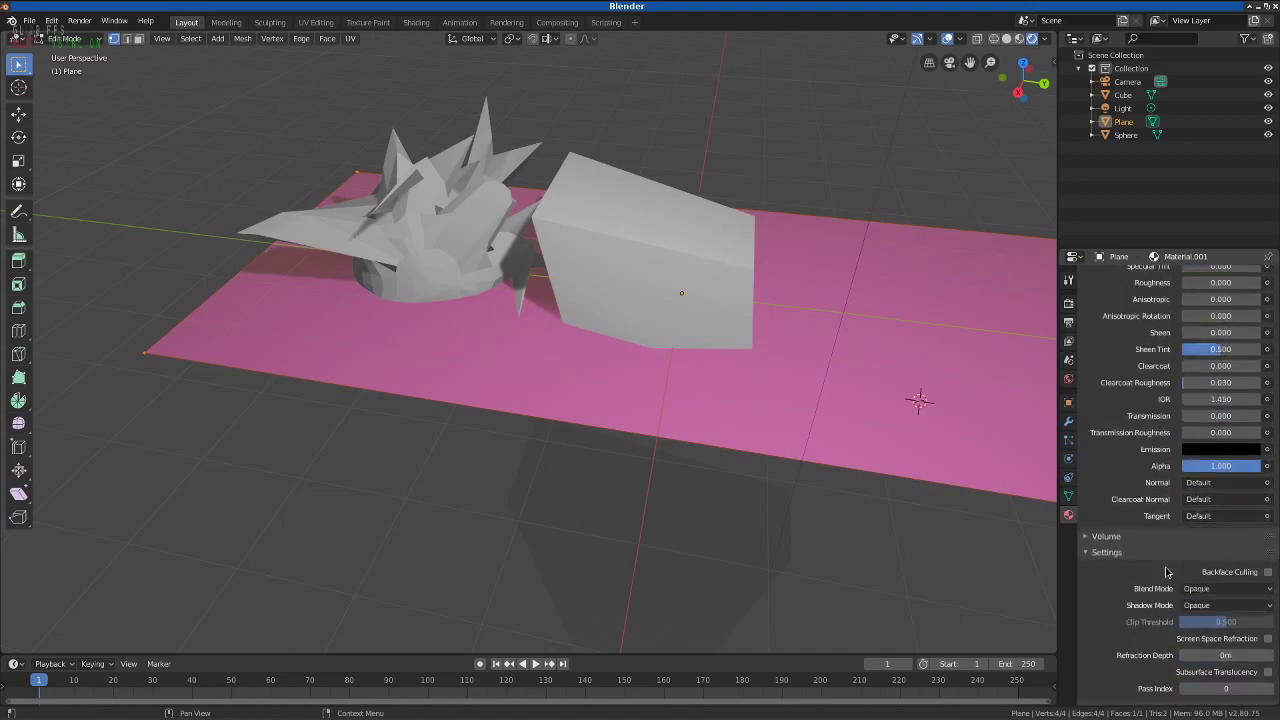
scroll(1166, 571, up, 14)
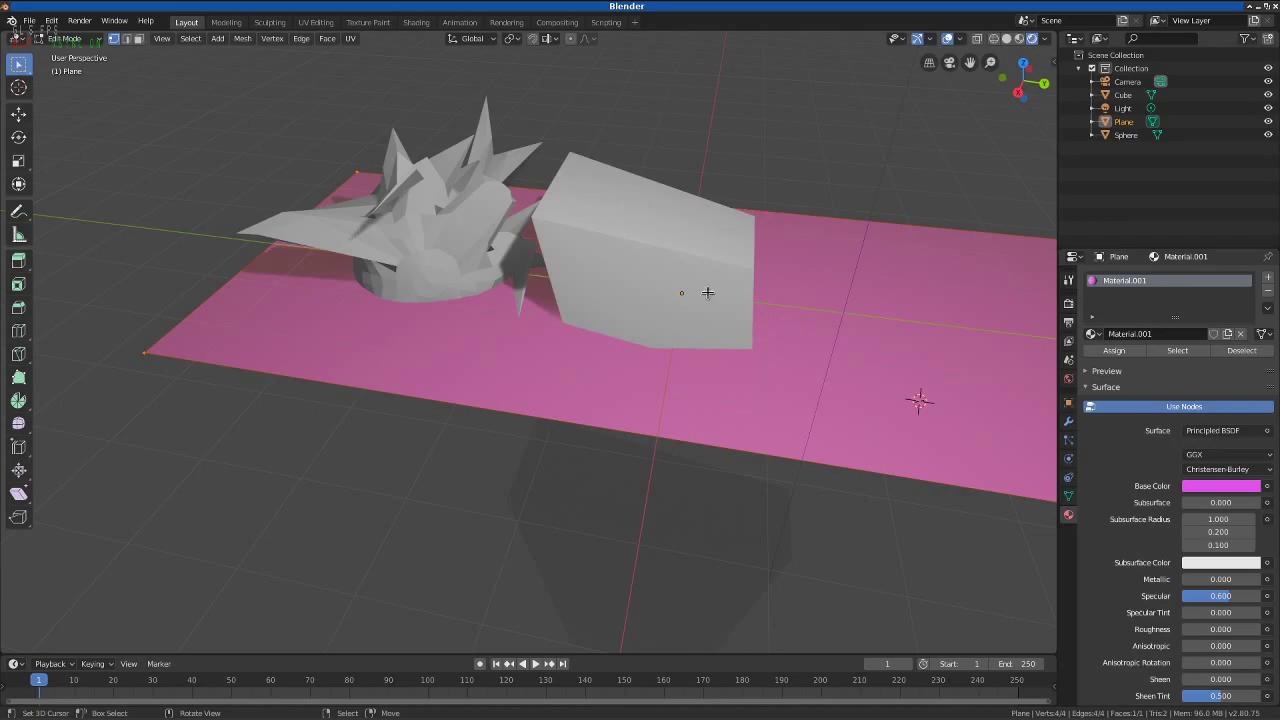
- Deselect all of the plane's geometry and return to Object Mode
key(alt+a)
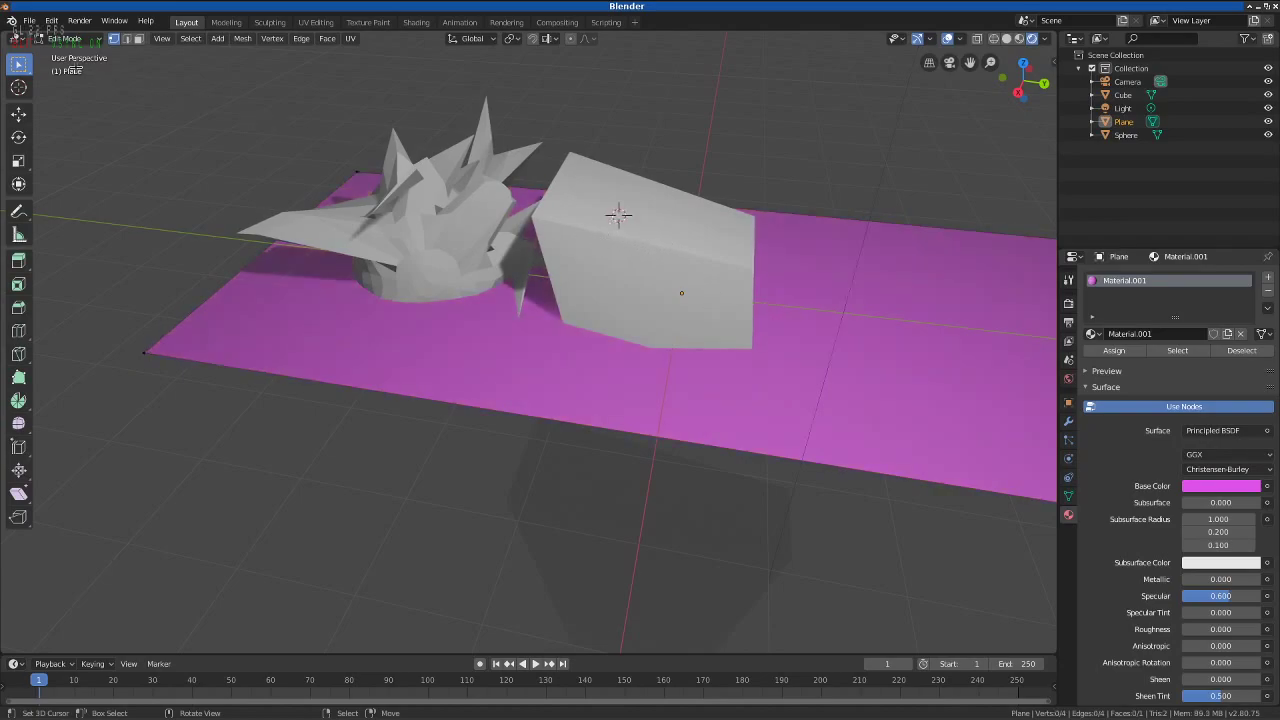
click(64, 39)
click(66, 52)
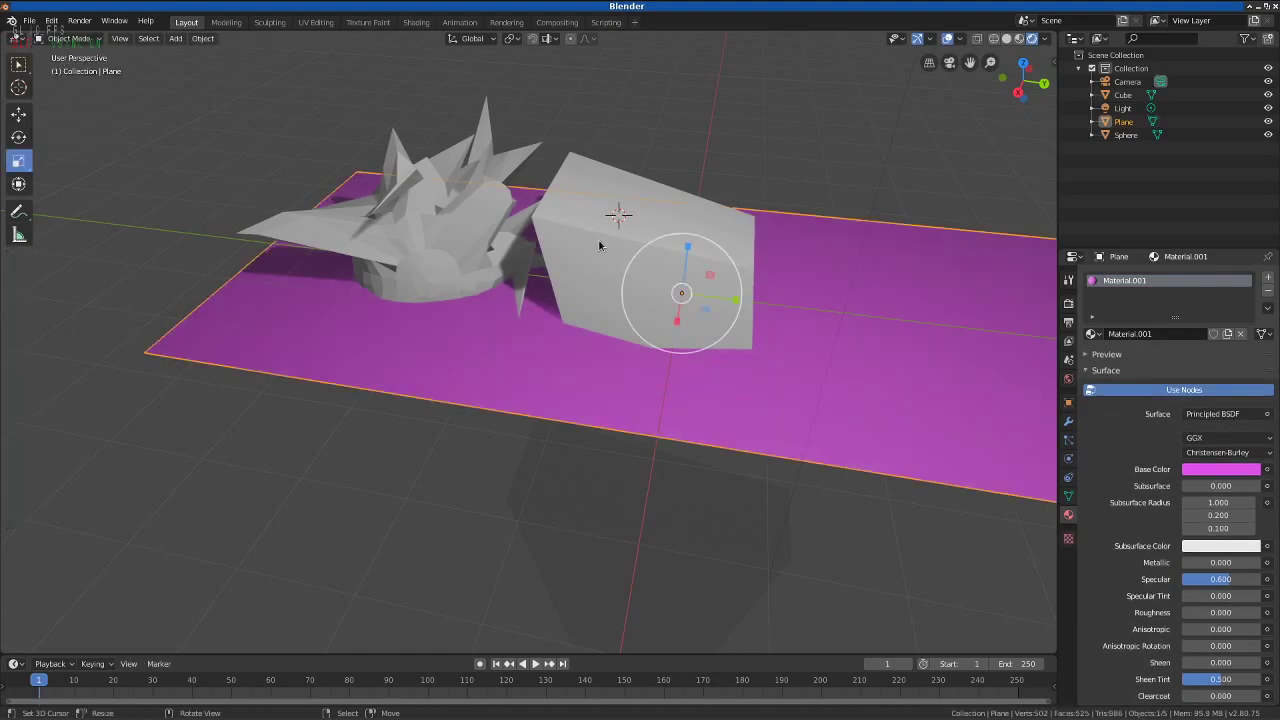
- Select the cube and set its material's Roughness to 0.000
click(642, 229)
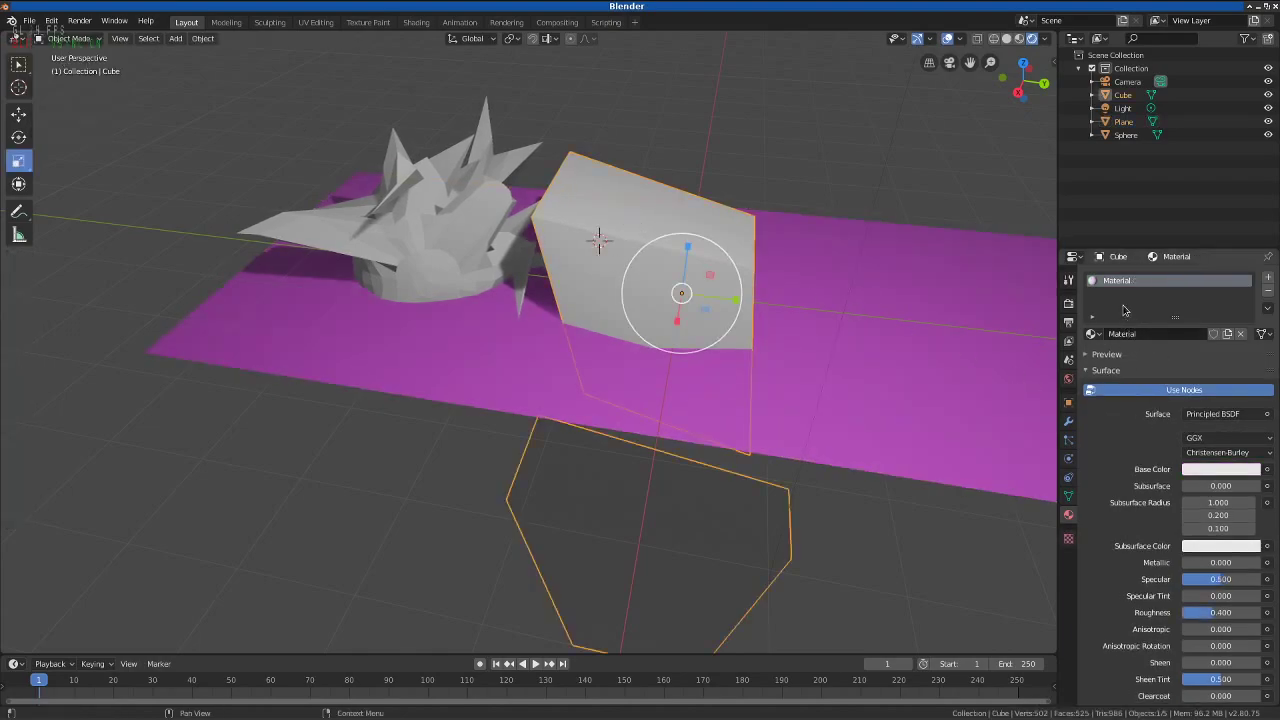
scroll(1129, 425, down, 2)
scroll(1127, 458, down, 2)
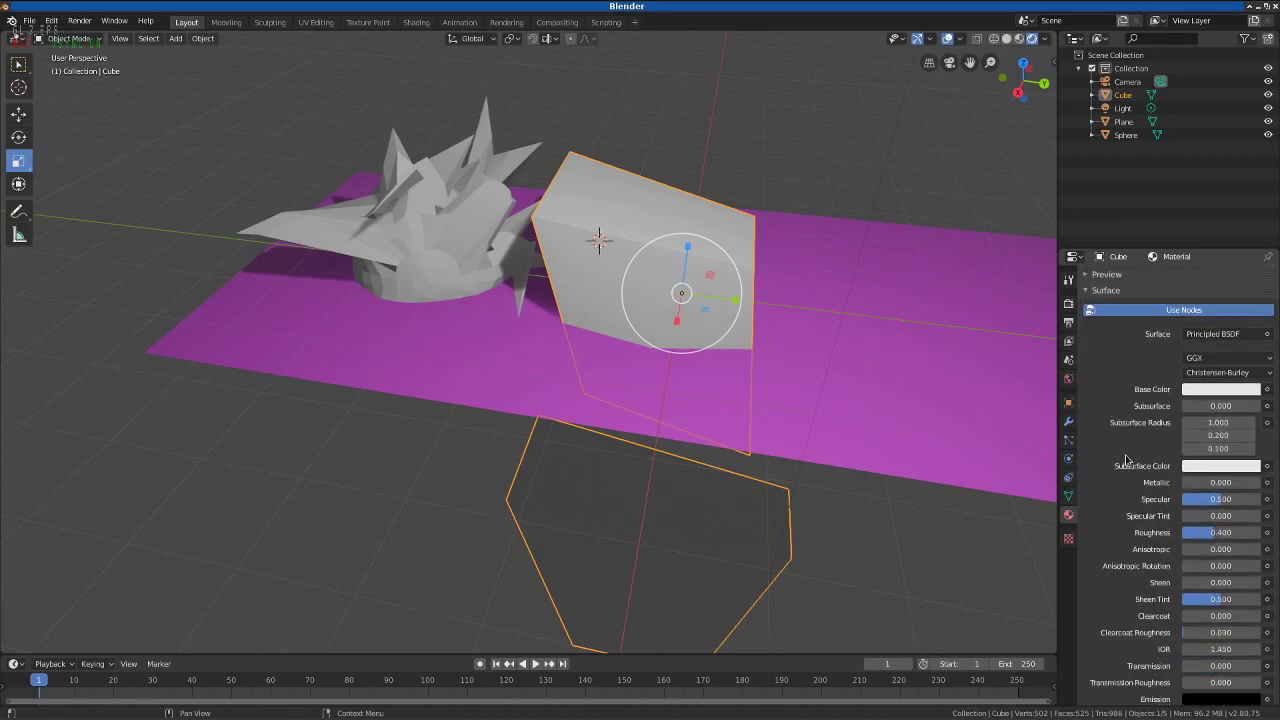
drag(1216, 512, 1180, 508)
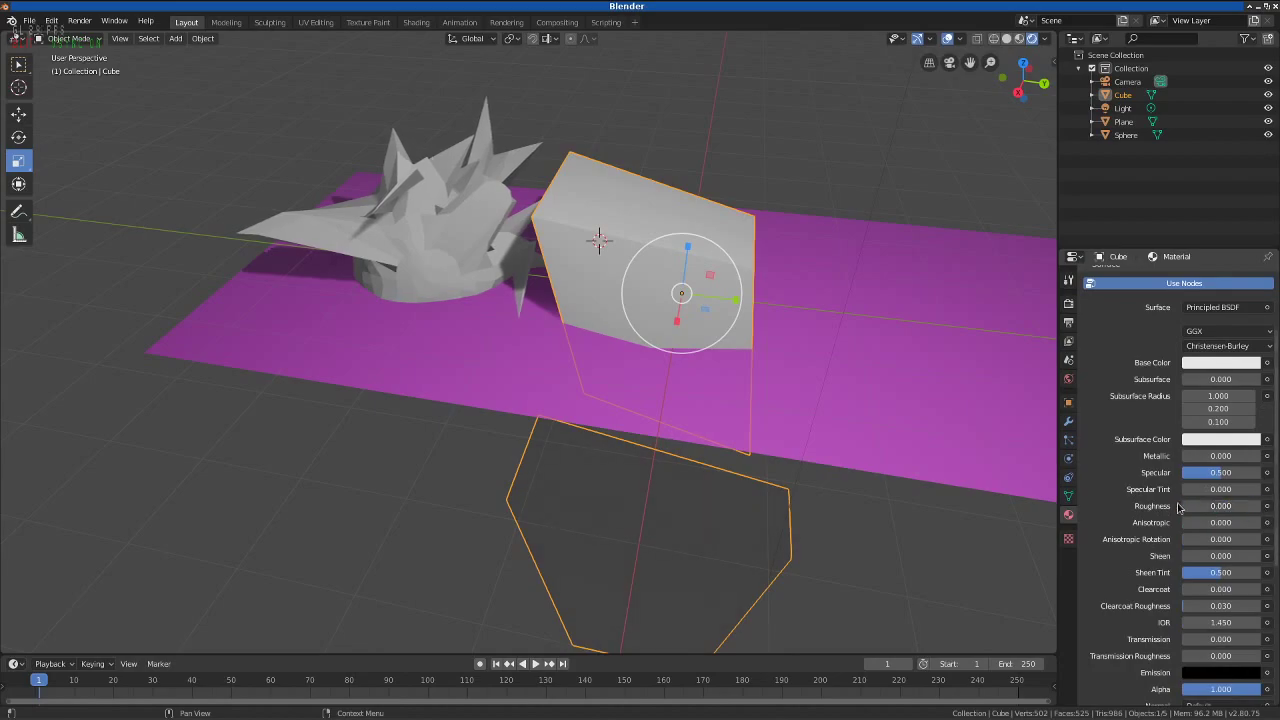
- Switch the viewport to material preview shading and set the cube material's Metallic to 0.975 for a mirror-like surface
click(1020, 38)
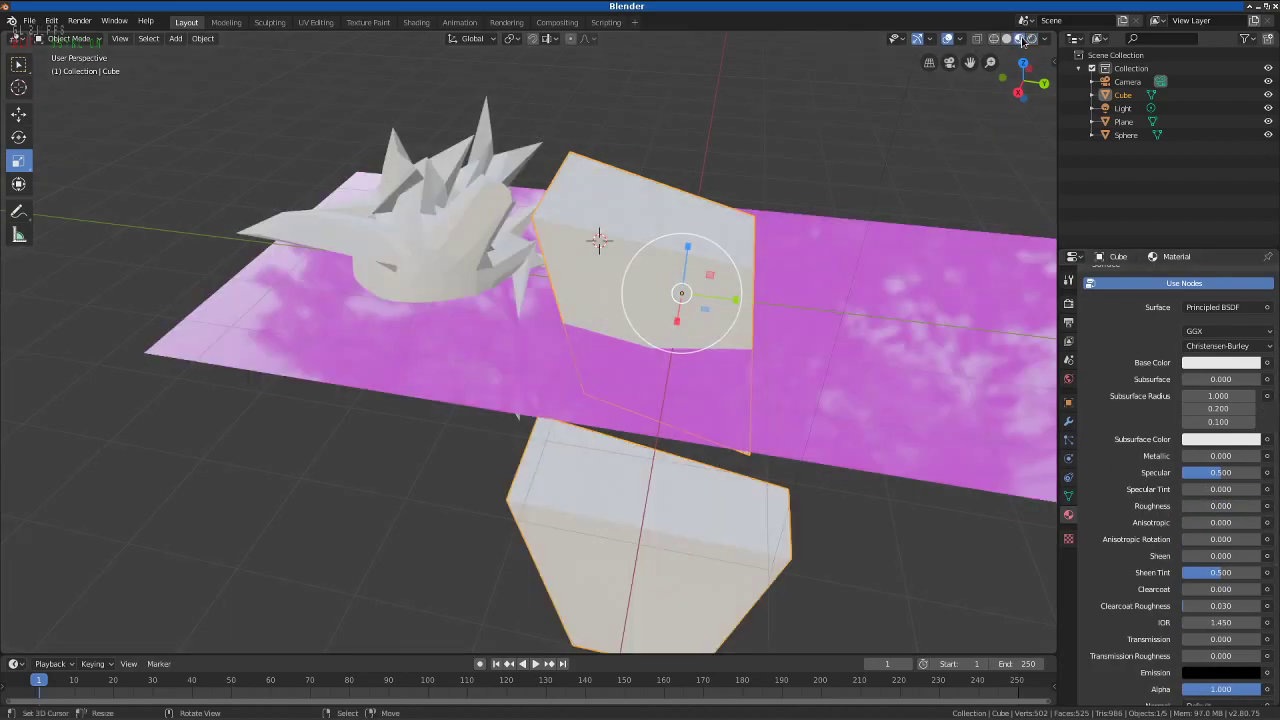
drag(769, 336, 554, 335)
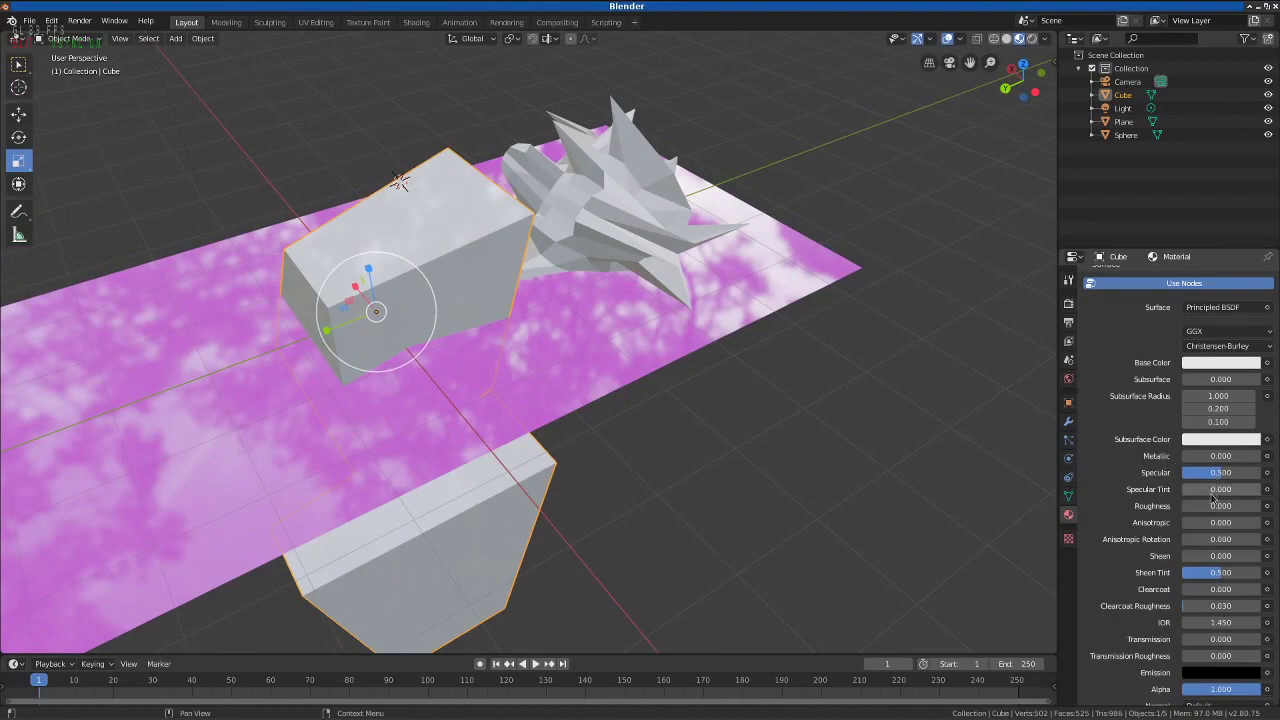
drag(1220, 456, 1262, 458)
drag(686, 362, 1018, 446)
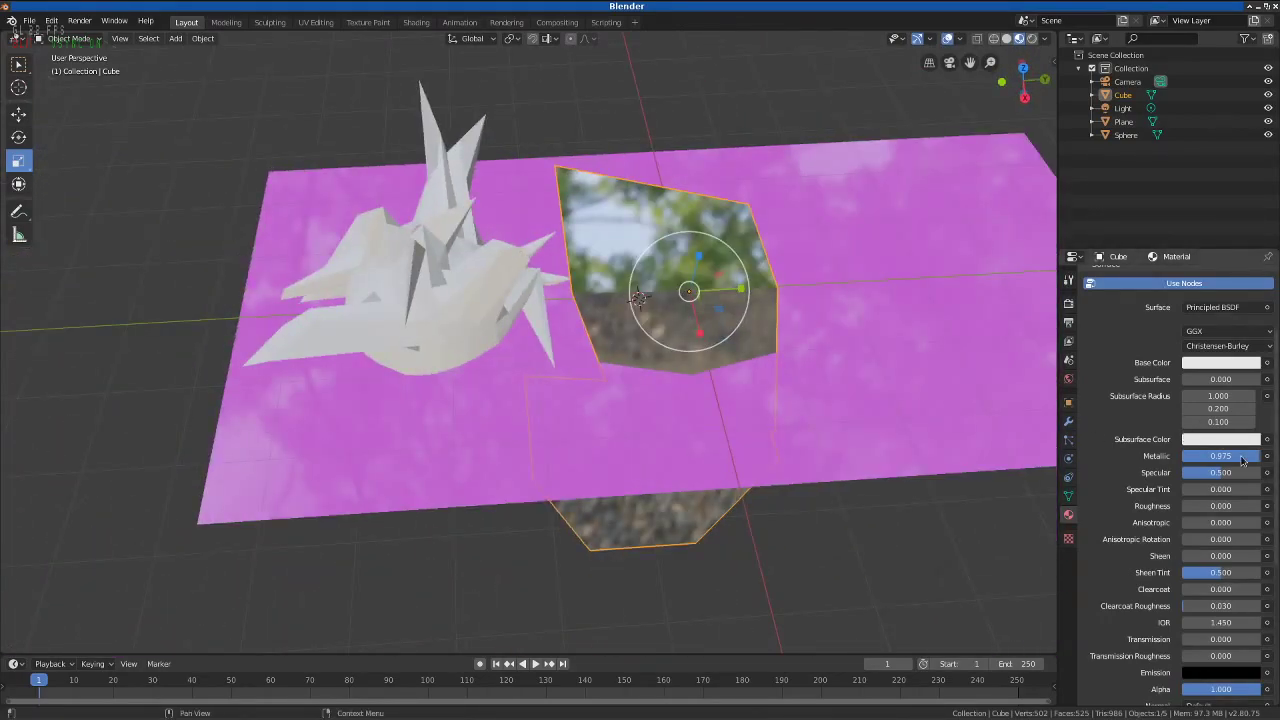
- Reset the cube material's Metallic to 0.000 and try a Specular of 1.000
key(BackSpace)
drag(900, 414, 594, 374)
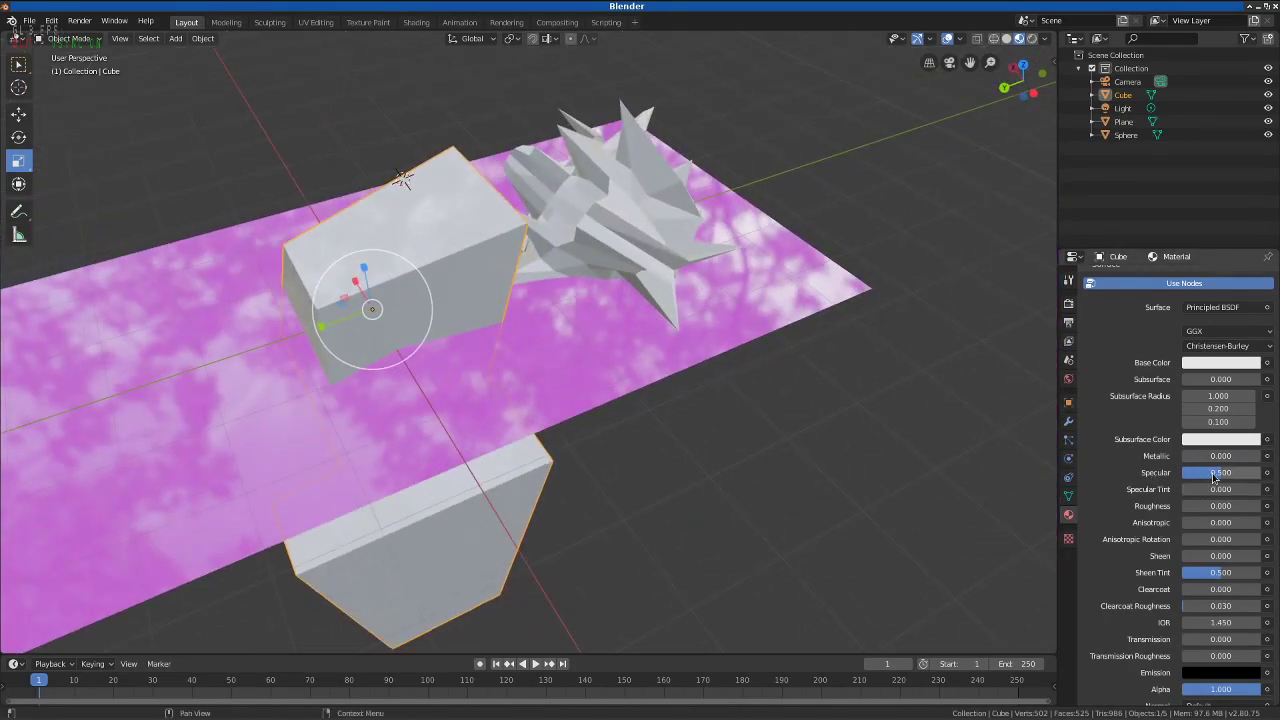
drag(1214, 478, 1254, 478)
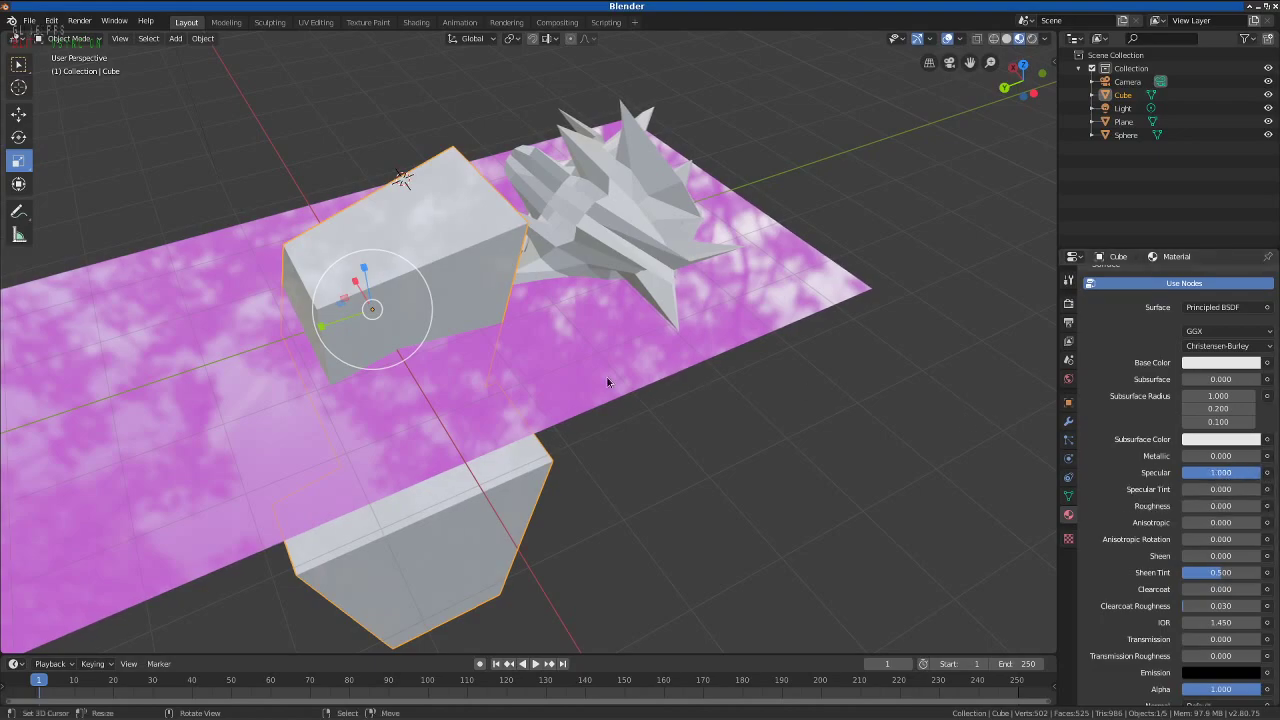
drag(389, 389, 638, 385)
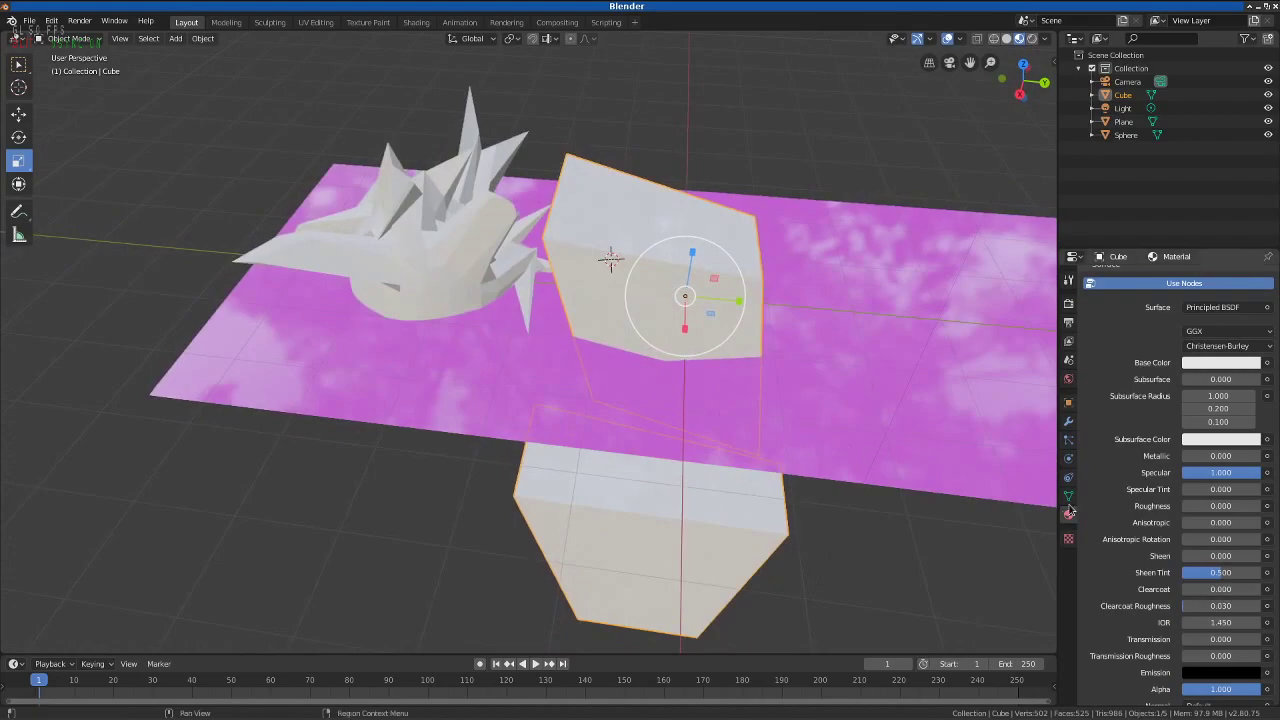
- Try Specular values of 0.000 and 0.158 on the cube's material, with Roughness raised to 1.000
drag(1251, 474, 1220, 474)
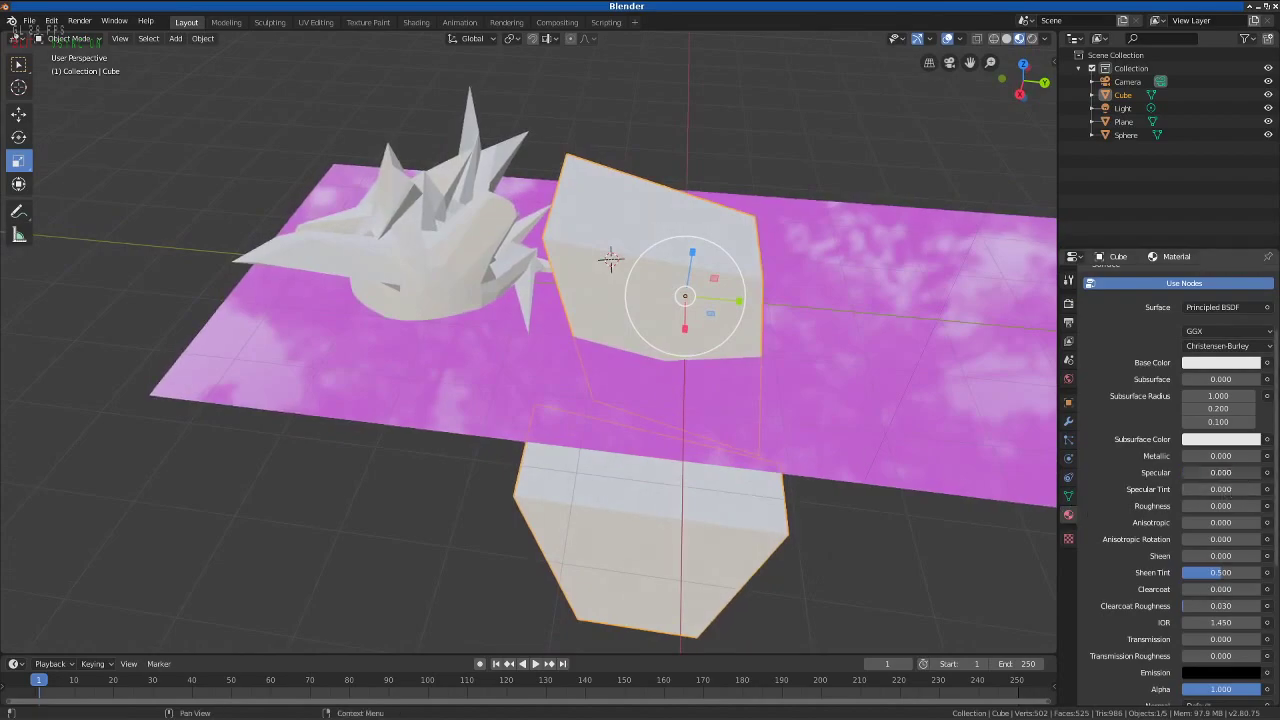
drag(867, 468, 800, 405)
mouse_move(1200, 472)
mouse_down()
mouse_move(1228, 472)
mouse_move(1262, 505)
mouse_up()
drag(985, 320, 730, 345)
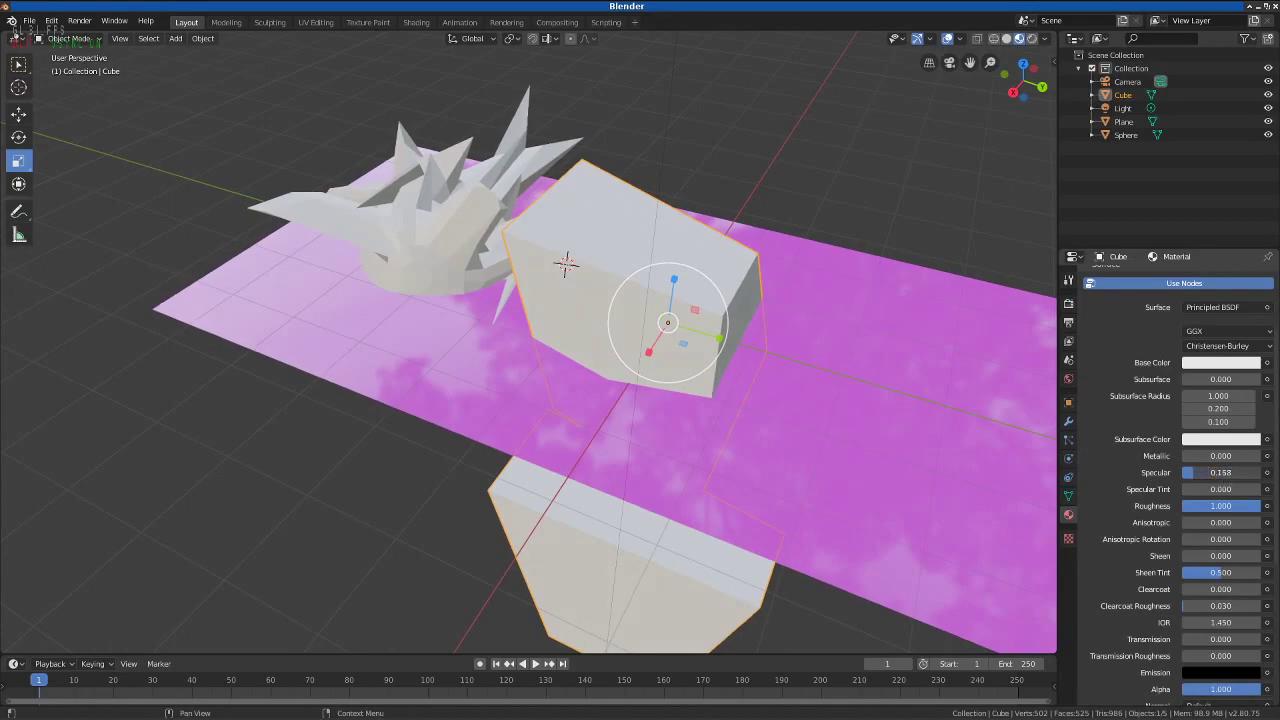
- Set the cube material's Specular to 0.683, Metallic to 0.292 and Roughness to 0
drag(1220, 472, 1250, 456)
drag(620, 400, 1092, 516)
drag(1238, 506, 1195, 506)
drag(711, 477, 764, 483)
click(1220, 505)
text(0)
key(Return)
- Switch the viewport to rendered shading and examine the cube and plane from both sides
drag(900, 461, 705, 440)
click(1031, 38)
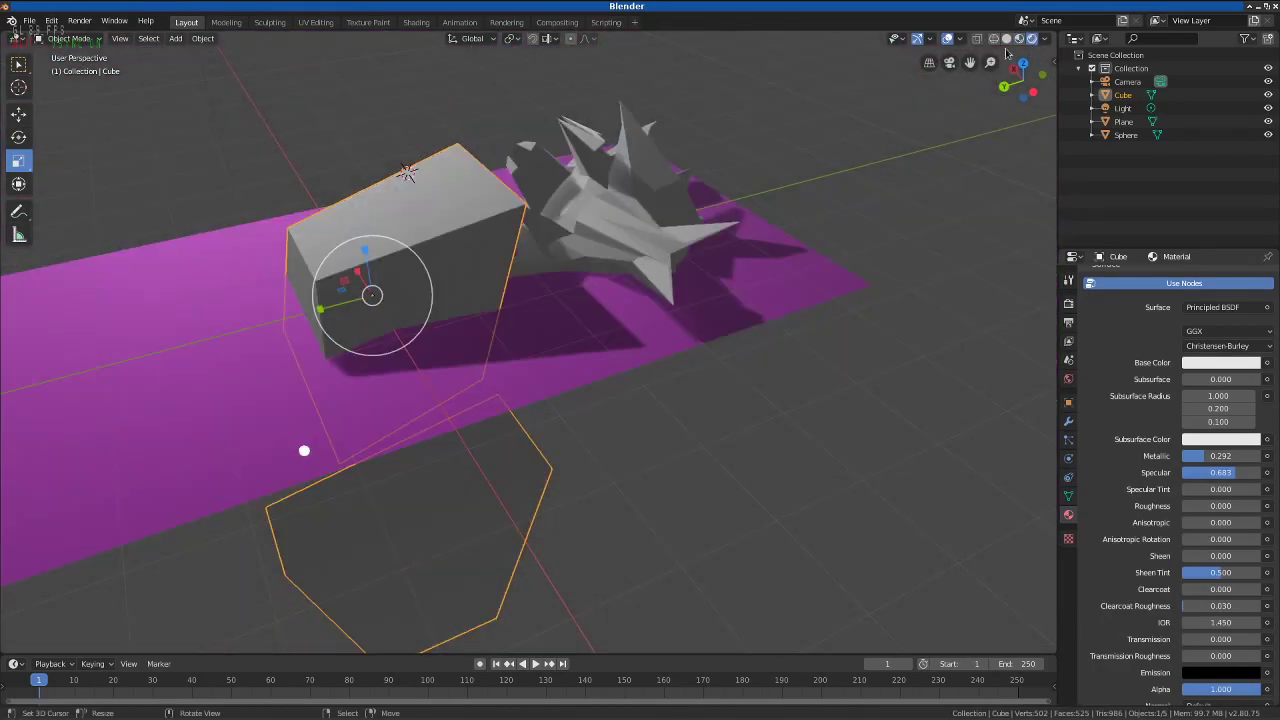
mouse_move(411, 345)
mouse_down()
mouse_move(420, 374)
mouse_move(488, 372)
mouse_move(570, 325)
mouse_move(603, 372)
mouse_move(603, 420)
mouse_move(457, 614)
mouse_move(266, 529)
mouse_move(727, 391)
mouse_up()
- Select the plane and set its material's Metallic to 0.900
shift+right_click(771, 402)
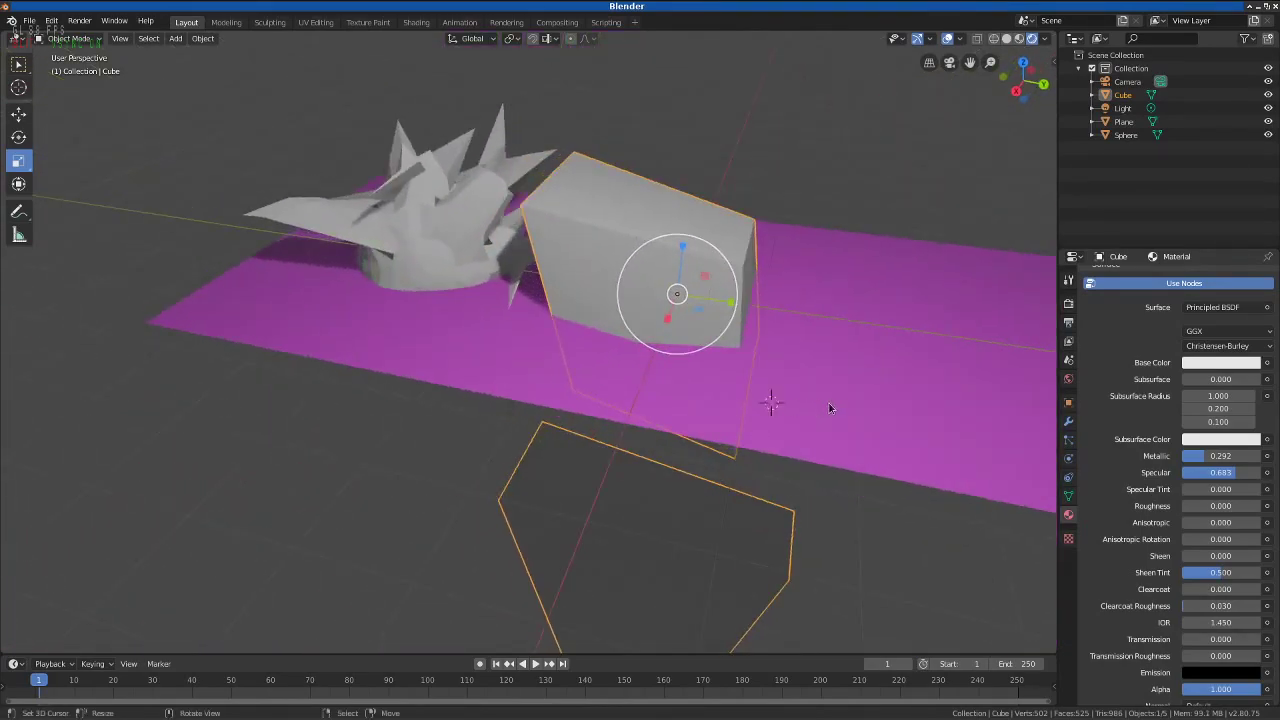
shift+right_click(936, 406)
shift+right_click(900, 347)
click(900, 347)
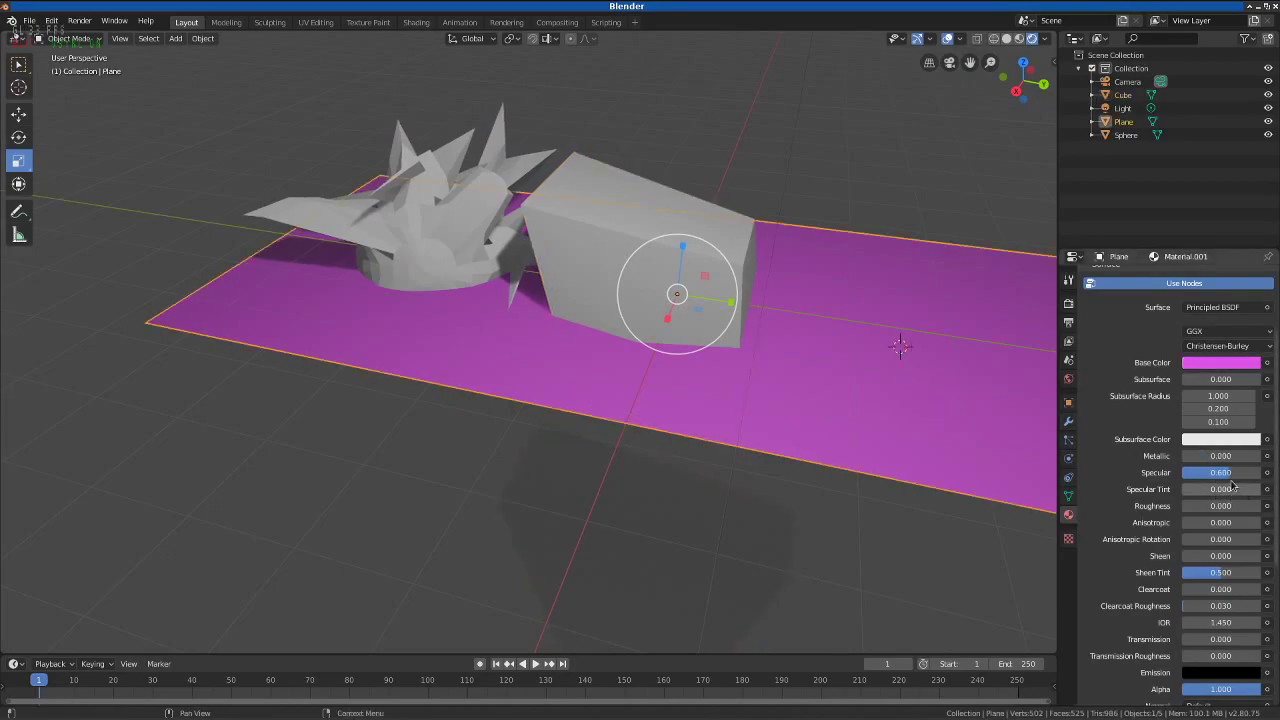
drag(1190, 455, 1254, 455)
- Render the current frame with Eevee and close the render result
drag(1023, 80, 534, 360)
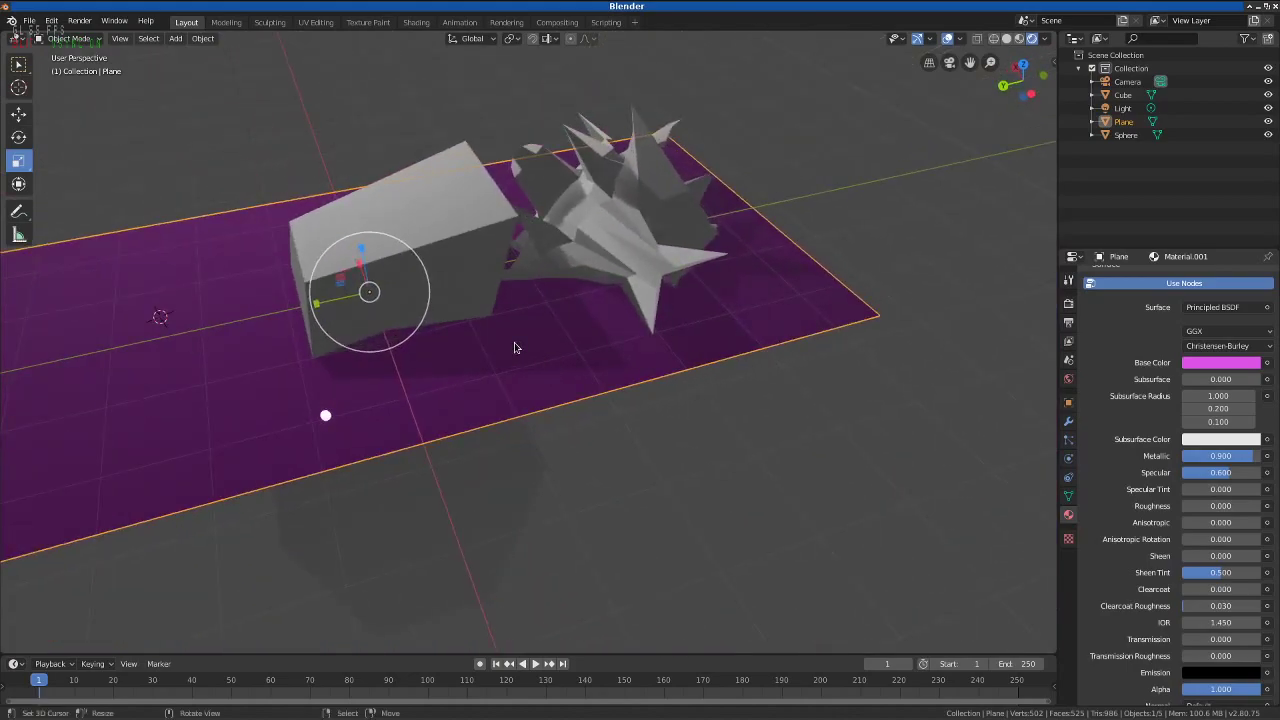
key(F12)
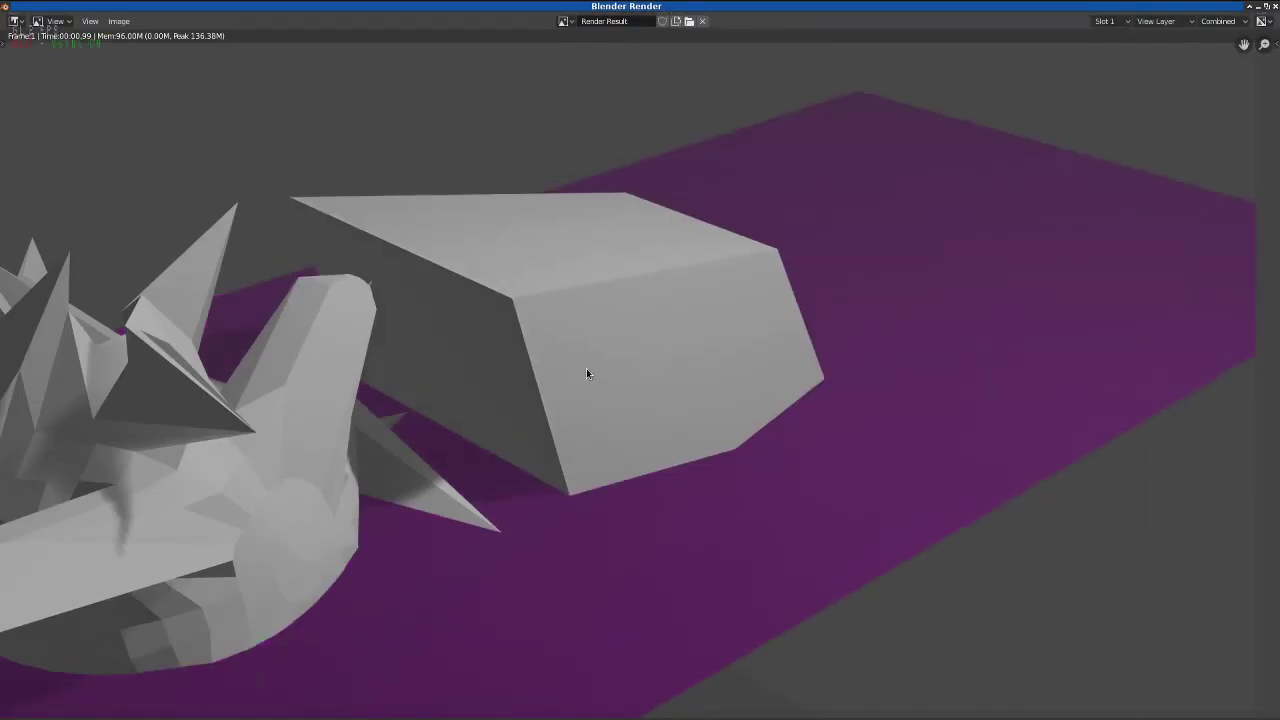
key(Escape)
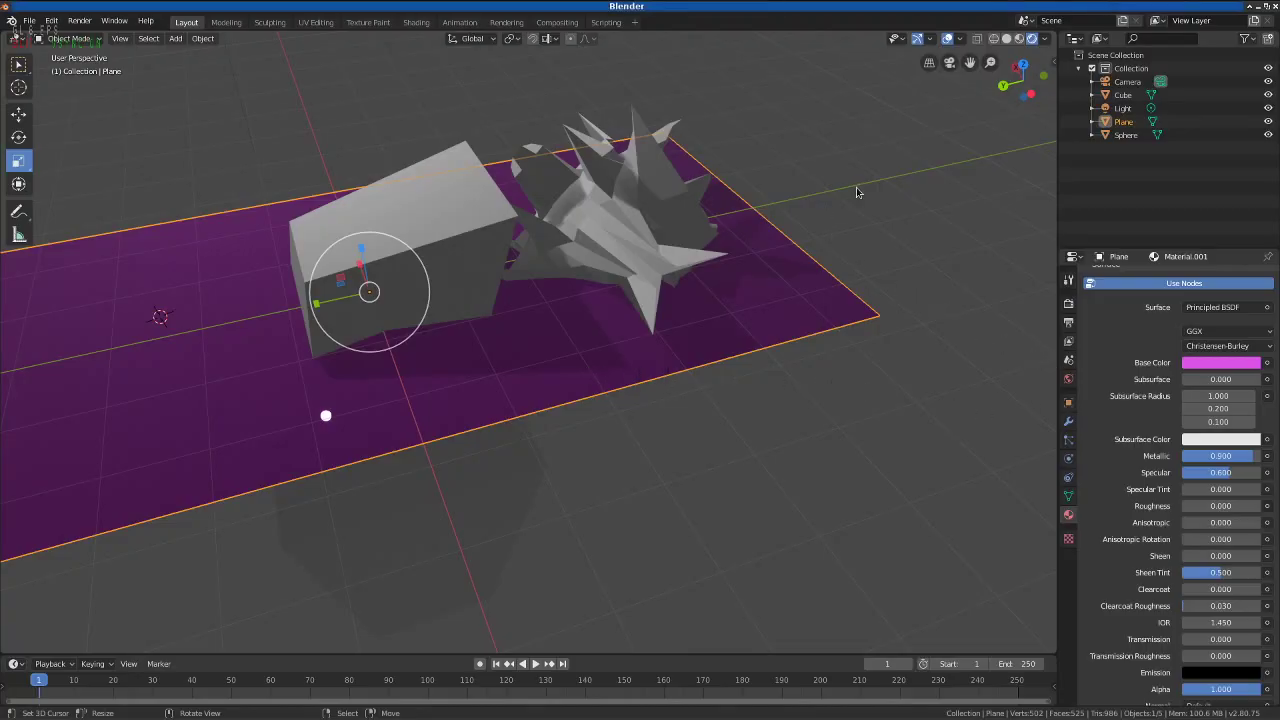
- Find the scene's render settings and change the render engine to Cycles
click(1069, 282)
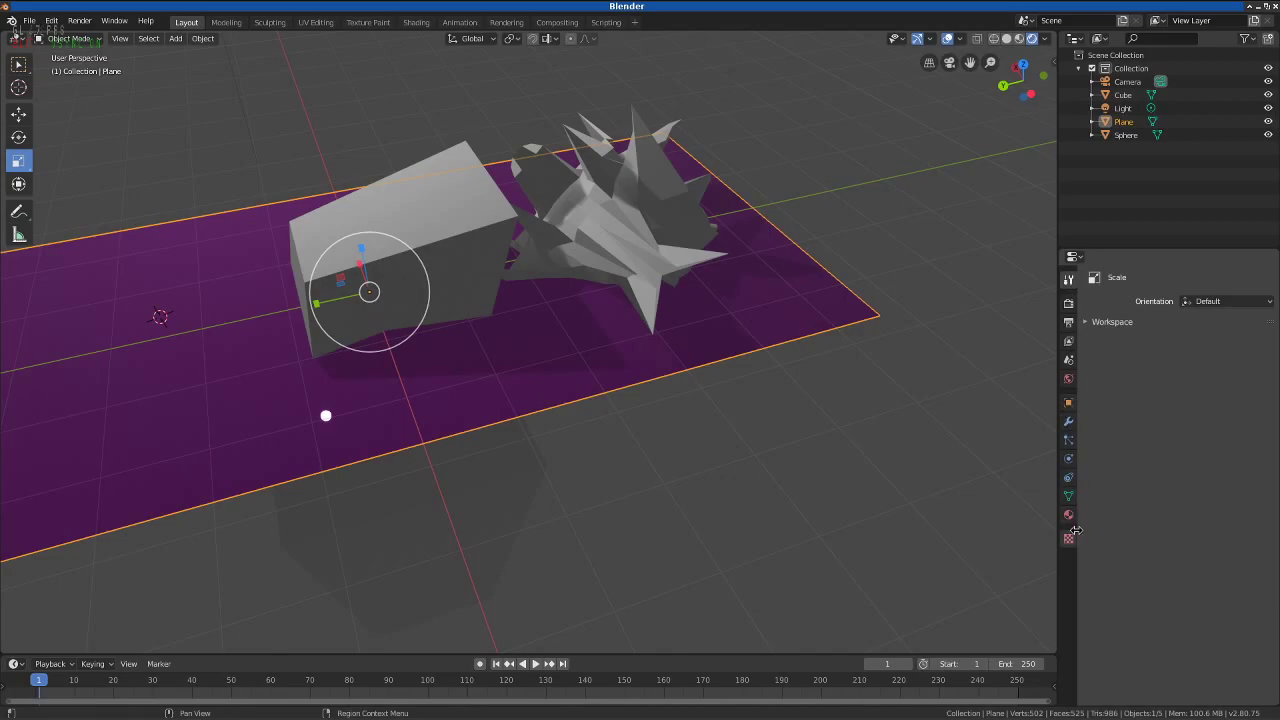
click(1068, 320)
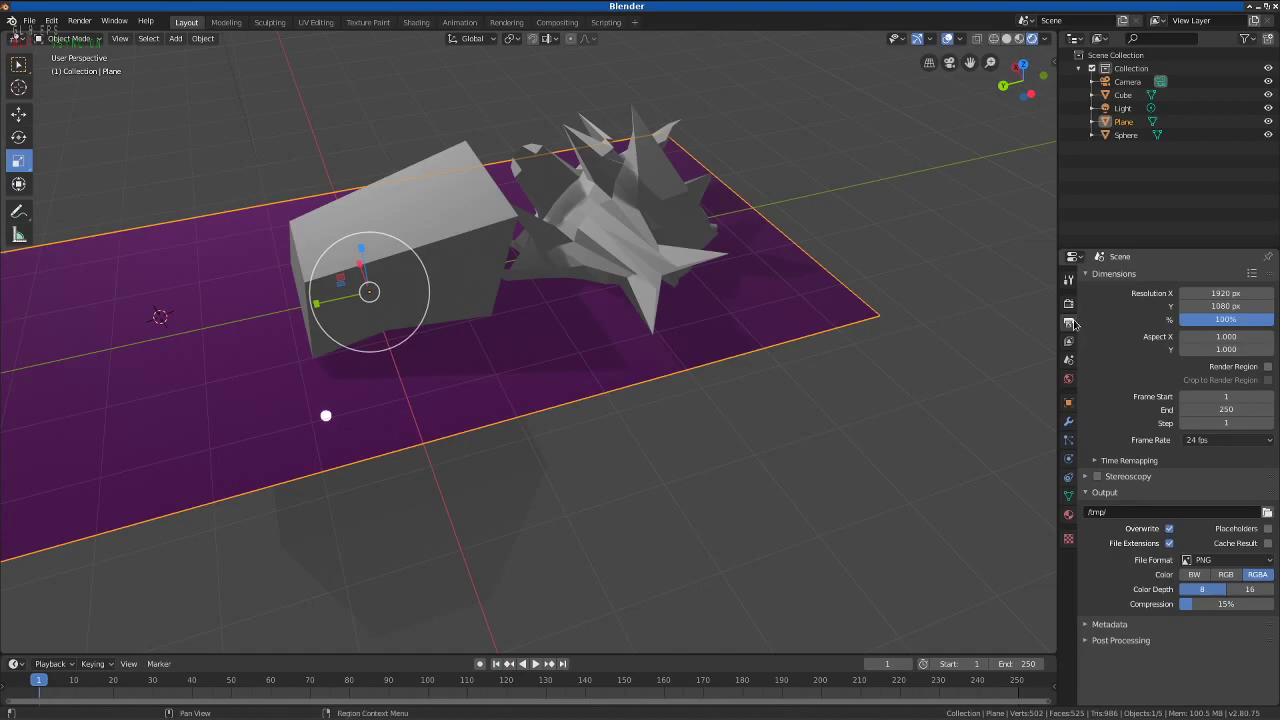
click(1069, 341)
click(1069, 360)
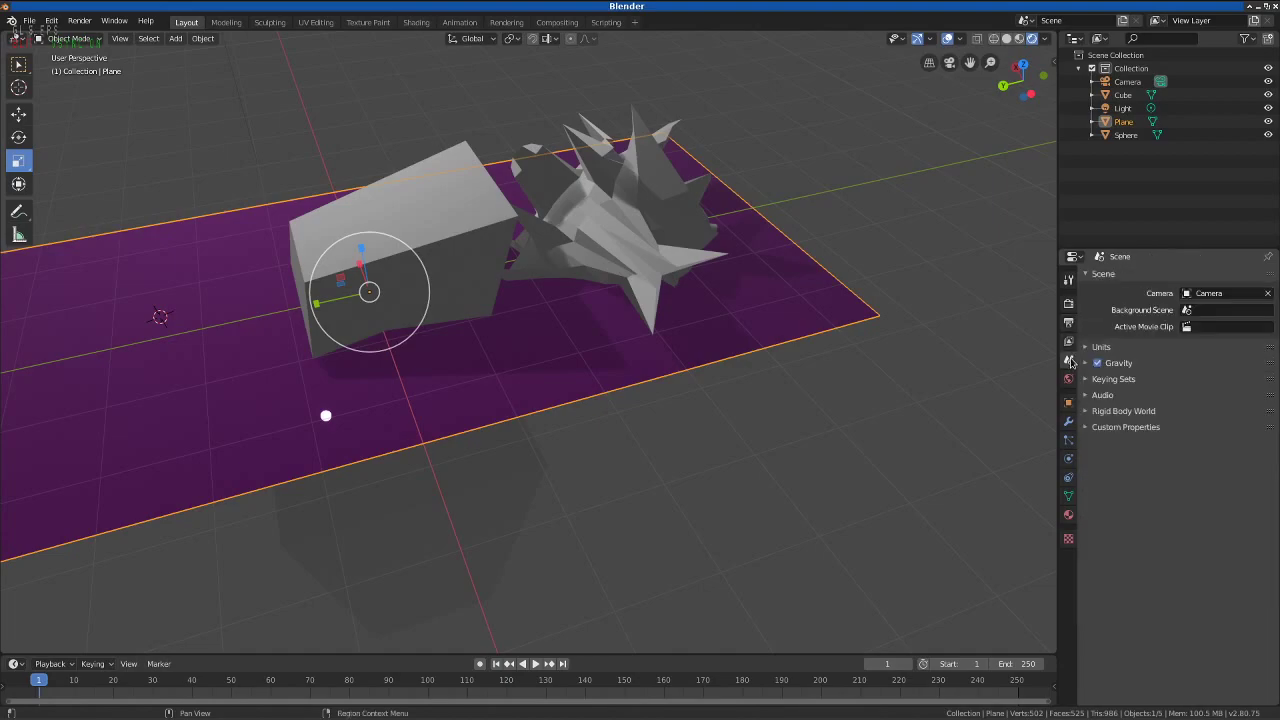
click(1069, 380)
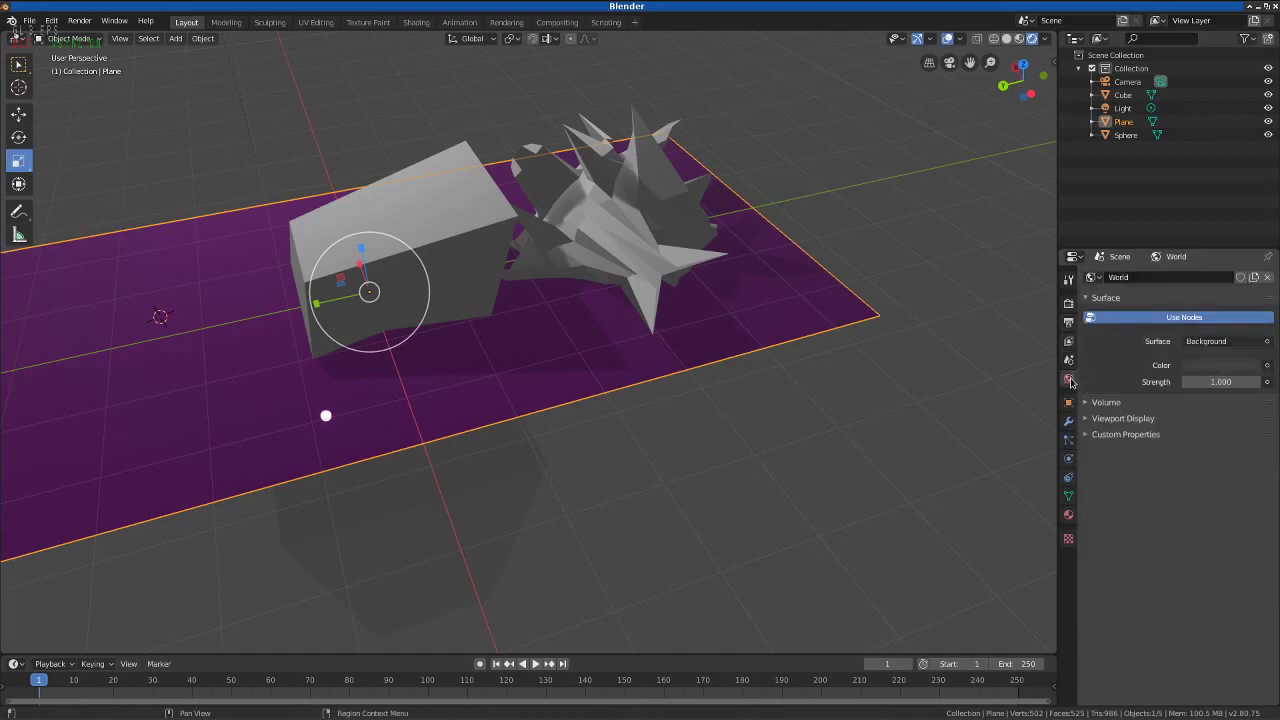
click(1069, 303)
click(1213, 279)
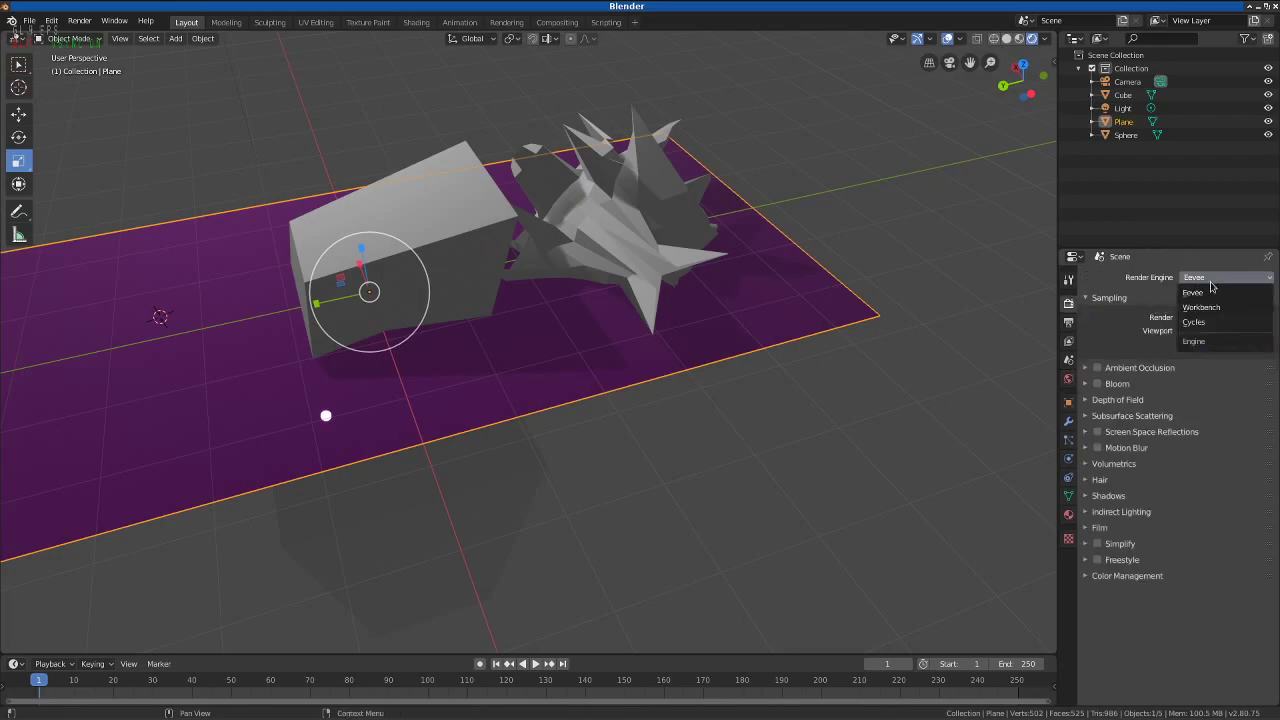
click(1204, 322)
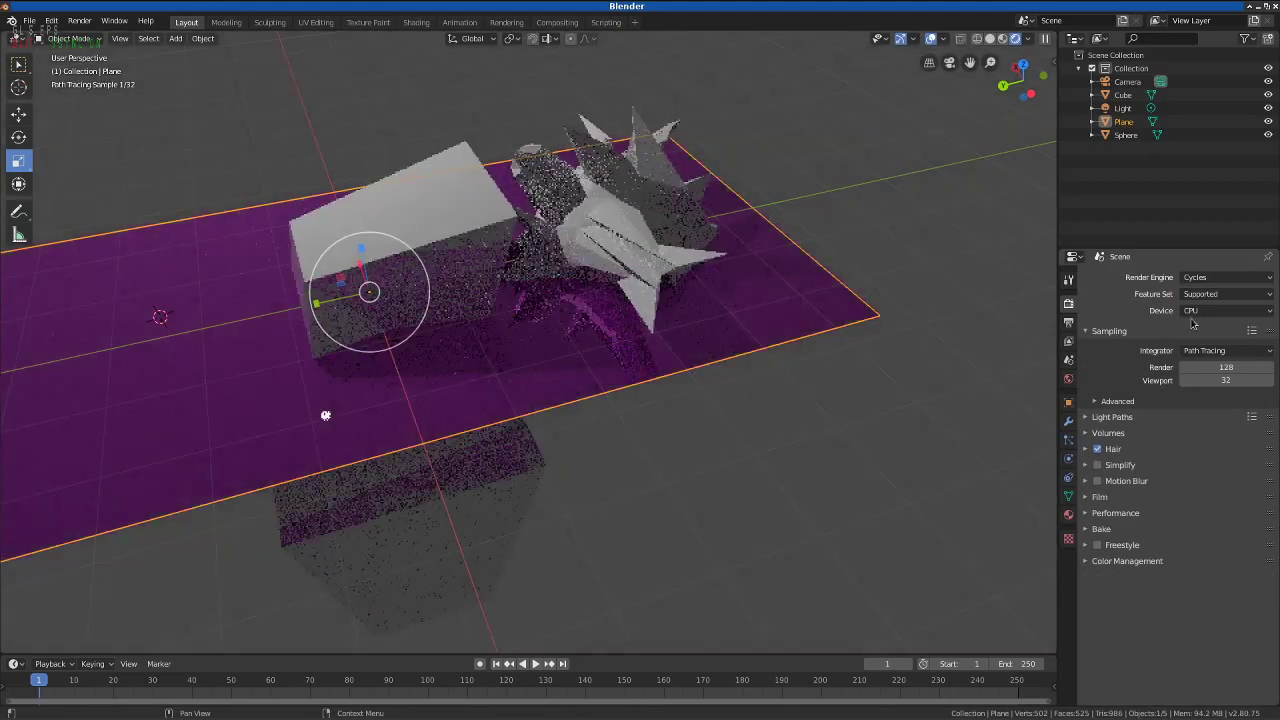
- Compare the material preview of the scene with the Cycles rendered shading
drag(409, 357, 624, 363)
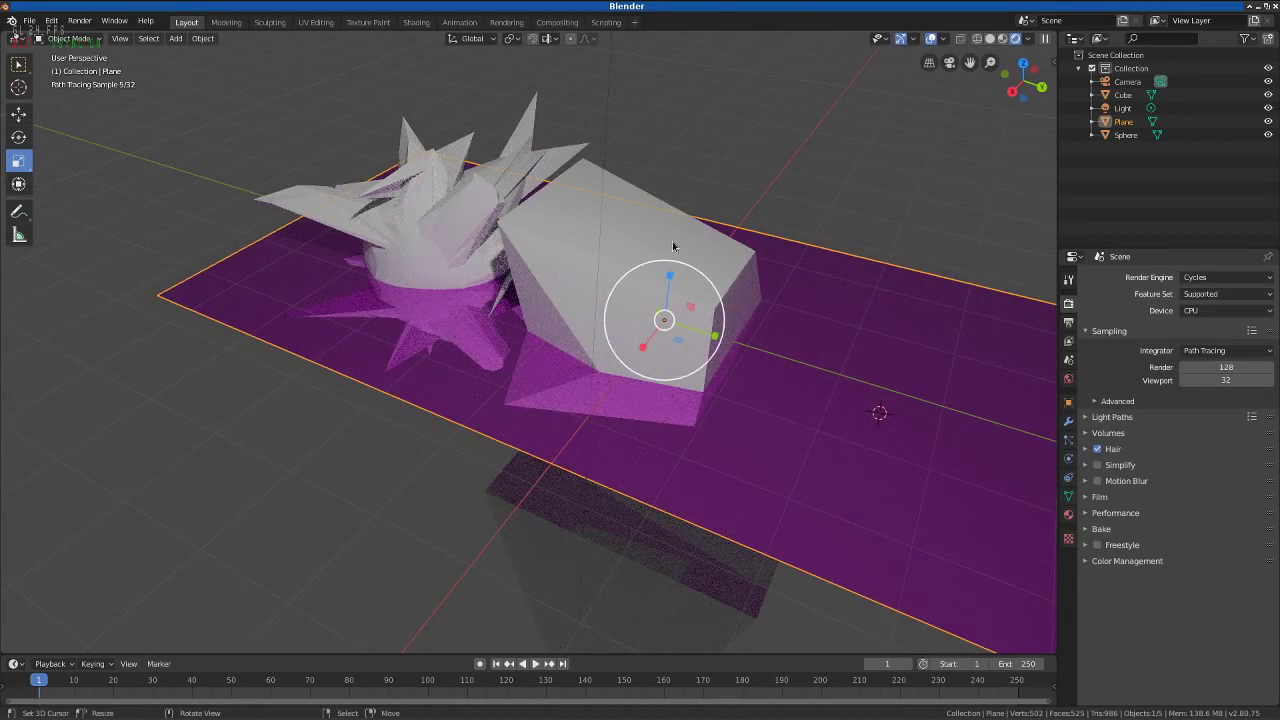
click(1003, 39)
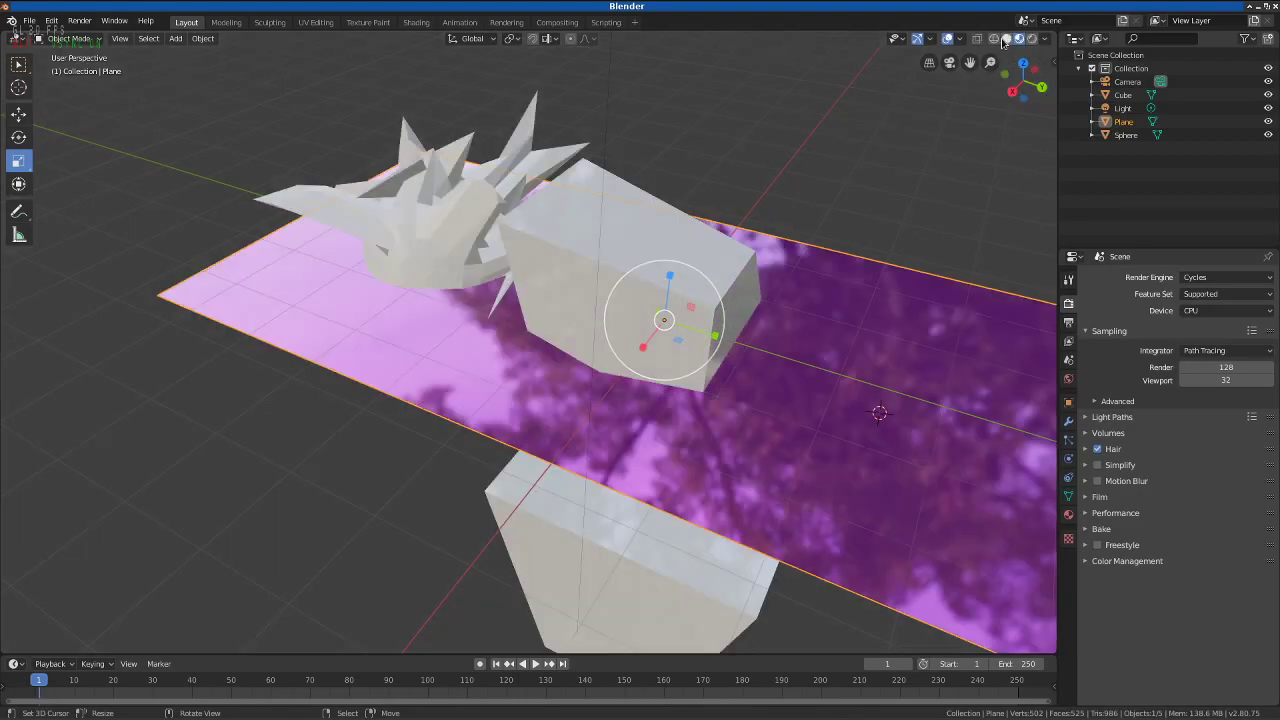
click(1019, 40)
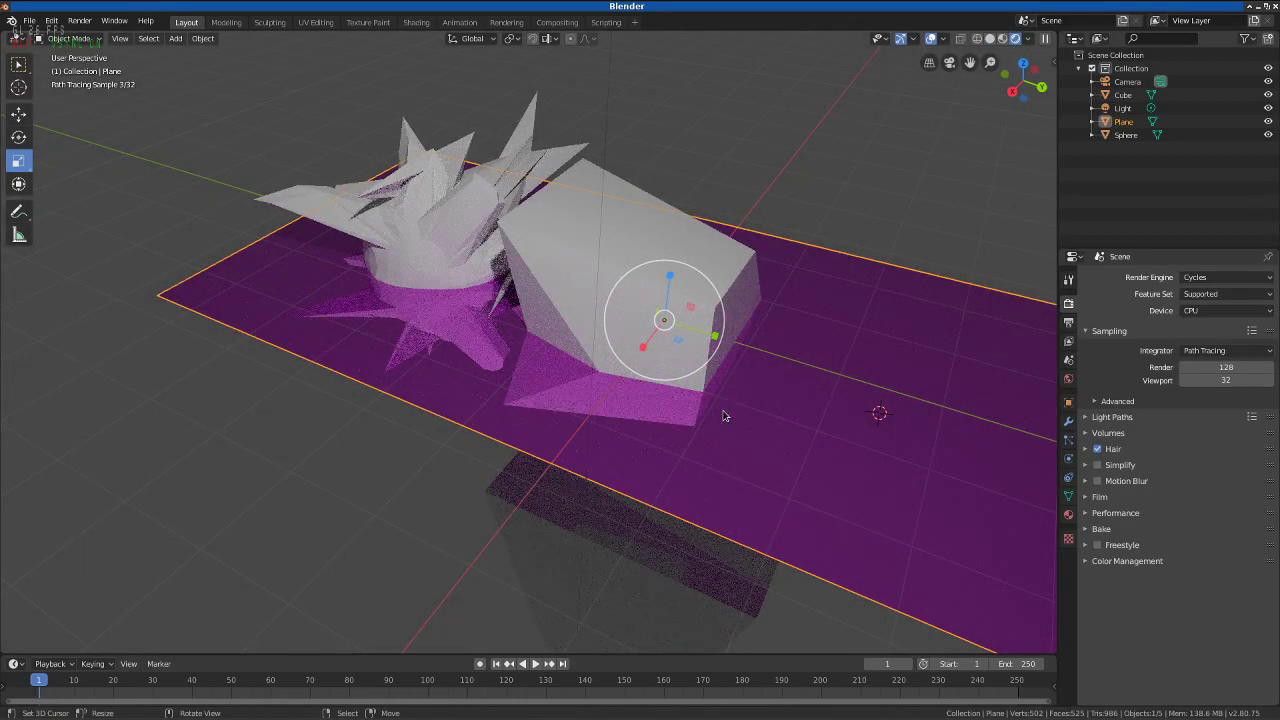
- Select the cube and set its material's Metallic to 0.708
shift+right_click(626, 230)
click(660, 237)
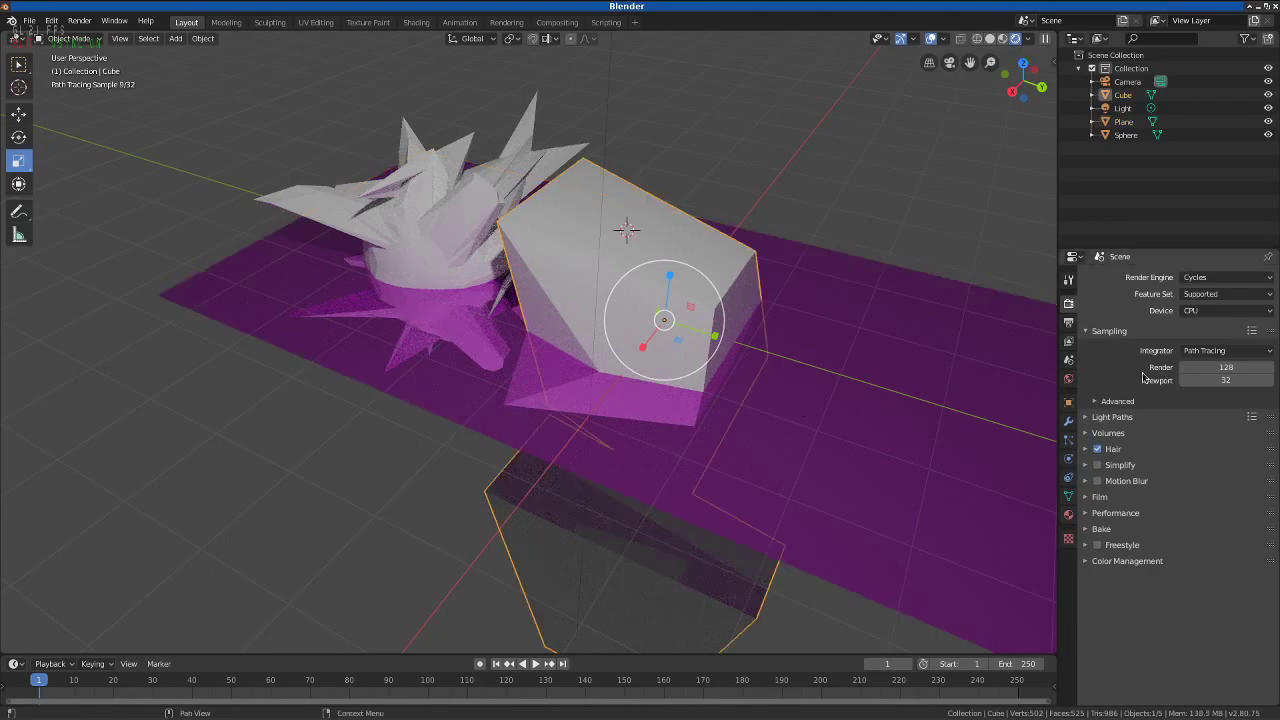
click(1068, 514)
drag(1205, 418, 1232, 423)
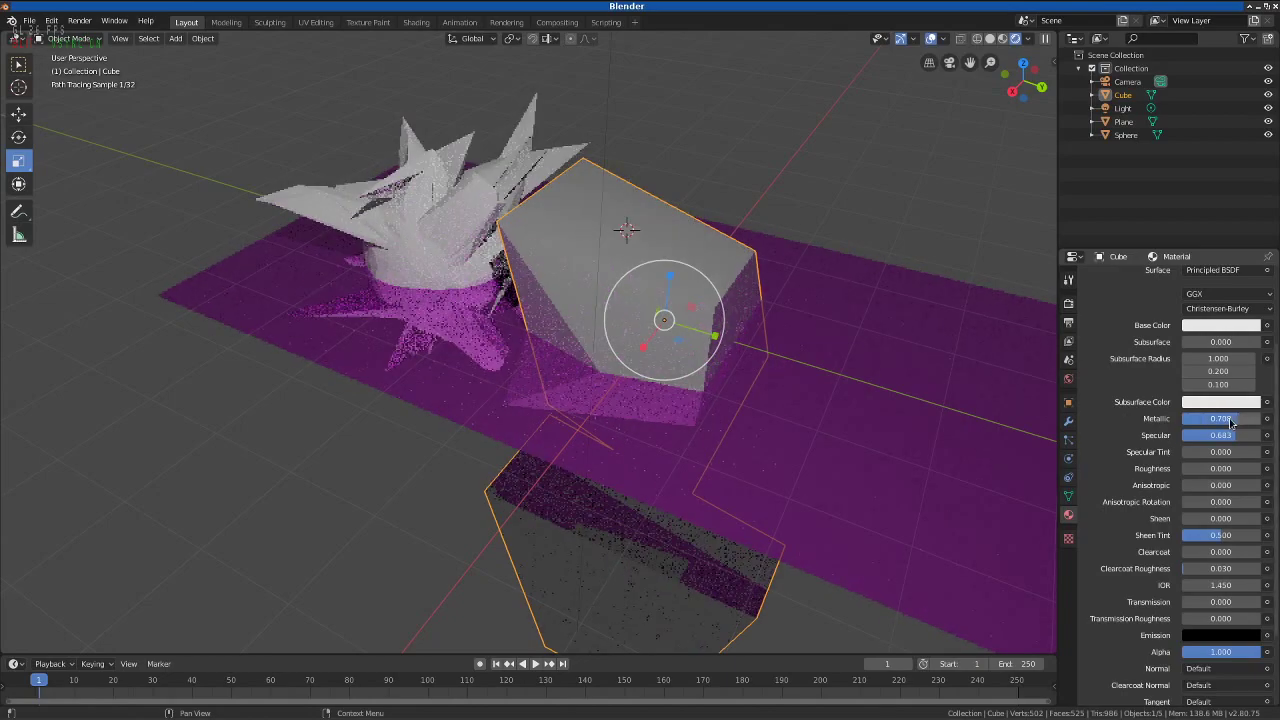
drag(720, 390, 735, 350)
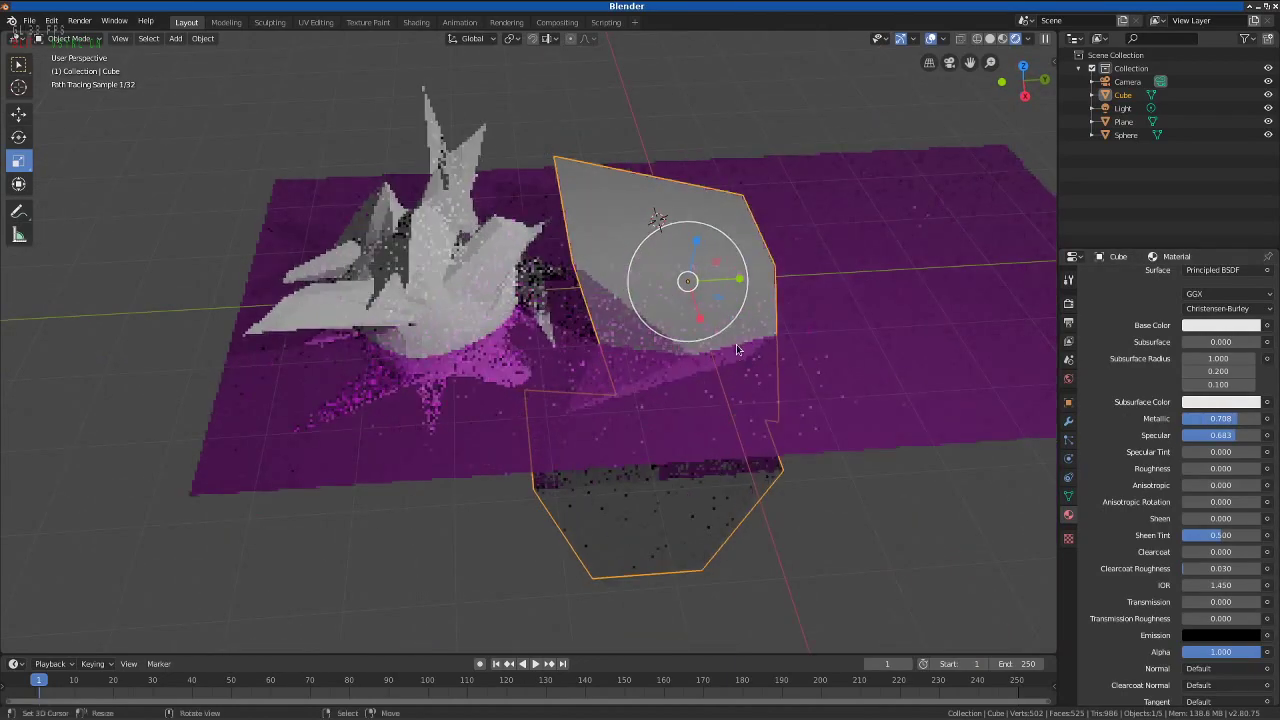
- Select the plane, try Metallic values of 0.158 and 1.000 on its material, and settle on Metallic 0.758 with Specular 0.225
click(876, 357)
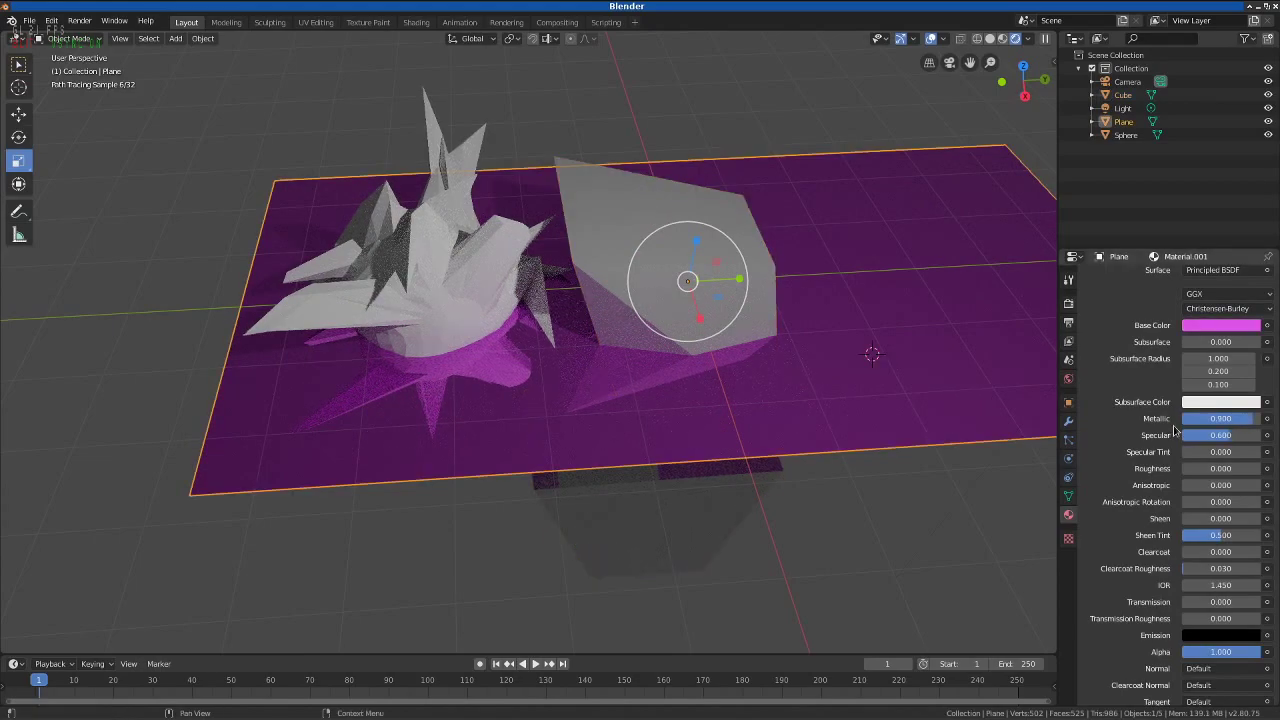
drag(1229, 425, 1194, 425)
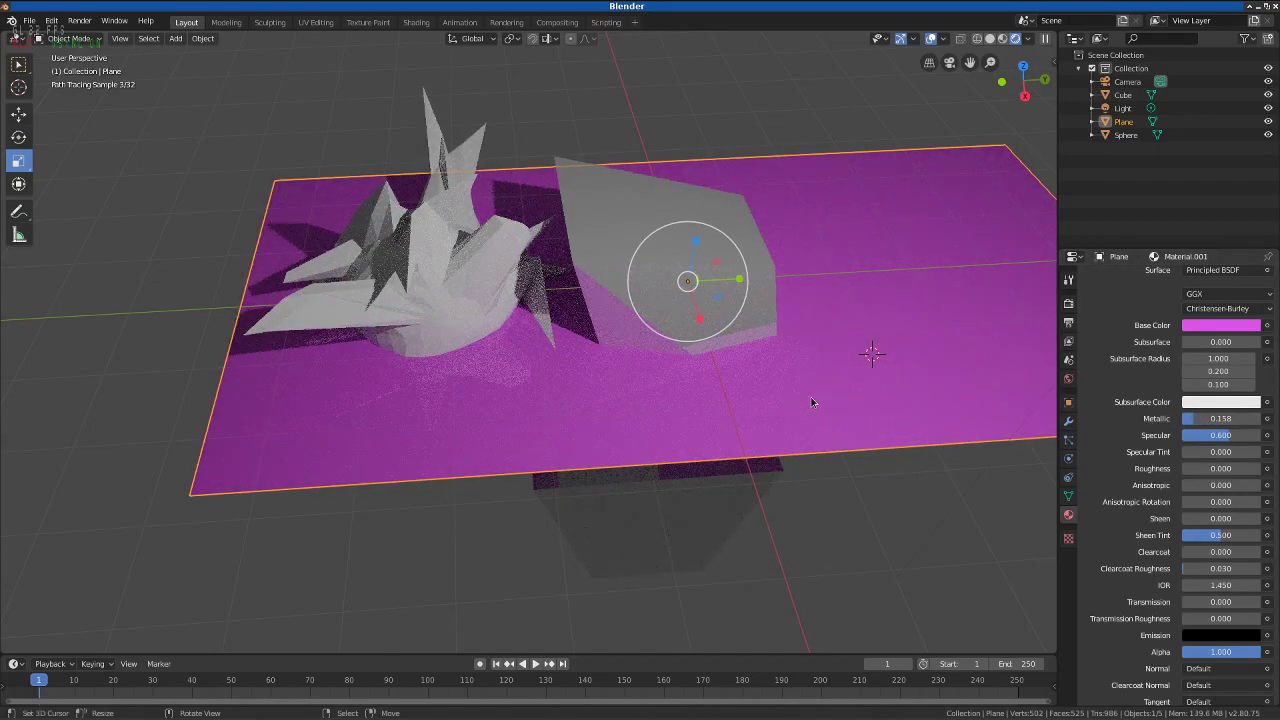
drag(694, 343, 668, 348)
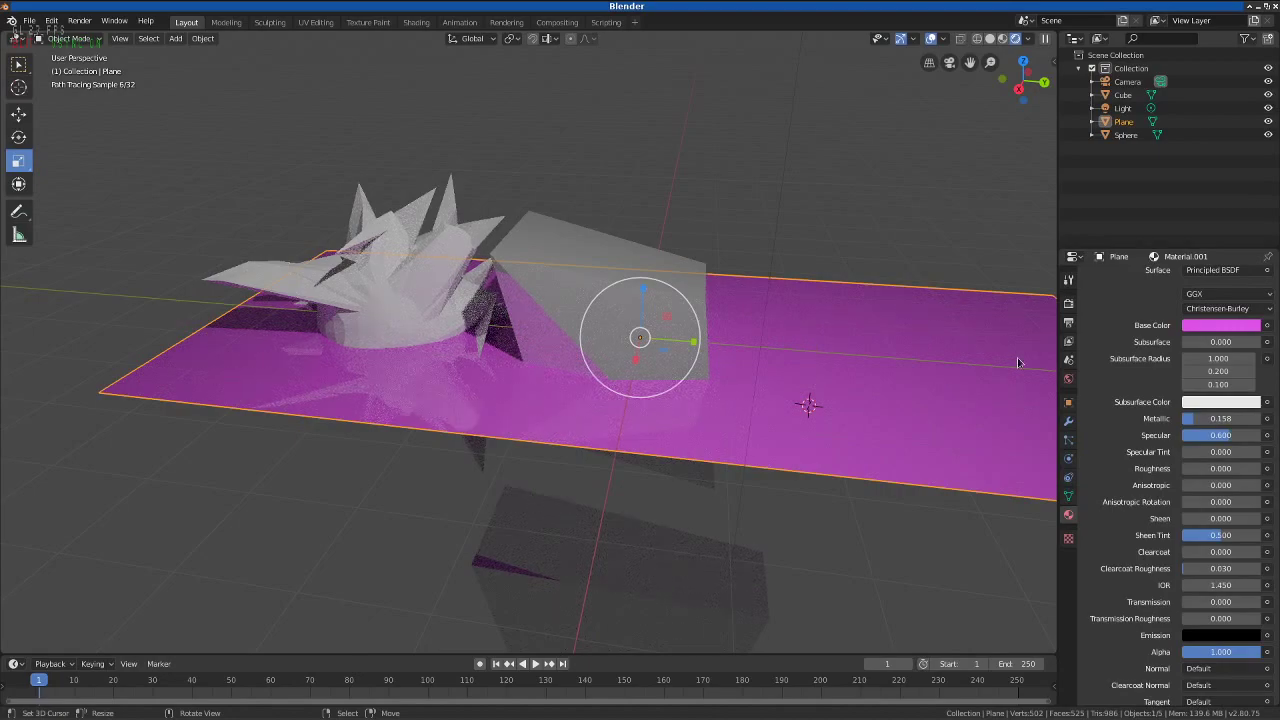
drag(1200, 418, 1255, 421)
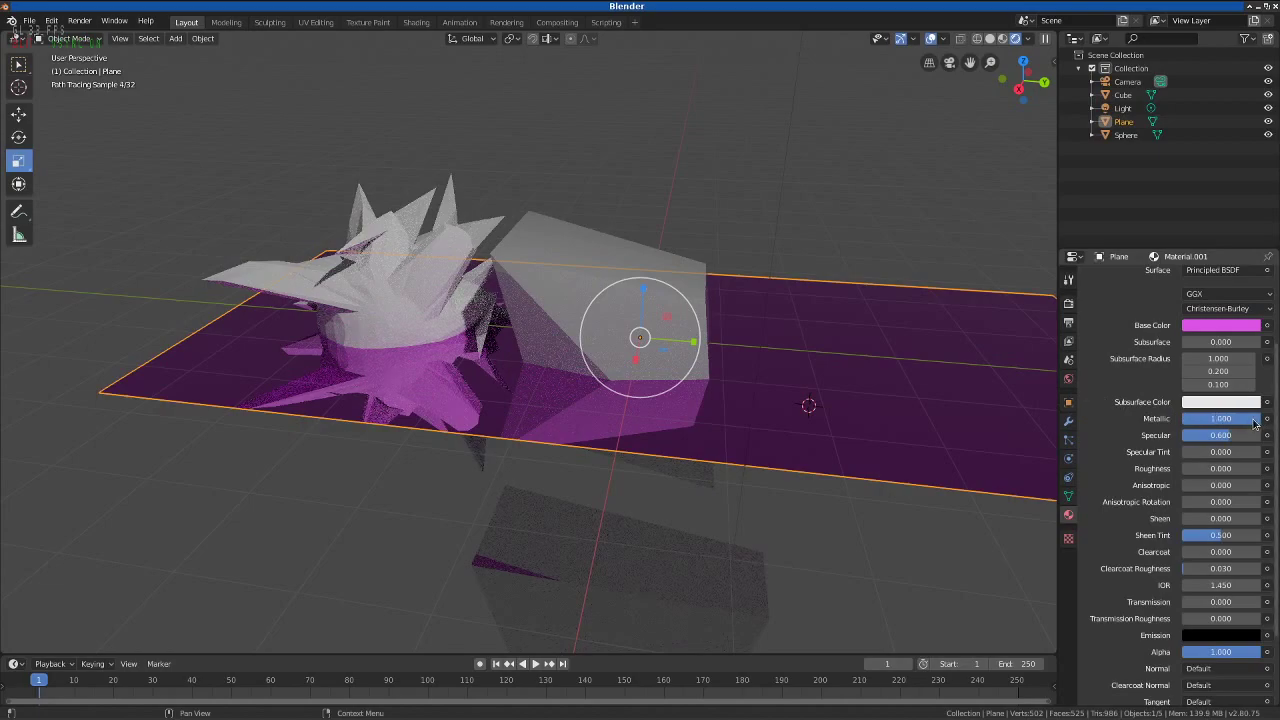
mouse_move(1254, 423)
mouse_down()
mouse_move(1226, 442)
mouse_move(1193, 436)
mouse_up()
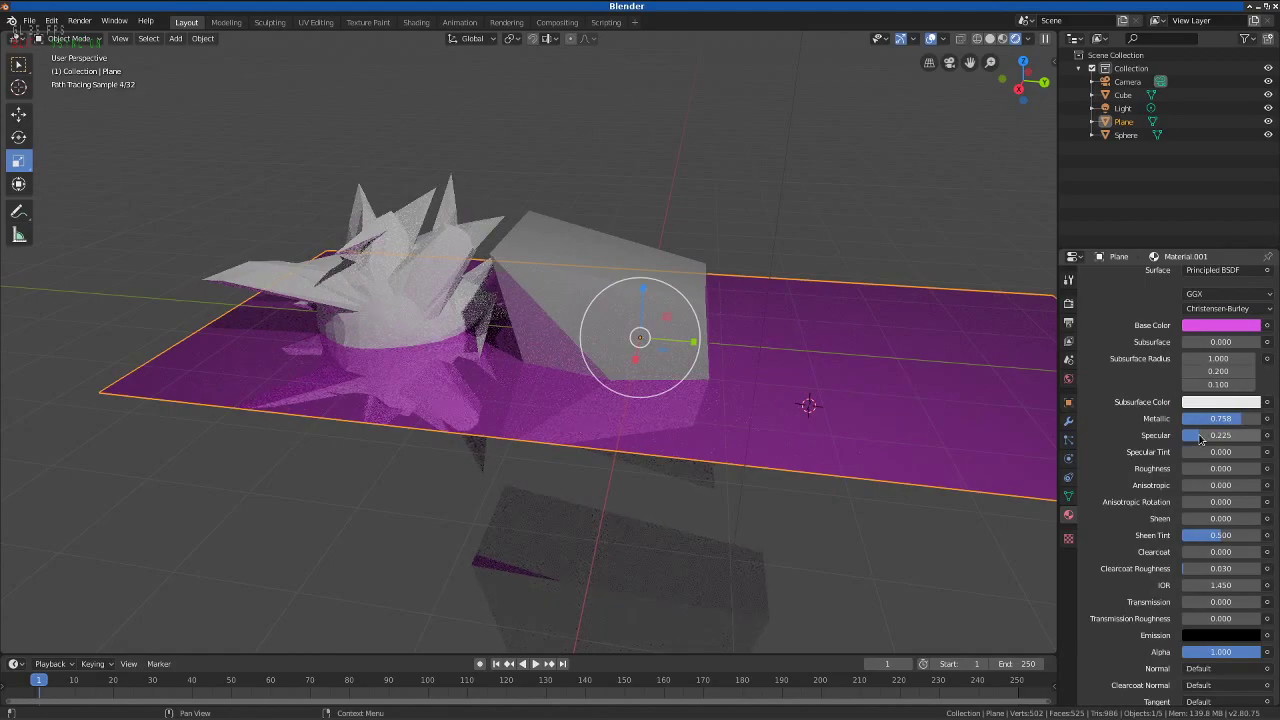
- Try a Roughness of 0.050 on the plane's material and raise it to 0.375
click(1192, 470)
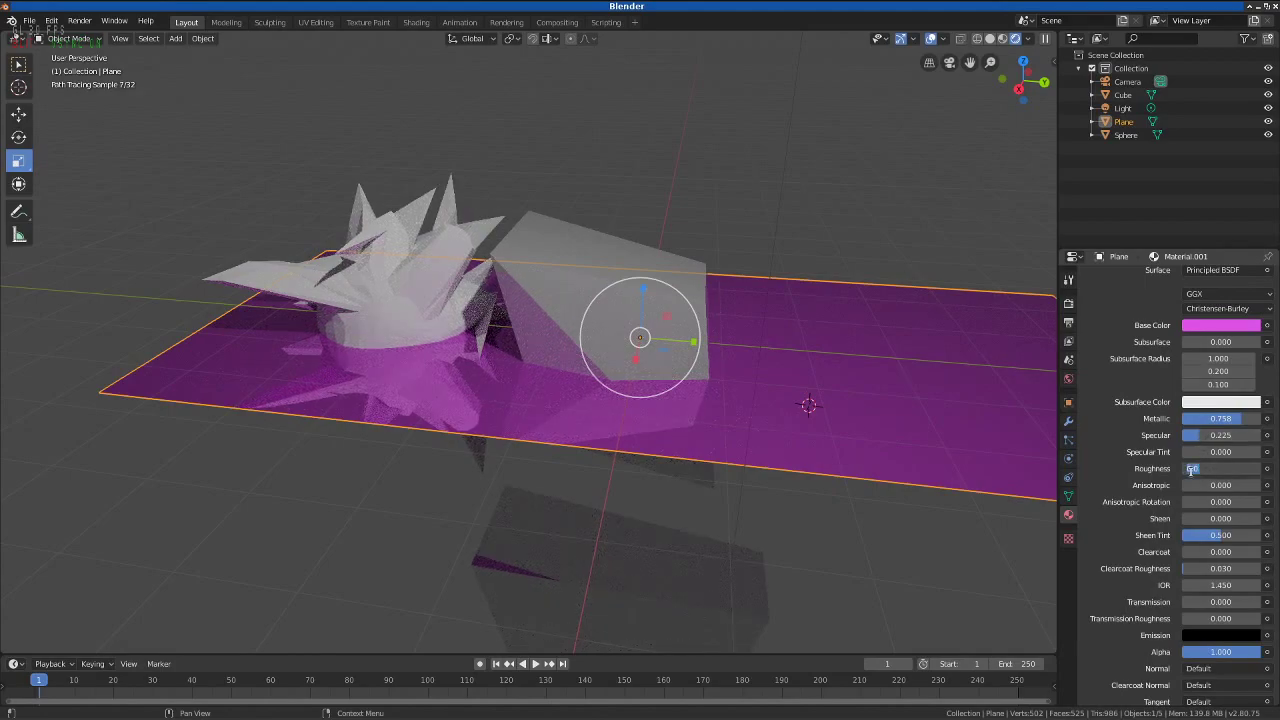
text(0.0)
key(Return)
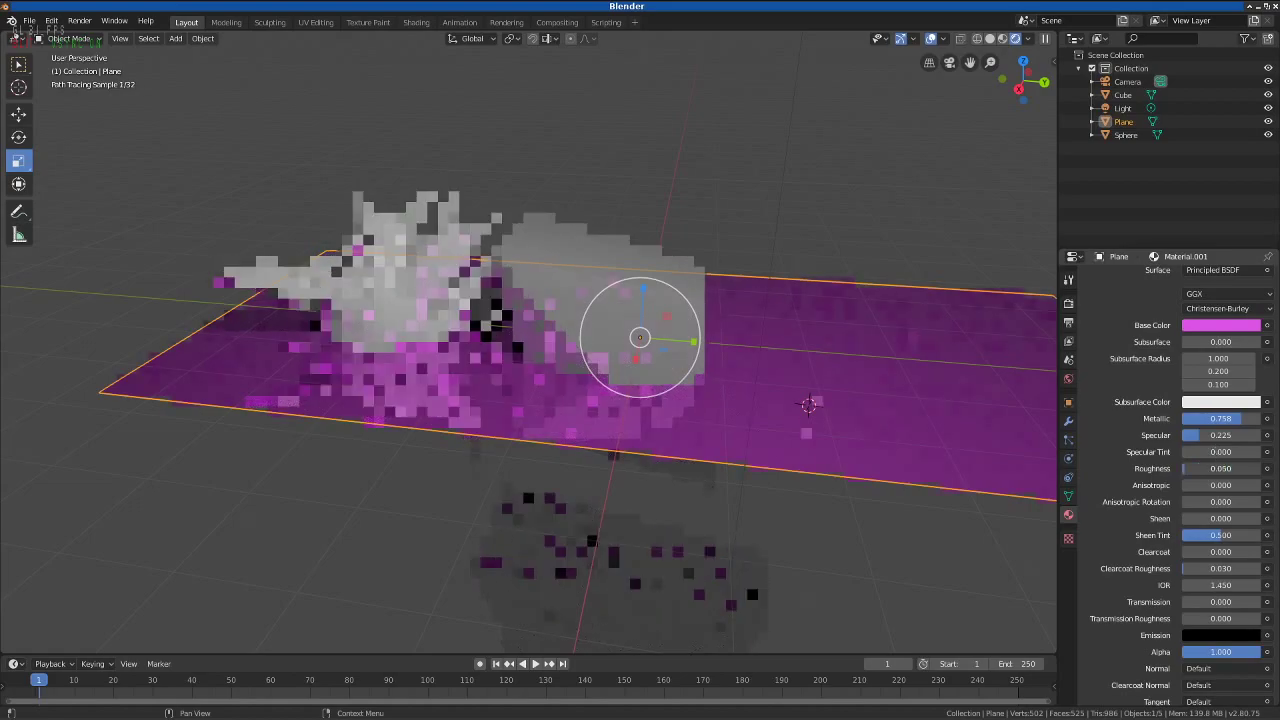
drag(1193, 469, 1212, 474)
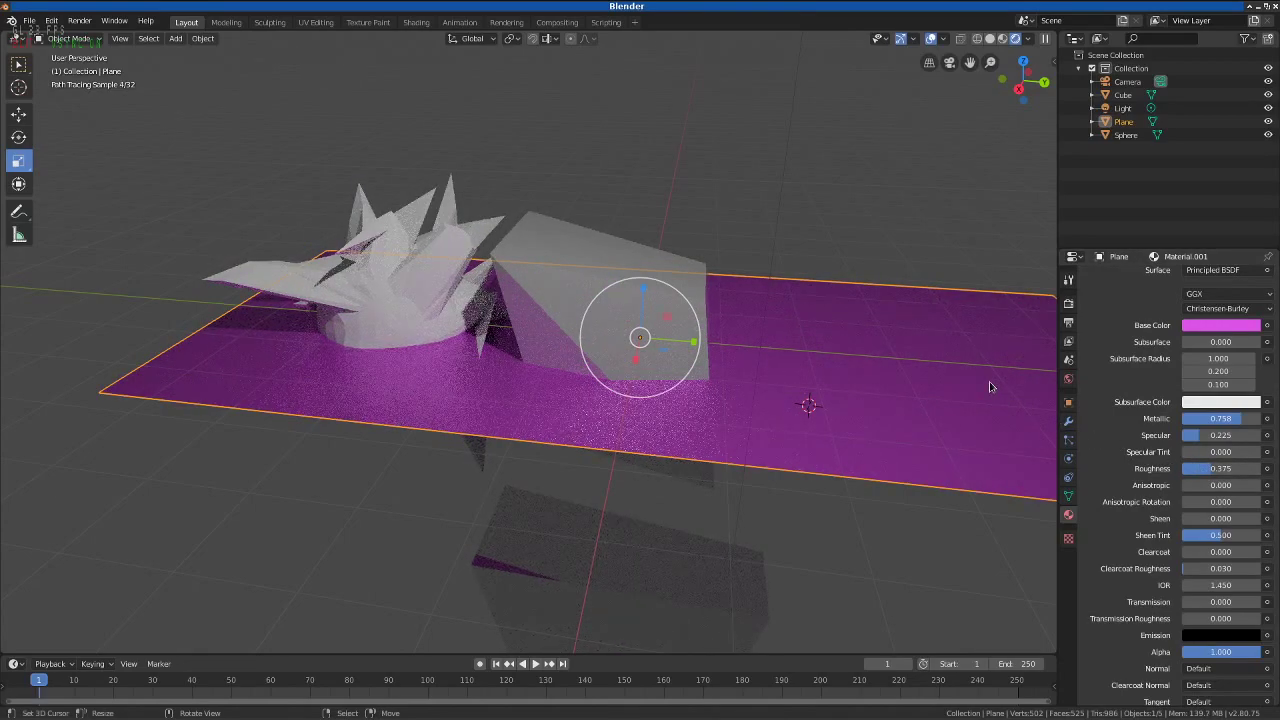
- Render the current frame with Cycles and close the render result
key(F12)
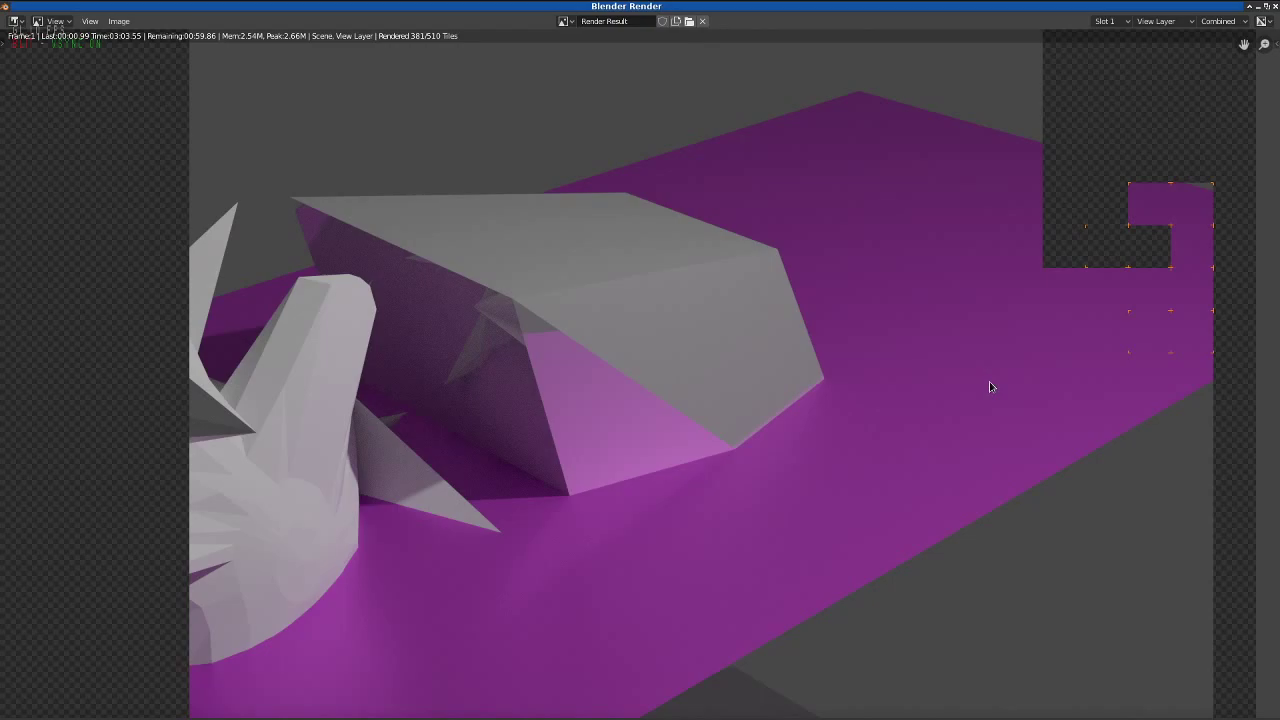
key(Escape)
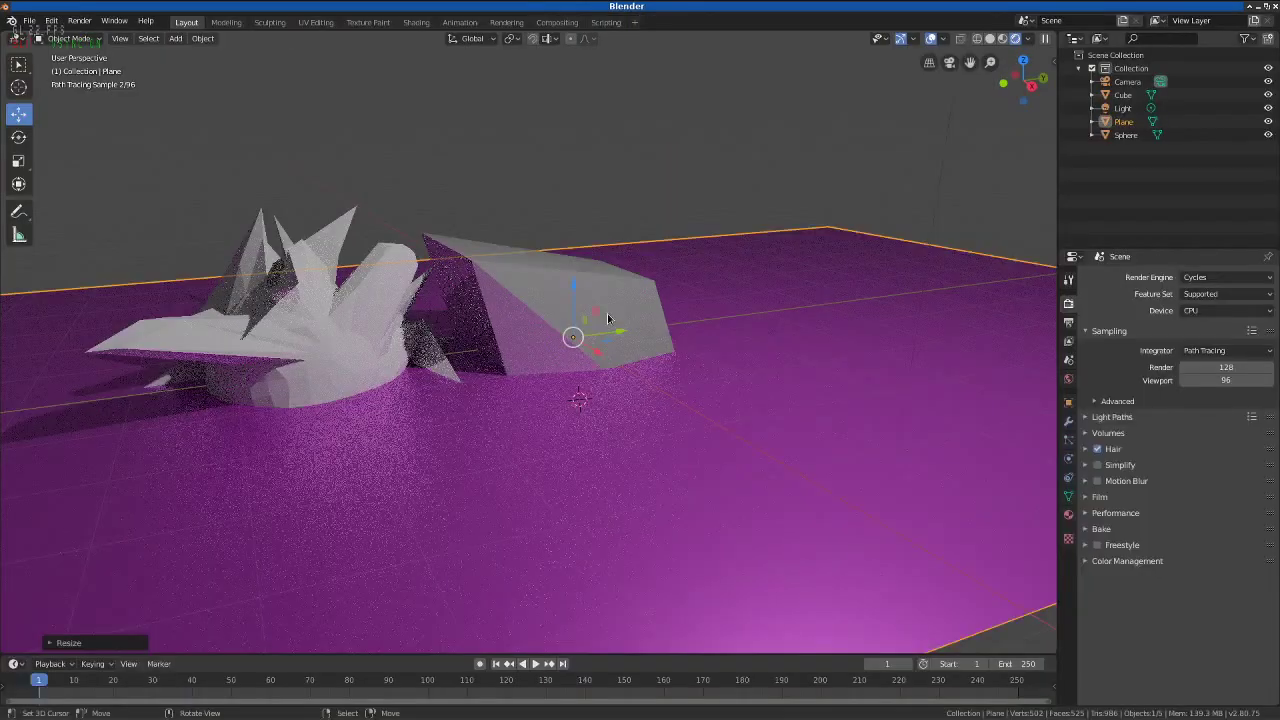
- Replace the scene's light with a point light above the objects, with Power 102.9 W and Size 0 m
drag(573, 286, 575, 305)
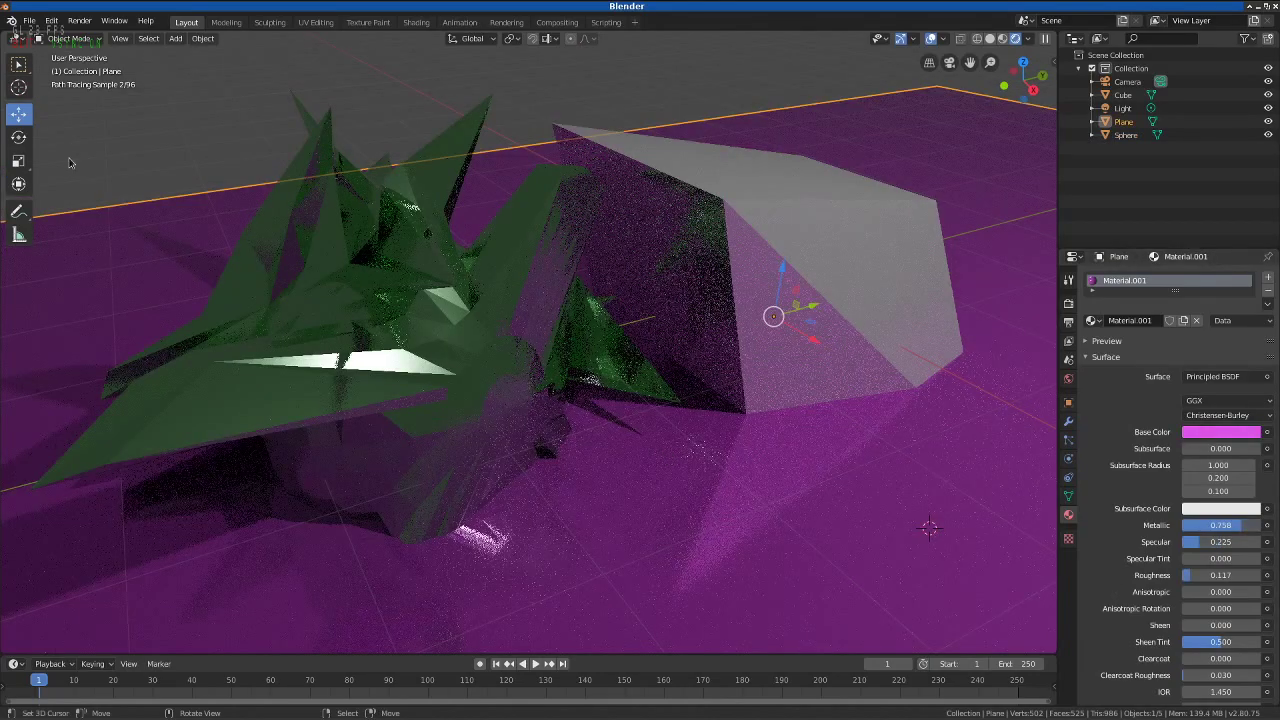
click(202, 38)
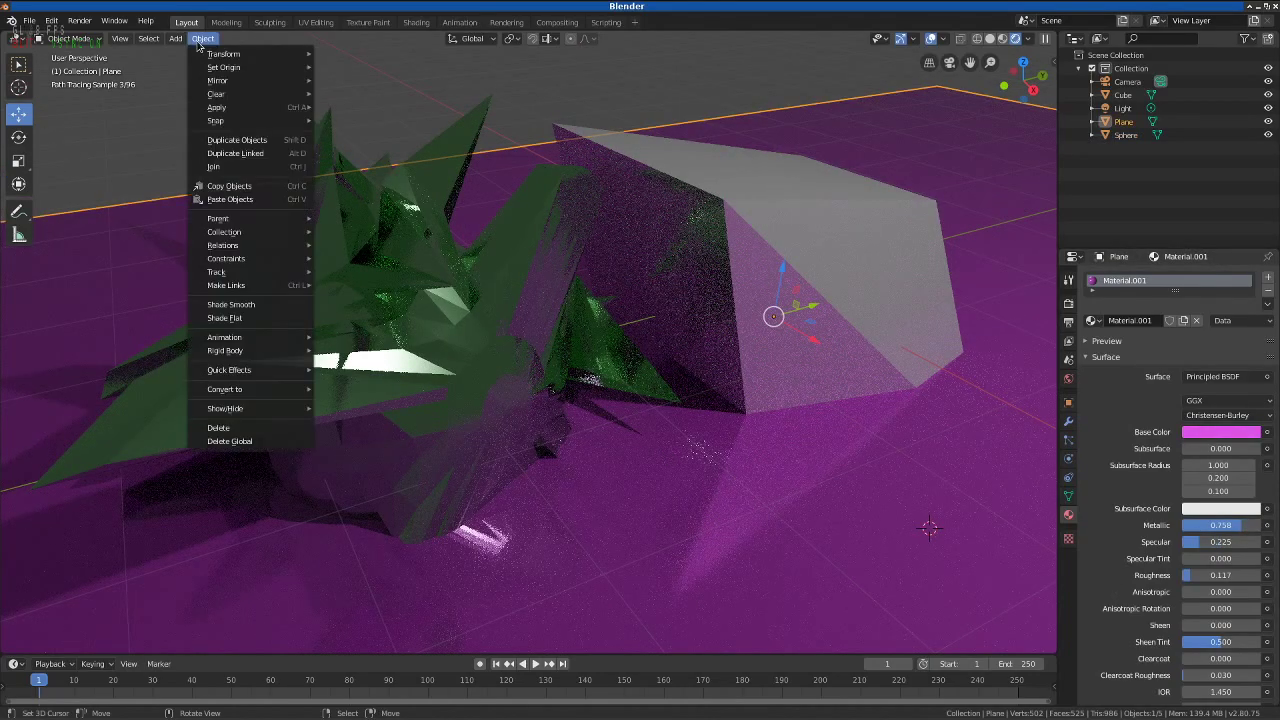
mouse_move(175, 45)
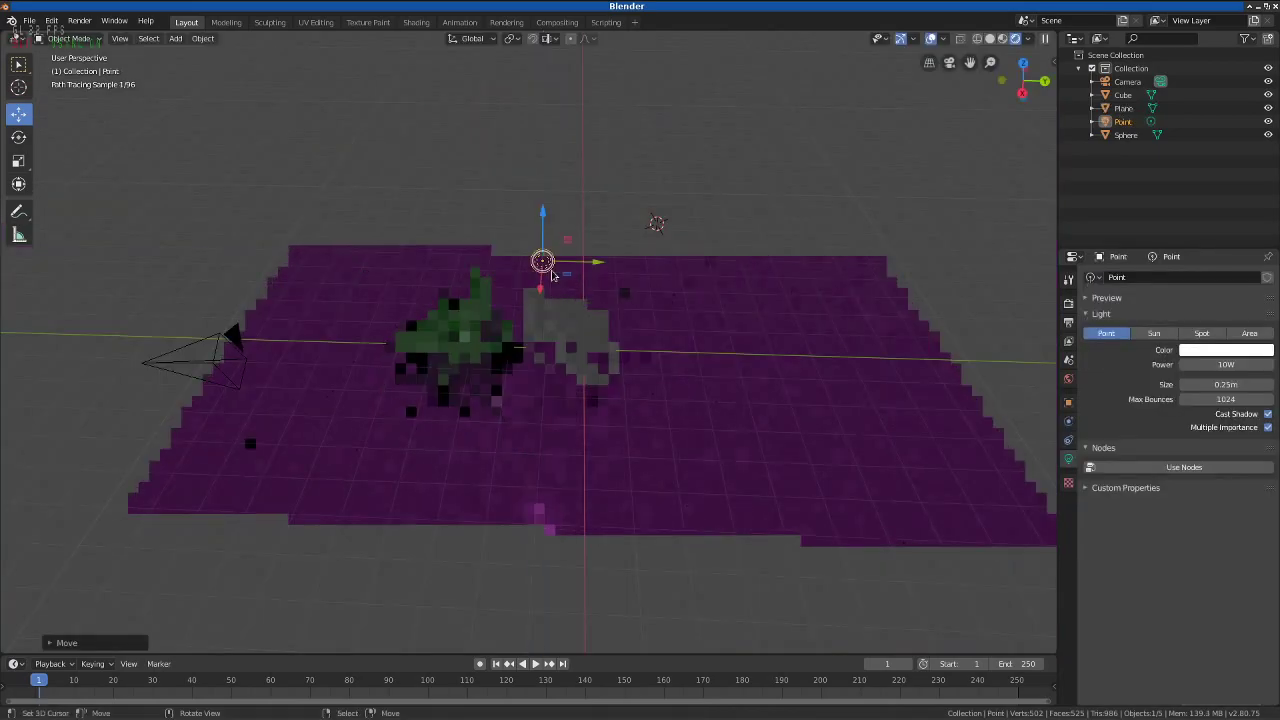
drag(551, 274, 451, 419)
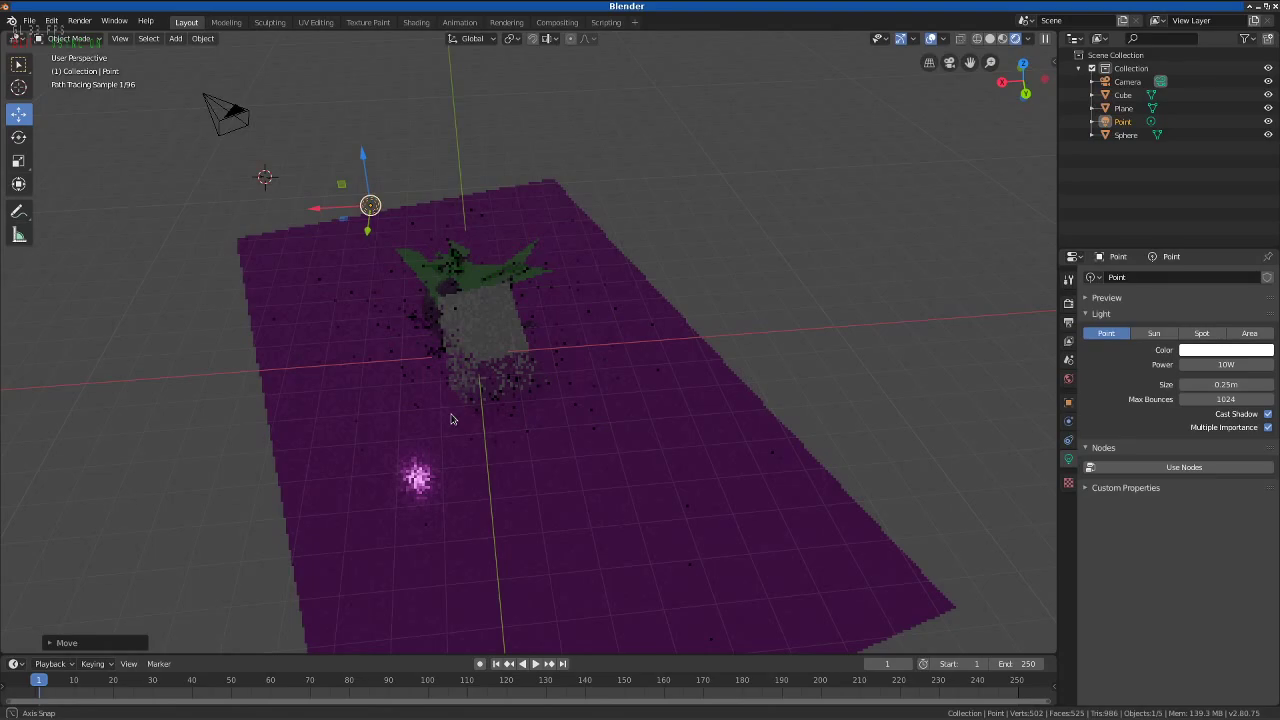
drag(450, 418, 741, 373)
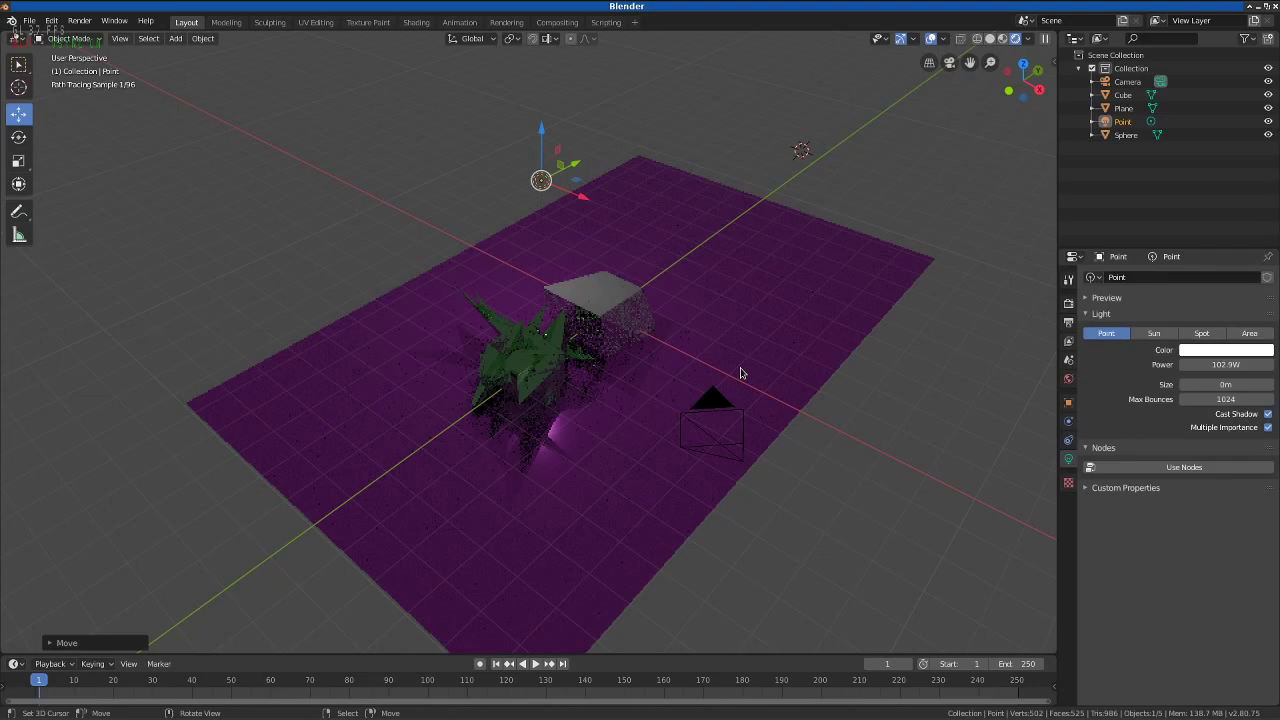
scroll(740, 373, up, 2)
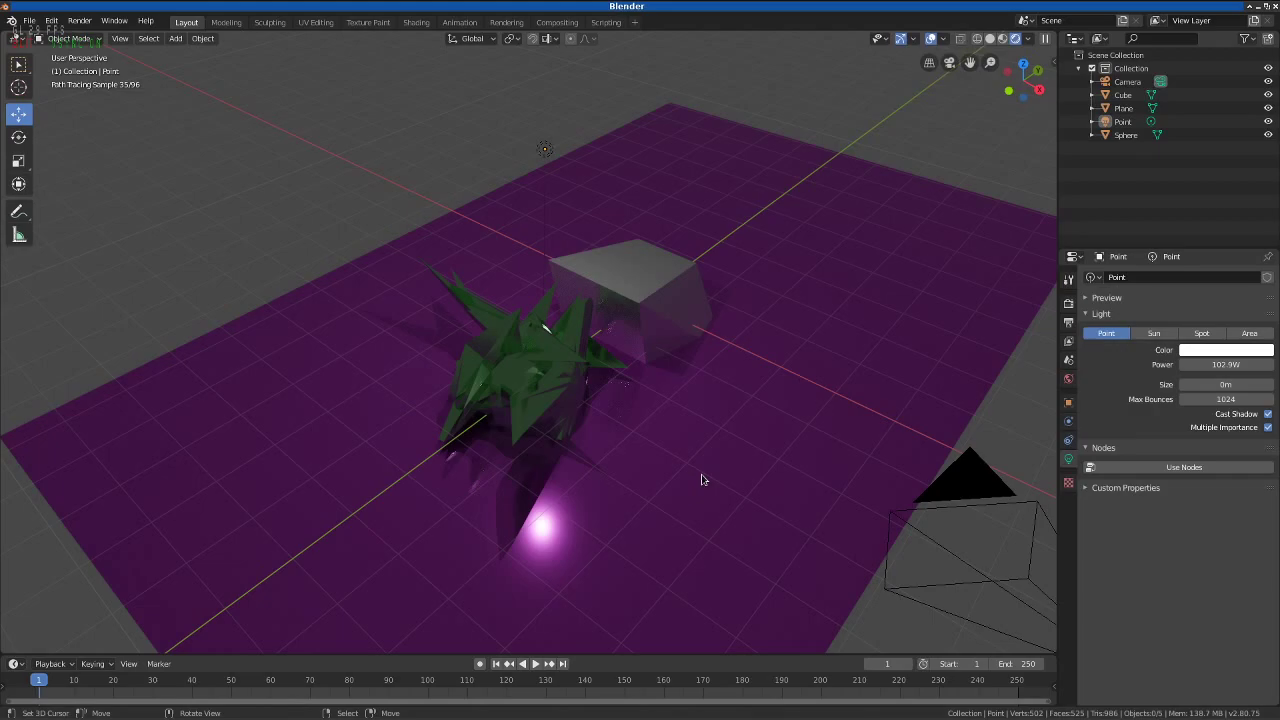
- Reposition the point light and set the plane material's Metallic to 0.000 and Roughness to 0.050
click(545, 150)
key(g)
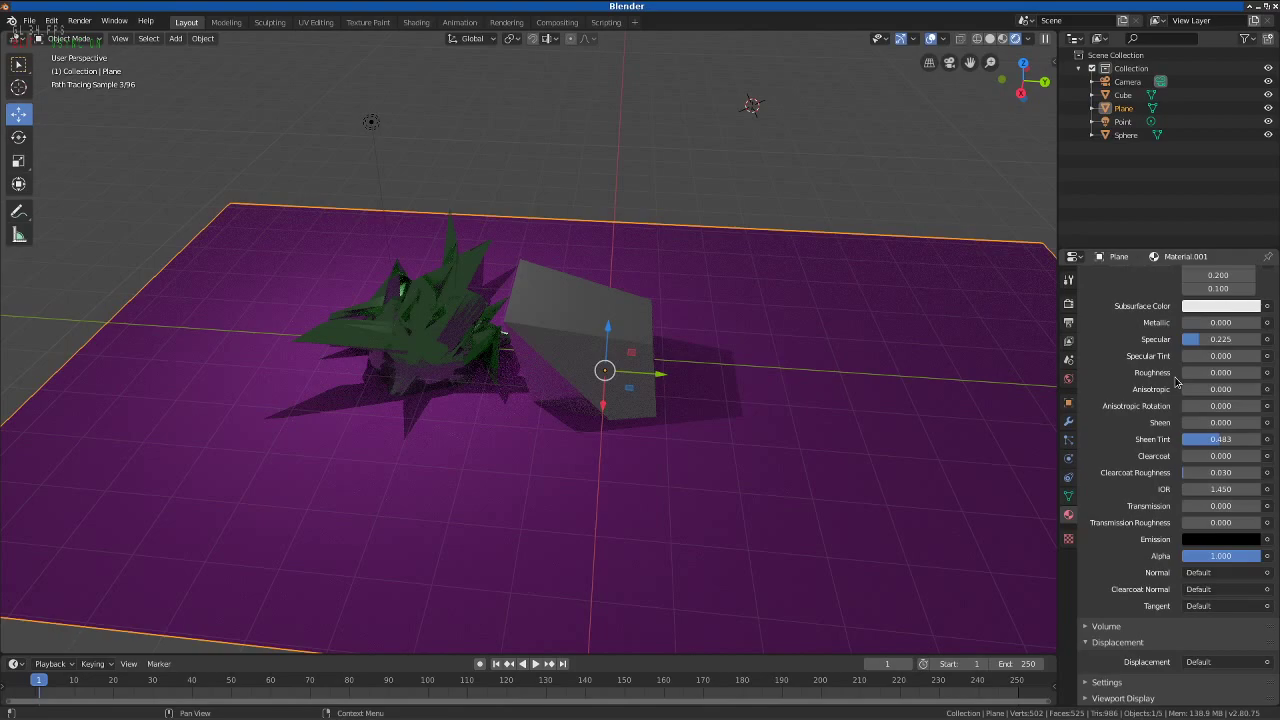
drag(700, 360, 584, 433)
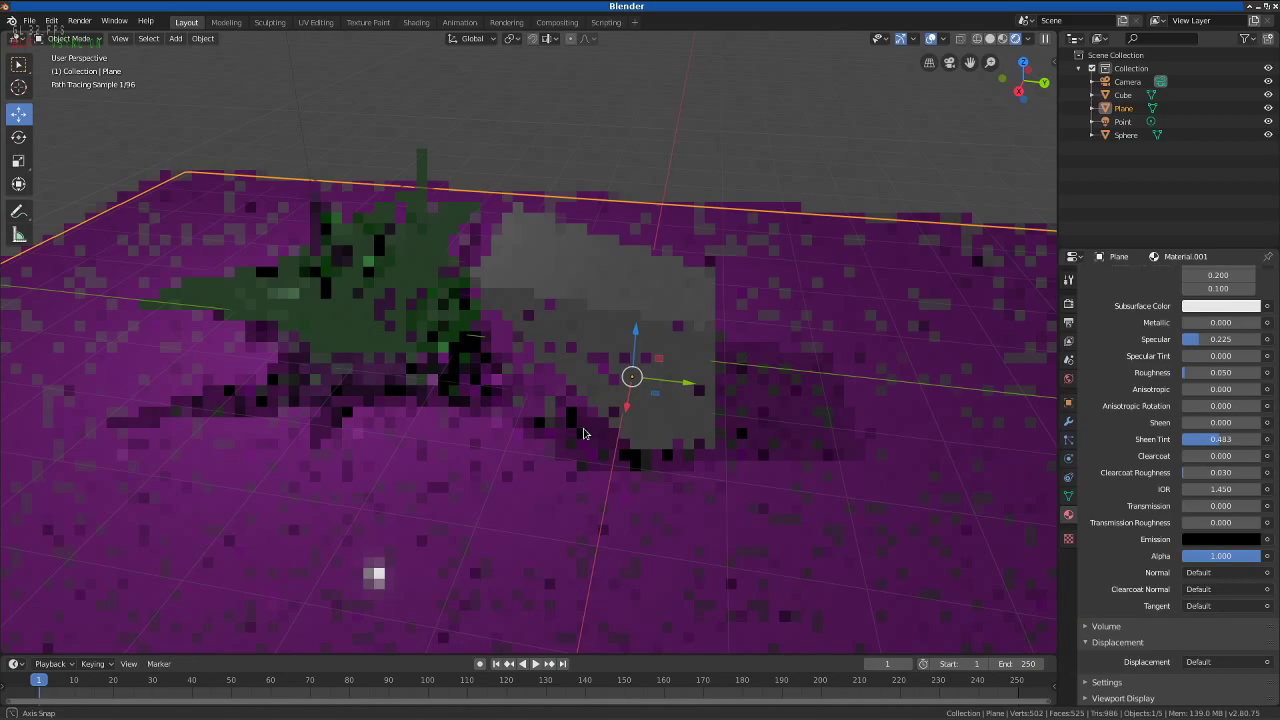
drag(584, 433, 727, 430)
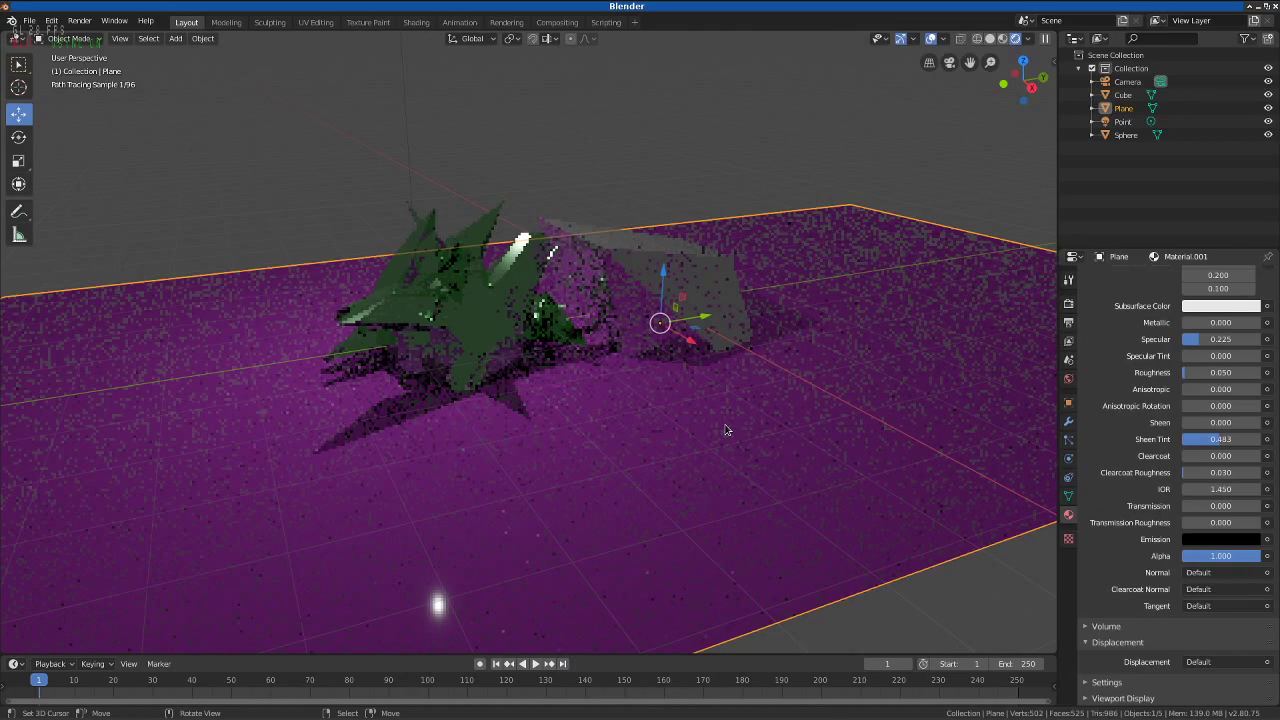
- Select the point light, move it over the cube and raise it higher above the plane
drag(438, 604, 469, 231)
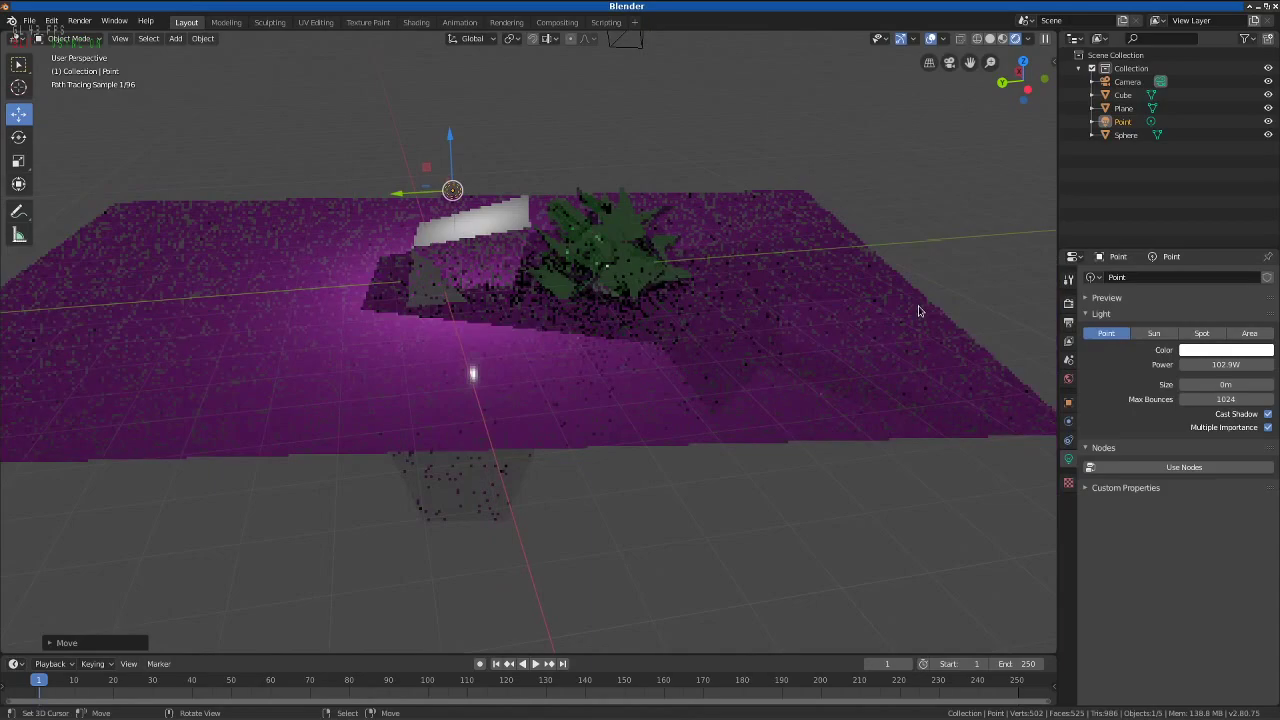
drag(450, 136, 455, 81)
click(455, 81)
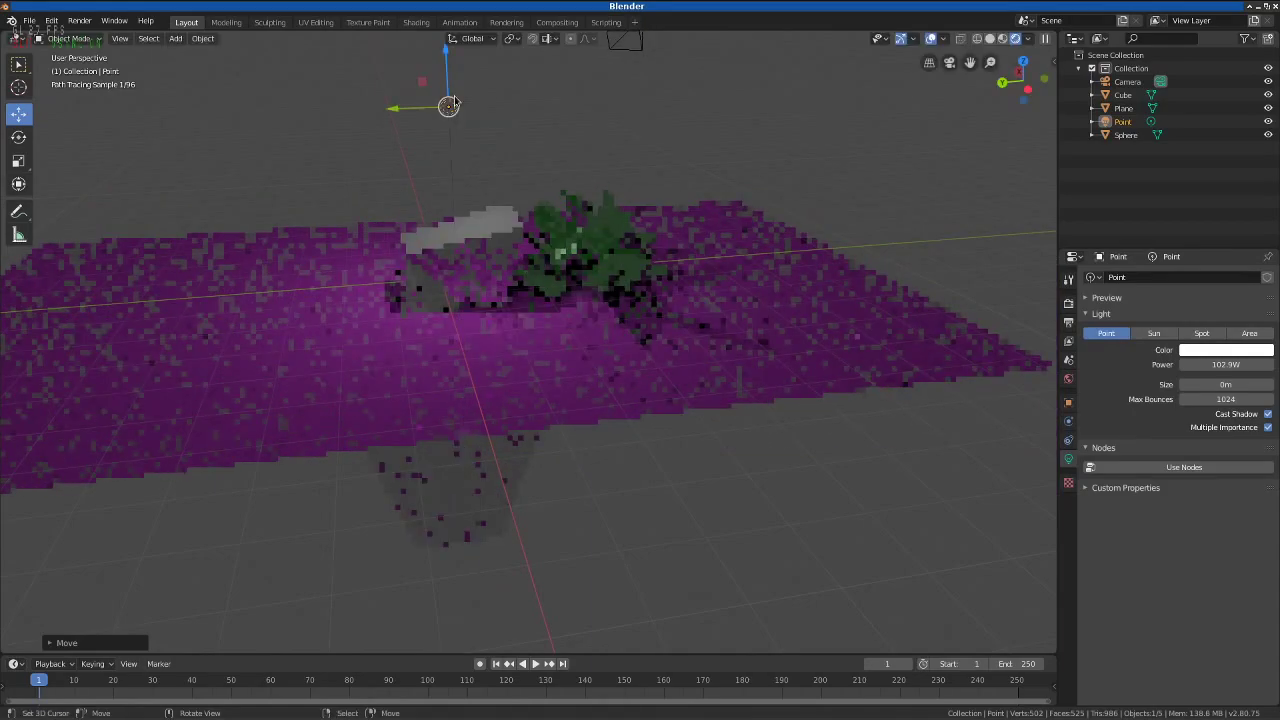
scroll(500, 240, up, 3)
drag(500, 240, 524, 373)
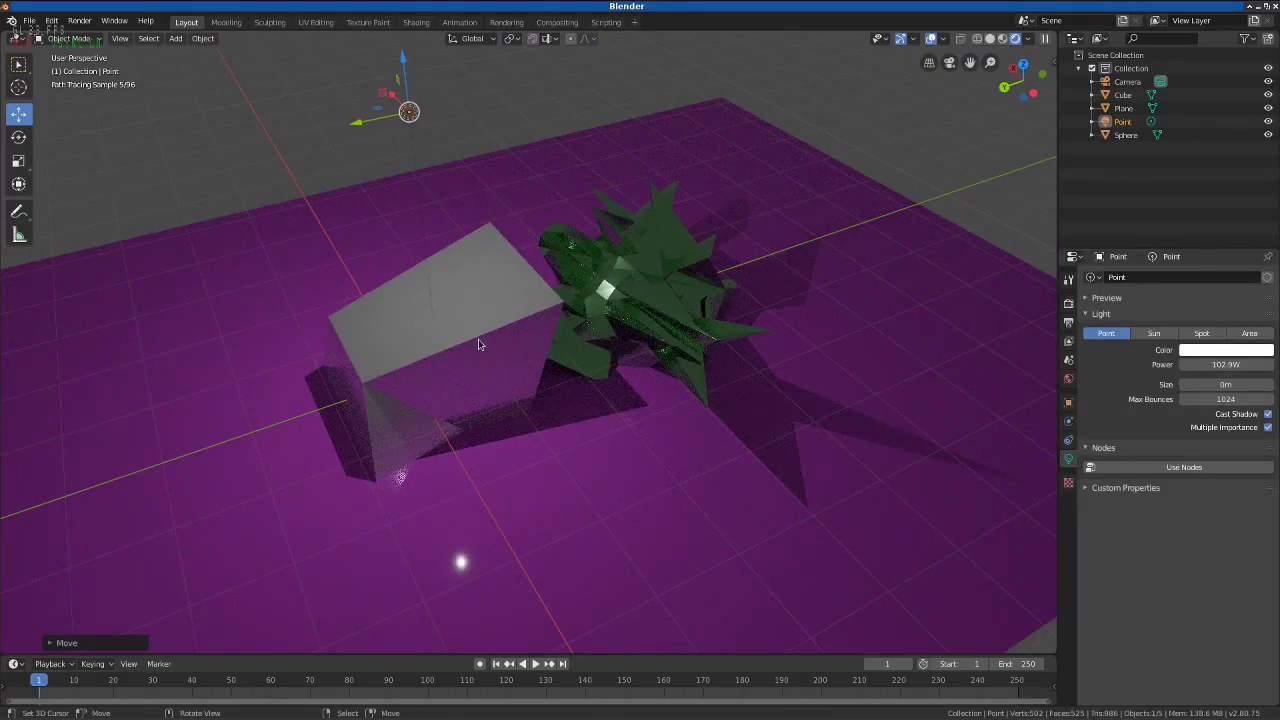
- Adjust the point light's height above the cube by moving it along the Z axis
mouse_move(470, 378)
mouse_down()
mouse_move(488, 362)
mouse_move(480, 347)
mouse_move(423, 434)
mouse_move(391, 405)
mouse_move(366, 406)
mouse_move(521, 507)
mouse_move(465, 517)
mouse_up()
key(g)
key(z)
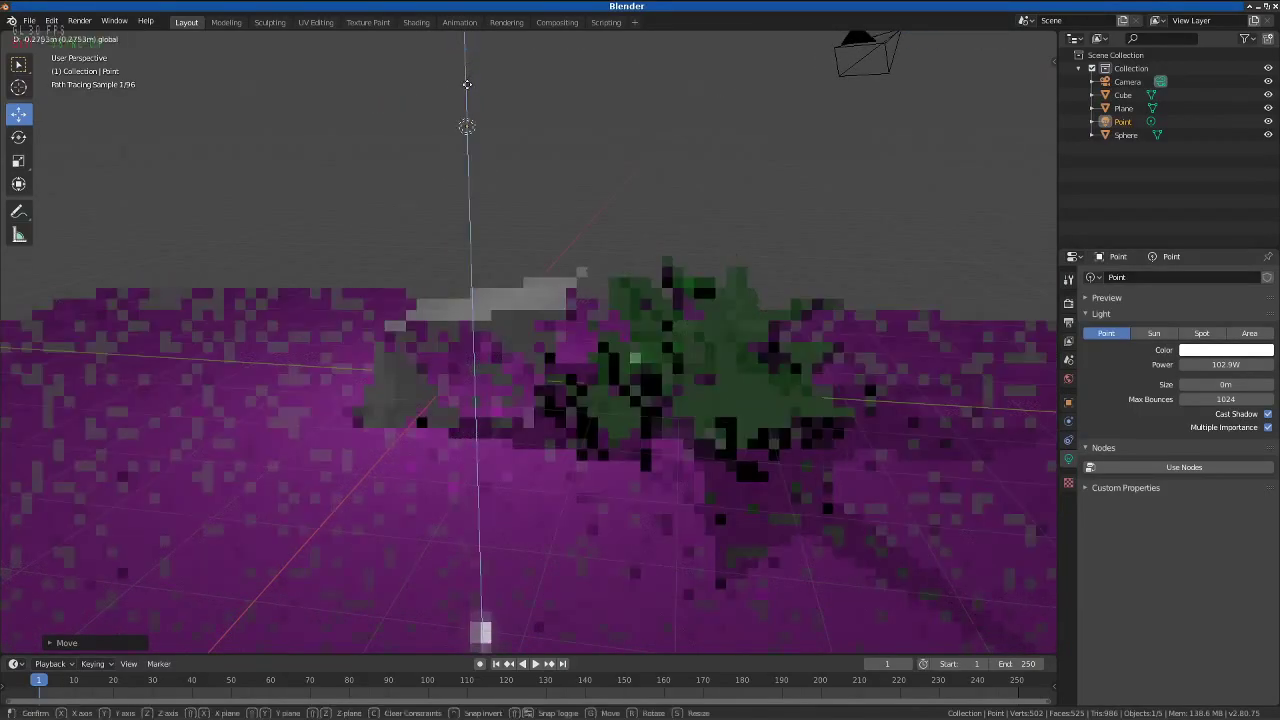
click(470, 122)
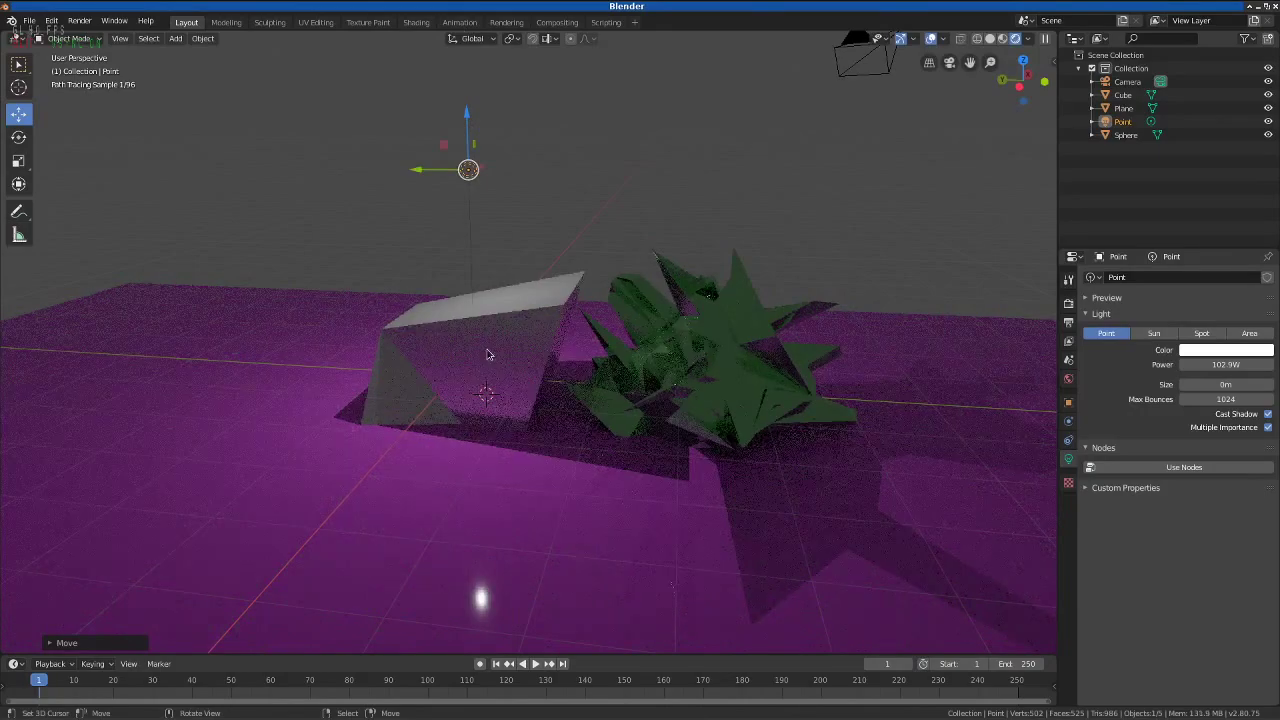
mouse_move(468, 170)
mouse_down()
mouse_move(542, 163)
mouse_move(538, 180)
mouse_move(470, 220)
mouse_move(426, 220)
mouse_move(495, 380)
mouse_move(525, 339)
mouse_move(491, 393)
mouse_up()
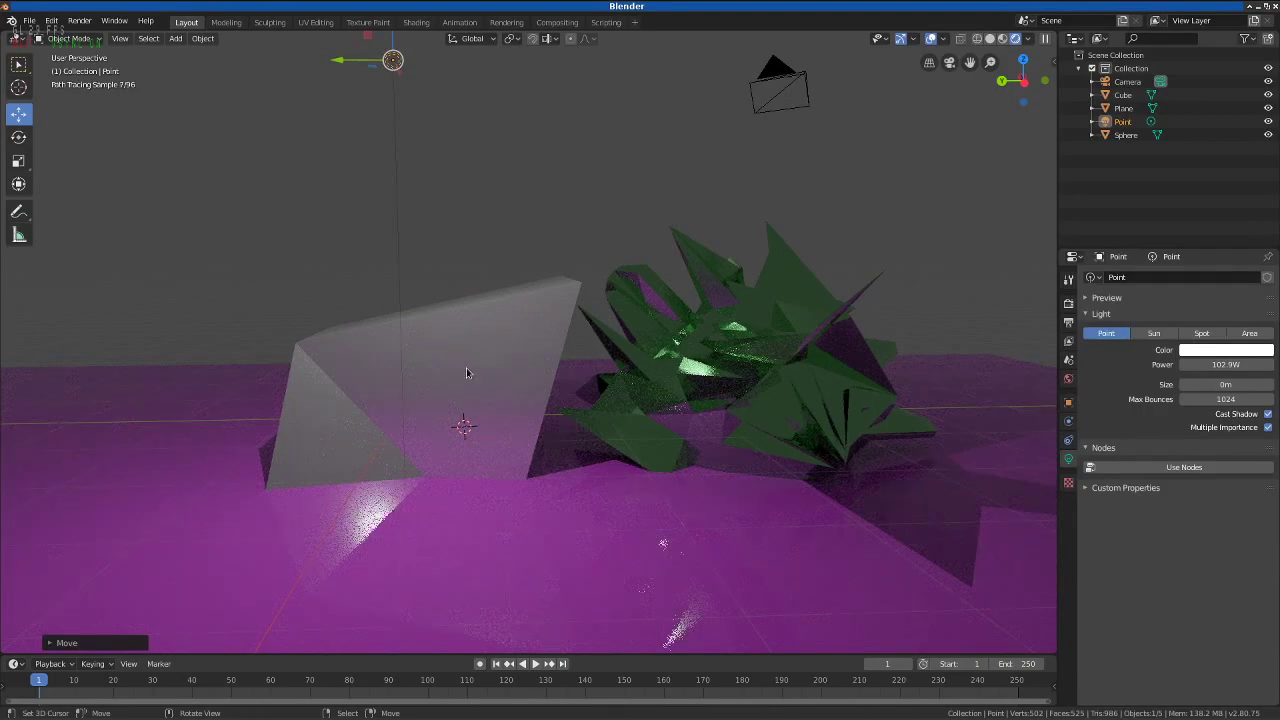
- Set the Roughness of the cube's material and of the spiky sphere's material to 1.000
click(466, 373)
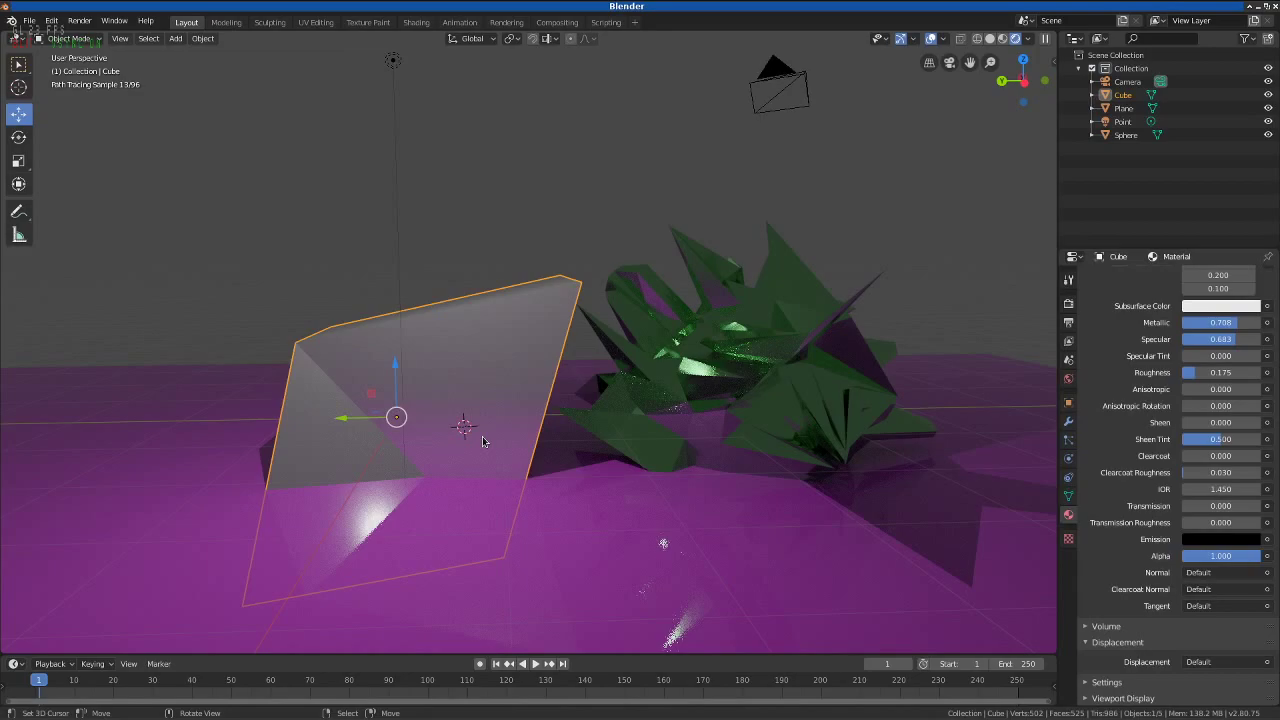
drag(1215, 372, 1225, 372)
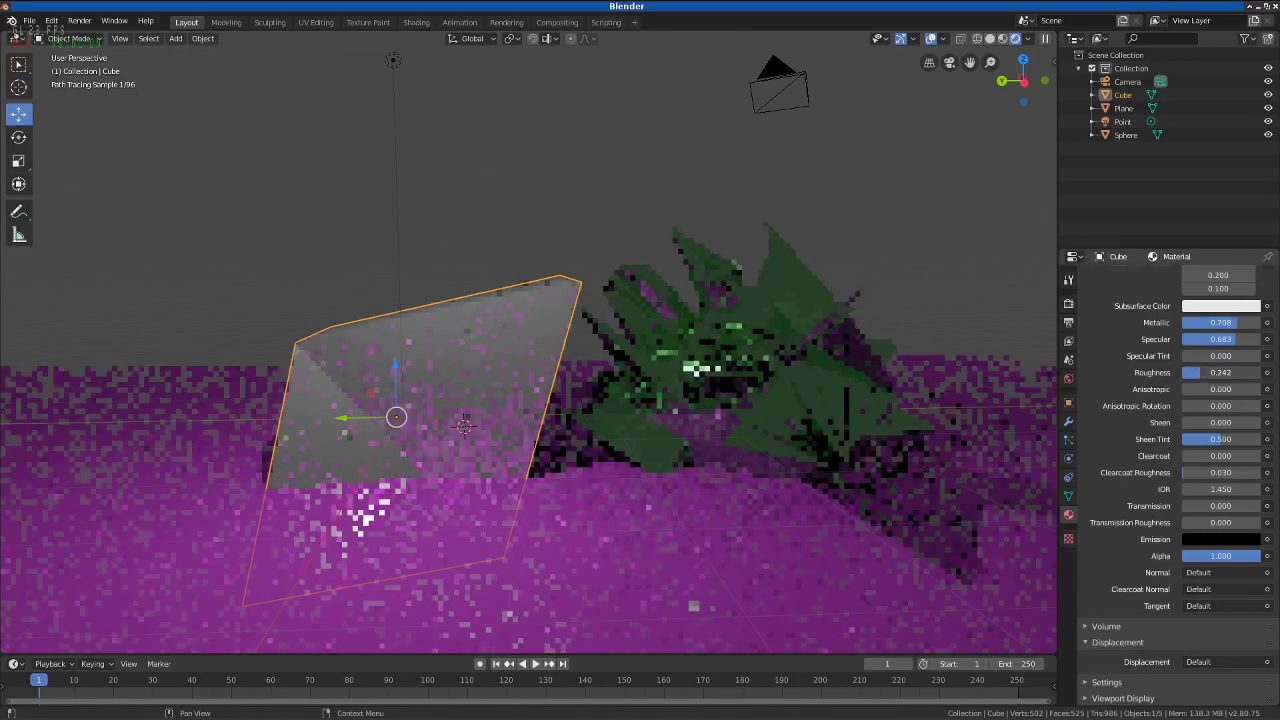
mouse_move(1220, 372)
mouse_down()
mouse_move(1205, 372)
mouse_move(1260, 372)
mouse_up()
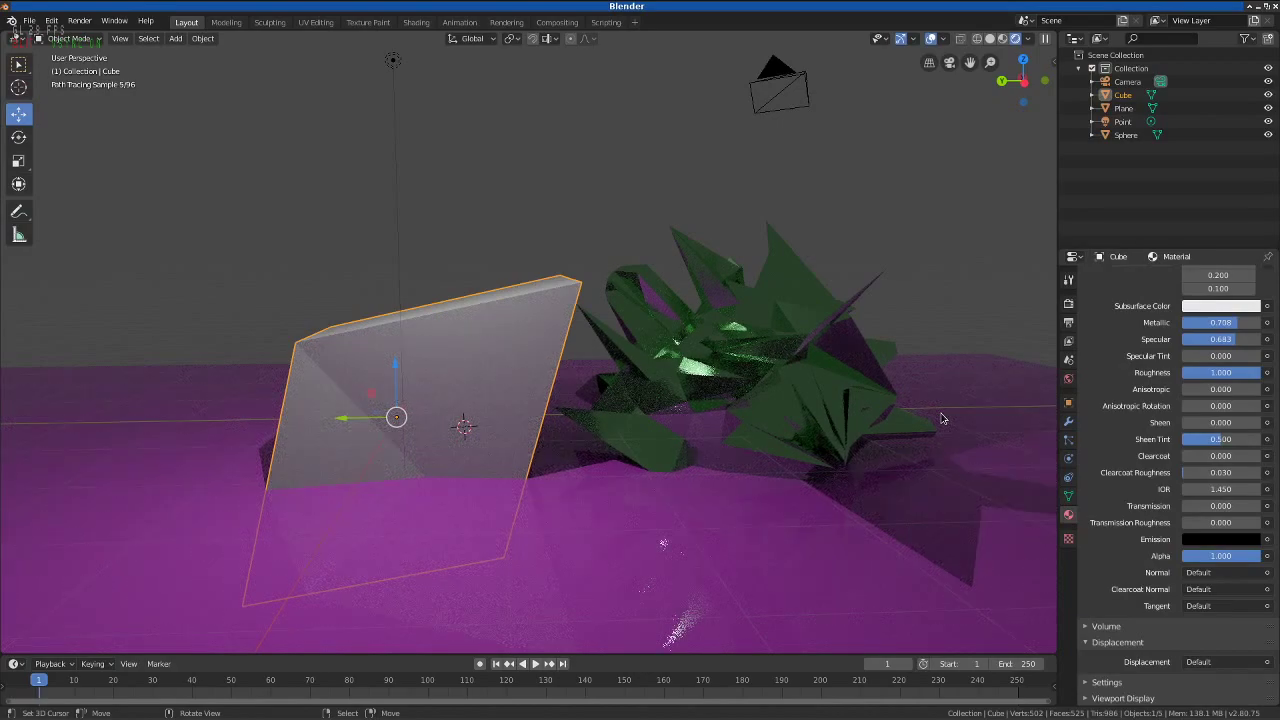
click(831, 413)
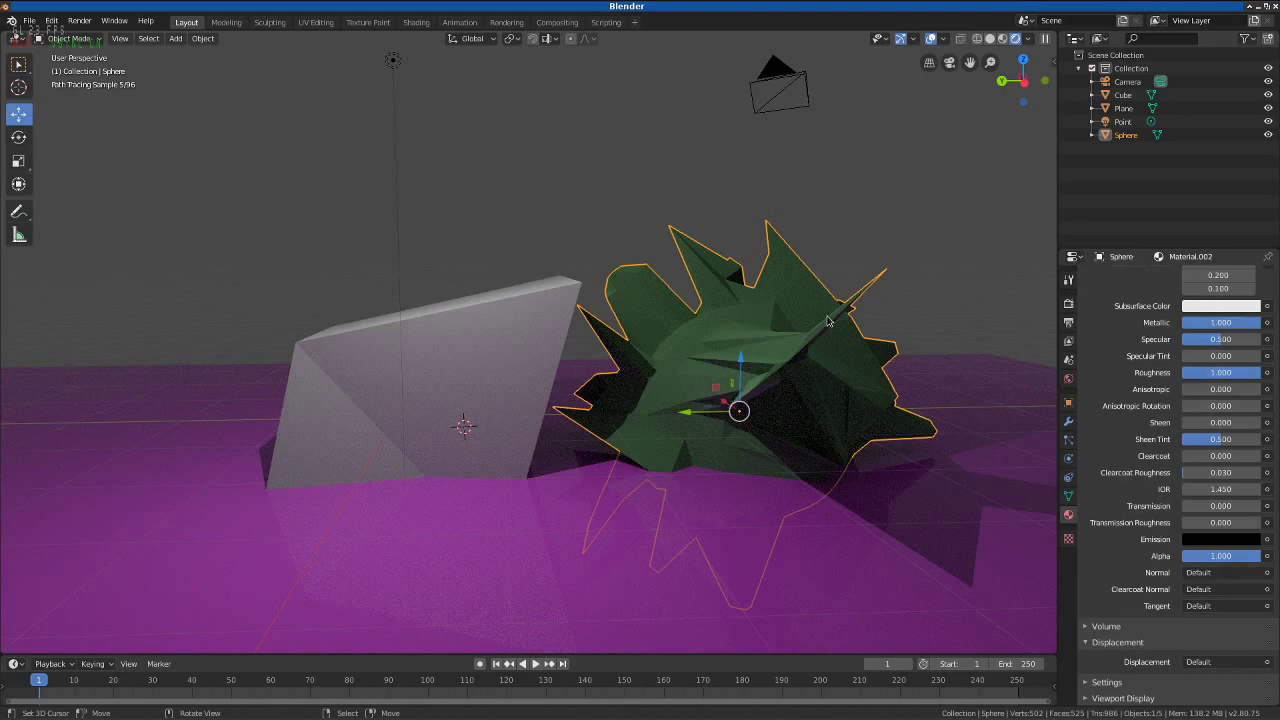
click(977, 294)
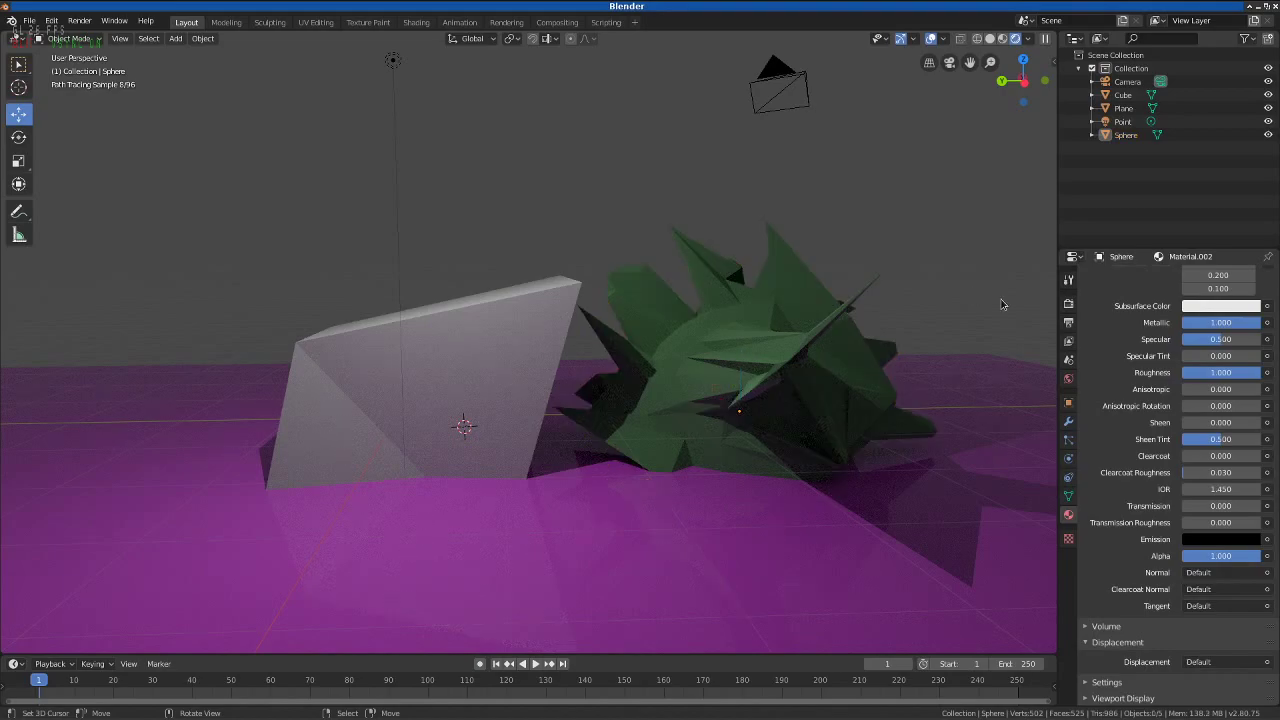
- Move the point light along the Y axis from the cube to beyond the far side of the spiky sphere
mouse_move(993, 308)
mouse_down()
mouse_move(697, 421)
mouse_move(411, 220)
mouse_up()
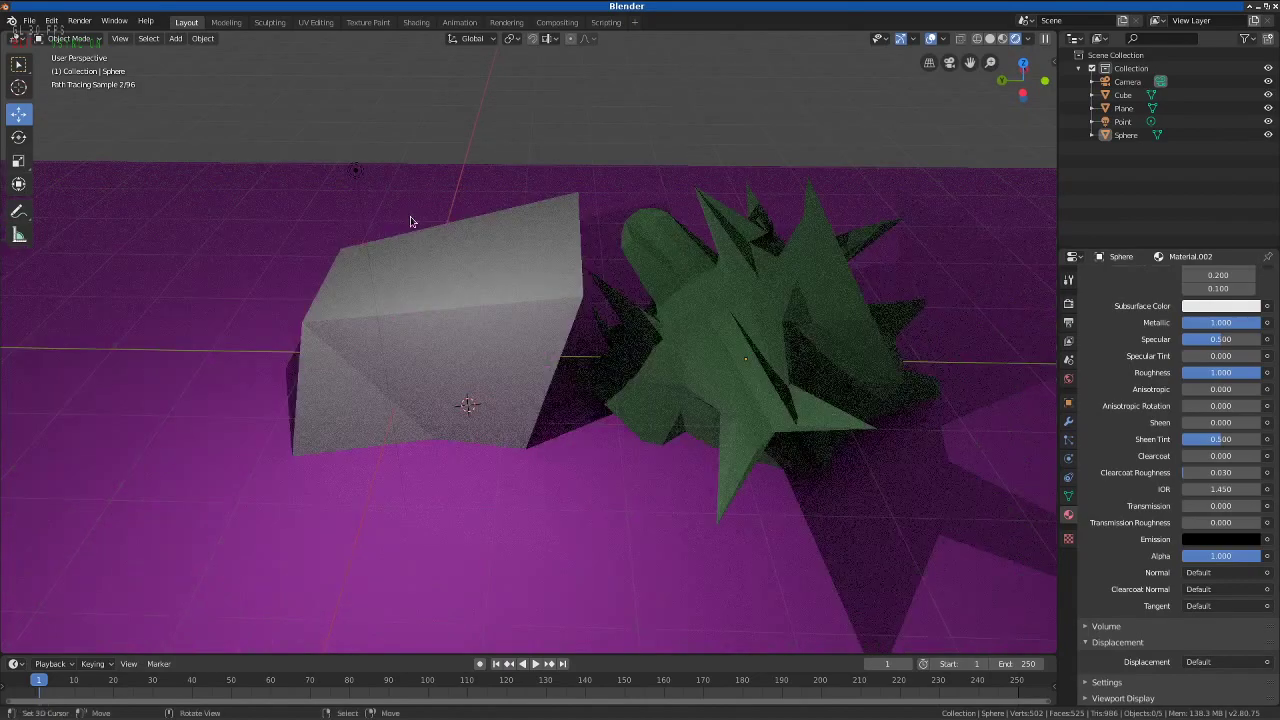
click(357, 173)
key(g)
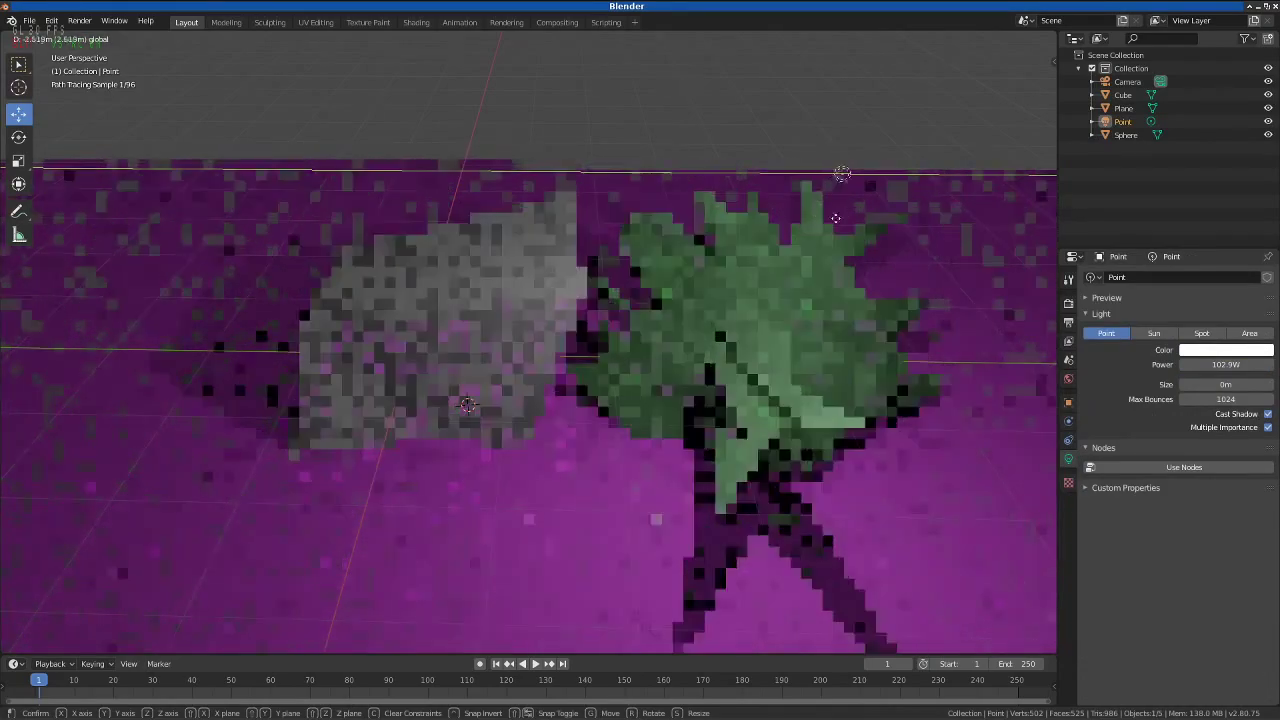
click(953, 193)
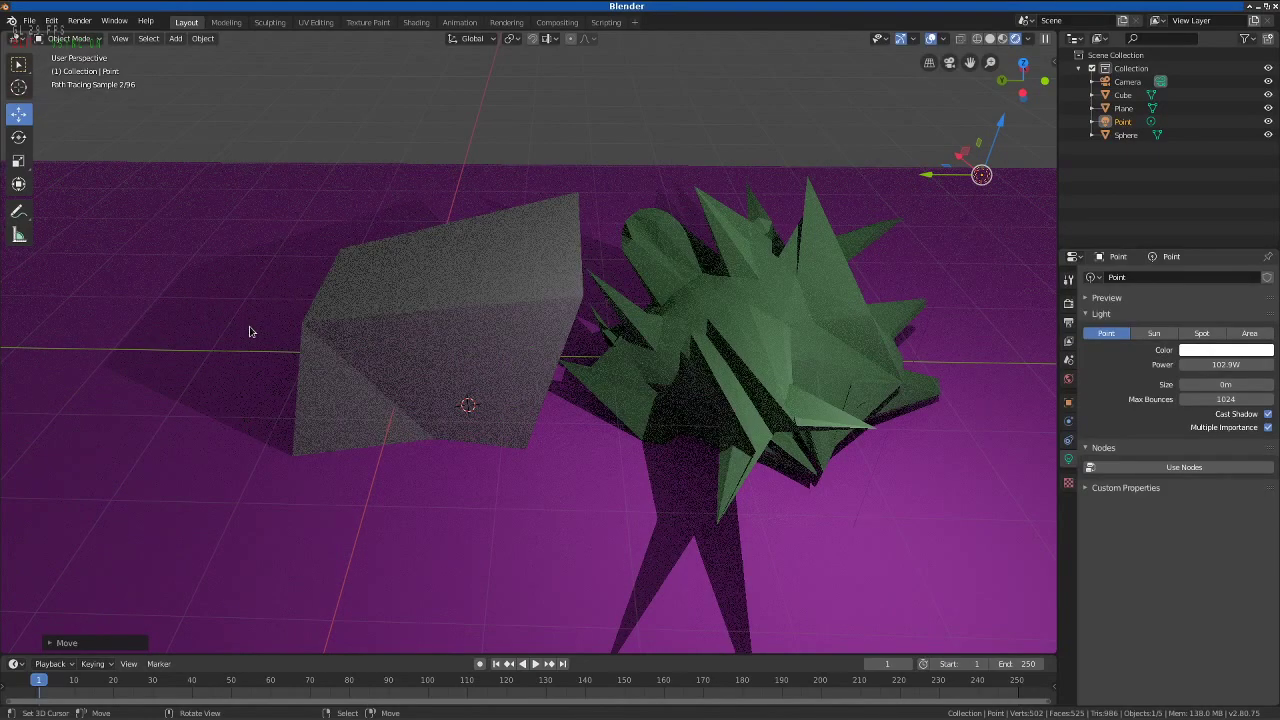
- Select the plane and set its material's Specular to 1.000 and Roughness to 0.000
click(306, 416)
click(1068, 514)
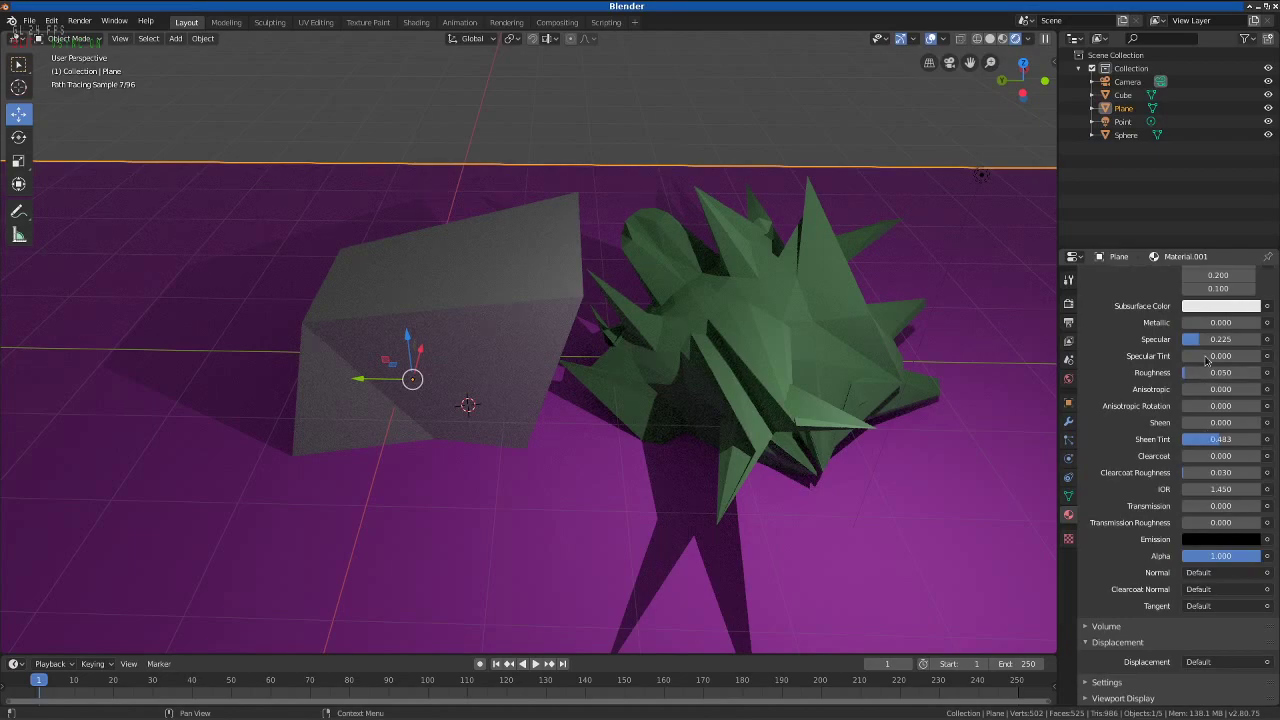
drag(1208, 339, 1240, 339)
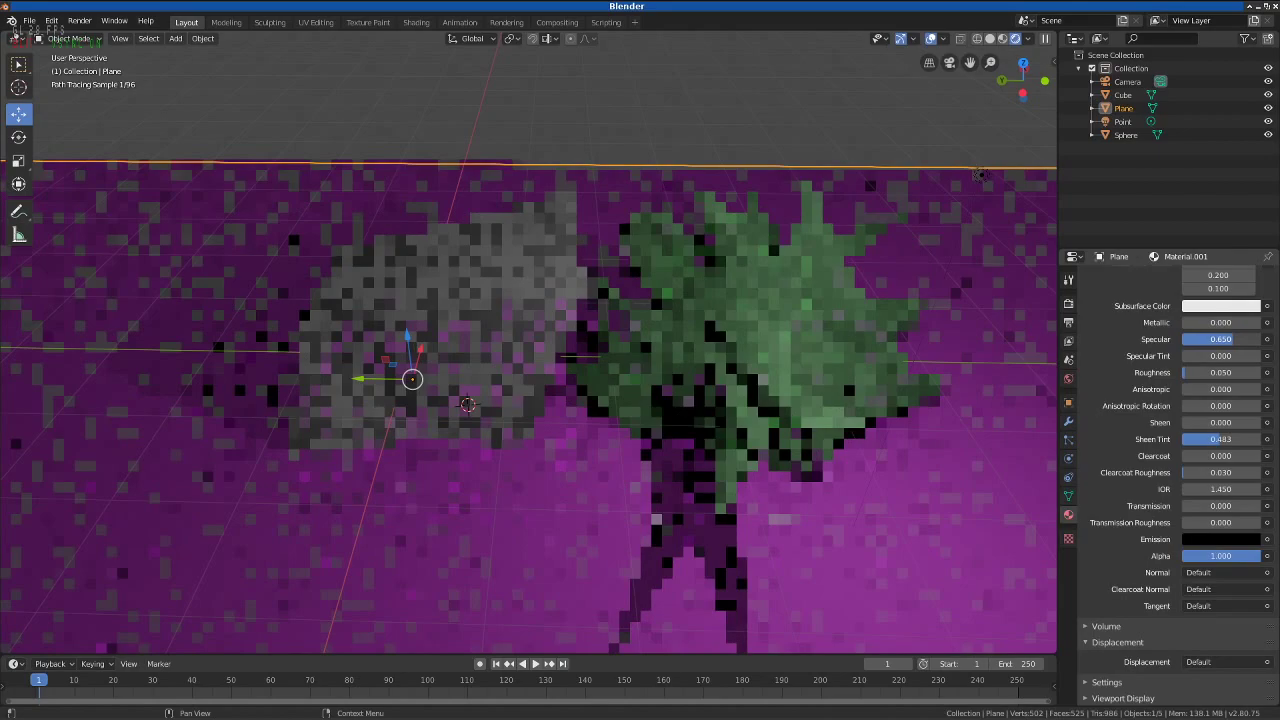
drag(1240, 339, 1258, 339)
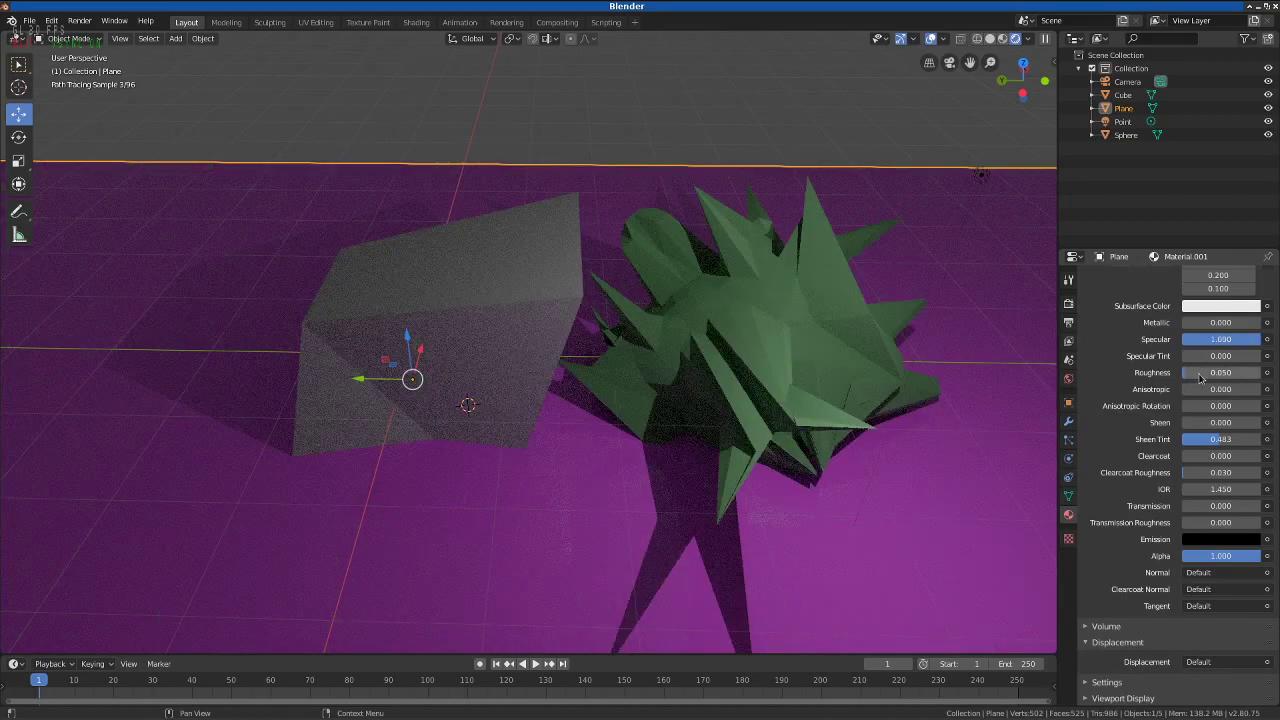
mouse_move(1200, 377)
mouse_down()
mouse_move(1260, 373)
mouse_move(866, 430)
mouse_up()
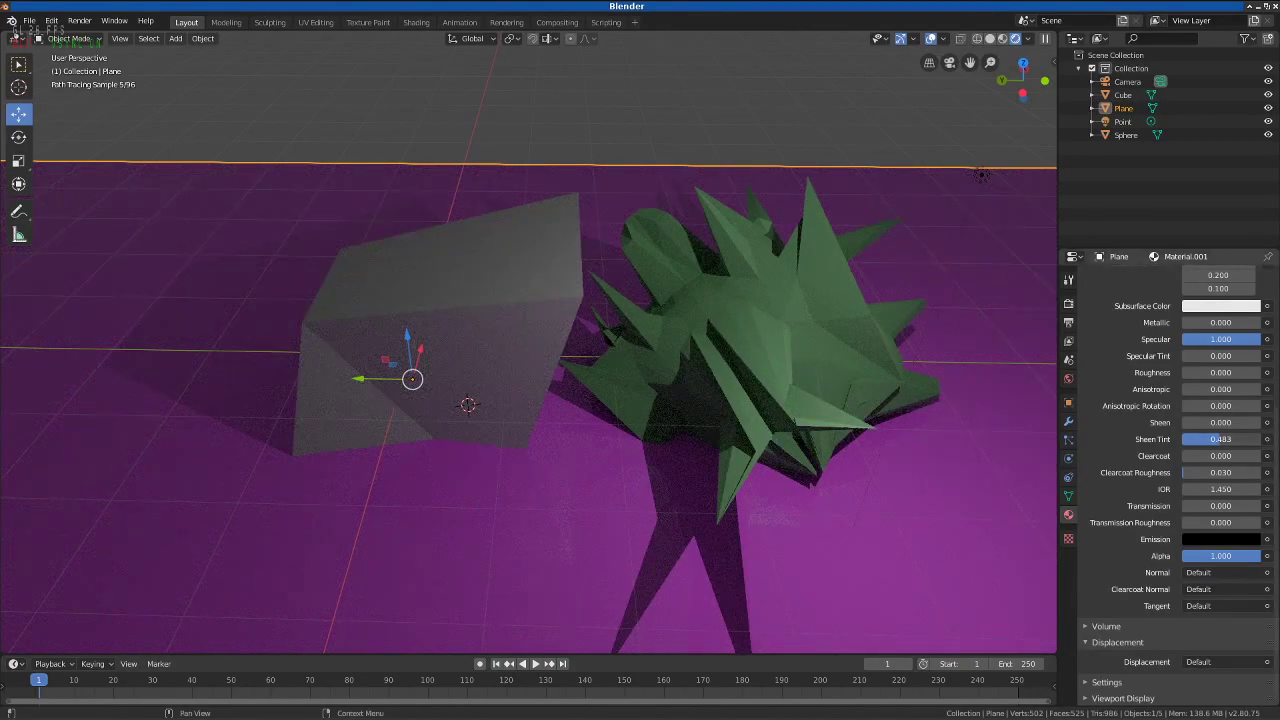
- Set the plane material's Sheen Tint and Clearcoat Roughness to 0.000 and its Metallic to 1.000
mouse_move(1220, 439)
mouse_down()
mouse_move(1255, 439)
mouse_move(1185, 439)
mouse_move(1249, 472)
mouse_move(1218, 487)
mouse_up()
mouse_move(1245, 556)
mouse_down()
mouse_move(1185, 556)
mouse_move(1262, 556)
mouse_up()
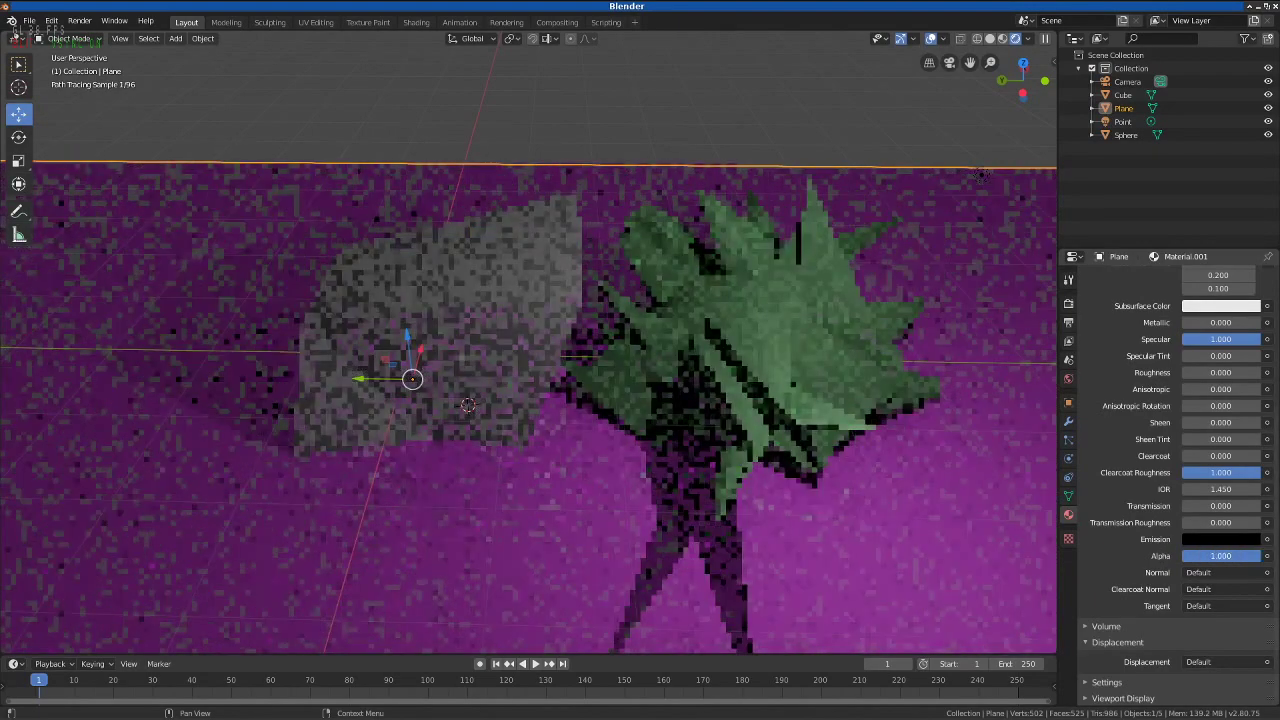
mouse_move(1190, 522)
mouse_down()
mouse_move(1243, 527)
mouse_move(1183, 523)
mouse_up()
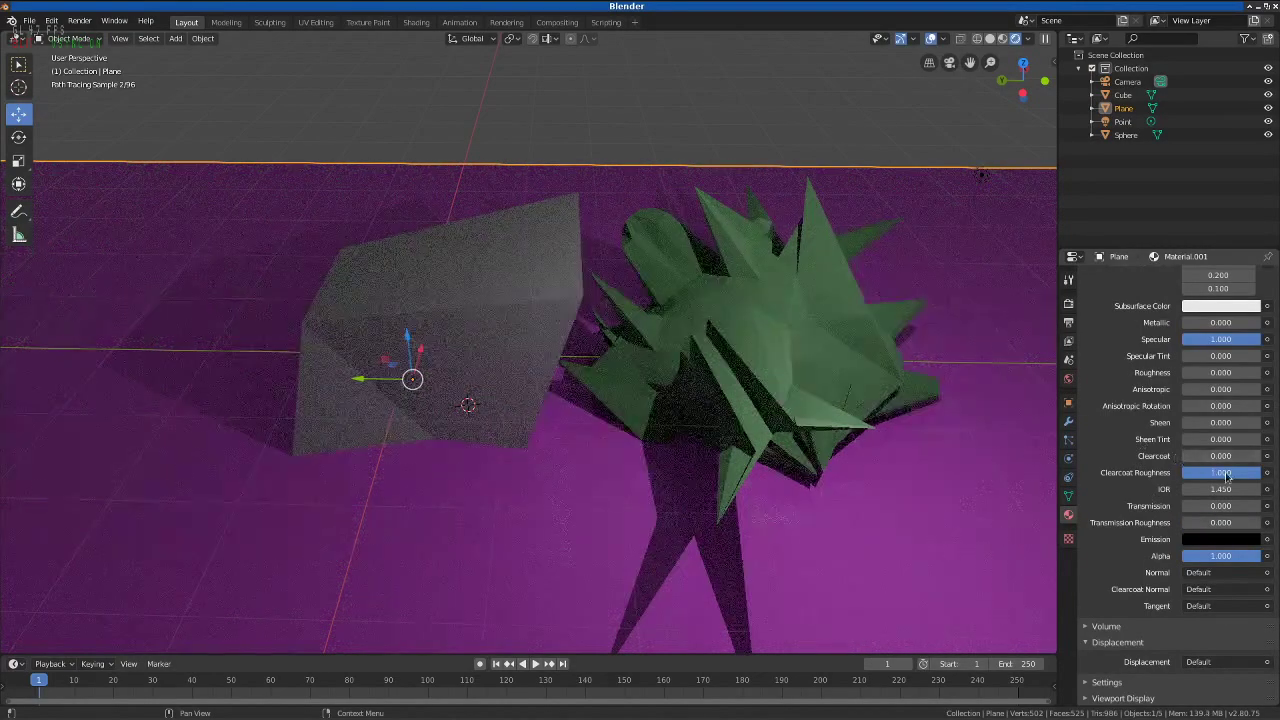
drag(1208, 468, 1184, 470)
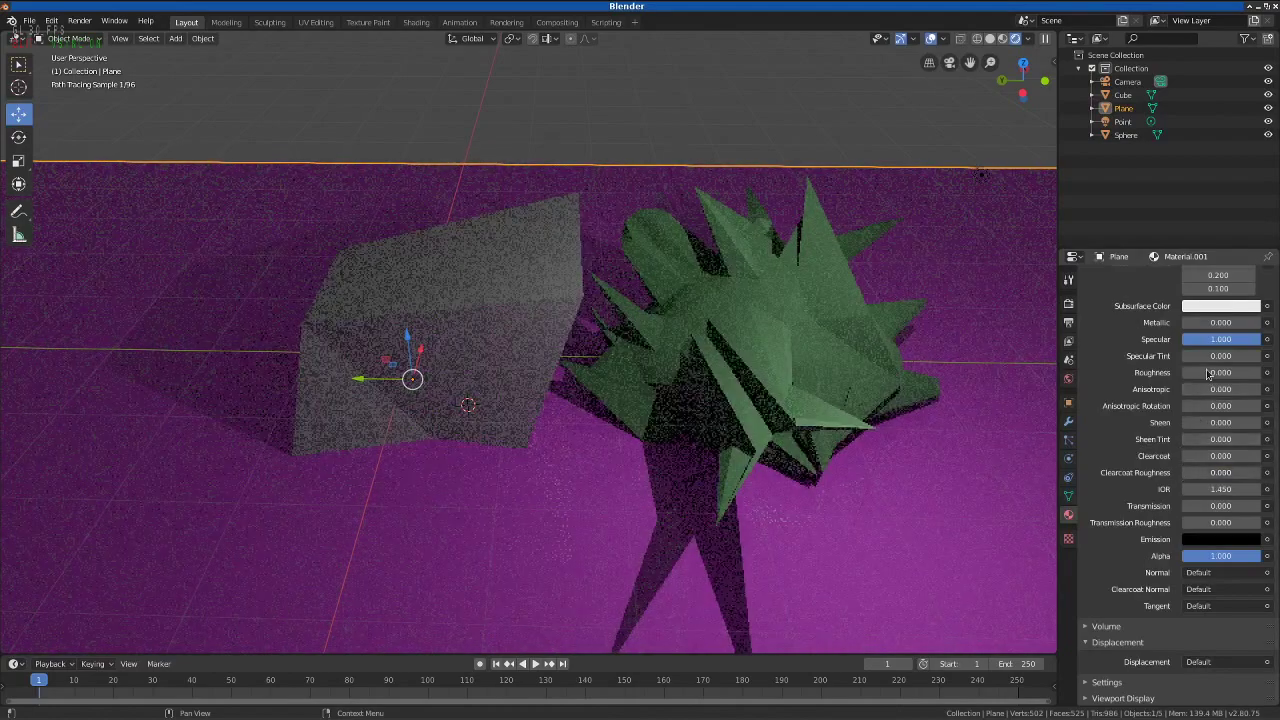
mouse_move(1233, 341)
mouse_down()
mouse_move(1203, 346)
mouse_move(1262, 343)
mouse_move(1265, 325)
mouse_up()
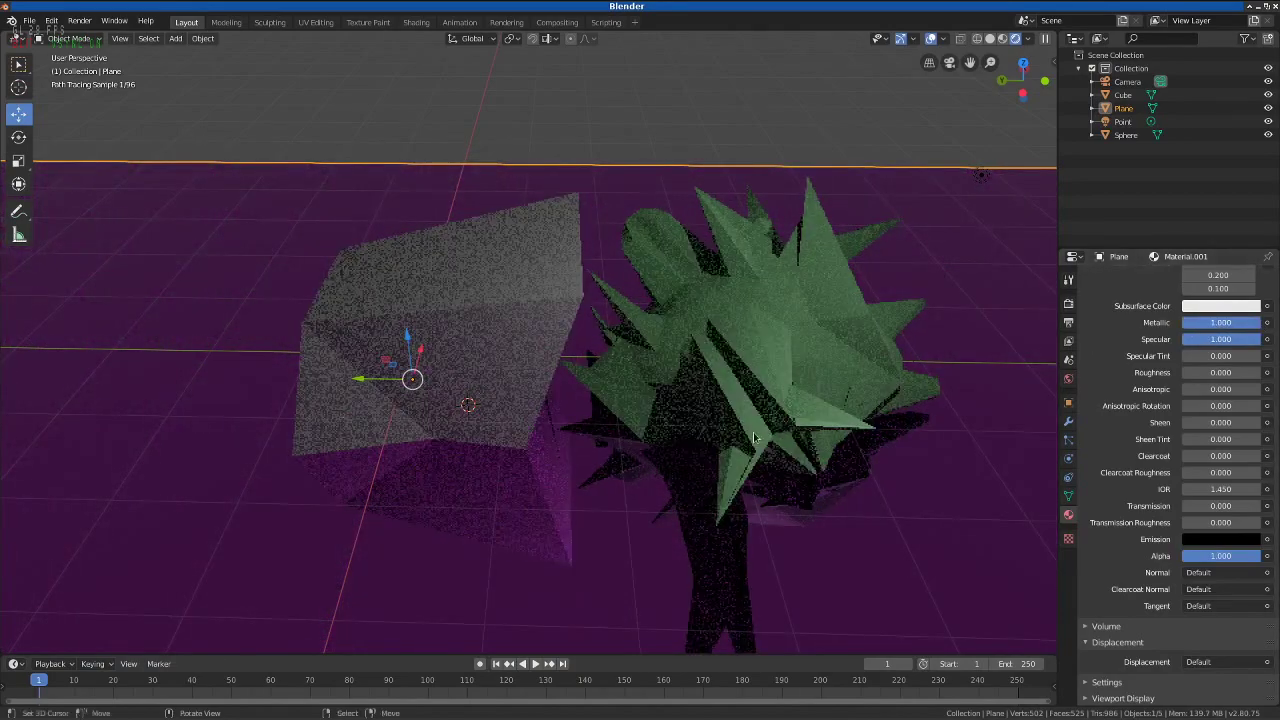
mouse_move(500, 454)
mouse_down()
mouse_move(533, 409)
mouse_move(510, 407)
mouse_up()
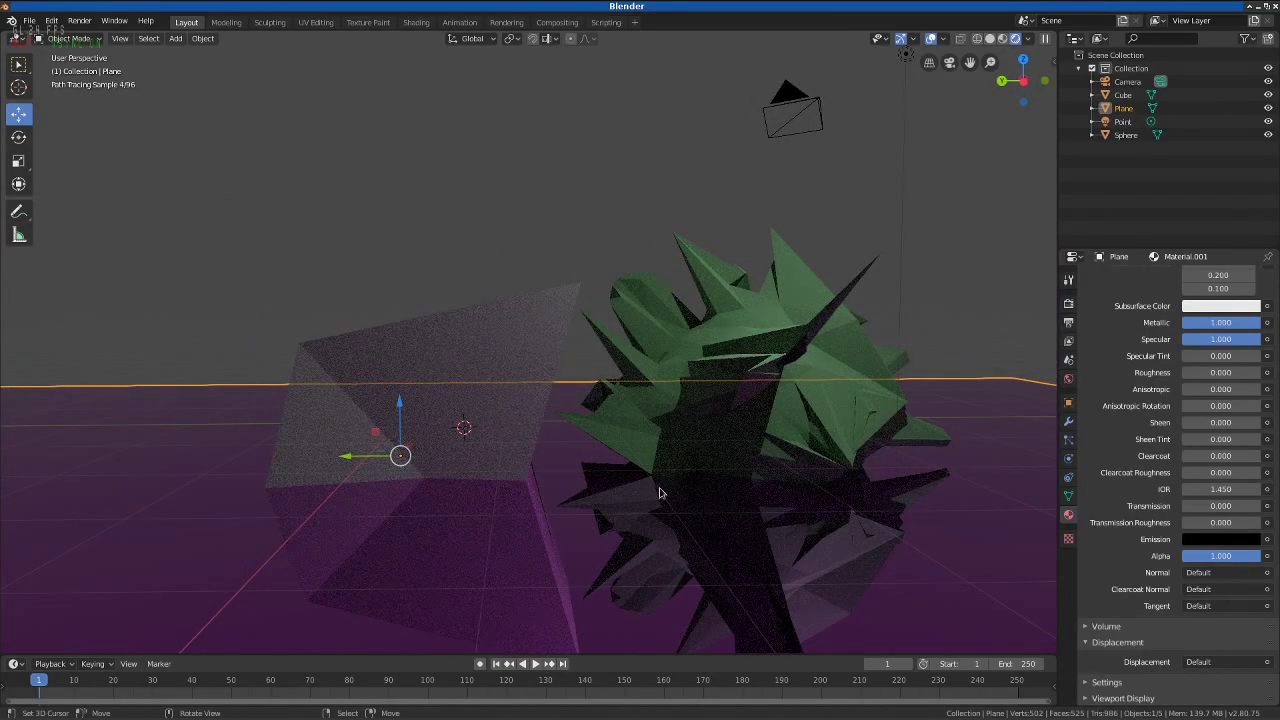
- Try Roughness values of 1.000 and 0.217 on the plane's material and return it to 0.000
drag(1222, 372, 1262, 373)
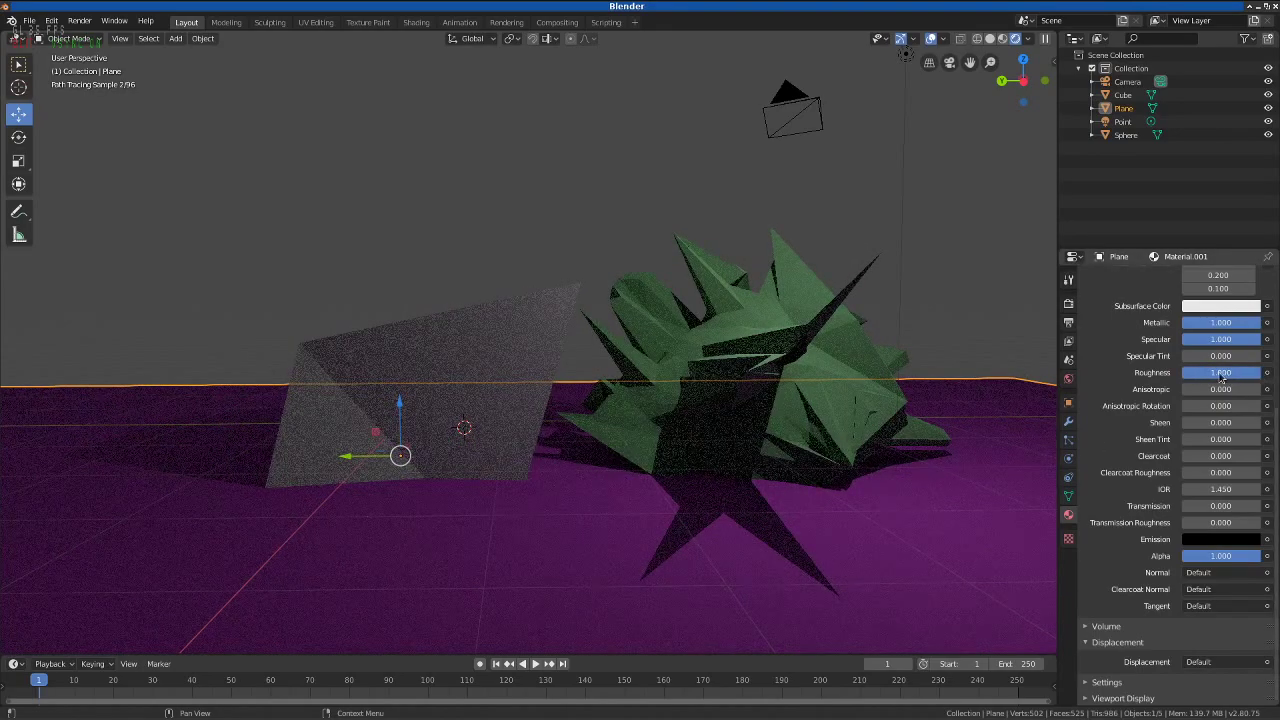
drag(1219, 374, 1200, 375)
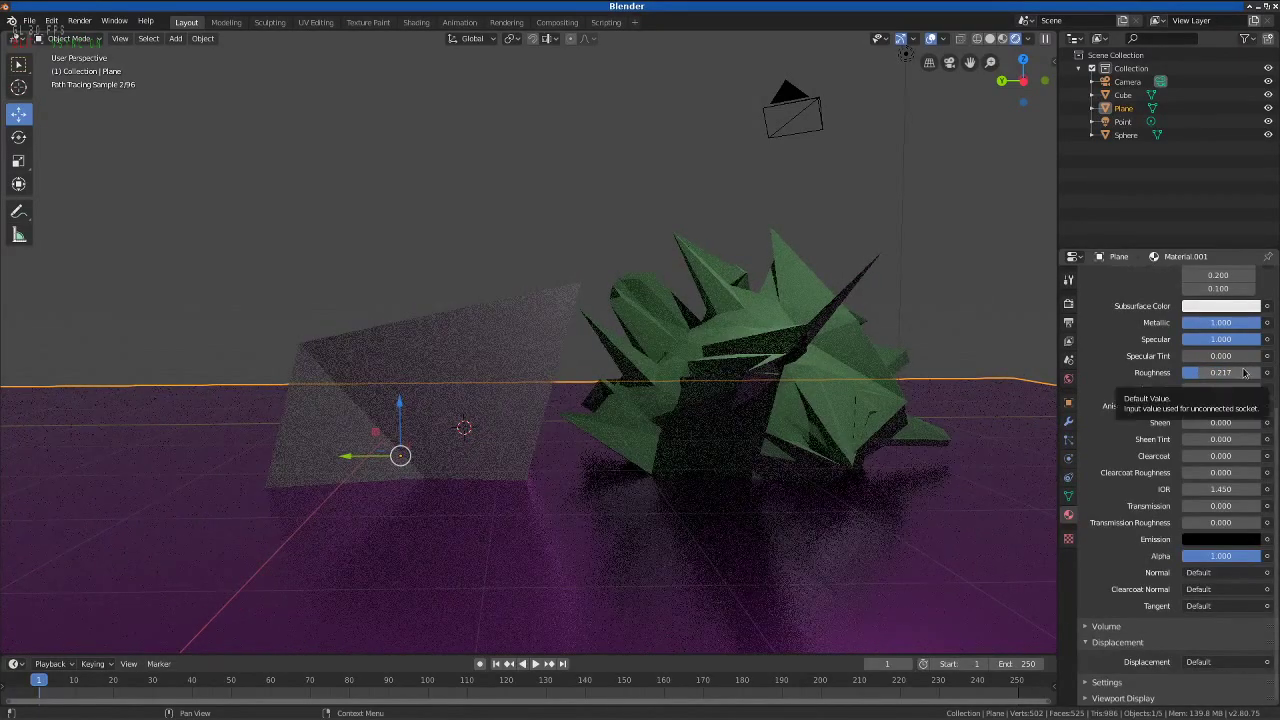
drag(1219, 374, 725, 381)
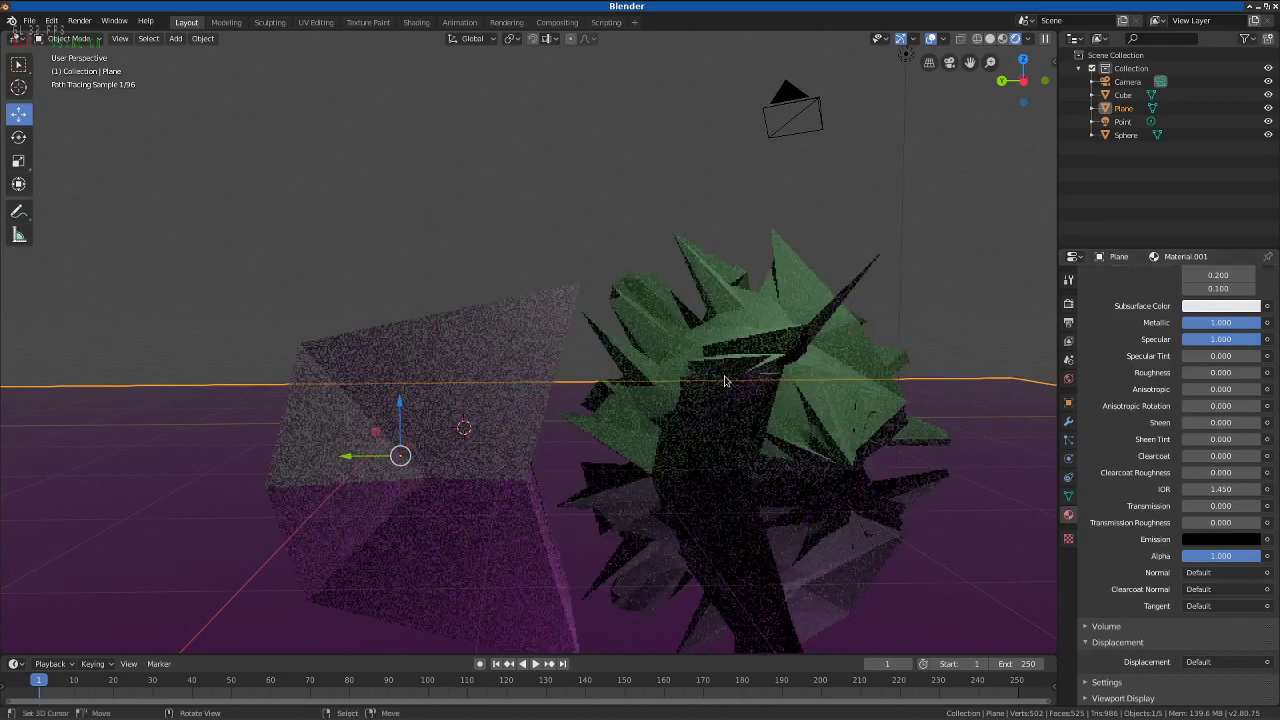
- Move the point light along the Y axis from beyond the spiky sphere to just past the cube
mouse_move(509, 400)
mouse_down()
mouse_move(505, 464)
mouse_move(546, 483)
mouse_move(614, 486)
mouse_move(724, 417)
mouse_move(447, 492)
mouse_move(277, 497)
mouse_up()
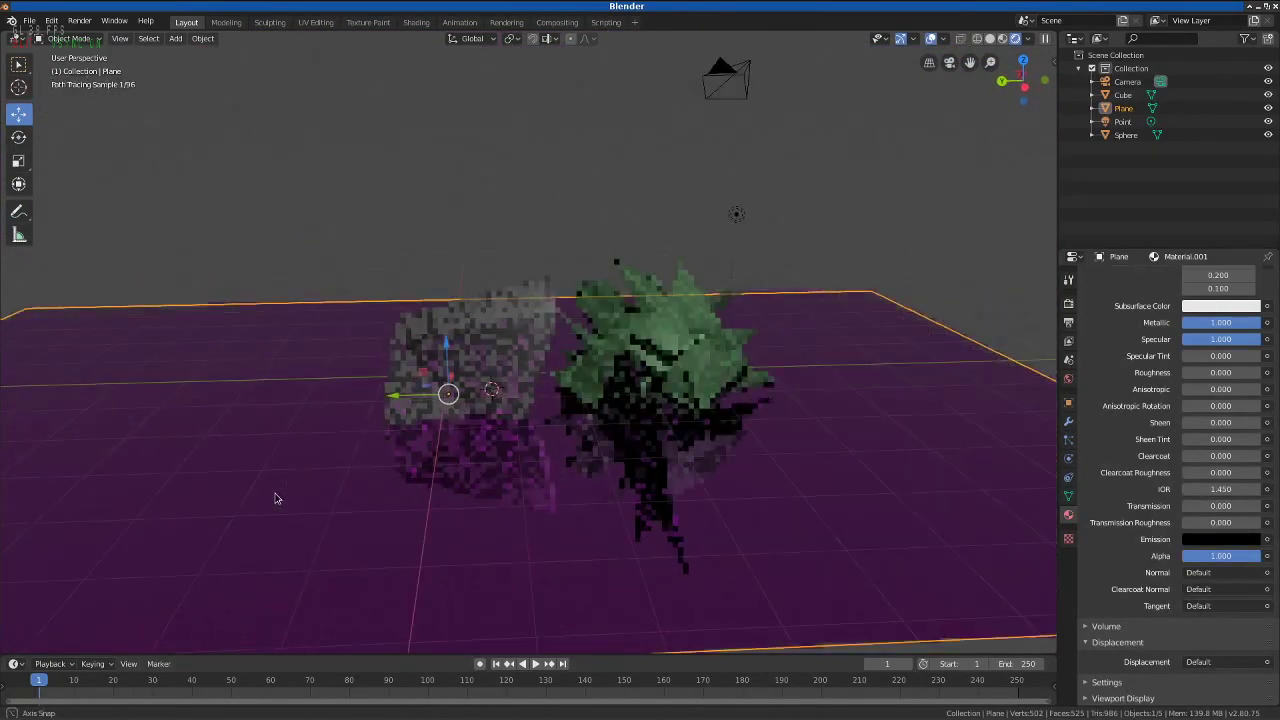
click(736, 214)
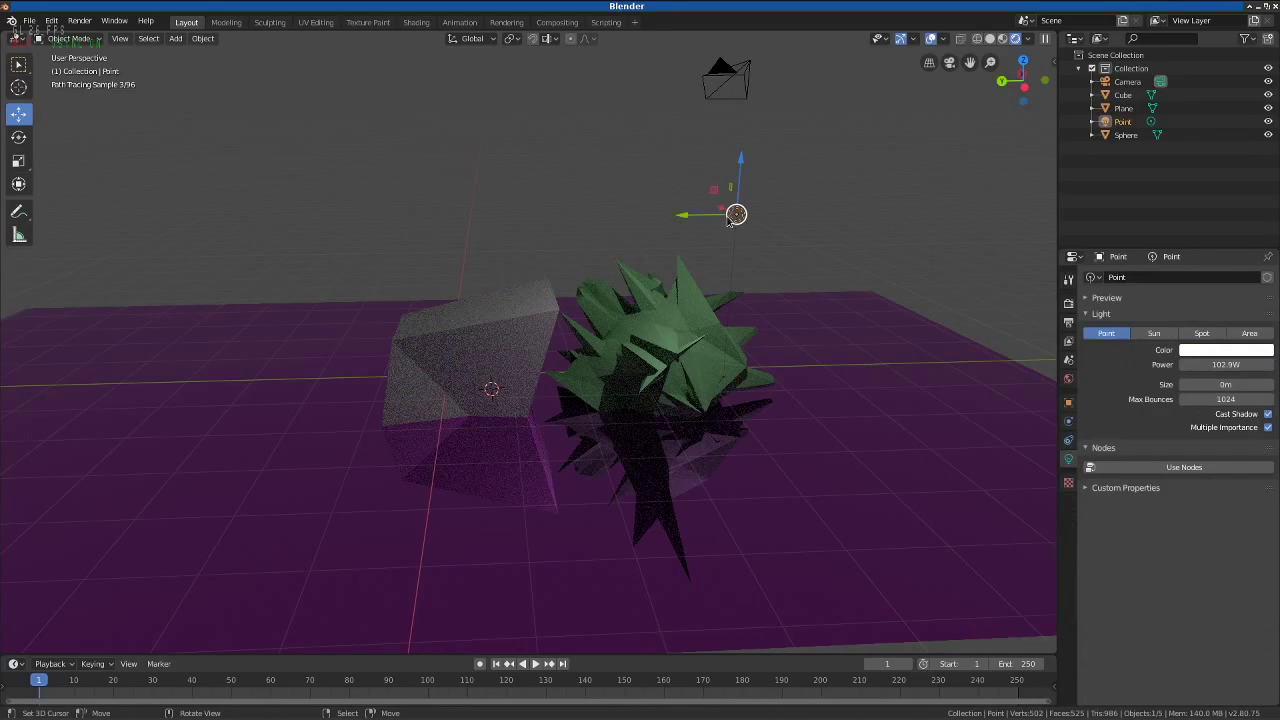
drag(686, 217, 326, 243)
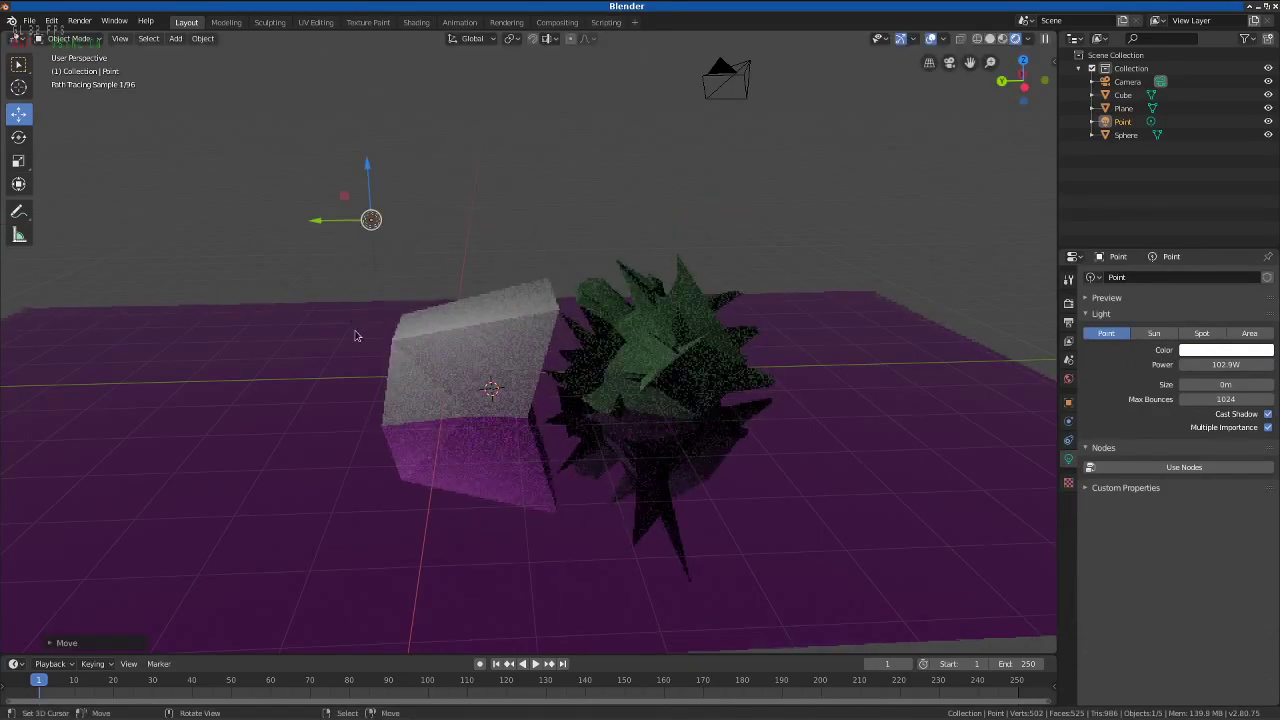
- Select the purple plane and raise its material's Roughness through 0.375, 0.567 and 0.792 to 1.000
click(566, 500)
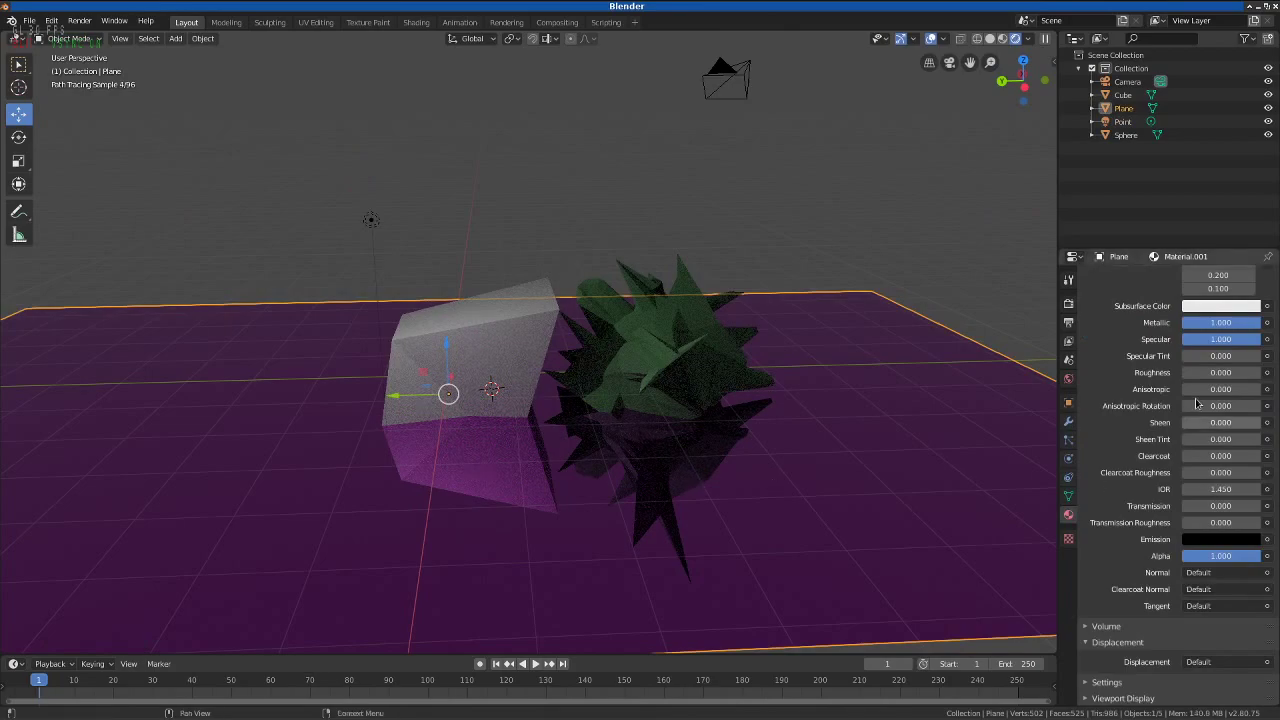
drag(1199, 372, 1208, 374)
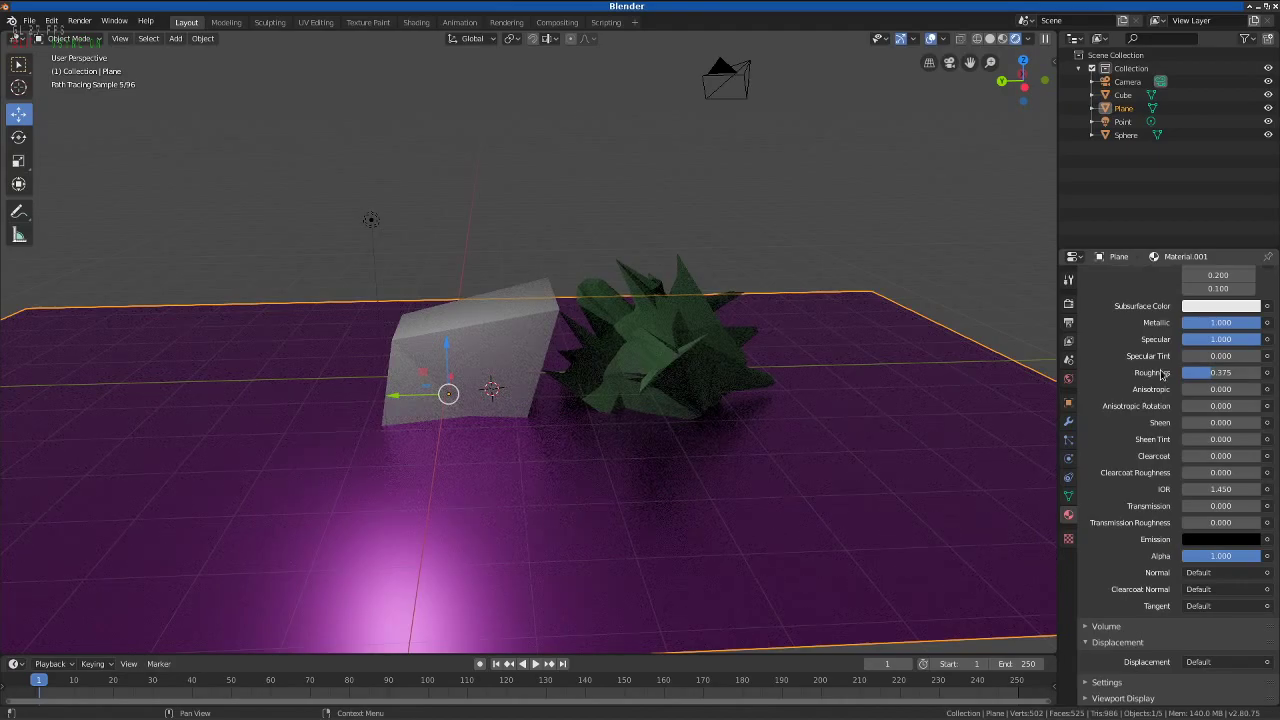
drag(1199, 373, 1213, 373)
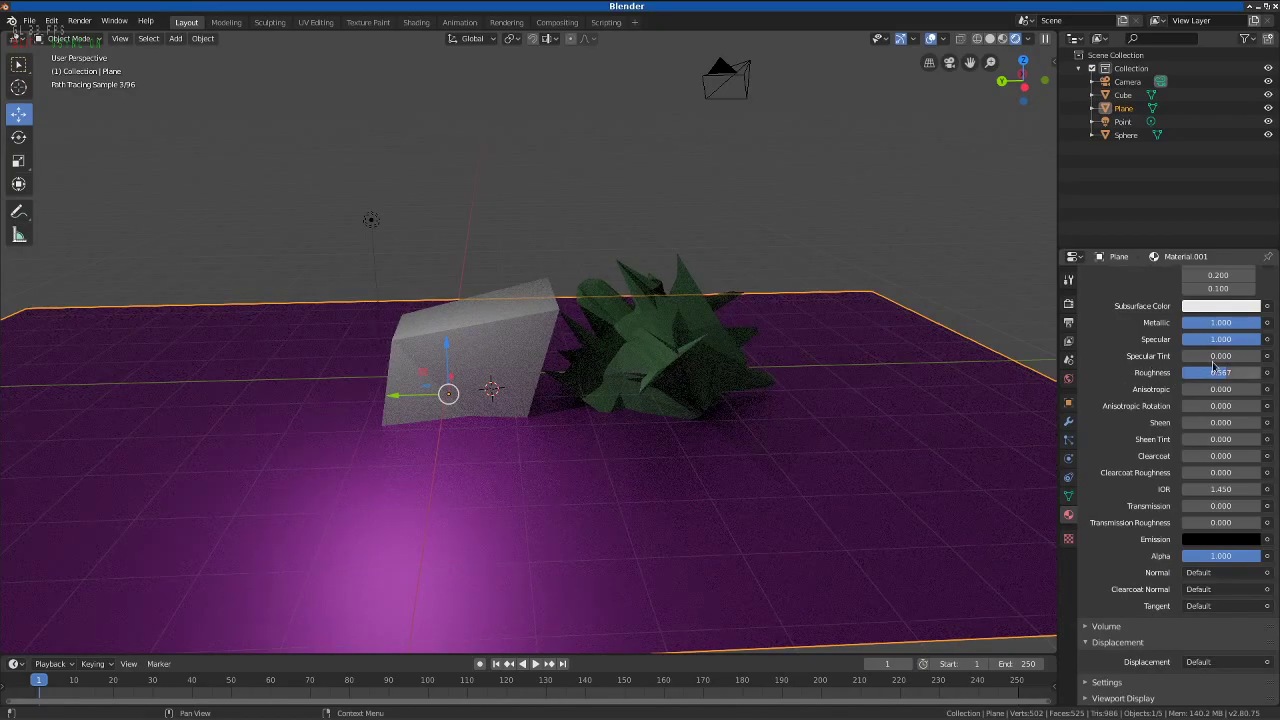
drag(1237, 374, 1253, 374)
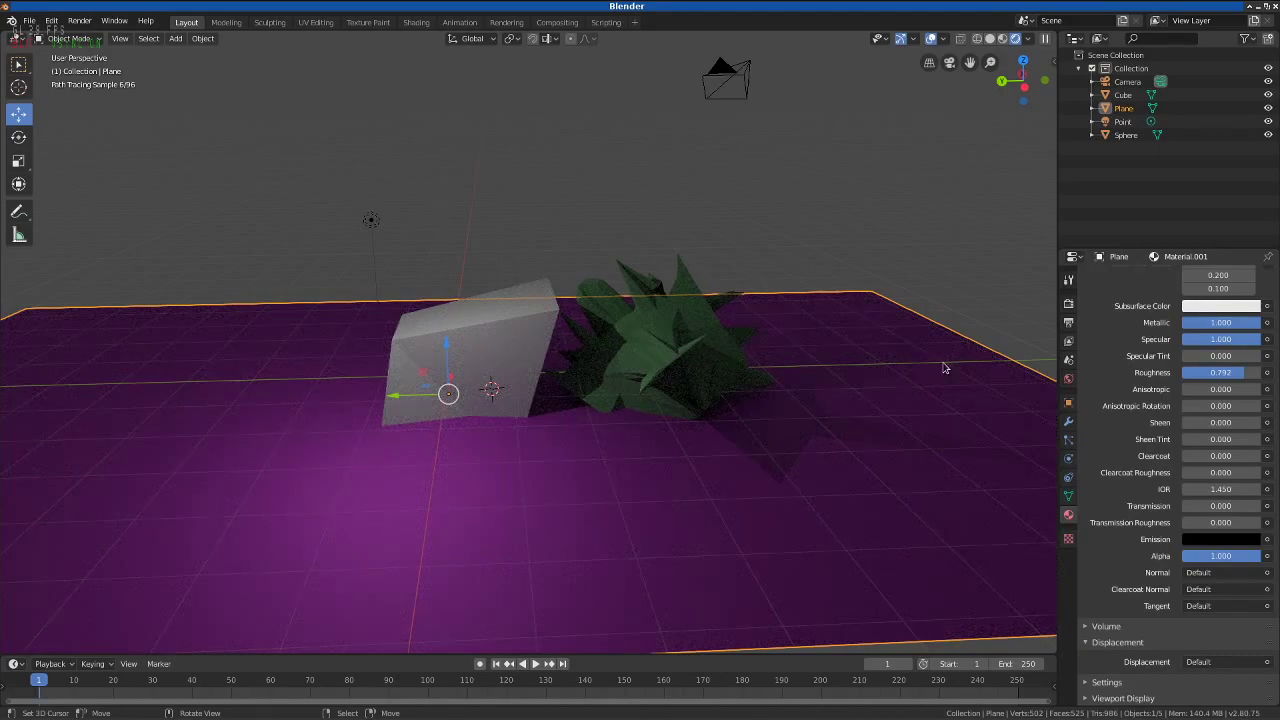
drag(1215, 372, 1262, 372)
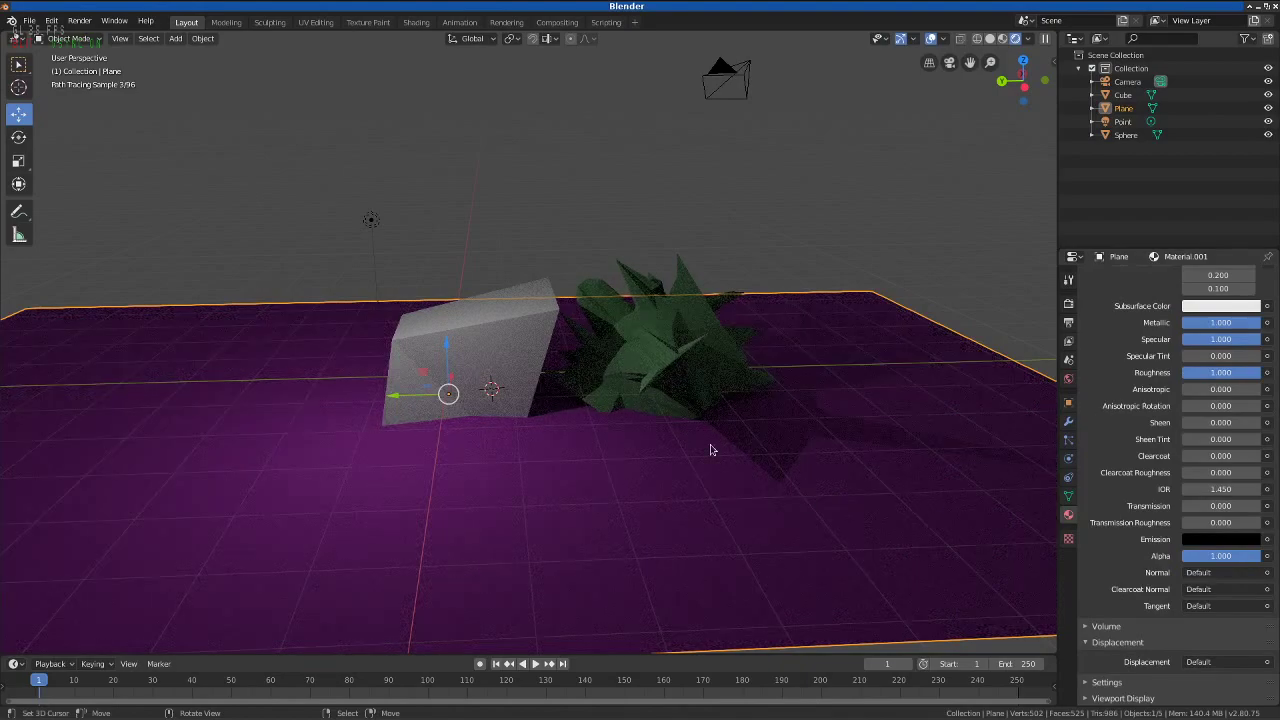
- Move the point light along the Y axis back across the scene until it is above the spiky sphere's far side
click(371, 221)
key(g)
key(y)
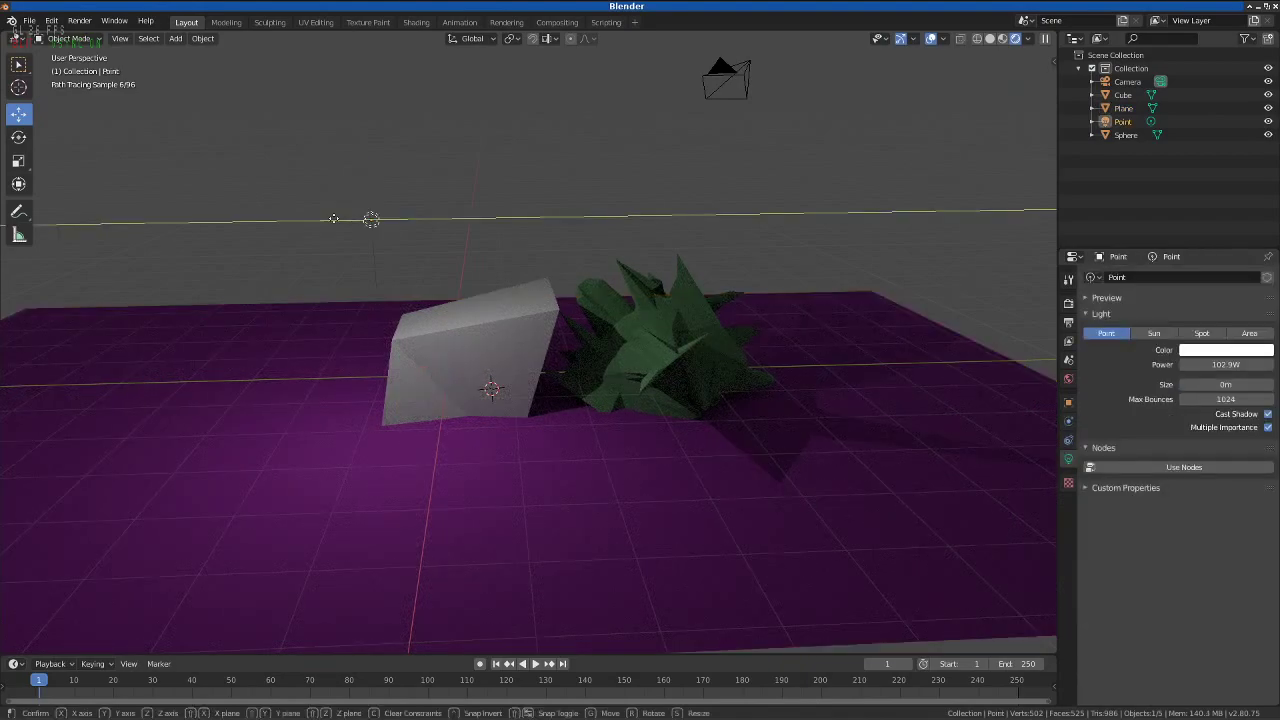
click(733, 217)
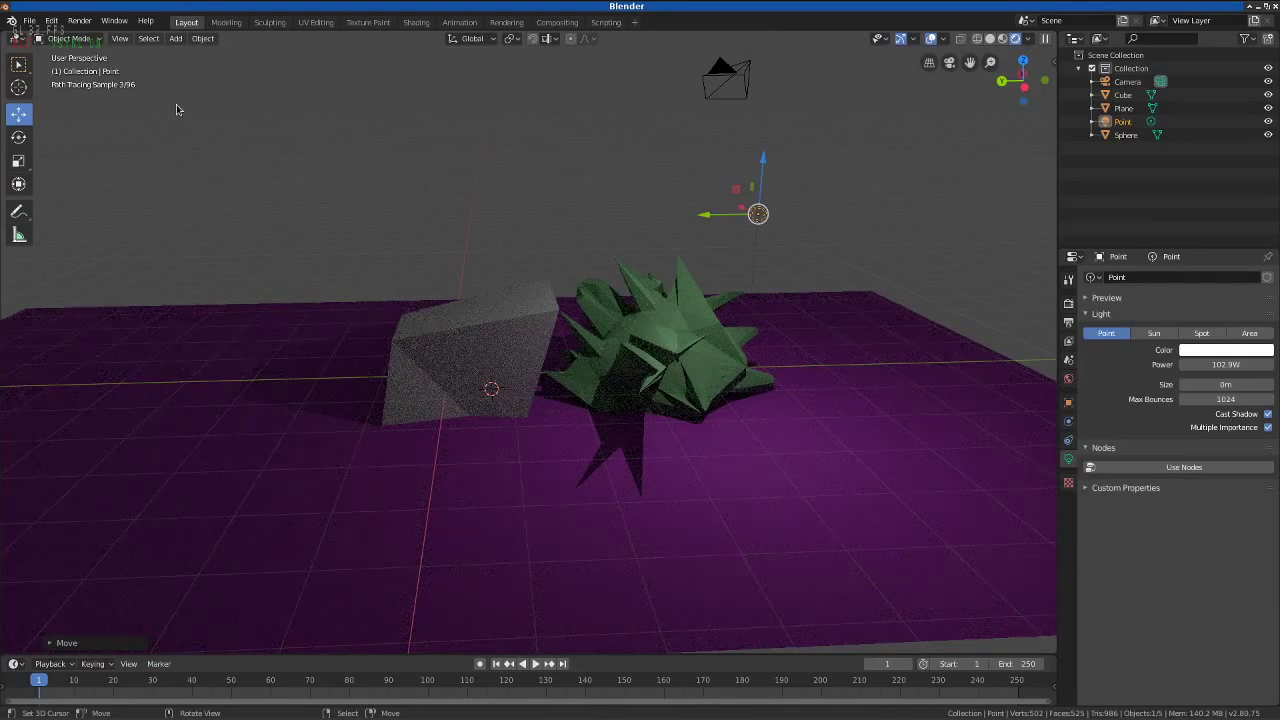
- Add an ico sphere, move it along Y to the cube's free side and raise it slightly out of the plane
click(175, 38)
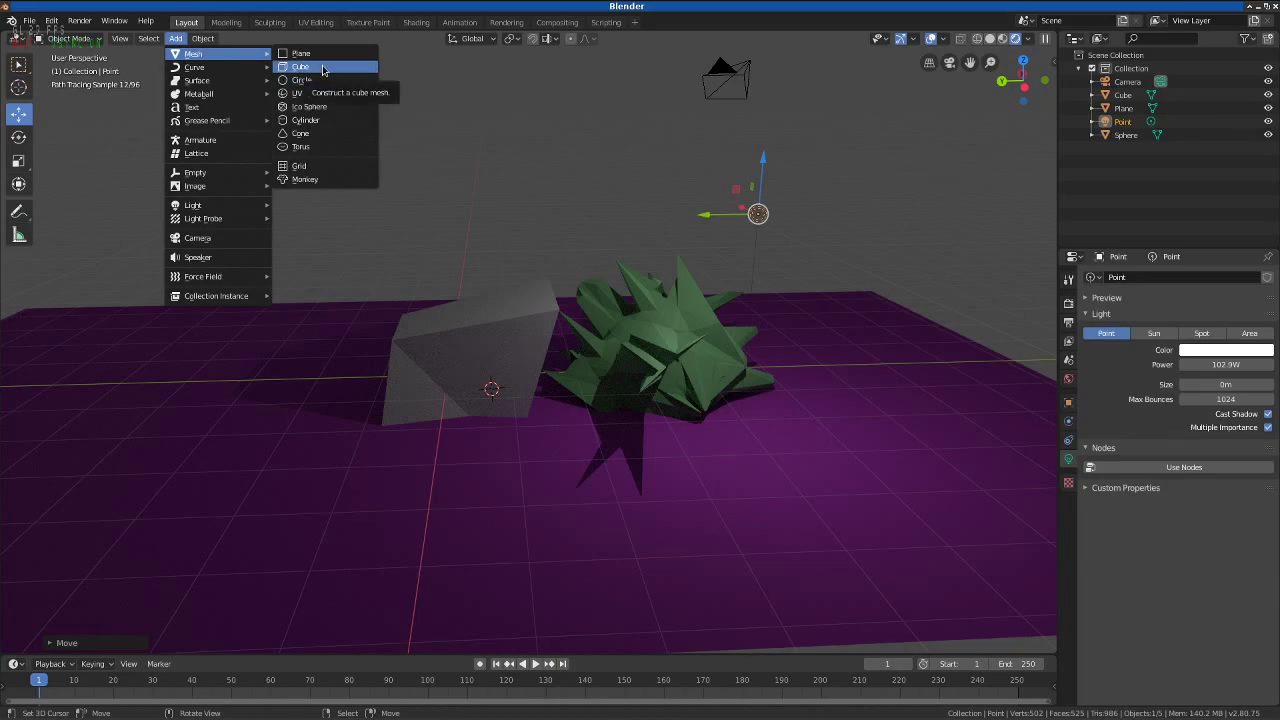
click(309, 106)
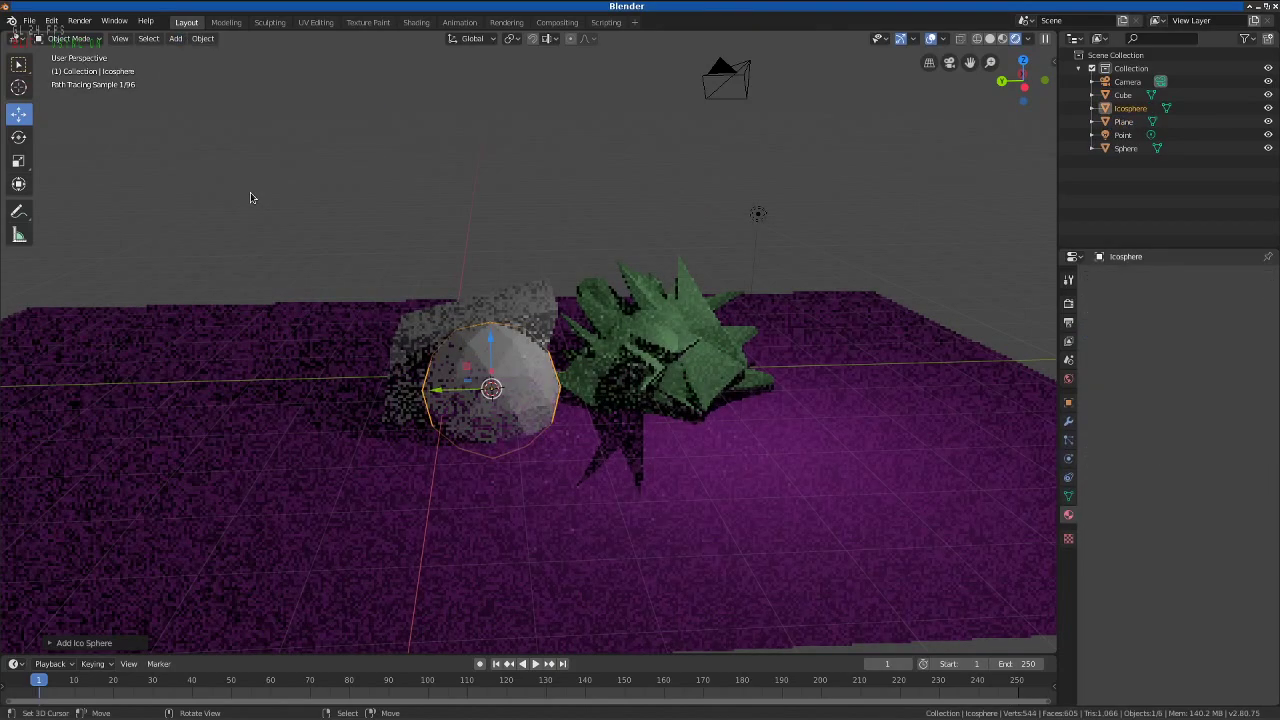
drag(447, 397, 200, 372)
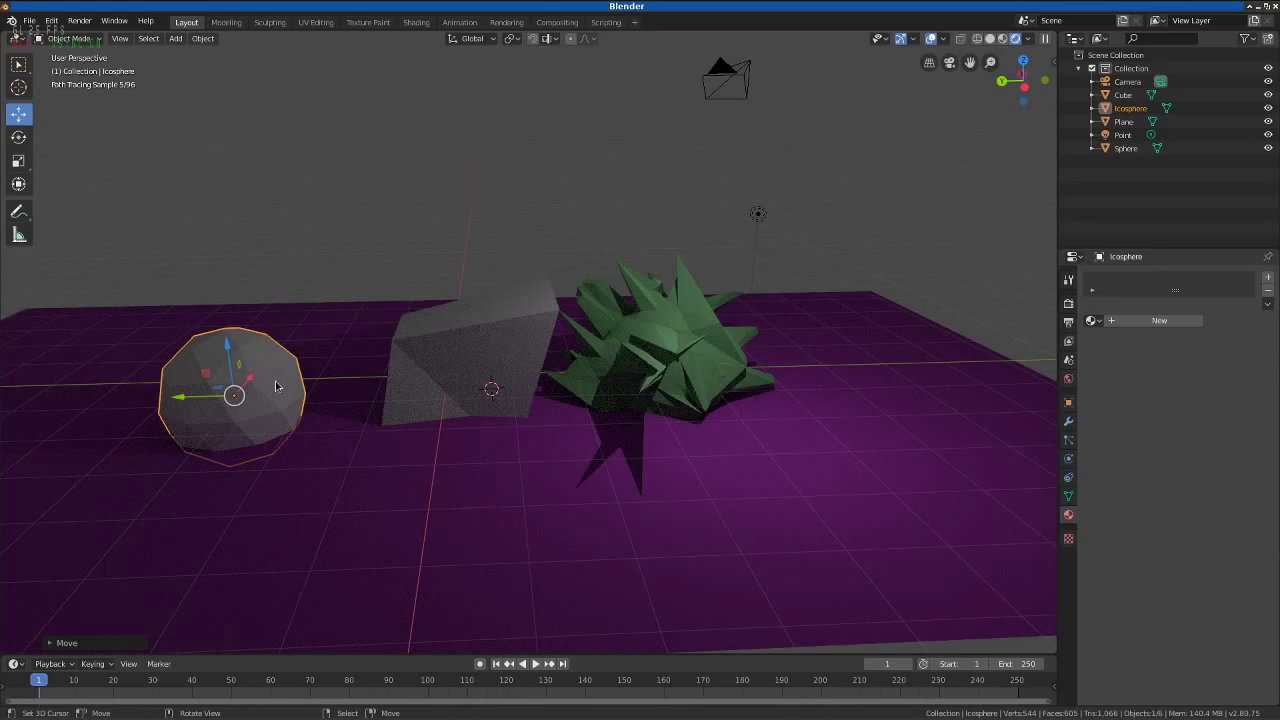
drag(228, 364, 216, 352)
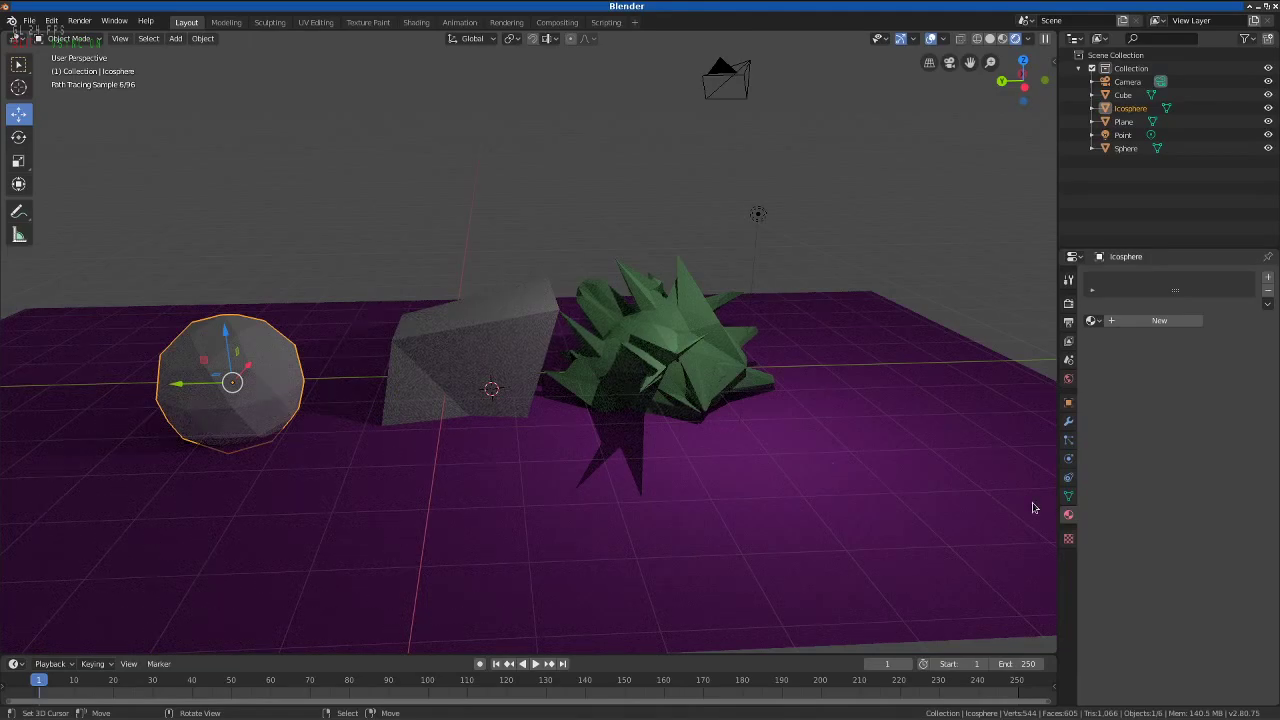
- Give the icosphere a new material with a red Base Color, Metallic 1.000 and Roughness 0.067
click(1152, 321)
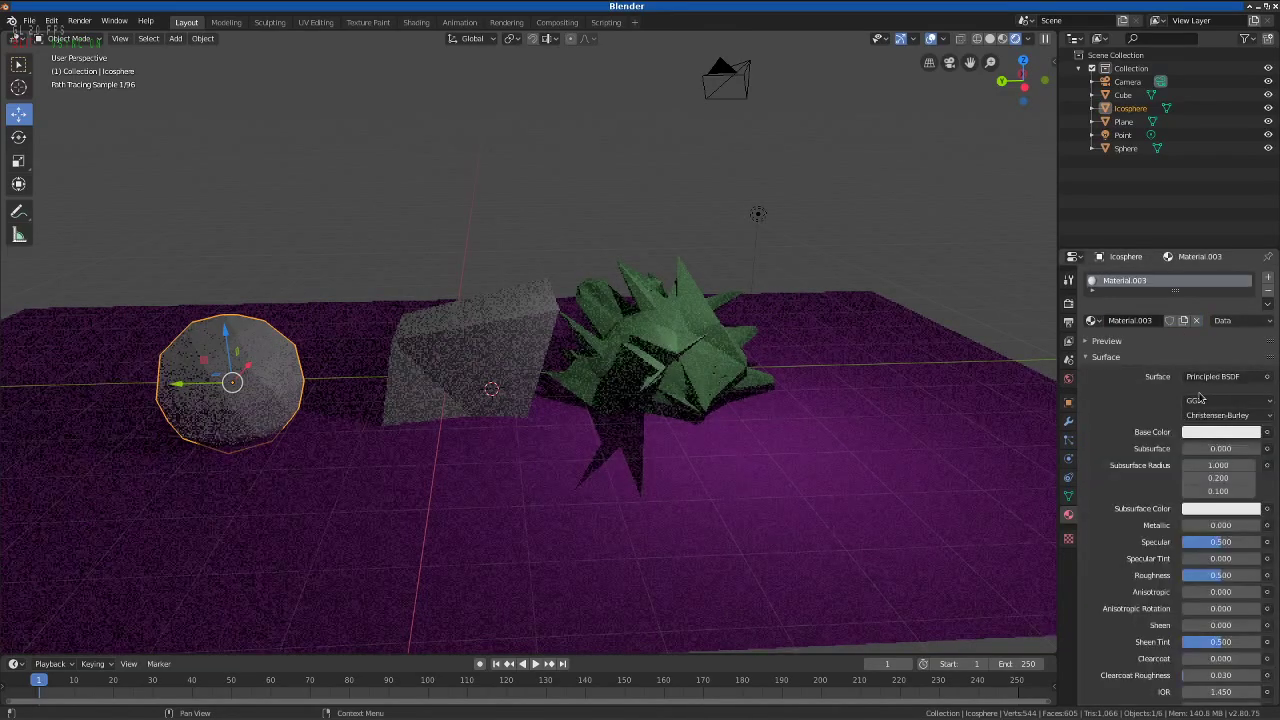
click(1232, 431)
click(1236, 289)
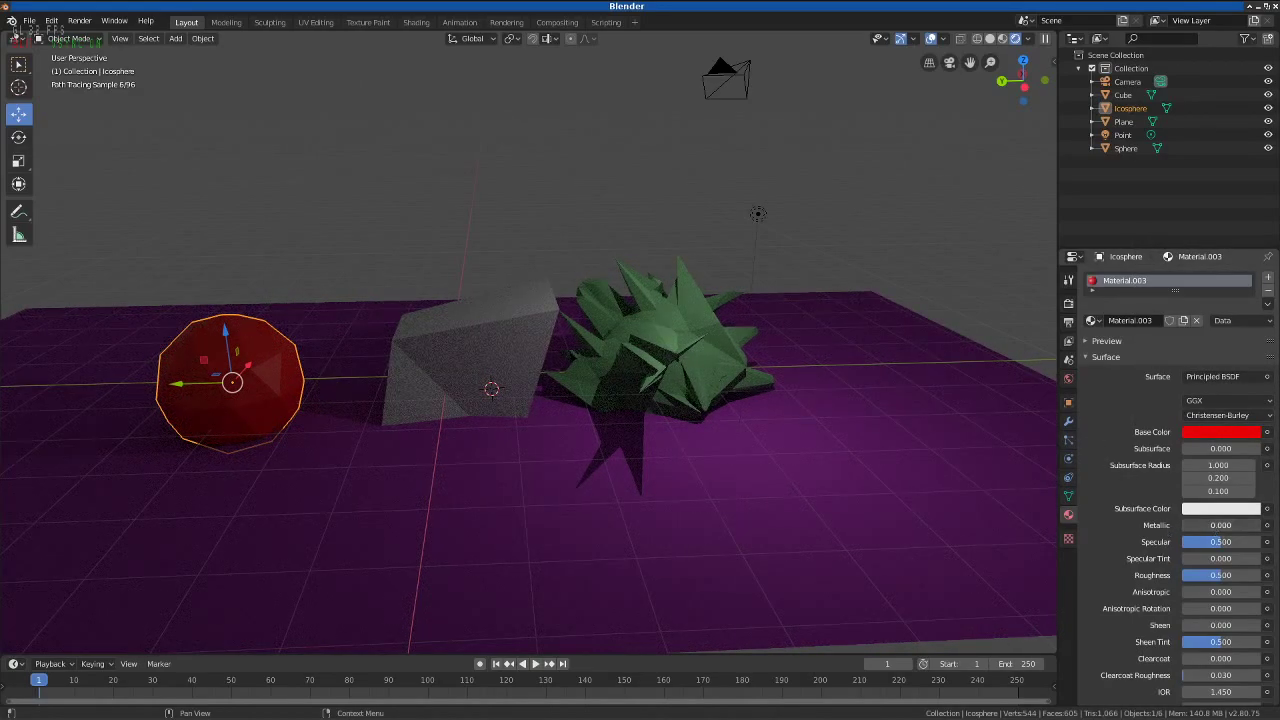
drag(1217, 527, 1262, 527)
drag(1205, 579, 1190, 575)
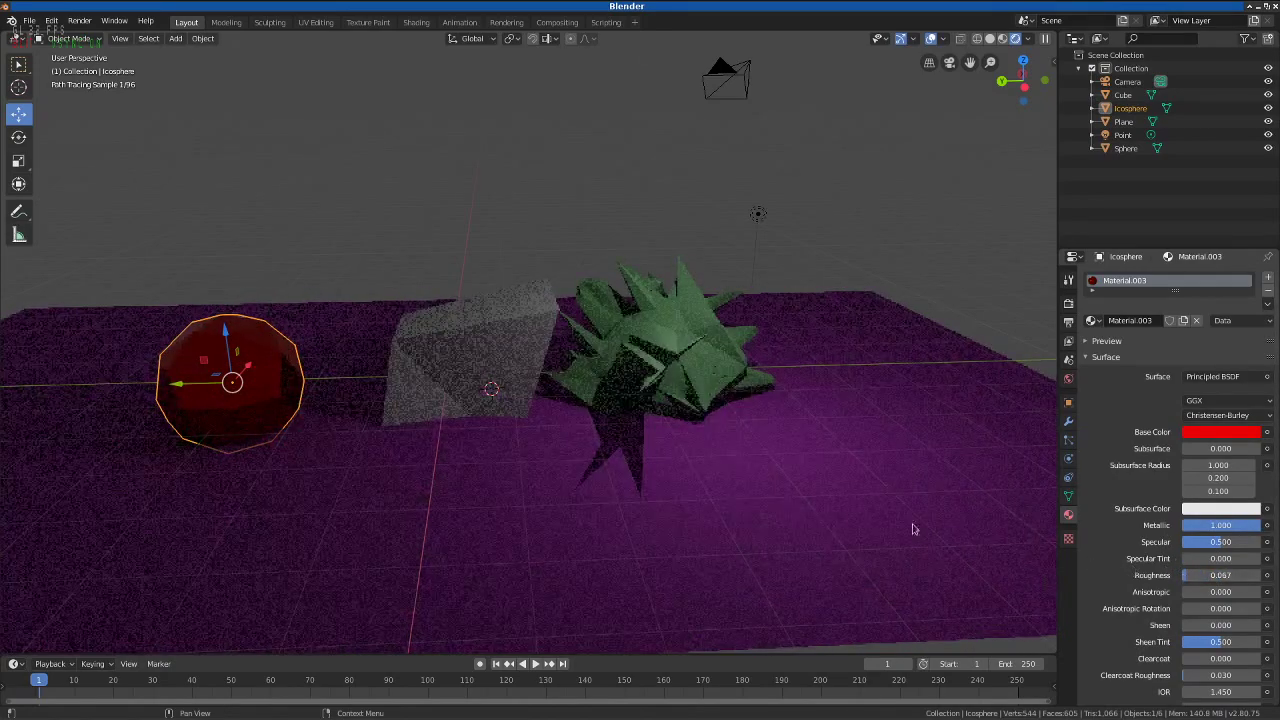
- Move the point light along the Y axis until it hangs above the red icosphere, and check the lighting from the front
mouse_move(320, 375)
mouse_down()
mouse_move(600, 395)
mouse_move(625, 425)
mouse_move(503, 369)
mouse_up()
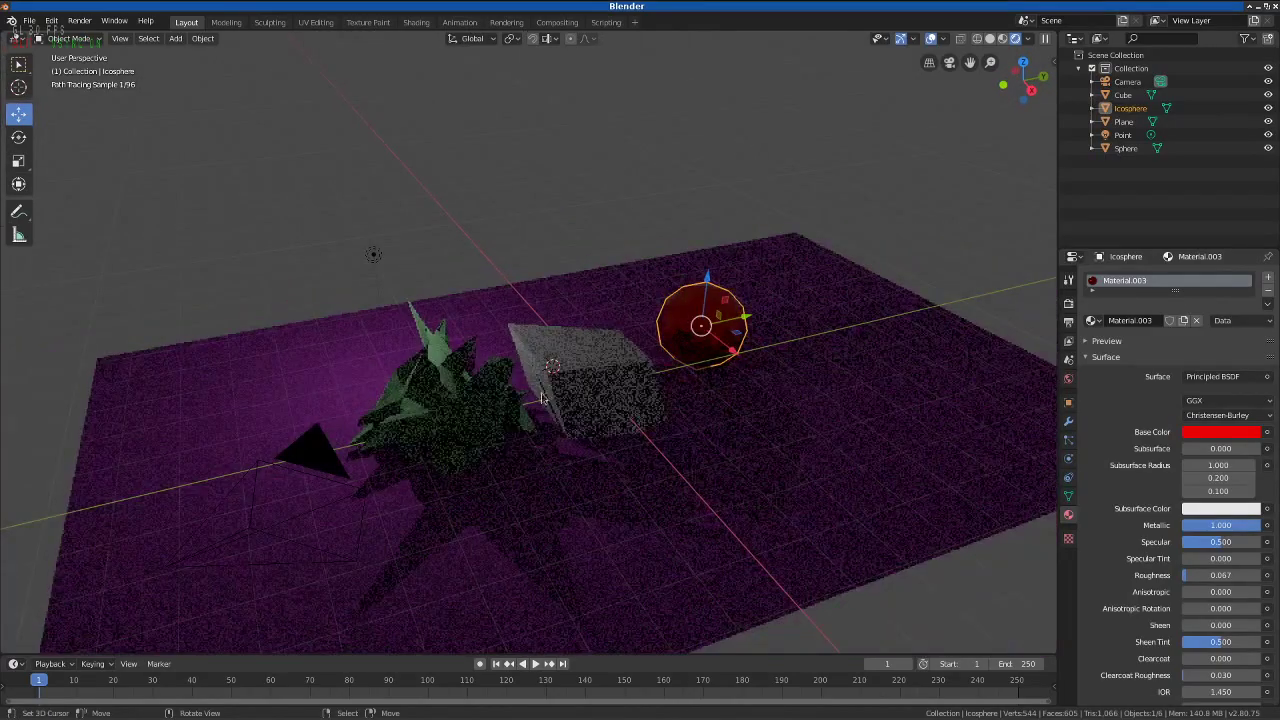
click(380, 261)
drag(382, 264, 768, 232)
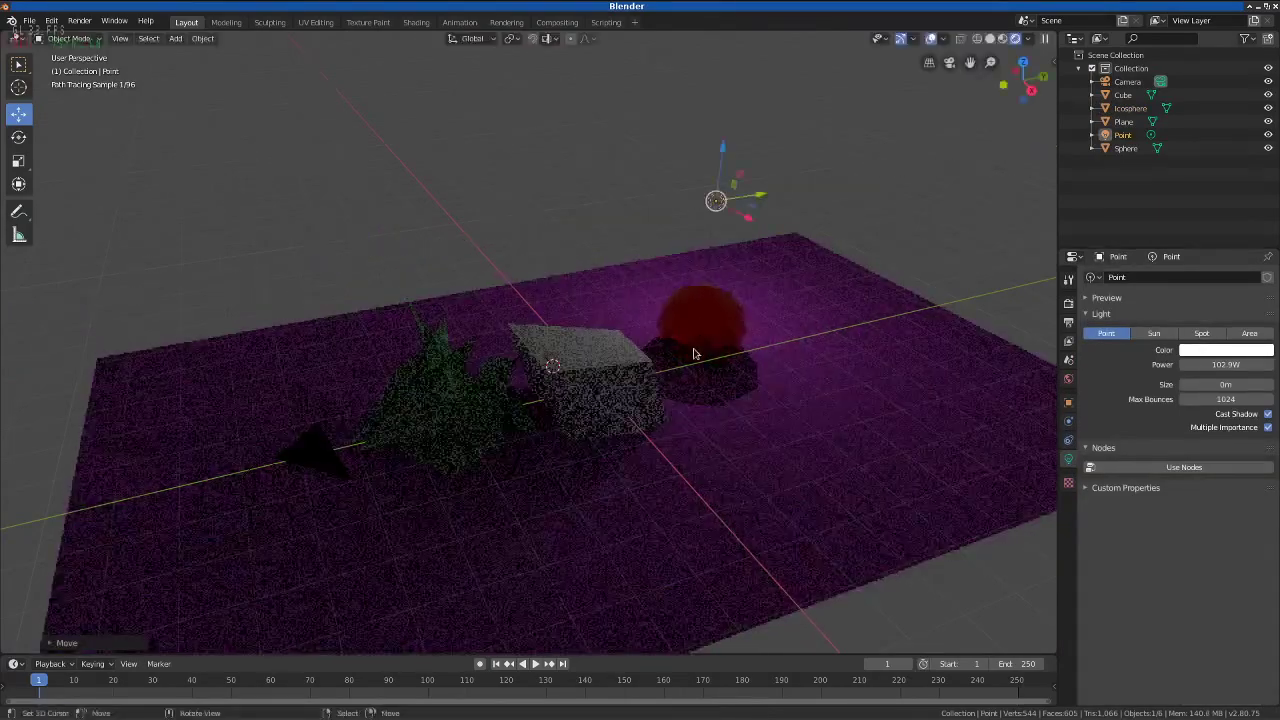
scroll(700, 366, up, 3)
drag(700, 366, 331, 400)
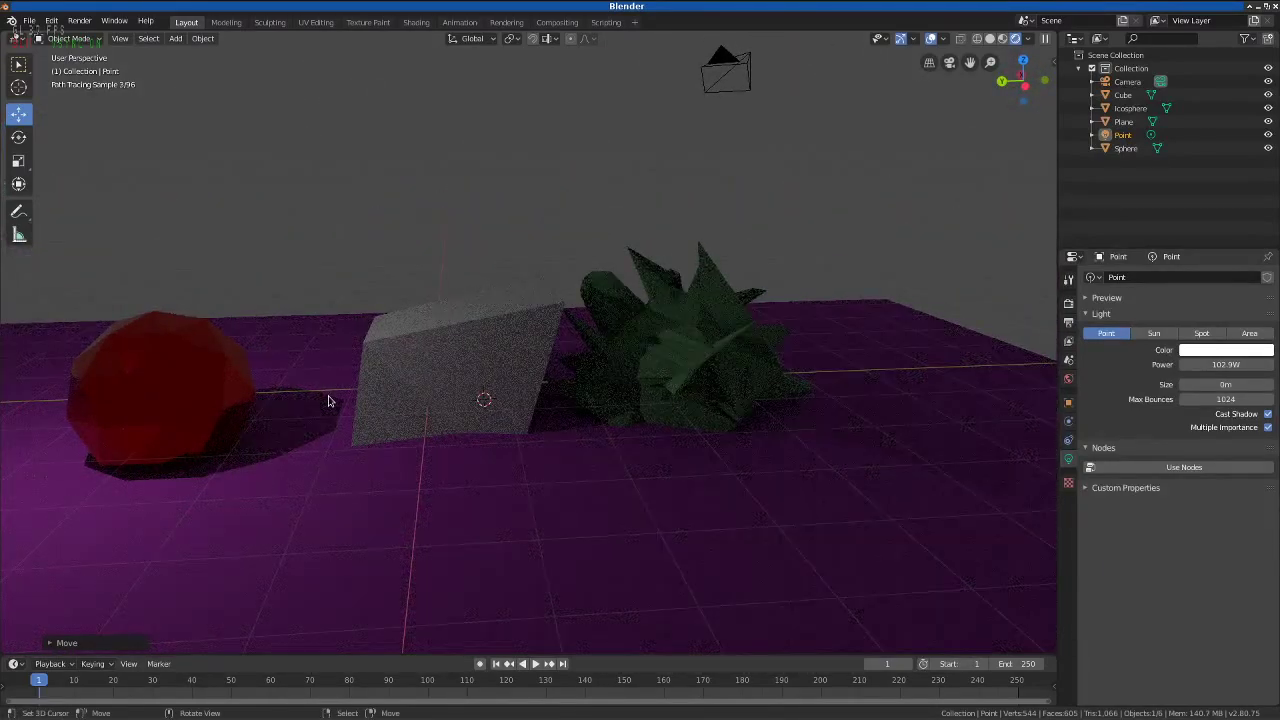
drag(338, 401, 465, 418)
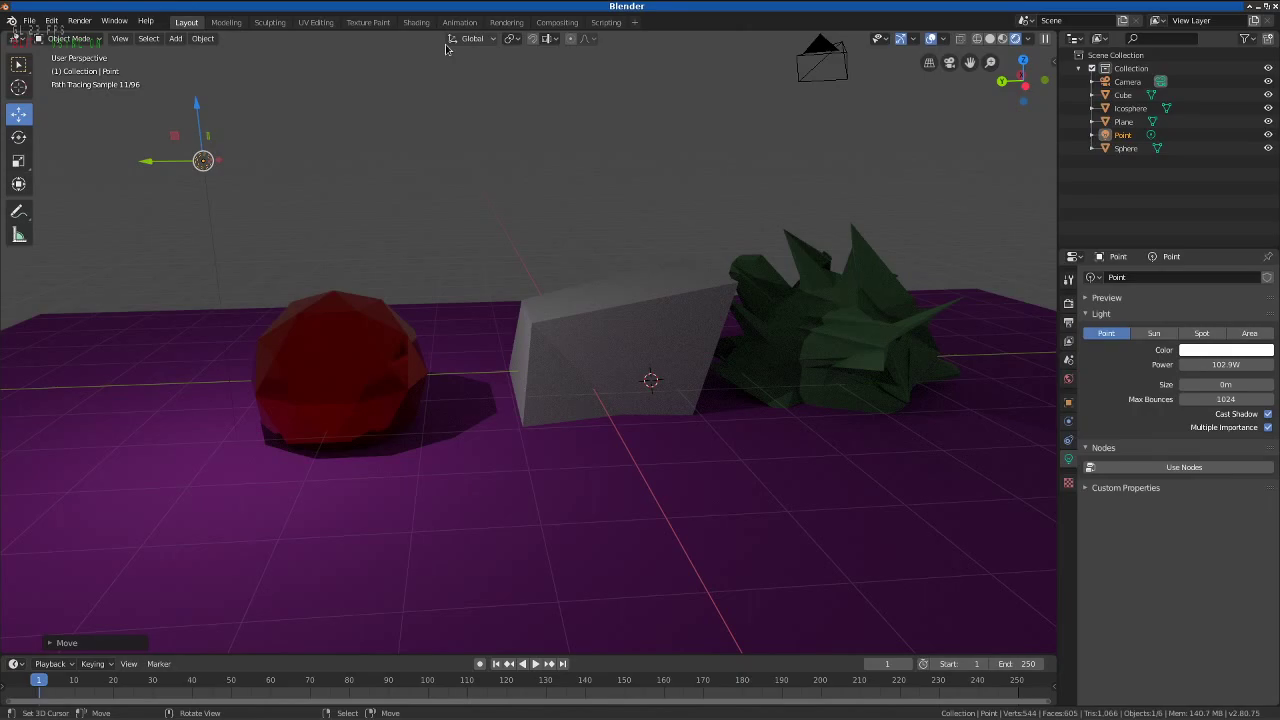
scroll(446, 49, down, 3)
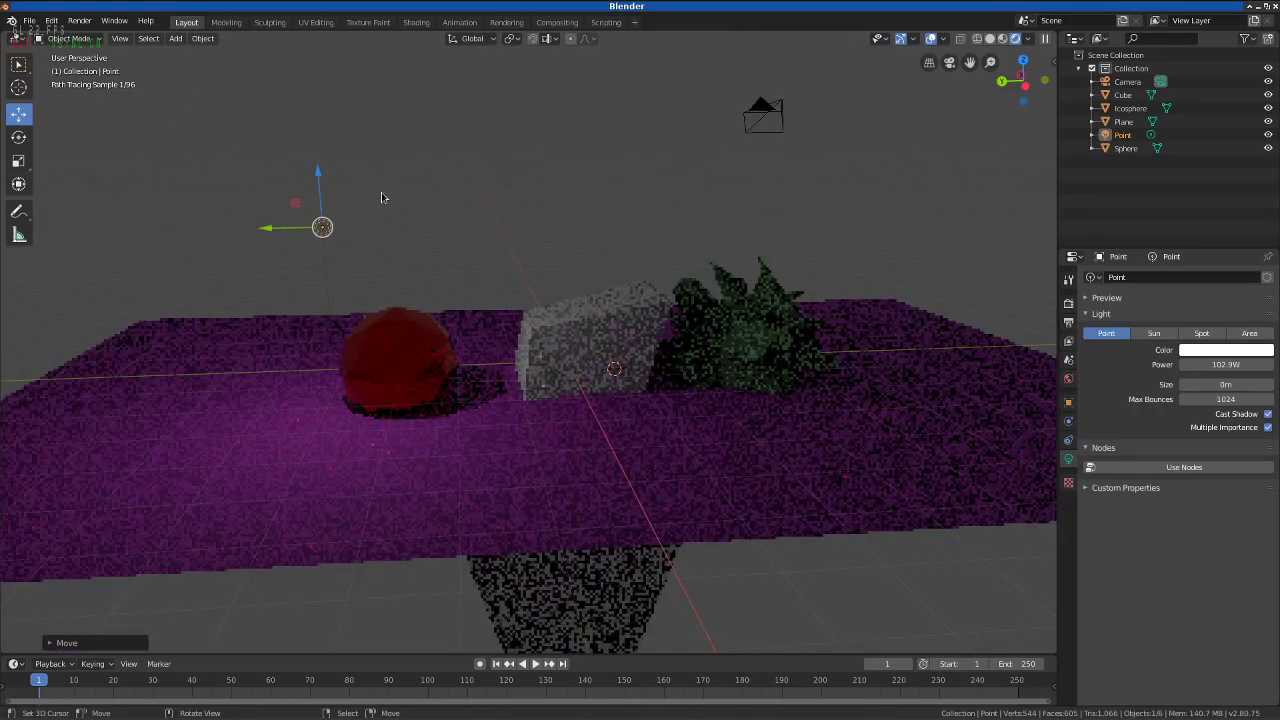
scroll(381, 197, up, 2)
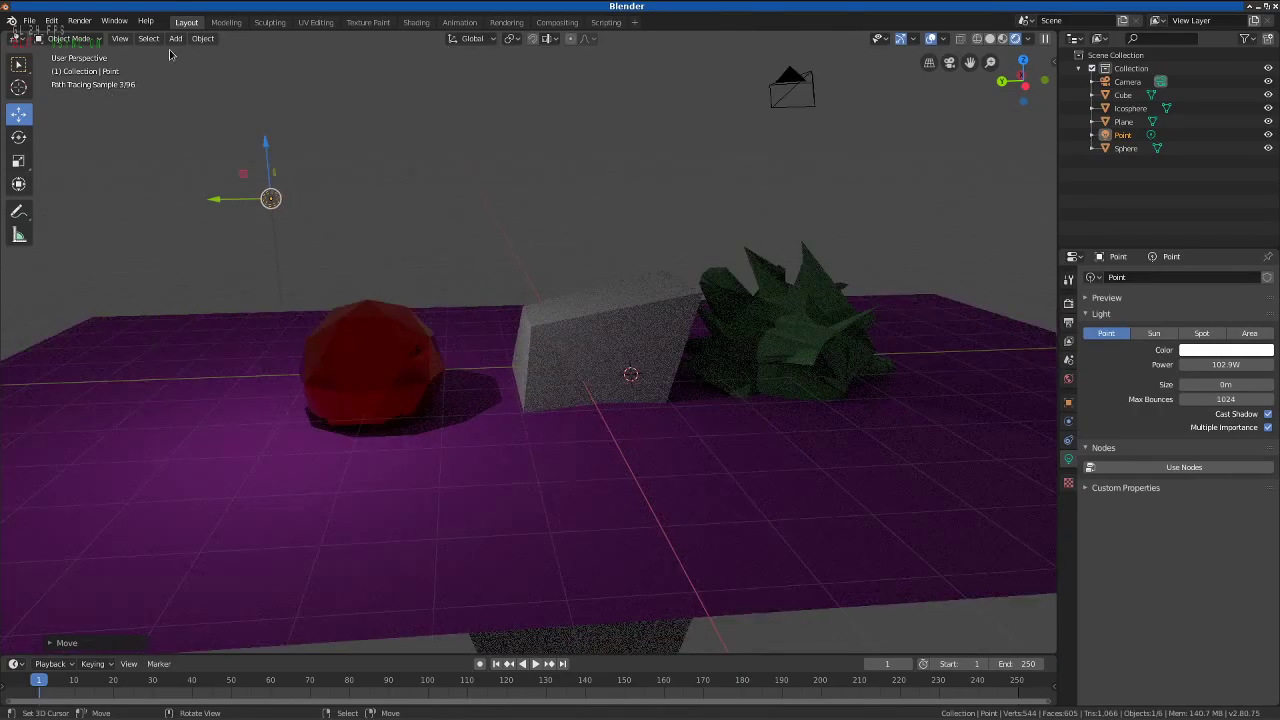
- Add a second plane at the 3D cursor and rotate it about the Y axis until it stands upright
click(175, 38)
mouse_move(210, 55)
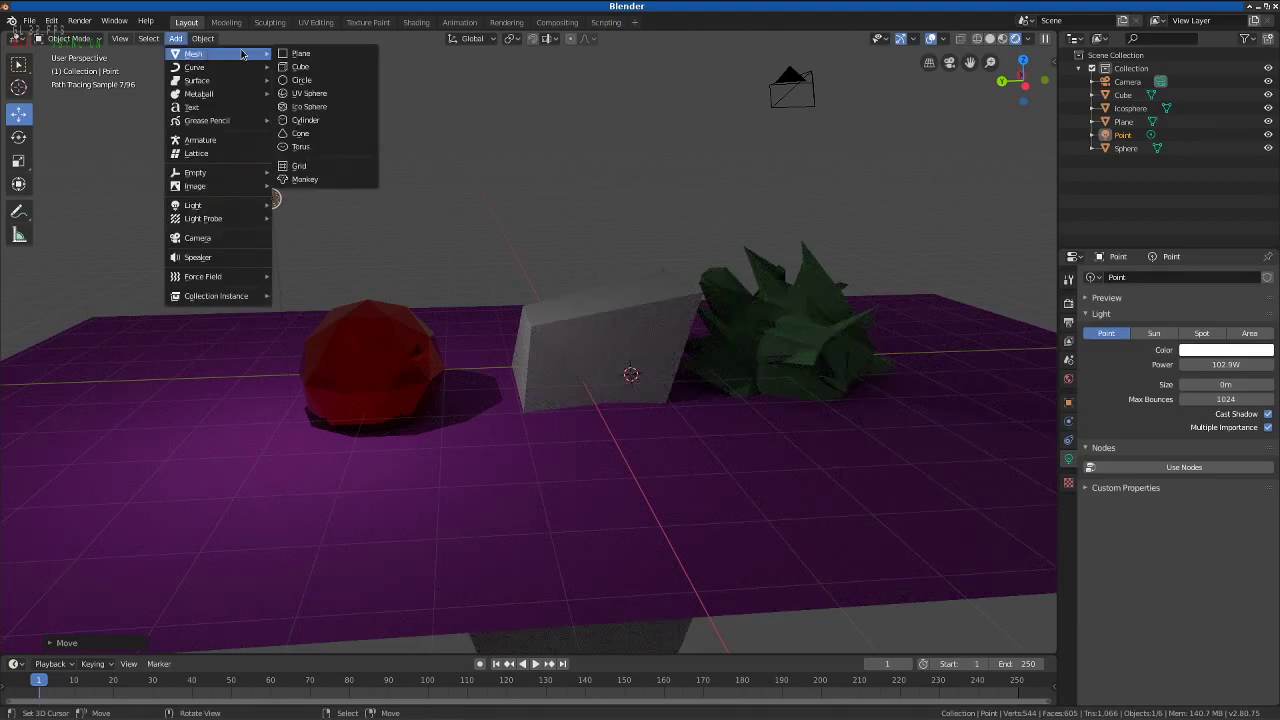
click(300, 53)
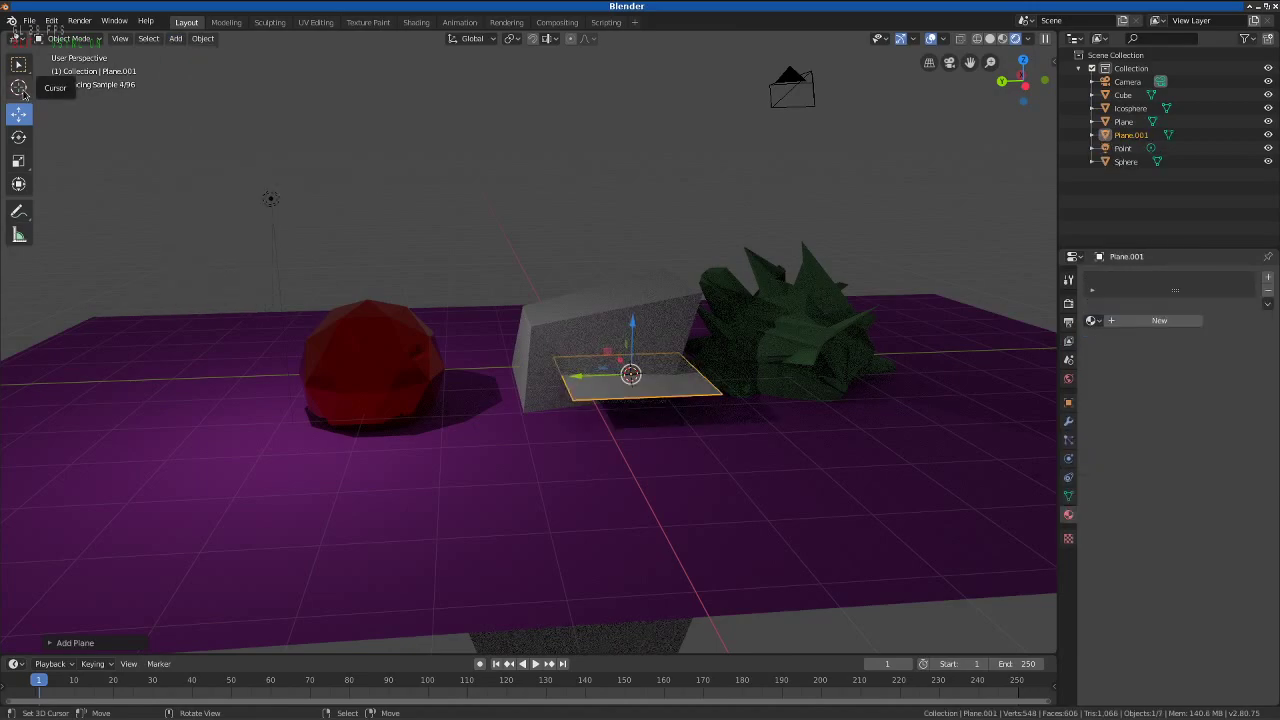
click(18, 137)
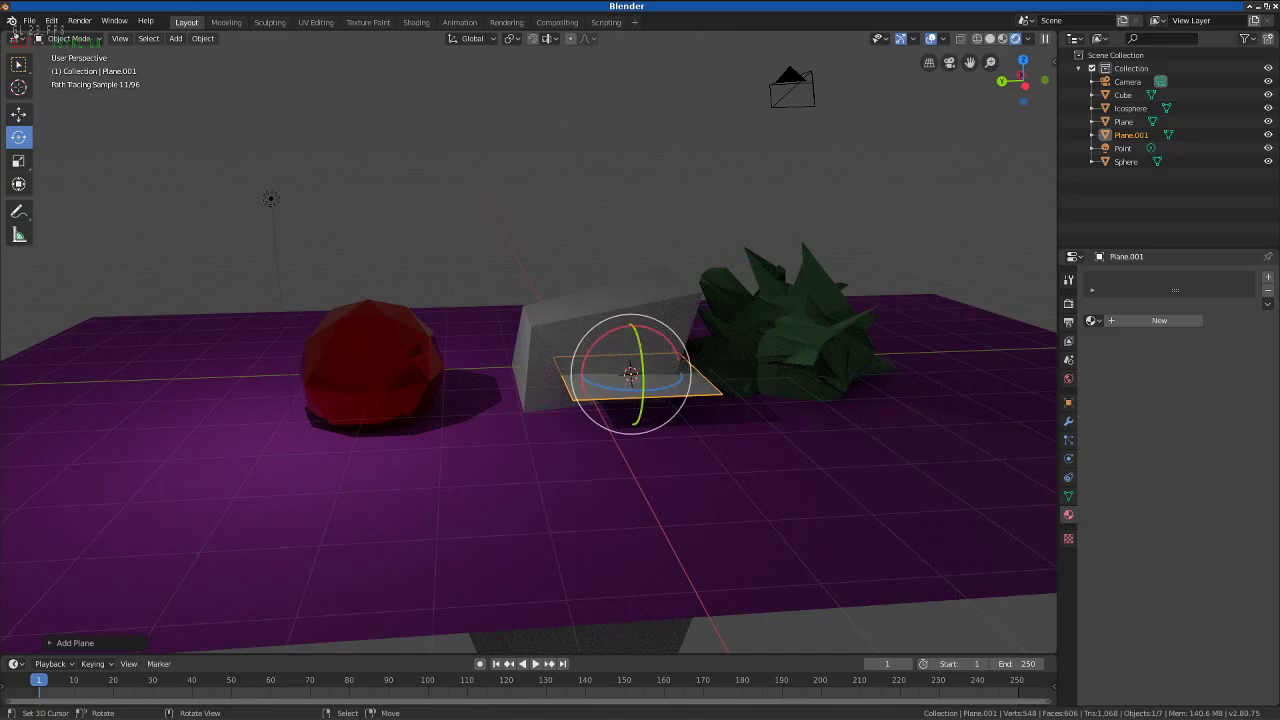
drag(633, 378, 640, 385)
- Scale the upright plane along the X axis and then the Y axis into a large wall
click(18, 160)
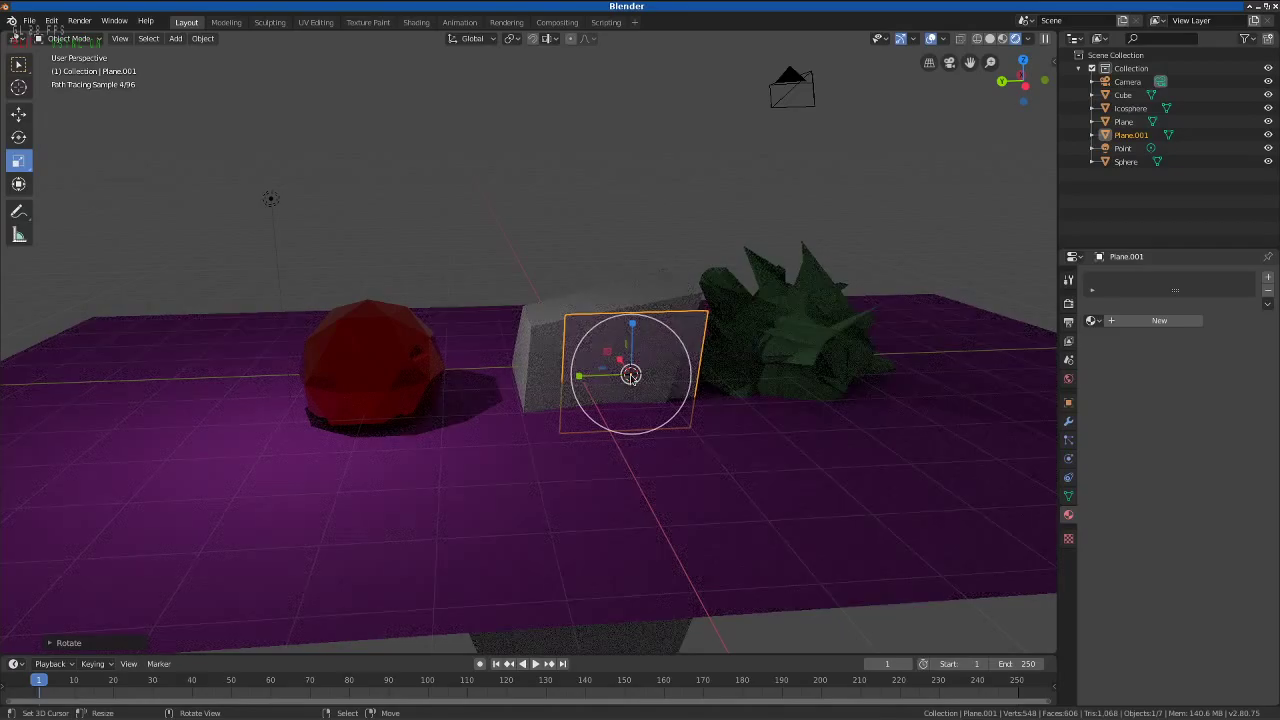
key(s)
key(x)
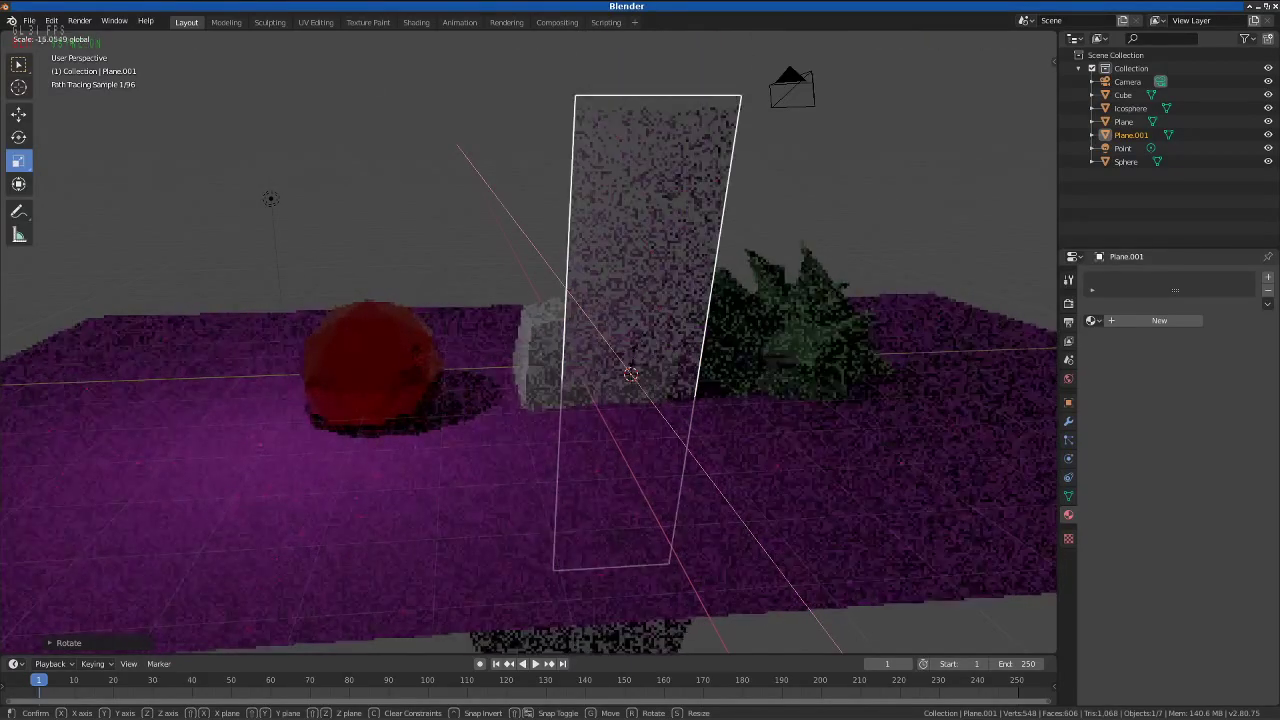
click(620, 365)
key(s)
key(y)
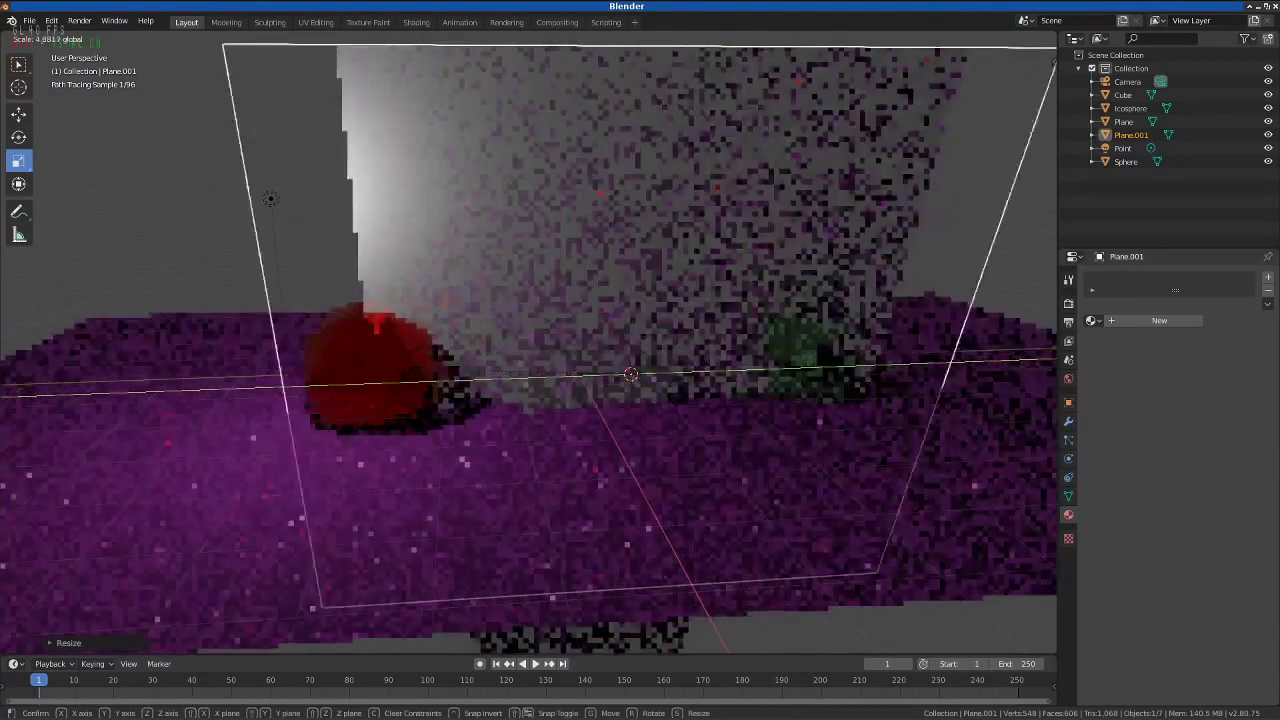
click(320, 364)
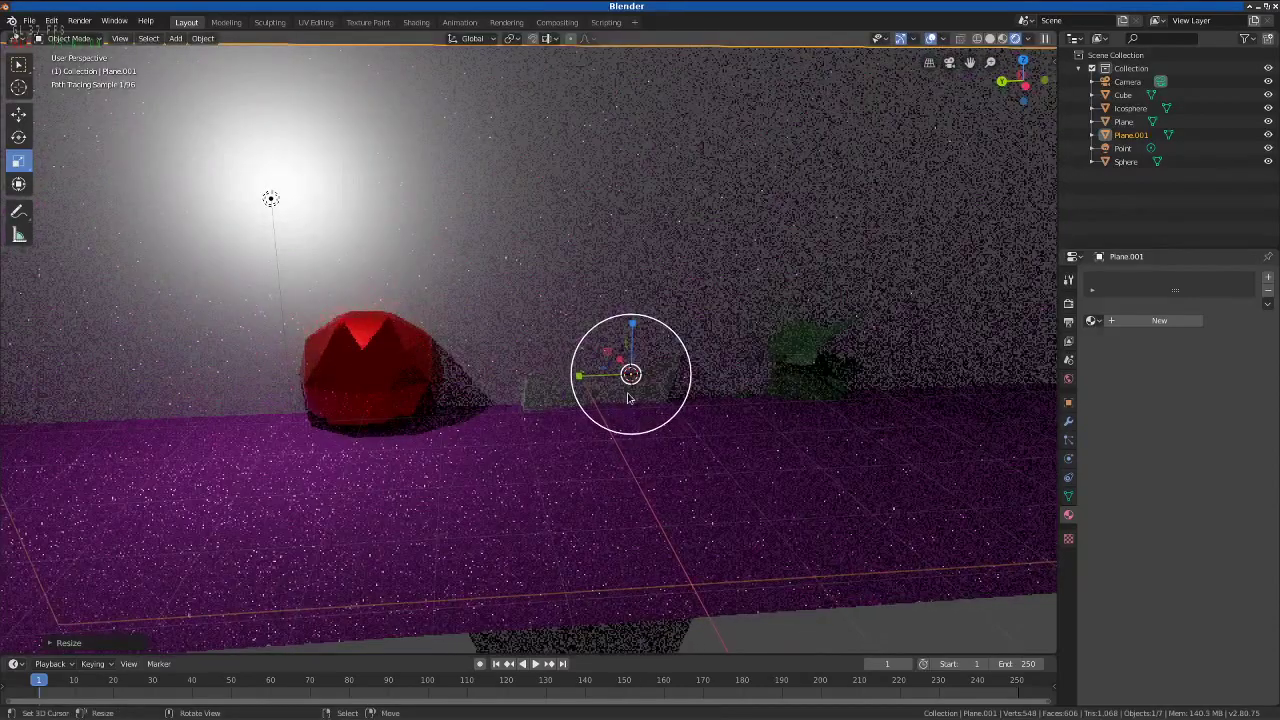
- Move the wall plane behind the icosphere, cube and spiky sphere, and enlarge it to span the floor's width
click(18, 113)
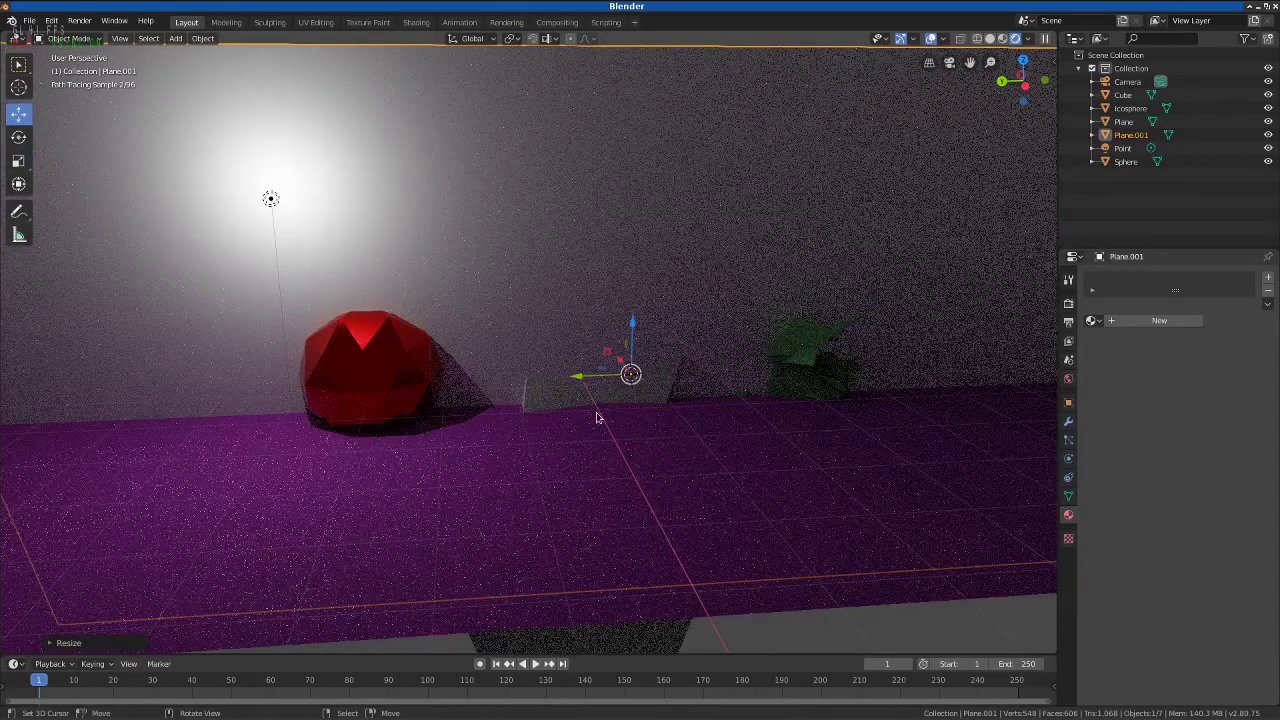
drag(605, 374, 573, 290)
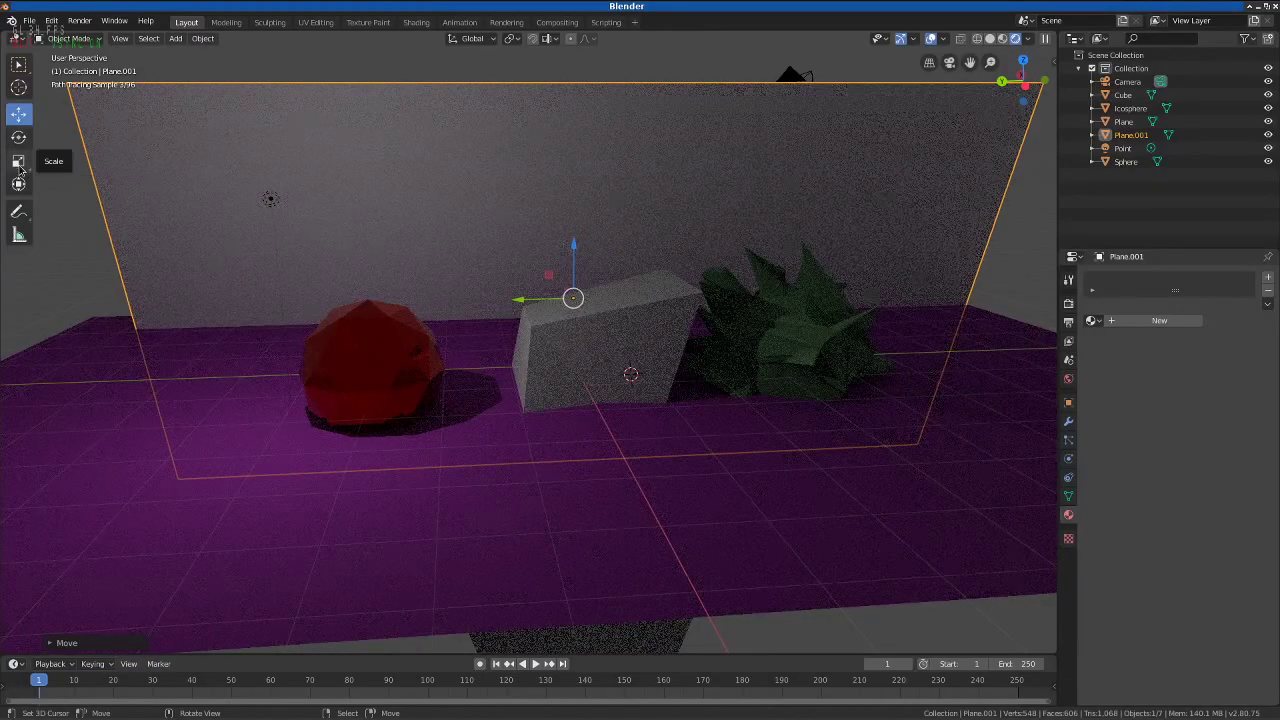
click(18, 160)
drag(512, 310, 535, 300)
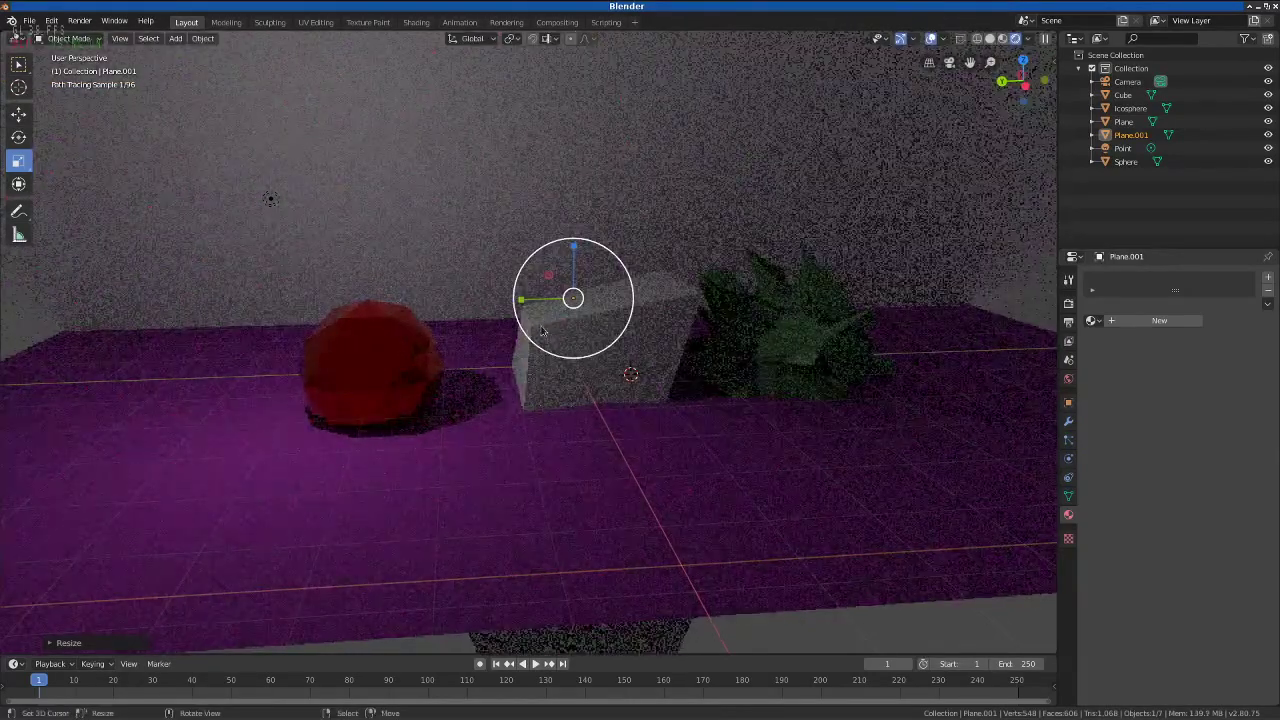
drag(452, 398, 537, 434)
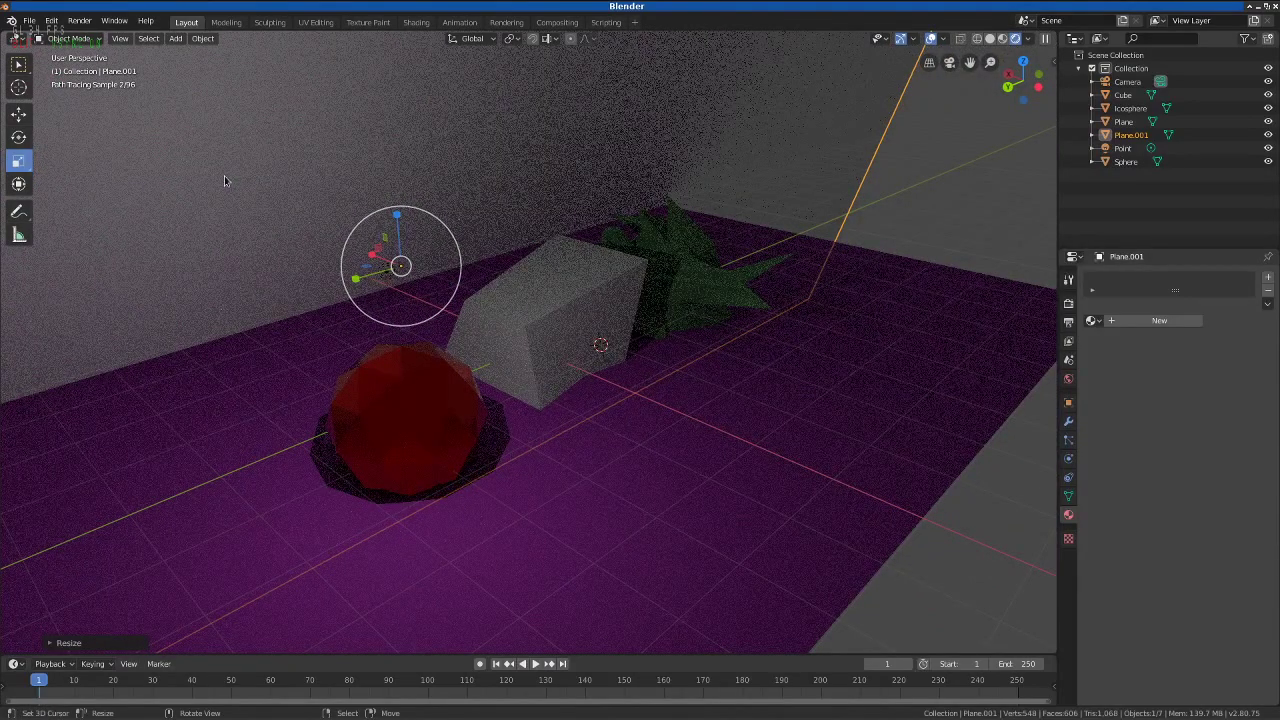
shift+right_click(253, 181)
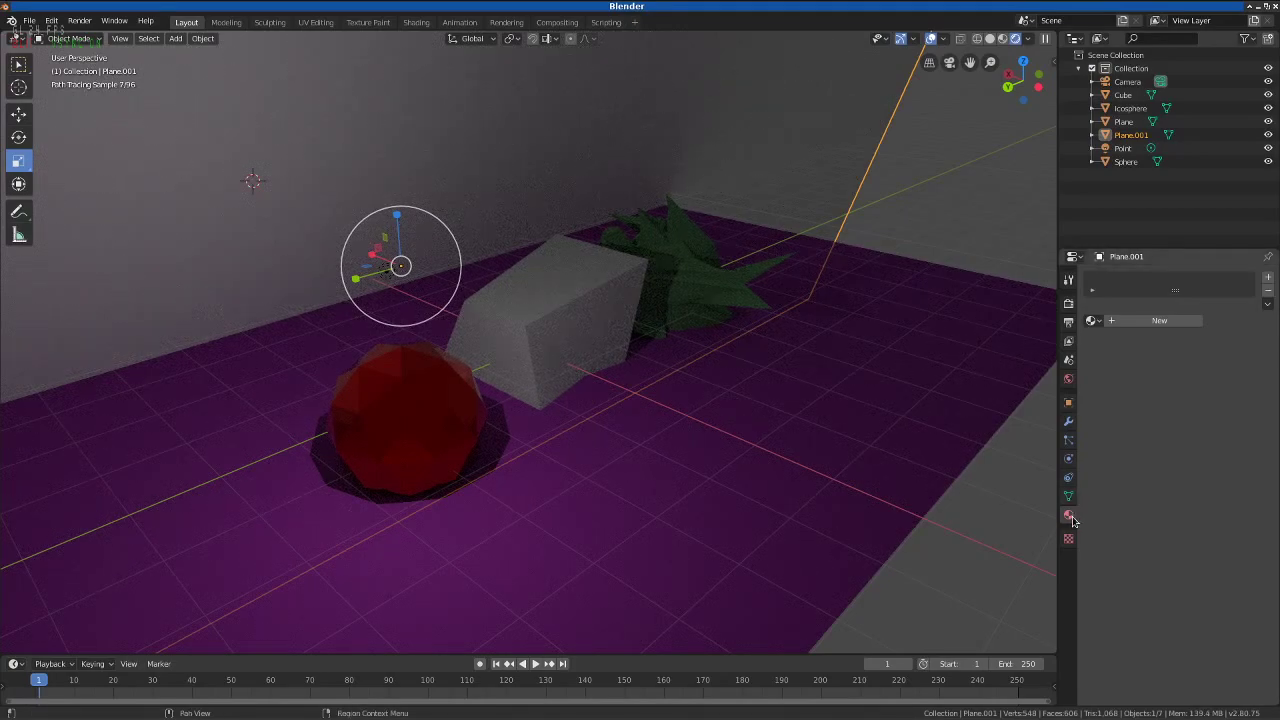
- Give the wall plane a new material with Metallic 1.000 and Roughness 0.092, and check its reflections from the front
click(1159, 320)
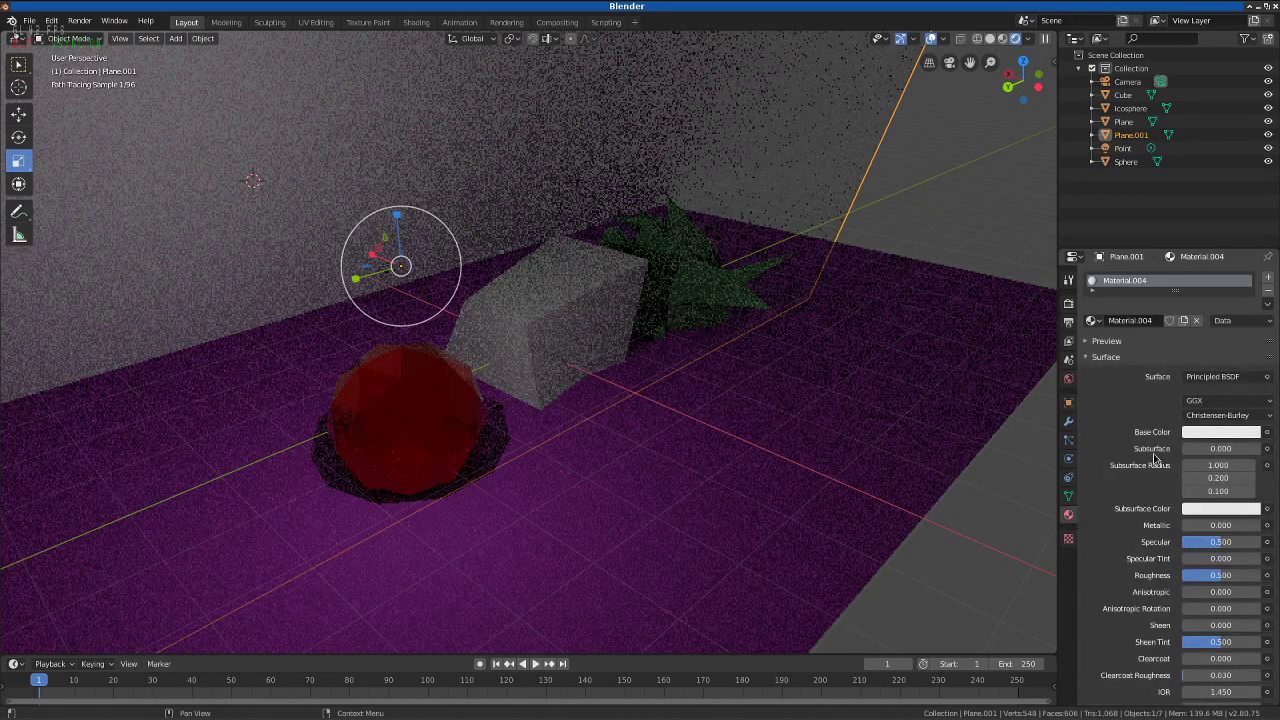
drag(1200, 525, 1262, 525)
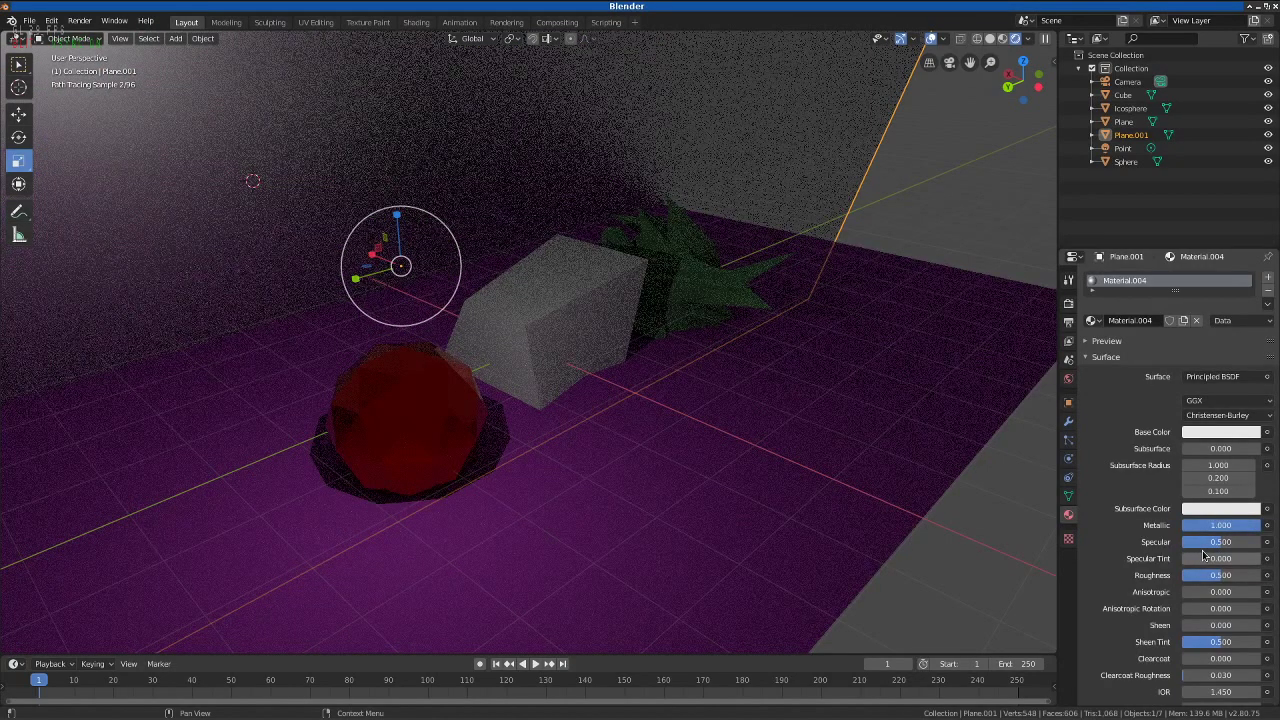
drag(1204, 575, 1185, 575)
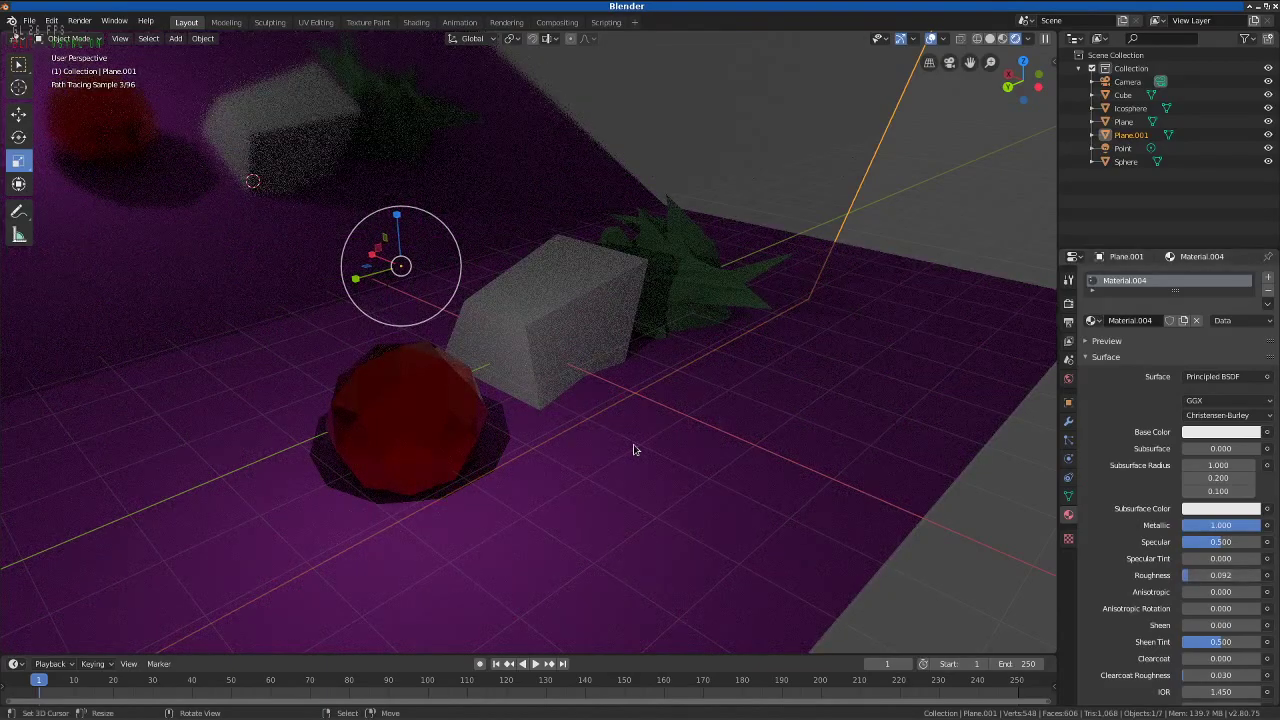
drag(633, 450, 517, 456)
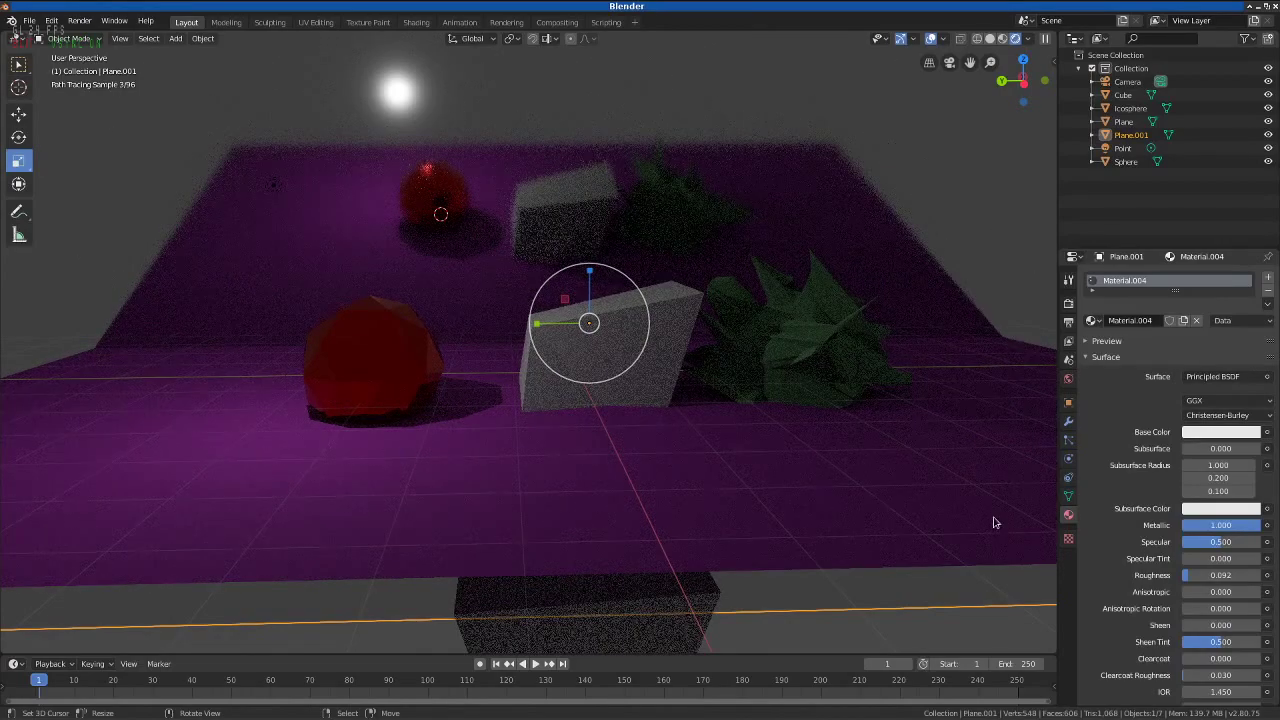
- Raise the purple floor plane along the Z axis until the icosphere and cube are partly sunk into it
click(925, 623)
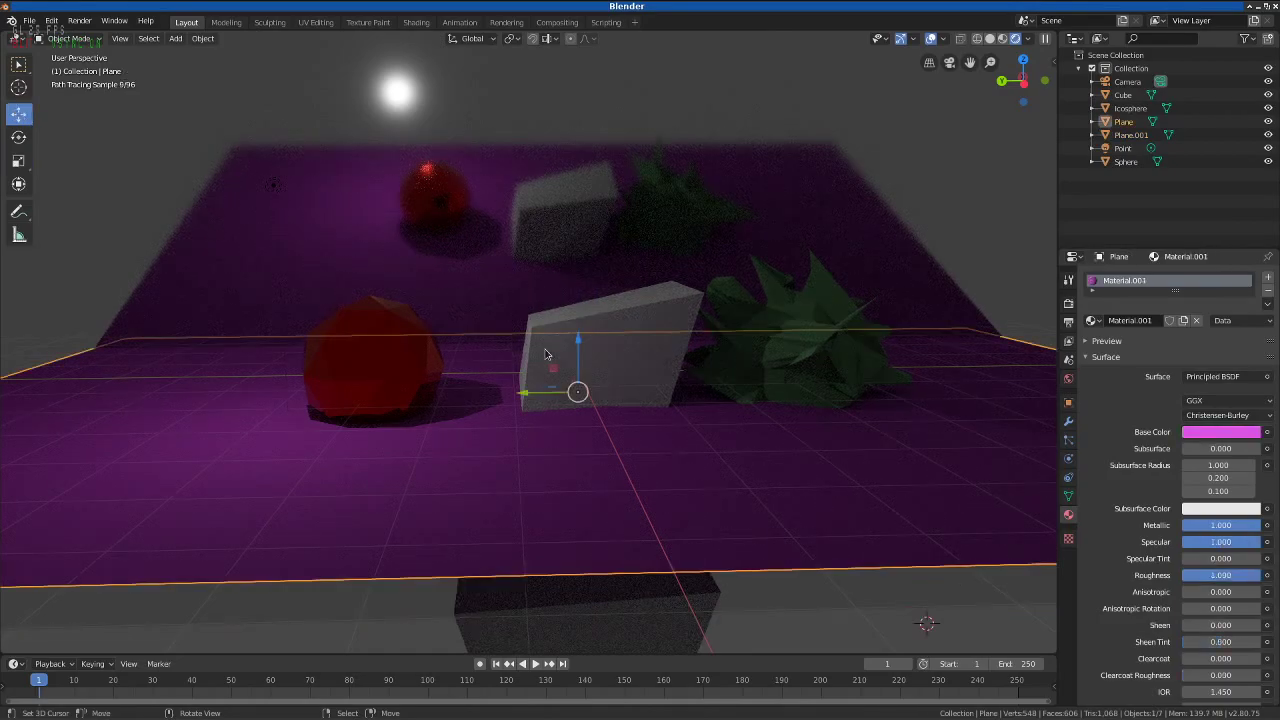
drag(577, 345, 582, 314)
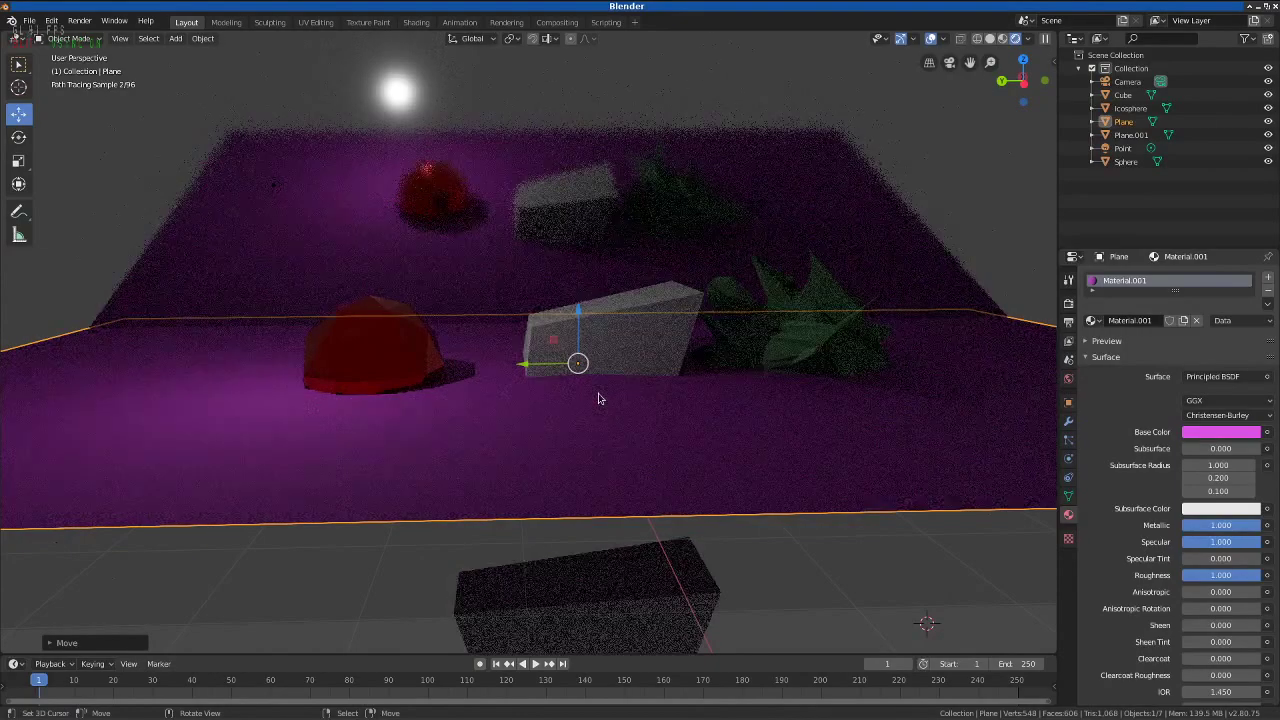
mouse_move(598, 374)
mouse_down()
mouse_move(655, 440)
mouse_move(721, 482)
mouse_move(563, 500)
mouse_move(617, 506)
mouse_move(671, 491)
mouse_move(686, 469)
mouse_move(668, 489)
mouse_up()
- Rotate the wall plane slightly behind the objects and check its reflection from the front
click(330, 240)
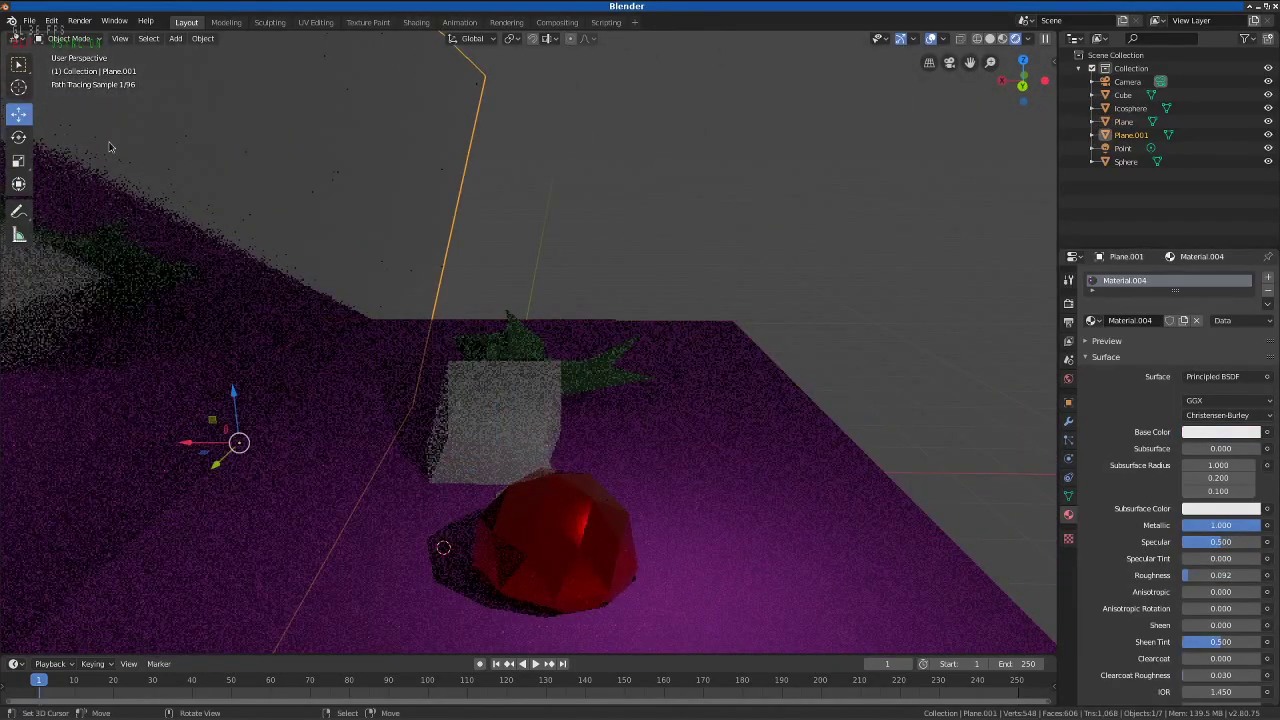
click(18, 136)
drag(277, 414, 280, 412)
drag(386, 406, 366, 380)
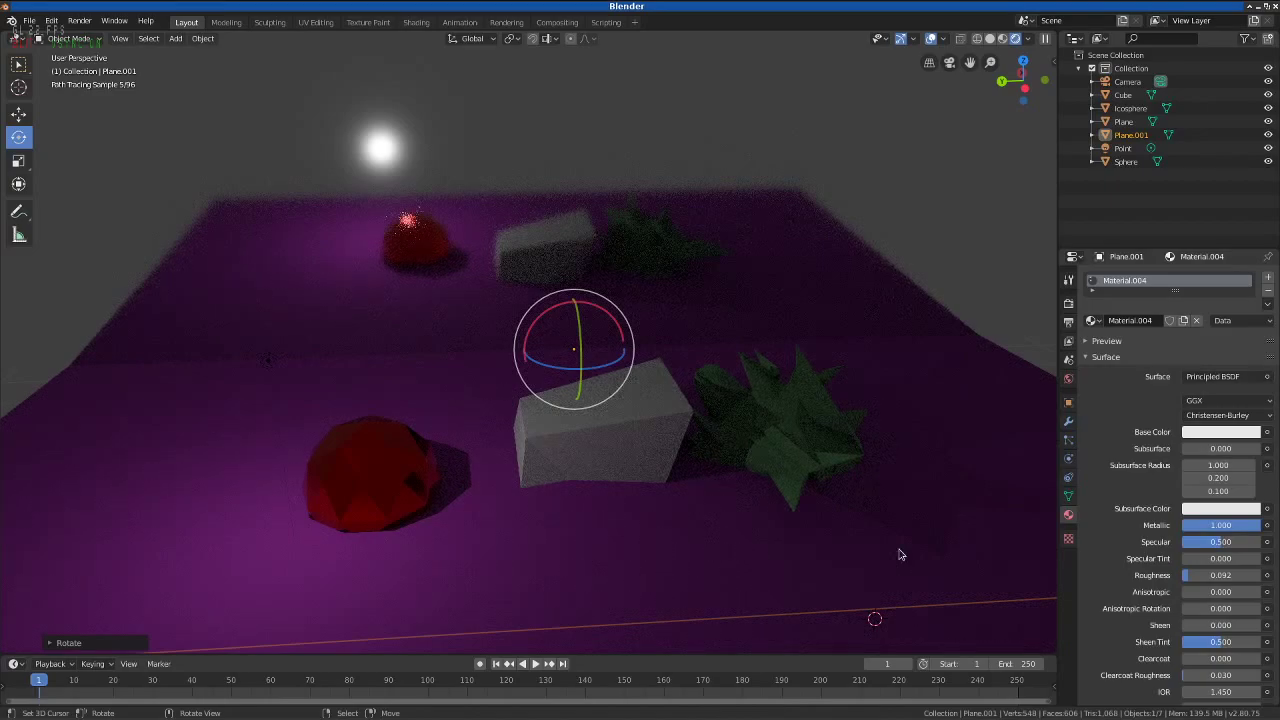
- Try Roughness values of 0.010 and 0.302 on the wall plane's material to compare sharp and blurred reflections
click(600, 430)
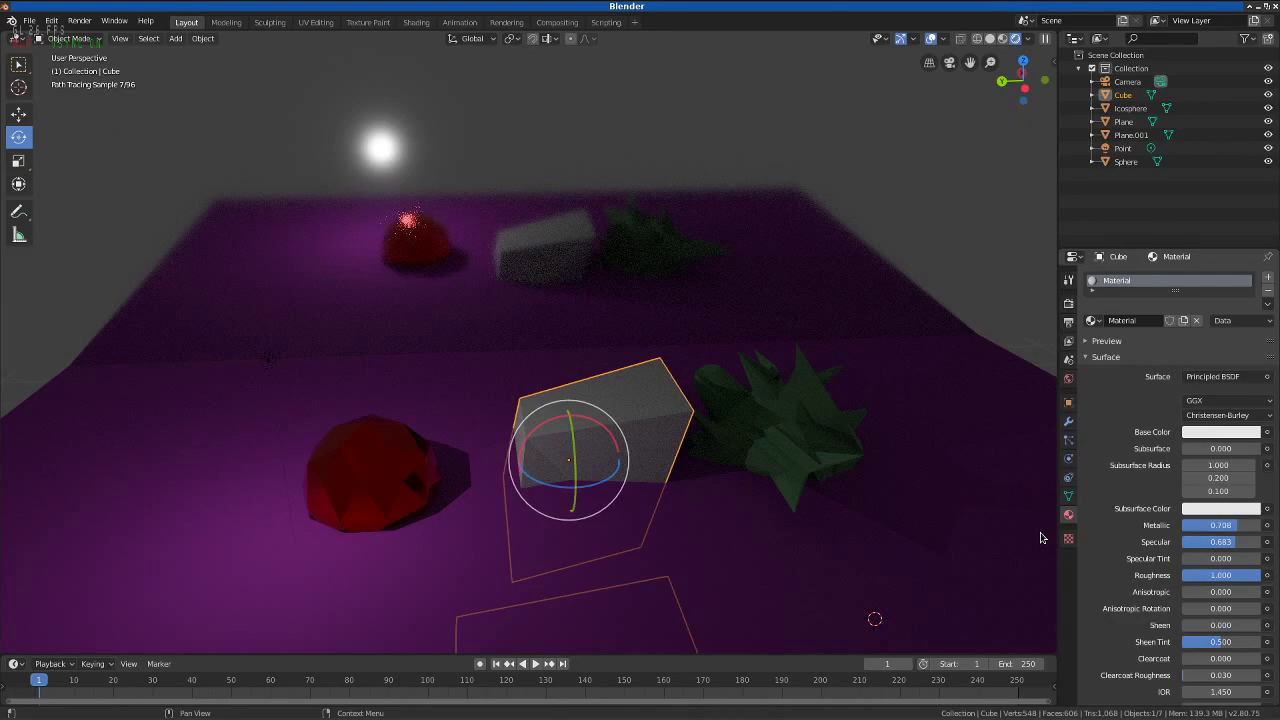
click(1040, 538)
right_click(1165, 580)
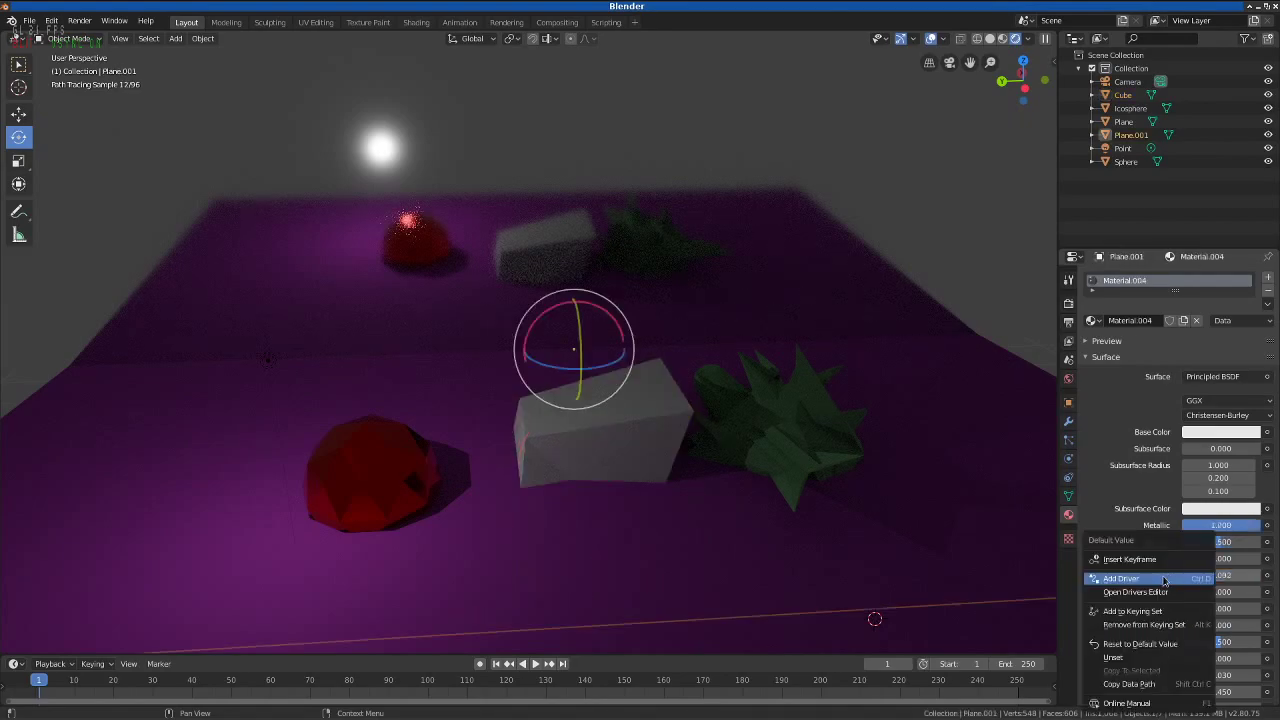
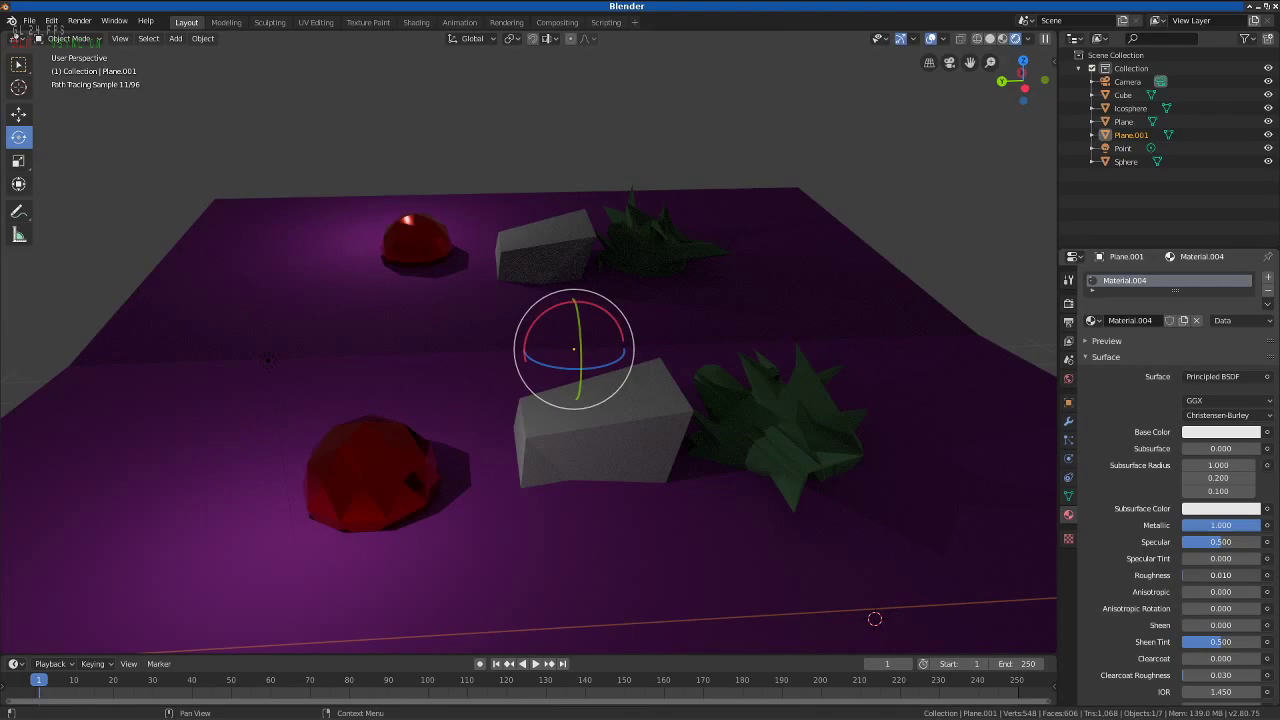
drag(1195, 575, 1230, 541)
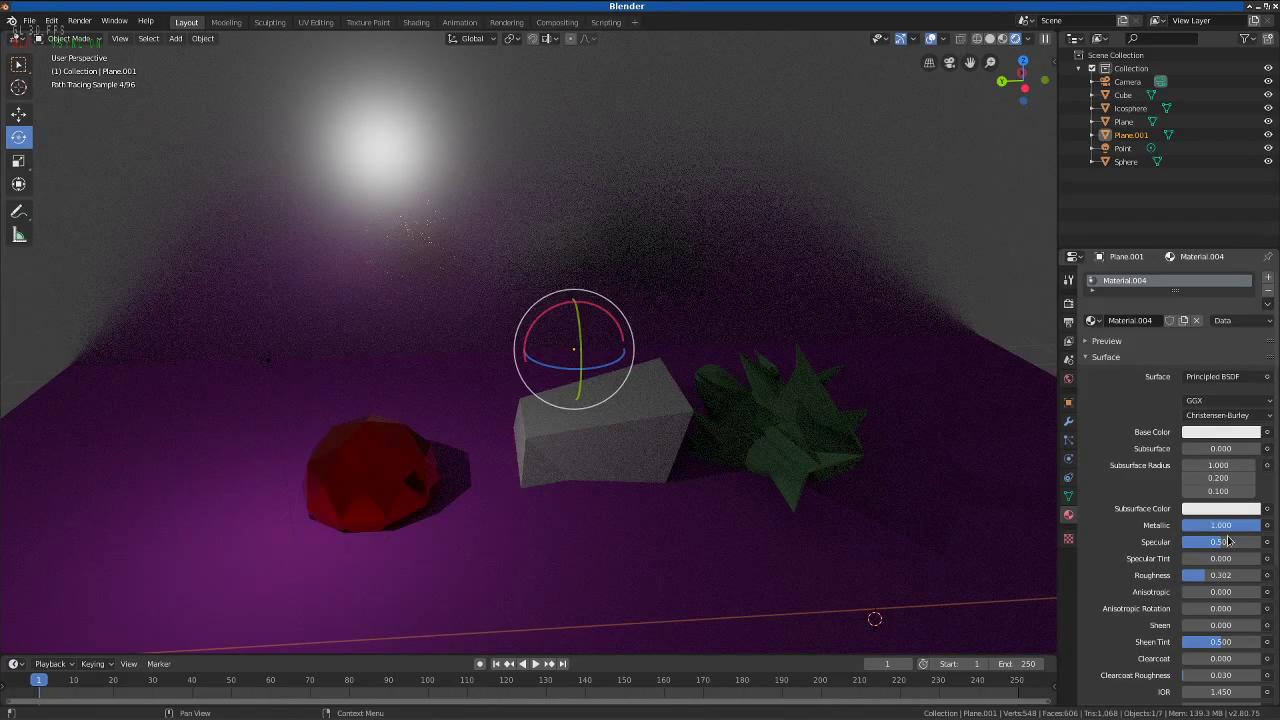
- Set the wall material's Metallic to 1.000, Specular to 1.000 and Roughness to 0.033
drag(1225, 525, 1188, 525)
drag(1222, 575, 1185, 578)
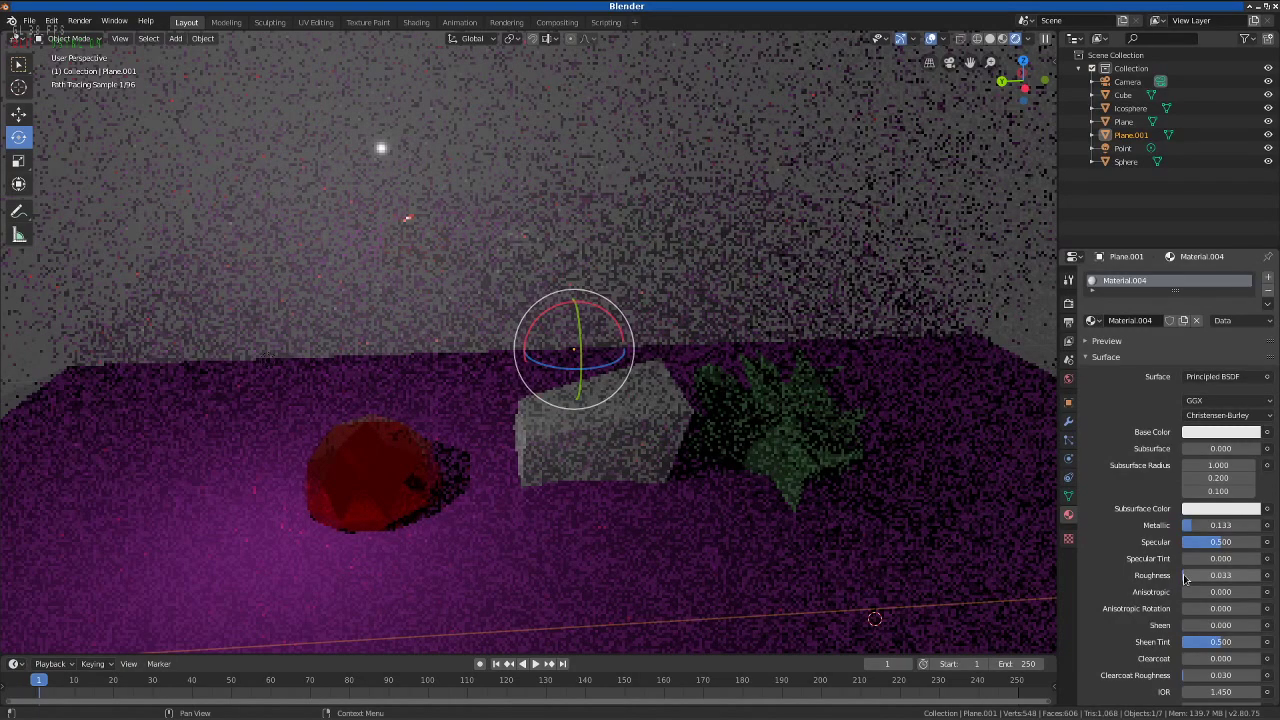
drag(1200, 525, 1258, 542)
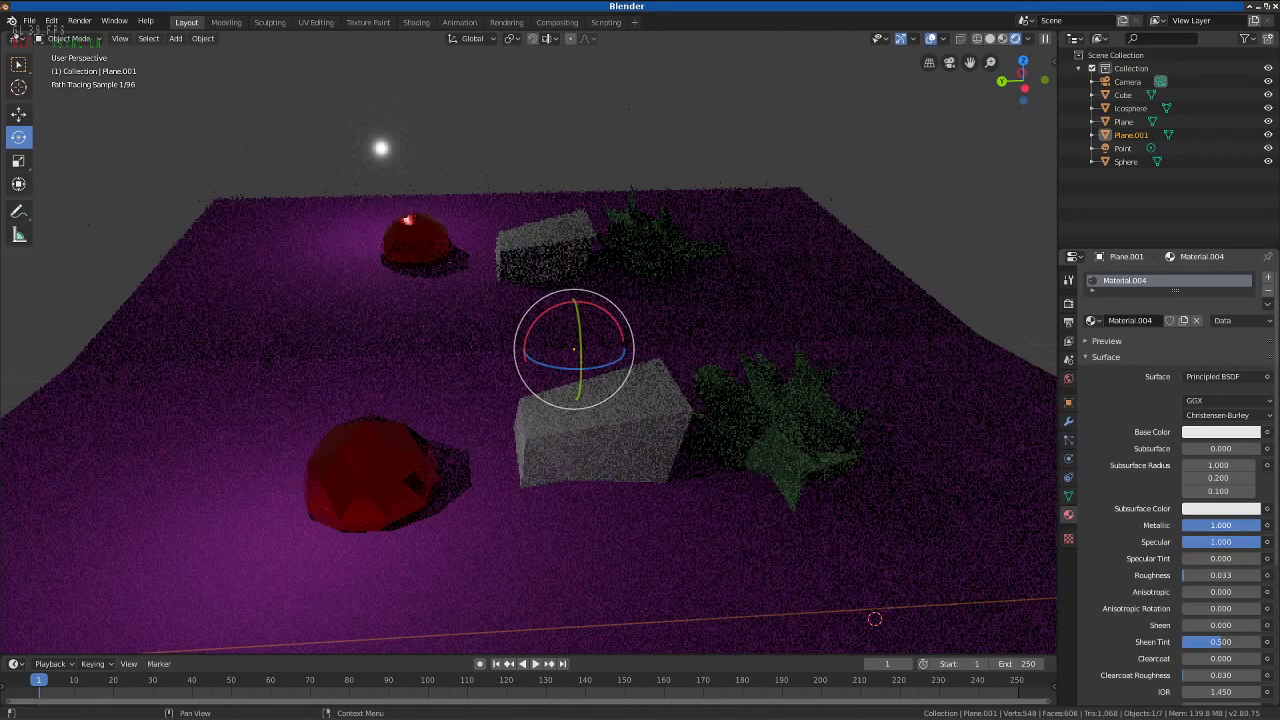
click(1221, 641)
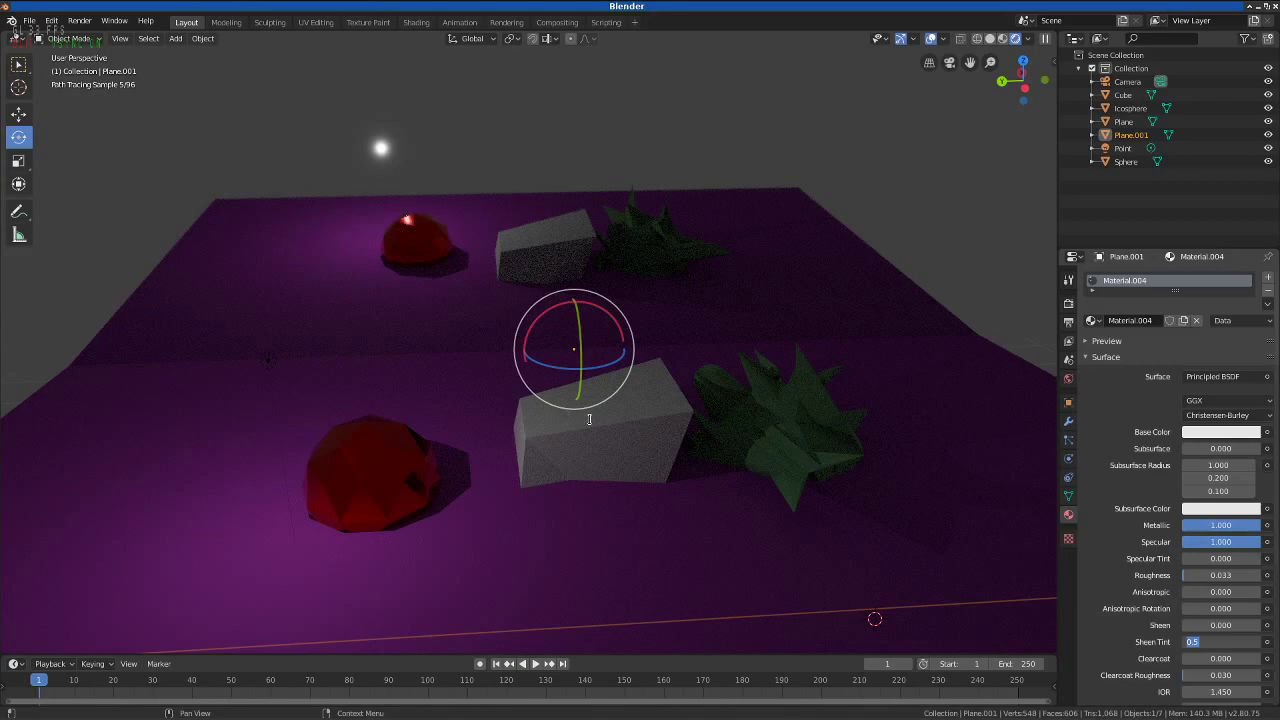
- Select the point light and move it along the Y axis until it hangs between the cube and the spiky sphere
drag(589, 419, 435, 360)
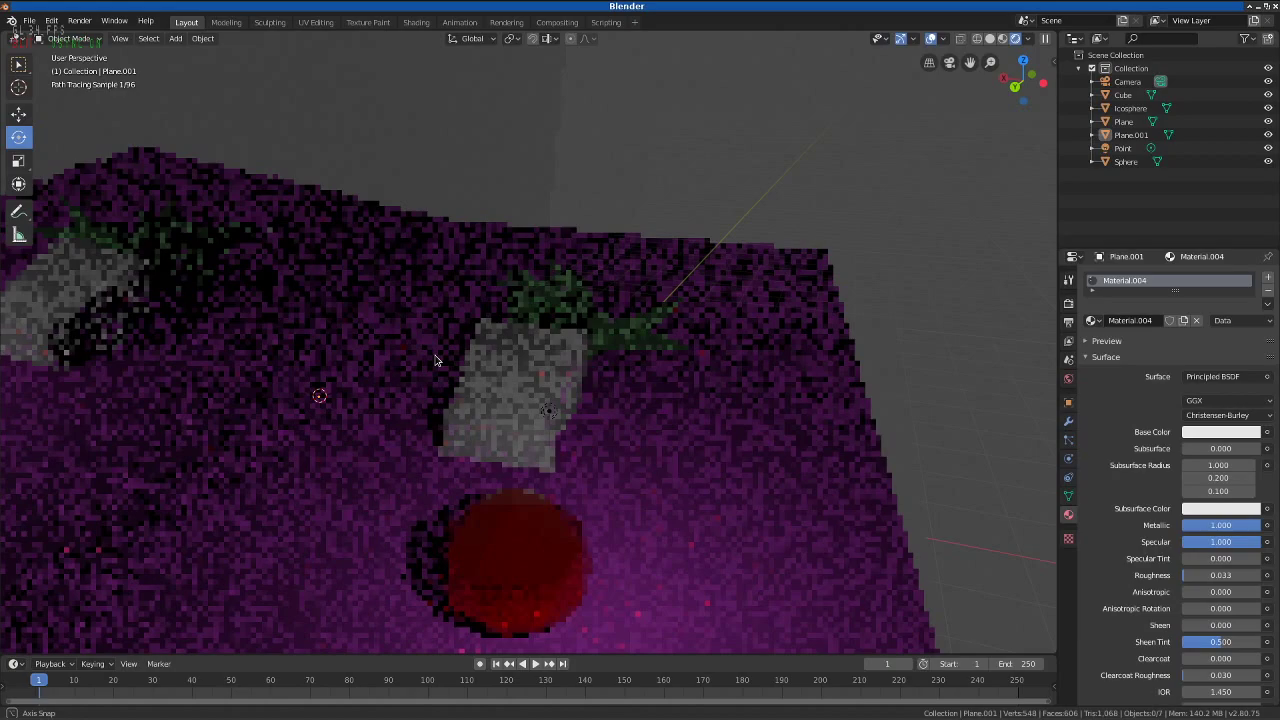
click(319, 395)
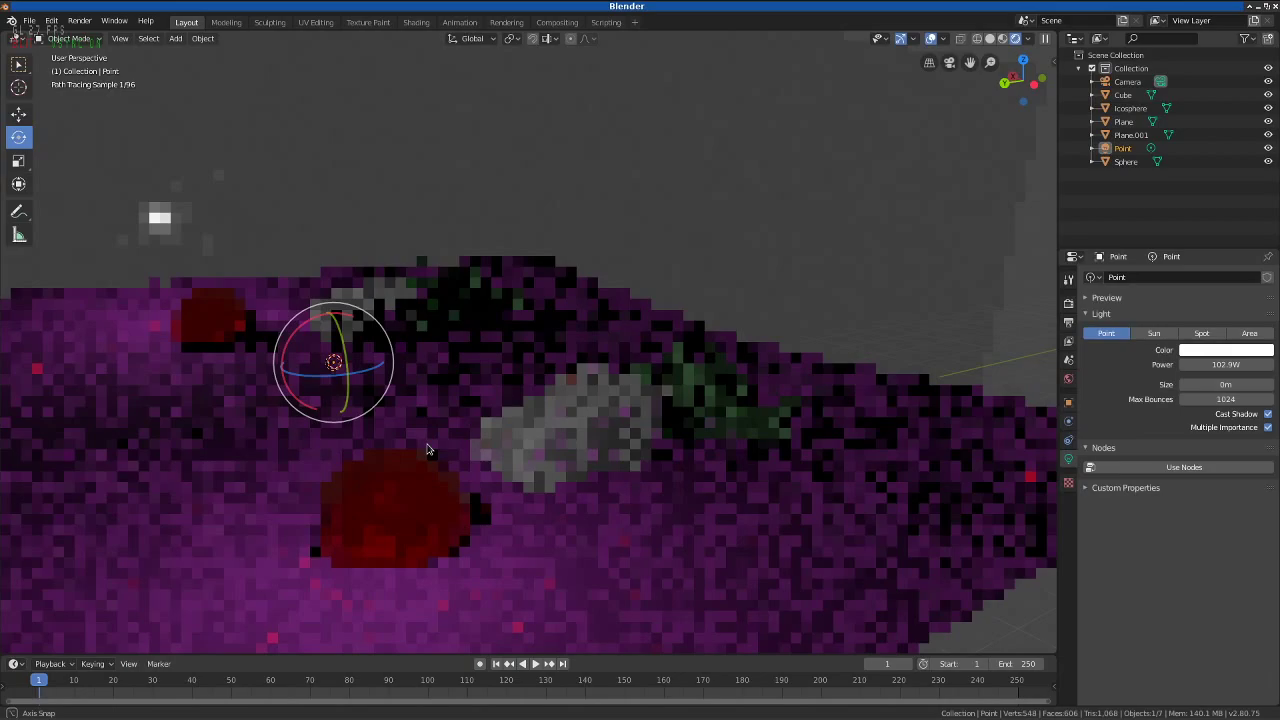
drag(426, 449, 390, 345)
key(g)
key(x)
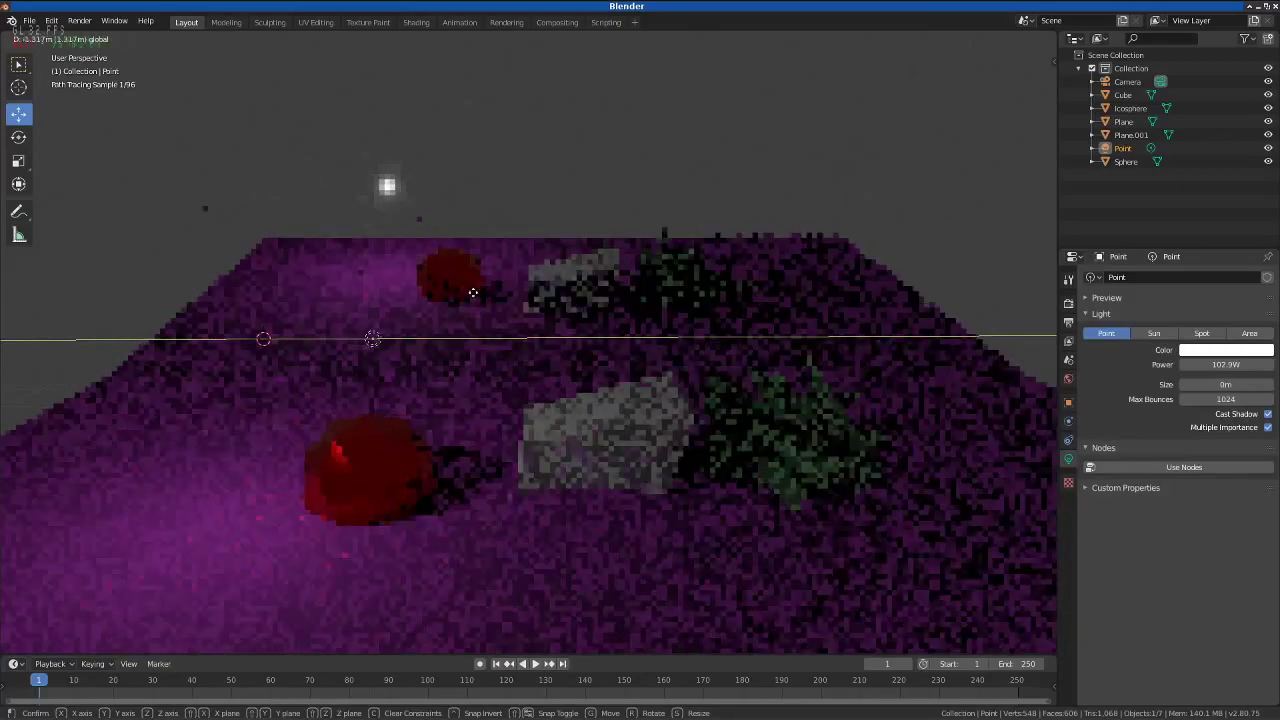
click(505, 305)
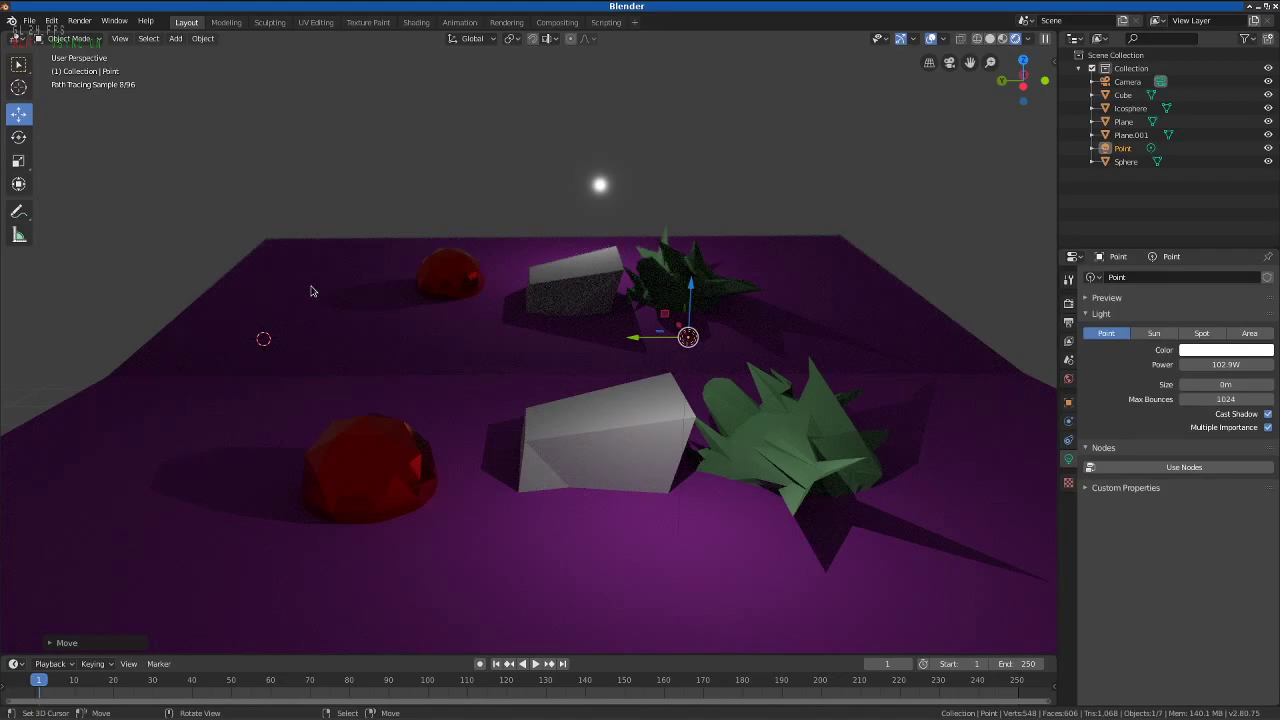
- Set the wall plane's material Roughness to 0.000 for a perfectly sharp mirror
click(821, 398)
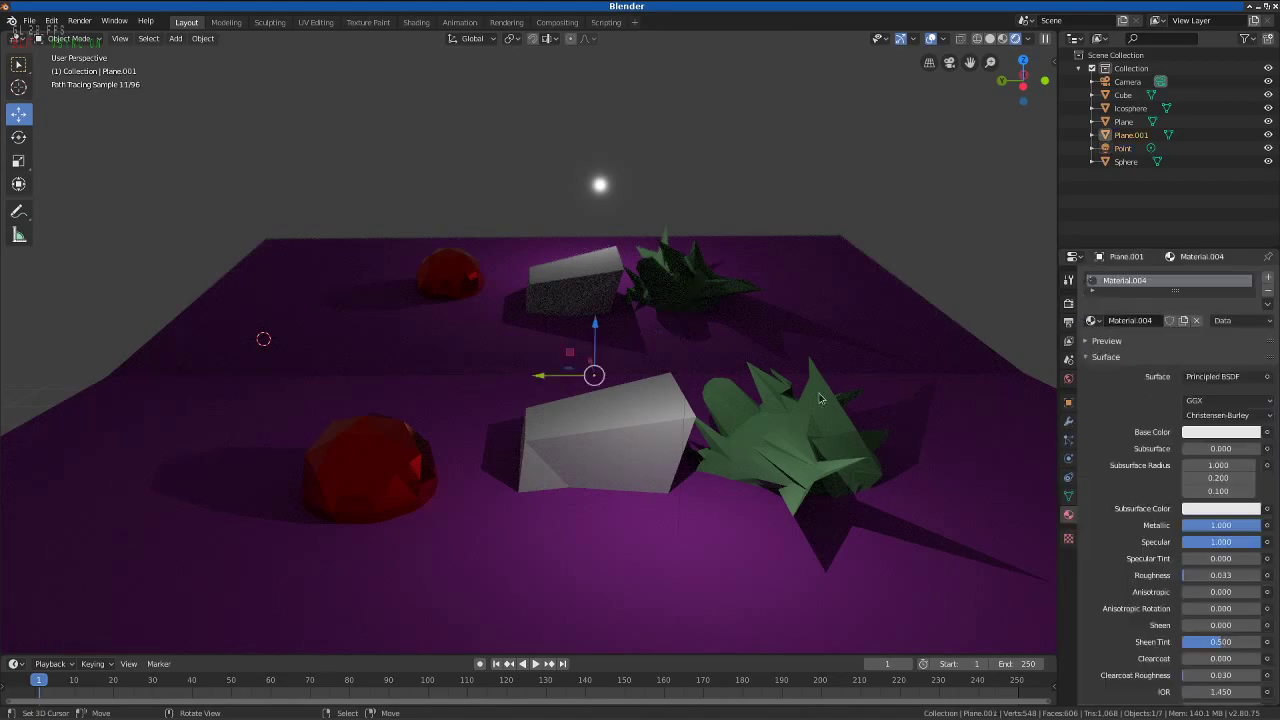
right_click(1165, 580)
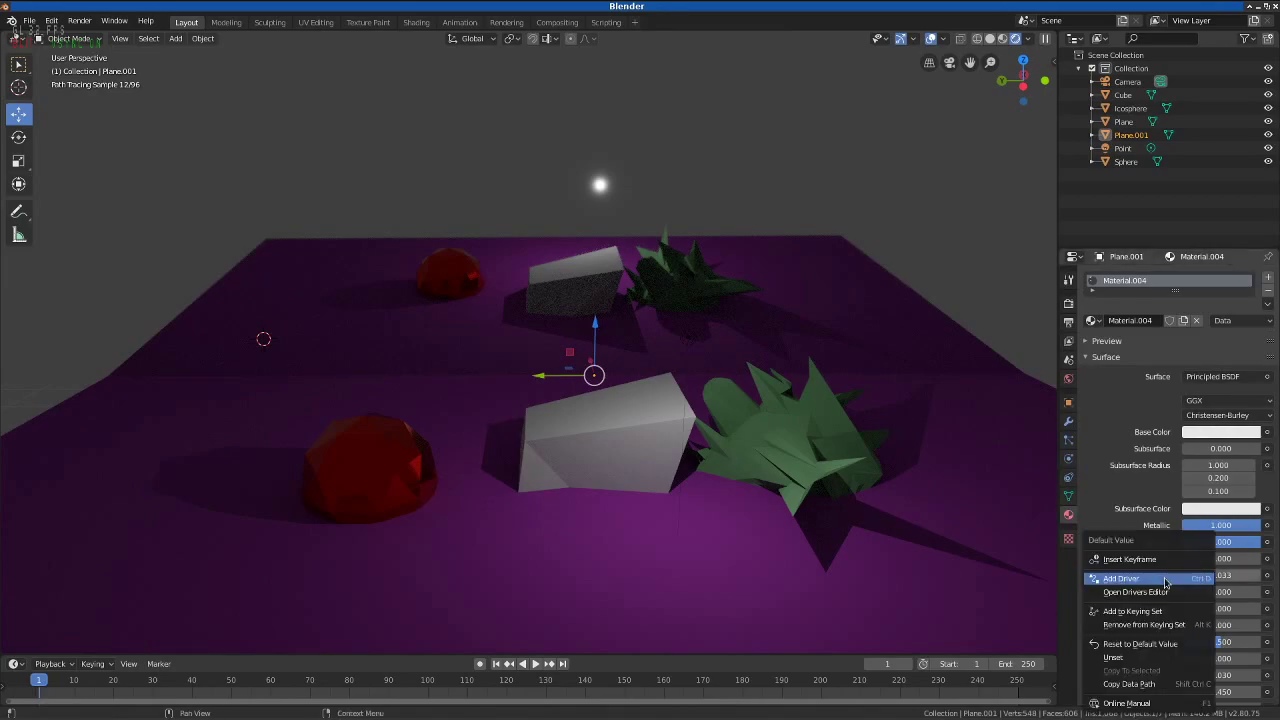
click(1165, 580)
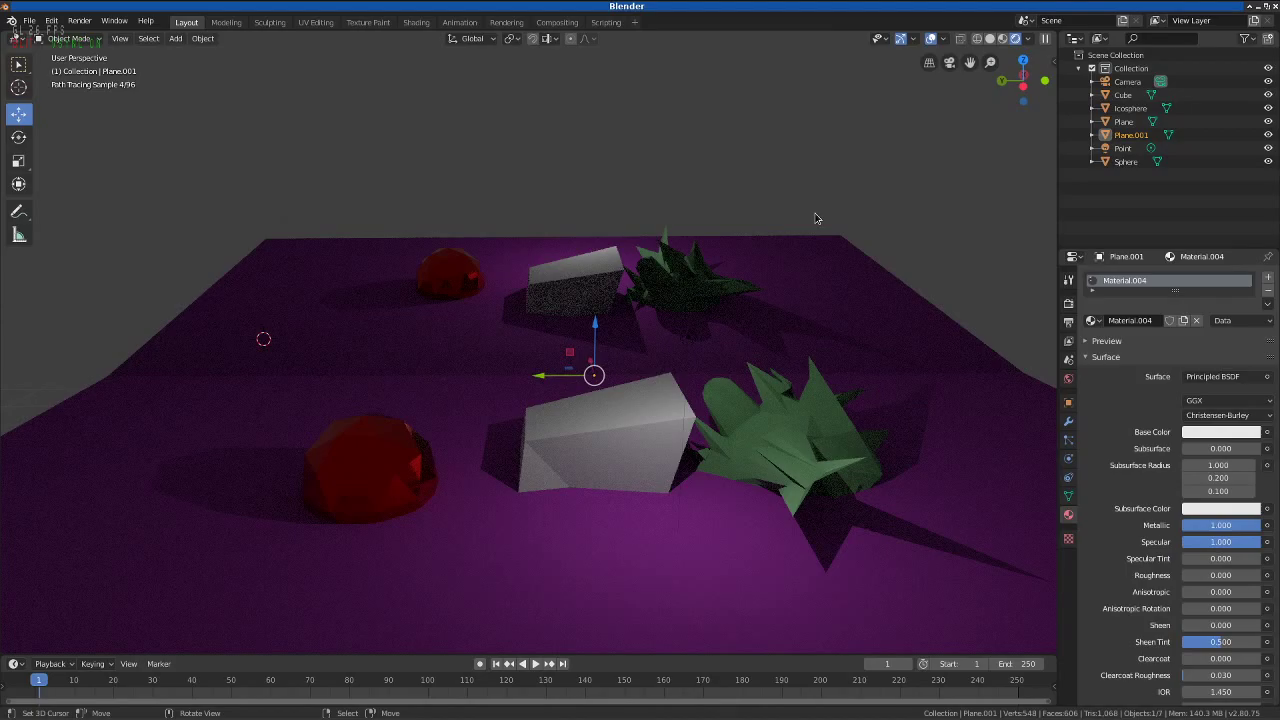
- Set the Roughness of the green spiky sphere's material to 0.342
right_click(795, 435)
right_click(1249, 578)
click(1249, 578)
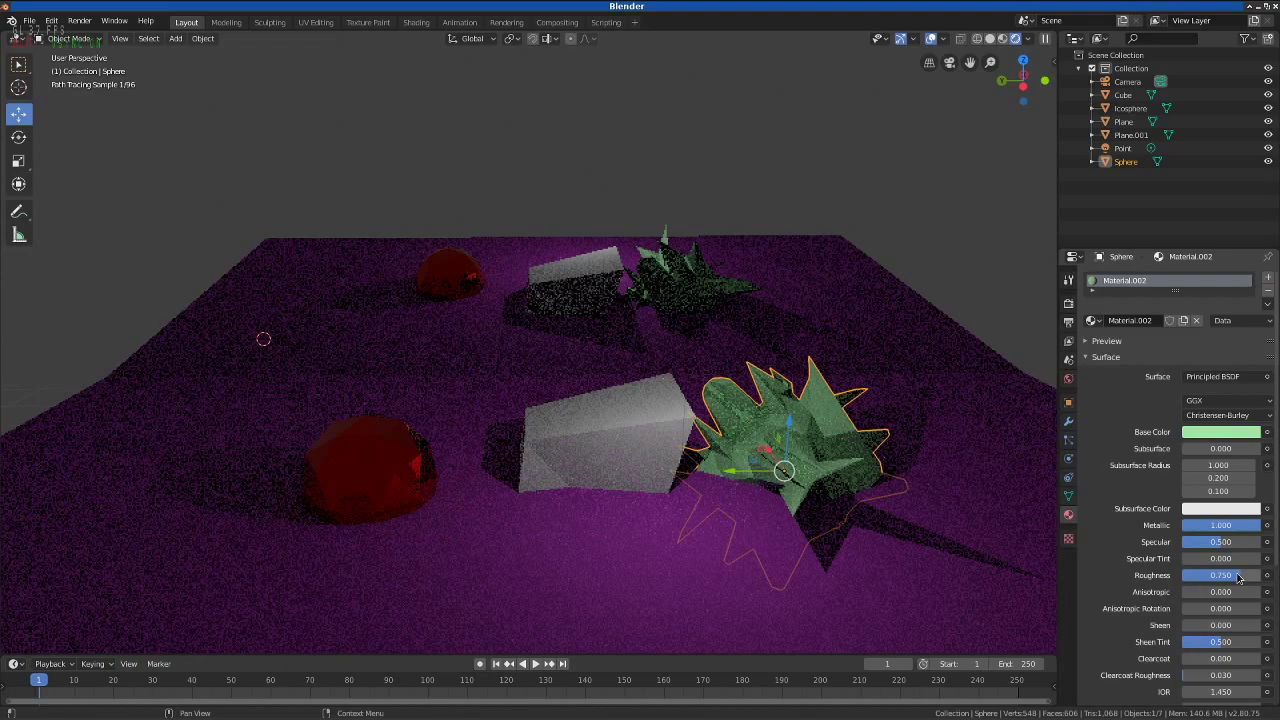
drag(1238, 577, 1206, 577)
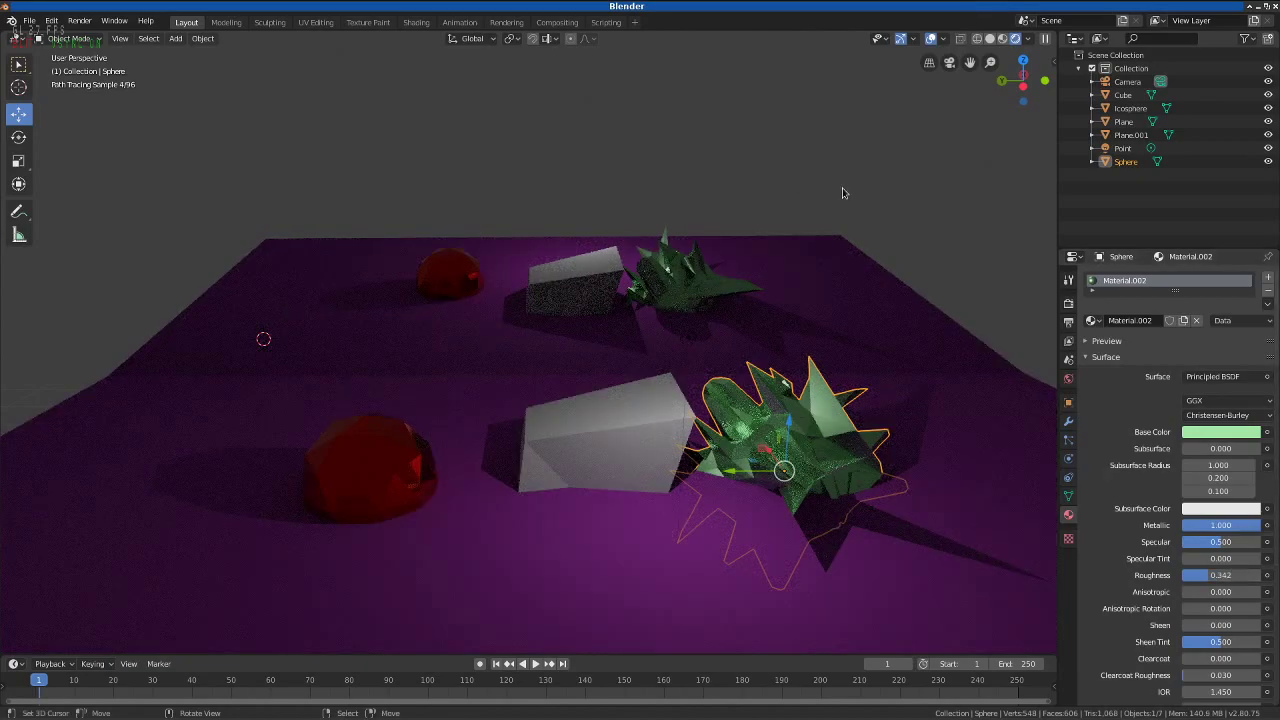
- Adjust the Roughness of the purple floor plane's material
click(968, 235)
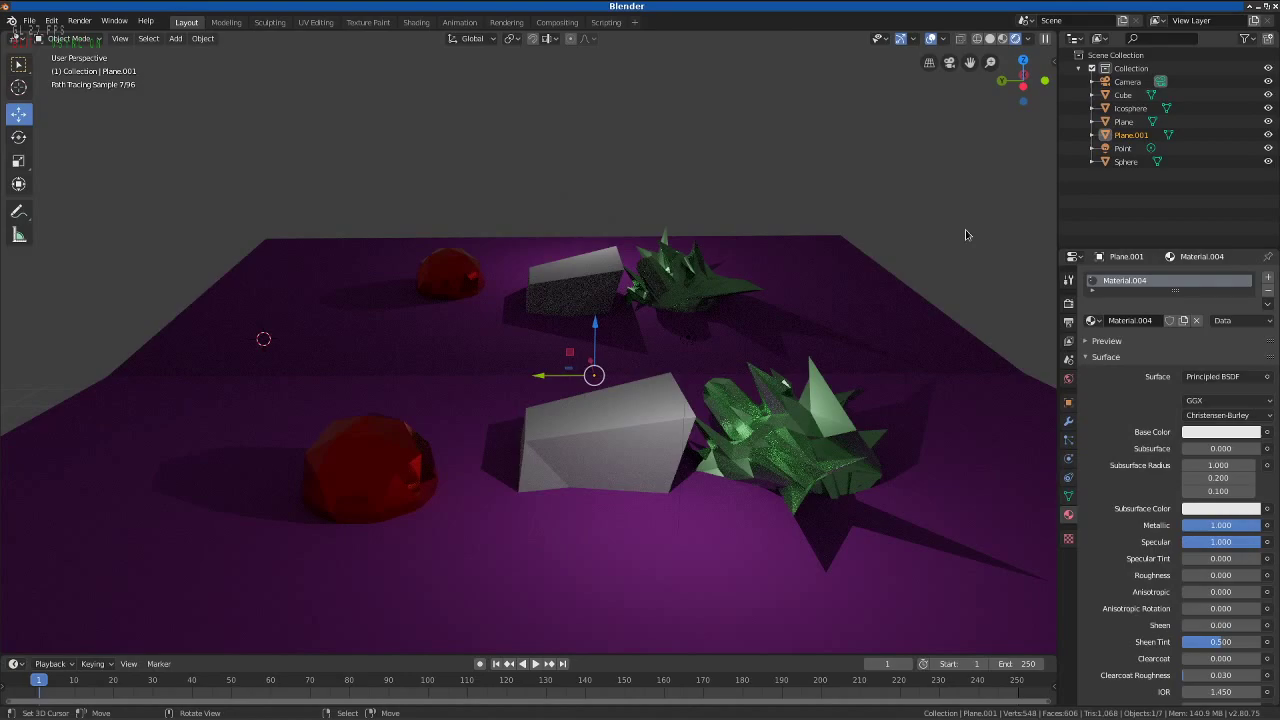
click(1124, 121)
drag(1200, 575, 1218, 570)
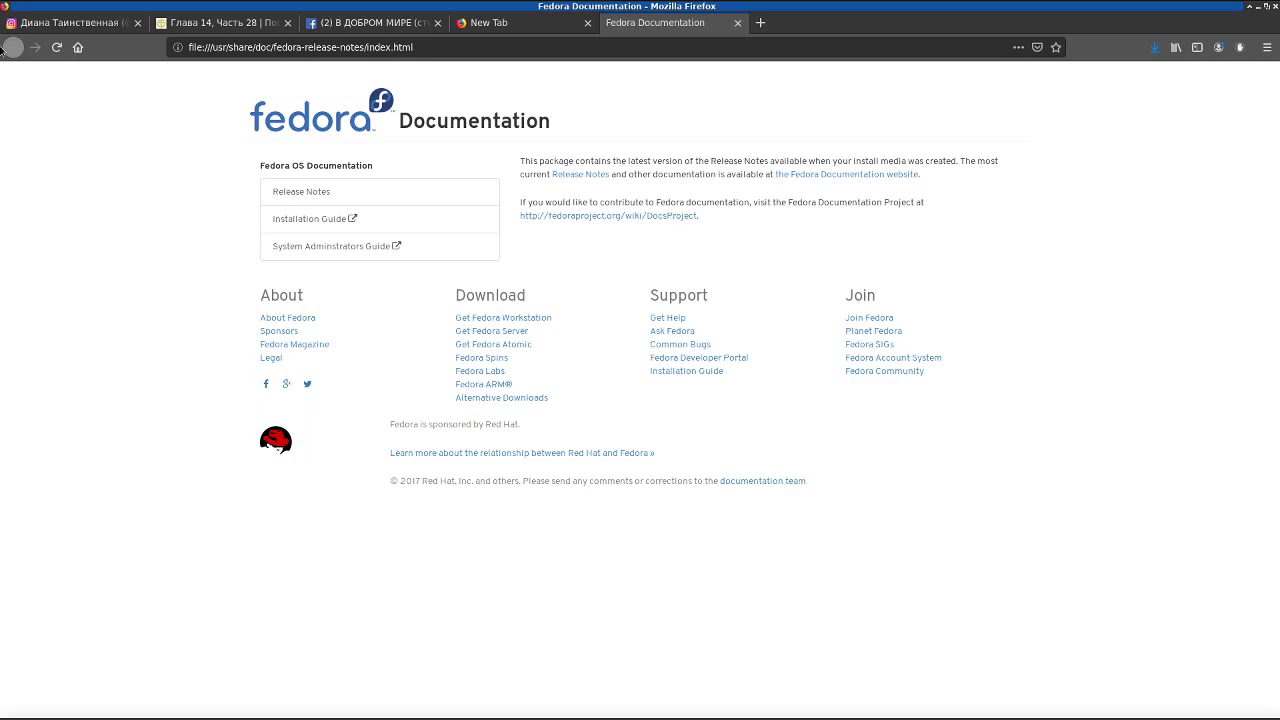
- Browse the desktop's installed Graphics applications and launch KRuler
key(alt+F1)
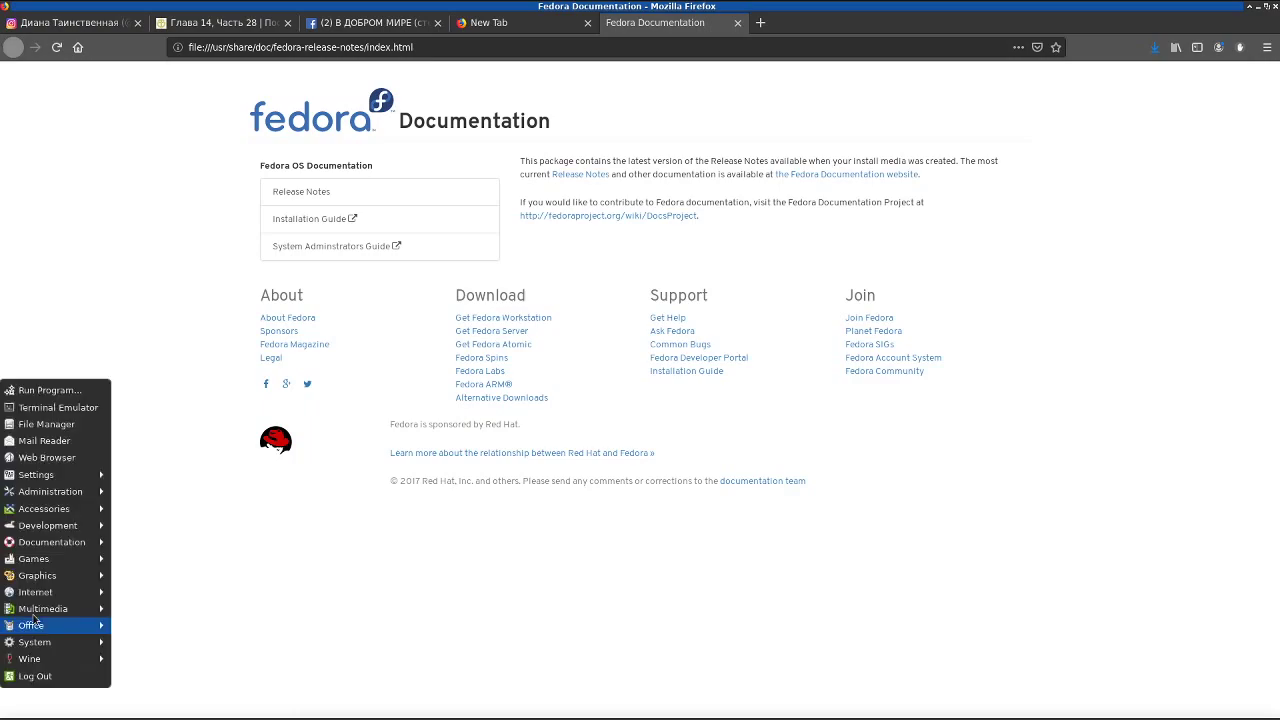
mouse_move(40, 575)
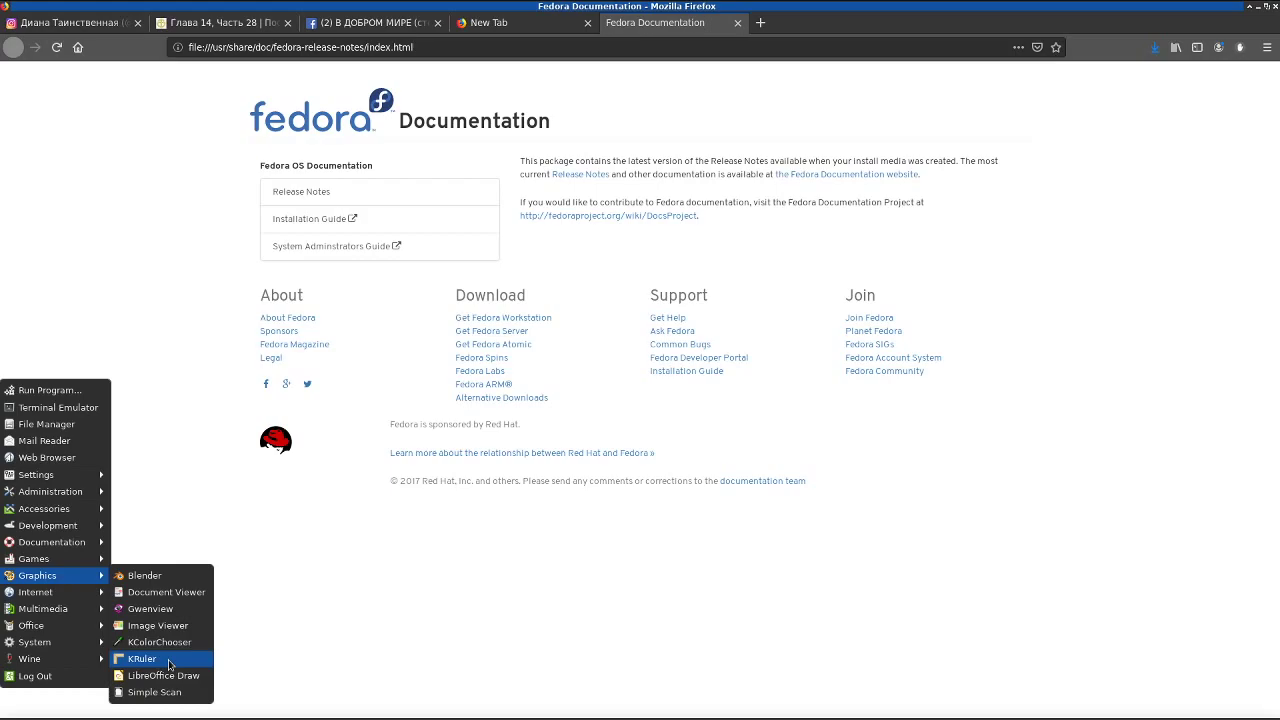
click(169, 662)
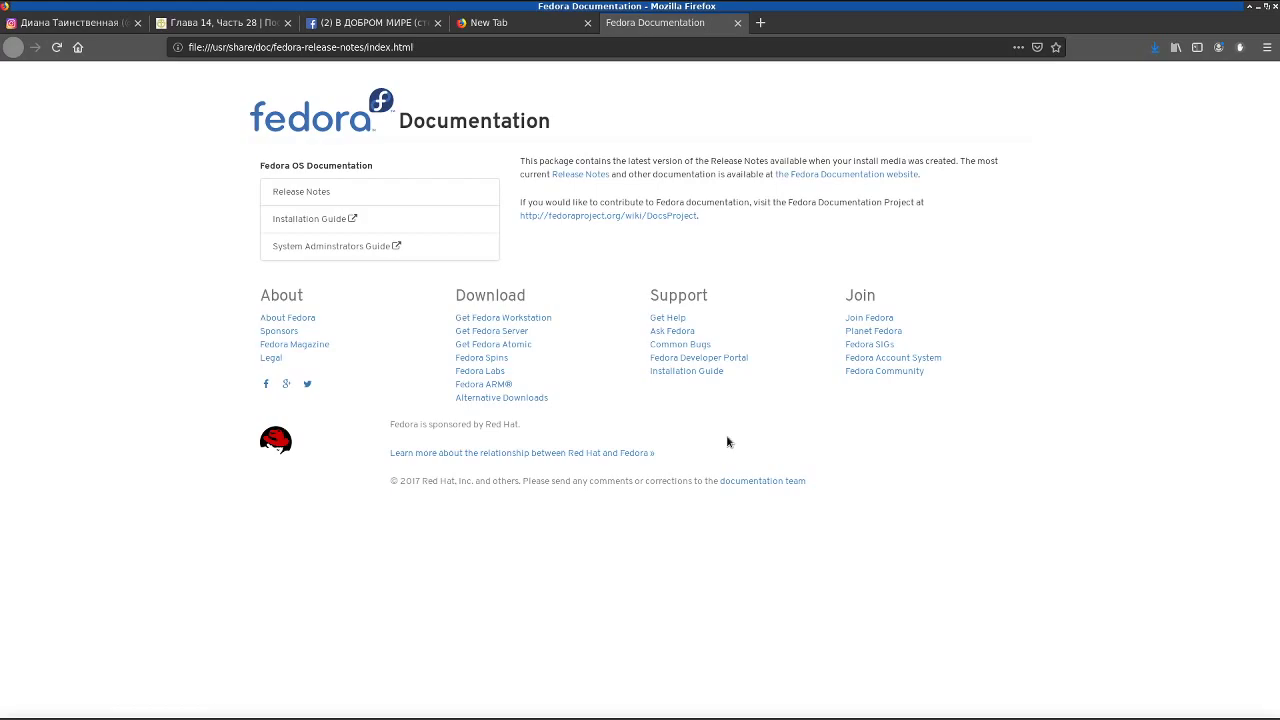
- Switch to Konqueror and close its xscreensaver search tab and the Removing Packages documentation page
key(alt+Tab)
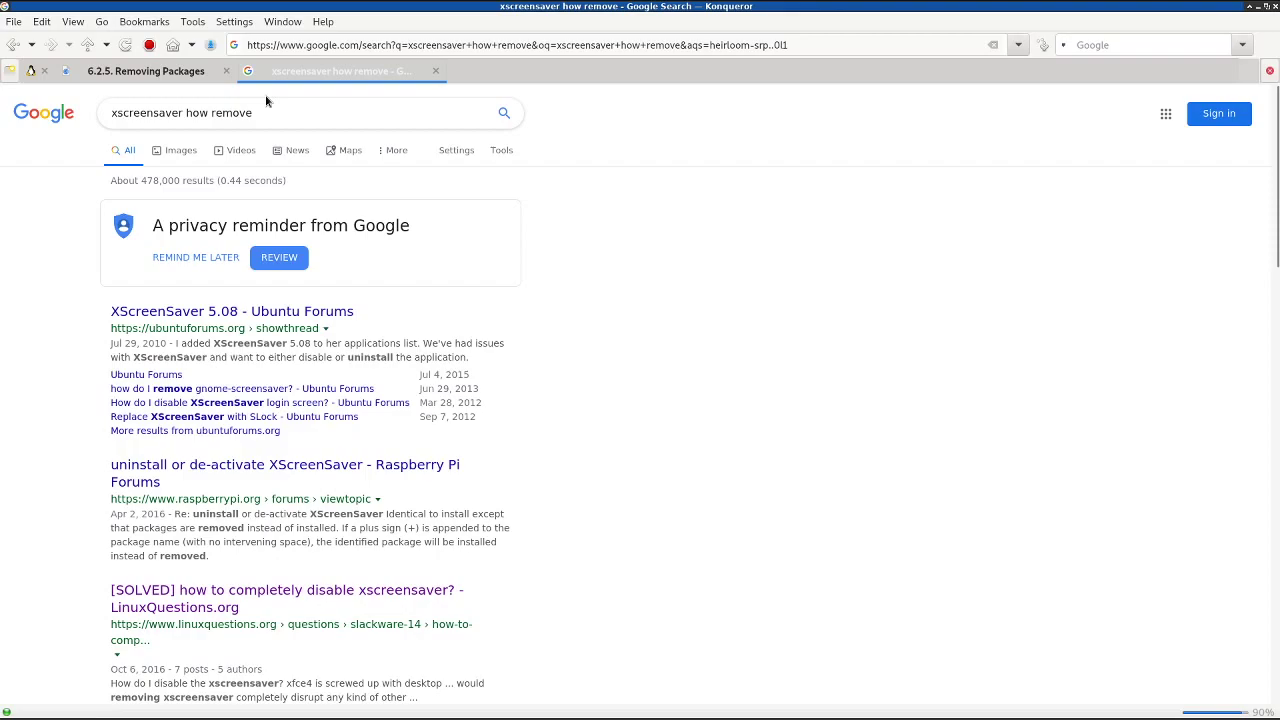
key(ctrl+w)
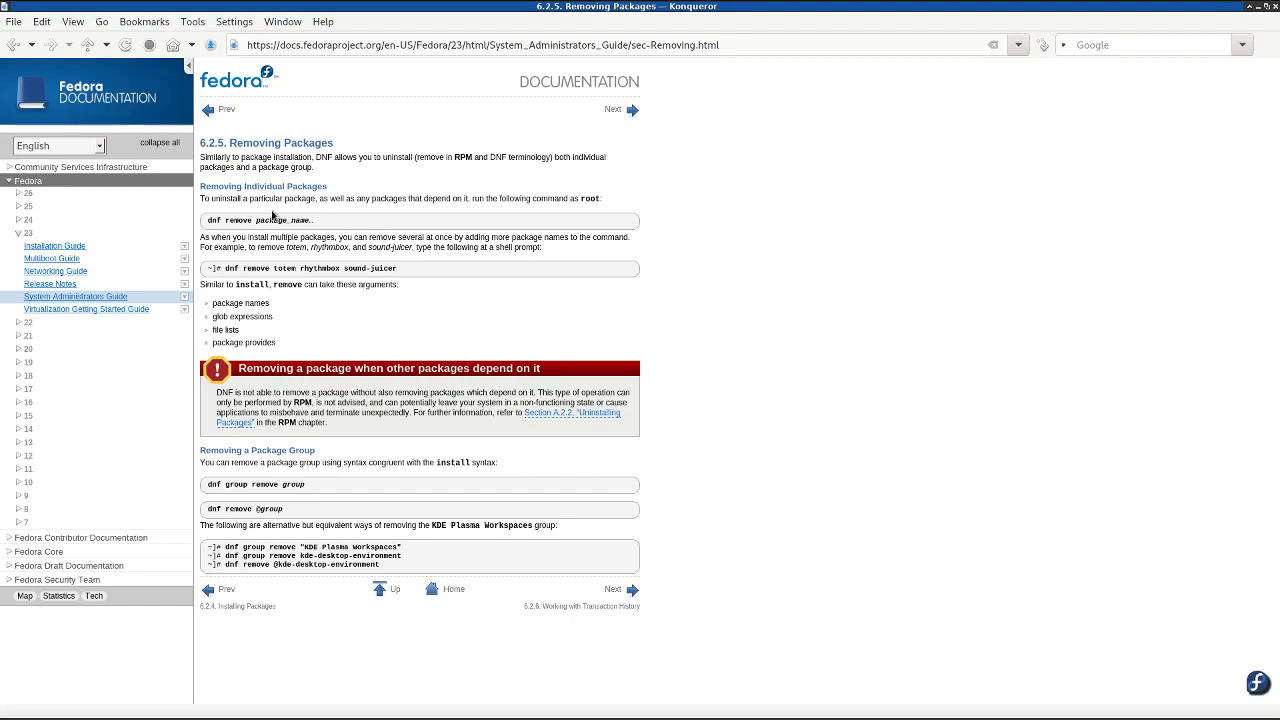
key(ctrl+w)
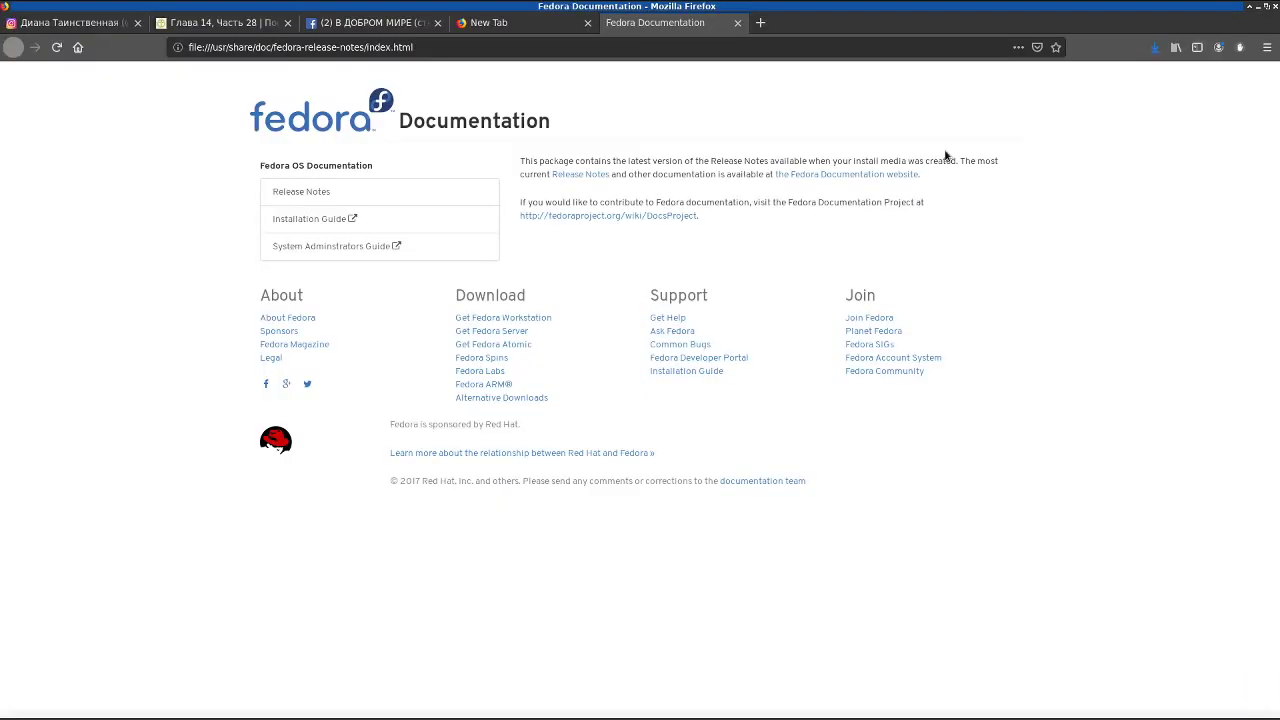
- Browse the desktop's installed Multimedia applications and launch Bristol
key(alt+F1)
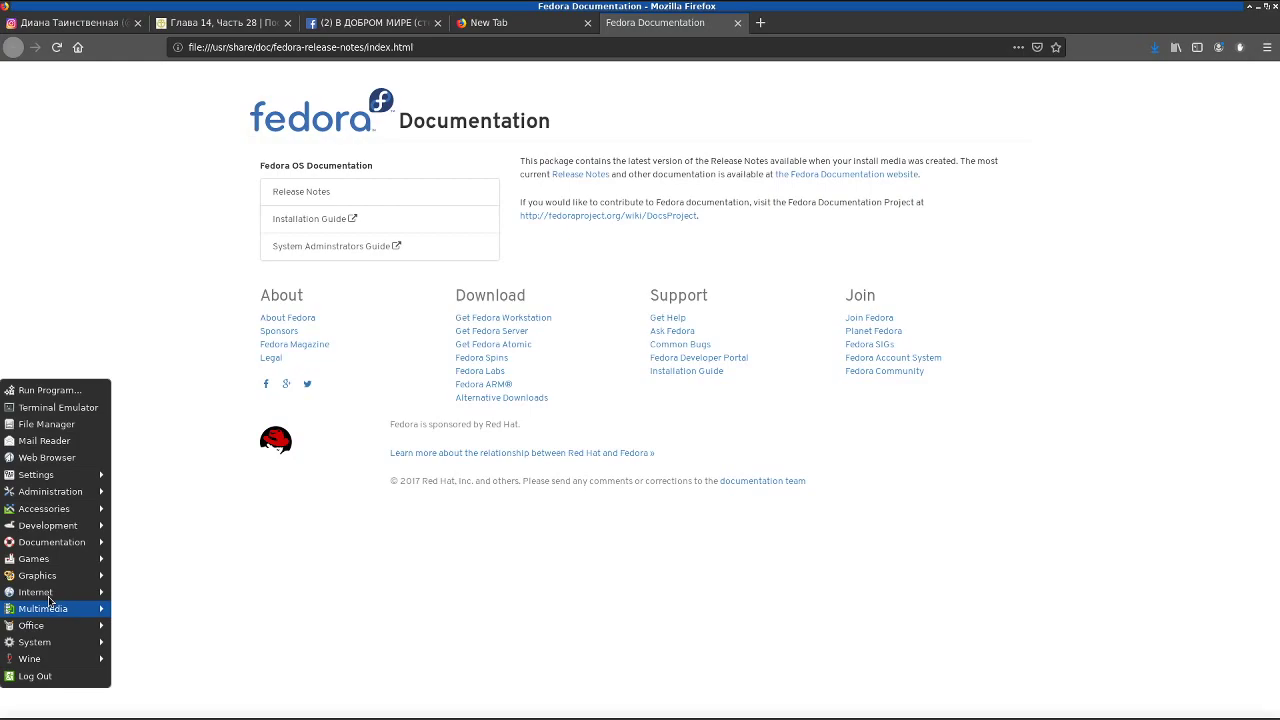
click(48, 598)
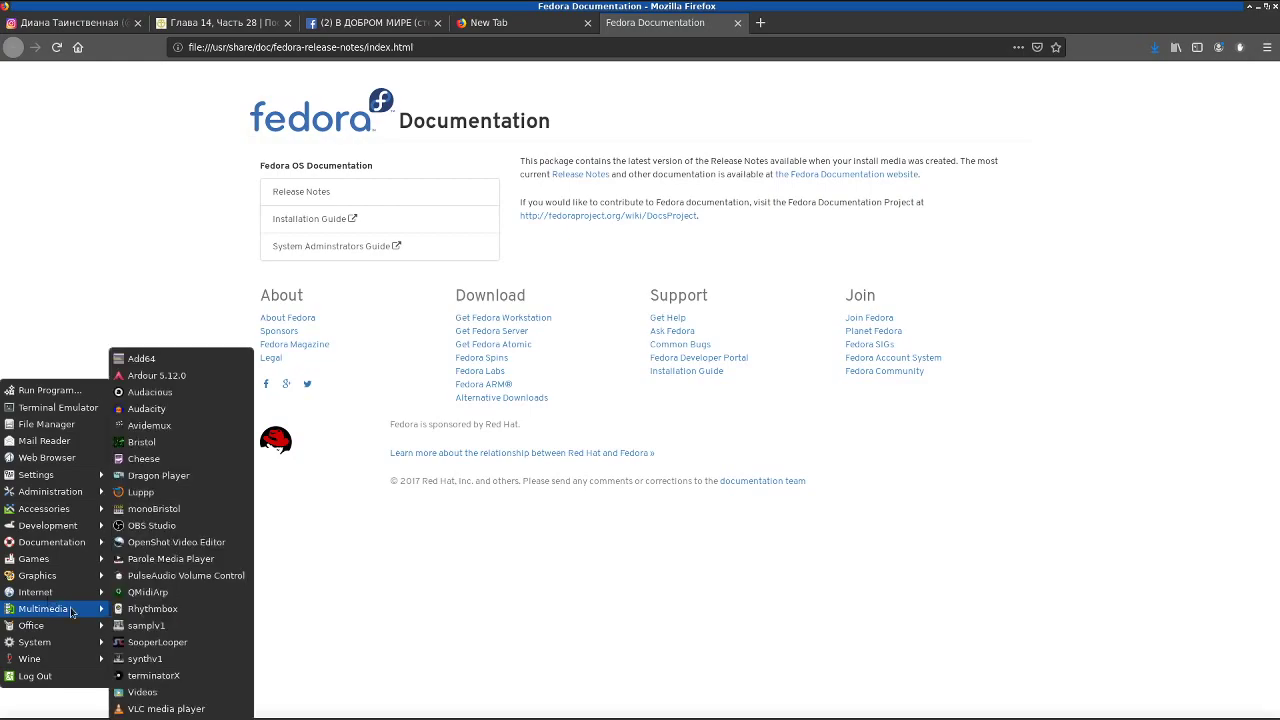
click(185, 444)
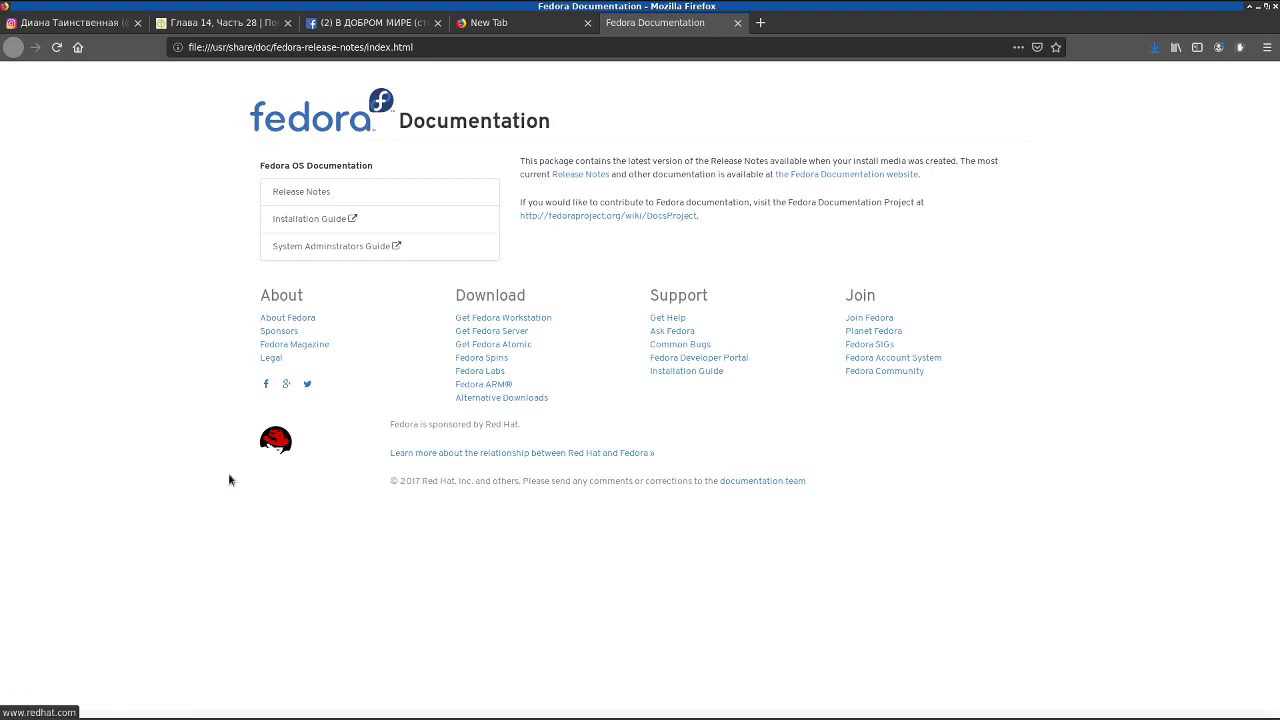
- Launch System Monitor and review its processes, resource history and file systems
click(20, 714)
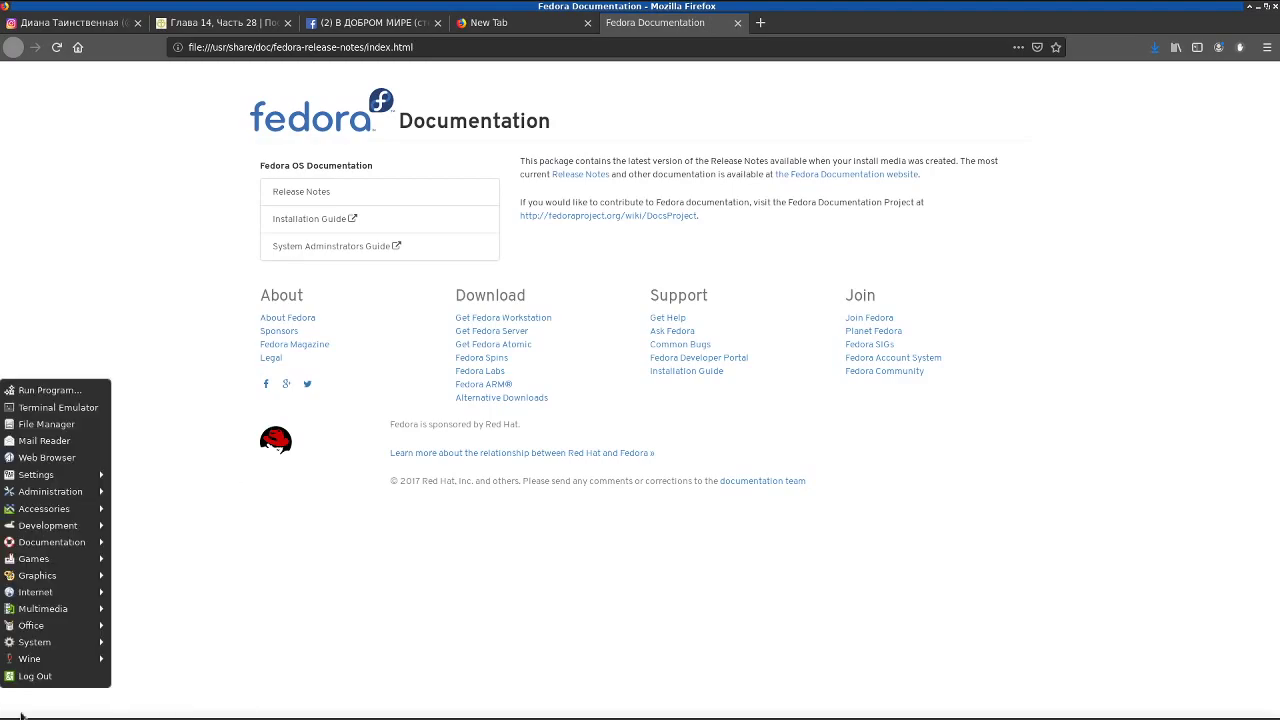
mouse_move(60, 628)
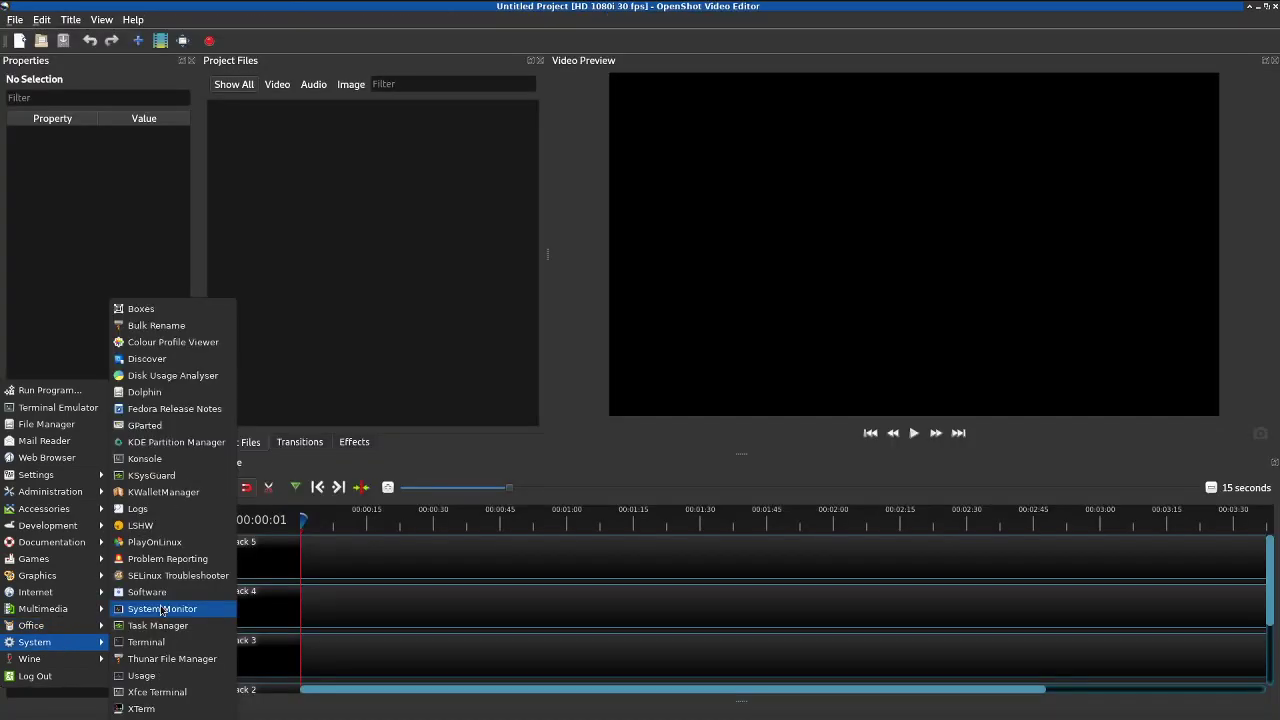
click(162, 610)
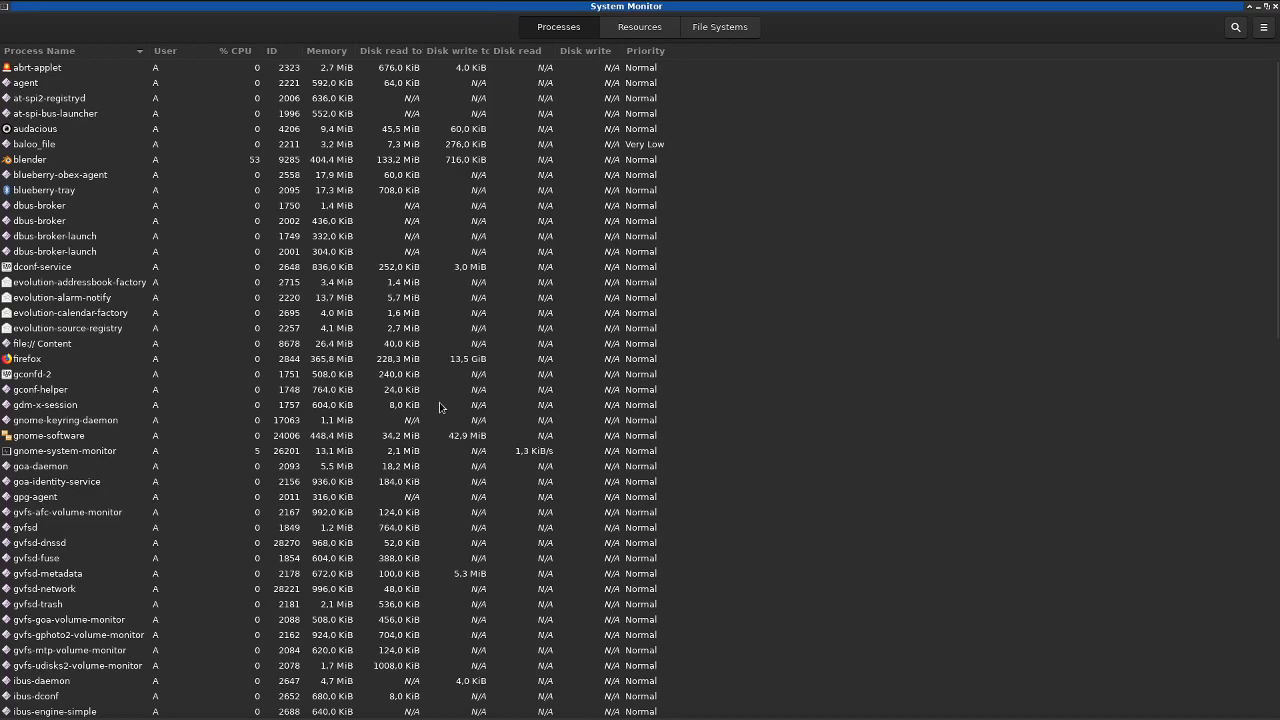
key(alt+2)
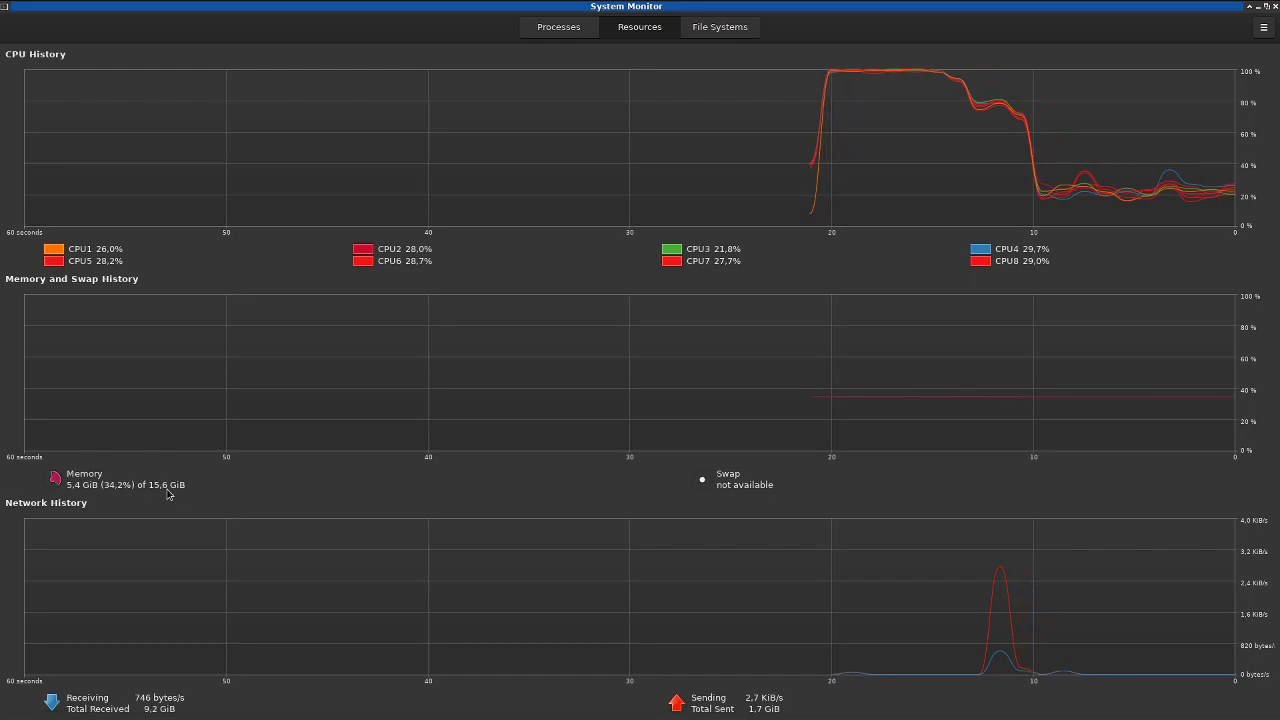
click(721, 30)
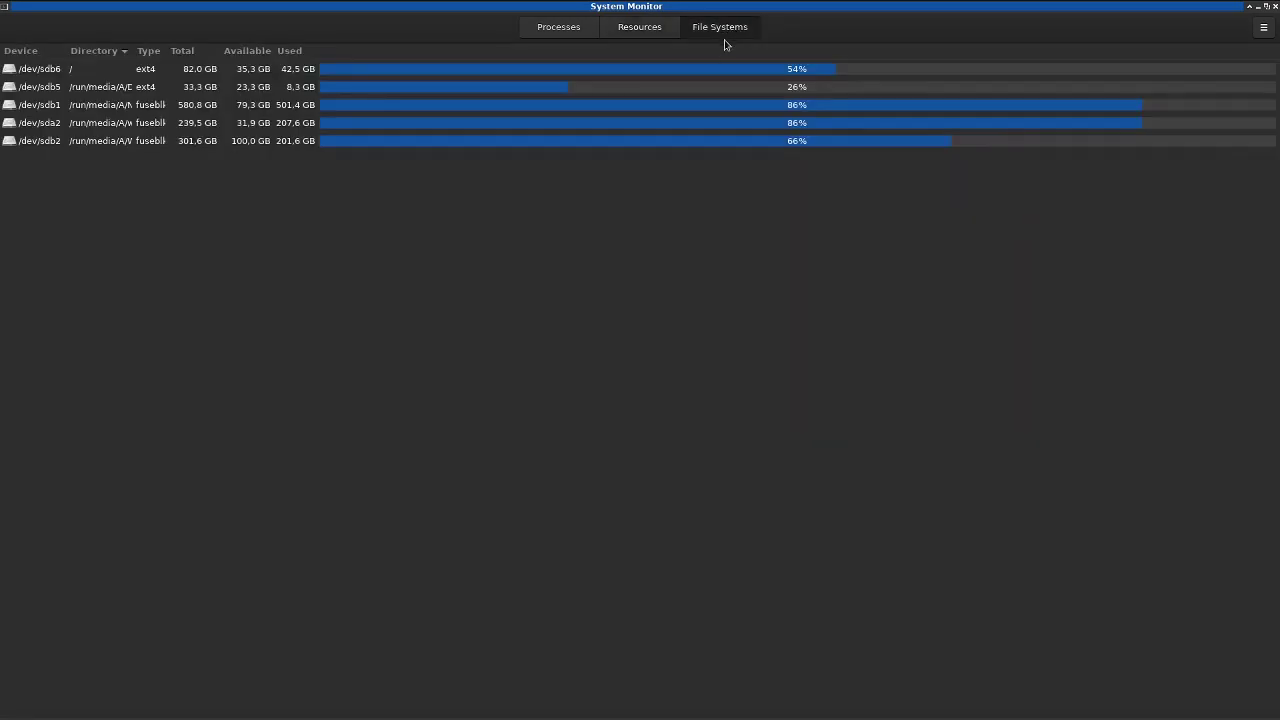
click(652, 29)
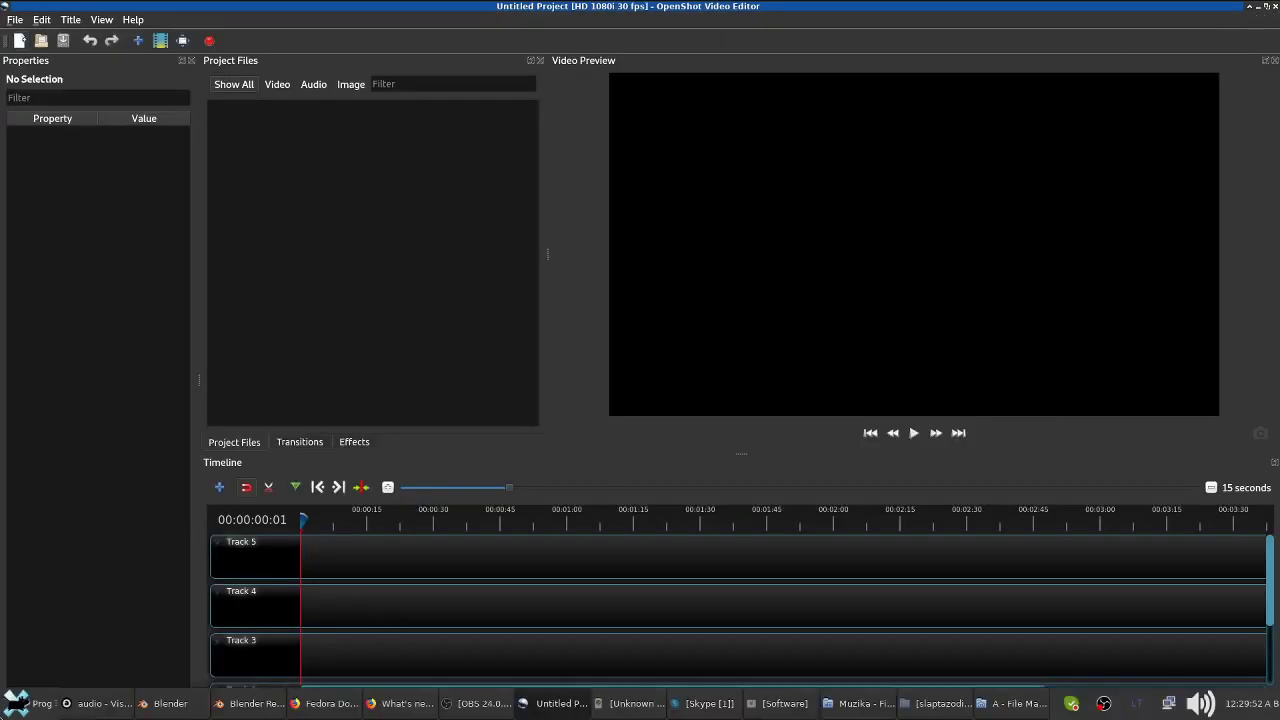
- Launch Task Manager, look through the whole list of running tasks and close it
click(10, 710)
mouse_move(37, 641)
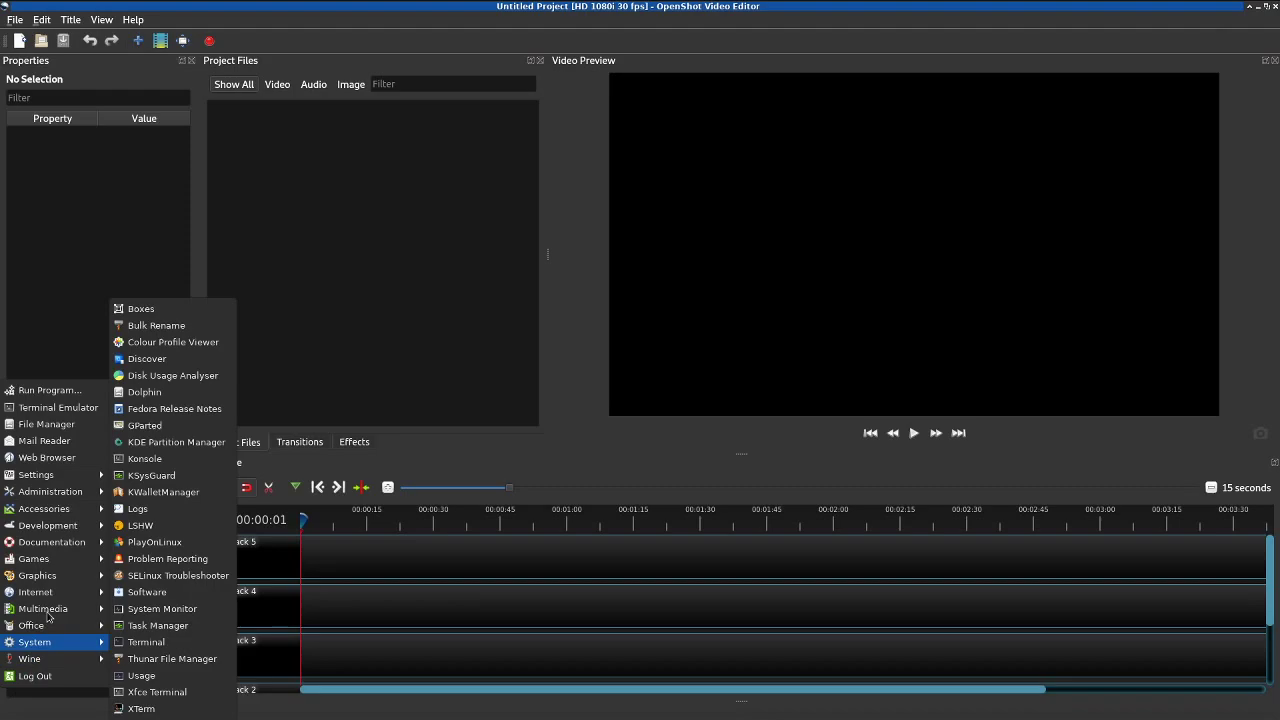
click(171, 627)
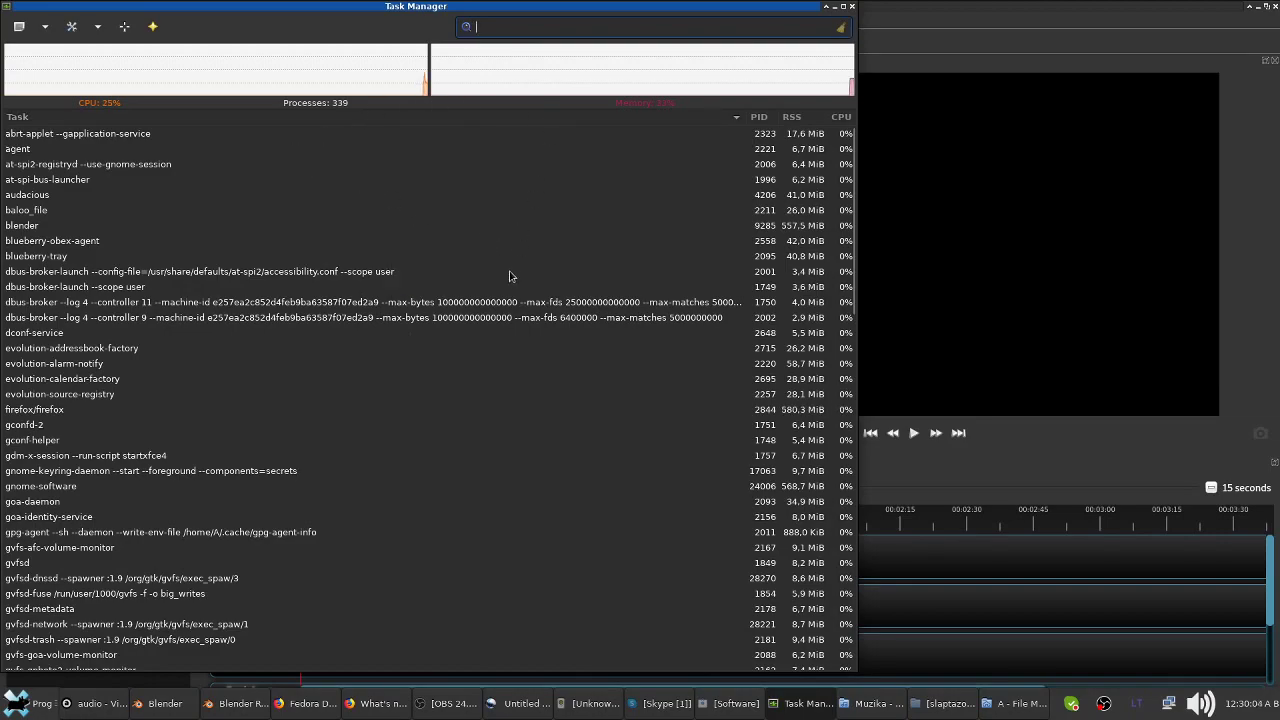
scroll(508, 281, down, 10)
scroll(505, 290, down, 10)
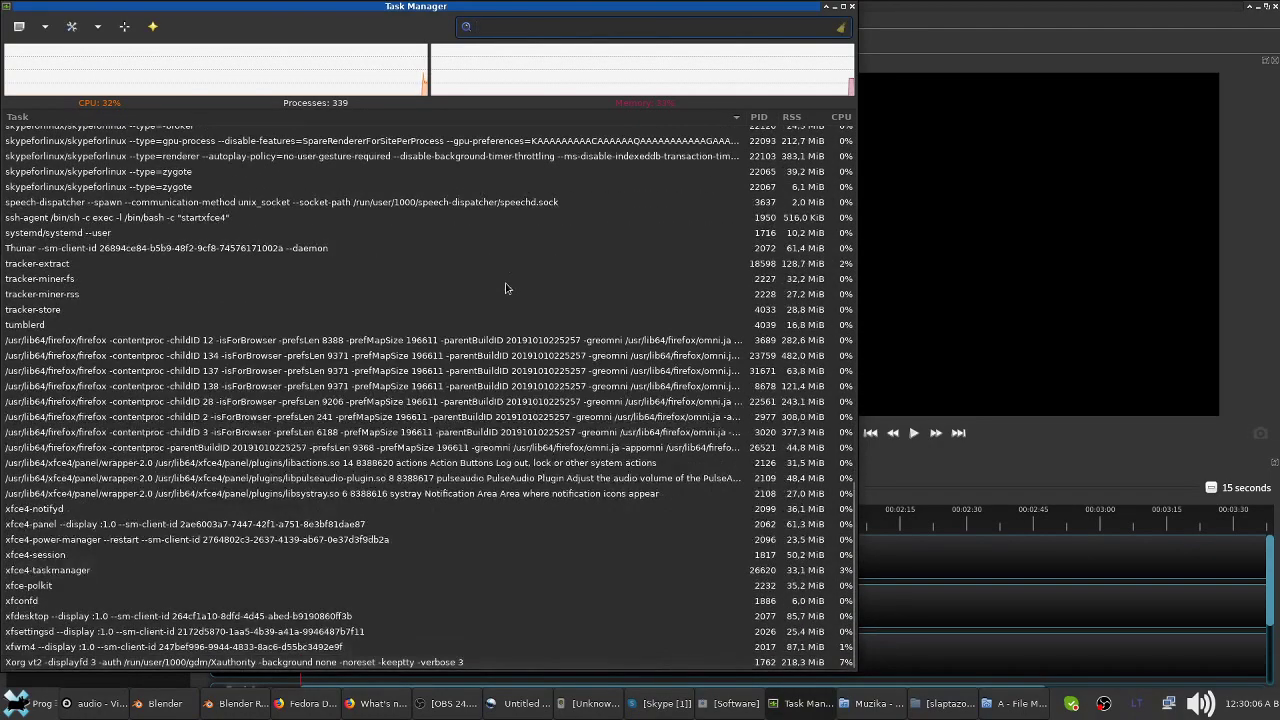
click(852, 8)
- Launch Usage, show its Memory performance section and maximize the window
click(12, 710)
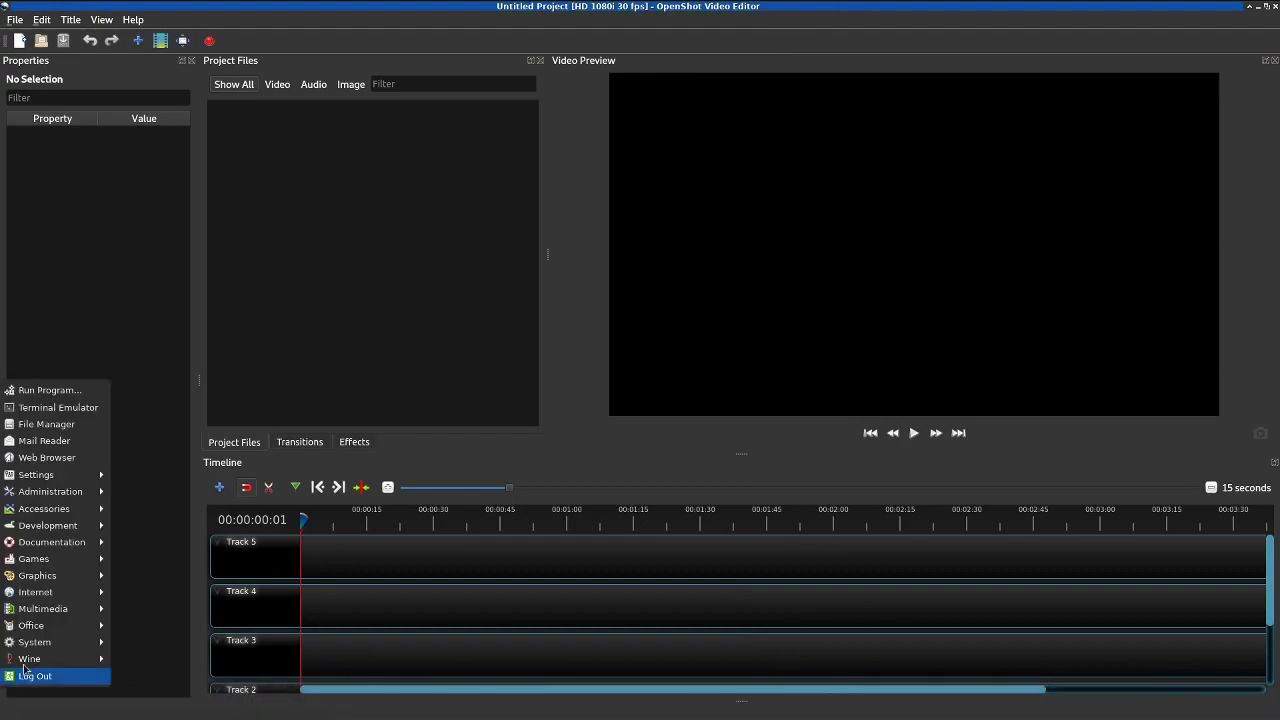
mouse_move(48, 642)
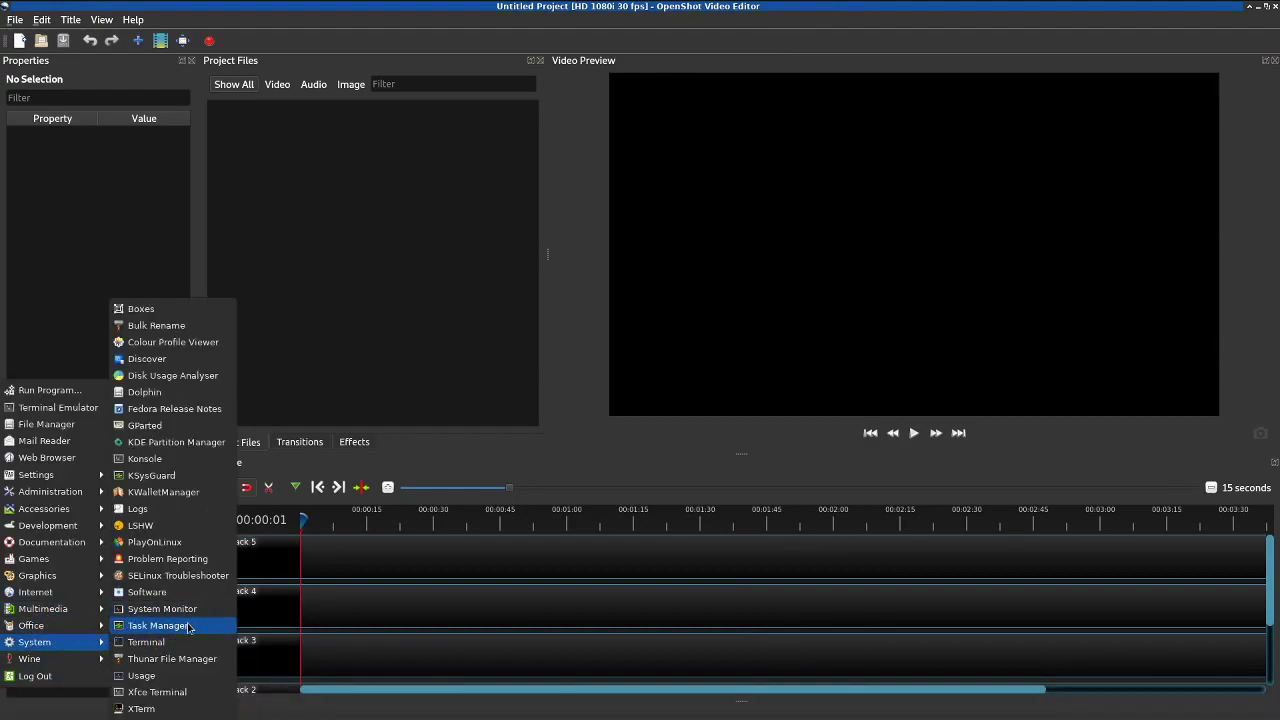
click(178, 681)
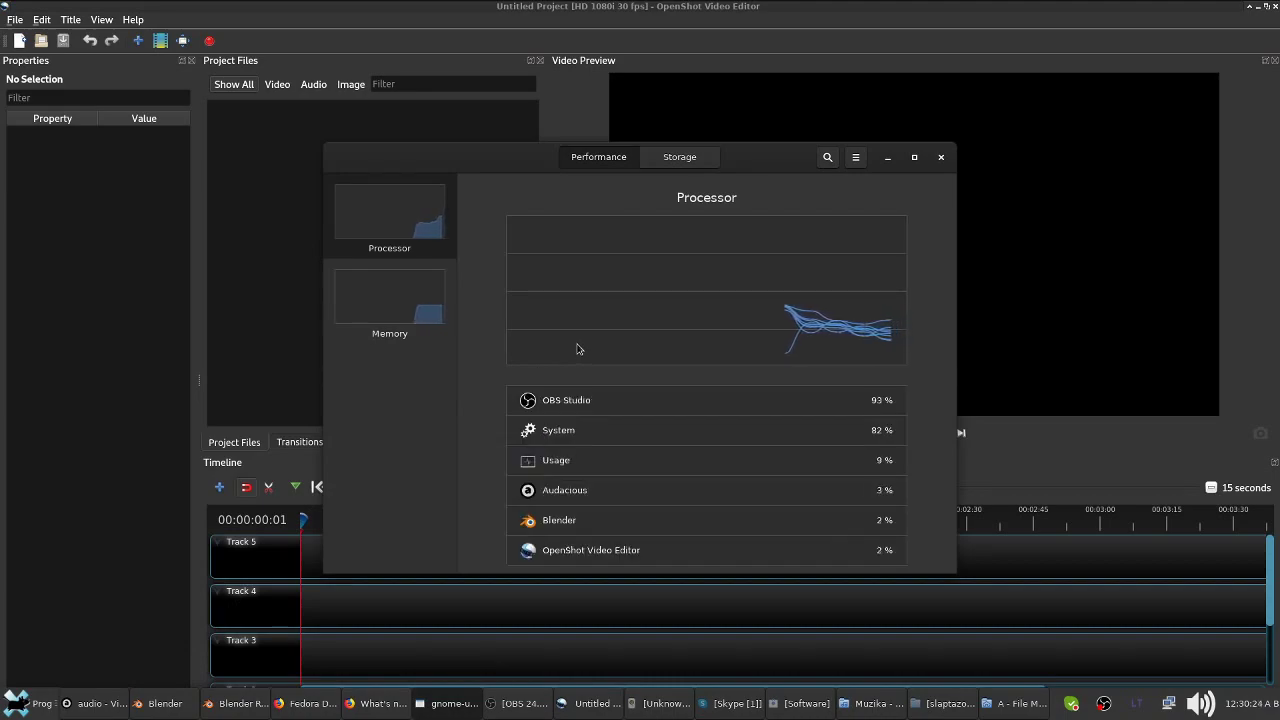
click(403, 308)
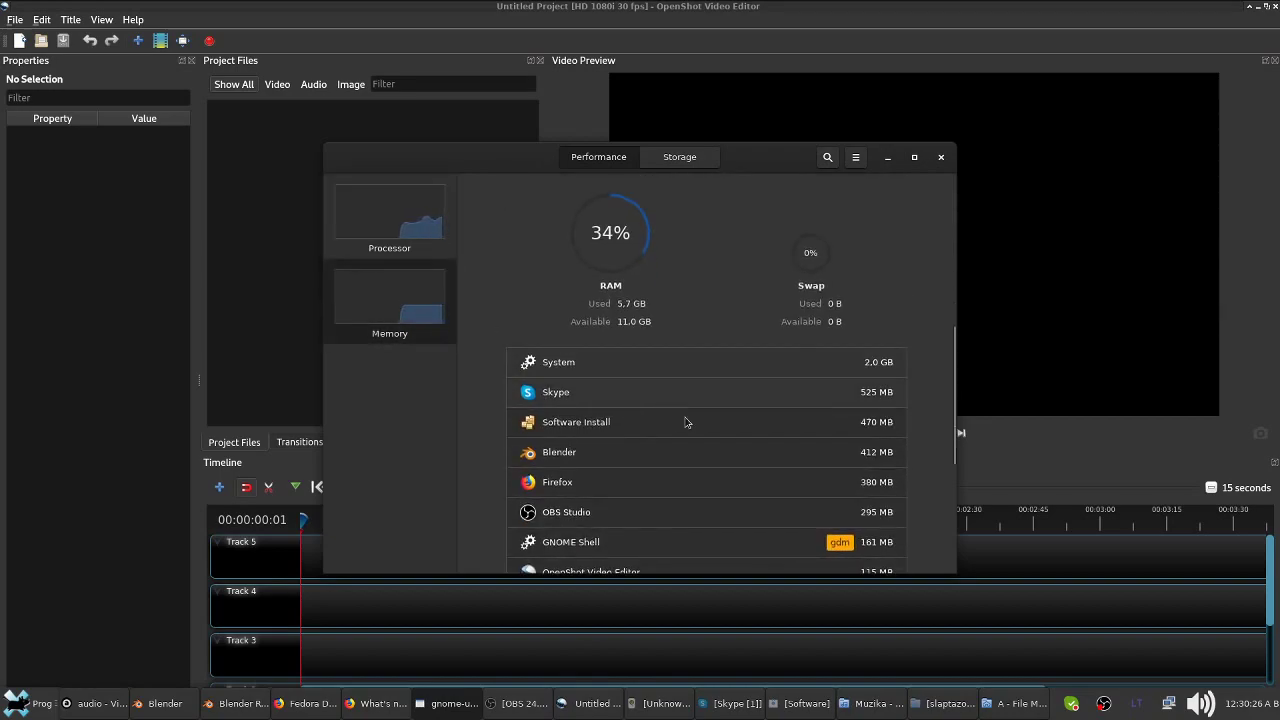
scroll(671, 409, down, 6)
click(914, 157)
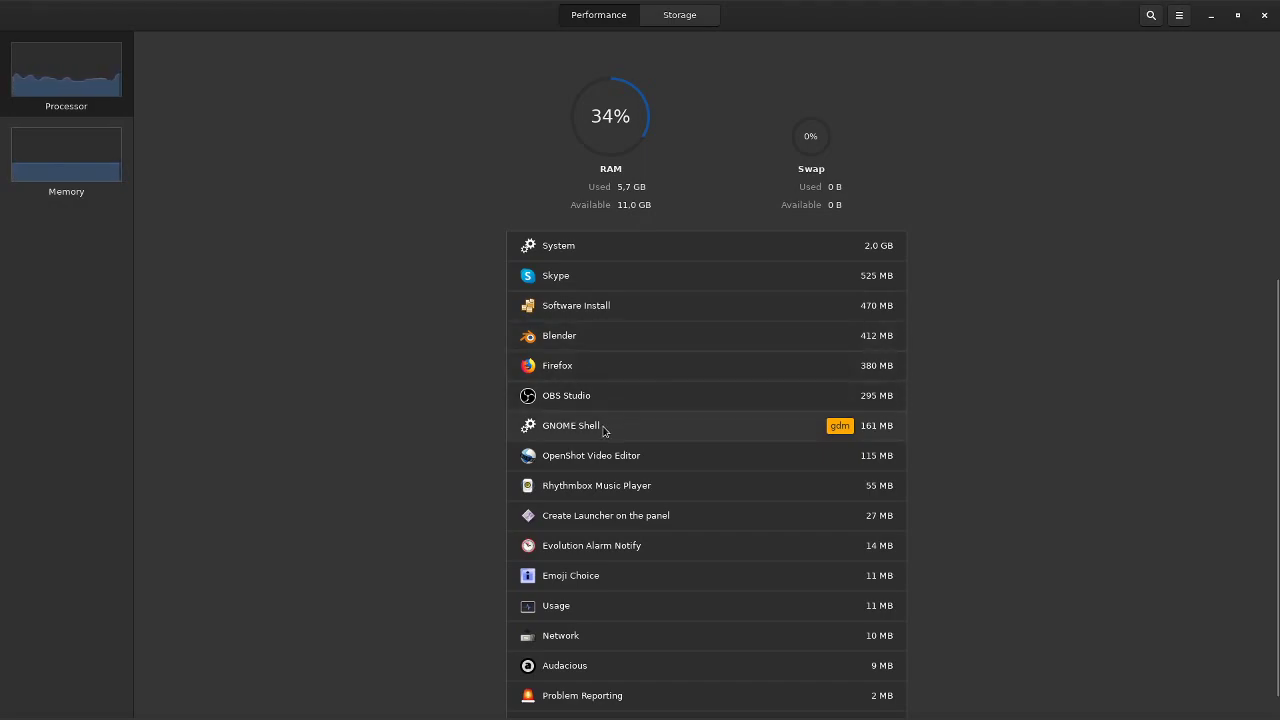
- Examine the per-application memory and processor usage in Usage, and open its Storage view
scroll(625, 457, up, 1)
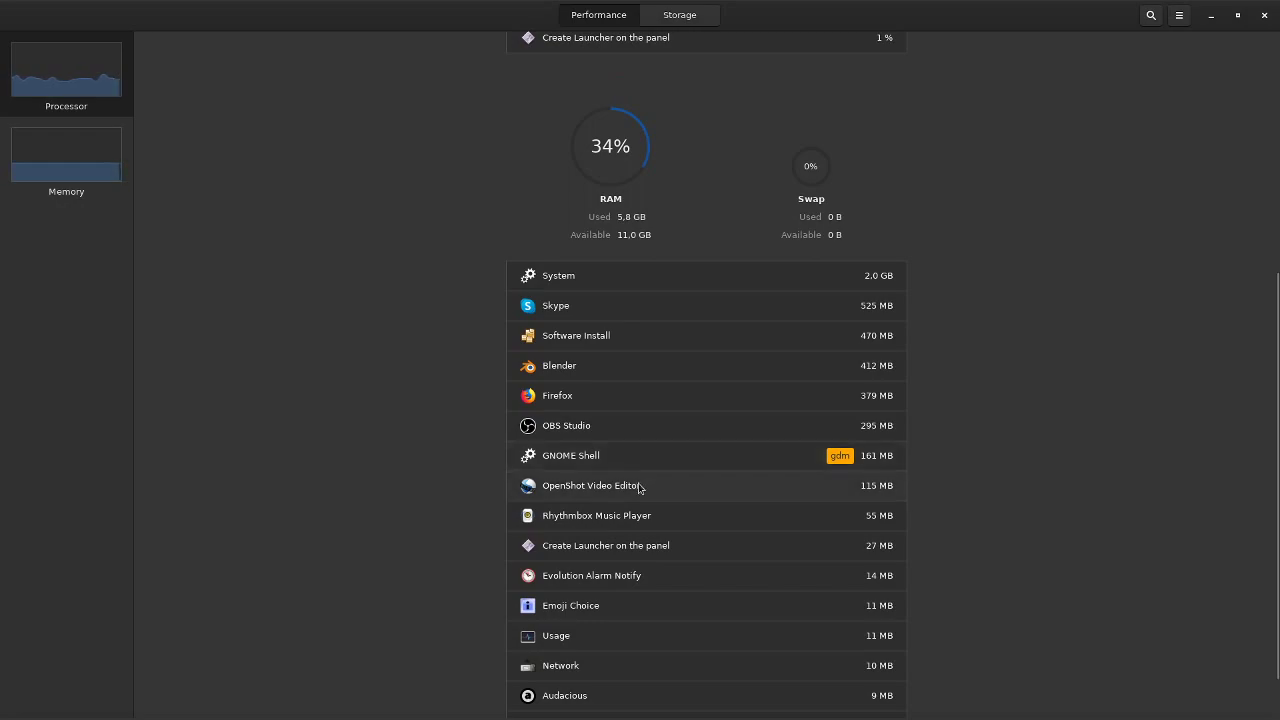
scroll(648, 518, down, 2)
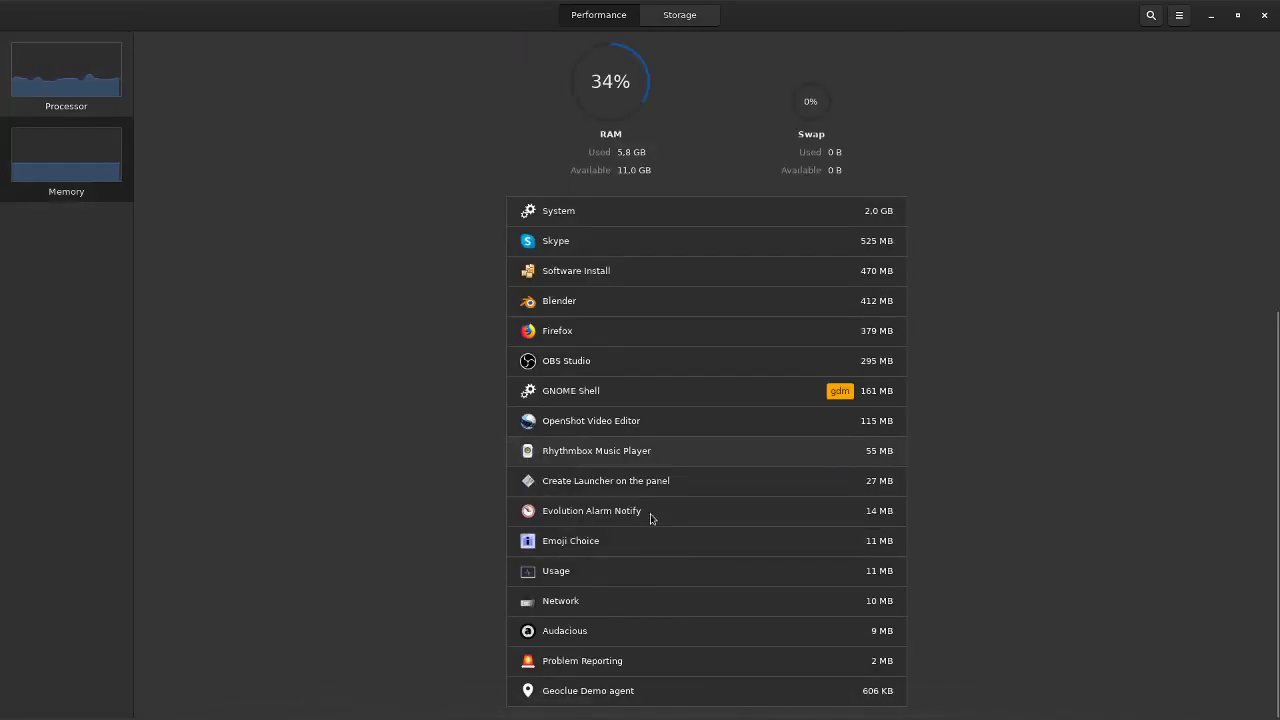
scroll(645, 505, up, 10)
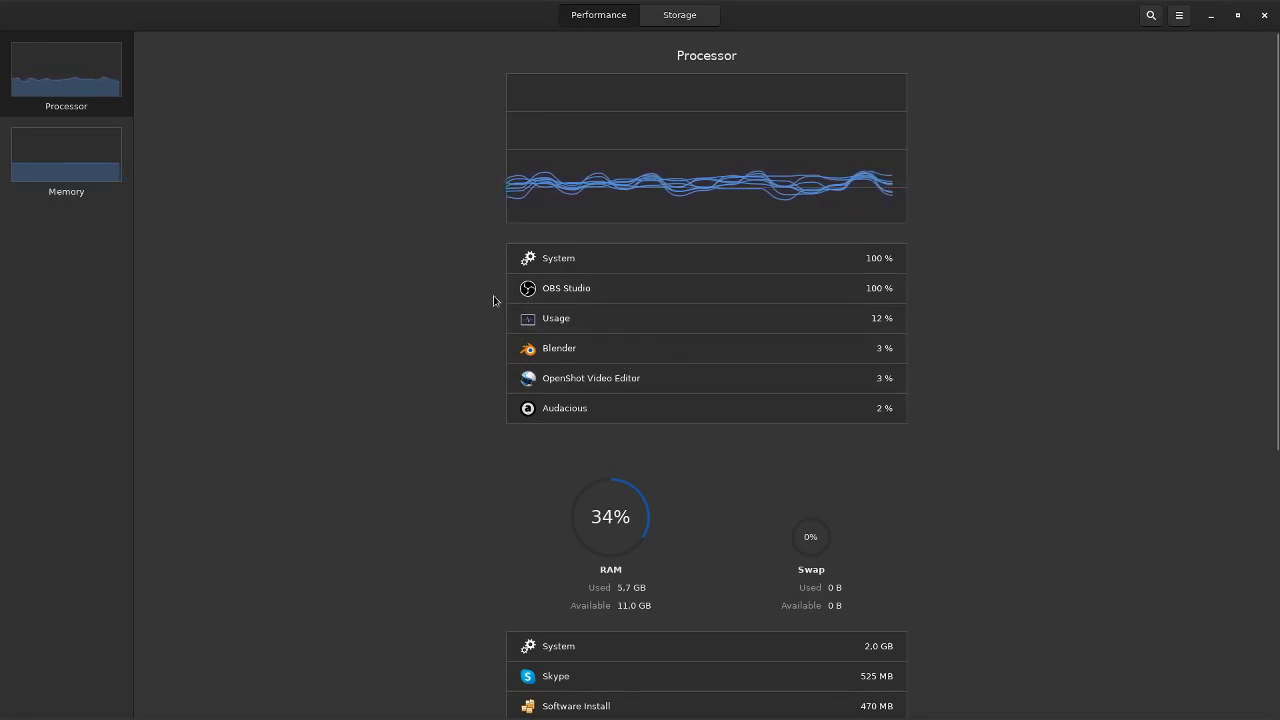
click(106, 140)
click(95, 98)
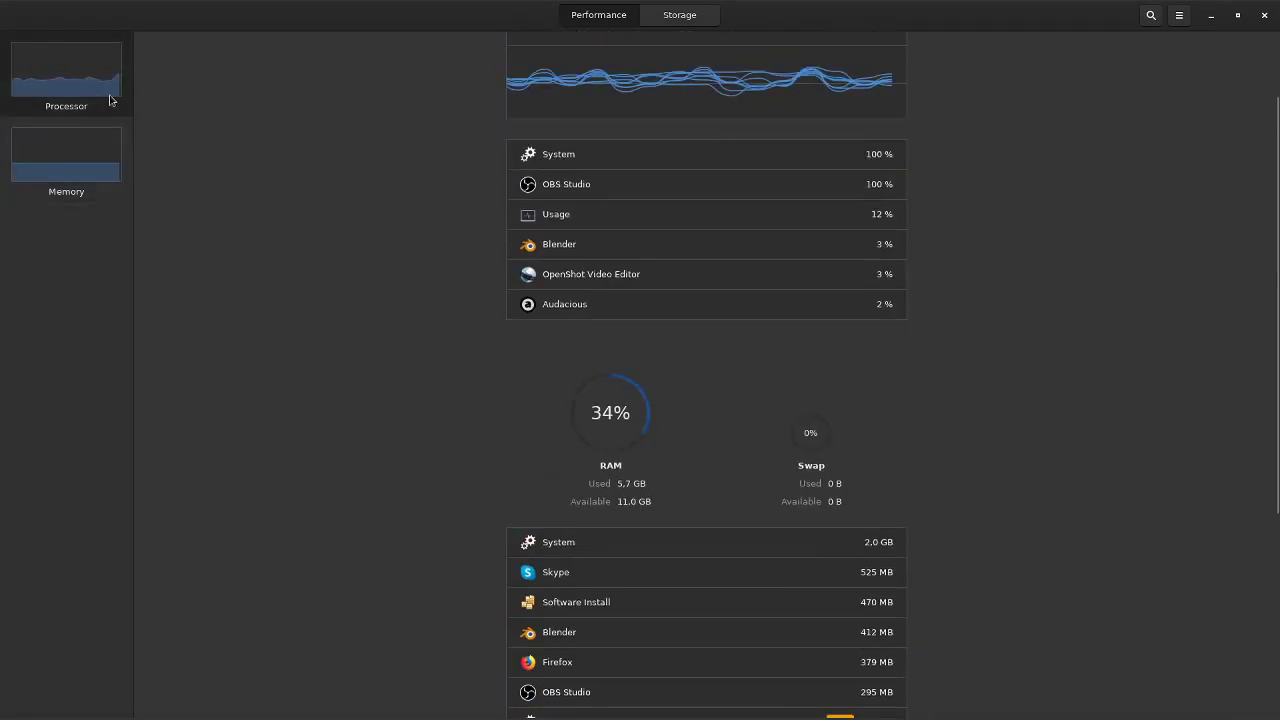
click(680, 18)
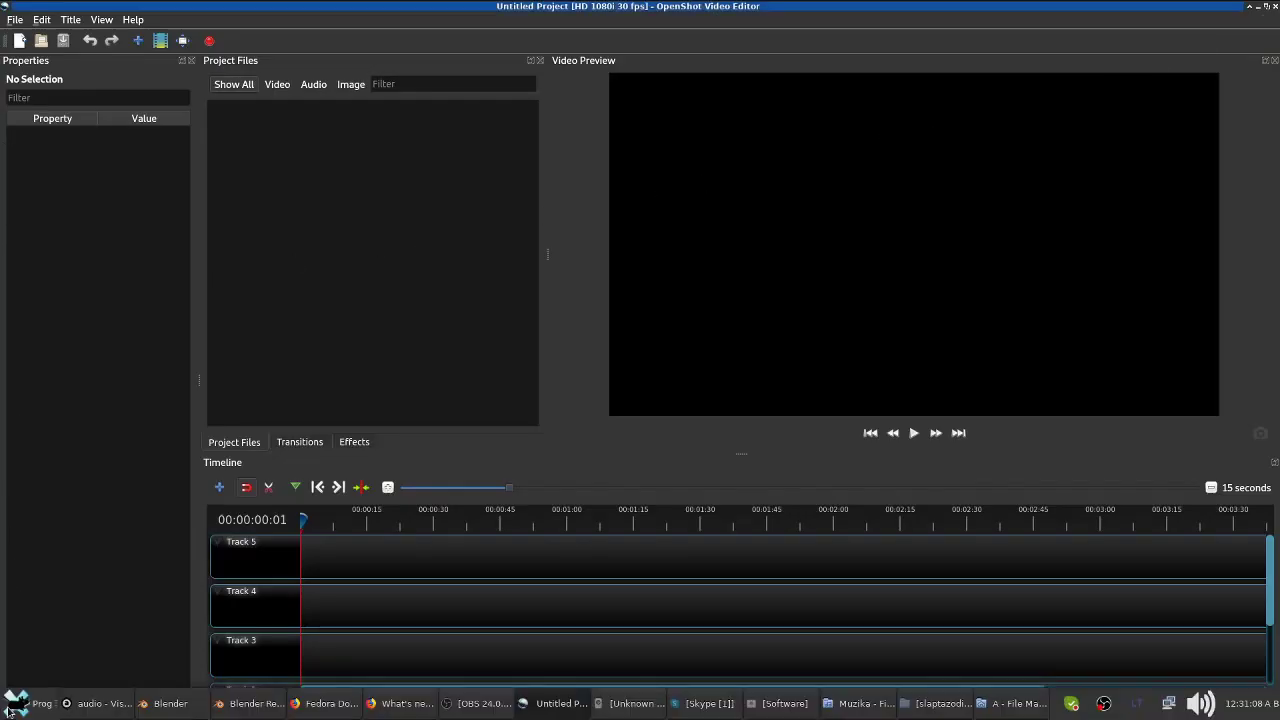
- Launch XTerm and run alsamixer in it
click(14, 708)
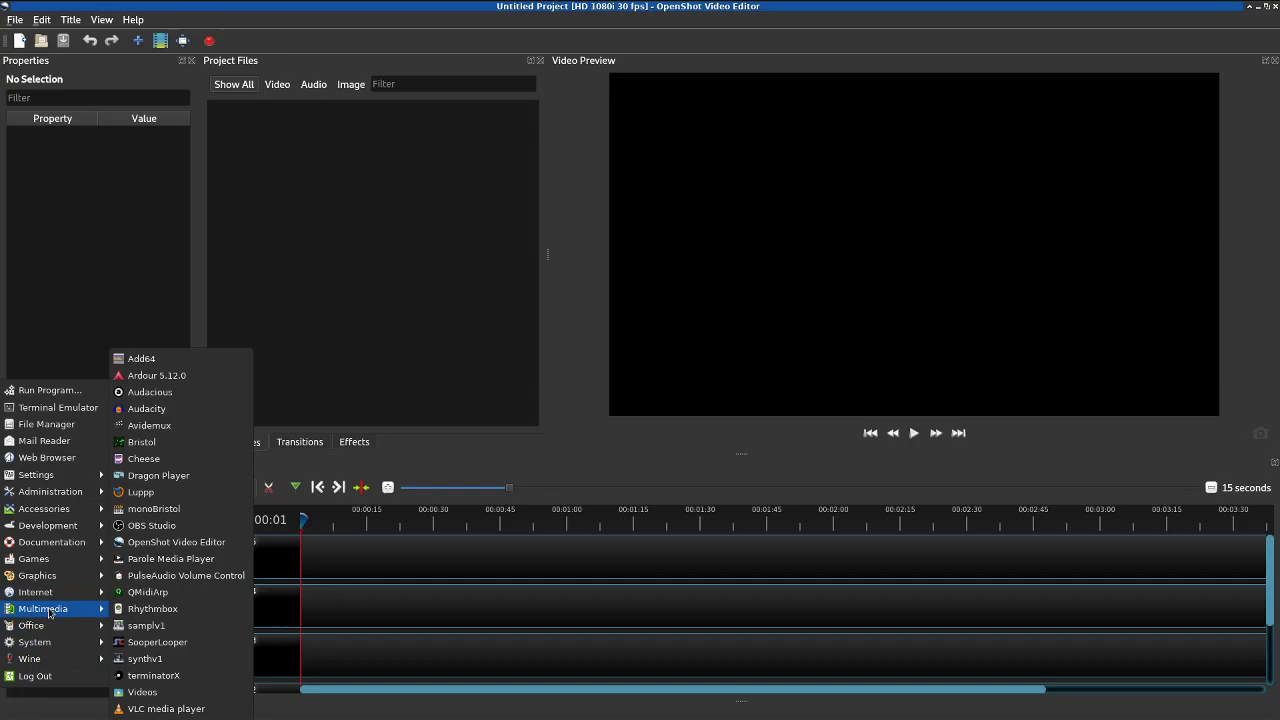
mouse_move(58, 643)
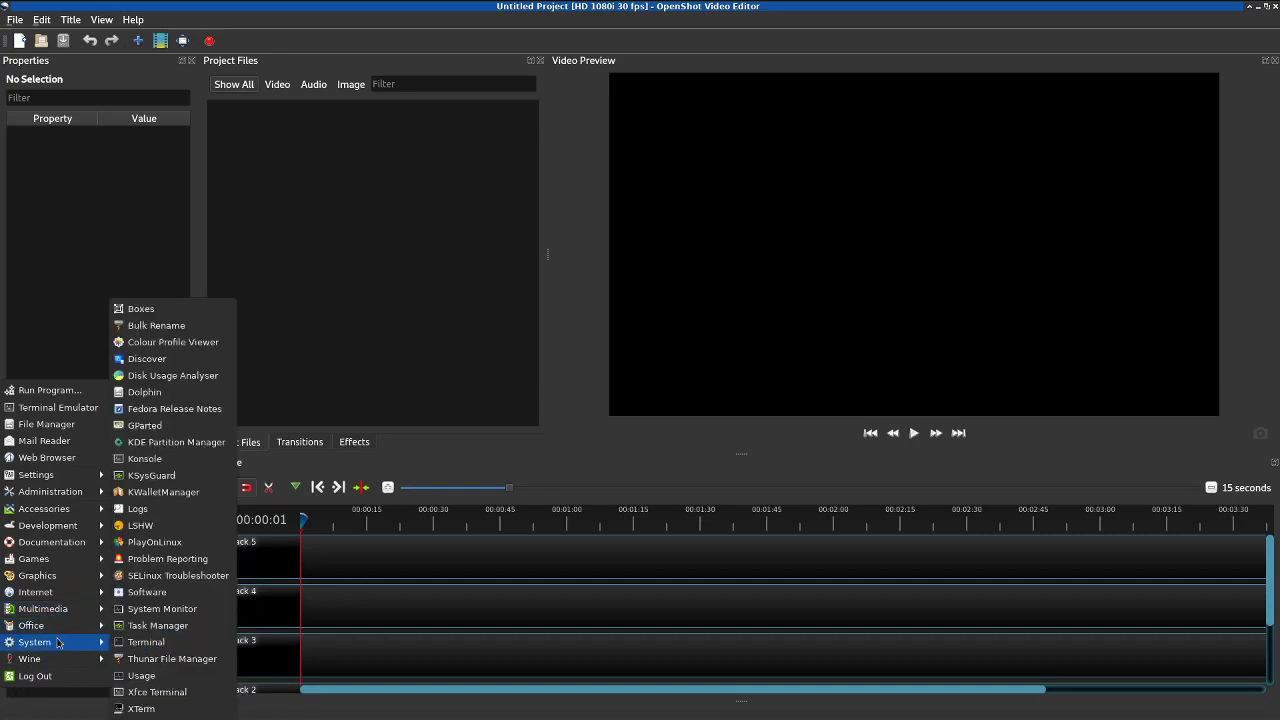
click(150, 708)
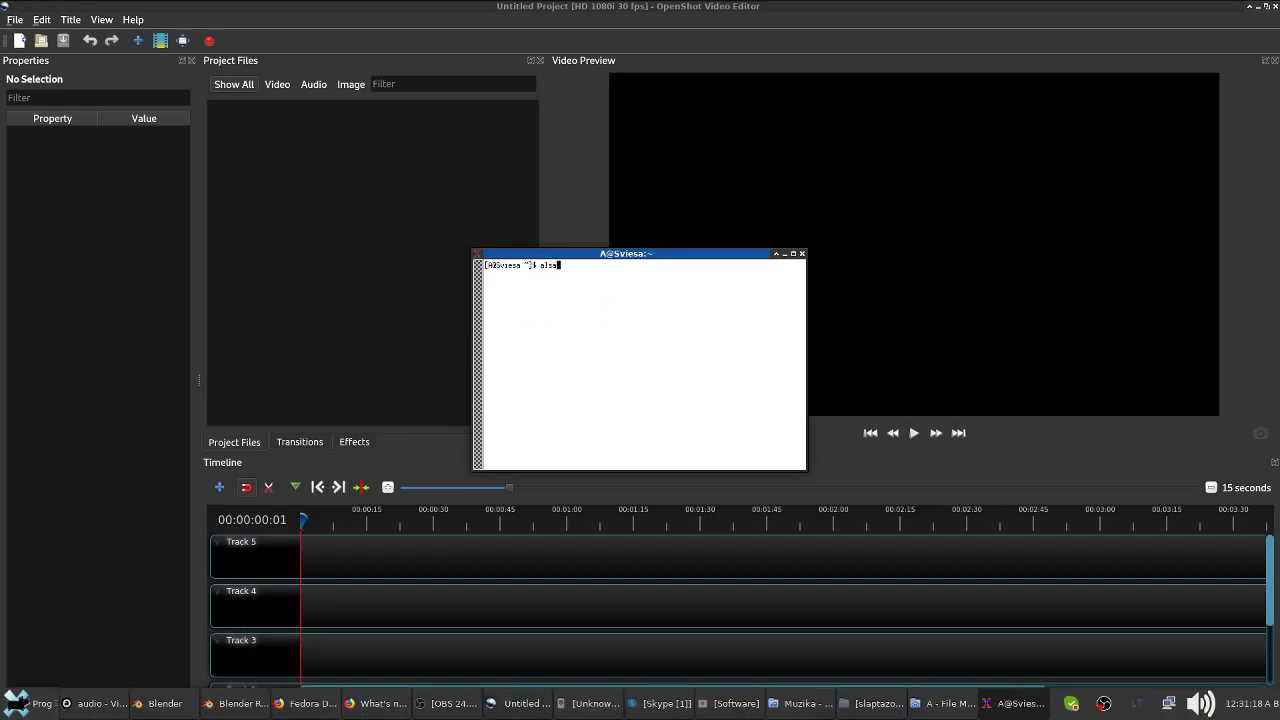
key(Return)
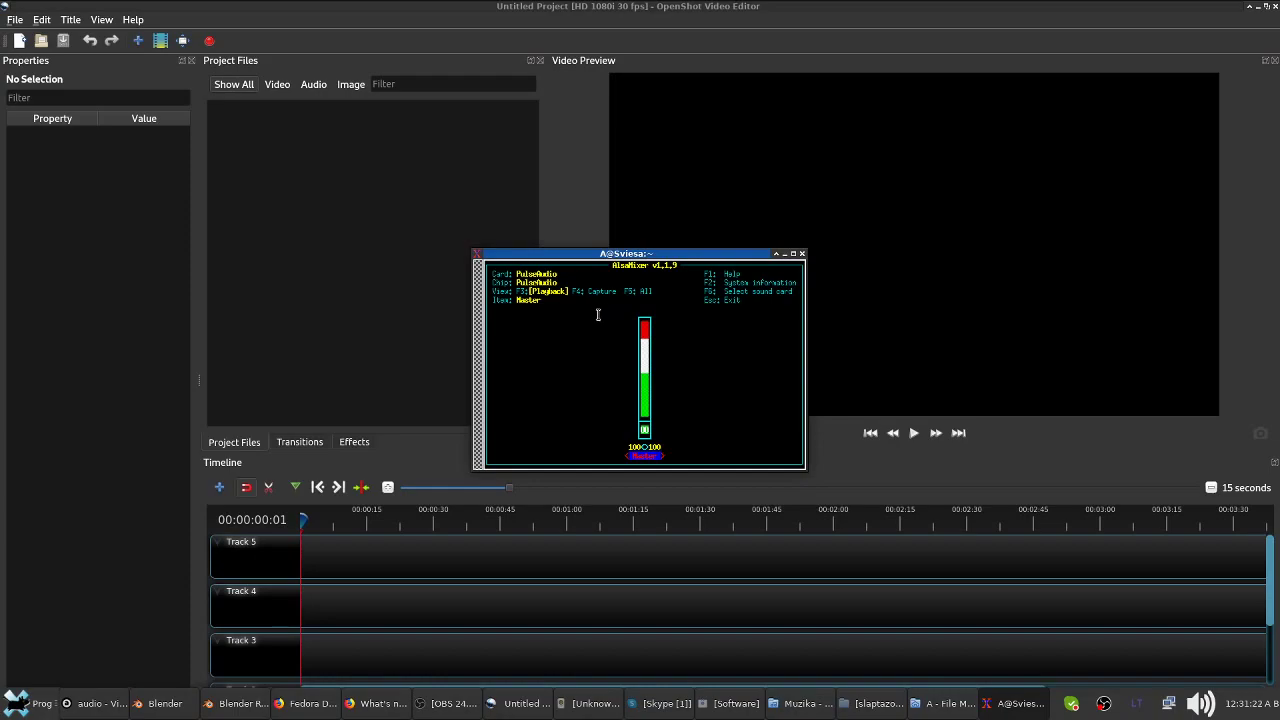
- View all AlsaMixer controls for the HDA Intel sound card and close the terminal
key(F5)
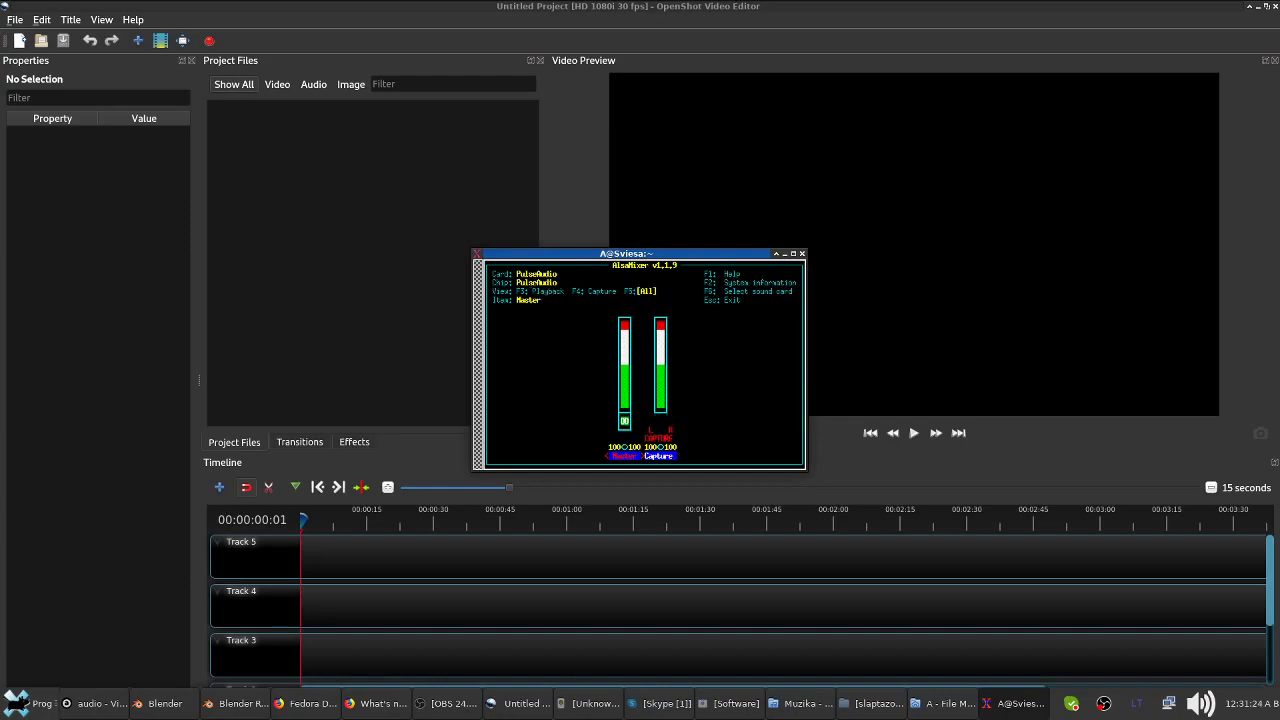
key(F6)
key(Down)
key(Down)
key(Return)
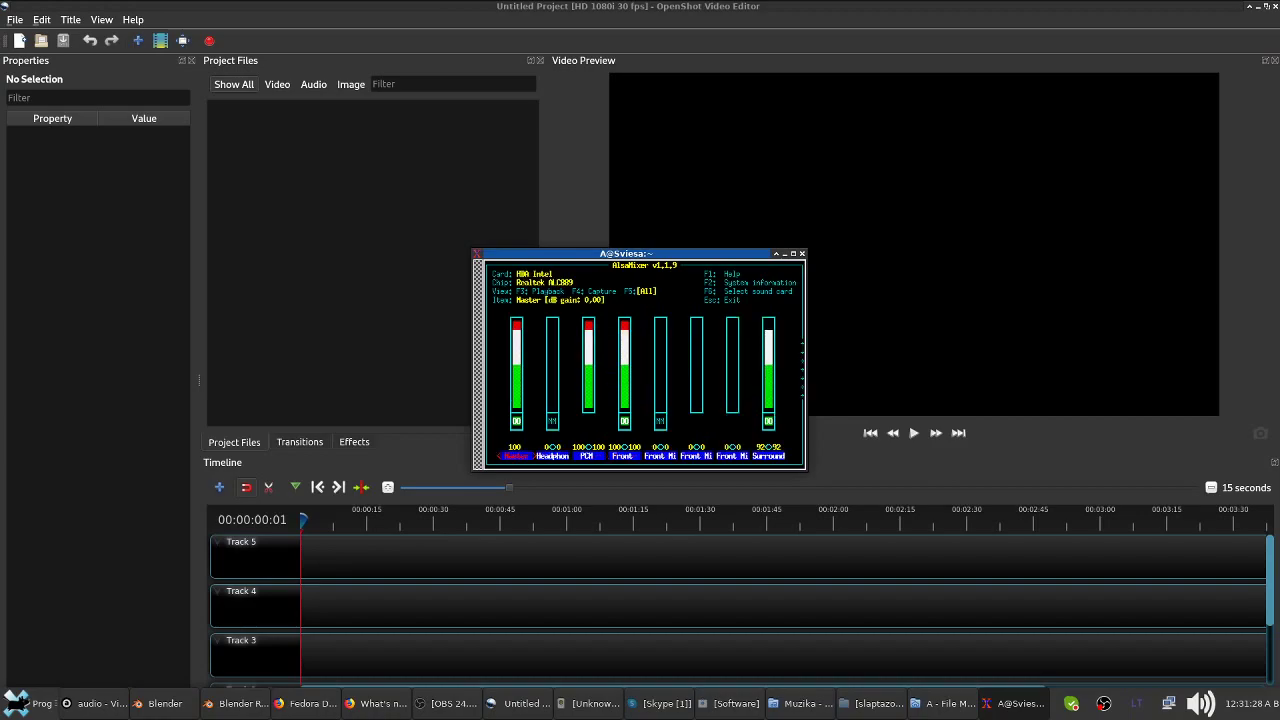
click(801, 254)
- Launch the Wine versions of Notepad and Wordpad
click(17, 698)
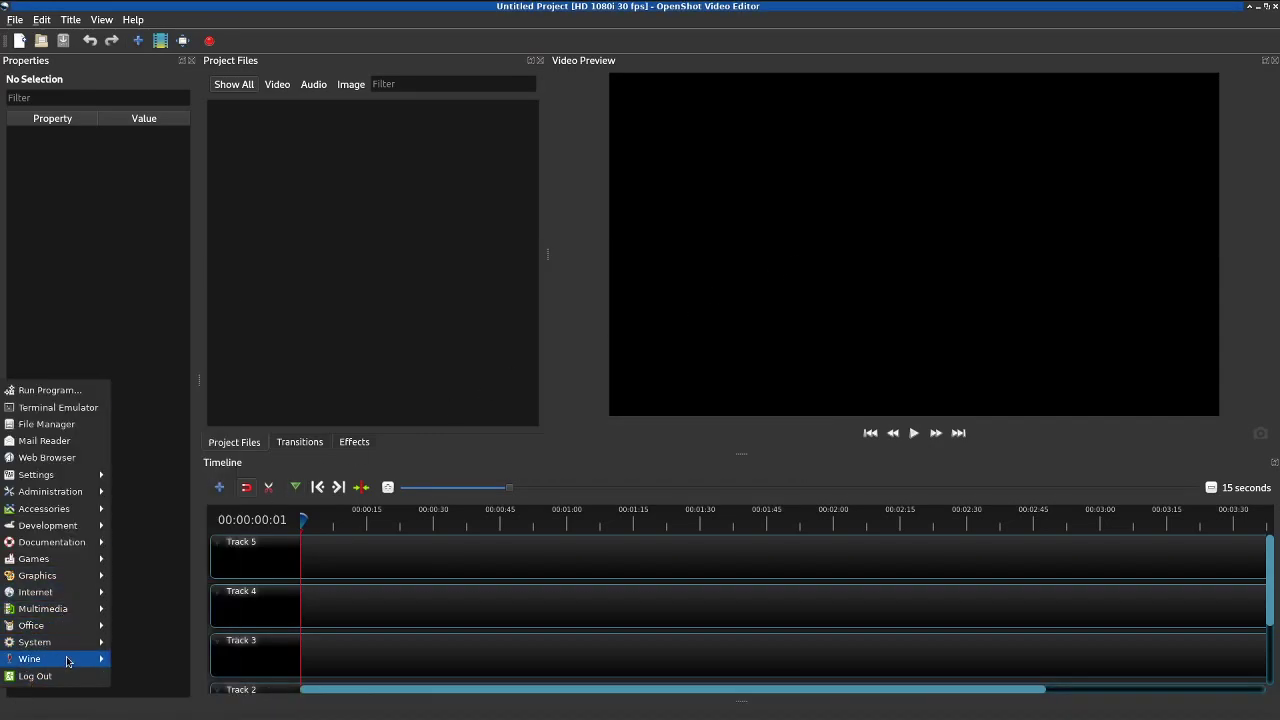
mouse_move(68, 662)
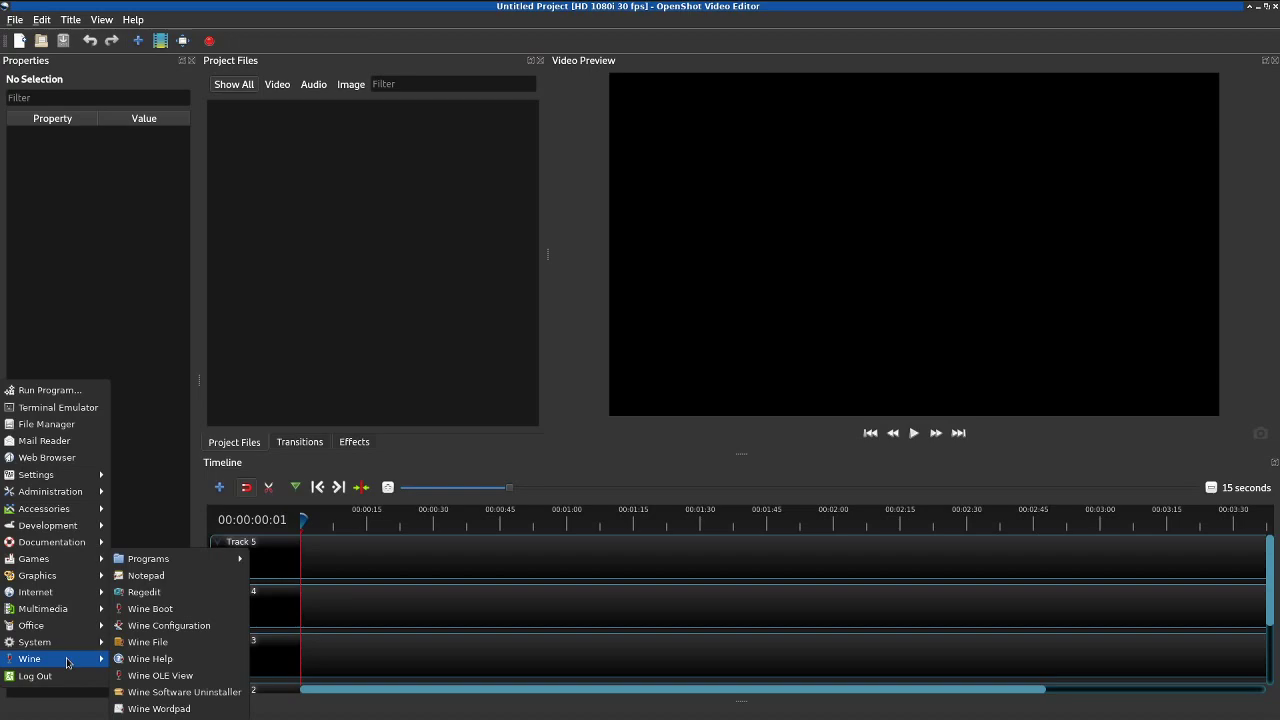
click(180, 577)
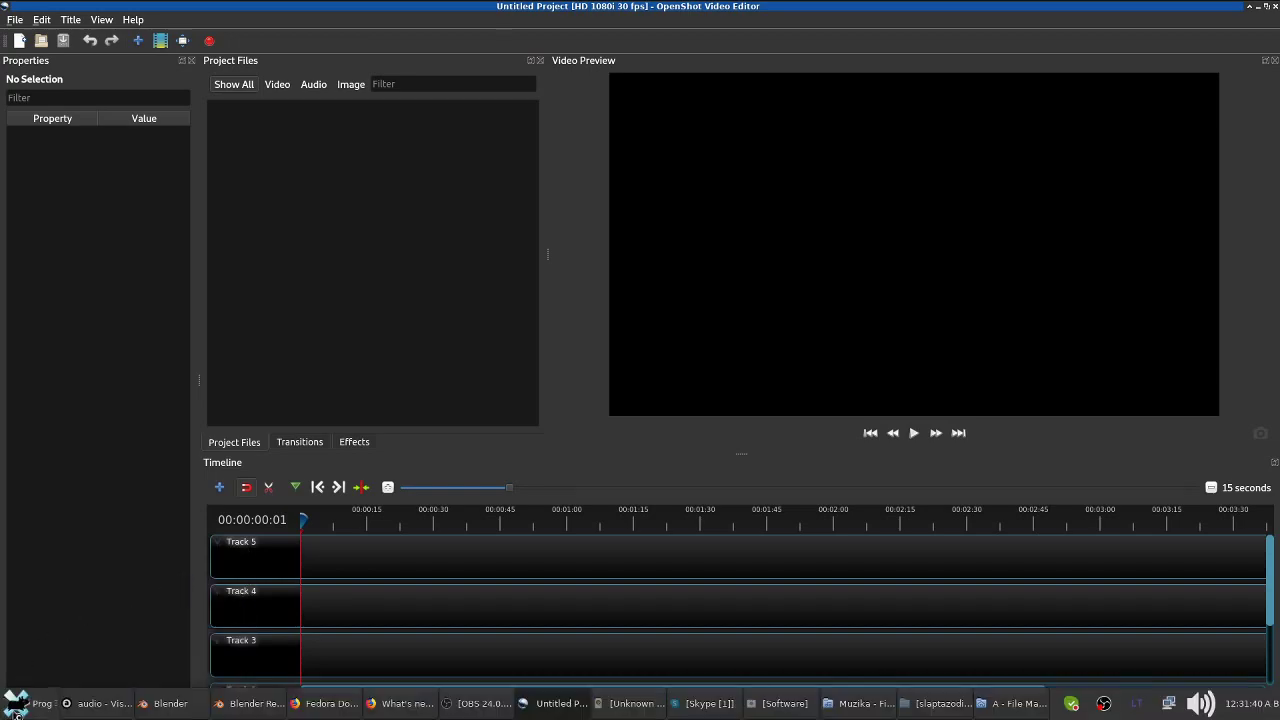
click(15, 703)
mouse_move(55, 662)
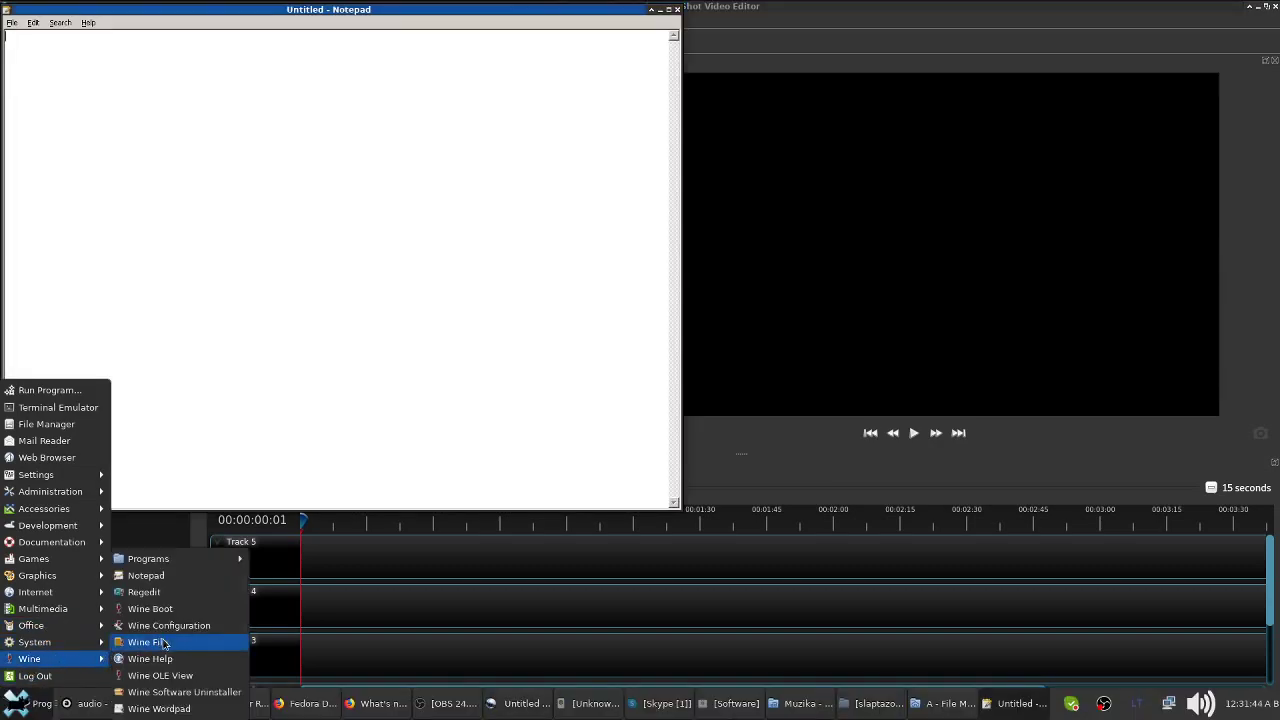
click(198, 708)
- Browse the Windows programs installed under Wine, down to Sega's Virtua Fighter PC entries
click(15, 703)
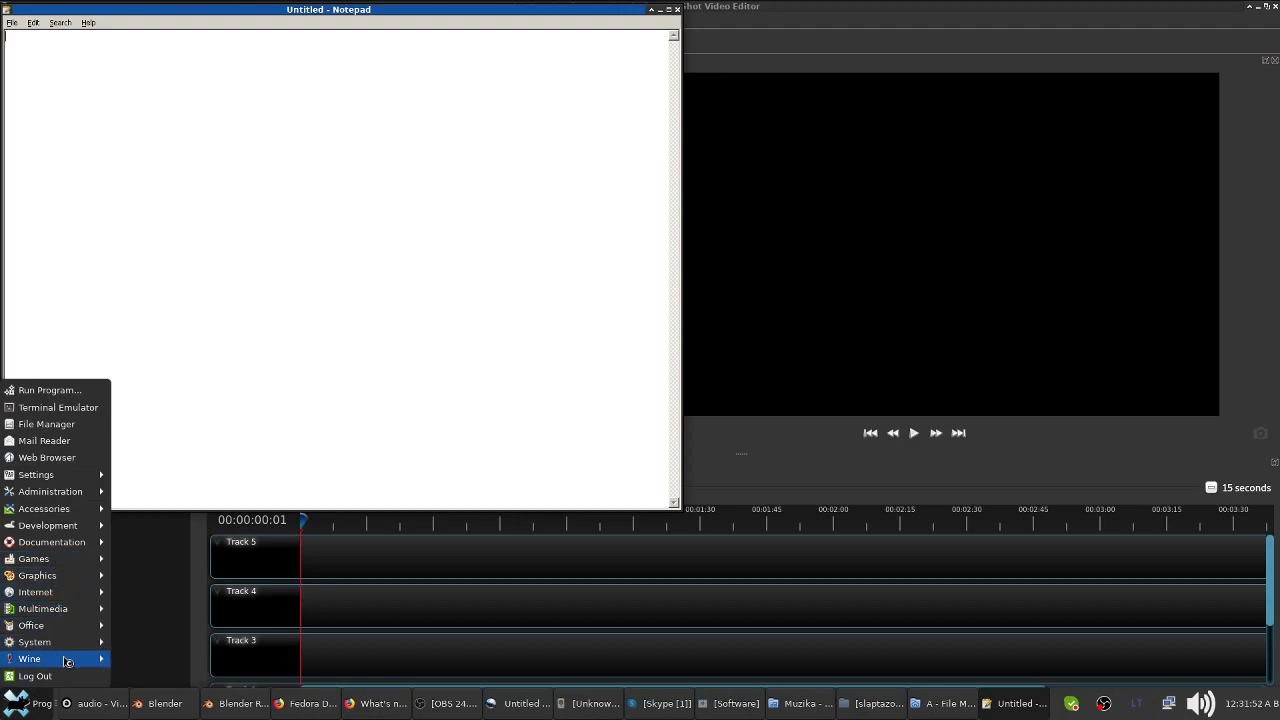
mouse_move(107, 660)
mouse_move(197, 560)
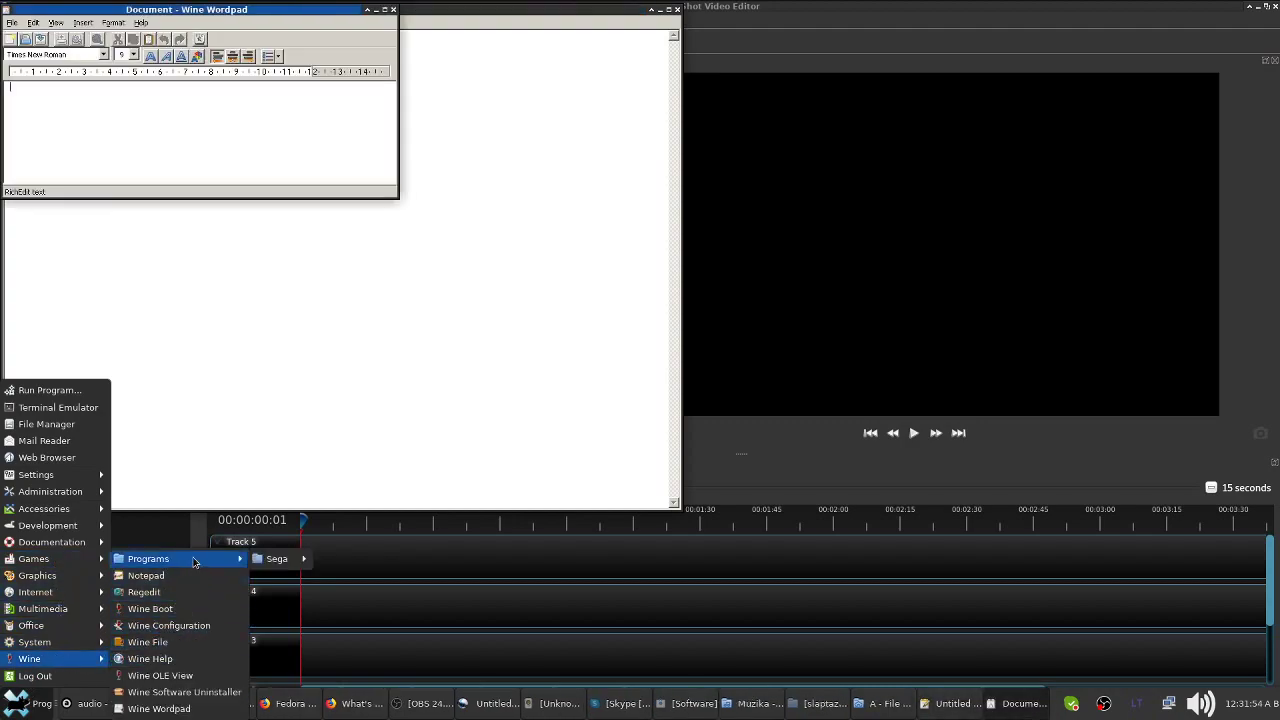
mouse_move(280, 560)
mouse_move(364, 562)
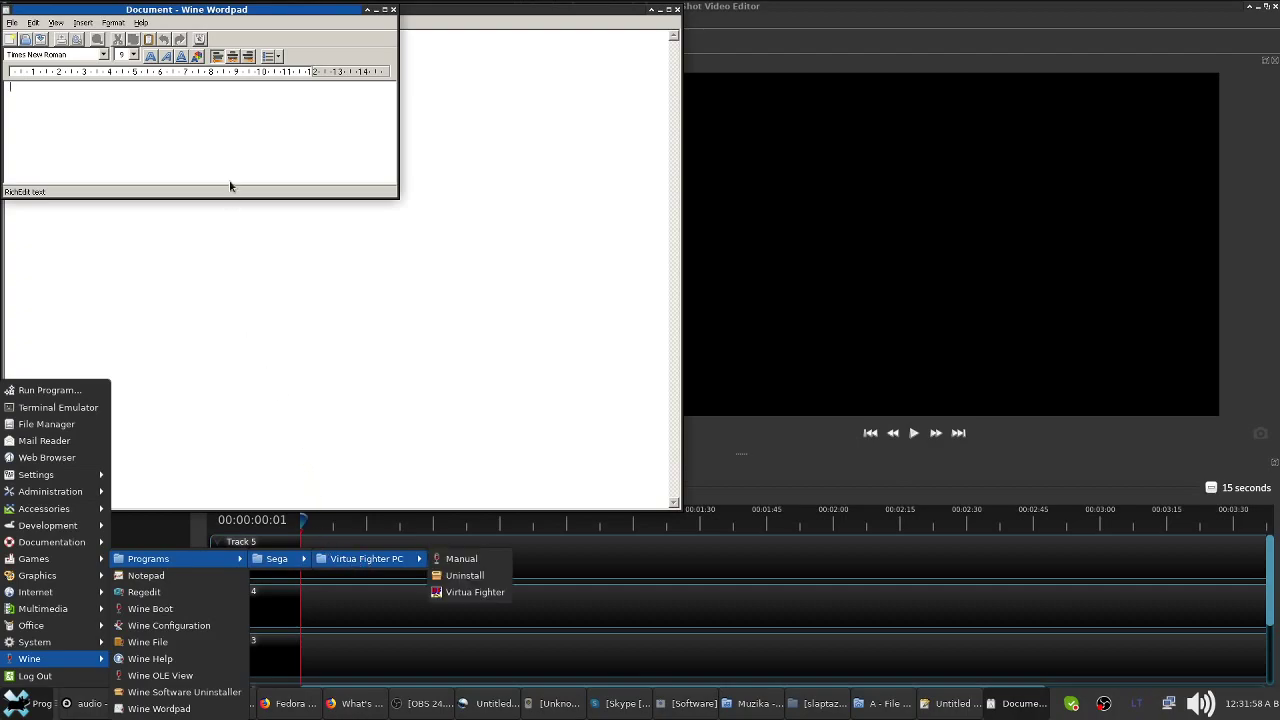
click(230, 123)
- Enter the sample text "fgkdkdfg" in Wine Wordpad, reposition its window, and close it without saving
drag(207, 10, 492, 247)
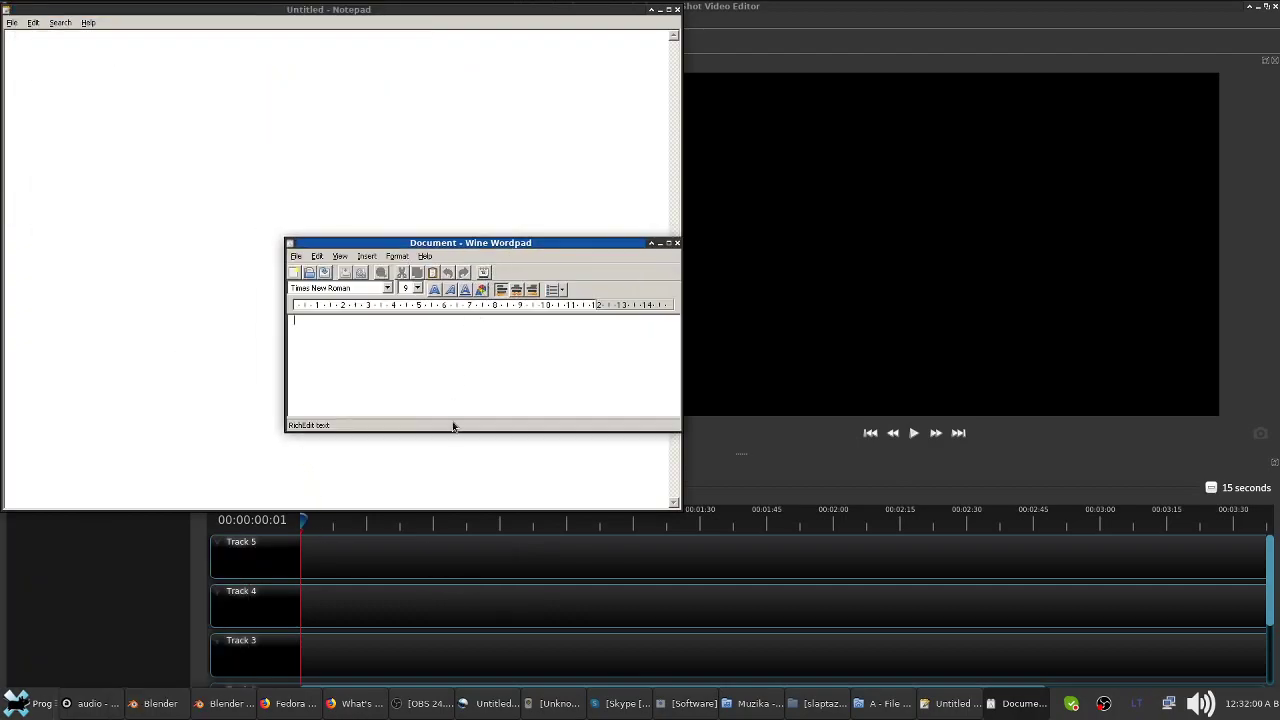
click(435, 375)
text(fgkdkdfg)
drag(615, 249, 512, 282)
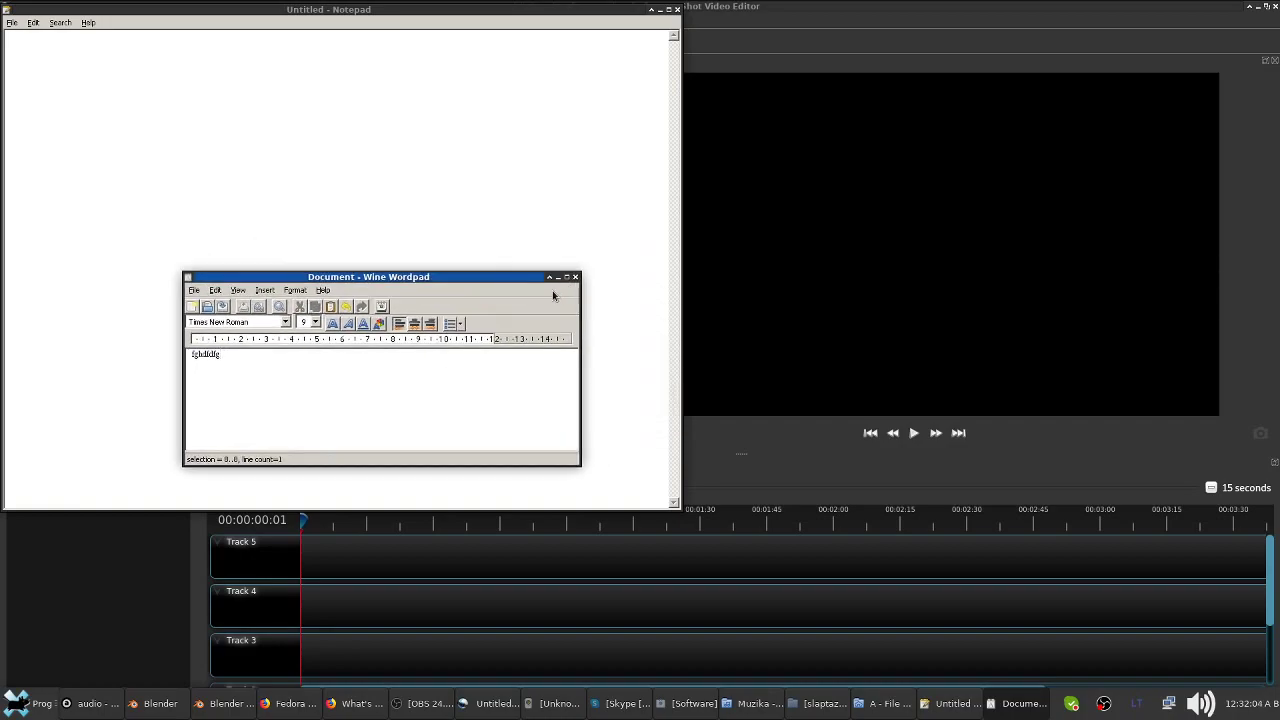
click(575, 276)
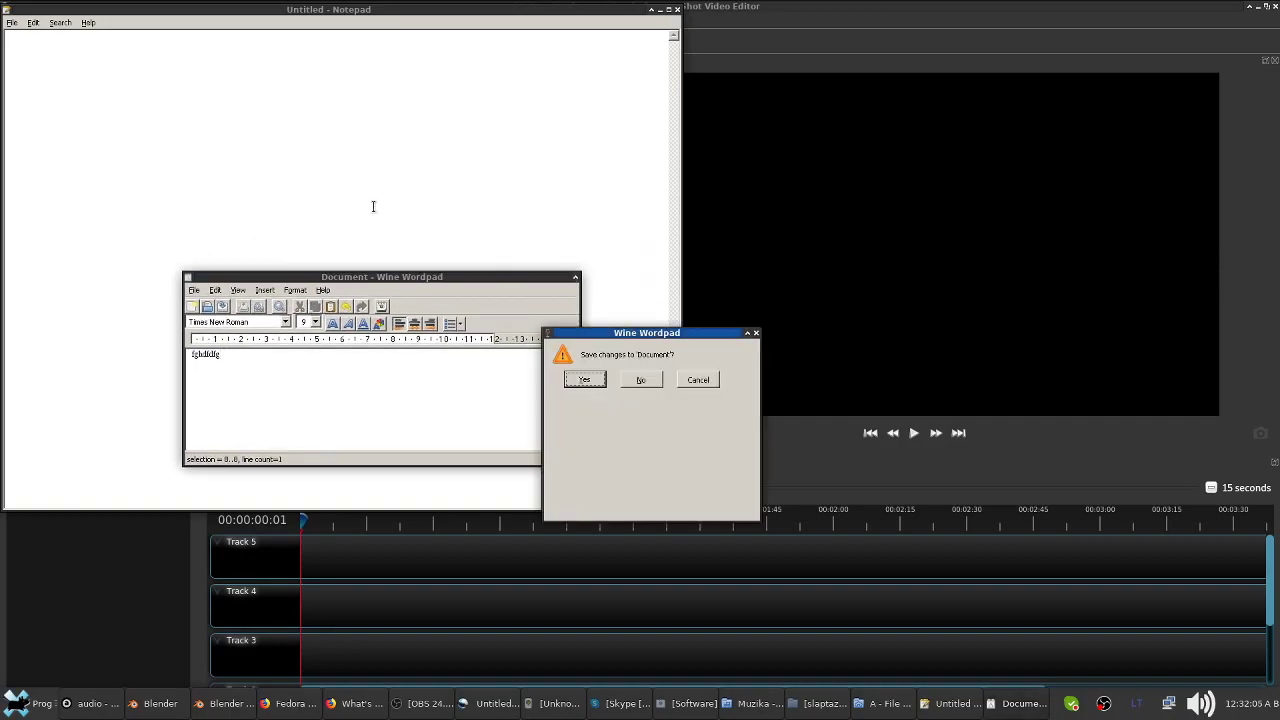
click(641, 380)
- Enter the sample text "dfgdfgdfg" in Wine Notepad, move its window over the desktop, and close it without saving
text(dfgdfgdfg)
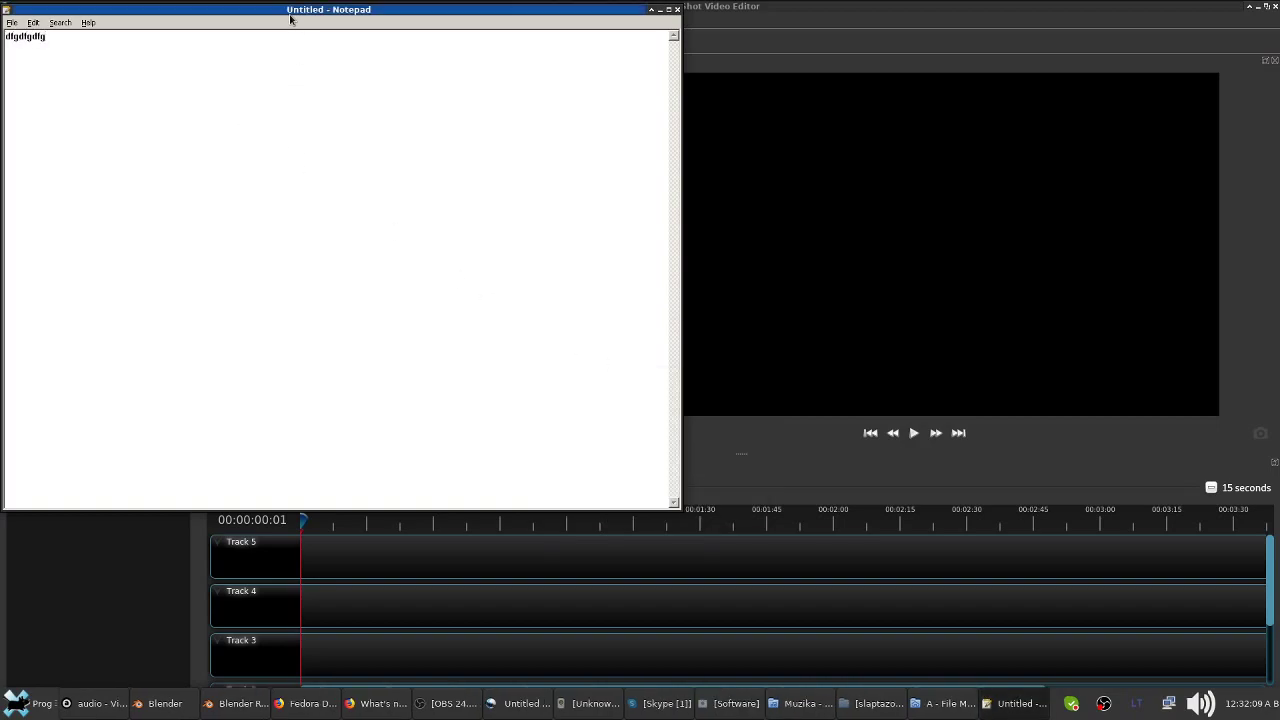
drag(290, 10, 514, 108)
click(893, 102)
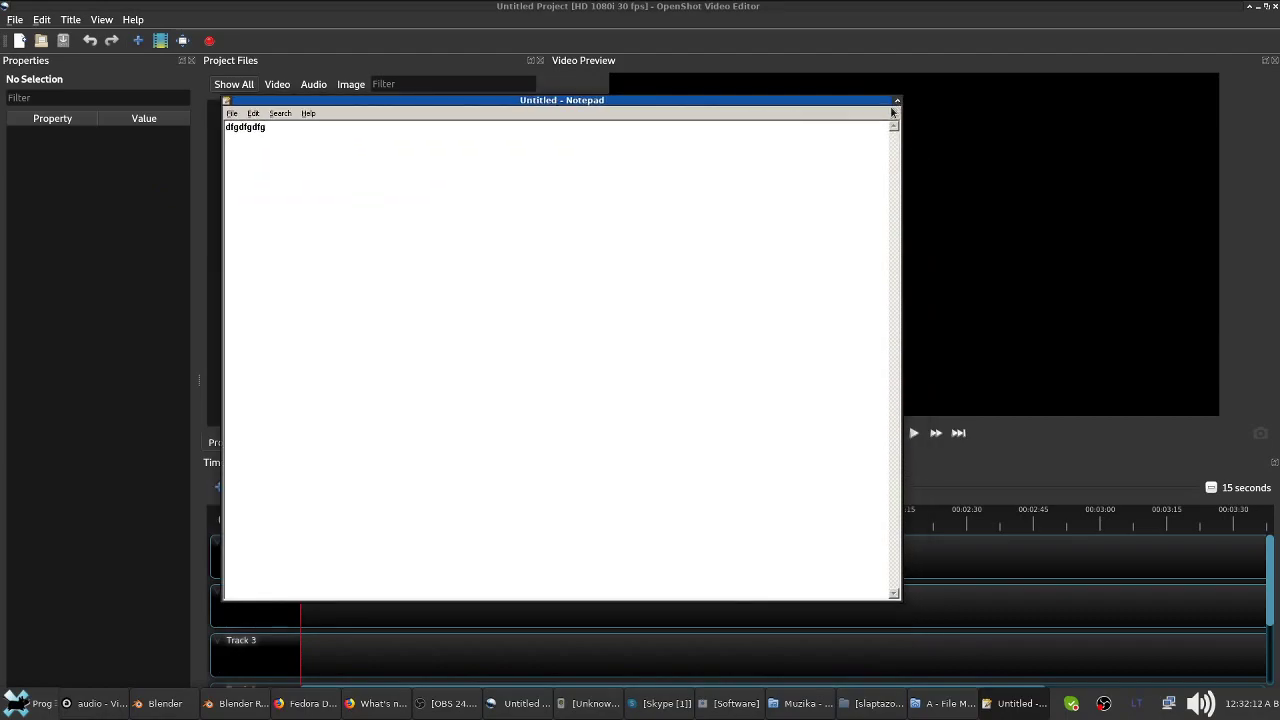
click(645, 383)
- View the script isledovatel comanda.sh from the Dokumentai folder in Wine Notepad and close it
mouse_move(17, 712)
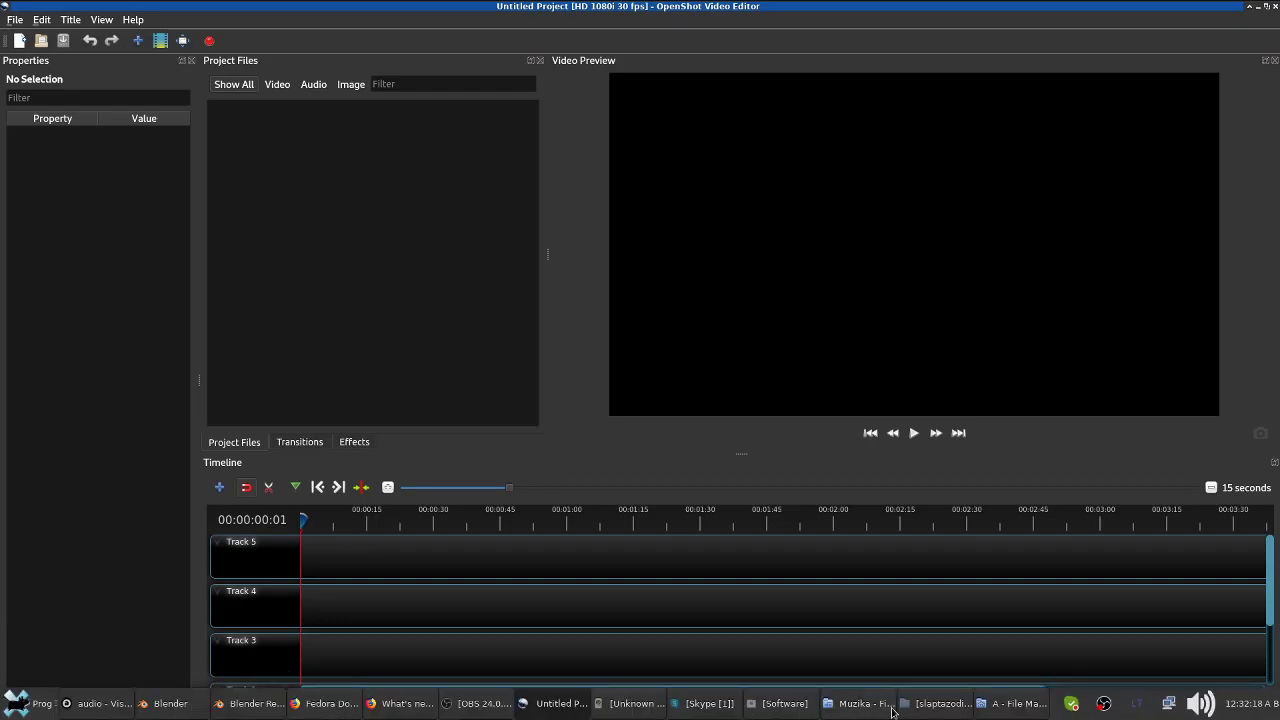
click(986, 706)
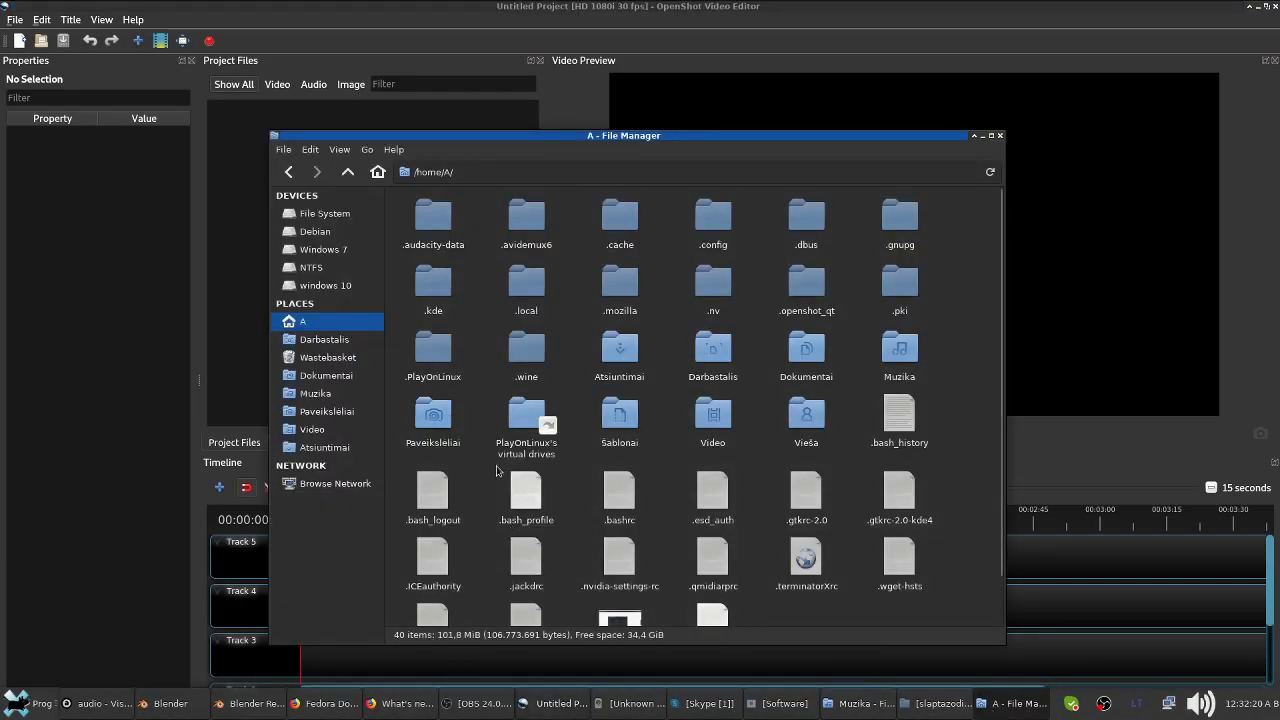
click(334, 378)
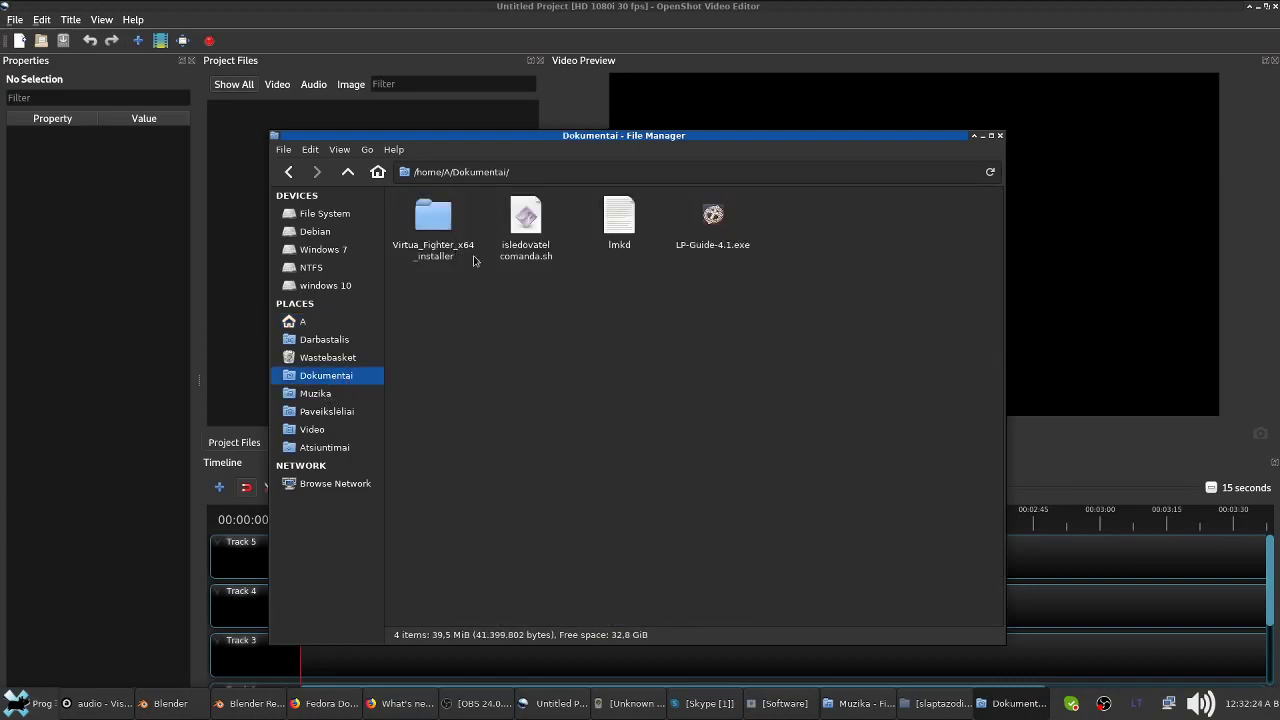
right_click(527, 257)
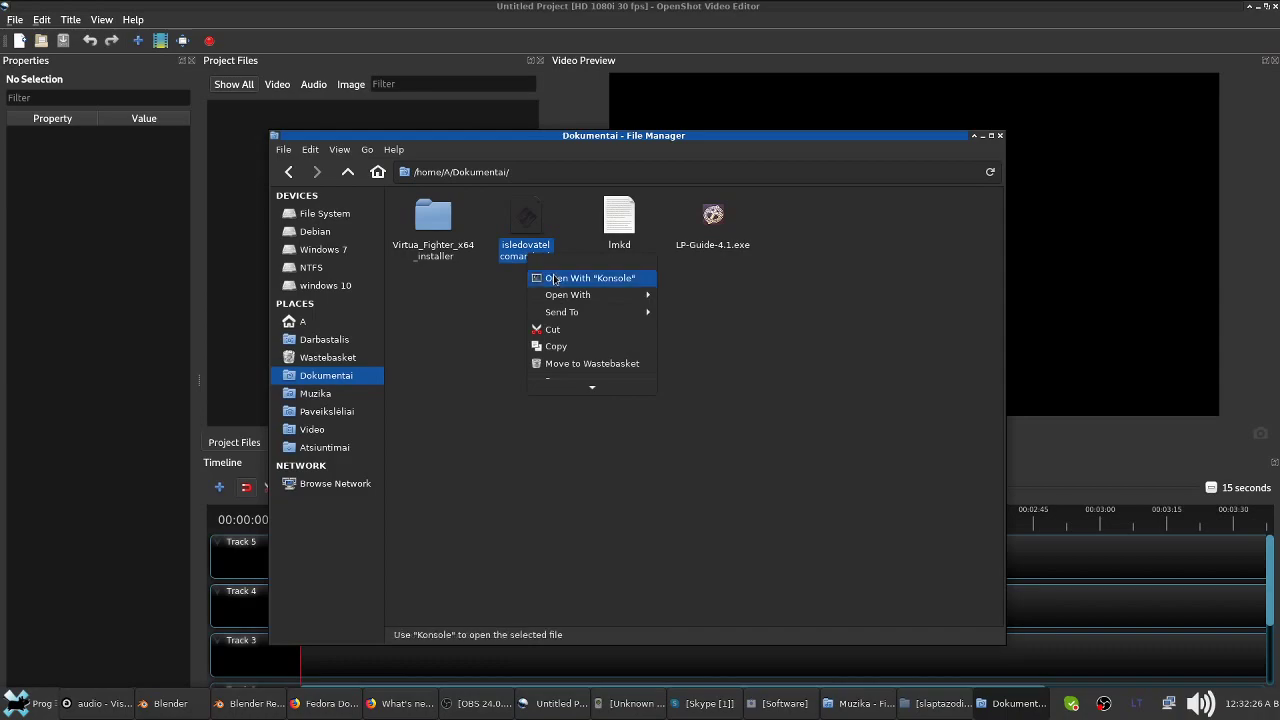
mouse_move(606, 298)
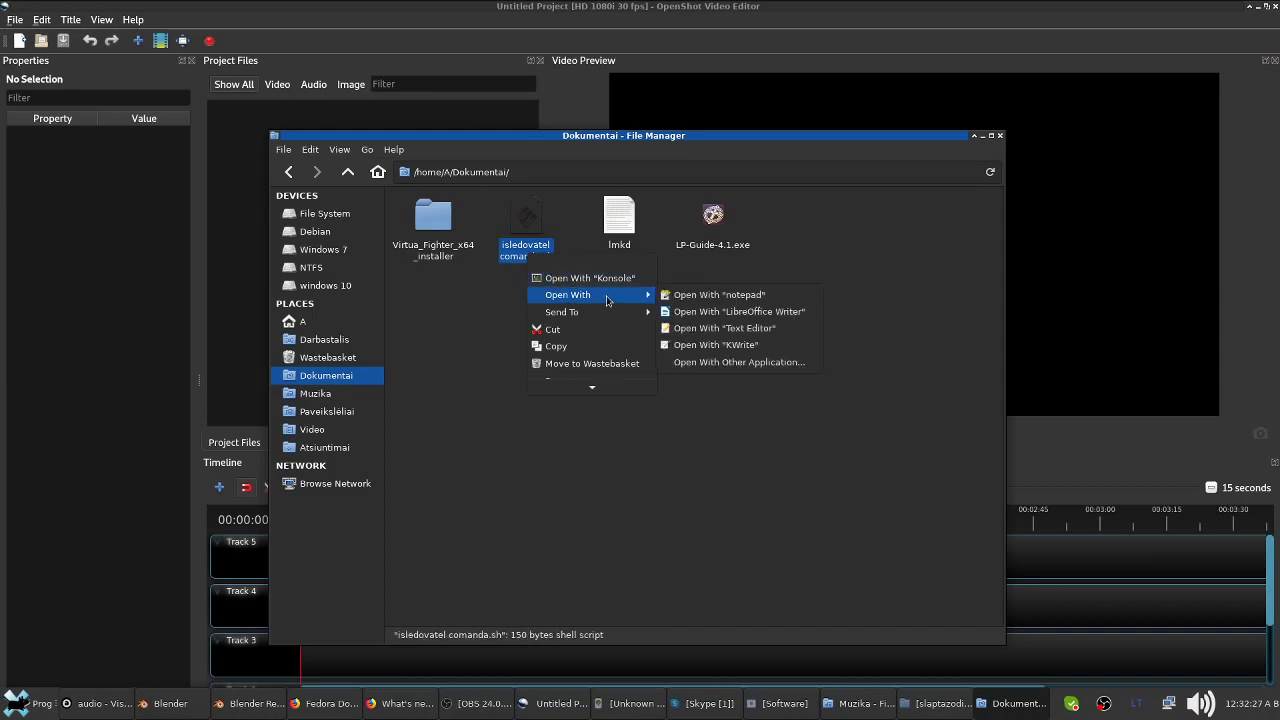
click(718, 296)
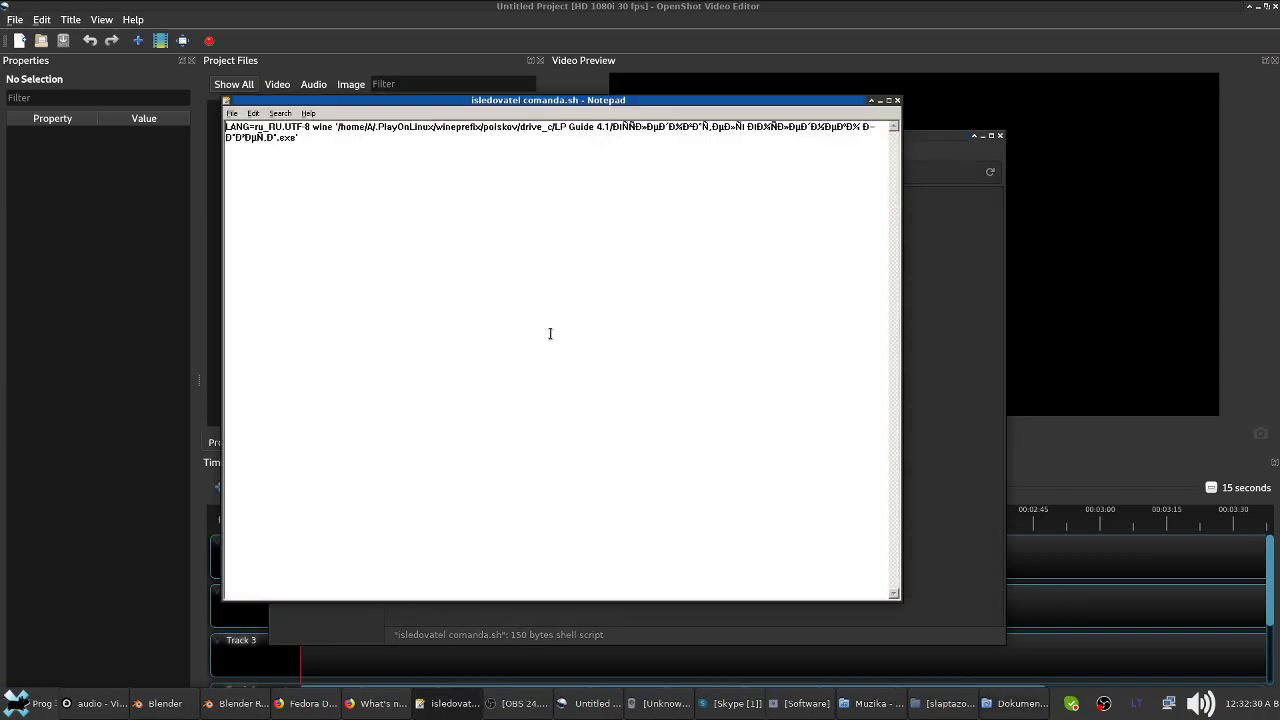
click(897, 100)
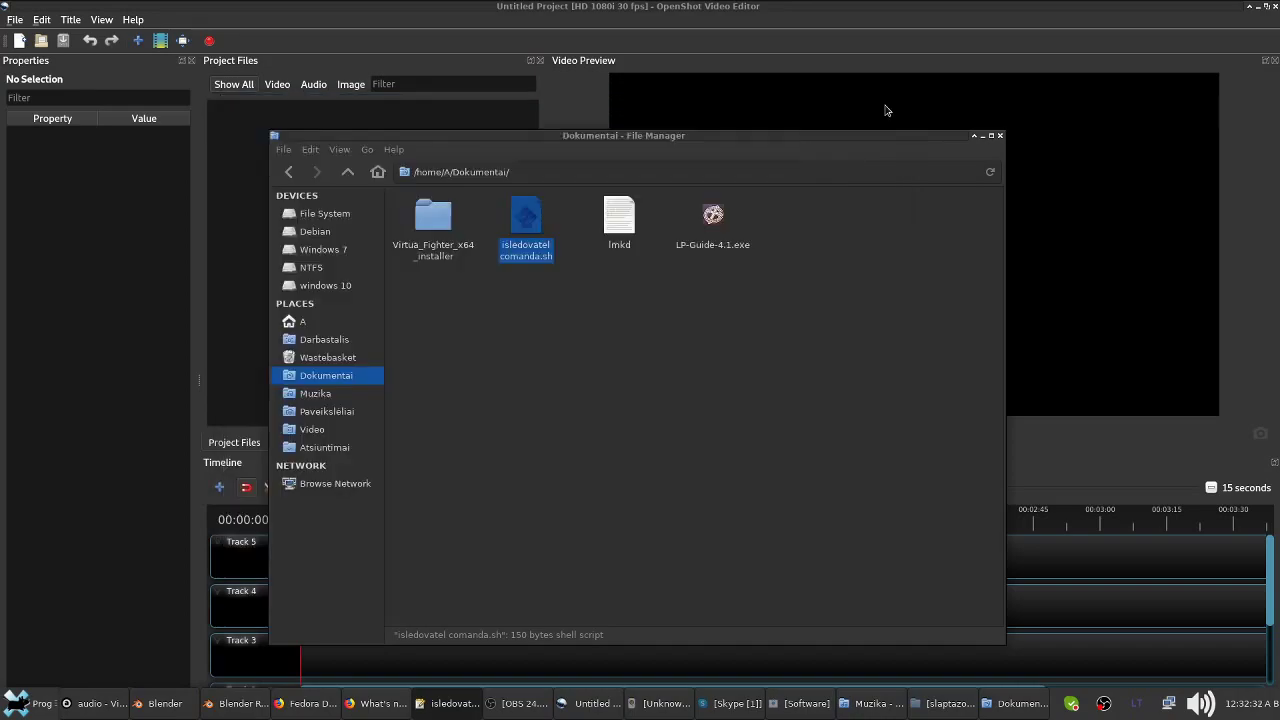
- Open isledovatel comanda.sh in Text Editor, highlight its whole wine command line, and close the editor
right_click(529, 251)
mouse_move(590, 273)
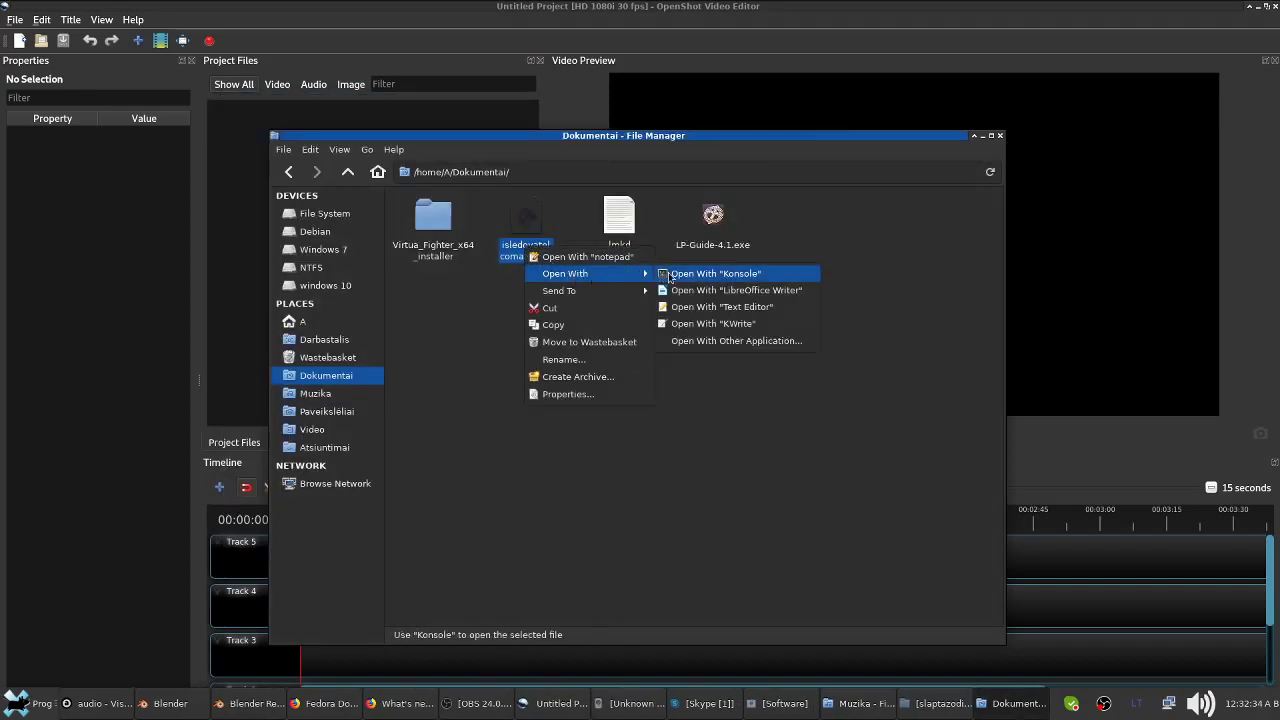
click(751, 310)
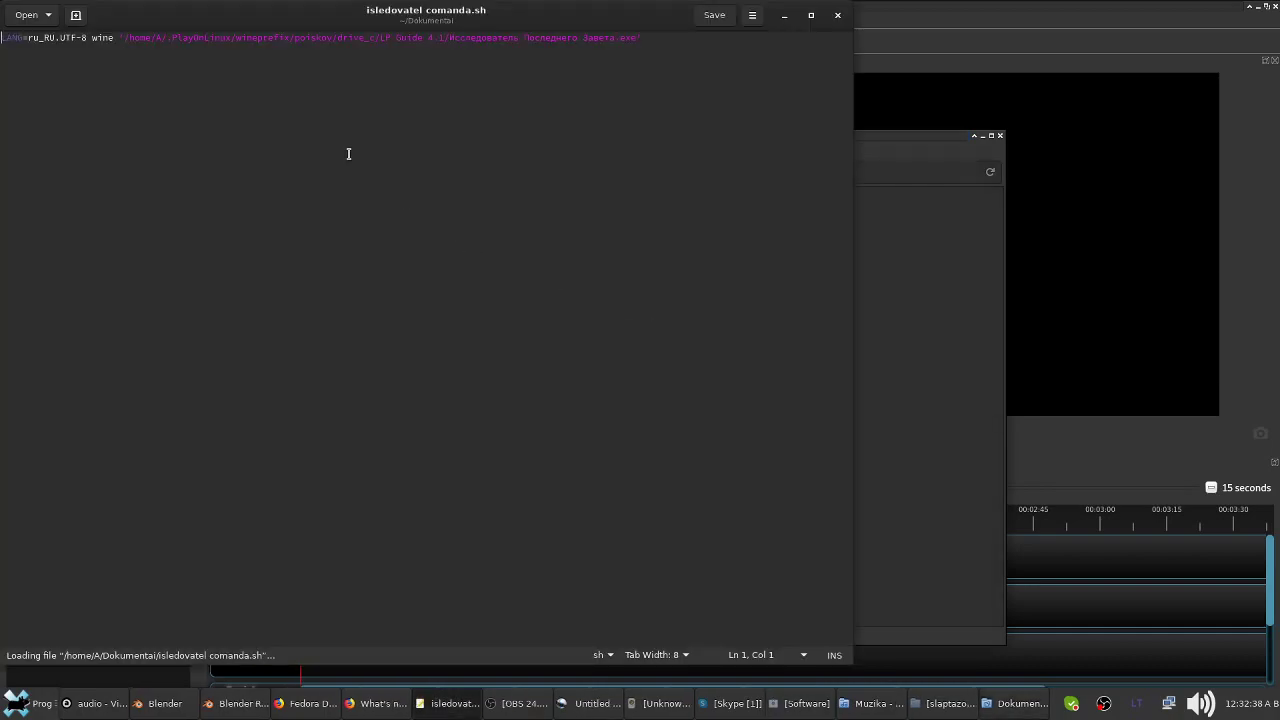
drag(2, 38, 567, 48)
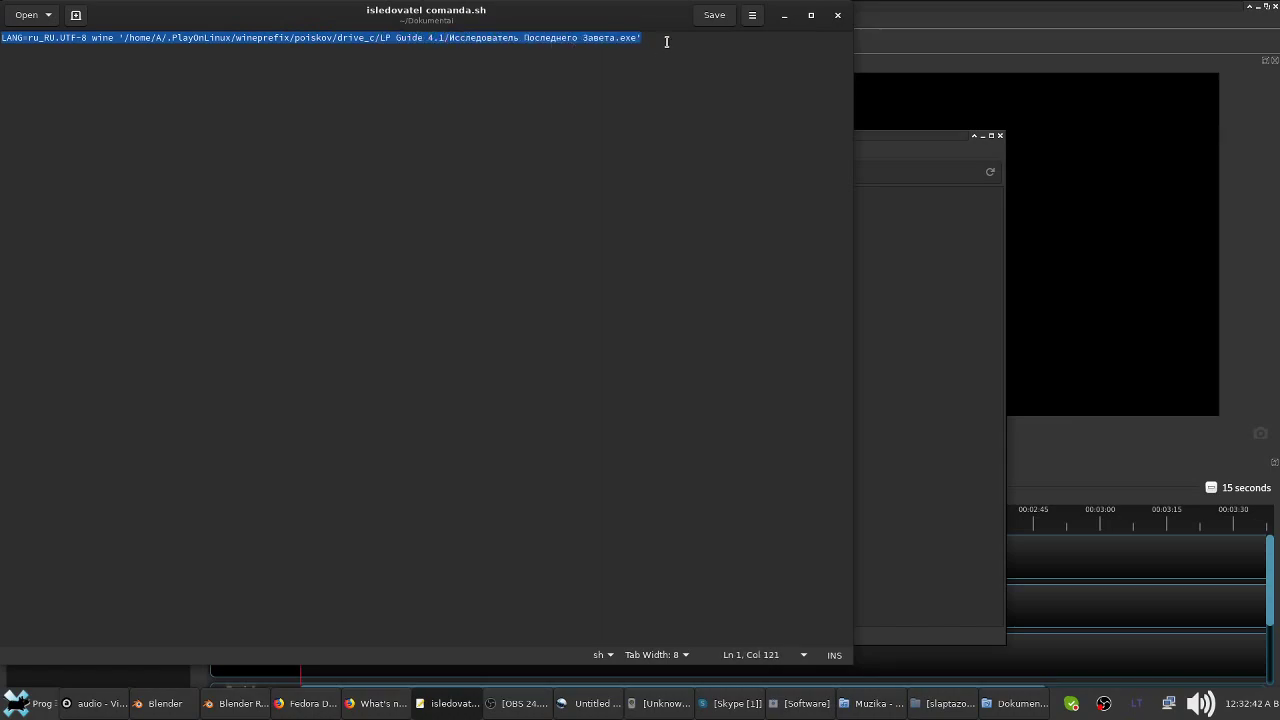
click(737, 69)
click(838, 15)
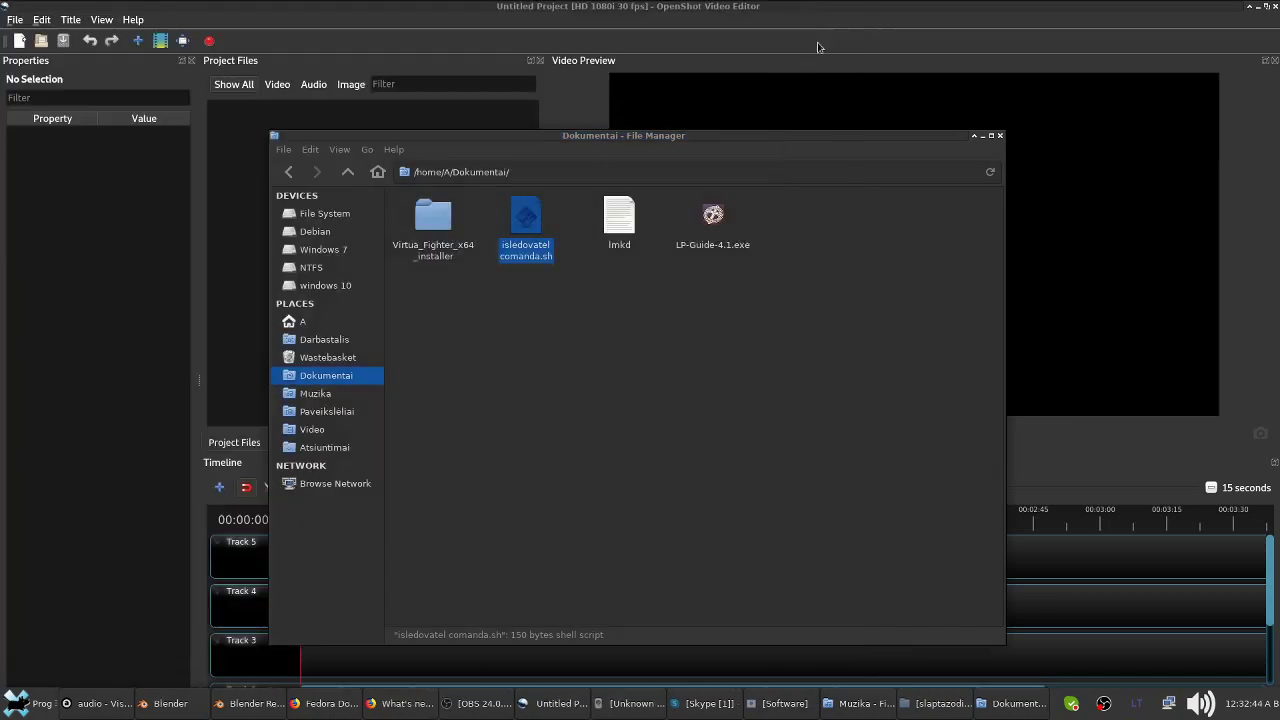
click(738, 300)
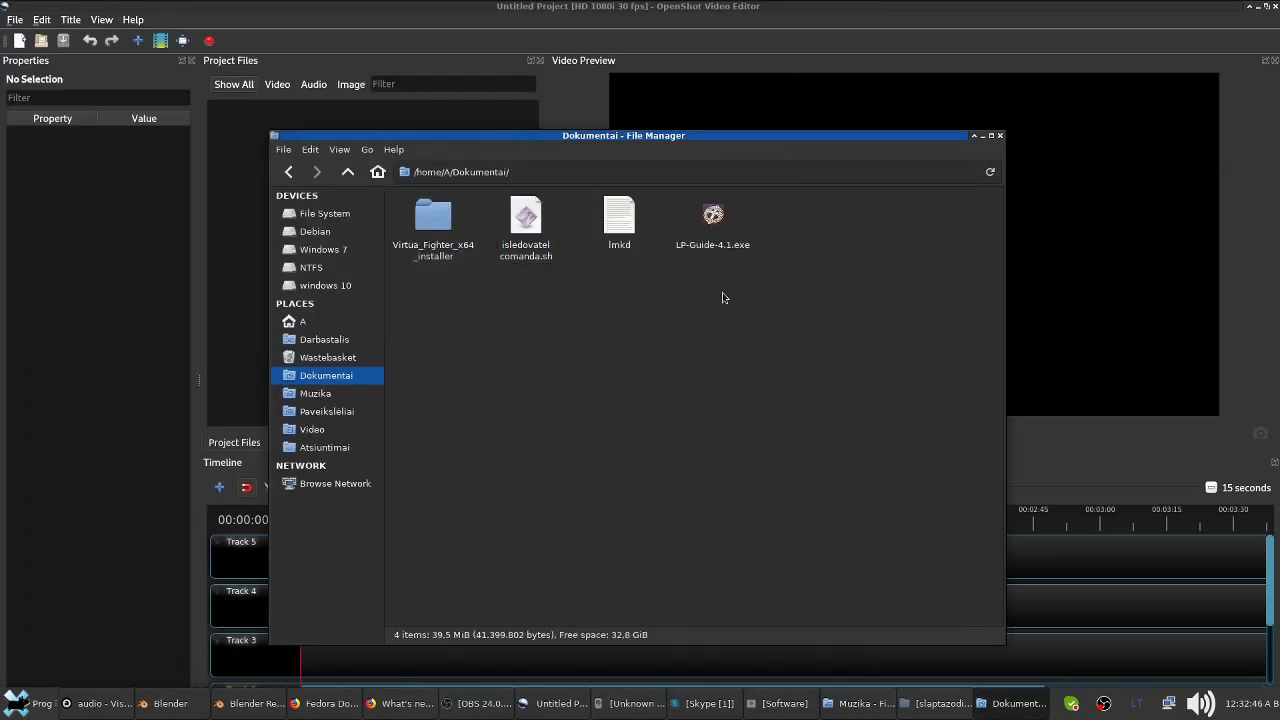
- Open isledovatel comanda.sh with its default application and close it again
click(520, 230)
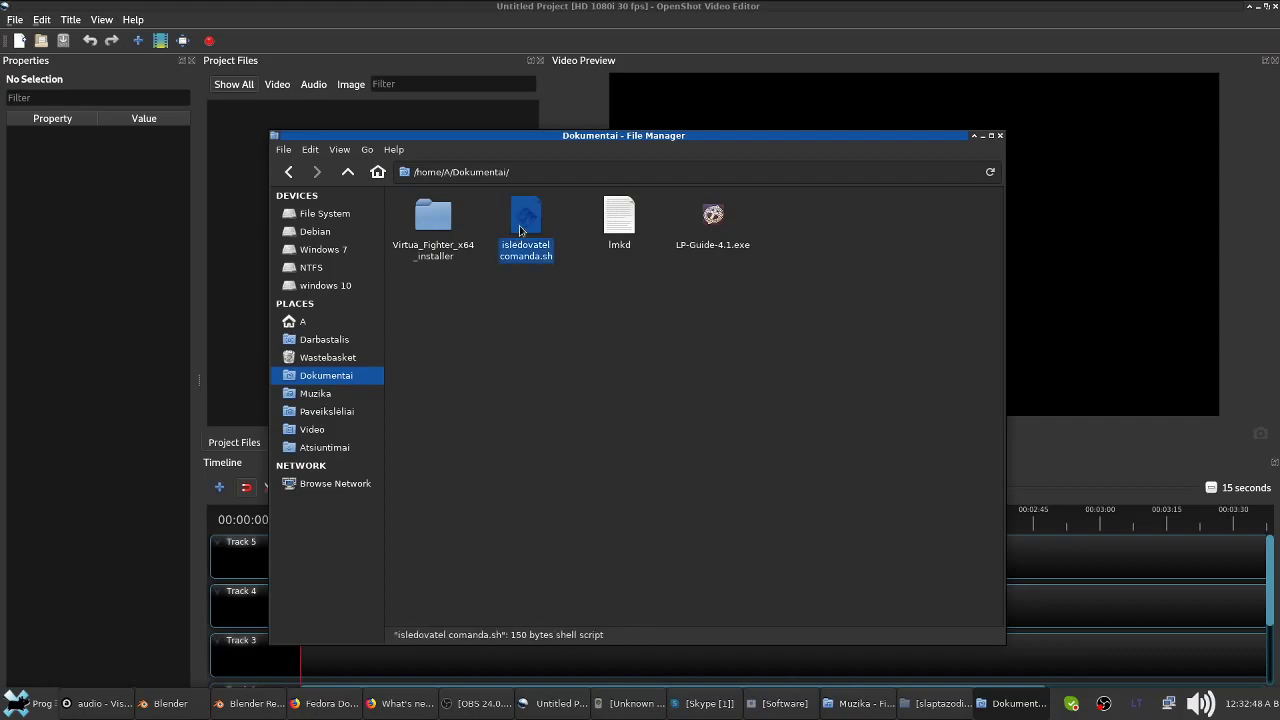
double_click(520, 230)
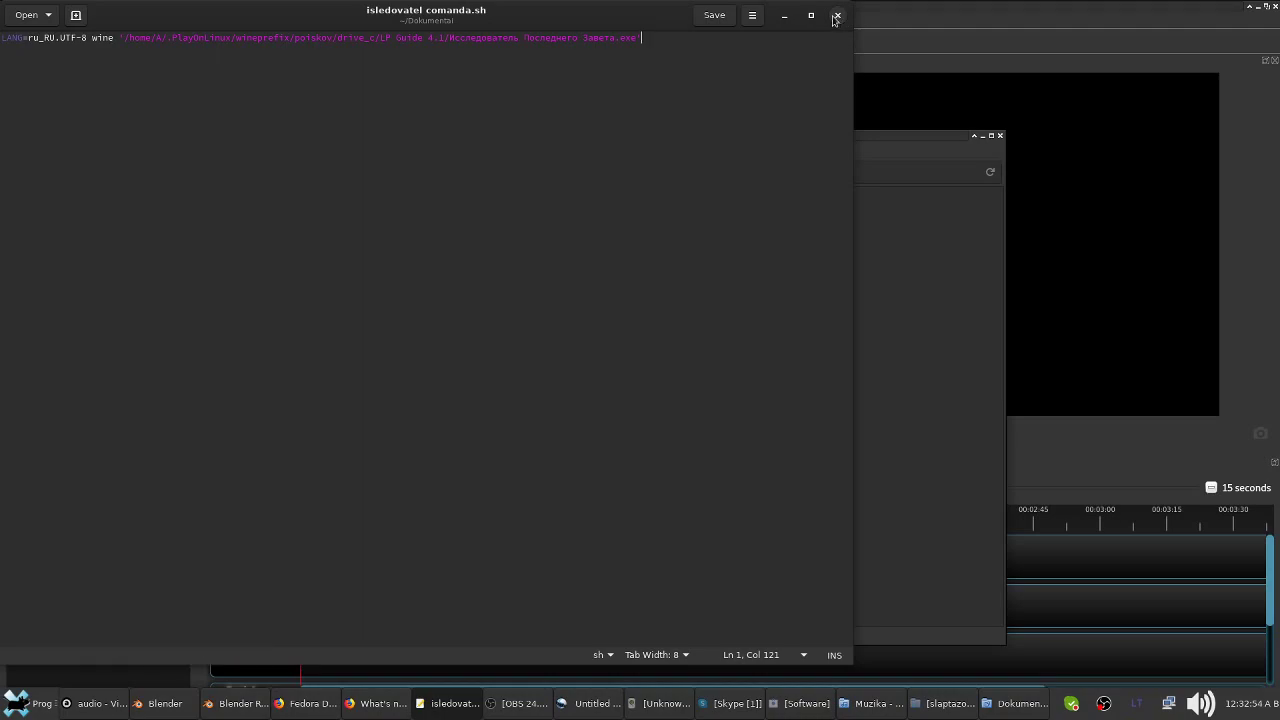
click(837, 16)
- Open Konsole from isledovatel comanda.sh, run '/home/A/Dokumentai/isledovatel comanda.sh' in it, and dismiss the error dialog
right_click(533, 220)
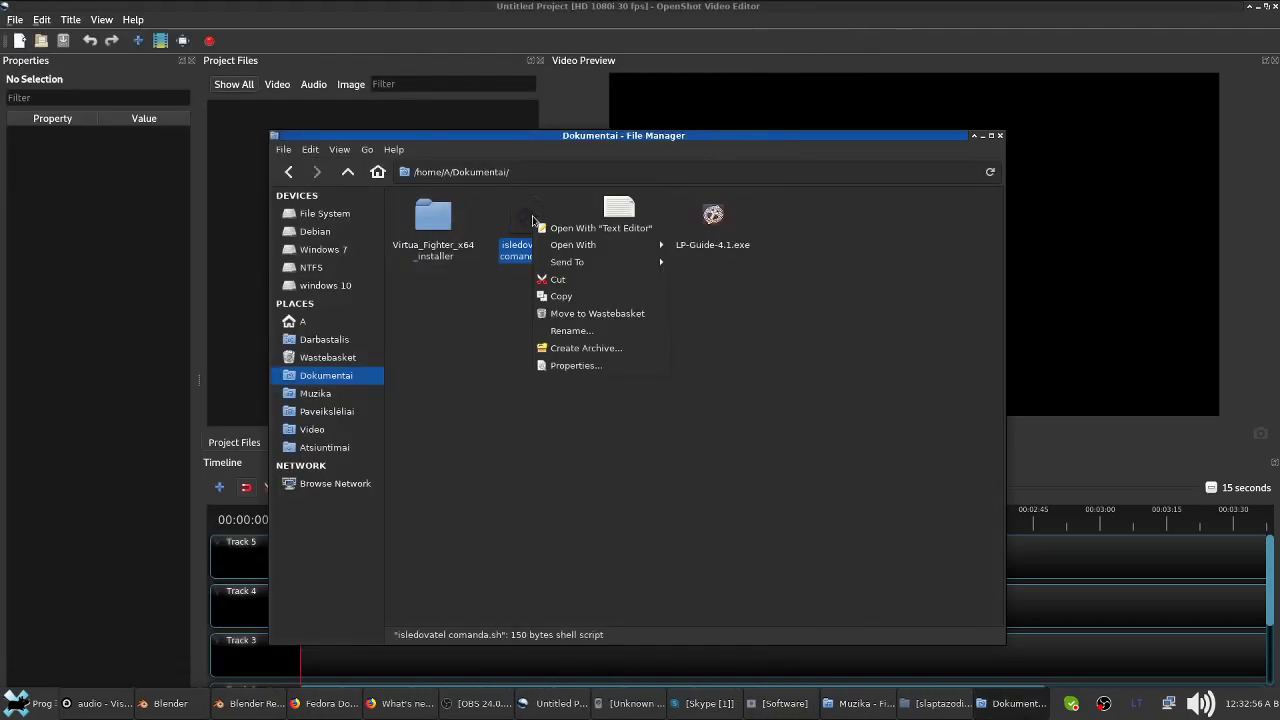
mouse_move(660, 250)
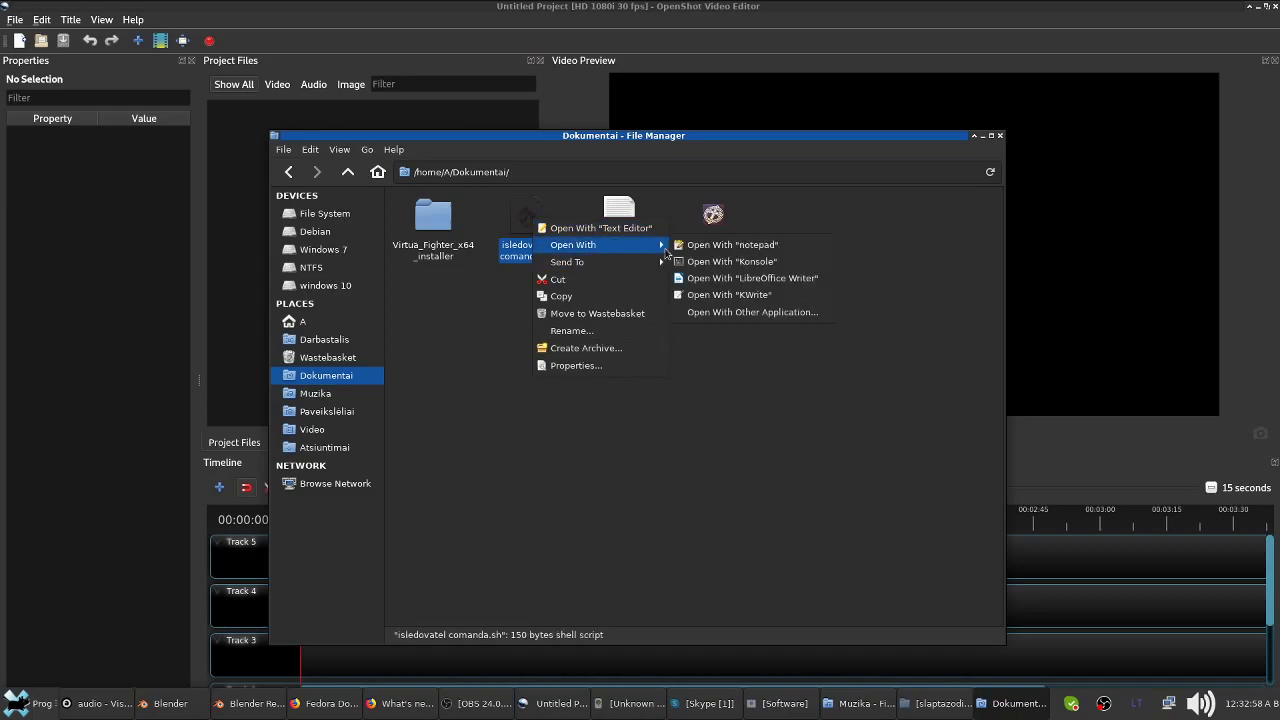
click(730, 261)
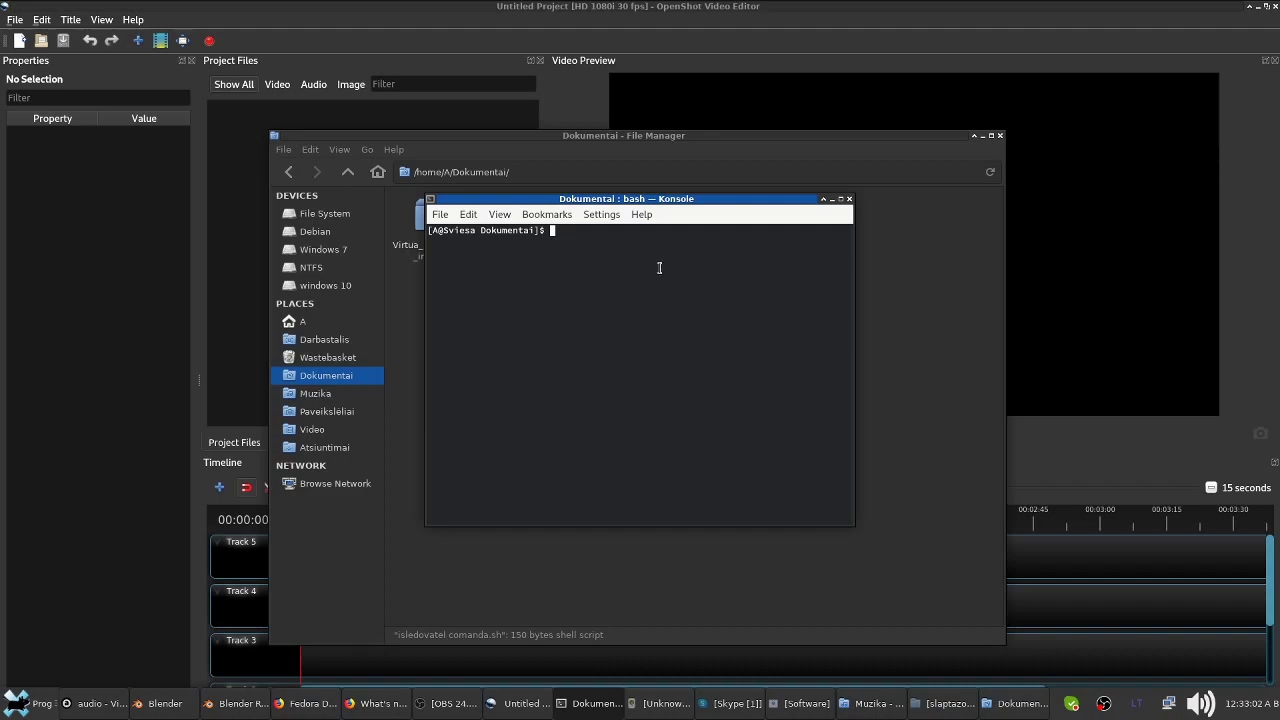
drag(612, 207, 644, 343)
drag(547, 237, 738, 650)
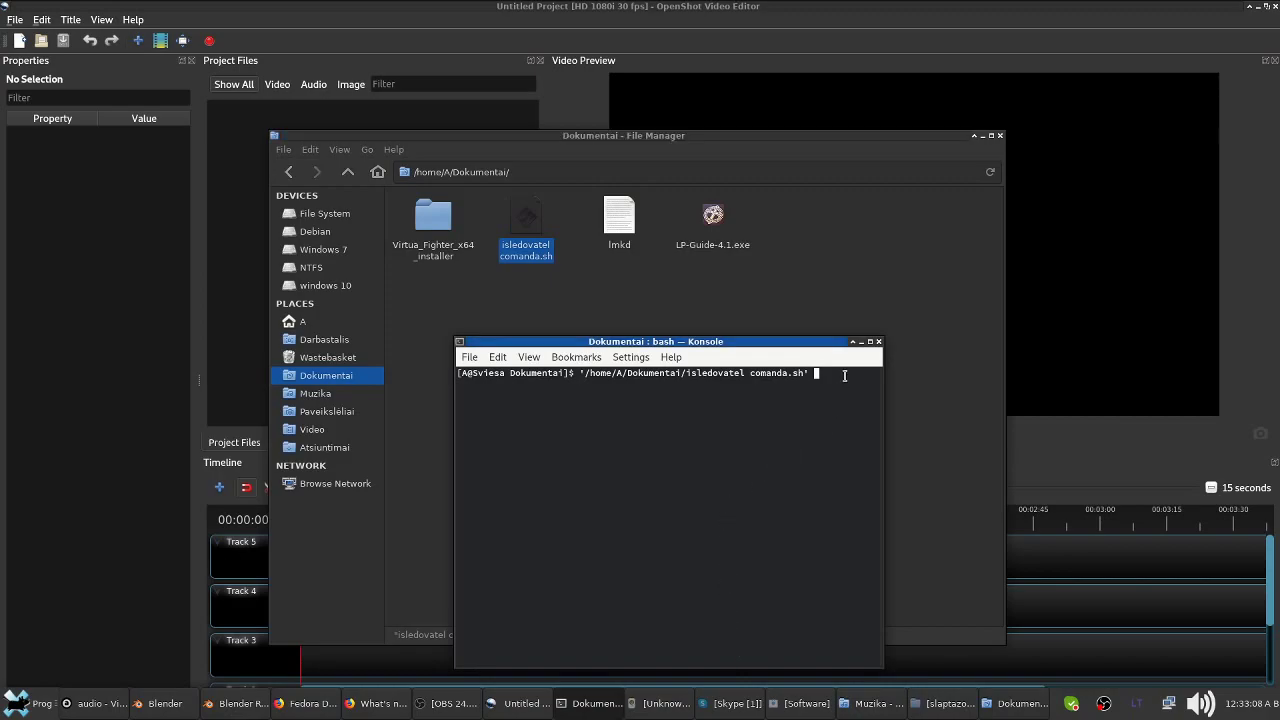
key(Return)
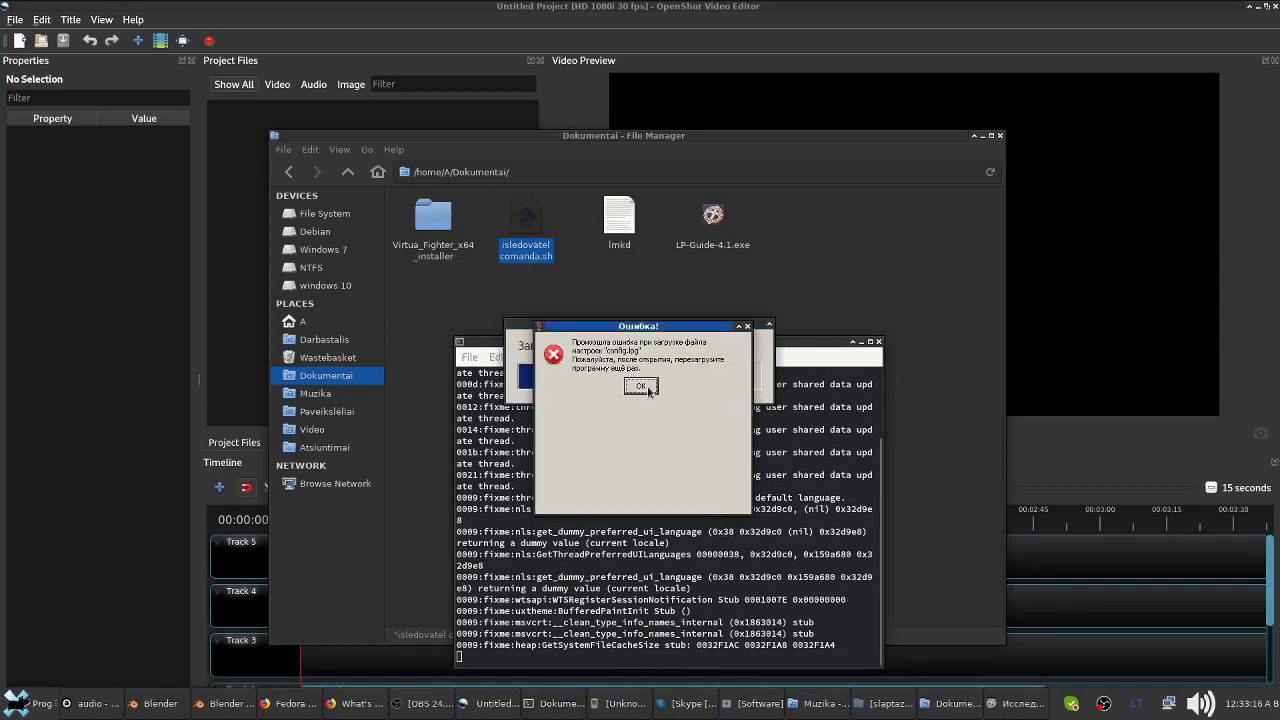
click(640, 386)
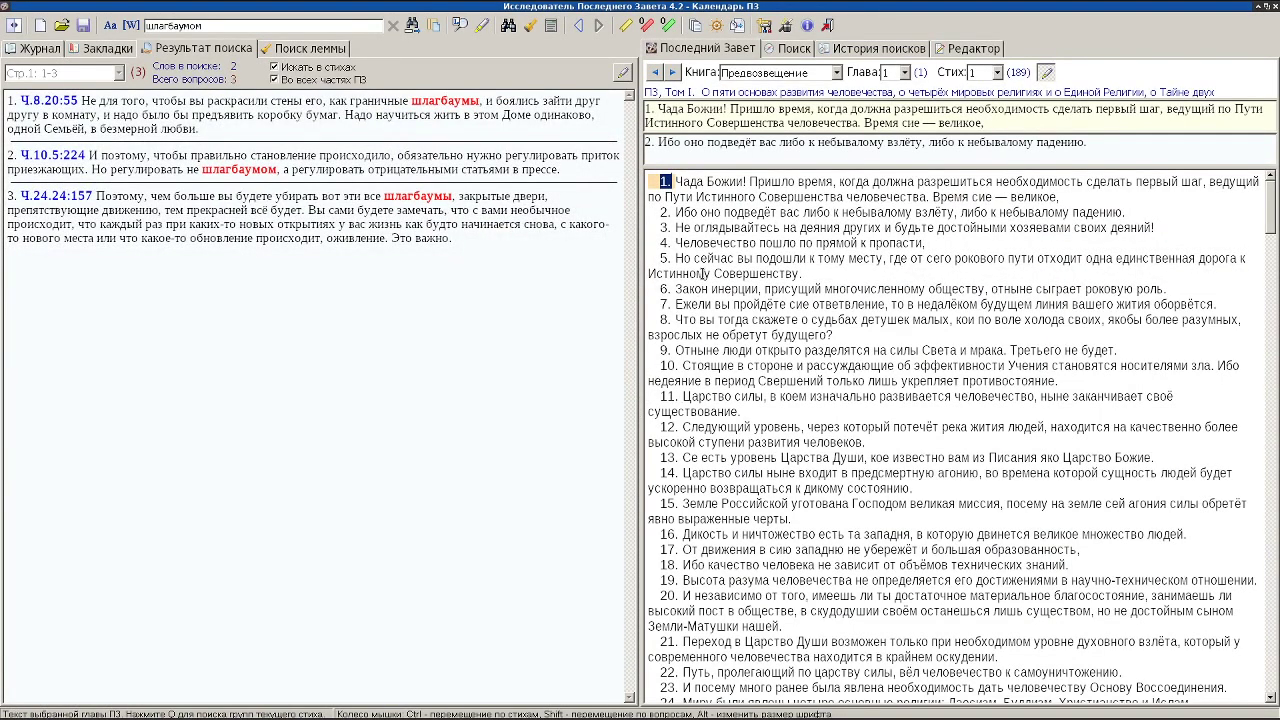
- Look through the verses of chapter 1 of the opened book, then roll up and restore the program window
scroll(726, 314, down, 12)
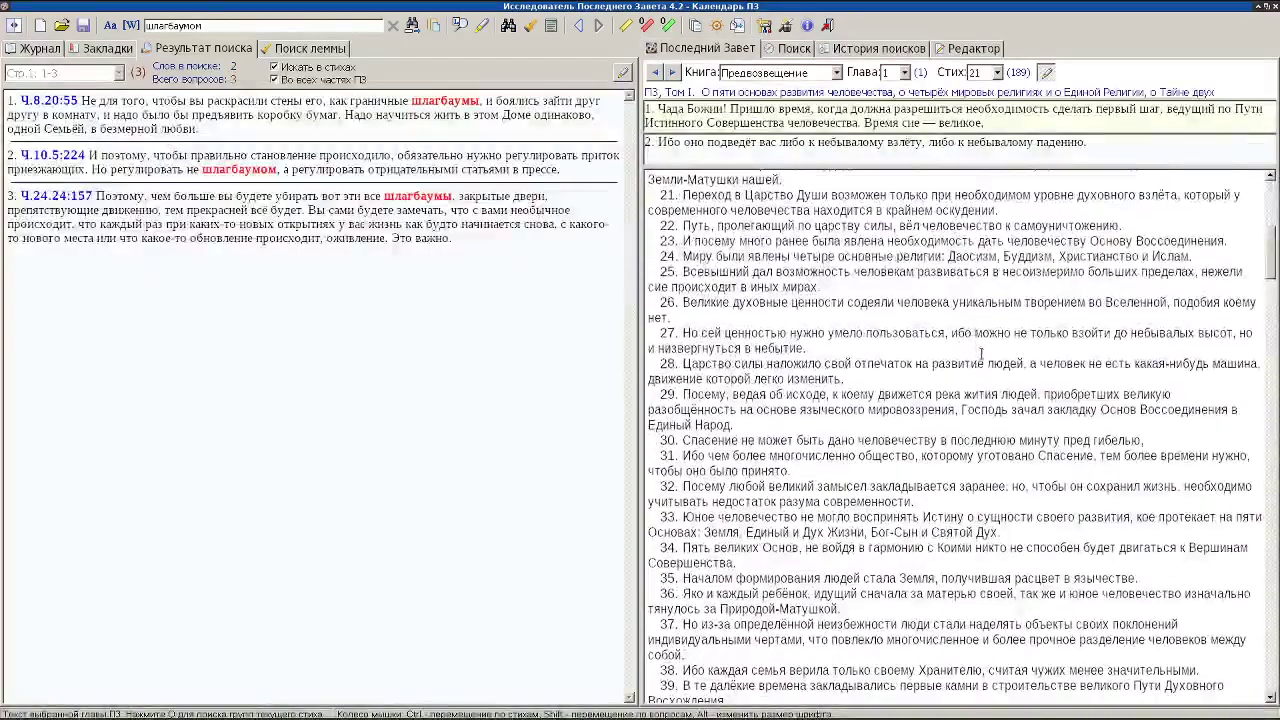
scroll(1173, 280, down, 1)
drag(1273, 272, 1273, 370)
click(1258, 7)
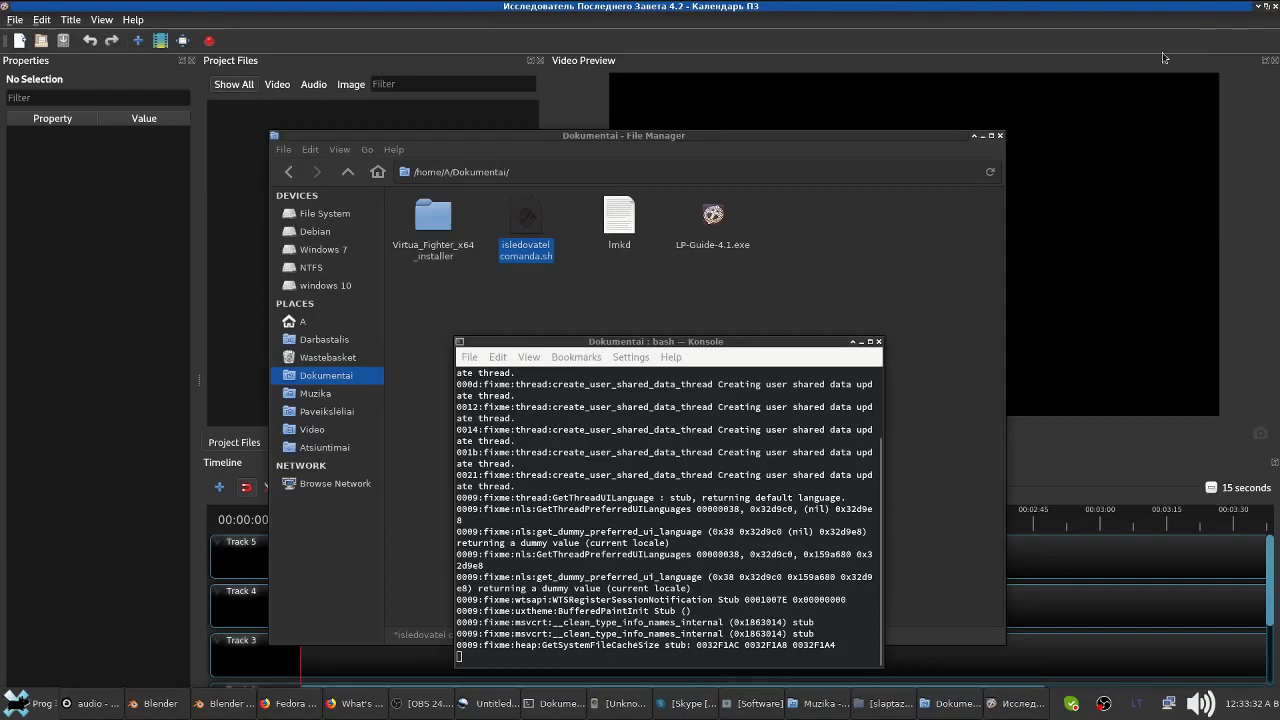
click(1259, 8)
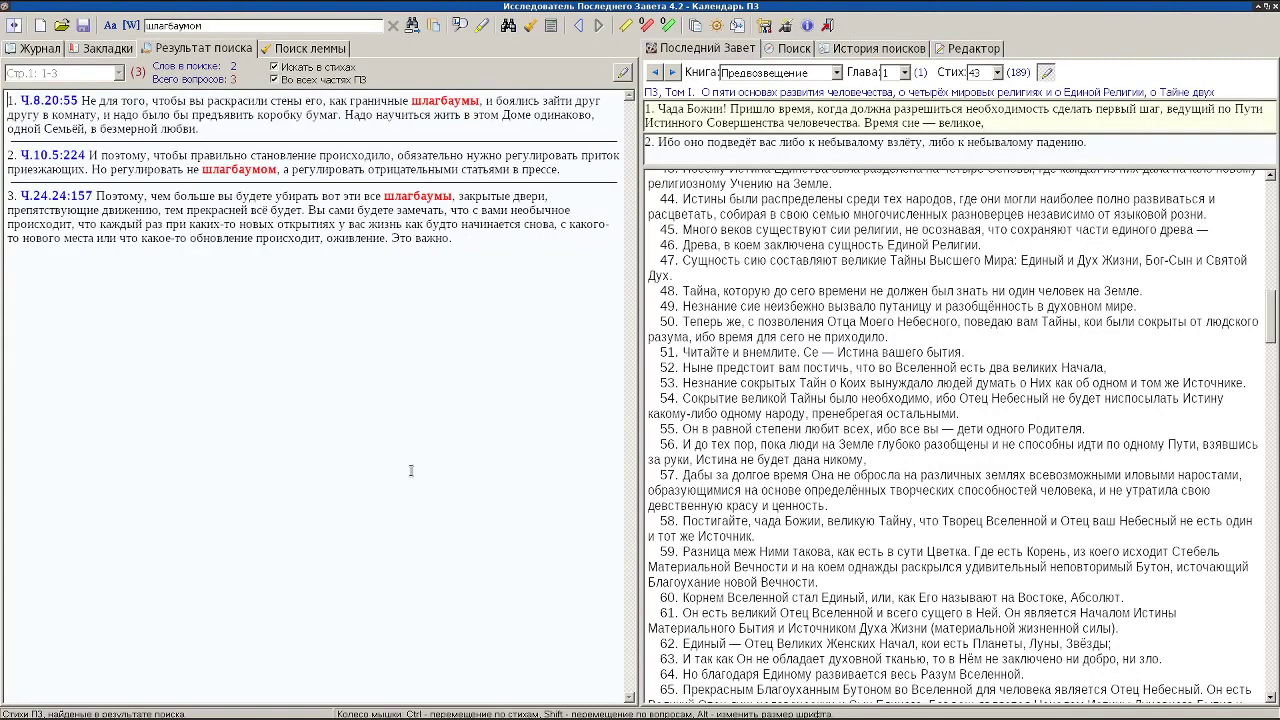
- Switch to Blender and close its Blender Render window
click(202, 714)
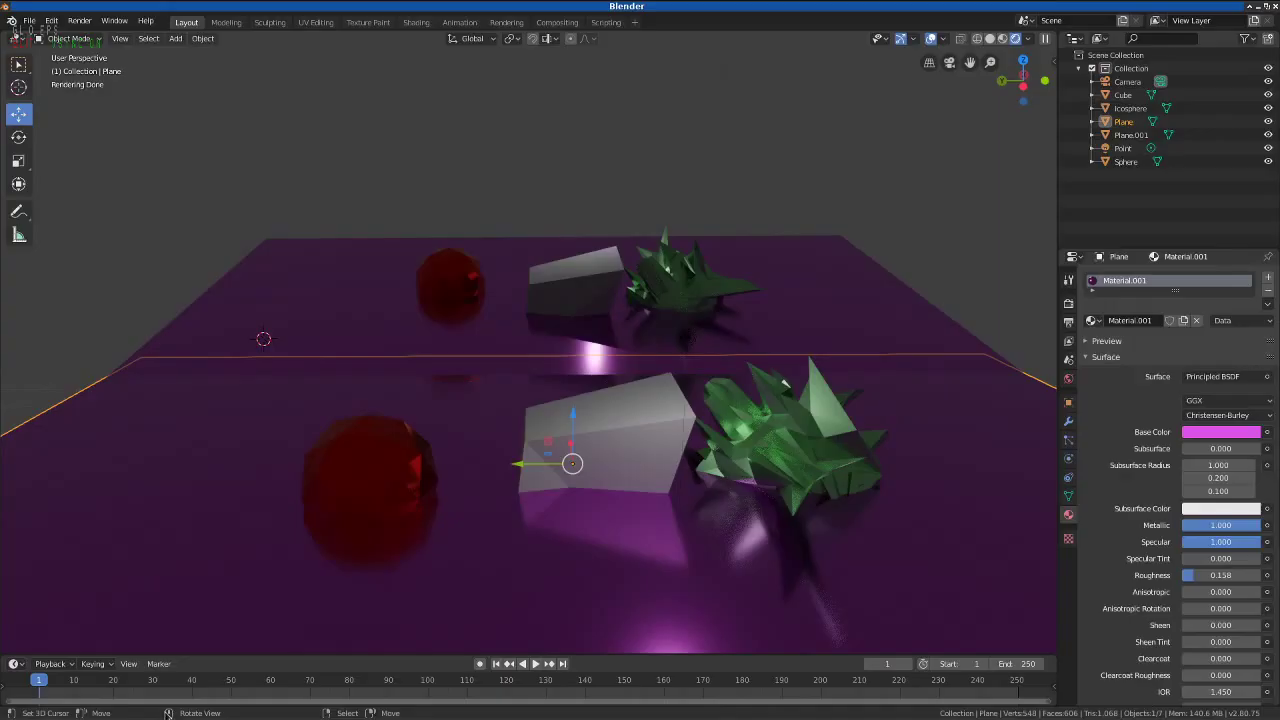
click(248, 704)
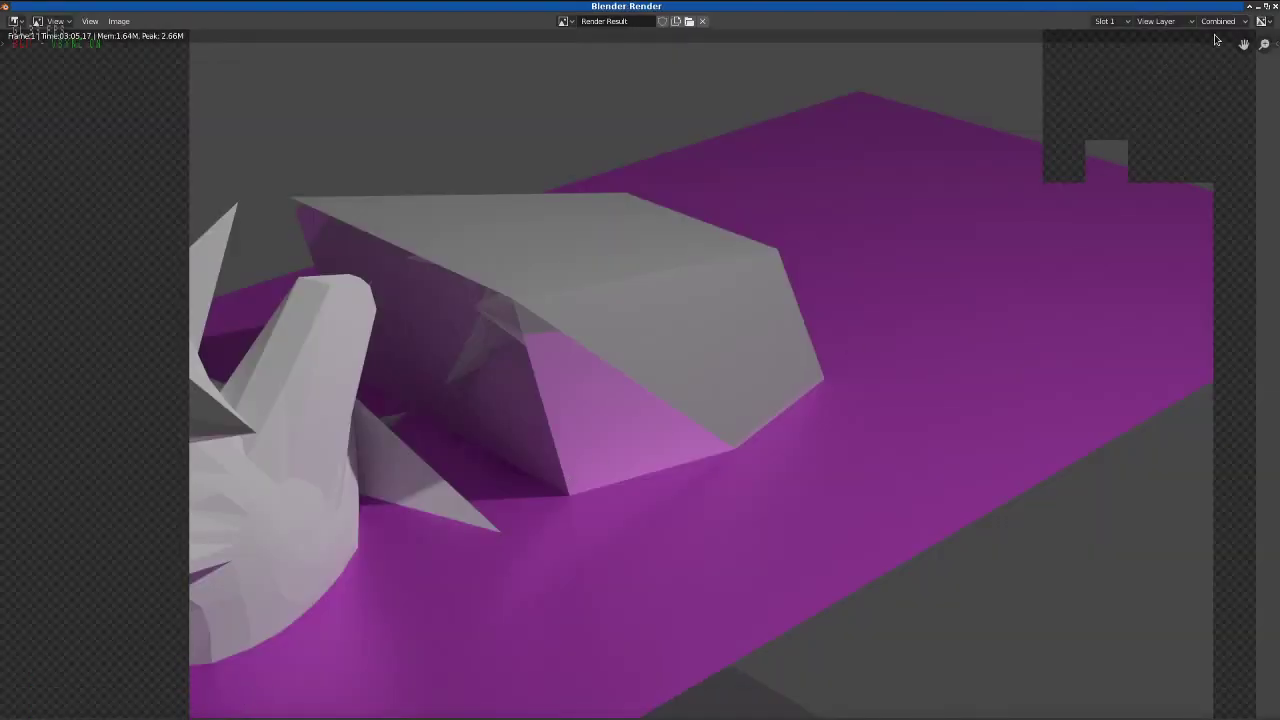
click(1275, 6)
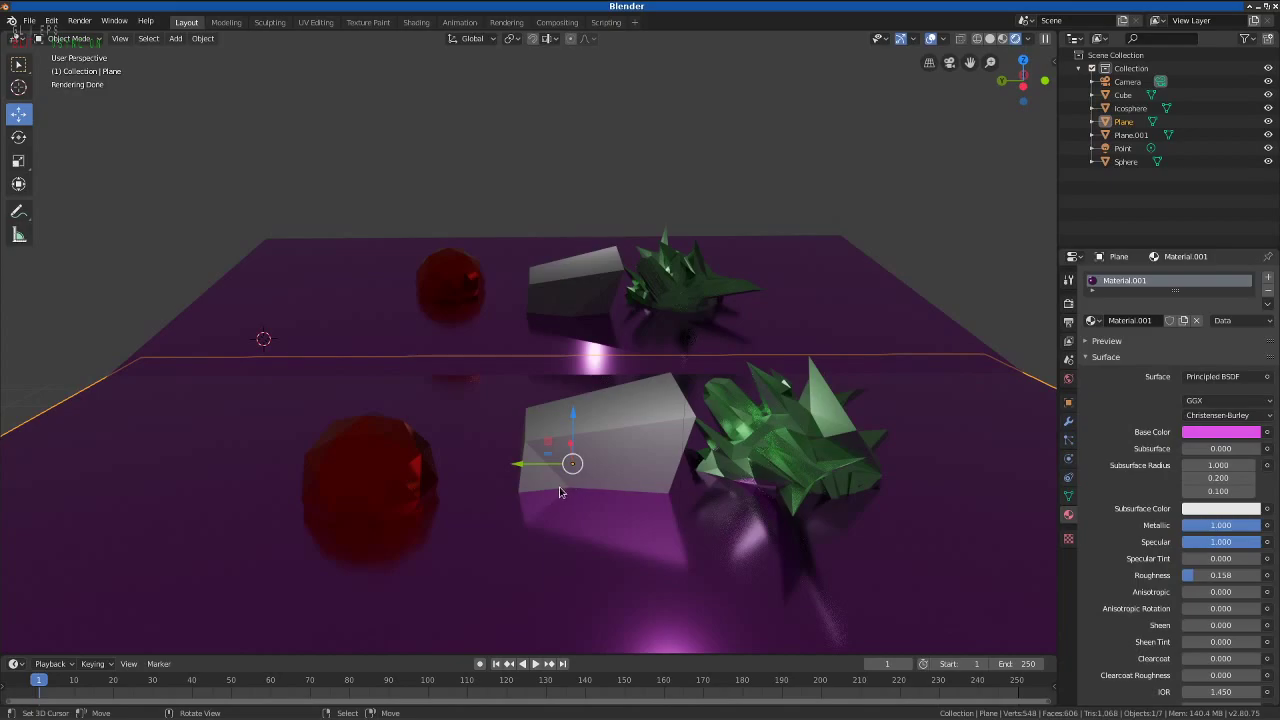
- Select the Plane.001 object and set its material's Roughness to 0.442, viewing the reflections from different angles
mouse_move(511, 467)
mouse_down()
mouse_move(514, 443)
mouse_move(560, 500)
mouse_up()
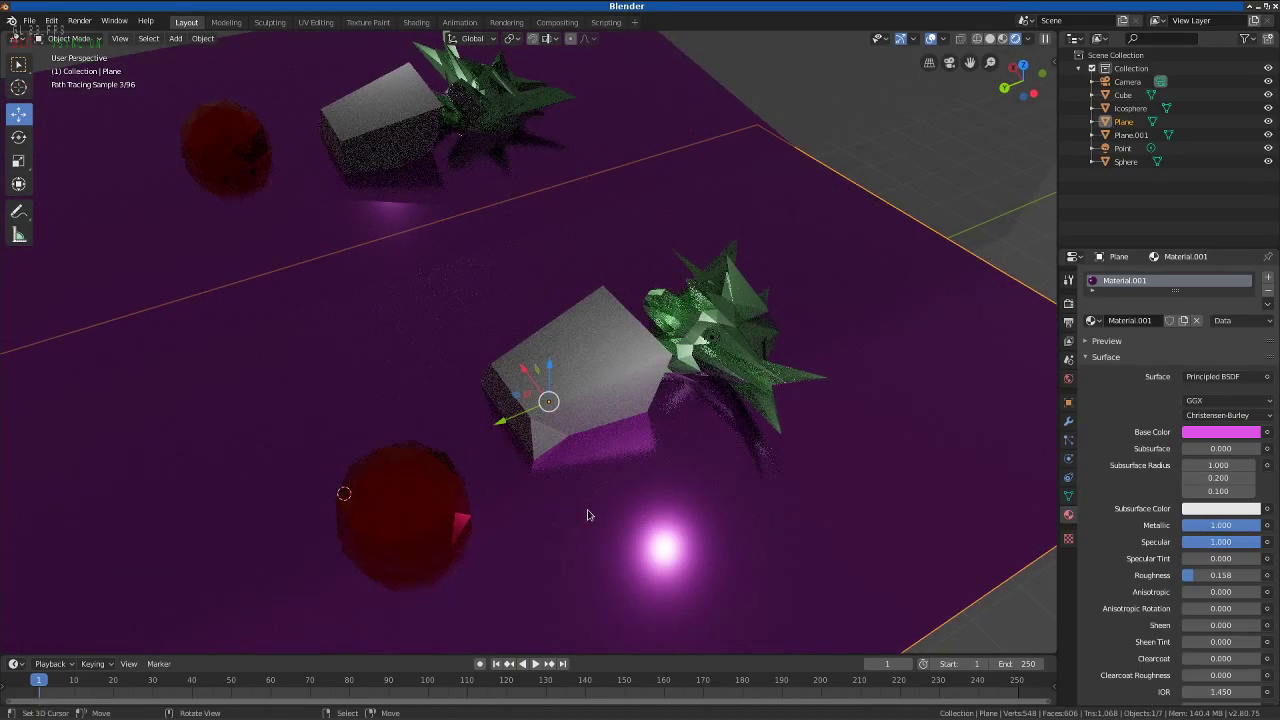
click(349, 220)
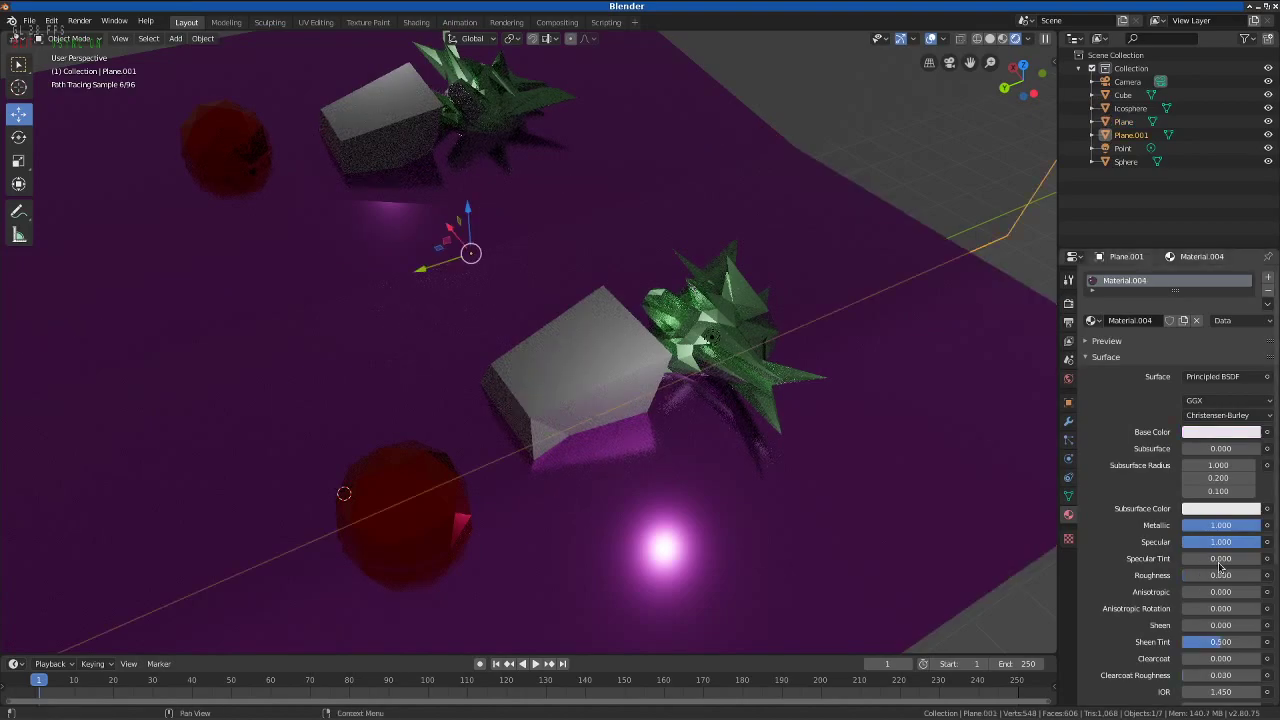
drag(1195, 578, 1230, 578)
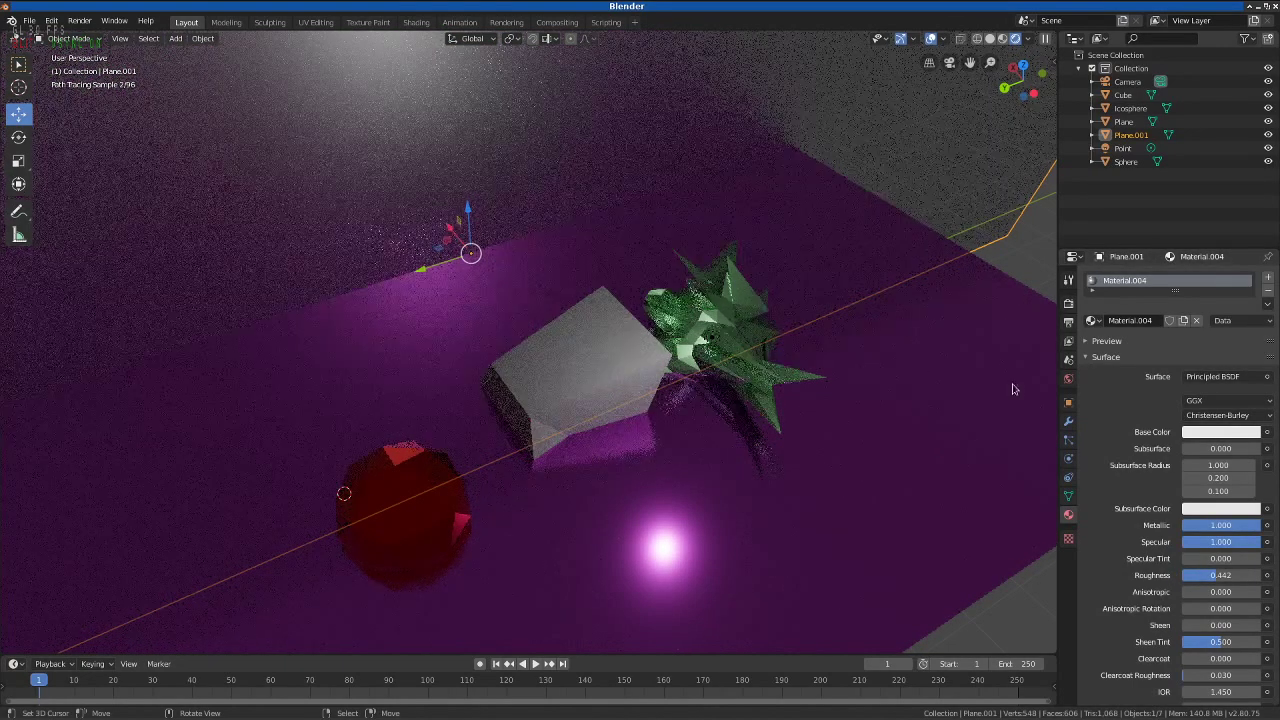
drag(1027, 272, 507, 437)
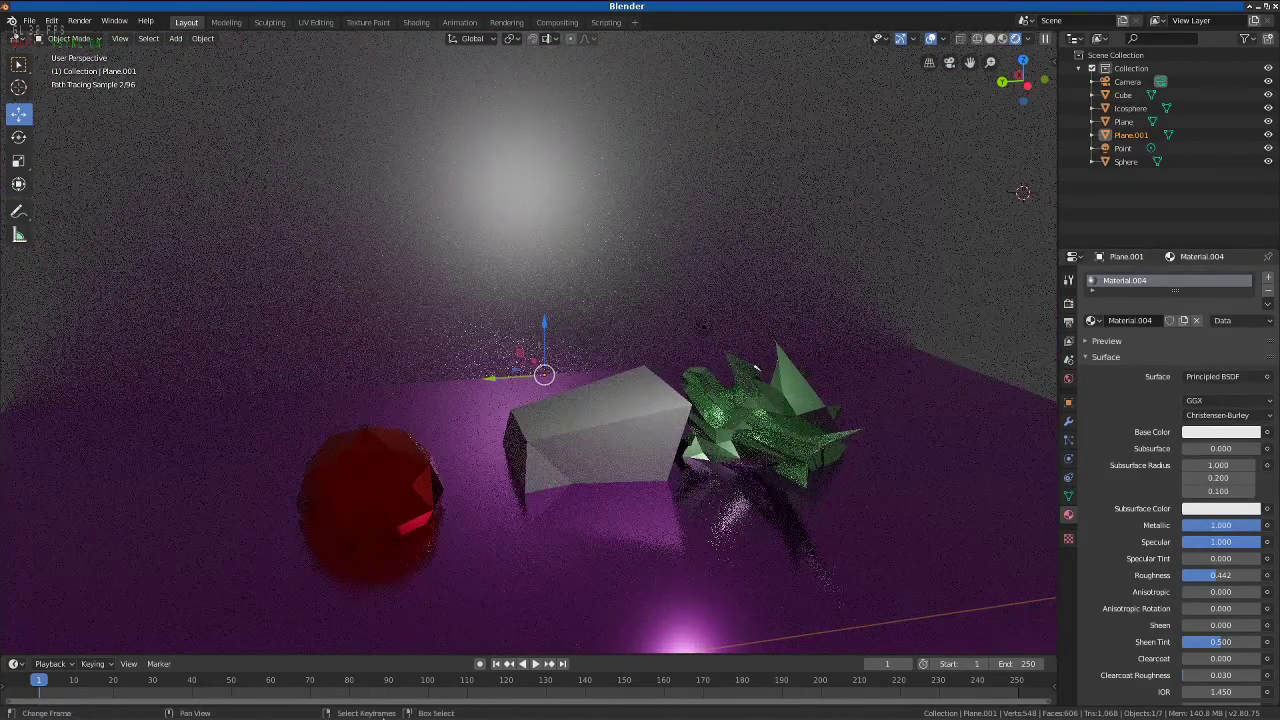
- Switch to the Firefox window with the What's new in Fedora 31 Workstation article, maximize it, and view the Custom Application Folders section
mouse_move(360, 713)
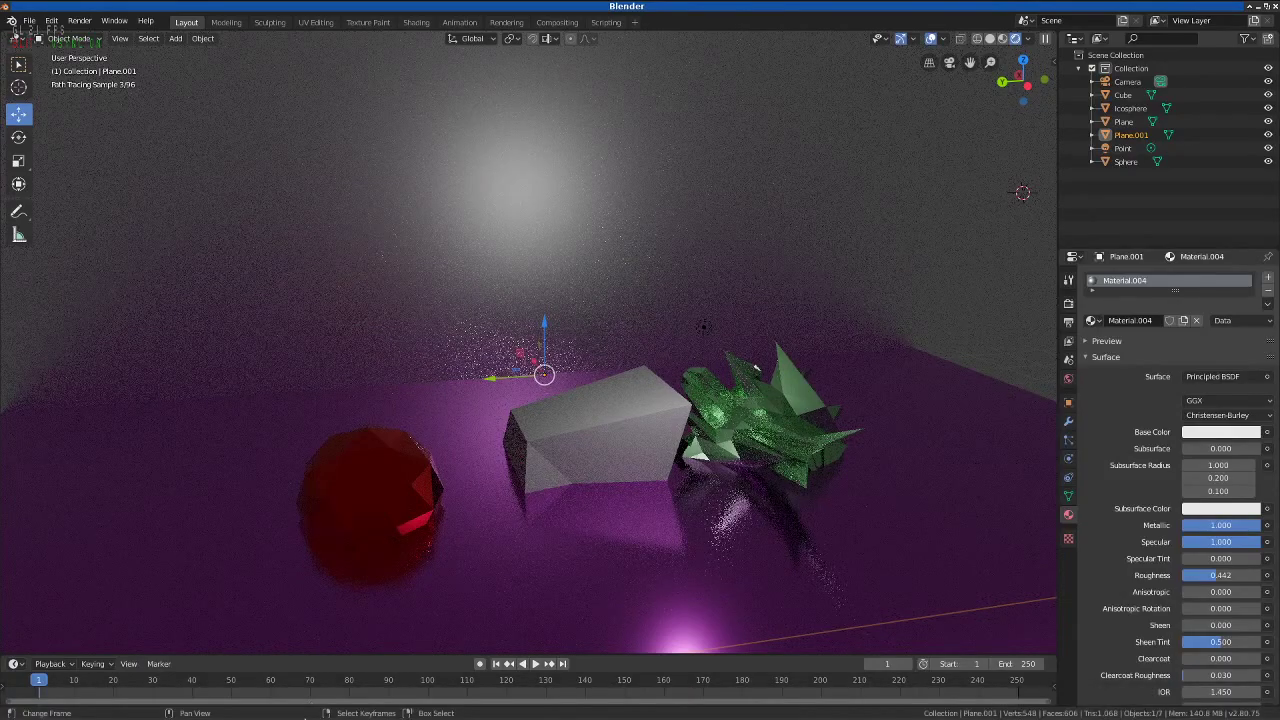
click(309, 712)
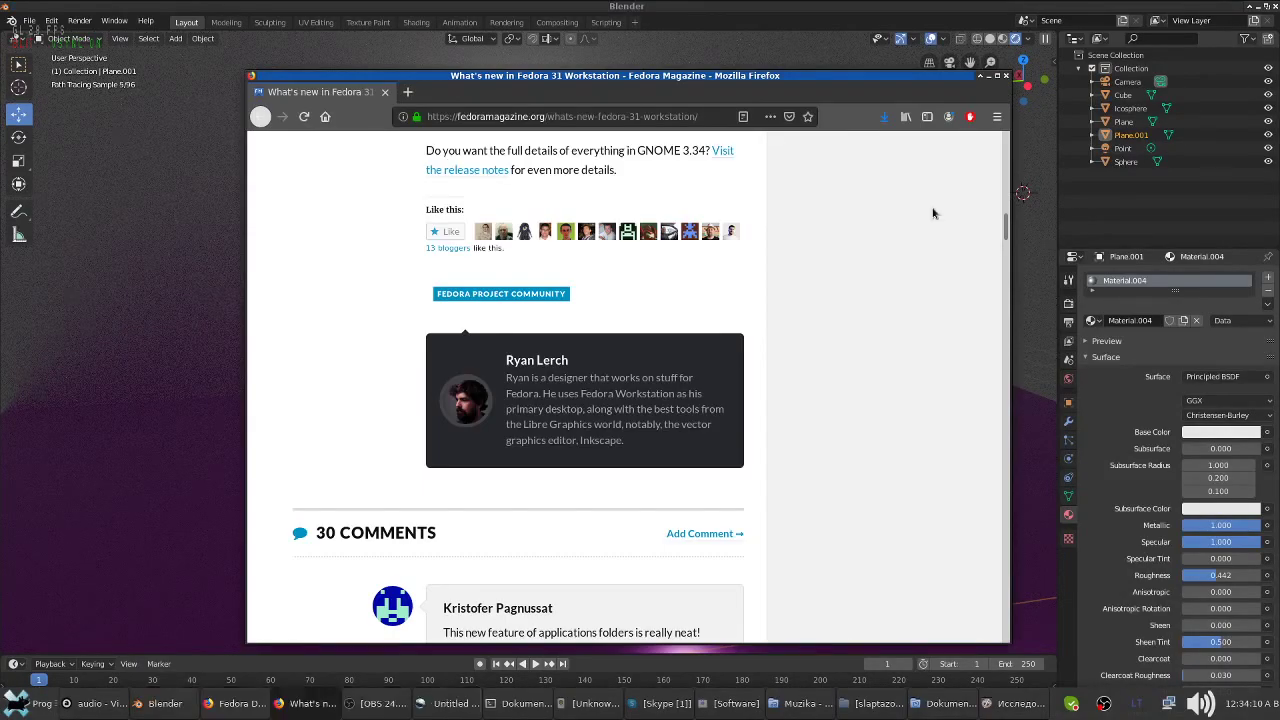
click(997, 76)
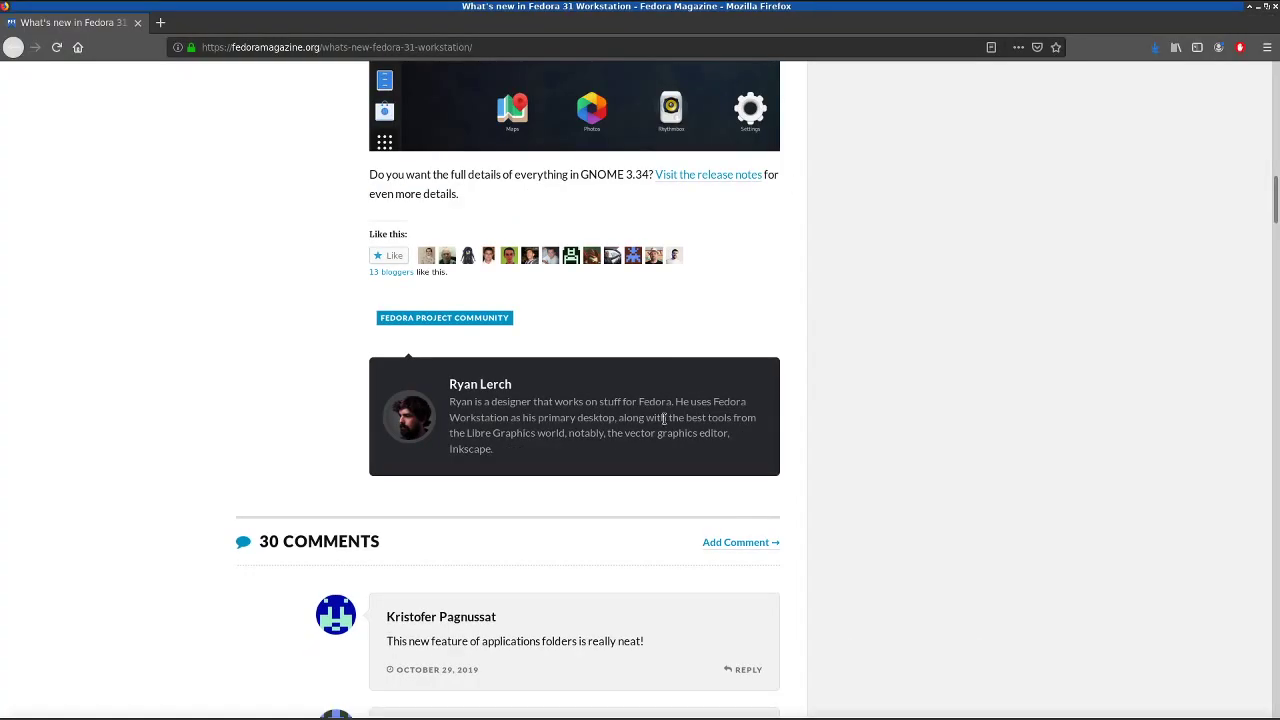
scroll(665, 430, up, 4)
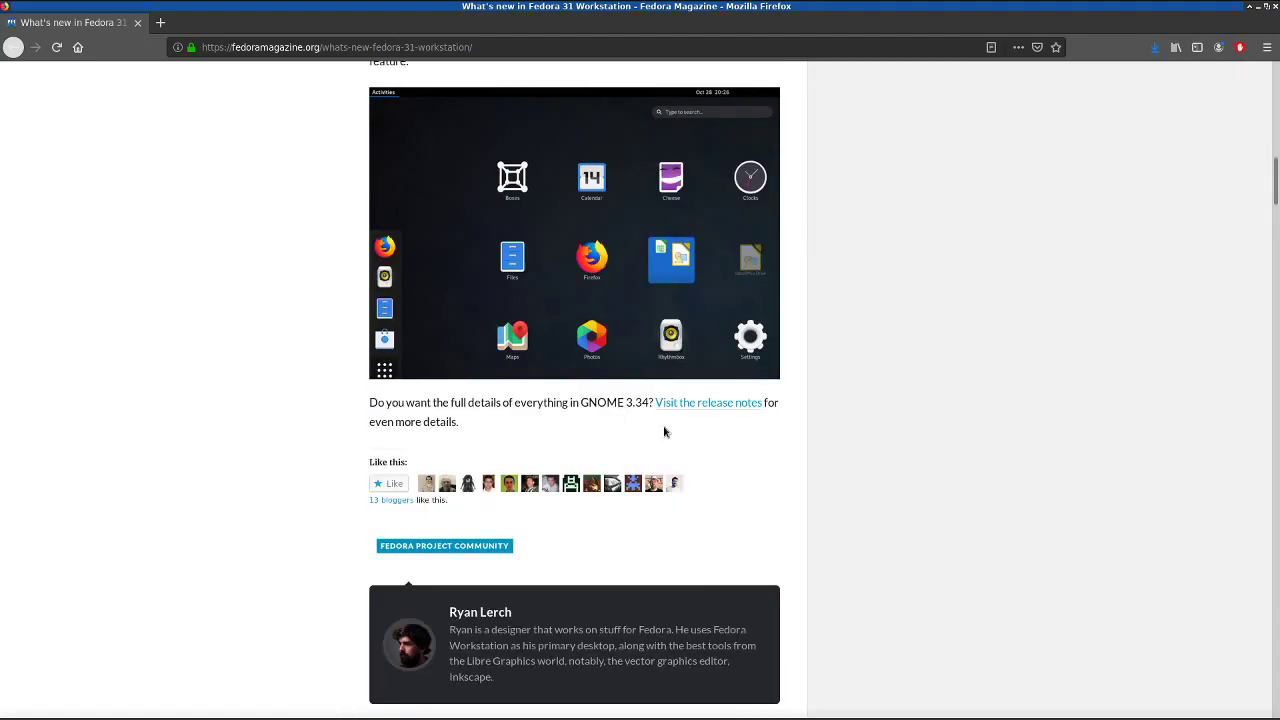
scroll(665, 432, up, 3)
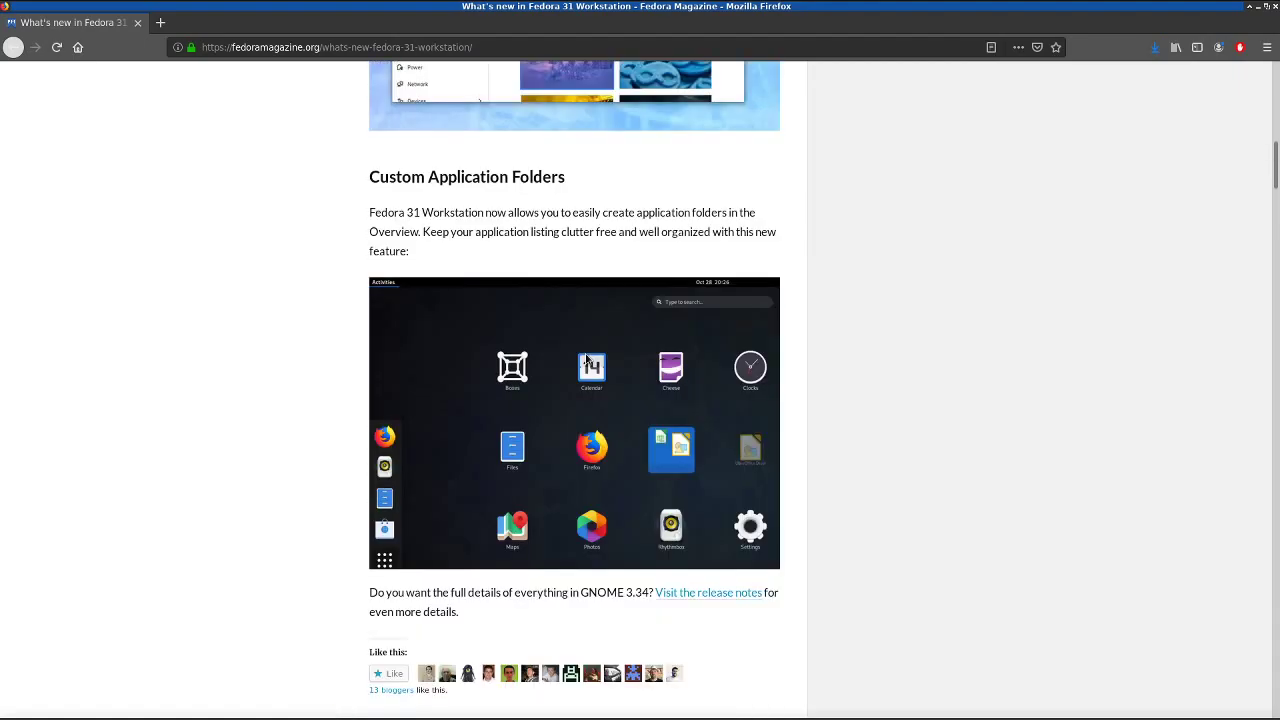
- Return to the Fedora Project start page and open the Upgrading Fedora 30 to Fedora 31 article
click(12, 48)
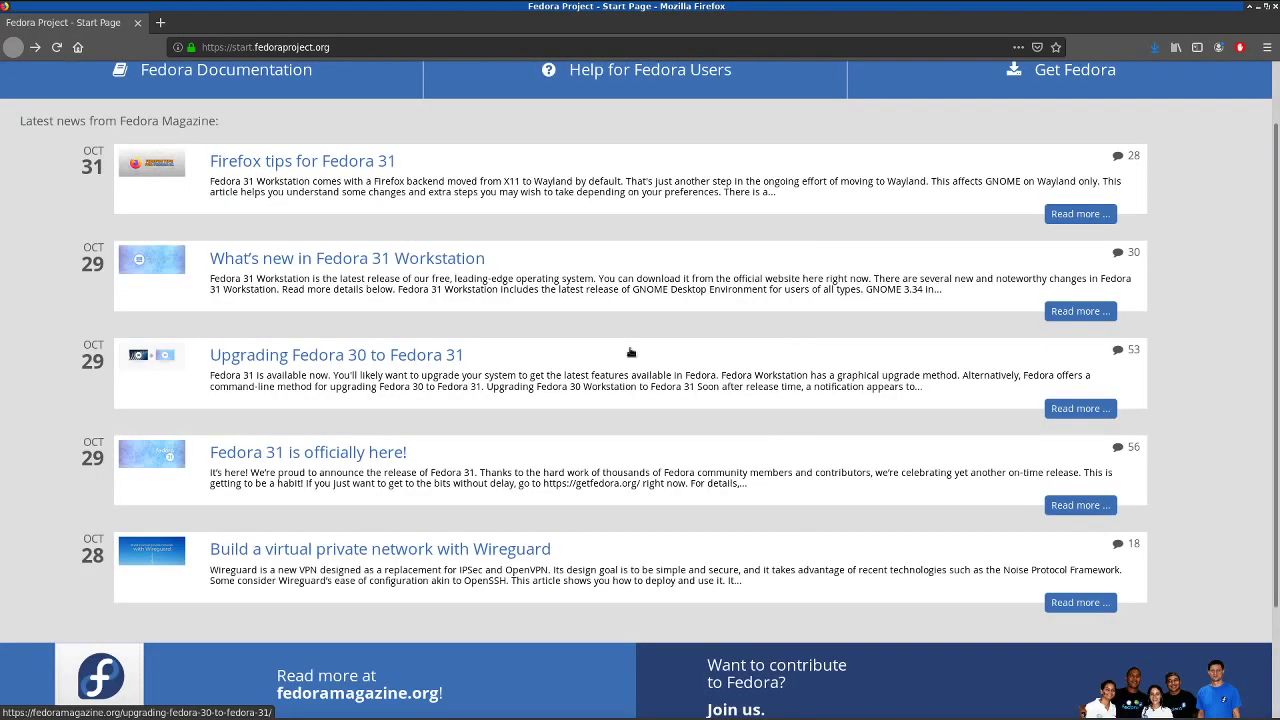
scroll(656, 407, down, 2)
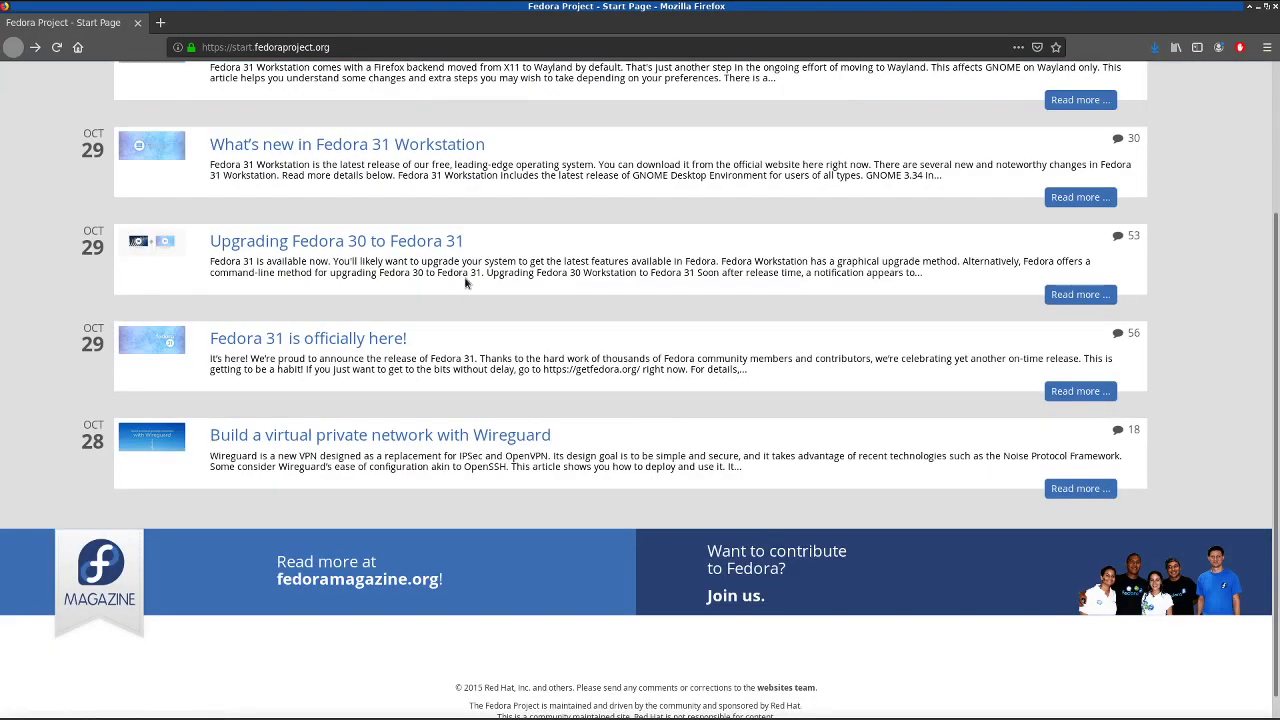
click(393, 243)
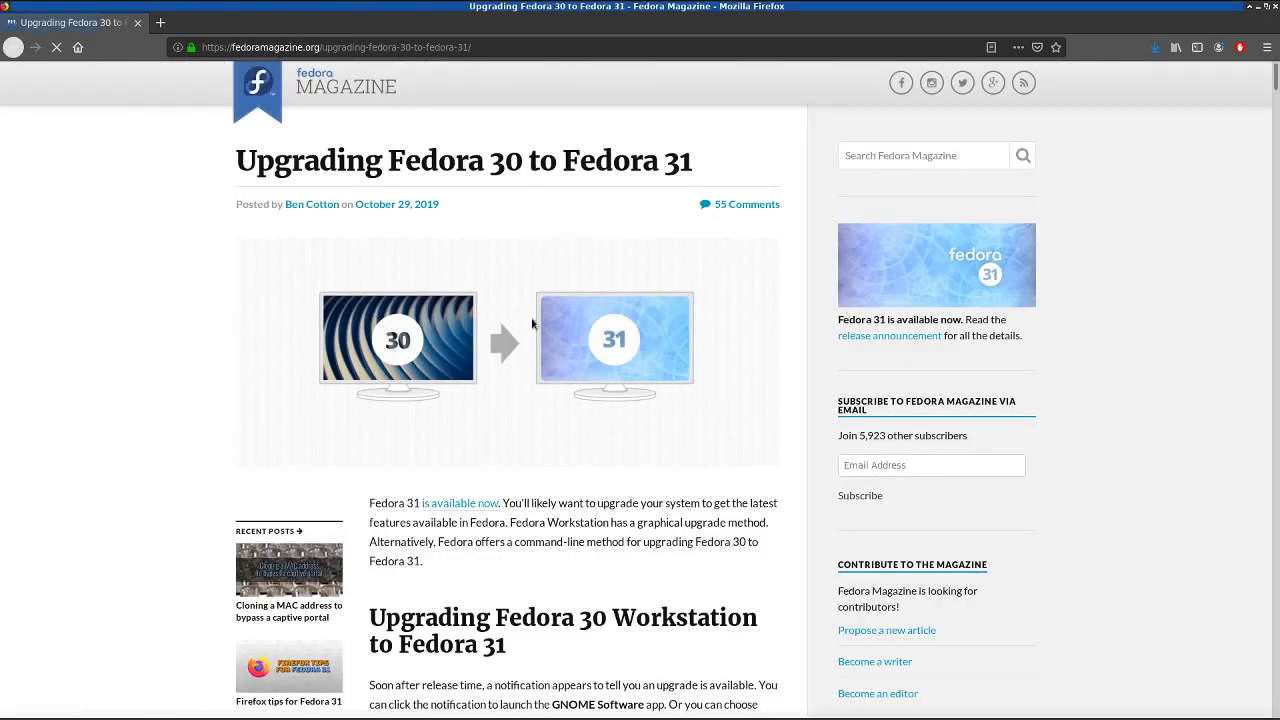
- Read through the Fedora 31 upgrade article, from the Workstation and command-line DNF instructions to the upgrade problems section and comments
scroll(565, 397, down, 3)
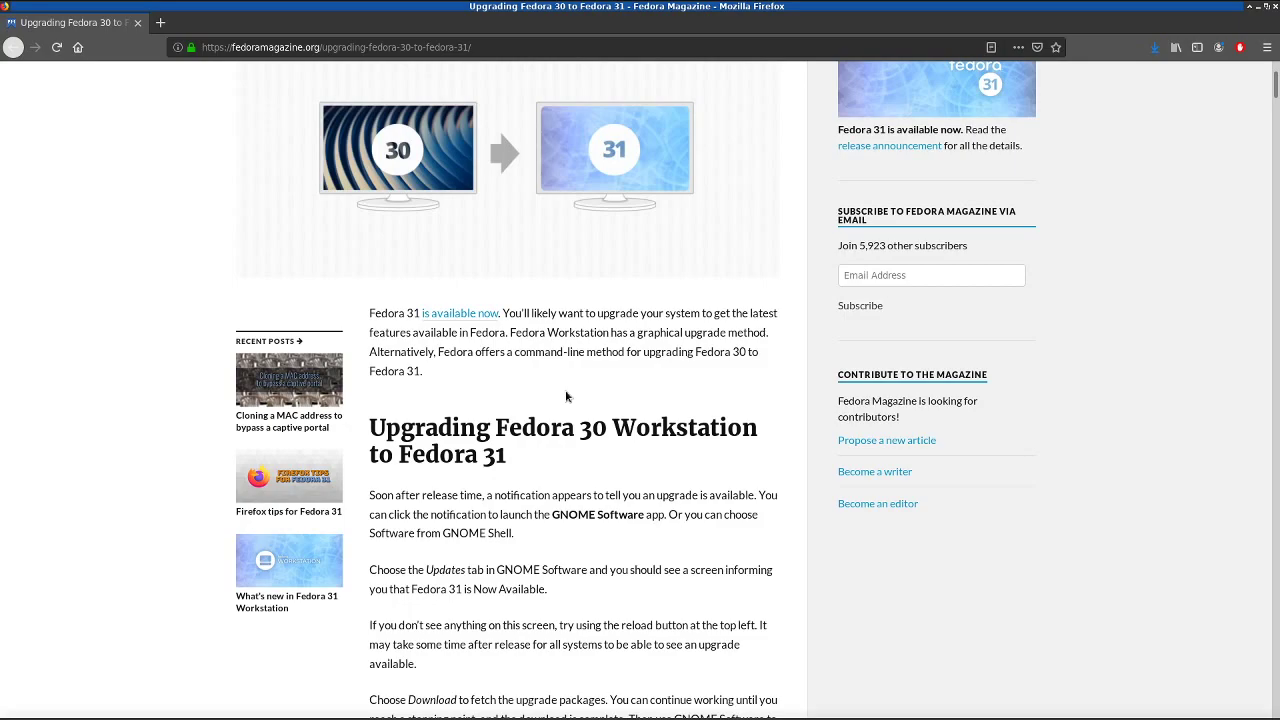
scroll(565, 397, down, 4)
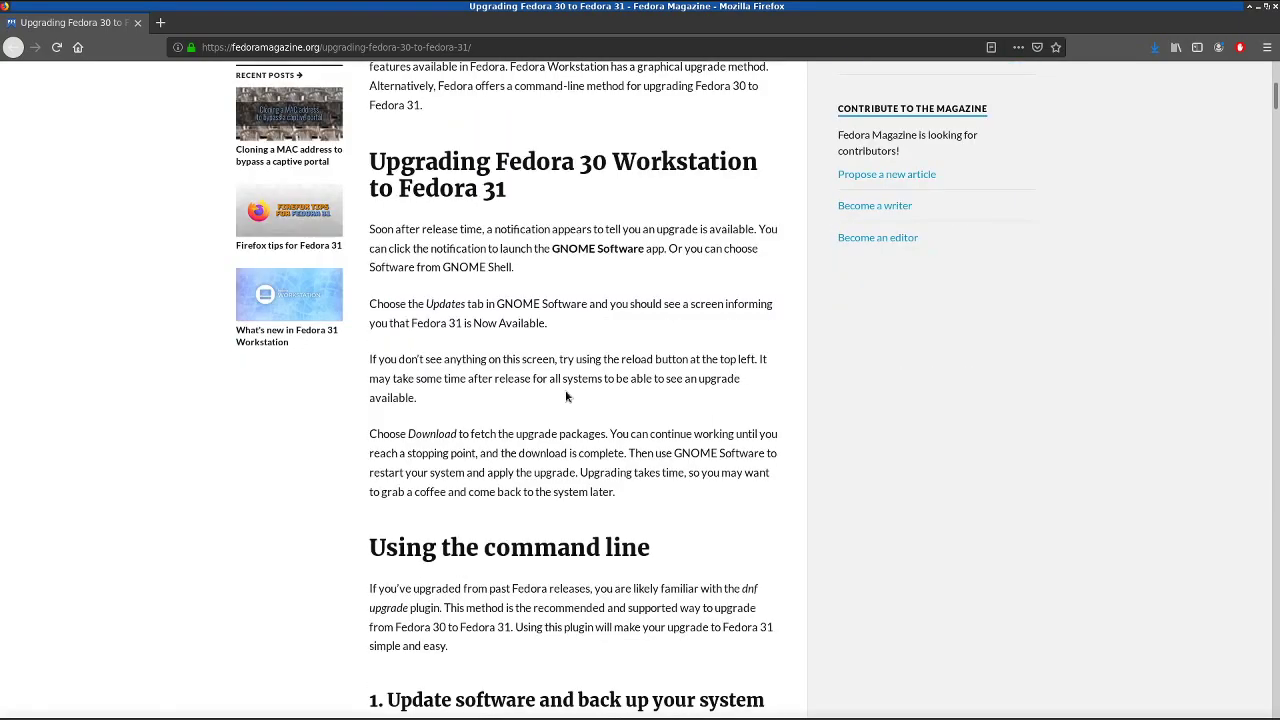
scroll(565, 397, down, 1)
scroll(566, 397, down, 1)
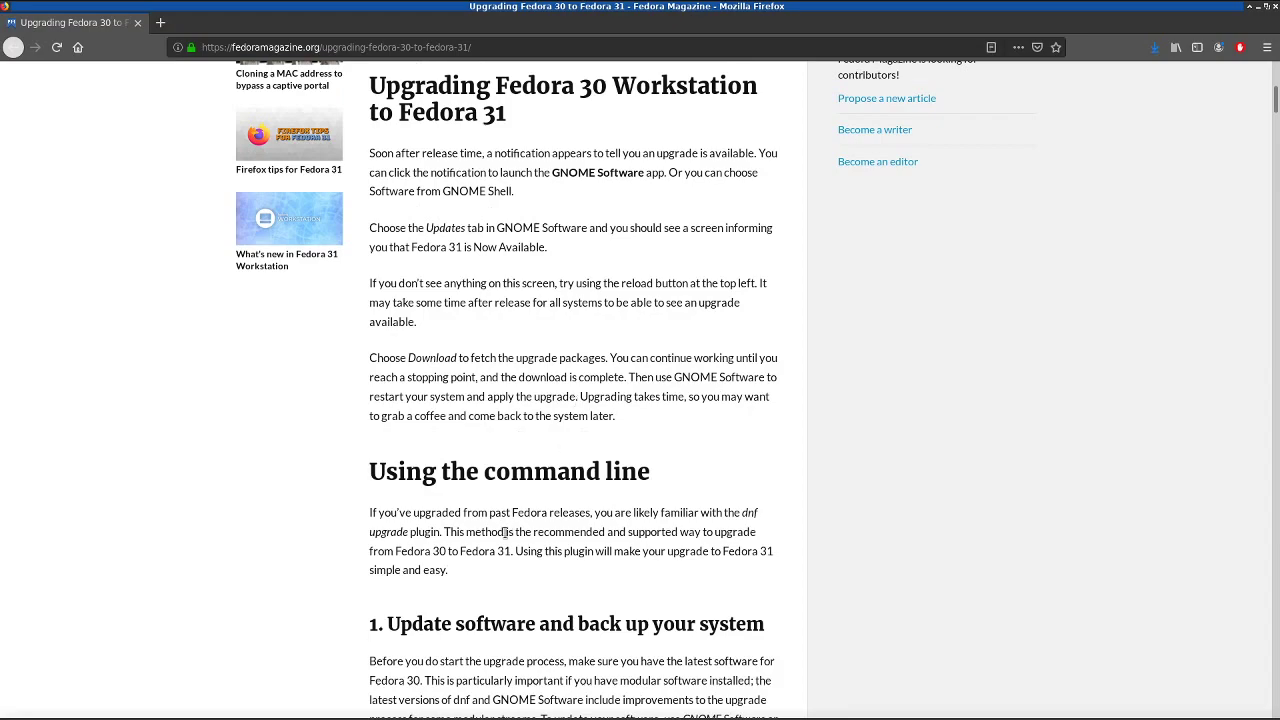
scroll(506, 535, down, 1)
scroll(506, 537, down, 1)
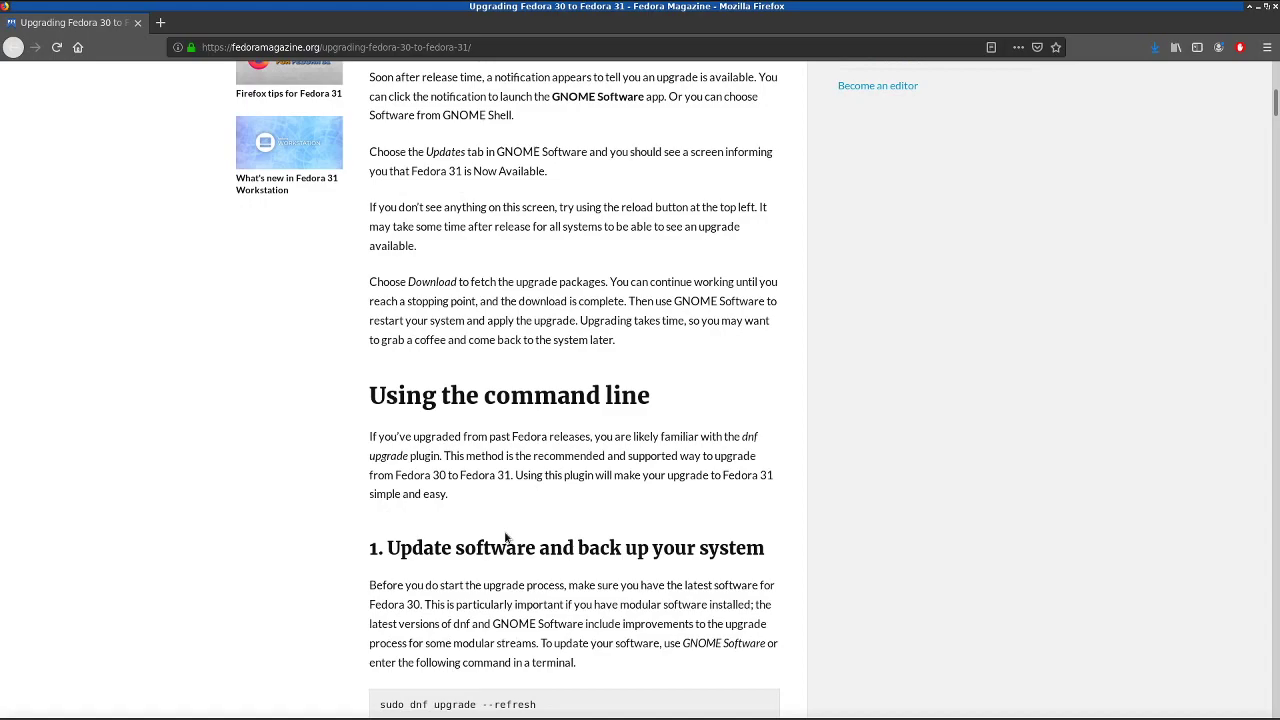
scroll(506, 537, down, 5)
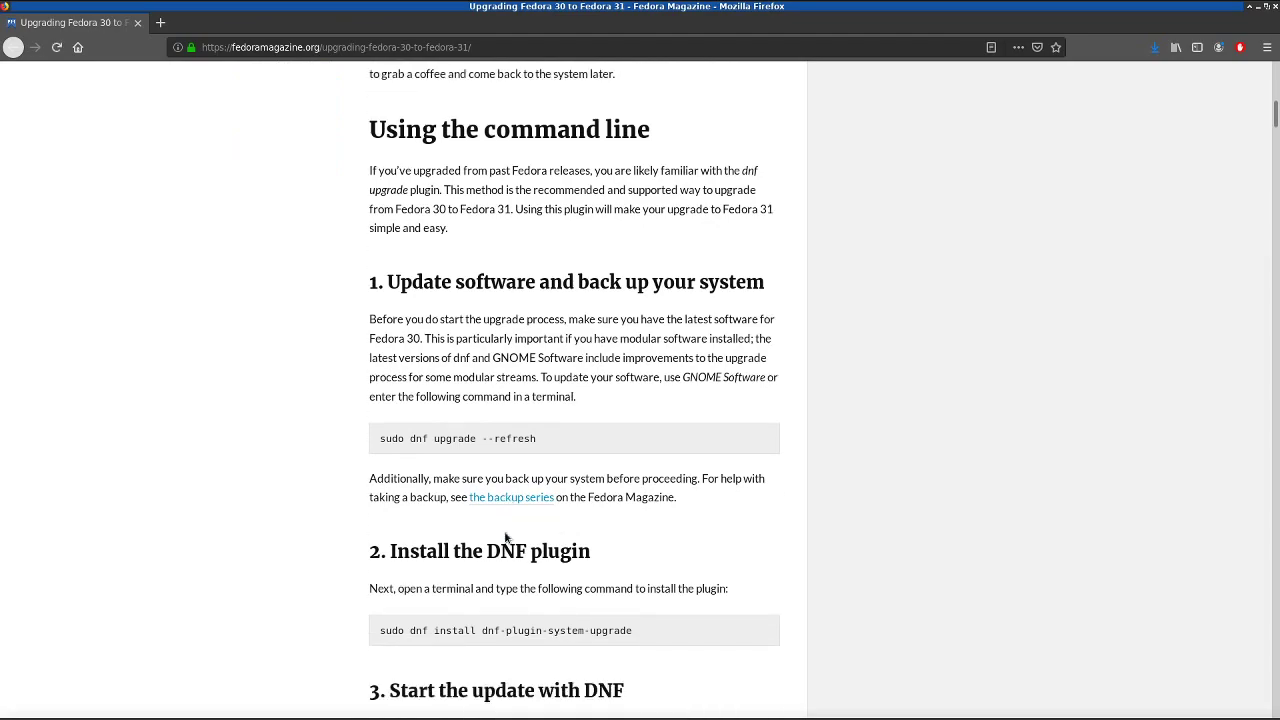
scroll(506, 537, down, 3)
scroll(506, 537, down, 10)
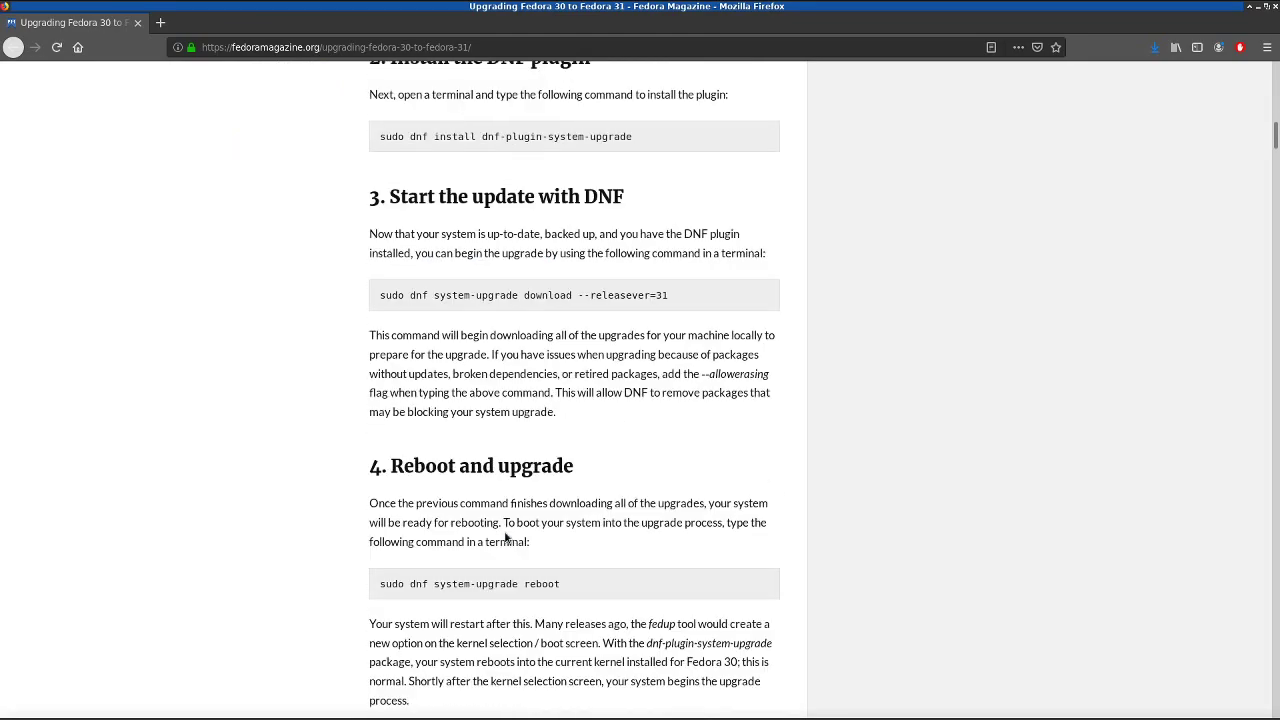
scroll(506, 537, down, 4)
scroll(506, 537, down, 15)
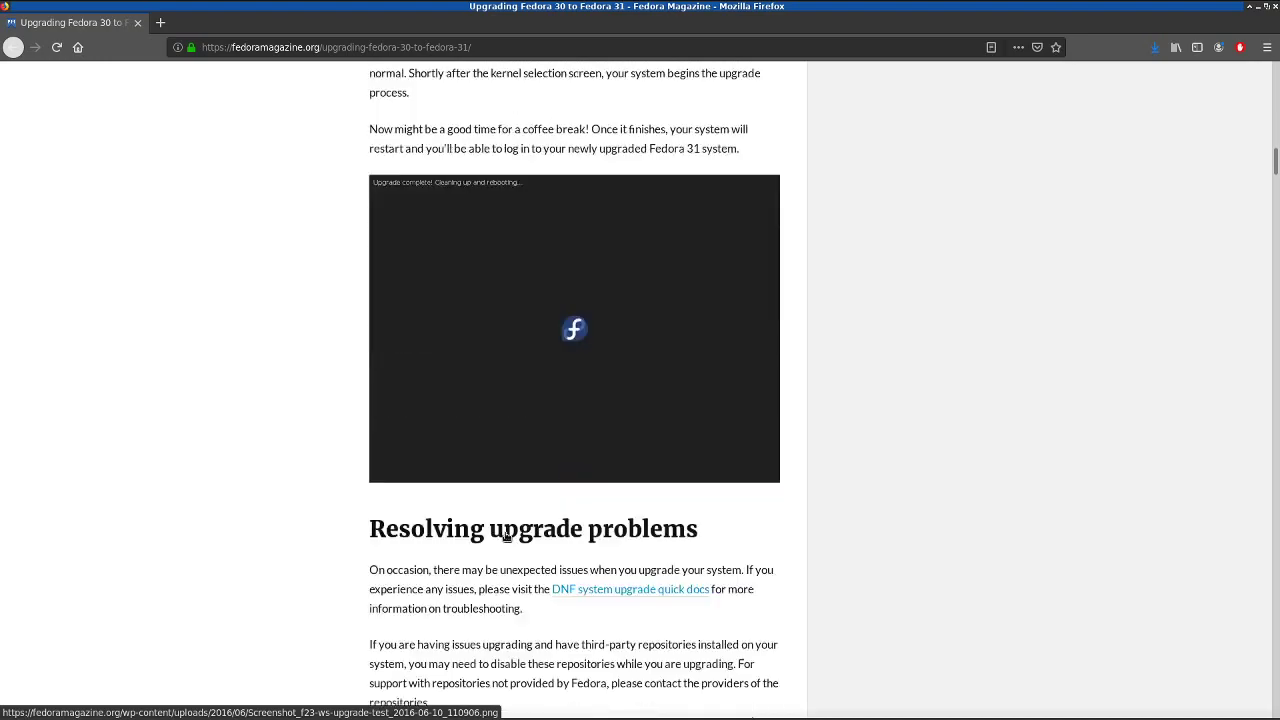
scroll(510, 654, down, 7)
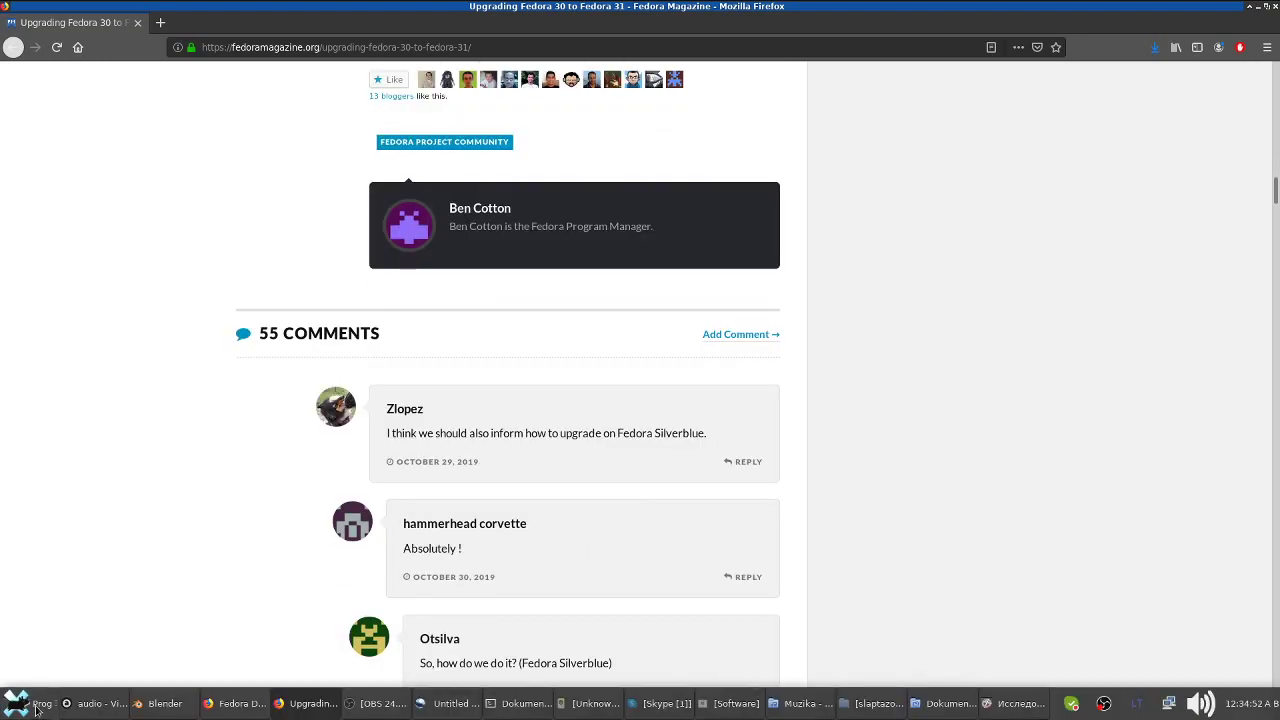
- Open the context menu of OBS in the system tray
click(34, 712)
click(34, 712)
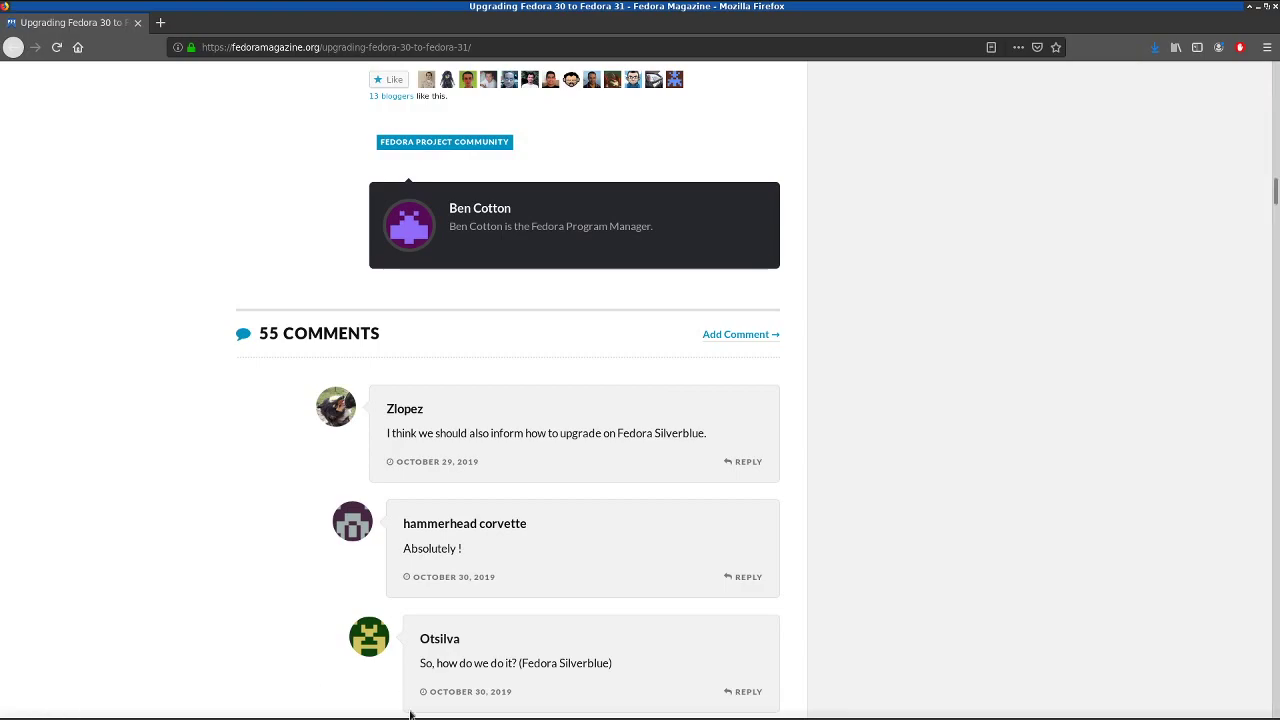
right_click(1101, 708)
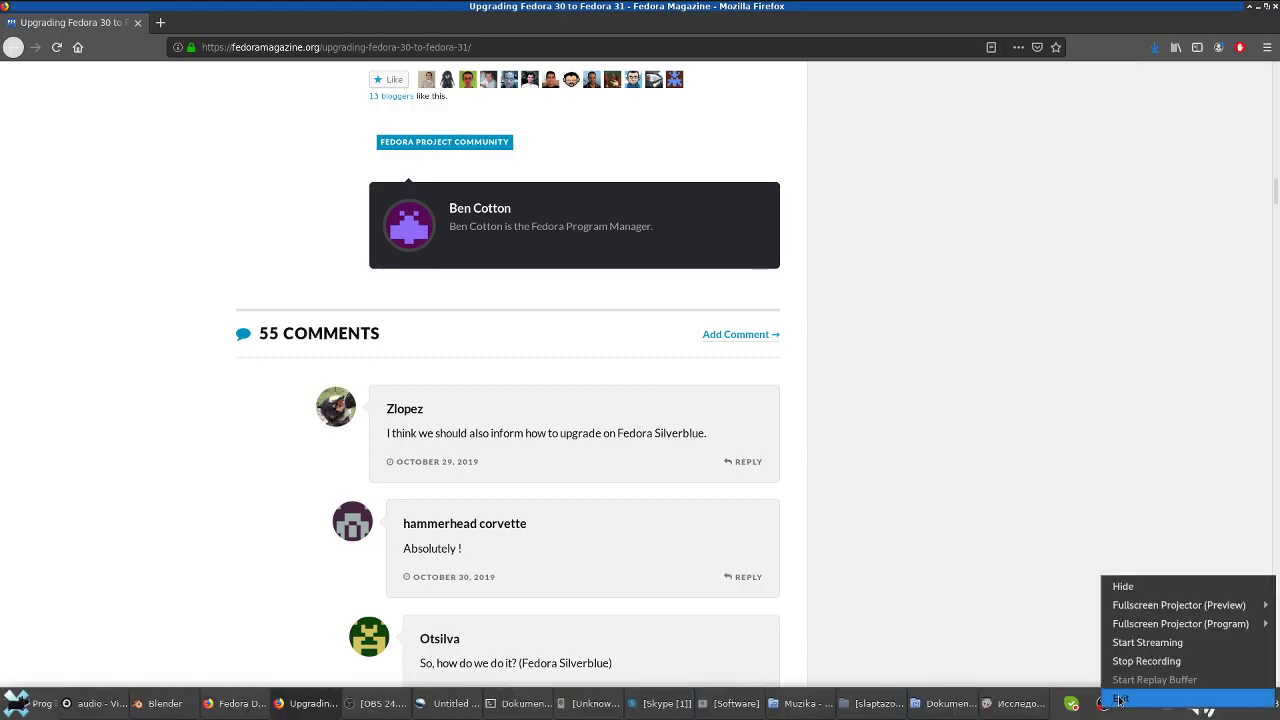